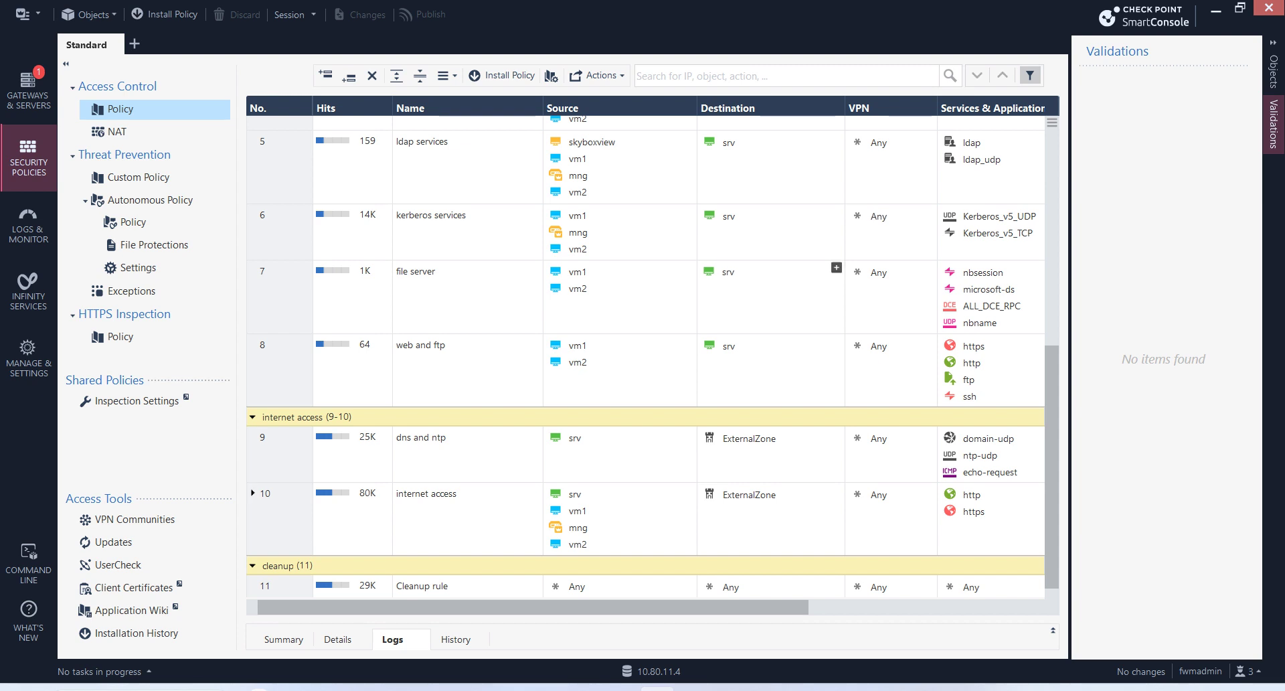
- Review the Access Control policy rules, then minimize SmartConsole to reveal the gw1 Gaia Portal
{"action": "scroll", "coordinate": [646, 354], "scroll_direction": "up", "scroll_amount": 5}
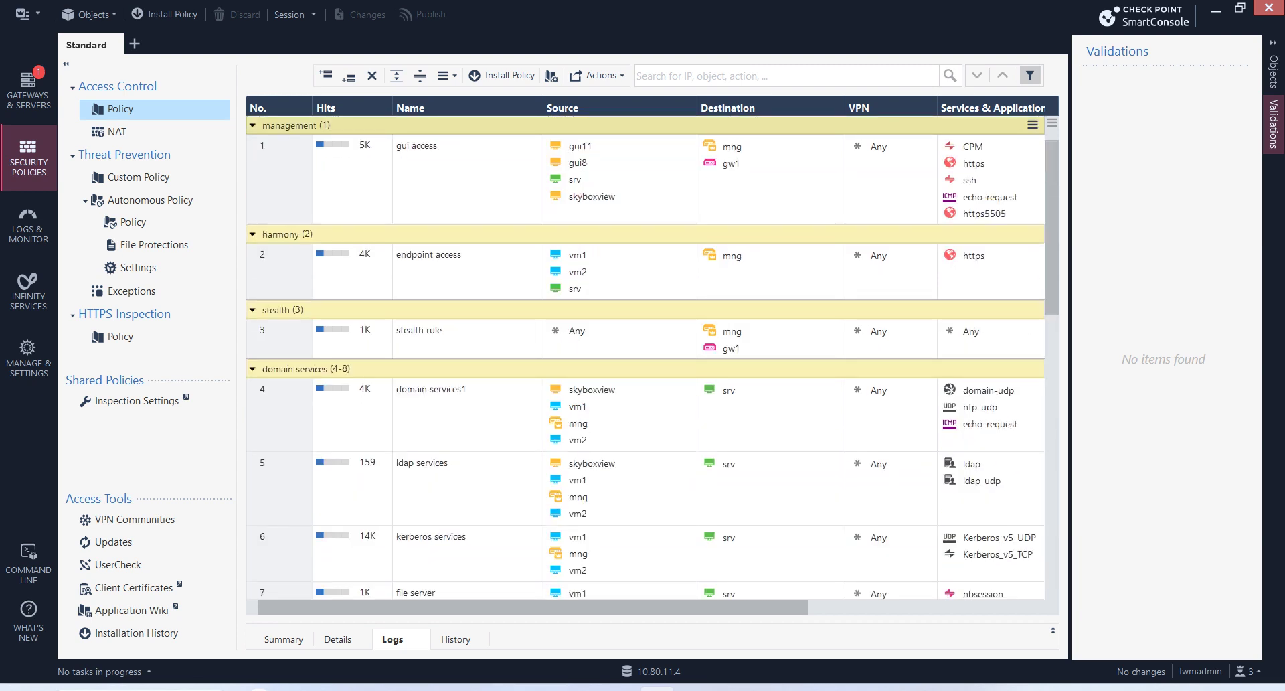
{"action": "scroll", "coordinate": [646, 355], "scroll_direction": "down", "scroll_amount": 5}
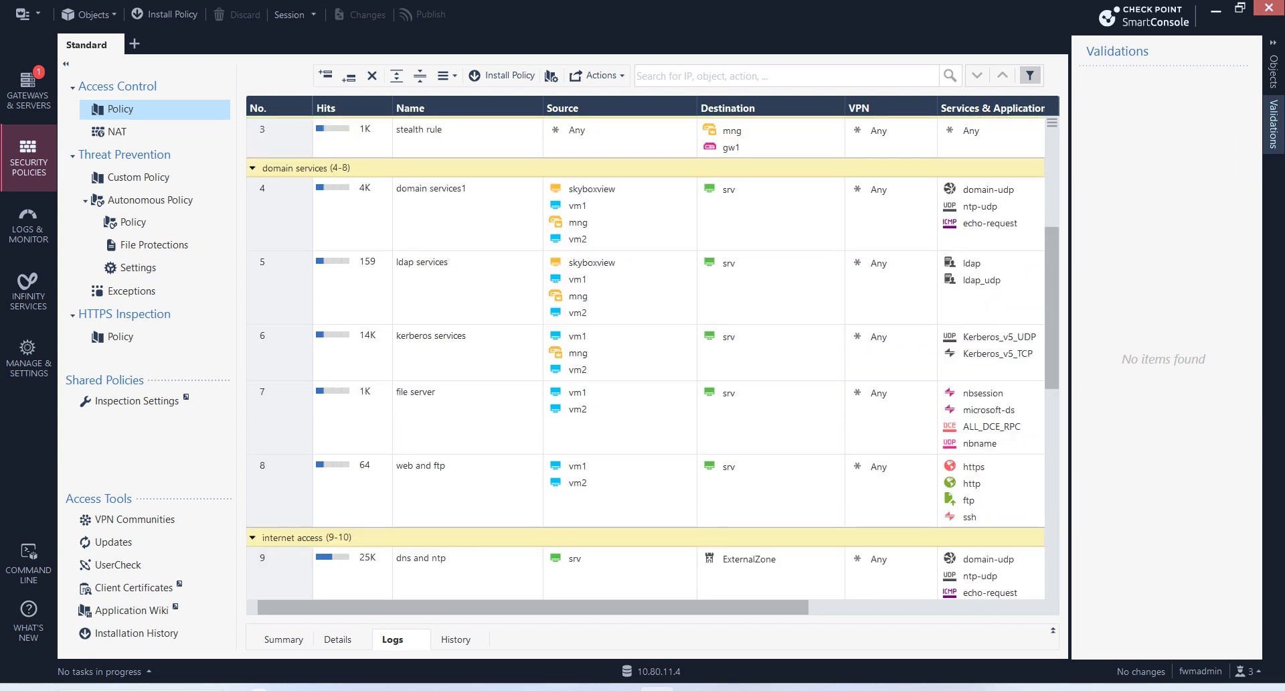
{"action": "scroll", "coordinate": [835, 267], "scroll_direction": "down", "scroll_amount": 3}
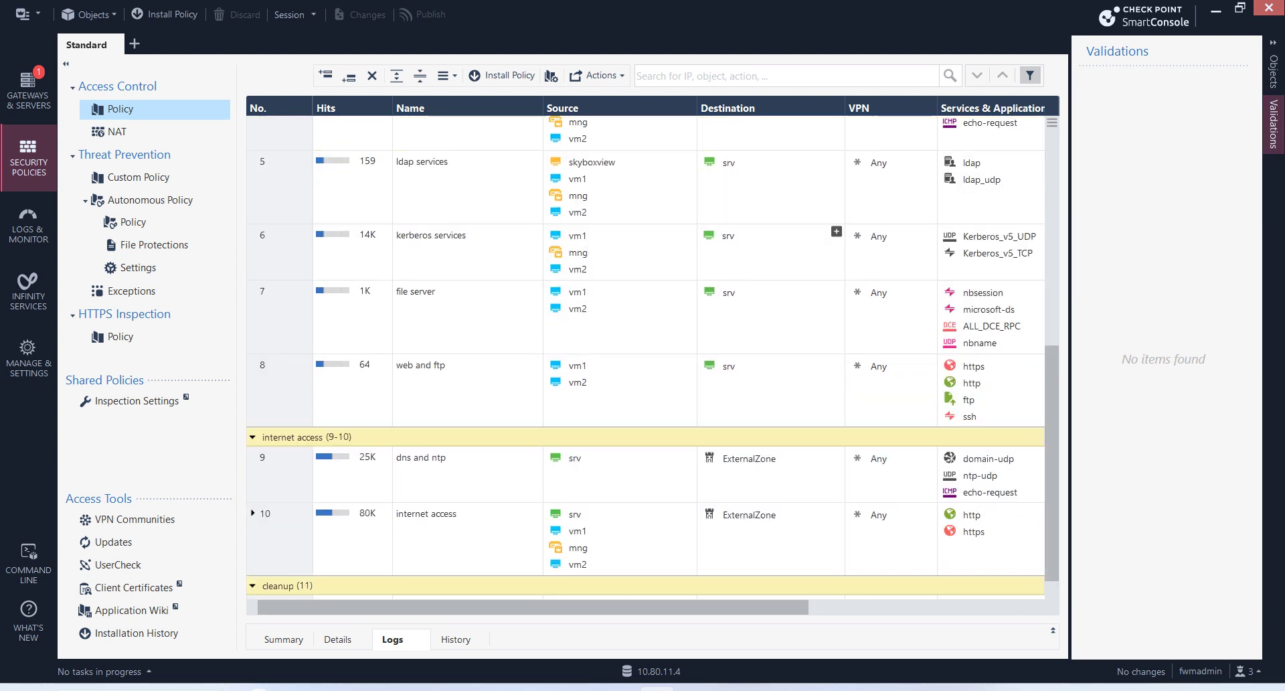
{"action": "left_click", "coordinate": [1215, 9]}
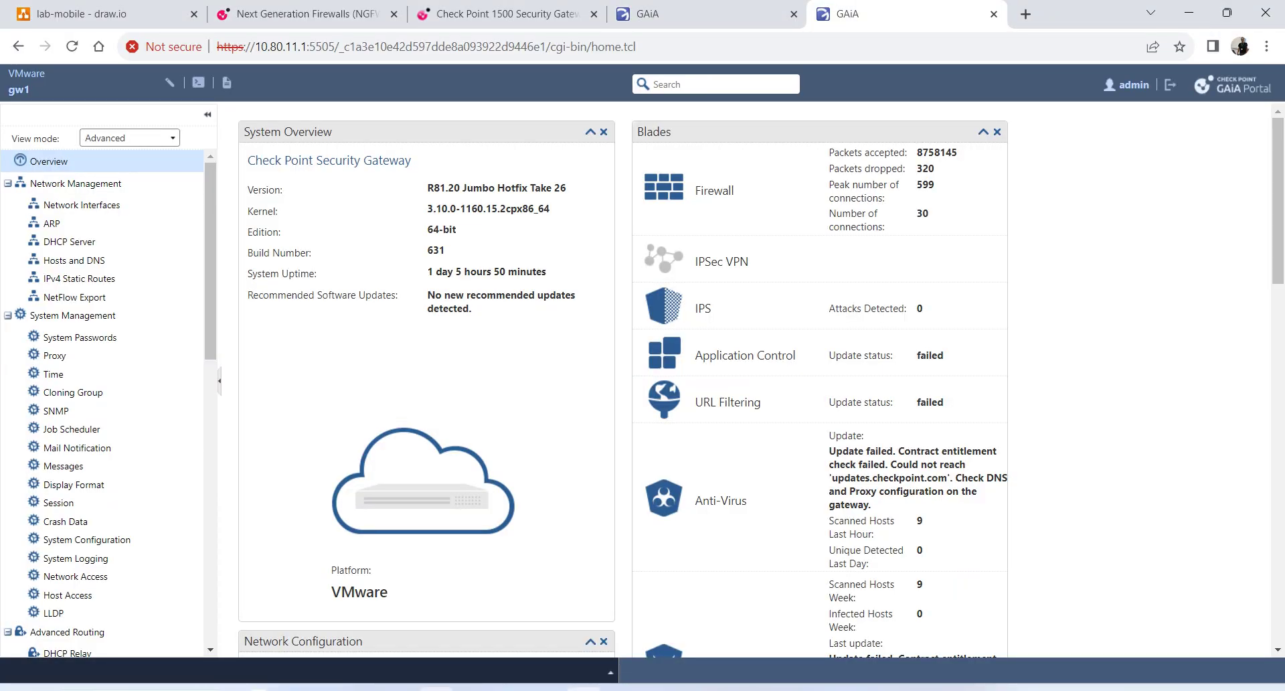
- Select the mng VM in VMware, then go back to Chrome's Next Generation Firewalls (NGFW) page
{"action": "mouse_move", "coordinate": [583, 688]}
{"action": "left_click", "coordinate": [404, 589]}
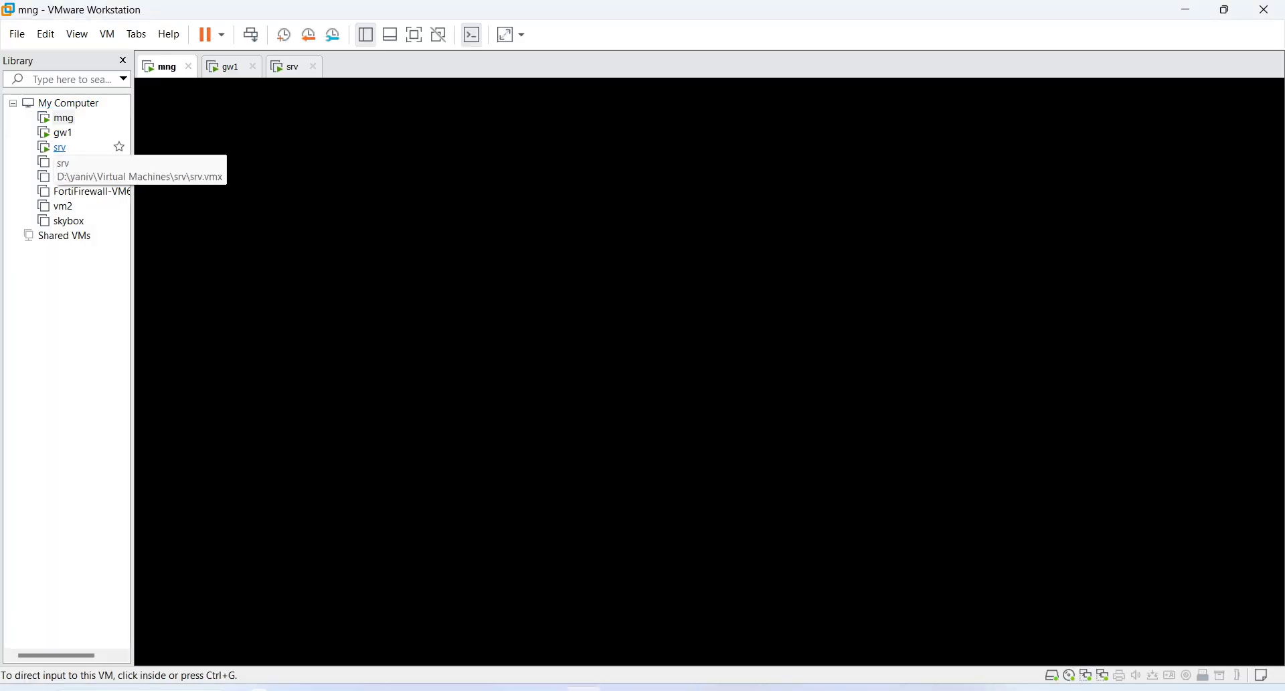
{"action": "left_click", "coordinate": [60, 118]}
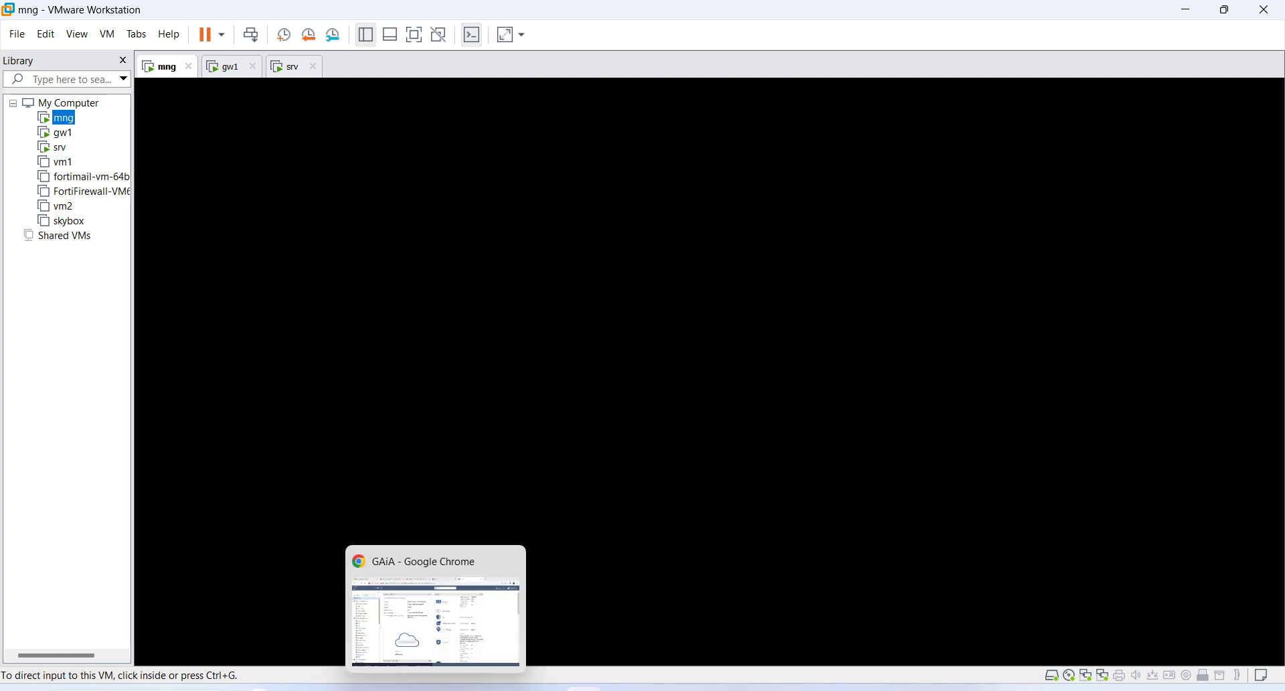
{"action": "left_click", "coordinate": [436, 687]}
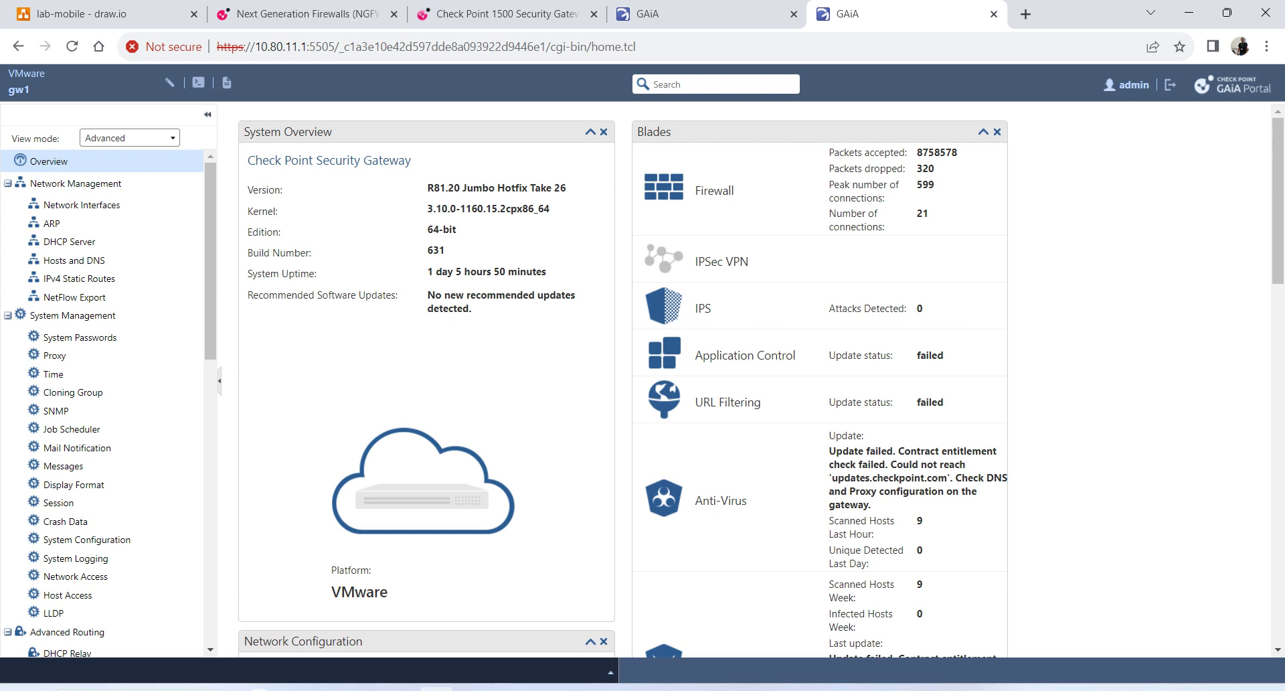
{"action": "left_click", "coordinate": [305, 14]}
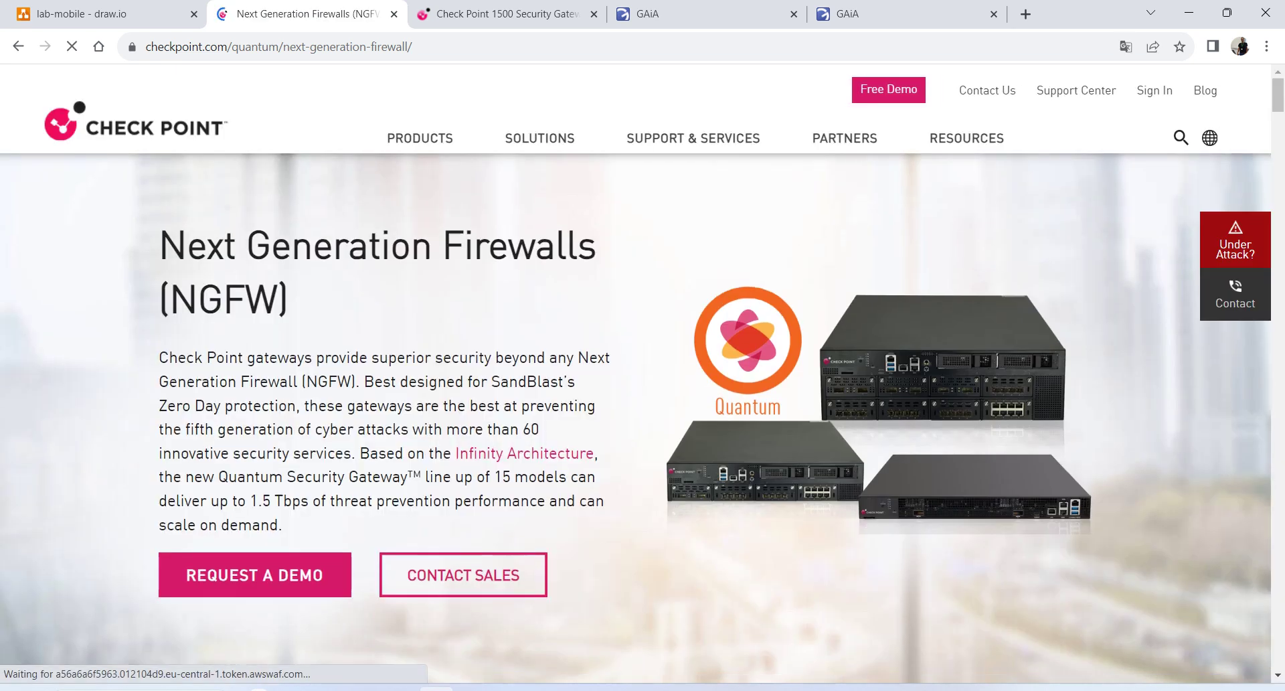
{"action": "scroll", "coordinate": [636, 414], "scroll_direction": "down", "scroll_amount": 15}
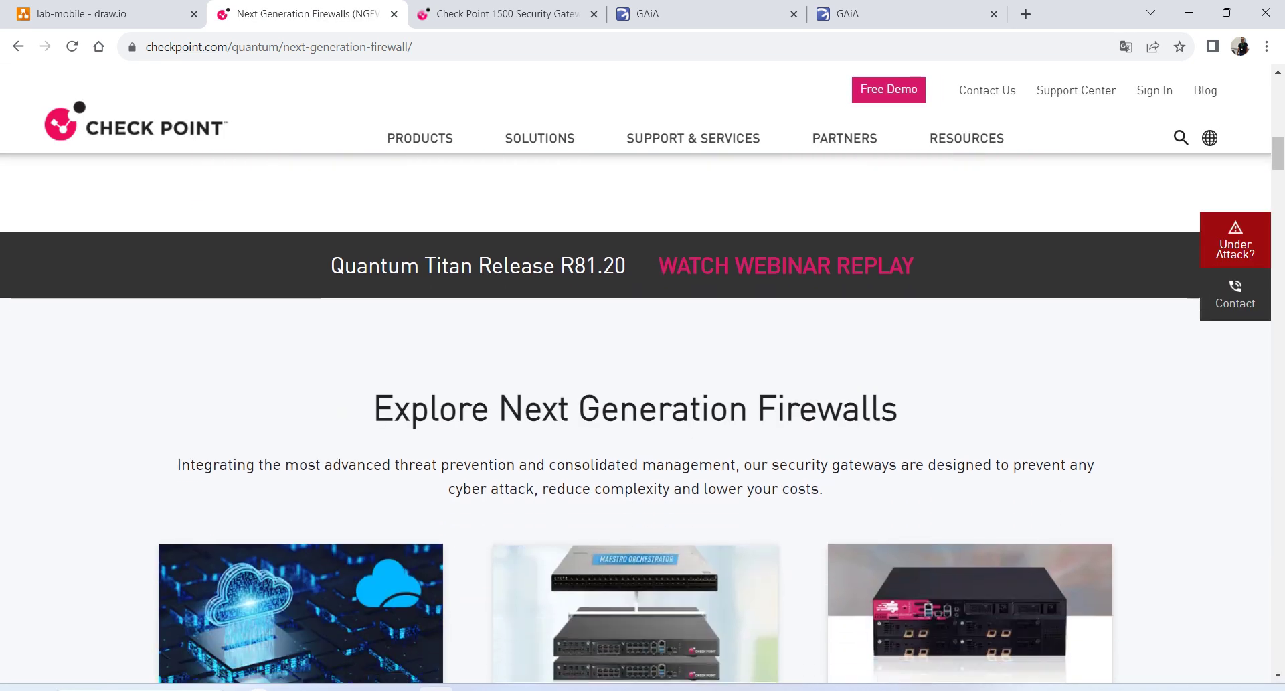
{"action": "scroll", "coordinate": [636, 415], "scroll_direction": "down", "scroll_amount": 3}
{"action": "scroll", "coordinate": [635, 414], "scroll_direction": "down", "scroll_amount": 3}
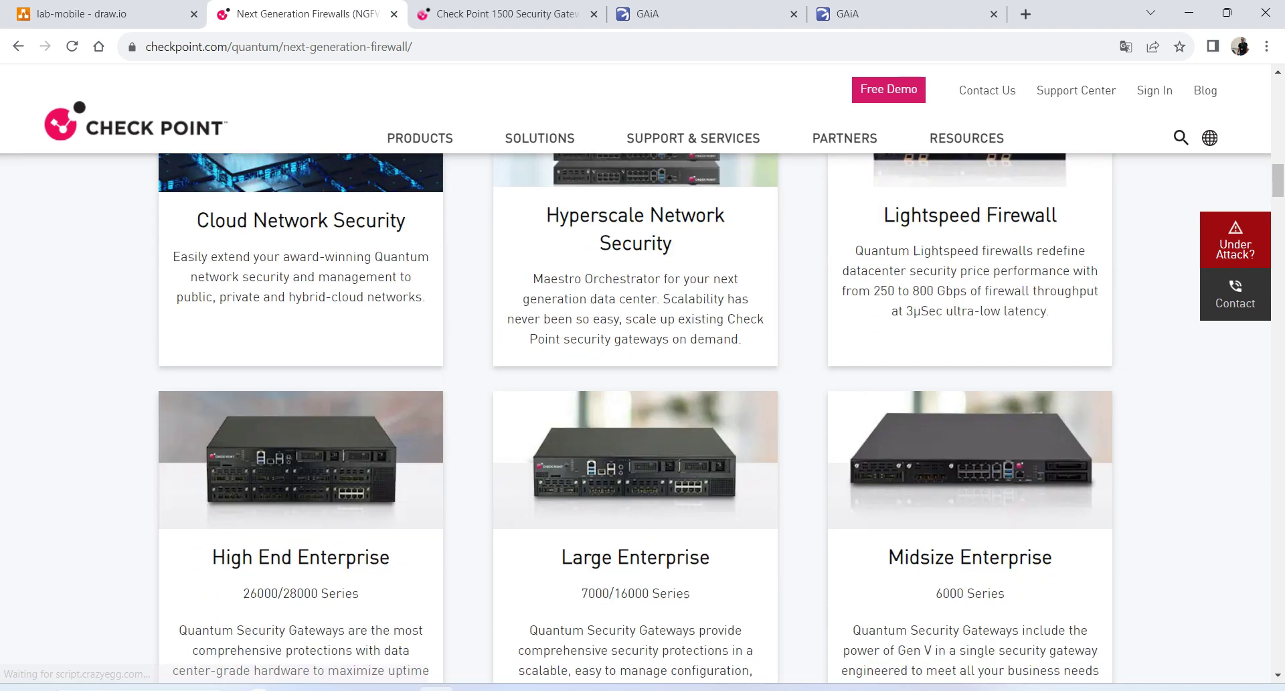
{"action": "scroll", "coordinate": [636, 415], "scroll_direction": "down", "scroll_amount": 2}
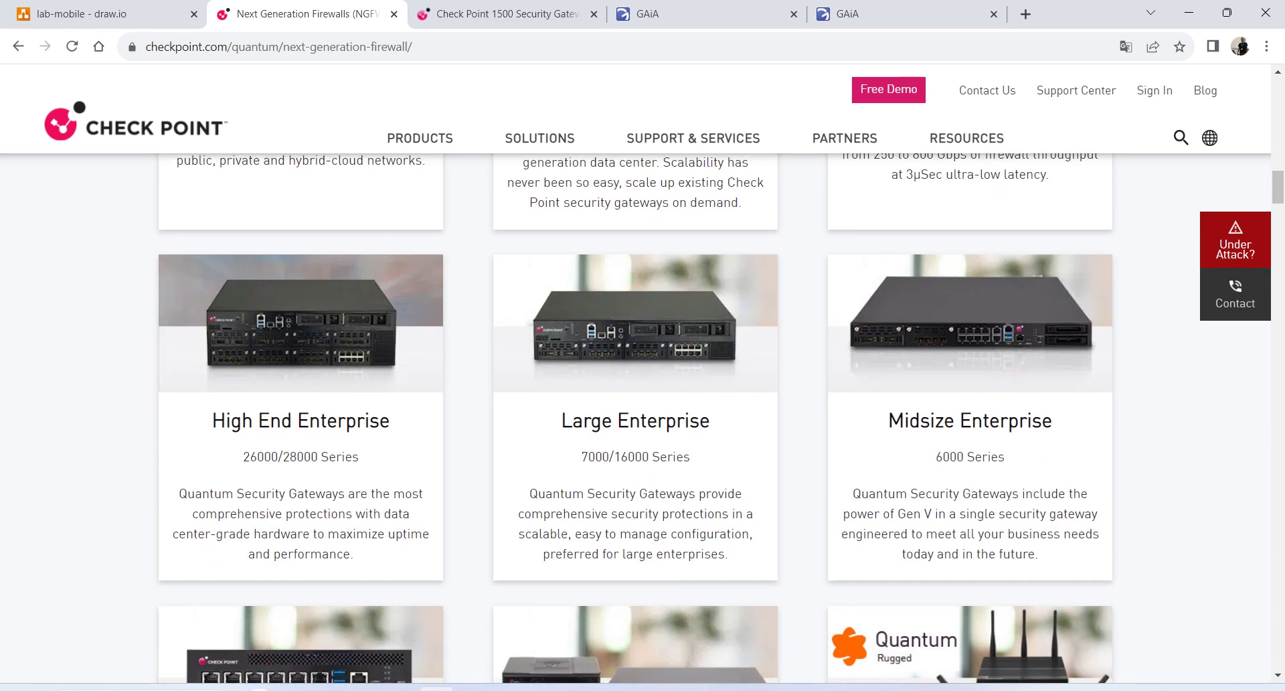
{"action": "scroll", "coordinate": [635, 415], "scroll_direction": "down", "scroll_amount": 3}
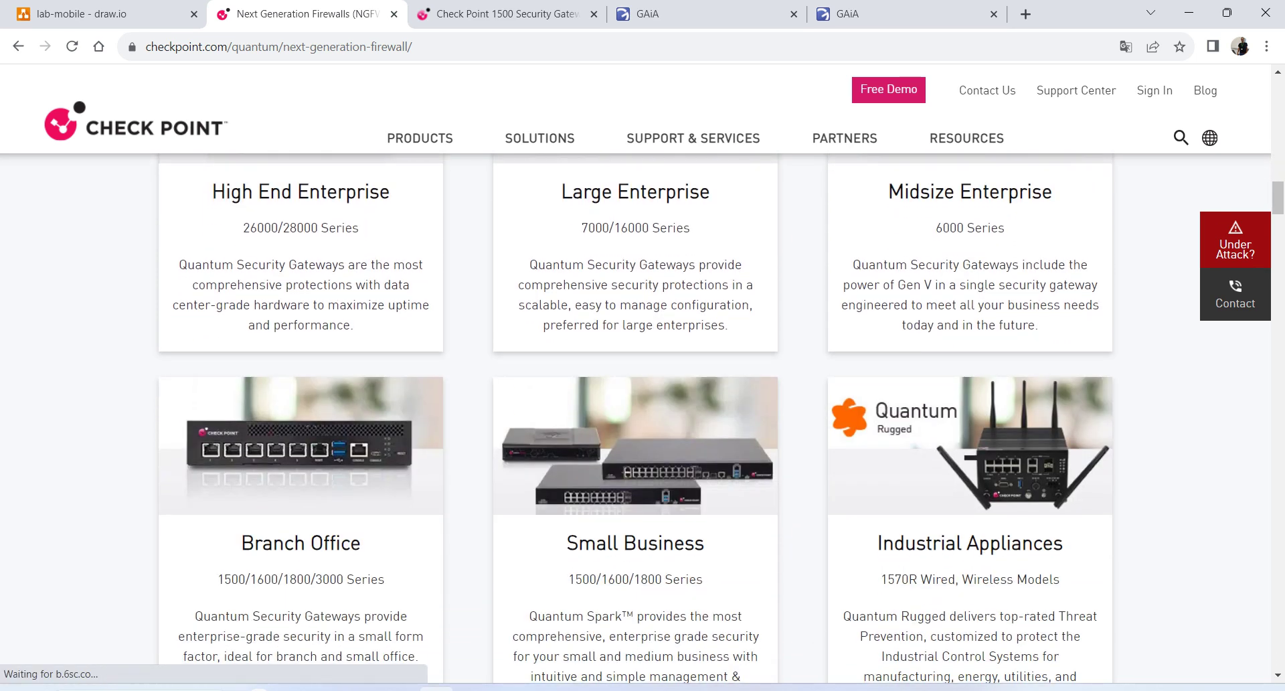
{"action": "scroll", "coordinate": [635, 415], "scroll_direction": "down", "scroll_amount": 5}
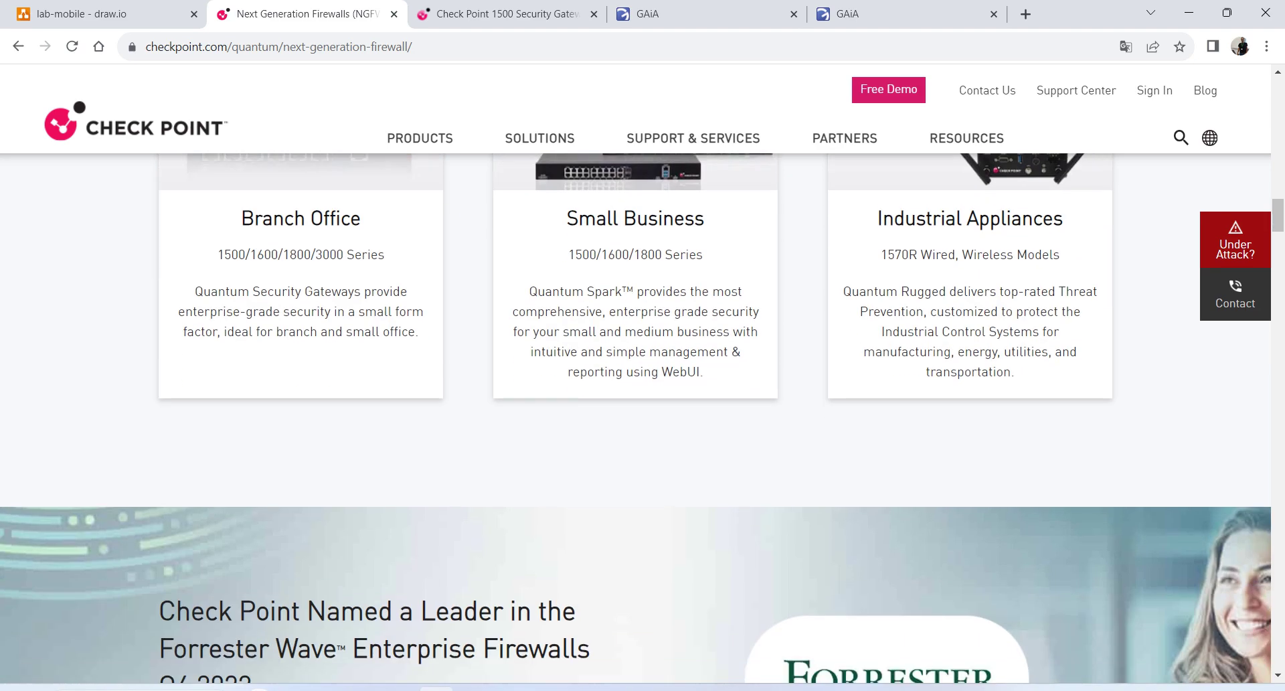
{"action": "scroll", "coordinate": [636, 414], "scroll_direction": "up", "scroll_amount": 8}
{"action": "scroll", "coordinate": [635, 415], "scroll_direction": "up", "scroll_amount": 15}
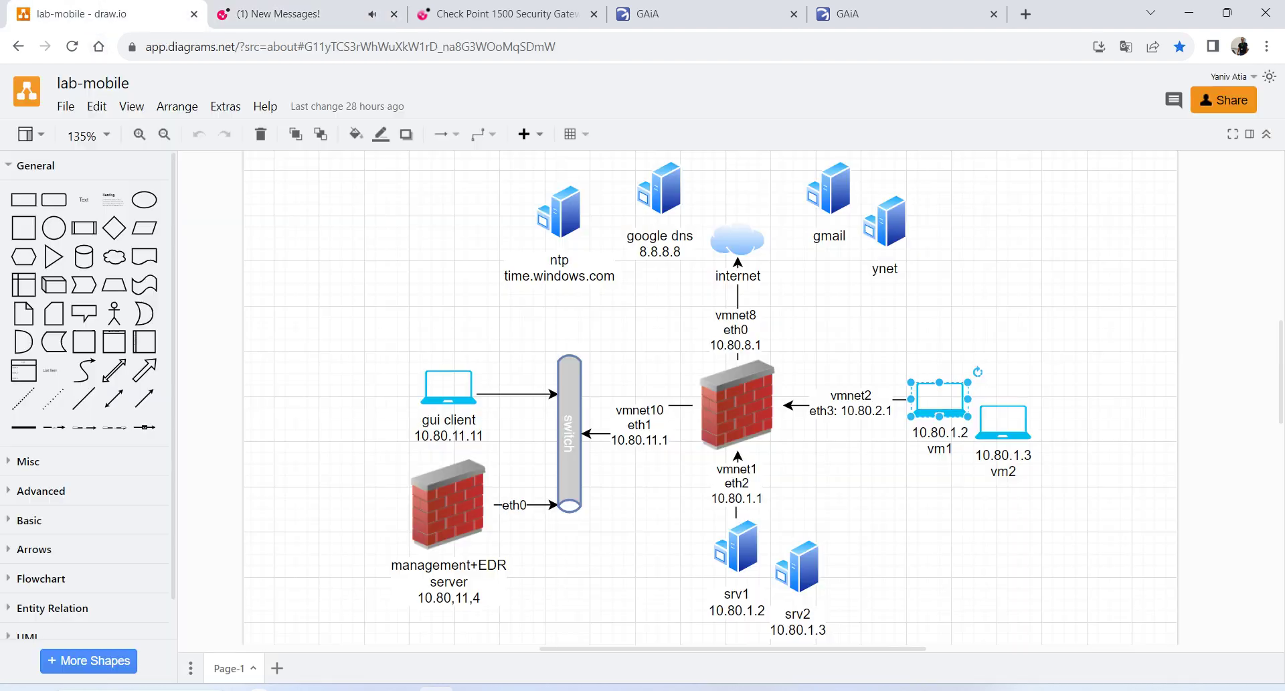
- View the lab-mobile draw.io diagram, then bring the mng VMware Workstation window forward
{"action": "key", "text": "ctrl+1"}
{"action": "mouse_move", "coordinate": [584, 689]}
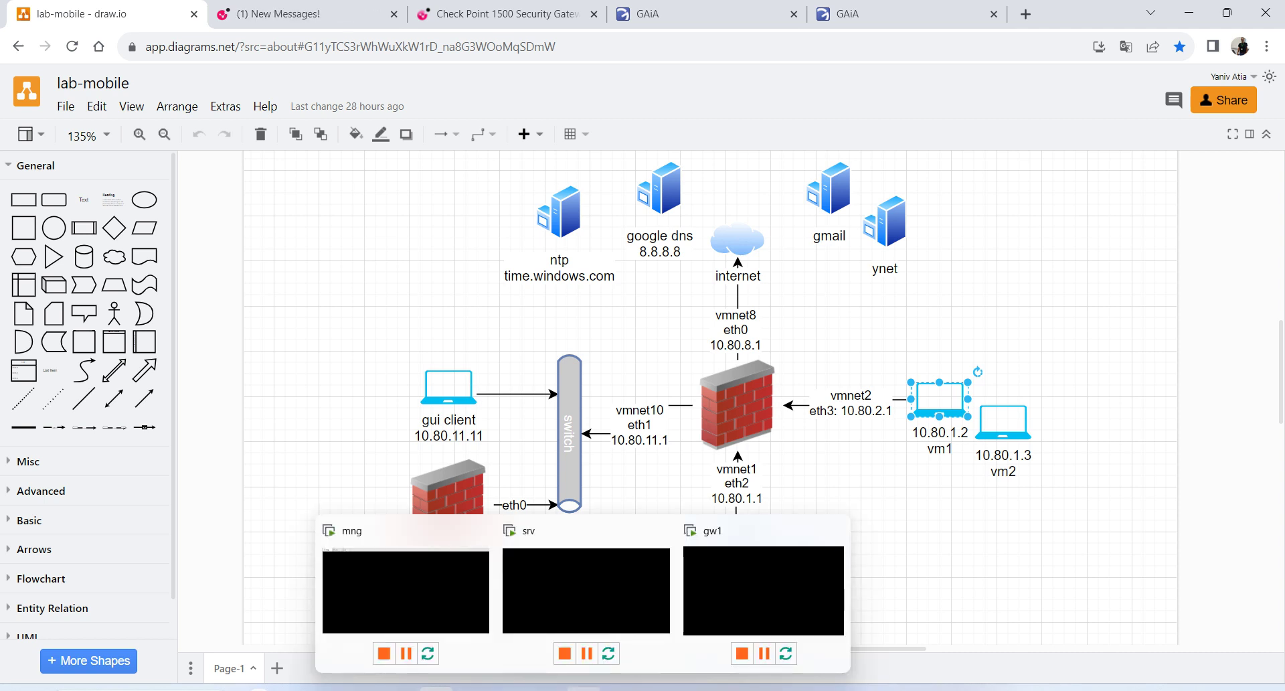
{"action": "left_click", "coordinate": [405, 589]}
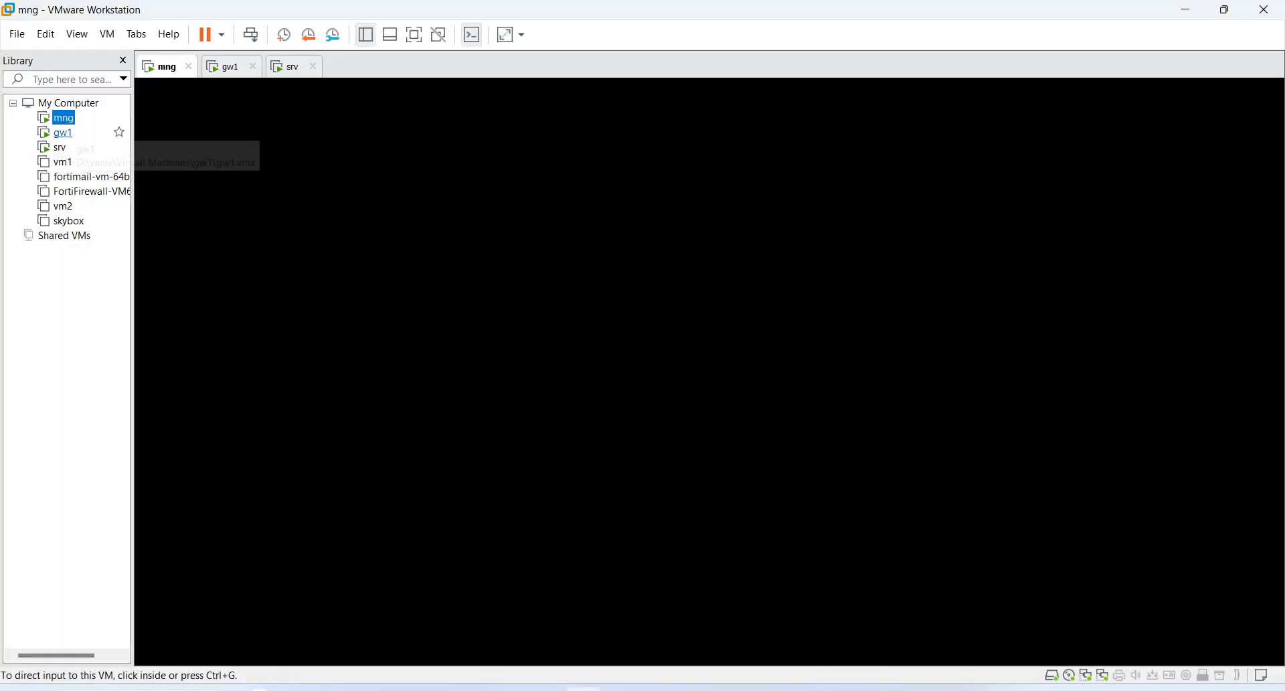
- Shut down the mng guest via Power > Shut Down Guest and confirm
{"action": "right_click", "coordinate": [60, 121]}
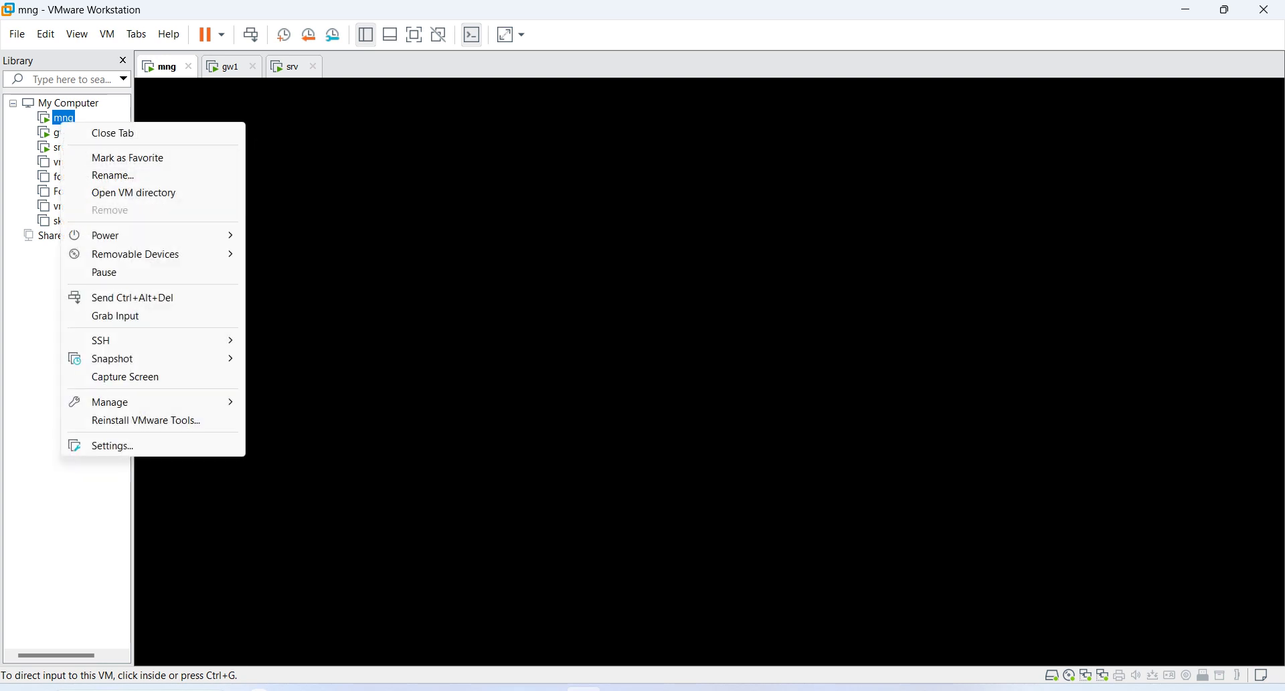
{"action": "left_click", "coordinate": [656, 612]}
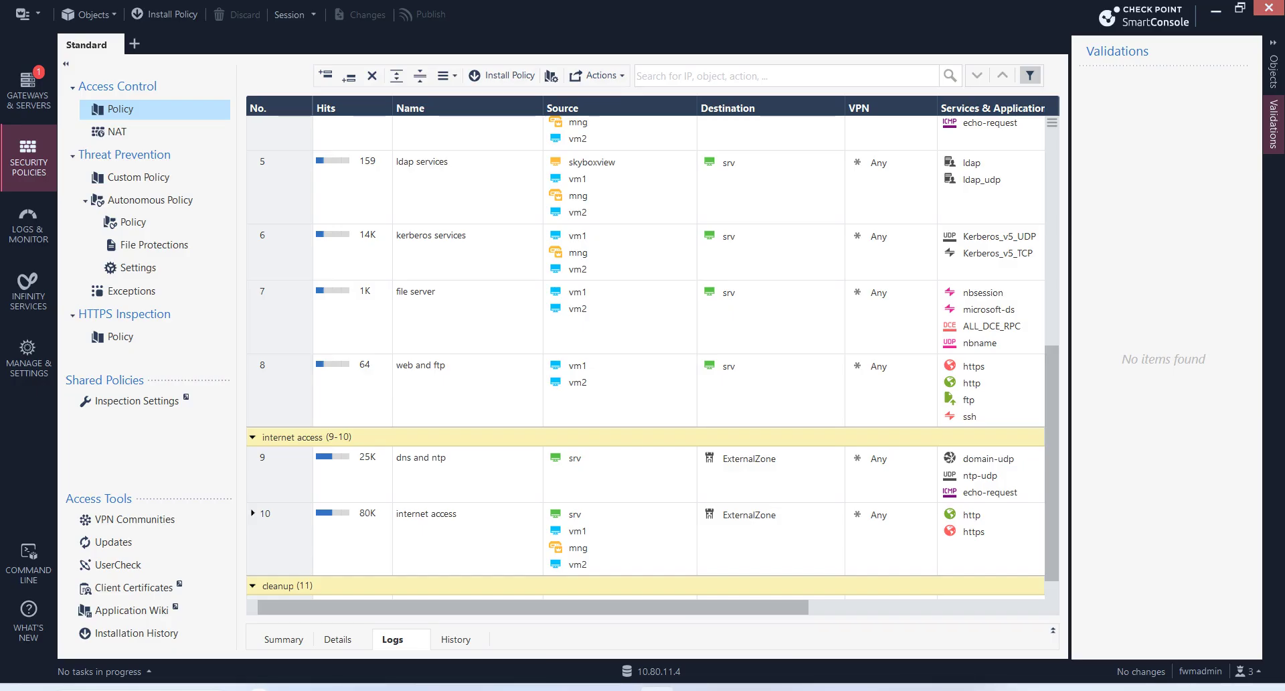
{"action": "key", "text": "alt+Tab"}
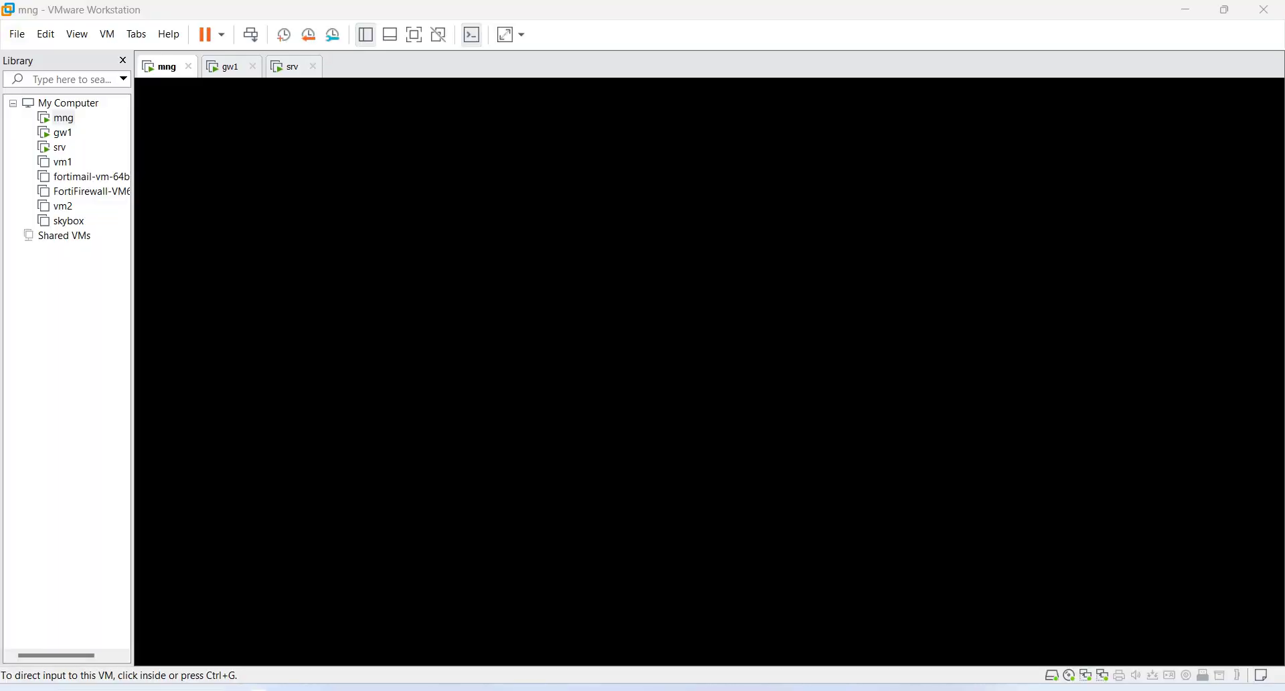
{"action": "right_click", "coordinate": [64, 118]}
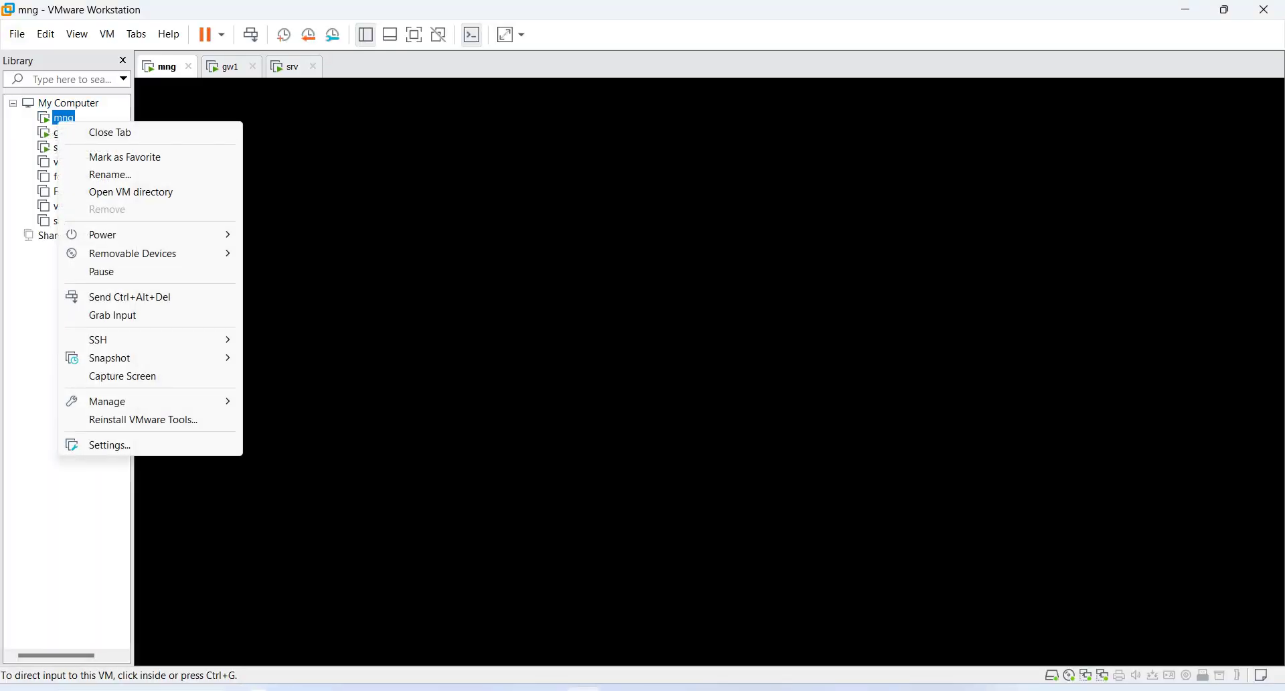
{"action": "mouse_move", "coordinate": [134, 235]}
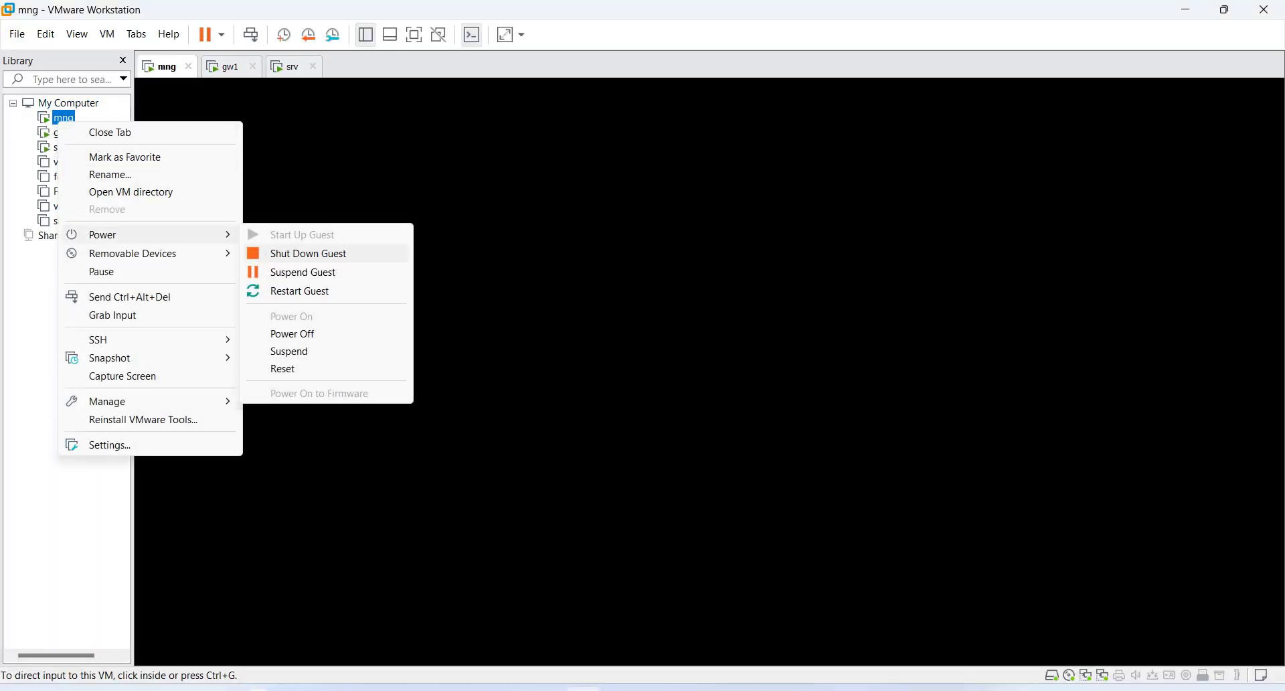
{"action": "left_click", "coordinate": [308, 253]}
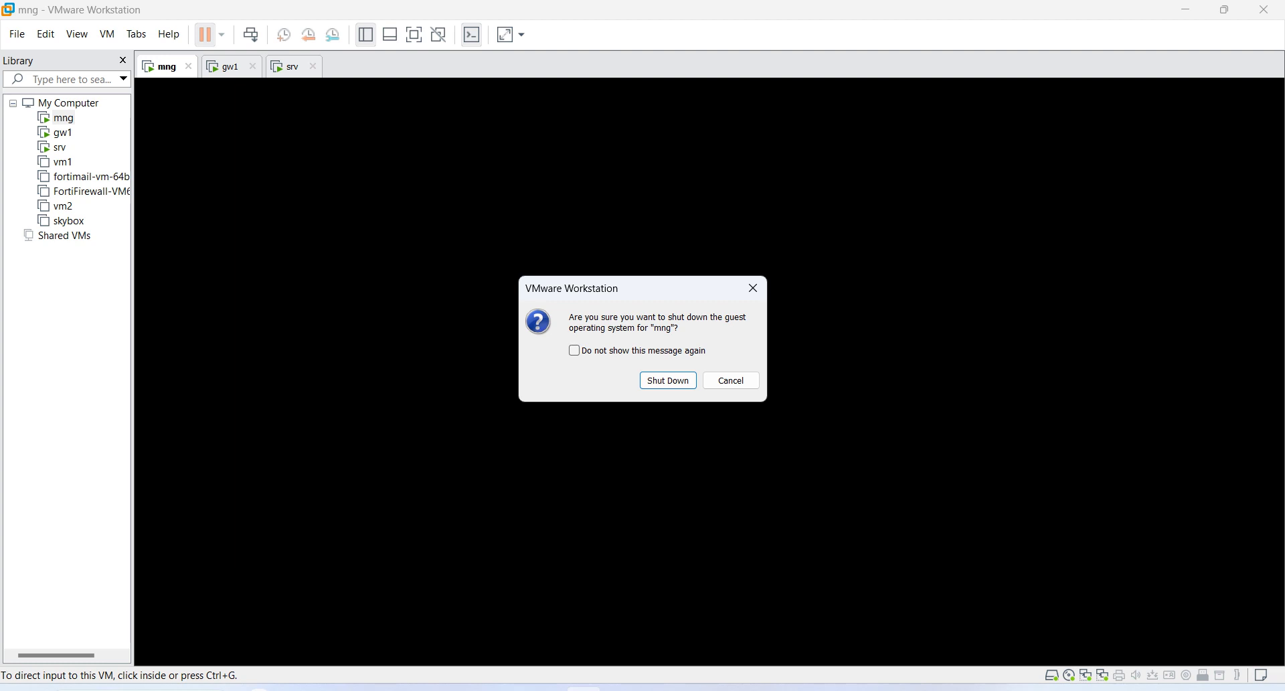
{"action": "key", "text": "Return"}
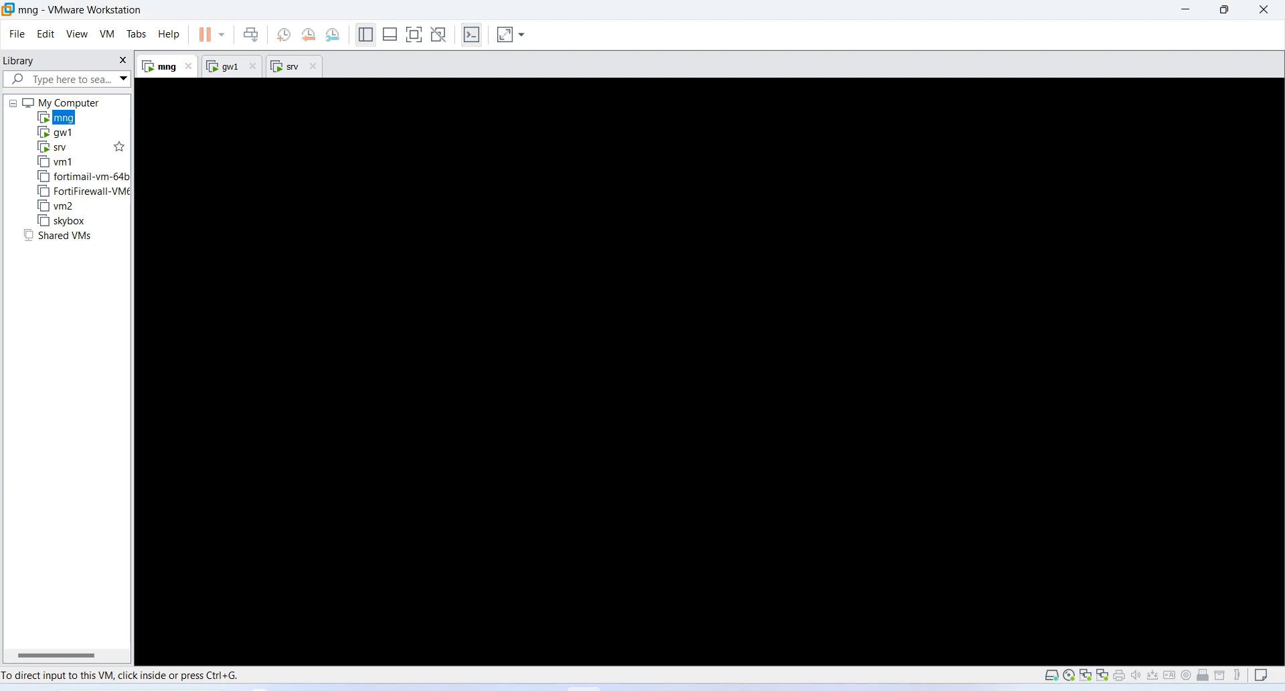
- Shut down the gw1 guest the same way and focus its console
{"action": "left_click", "coordinate": [115, 134]}
{"action": "right_click", "coordinate": [63, 134]}
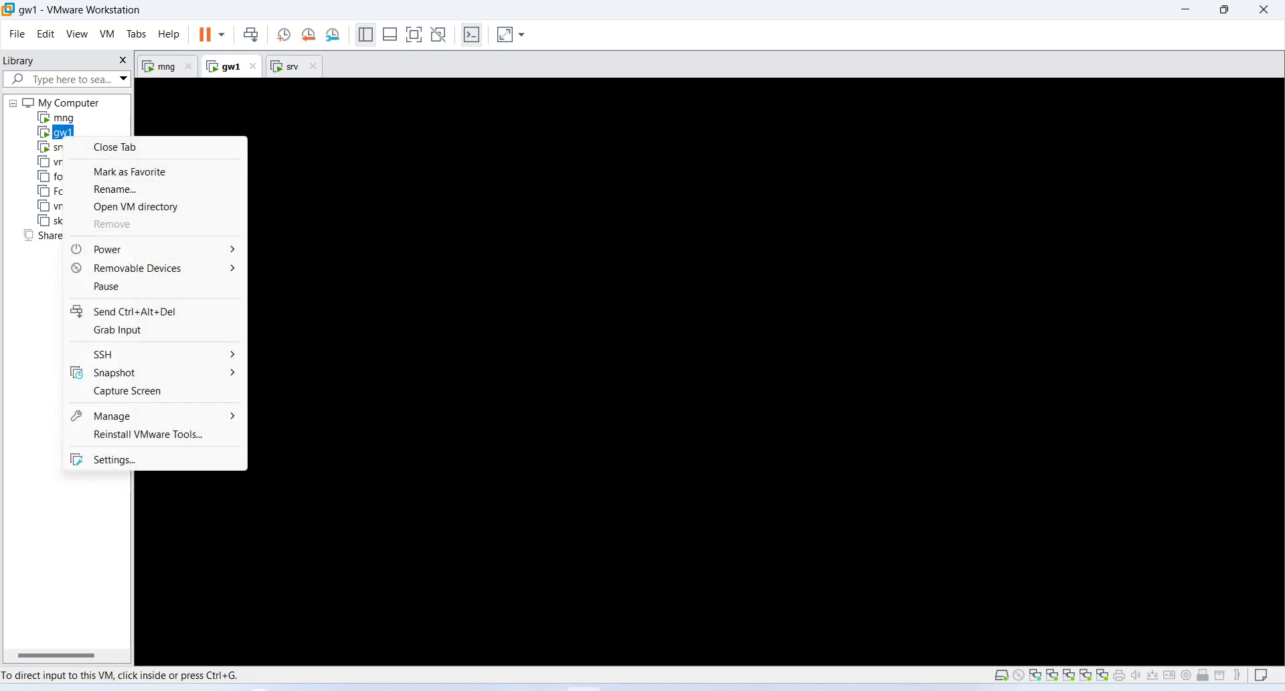
{"action": "mouse_move", "coordinate": [154, 248]}
{"action": "left_click", "coordinate": [313, 267]}
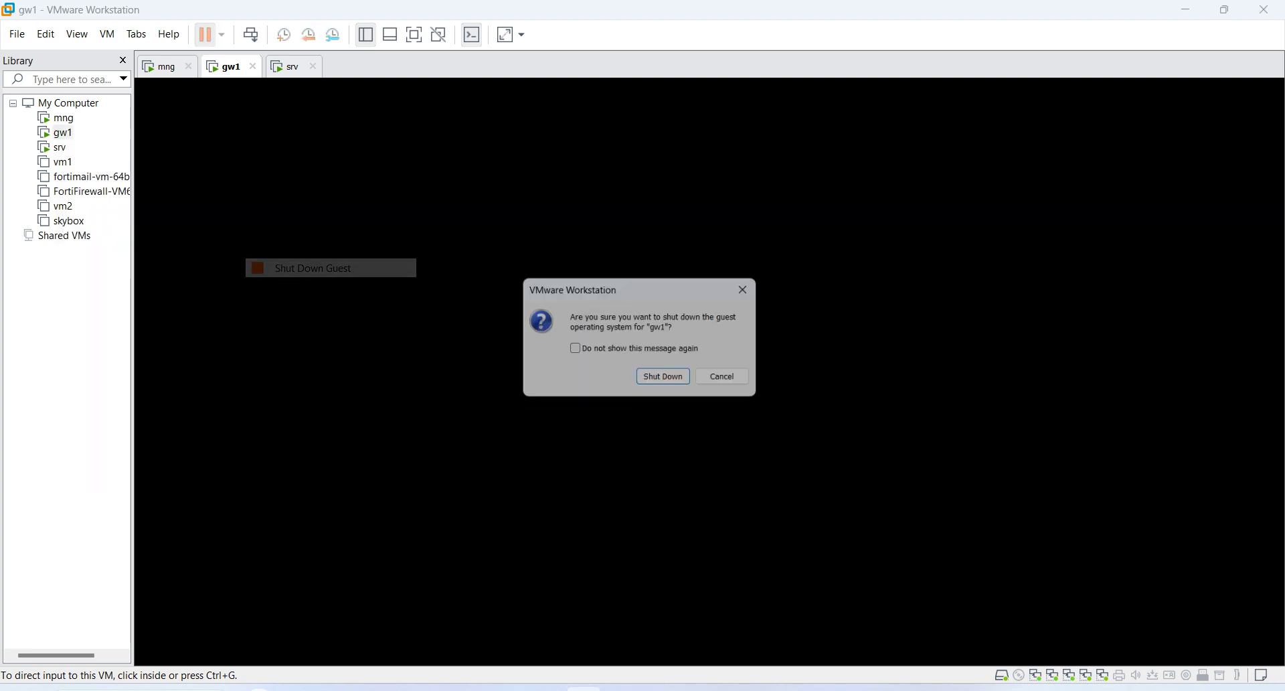
{"action": "key", "text": "Return"}
{"action": "key", "text": "ctrl+g"}
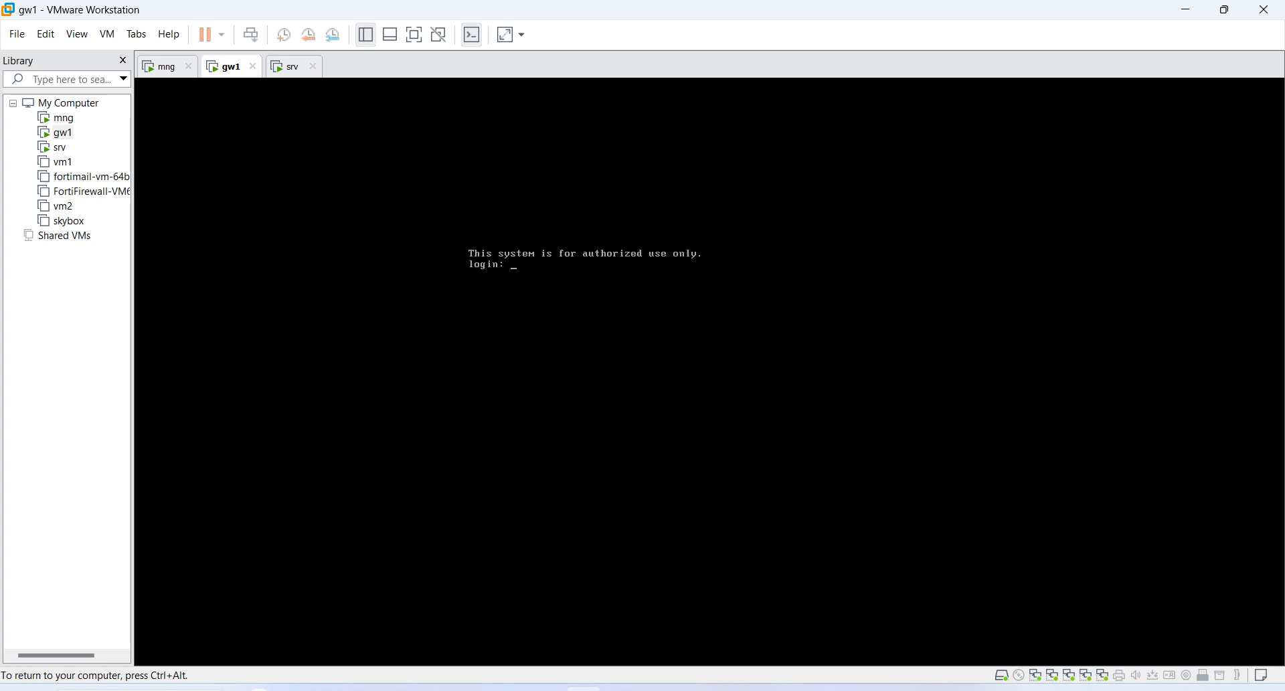
- Wake the gw1 console, then launch the New Virtual Machine Wizard with Ctrl+N
{"action": "key", "text": "ctrl+alt"}
{"action": "key", "text": "alt+f"}
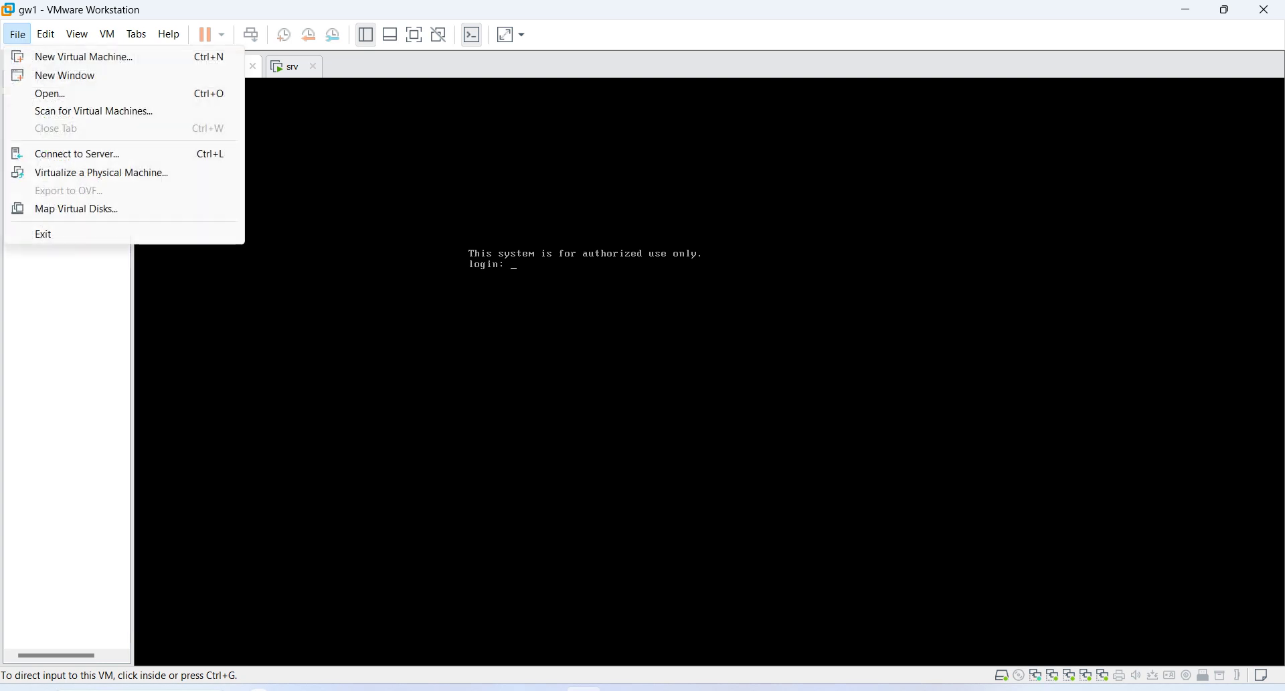
{"action": "key", "text": "Escape"}
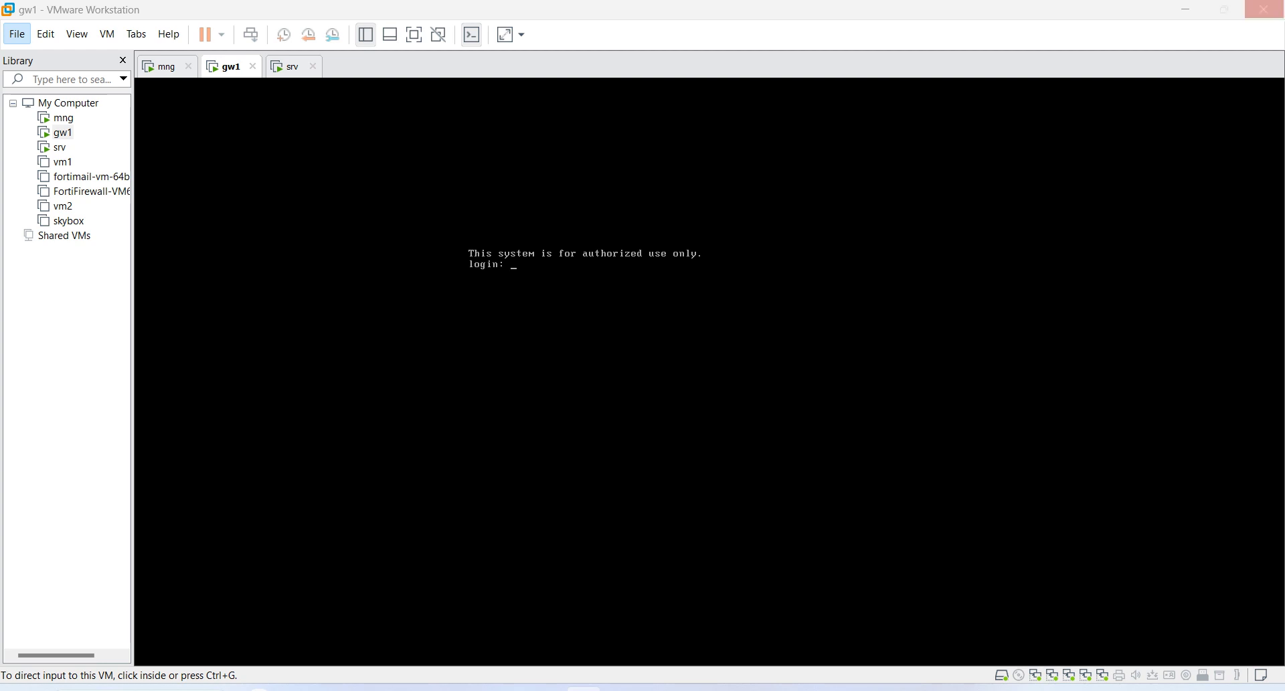
{"action": "key", "text": "ctrl+n"}
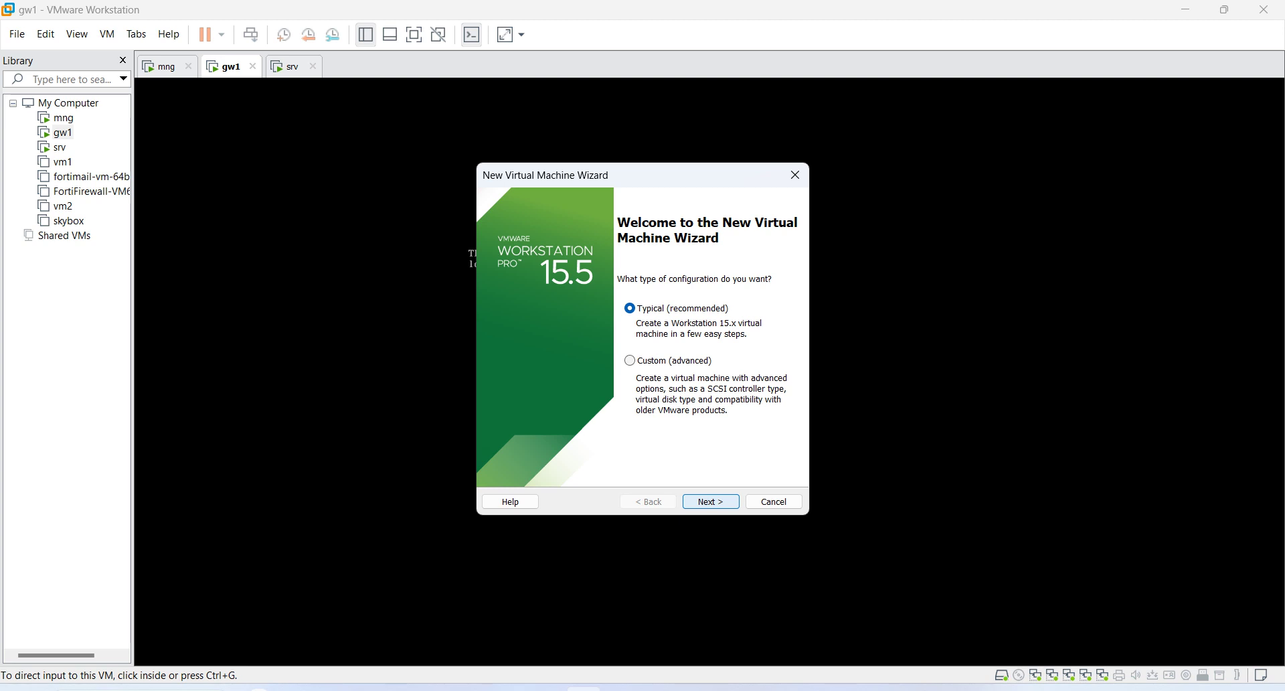
- Advance to the install source page and browse to the Downloads\cp folder
{"action": "key", "text": "Return"}
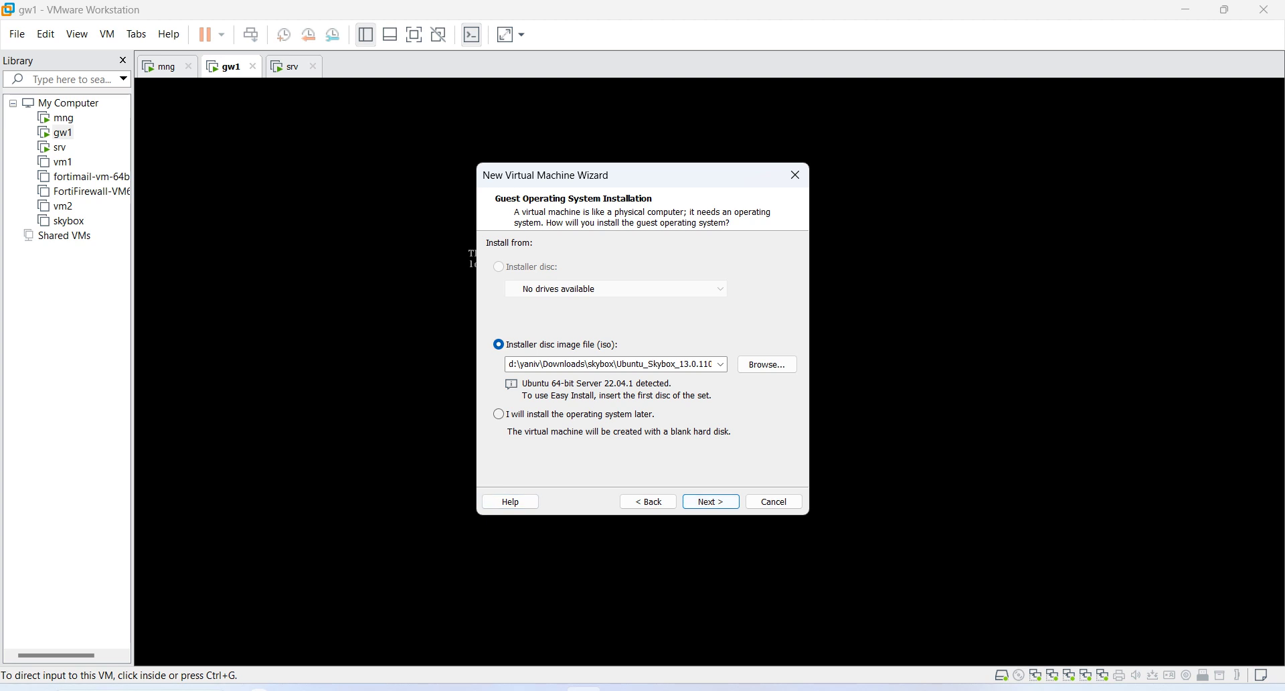
{"action": "key", "text": "alt+b"}
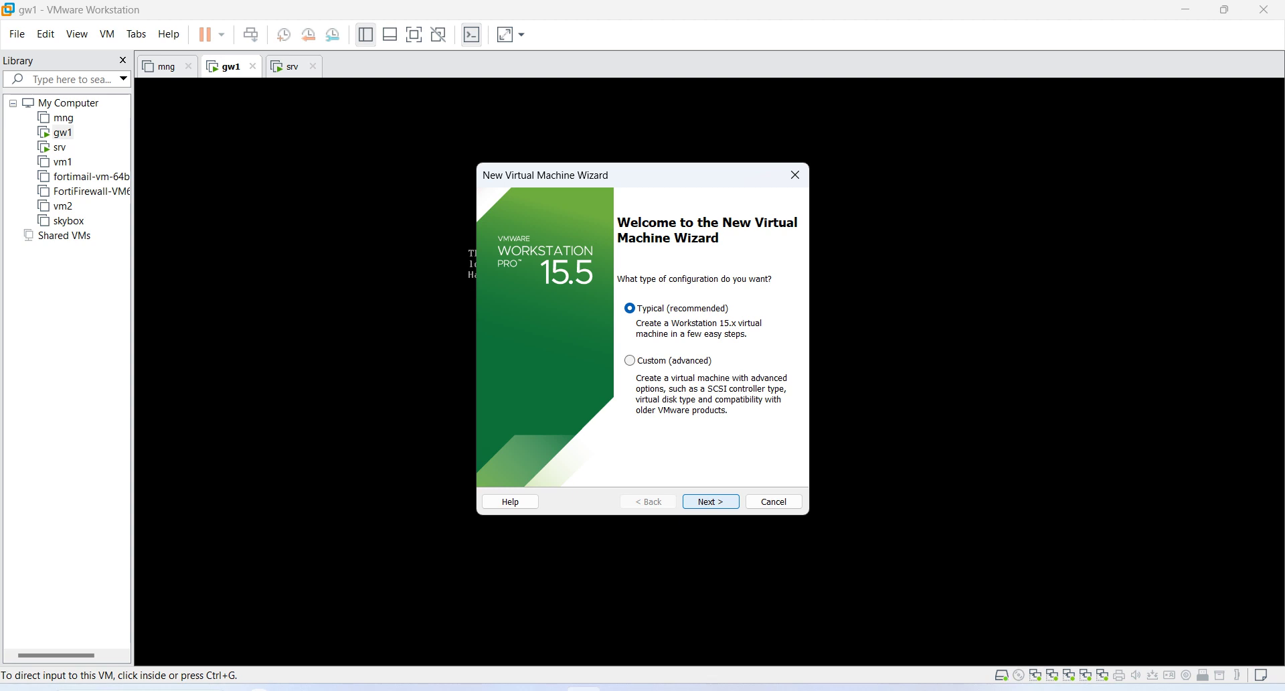
{"action": "key", "text": "Return"}
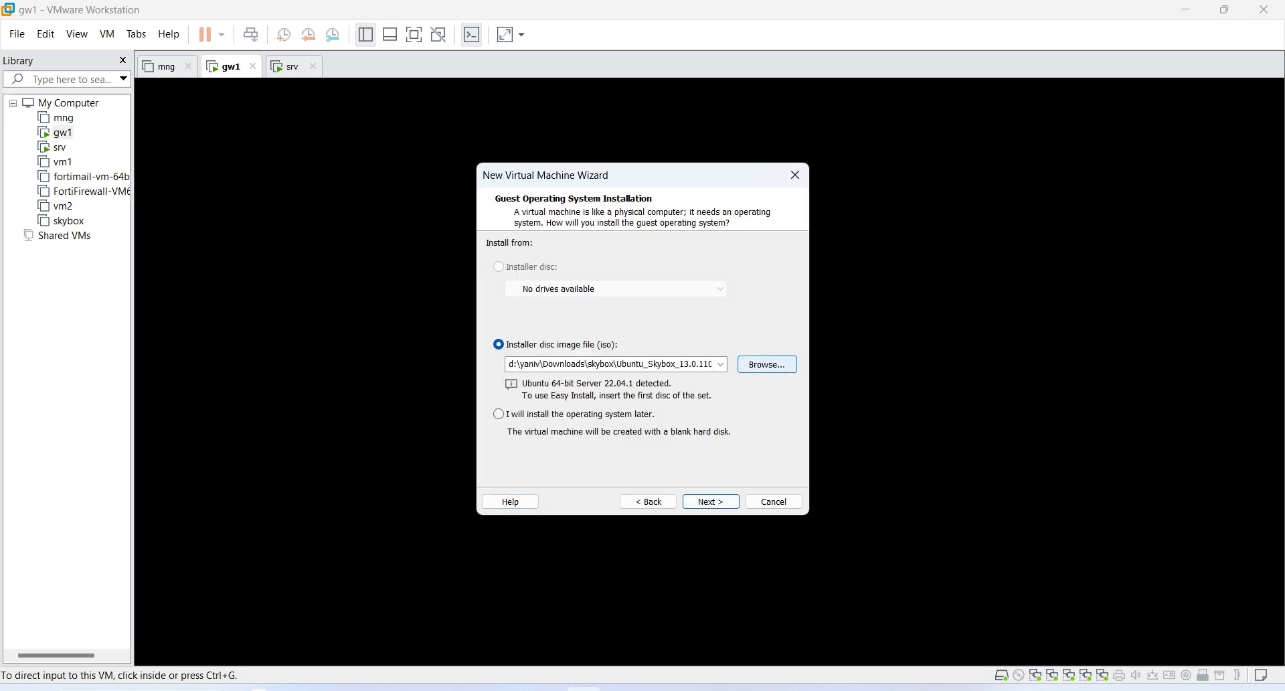
{"action": "left_click", "coordinate": [767, 364]}
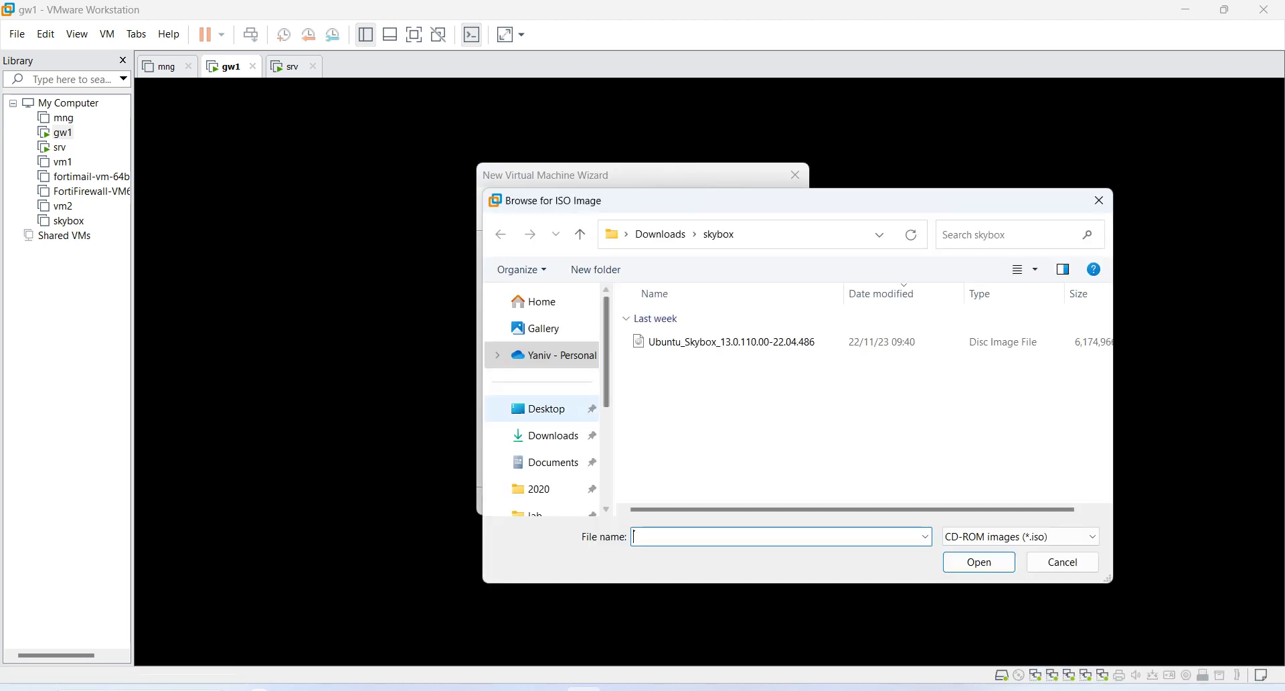
{"action": "left_click", "coordinate": [660, 234]}
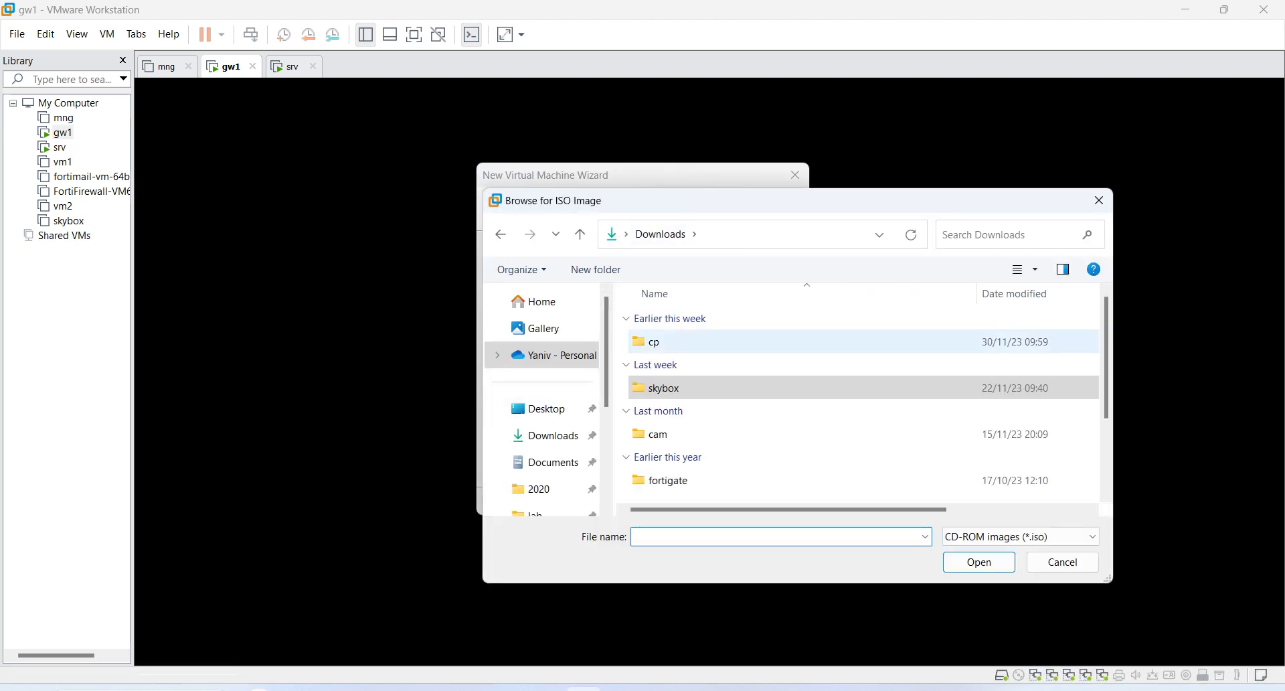
{"action": "double_click", "coordinate": [653, 342]}
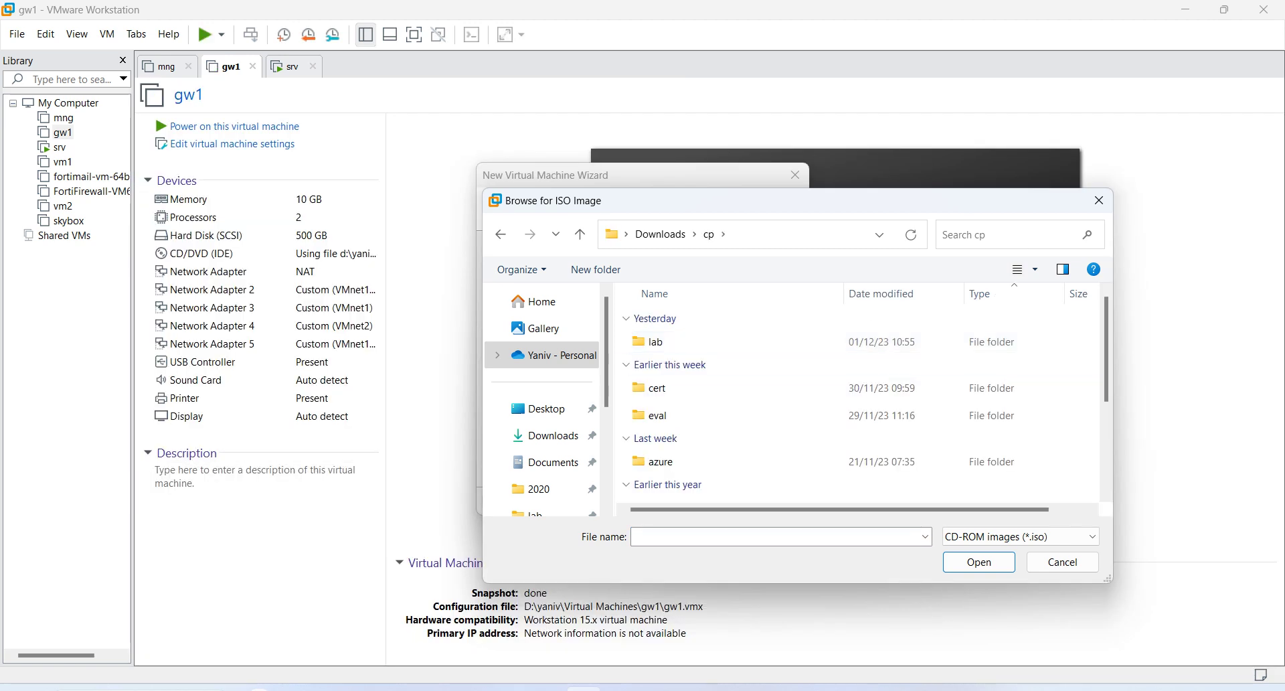
- Choose the Check_Point_R81.20_T631 ISO as installer and name the VM mng2
{"action": "scroll", "coordinate": [856, 401], "scroll_direction": "down", "scroll_amount": 5}
{"action": "scroll", "coordinate": [856, 402], "scroll_direction": "up", "scroll_amount": 5}
{"action": "scroll", "coordinate": [863, 394], "scroll_direction": "down", "scroll_amount": 1}
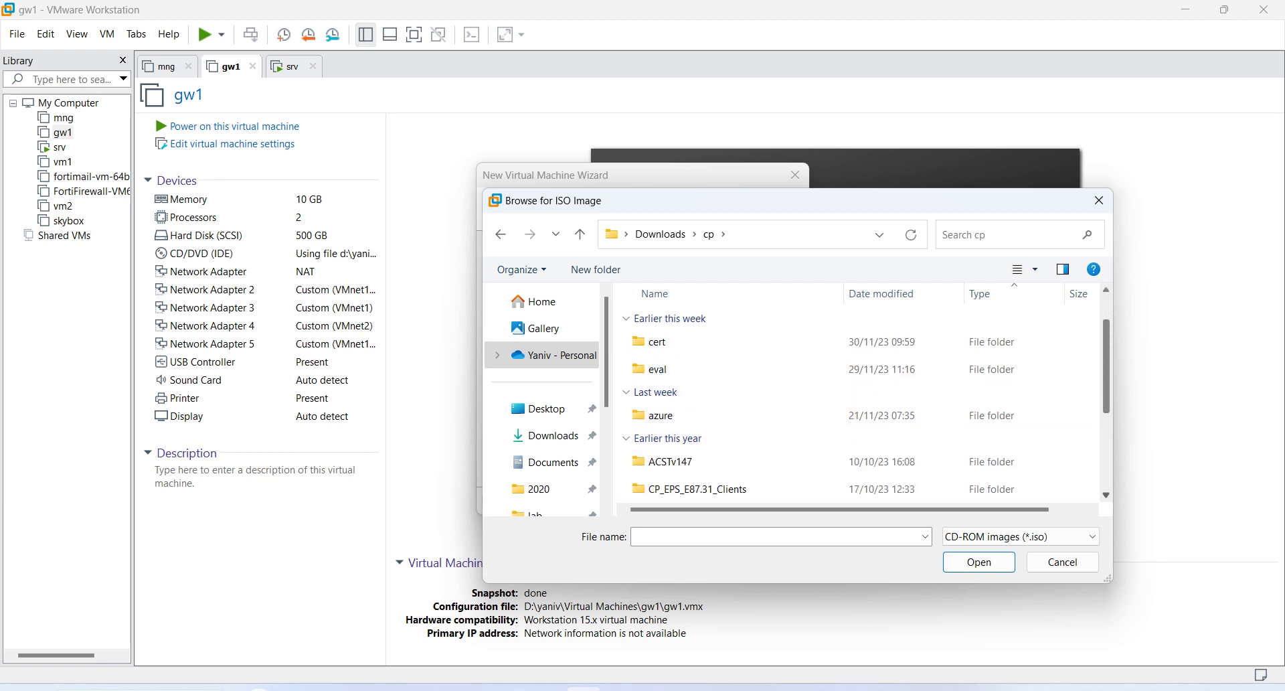
{"action": "scroll", "coordinate": [863, 394], "scroll_direction": "down", "scroll_amount": 3}
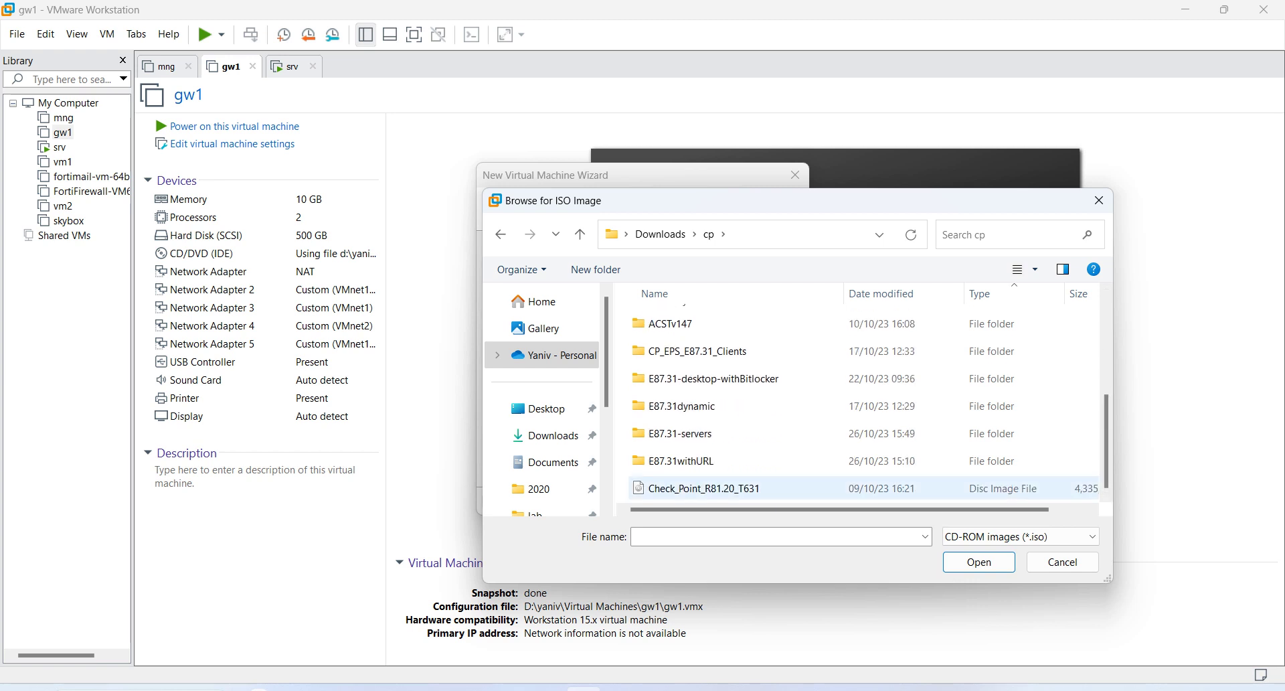
{"action": "double_click", "coordinate": [702, 488]}
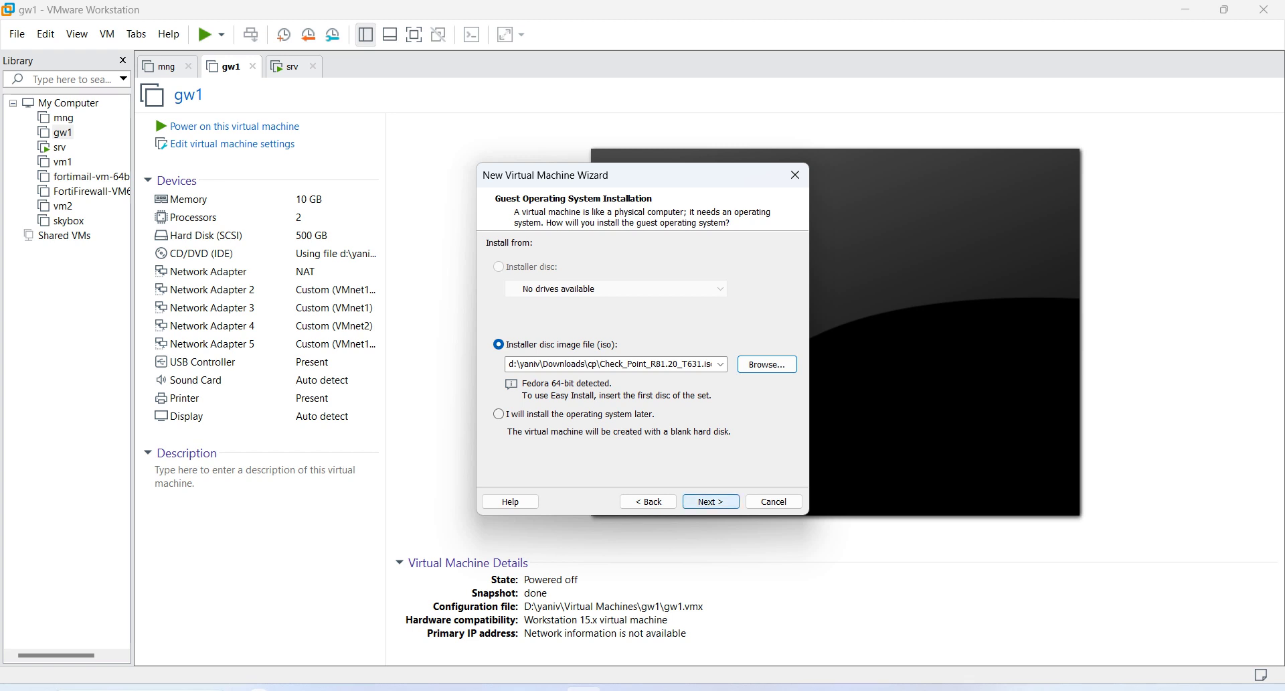
{"action": "key", "text": "Return"}
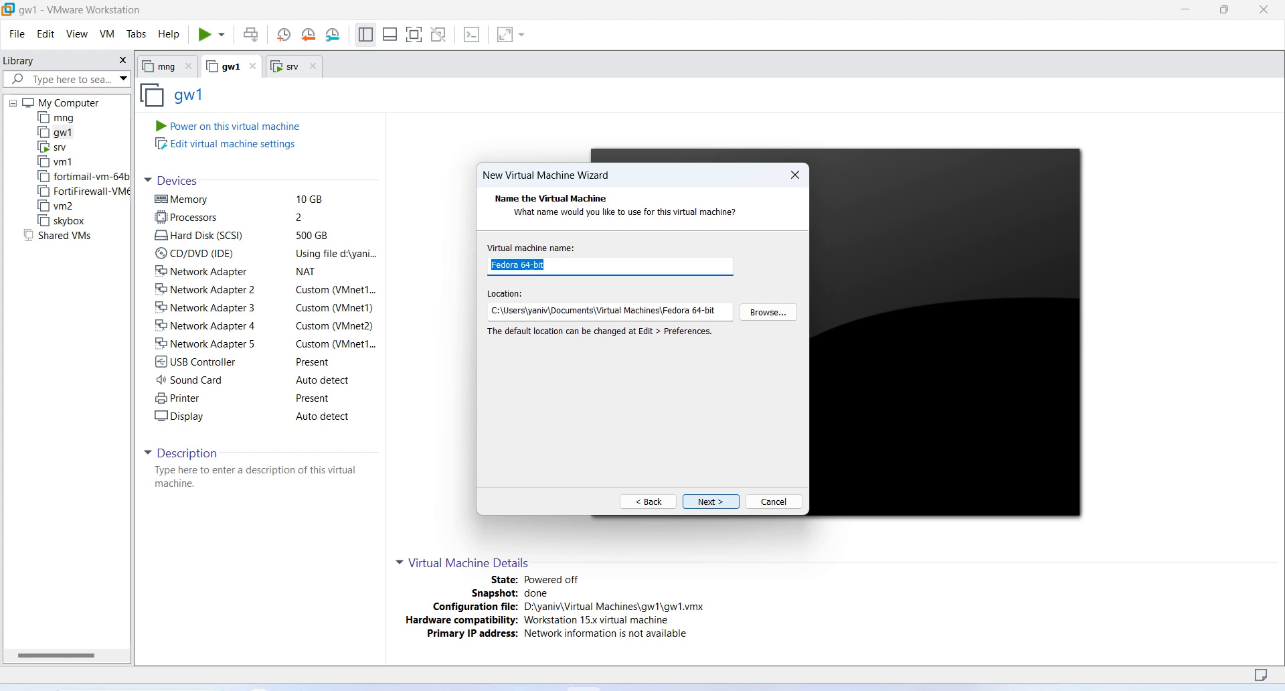
{"action": "type", "text": "mng2"}
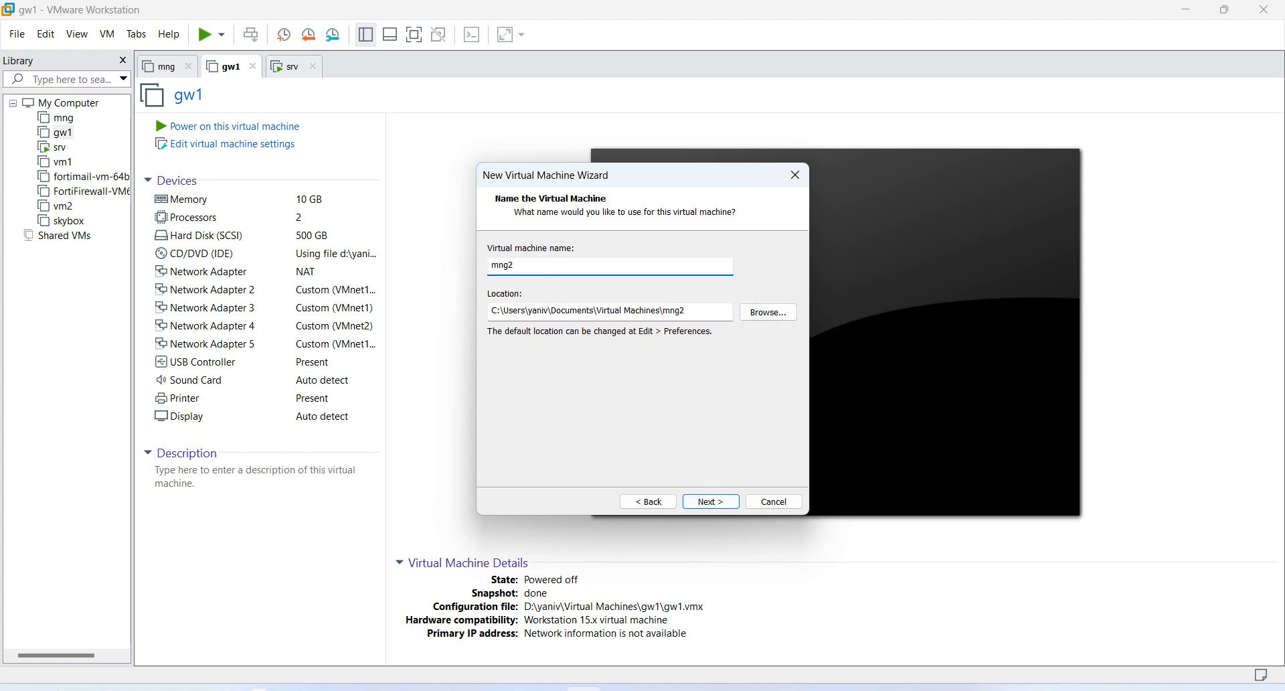
- Correct the VM name to mng2 and keep the default location, cancelling the folder picker
{"action": "key", "text": "BackSpace"}
{"action": "type", "text": "2"}
{"action": "left_click", "coordinate": [767, 312]}
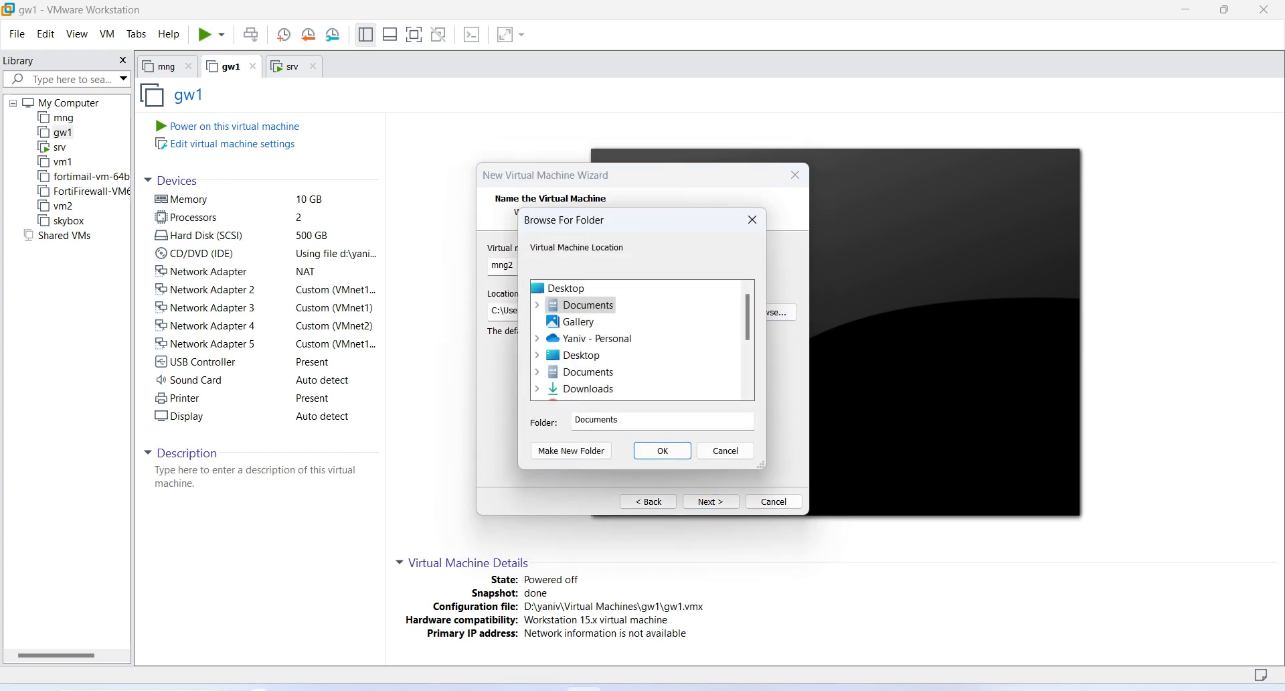
{"action": "left_click", "coordinate": [726, 450]}
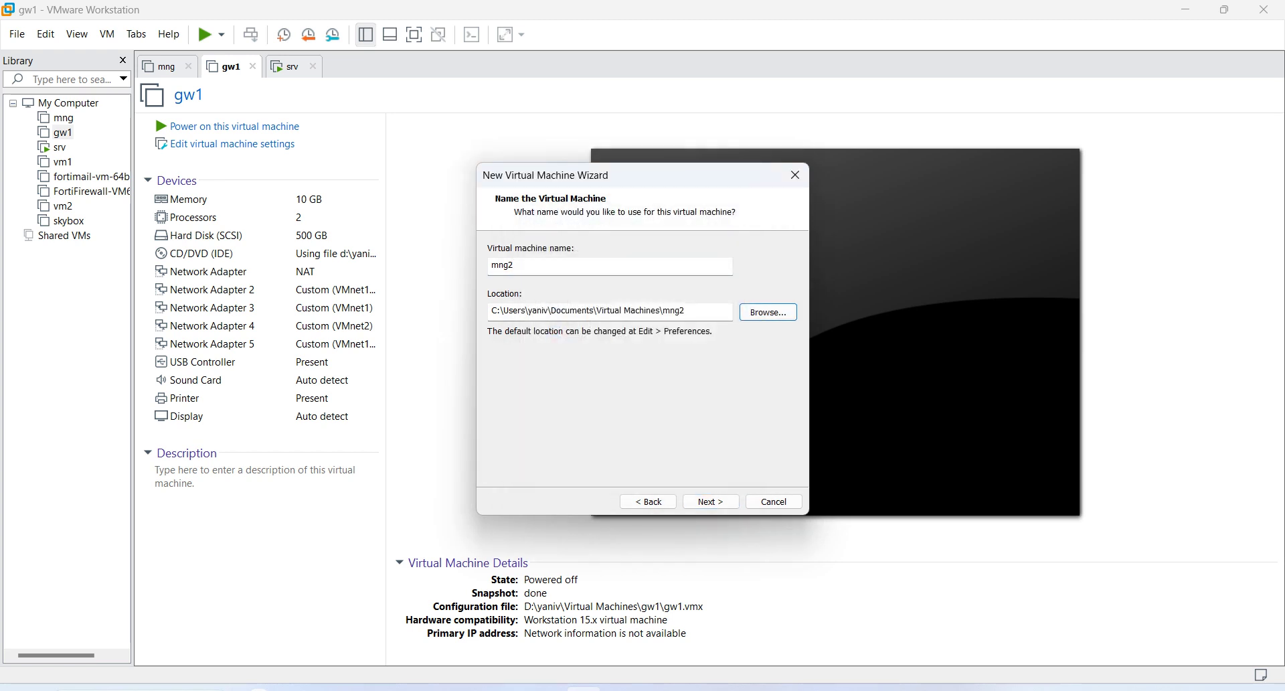
- In File Explorer, navigate to VMdisk (D:) > yaniv > Virtual Machines
{"action": "mouse_move", "coordinate": [325, 689]}
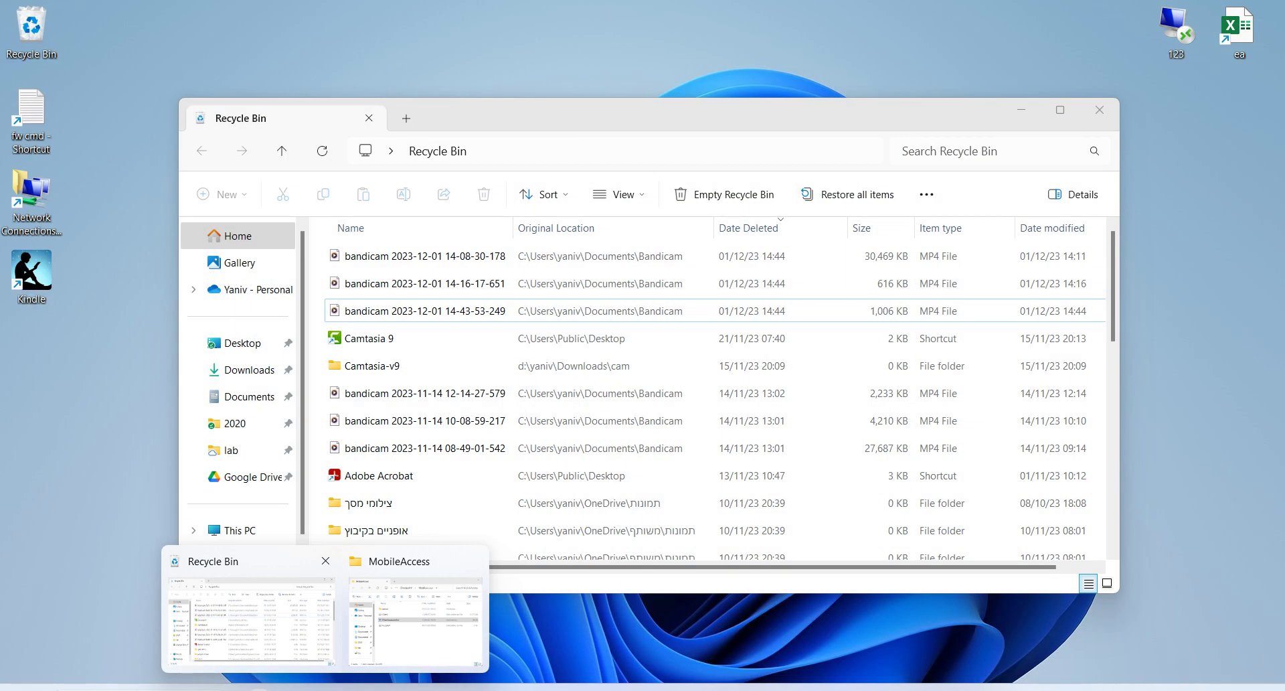
{"action": "left_click", "coordinate": [251, 618]}
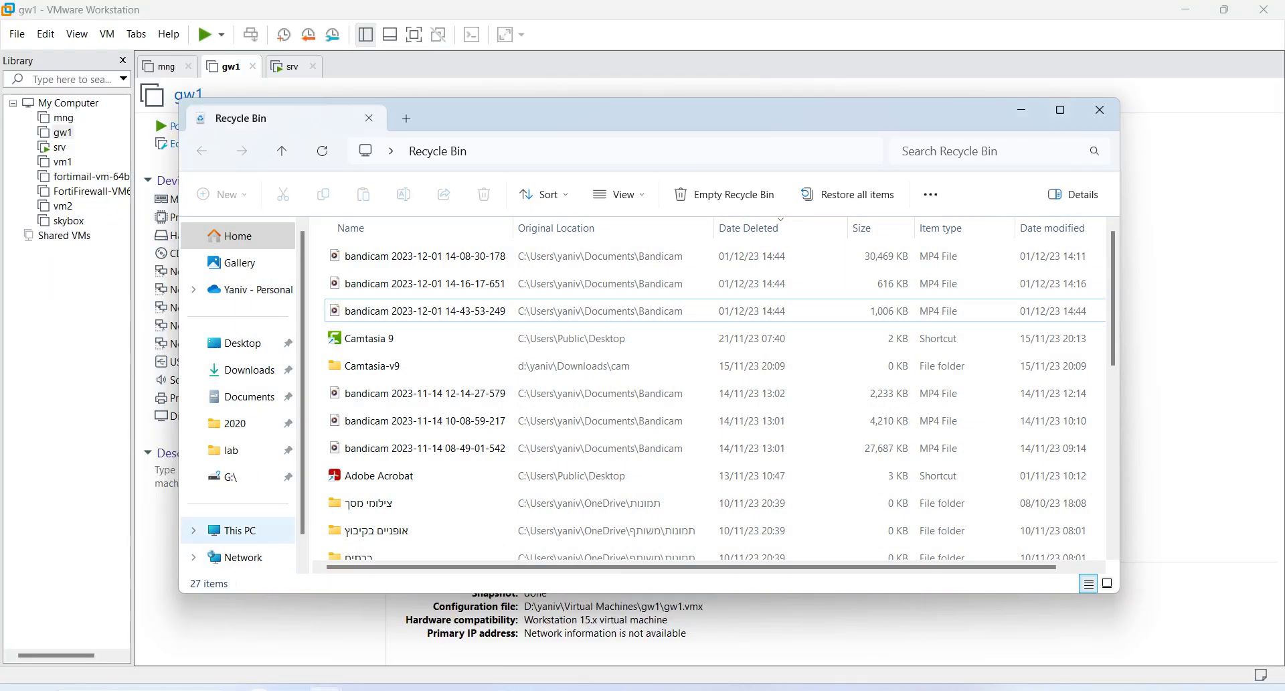
{"action": "left_click", "coordinate": [238, 530]}
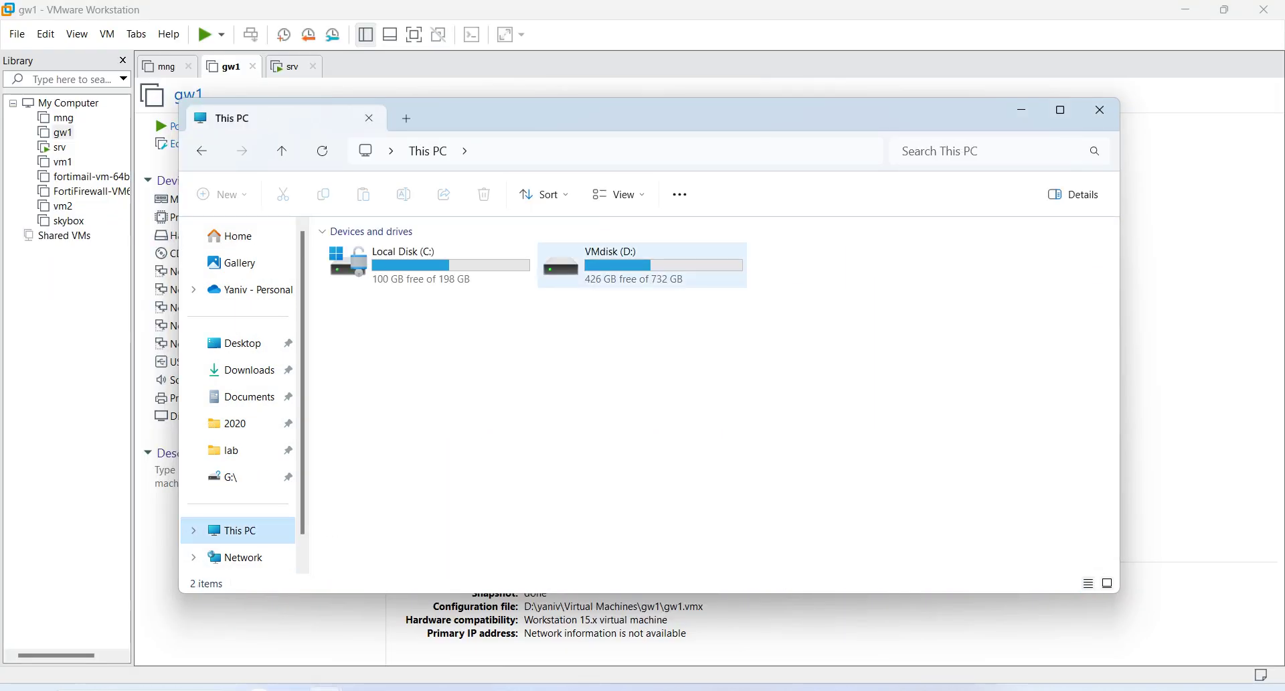
{"action": "double_click", "coordinate": [636, 264]}
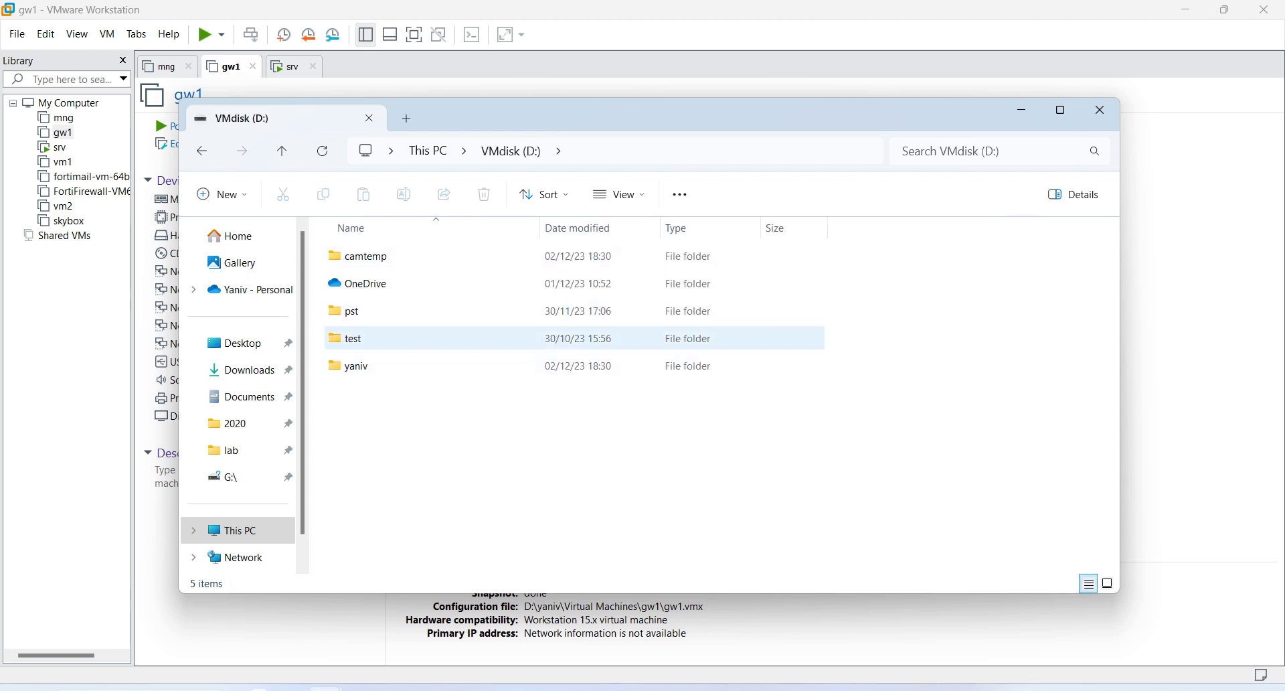
{"action": "double_click", "coordinate": [354, 365]}
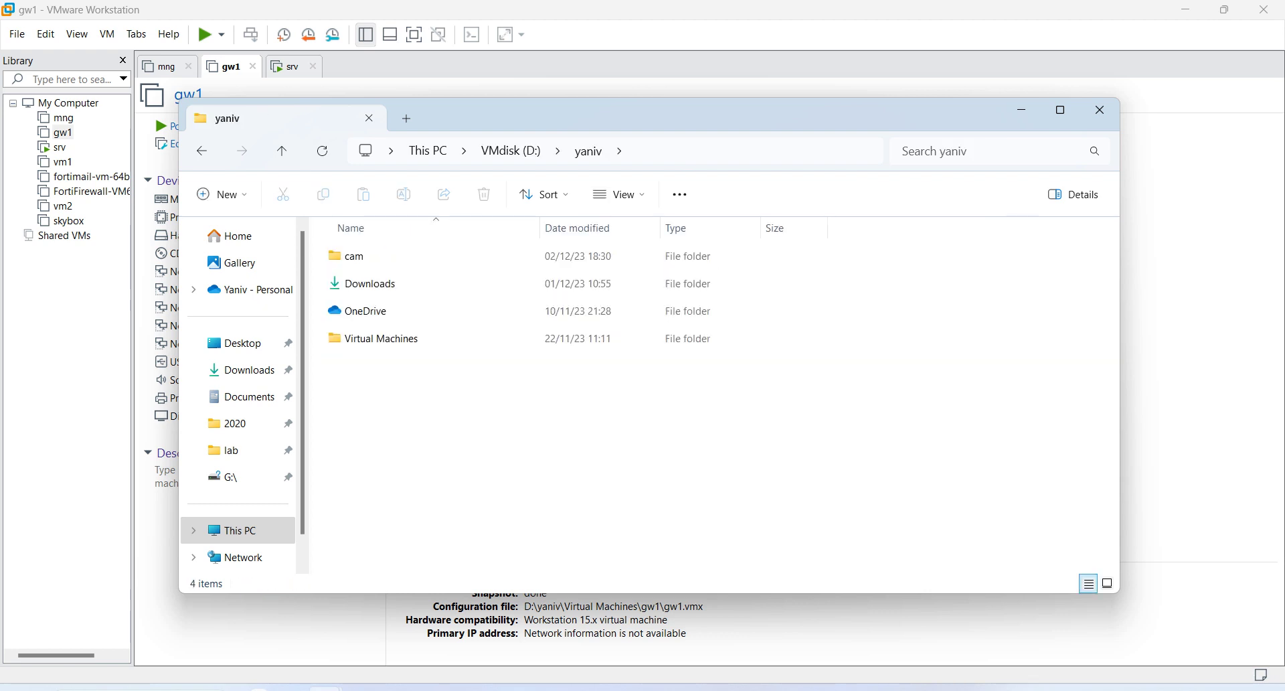
{"action": "double_click", "coordinate": [382, 338]}
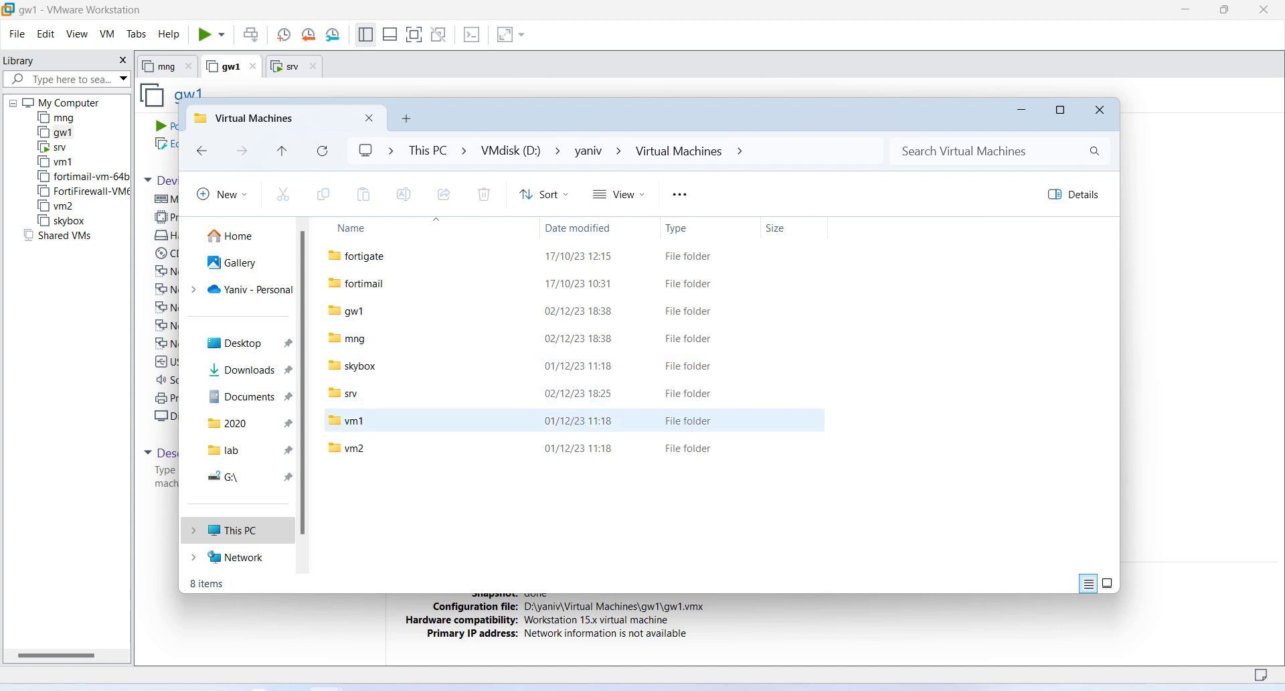
- Create and open a new mng2 folder, copy its path, and return to the VMware wizard
{"action": "right_click", "coordinate": [459, 280]}
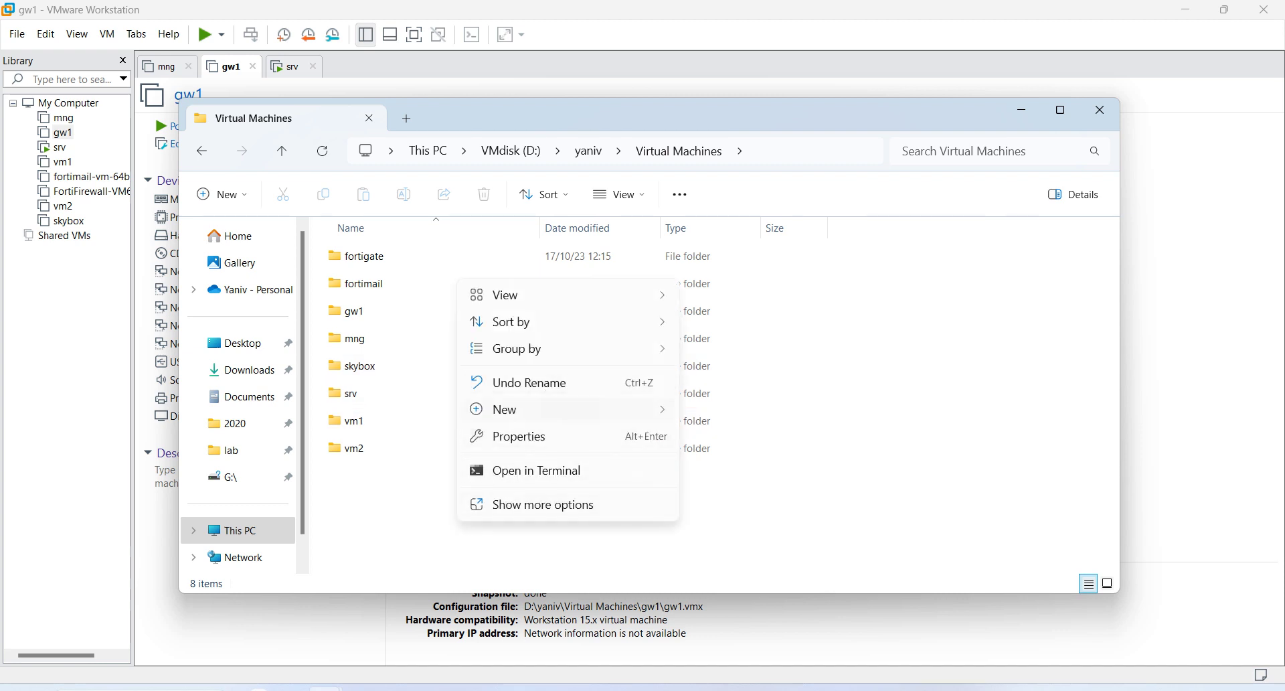
{"action": "mouse_move", "coordinate": [508, 409]}
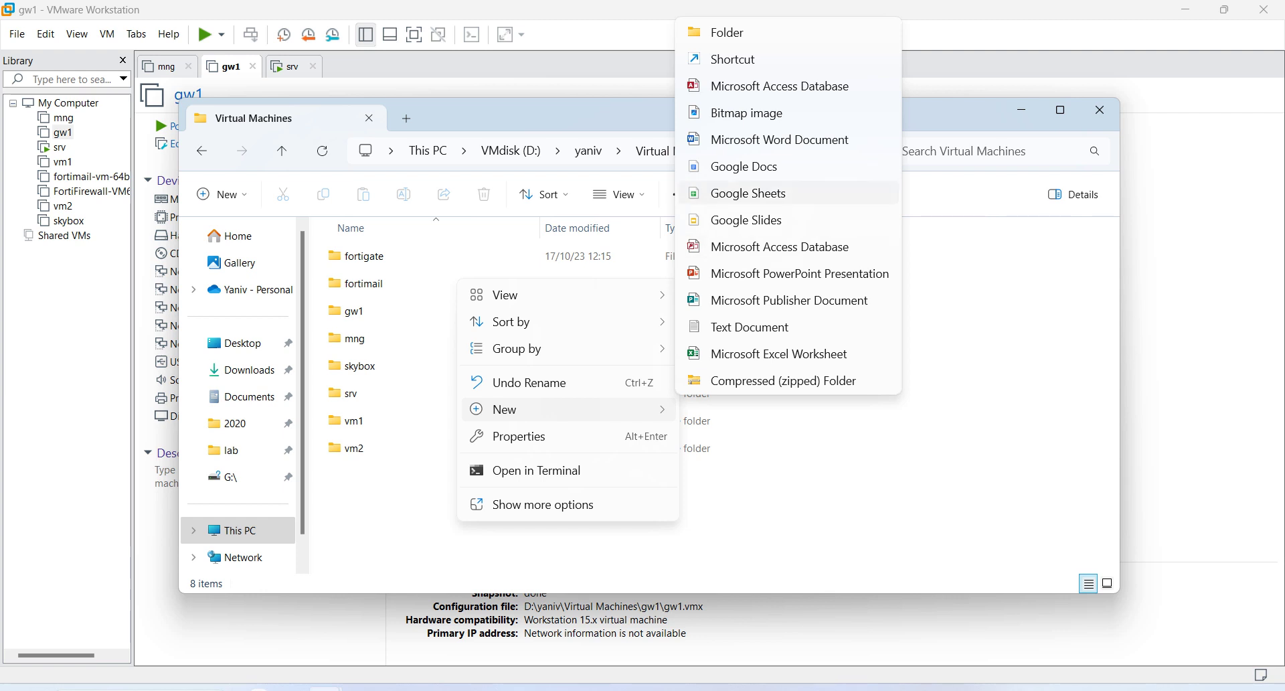
{"action": "left_click", "coordinate": [723, 32]}
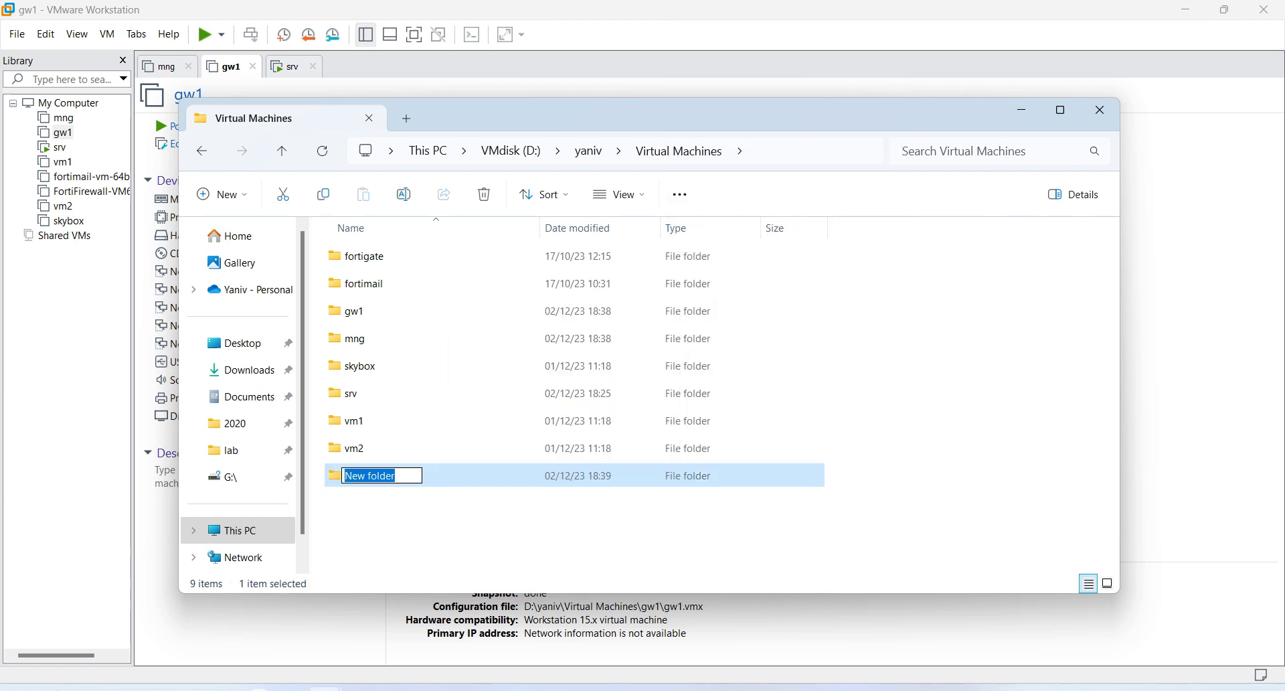
{"action": "type", "text": "mng2"}
{"action": "key", "text": "Return"}
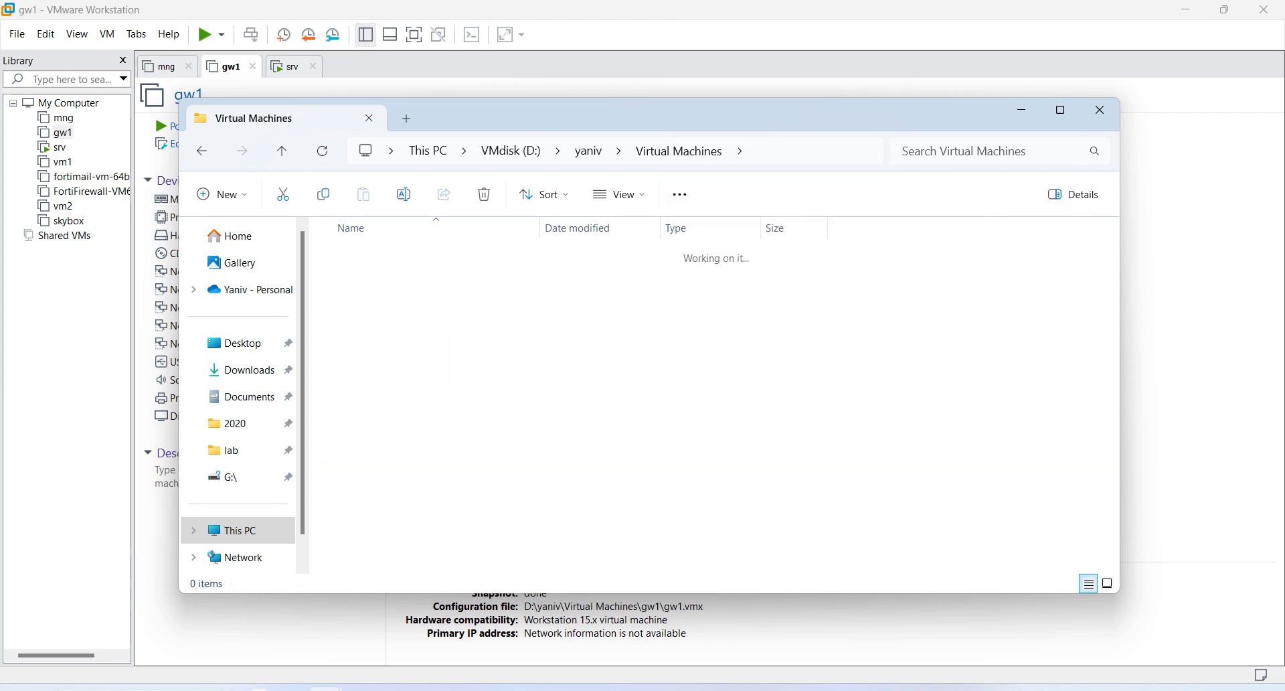
{"action": "key", "text": "Return"}
{"action": "key", "text": "alt+d"}
{"action": "key", "text": "ctrl+c"}
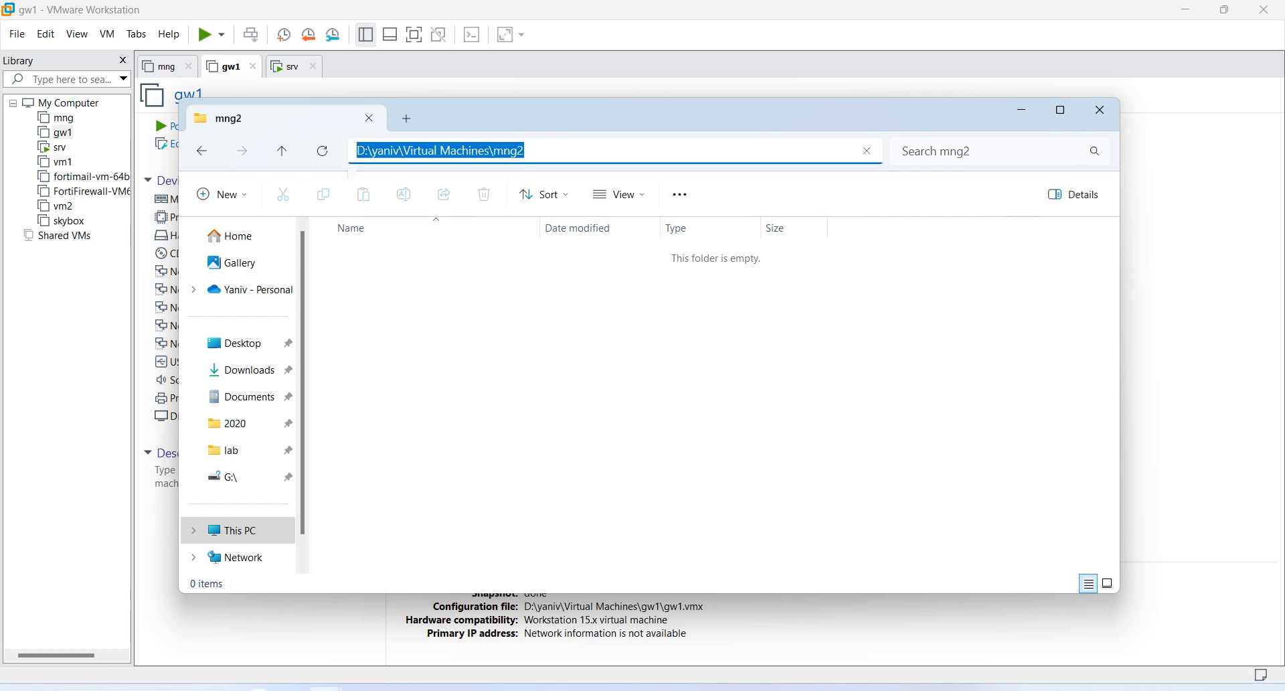
{"action": "key", "text": "Escape"}
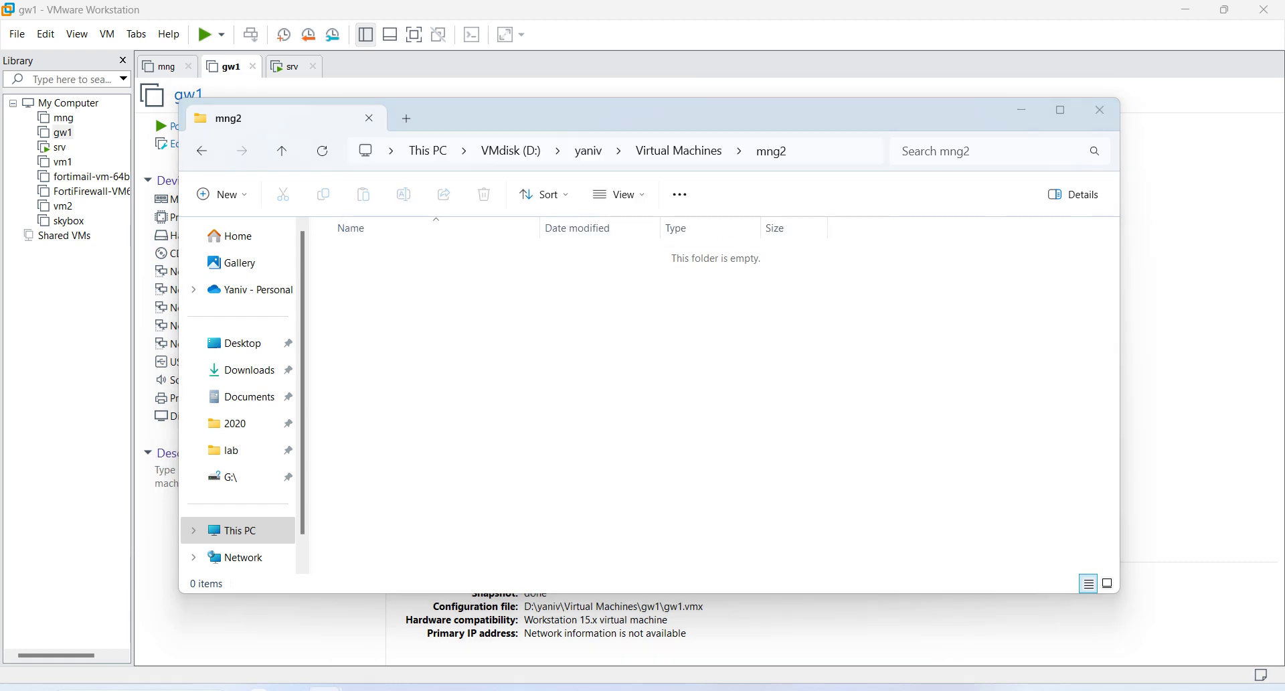
{"action": "key", "text": "alt+Tab"}
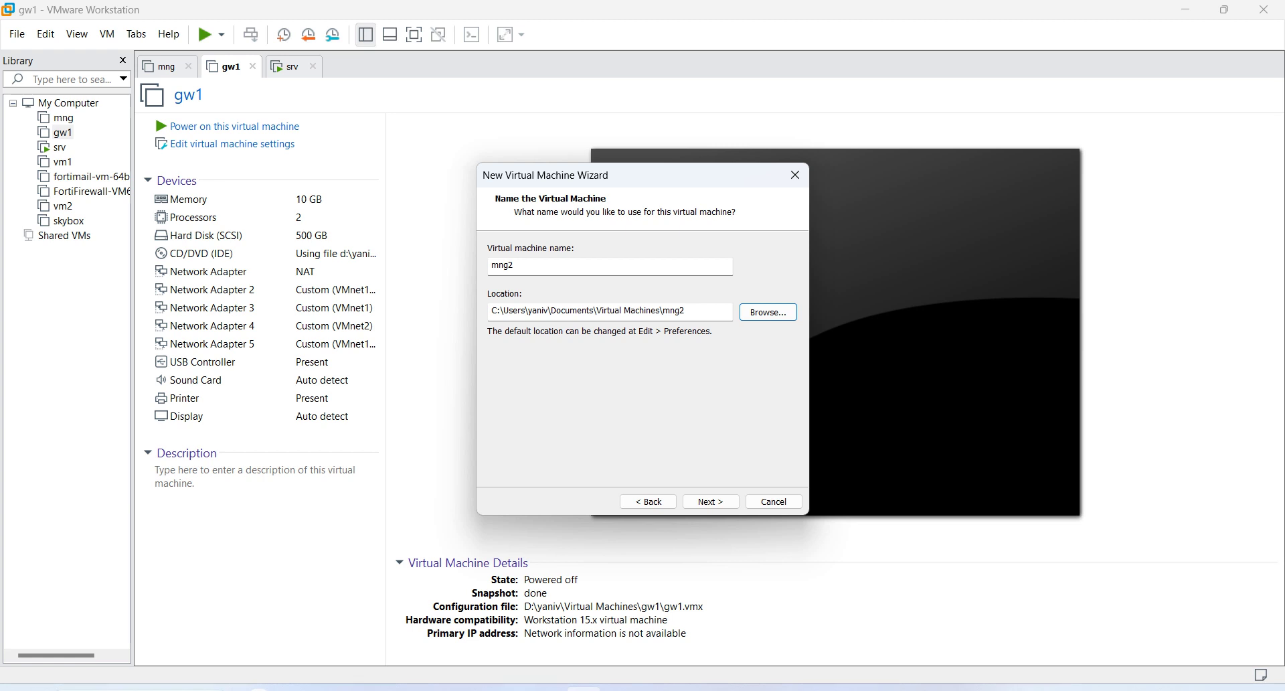
- Set the location to D:\yaniv\Virtual Machines\mng2 and the maximum disk size to 444 GB
{"action": "key", "text": "Tab"}
{"action": "key", "text": "ctrl+v"}
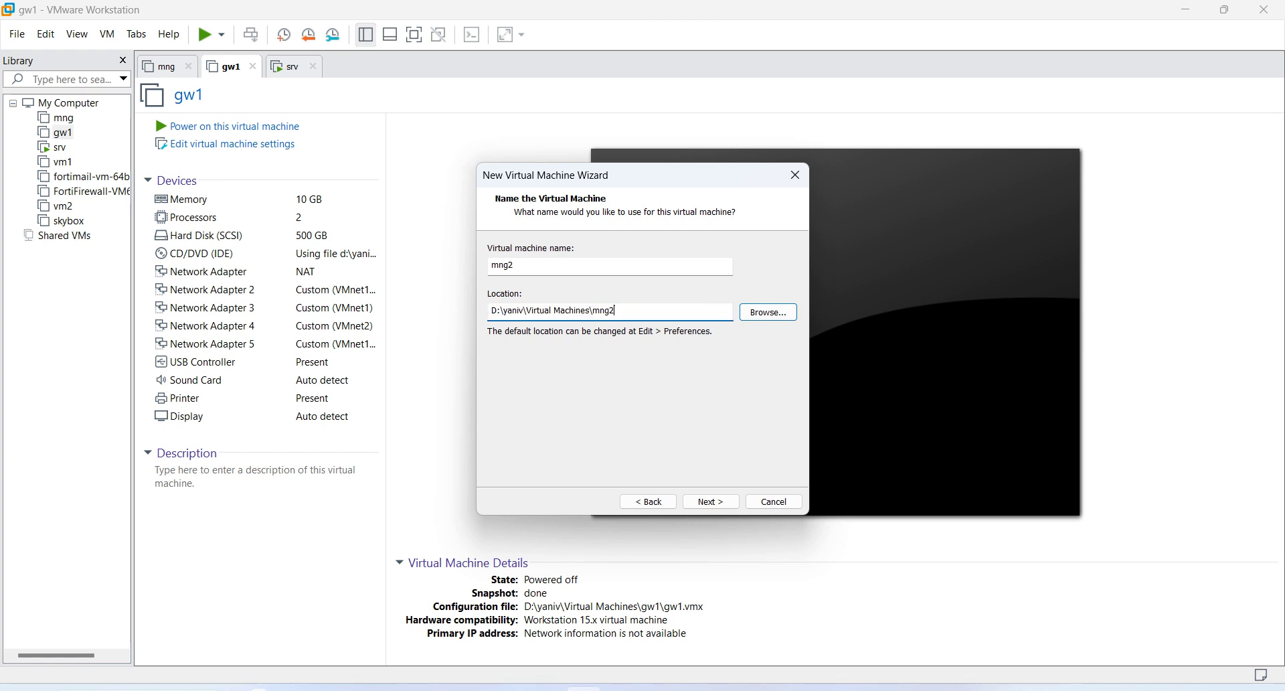
{"action": "key", "text": "Return"}
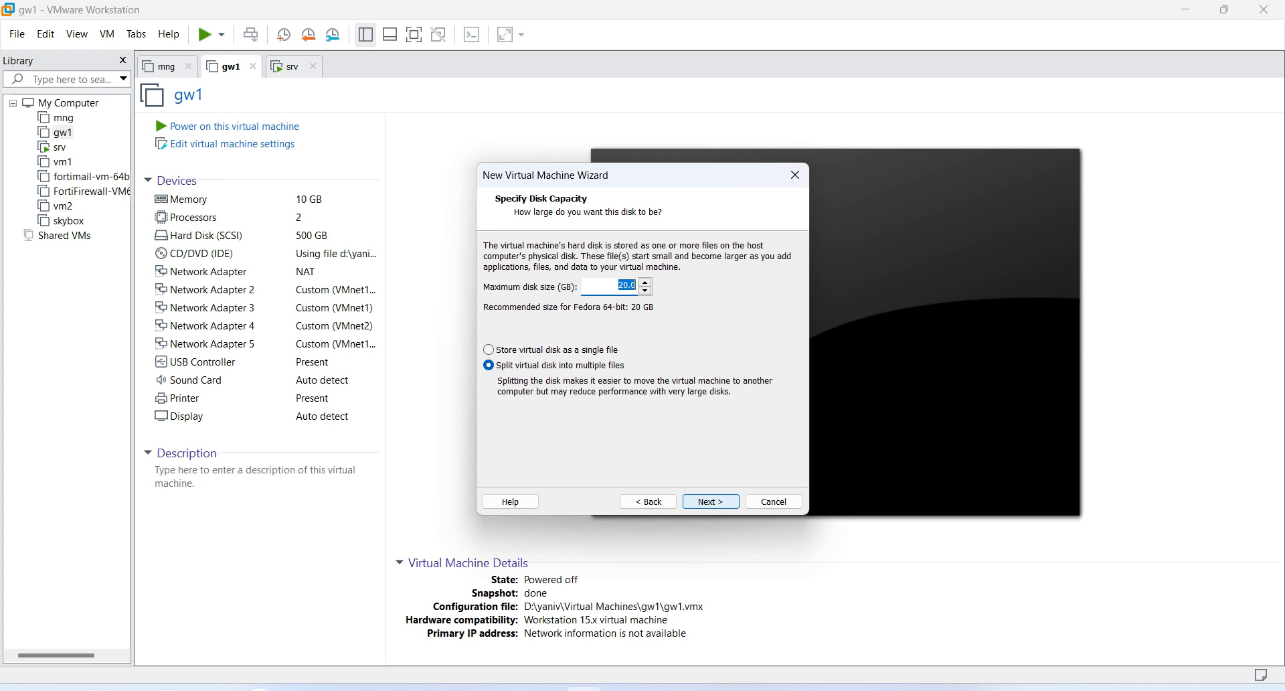
{"action": "type", "text": "444"}
{"action": "key", "text": "Return"}
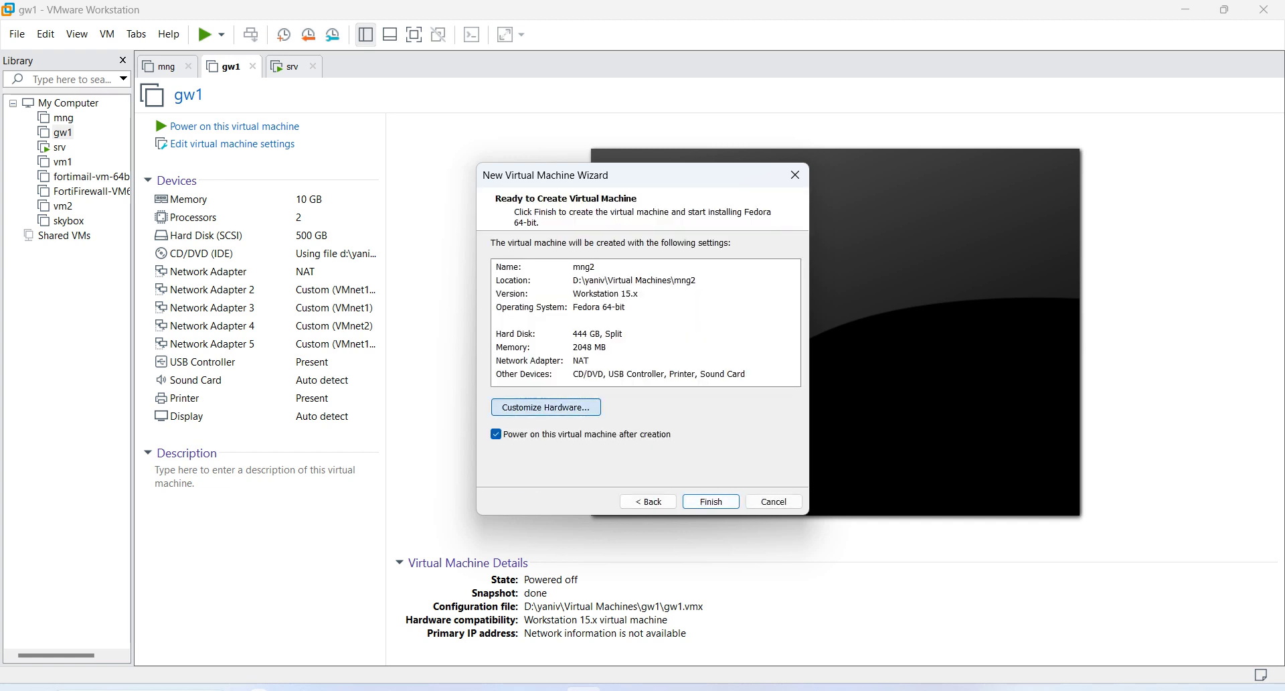
- Customize hardware: raise memory to 8 GB and set 2 cores per processor
{"action": "left_click", "coordinate": [546, 406]}
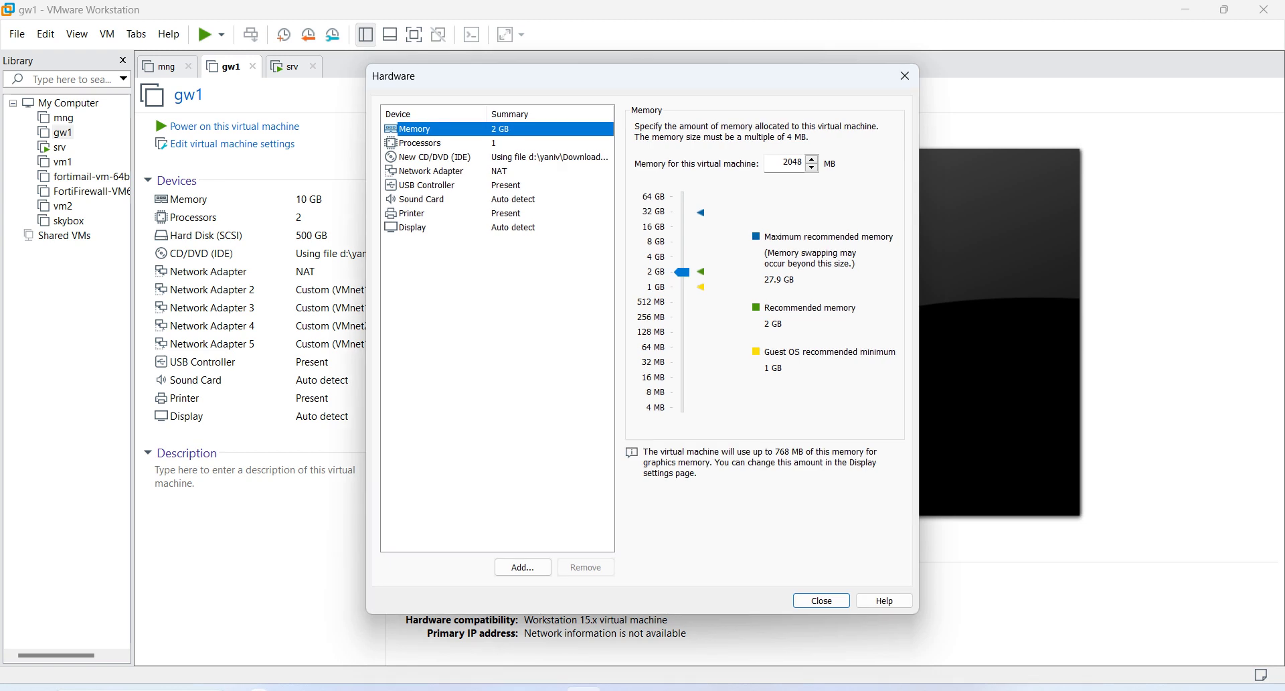
{"action": "key", "text": "Up"}
{"action": "key", "text": "Up"}
{"action": "left_click", "coordinate": [420, 143]}
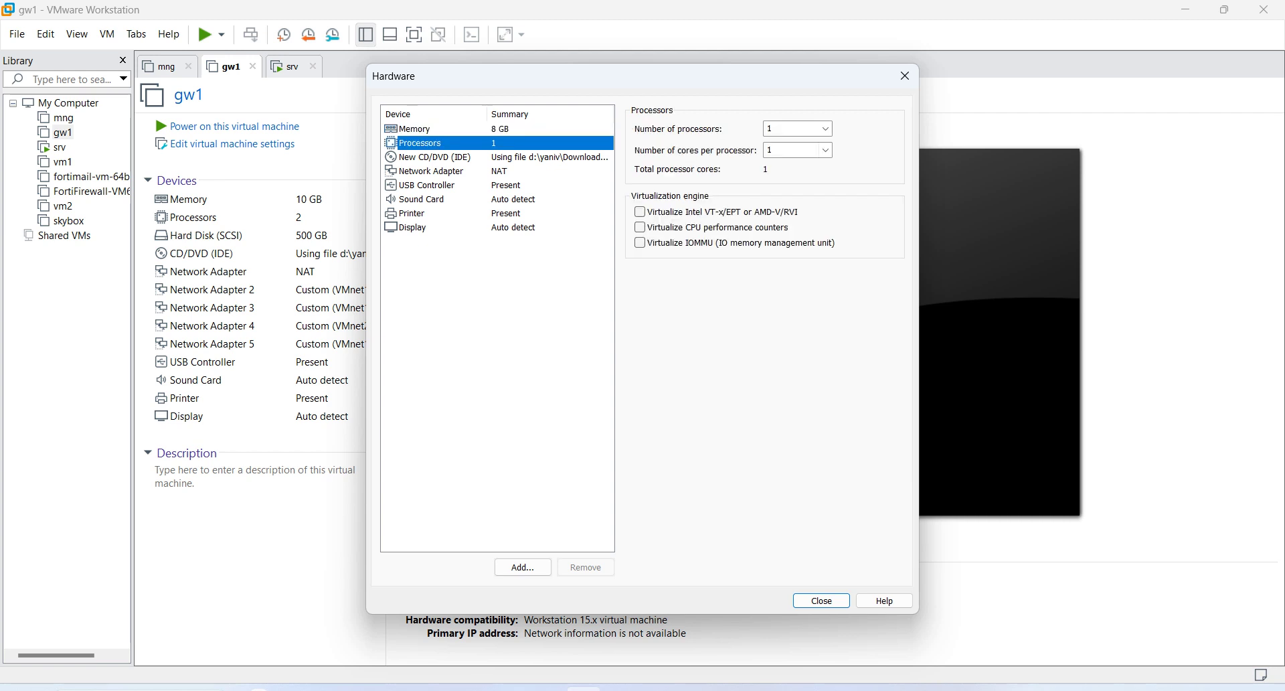
{"action": "left_click", "coordinate": [825, 150]}
{"action": "key", "text": "Down"}
{"action": "key", "text": "Return"}
- Connect the network adapter to Custom: VMnet10 (Host-only), then check the lab diagram
{"action": "left_click", "coordinate": [430, 171]}
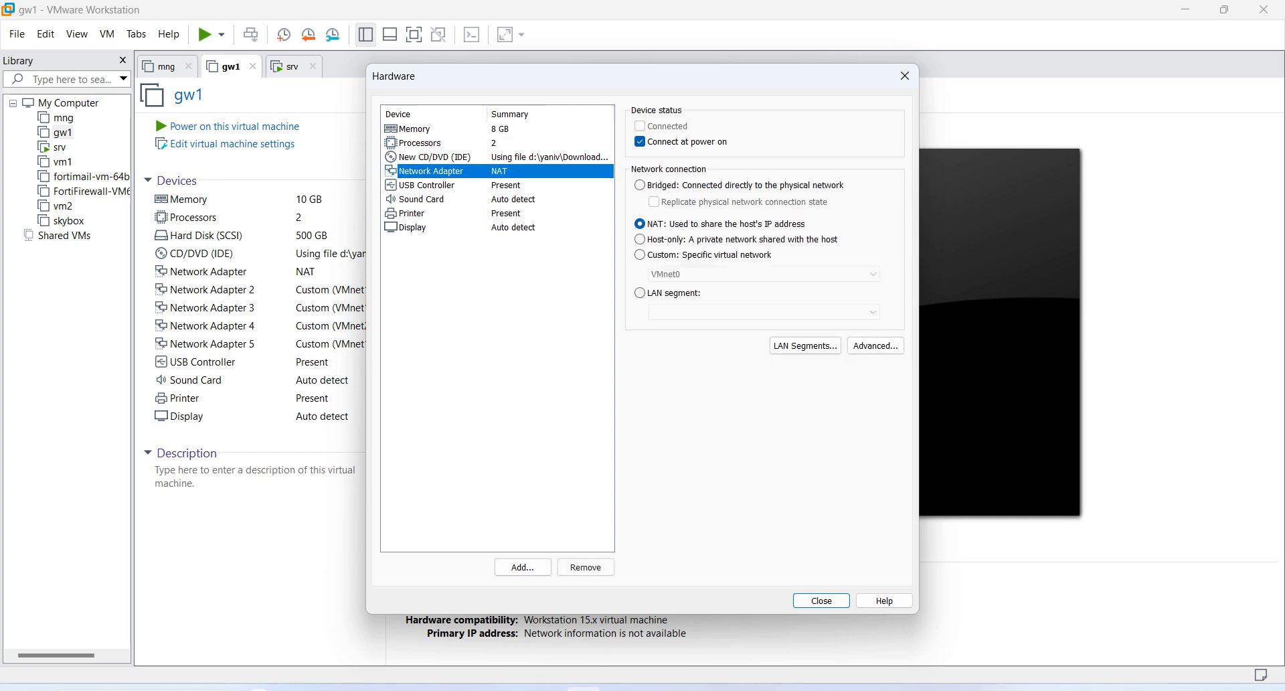
{"action": "left_click", "coordinate": [640, 254]}
{"action": "left_click", "coordinate": [763, 274]}
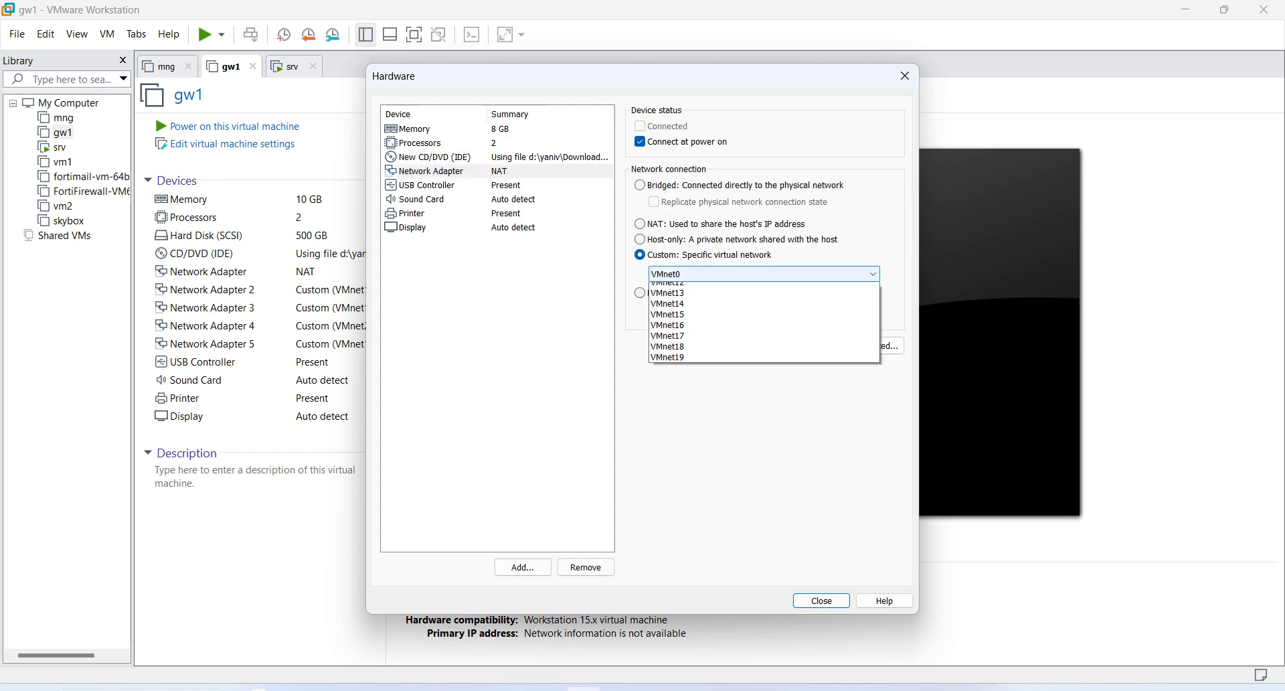
{"action": "key", "text": "Return"}
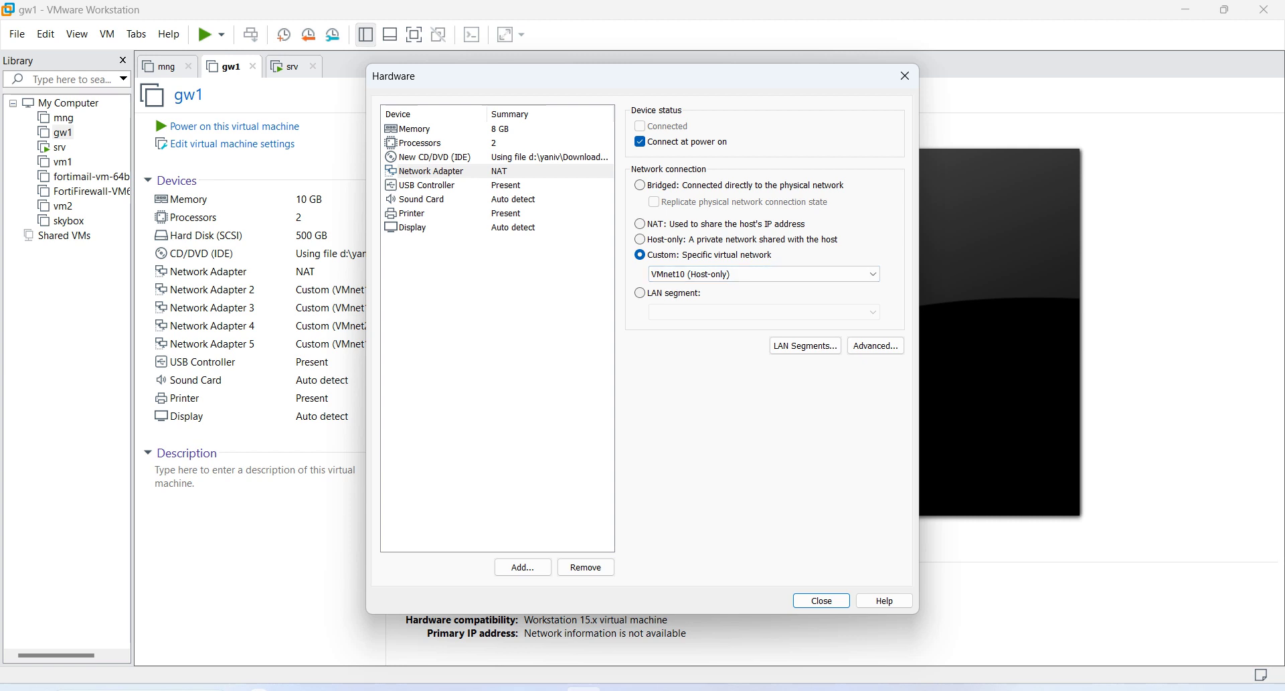
{"action": "key", "text": "alt+Tab"}
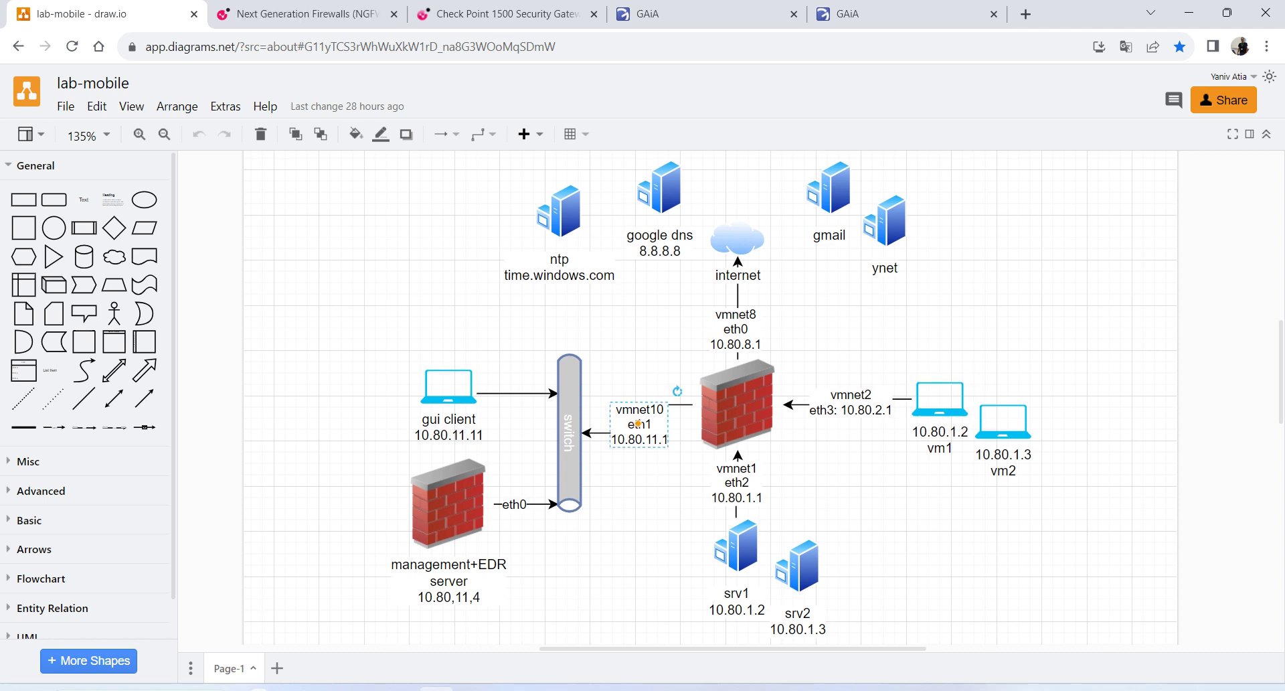
- Review the firewall's vmnet10 link in the lab-mobile diagram, then return to the VM Hardware settings
{"action": "left_click", "coordinate": [736, 405]}
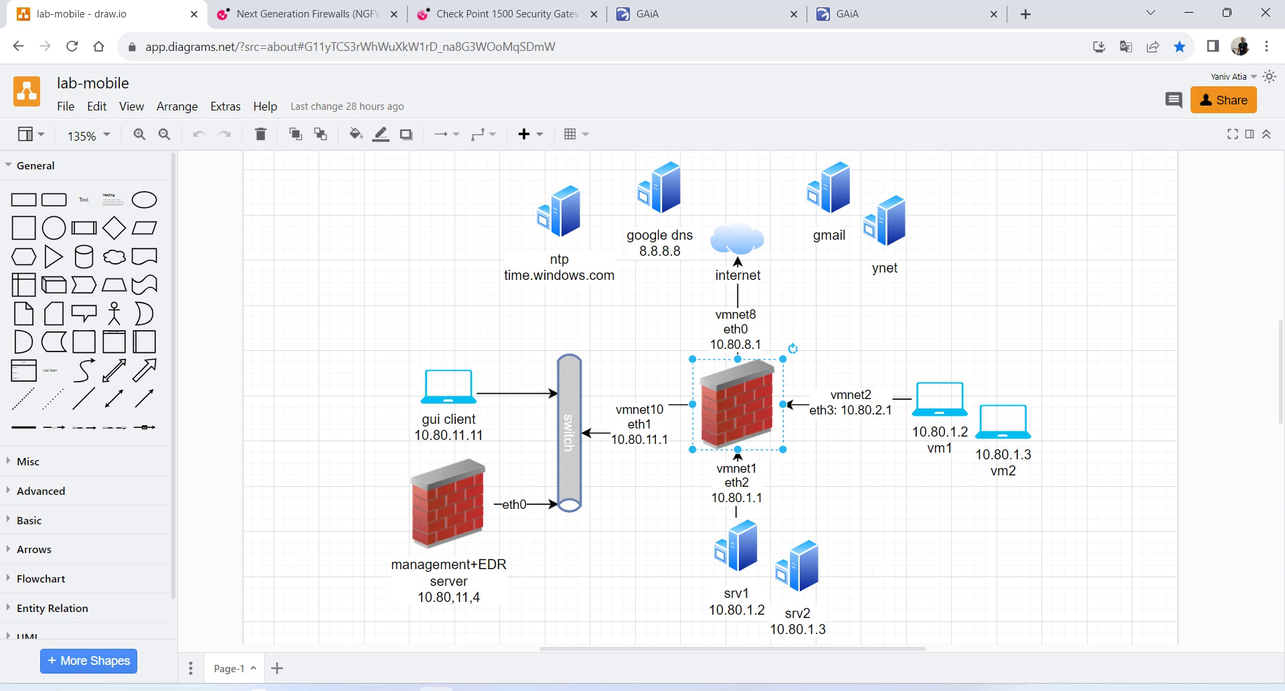
{"action": "left_click", "coordinate": [582, 690]}
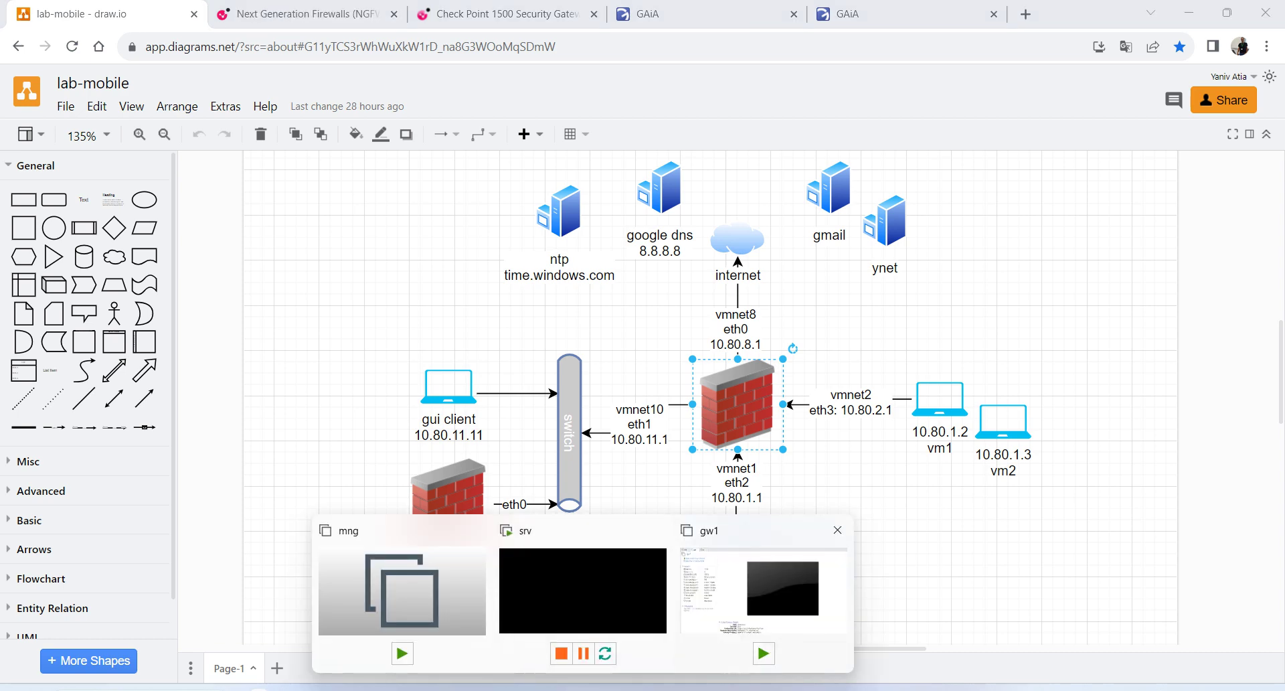
{"action": "mouse_move", "coordinate": [763, 589]}
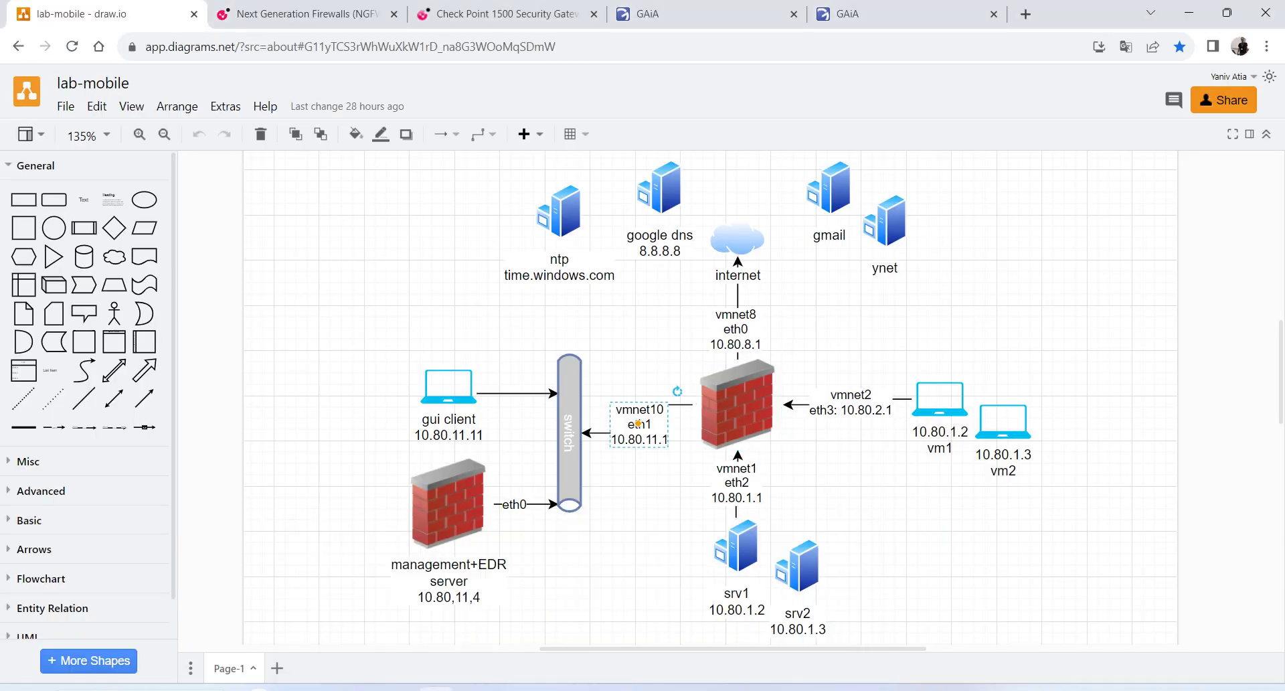
{"action": "left_click", "coordinate": [1188, 12]}
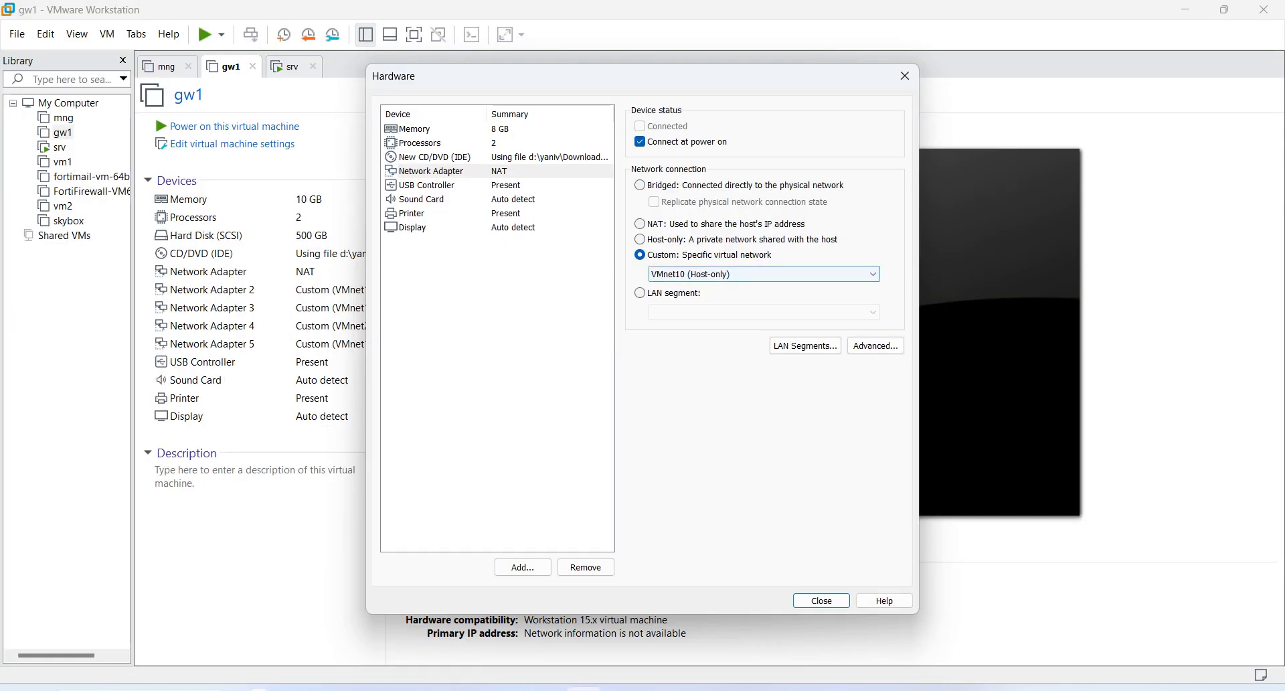
- Disable Accelerate 3D graphics under Display, then finish the wizard so mng2 is created and boots
{"action": "left_click", "coordinate": [412, 226]}
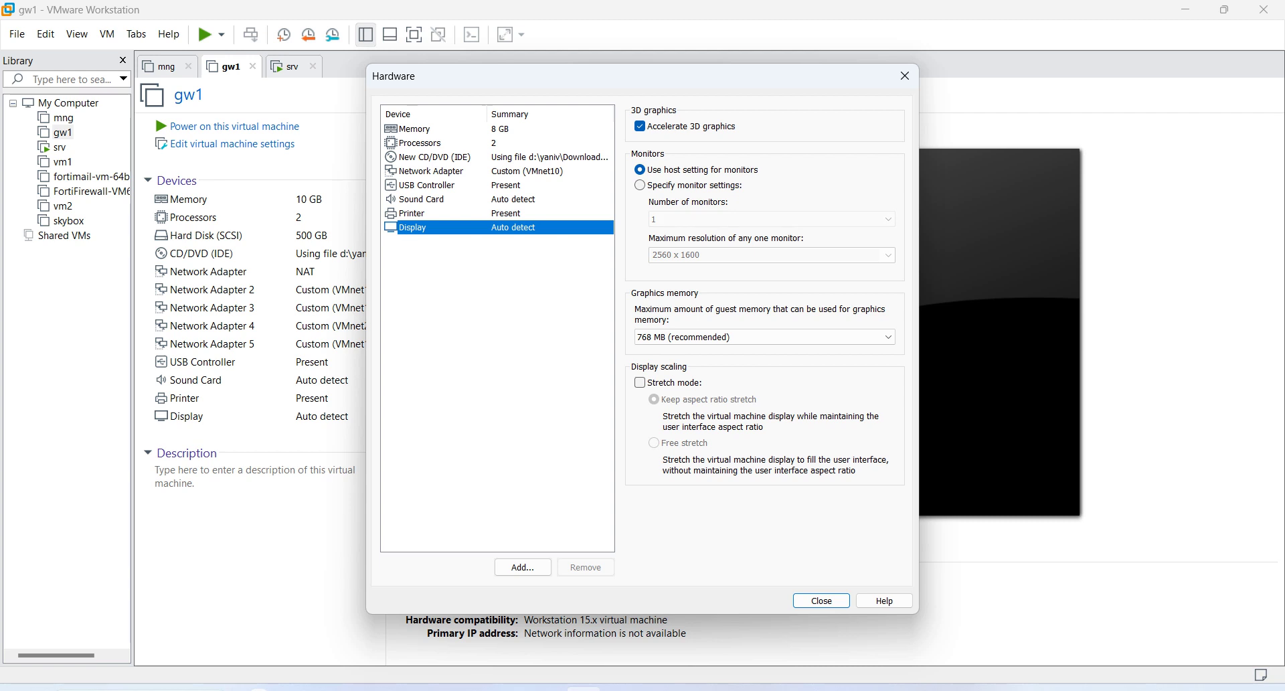
{"action": "left_click", "coordinate": [639, 126]}
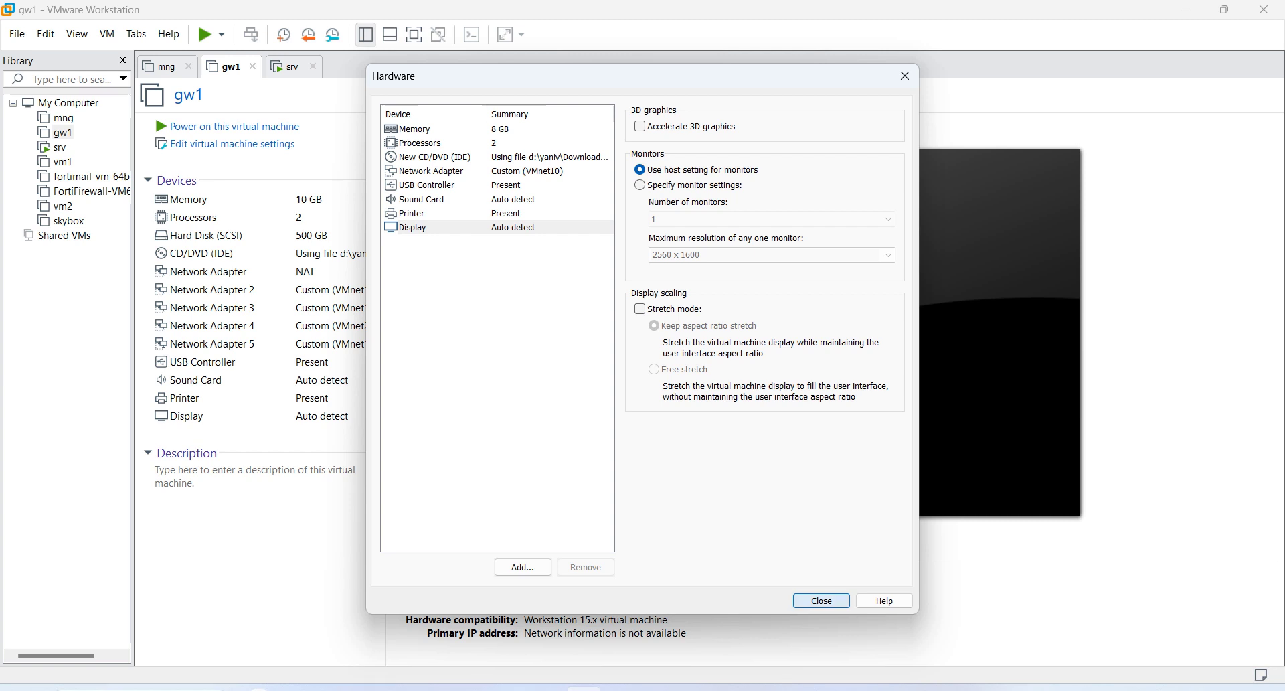
{"action": "left_click", "coordinate": [821, 600]}
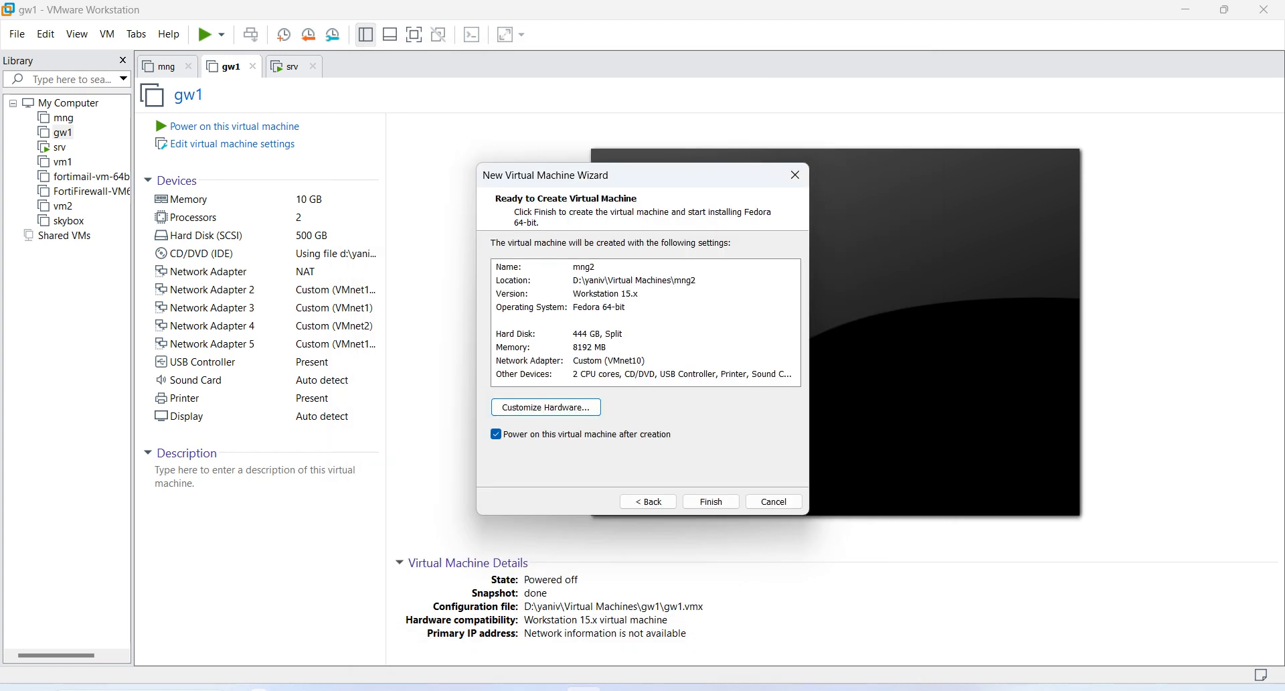
{"action": "left_click", "coordinate": [710, 502]}
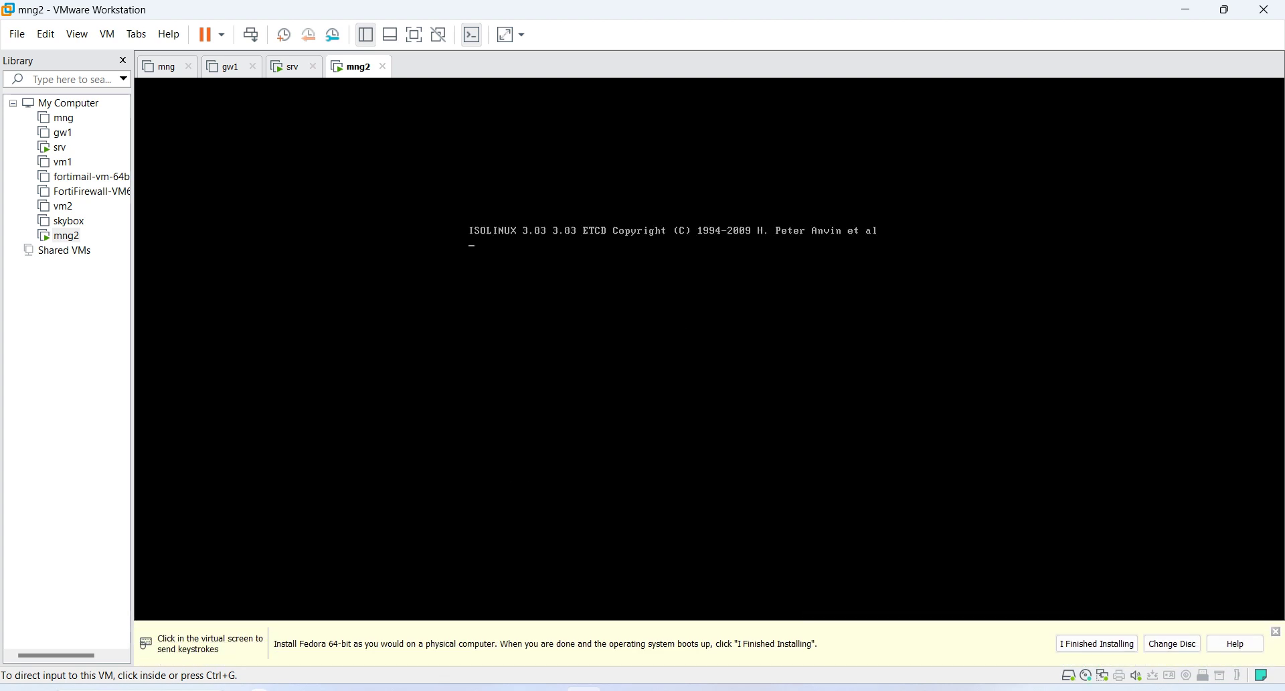
- Boot mng2 from the installer with the 'Install Gaia on this system' option
{"action": "key", "text": "ctrl+g"}
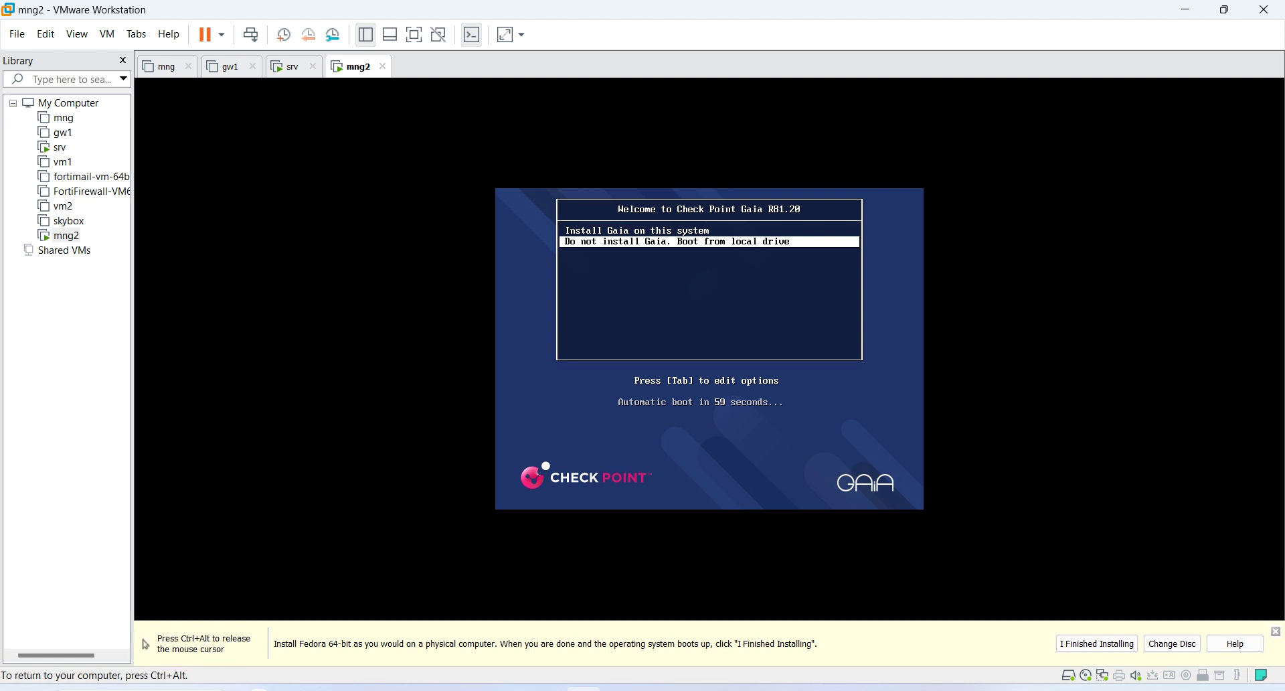
{"action": "key", "text": "Up"}
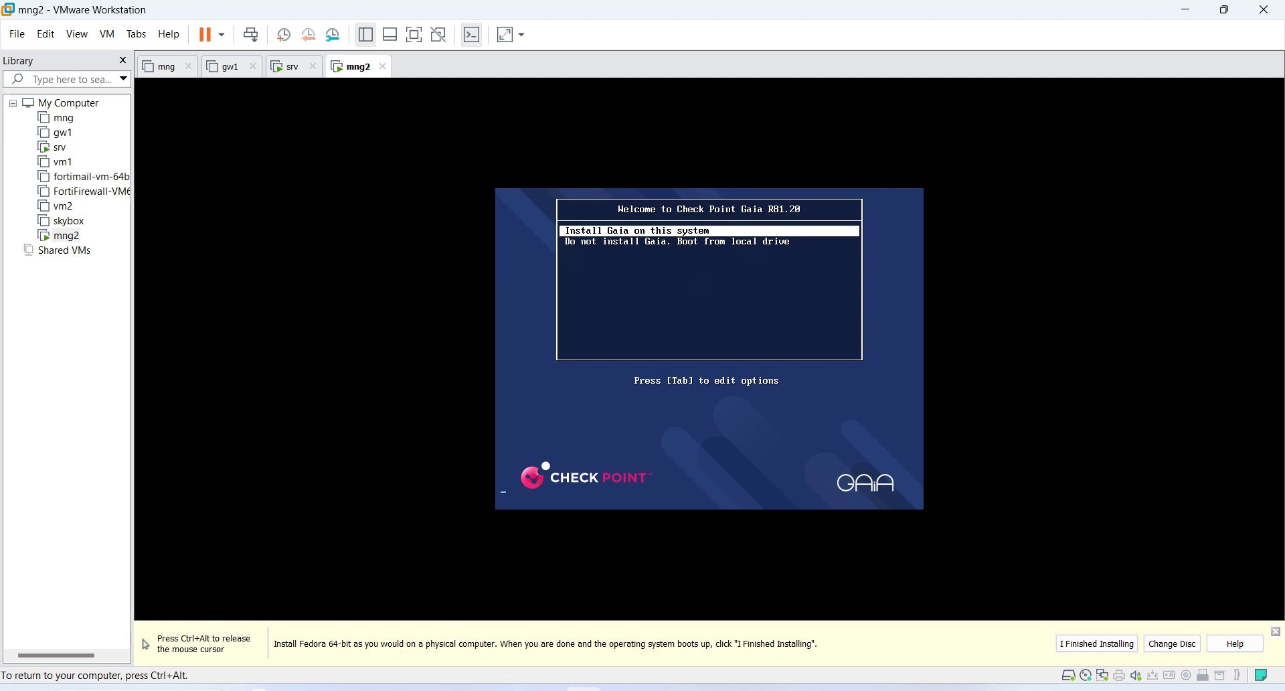
{"action": "key", "text": "Return"}
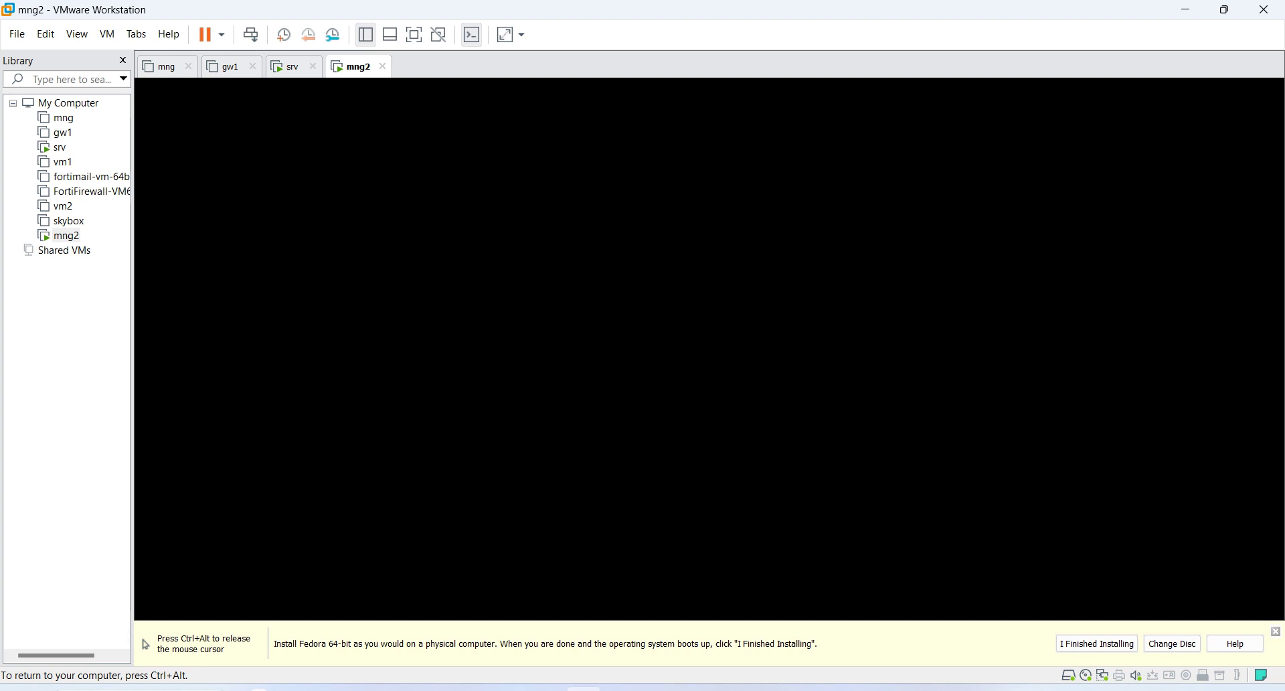
- Confirm the installation warning and accept the US keyboard layout
{"action": "key", "text": "ctrl+alt"}
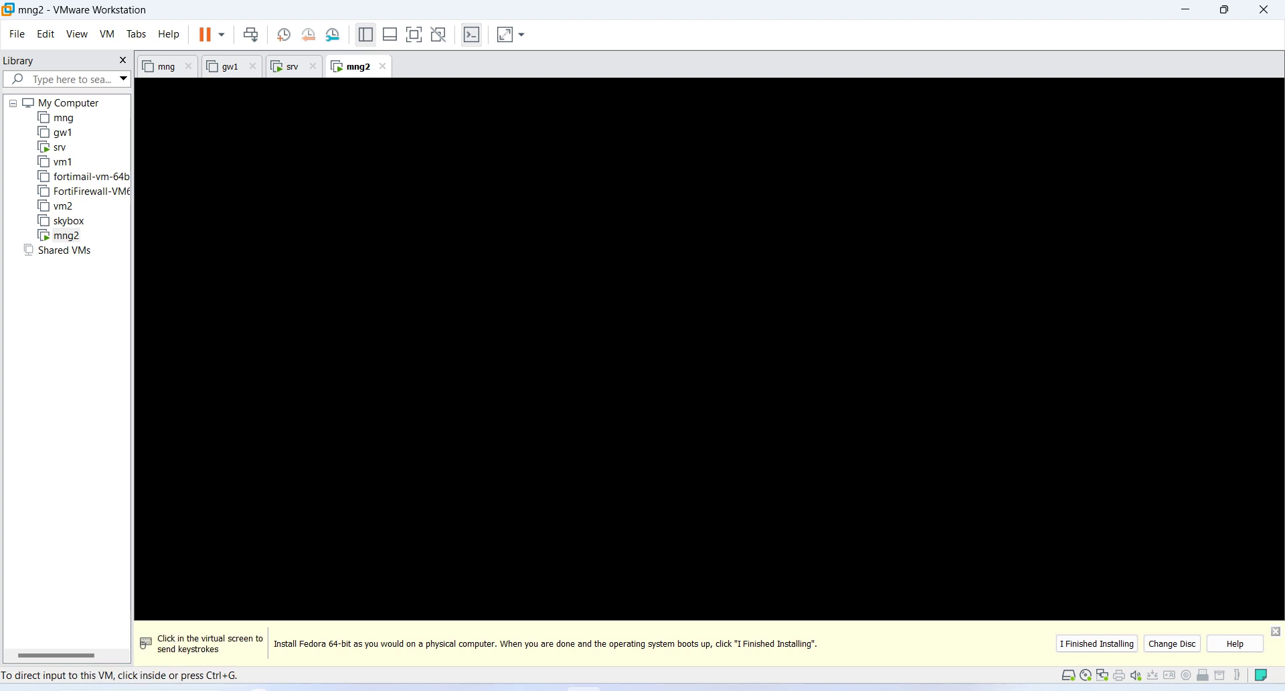
{"action": "mouse_move", "coordinate": [620, 688]}
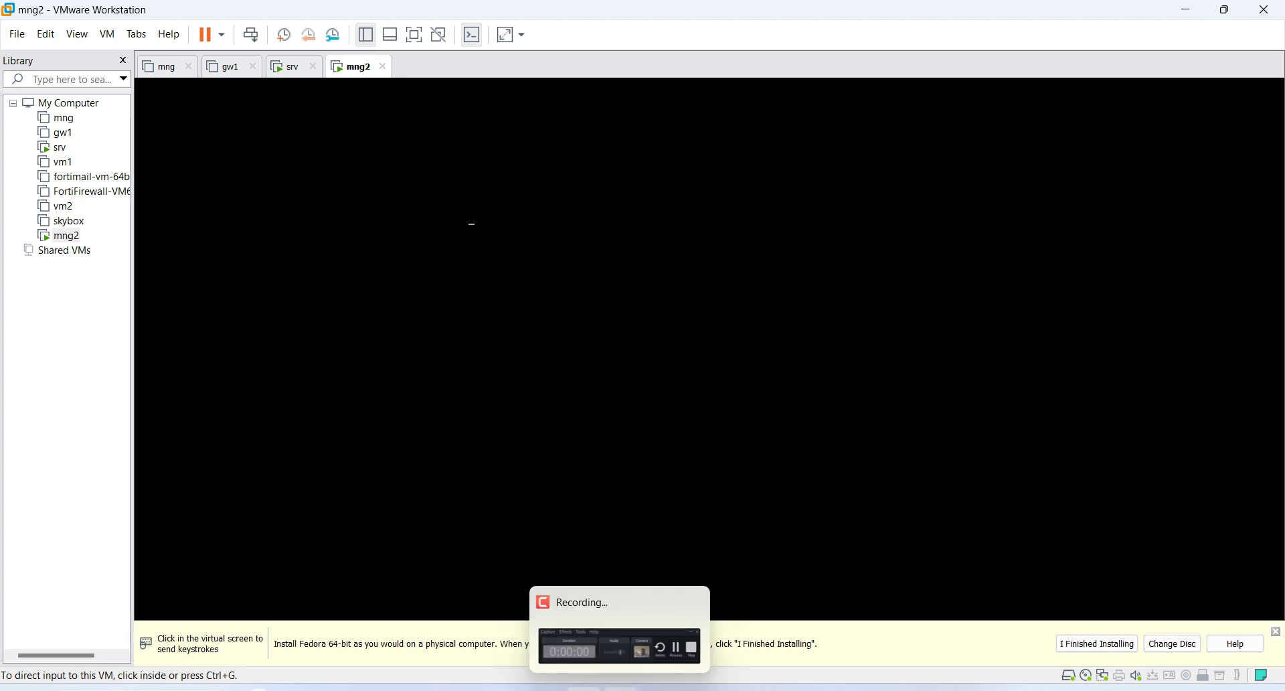
{"action": "left_click", "coordinate": [620, 688]}
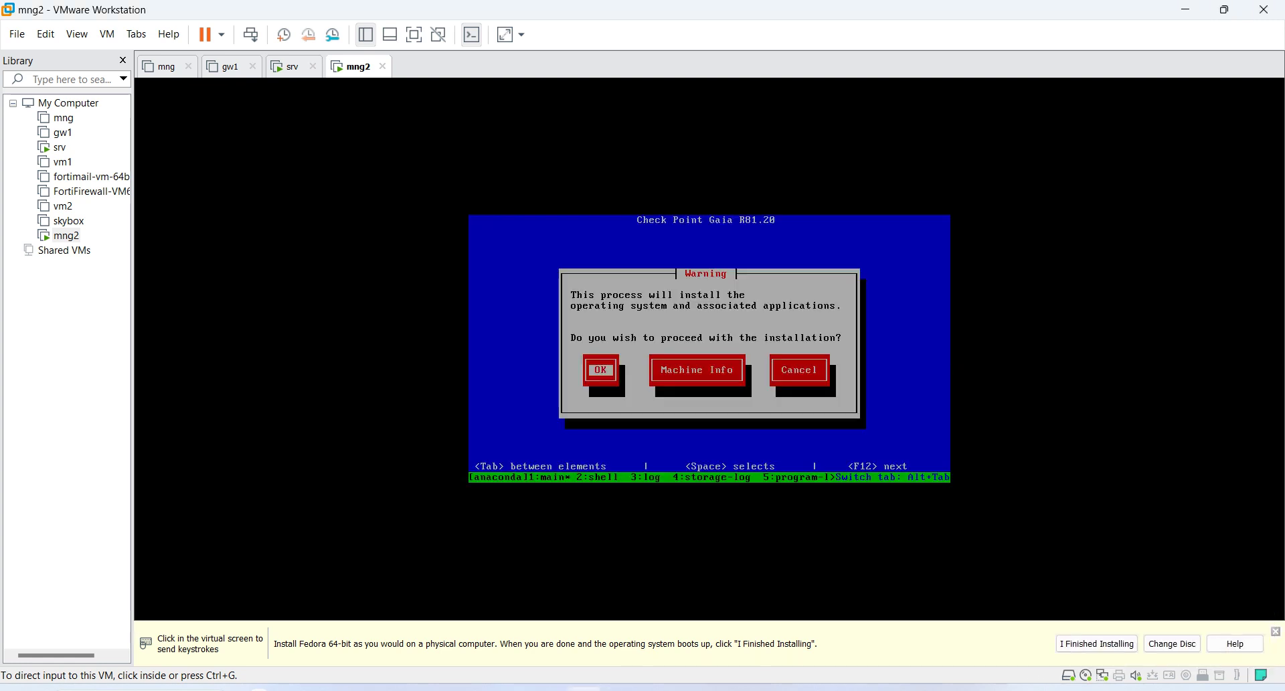
{"action": "key", "text": "ctrl+g"}
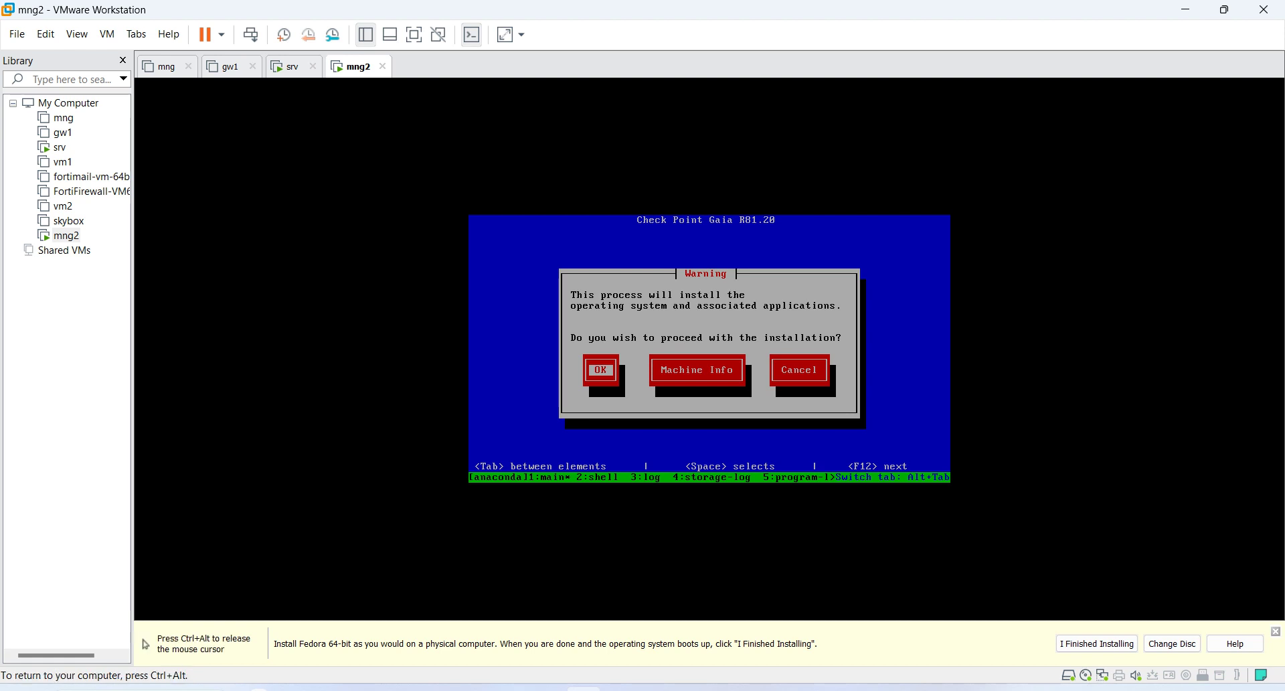
{"action": "key", "text": "Return"}
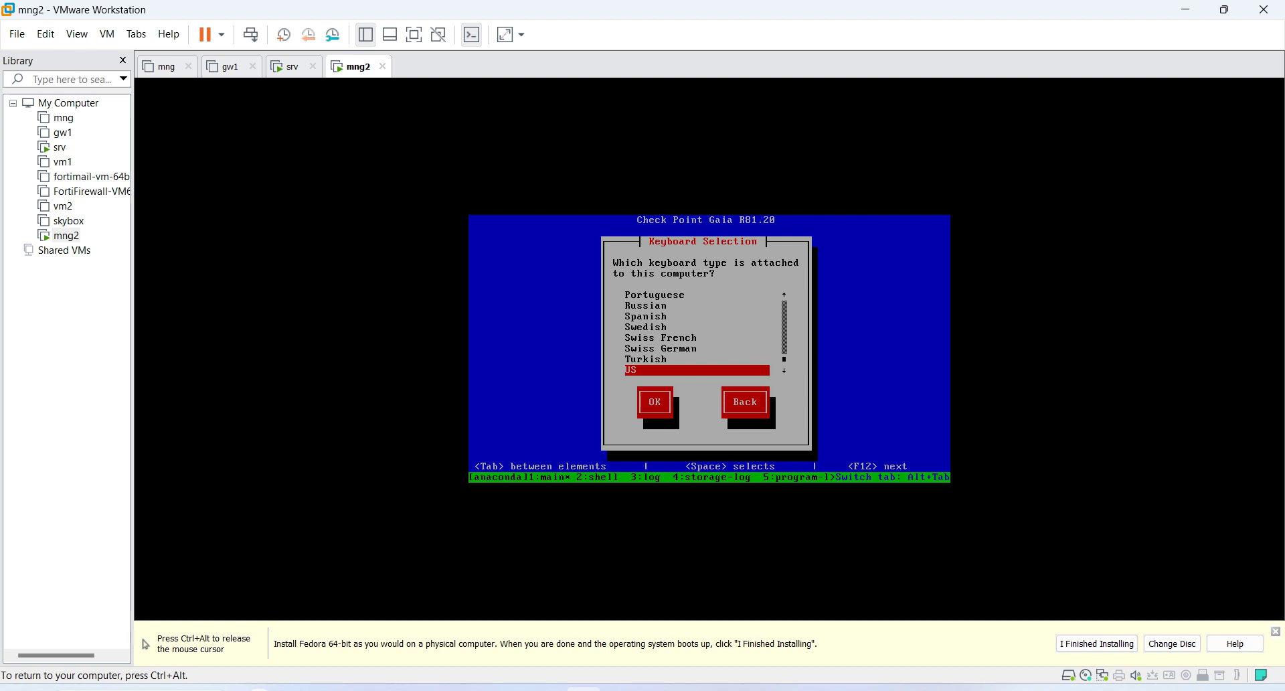
{"action": "key", "text": "Up"}
{"action": "key", "text": "Up"}
{"action": "key", "text": "Up"}
{"action": "key", "text": "Up"}
{"action": "key", "text": "Up"}
{"action": "key", "text": "Up"}
{"action": "key", "text": "Up"}
{"action": "key", "text": "Up"}
{"action": "key", "text": "Up"}
{"action": "key", "text": "Up"}
{"action": "key", "text": "Up"}
{"action": "key", "text": "Up"}
{"action": "key", "text": "Up"}
{"action": "key", "text": "Up"}
{"action": "key", "text": "Up"}
{"action": "key", "text": "Up"}
{"action": "key", "text": "Up"}
{"action": "key", "text": "Up"}
{"action": "key", "text": "Up"}
{"action": "key", "text": "Up"}
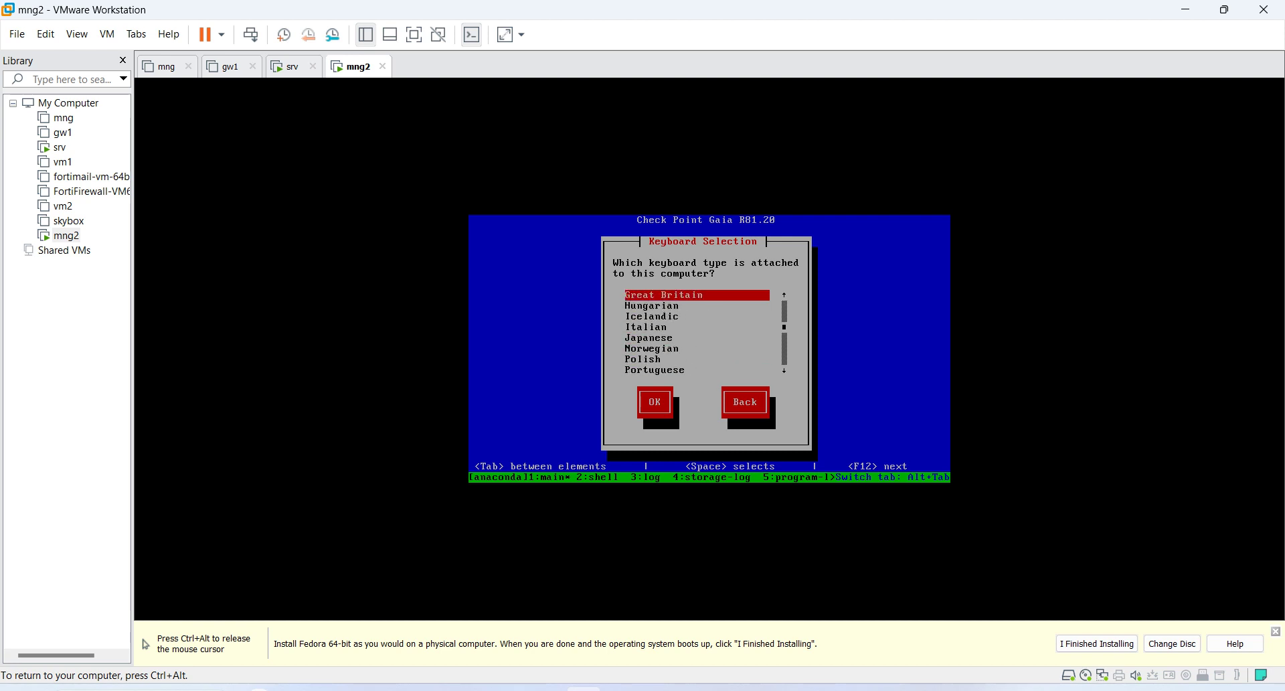
{"action": "key", "text": "Down"}
{"action": "key", "text": "Down"}
{"action": "key", "text": "Down"}
{"action": "key", "text": "Down"}
{"action": "key", "text": "Down"}
{"action": "key", "text": "Down"}
{"action": "key", "text": "Down"}
{"action": "key", "text": "Down"}
{"action": "key", "text": "Down"}
{"action": "key", "text": "Down"}
{"action": "key", "text": "Down"}
{"action": "key", "text": "Down"}
{"action": "key", "text": "Down"}
{"action": "key", "text": "Down"}
{"action": "key", "text": "Down"}
{"action": "key", "text": "Down"}
{"action": "key", "text": "Down"}
{"action": "key", "text": "Down"}
{"action": "key", "text": "Down"}
{"action": "key", "text": "Down"}
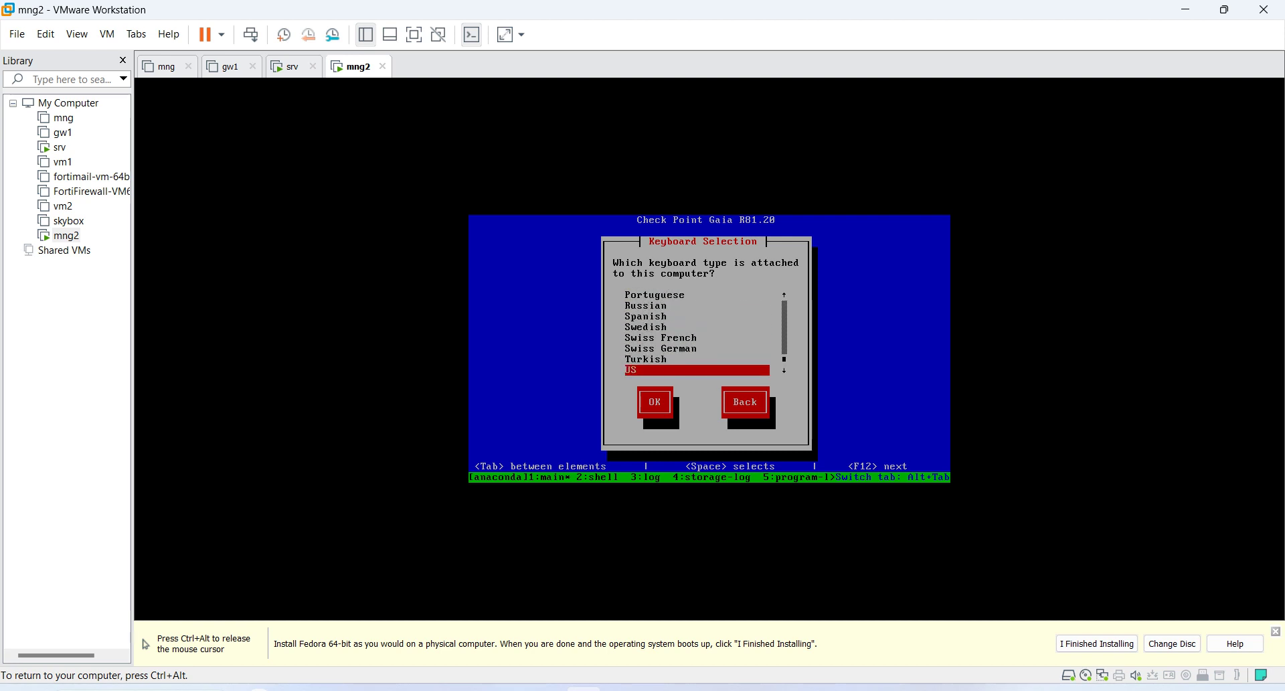
{"action": "key", "text": "Return"}
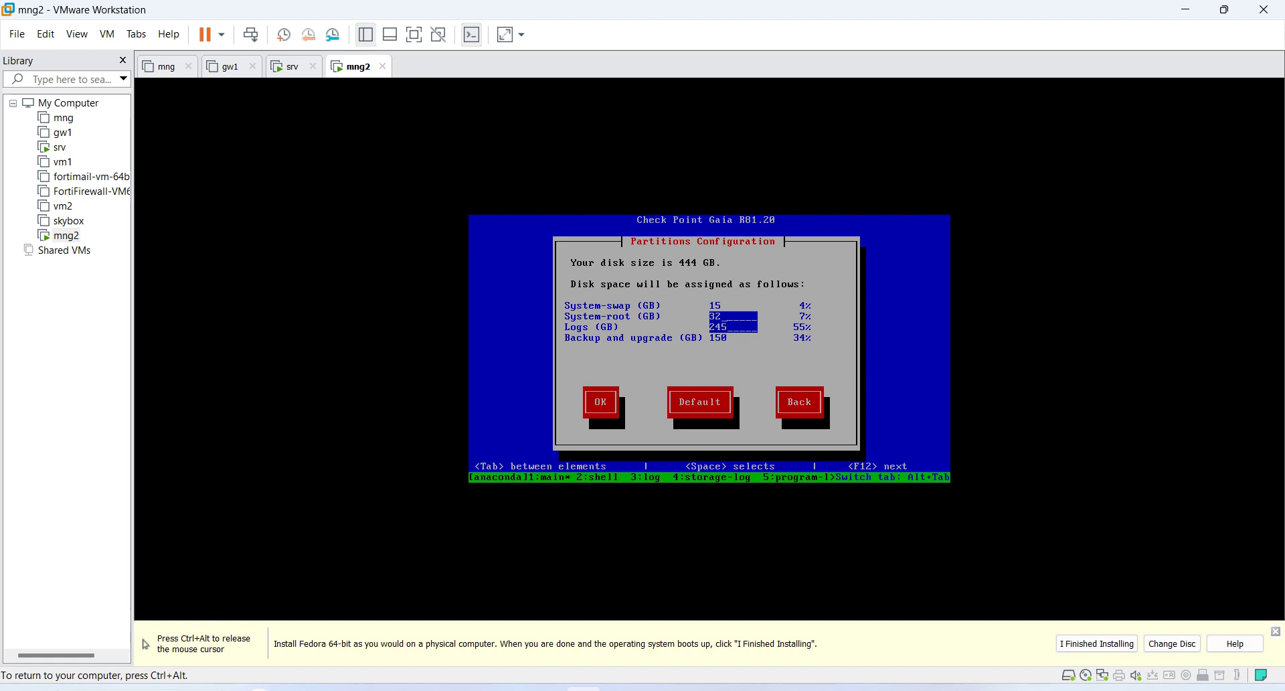
- Size the partitions to 55 GB System-root and 230 GB Logs and accept the layout
{"action": "key", "text": "BackSpace"}
{"action": "key", "text": "BackSpace"}
{"action": "type", "text": "55"}
{"action": "key", "text": "Tab"}
{"action": "key", "text": "BackSpace"}
{"action": "key", "text": "BackSpace"}
{"action": "key", "text": "BackSpace"}
{"action": "type", "text": "300"}
{"action": "key", "text": "Tab"}
{"action": "key", "text": "shift+Tab"}
{"action": "key", "text": "BackSpace"}
{"action": "key", "text": "BackSpace"}
{"action": "type", "text": "55"}
{"action": "key", "text": "Tab"}
{"action": "key", "text": "Return"}
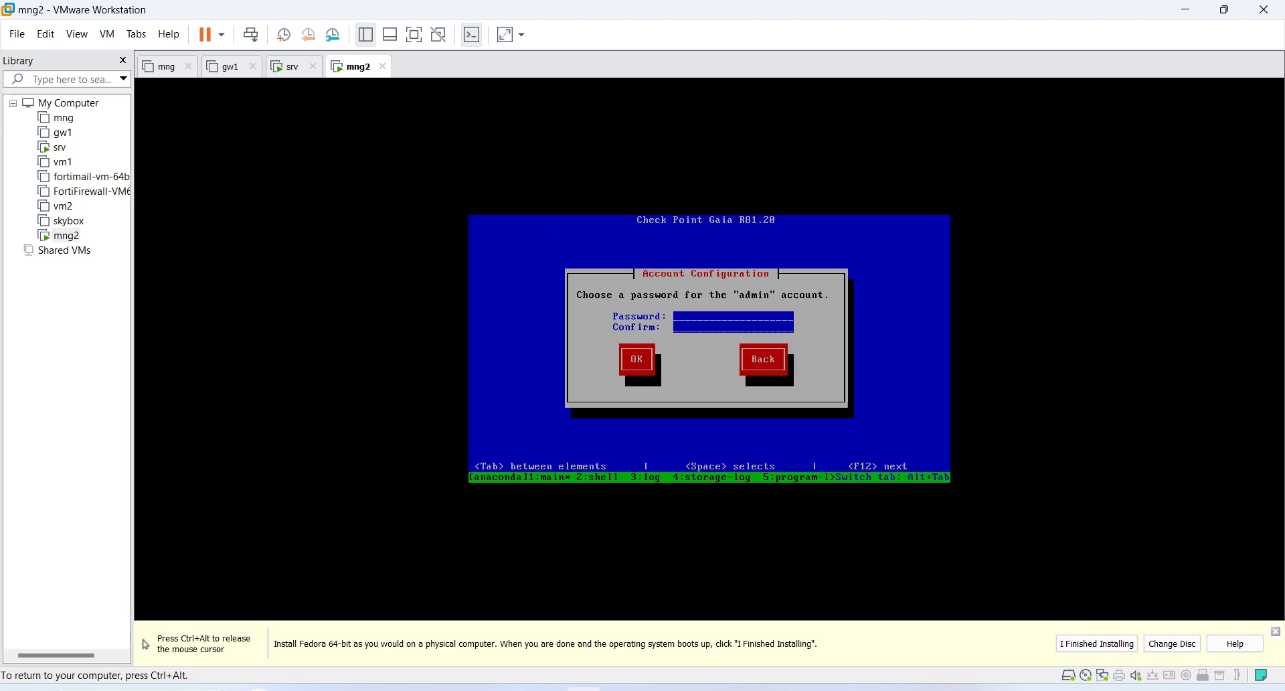
- Enter and confirm the admin account password
{"action": "type", "text": "********************"}
{"action": "key", "text": "Tab"}
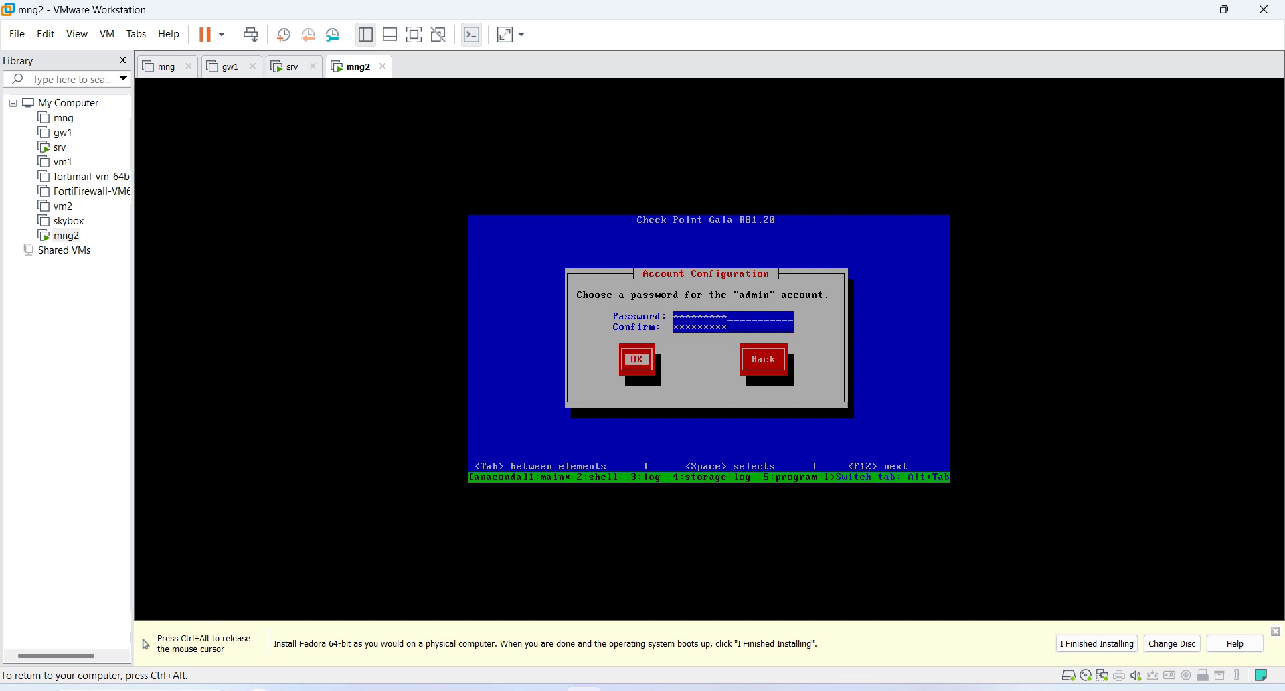
{"action": "key", "text": "Return"}
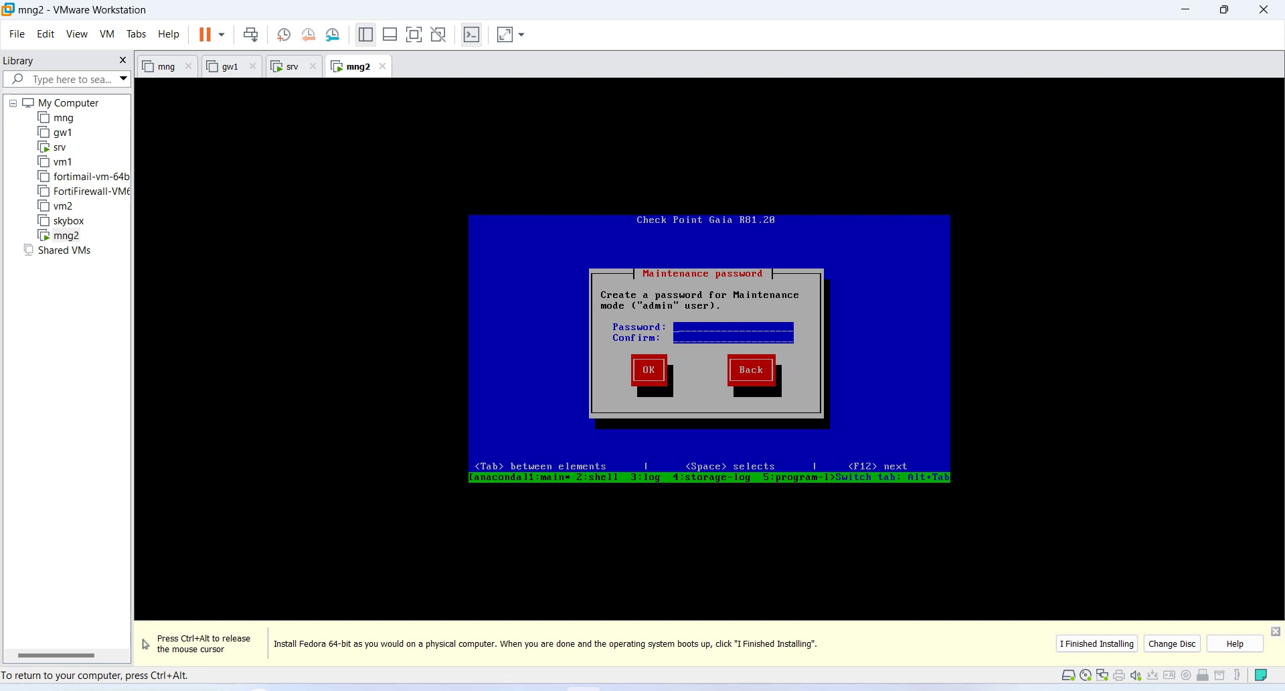
- Retype the Gaia maintenance password in Confirm and accept it
{"action": "type", "text": "***"}
{"action": "type", "text": "*******"}
{"action": "type", "text": "**********"}
{"action": "key", "text": "Tab"}
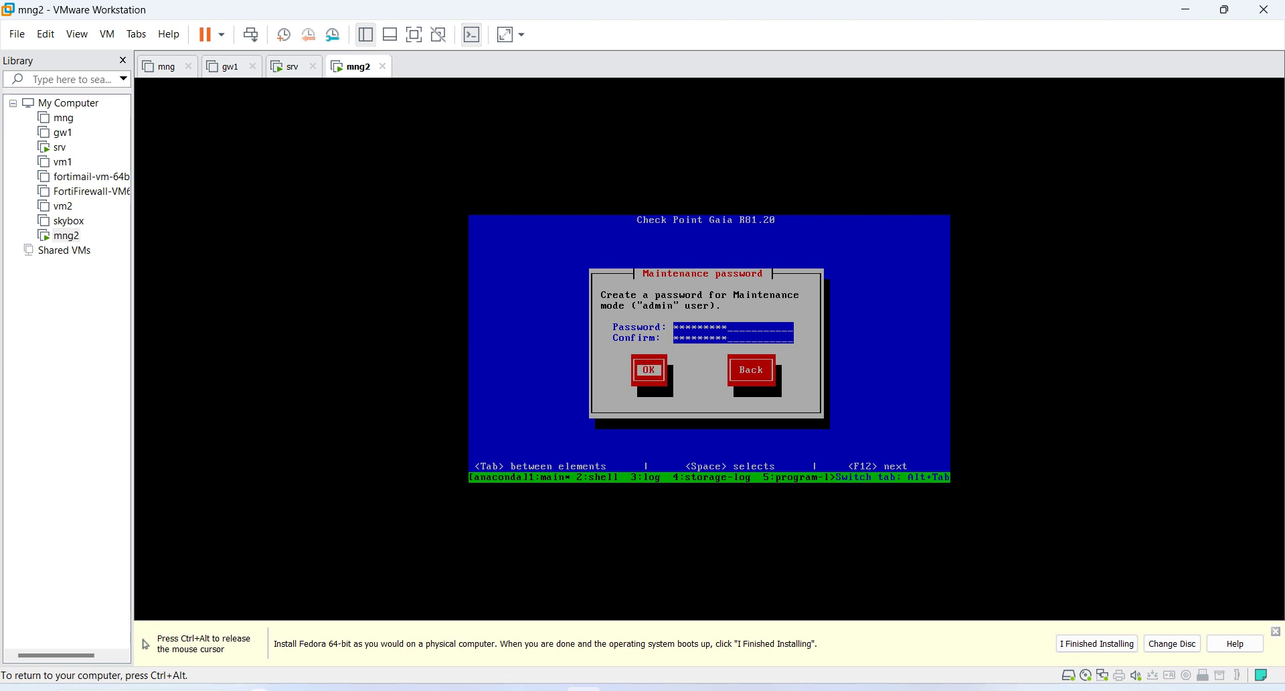
{"action": "key", "text": "Return"}
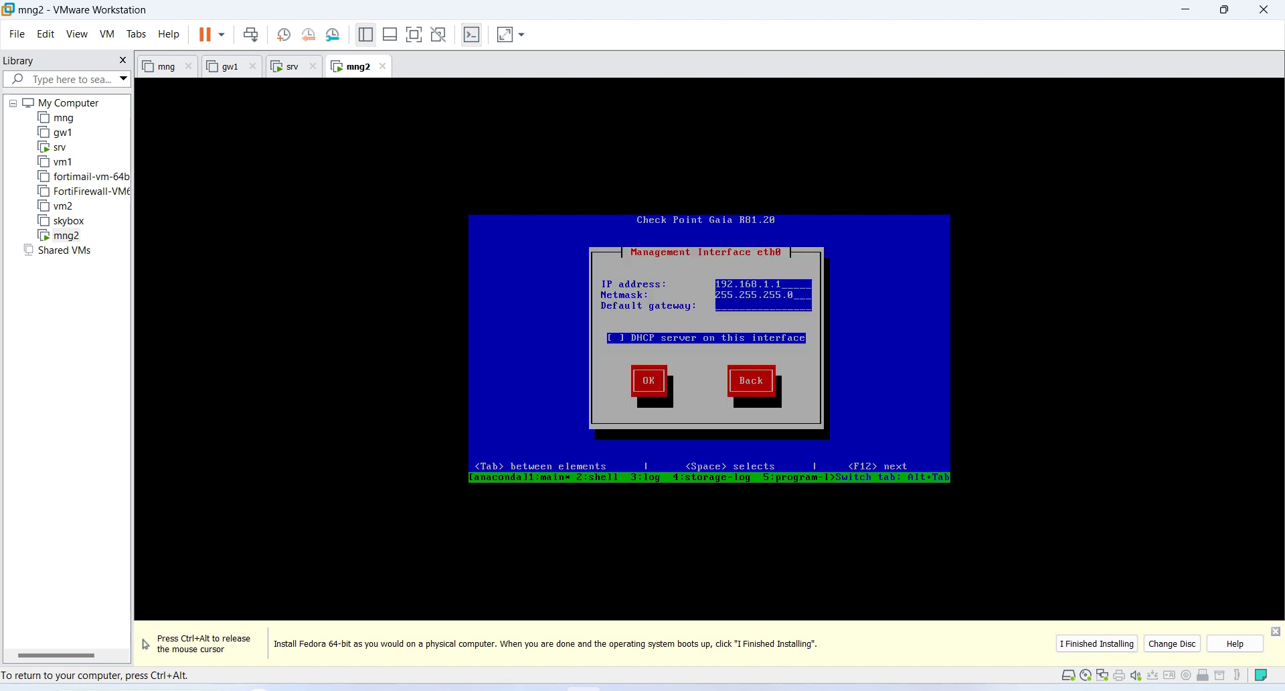
- Replace the eth0 management IP 192.168.1.1 with 10.80.11.4, then bring up the draw.io diagram
{"action": "key", "text": "BackSpace"}
{"action": "key", "text": "BackSpace"}
{"action": "key", "text": "BackSpace"}
{"action": "key", "text": "BackSpace"}
{"action": "key", "text": "BackSpace"}
{"action": "key", "text": "BackSpace"}
{"action": "key", "text": "BackSpace"}
{"action": "key", "text": "BackSpace"}
{"action": "type", "text": "10.80.11.4"}
{"action": "key", "text": "ctrl+alt"}
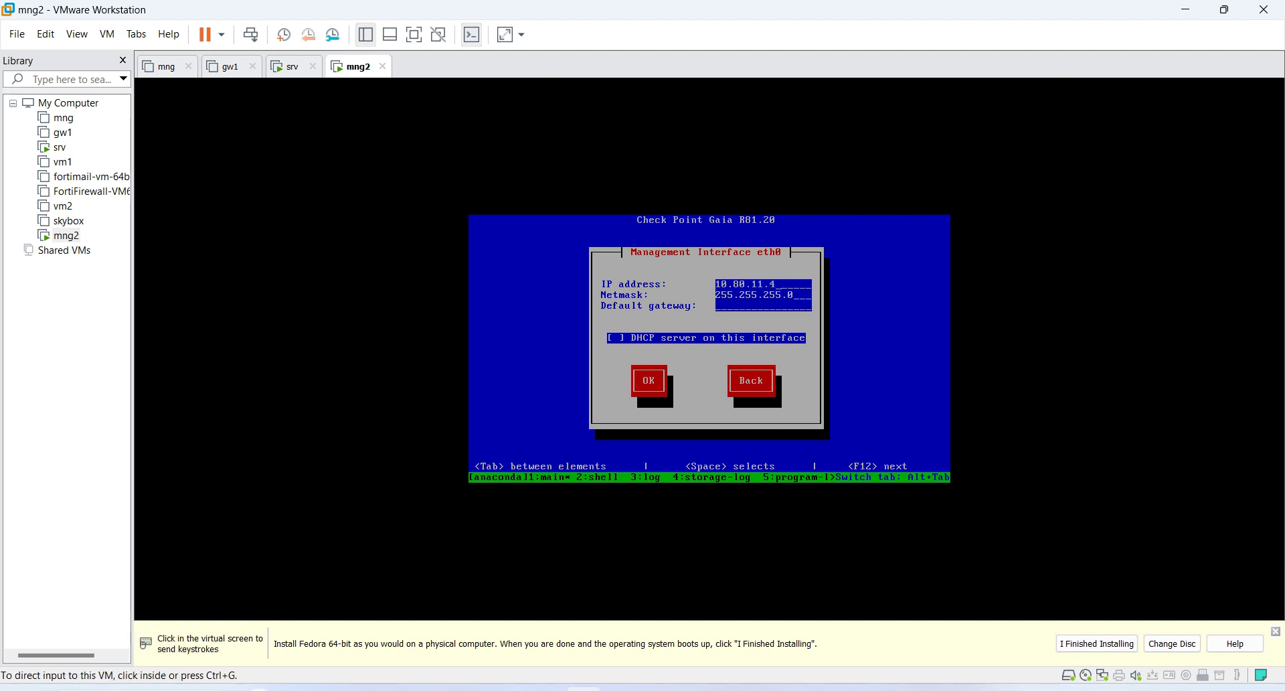
{"action": "key", "text": "alt+Tab"}
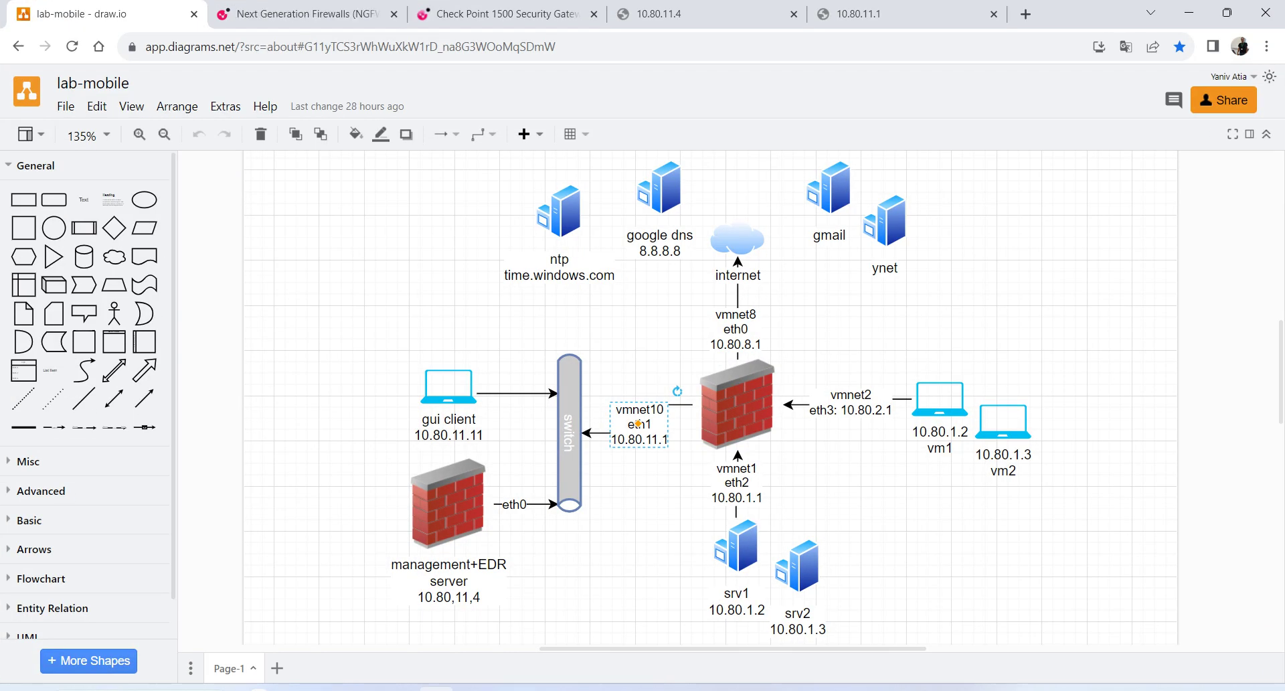
- Check the management+EDR server's 10.80.11.4 address in the diagram, then return to the Gaia console
{"action": "left_click", "coordinate": [447, 503]}
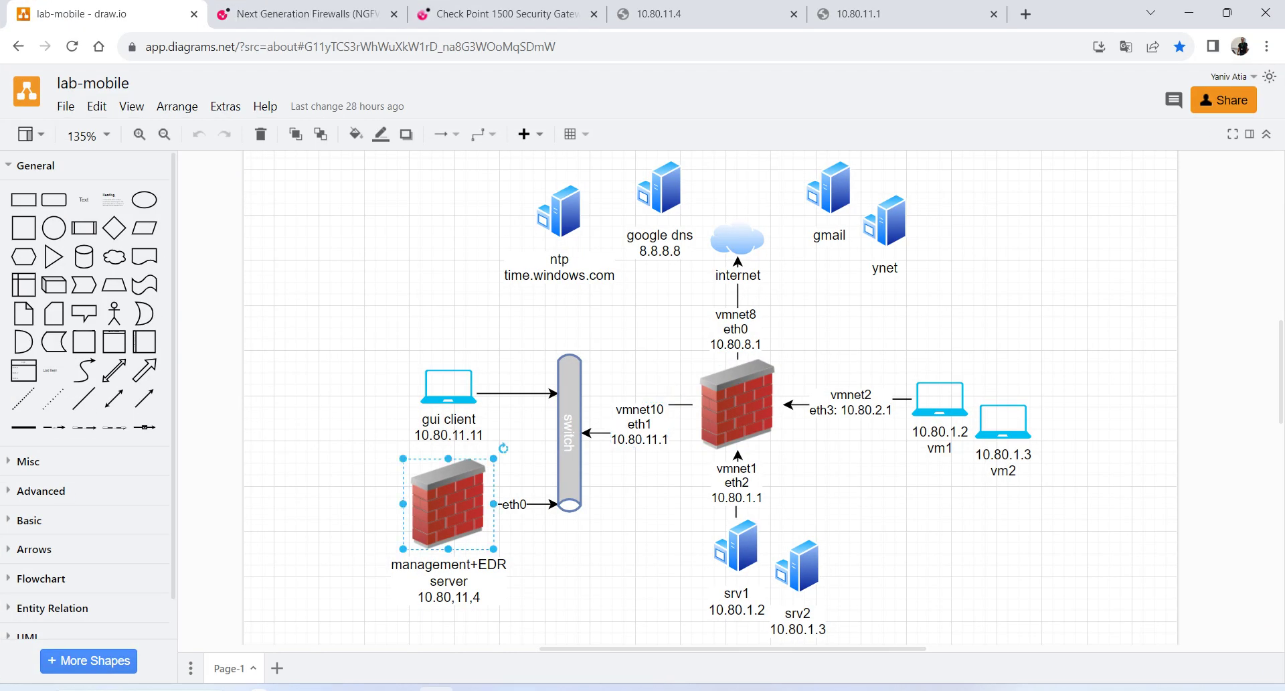
{"action": "left_click", "coordinate": [1188, 12]}
{"action": "key", "text": "alt+Tab"}
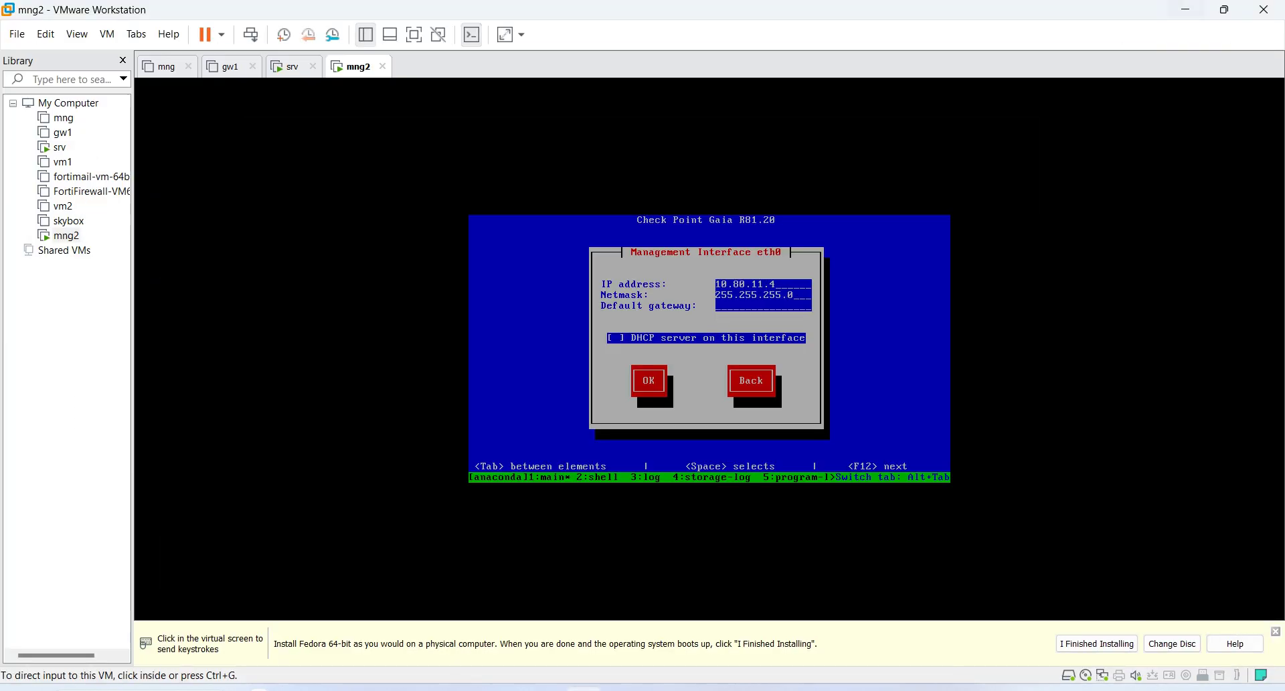
- Set default gateway 10.80.11.1, confirm the eth0 settings and the formatting to start installing
{"action": "key", "text": "ctrl+g"}
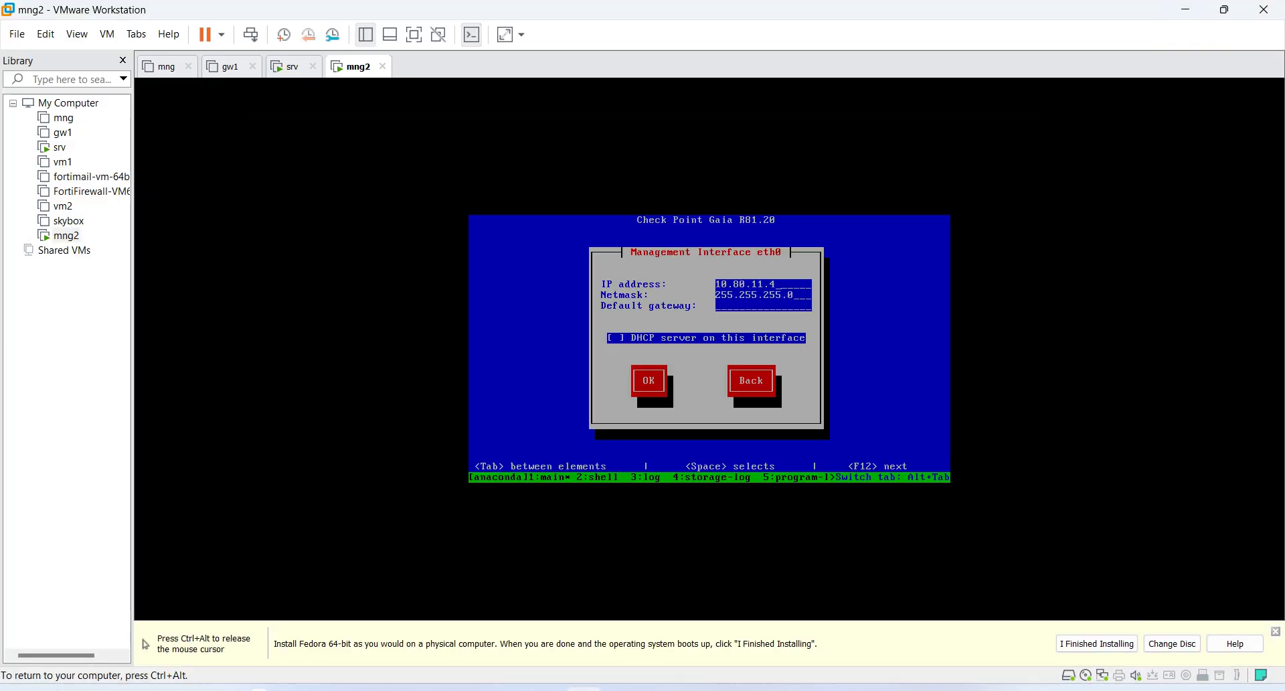
{"action": "type", "text": "10.80.11.2"}
{"action": "key", "text": "BackSpace"}
{"action": "key", "text": "Tab"}
{"action": "key", "text": "Tab"}
{"action": "key", "text": "Return"}
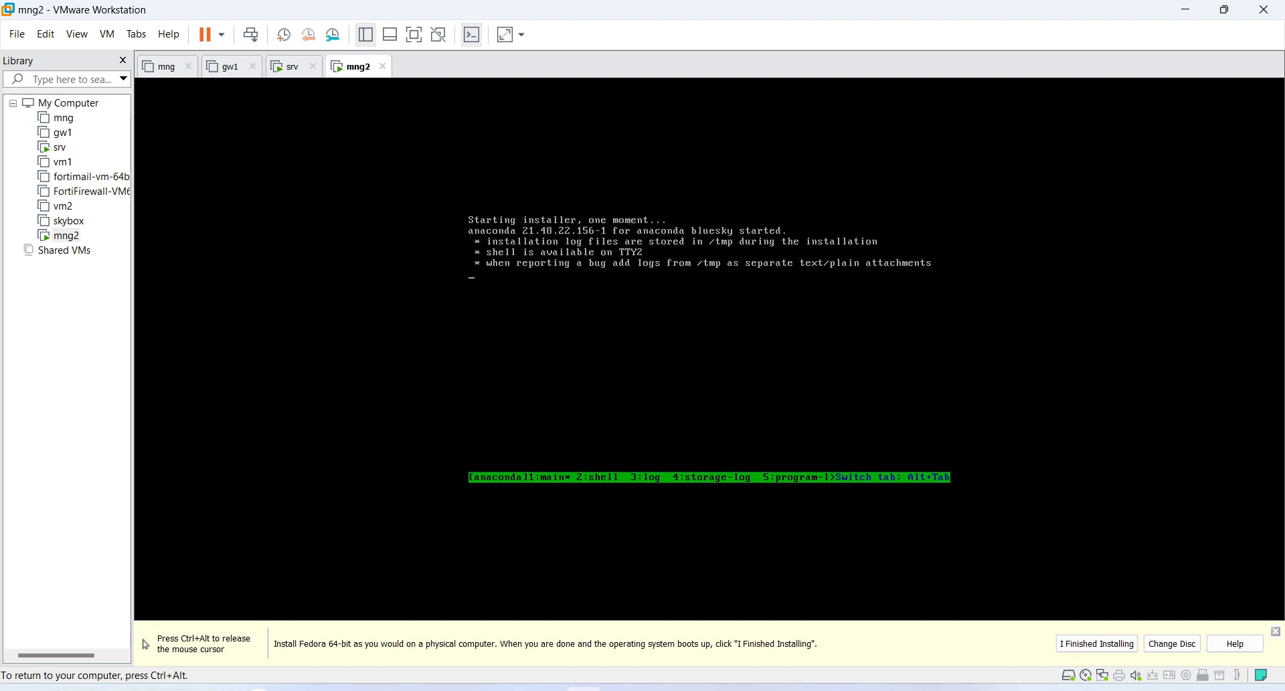
{"action": "key", "text": "Tab"}
{"action": "key", "text": "Return"}
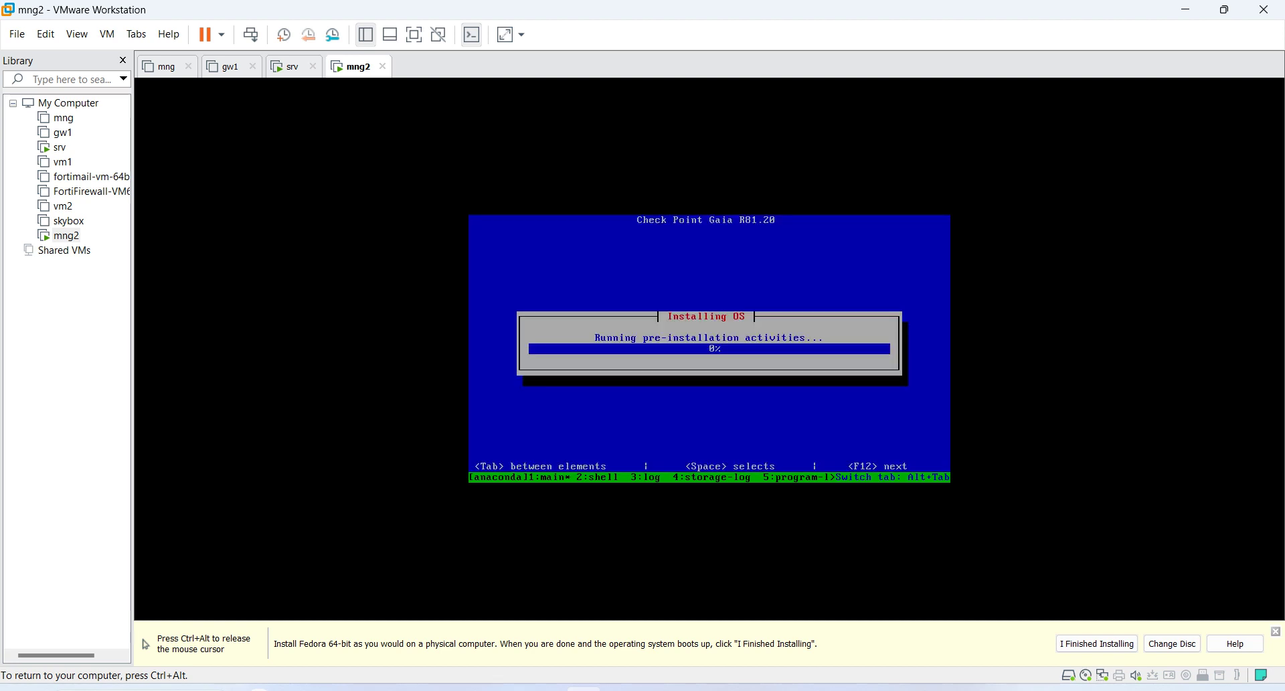
{"action": "key", "text": "ctrl+alt"}
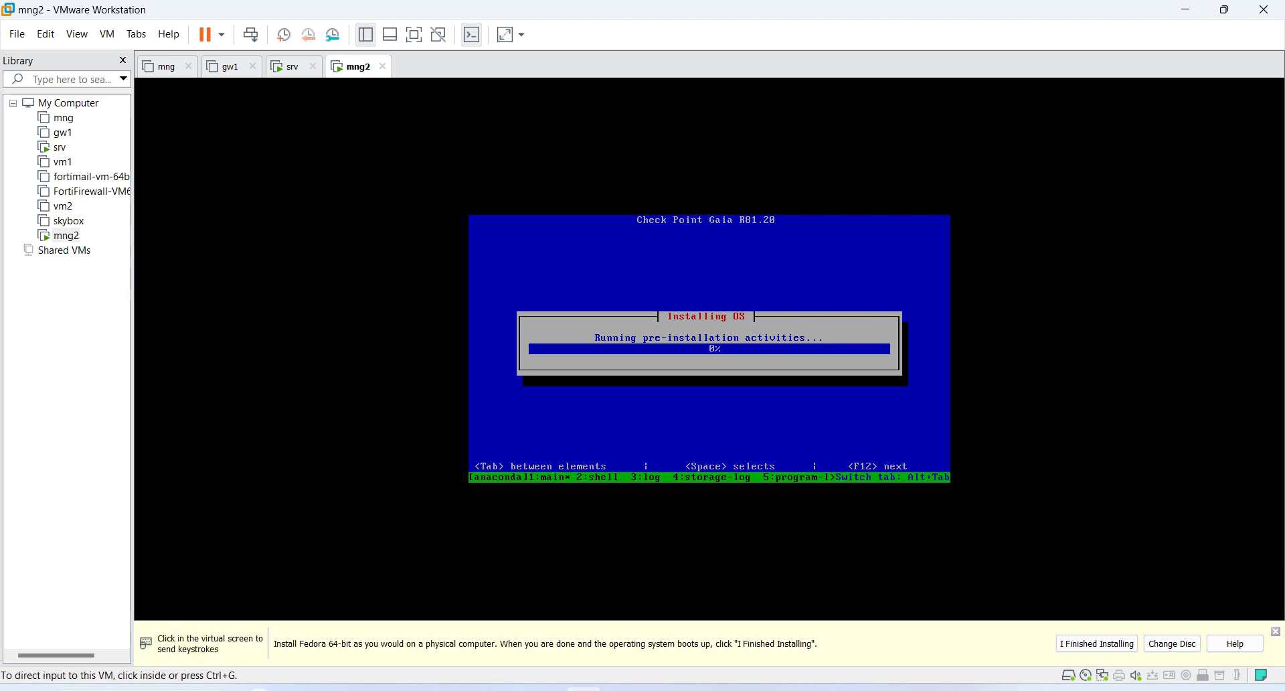
- Sort the mng2 folder by date and widen Size and Type to inspect the VMEM and split-disk files
{"action": "mouse_move", "coordinate": [326, 689]}
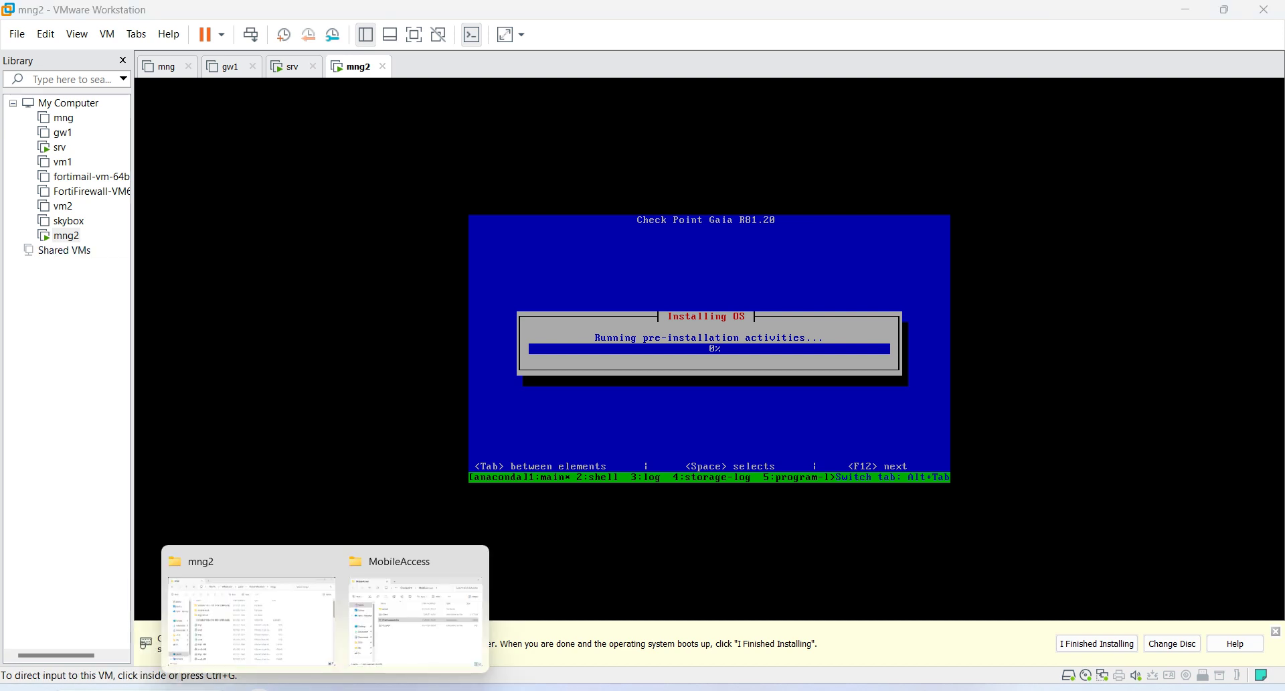
{"action": "left_click", "coordinate": [251, 619]}
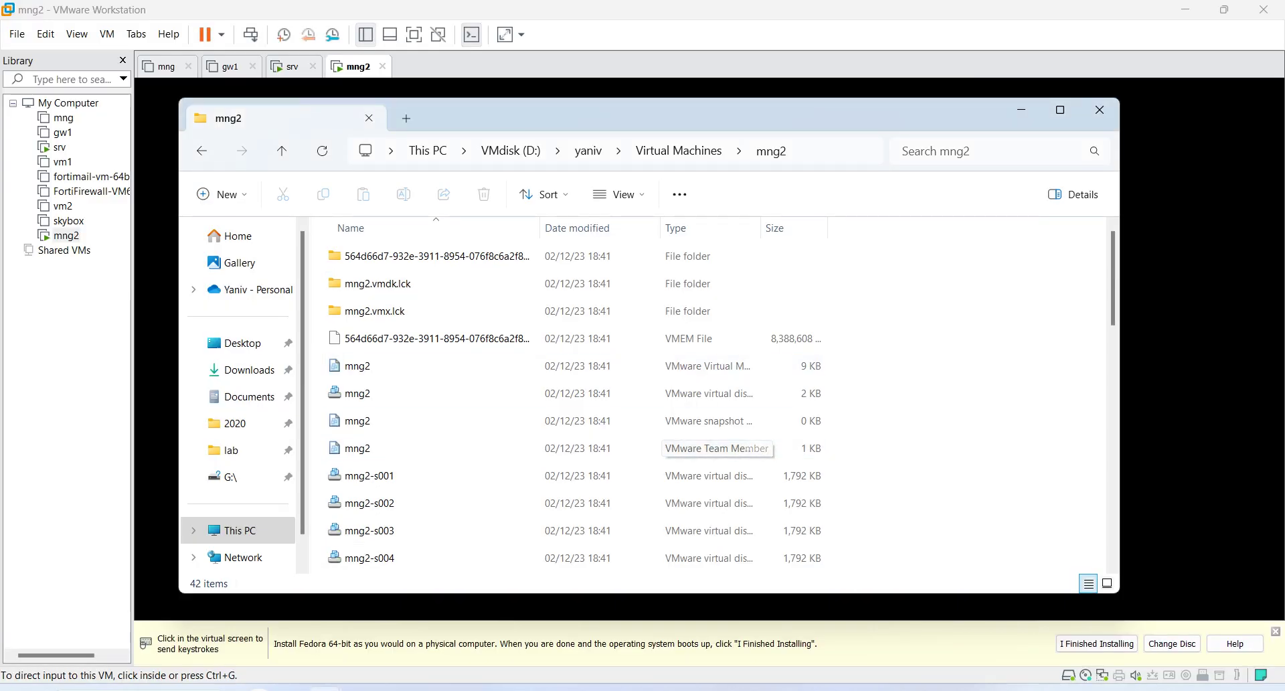
{"action": "left_click", "coordinate": [582, 228]}
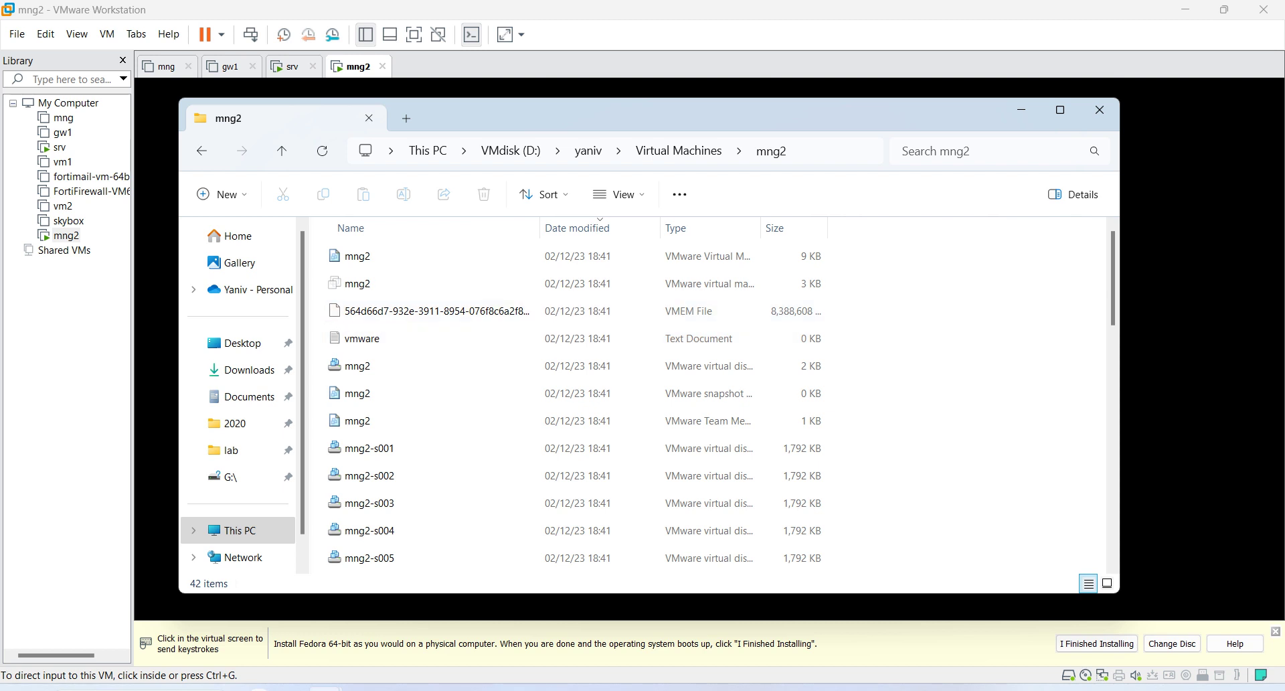
{"action": "left_click", "coordinate": [435, 310]}
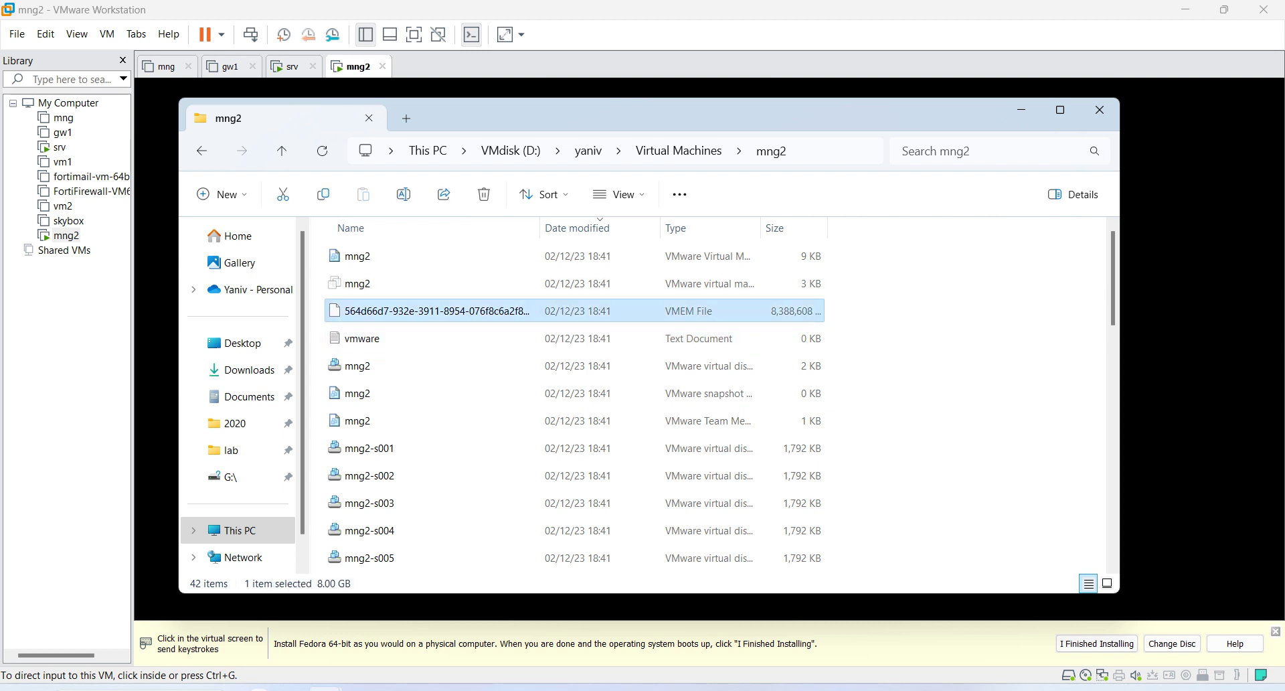
{"action": "left_click_drag", "start_coordinate": [827, 228], "coordinate": [850, 228]}
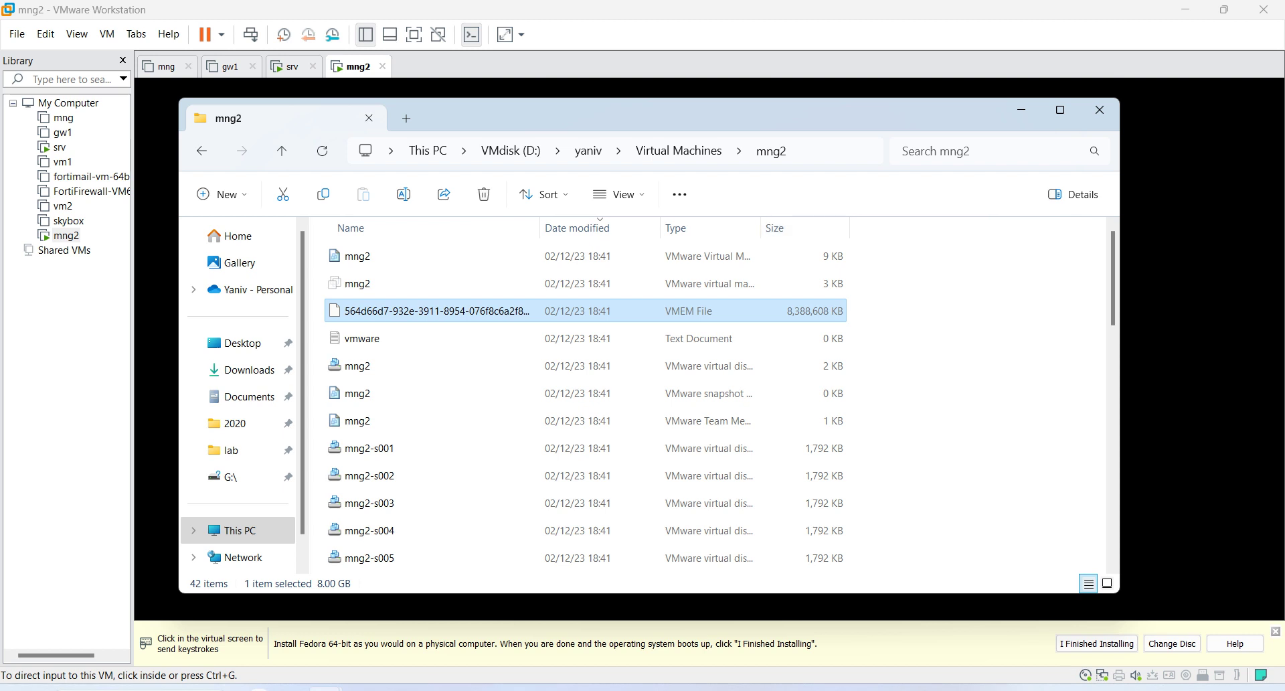
{"action": "scroll", "coordinate": [586, 401], "scroll_direction": "down", "scroll_amount": 1}
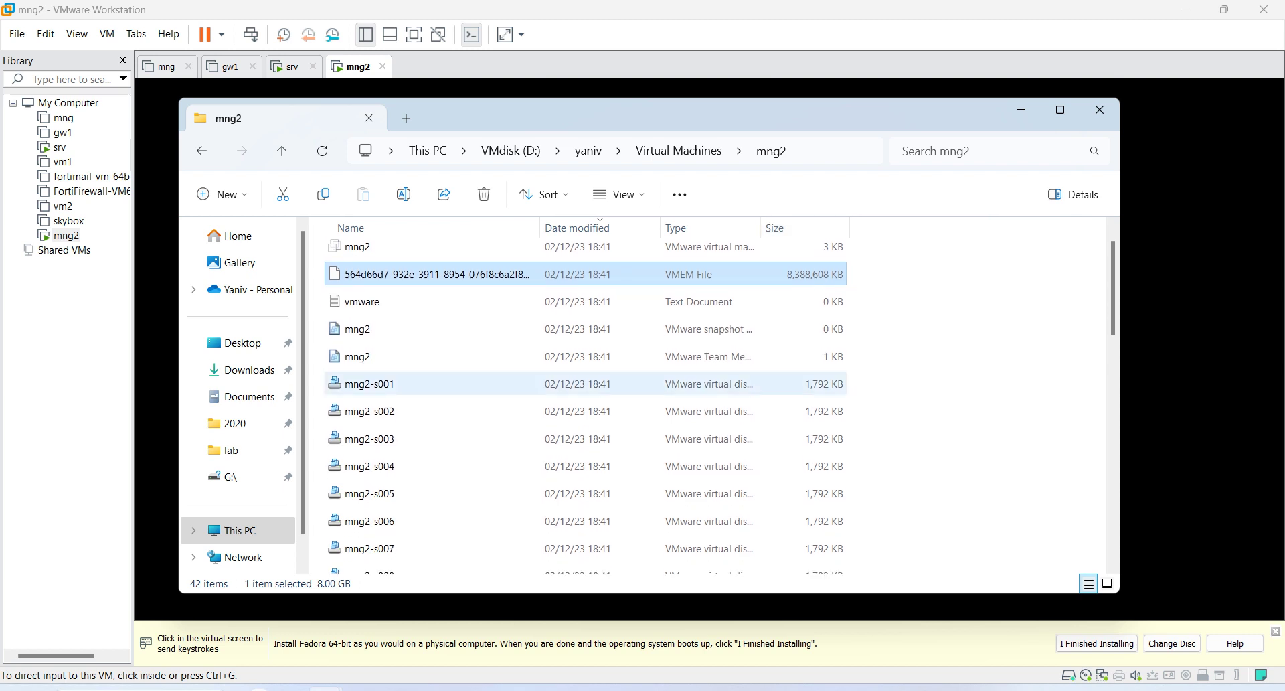
{"action": "left_click", "coordinate": [370, 383]}
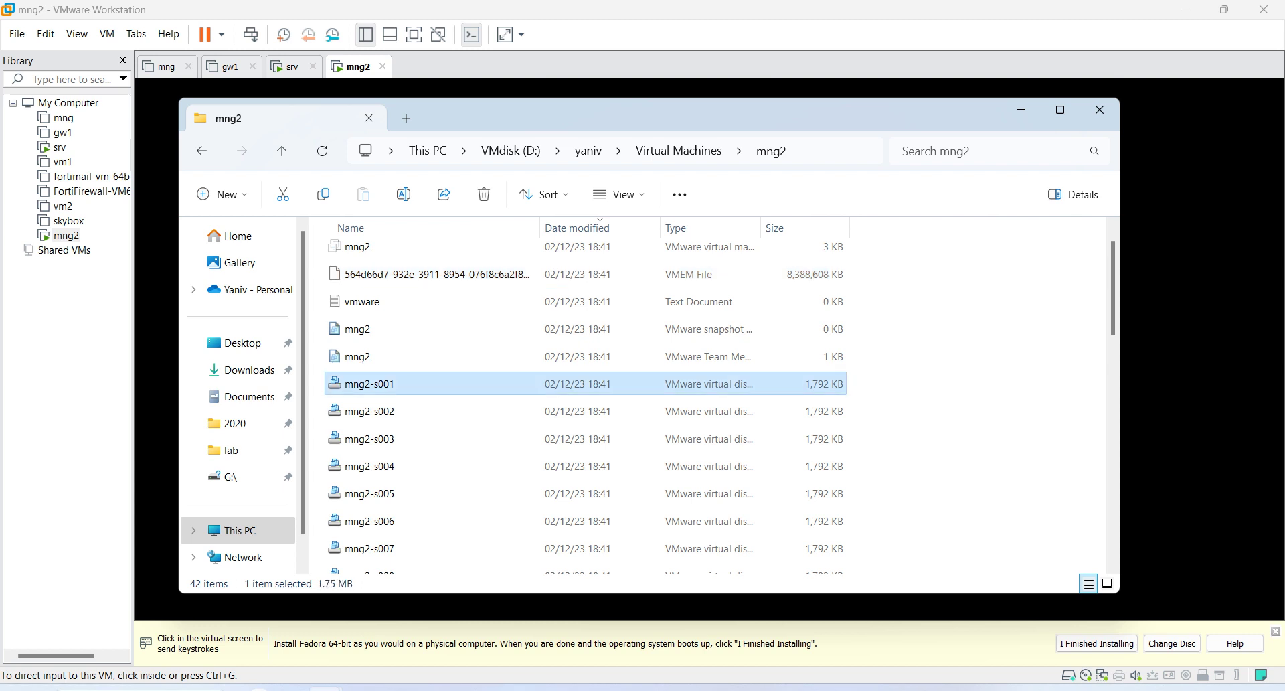
{"action": "scroll", "coordinate": [669, 469], "scroll_direction": "down", "scroll_amount": 1}
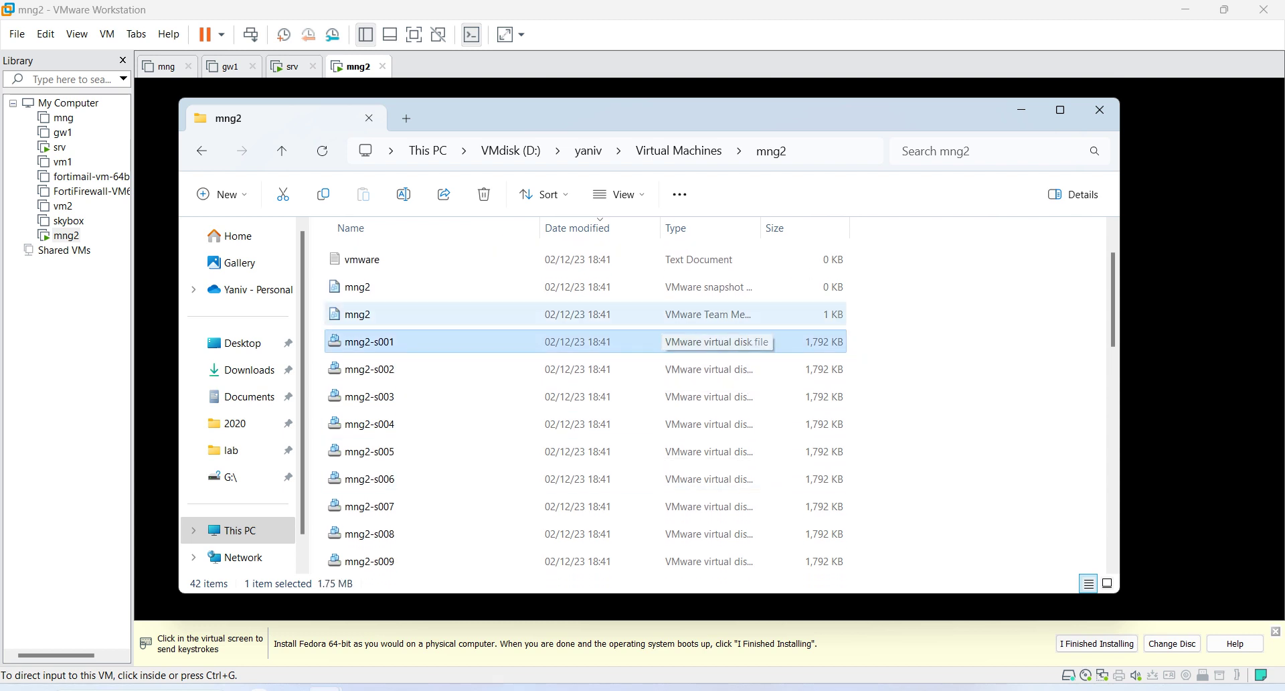
{"action": "double_click", "coordinate": [761, 227]}
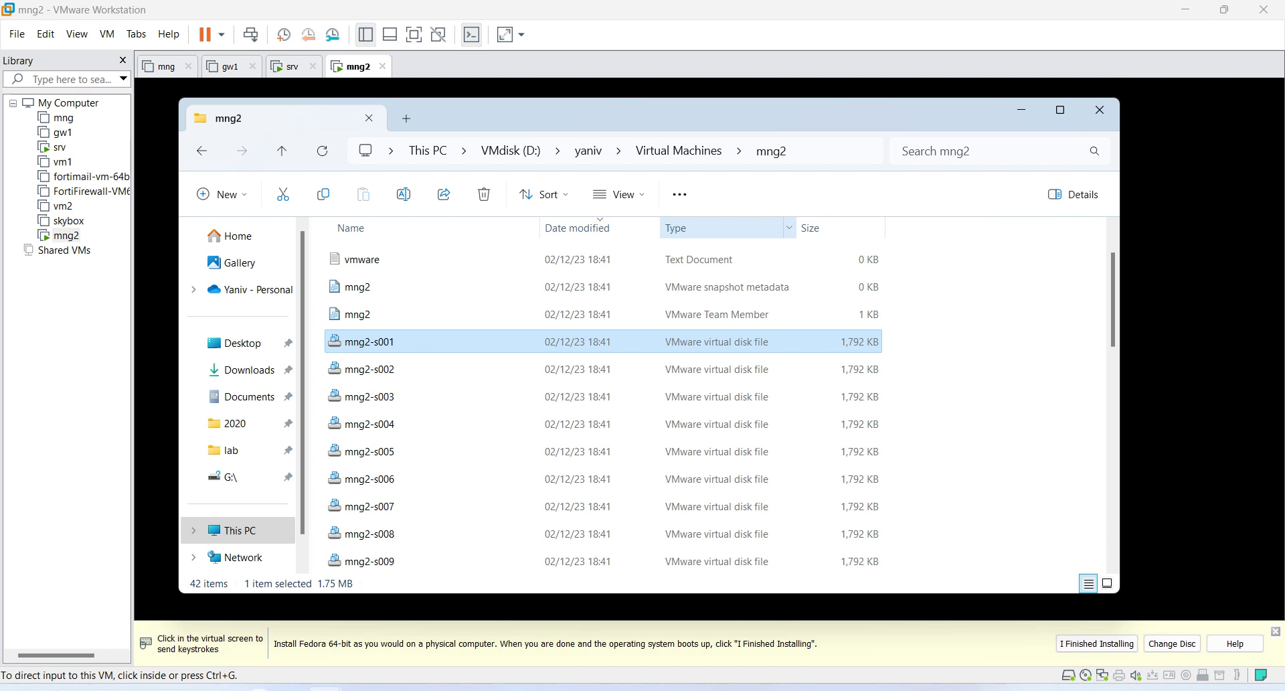
{"action": "scroll", "coordinate": [602, 361], "scroll_direction": "down", "scroll_amount": 3}
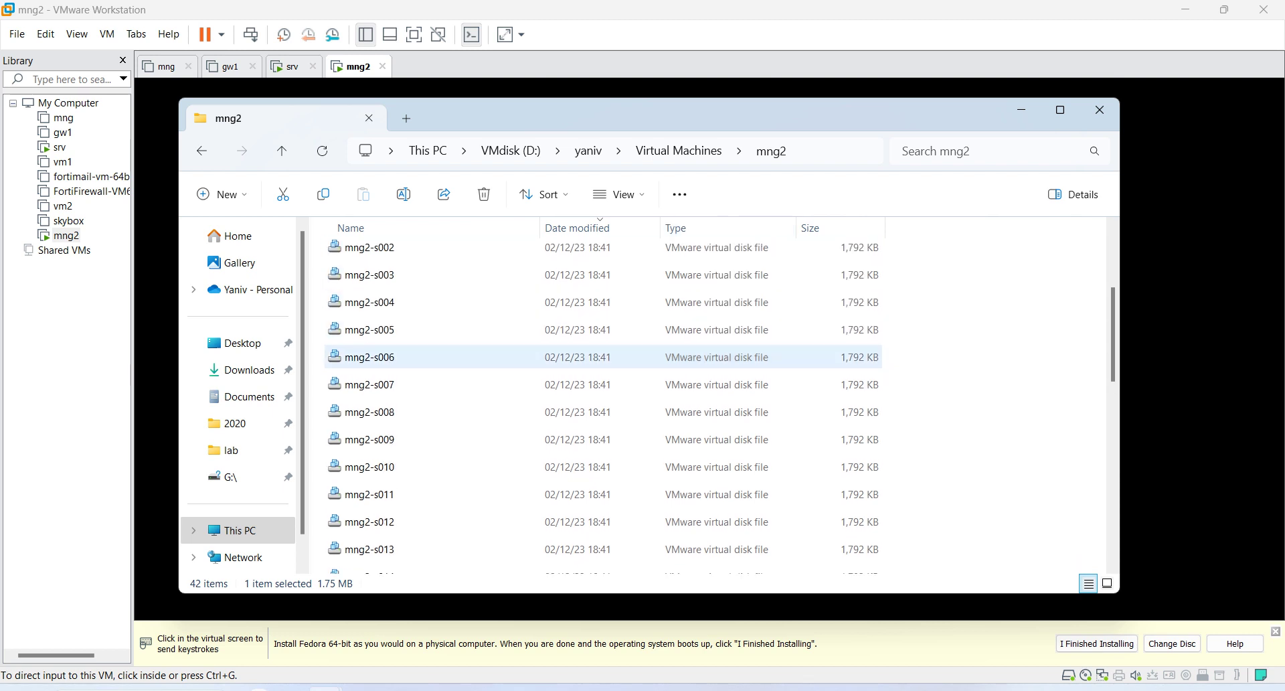
{"action": "scroll", "coordinate": [602, 401], "scroll_direction": "up", "scroll_amount": 1}
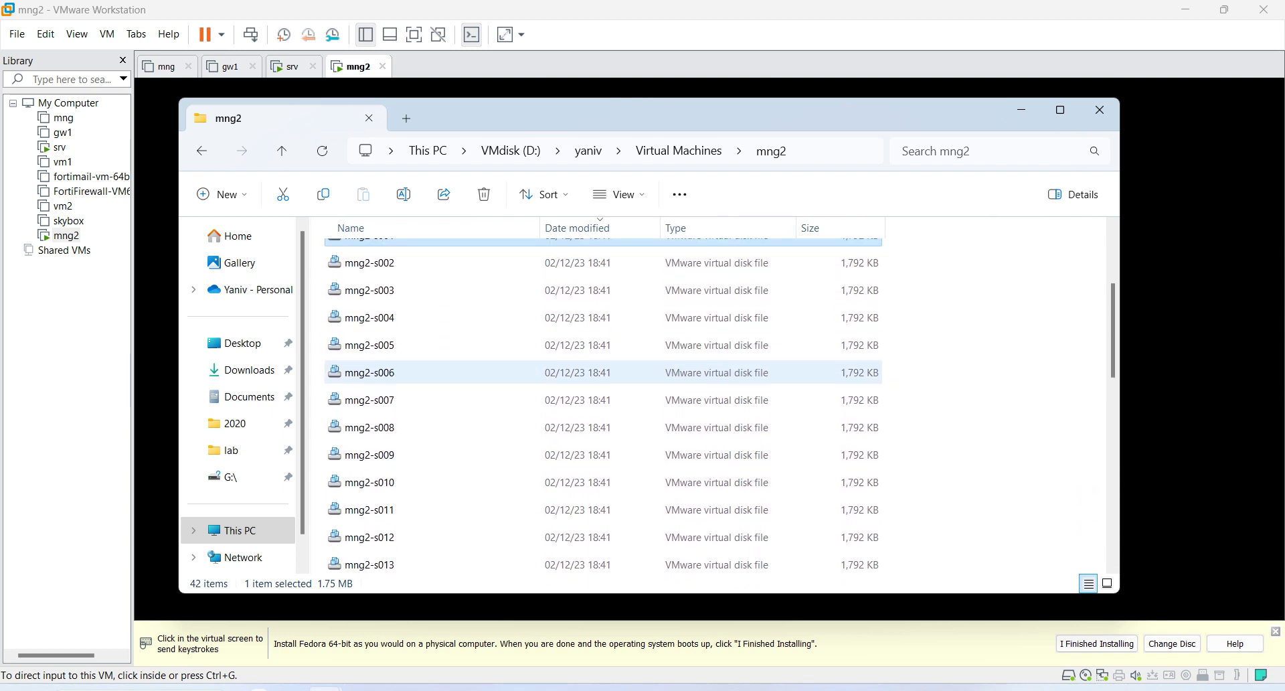
{"action": "scroll", "coordinate": [602, 372], "scroll_direction": "up", "scroll_amount": 3}
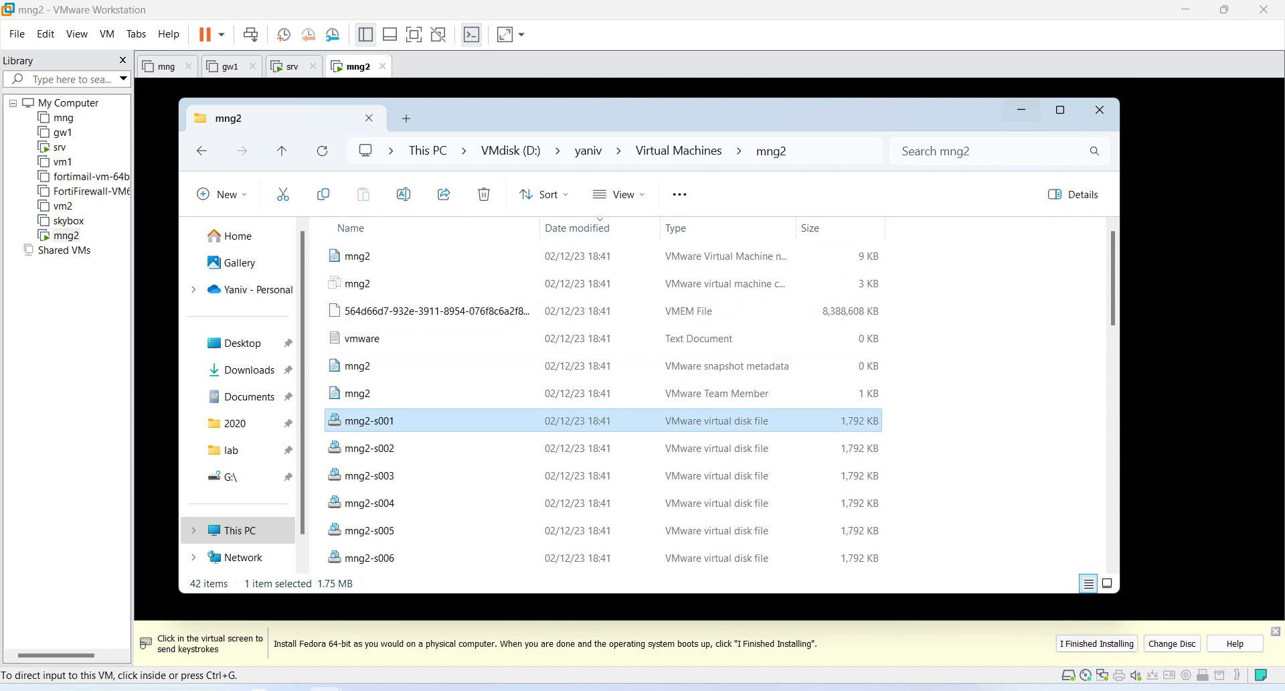
{"action": "key", "text": "alt+Tab"}
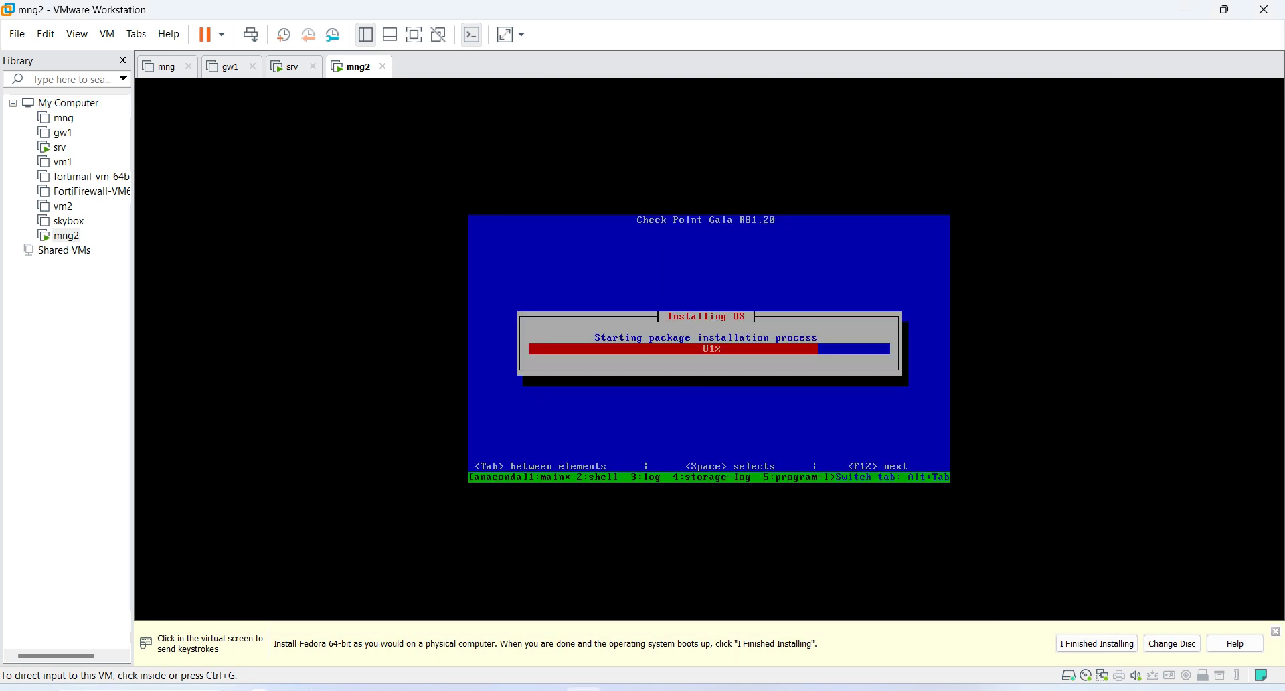
- Launch the New Virtual Machine wizard with Ctrl+N, choosing Typical with the R81.20 ISO as source
{"action": "key", "text": "alt+f"}
{"action": "key", "text": "Right"}
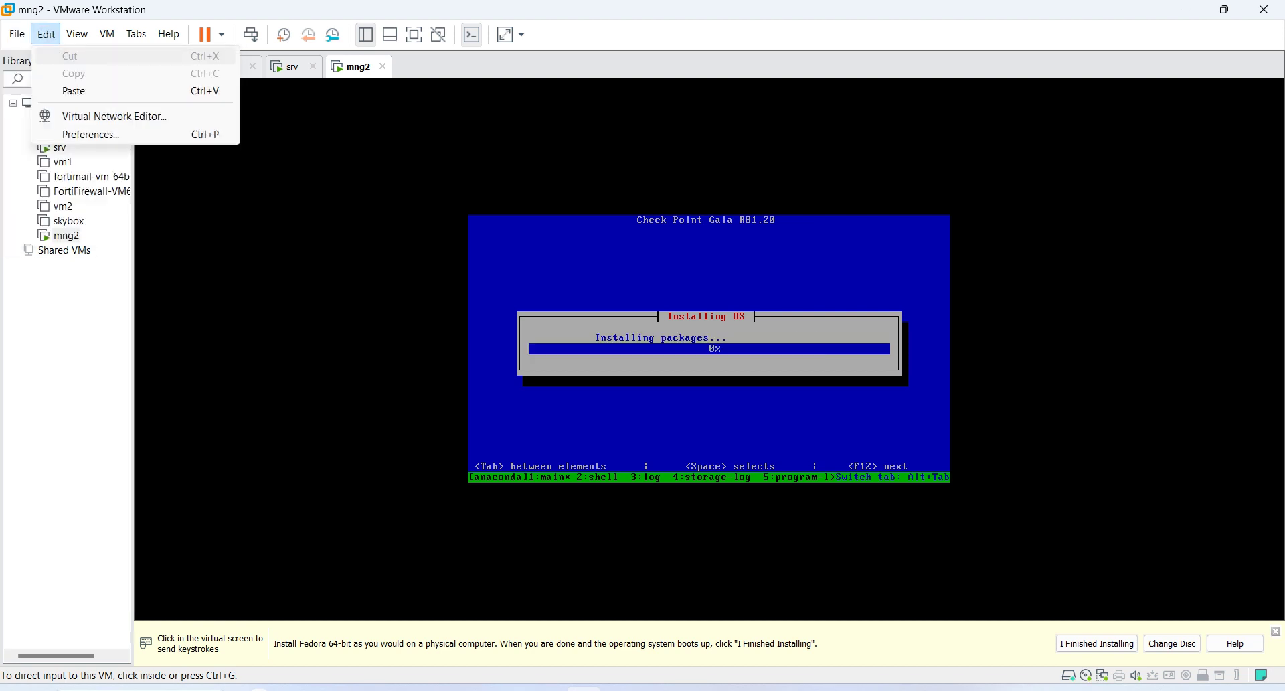
{"action": "key", "text": "Left"}
{"action": "key", "text": "Escape"}
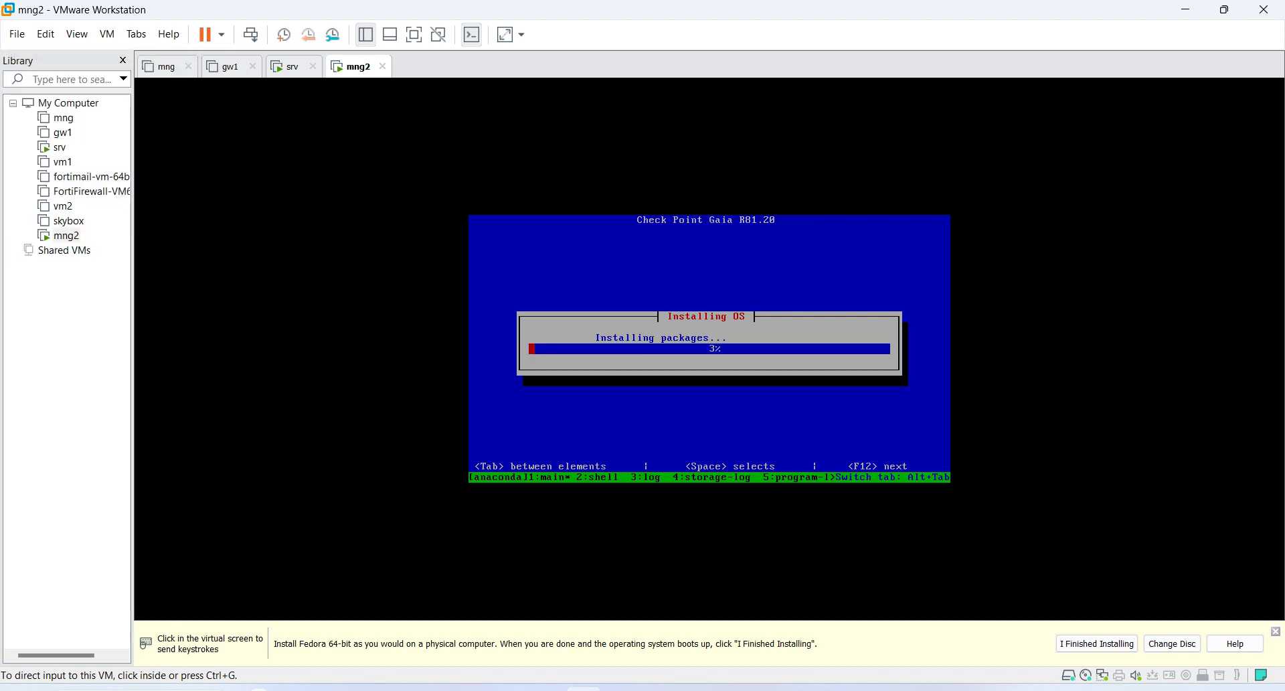
{"action": "key", "text": "ctrl+n"}
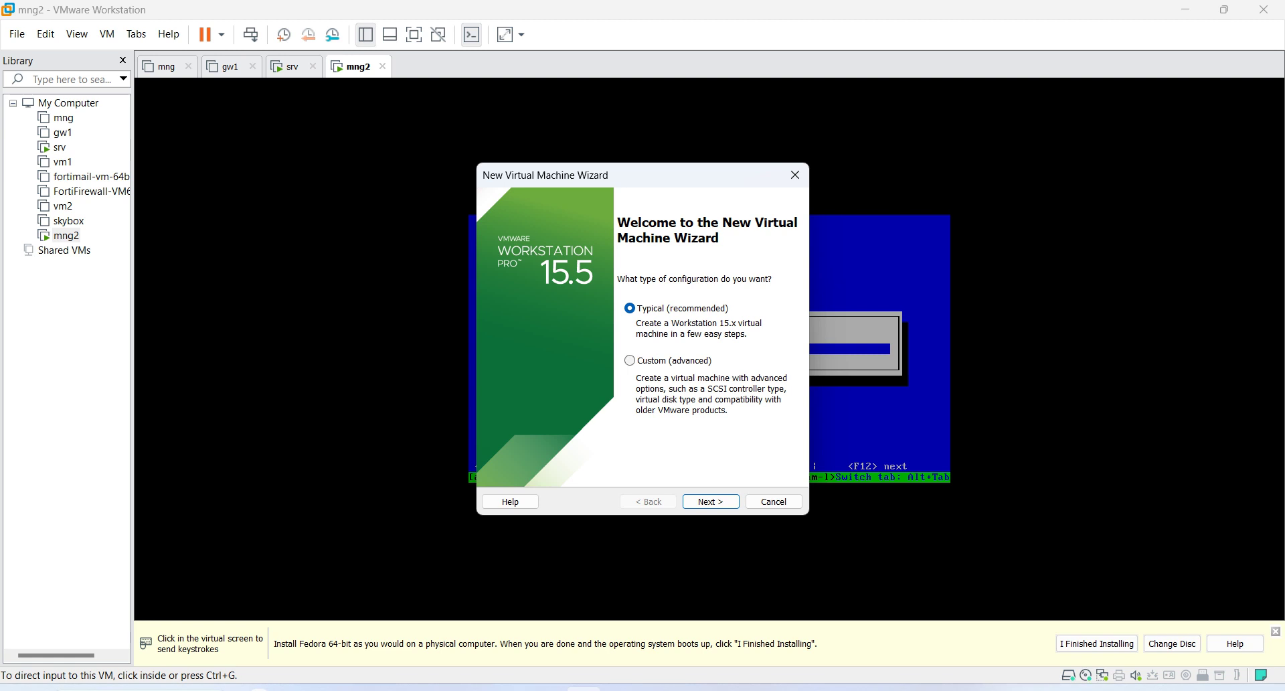
{"action": "key", "text": "Return"}
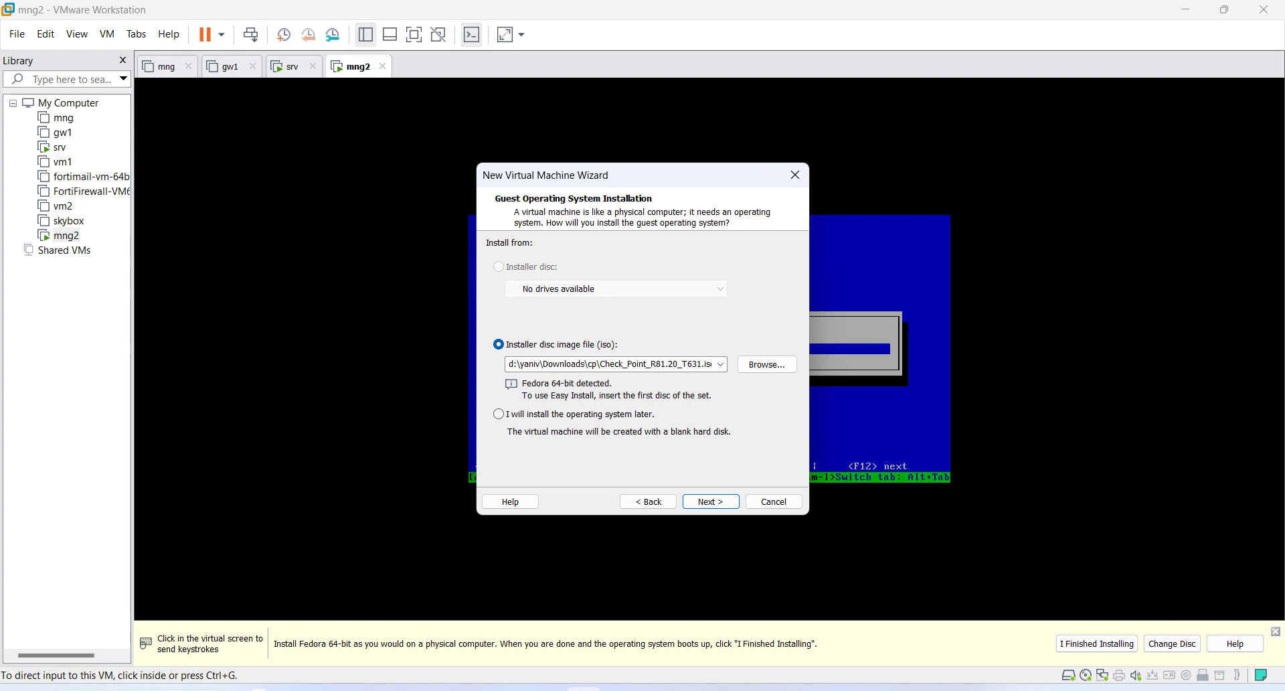
{"action": "key", "text": "alt+Tab"}
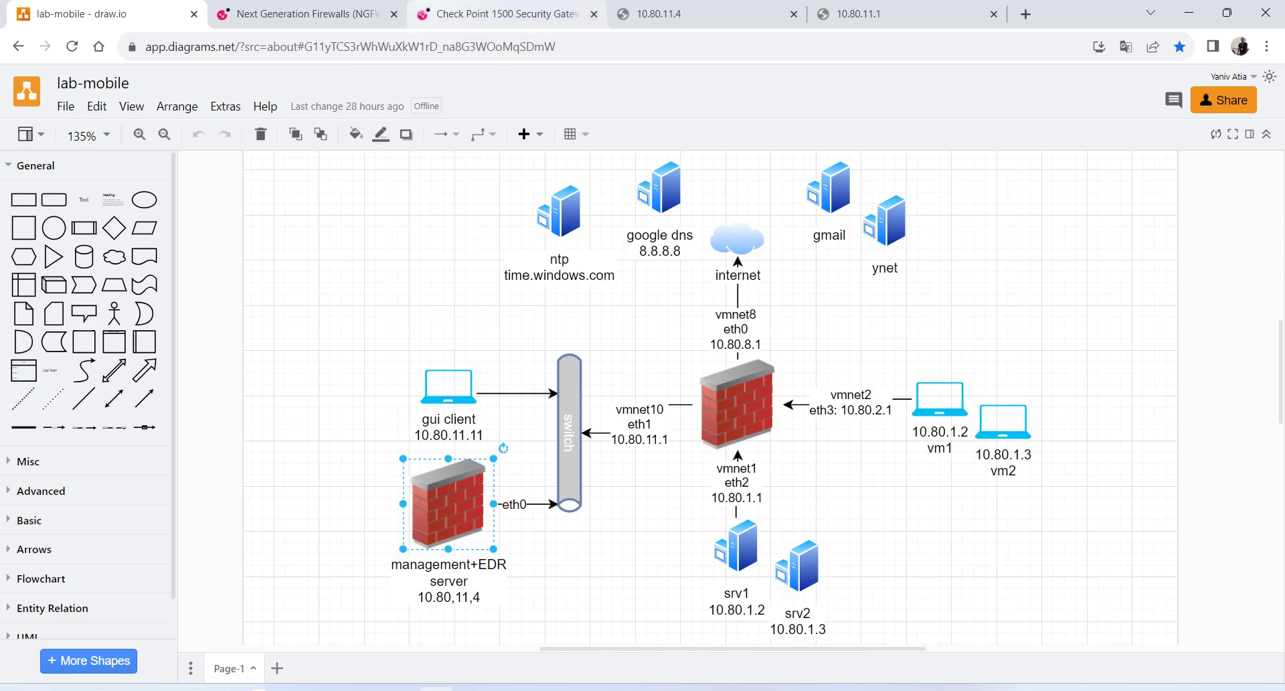
- Open the Check Point Support Center and search for r81.20
{"action": "key", "text": "ctrl+Tab"}
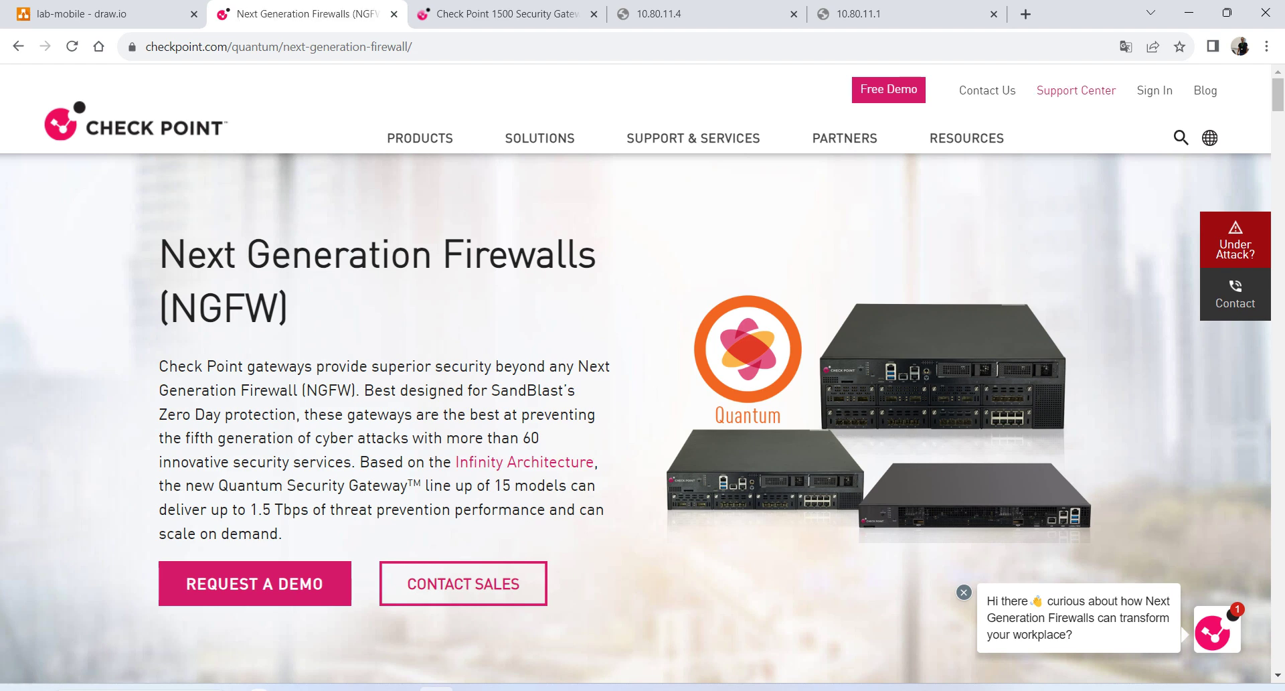
{"action": "left_click", "coordinate": [1075, 91]}
{"action": "left_click", "coordinate": [1076, 91]}
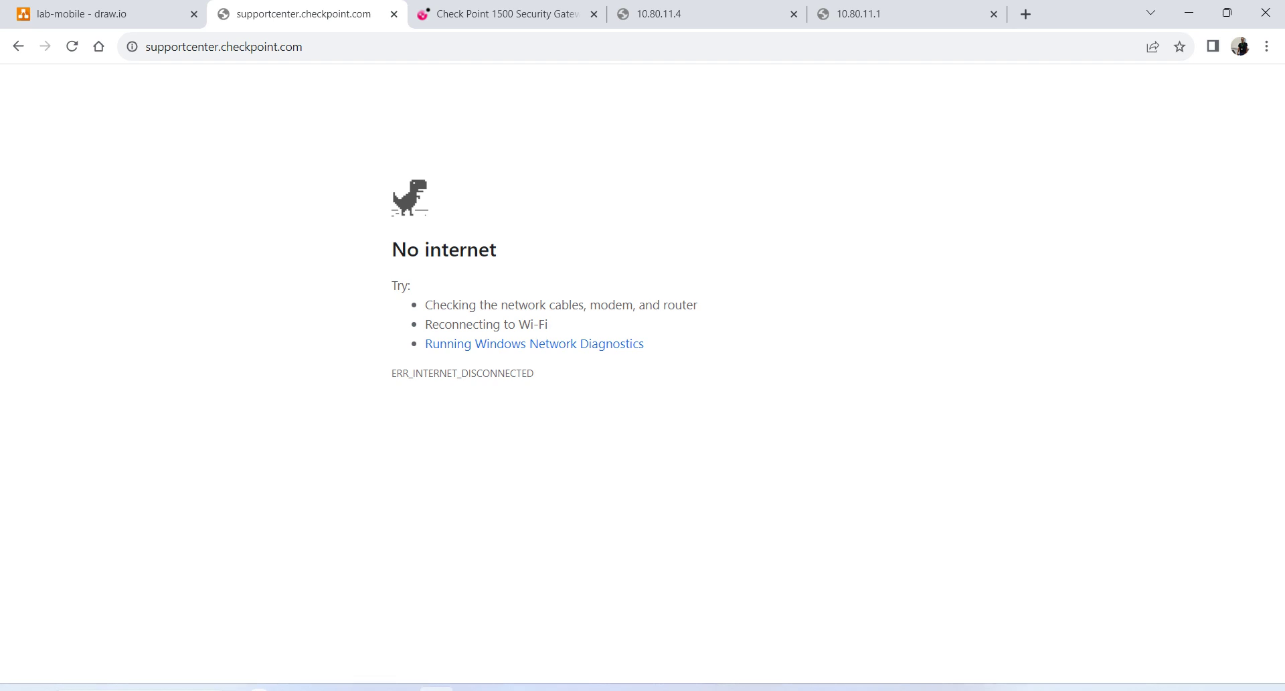
{"action": "left_click", "coordinate": [621, 688]}
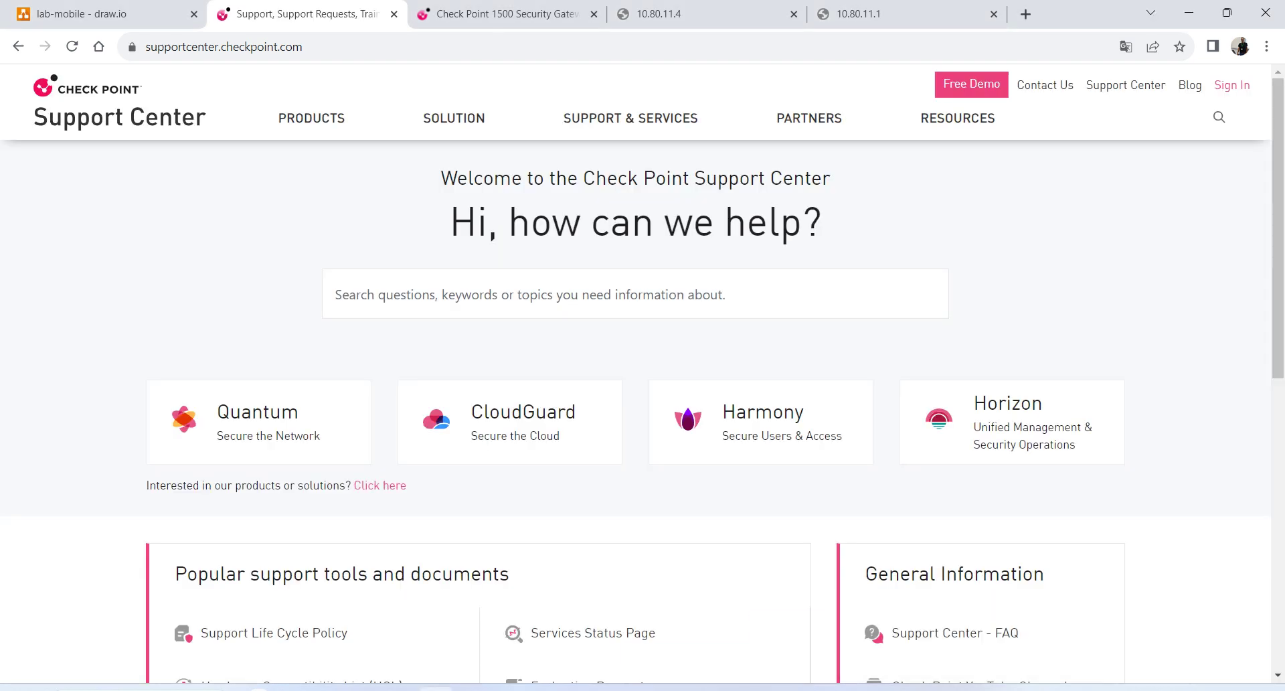
{"action": "left_click", "coordinate": [468, 294]}
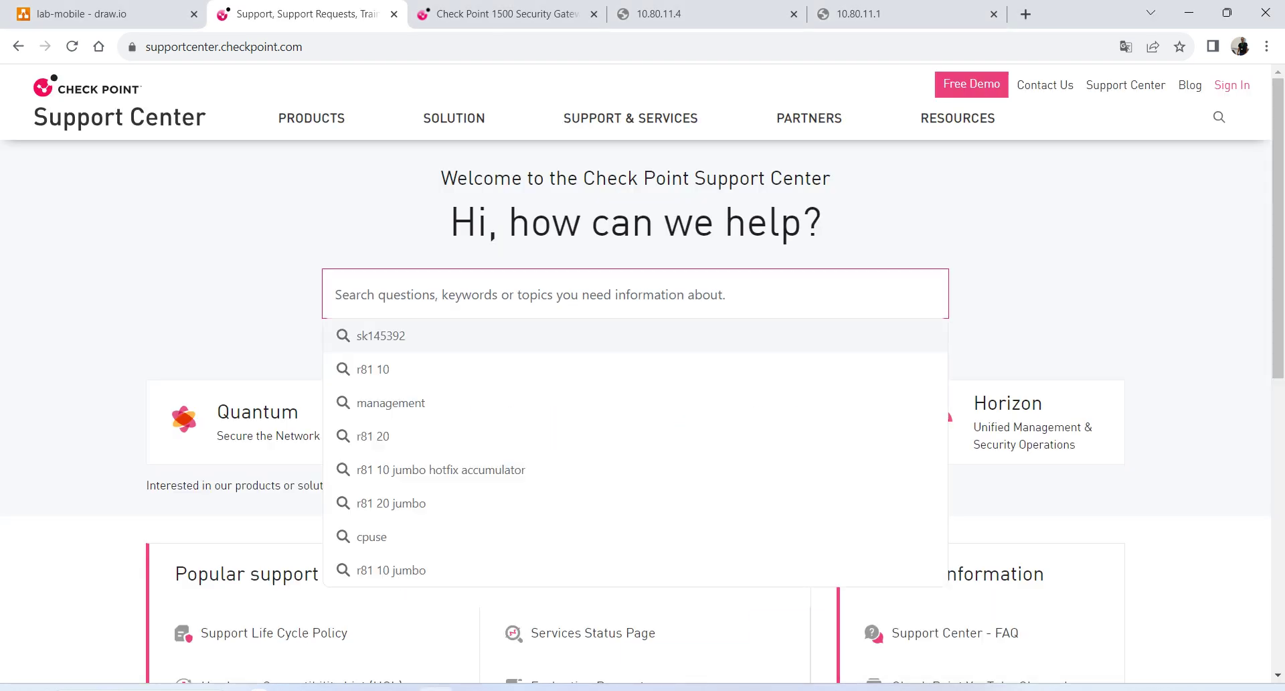
{"action": "type", "text": "r81.20"}
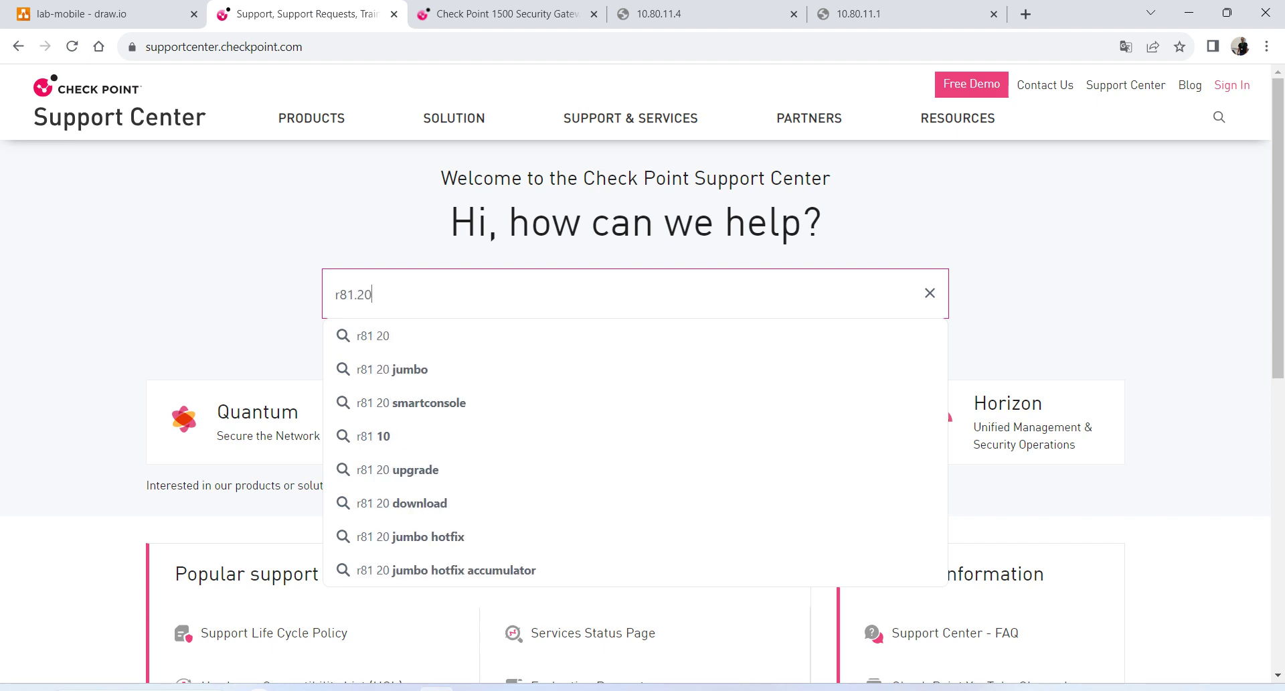
{"action": "key", "text": "Return"}
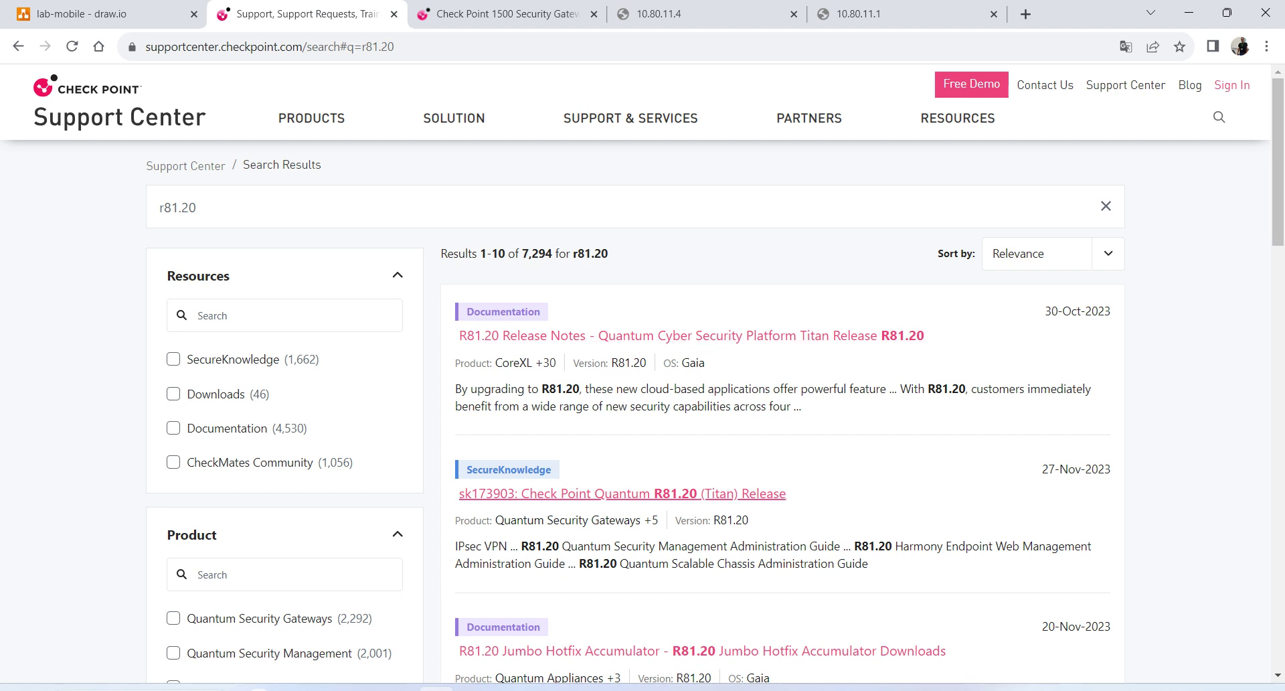
{"action": "scroll", "coordinate": [642, 373], "scroll_direction": "down", "scroll_amount": 2}
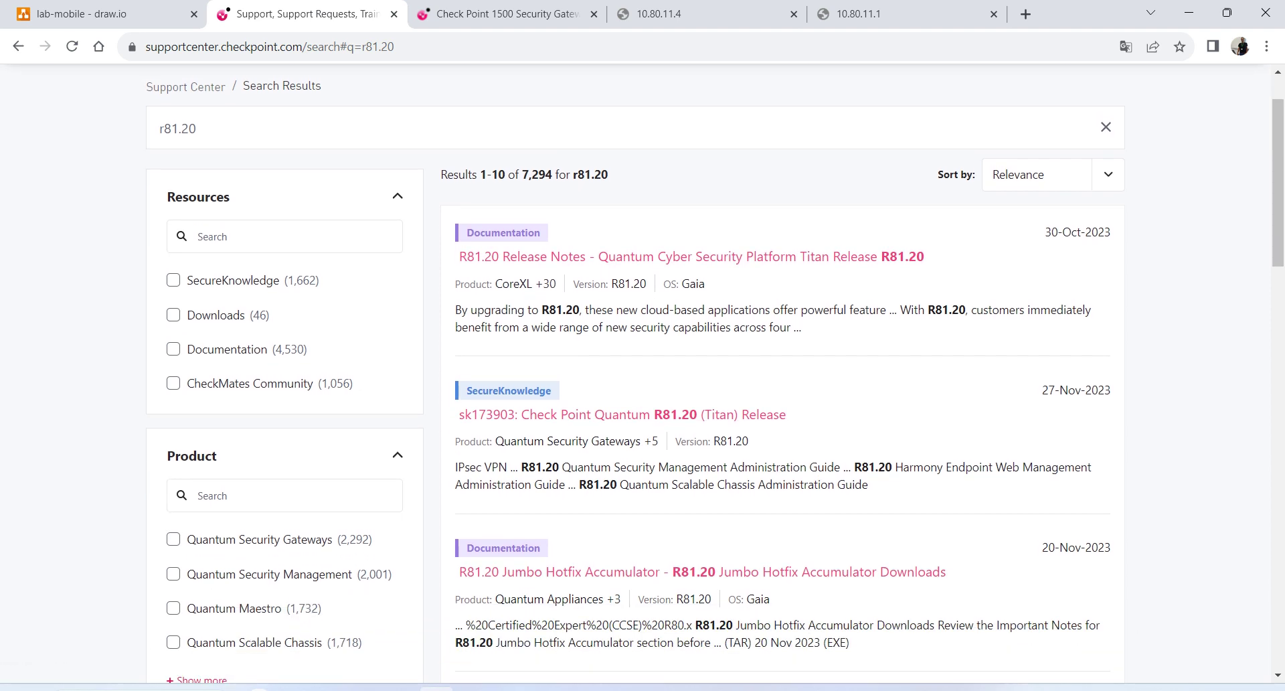
{"action": "scroll", "coordinate": [643, 373], "scroll_direction": "down", "scroll_amount": 8}
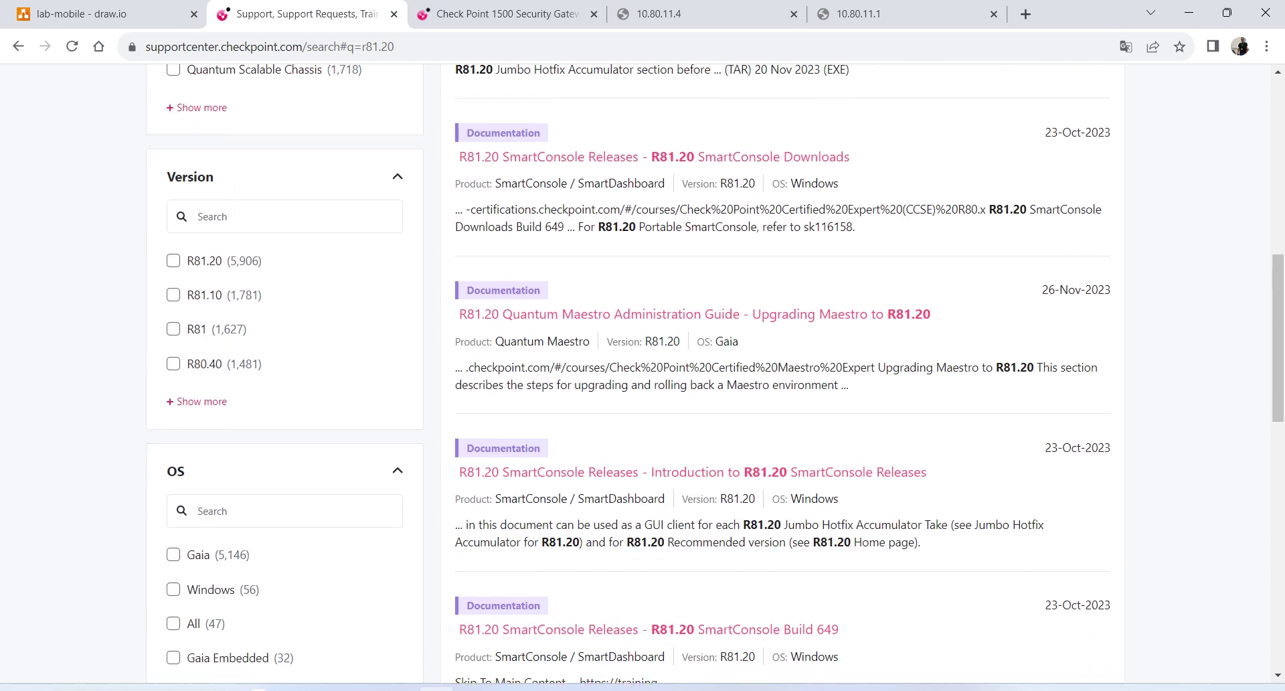
{"action": "scroll", "coordinate": [670, 602], "scroll_direction": "down", "scroll_amount": 1}
{"action": "scroll", "coordinate": [669, 602], "scroll_direction": "up", "scroll_amount": 10}
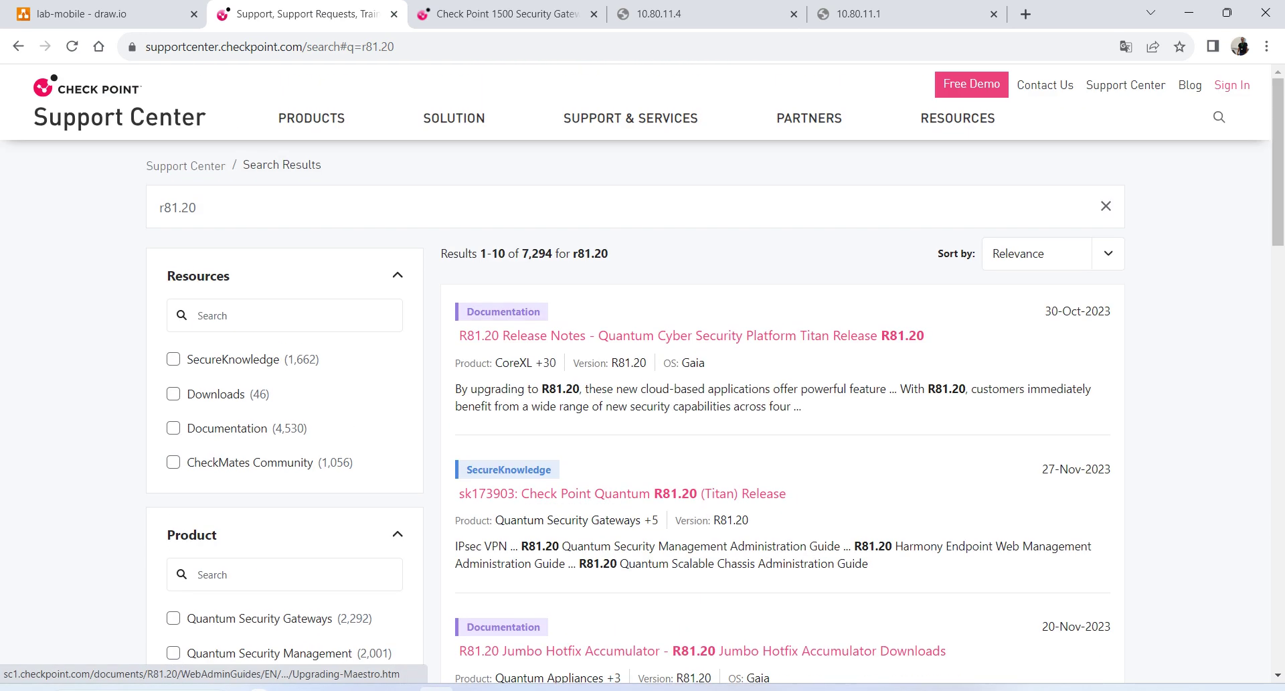
- Refine the search to 'r81.20 home page' and open the sk173903 R81.20 Titan Release article
{"action": "left_click", "coordinate": [199, 206]}
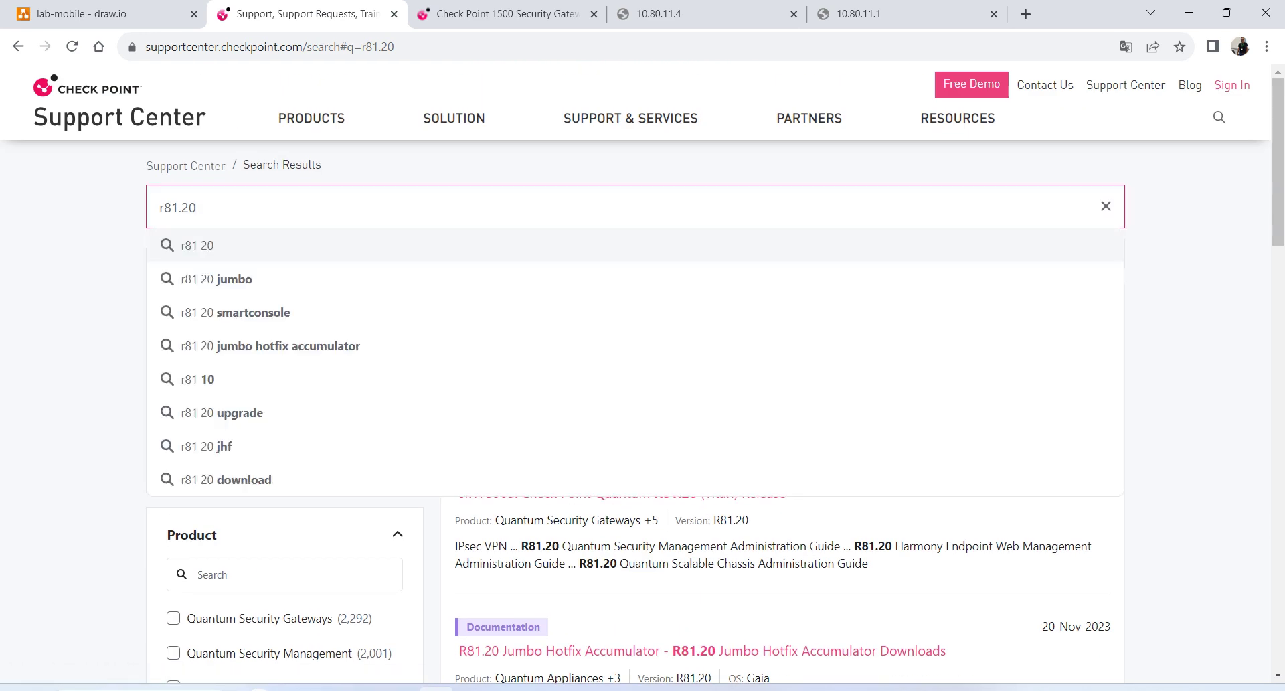
{"action": "type", "text": "home page"}
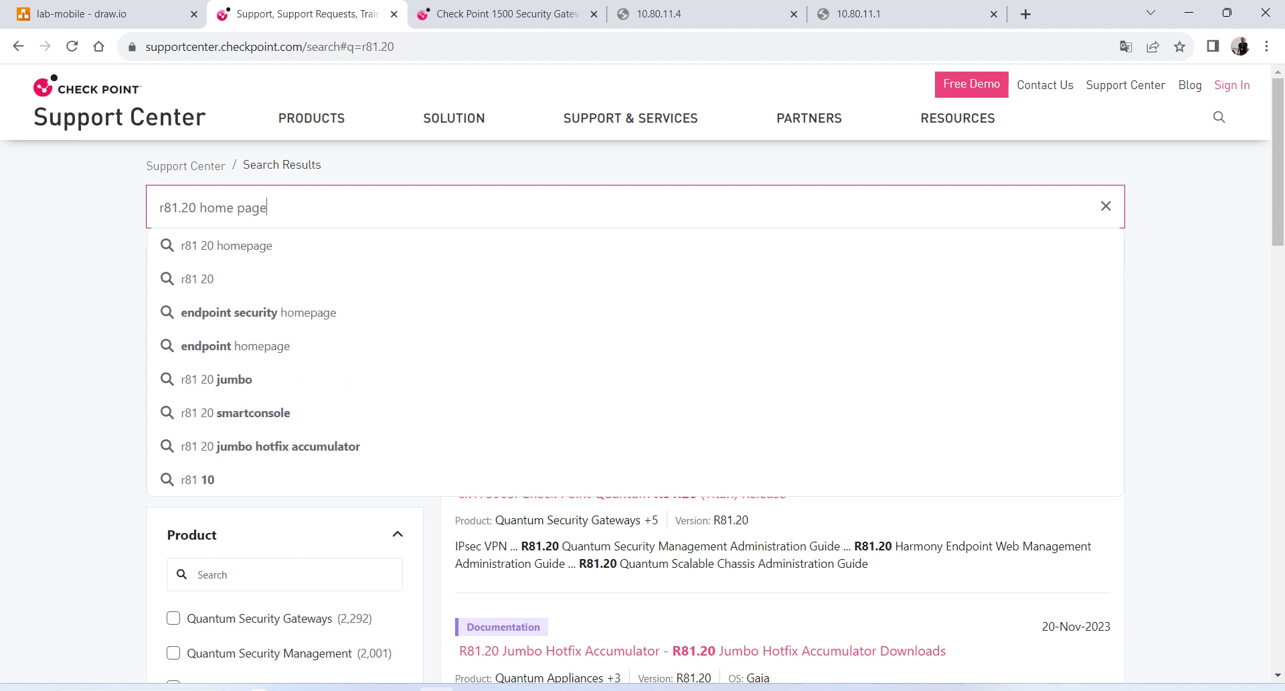
{"action": "key", "text": "Return"}
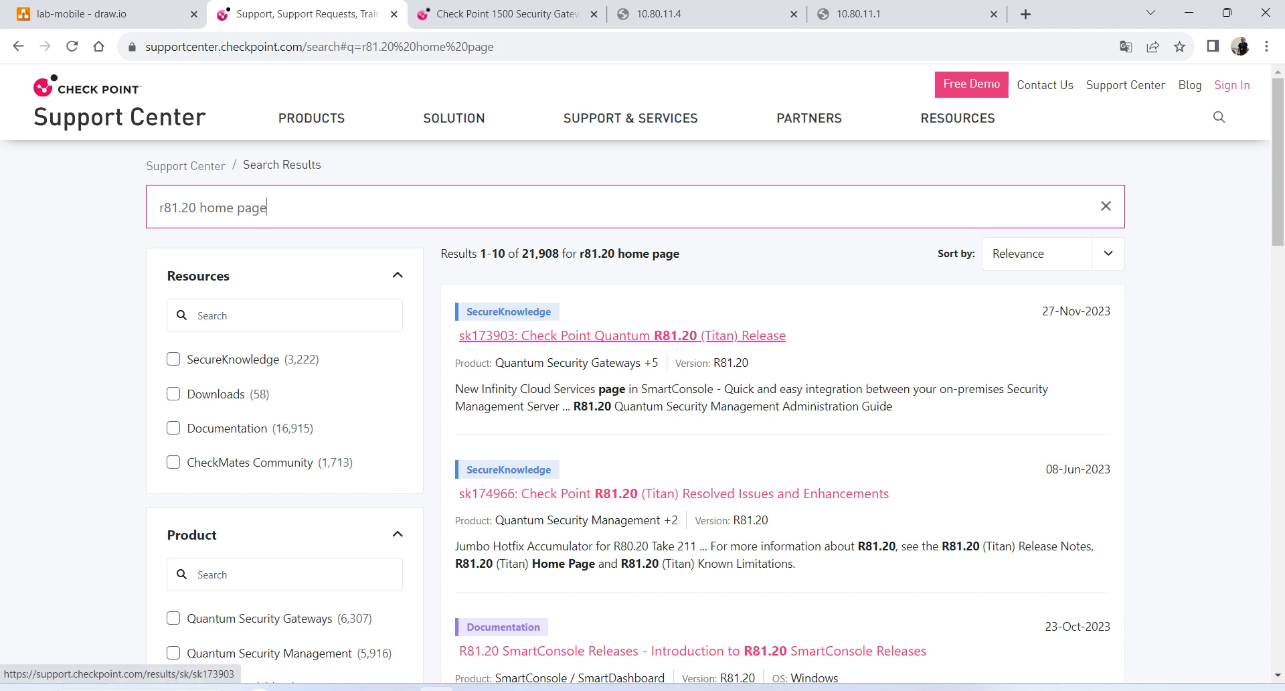
{"action": "scroll", "coordinate": [642, 373], "scroll_direction": "down", "scroll_amount": 3}
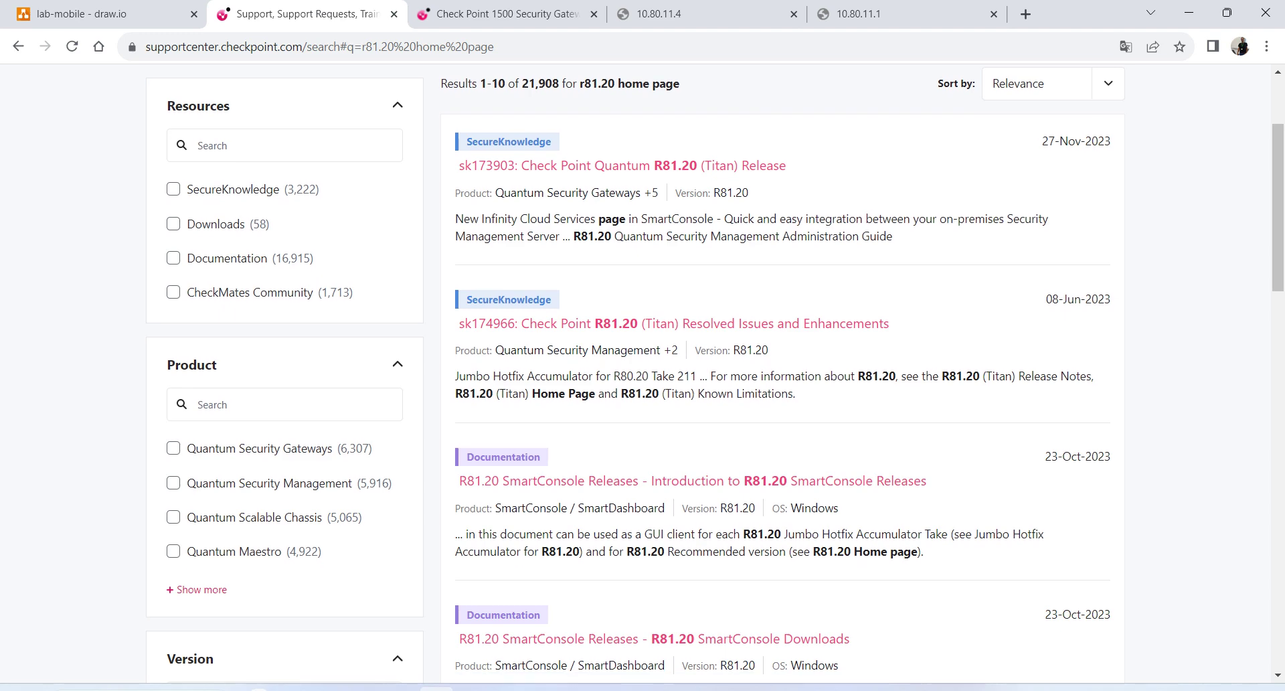
{"action": "scroll", "coordinate": [642, 374], "scroll_direction": "down", "scroll_amount": 5}
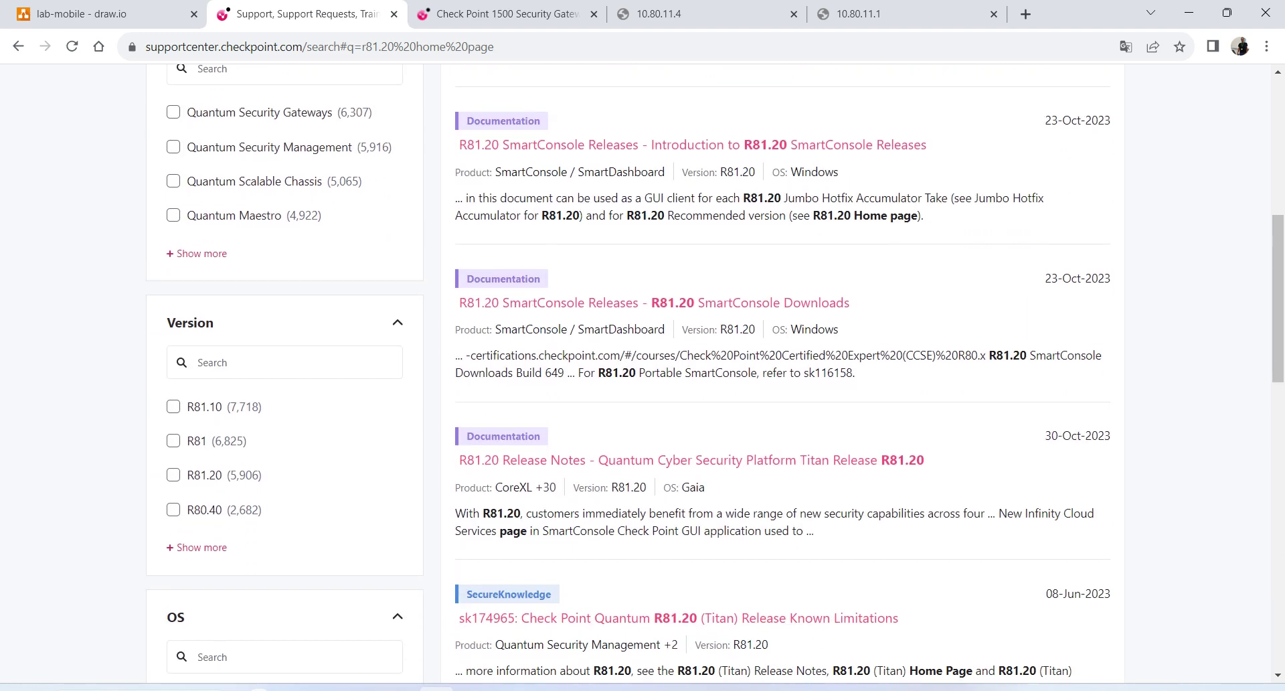
{"action": "scroll", "coordinate": [643, 374], "scroll_direction": "down", "scroll_amount": 3}
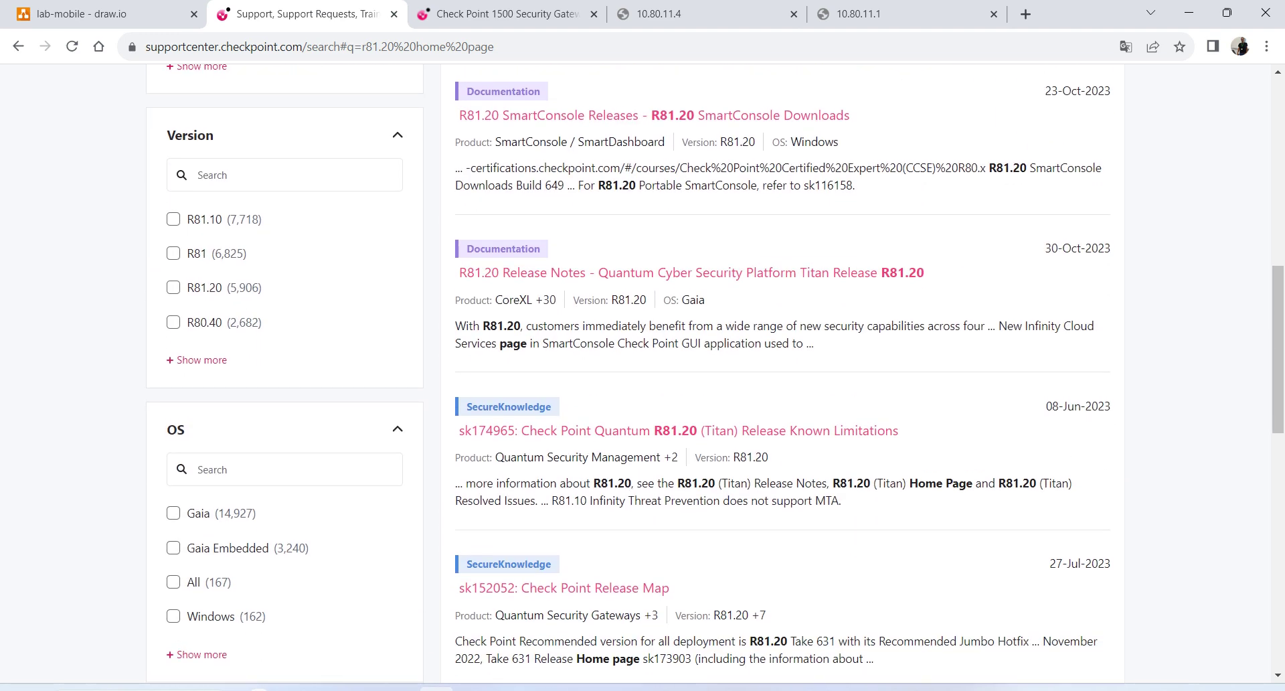
{"action": "scroll", "coordinate": [643, 374], "scroll_direction": "up", "scroll_amount": 5}
{"action": "scroll", "coordinate": [643, 374], "scroll_direction": "down", "scroll_amount": 9}
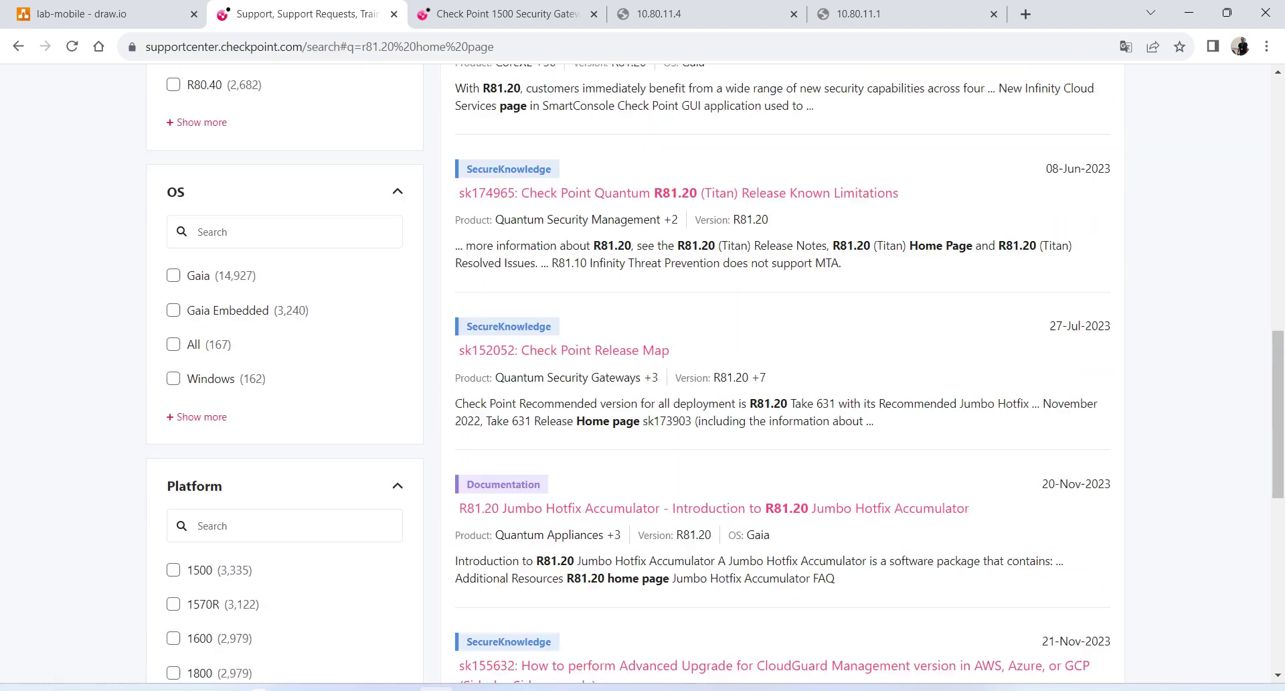
{"action": "scroll", "coordinate": [643, 373], "scroll_direction": "up", "scroll_amount": 12}
{"action": "left_click", "coordinate": [575, 339]}
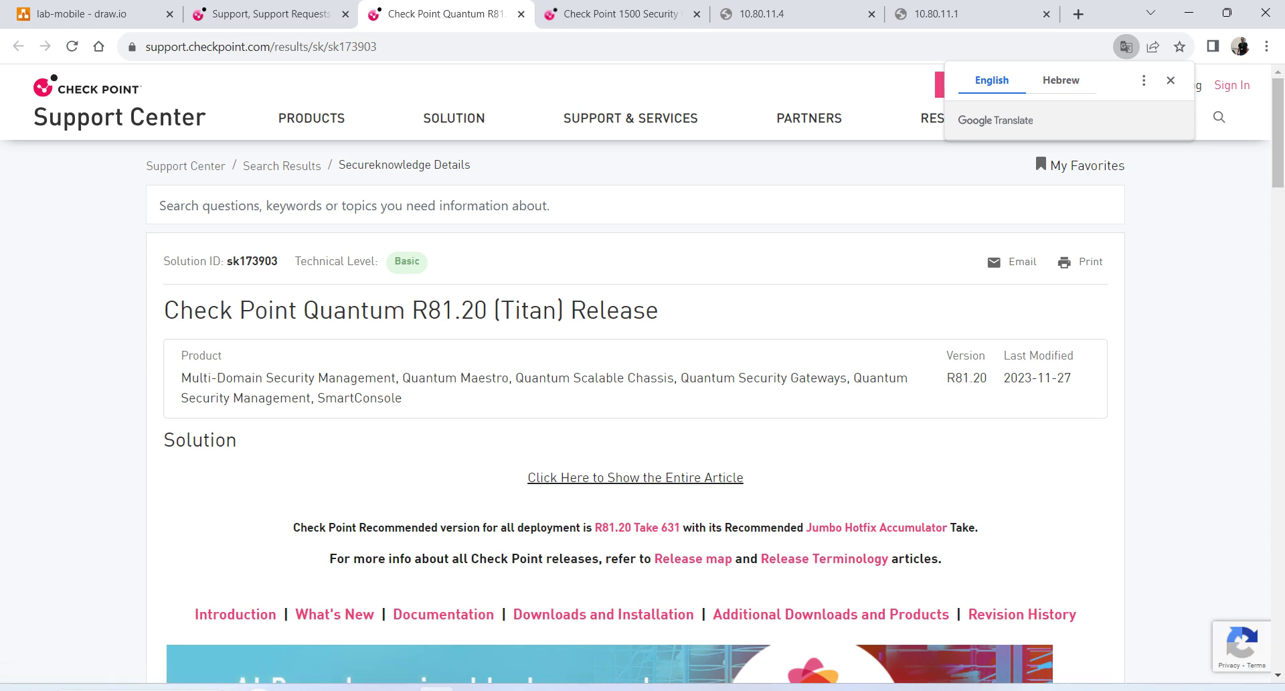
- Jump to Downloads and Installation and expand Clean Install of Security Gateway and Management Server
{"action": "scroll", "coordinate": [642, 376], "scroll_direction": "down", "scroll_amount": 2}
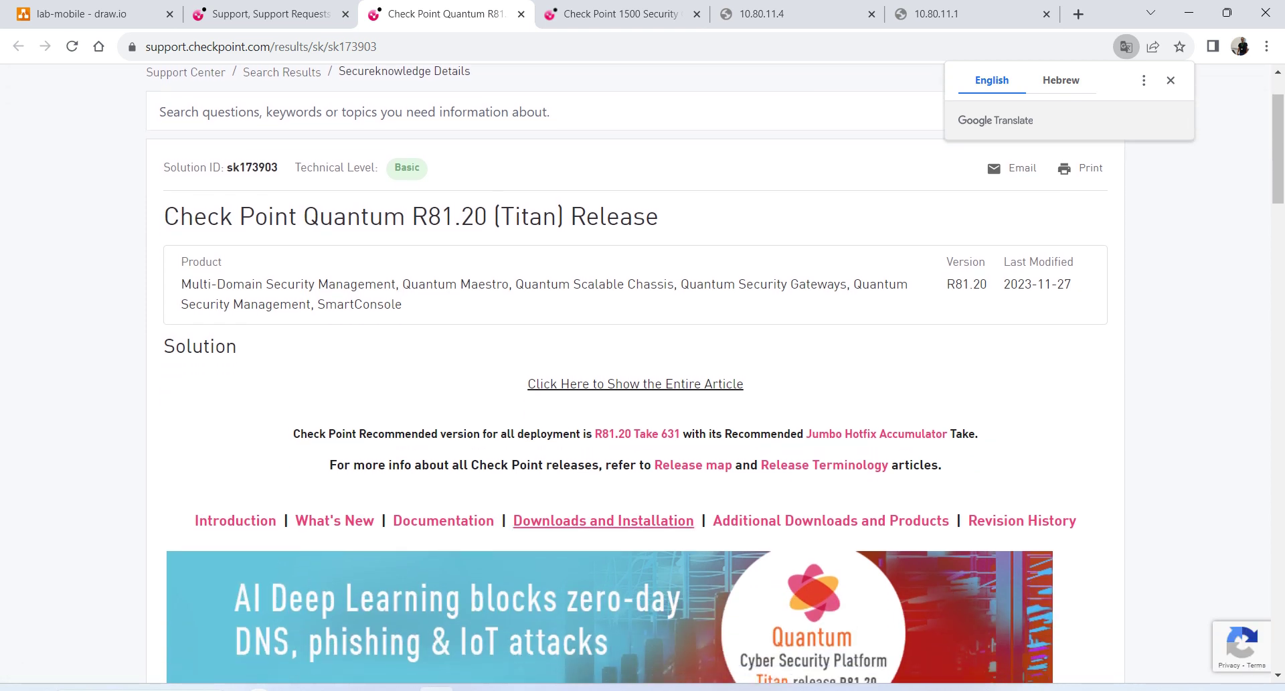
{"action": "left_click", "coordinate": [604, 520]}
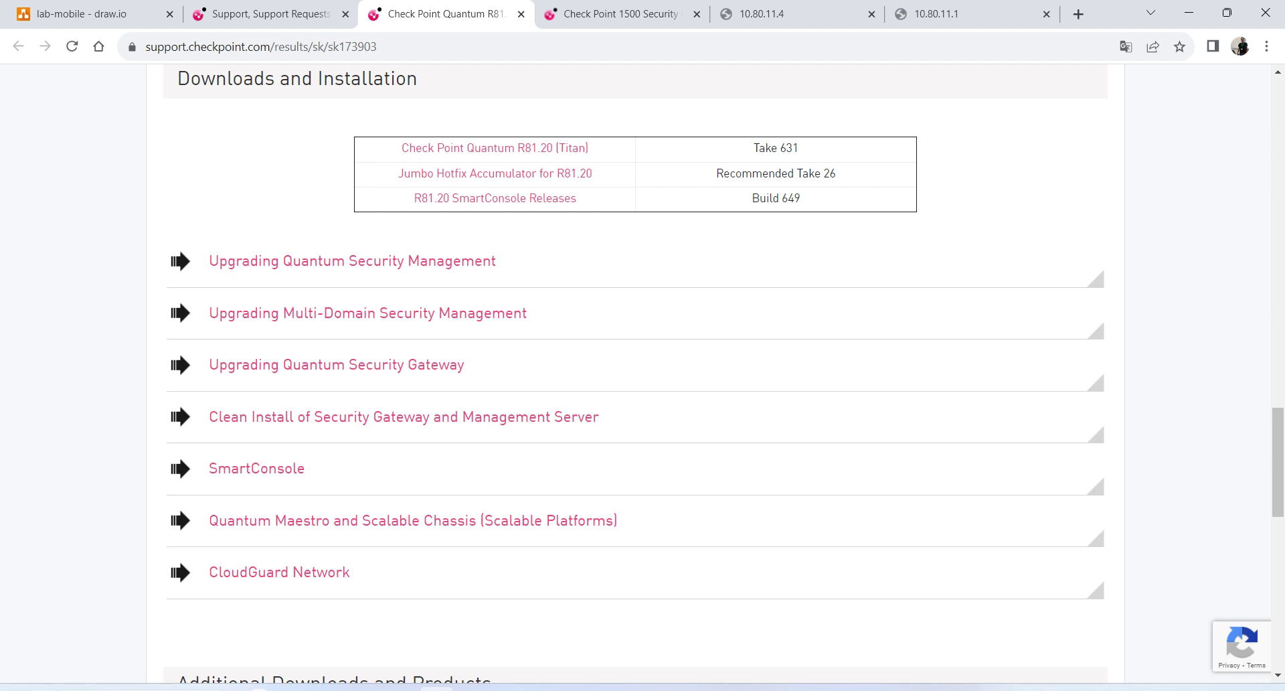
{"action": "scroll", "coordinate": [642, 375], "scroll_direction": "up", "scroll_amount": 1}
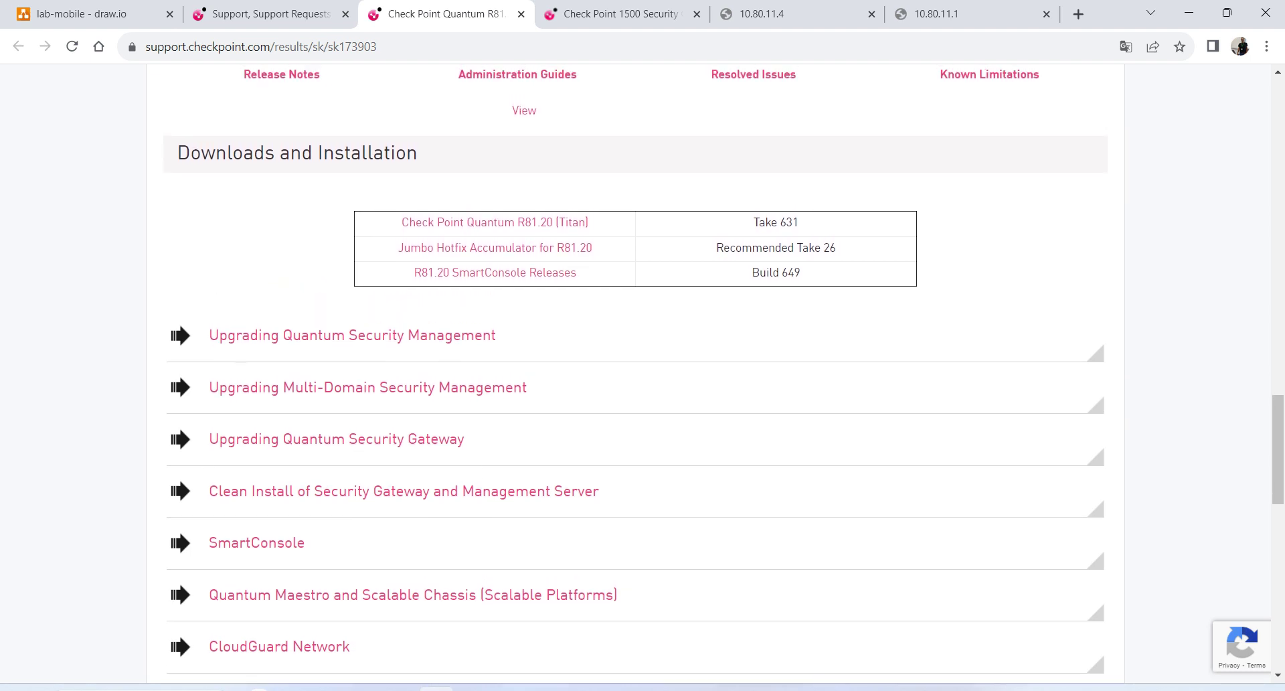
{"action": "scroll", "coordinate": [643, 375], "scroll_direction": "down", "scroll_amount": 2}
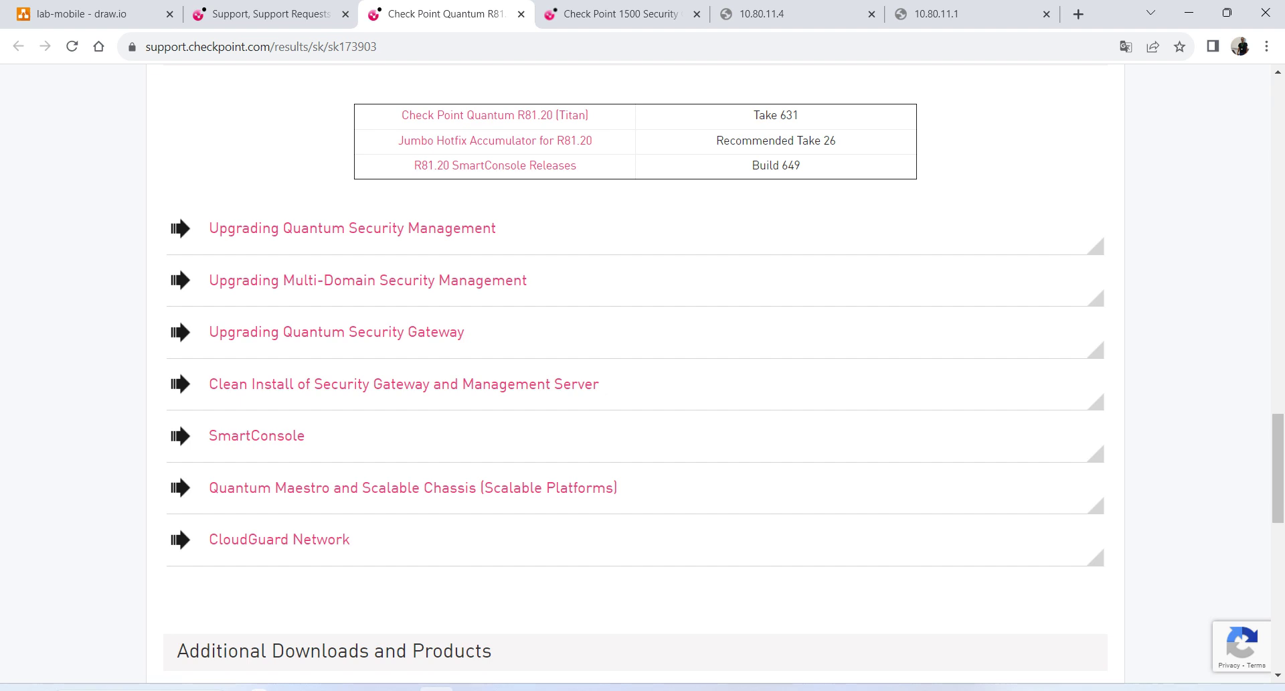
{"action": "left_click", "coordinate": [403, 384]}
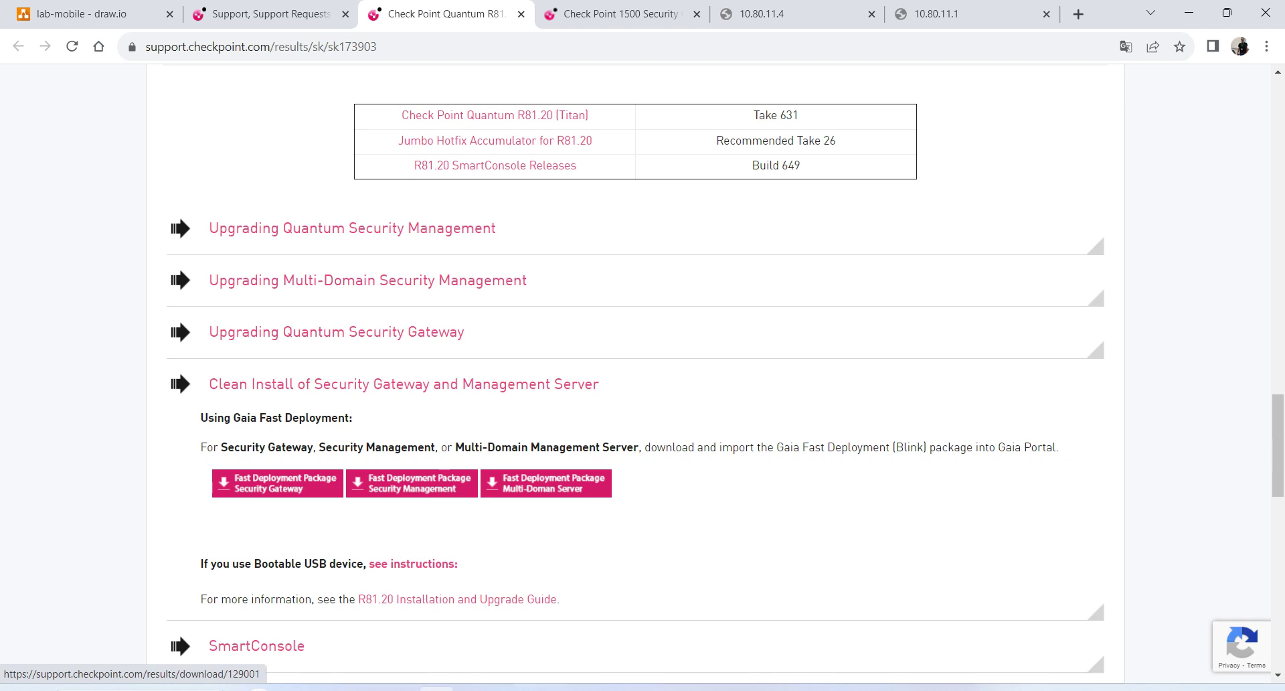
- Expand What's New for Quantum Security Gateway and Gaia, then return to the article top
{"action": "scroll", "coordinate": [642, 375], "scroll_direction": "down", "scroll_amount": 3}
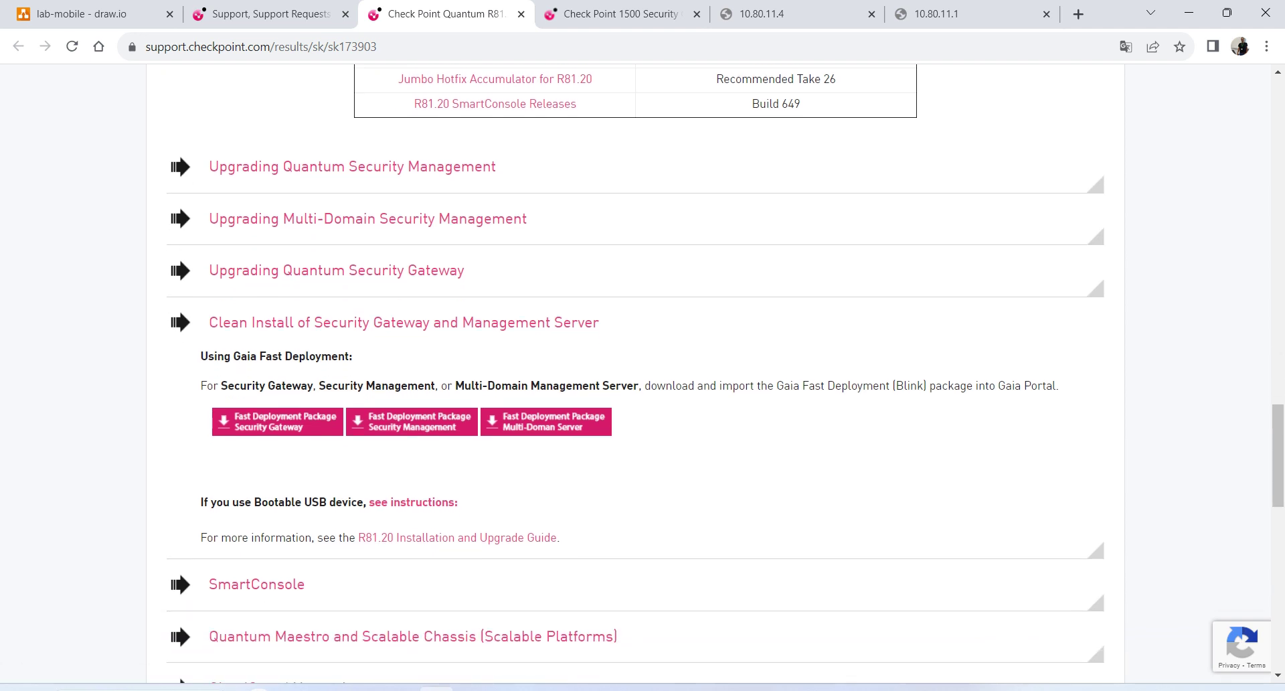
{"action": "scroll", "coordinate": [643, 374], "scroll_direction": "down", "scroll_amount": 1}
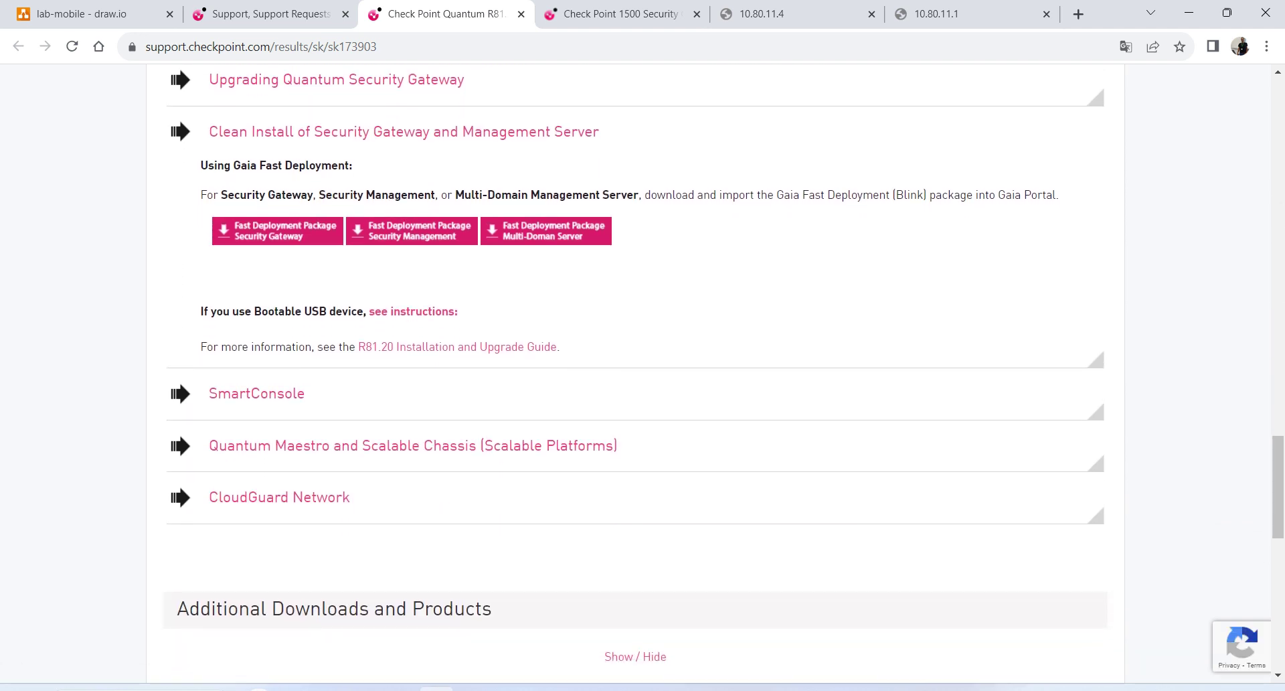
{"action": "scroll", "coordinate": [642, 374], "scroll_direction": "down", "scroll_amount": 5}
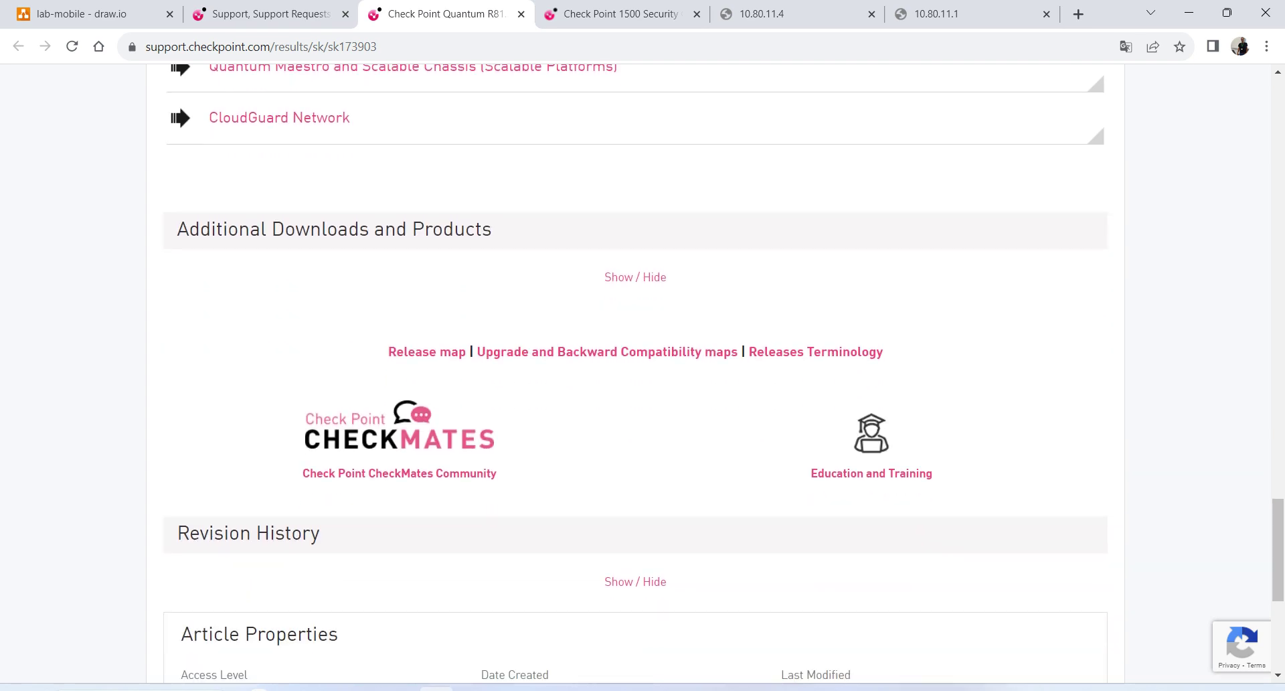
{"action": "scroll", "coordinate": [643, 374], "scroll_direction": "down", "scroll_amount": 4}
{"action": "scroll", "coordinate": [643, 375], "scroll_direction": "up", "scroll_amount": 12}
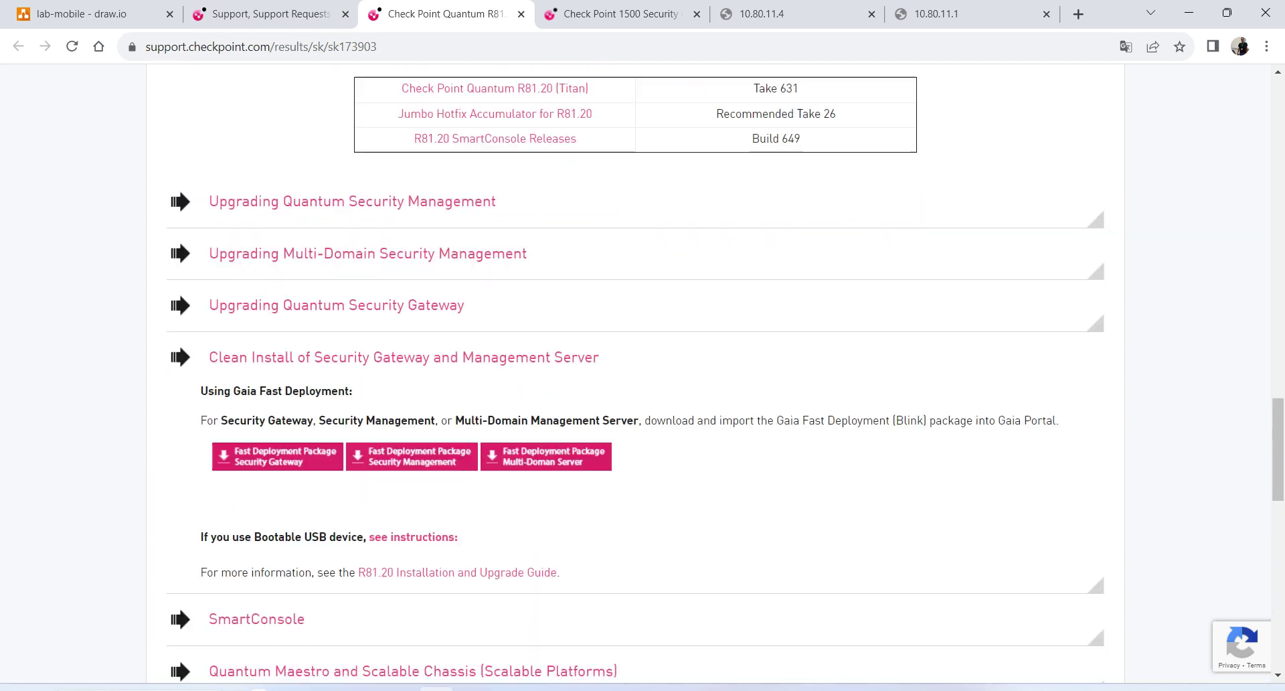
{"action": "scroll", "coordinate": [643, 375], "scroll_direction": "up", "scroll_amount": 12}
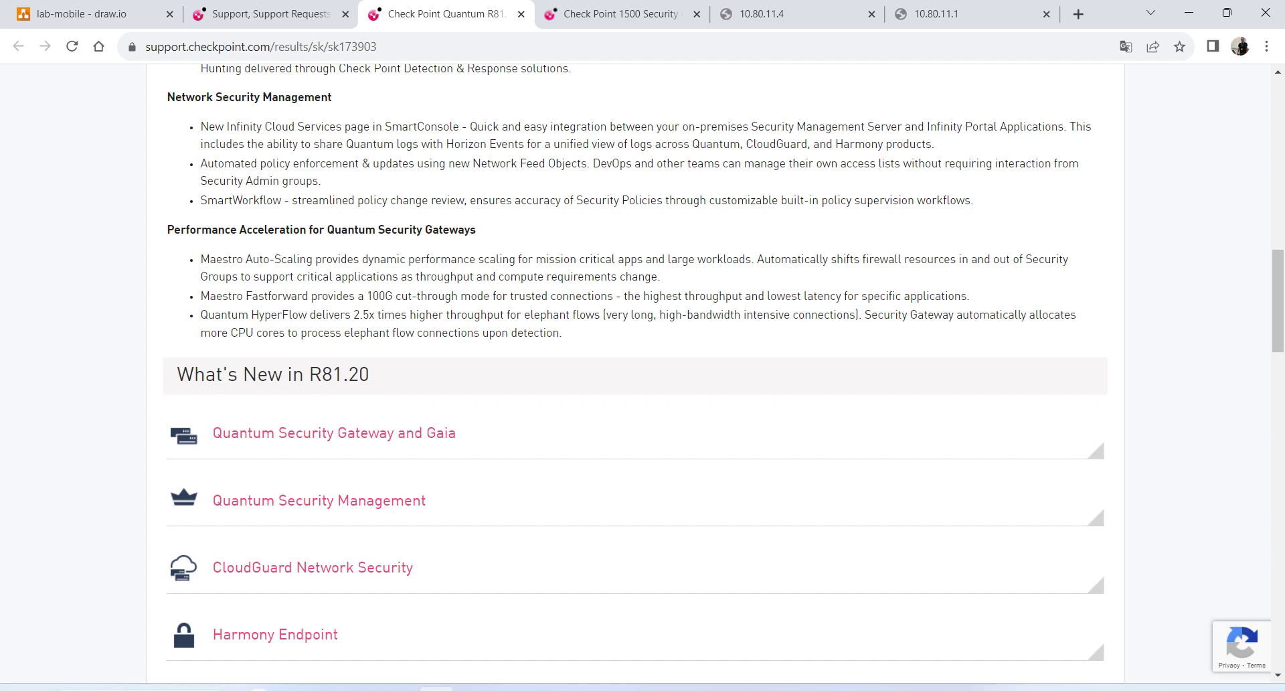
{"action": "left_click", "coordinate": [399, 433]}
{"action": "scroll", "coordinate": [642, 374], "scroll_direction": "down", "scroll_amount": 15}
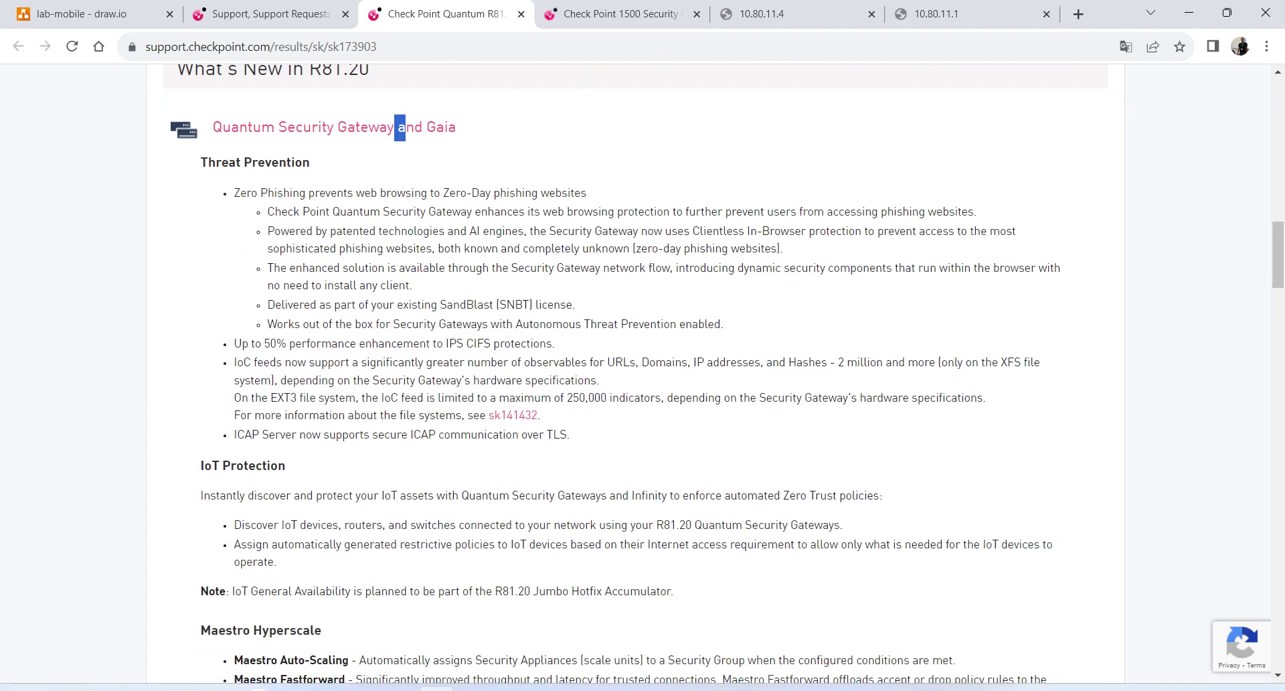
{"action": "scroll", "coordinate": [642, 375], "scroll_direction": "up", "scroll_amount": 20}
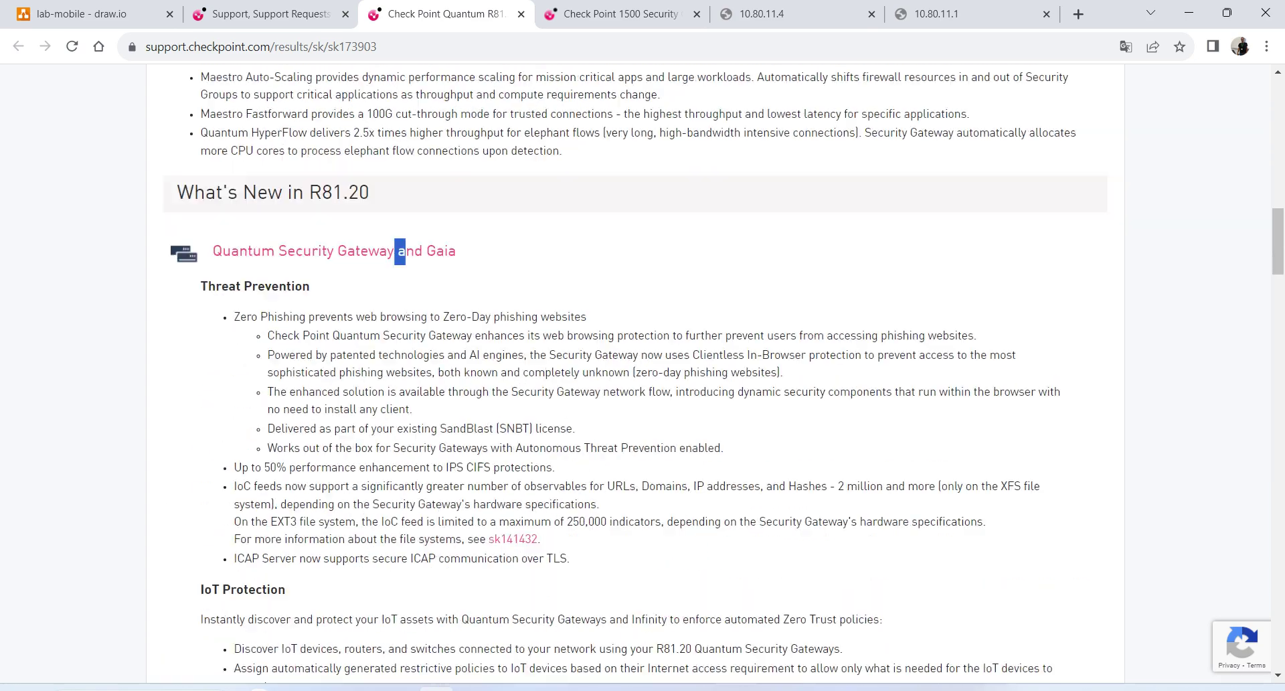
{"action": "left_click", "coordinate": [161, 206]}
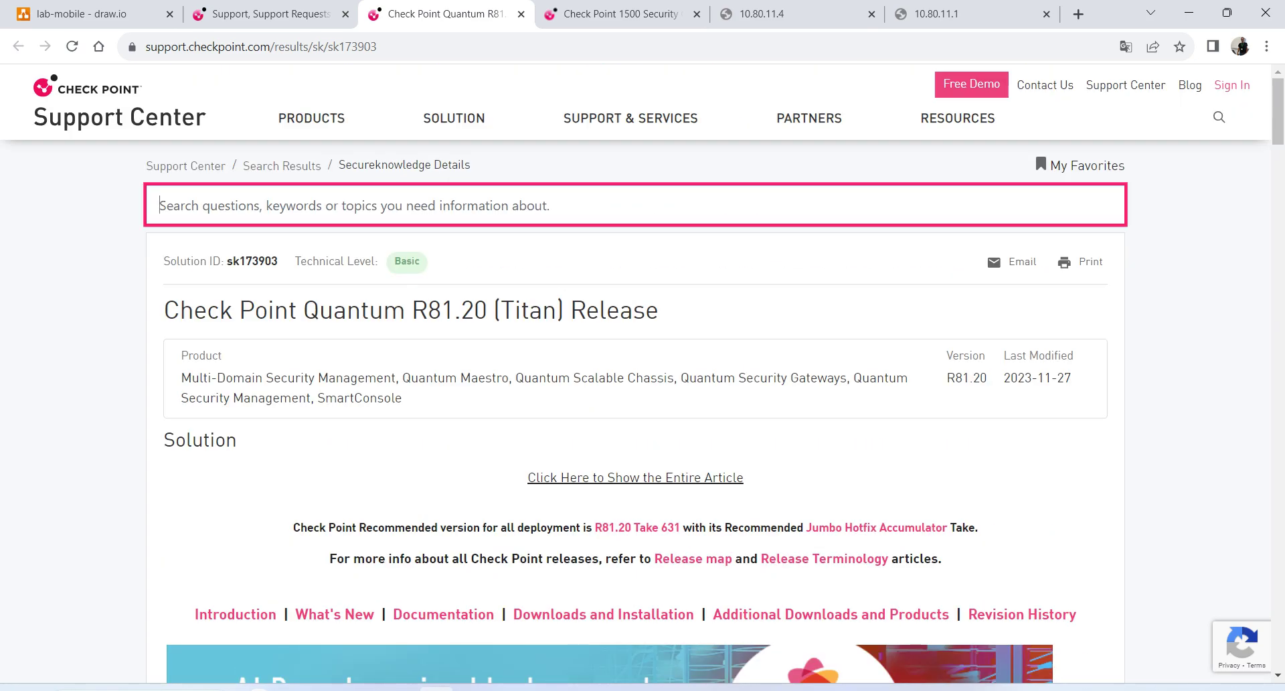
- Search 'r81.20 iso download', filter to Downloads, and download Check_Point_R81.20_T631.iso from Gaia Fresh Install
{"action": "type", "text": "r81"}
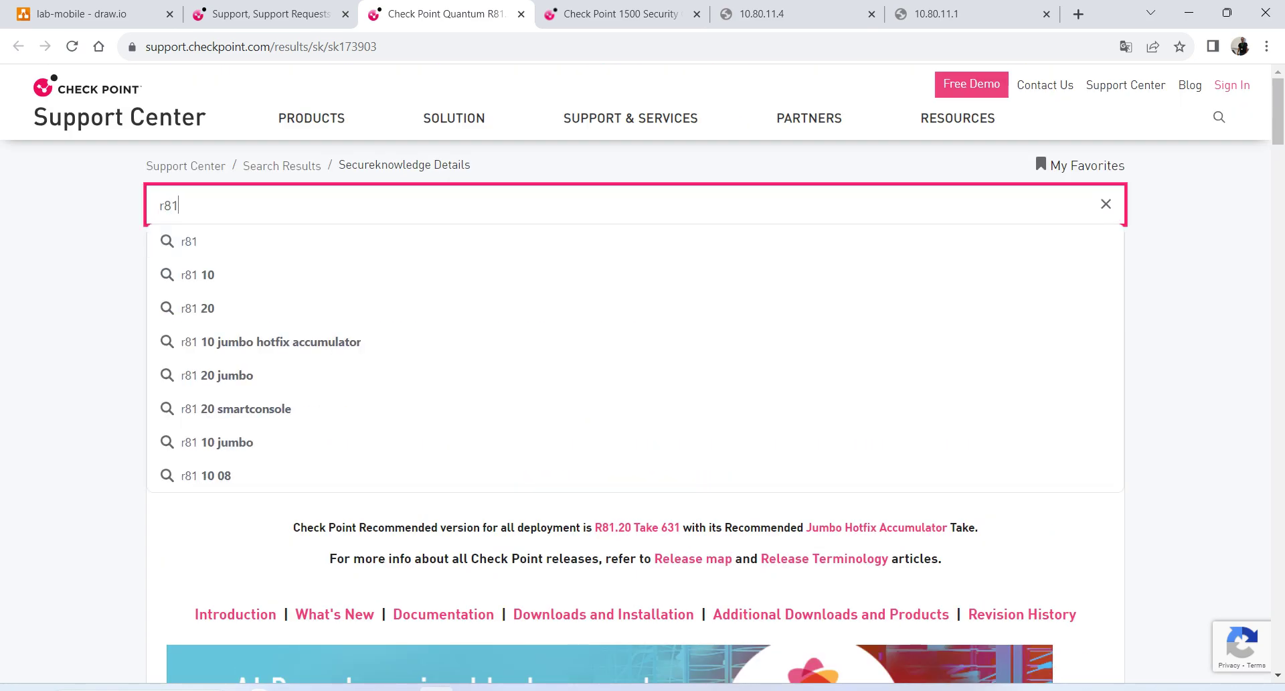
{"action": "type", "text": ".20 iso"}
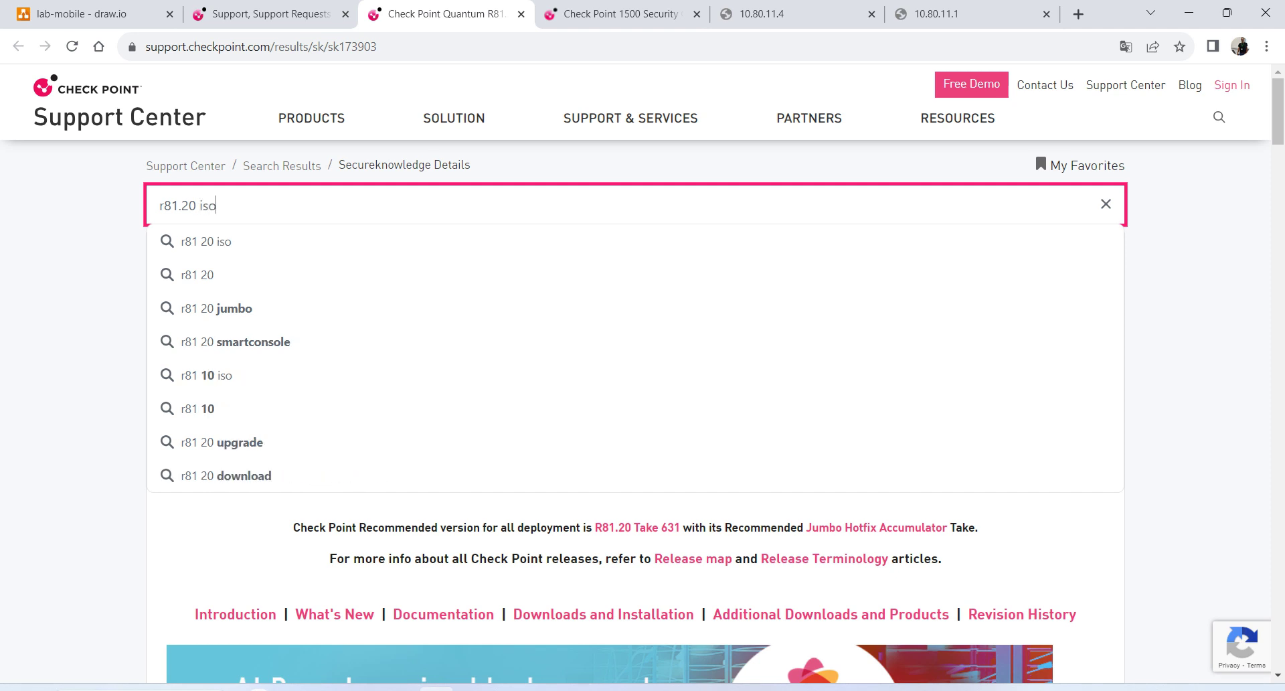
{"action": "type", "text": " download"}
{"action": "key", "text": "Return"}
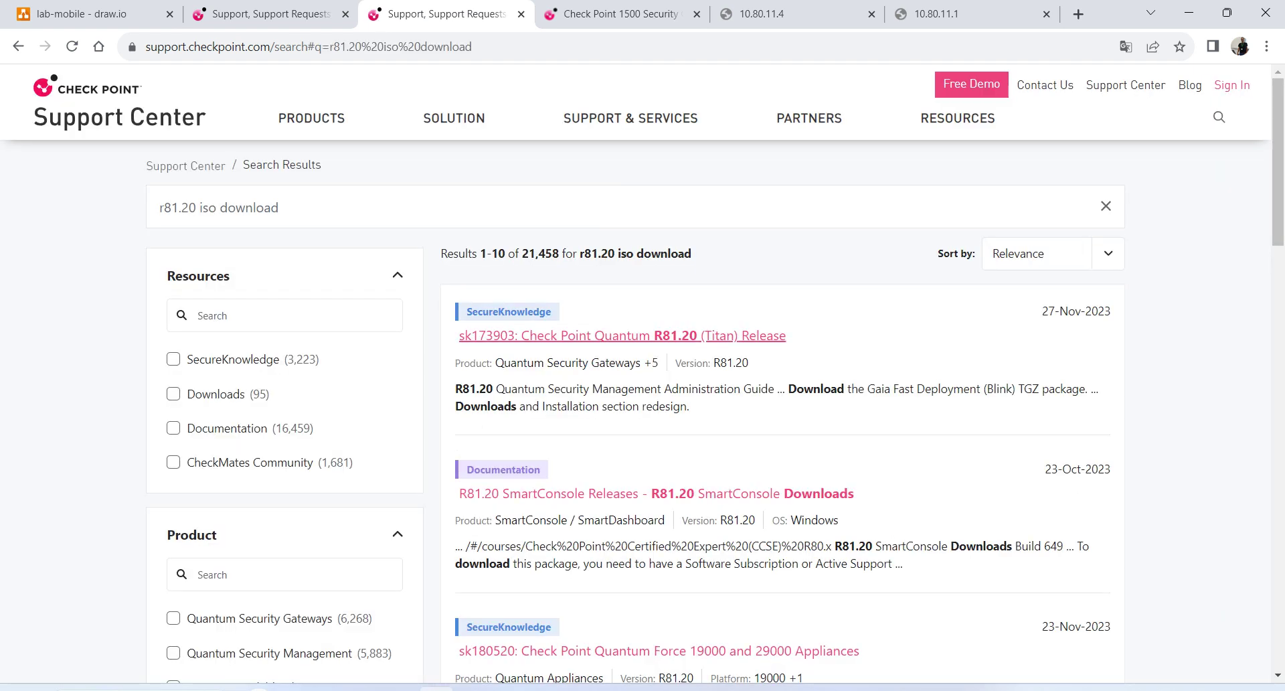
{"action": "left_click", "coordinate": [215, 394]}
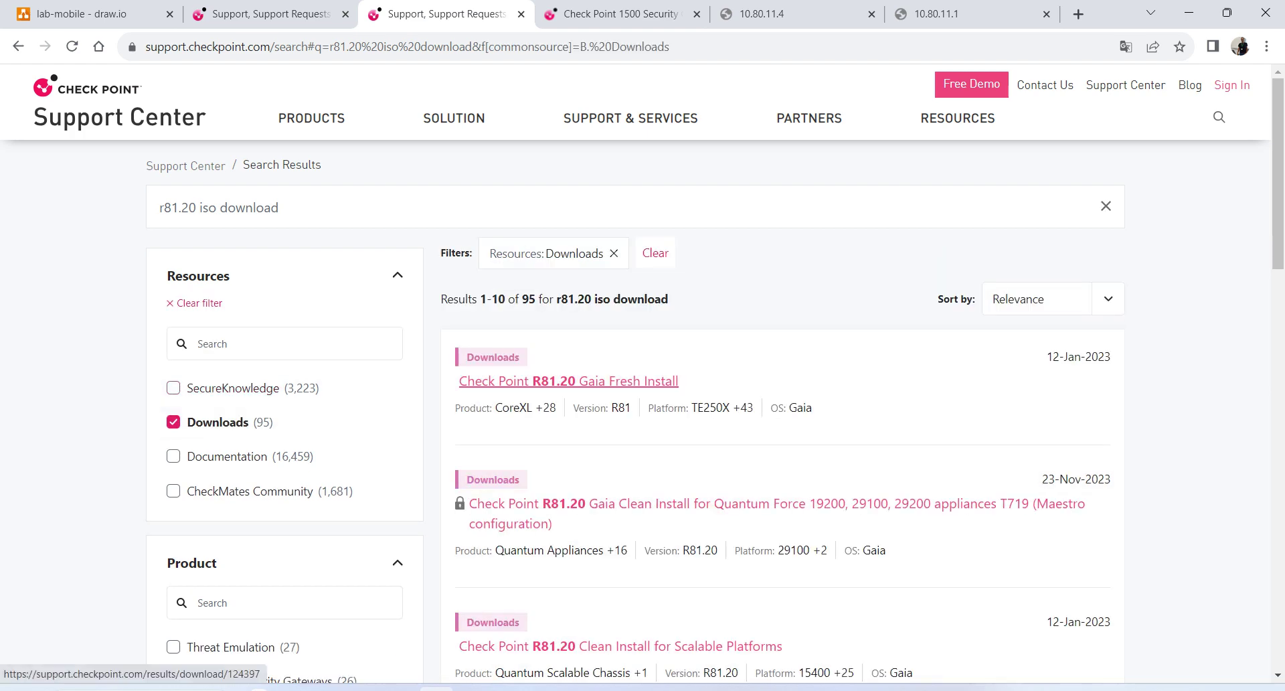
{"action": "left_click", "coordinate": [569, 381]}
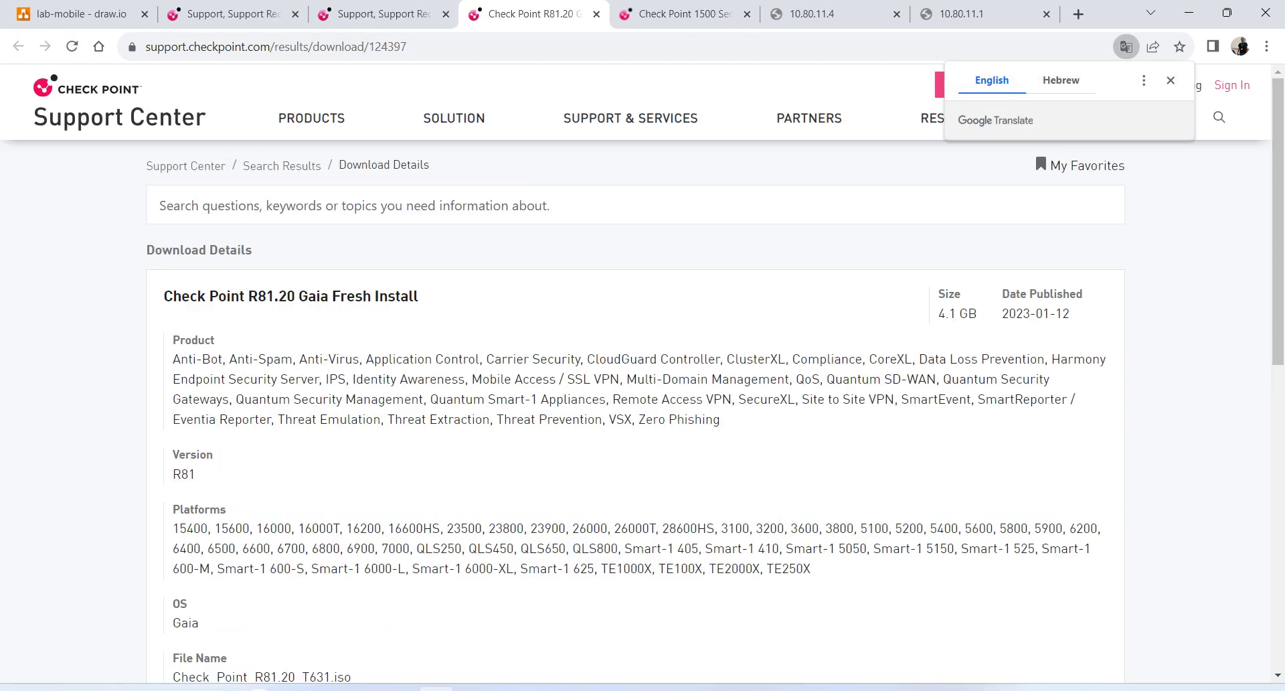
{"action": "scroll", "coordinate": [642, 373], "scroll_direction": "down", "scroll_amount": 3}
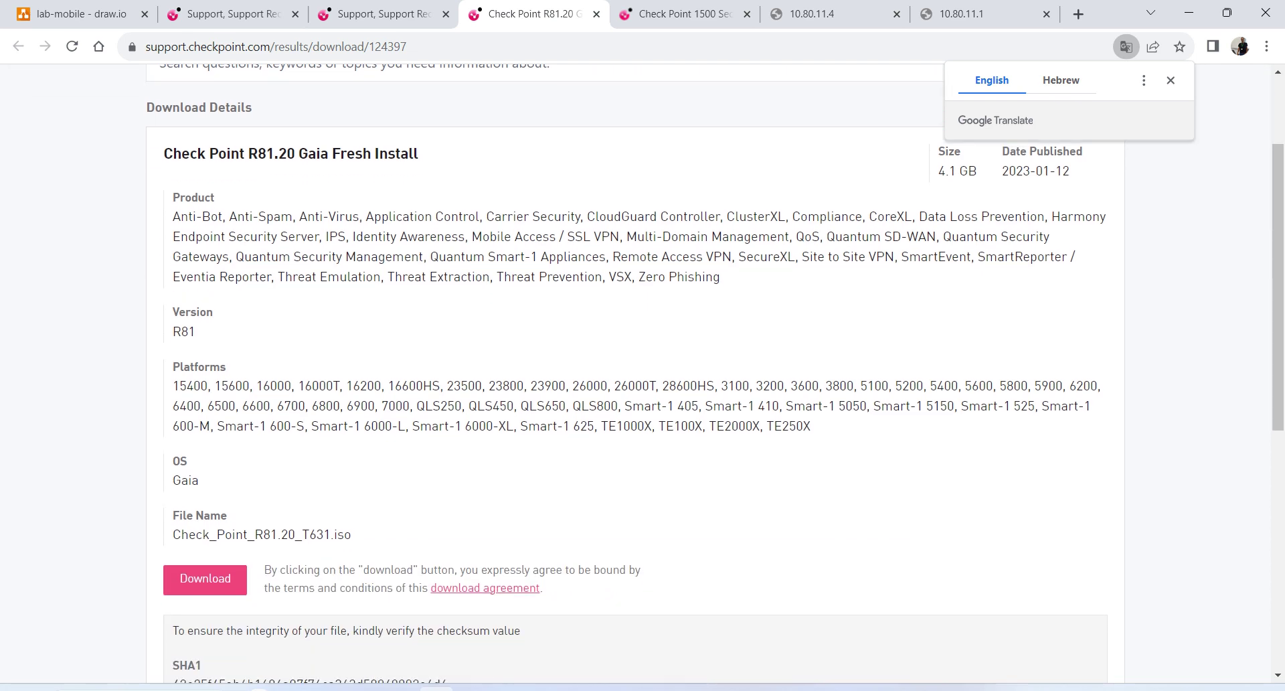
{"action": "scroll", "coordinate": [643, 373], "scroll_direction": "up", "scroll_amount": 3}
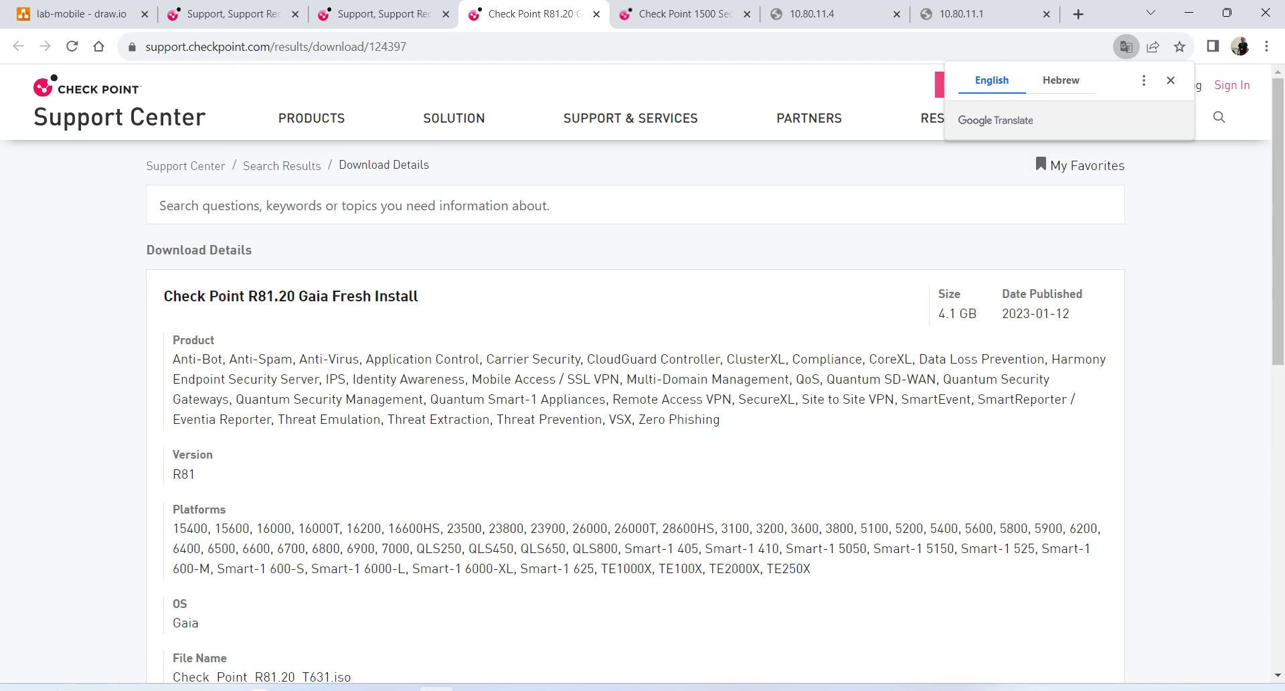
{"action": "scroll", "coordinate": [205, 444], "scroll_direction": "down", "scroll_amount": 5}
{"action": "left_click", "coordinate": [205, 444]}
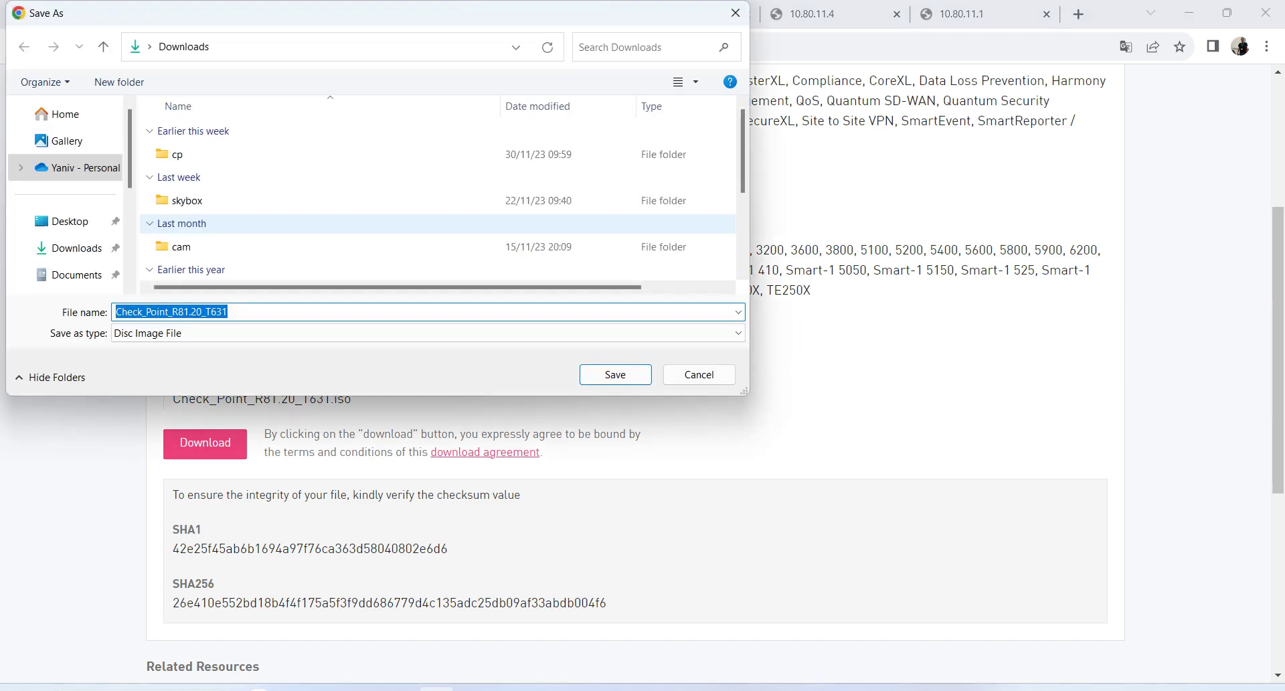
- Cancel saving the R81.20 ISO file and bring up the Windows Start menu
{"action": "left_click", "coordinate": [699, 374]}
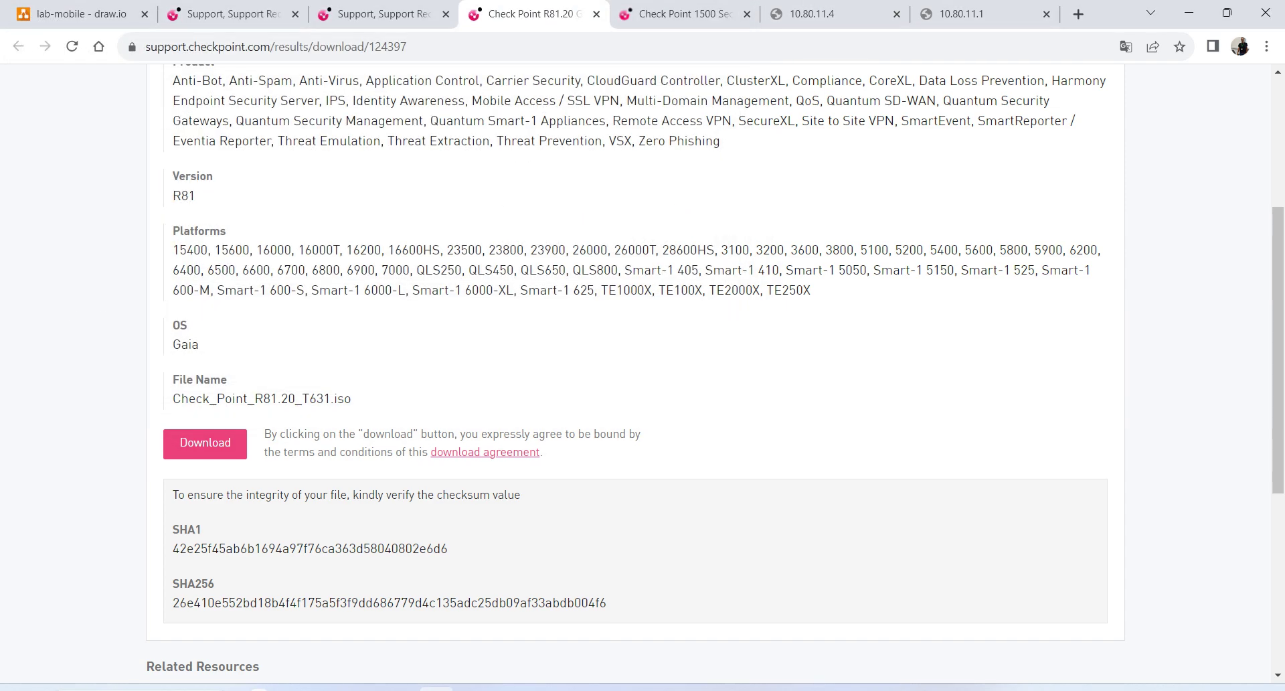
{"action": "scroll", "coordinate": [642, 372], "scroll_direction": "up", "scroll_amount": 1}
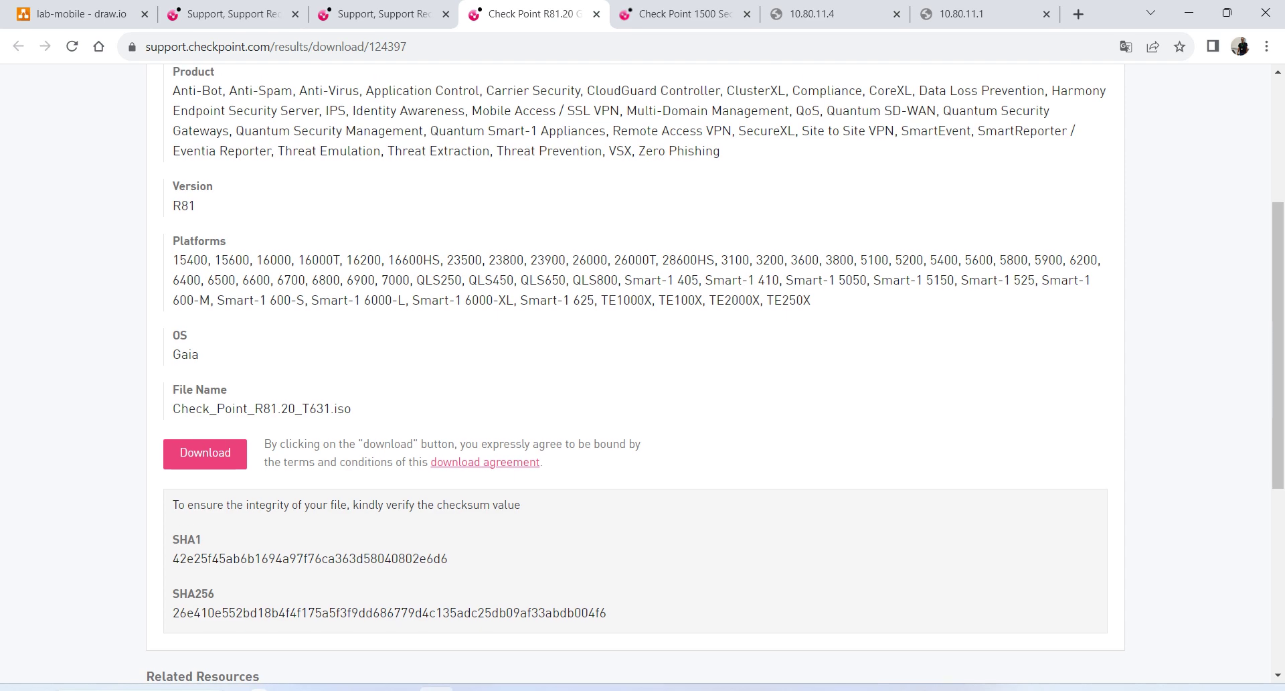
{"action": "scroll", "coordinate": [642, 372], "scroll_direction": "up", "scroll_amount": 4}
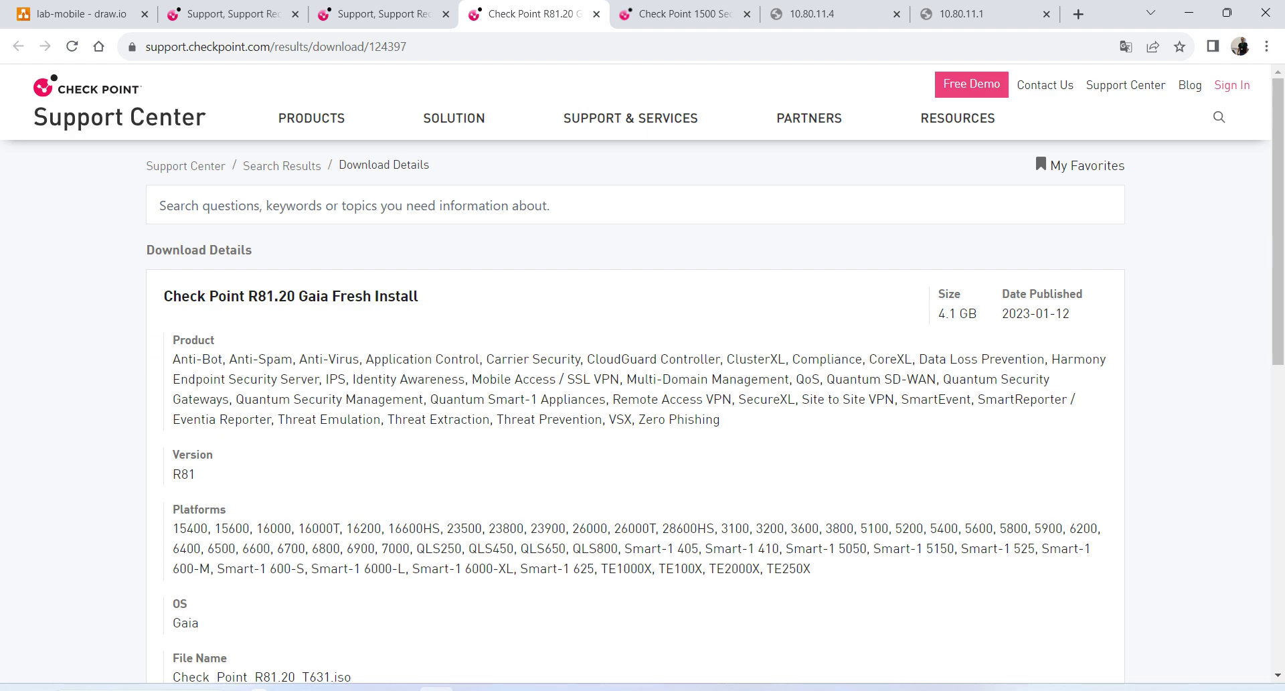
{"action": "scroll", "coordinate": [643, 372], "scroll_direction": "down", "scroll_amount": 2}
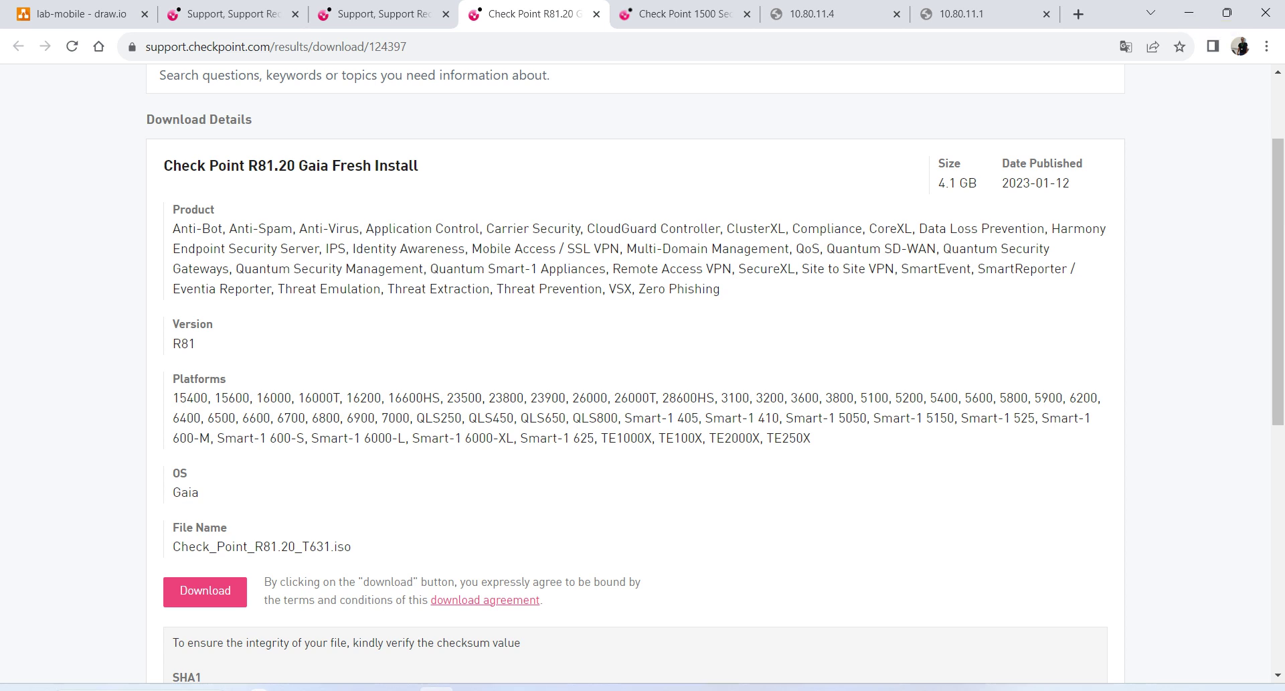
{"action": "key", "text": "super"}
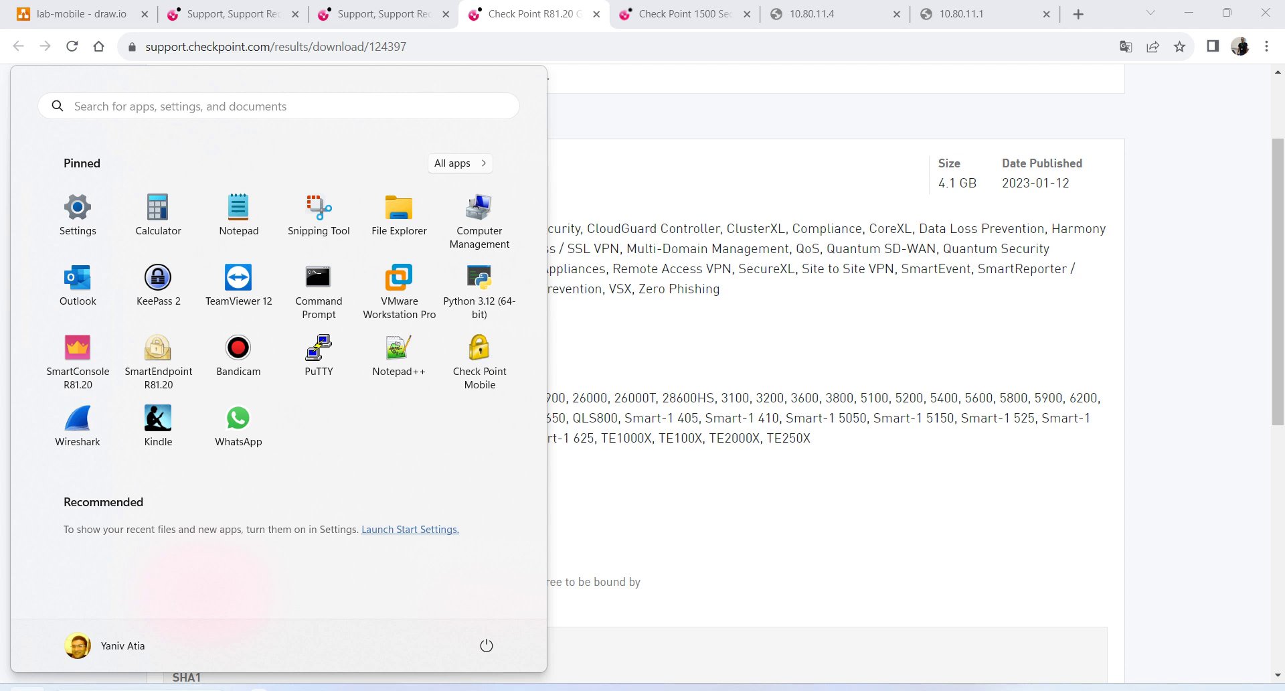
- Inspect the Hyper-V Platform and Management Tools Windows features, then cancel without changes
{"action": "type", "text": "prog"}
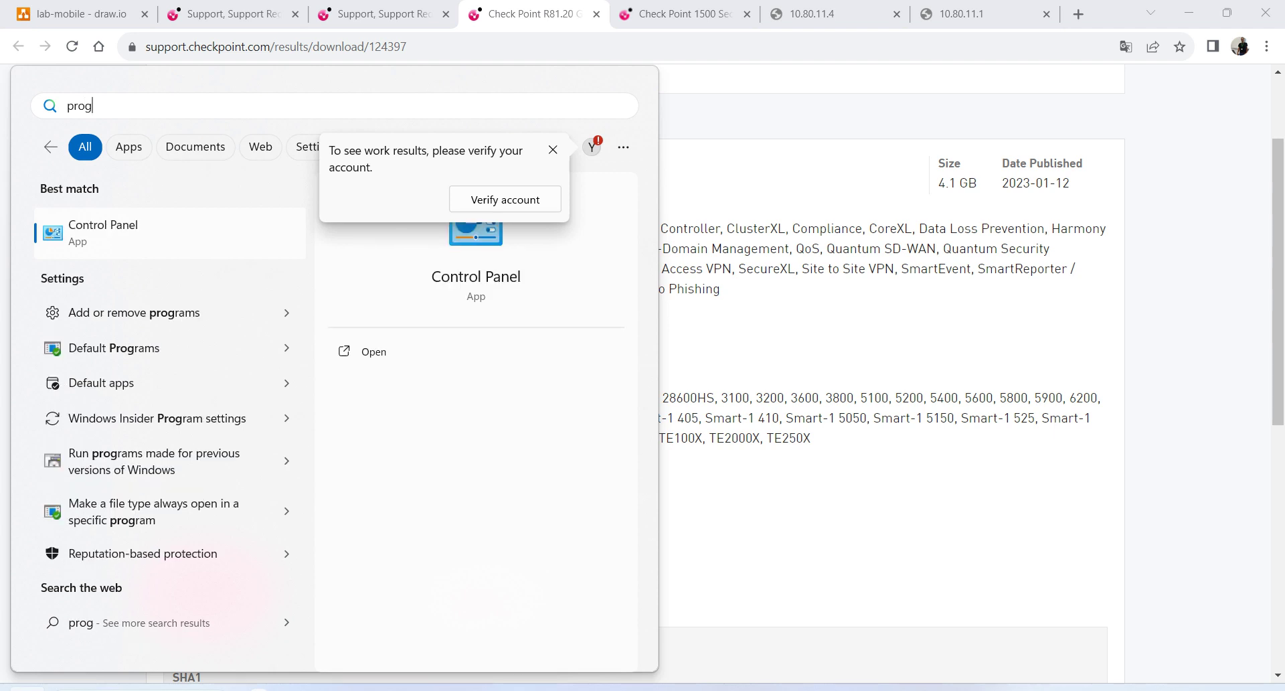
{"action": "key", "text": "Escape"}
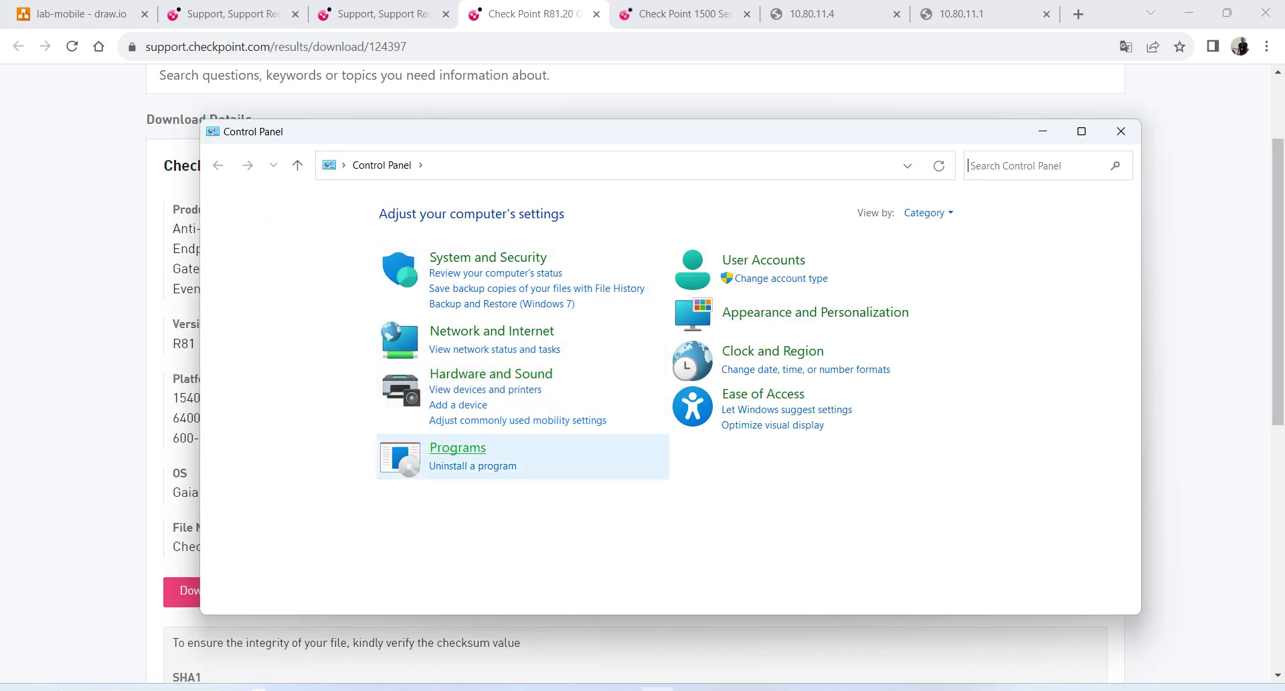
{"action": "left_click", "coordinate": [458, 447]}
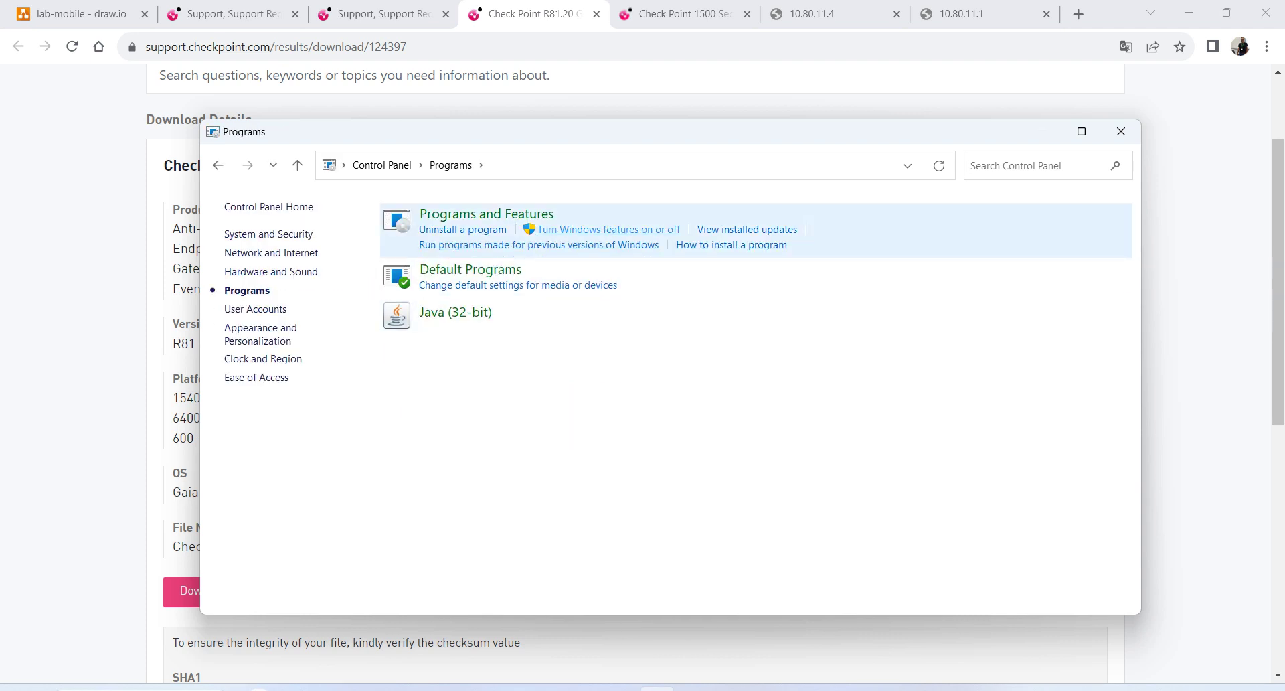
{"action": "left_click", "coordinate": [608, 229]}
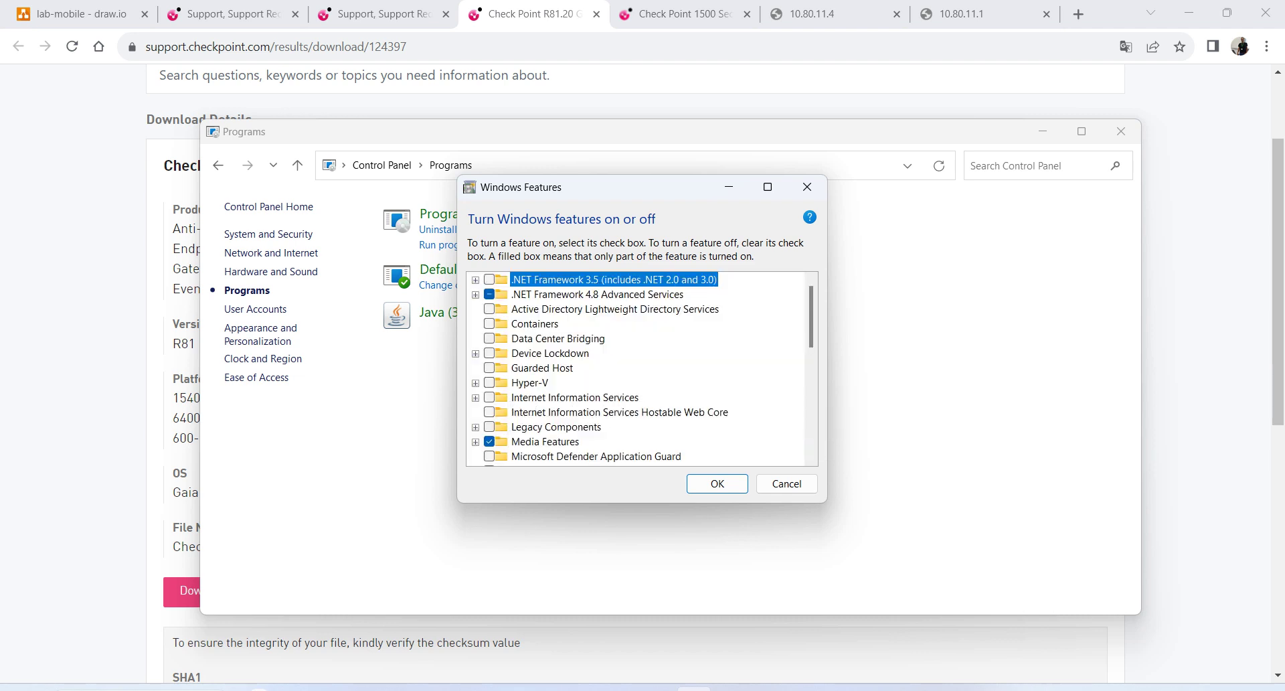
{"action": "left_click", "coordinate": [476, 382]}
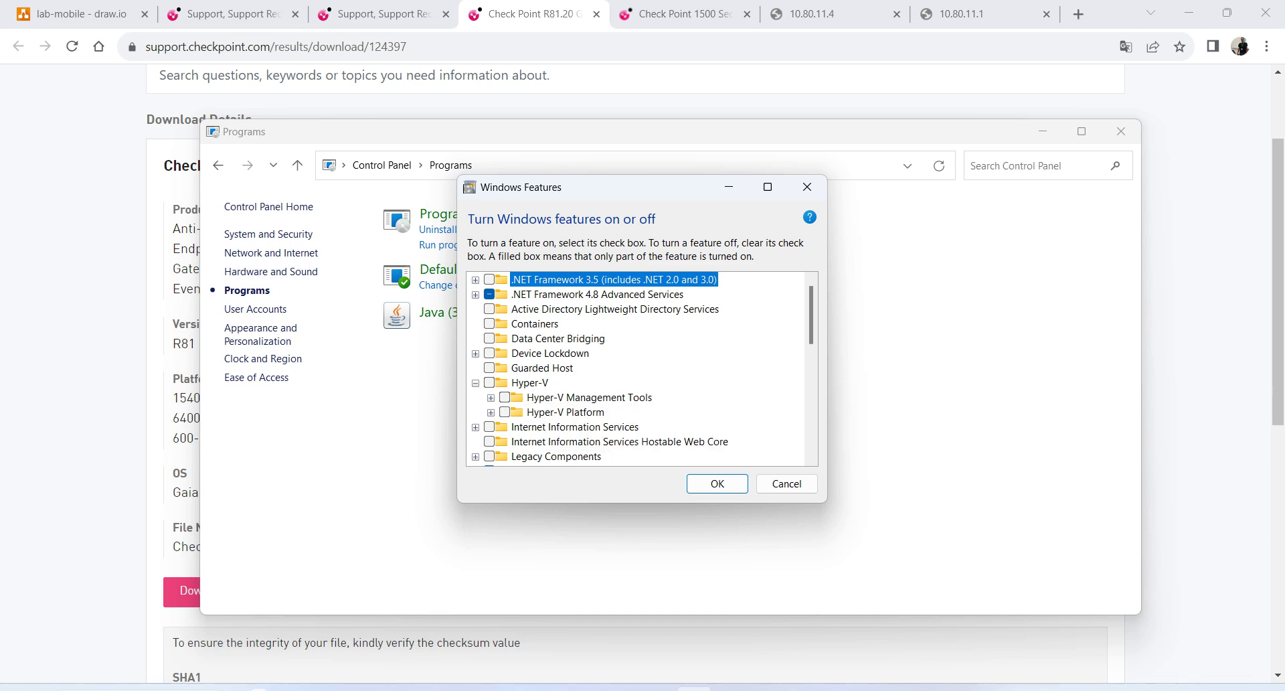
{"action": "left_click", "coordinate": [490, 412]}
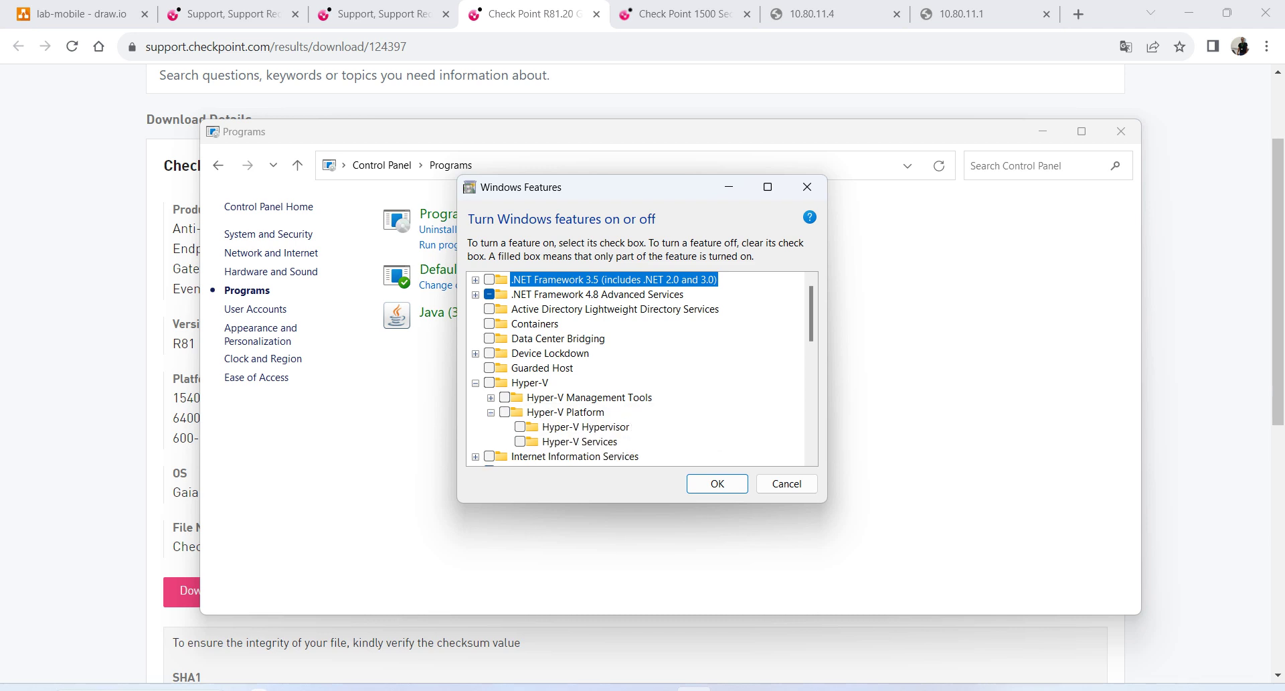
{"action": "left_click", "coordinate": [490, 397]}
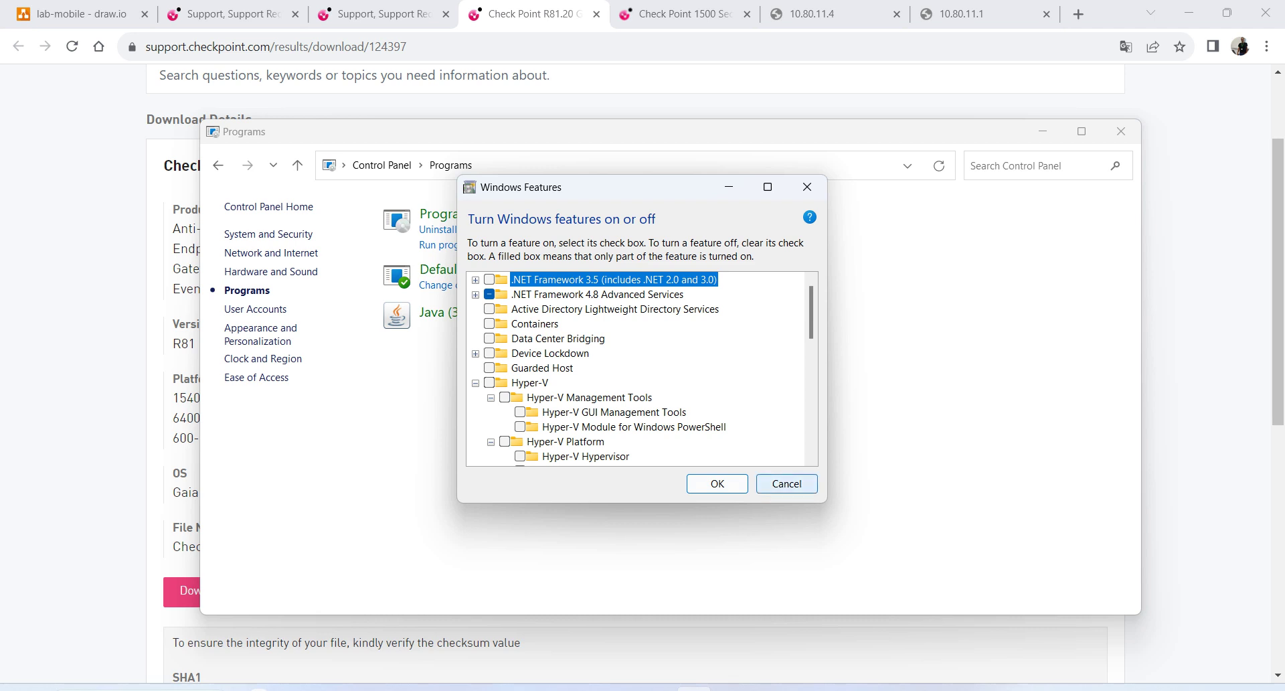
{"action": "left_click", "coordinate": [786, 483]}
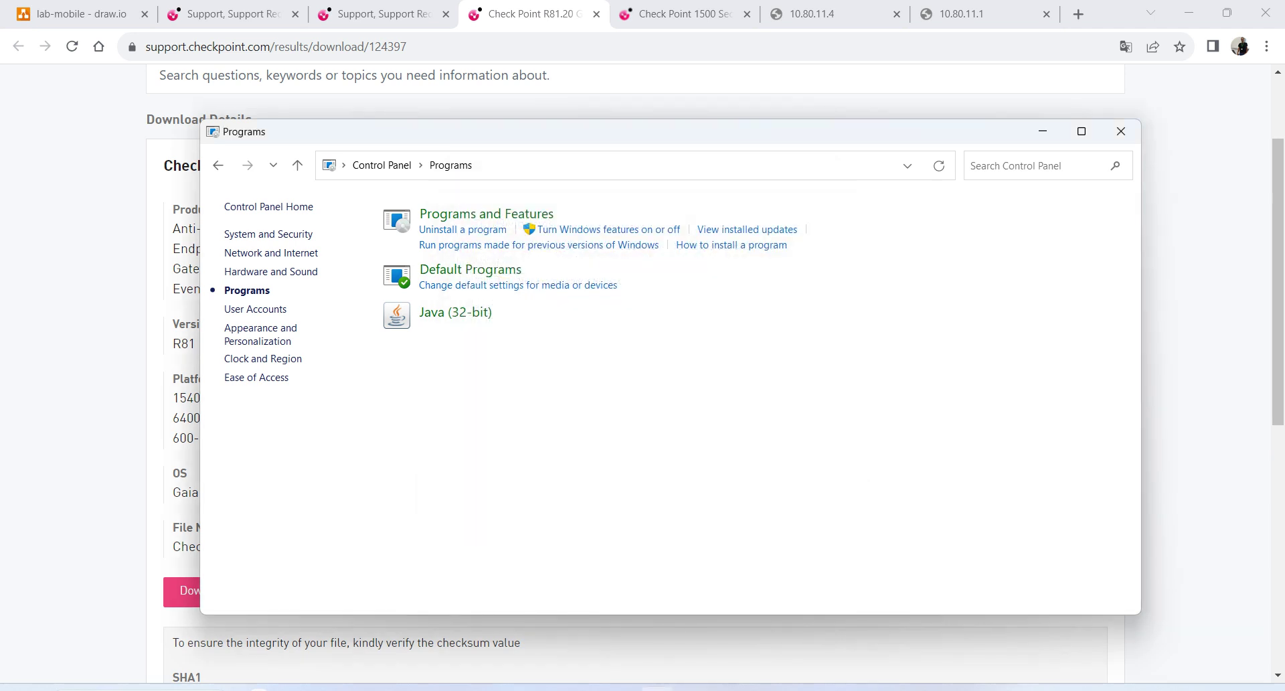
- Close the Programs window and switch to the lab-mobile draw.io diagram tab
{"action": "left_click", "coordinate": [1121, 131]}
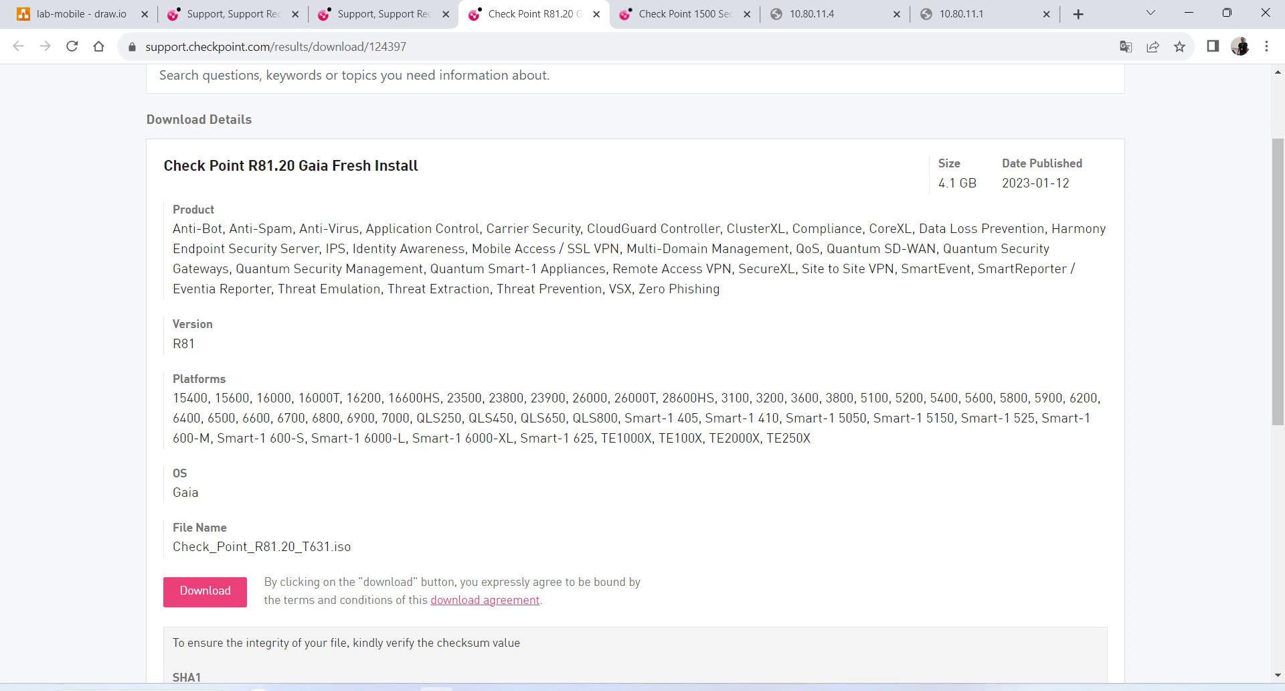
{"action": "key", "text": "ctrl+1"}
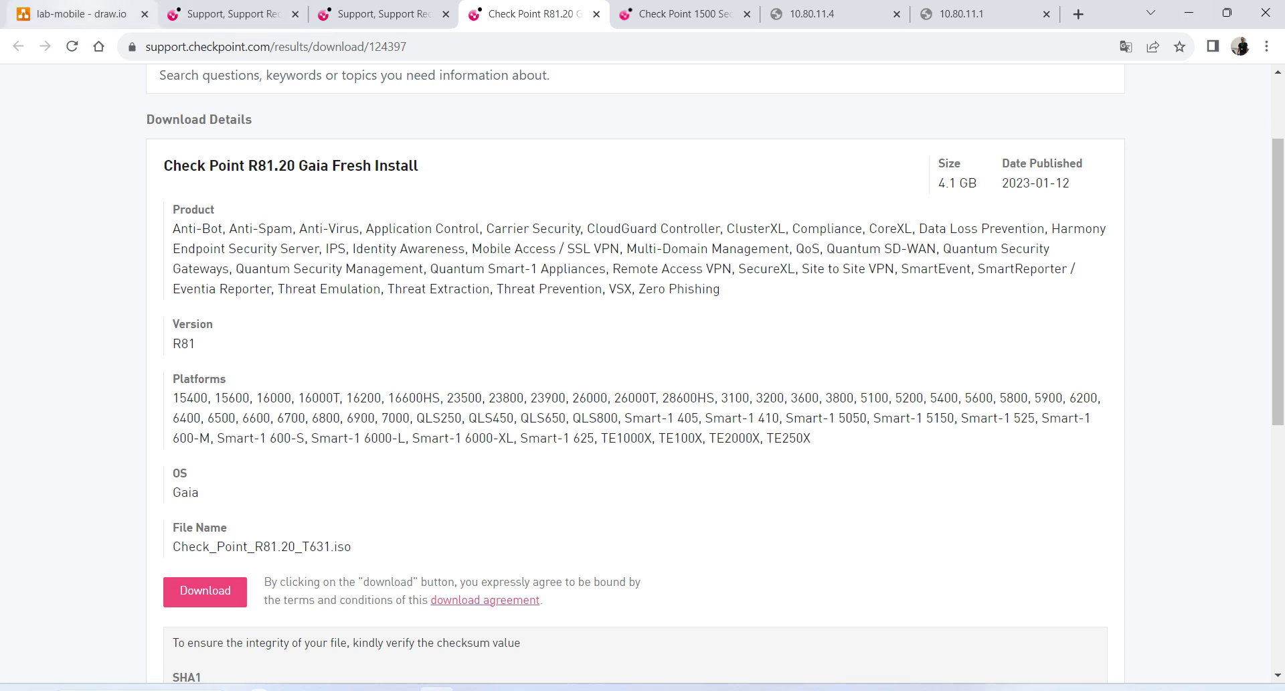
{"action": "key", "text": "Escape"}
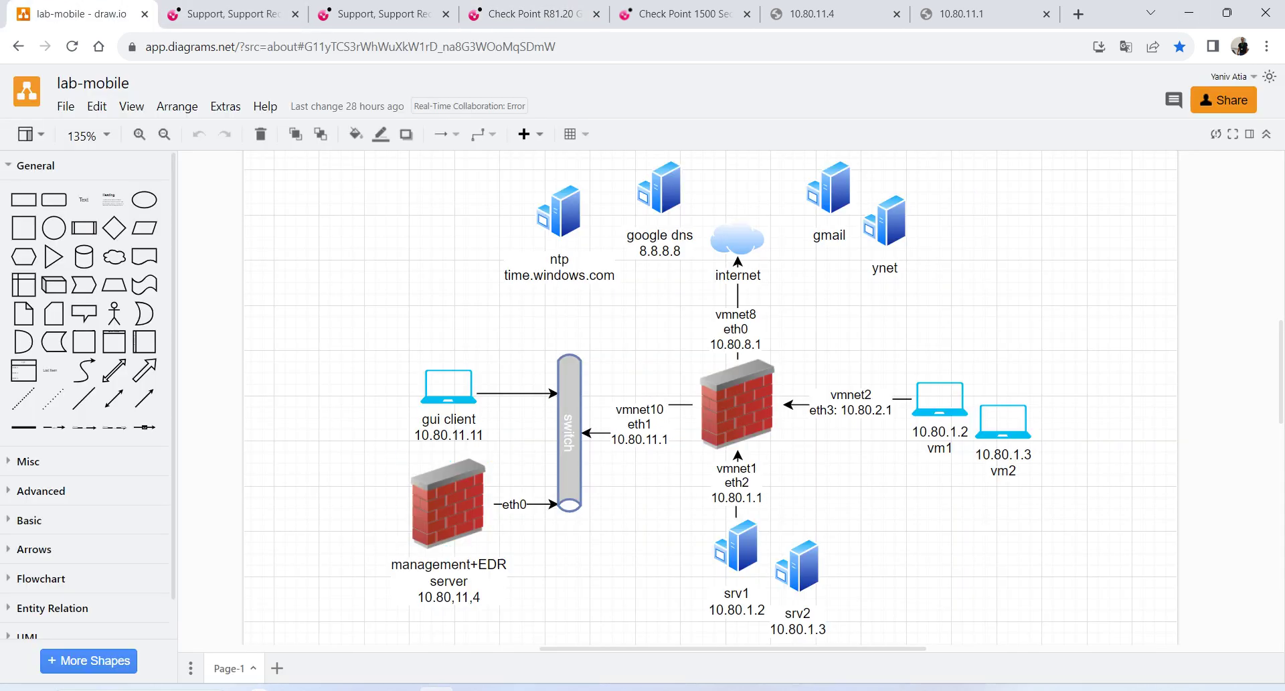
- Check the vmnet2 eth3 10.80.2.1 and vmnet1 eth2 10.80.1.1 labels, then minimize the browser
{"action": "left_click", "coordinate": [850, 402]}
{"action": "left_click", "coordinate": [735, 482]}
{"action": "left_click", "coordinate": [1188, 12]}
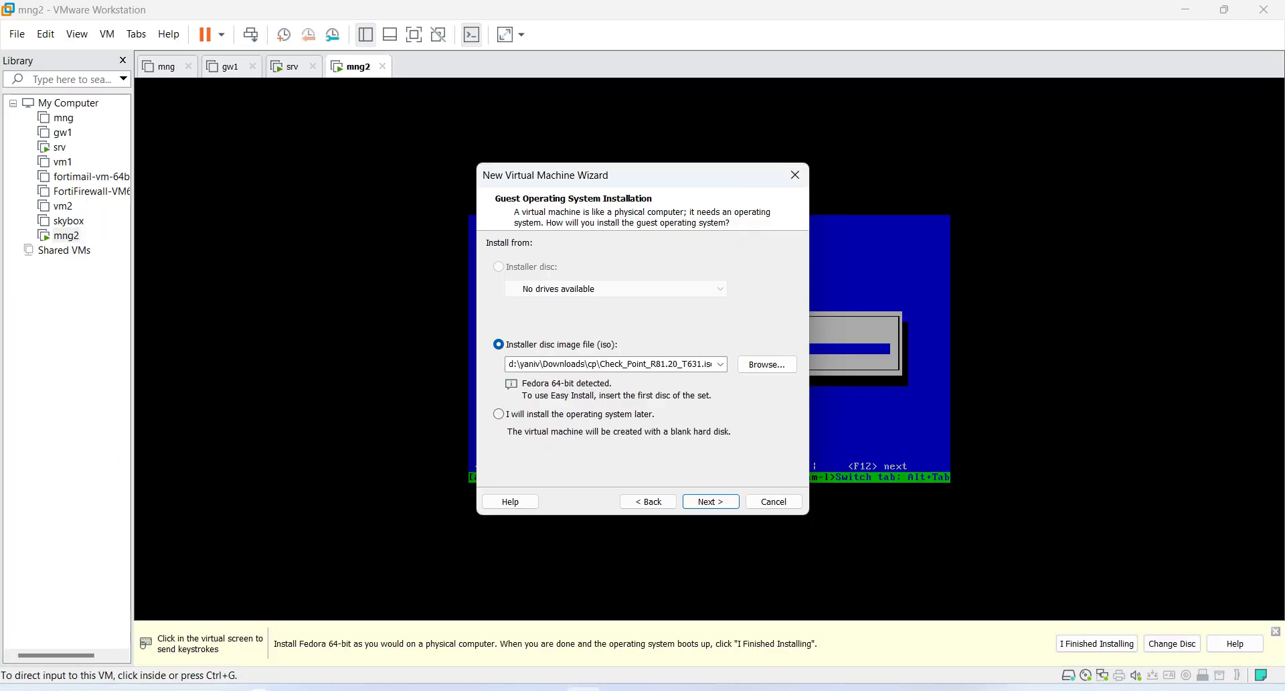
- Open Control Panel's Network Connections list via the Run prompt 'control' command
{"action": "key", "text": "super+r"}
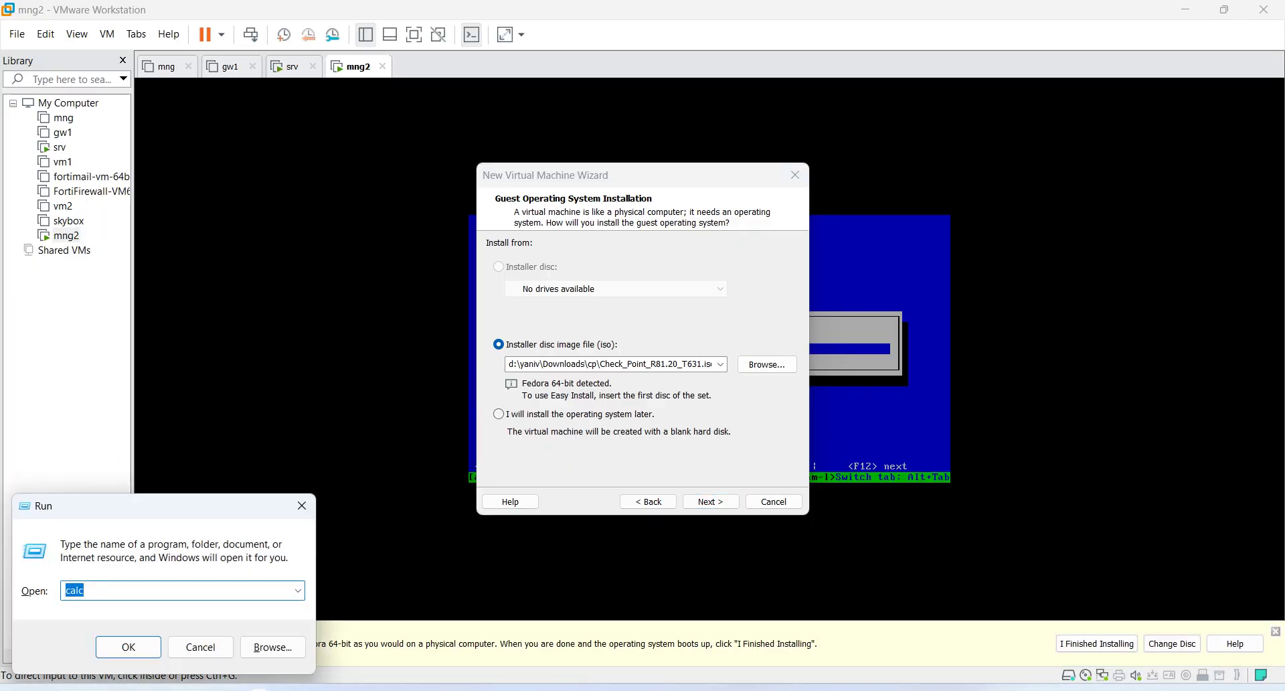
{"action": "type", "text": "con"}
{"action": "key", "text": "Down"}
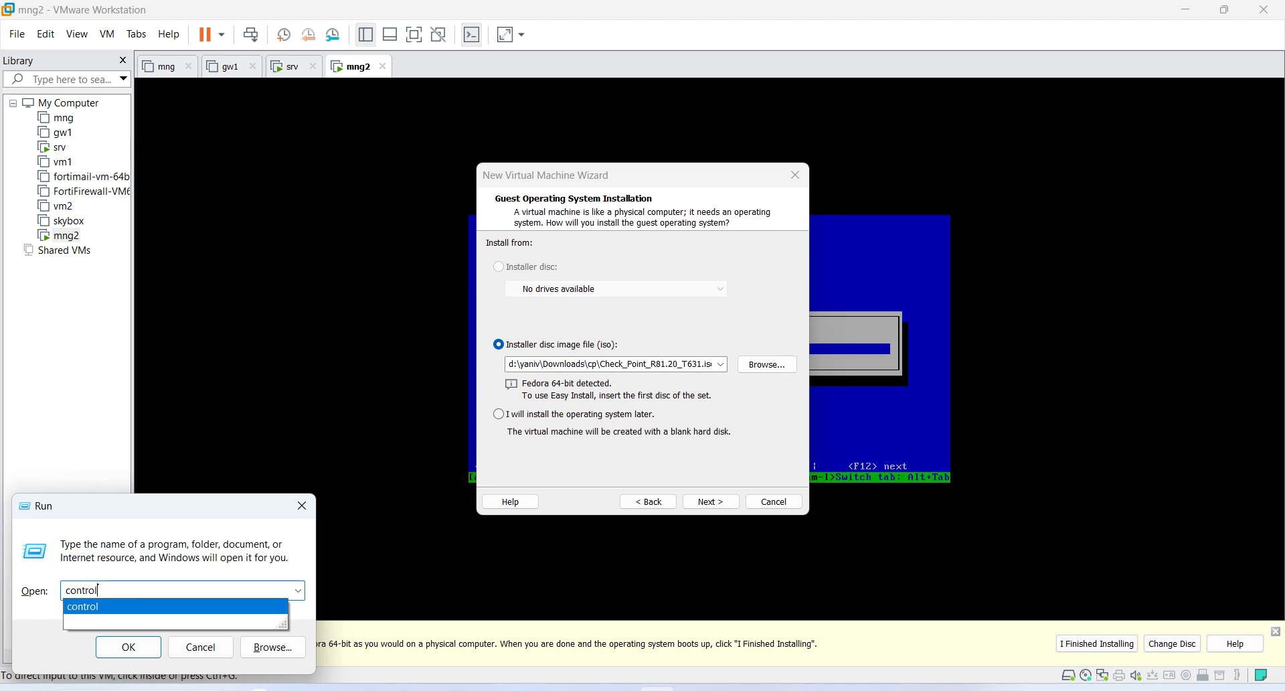
{"action": "key", "text": "Return"}
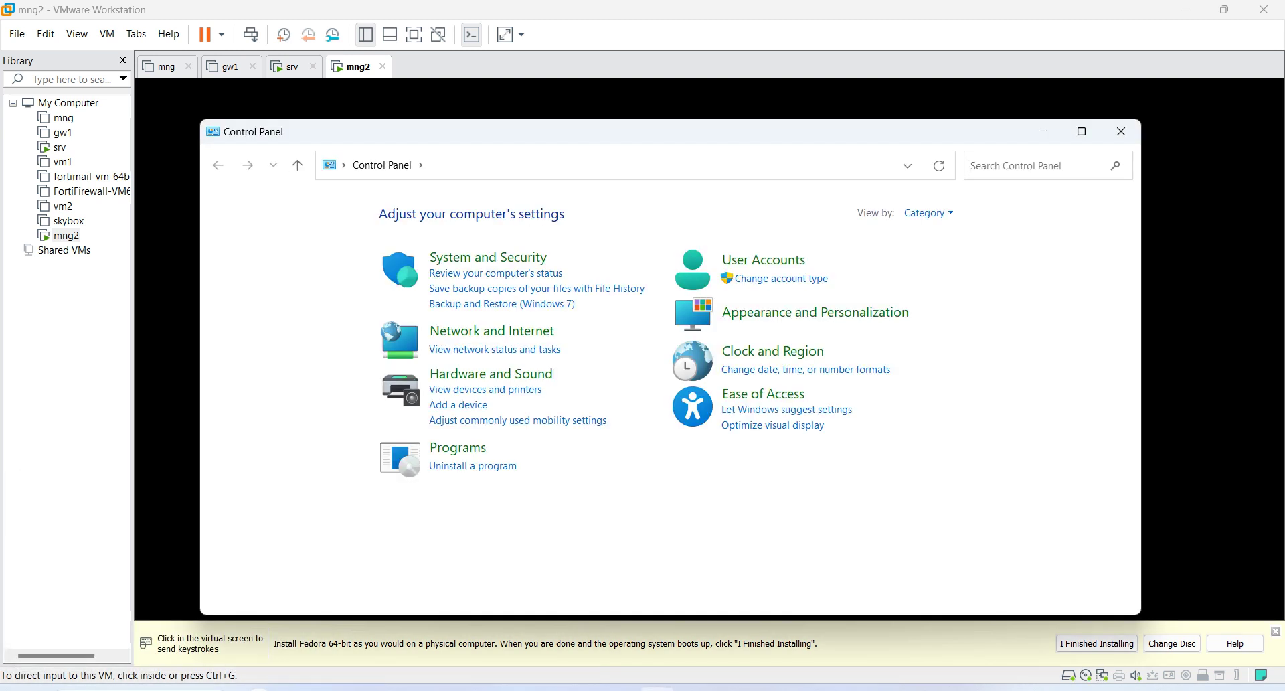
{"action": "left_click", "coordinate": [494, 348]}
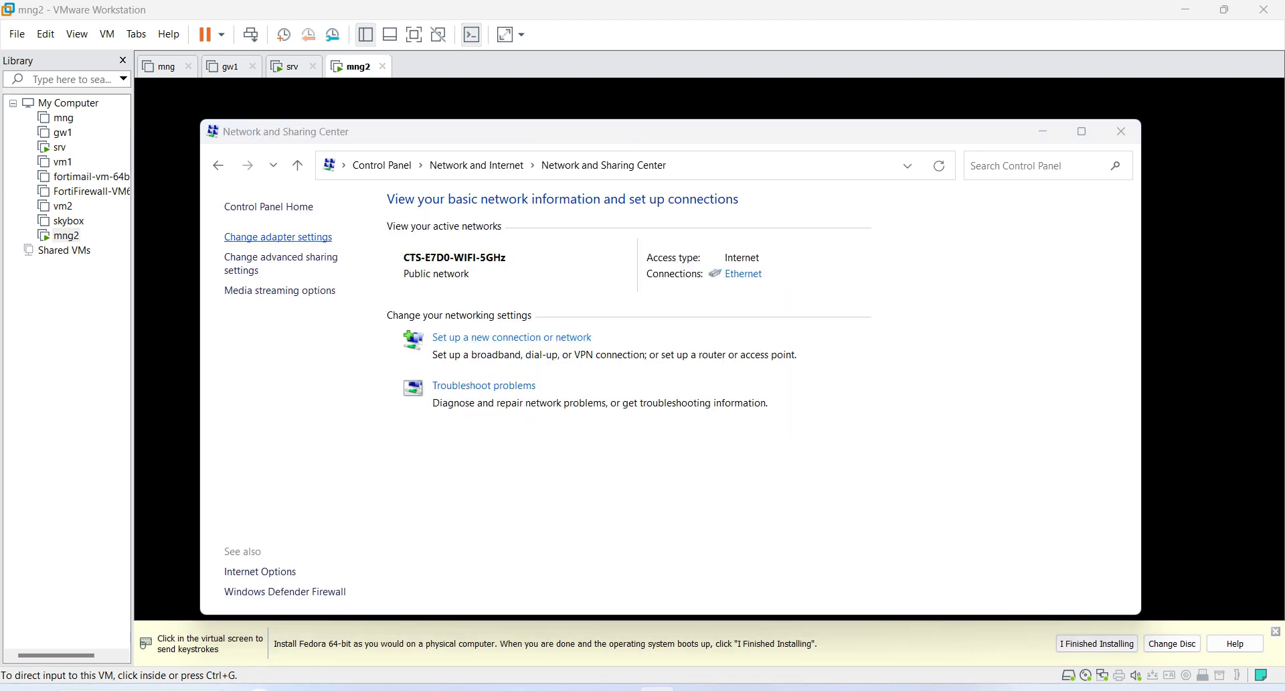
{"action": "left_click", "coordinate": [278, 236]}
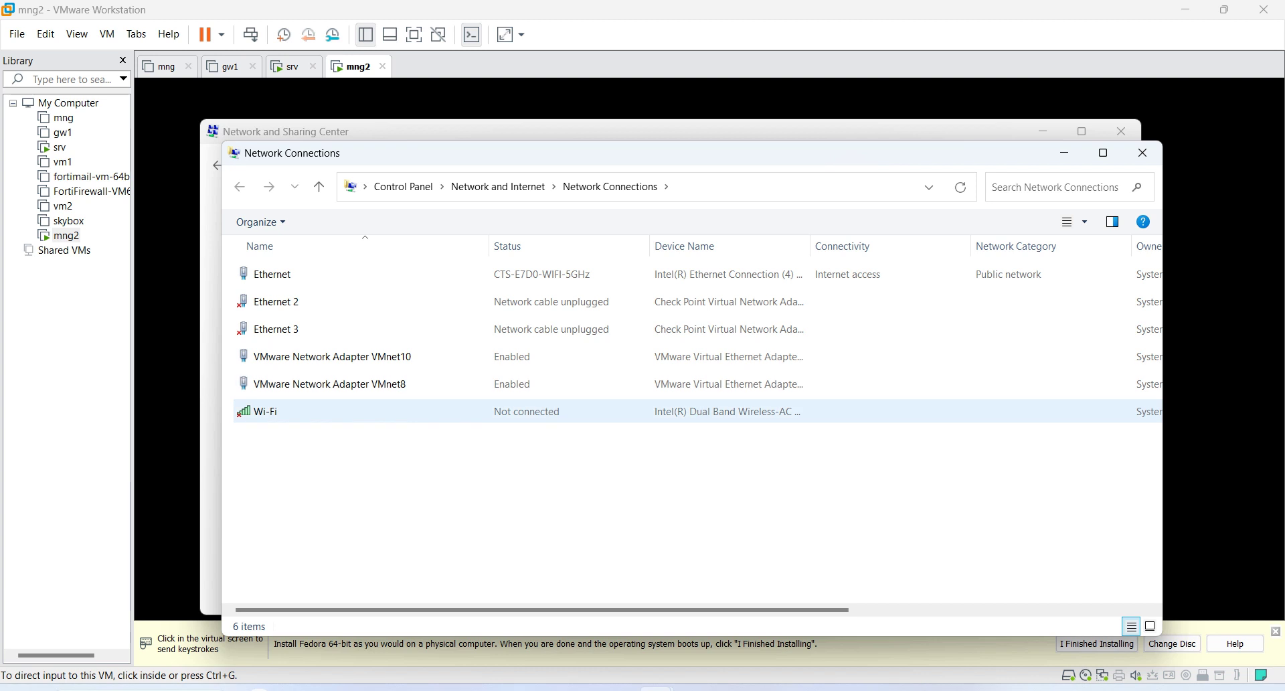
- Review the VMnet10 and VMnet8 adapters, then close the network windows
{"action": "left_click", "coordinate": [332, 356]}
{"action": "left_click", "coordinate": [329, 383]}
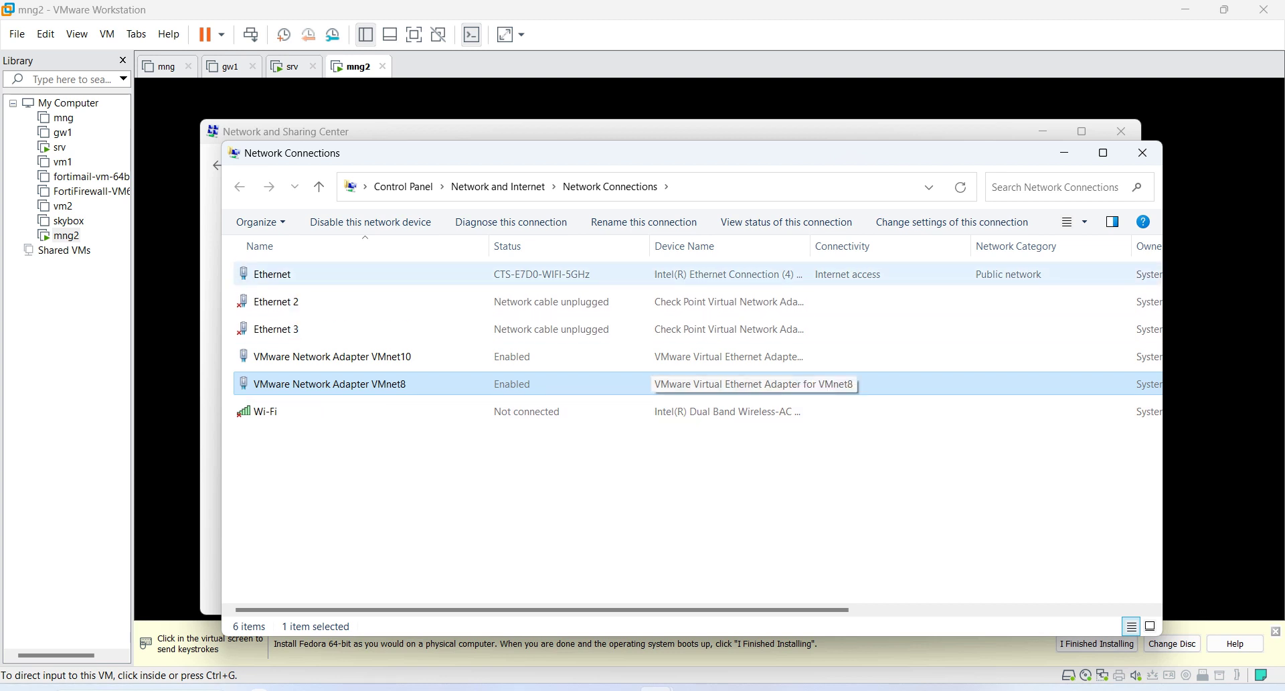
{"action": "left_click", "coordinate": [1064, 153]}
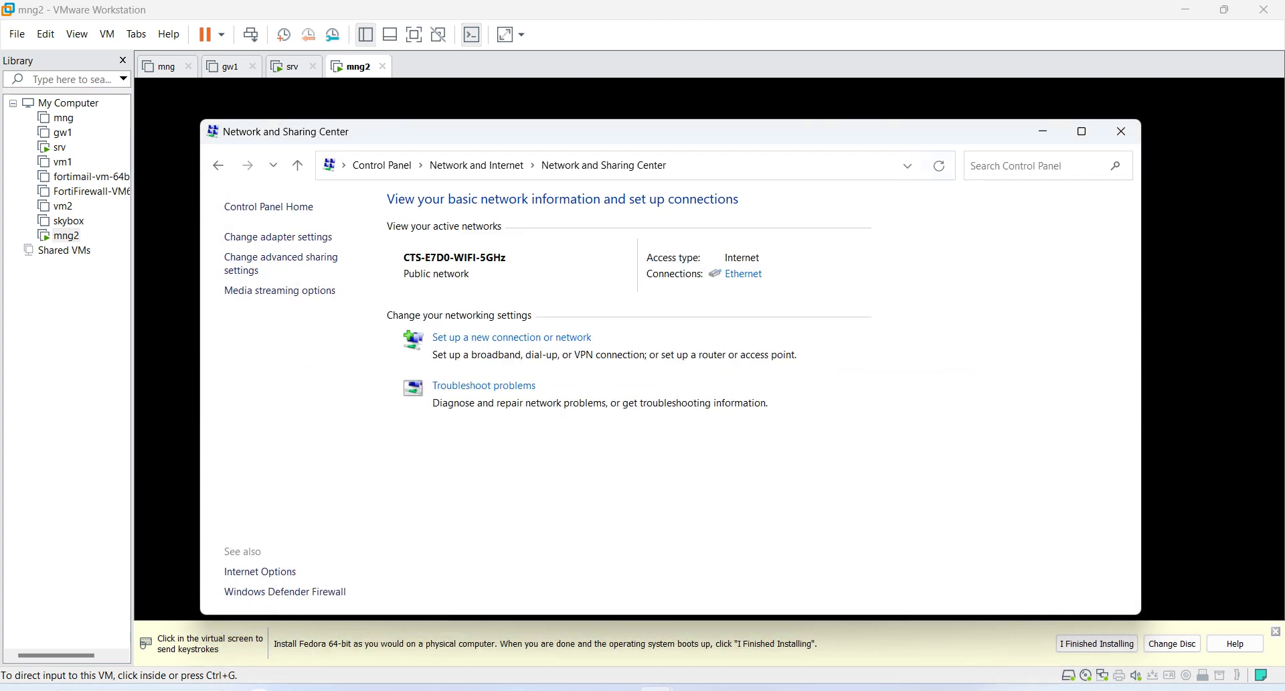
{"action": "left_click", "coordinate": [1121, 131]}
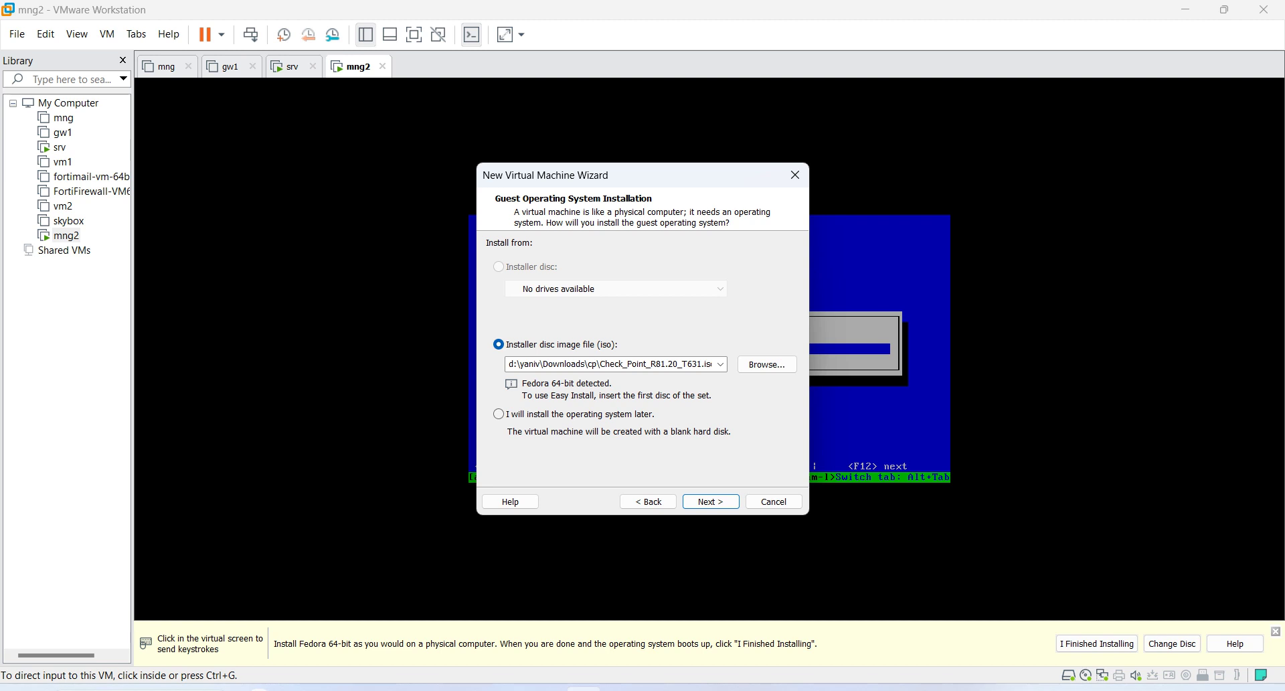
- Advance the wizard to the naming page and name the virtual machine gw2
{"action": "key", "text": "Return"}
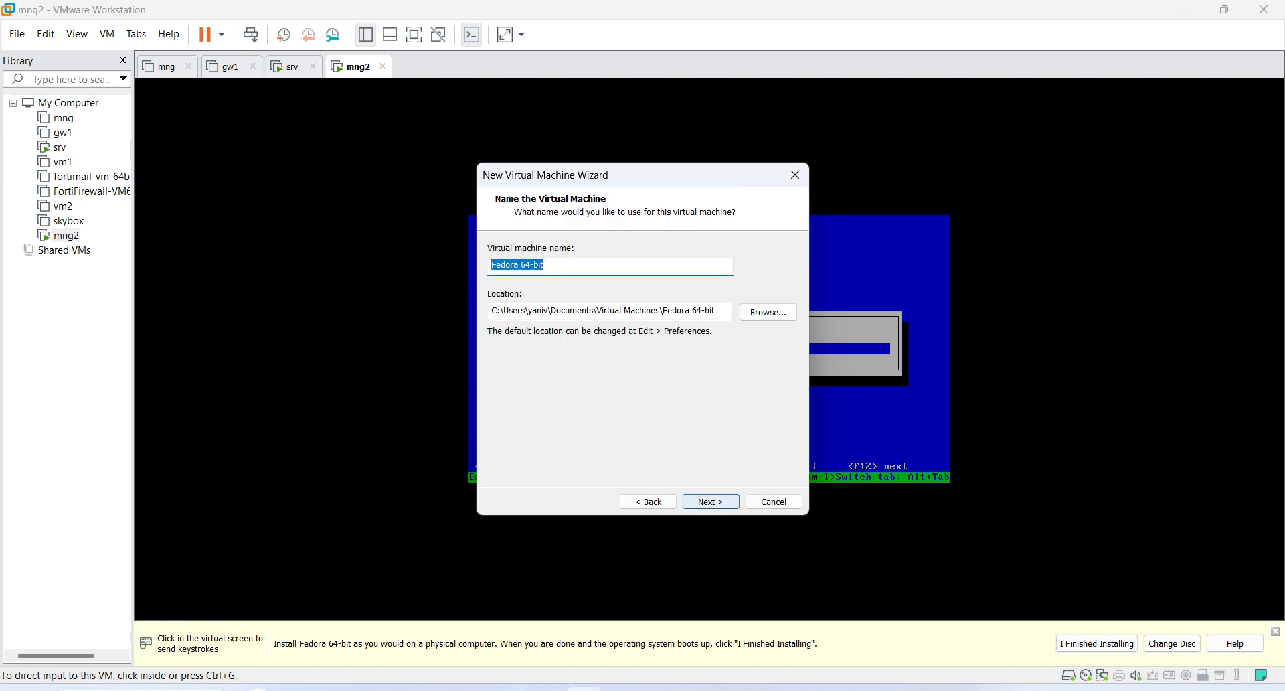
{"action": "type", "text": "gw2"}
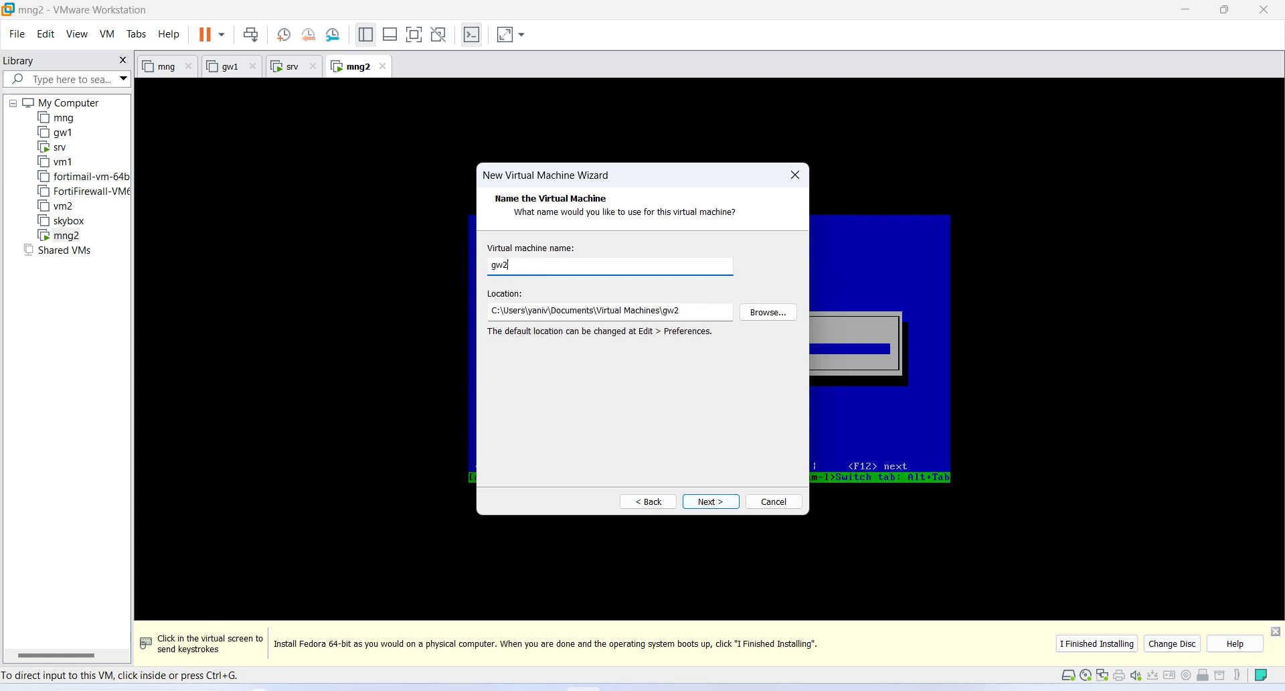
{"action": "left_click", "coordinate": [326, 689]}
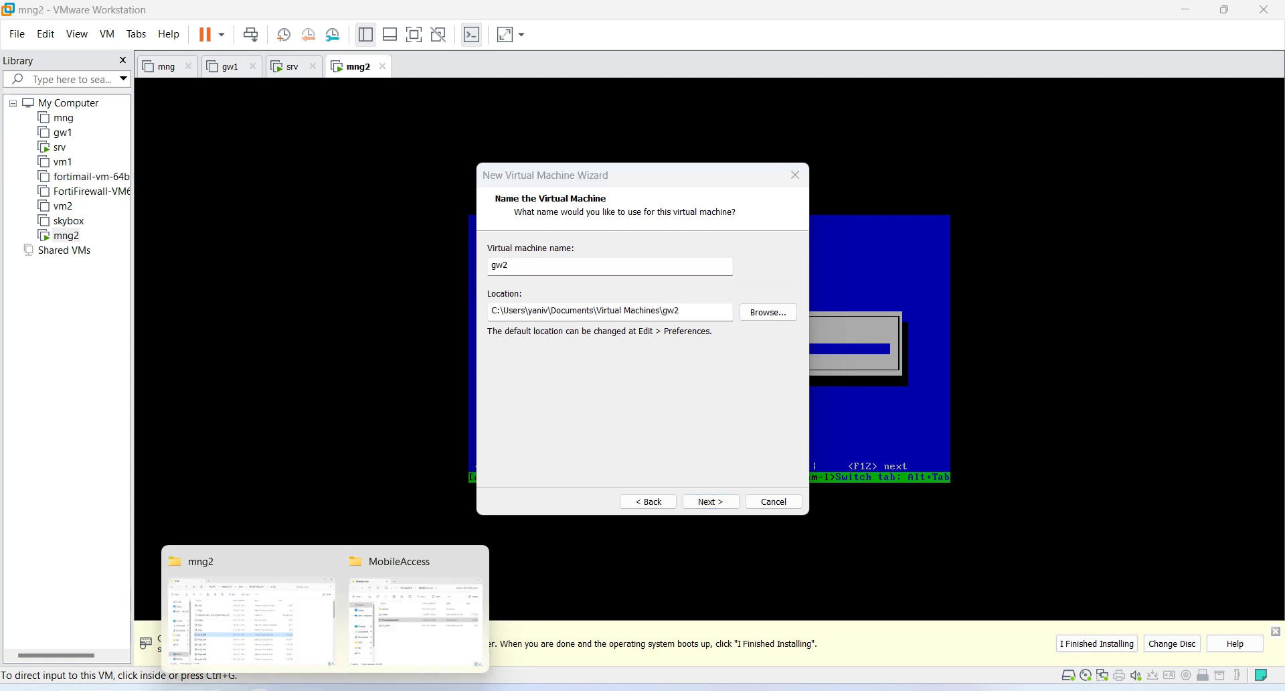
- Close the MobileAccess window and create a new folder in D:\yaniv\Virtual Machines
{"action": "left_click", "coordinate": [468, 561]}
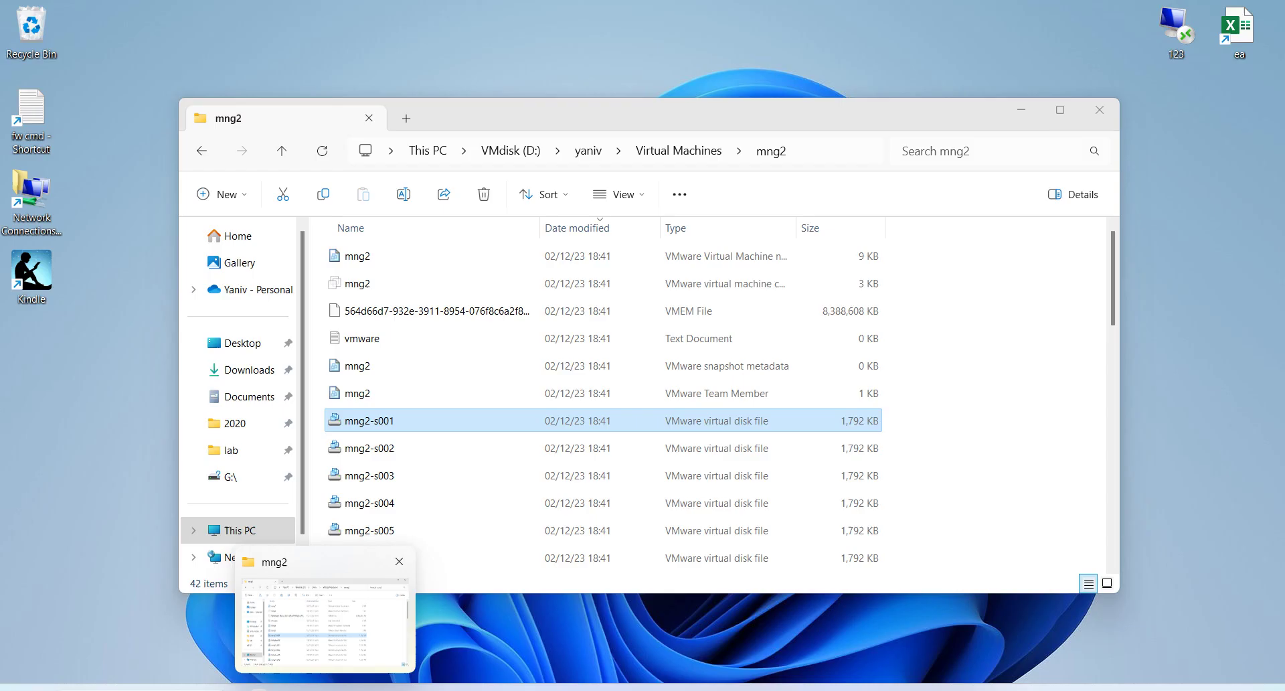
{"action": "left_click", "coordinate": [326, 623]}
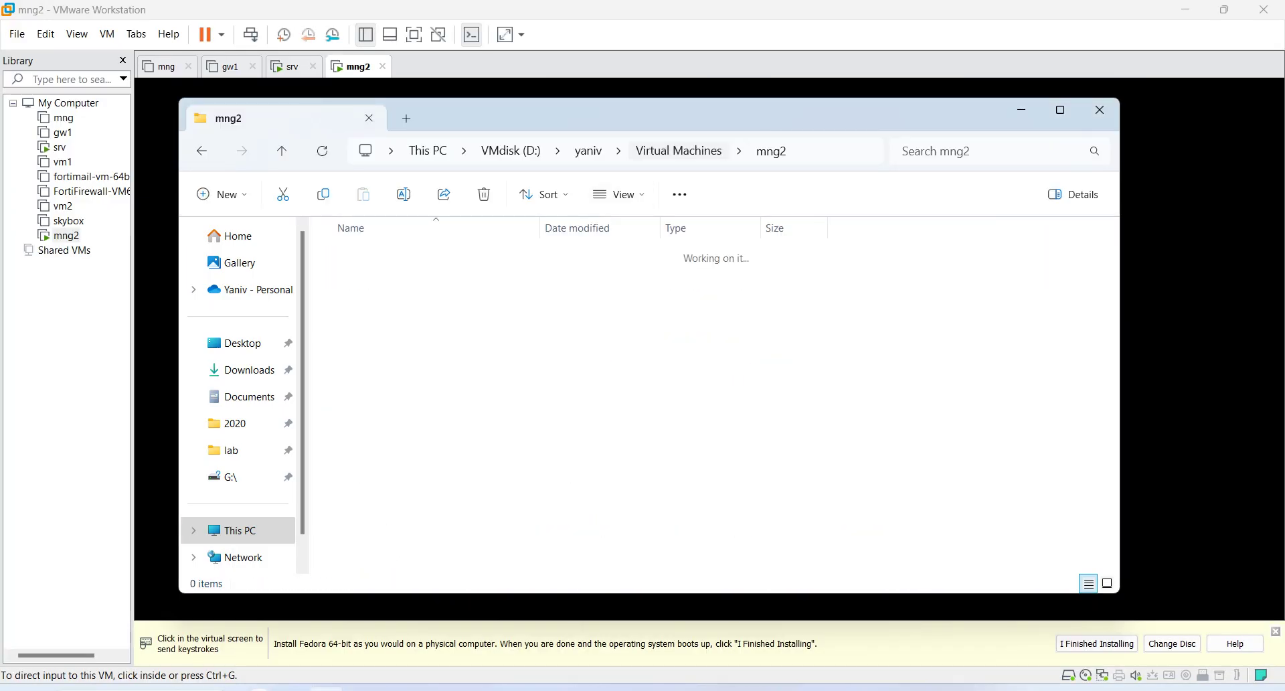
{"action": "left_click", "coordinate": [678, 151]}
{"action": "left_click", "coordinate": [221, 194]}
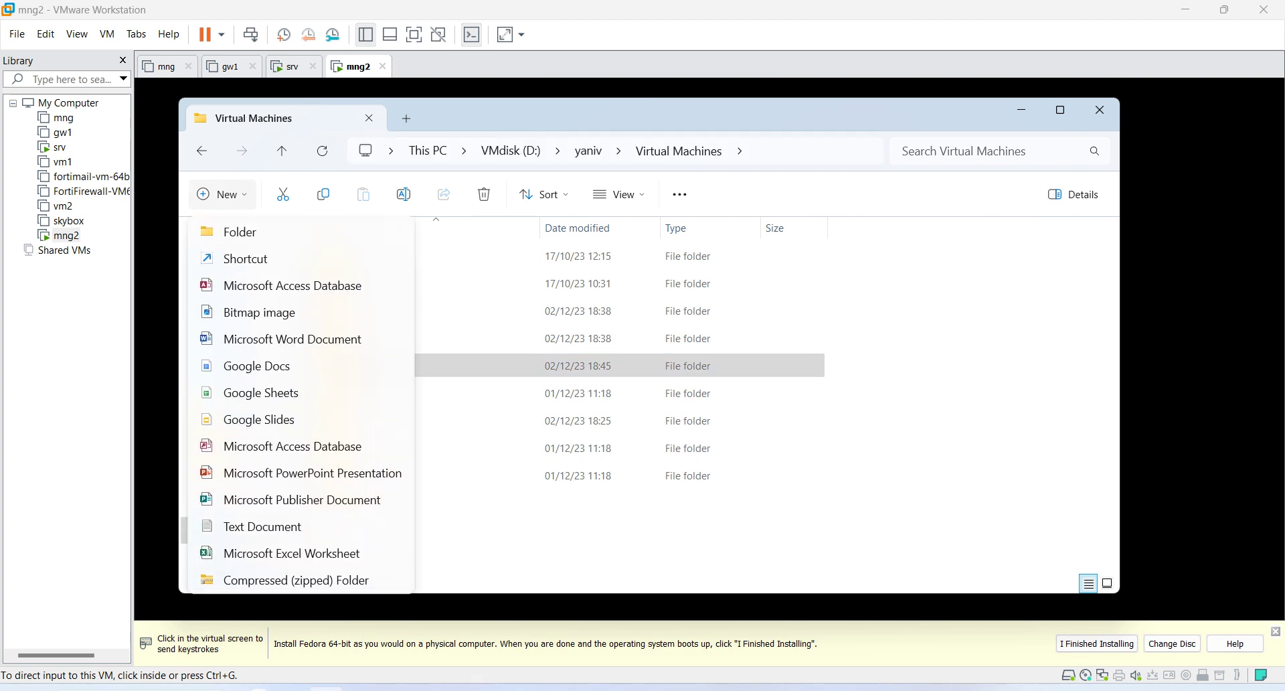
{"action": "left_click", "coordinate": [227, 232]}
{"action": "left_click", "coordinate": [669, 151]}
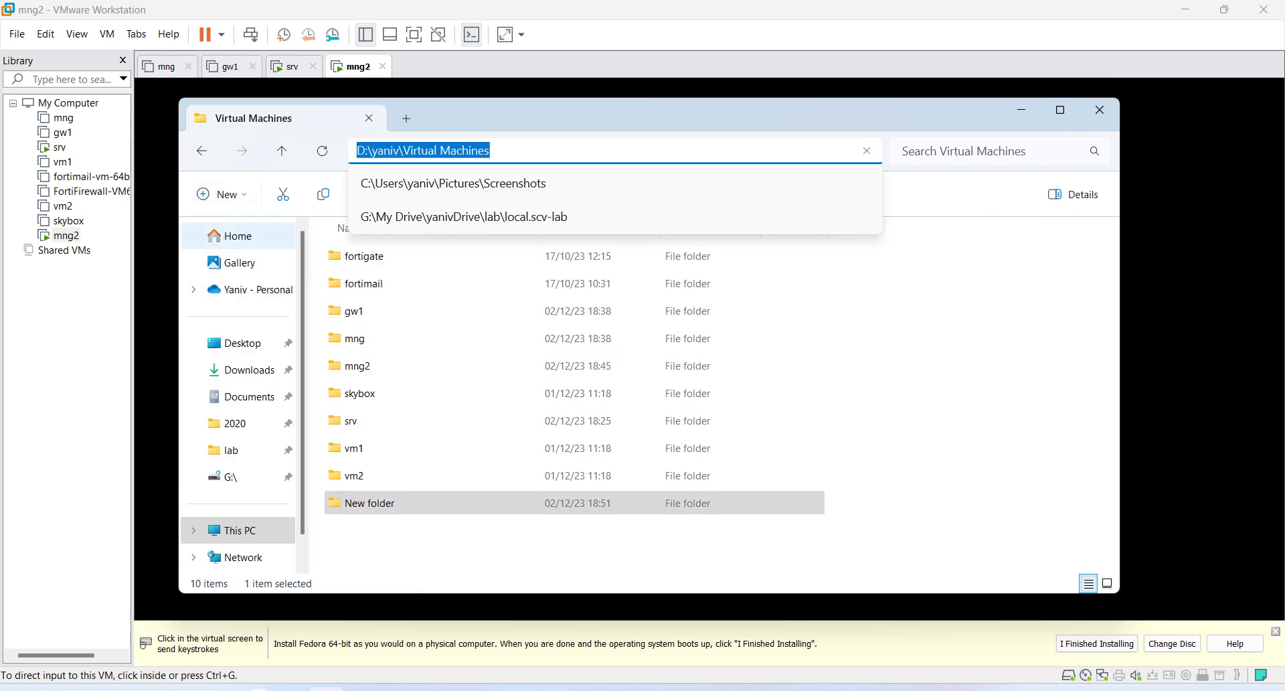
{"action": "type", "text": "gw"}
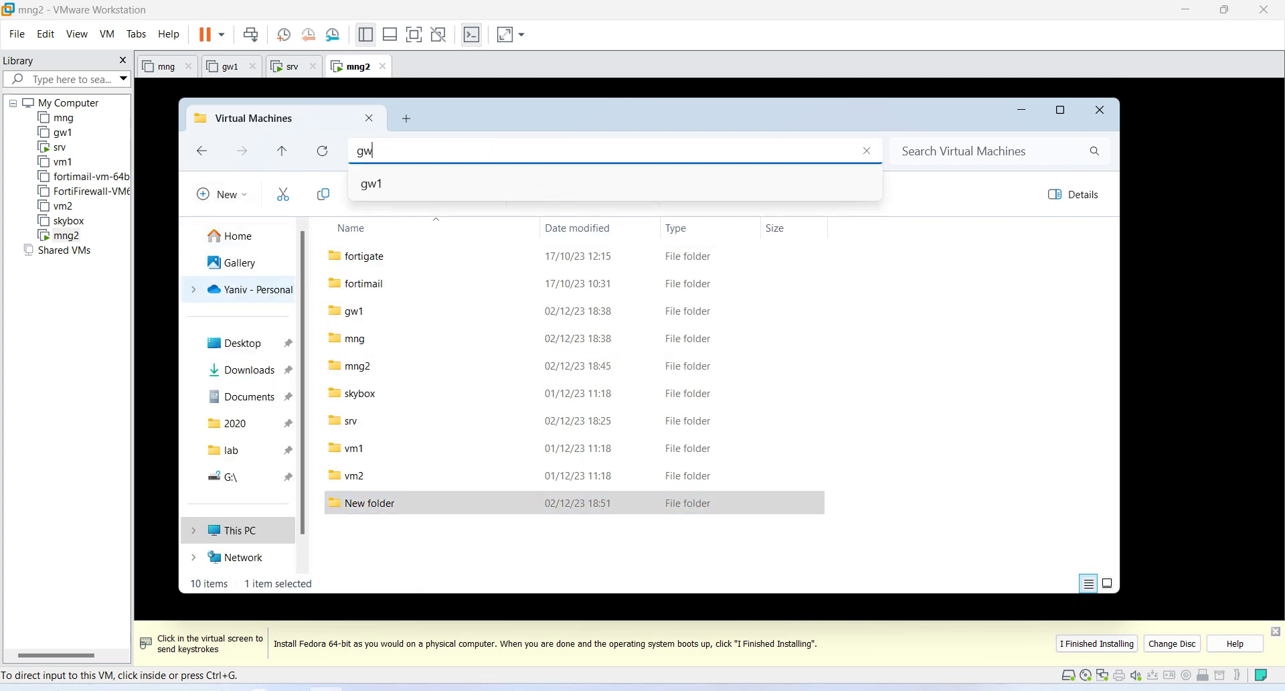
{"action": "key", "text": "Escape"}
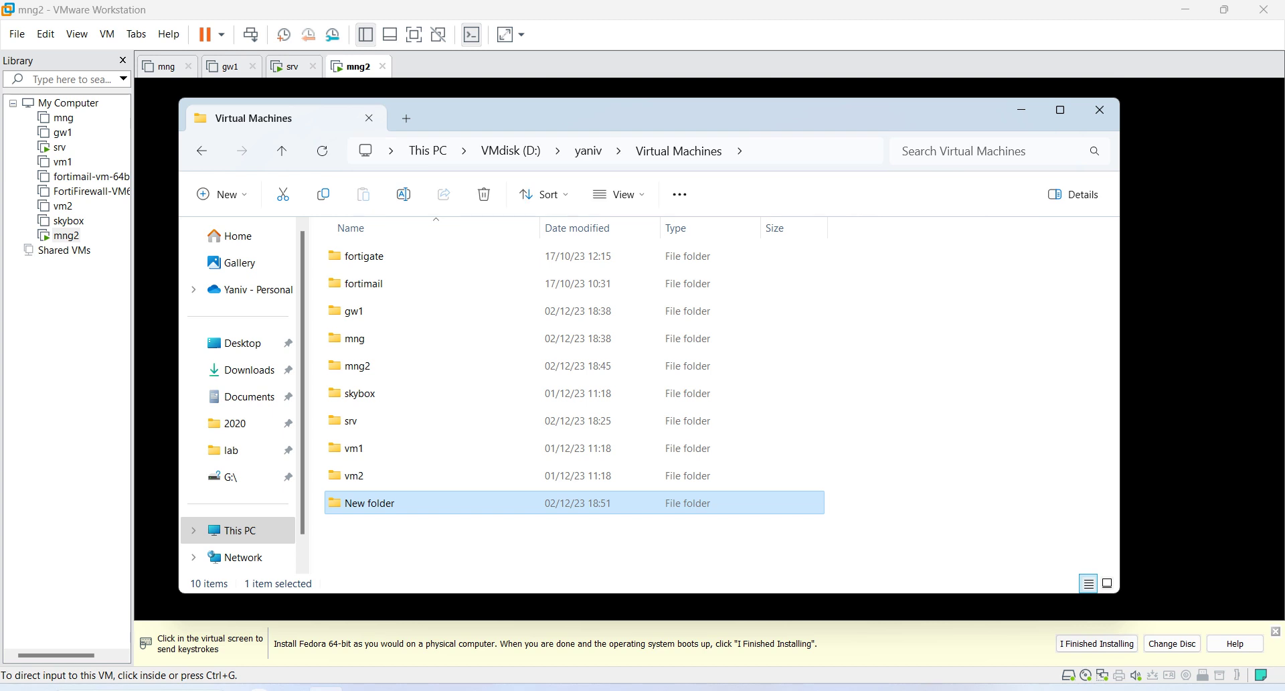
- Rename the new folder gw2 and copy its full path
{"action": "left_click", "coordinate": [395, 502]}
{"action": "type", "text": "gw1"}
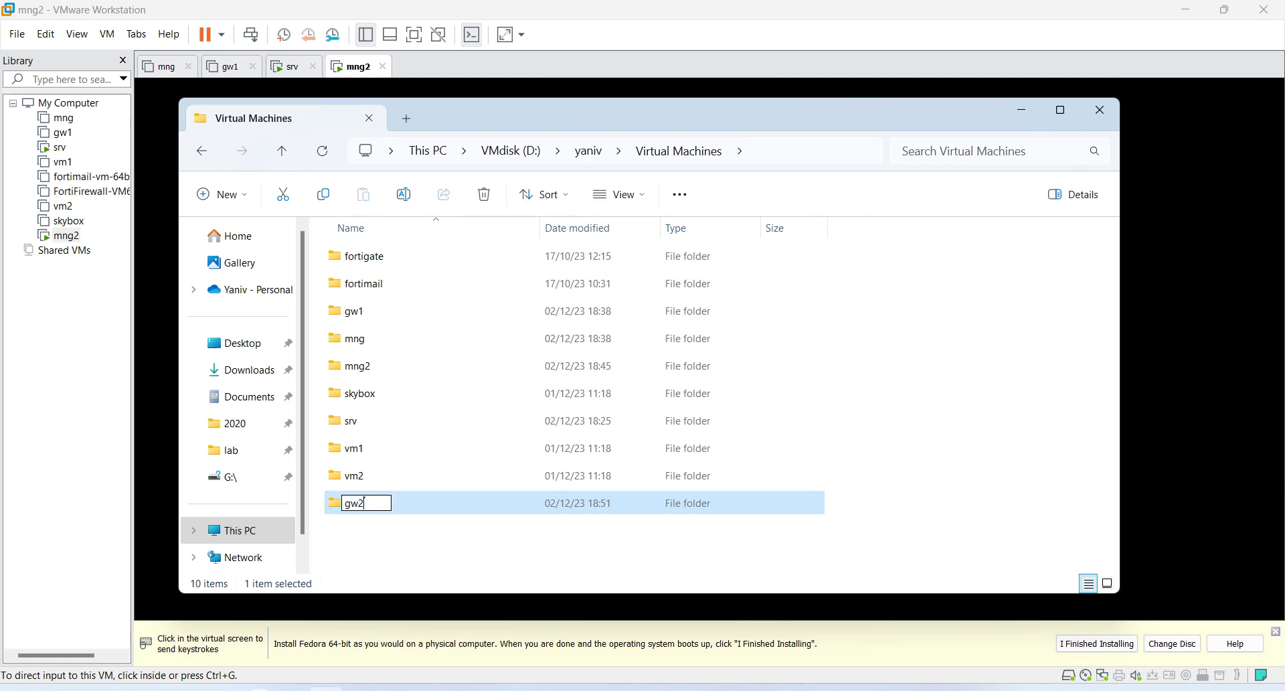
{"action": "key", "text": "Return"}
{"action": "key", "text": "Return"}
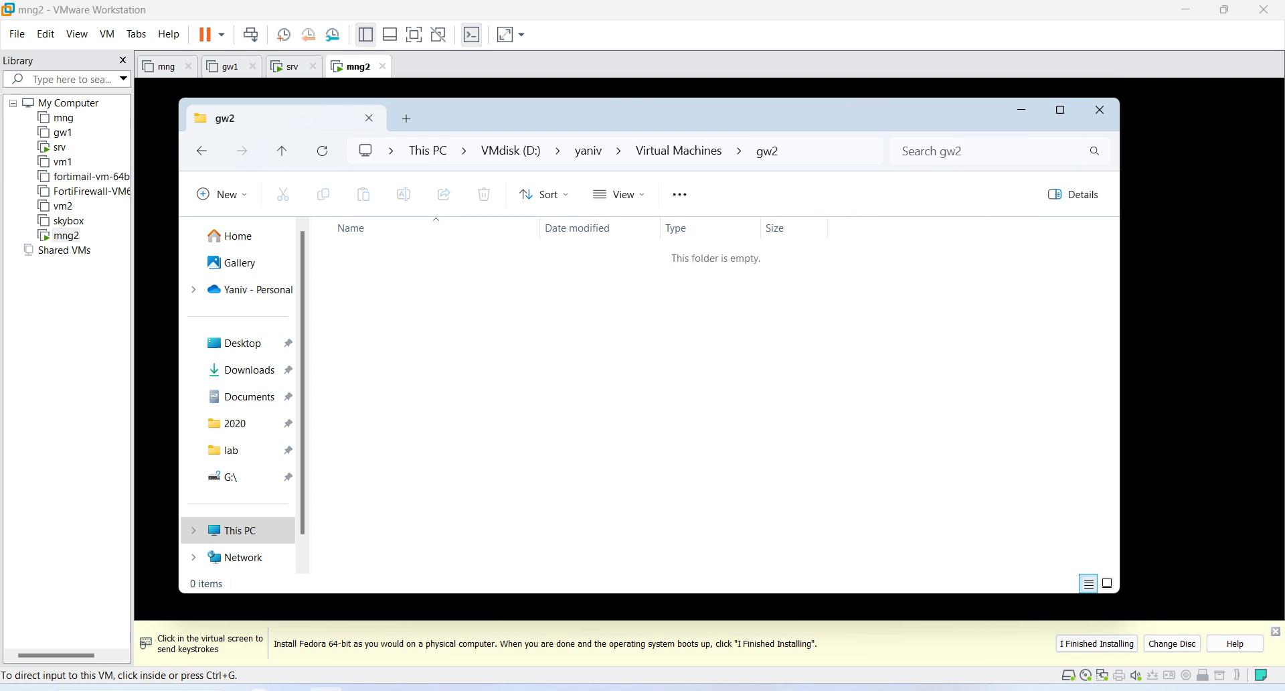
{"action": "key", "text": "alt+d"}
{"action": "key", "text": "ctrl+c"}
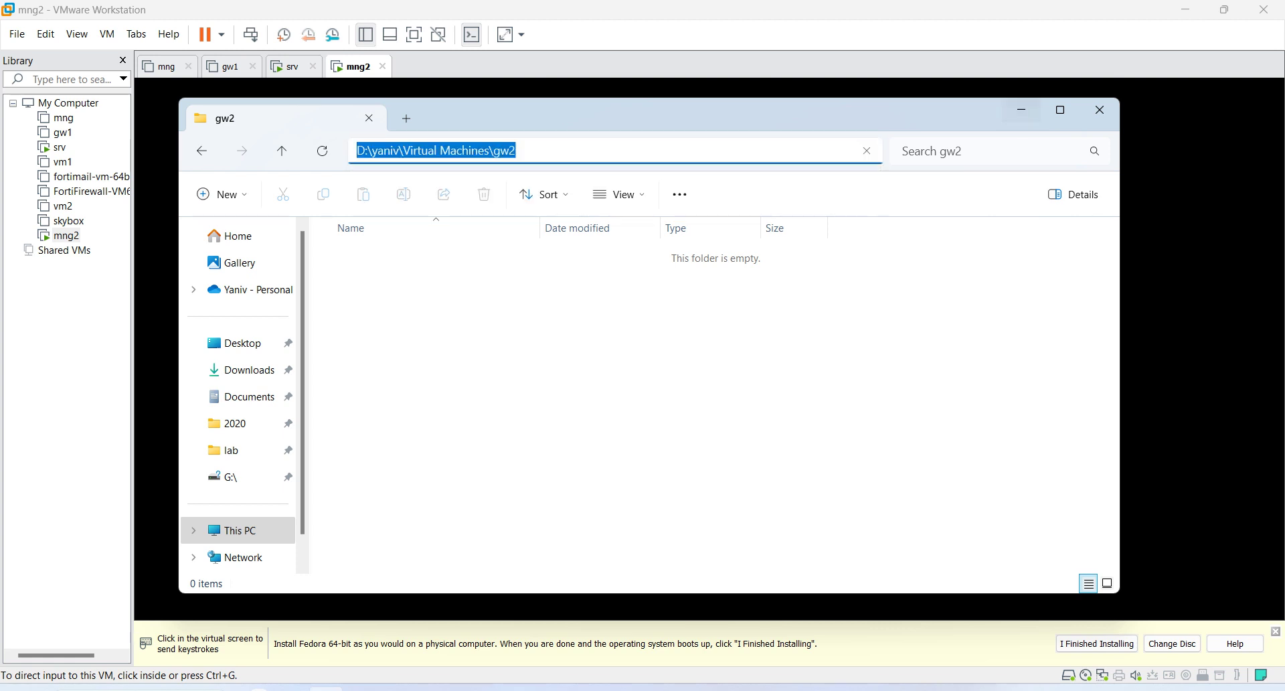
{"action": "key", "text": "alt+Tab"}
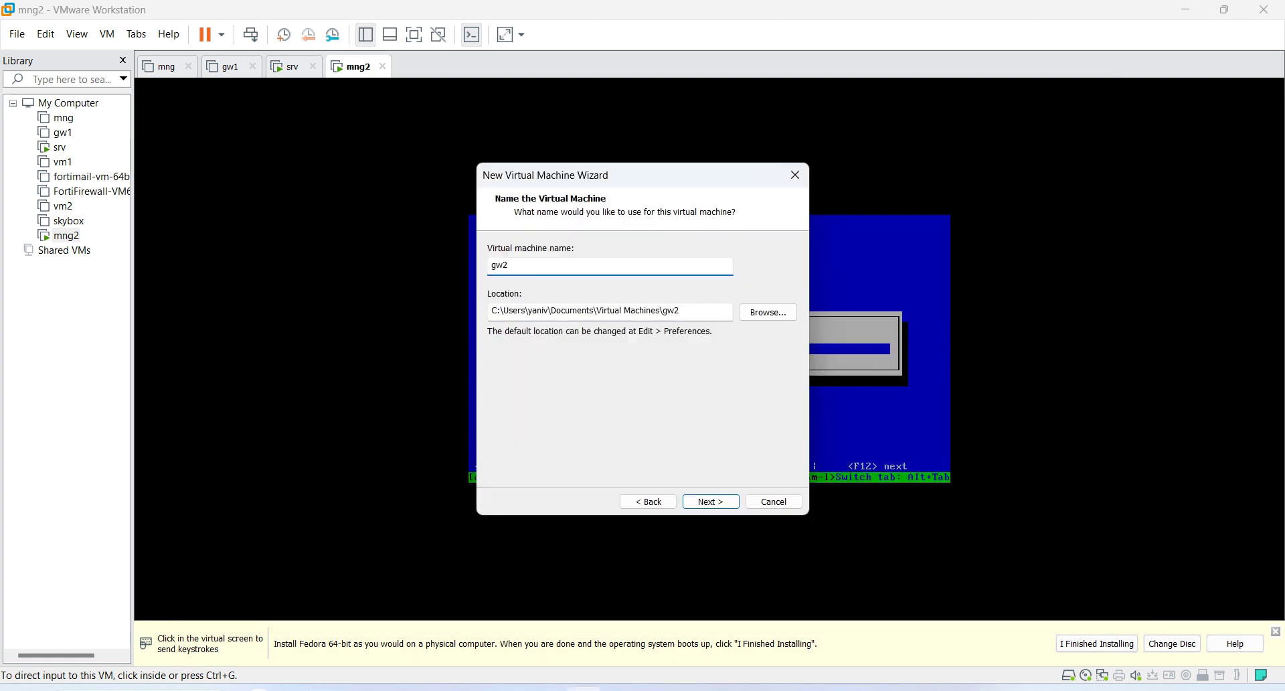
- Store gw2 in D:\yaniv\Virtual Machines\gw2 with a 400 GB disk, then open Customize Hardware
{"action": "key", "text": "Tab"}
{"action": "key", "text": "ctrl+v"}
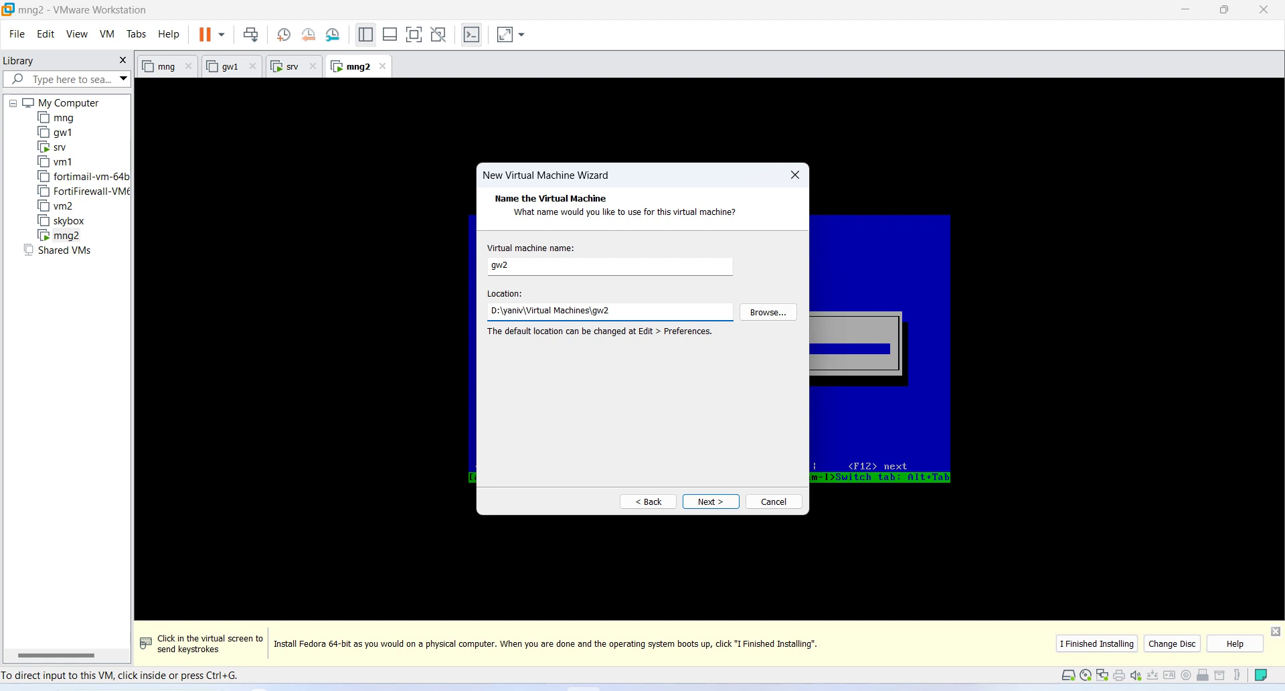
{"action": "key", "text": "Return"}
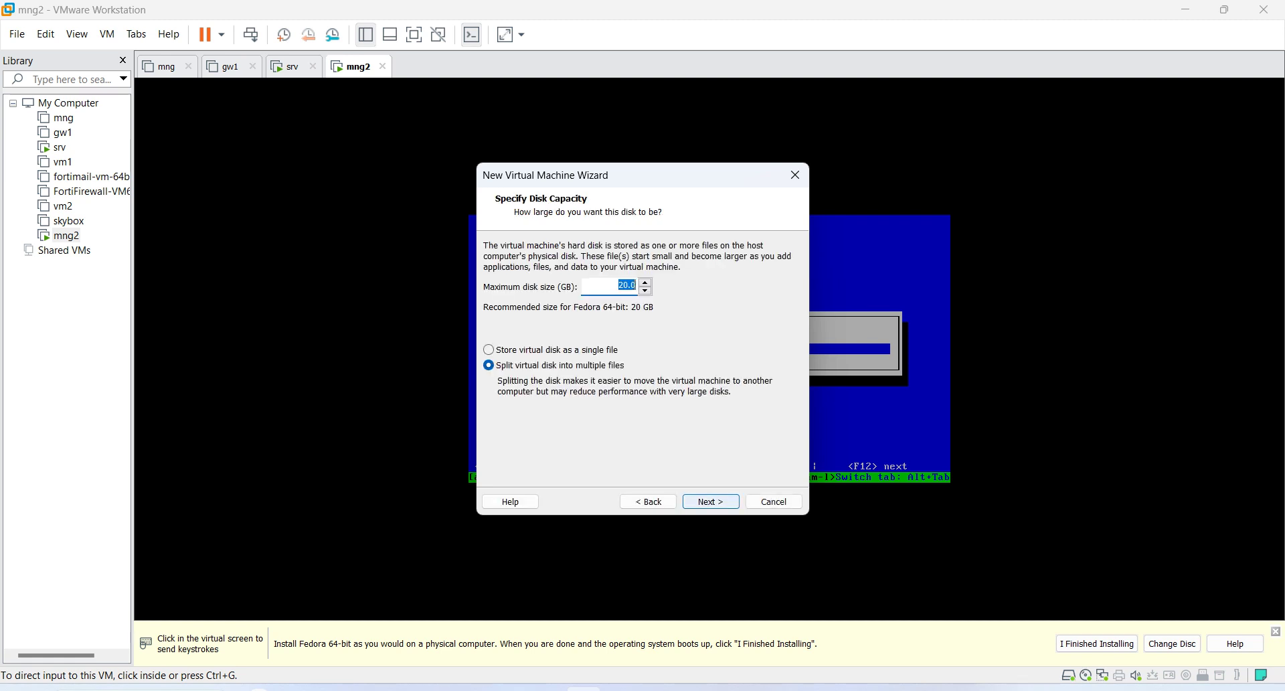
{"action": "type", "text": "400"}
{"action": "key", "text": "Return"}
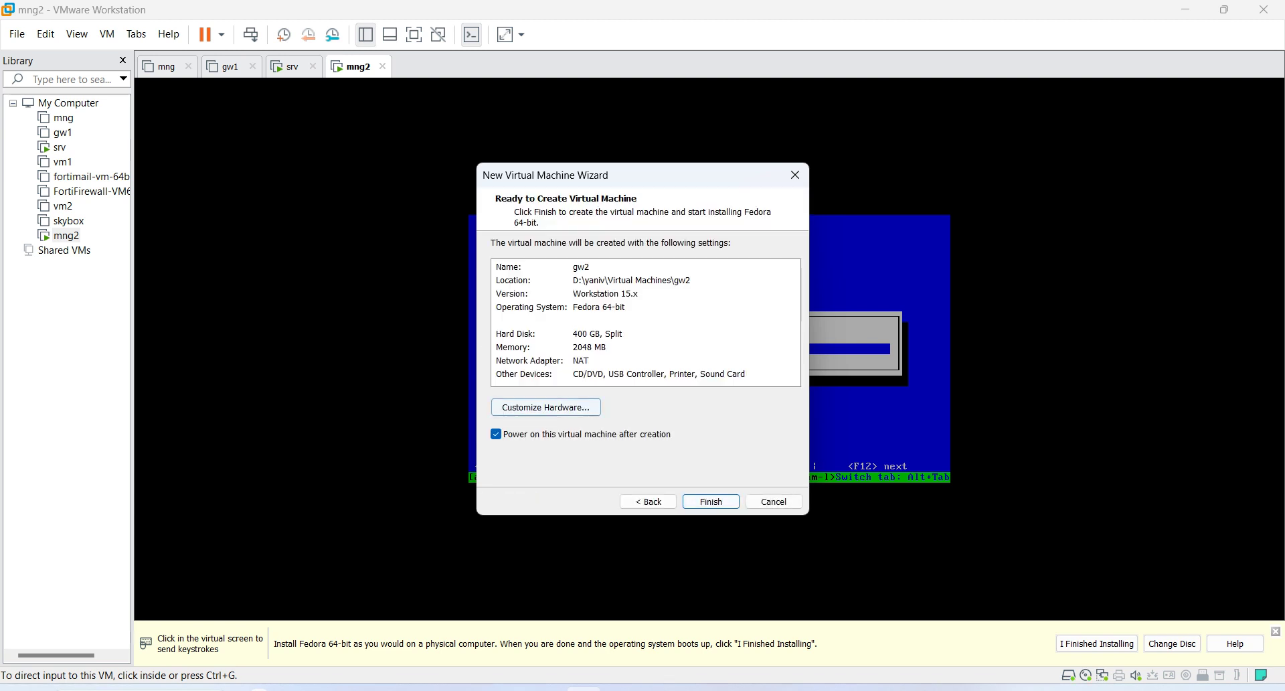
{"action": "left_click", "coordinate": [545, 407]}
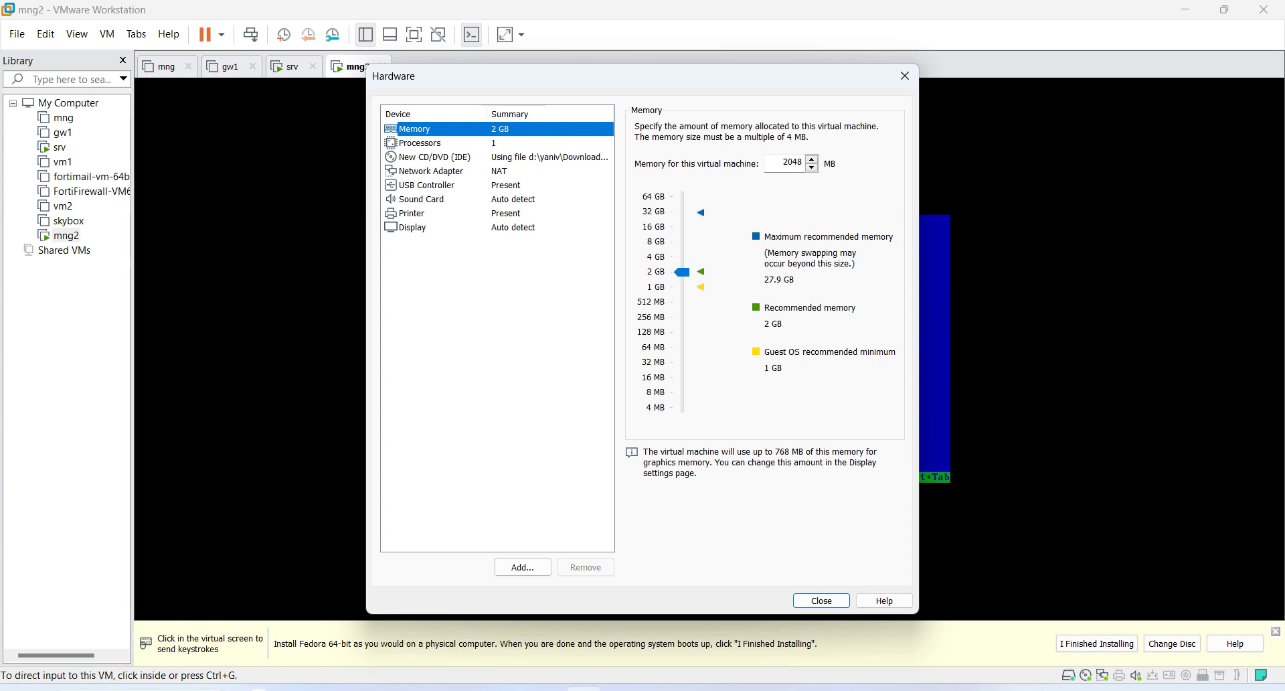
- Give gw2 8192 MB memory and 2 cores, check the NAT network adapter, then switch to the lab diagram
{"action": "left_click_drag", "start_coordinate": [682, 271], "coordinate": [682, 242]}
{"action": "left_click", "coordinate": [419, 142]}
{"action": "left_click", "coordinate": [797, 150]}
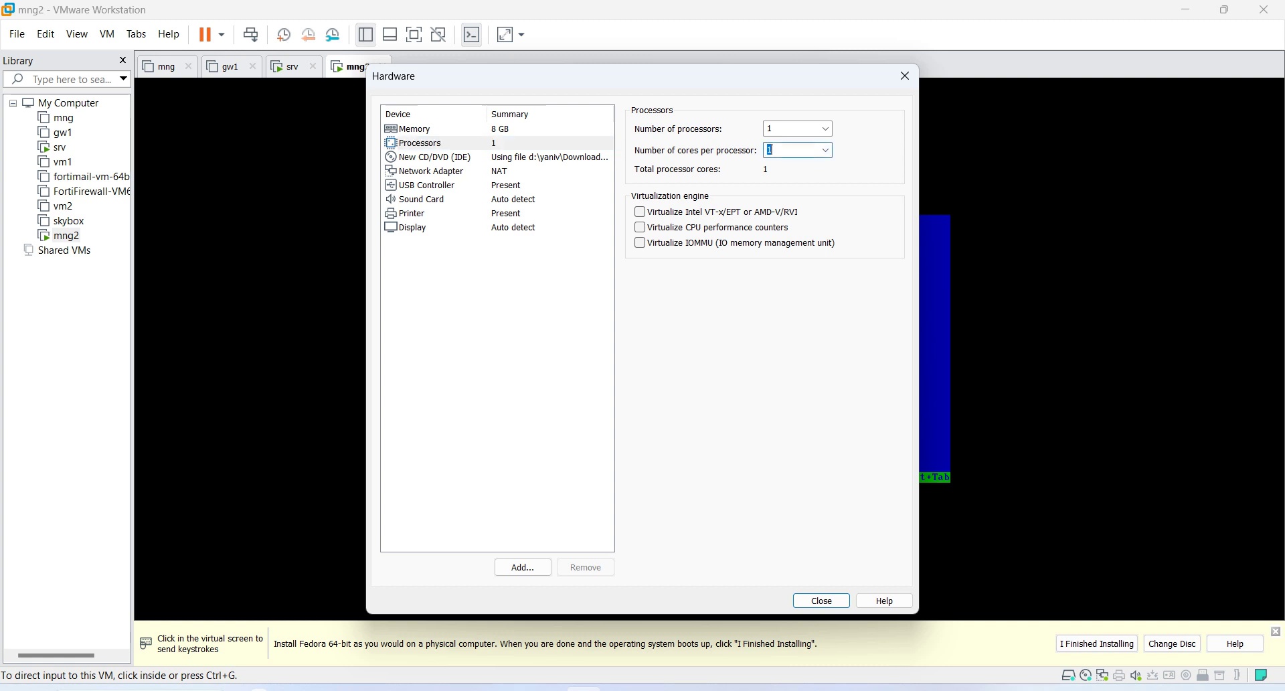
{"action": "key", "text": "Down"}
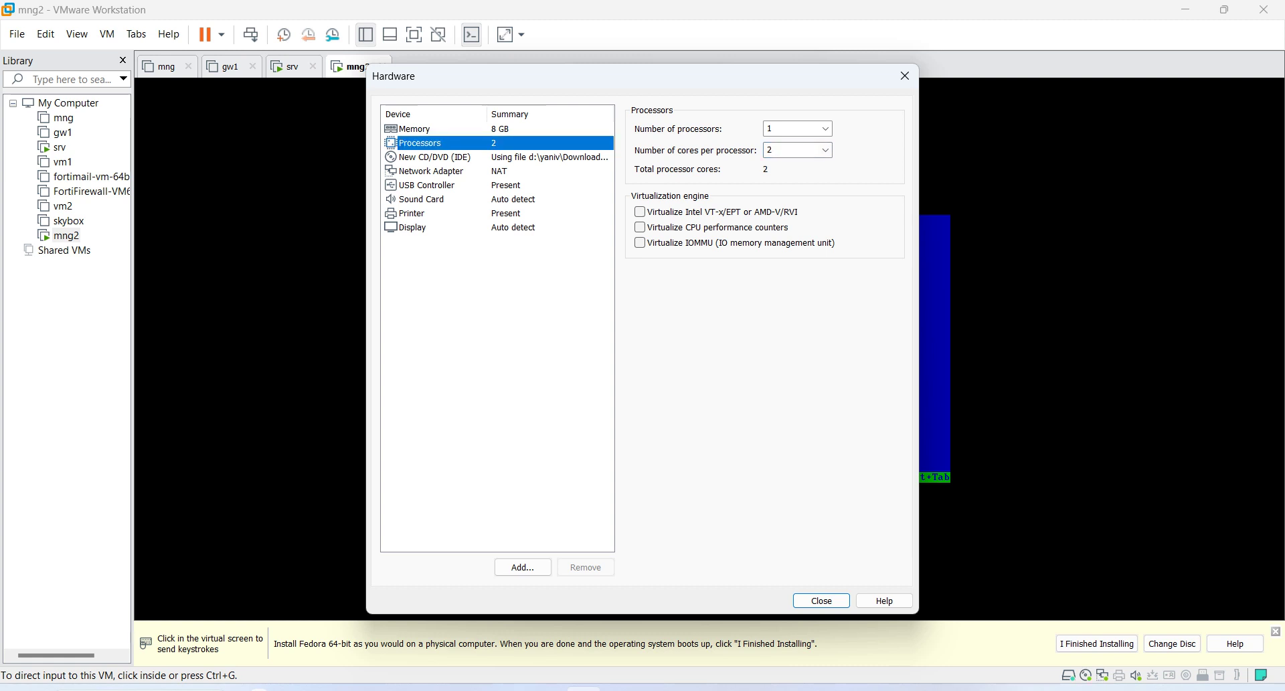
{"action": "left_click", "coordinate": [431, 170]}
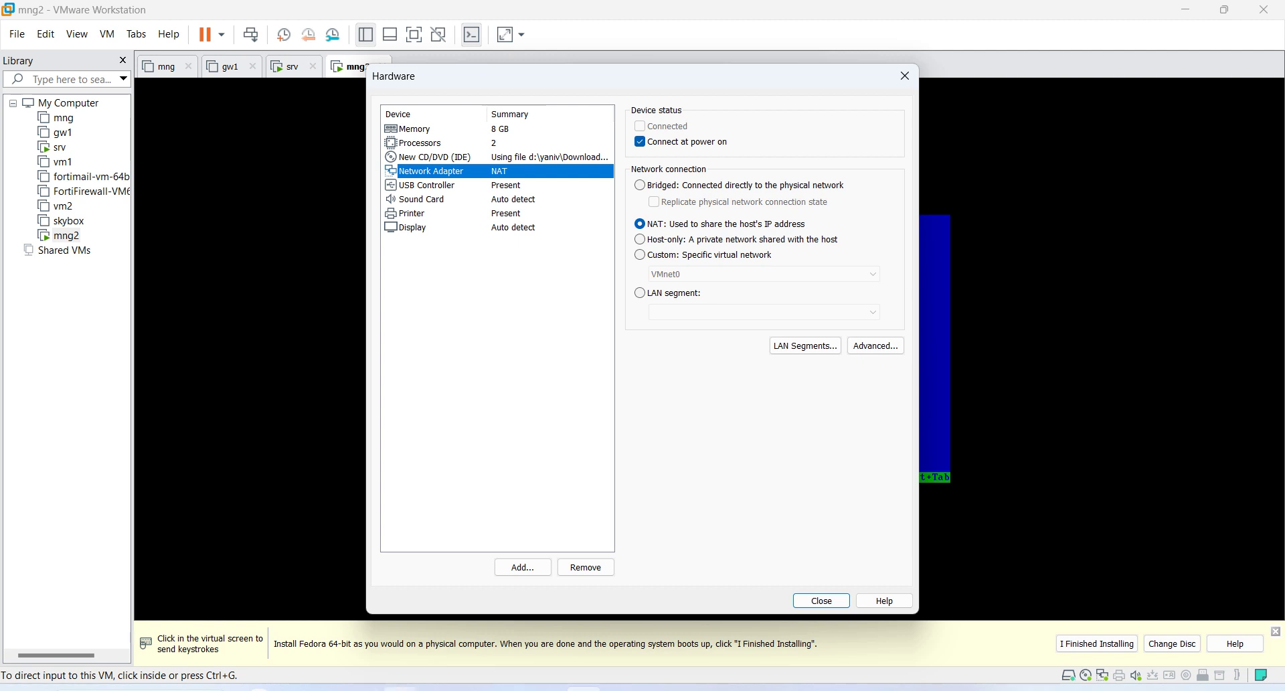
{"action": "key", "text": "alt+Tab"}
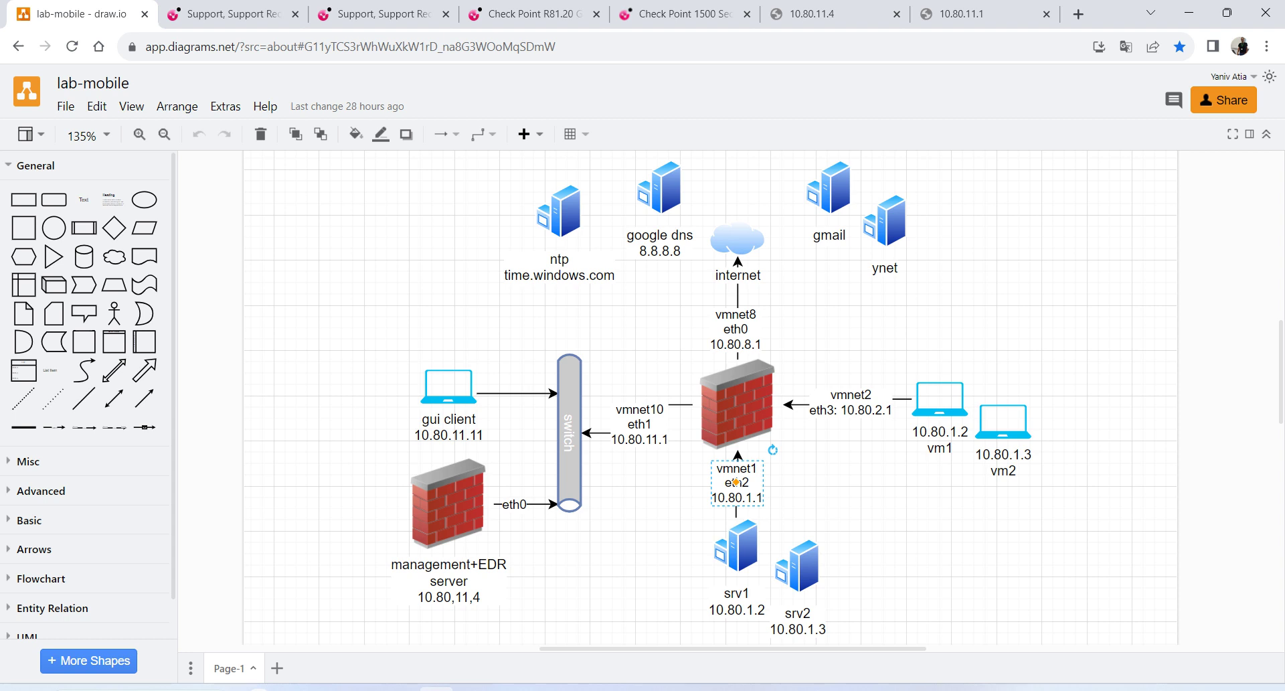
- Add a second network adapter connected to custom VMnet10 (Host-only)
{"action": "left_click", "coordinate": [637, 423]}
{"action": "key", "text": "alt+Tab"}
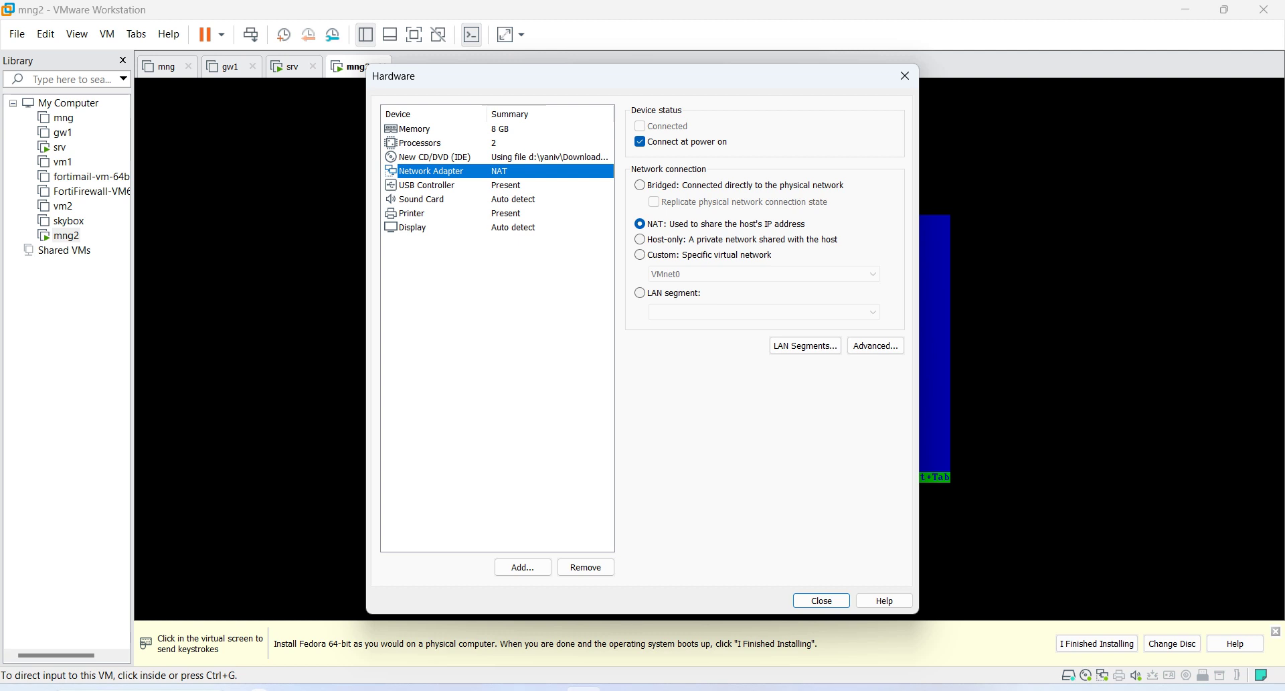
{"action": "left_click", "coordinate": [523, 567]}
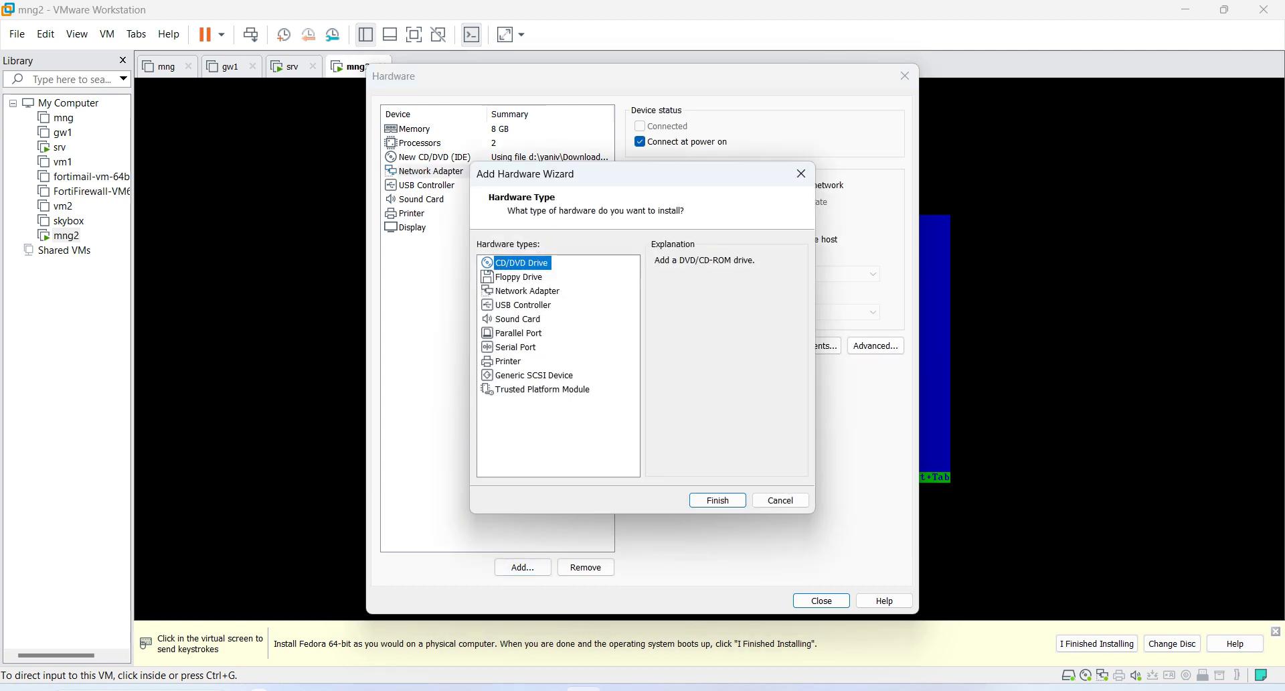
{"action": "left_click", "coordinate": [527, 290]}
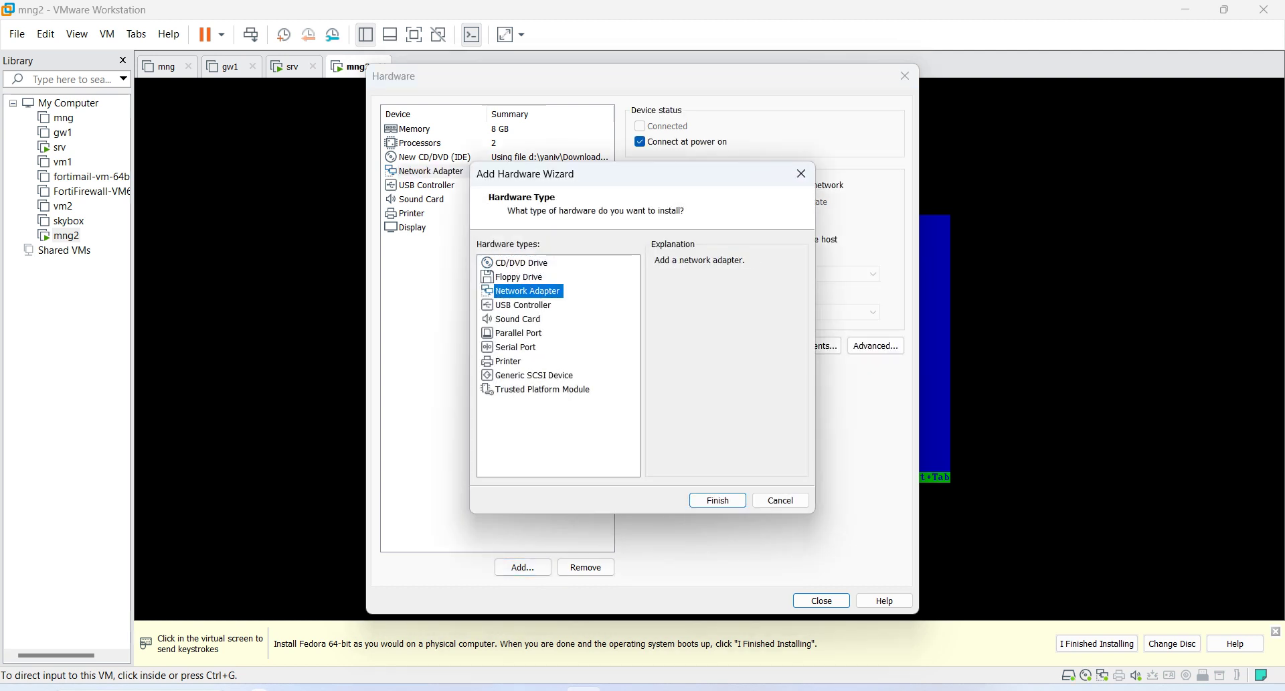
{"action": "key", "text": "Return"}
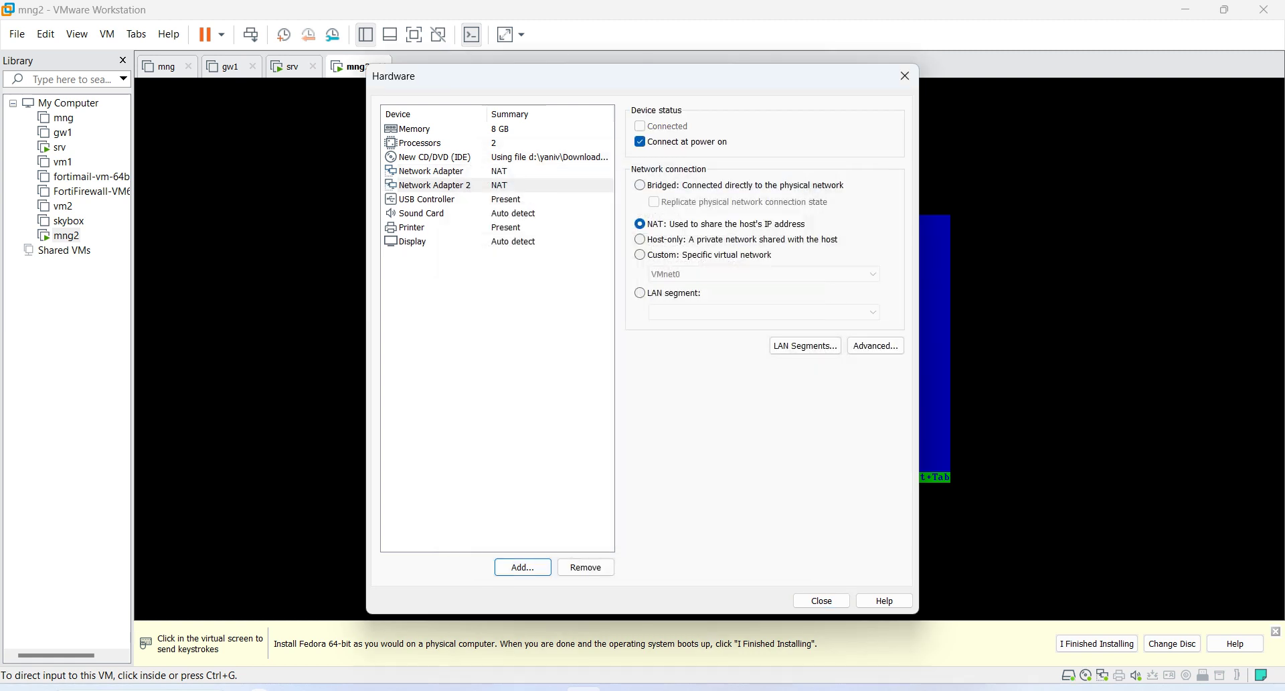
{"action": "left_click", "coordinate": [639, 254]}
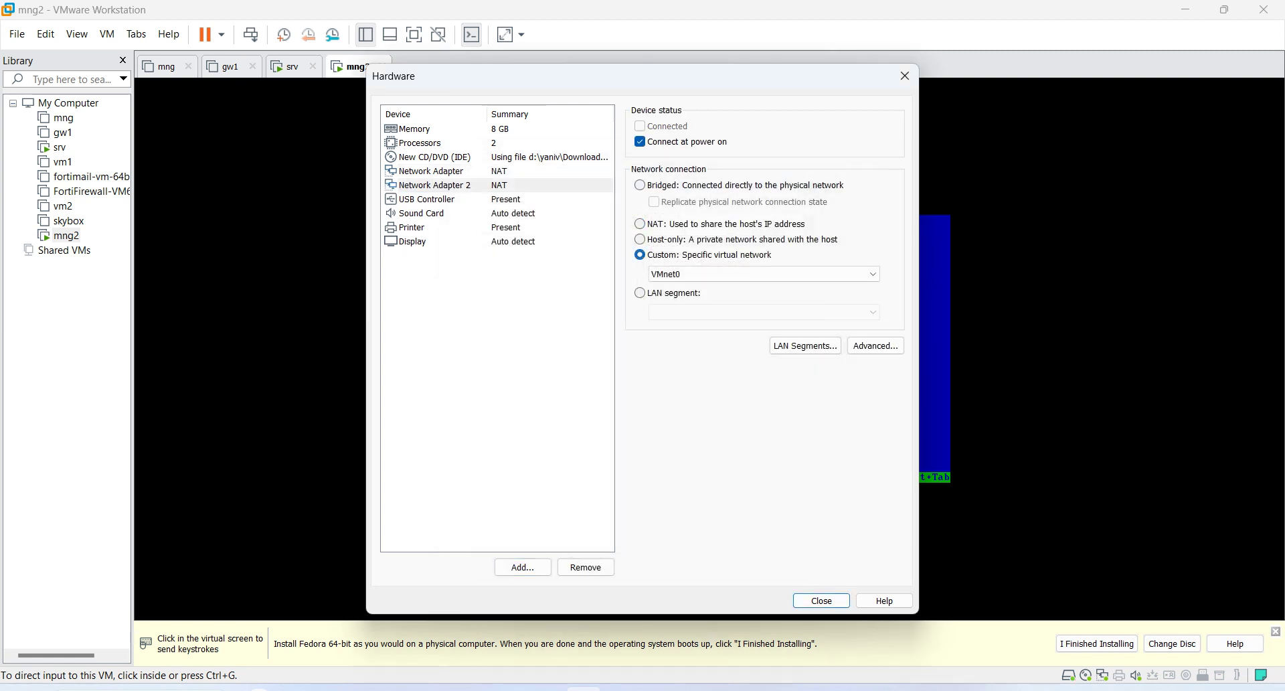
{"action": "left_click", "coordinate": [763, 274]}
{"action": "key", "text": "Down"}
{"action": "key", "text": "Down"}
{"action": "key", "text": "Down"}
{"action": "key", "text": "Down"}
{"action": "key", "text": "Down"}
{"action": "key", "text": "Down"}
{"action": "key", "text": "Down"}
{"action": "key", "text": "Down"}
{"action": "key", "text": "Down"}
{"action": "key", "text": "Down"}
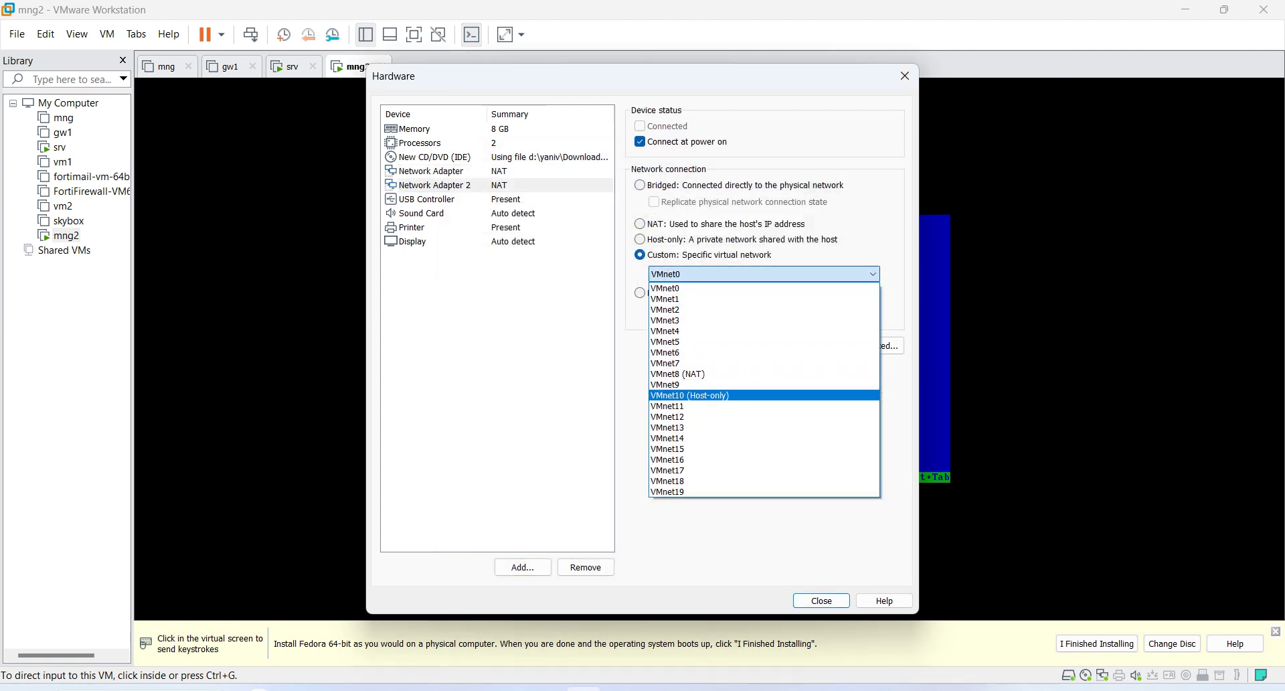
{"action": "key", "text": "Return"}
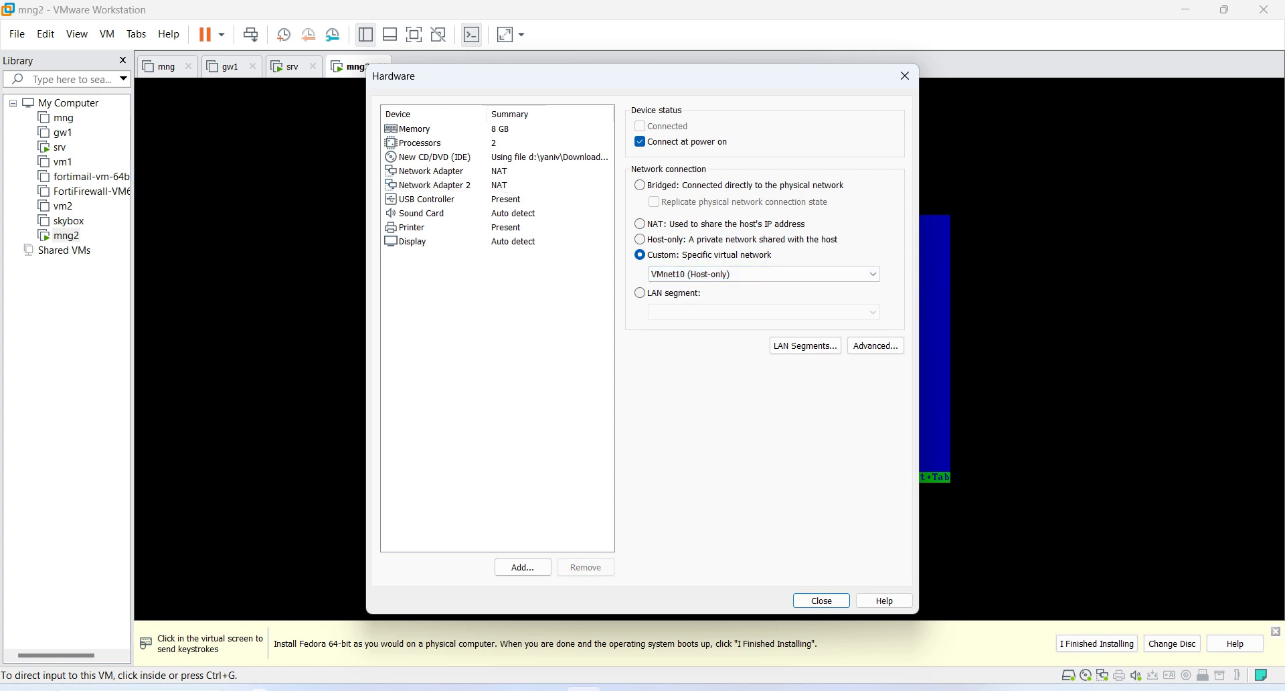
- Add a third network adapter connected to custom VMnet1
{"action": "left_click", "coordinate": [522, 567]}
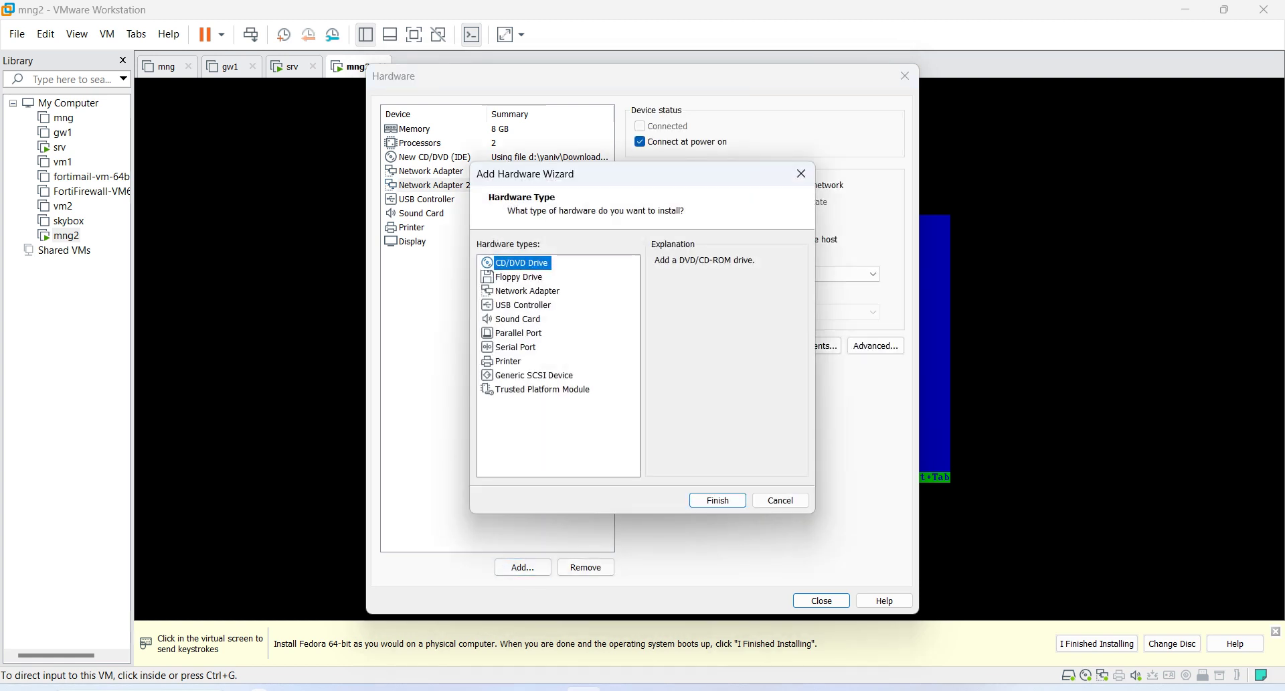
{"action": "left_click", "coordinate": [527, 290]}
{"action": "key", "text": "Return"}
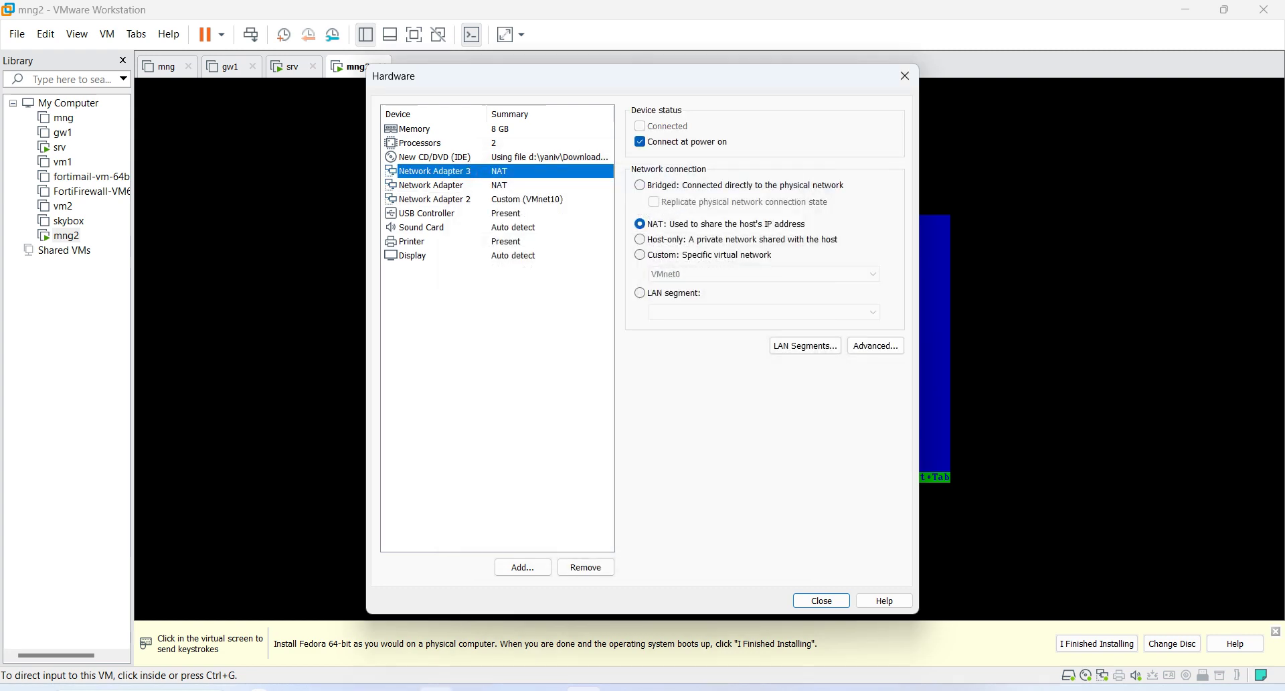
{"action": "key", "text": "alt+Tab"}
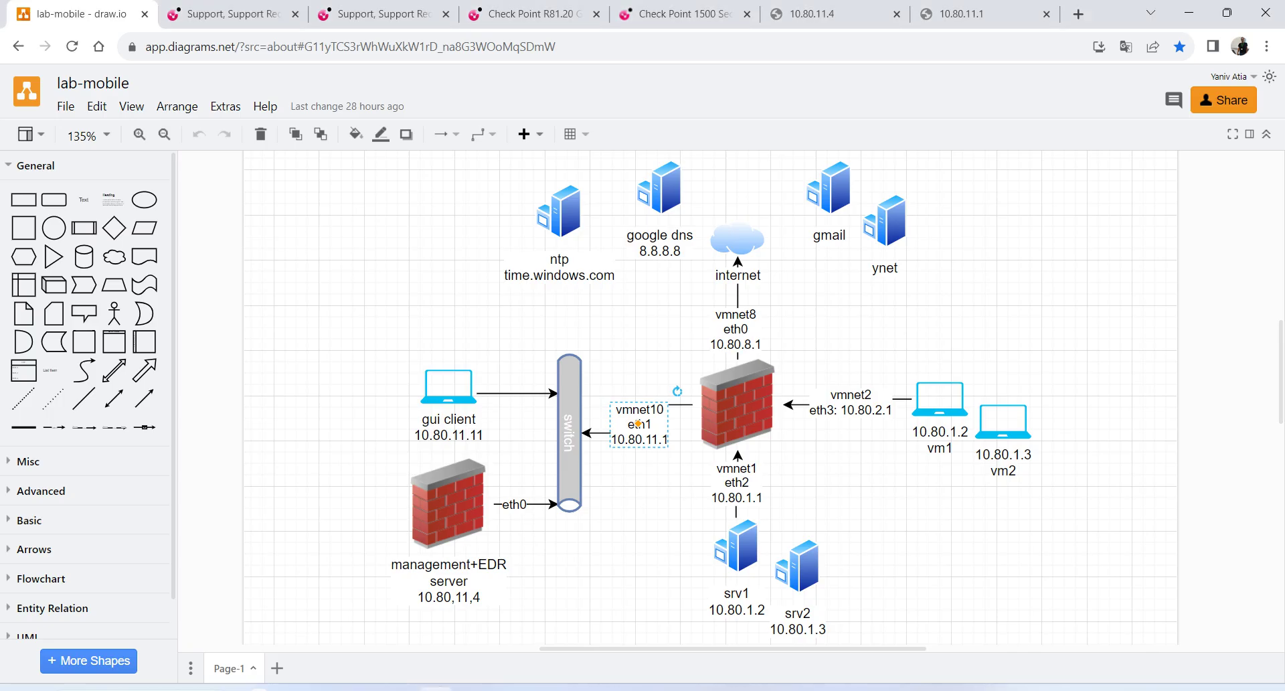
{"action": "left_click", "coordinate": [736, 482]}
{"action": "key", "text": "alt+Tab"}
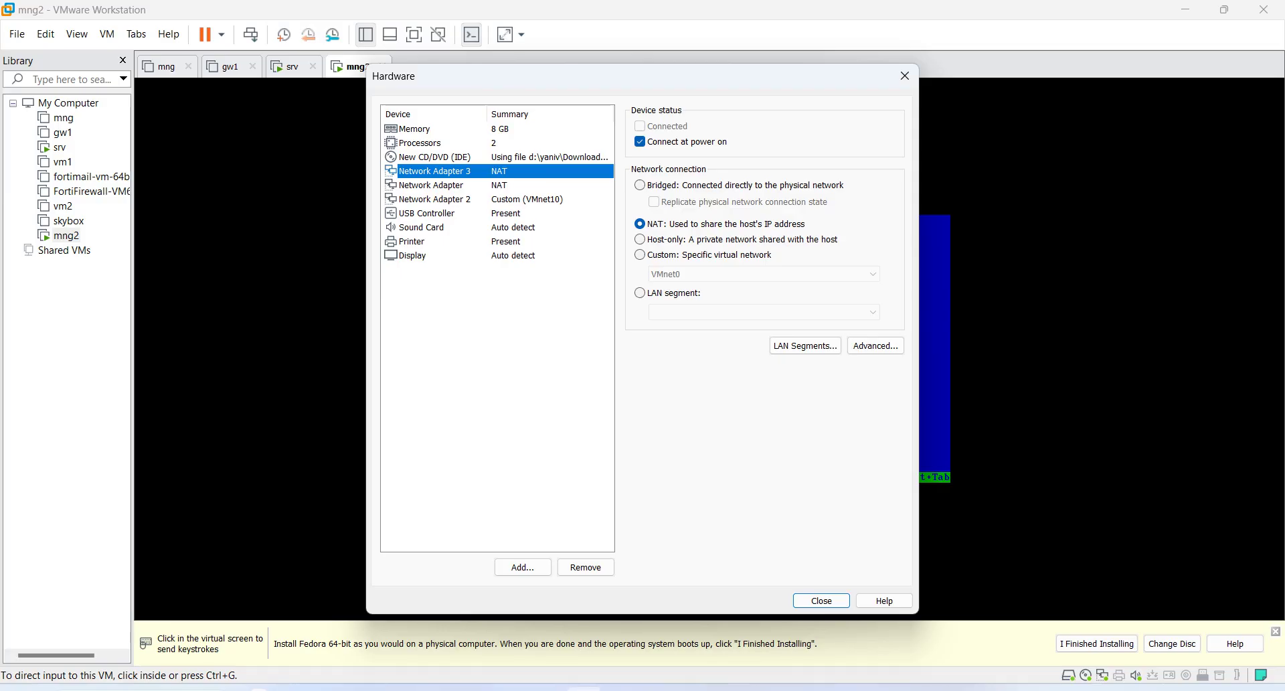
{"action": "key", "text": "Tab"}
{"action": "key", "text": "Down"}
{"action": "key", "text": "Down"}
{"action": "key", "text": "Tab"}
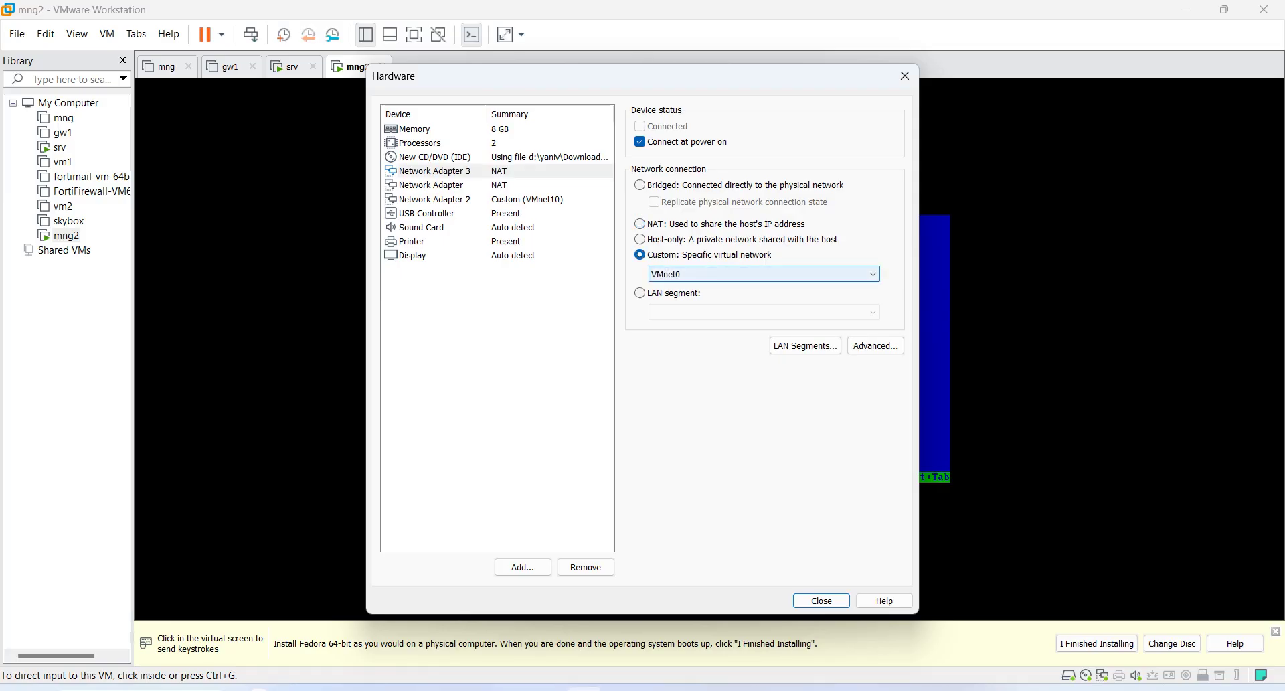
{"action": "key", "text": "alt+Down"}
{"action": "key", "text": "Down"}
{"action": "key", "text": "Return"}
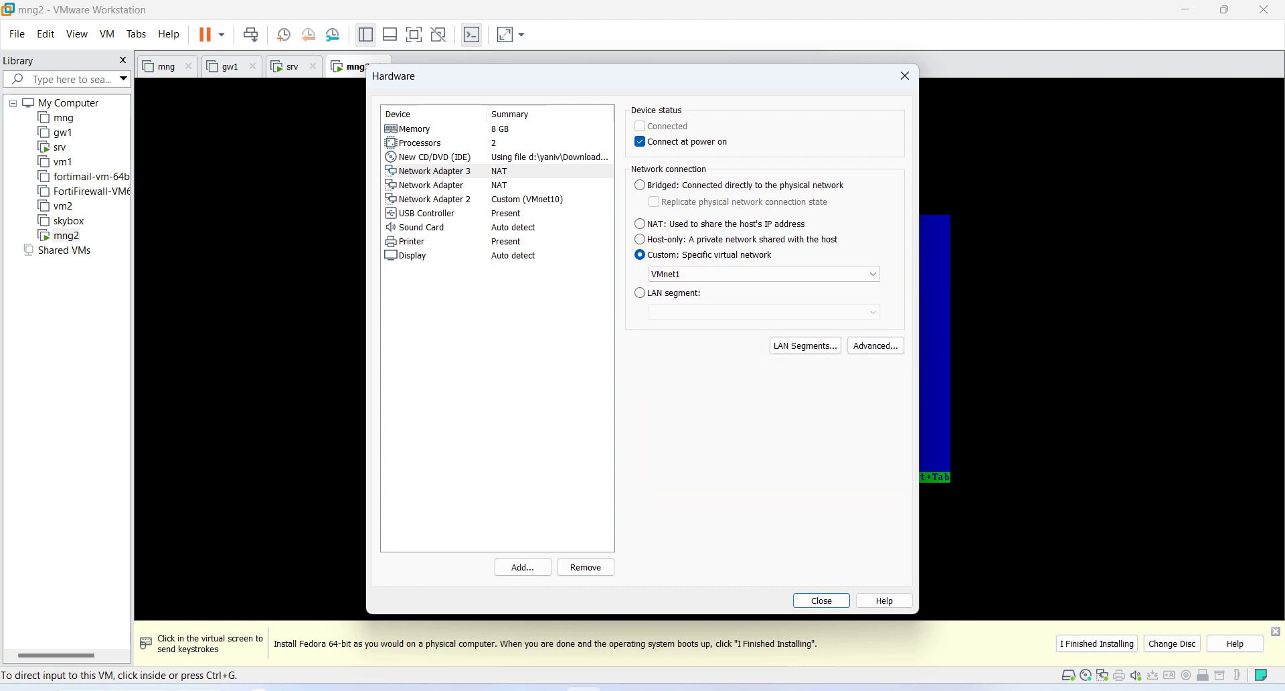
- Add a fourth network adapter connected to custom VMnet2
{"action": "left_click", "coordinate": [431, 185]}
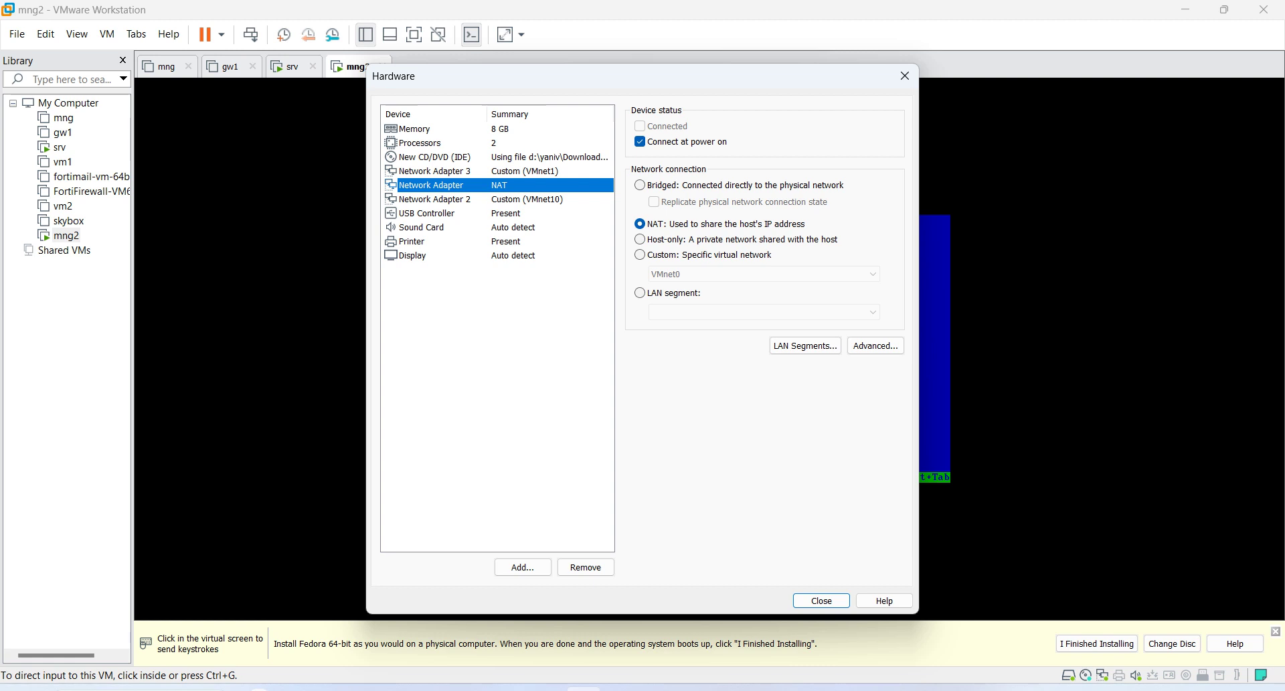
{"action": "left_click", "coordinate": [522, 567]}
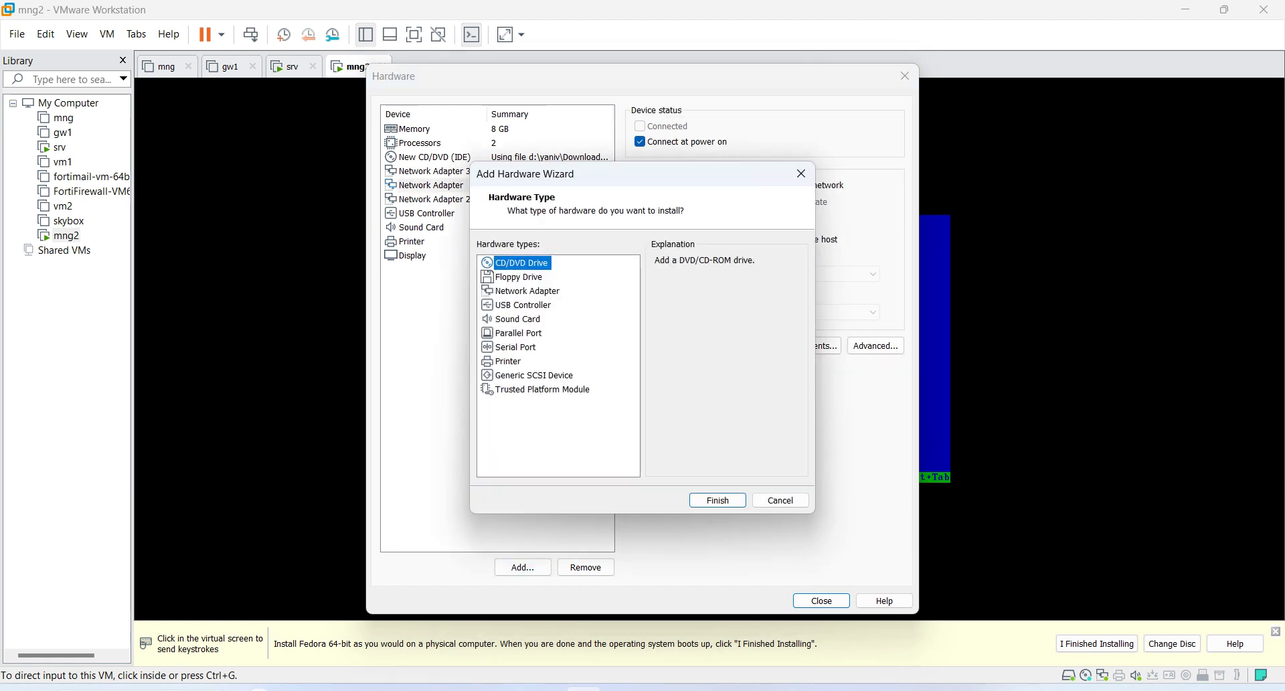
{"action": "left_click", "coordinate": [528, 290]}
{"action": "key", "text": "Return"}
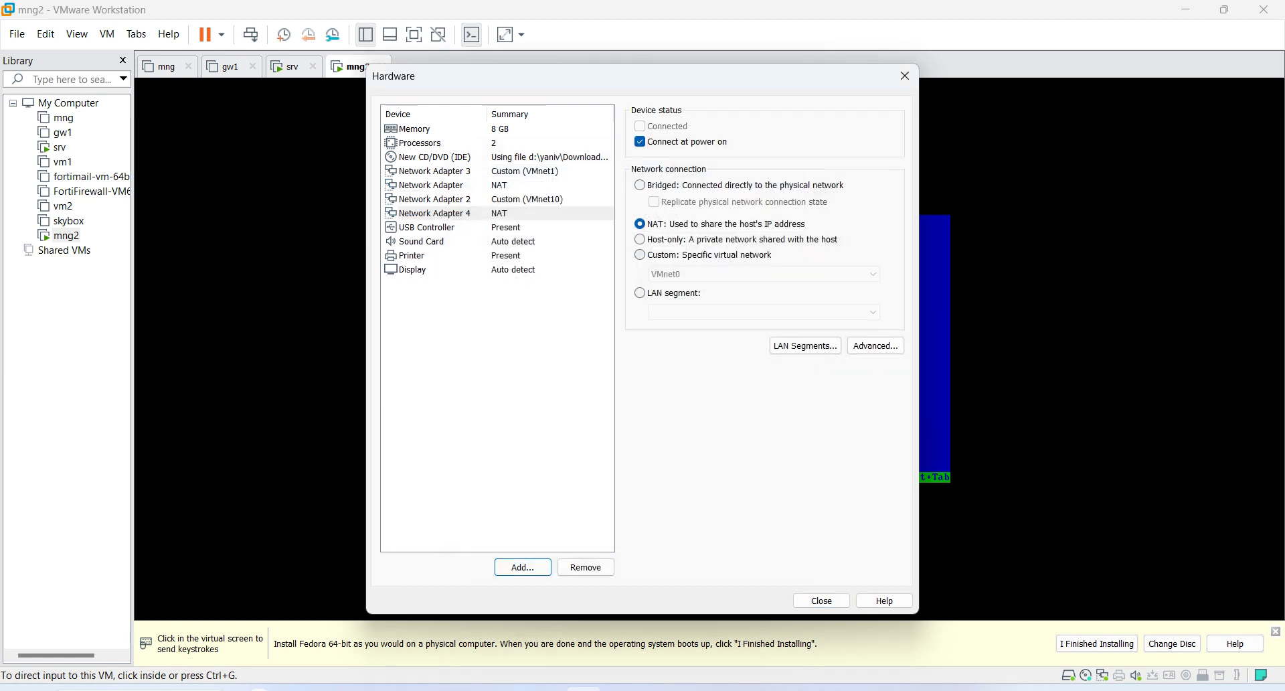
{"action": "left_click", "coordinate": [639, 255]}
{"action": "left_click", "coordinate": [763, 274]}
{"action": "key", "text": "Down"}
{"action": "key", "text": "Down"}
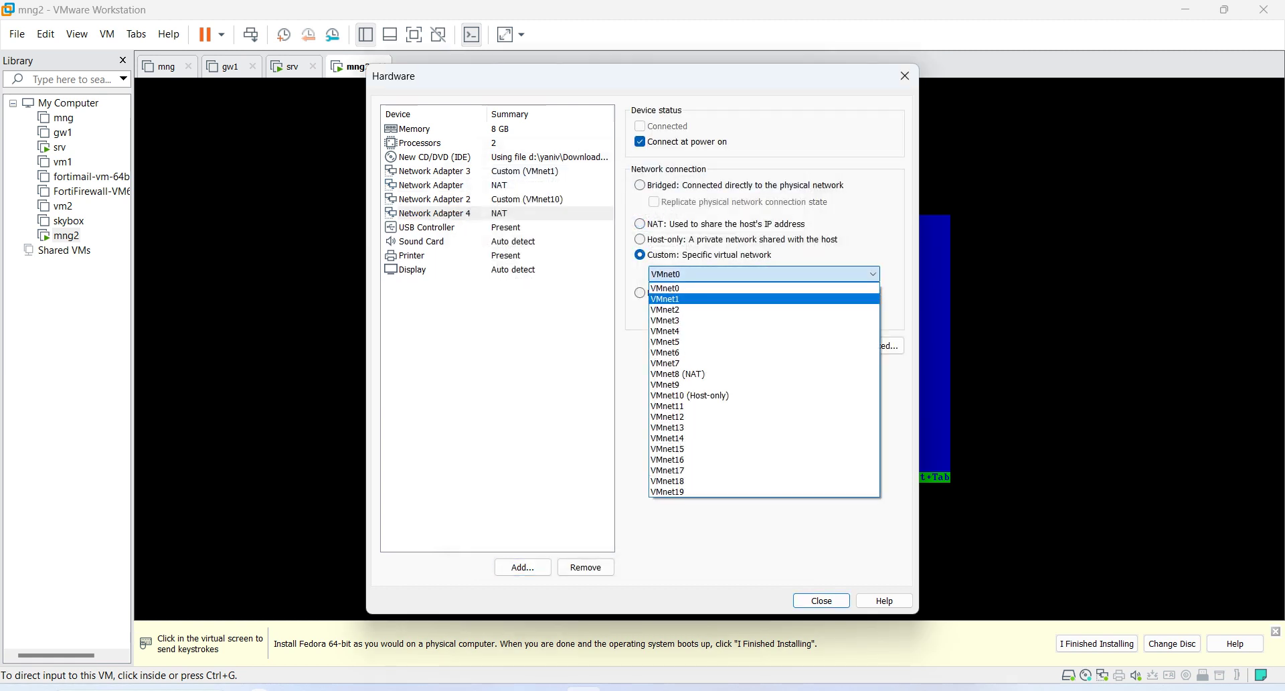
{"action": "key", "text": "Return"}
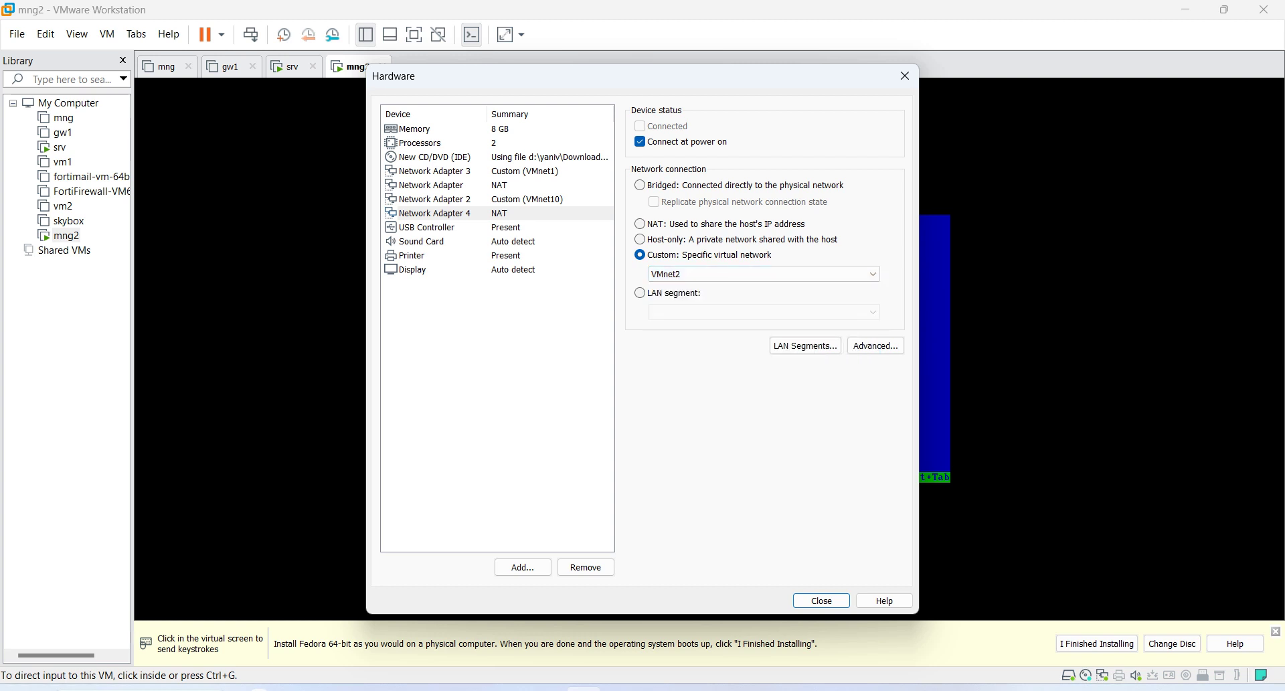
- Turn off Accelerate 3D graphics in the VM's Display settings
{"action": "left_click", "coordinate": [413, 269]}
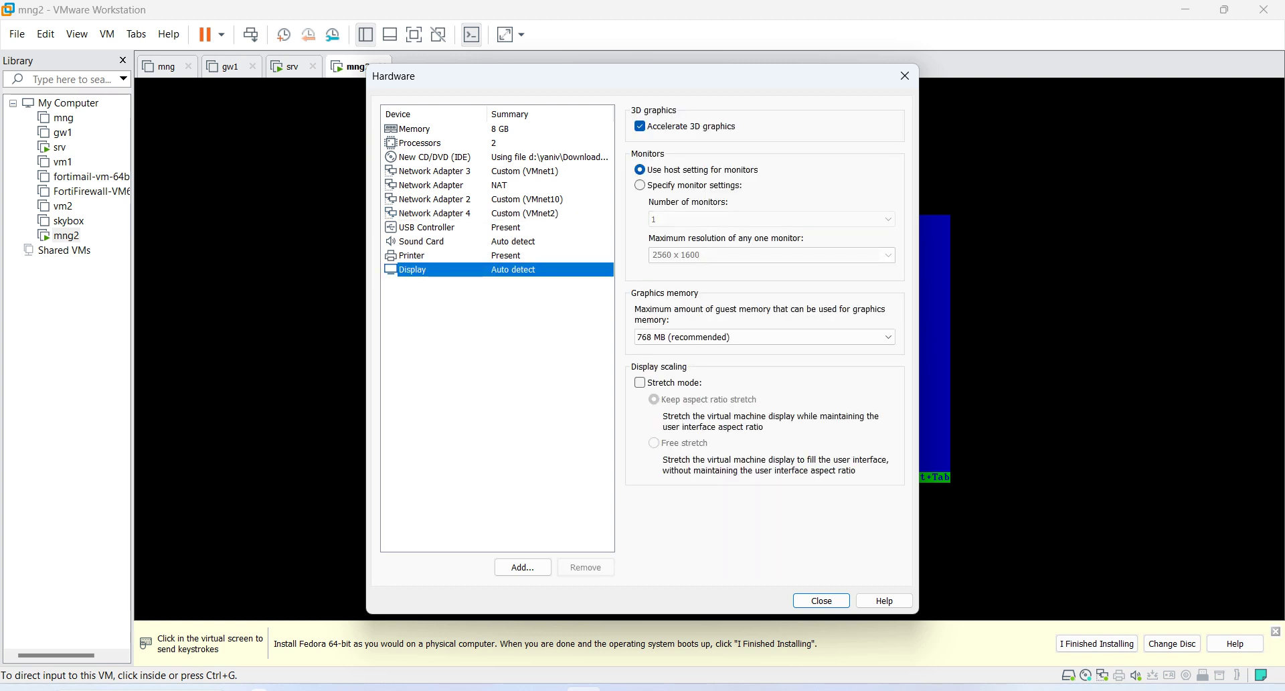
{"action": "left_click", "coordinate": [640, 125]}
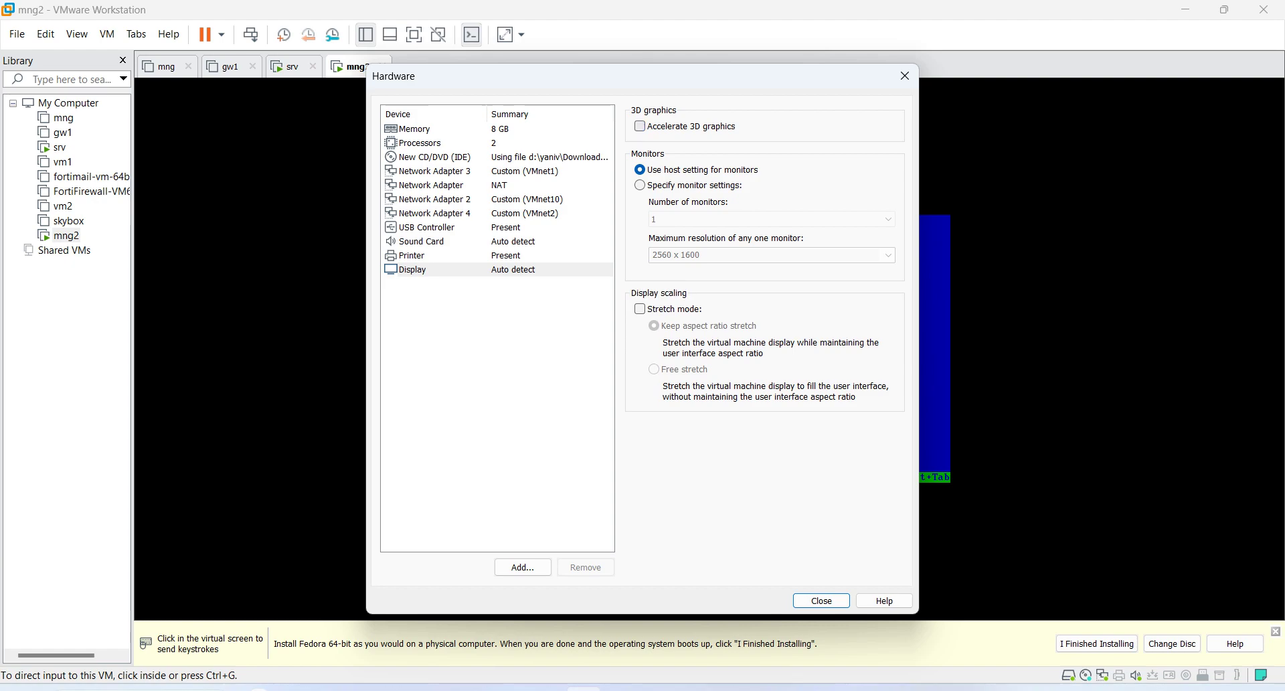
{"action": "left_click", "coordinate": [436, 688]}
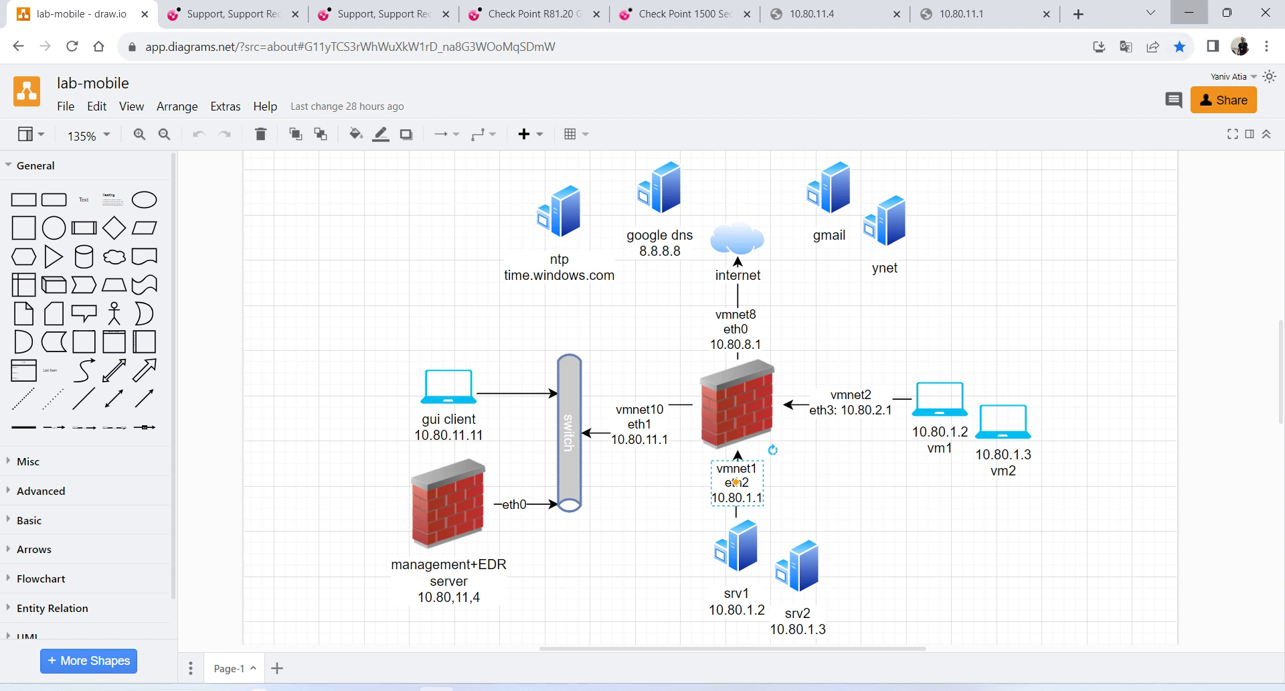
{"action": "left_click", "coordinate": [1188, 13]}
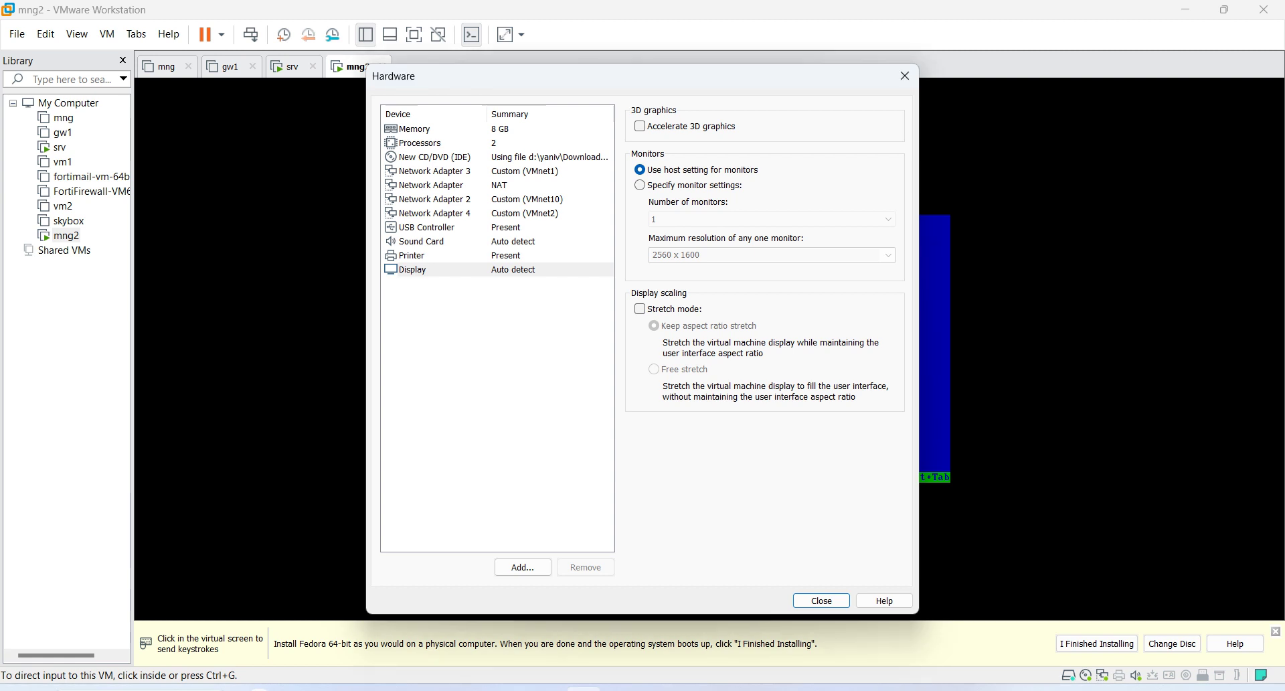
- Verify the adapters (NAT, VMnet10, VMnet1, VMnet2), close hardware settings and finish creating gw2
{"action": "left_click", "coordinate": [431, 185]}
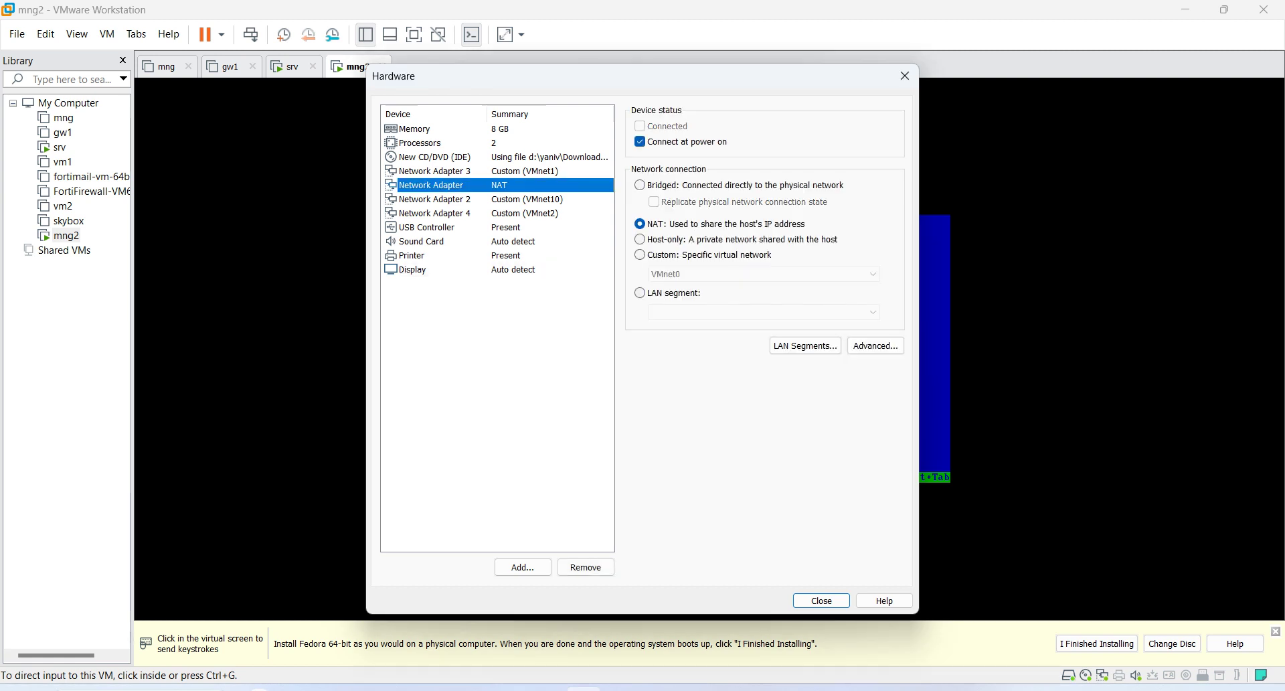
{"action": "left_click", "coordinate": [435, 198]}
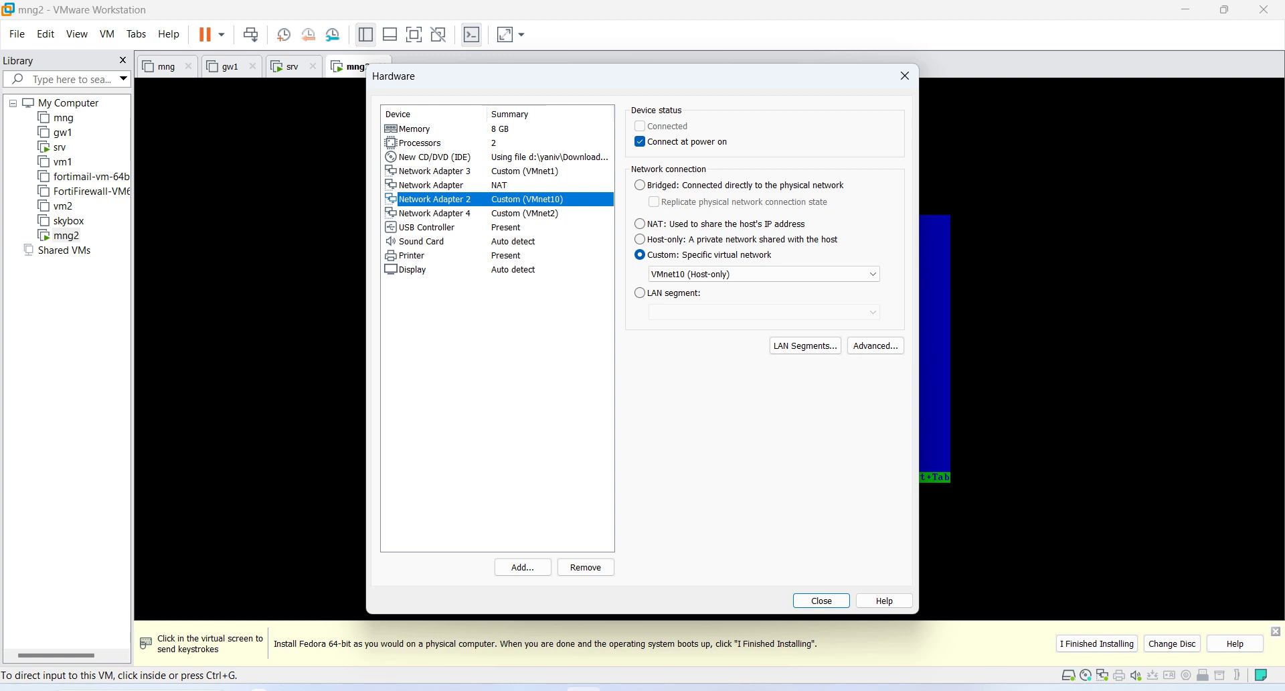
{"action": "left_click", "coordinate": [434, 171]}
{"action": "left_click", "coordinate": [435, 212]}
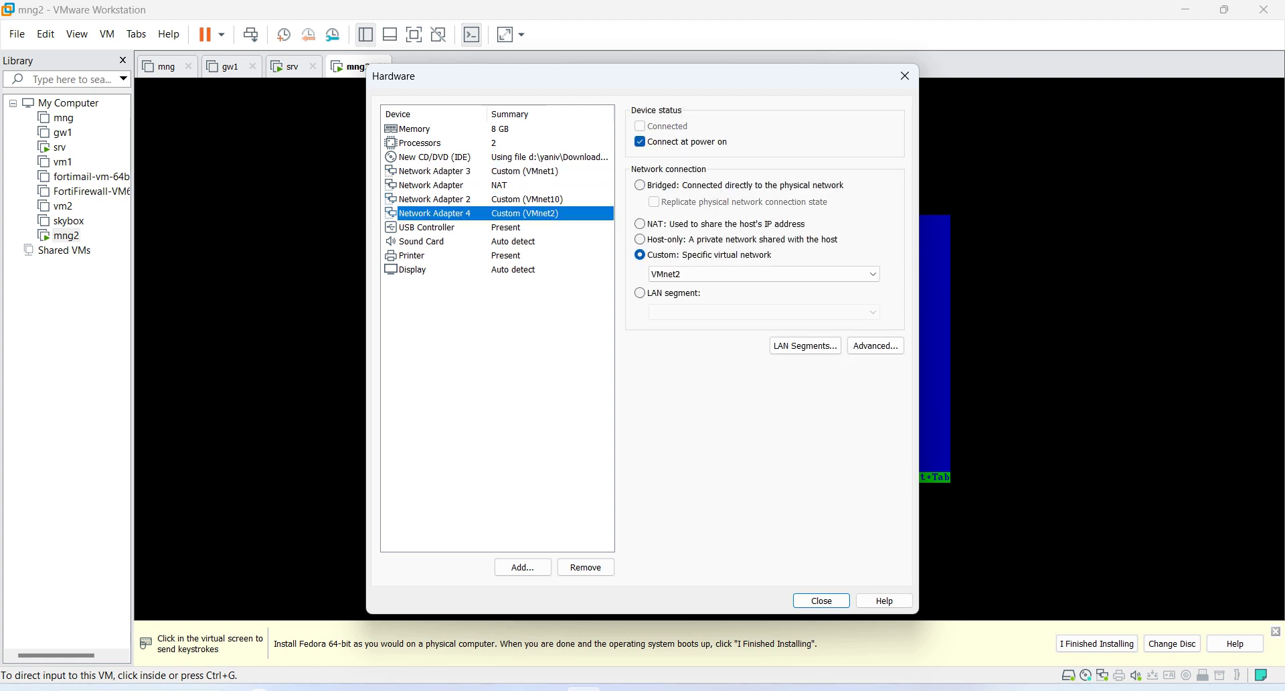
{"action": "left_click", "coordinate": [412, 269]}
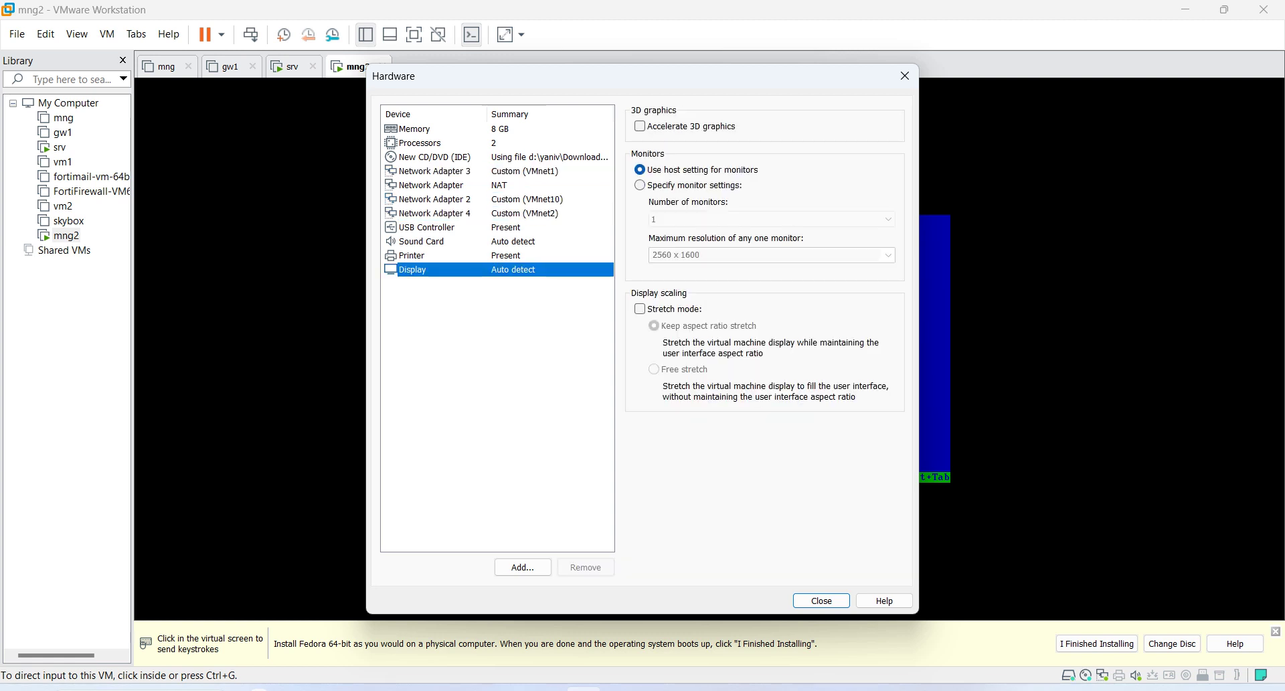
{"action": "left_click", "coordinate": [821, 601]}
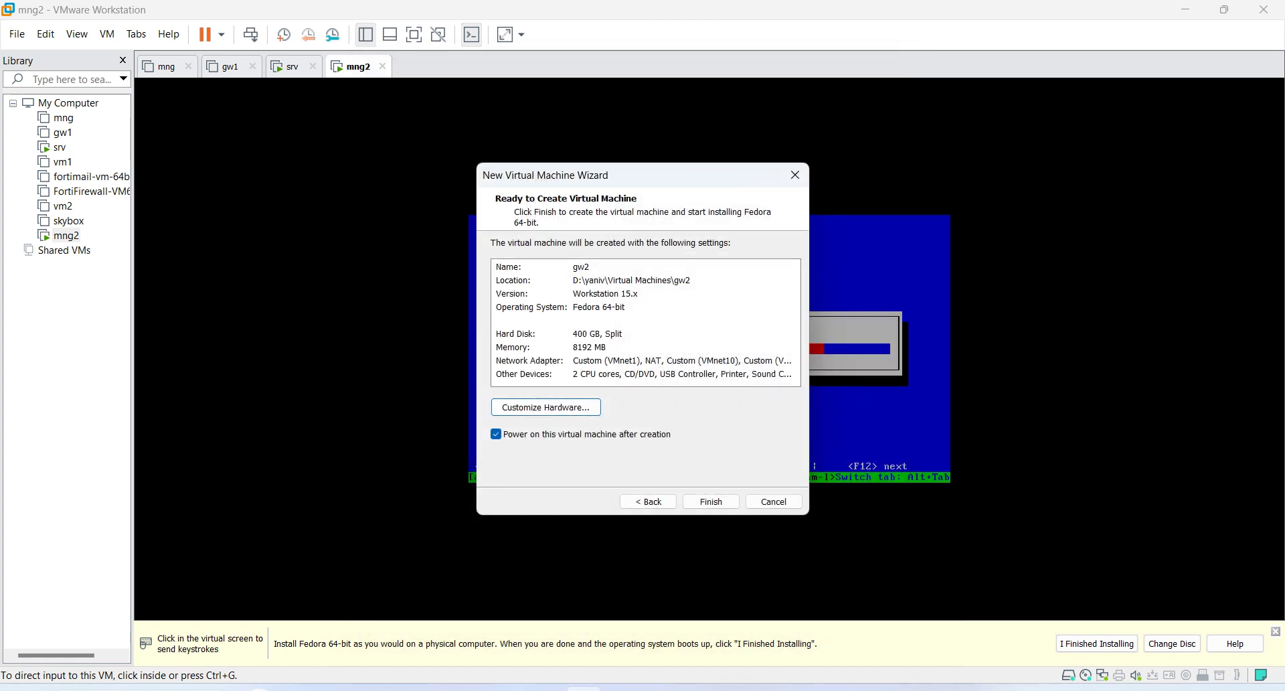
{"action": "left_click", "coordinate": [711, 501]}
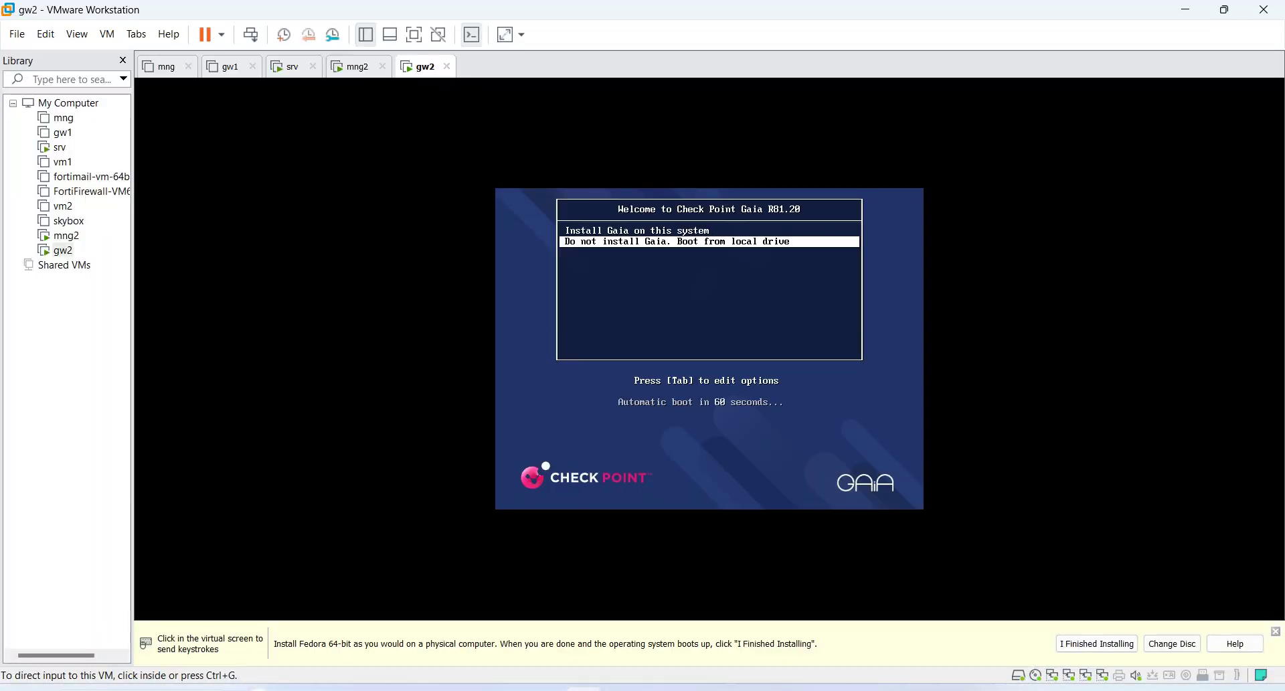
- Choose Install Gaia on gw2, confirm the warning and keep the US keyboard layout
{"action": "key", "text": "ctrl+g"}
{"action": "key", "text": "Up"}
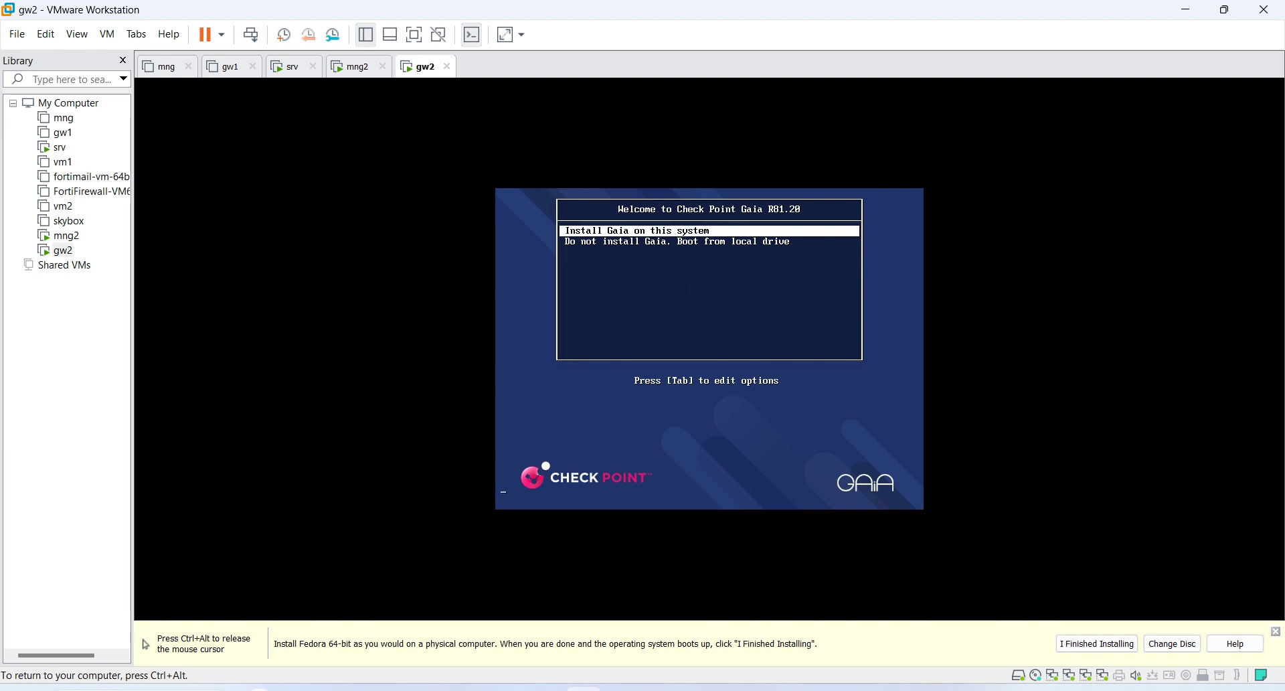
{"action": "key", "text": "Return"}
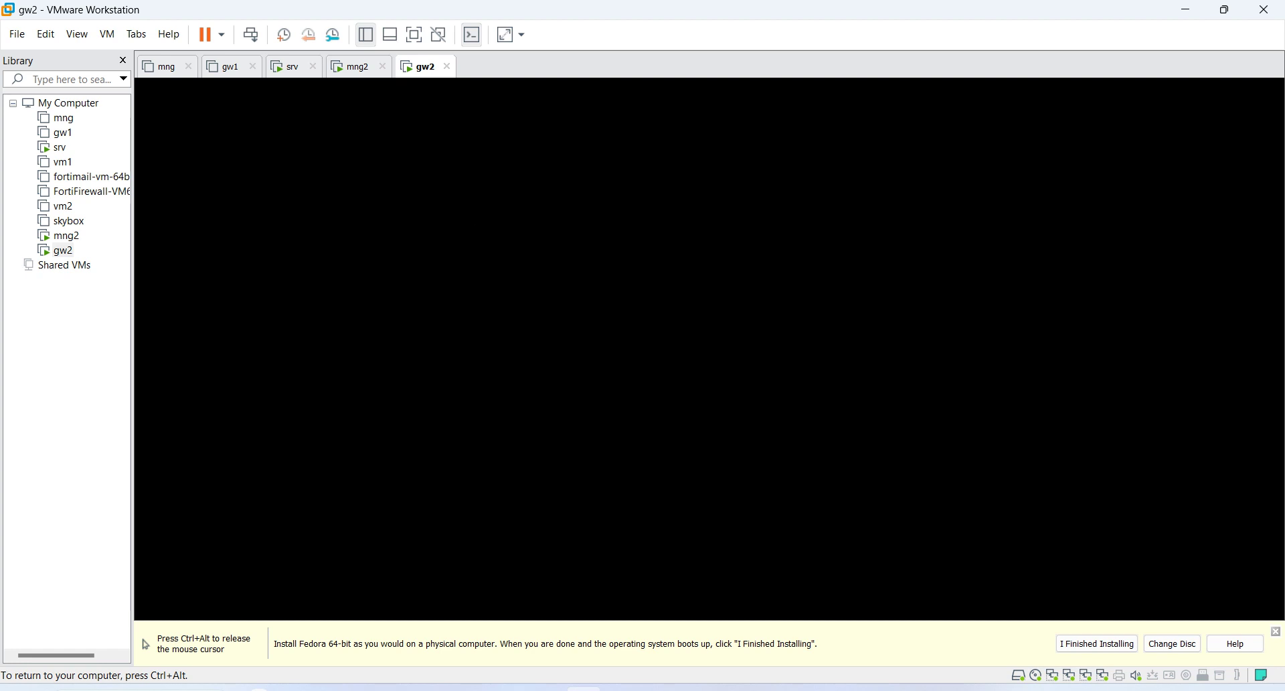
{"action": "key", "text": "ctrl+alt"}
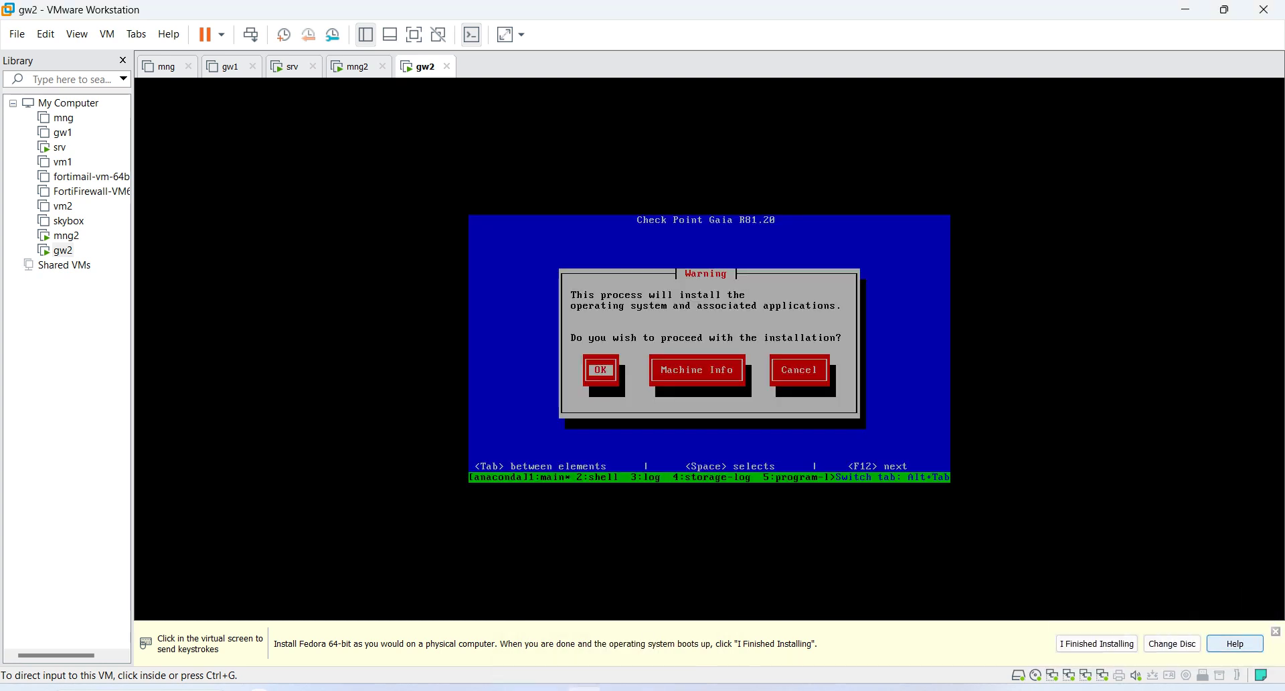
{"action": "key", "text": "ctrl+g"}
{"action": "key", "text": "Return"}
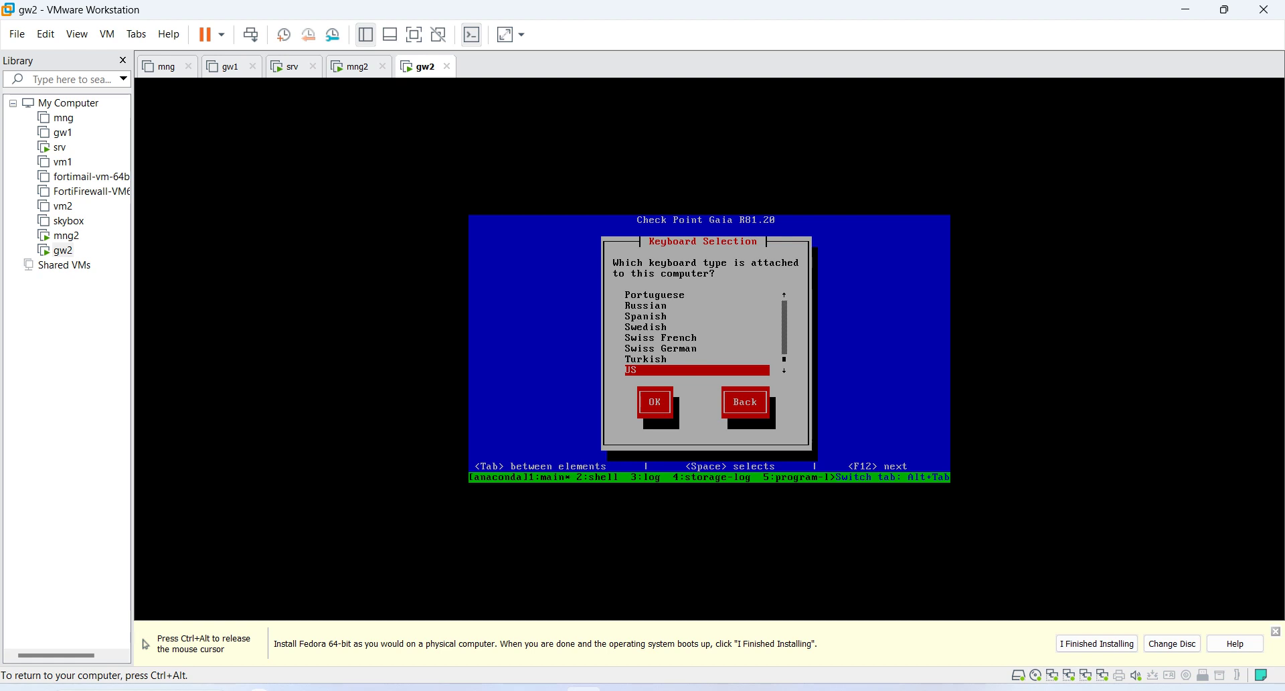
{"action": "key", "text": "Return"}
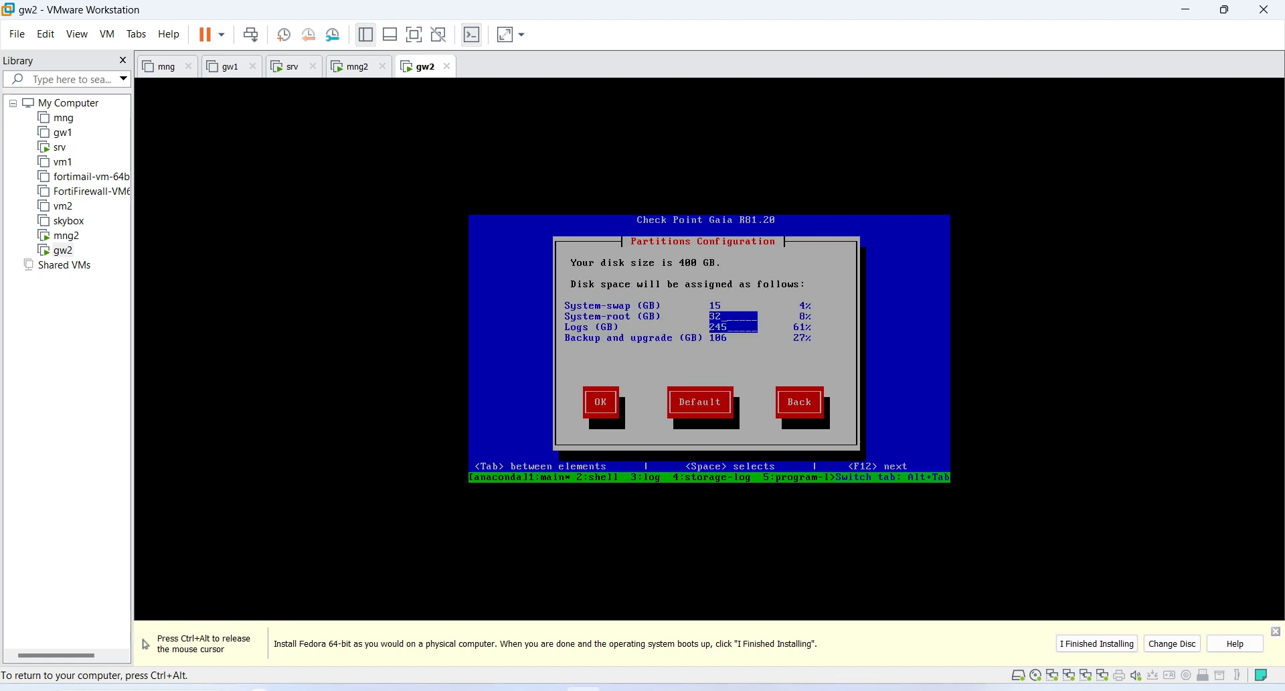
- Set System-root to 55 GB and Logs to 220 GB, then accept the partition layout
{"action": "key", "text": "BackSpace"}
{"action": "key", "text": "BackSpace"}
{"action": "type", "text": "55"}
{"action": "key", "text": "Tab"}
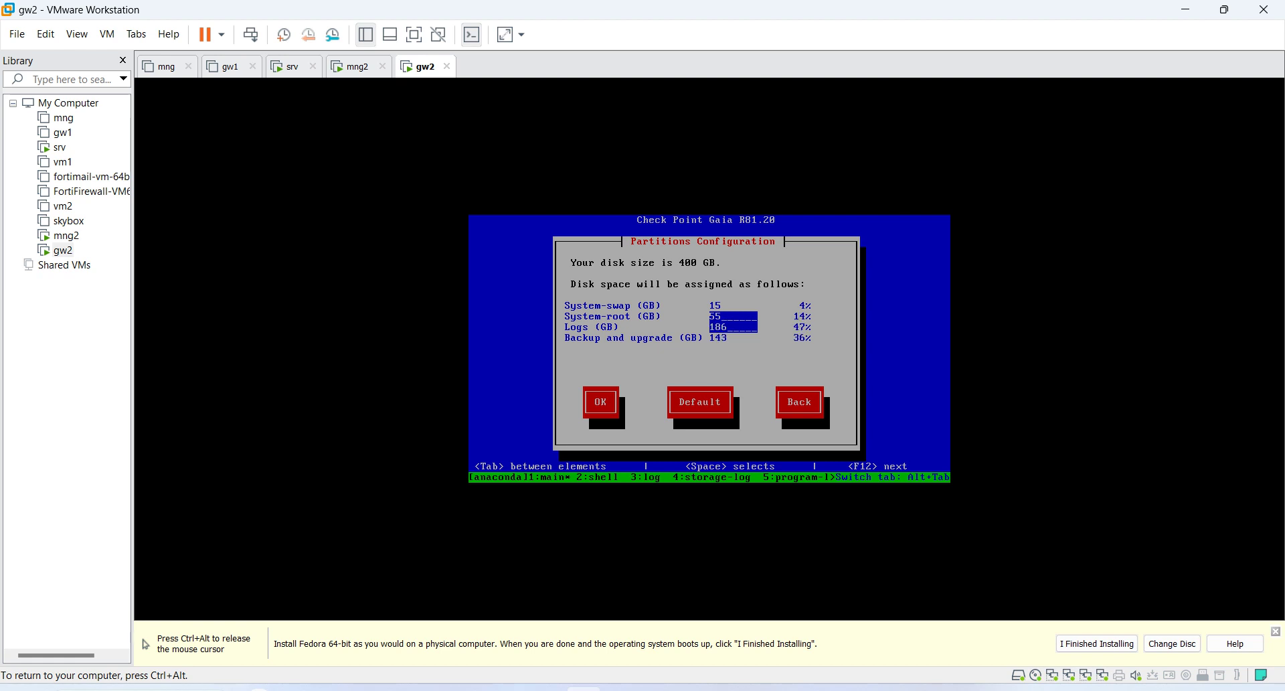
{"action": "key", "text": "BackSpace"}
{"action": "key", "text": "BackSpace"}
{"action": "key", "text": "BackSpace"}
{"action": "type", "text": "220"}
{"action": "key", "text": "Tab"}
{"action": "key", "text": "Return"}
{"action": "key", "text": "BackSpace"}
{"action": "key", "text": "BackSpace"}
{"action": "type", "text": "55"}
{"action": "key", "text": "Tab"}
{"action": "key", "text": "Tab"}
{"action": "key", "text": "Return"}
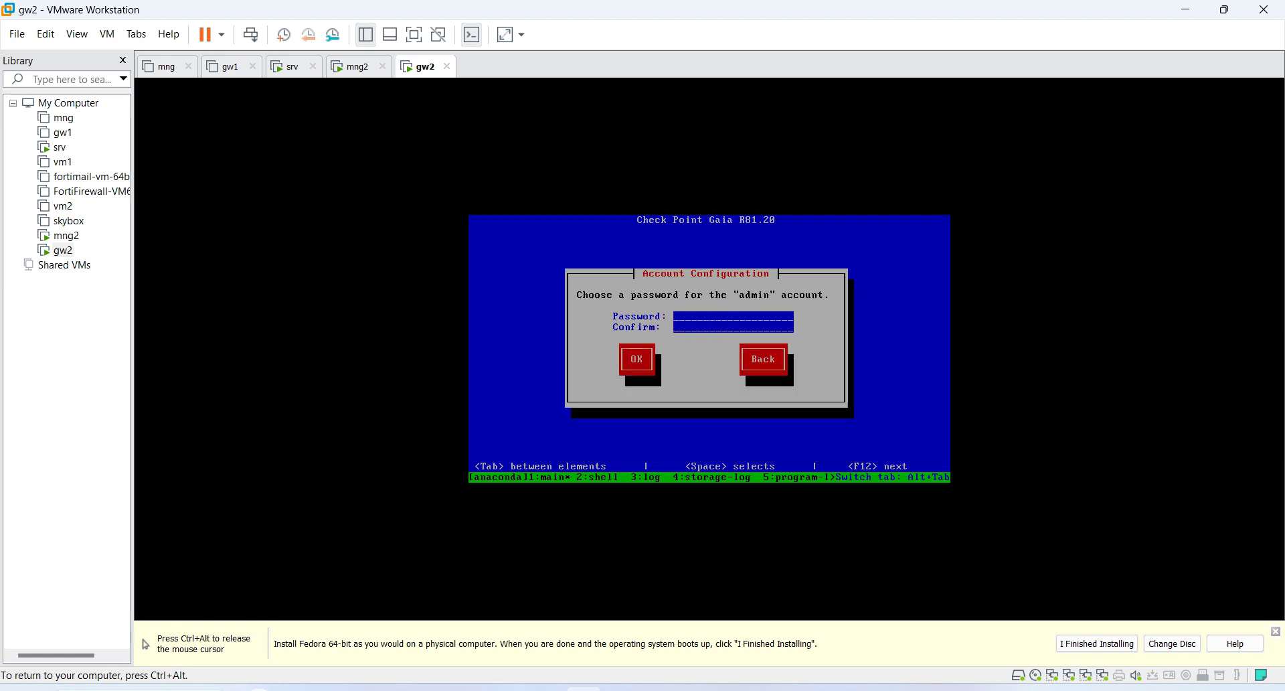
- Enter and confirm the admin account password and the maintenance password
{"action": "type", "text": "********************"}
{"action": "key", "text": "Tab"}
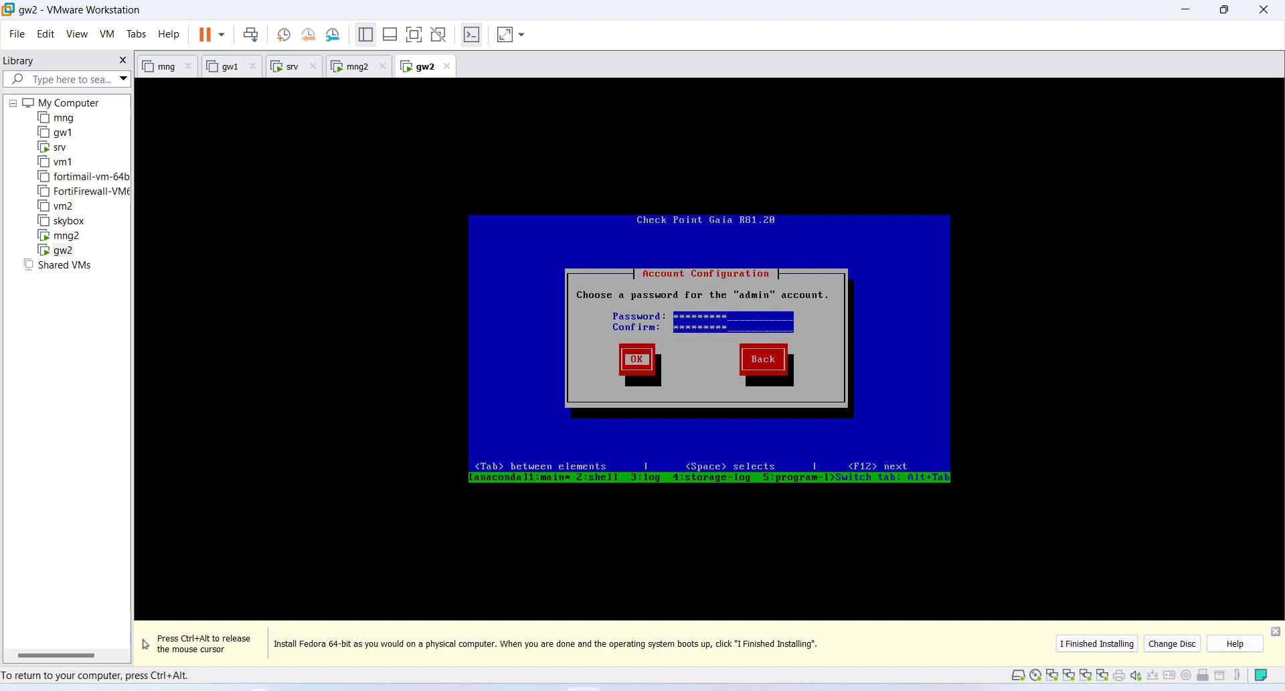
{"action": "key", "text": "Return"}
{"action": "type", "text": "*"}
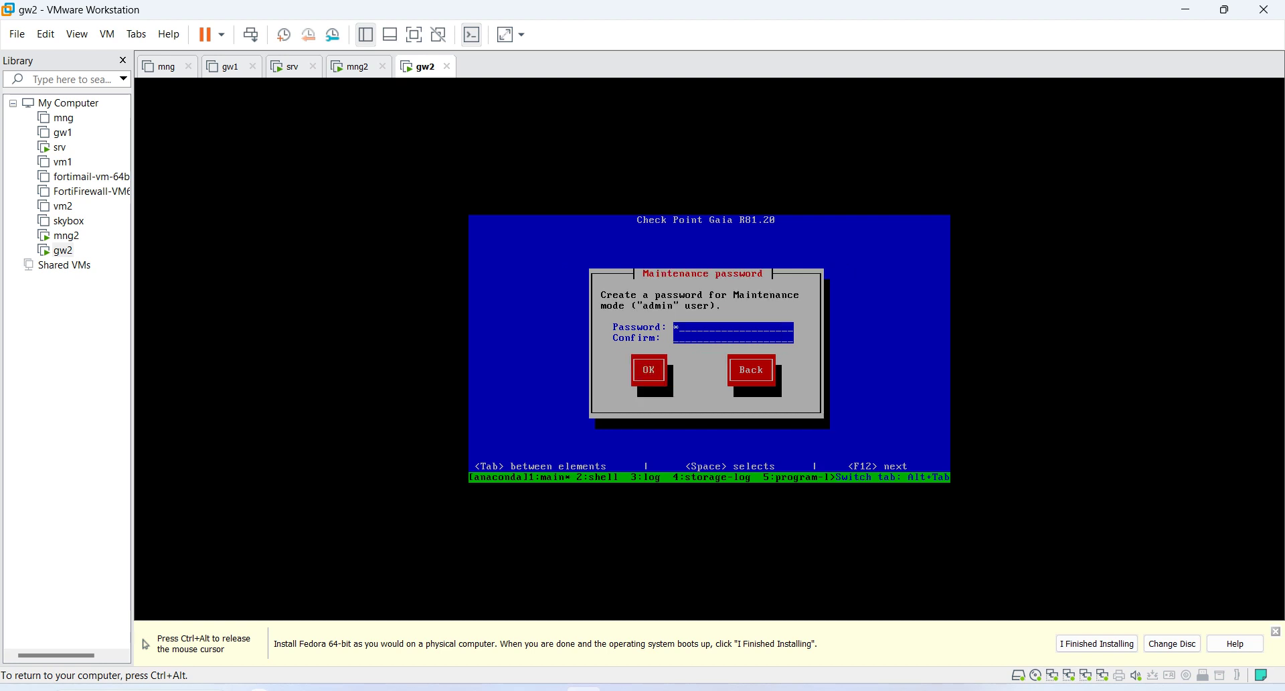
{"action": "type", "text": "*********"}
{"action": "key", "text": "Tab"}
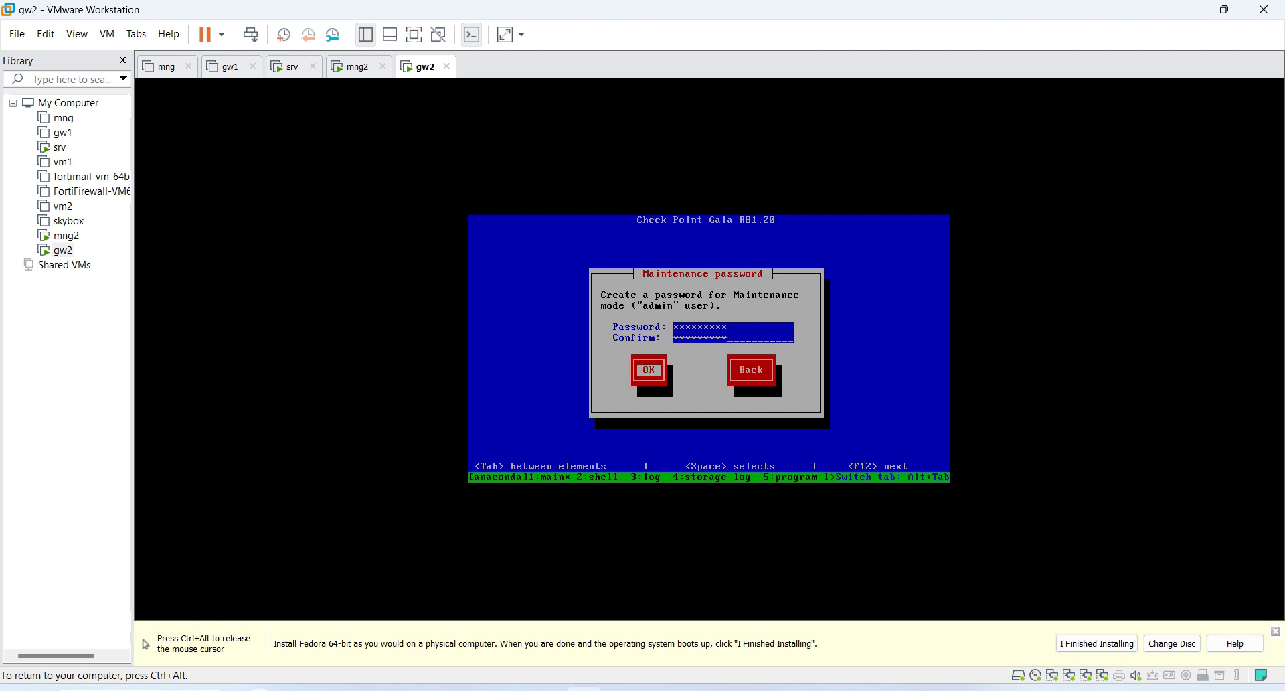
{"action": "key", "text": "Return"}
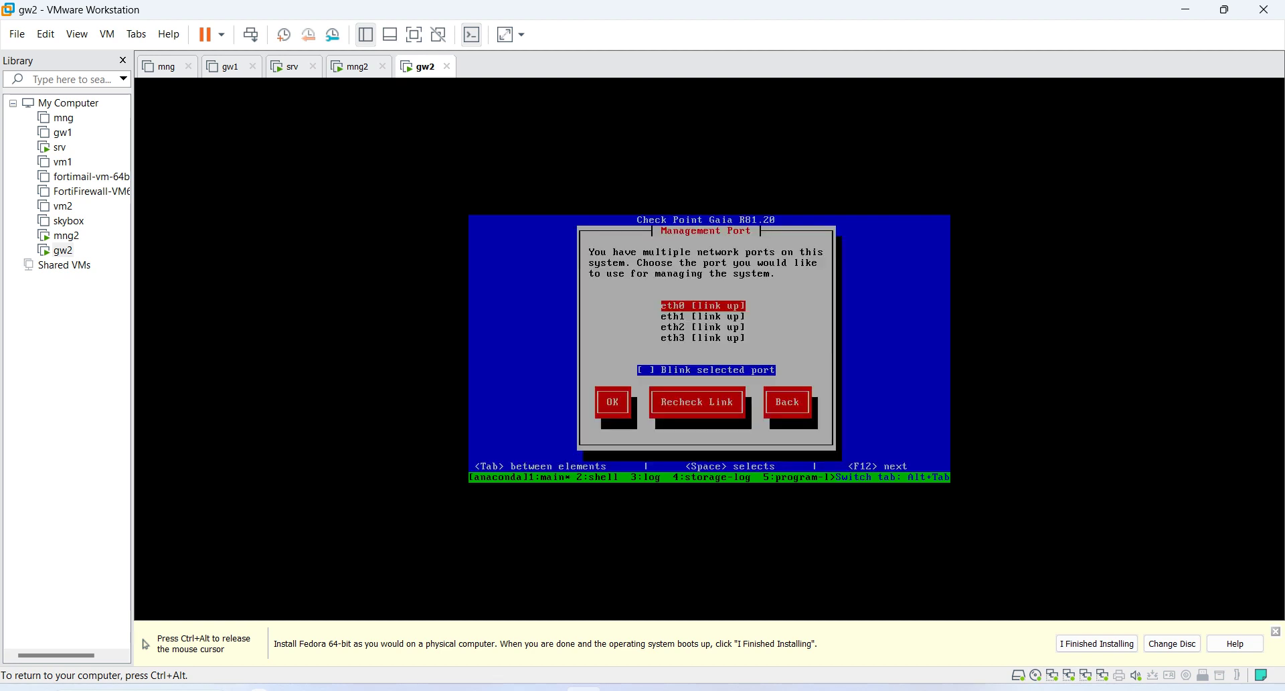
- Choose eth1 as the management port and enter IP address 10.80.11.1
{"action": "key", "text": "ctrl+alt"}
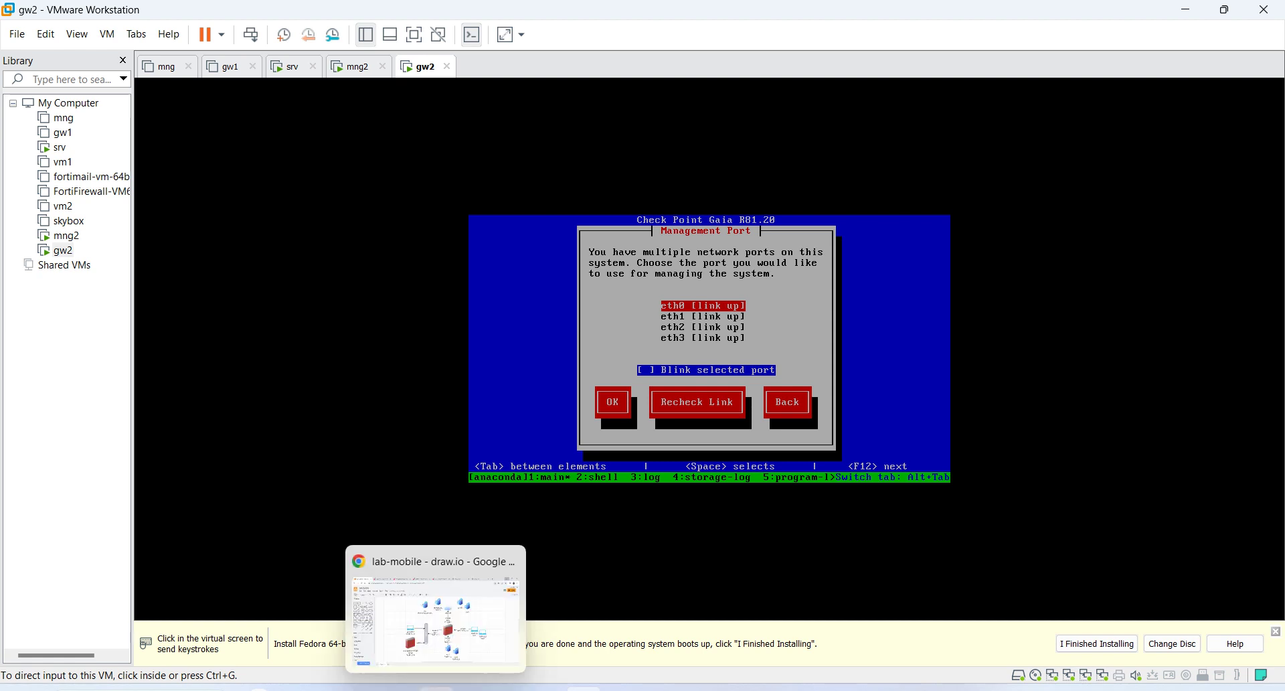
{"action": "left_click", "coordinate": [435, 688]}
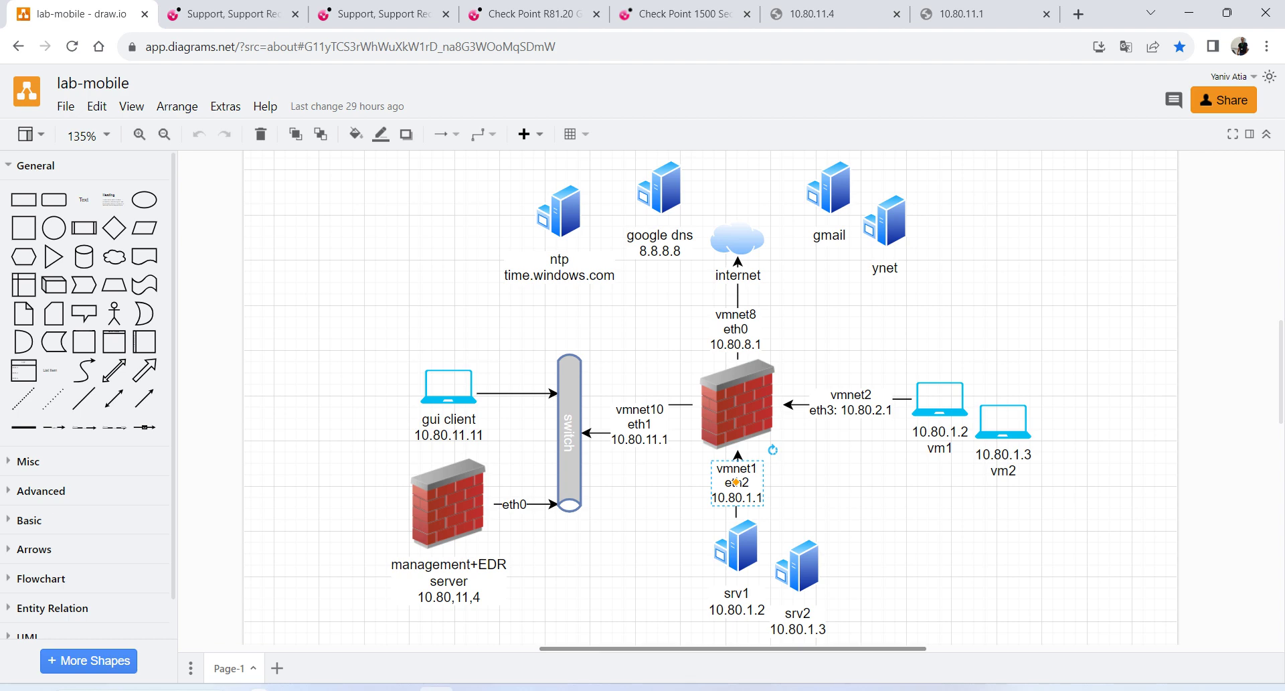
{"action": "left_click", "coordinate": [469, 688]}
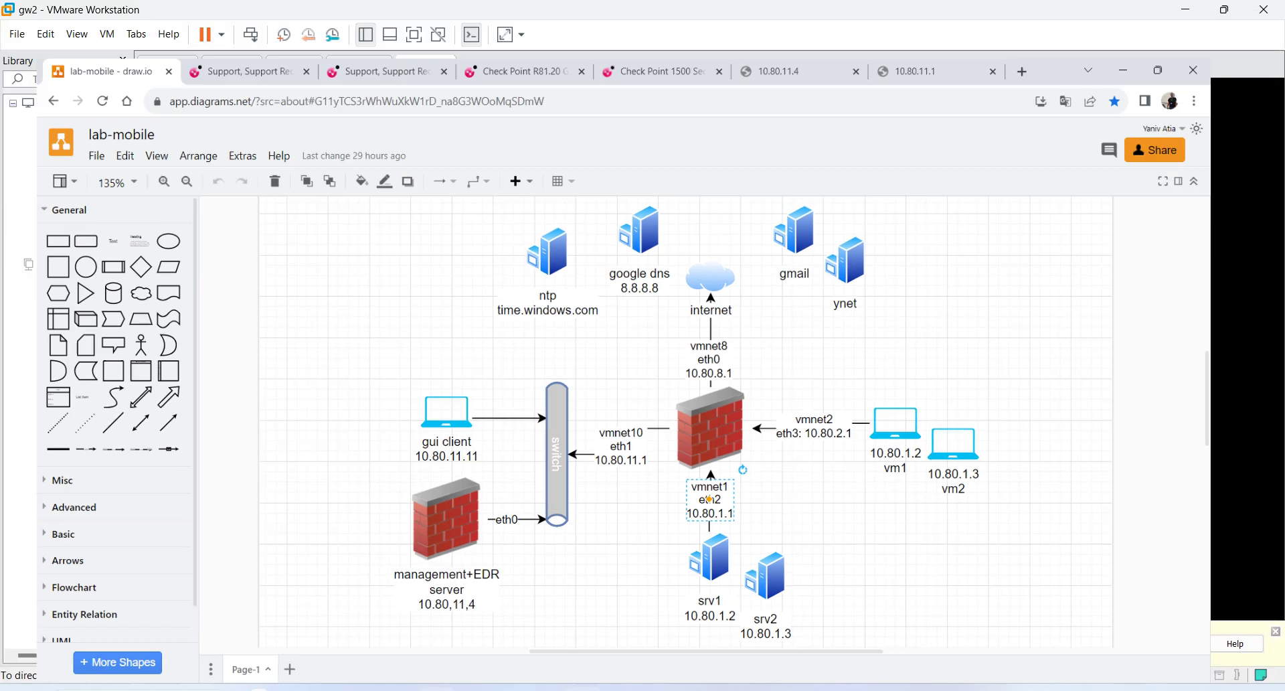
{"action": "key", "text": "ctrl+g"}
{"action": "key", "text": "Down"}
{"action": "key", "text": "Down"}
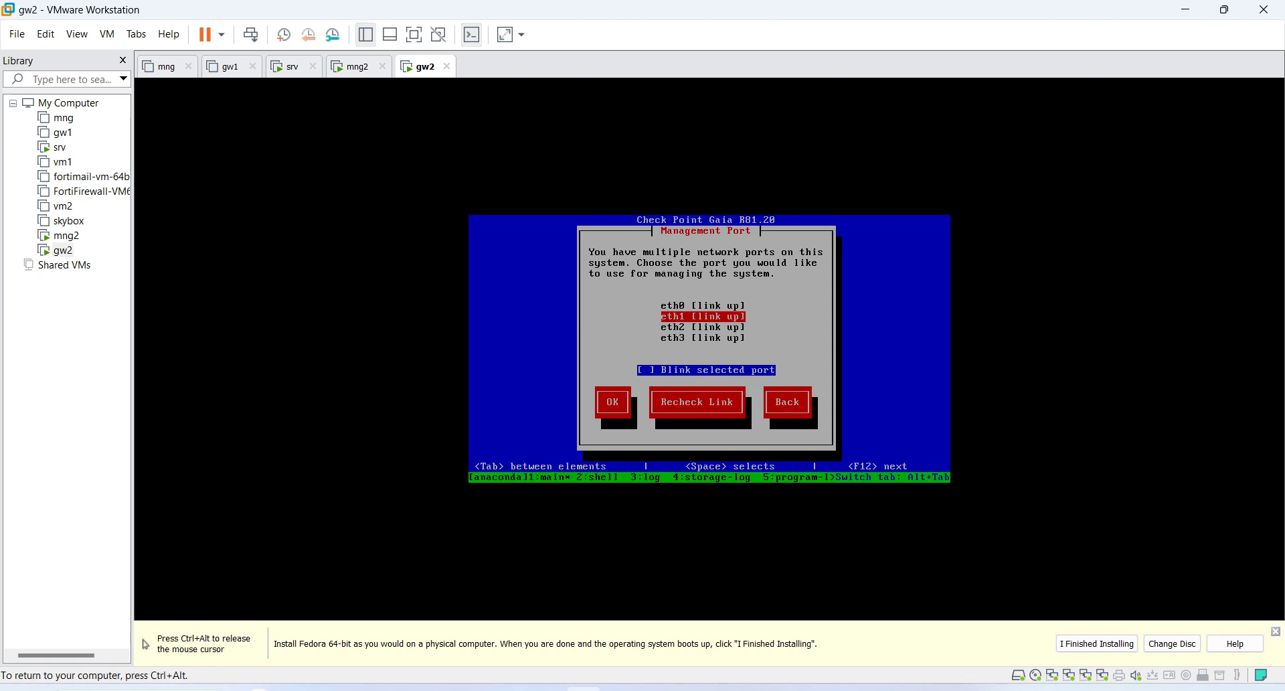
{"action": "key", "text": "Up"}
{"action": "key", "text": "Return"}
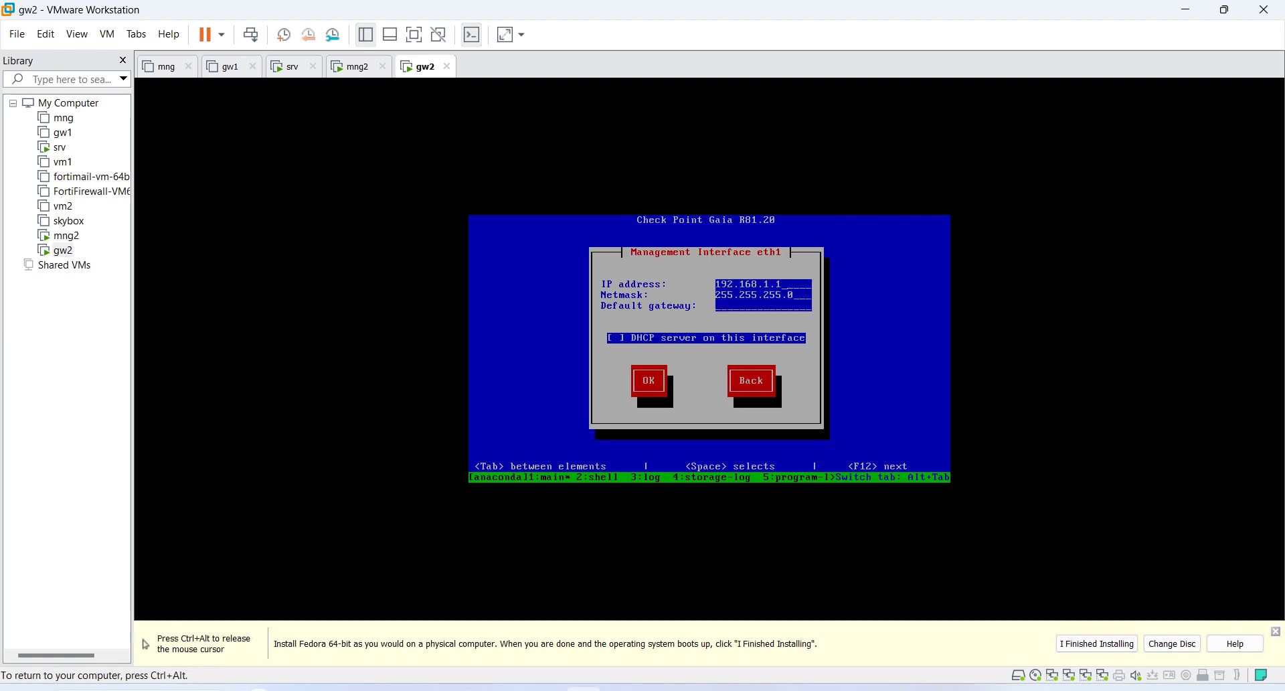
{"action": "key", "text": "BackSpace"}
{"action": "key", "text": "BackSpace"}
{"action": "key", "text": "BackSpace"}
{"action": "key", "text": "BackSpace"}
{"action": "key", "text": "BackSpace"}
{"action": "key", "text": "BackSpace"}
{"action": "key", "text": "BackSpace"}
{"action": "key", "text": "BackSpace"}
{"action": "key", "text": "BackSpace"}
{"action": "key", "text": "BackSpace"}
{"action": "key", "text": "BackSpace"}
{"action": "type", "text": "10.8"}
{"action": "type", "text": "0.11."}
{"action": "type", "text": "10.80.11.254"}
- Check the firewall's addresses in the diagram and change the gateway ending to 8.200
{"action": "key", "text": "ctrl+alt"}
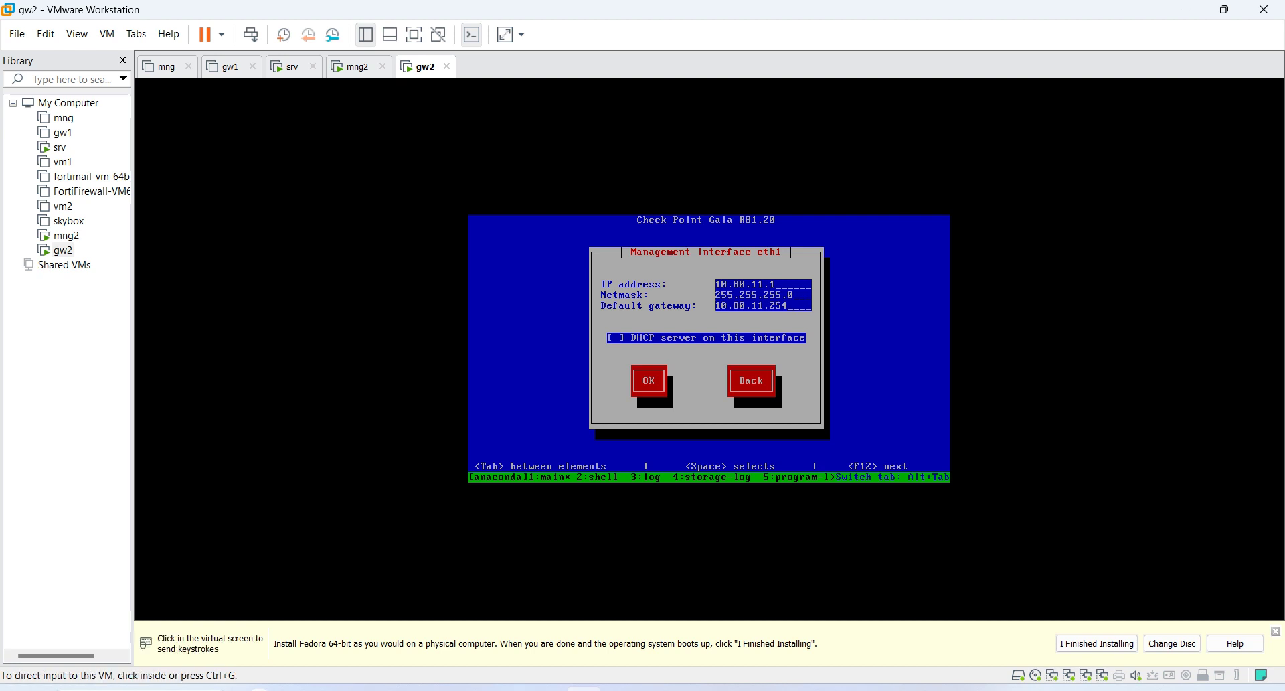
{"action": "key", "text": "alt+Tab"}
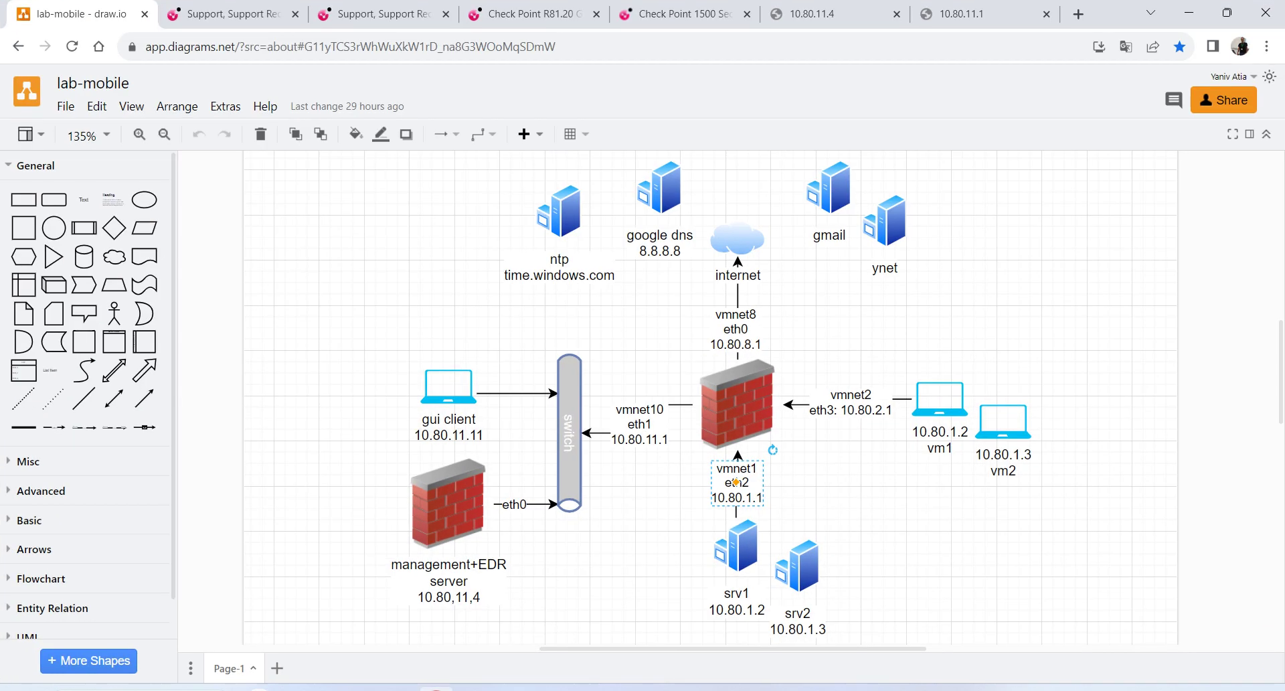
{"action": "left_click", "coordinate": [736, 403]}
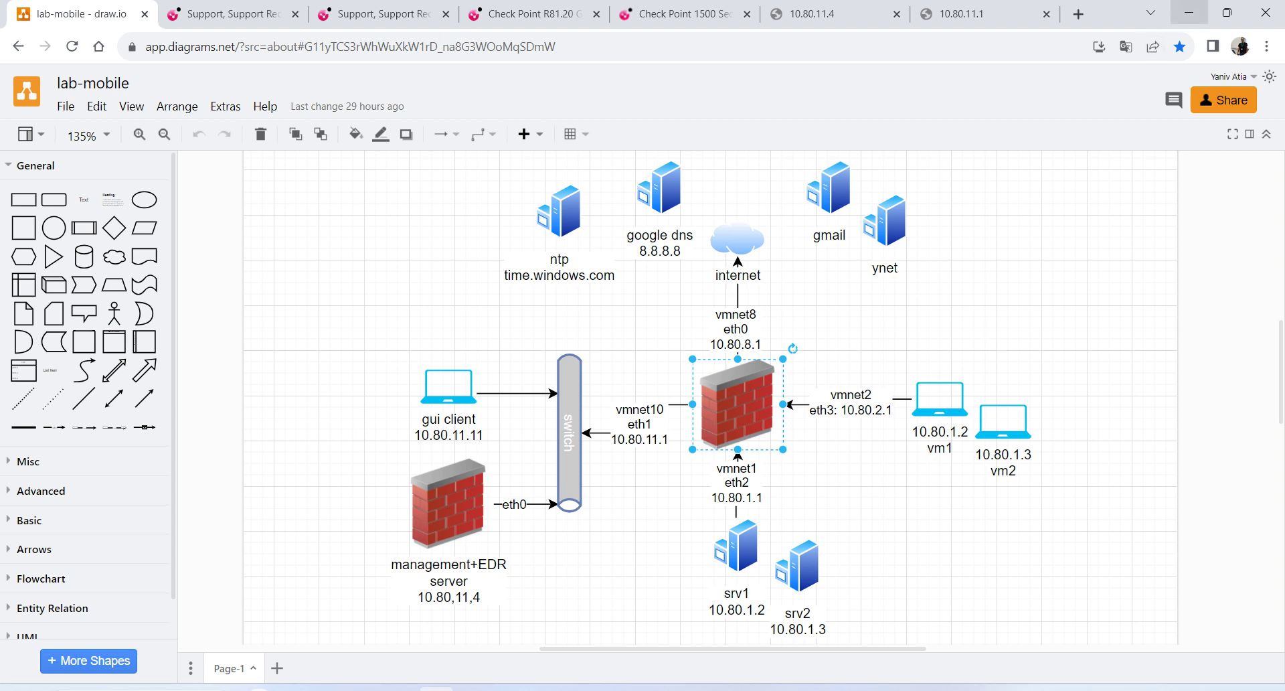
{"action": "left_click", "coordinate": [1189, 12]}
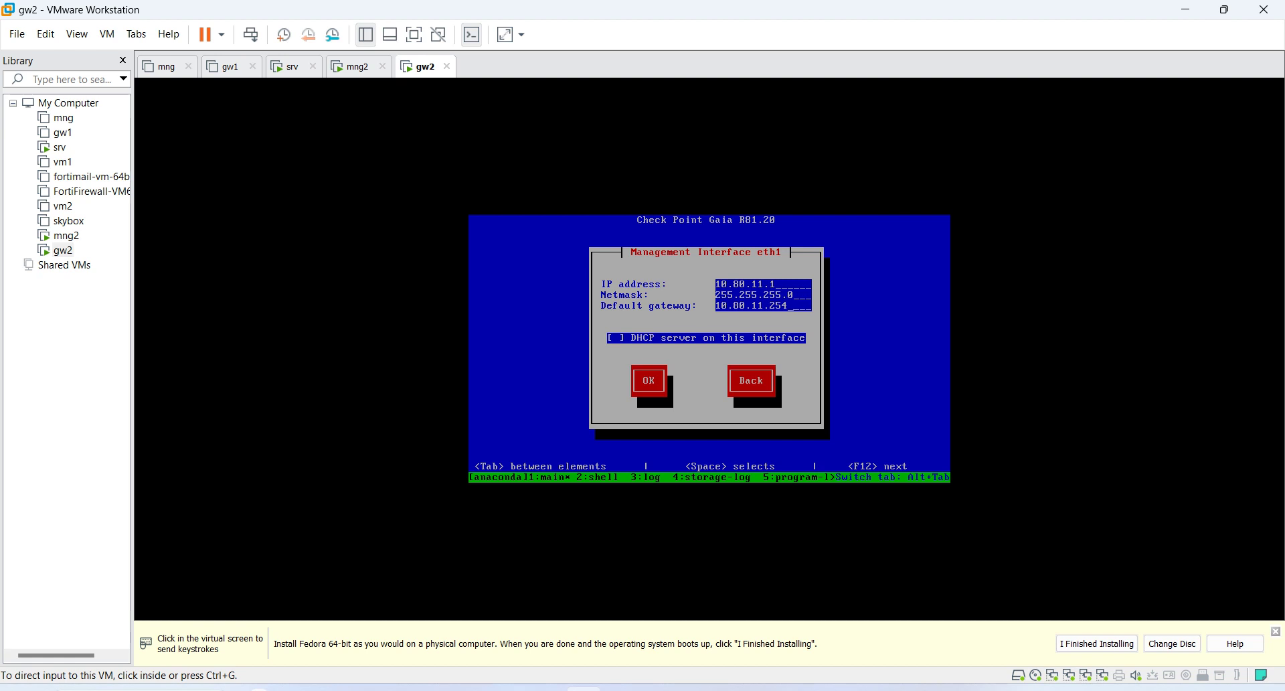
{"action": "key", "text": "ctrl+g"}
{"action": "key", "text": "BackSpace"}
{"action": "key", "text": "BackSpace"}
{"action": "key", "text": "BackSpace"}
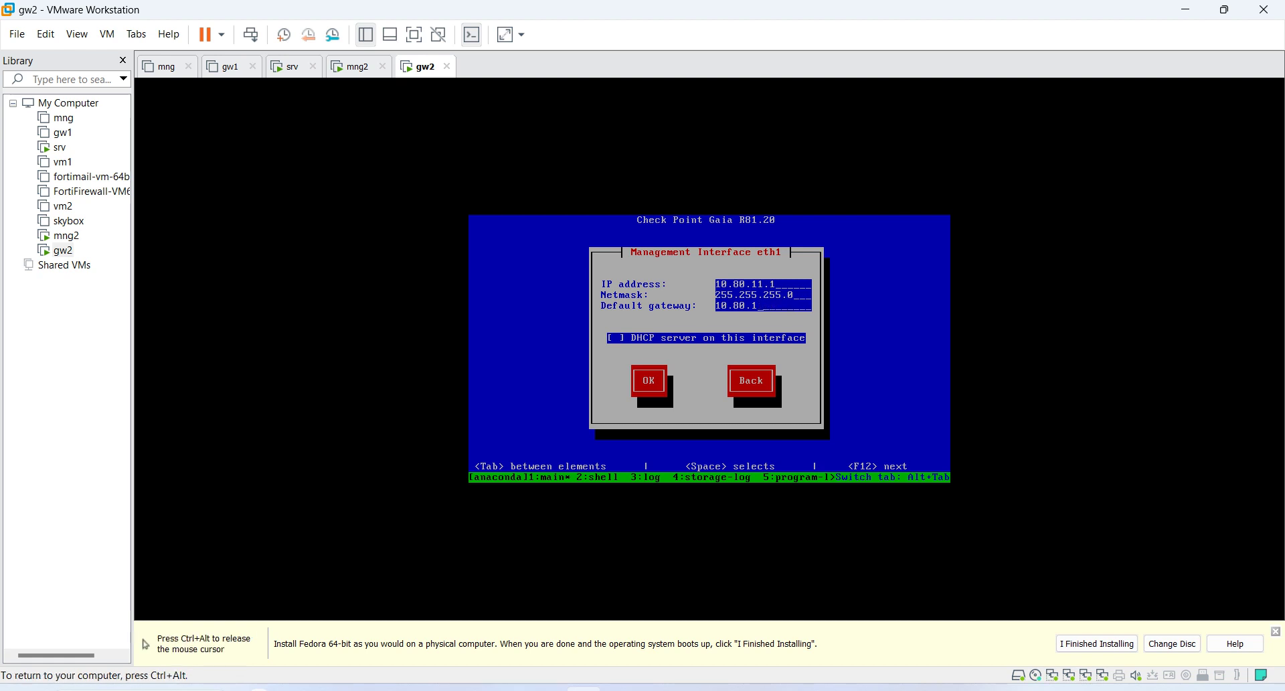
{"action": "type", "text": "8.200"}
{"action": "key", "text": "Tab"}
- Correct the default gateway to 10.80.11.200, confirm the settings and approve formatting to install
{"action": "key", "text": "Tab"}
{"action": "key", "text": "Return"}
{"action": "key", "text": "Return"}
{"action": "key", "text": "shift+Tab"}
{"action": "key", "text": "Tab"}
{"action": "key", "text": "alt+Tab"}
{"action": "key", "text": "alt+Tab"}
{"action": "key", "text": "alt+Tab"}
{"action": "key", "text": "alt+Tab"}
{"action": "key", "text": "alt+Tab"}
{"action": "key", "text": "shift+Tab"}
{"action": "key", "text": "alt+Tab"}
{"action": "key", "text": "alt+Tab"}
{"action": "key", "text": "alt+Tab"}
{"action": "key", "text": "alt+Tab"}
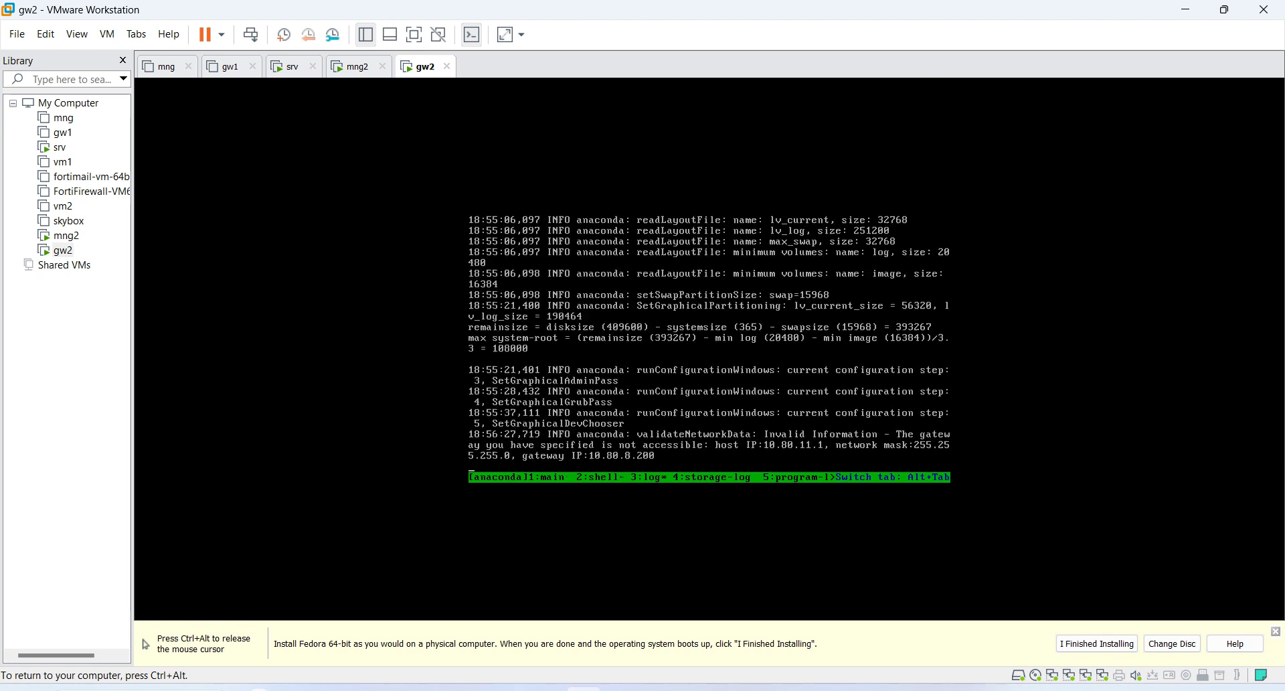
{"action": "key", "text": "alt+Tab"}
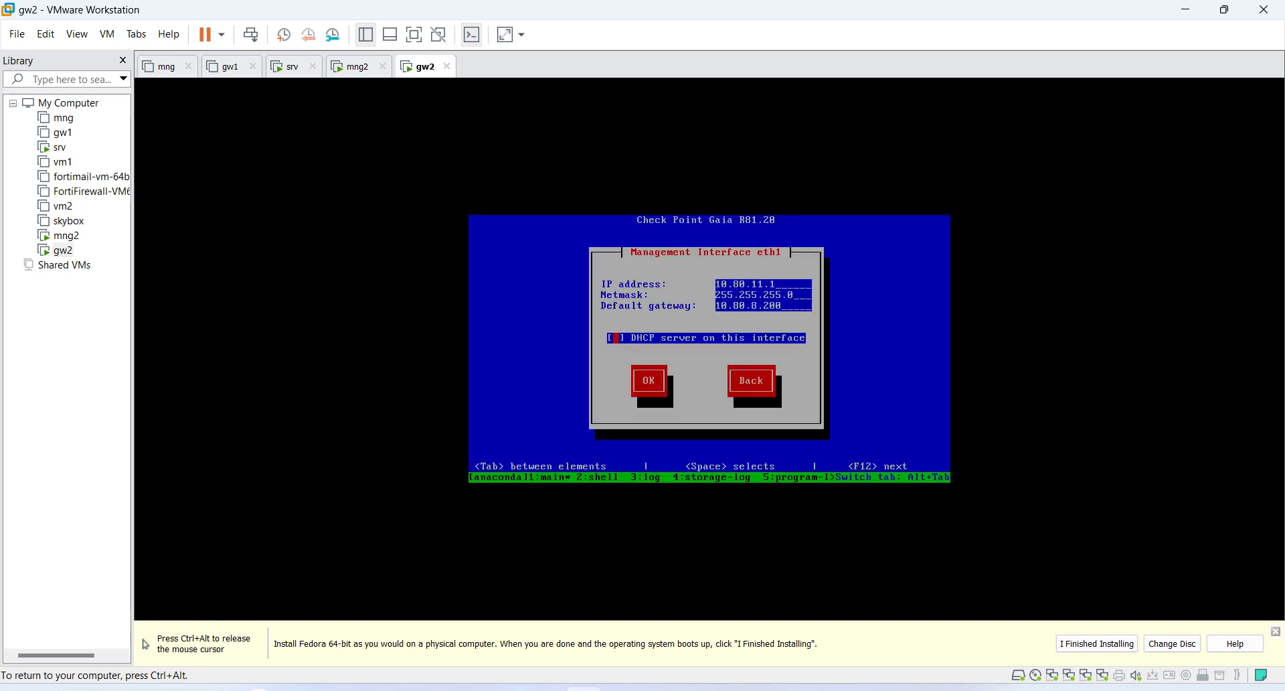
{"action": "key", "text": "Tab"}
{"action": "key", "text": "Tab"}
{"action": "key", "text": "Tab"}
{"action": "key", "text": "BackSpace"}
{"action": "key", "text": "BackSpace"}
{"action": "key", "text": "BackSpace"}
{"action": "key", "text": "BackSpace"}
{"action": "key", "text": "BackSpace"}
{"action": "type", "text": "11.200"}
{"action": "key", "text": "Tab"}
{"action": "key", "text": "Tab"}
{"action": "key", "text": "Return"}
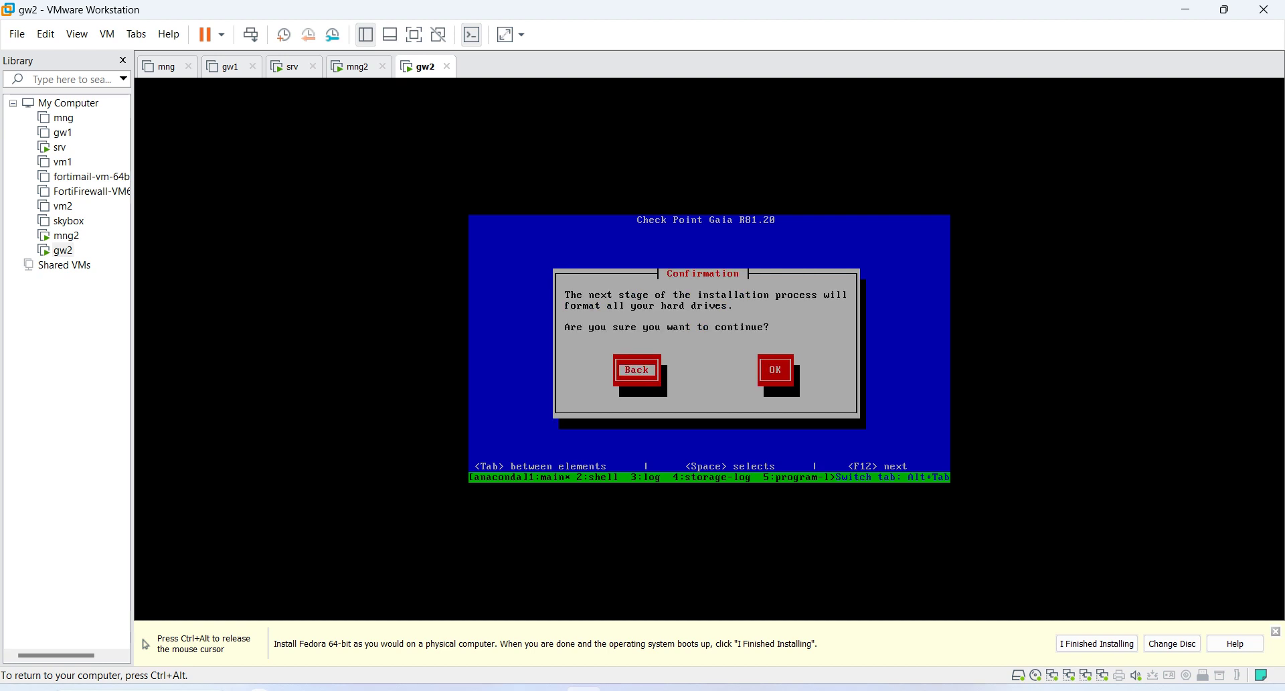
{"action": "key", "text": "Tab"}
{"action": "key", "text": "Return"}
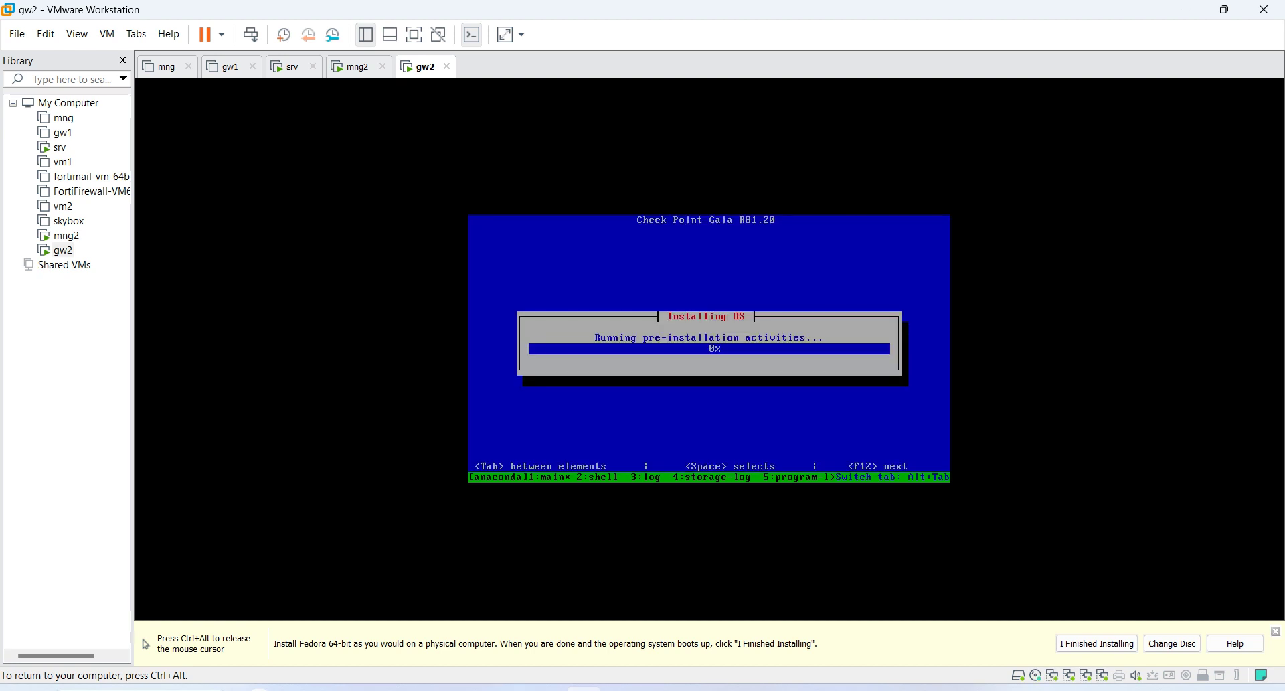
- Open the Virtual Network Editor and view VMnet8's NAT settings, gateway 10.80.8.200
{"action": "key", "text": "ctrl+alt"}
{"action": "left_click", "coordinate": [107, 35]}
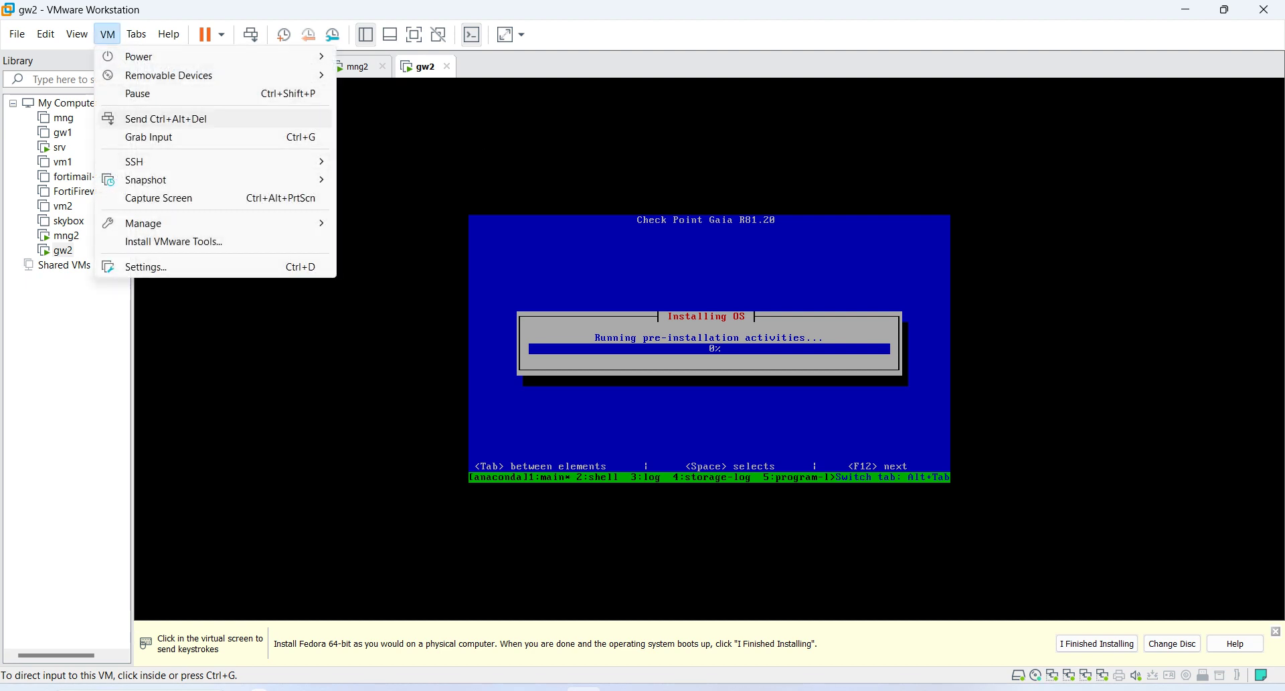
{"action": "mouse_move", "coordinate": [46, 34]}
{"action": "left_click", "coordinate": [114, 116]}
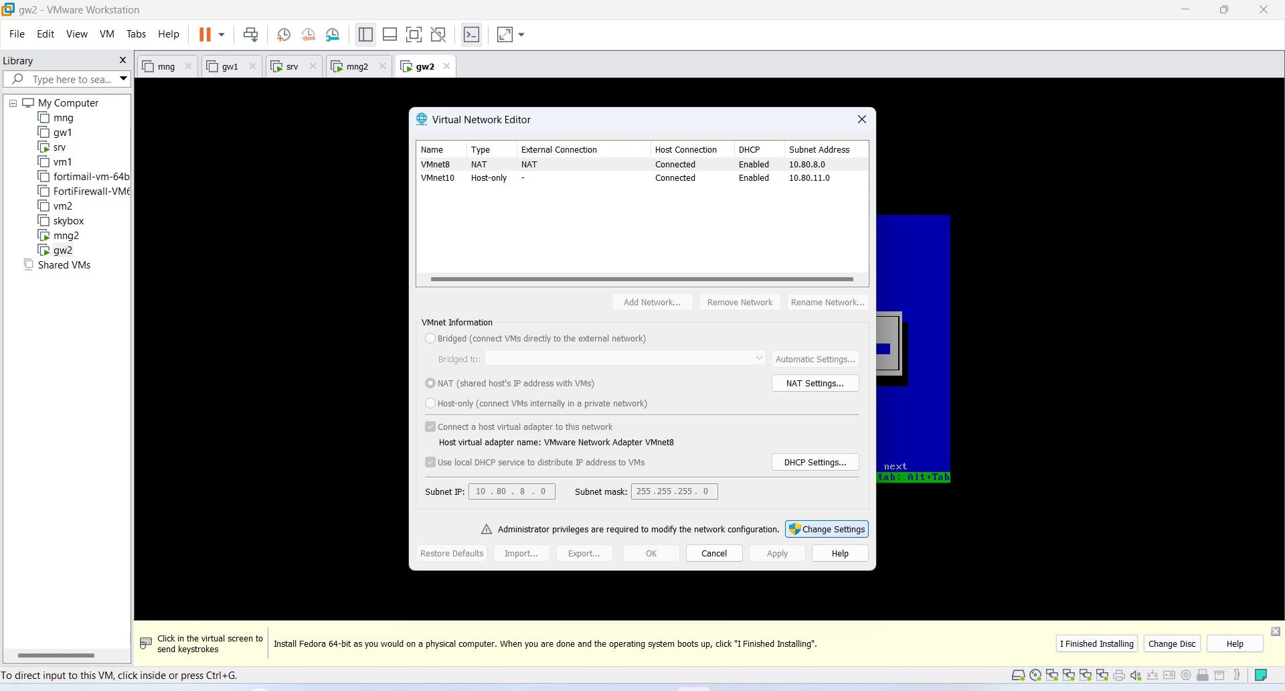
{"action": "key", "text": "Return"}
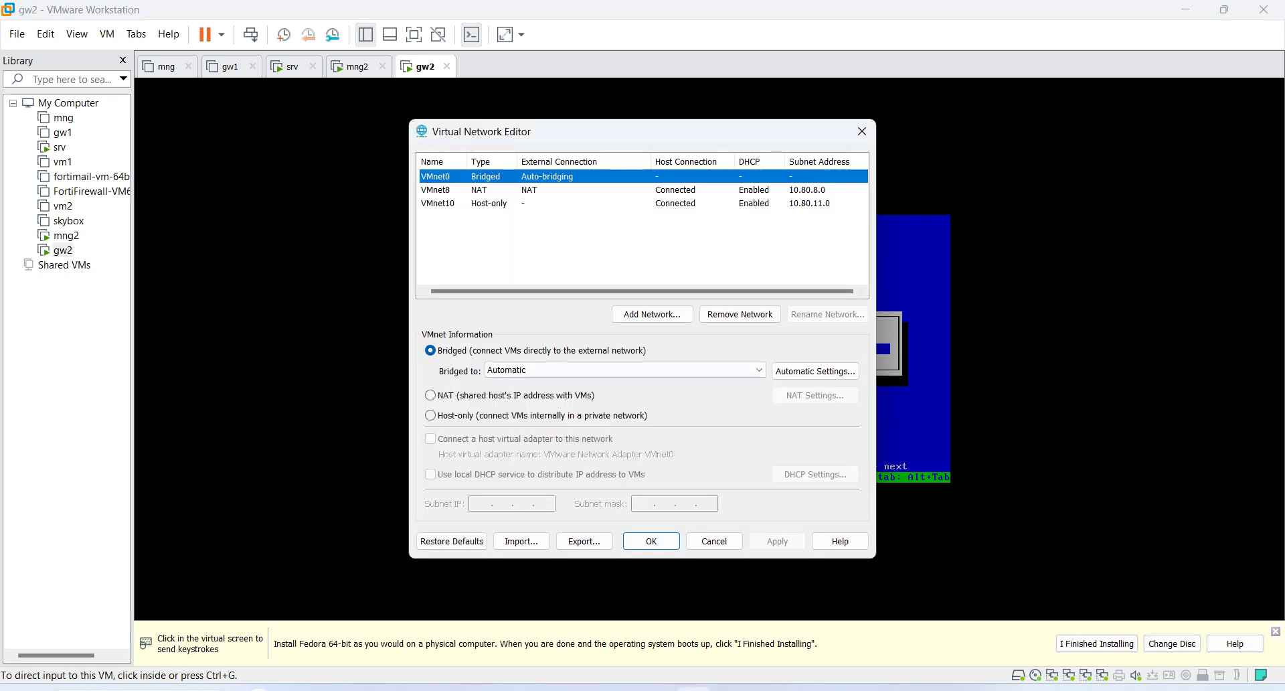
{"action": "left_click", "coordinate": [436, 189]}
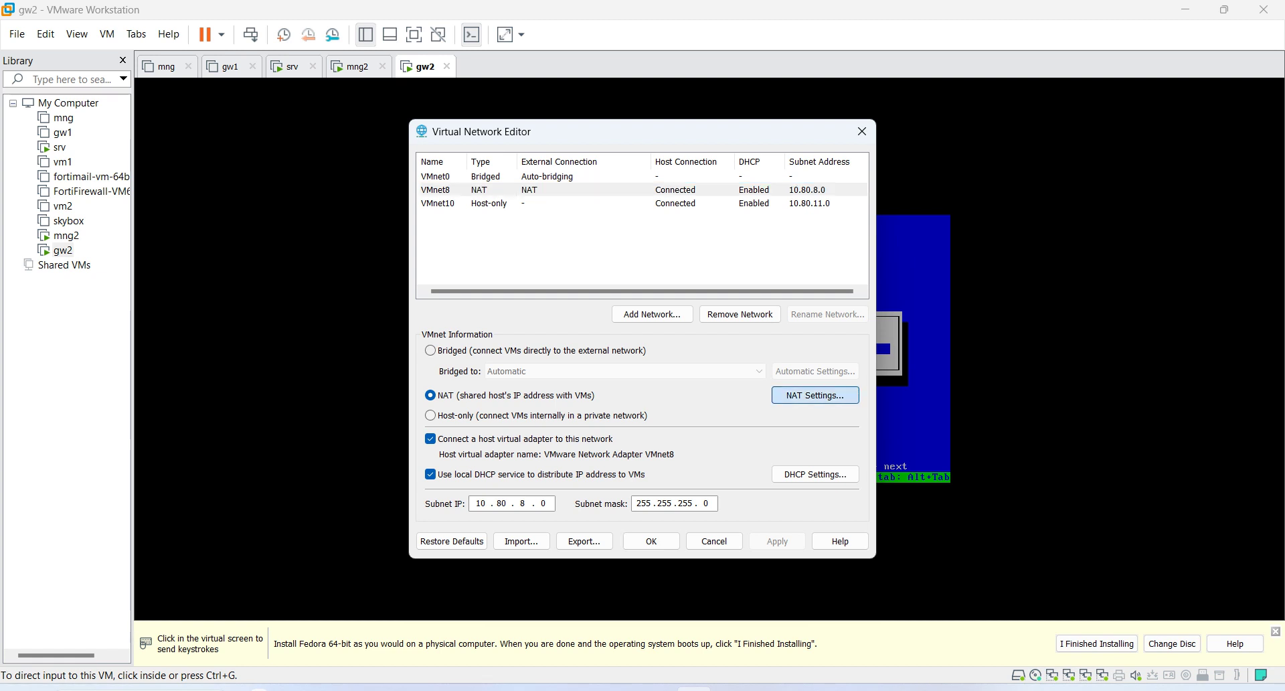
{"action": "left_click", "coordinate": [815, 395]}
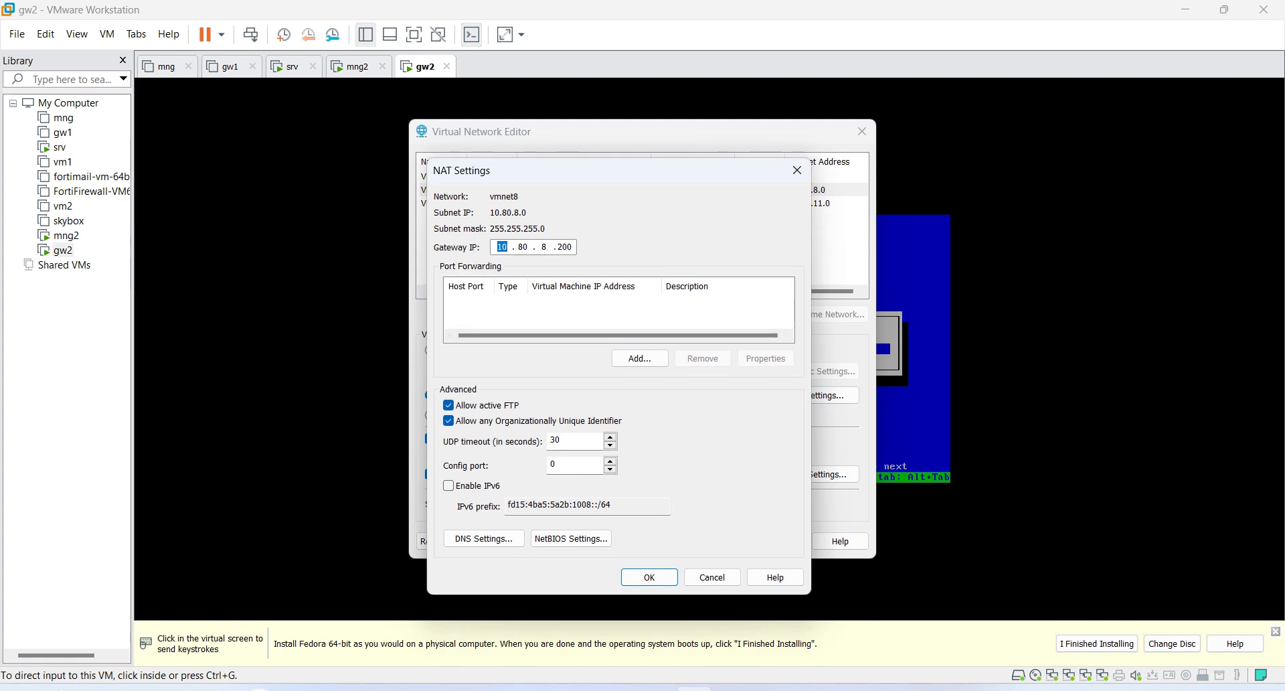
{"action": "left_click", "coordinate": [564, 247]}
- Add a new line '10.80.8.200' under the internet cloud's label in the diagram
{"action": "key", "text": "alt+Tab"}
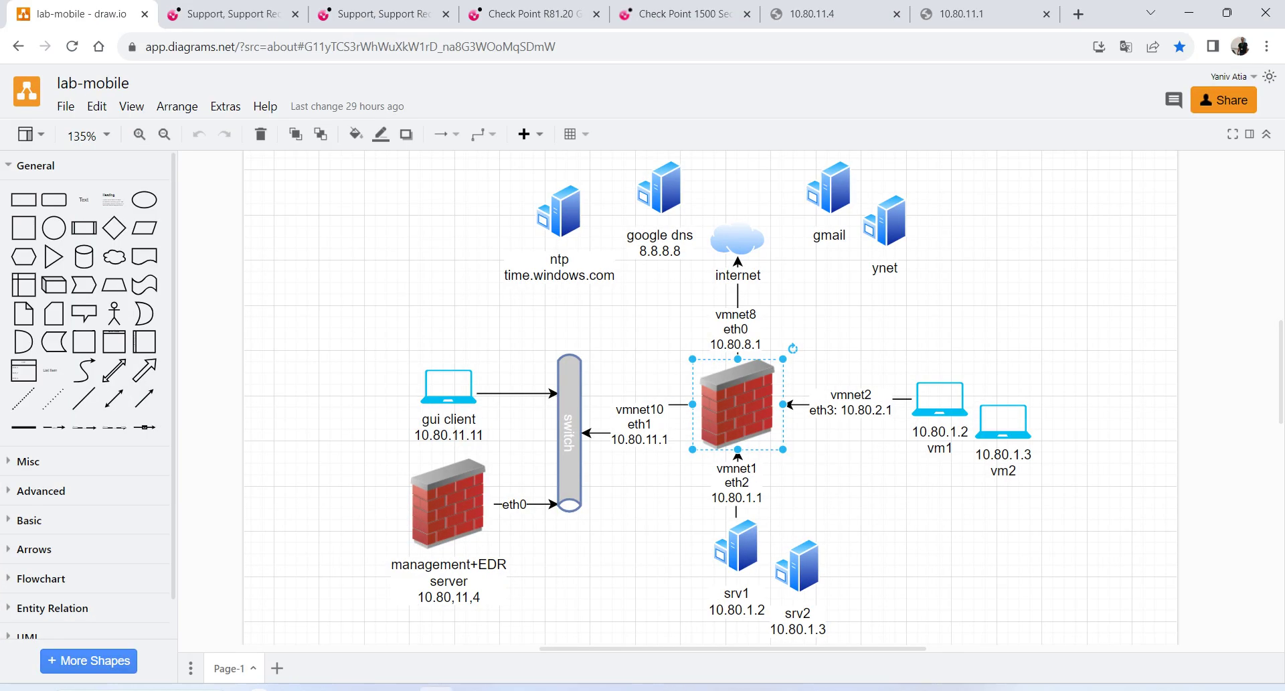
{"action": "left_click", "coordinate": [737, 239]}
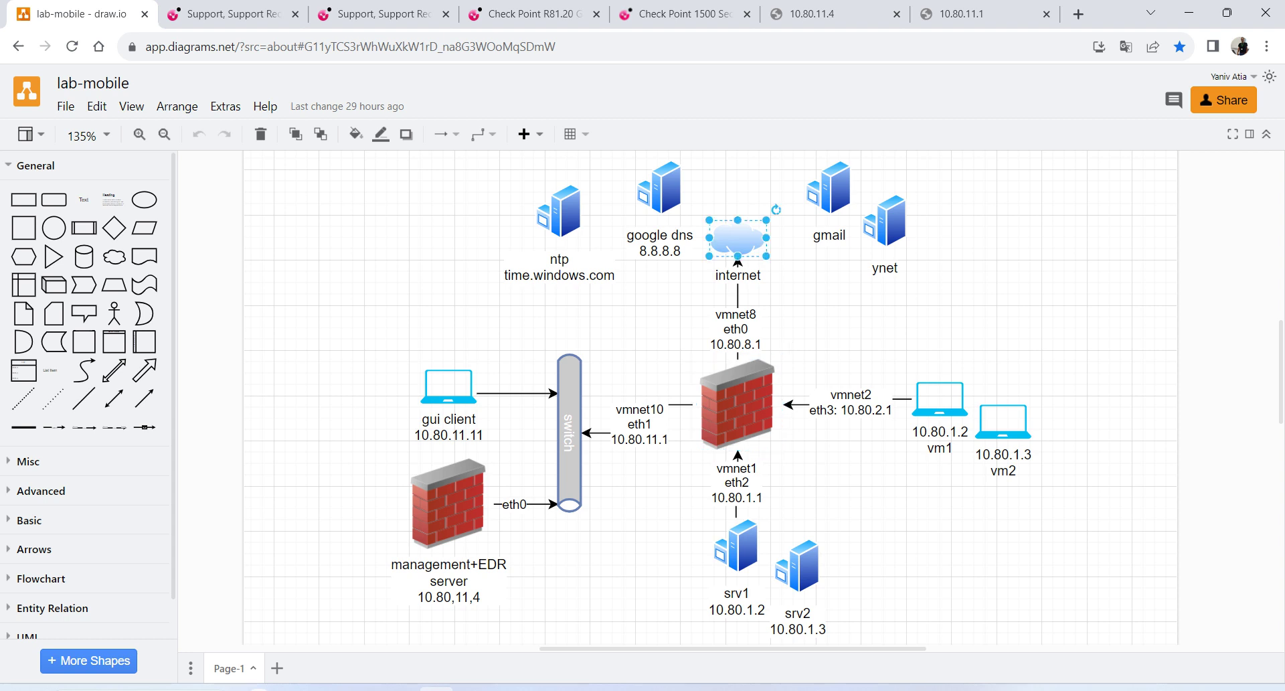
{"action": "key", "text": "F2"}
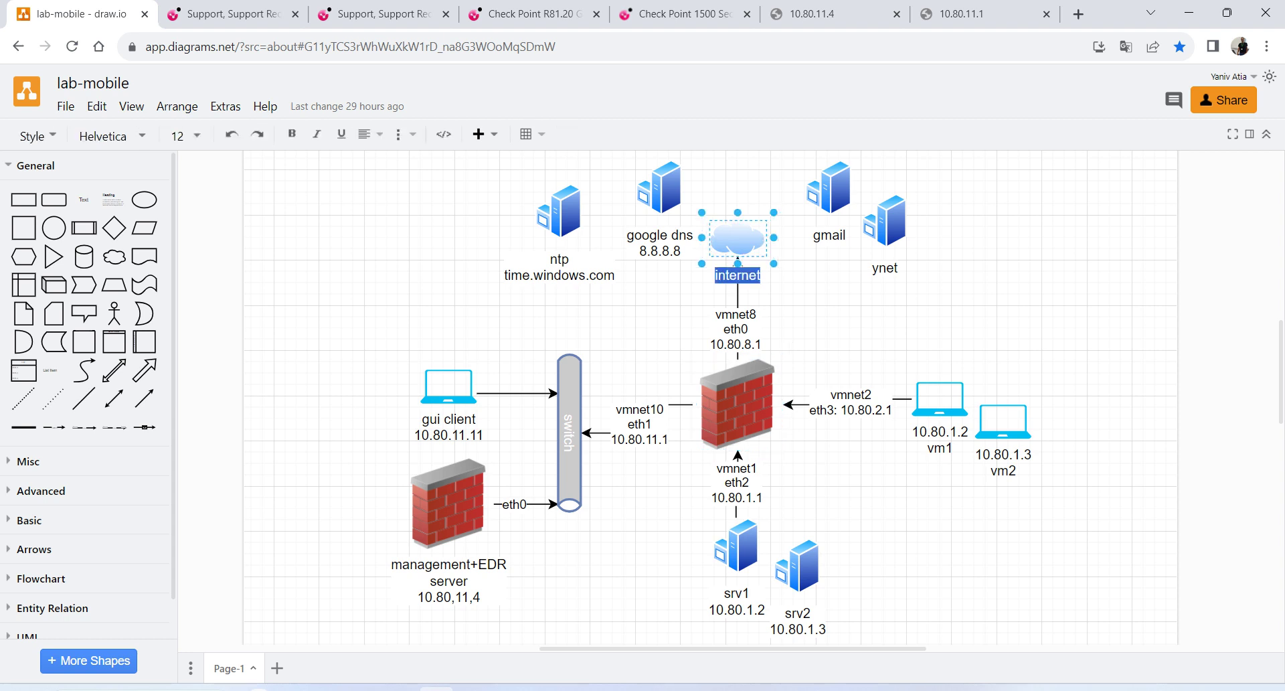
{"action": "key", "text": "End"}
{"action": "key", "text": "Return"}
{"action": "type", "text": "1"}
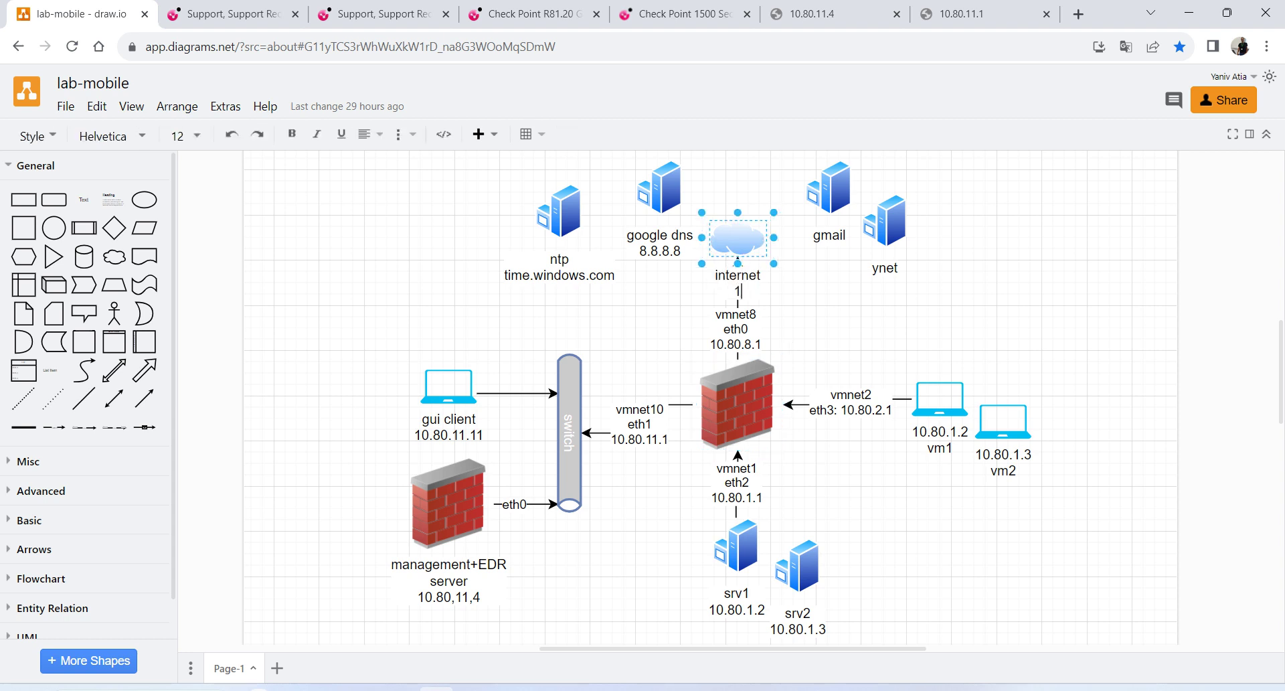
{"action": "type", "text": "0.80.8.200"}
{"action": "key", "text": "Escape"}
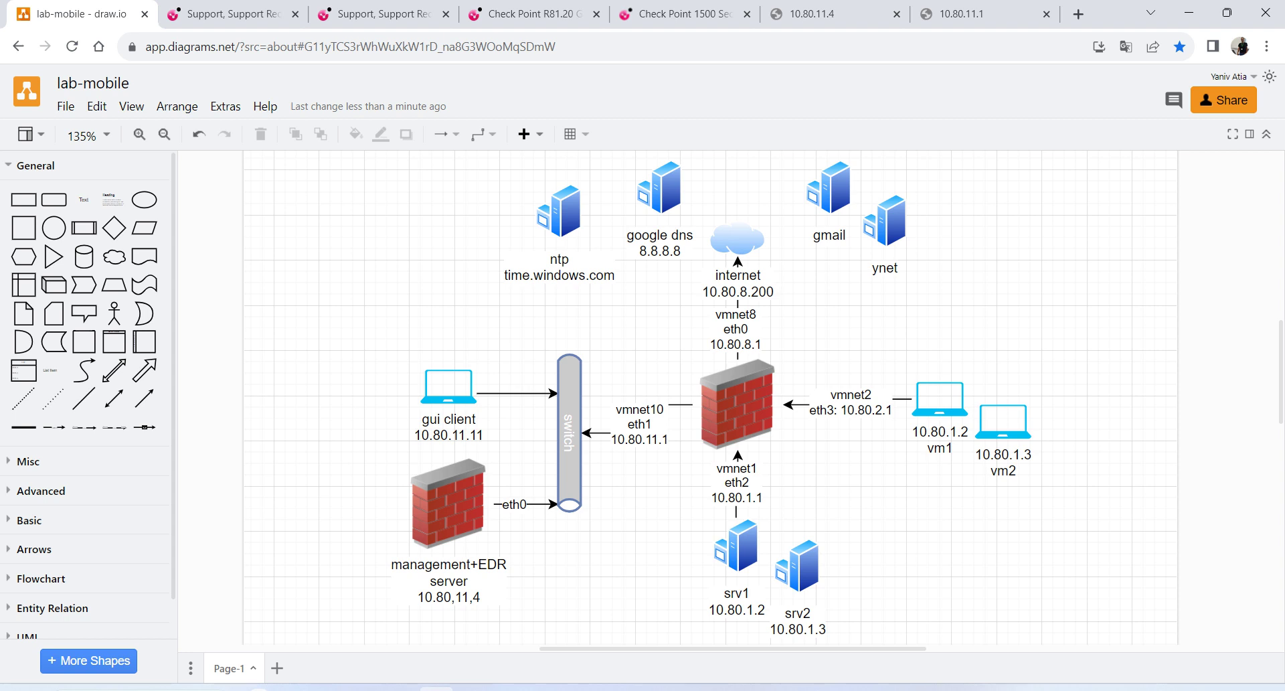
- Close the NAT Settings and Virtual Network Editor without changes
{"action": "key", "text": "alt+Tab"}
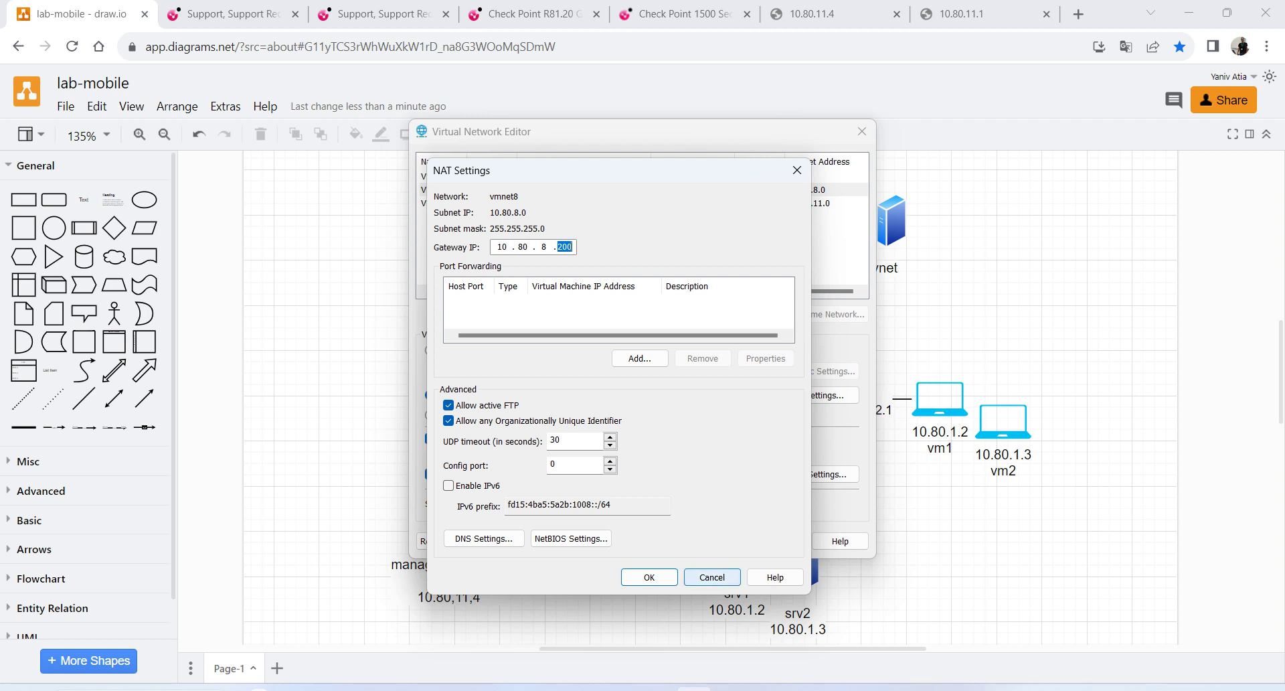
{"action": "left_click", "coordinate": [711, 576]}
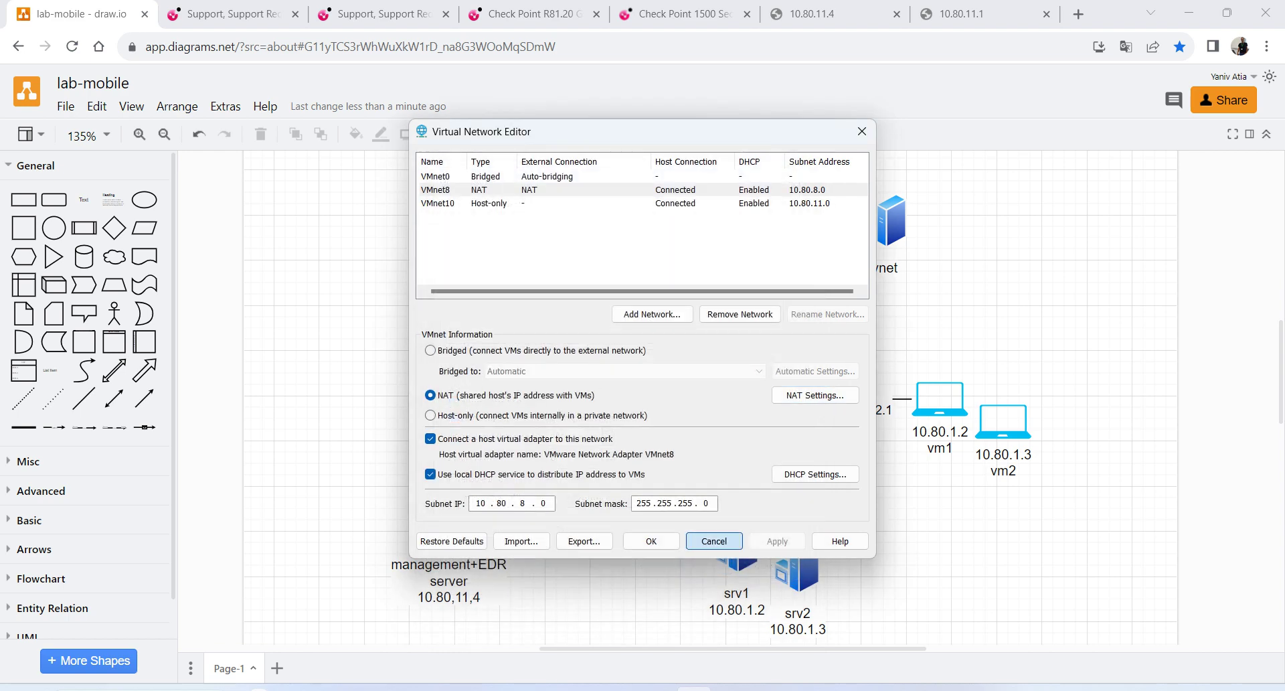
{"action": "left_click", "coordinate": [714, 541]}
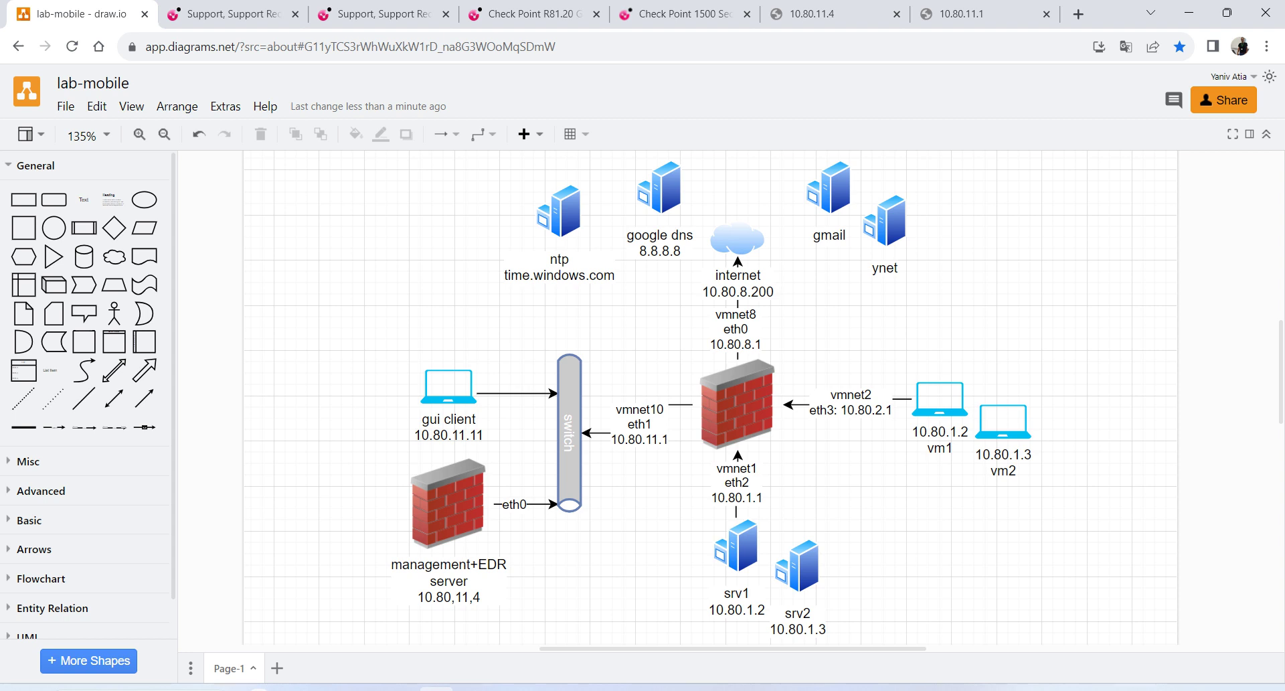
- Check gw2's Gaia install progress and mng2's login prompt, then go back to the diagram
{"action": "mouse_move", "coordinate": [582, 689]}
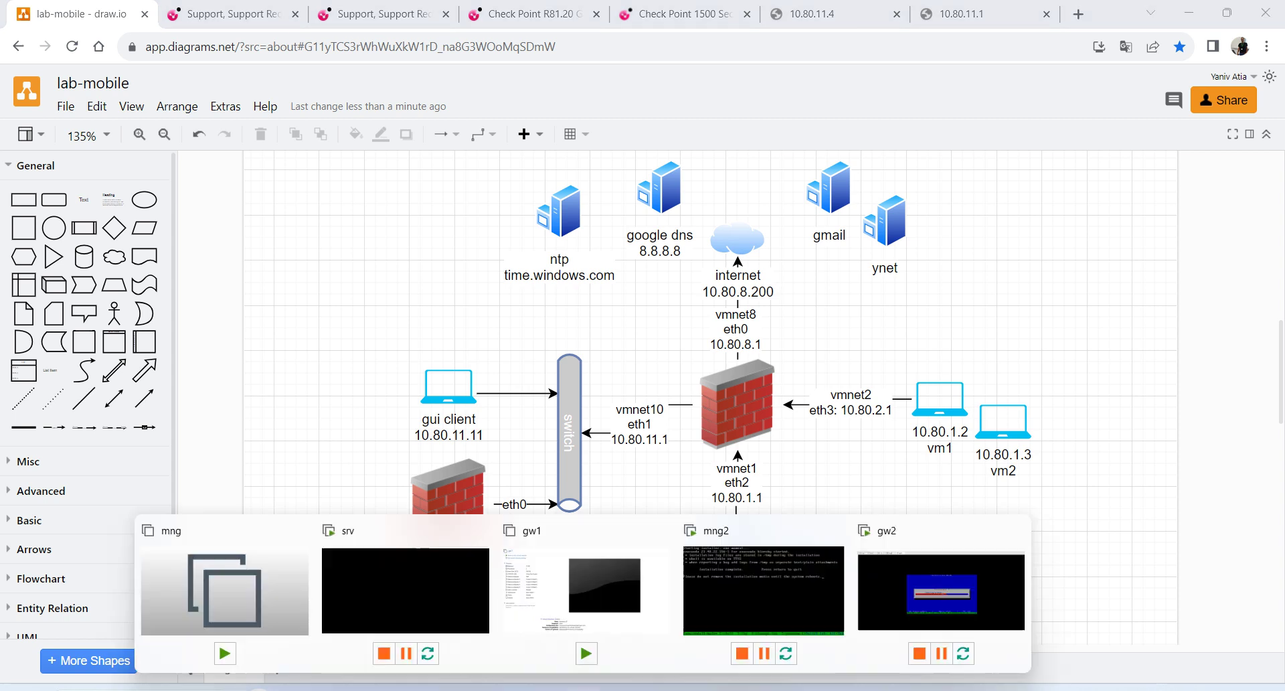
{"action": "left_click", "coordinate": [941, 590]}
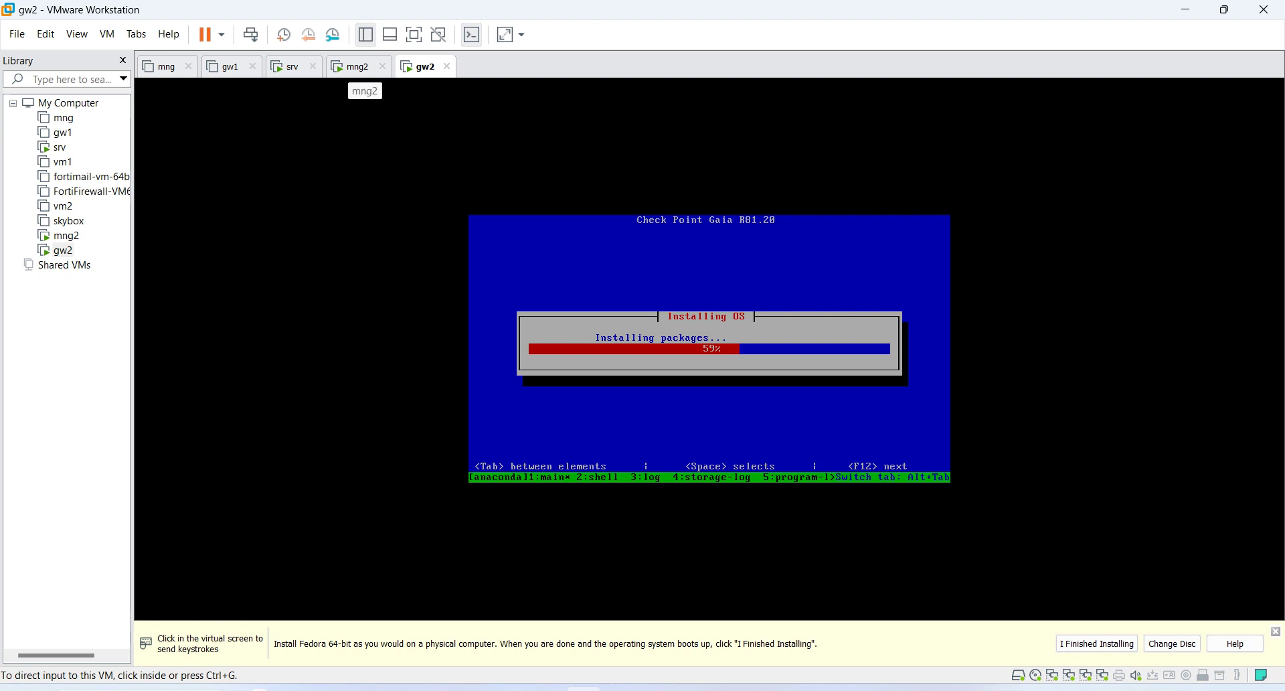
{"action": "left_click", "coordinate": [358, 66]}
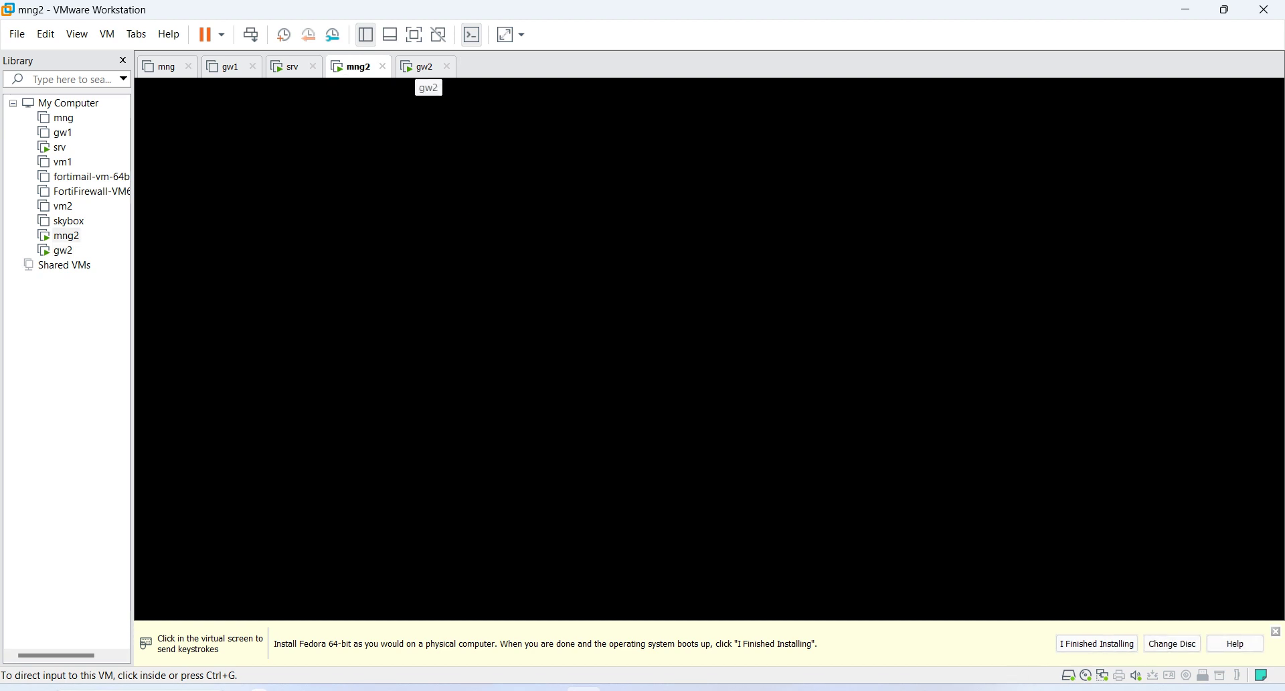
{"action": "key", "text": "ctrl+g"}
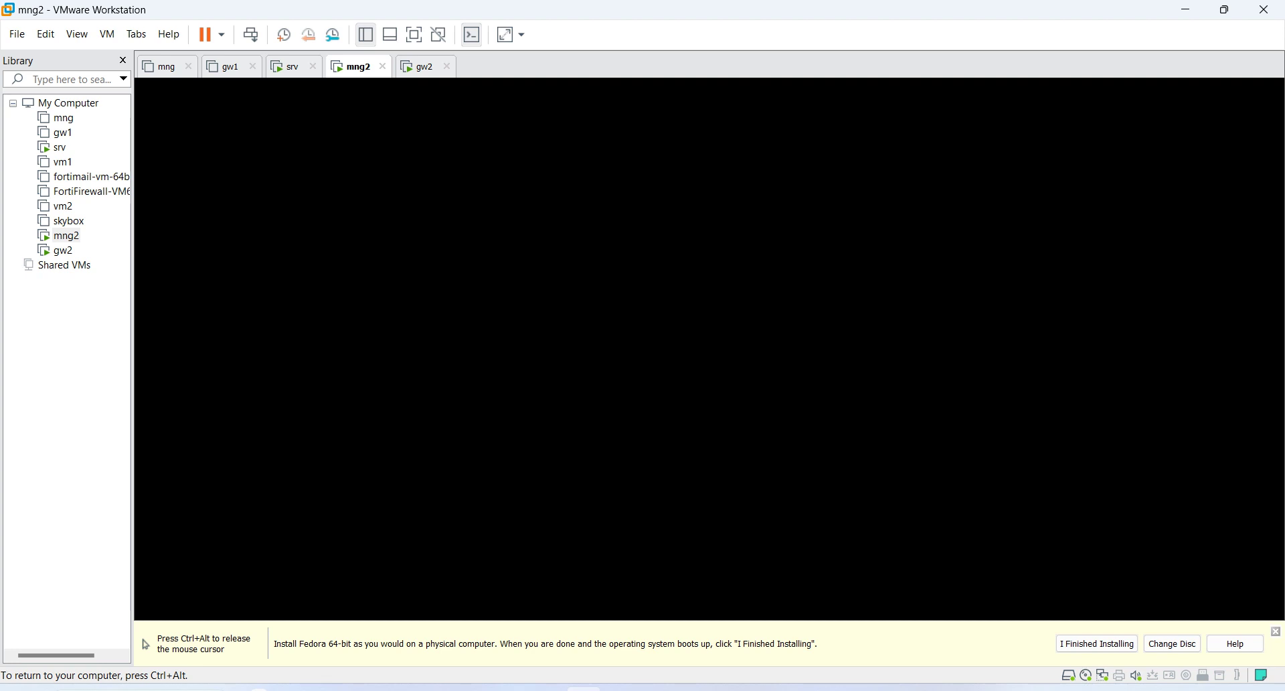
{"action": "key", "text": "ctrl+alt"}
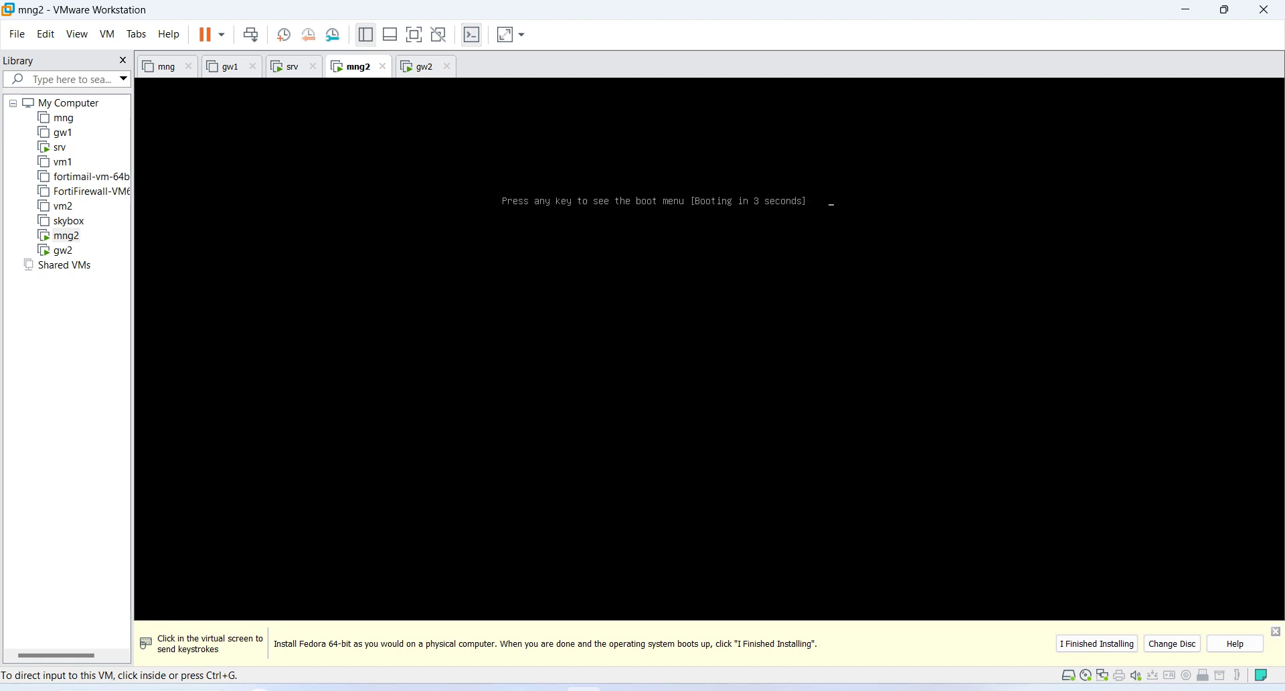
{"action": "left_click", "coordinate": [424, 66]}
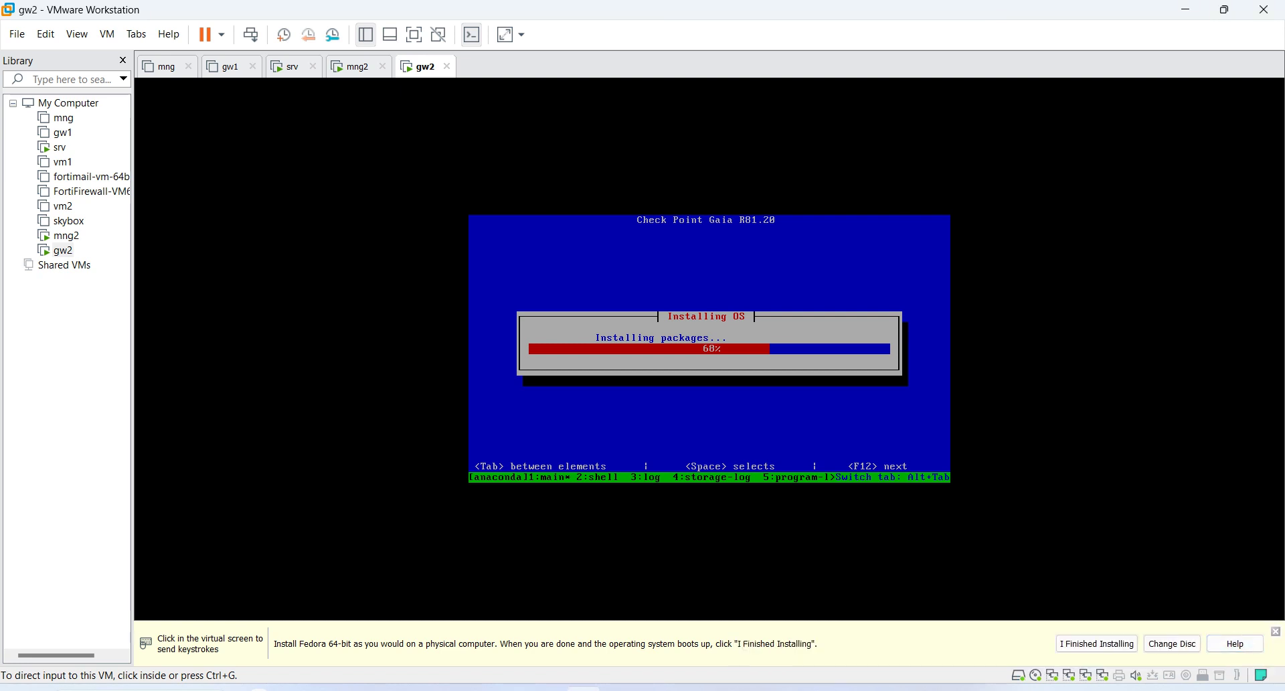
{"action": "key", "text": "ctrl+shift+Tab"}
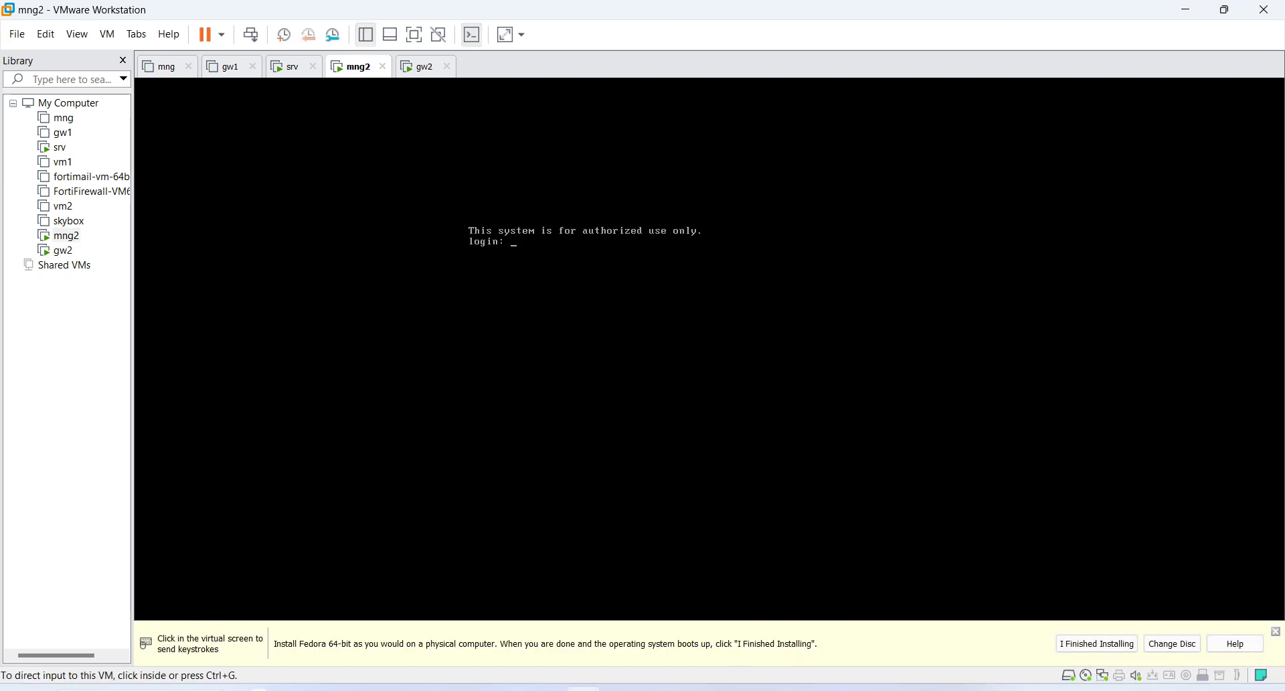
{"action": "key", "text": "alt+Tab"}
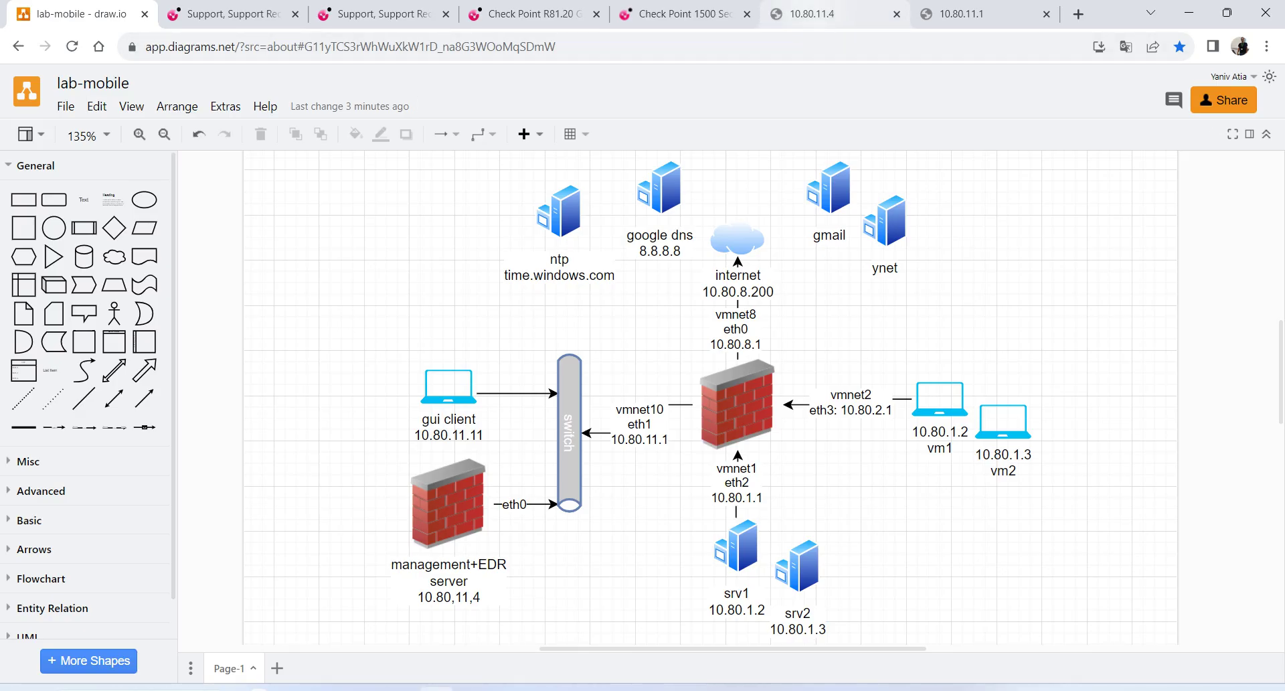
- Reload the 10.80.11.4 portal page and proceed past the certificate warning
{"action": "left_click", "coordinate": [811, 14]}
{"action": "left_click", "coordinate": [318, 46]}
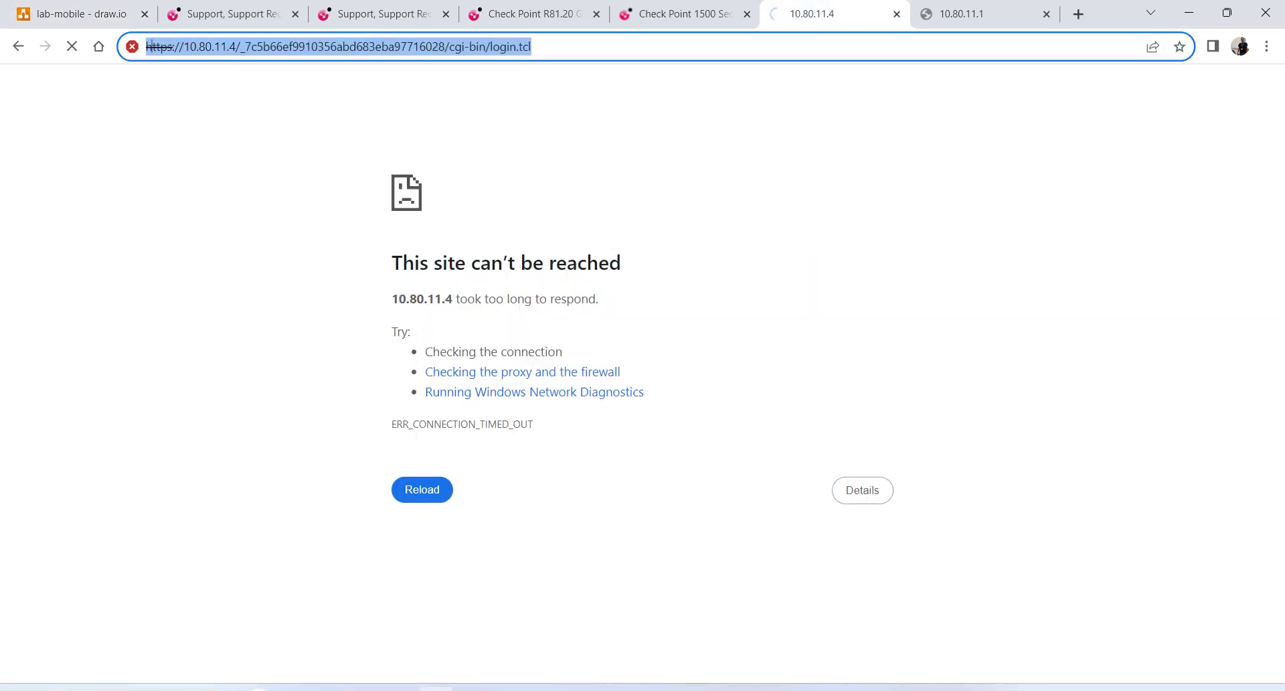
{"action": "key", "text": "Return"}
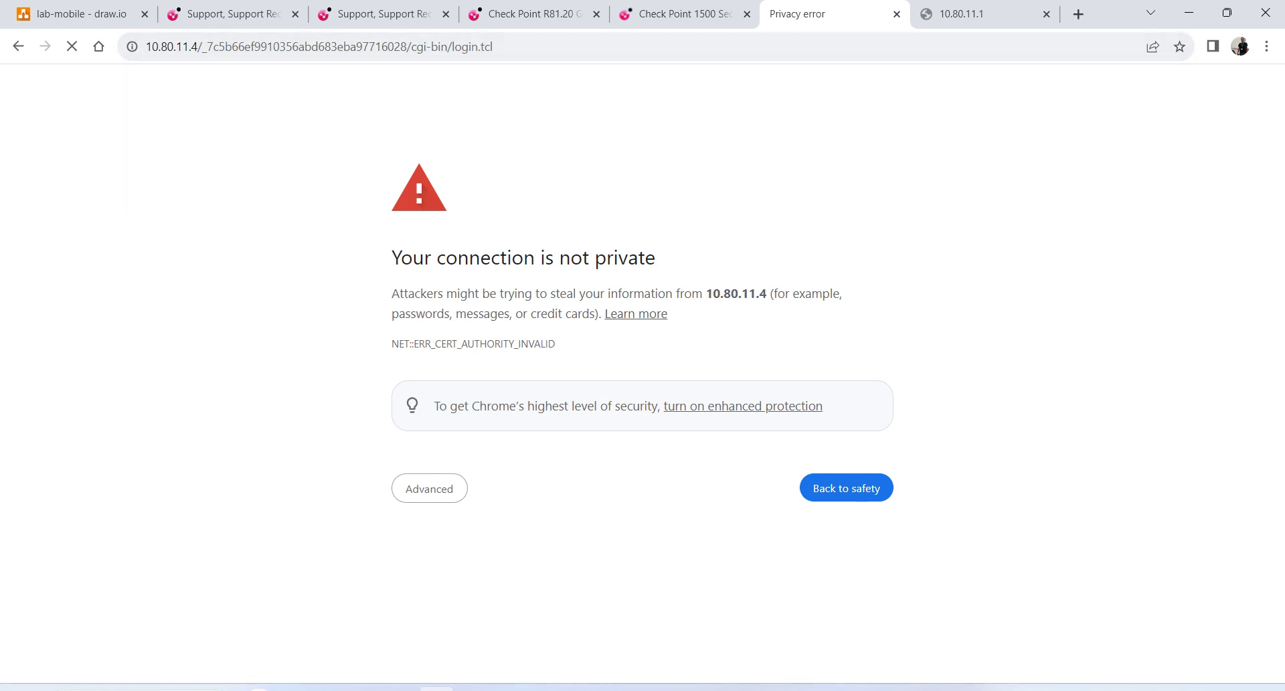
{"action": "left_click", "coordinate": [429, 488]}
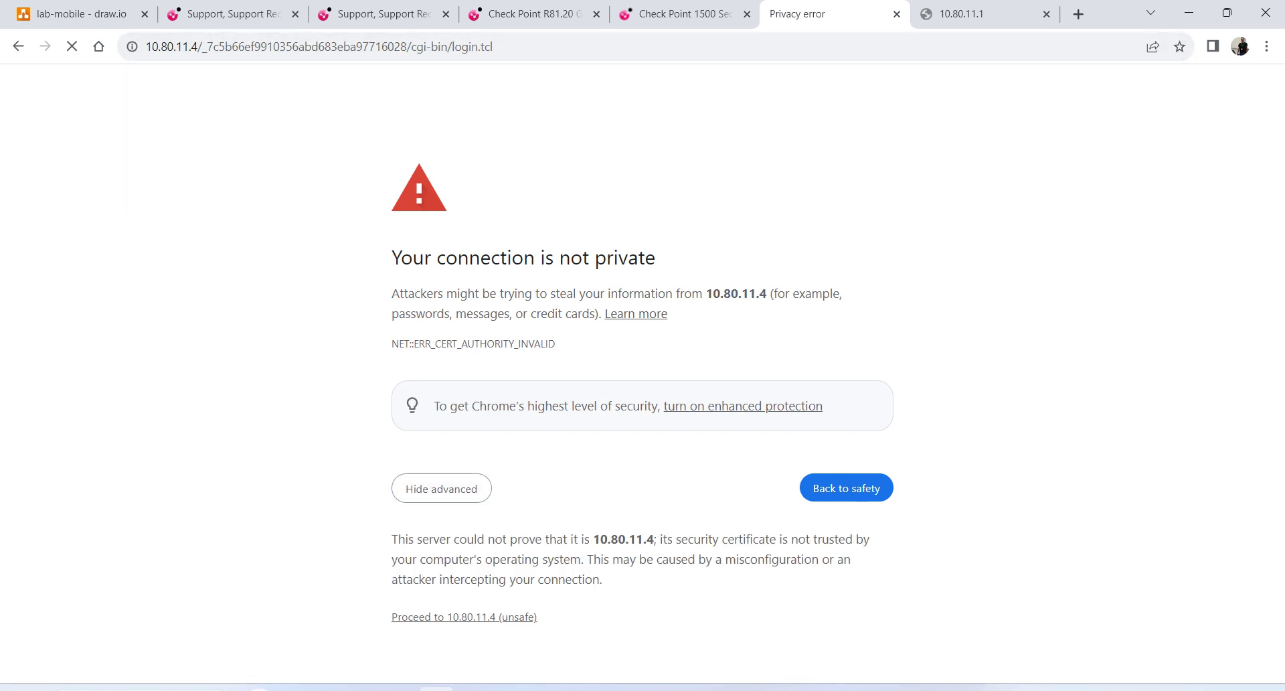
{"action": "left_click", "coordinate": [464, 616]}
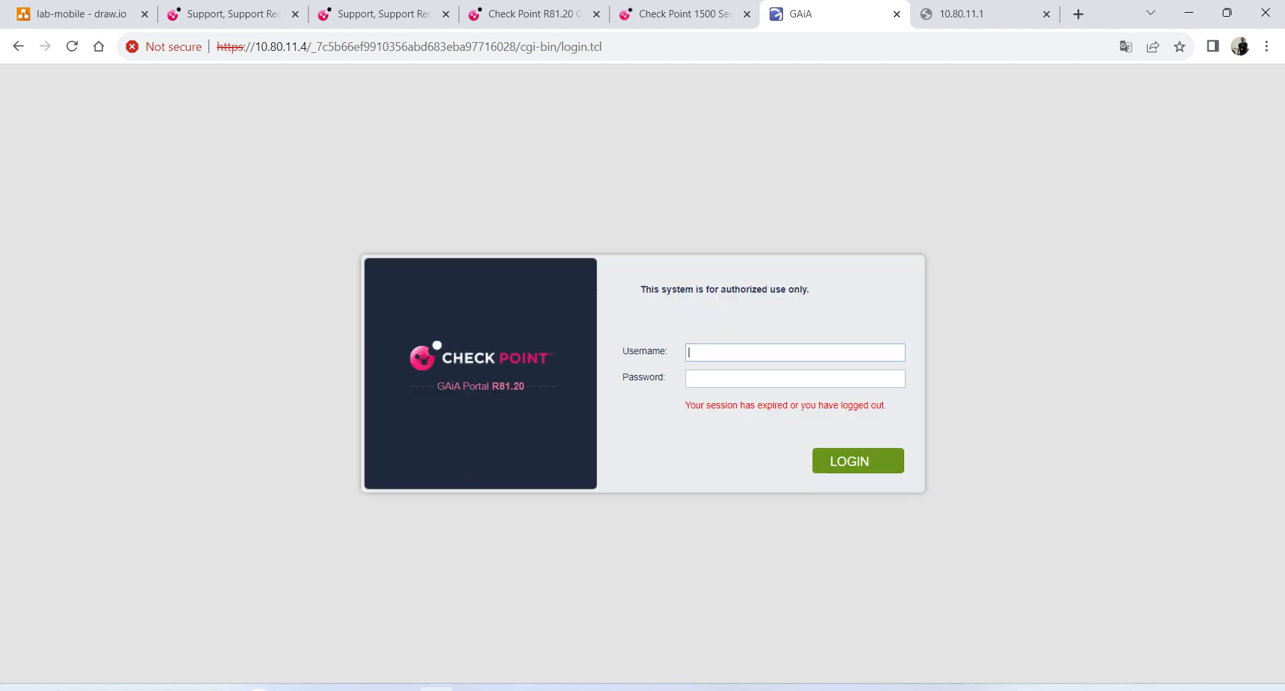
- Log in to the Gaia Portal as admin with the account password
{"action": "type", "text": "admin"}
{"action": "key", "text": "Tab"}
{"action": "type", "text": "***"}
{"action": "key", "text": "Return"}
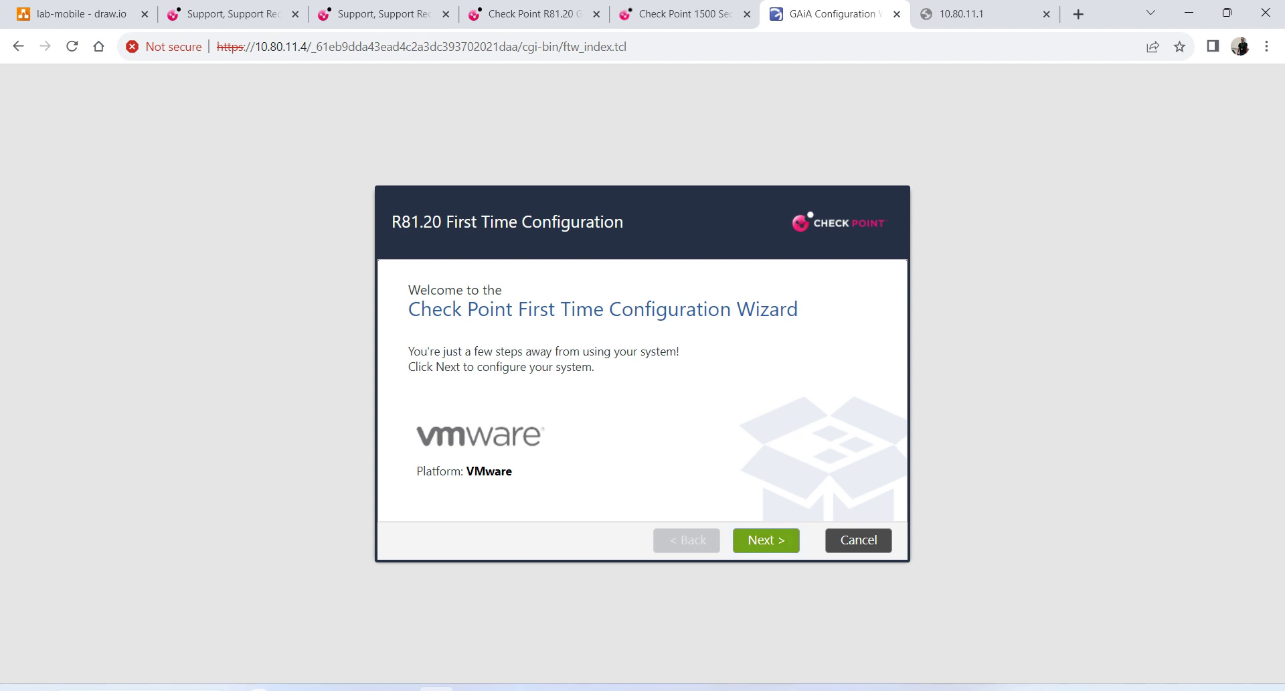
- Advance past Welcome, Continue with R81.20 configuration, and the eth0 management connection page
{"action": "left_click", "coordinate": [766, 539]}
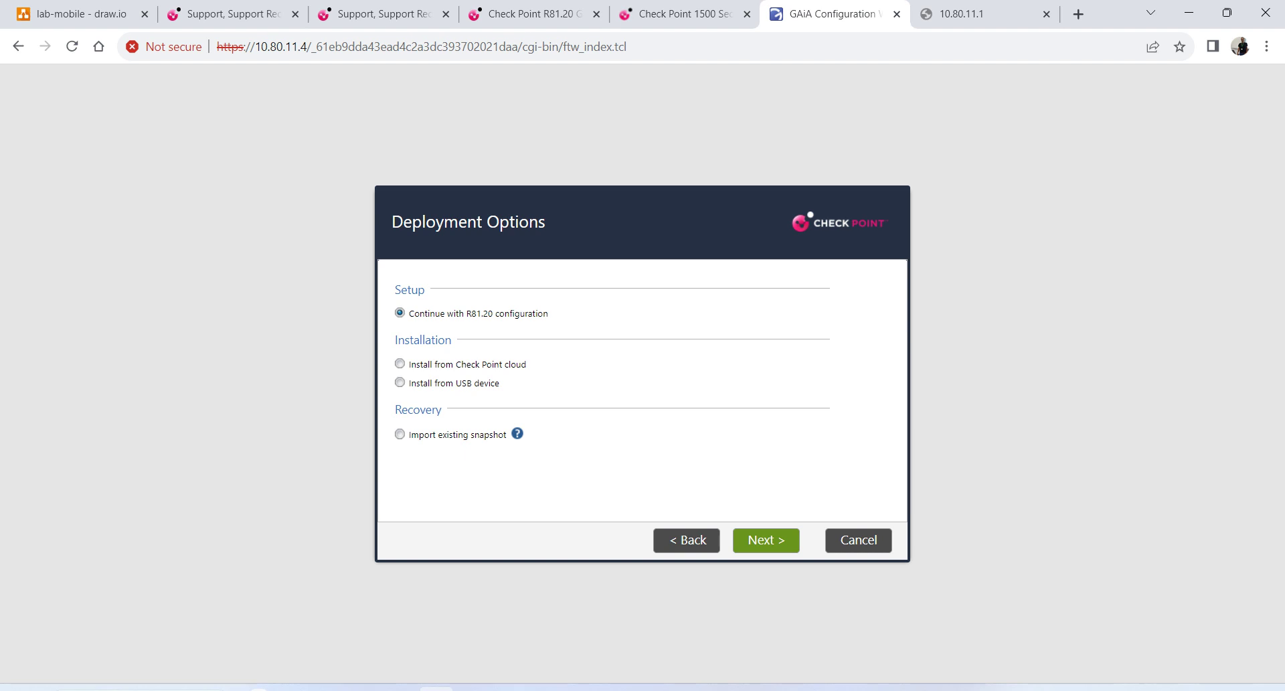
{"action": "mouse_move", "coordinate": [516, 433]}
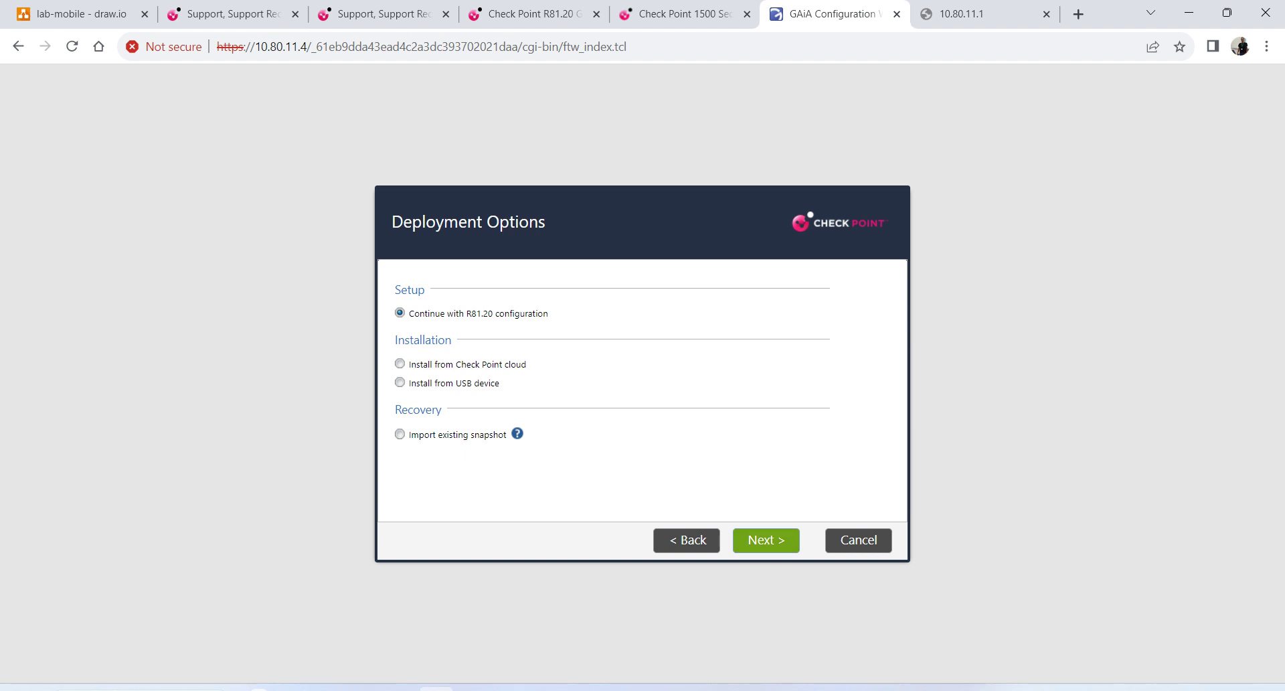
{"action": "left_click", "coordinate": [765, 540]}
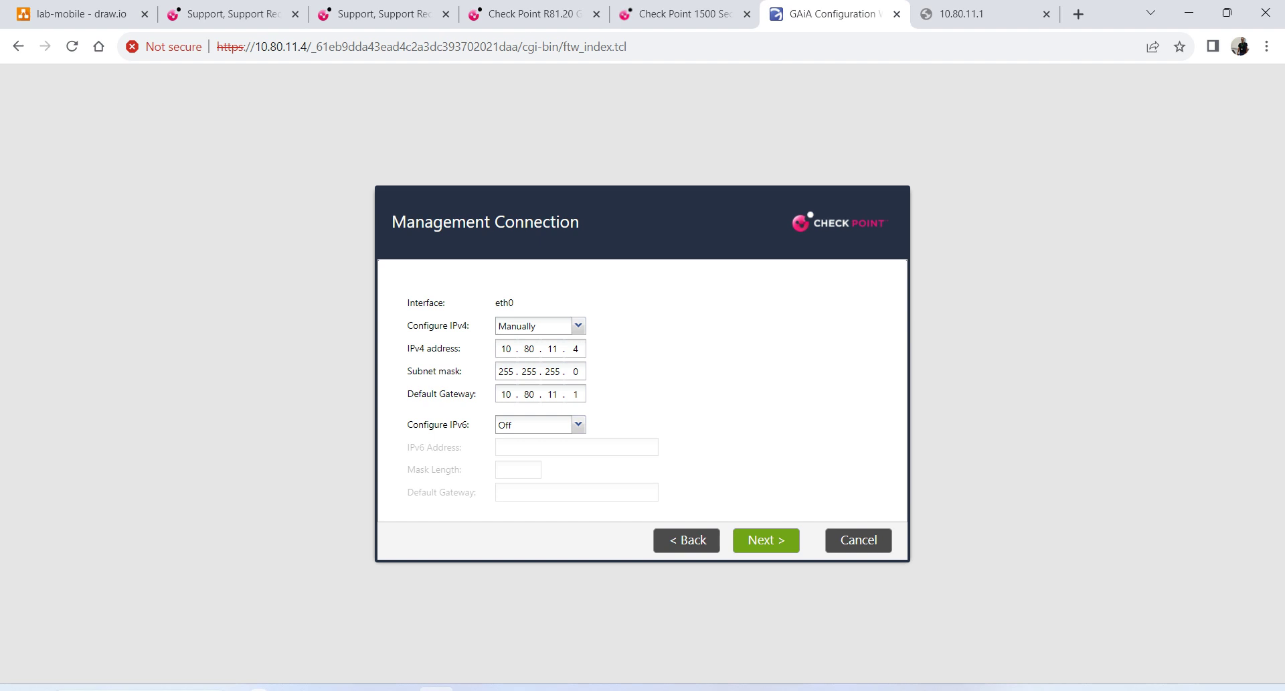
{"action": "left_click", "coordinate": [765, 540]}
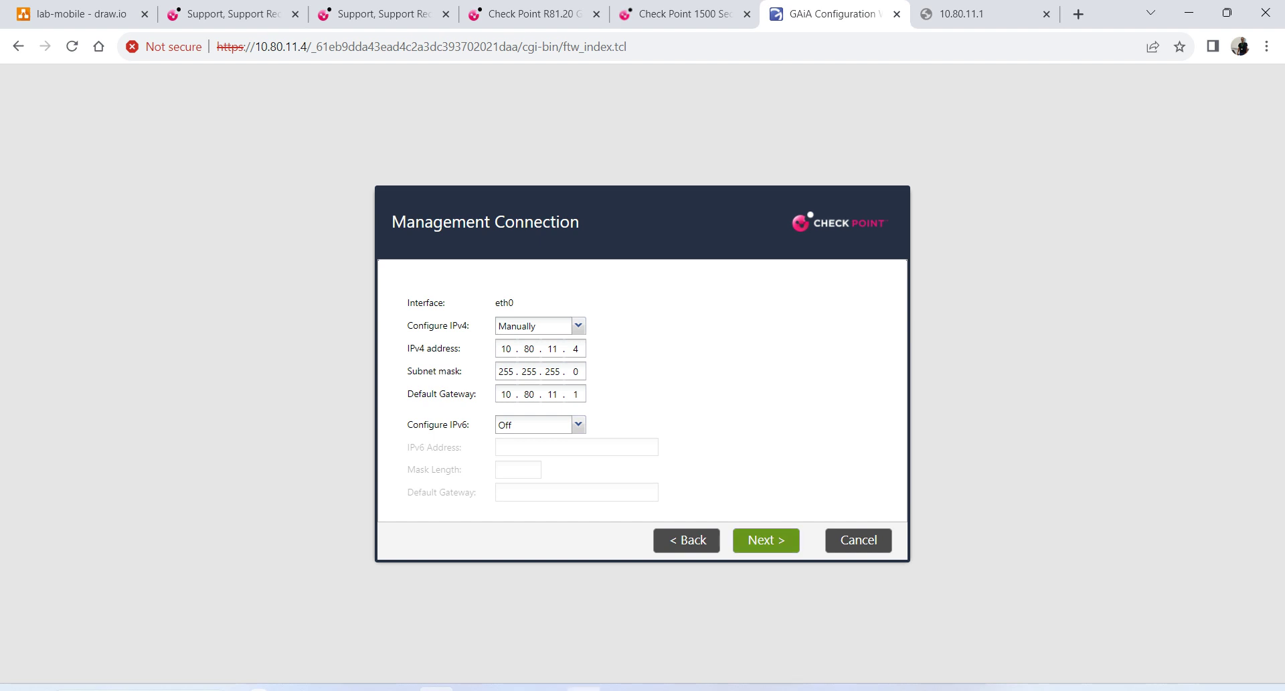
{"action": "mouse_move", "coordinate": [585, 687]}
{"action": "key", "text": "Return"}
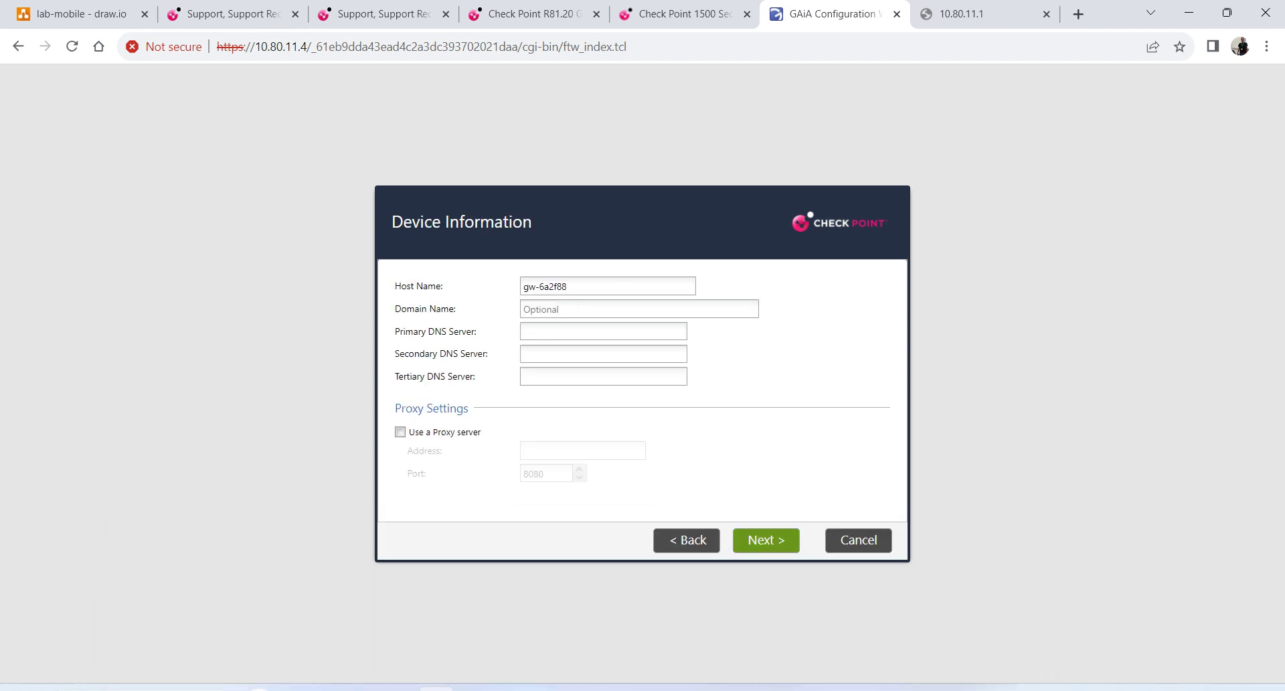
- Set the host name to mng2 and enter the lab domain name
{"action": "key", "text": "ctrl+a"}
{"action": "type", "text": "g"}
{"action": "key", "text": "BackSpace"}
{"action": "type", "text": "mng2"}
{"action": "left_click", "coordinate": [535, 308]}
{"action": "type", "text": "yanivLab.local"}
- Set primary DNS to srv1's address 10.80.1.2, checked in the diagram, and continue
{"action": "left_click", "coordinate": [536, 331]}
{"action": "key", "text": "ctrl+1"}
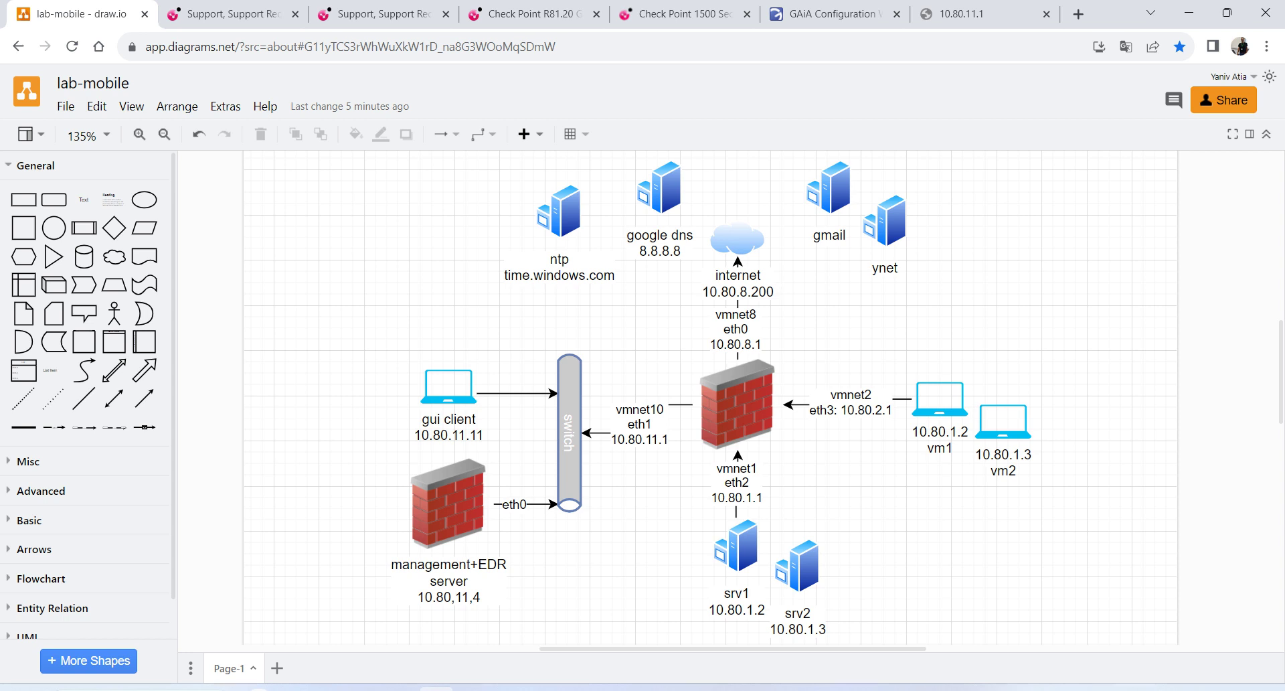
{"action": "left_click", "coordinate": [736, 545]}
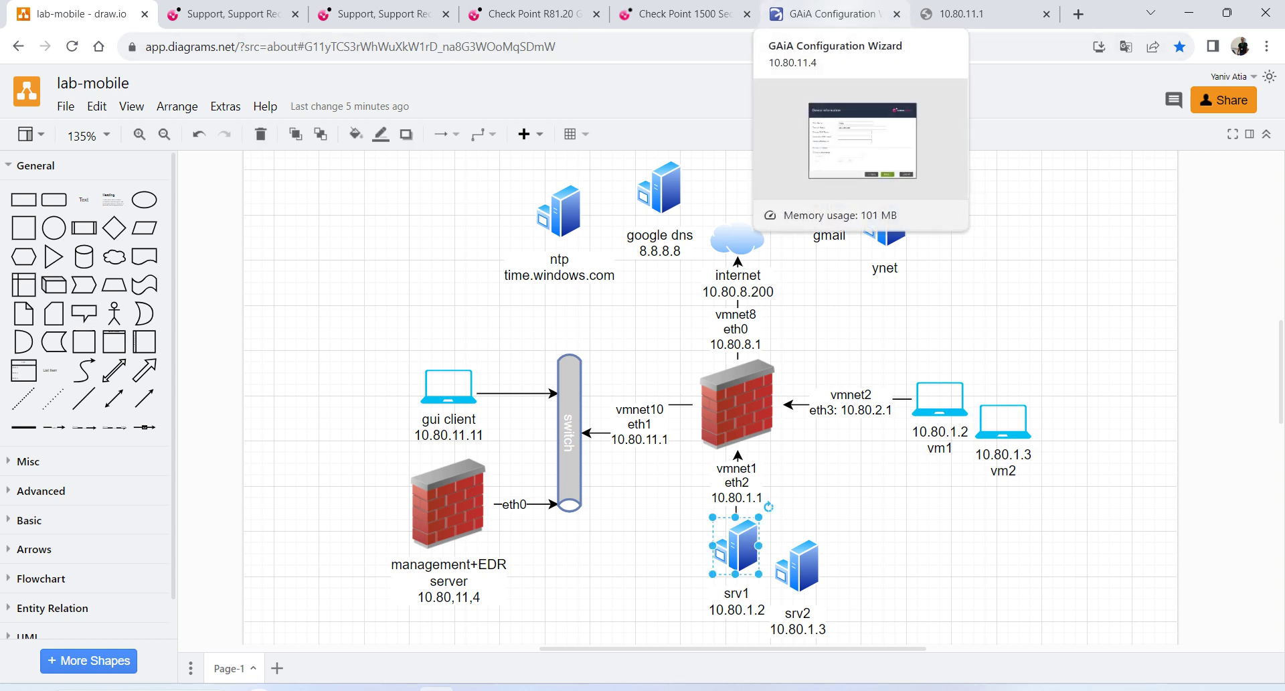
{"action": "left_click", "coordinate": [830, 13]}
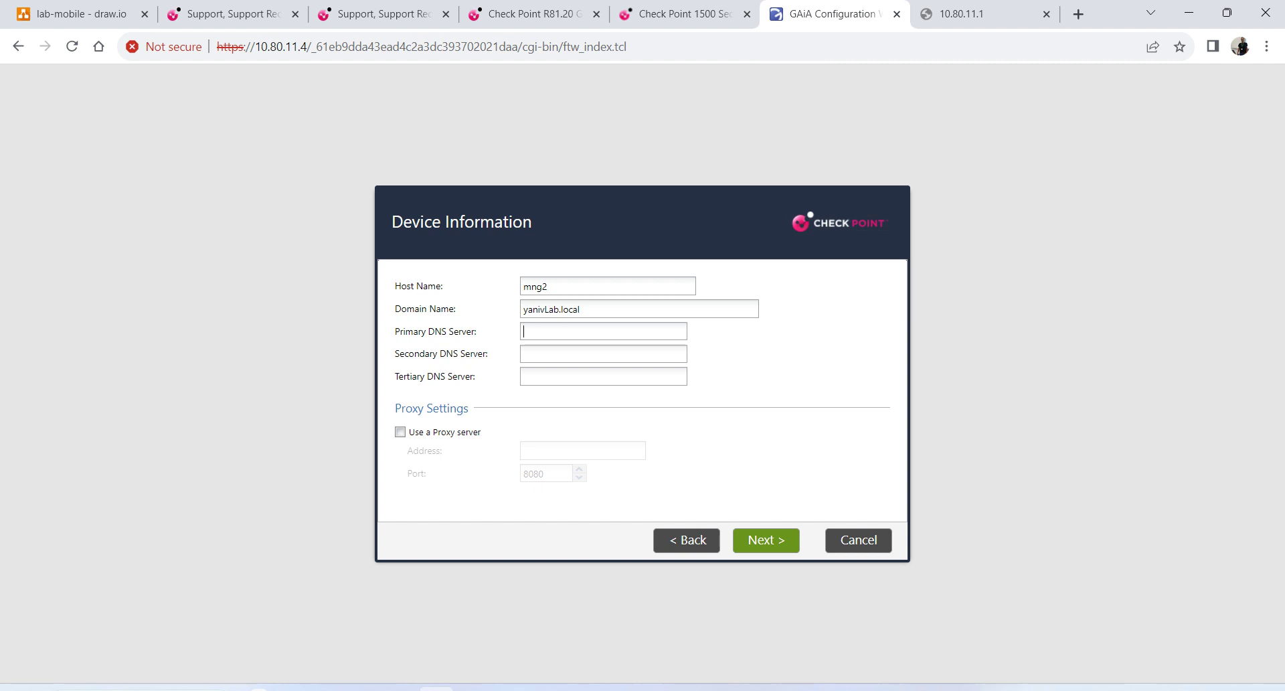
{"action": "type", "text": "10.80.1.2"}
{"action": "key", "text": "ctrl+a"}
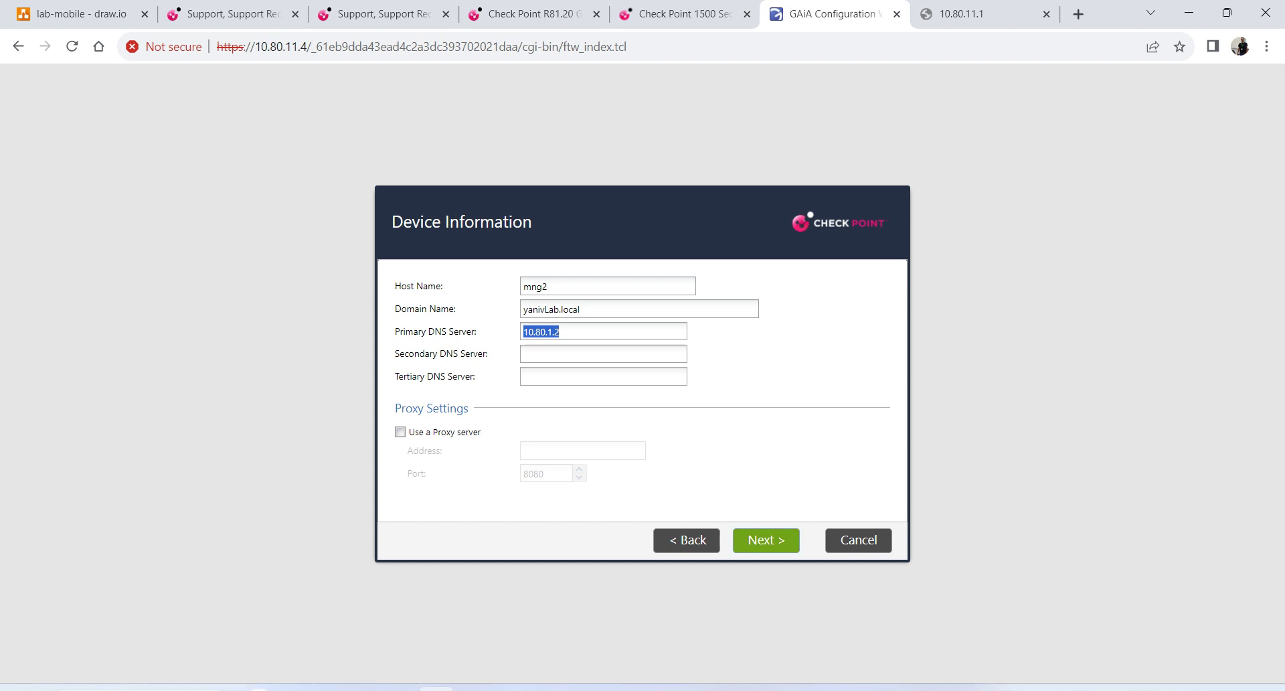
{"action": "left_click", "coordinate": [765, 539]}
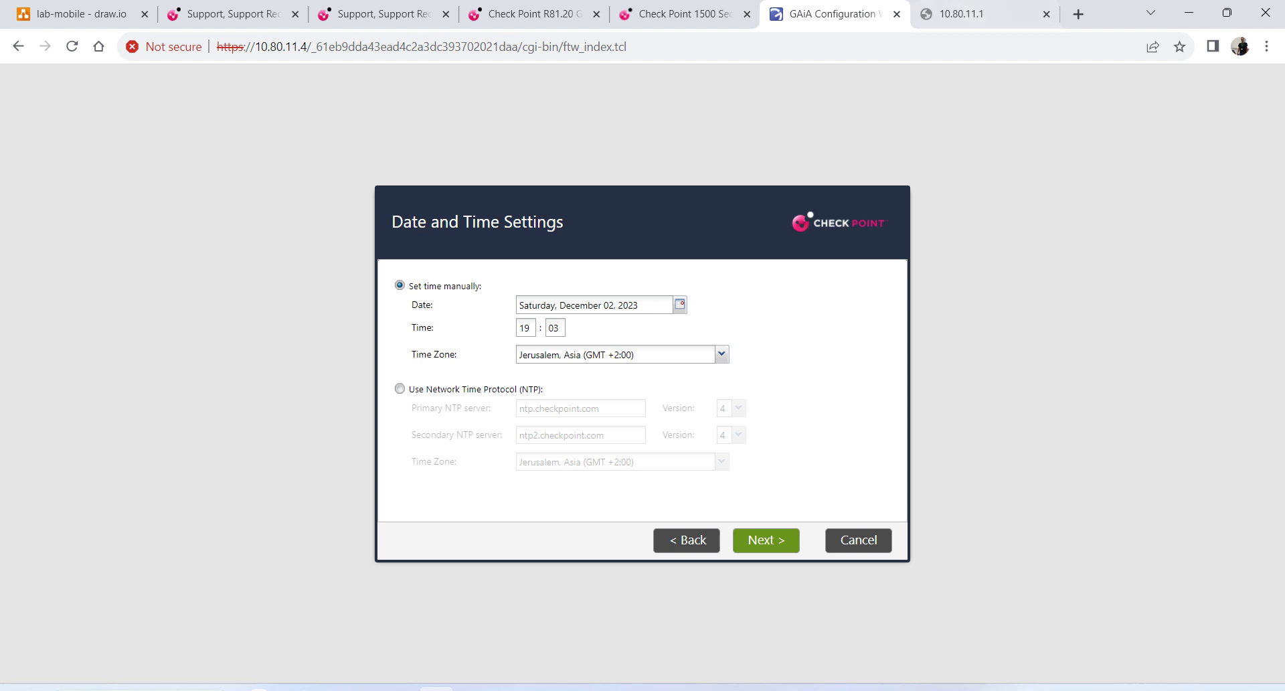
- Accept the manual date and time with the Jerusalem time zone and continue
{"action": "mouse_move", "coordinate": [584, 687]}
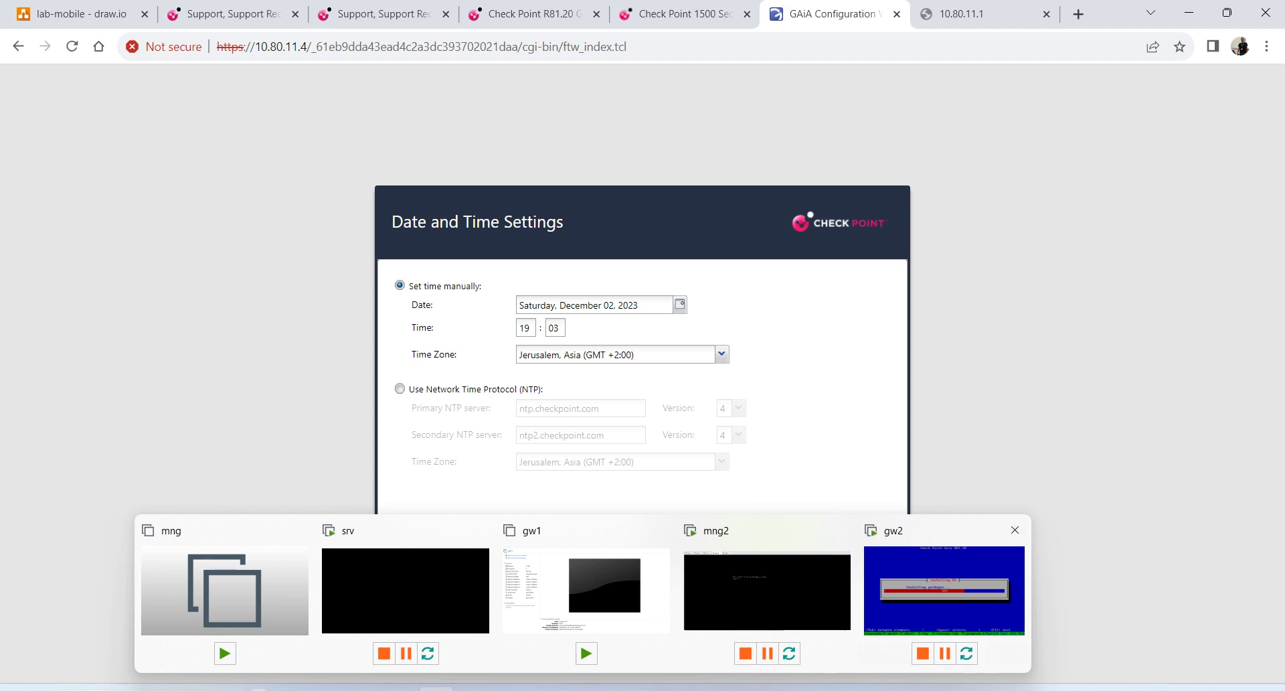
{"action": "mouse_move", "coordinate": [943, 589]}
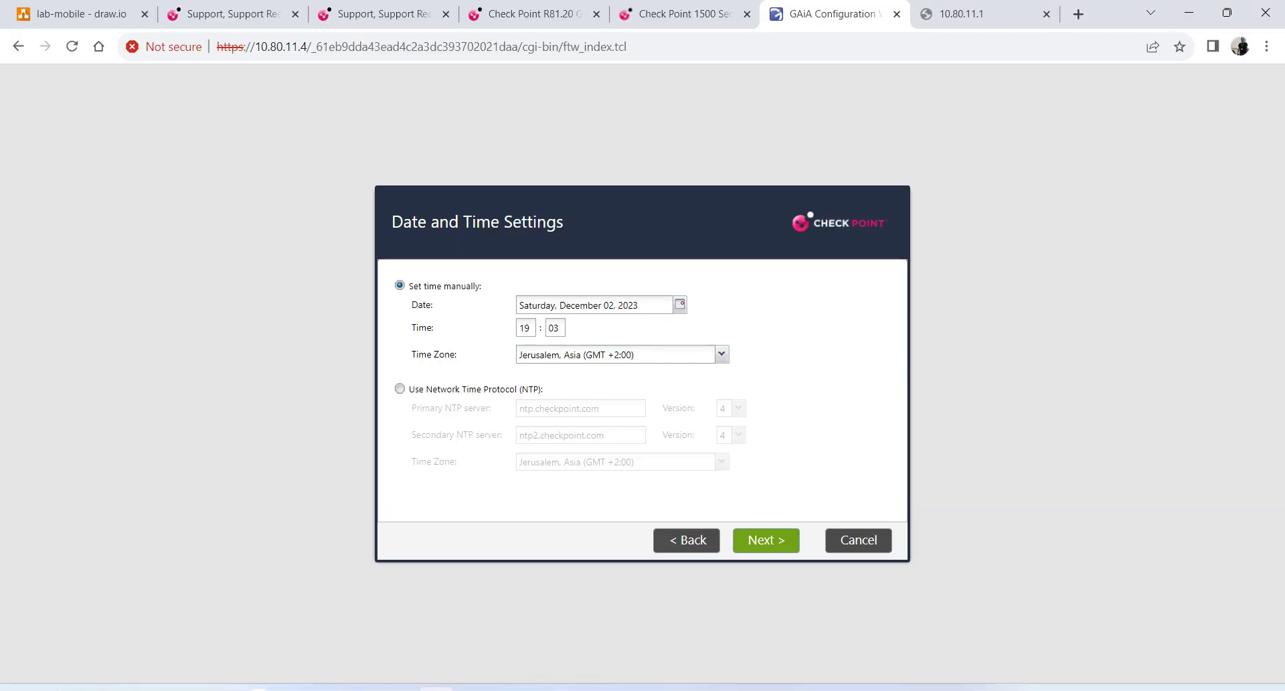
{"action": "left_click", "coordinate": [766, 539]}
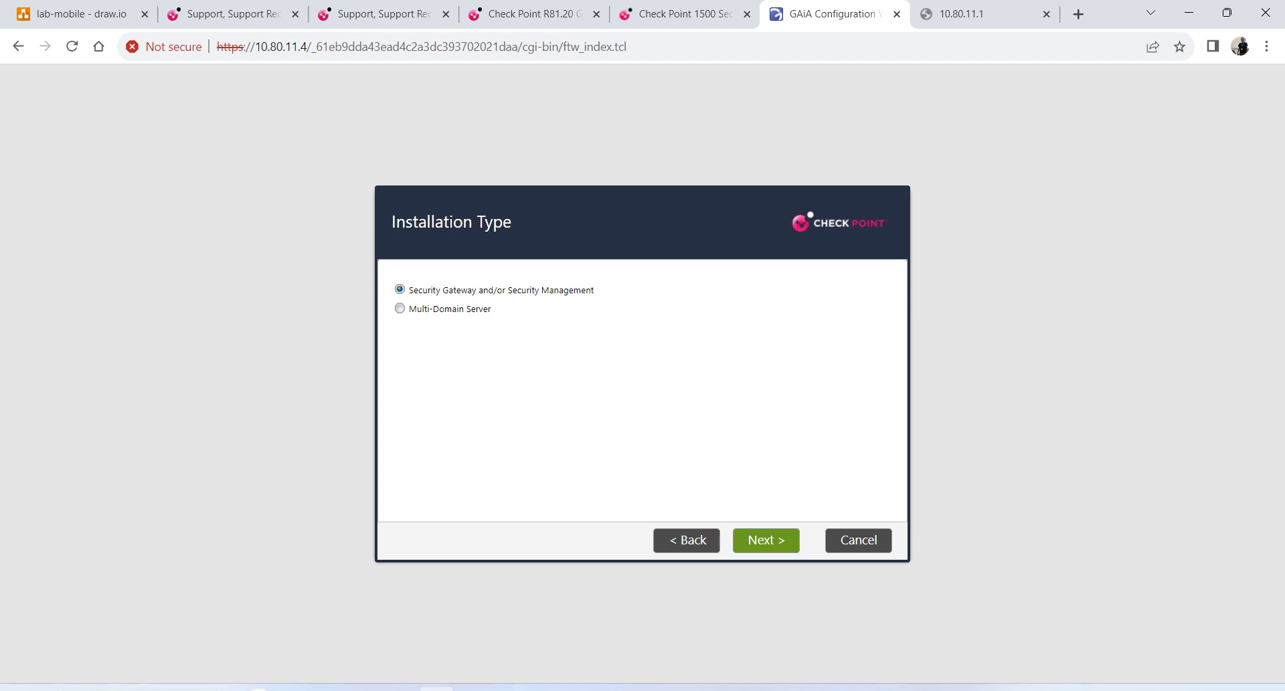
- Keep the 'Security Gateway and/or Security Management' installation type and continue
{"action": "left_click", "coordinate": [765, 540]}
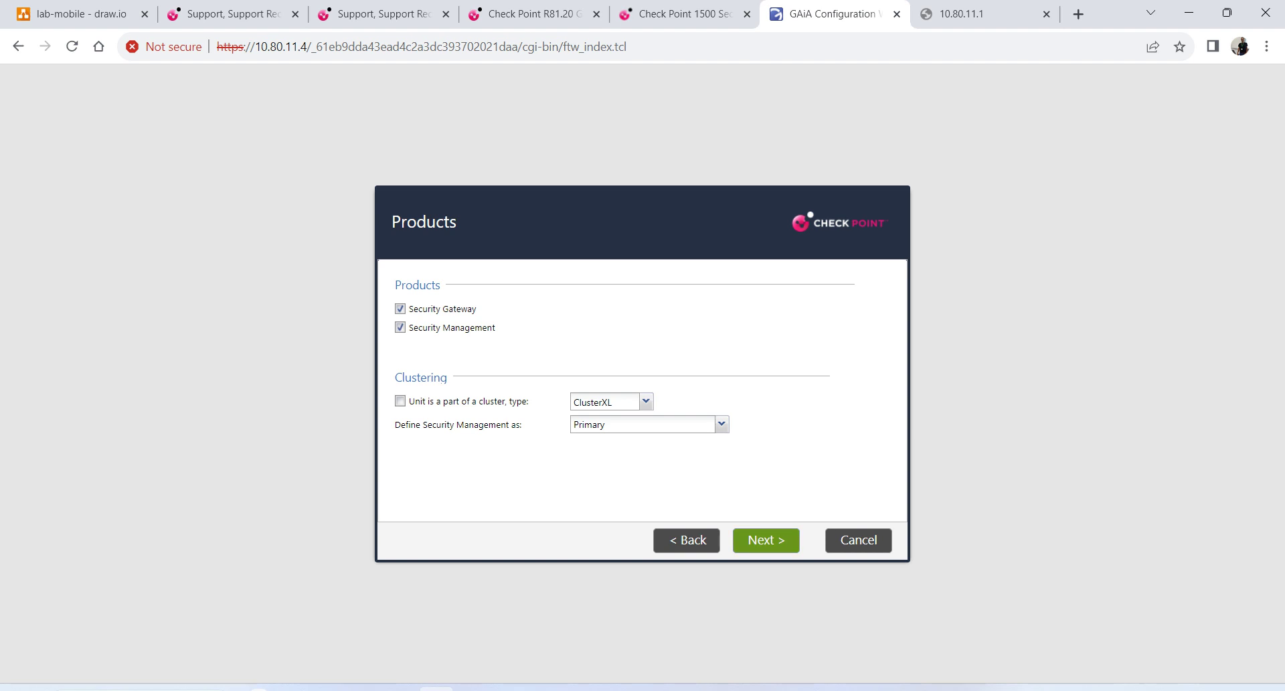
- Uncheck Security Gateway, keep Security Management as Primary, and proceed to administrator setup
{"action": "left_click", "coordinate": [400, 309]}
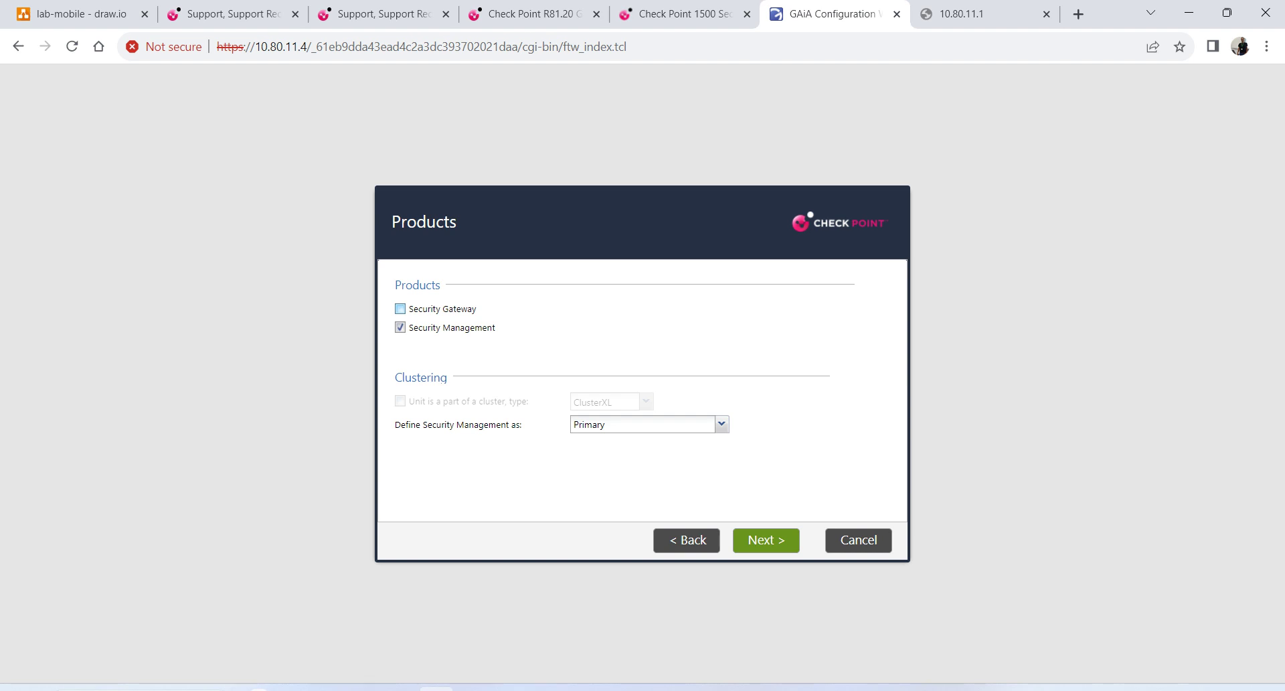
{"action": "left_click", "coordinate": [721, 424]}
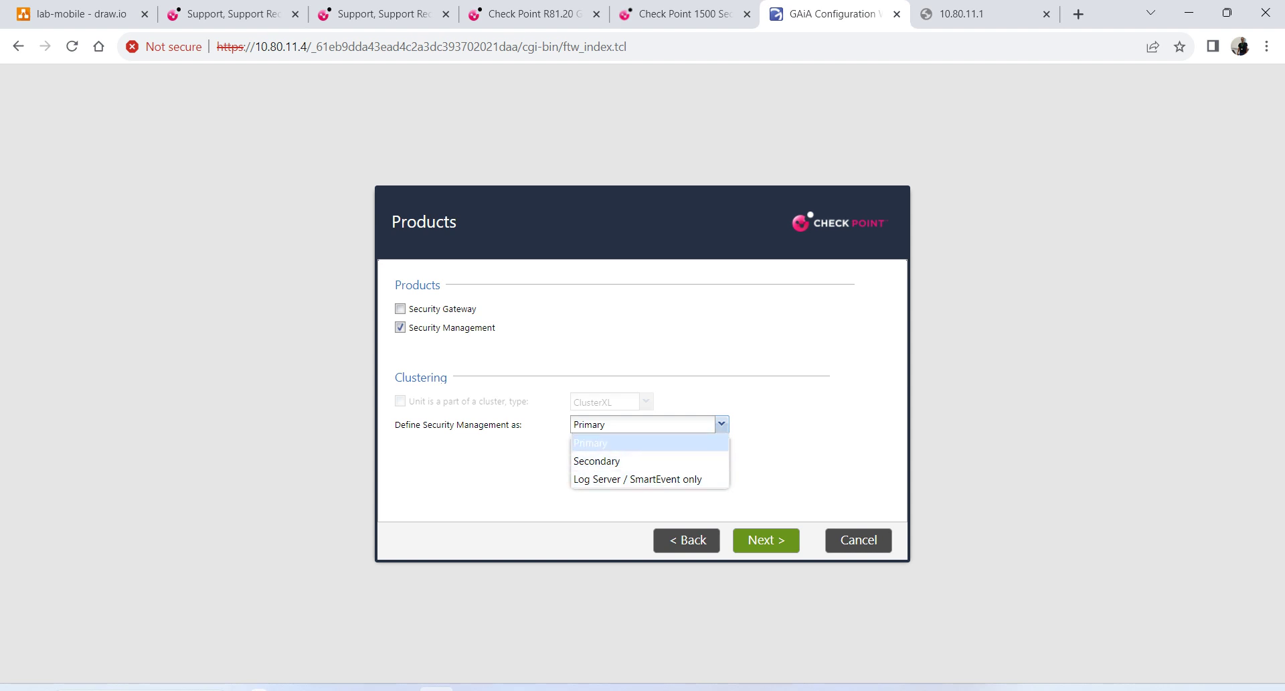
{"action": "key", "text": "Escape"}
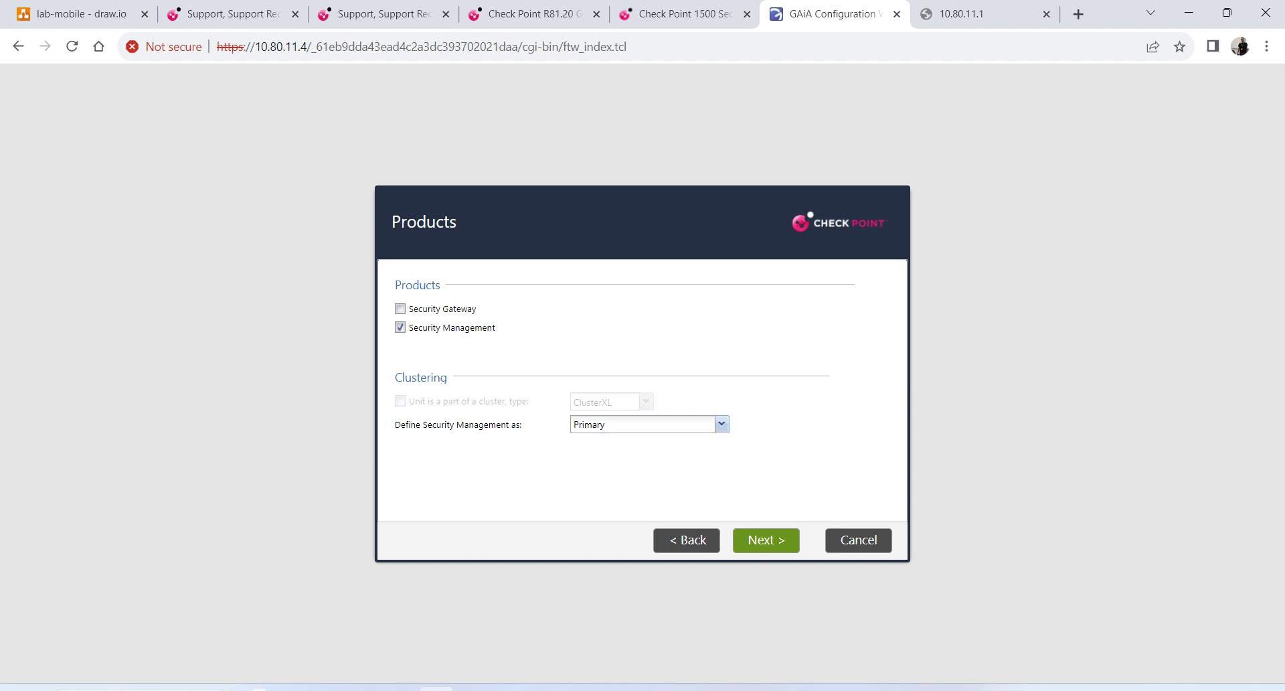
{"action": "key", "text": "Return"}
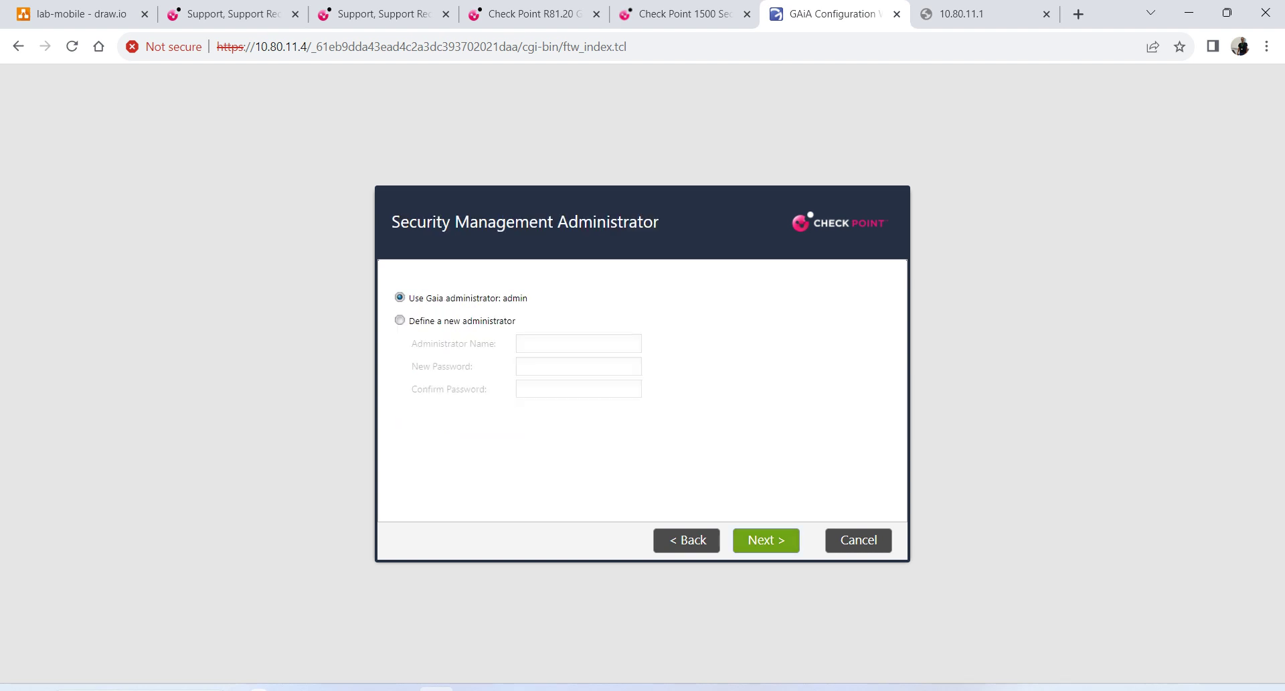
- Define a new administrator with a name and password, then bring up the gw2 VM console
{"action": "left_click", "coordinate": [399, 319]}
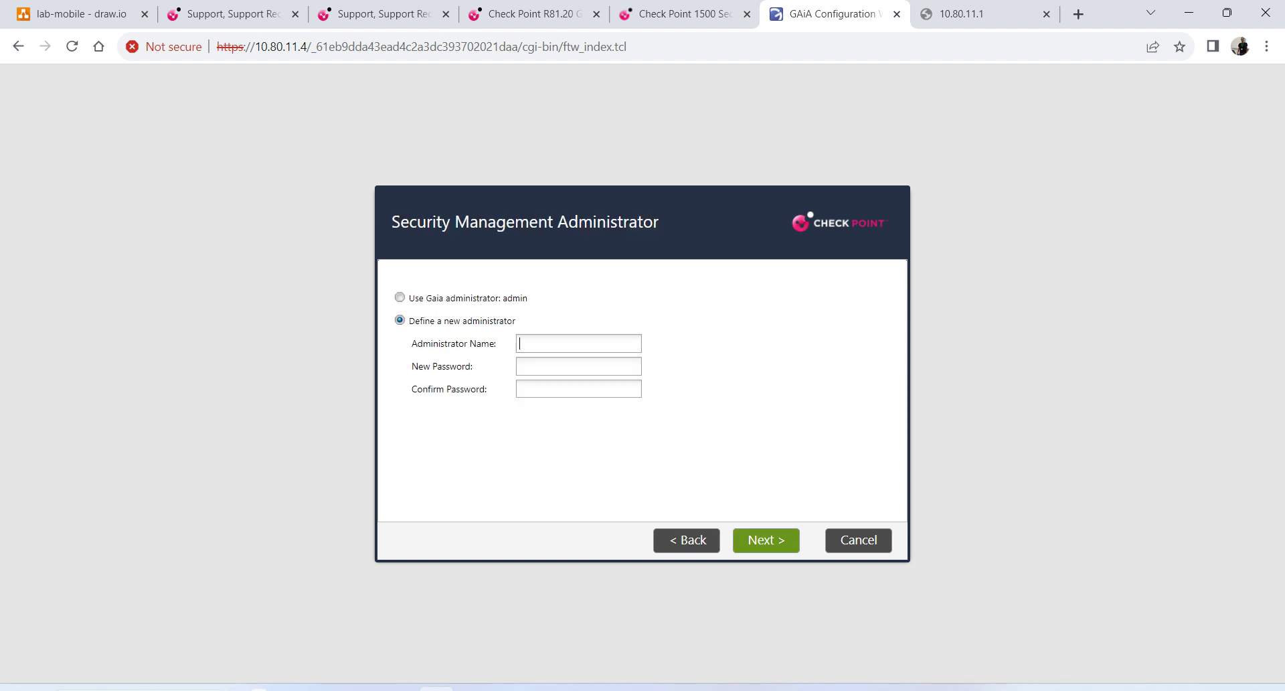
{"action": "type", "text": "fwmadmin"}
{"action": "key", "text": "Tab"}
{"action": "type", "text": "••••••••••••••••••"}
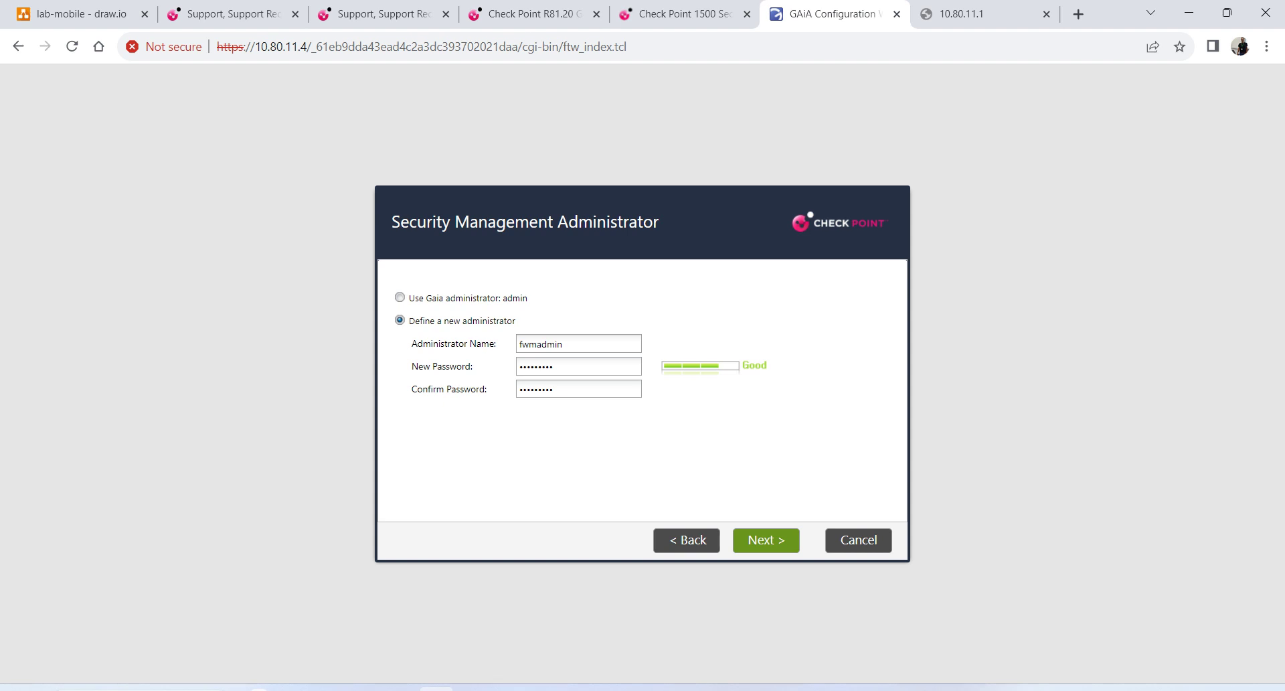
{"action": "left_click", "coordinate": [581, 689]}
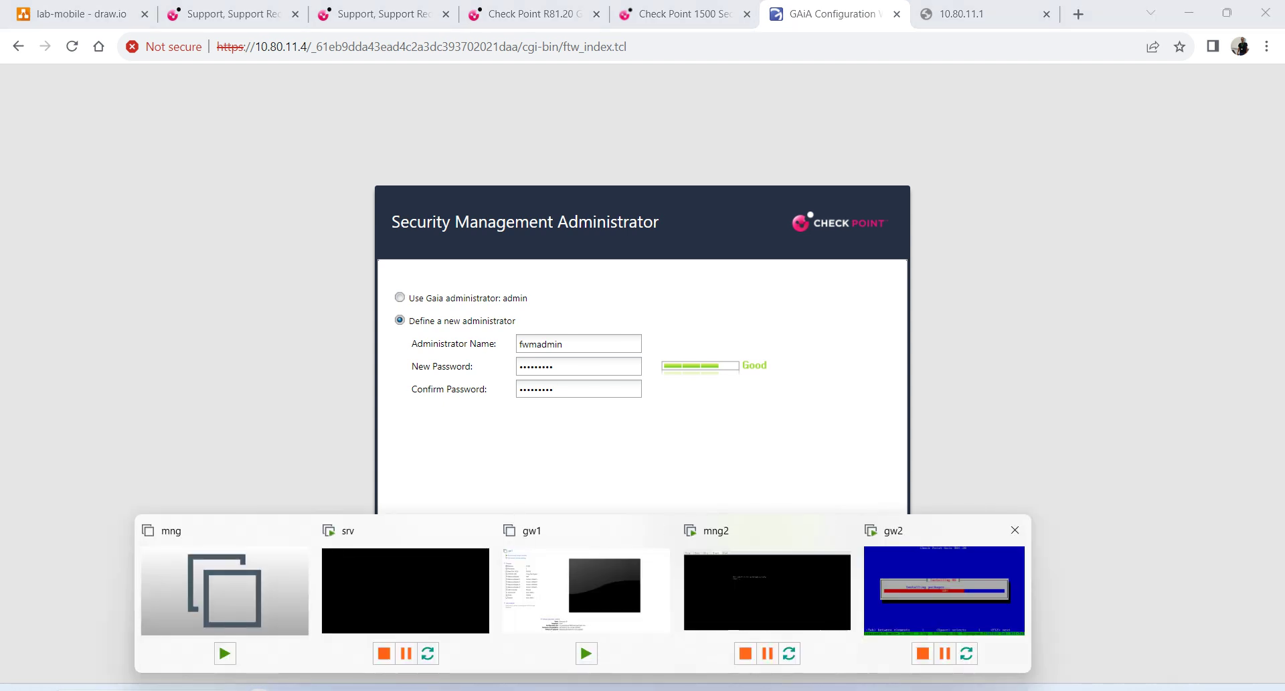
{"action": "left_click", "coordinate": [944, 589]}
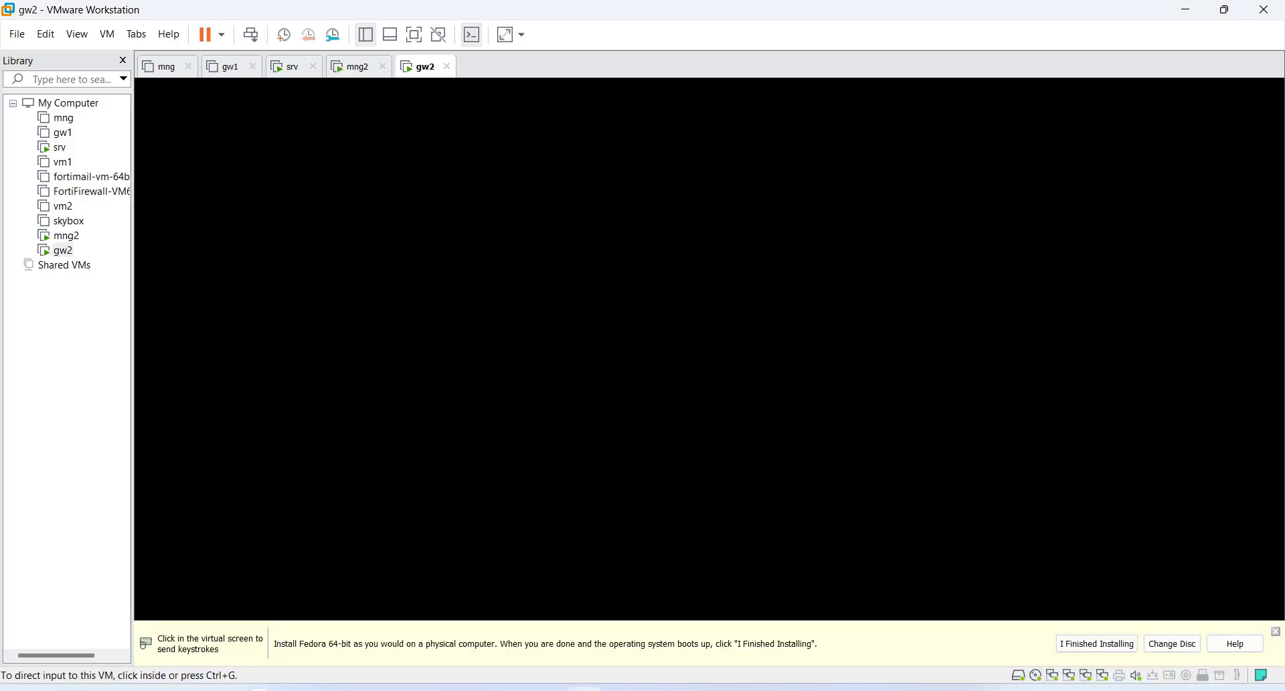
- Give input to the blank gw2 console, then release it with Ctrl+Alt
{"action": "key", "text": "ctrl+g"}
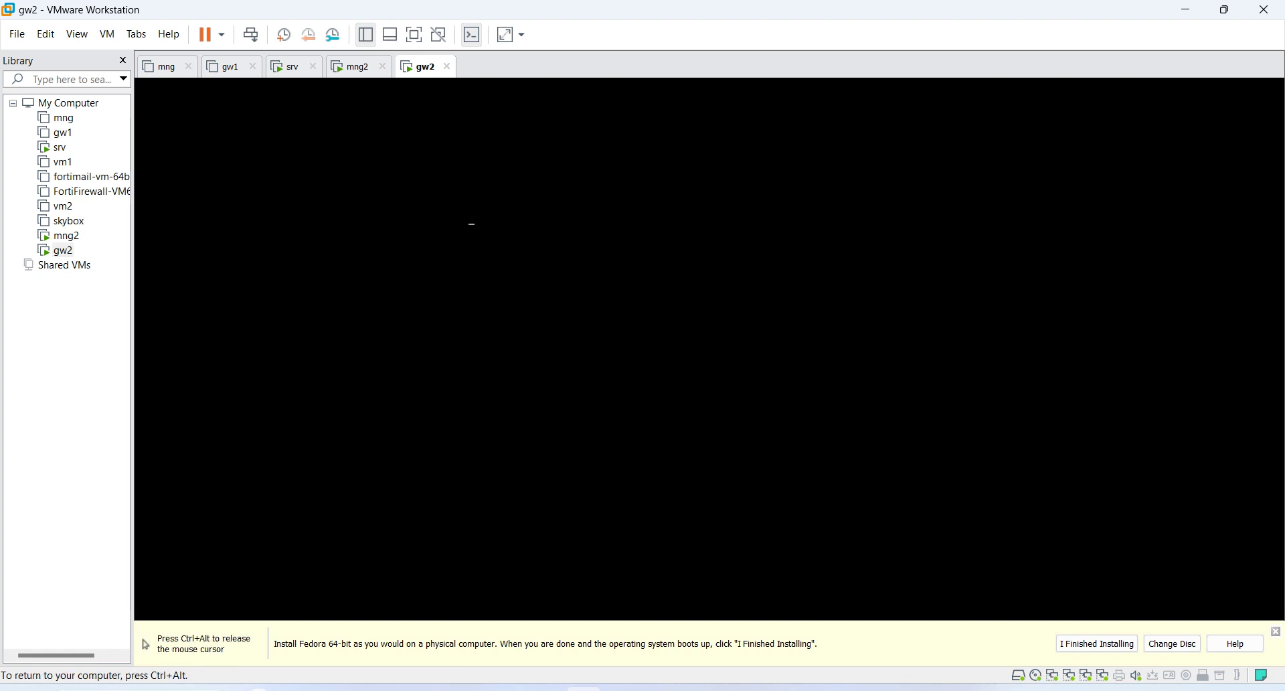
{"action": "key", "text": "ctrl+alt"}
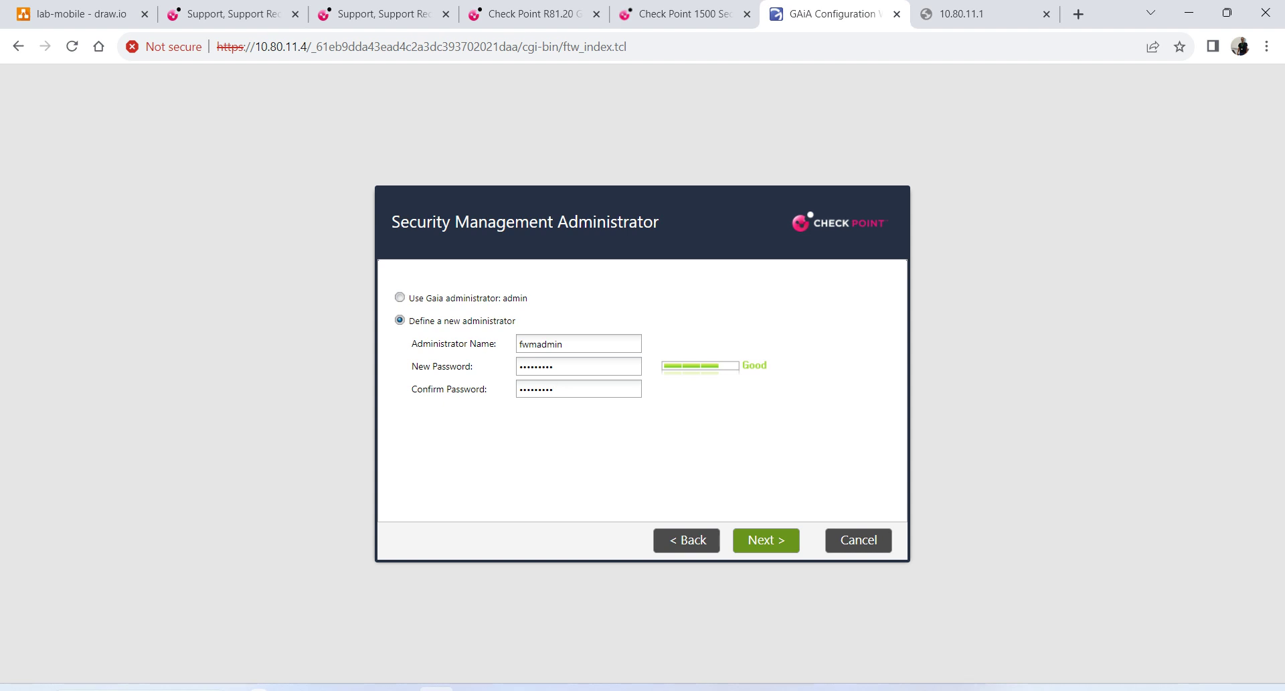
- Restrict GUI client access to this machine (10.80.11.11) and bring up Network Connections
{"action": "key", "text": "ctrl+a"}
{"action": "left_click", "coordinate": [766, 540]}
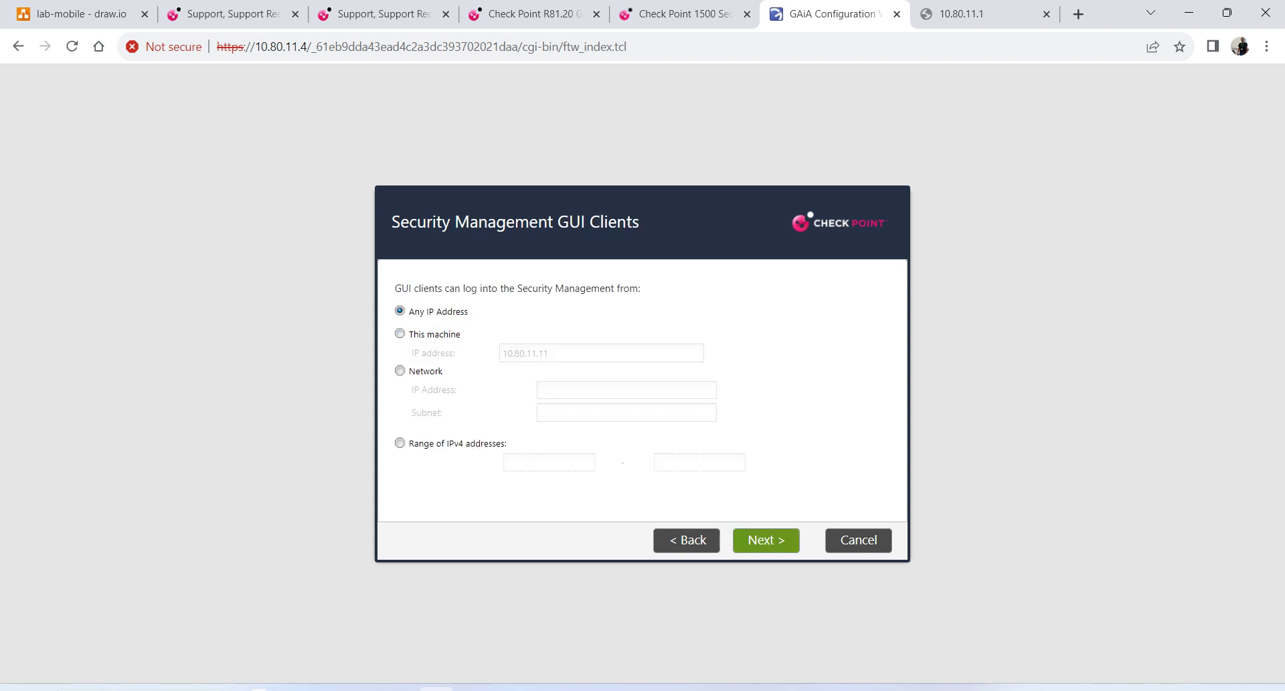
{"action": "left_click", "coordinate": [400, 333]}
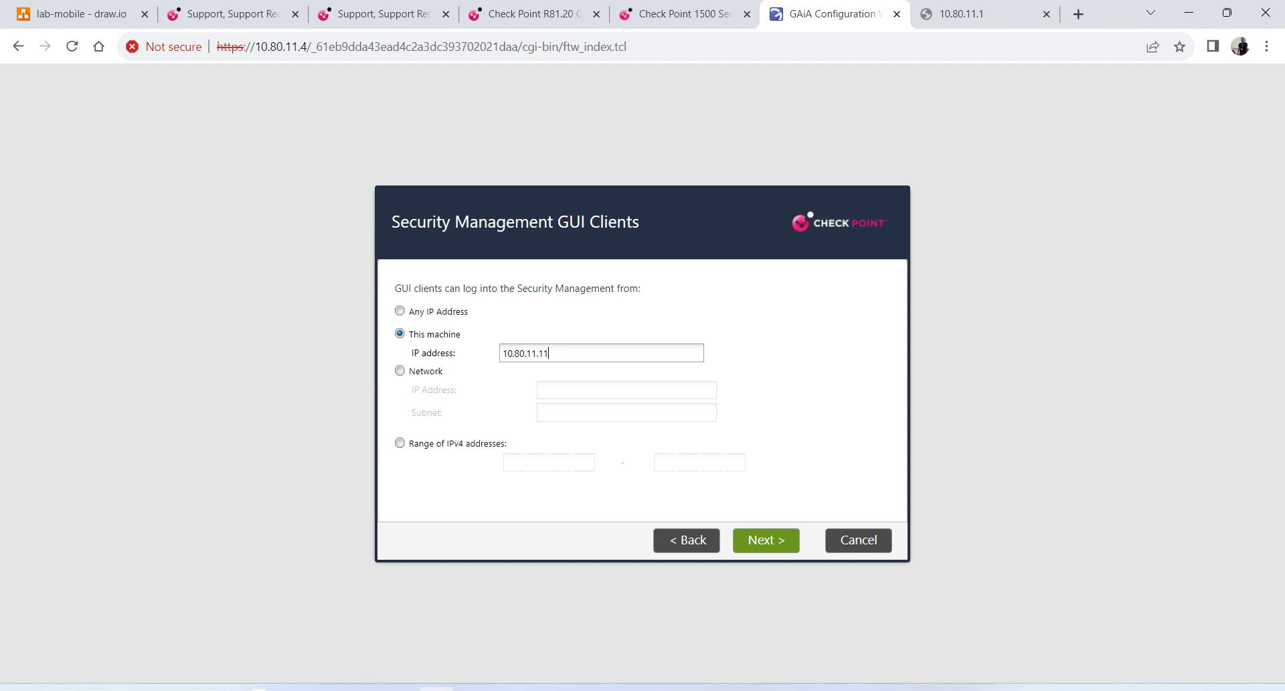
{"action": "mouse_move", "coordinate": [656, 688]}
{"action": "left_click", "coordinate": [656, 616]}
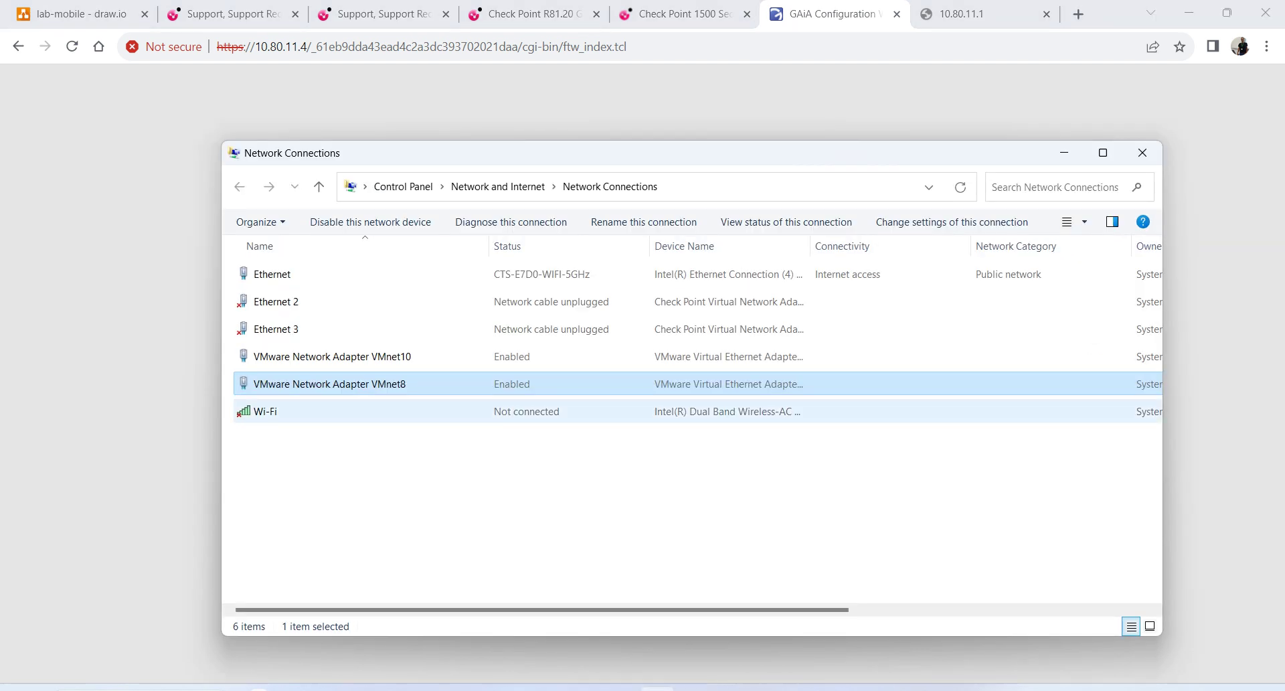
- Verify VMnet10's IPv4 address is 10.80.11.11, matching the diagram's GUI client, then close the dialogs
{"action": "left_click", "coordinate": [315, 356]}
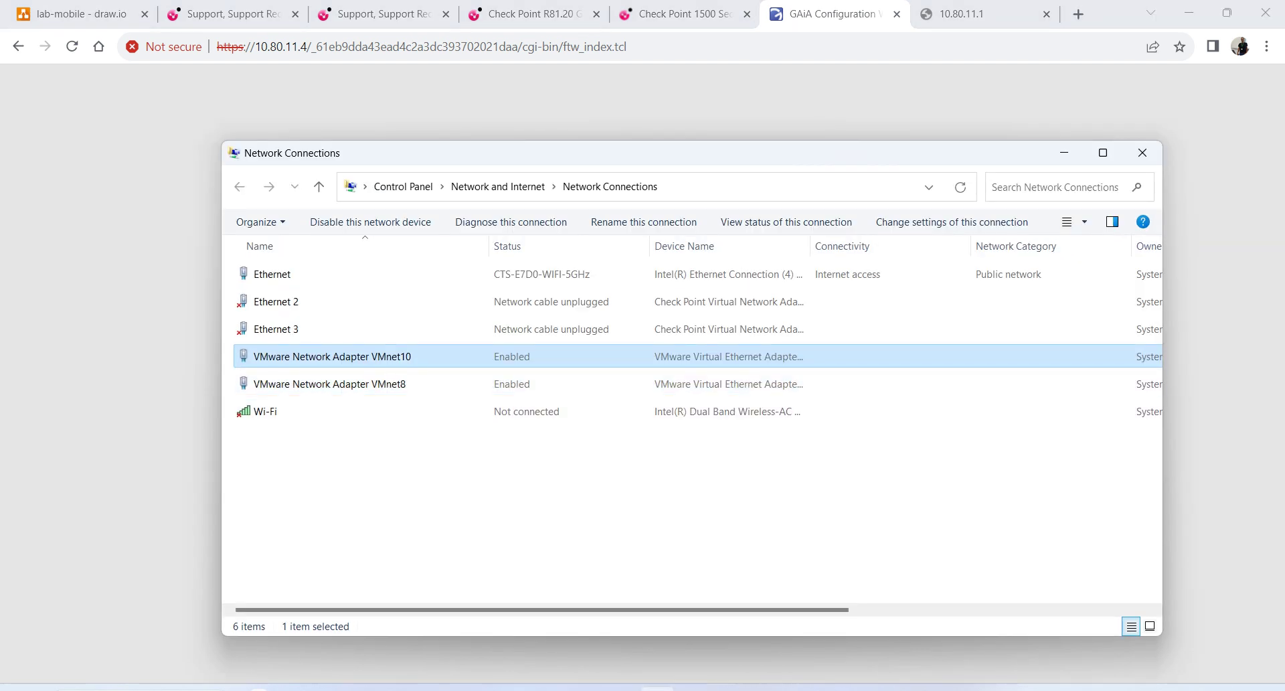
{"action": "key", "text": "Return"}
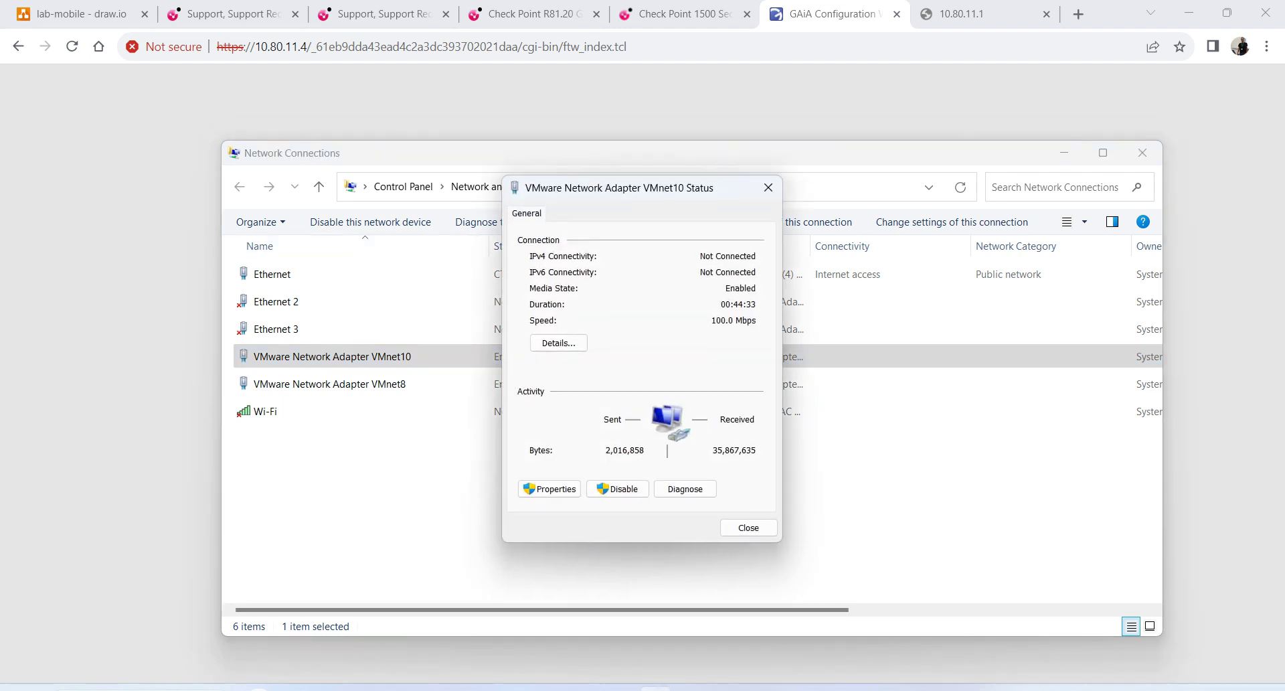
{"action": "left_click", "coordinate": [77, 13]}
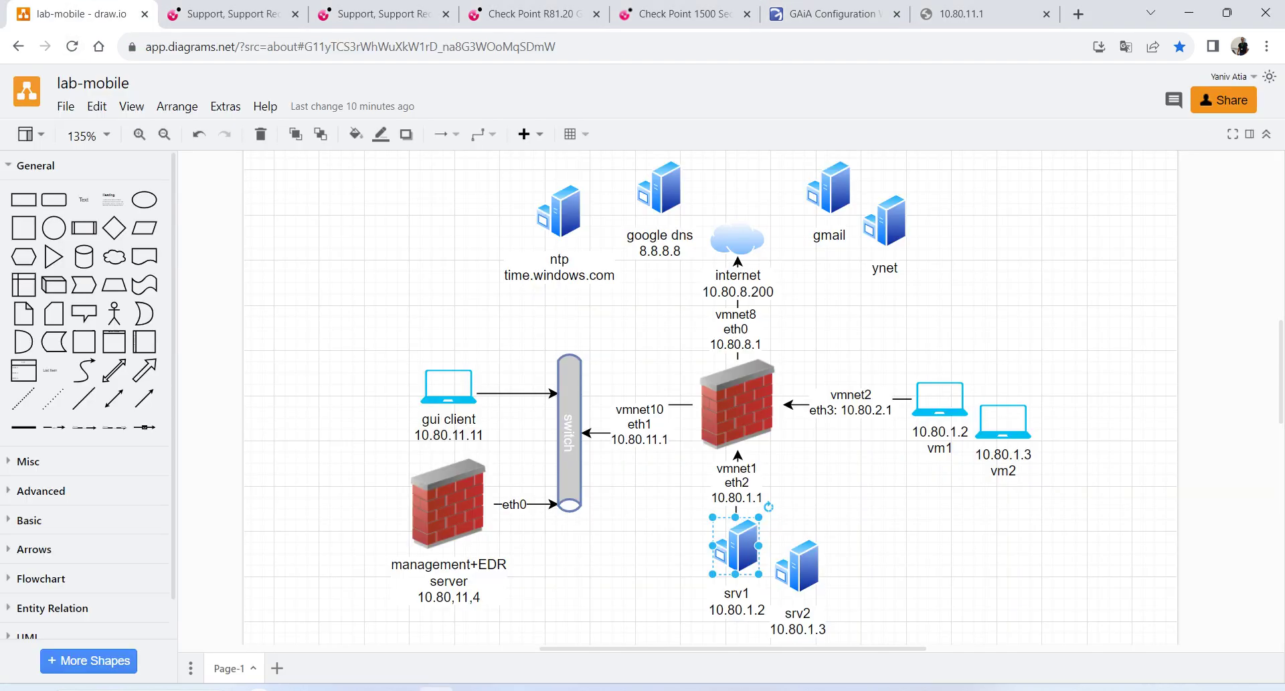
{"action": "left_click", "coordinate": [637, 423]}
{"action": "left_click", "coordinate": [448, 386]}
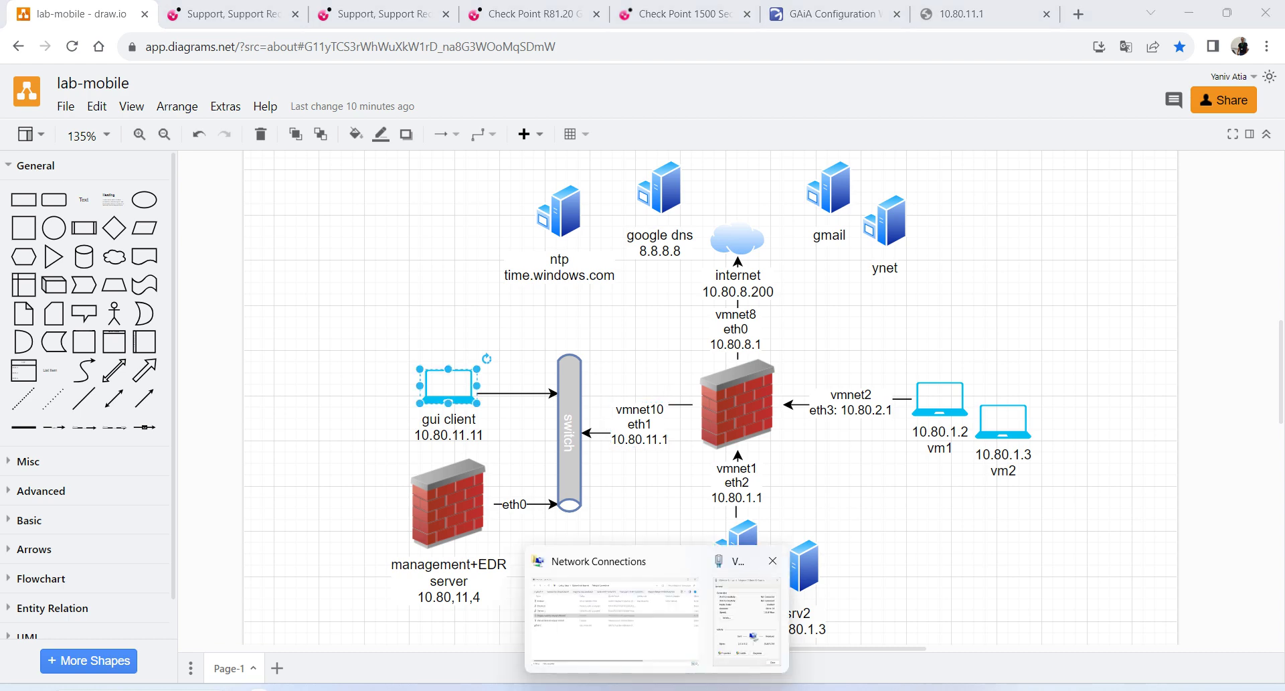
{"action": "left_click", "coordinate": [753, 616]}
{"action": "key", "text": "Return"}
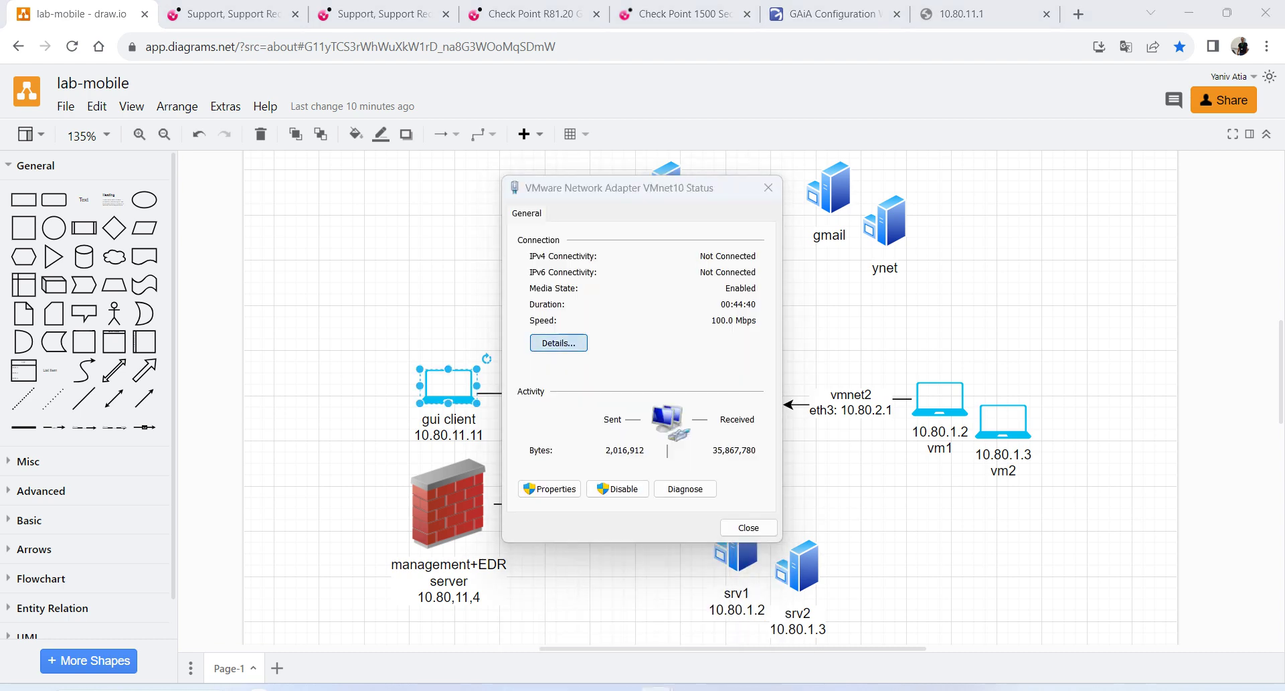
{"action": "left_click", "coordinate": [549, 326]}
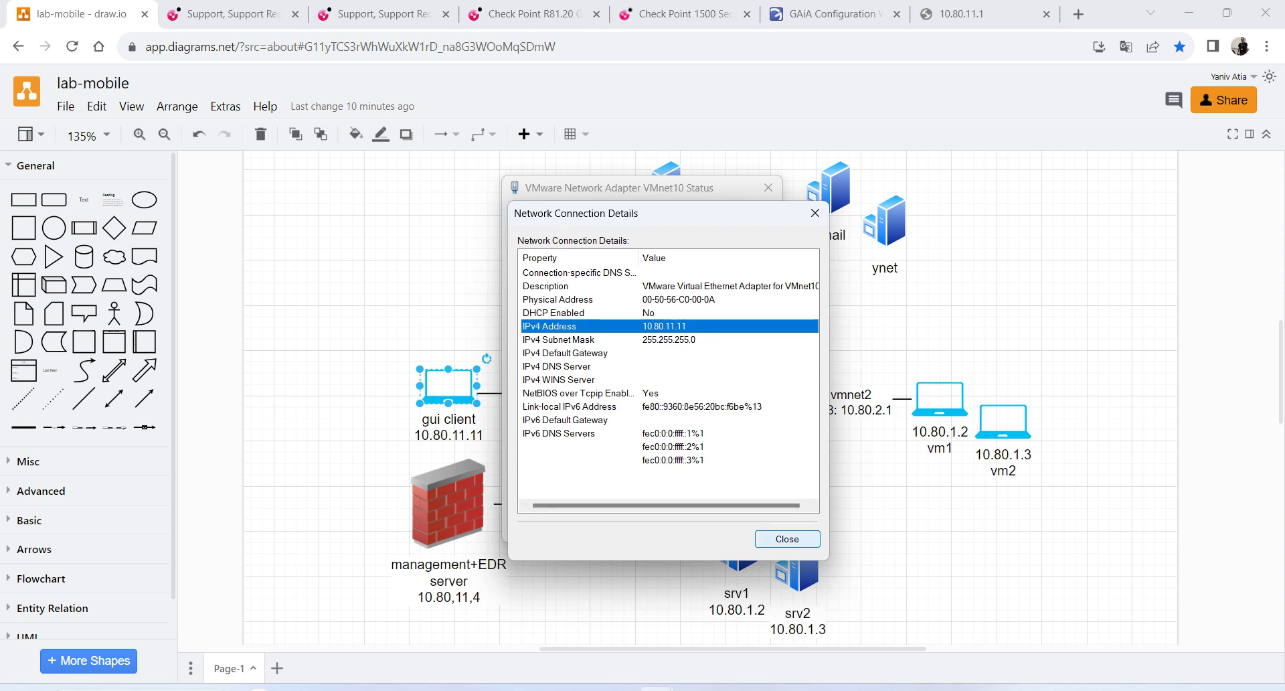
{"action": "key", "text": "Escape"}
{"action": "key", "text": "Escape"}
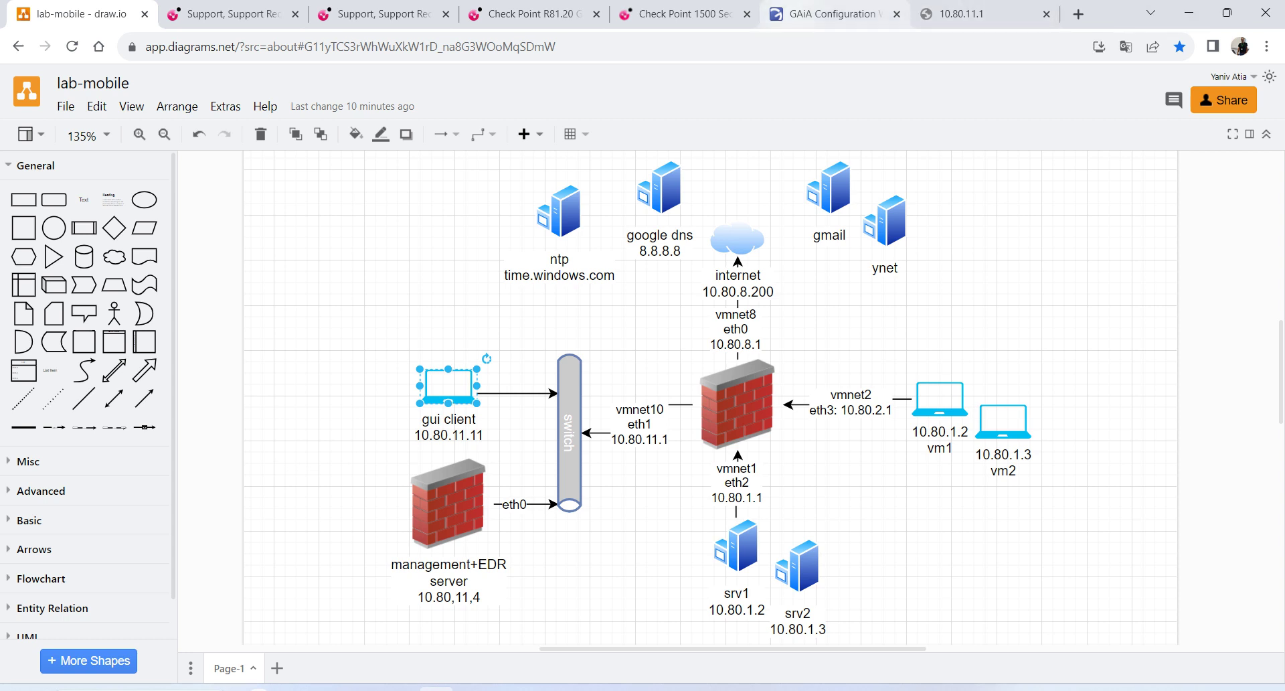
{"action": "left_click", "coordinate": [833, 14]}
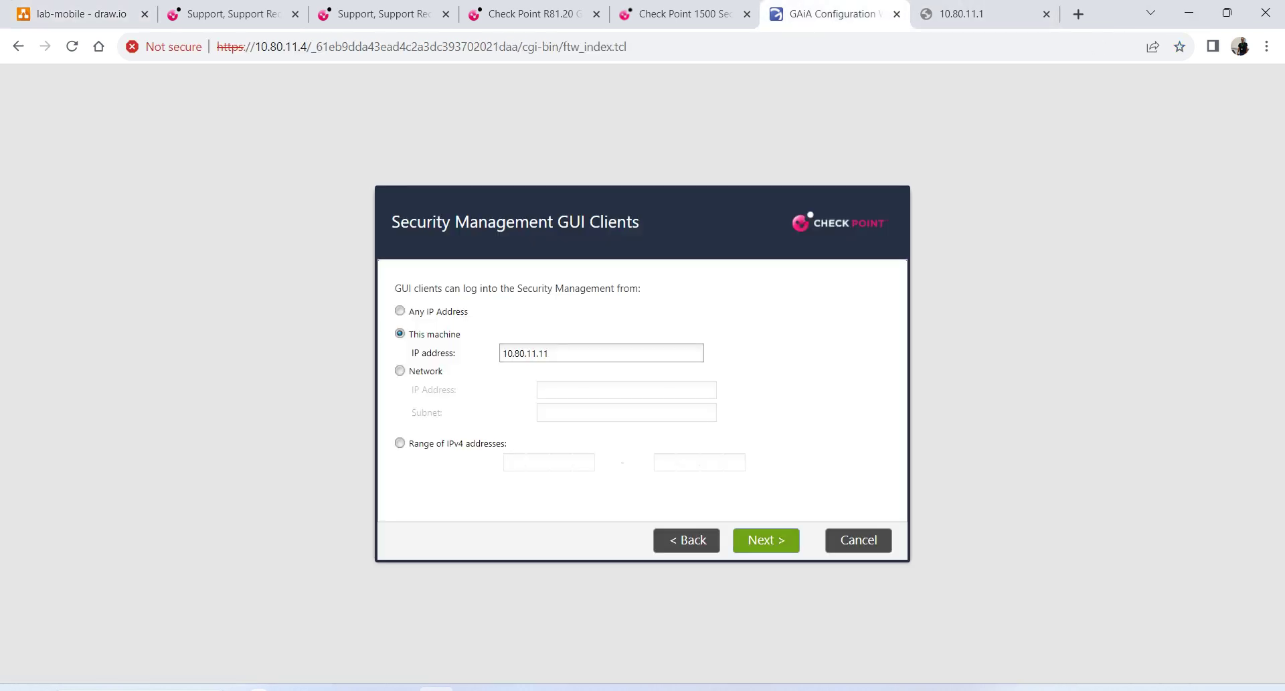
- Review the configuration summary and start the first-time configuration process
{"action": "left_click", "coordinate": [766, 539]}
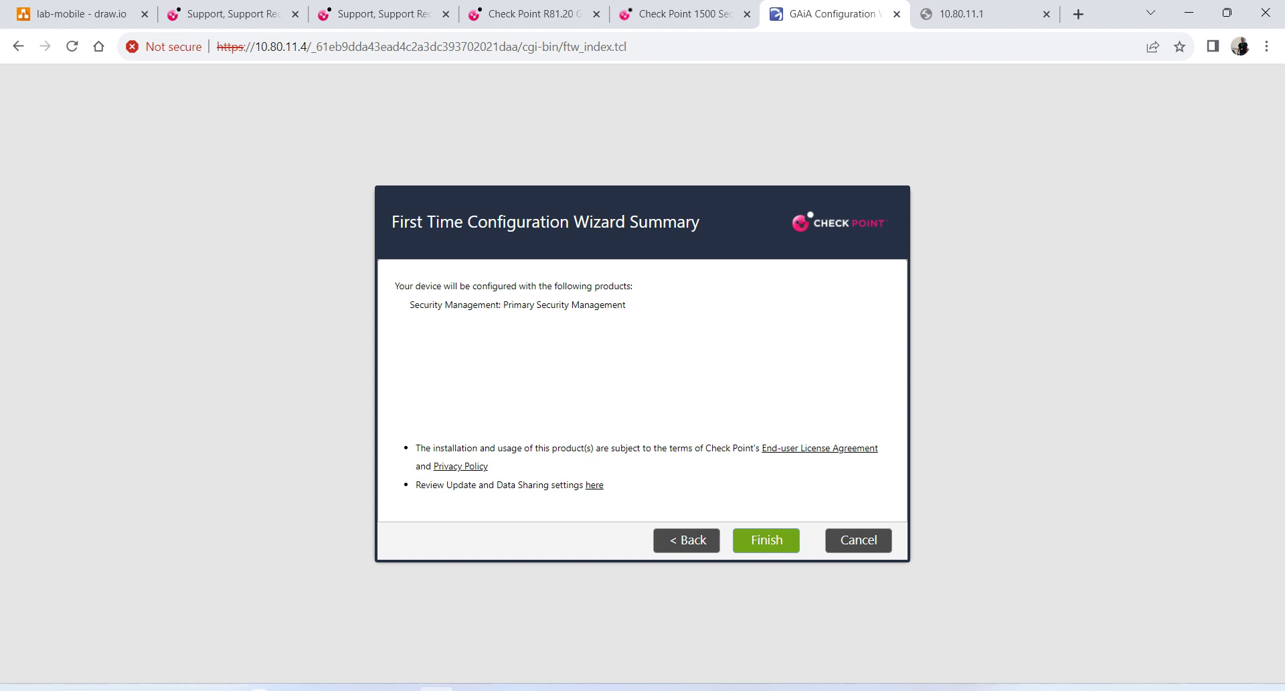
{"action": "left_click", "coordinate": [686, 539]}
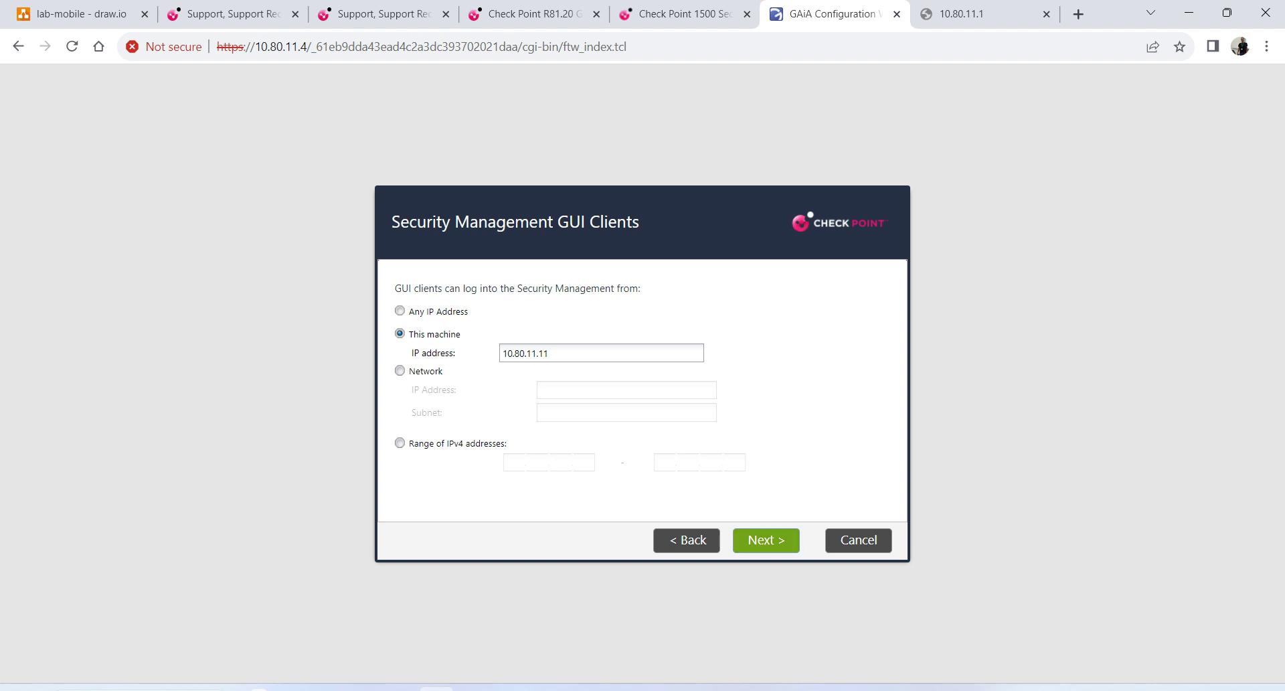
{"action": "left_click", "coordinate": [766, 539]}
{"action": "left_click", "coordinate": [766, 539]}
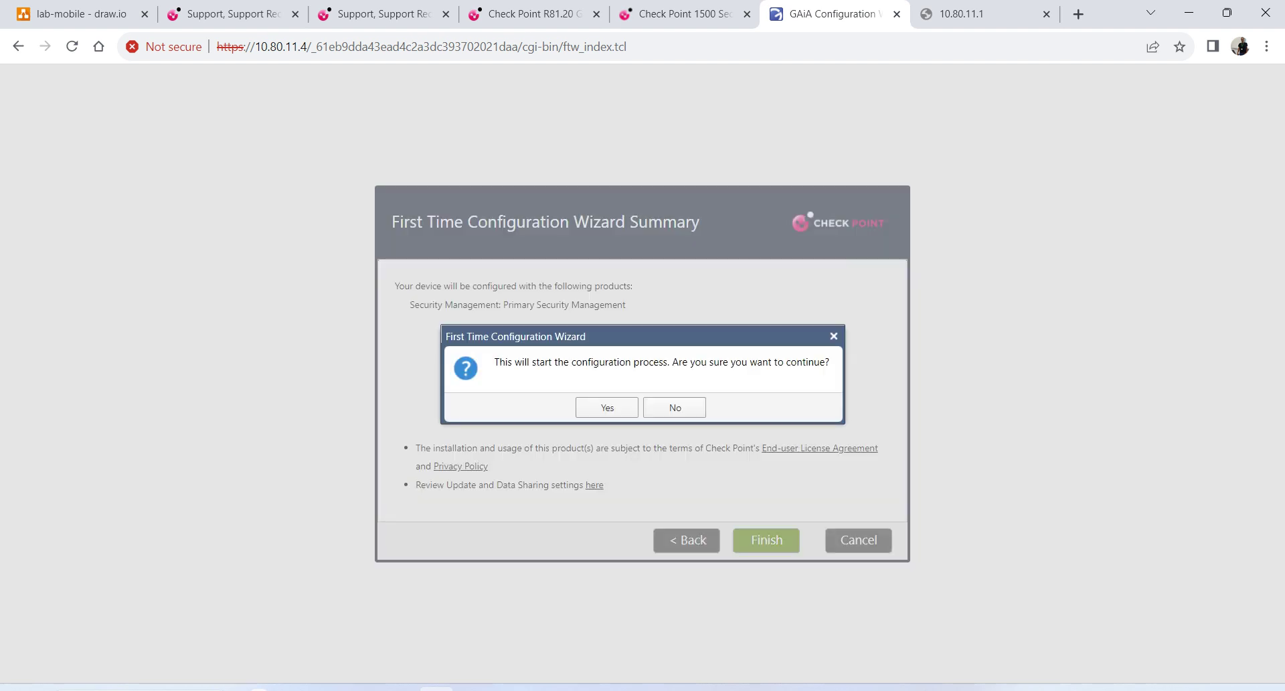
{"action": "left_click", "coordinate": [606, 407]}
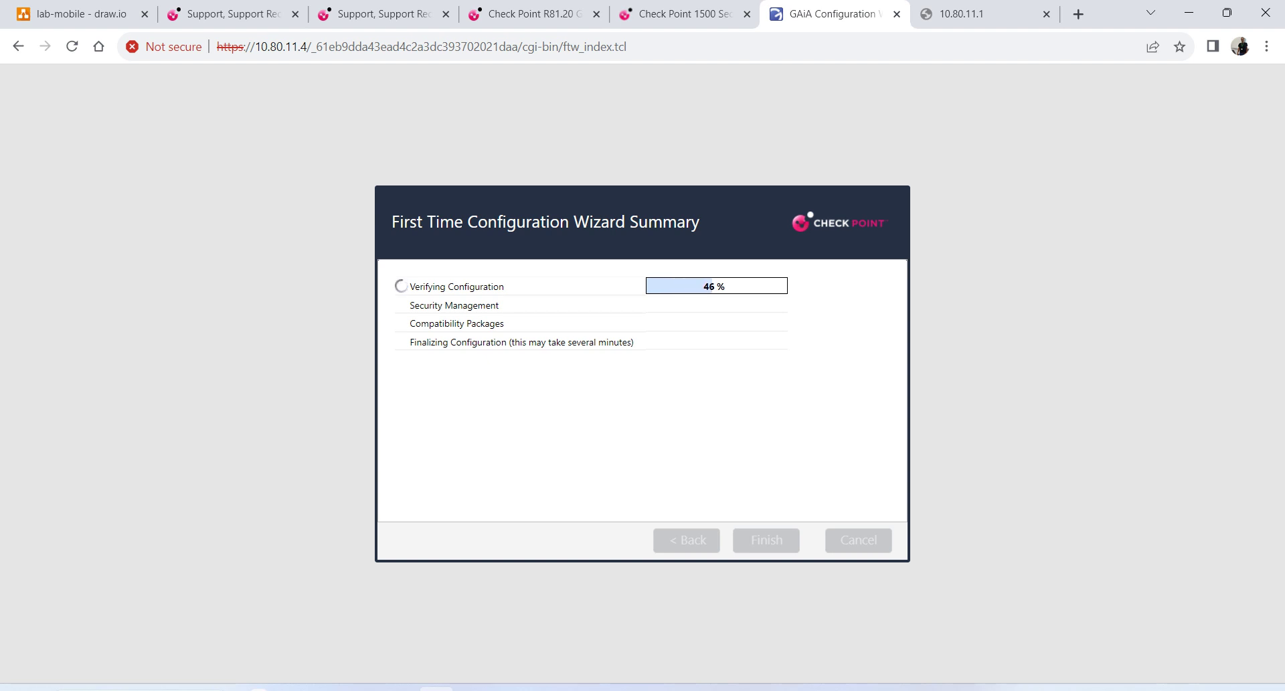
- Check the 10.80.11.1 page and gw2's boot, then dismiss the configuration-completed message
{"action": "key", "text": "ctrl+Tab"}
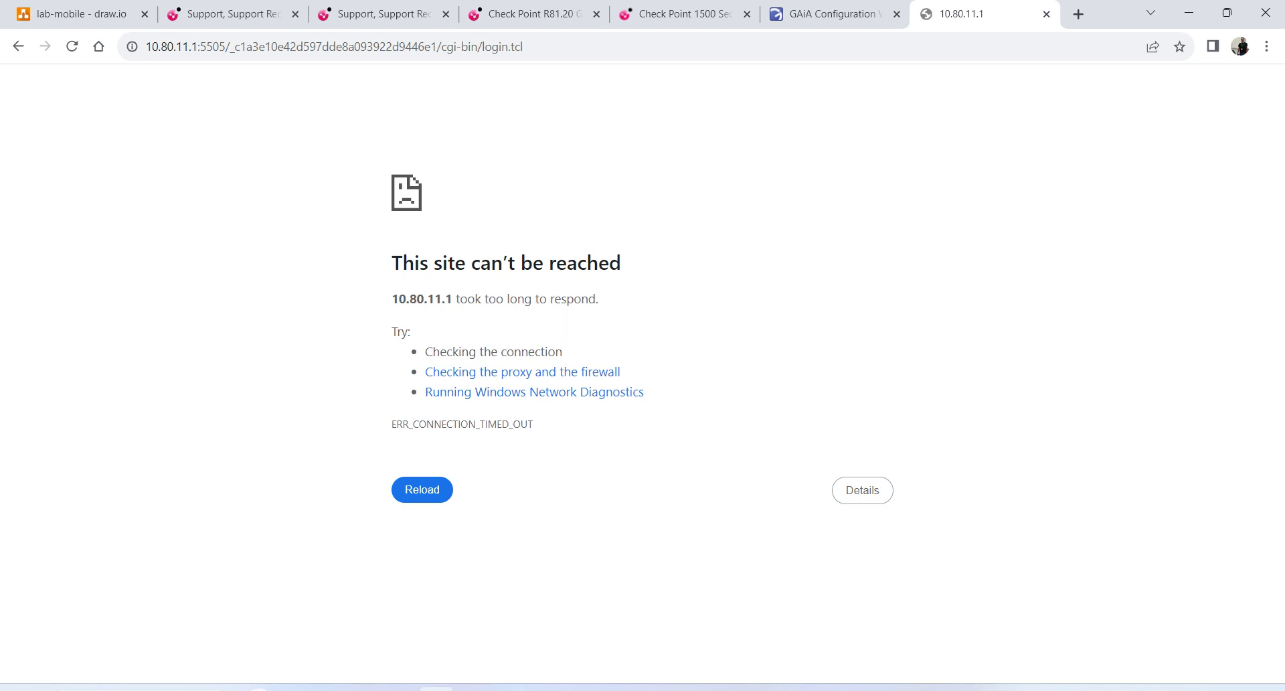
{"action": "key", "text": "F5"}
{"action": "mouse_move", "coordinate": [588, 687]}
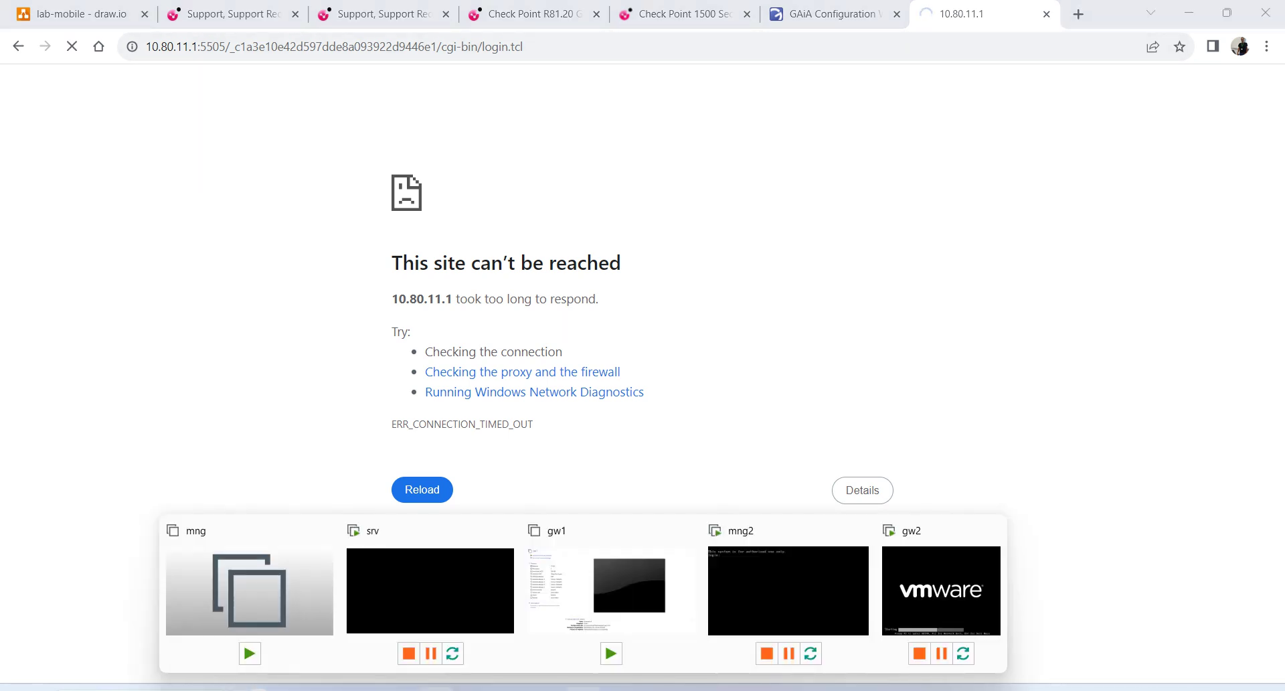
{"action": "left_click", "coordinate": [942, 589]}
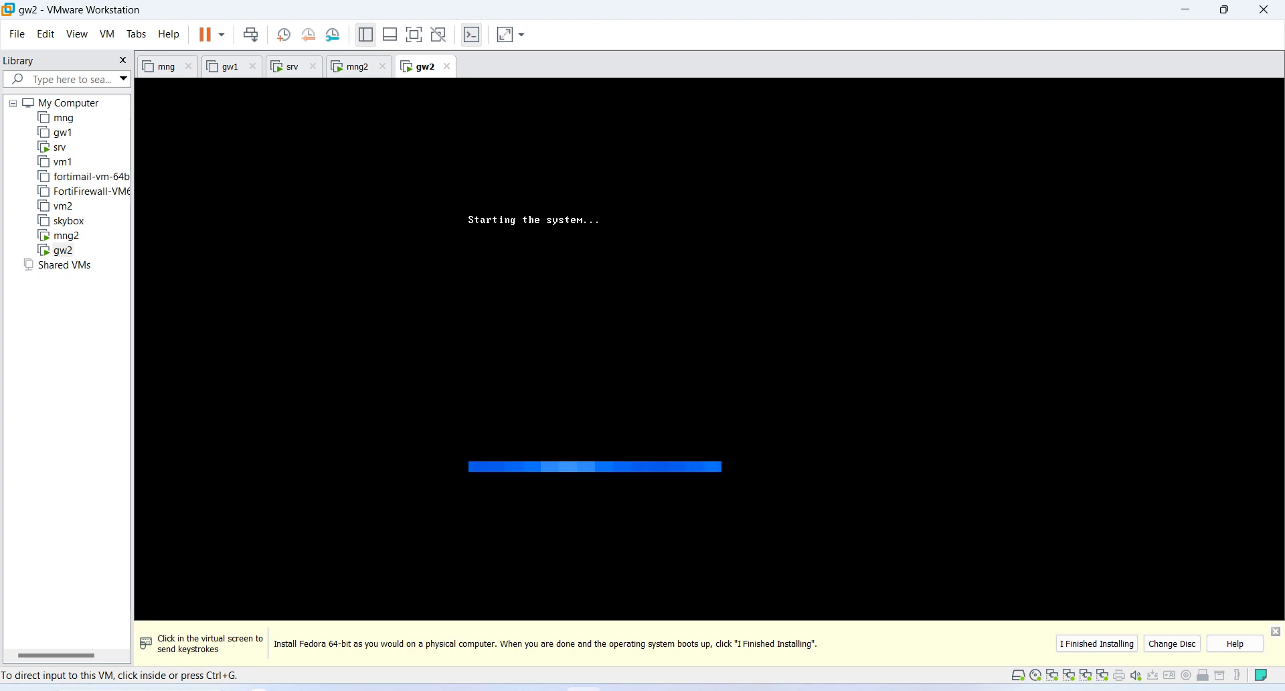
{"action": "left_click", "coordinate": [1184, 9]}
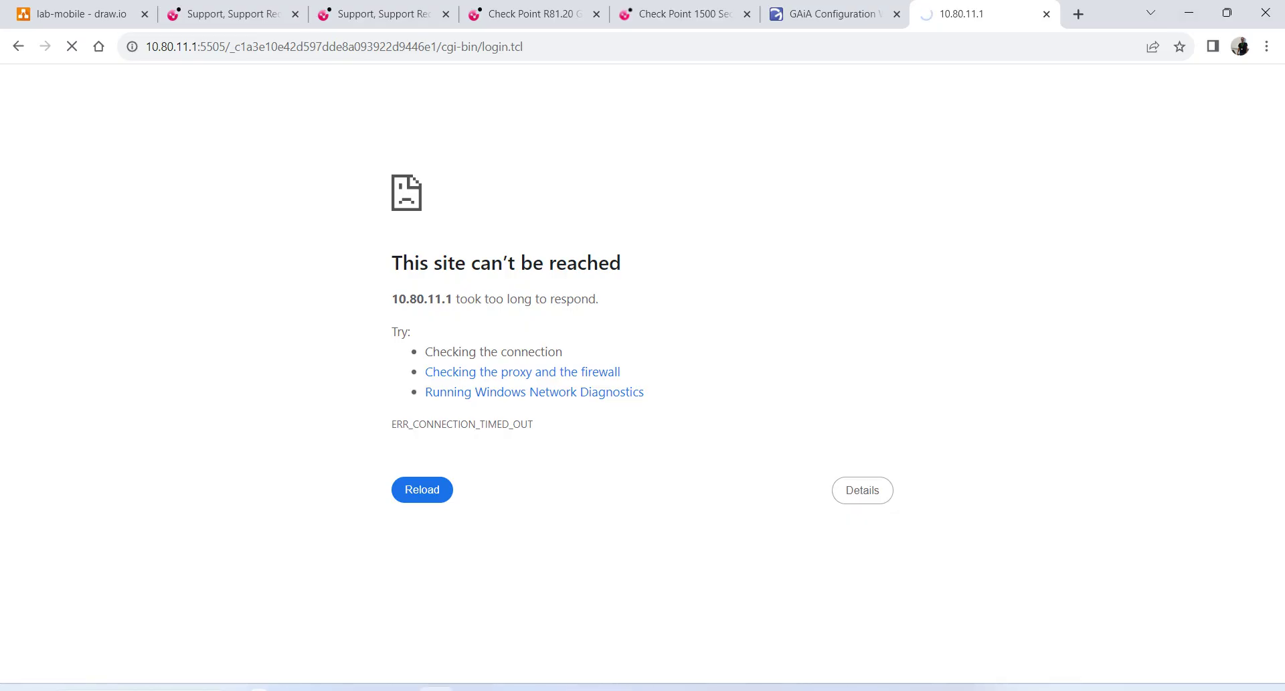
{"action": "left_click", "coordinate": [833, 14]}
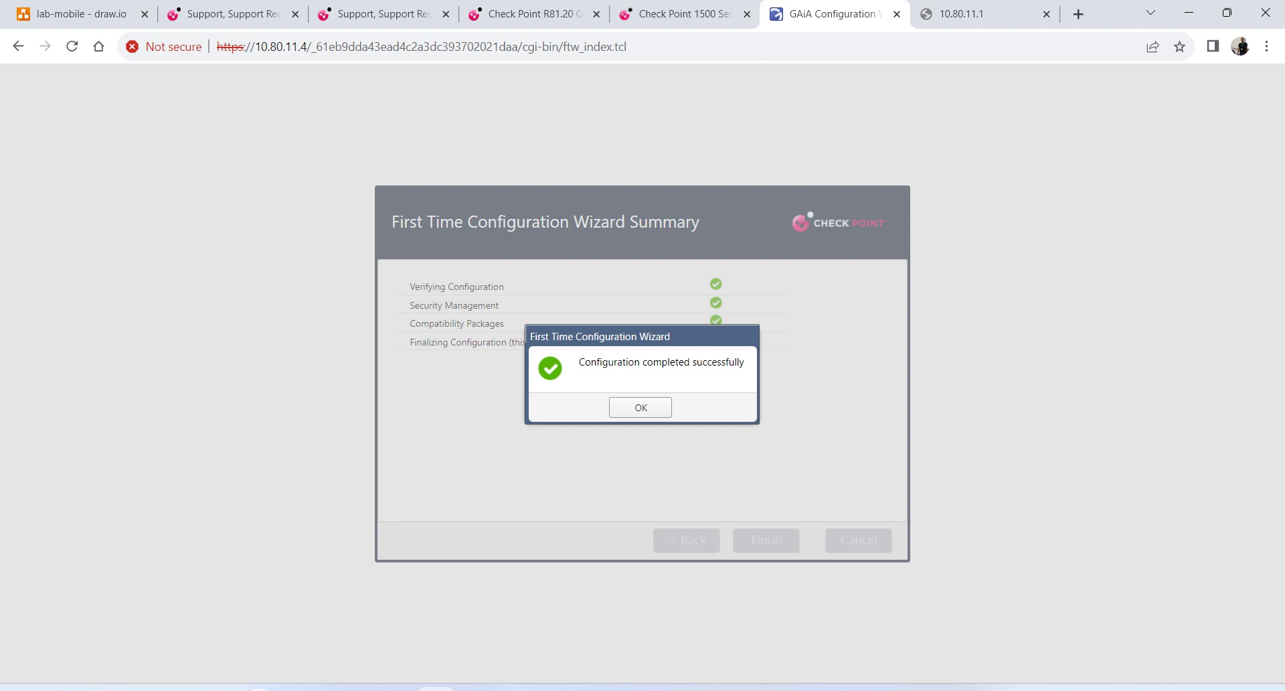
{"action": "key", "text": "Return"}
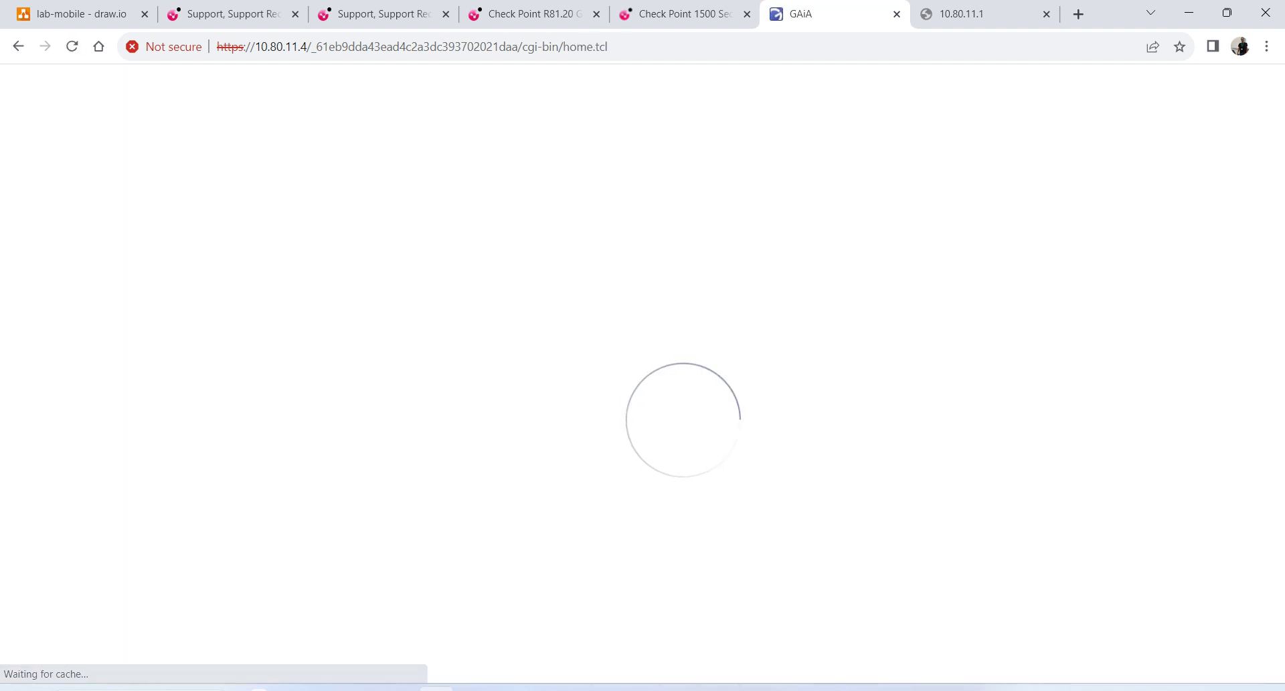
- Check the gw2 virtual machine's console
{"action": "left_click", "coordinate": [583, 688]}
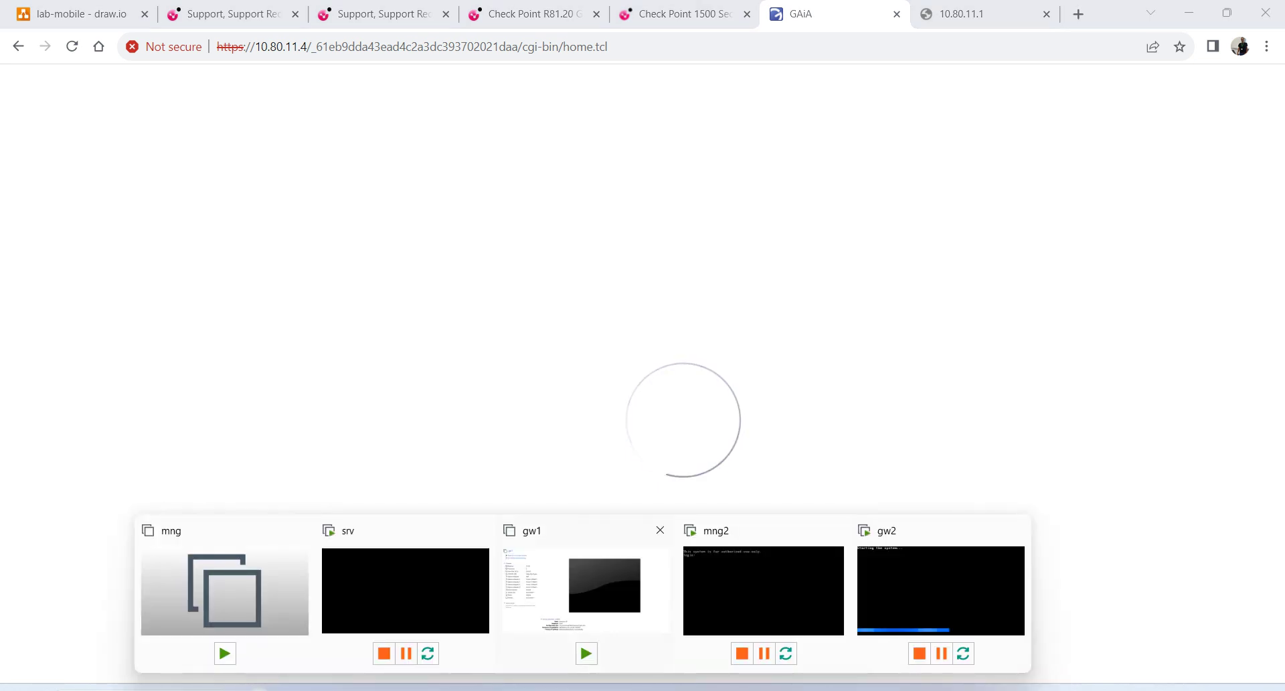
{"action": "left_click", "coordinate": [940, 590]}
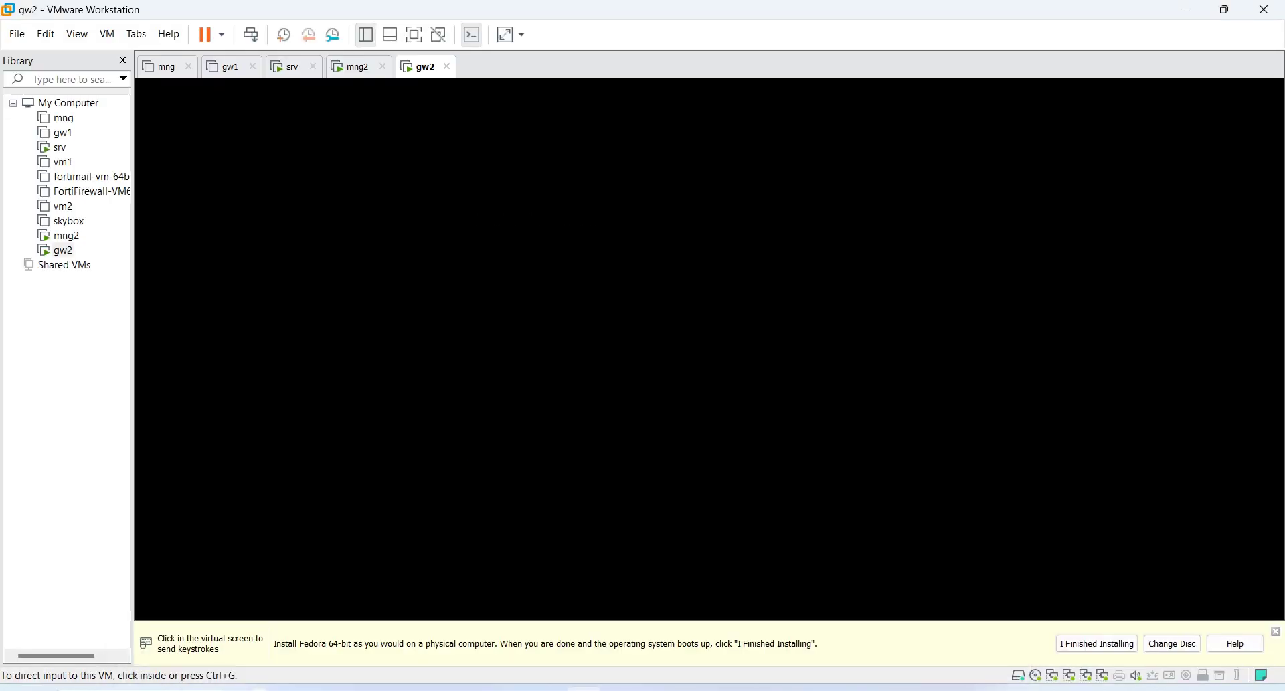
{"action": "left_click", "coordinate": [1185, 9]}
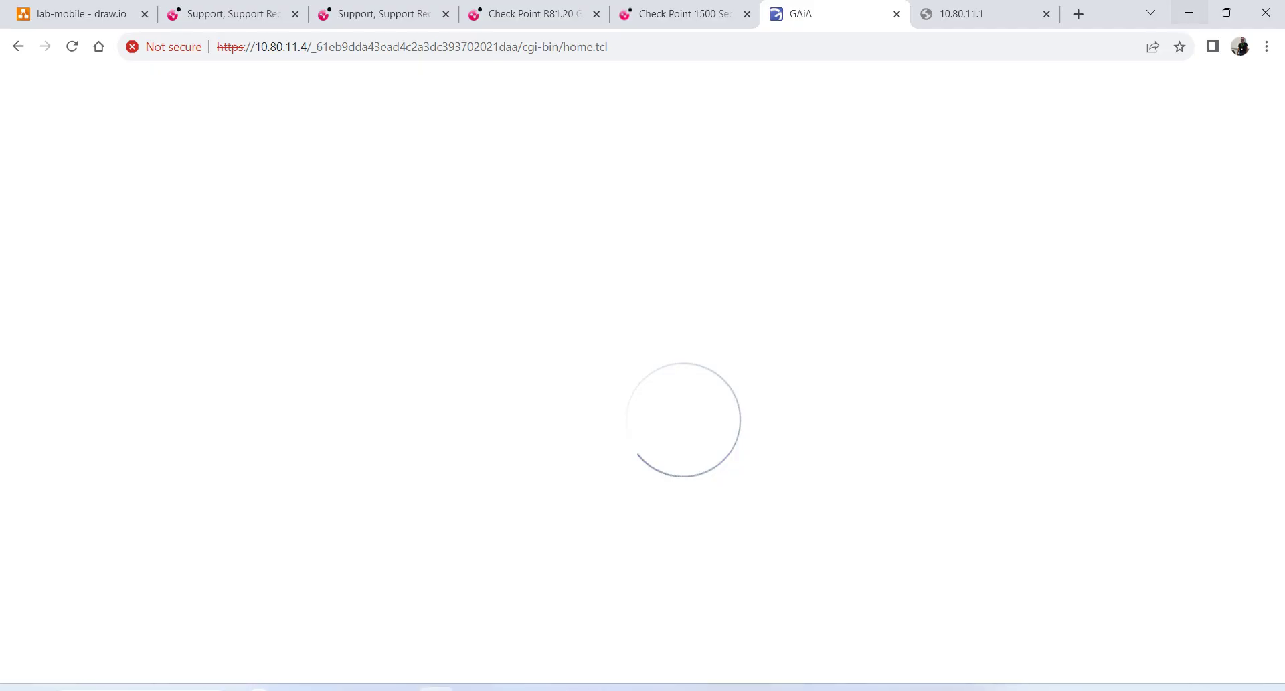
{"action": "left_click", "coordinate": [961, 13]}
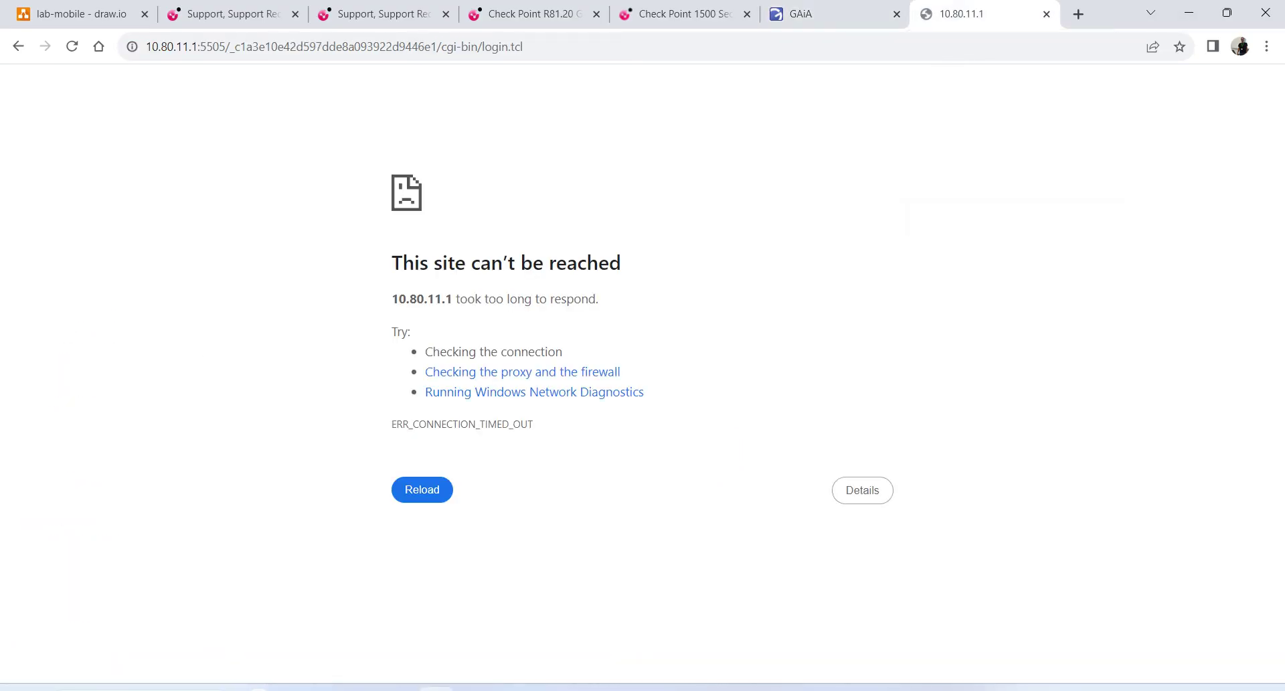
{"action": "left_click", "coordinate": [72, 46]}
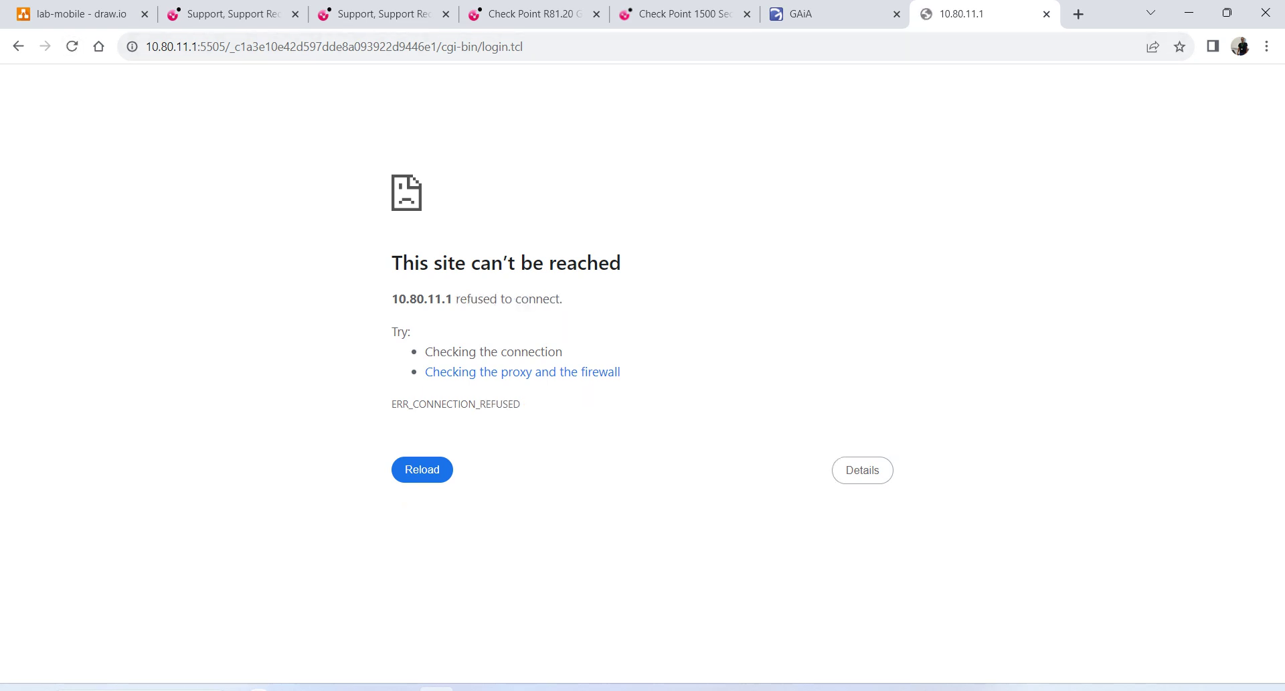
{"action": "key", "text": "F5"}
{"action": "left_click_drag", "start_coordinate": [196, 47], "coordinate": [525, 46]}
{"action": "key", "text": "BackSpace"}
{"action": "key", "text": "BackSpace"}
{"action": "key", "text": "Return"}
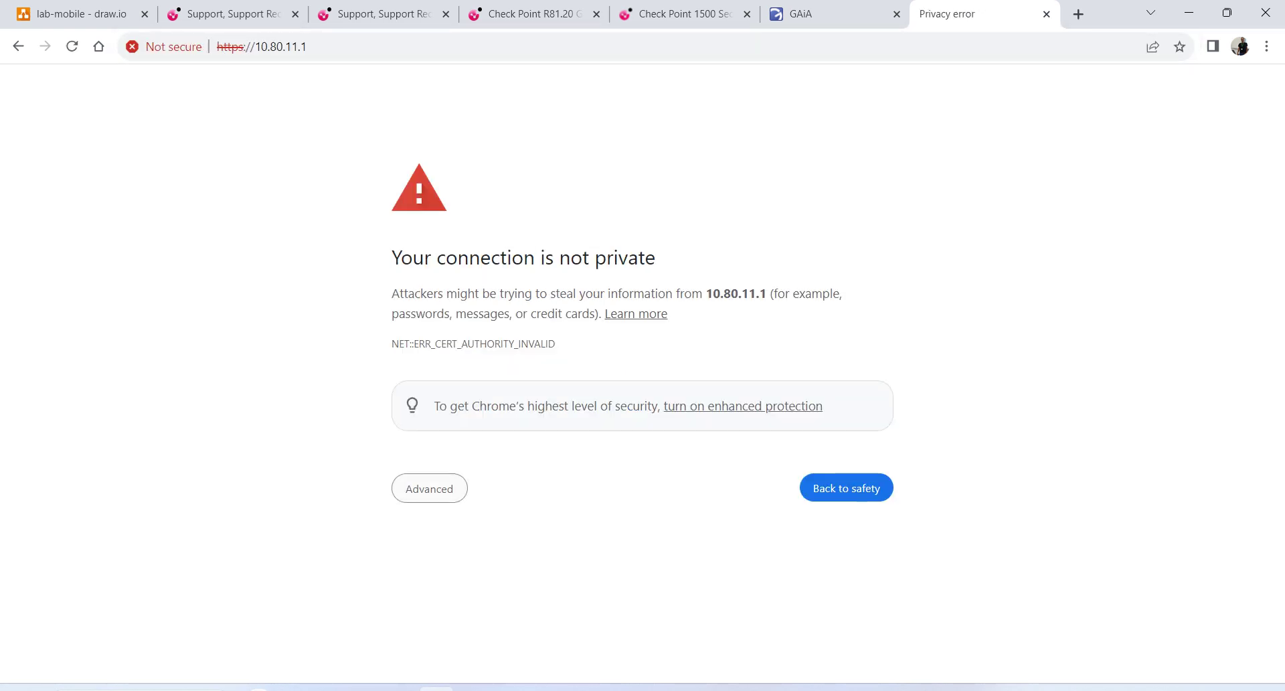
- Bypass the certificate warning for 10.80.11.1 and log in as admin with the account password
{"action": "left_click", "coordinate": [429, 488]}
{"action": "left_click", "coordinate": [464, 617]}
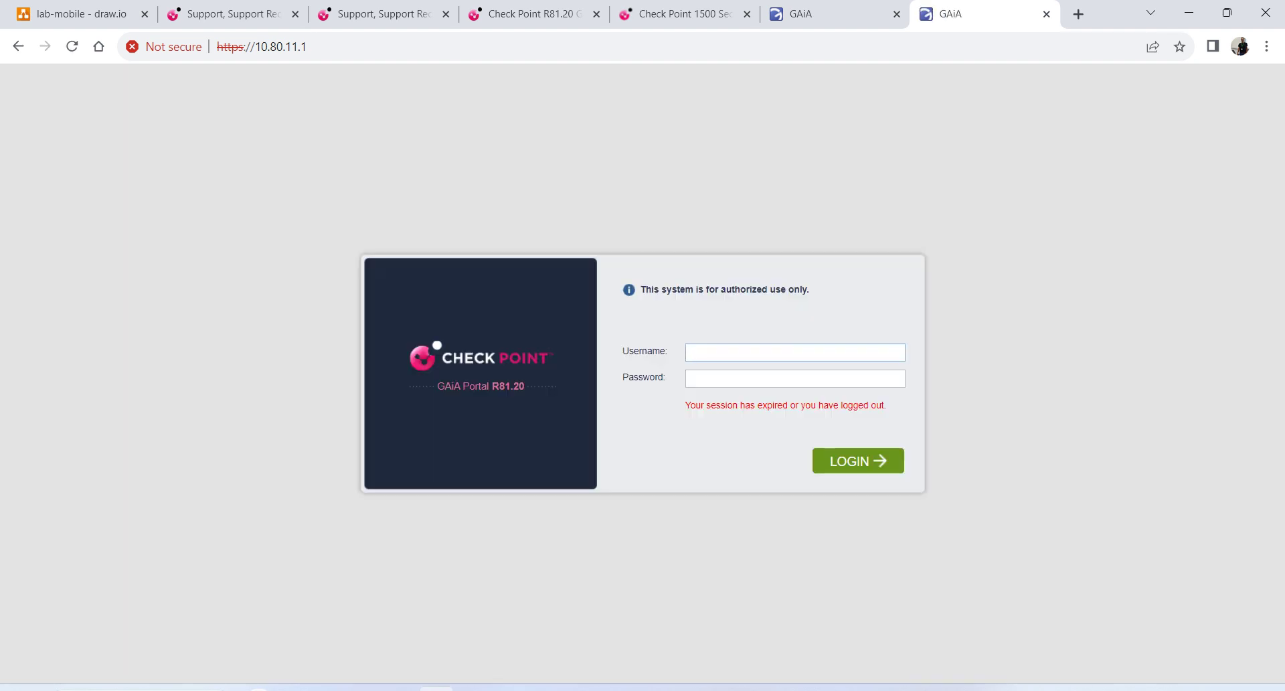
{"action": "type", "text": "admin"}
{"action": "key", "text": "Tab"}
{"action": "type", "text": "•••••••••"}
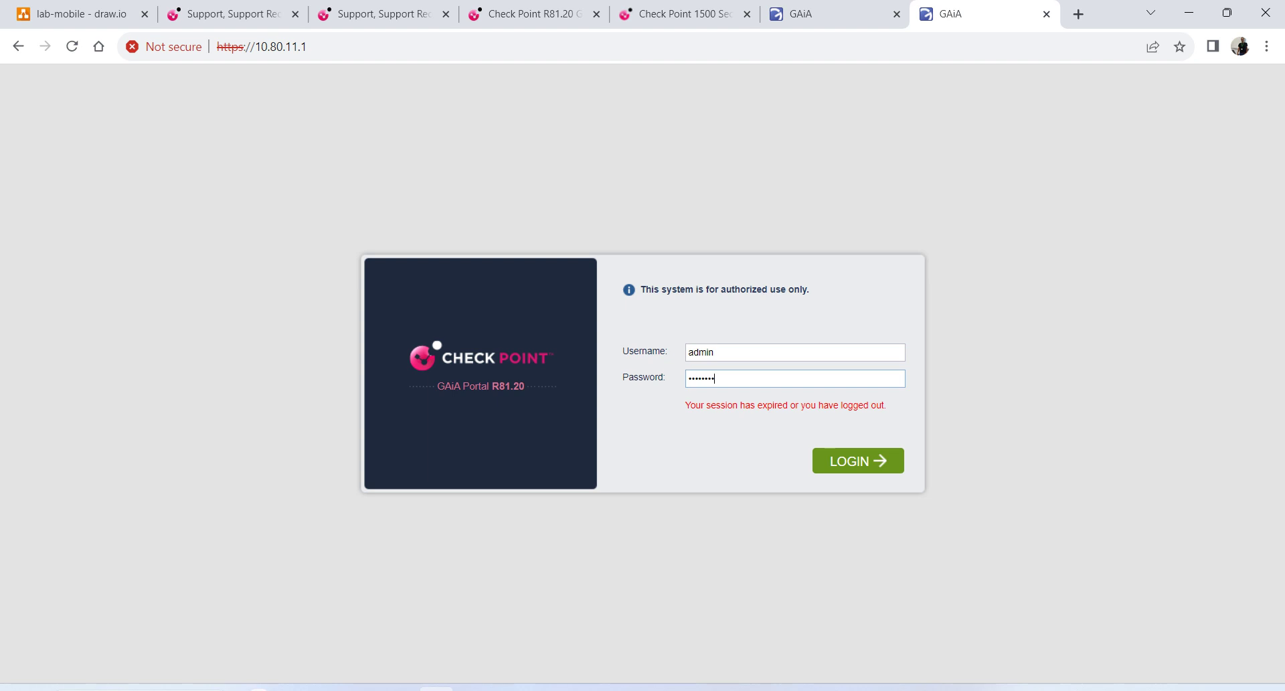
{"action": "key", "text": "Return"}
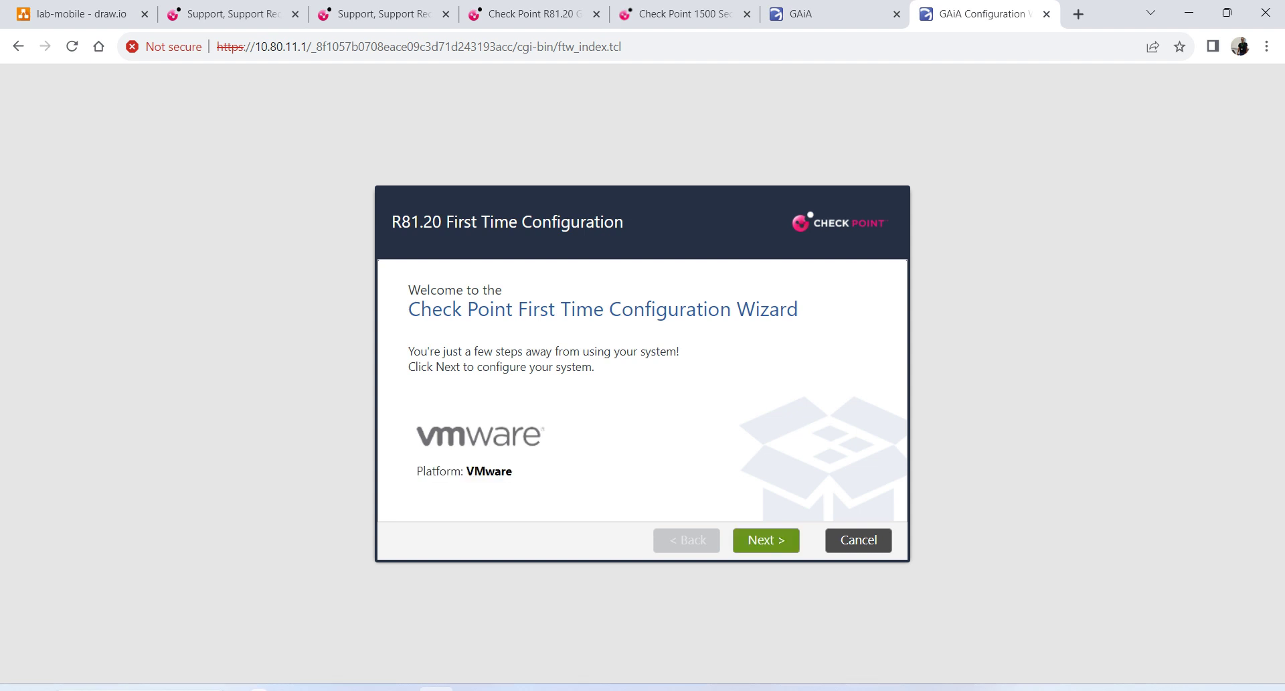
- Advance the wizard with the R81.20 configuration option, leaving the internet connection unconfigured
{"action": "key", "text": "Return"}
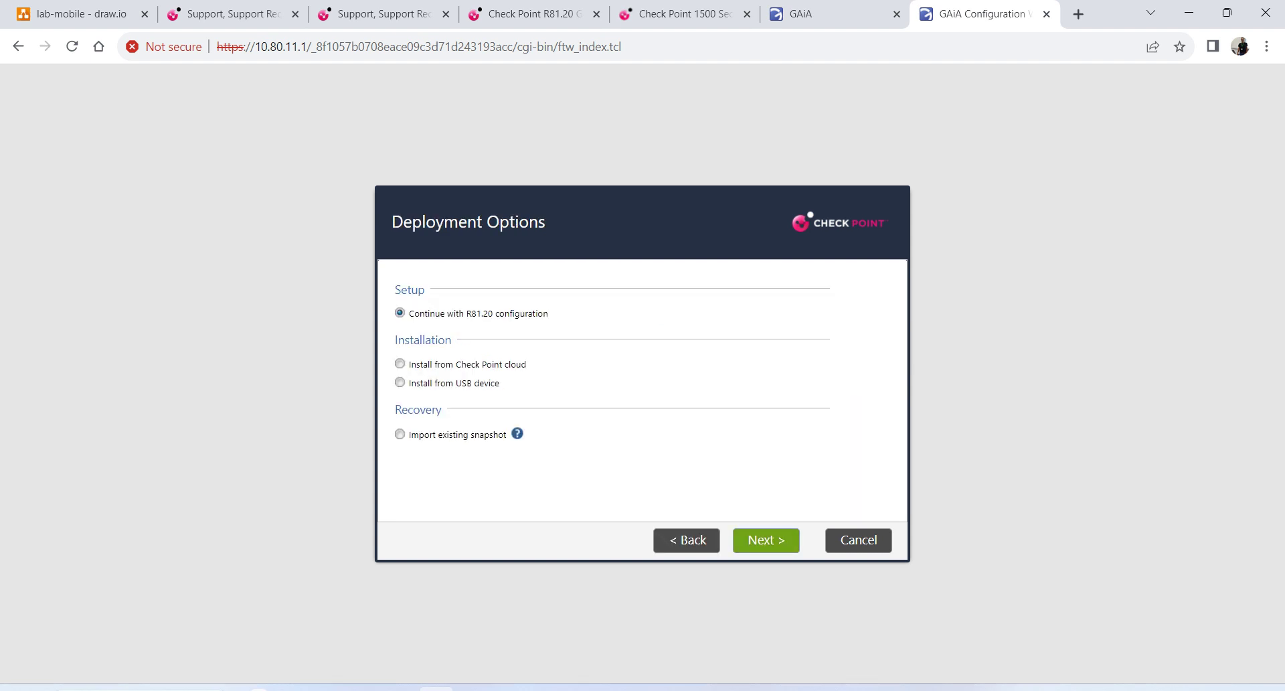
{"action": "key", "text": "Return"}
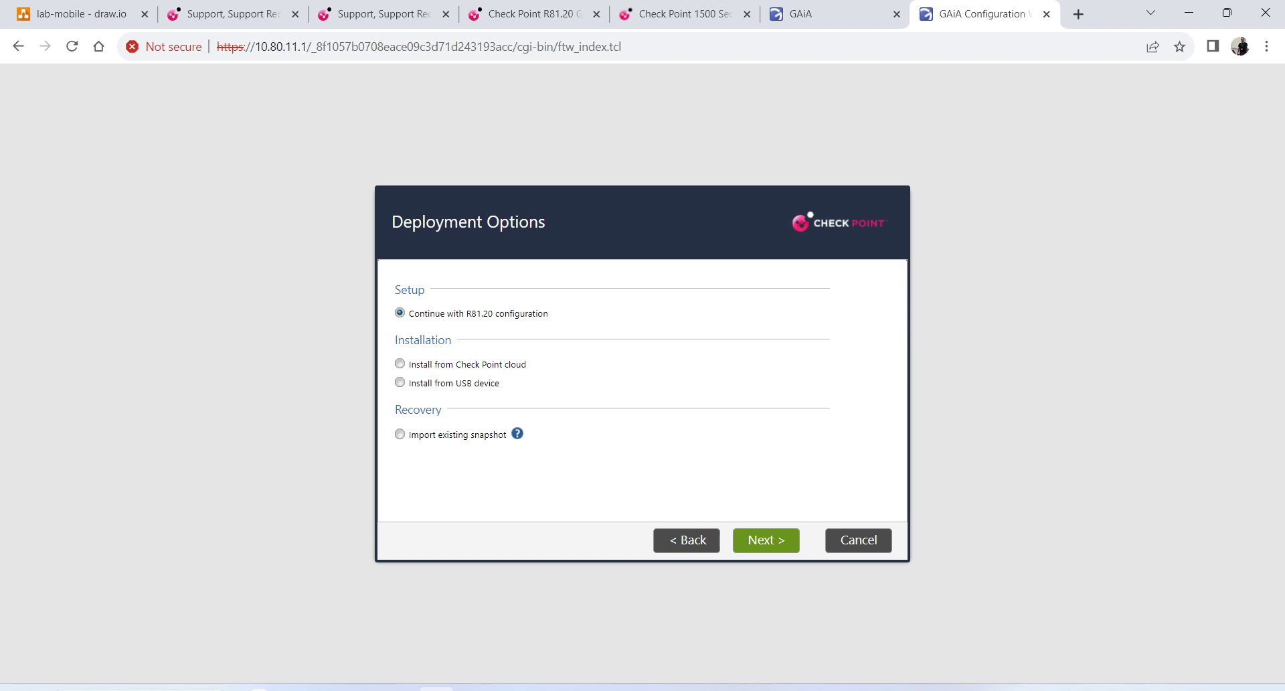
{"action": "key", "text": "Return"}
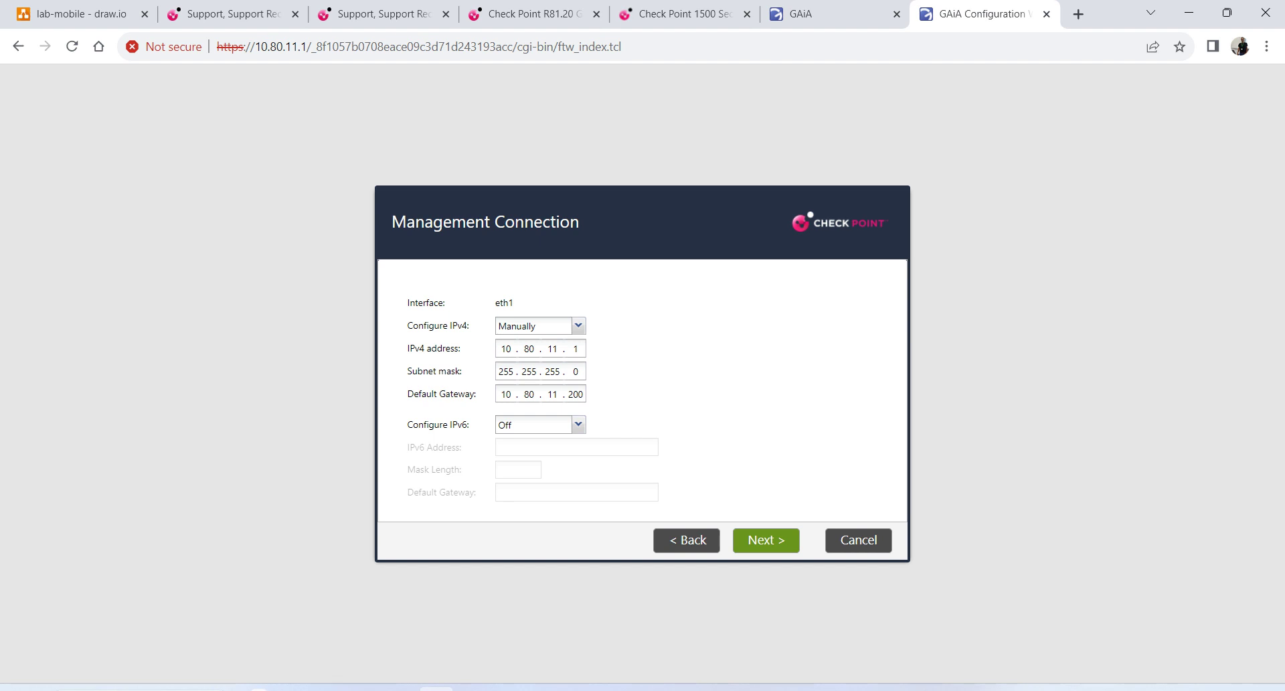
{"action": "left_click", "coordinate": [80, 13]}
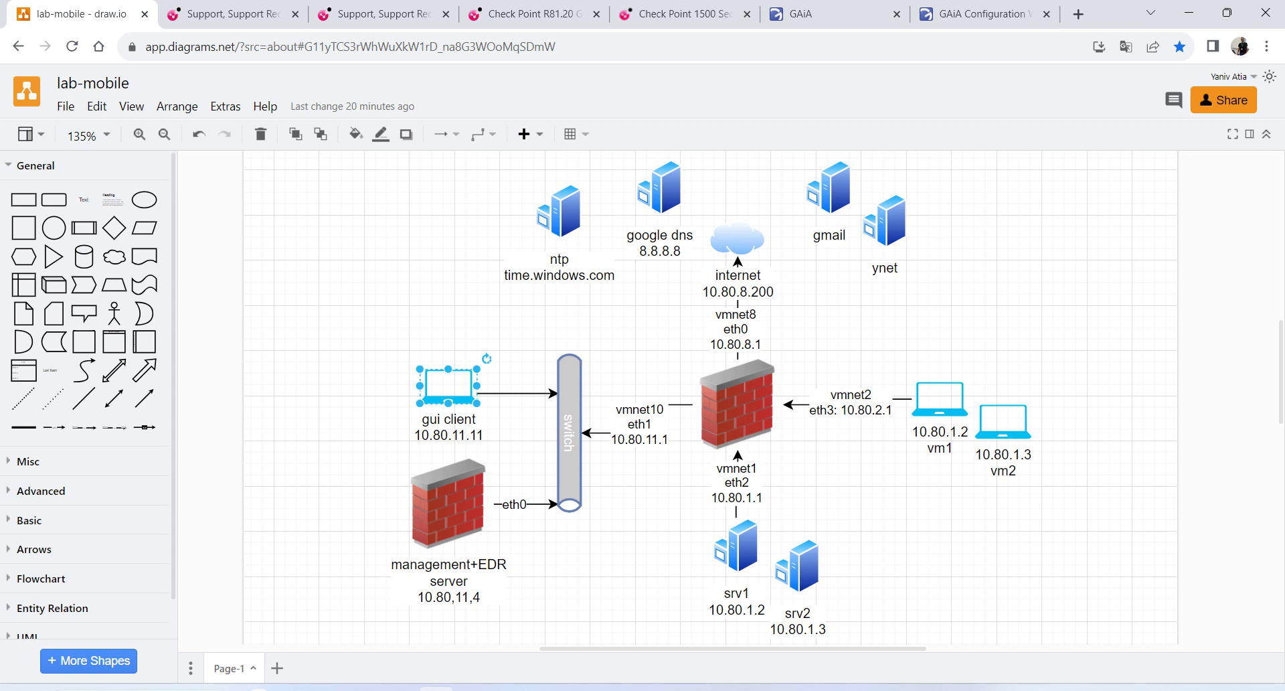
{"action": "key", "text": "ctrl+shift+Tab"}
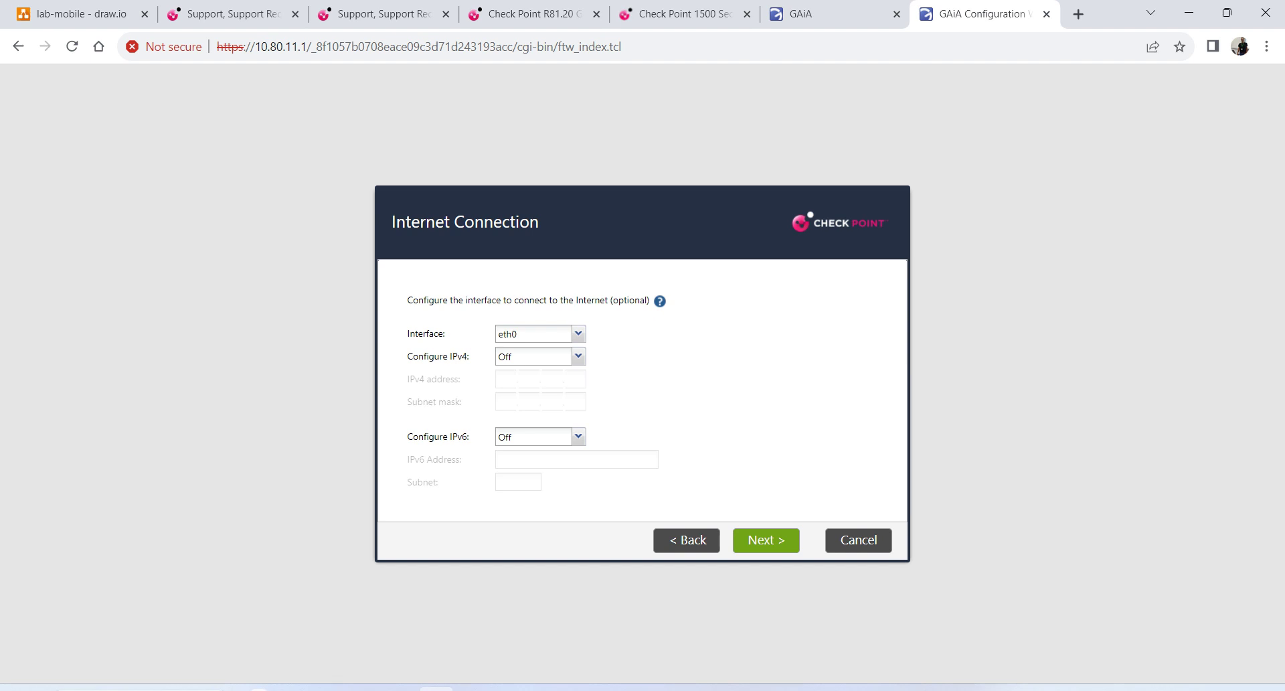
{"action": "key", "text": "Return"}
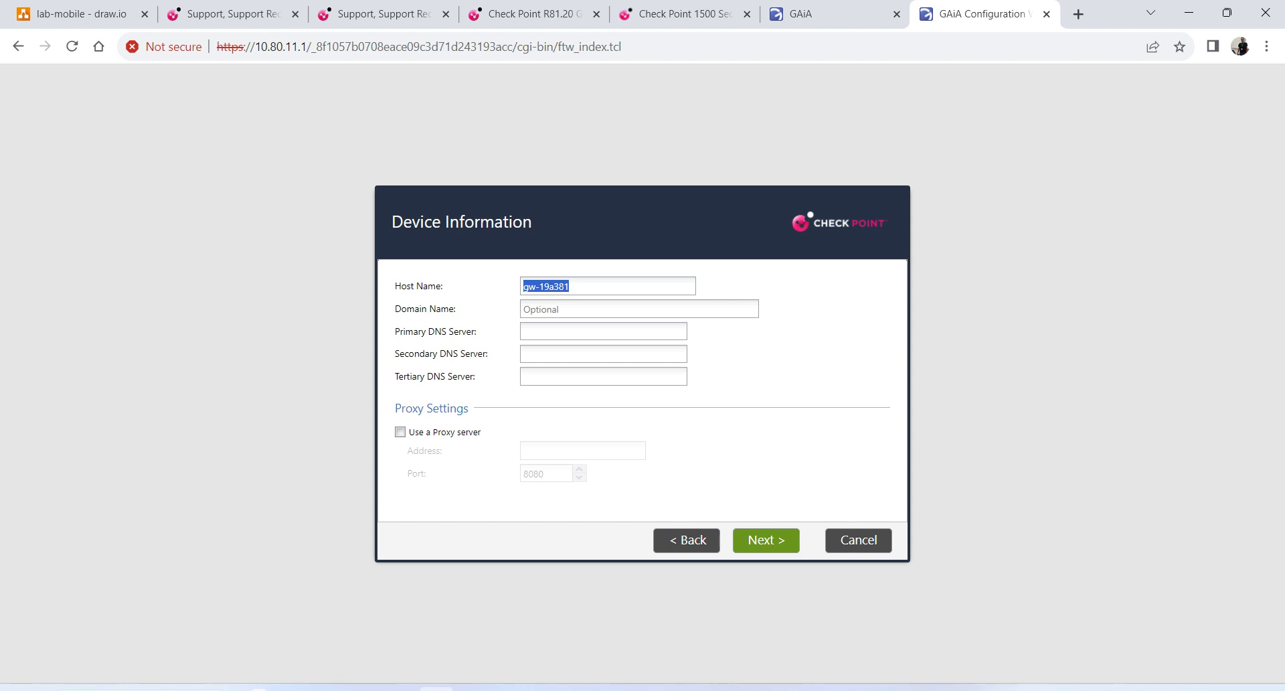
- Set host name gw2, domain yanivLab.local and primary DNS 10.80.1.2
{"action": "type", "text": "gw2"}
{"action": "key", "text": "Tab"}
{"action": "type", "text": "yanivL"}
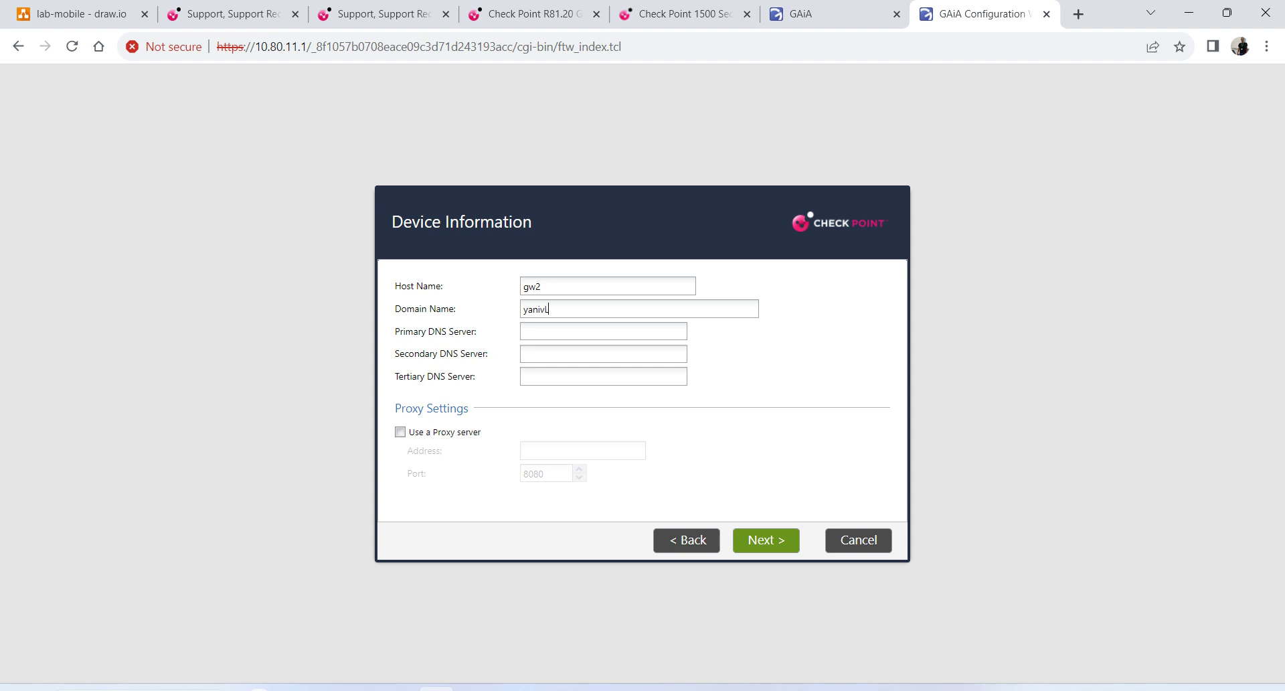
{"action": "type", "text": "ab.local"}
{"action": "key", "text": "Tab"}
{"action": "type", "text": "10.80.1.2"}
{"action": "key", "text": "Return"}
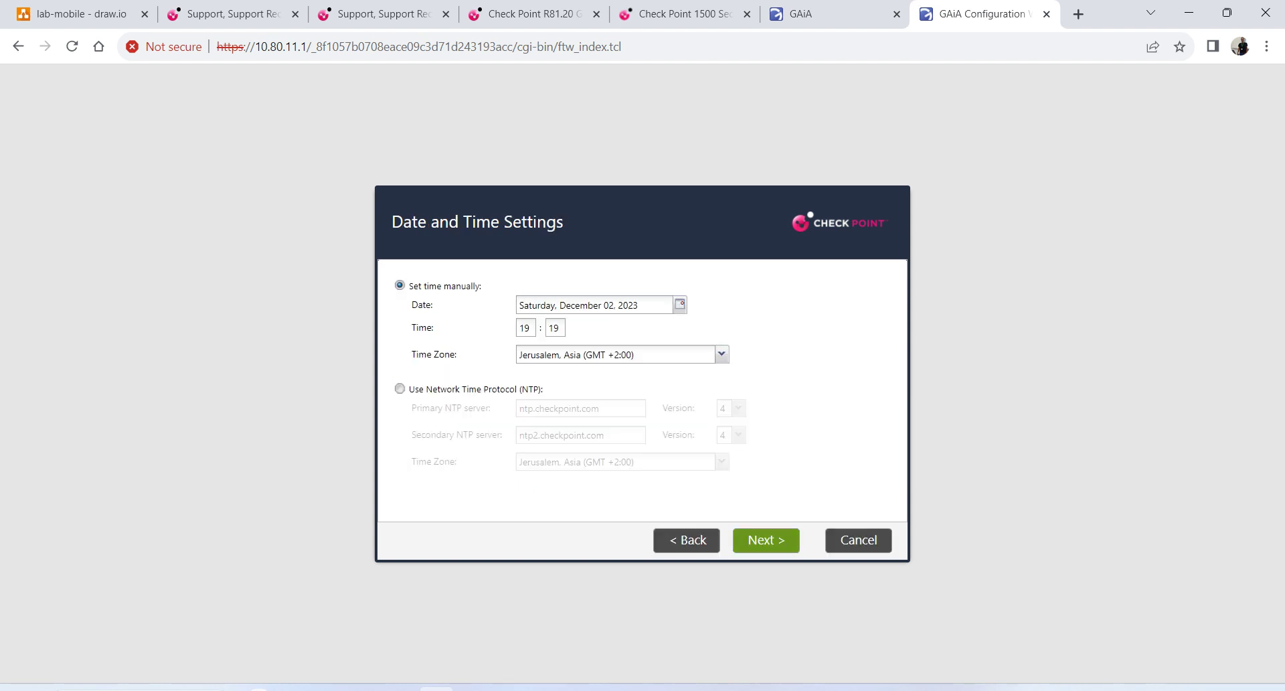
- Accept date and time, install only Security Gateway, and choose no dynamically assigned IP
{"action": "key", "text": "Return"}
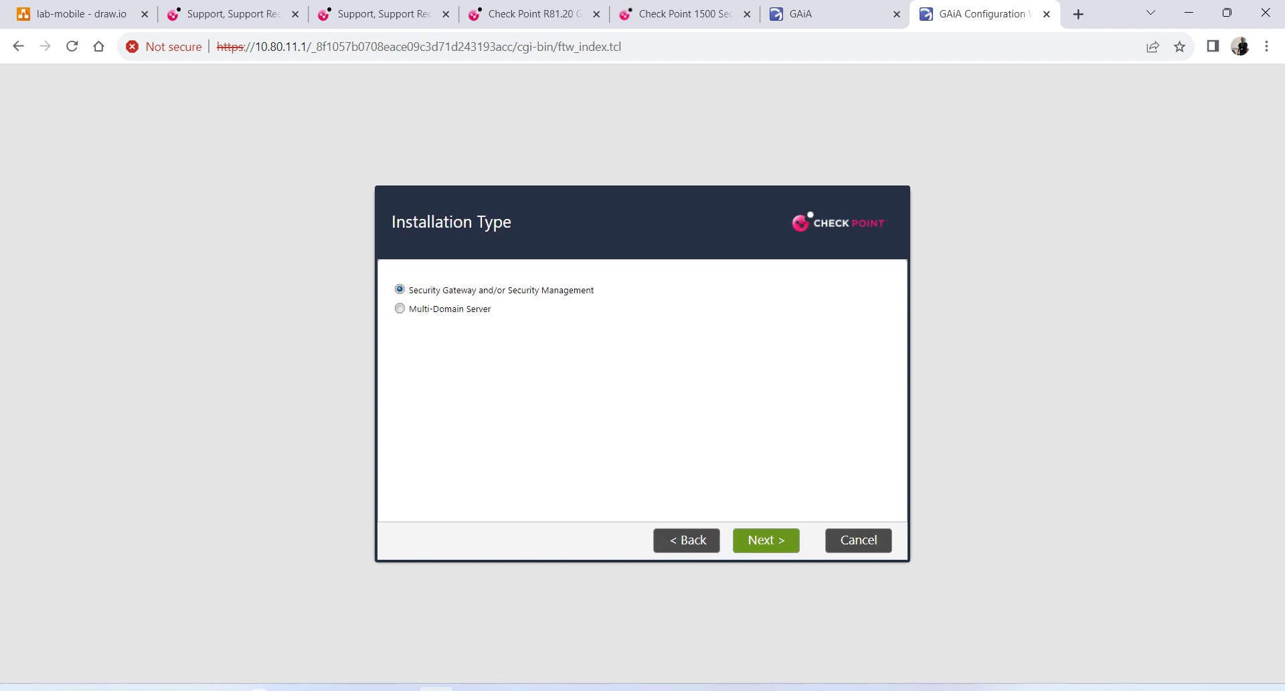
{"action": "key", "text": "Return"}
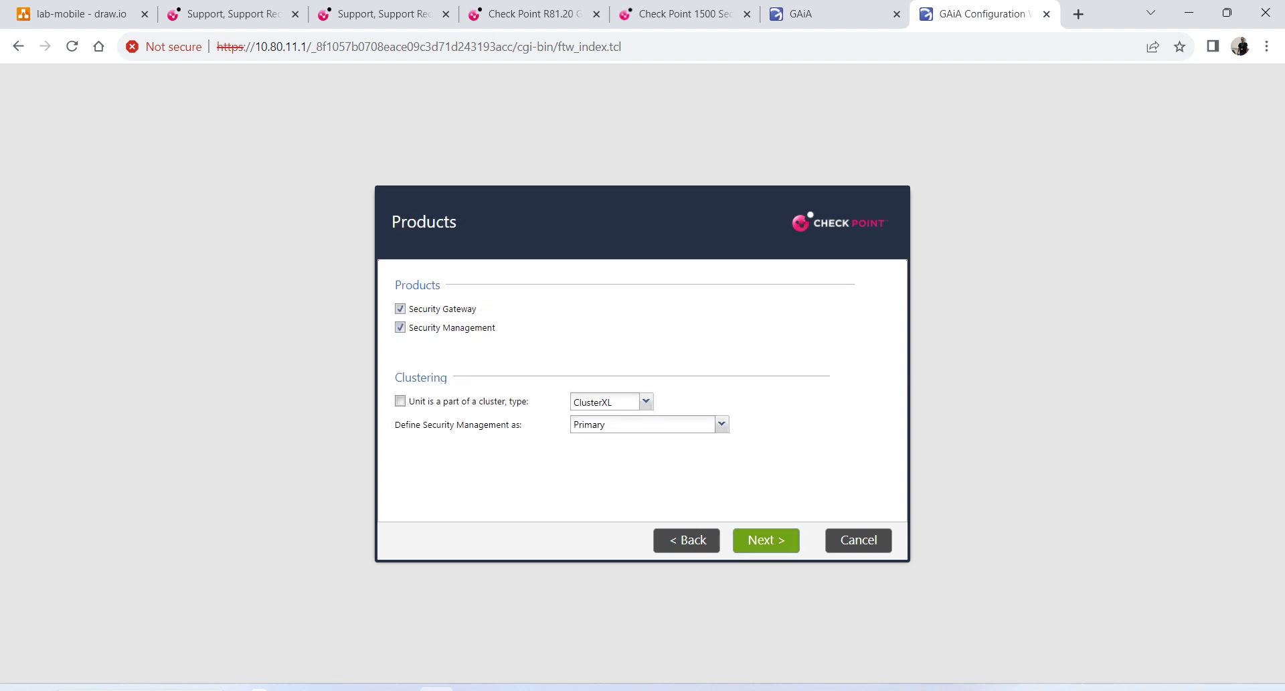
{"action": "left_click", "coordinate": [400, 327]}
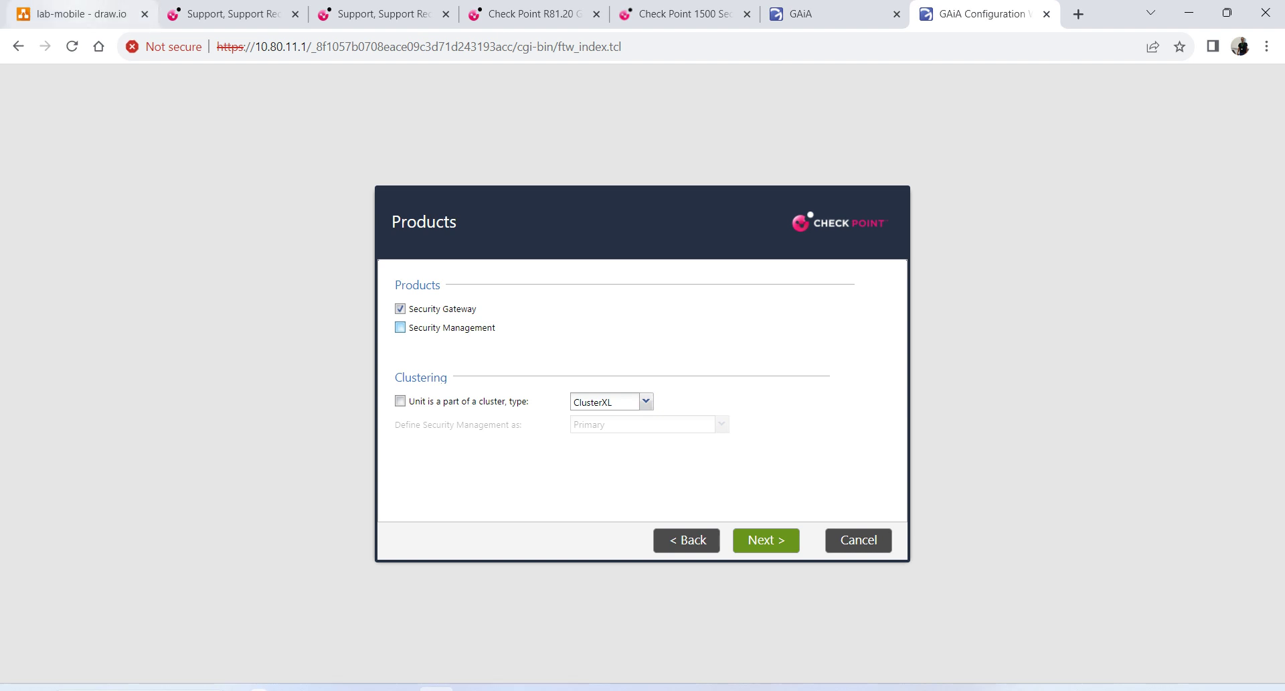
{"action": "left_click", "coordinate": [70, 14]}
{"action": "left_click", "coordinate": [736, 404]}
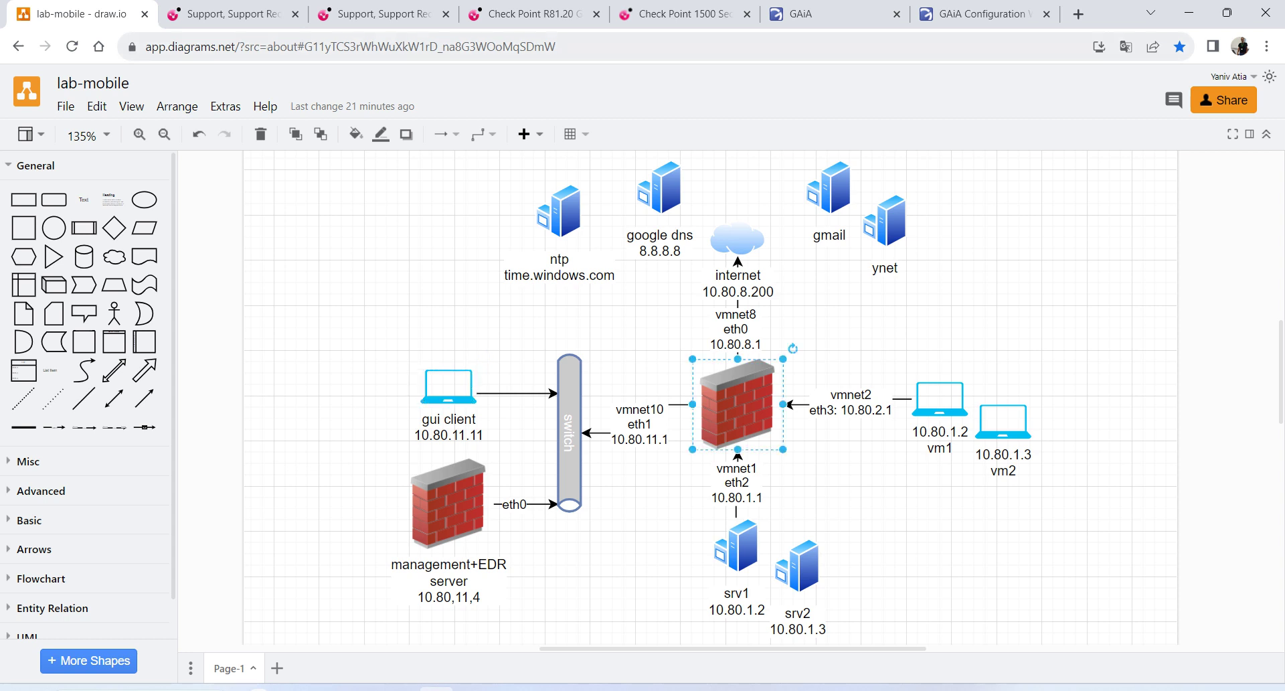
{"action": "left_click", "coordinate": [977, 13]}
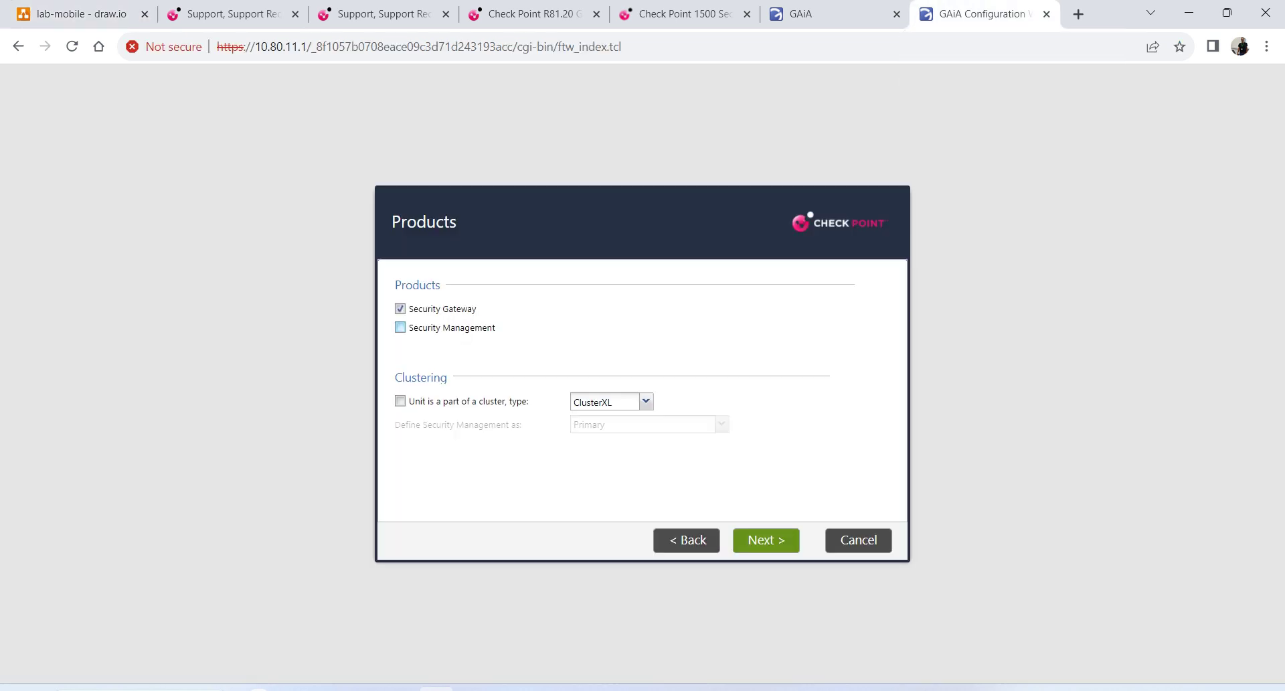
{"action": "left_click", "coordinate": [766, 540]}
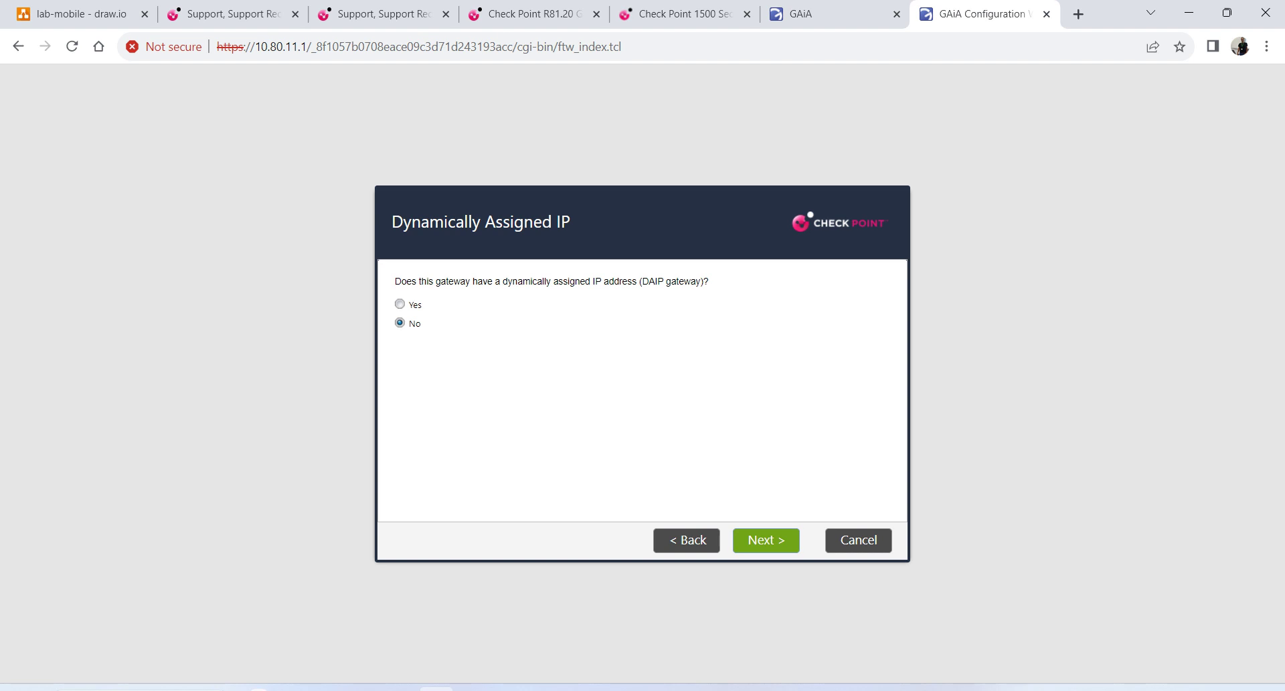
{"action": "left_click", "coordinate": [766, 539]}
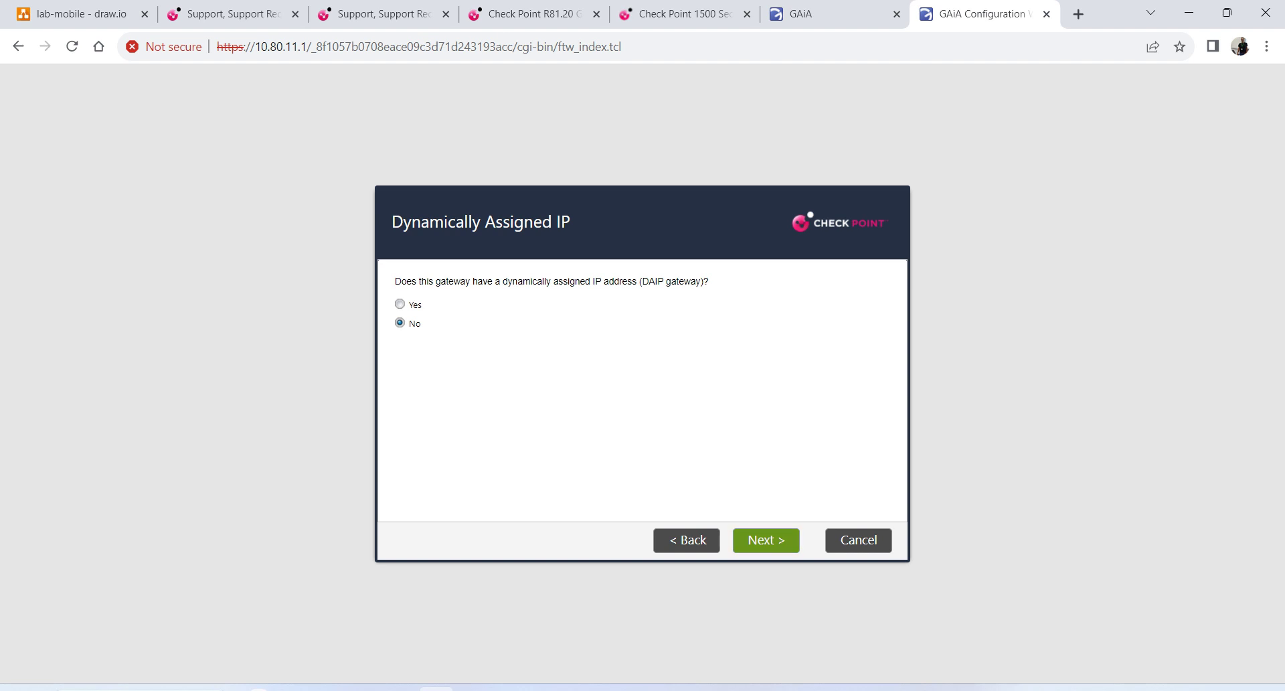
{"action": "left_click", "coordinate": [765, 540]}
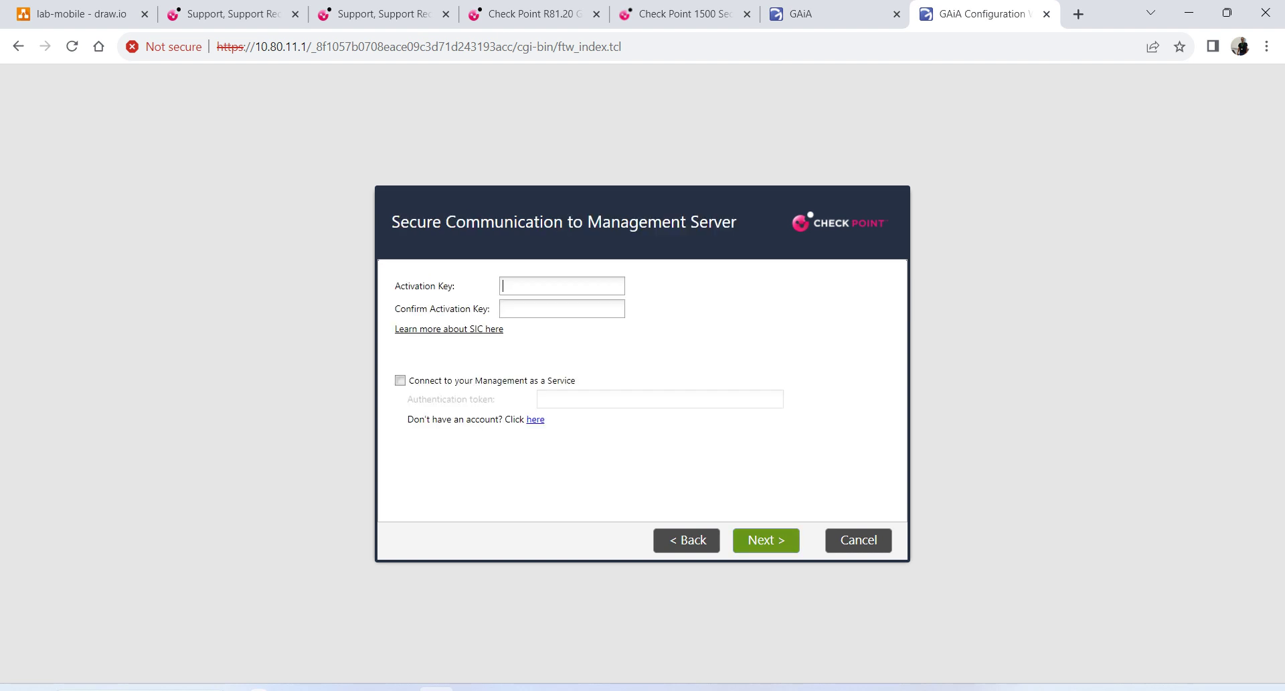
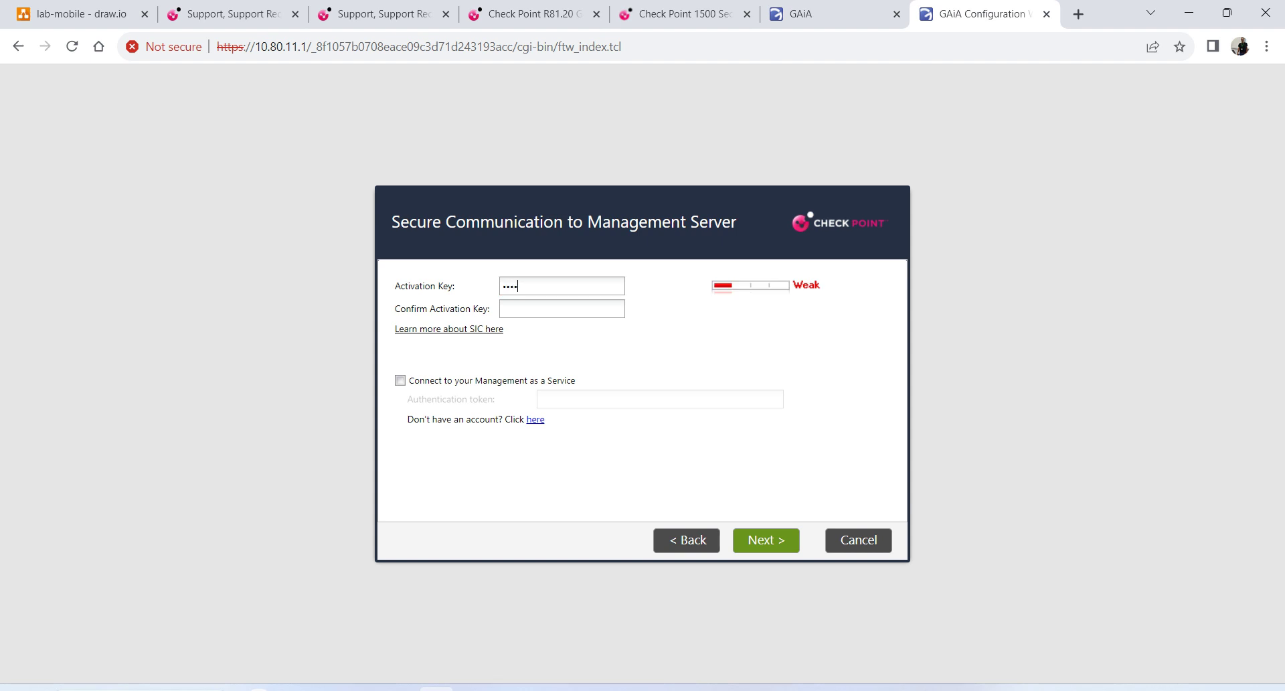
- Enter and confirm the SIC activation key, preview the summary, then return to that page
{"action": "key", "text": "Tab"}
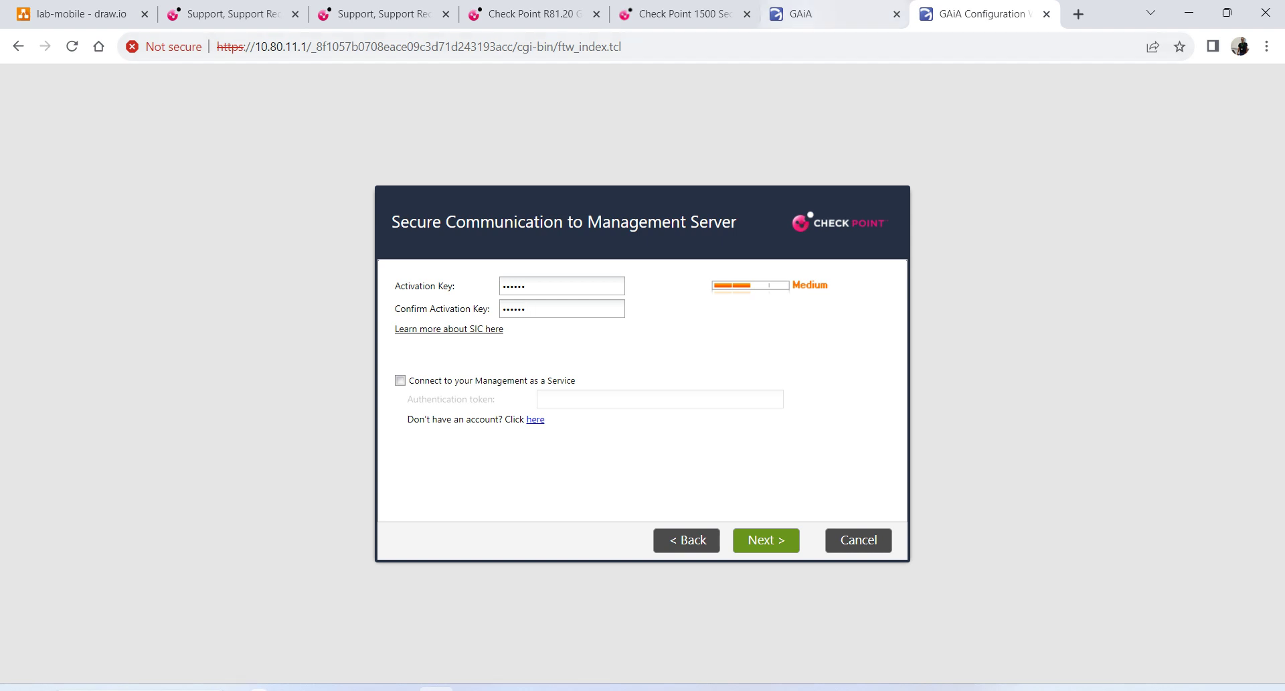
{"action": "mouse_move", "coordinate": [830, 14]}
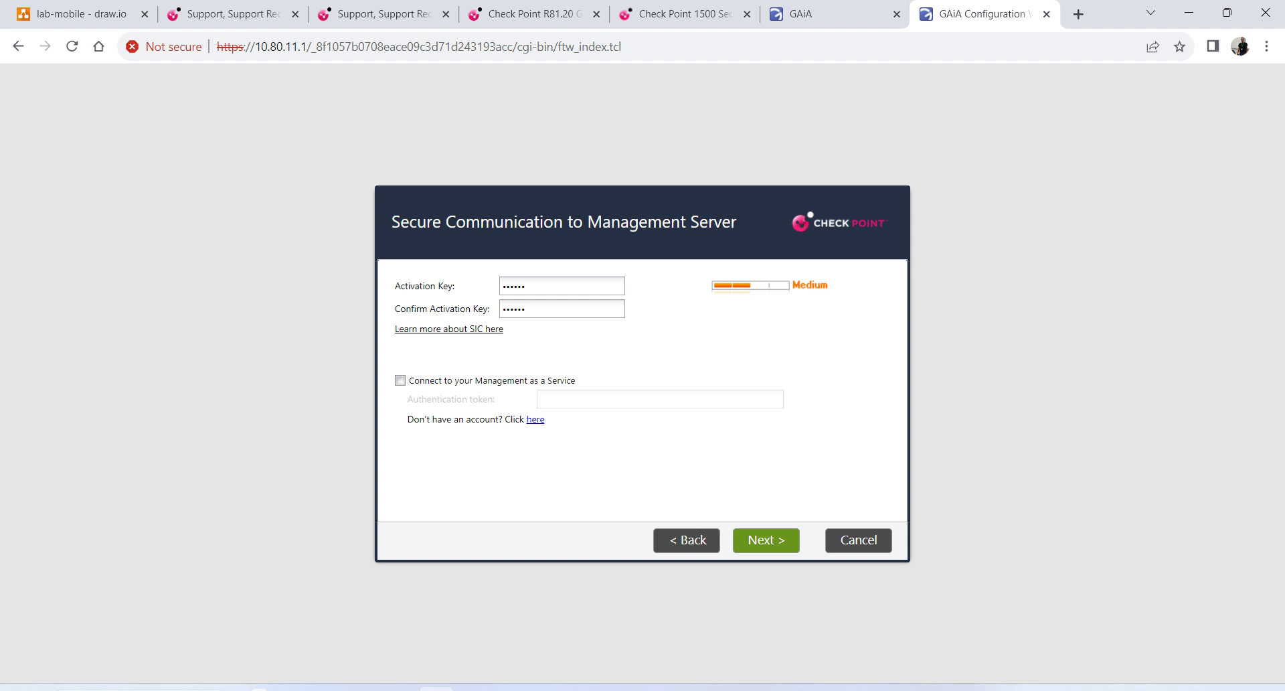
{"action": "mouse_move", "coordinate": [224, 14]}
{"action": "left_click", "coordinate": [765, 539]}
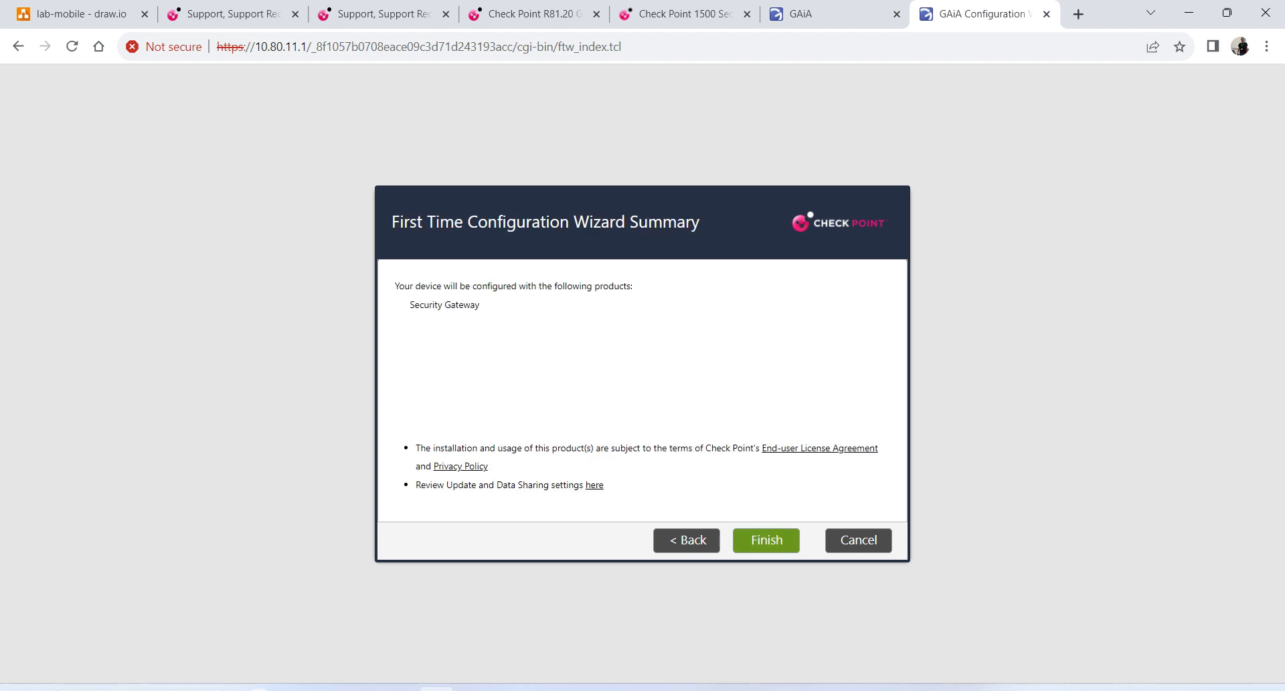
{"action": "left_click", "coordinate": [686, 540]}
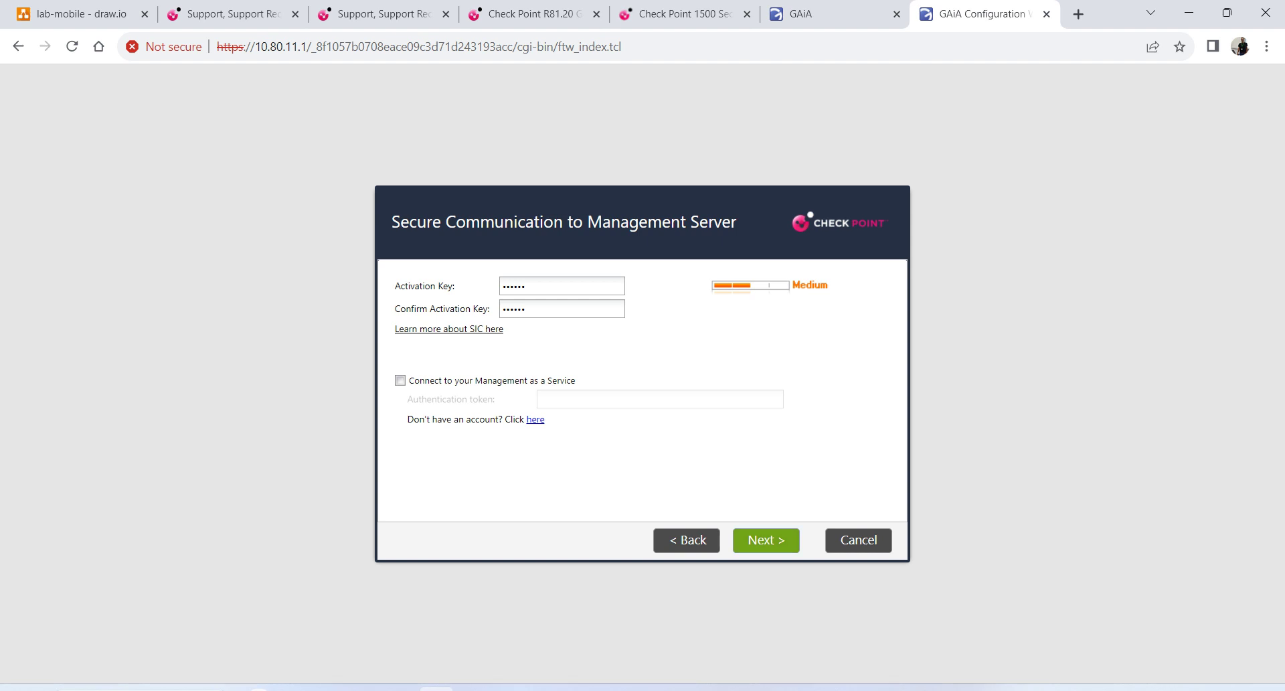
- Finish gw2's wizard, confirm starting configuration, then switch to mng2's portal overview at 10.80.11.4
{"action": "left_click", "coordinate": [765, 539]}
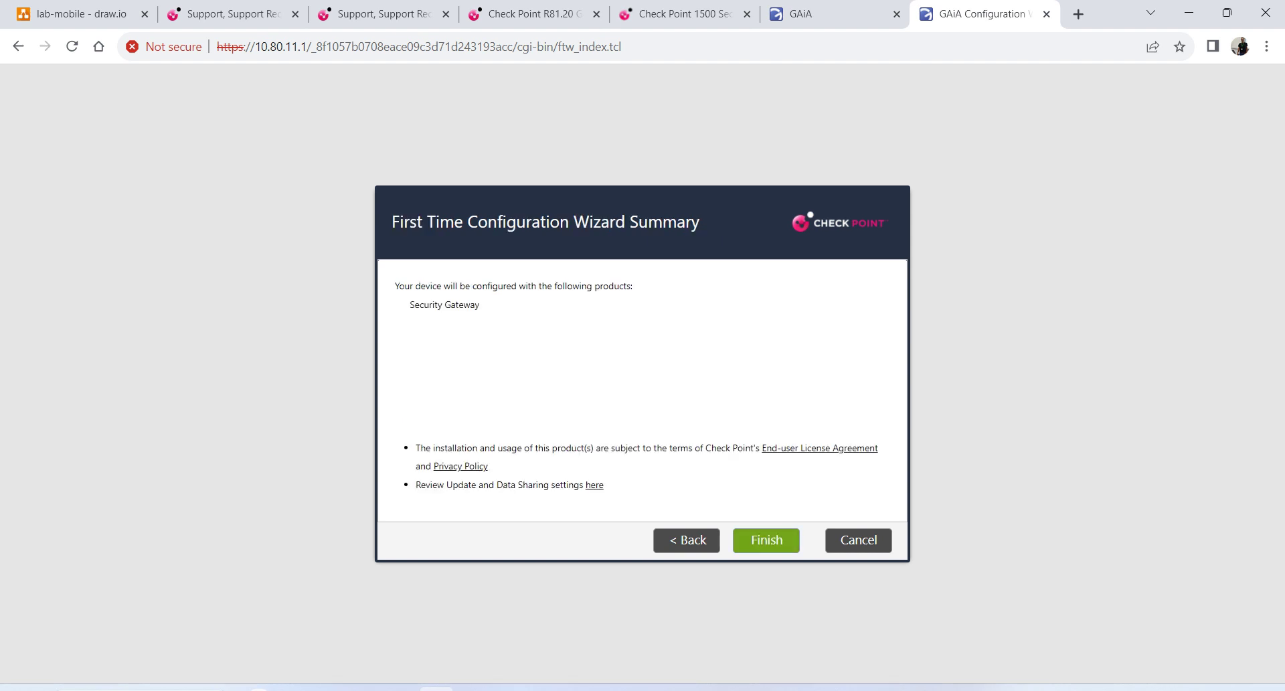
{"action": "left_click", "coordinate": [766, 539]}
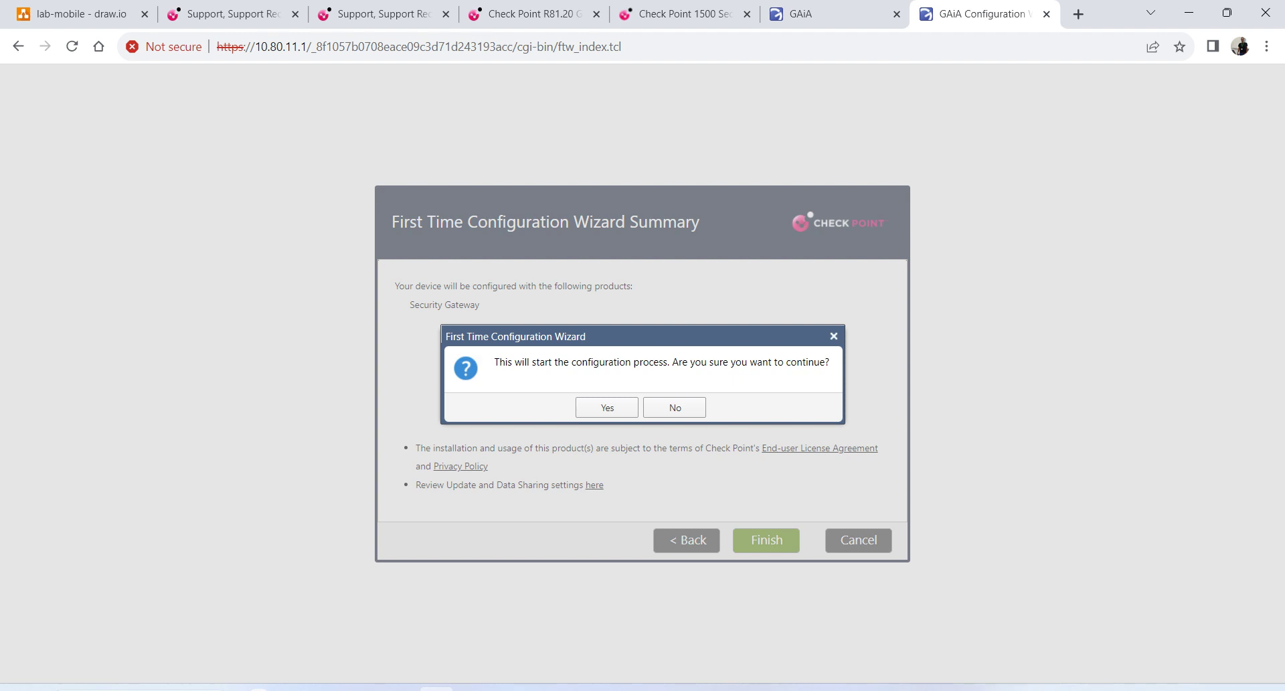
{"action": "key", "text": "Return"}
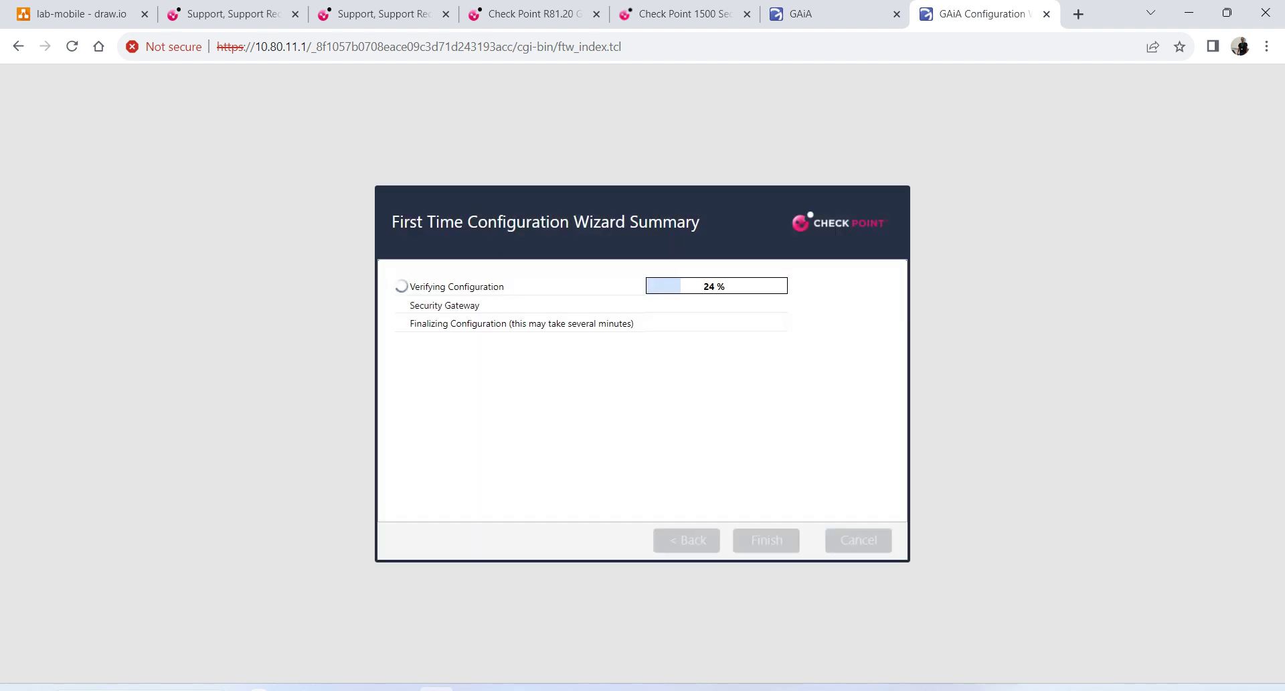
{"action": "key", "text": "ctrl+shift+Tab"}
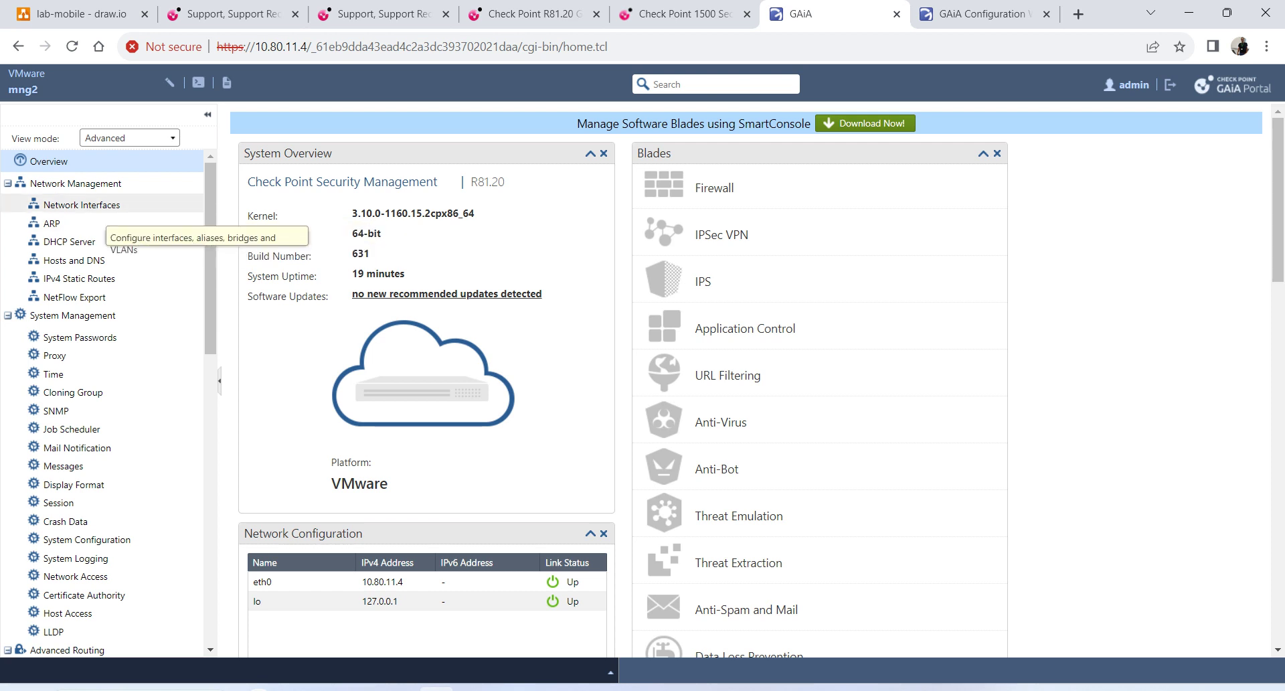
- Review mng2's Network Interfaces, DHCP Server, Hosts and DNS, IPv4 Static Routes, ending on Time
{"action": "left_click", "coordinate": [100, 204]}
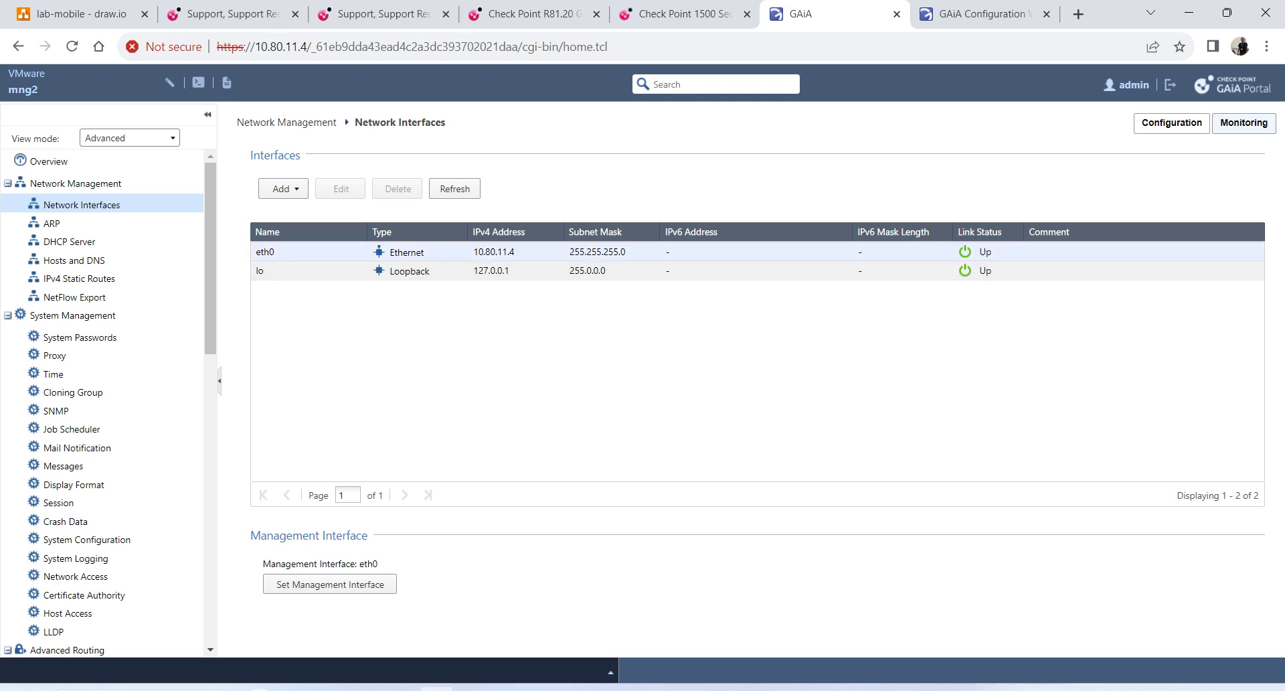
{"action": "left_click", "coordinate": [81, 13]}
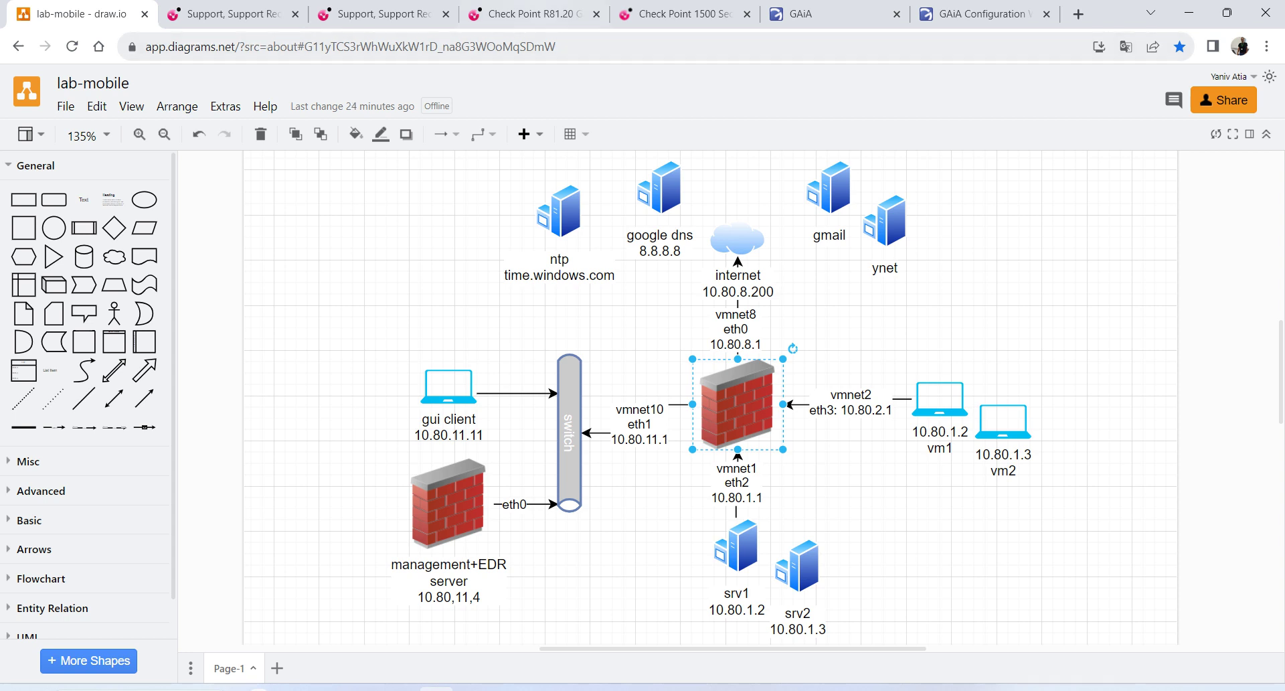
{"action": "left_click", "coordinate": [830, 13]}
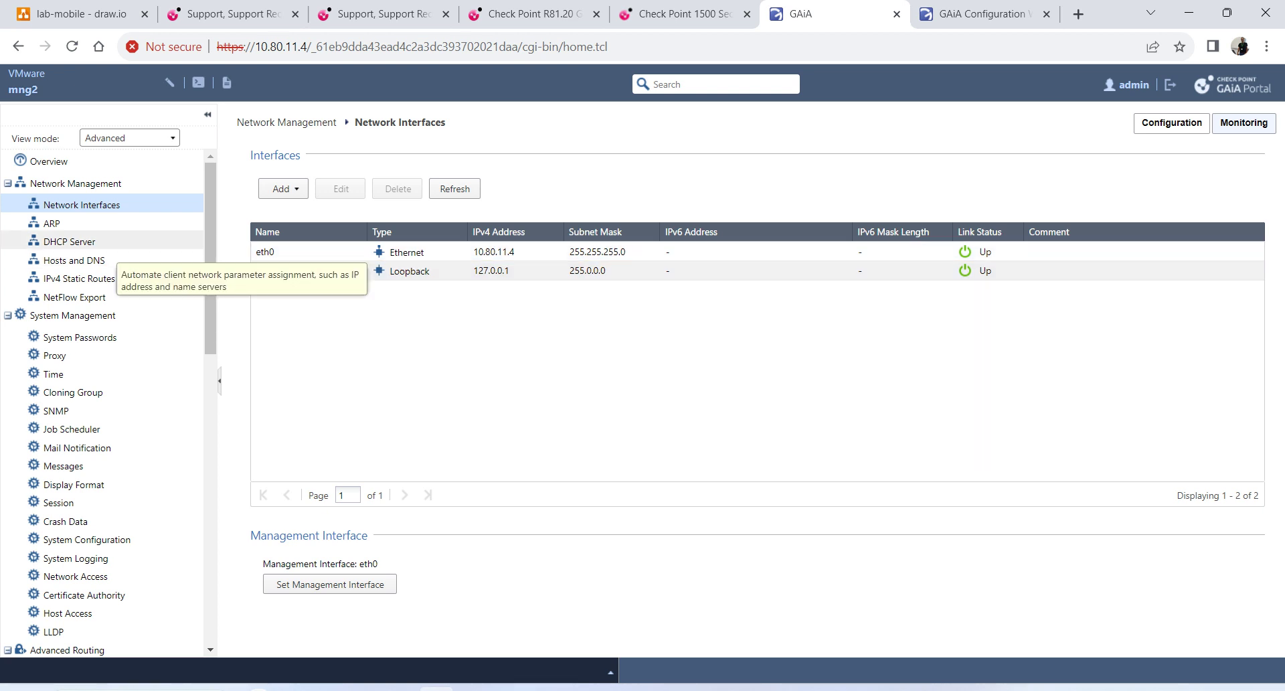
{"action": "left_click", "coordinate": [110, 241]}
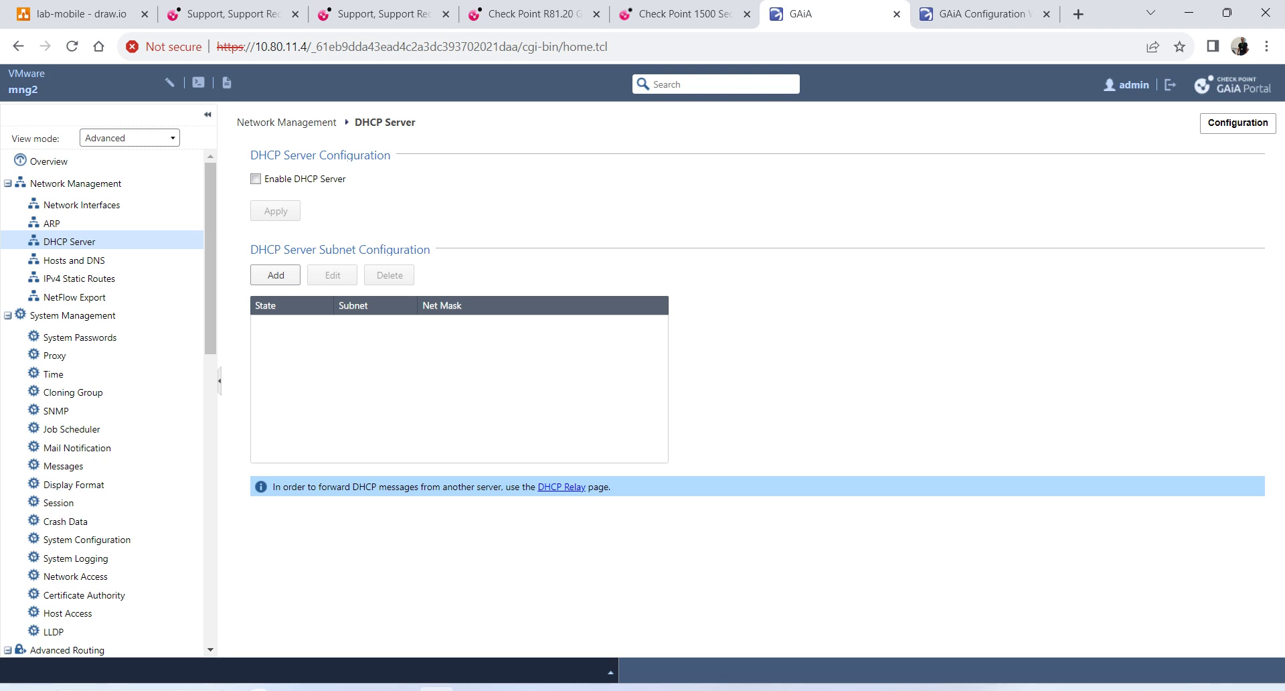
{"action": "left_click", "coordinate": [107, 261]}
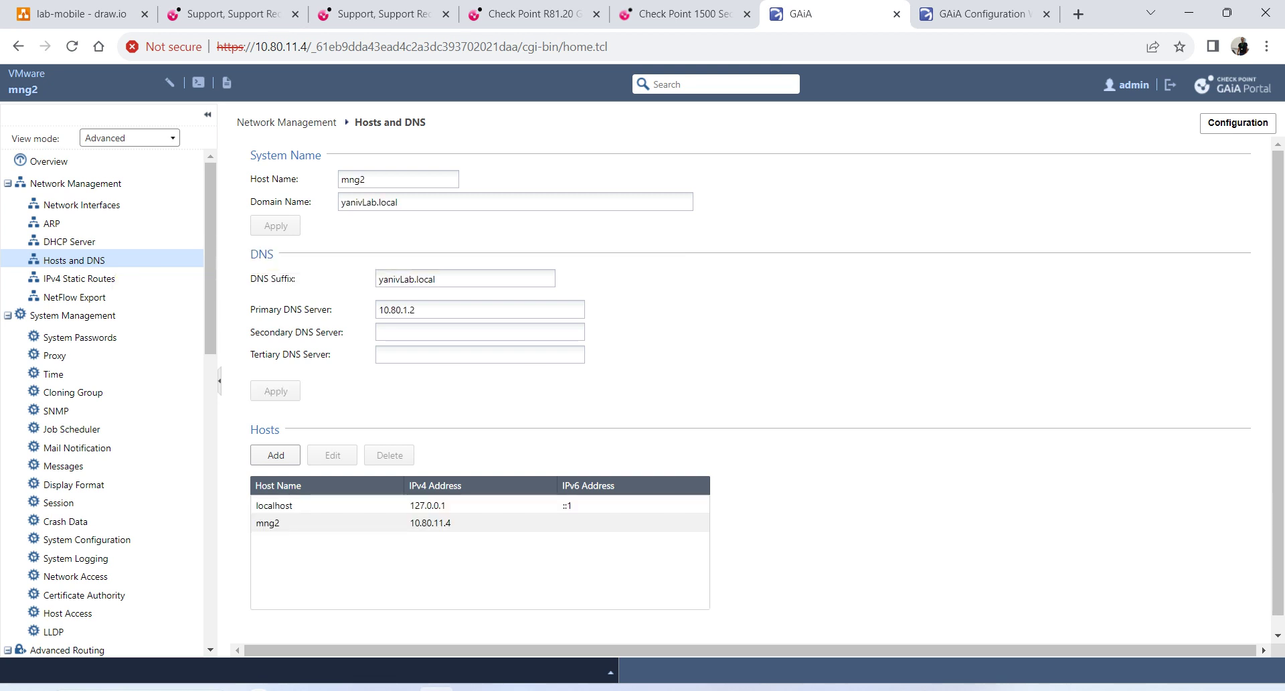
{"action": "left_click", "coordinate": [79, 278]}
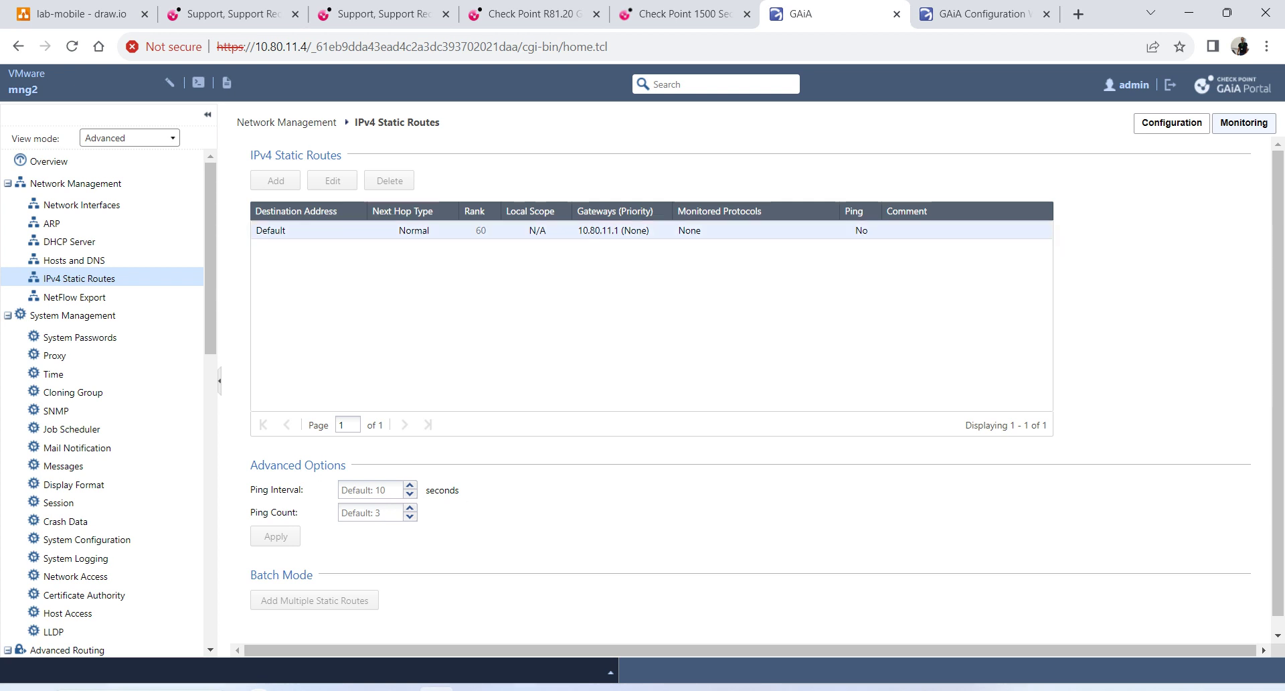
{"action": "scroll", "coordinate": [87, 428], "scroll_direction": "down", "scroll_amount": 6}
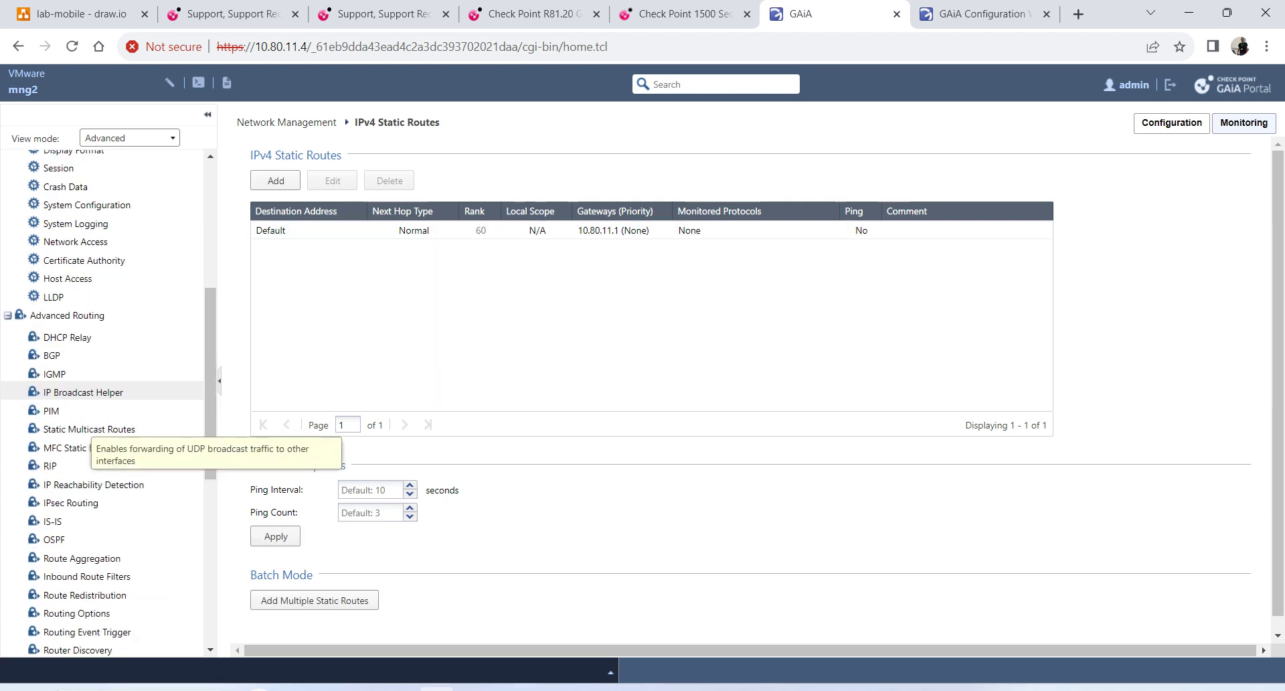
{"action": "scroll", "coordinate": [87, 428], "scroll_direction": "up", "scroll_amount": 6}
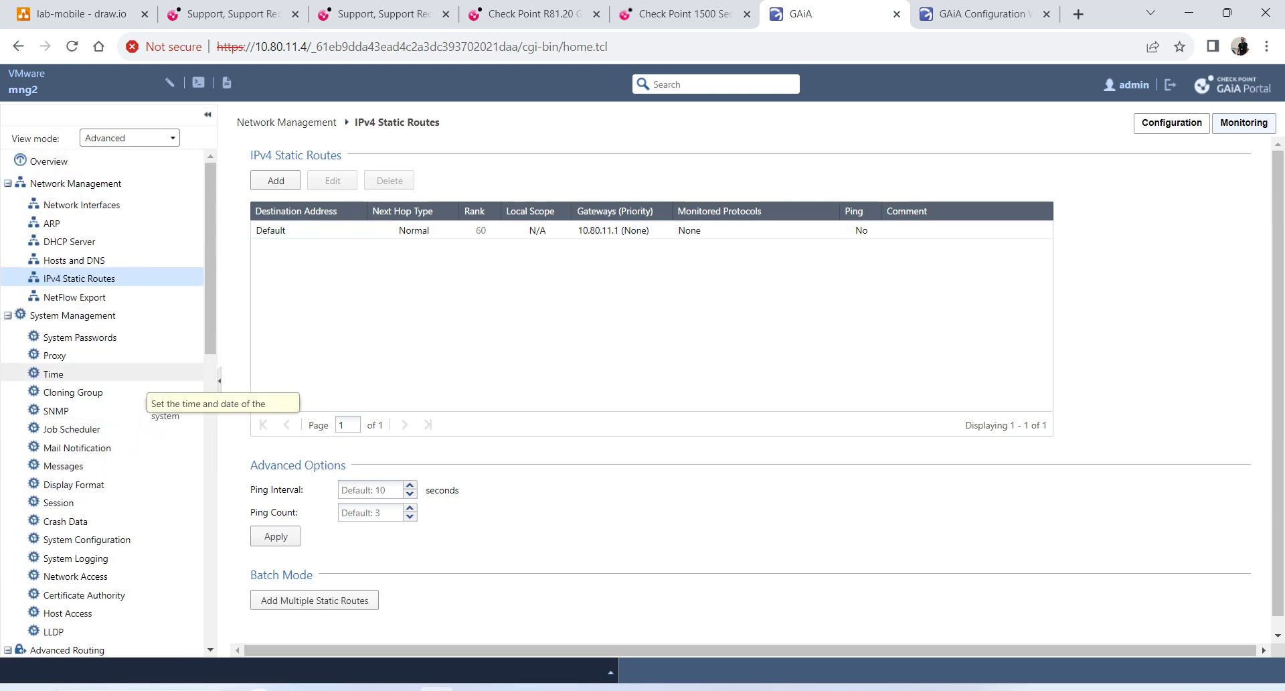
{"action": "left_click", "coordinate": [63, 375]}
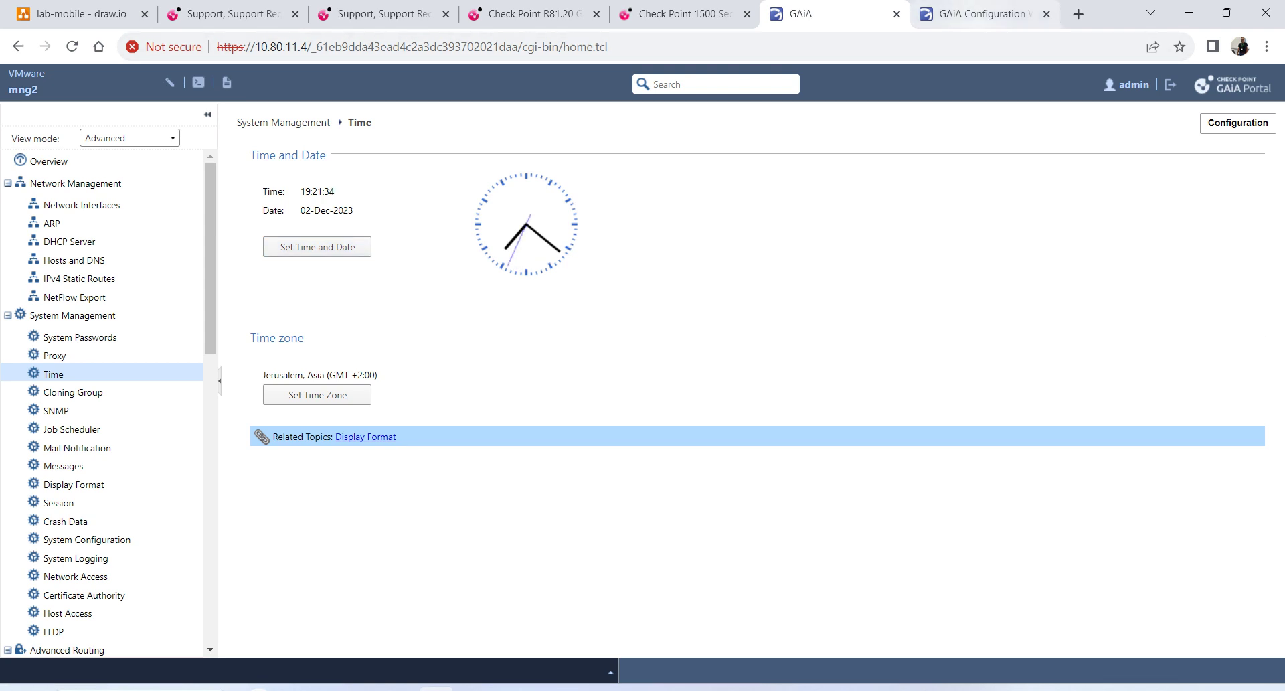
- Check gw2's configuration progress, then return to mng2's Time page and scroll the sidebar
{"action": "left_click", "coordinate": [977, 14]}
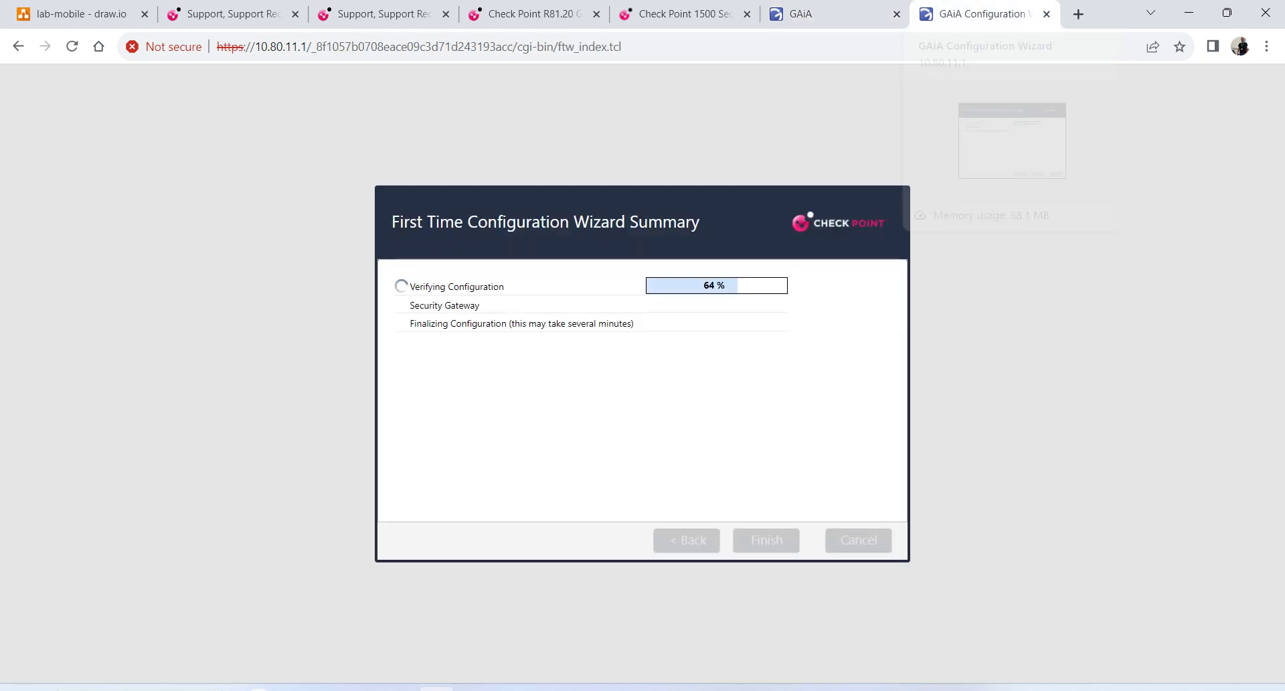
{"action": "left_click", "coordinate": [829, 14]}
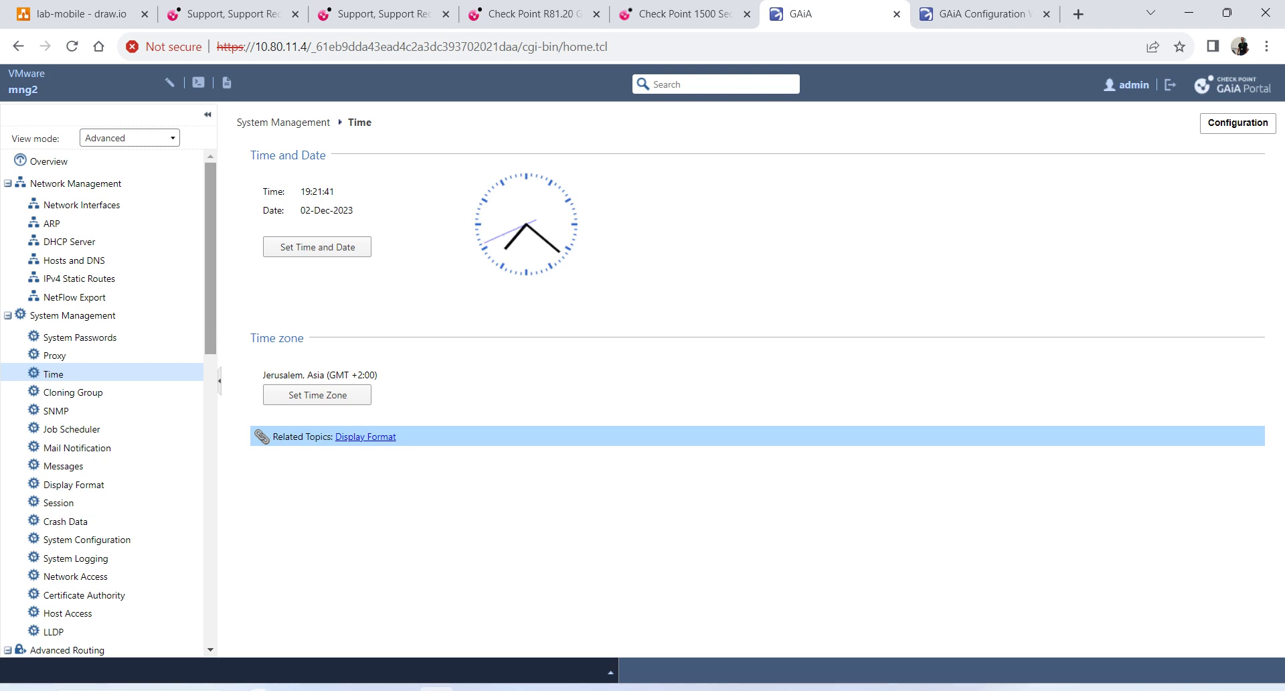
{"action": "scroll", "coordinate": [104, 401], "scroll_direction": "down", "scroll_amount": 2}
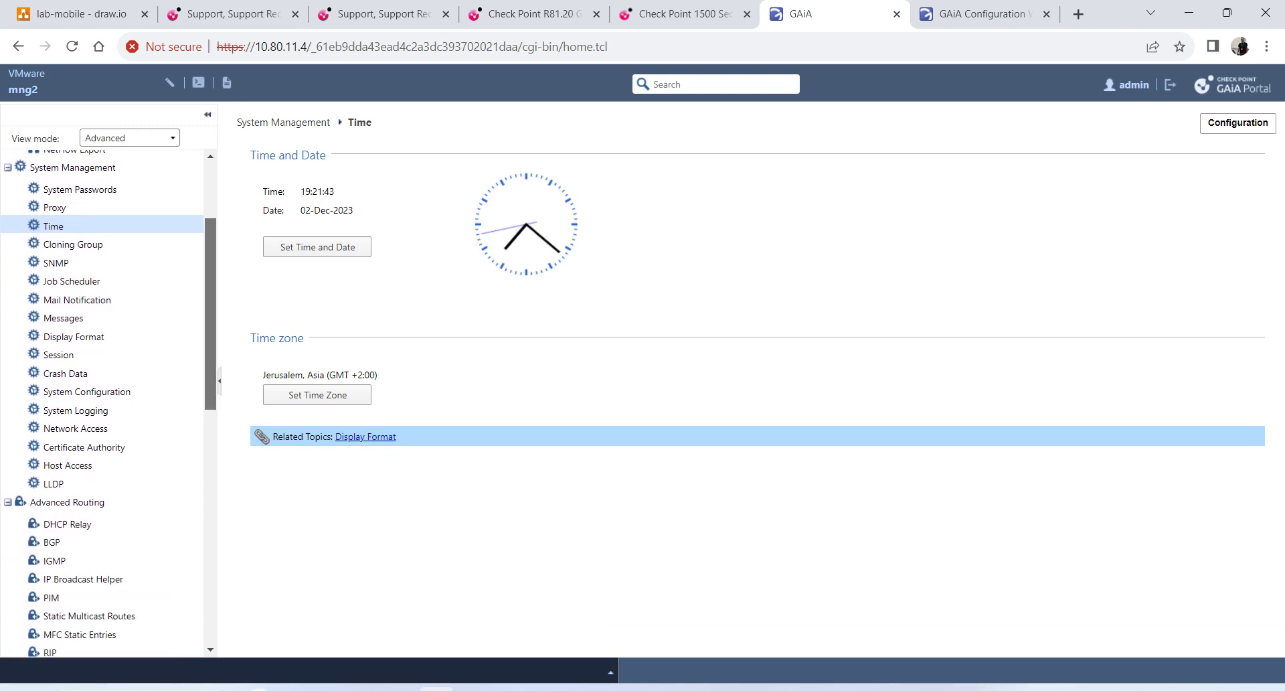
{"action": "scroll", "coordinate": [104, 284], "scroll_direction": "down", "scroll_amount": 2}
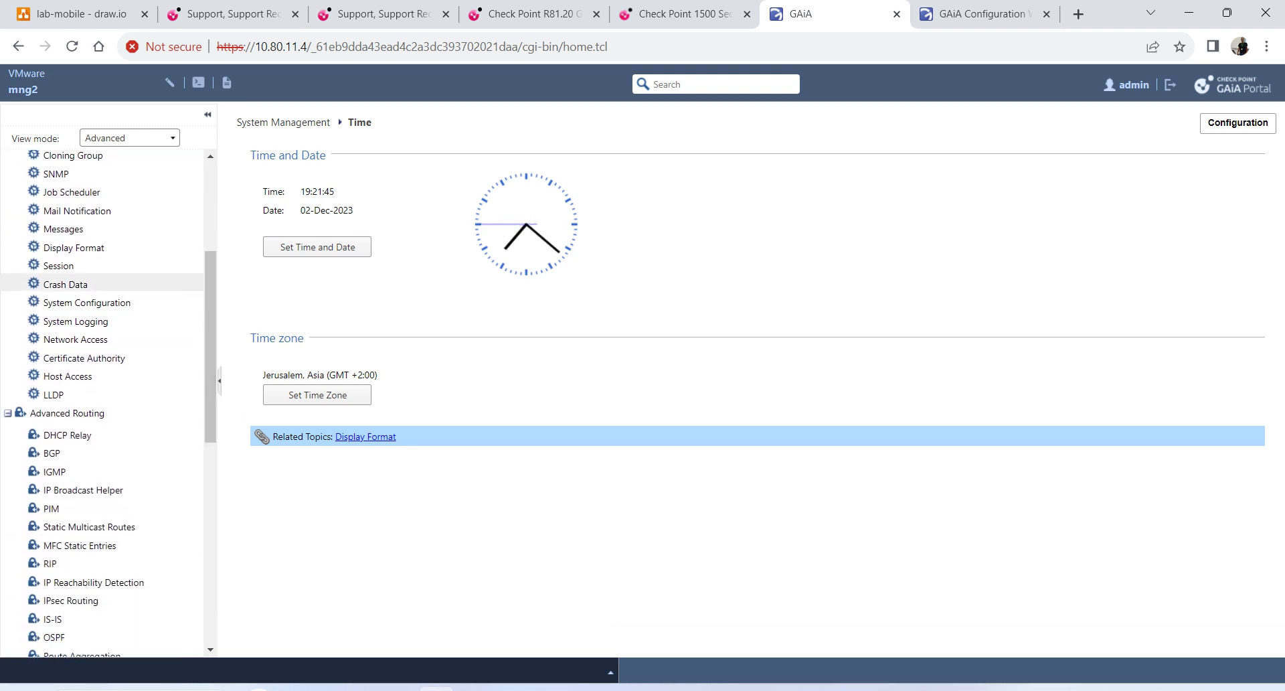
{"action": "scroll", "coordinate": [103, 509], "scroll_direction": "down", "scroll_amount": 1}
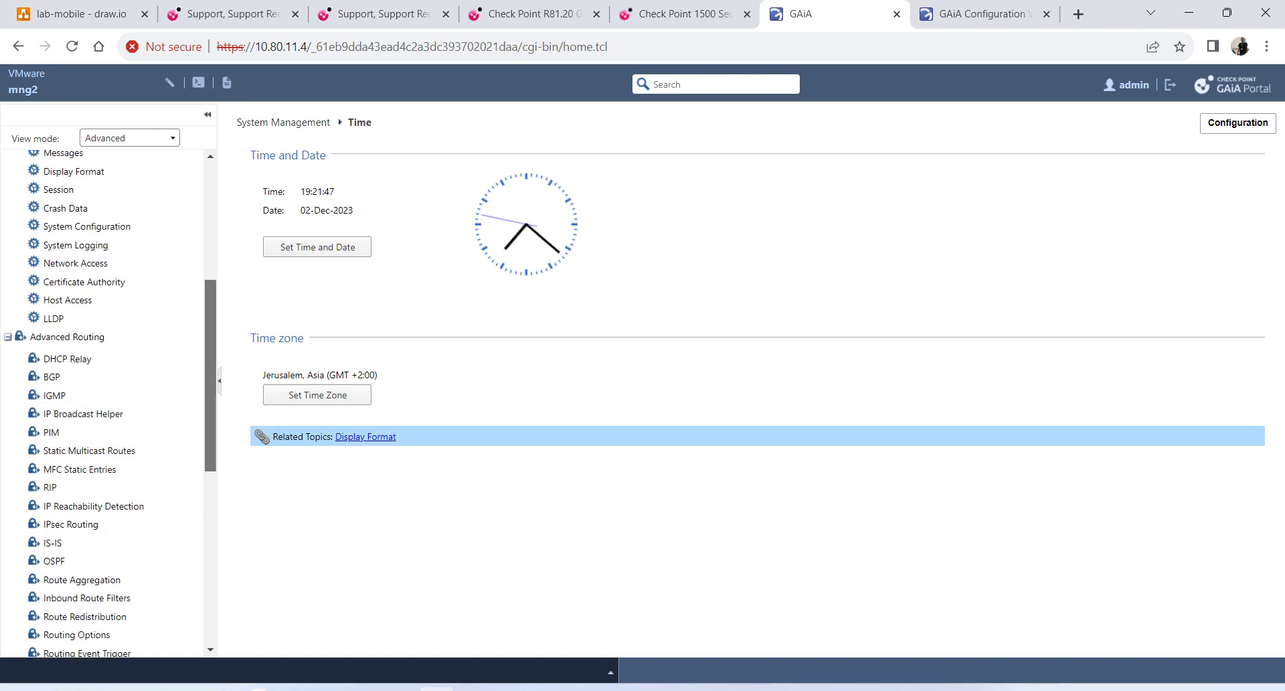
{"action": "scroll", "coordinate": [103, 402], "scroll_direction": "down", "scroll_amount": 4}
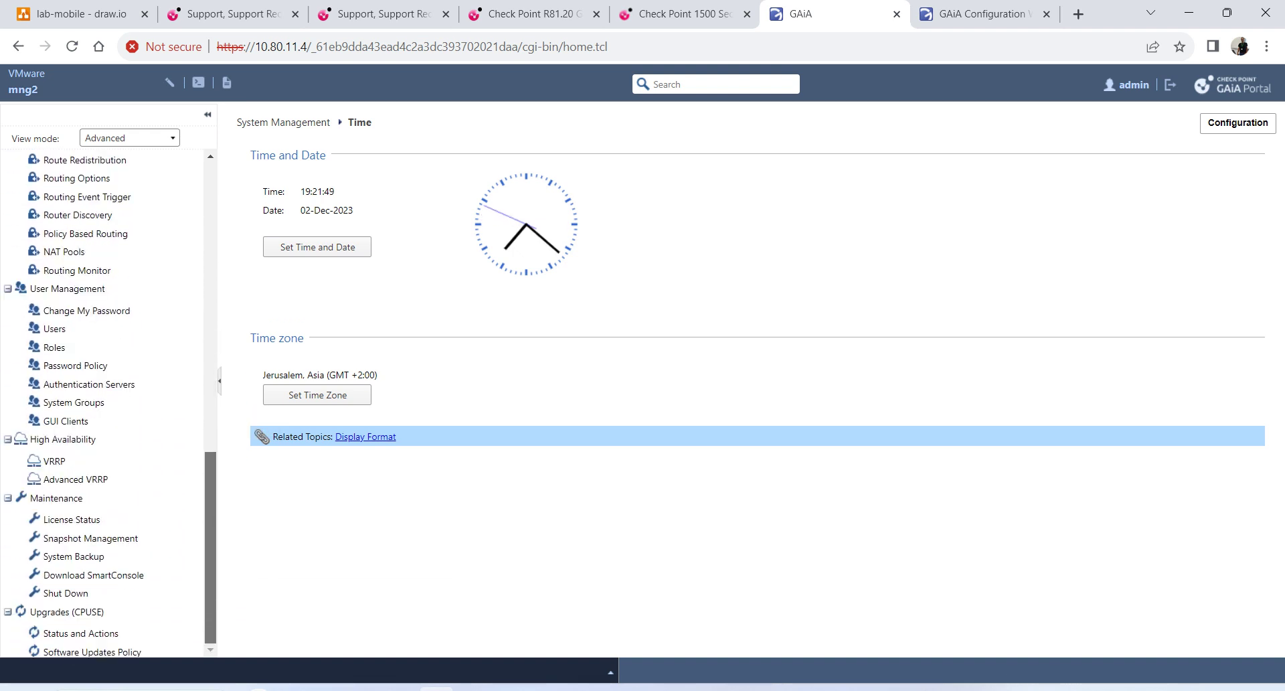
- Browse mng2's Users, GUI Clients, Shut Down, System Backup and Download SmartConsole pages
{"action": "left_click", "coordinate": [50, 329]}
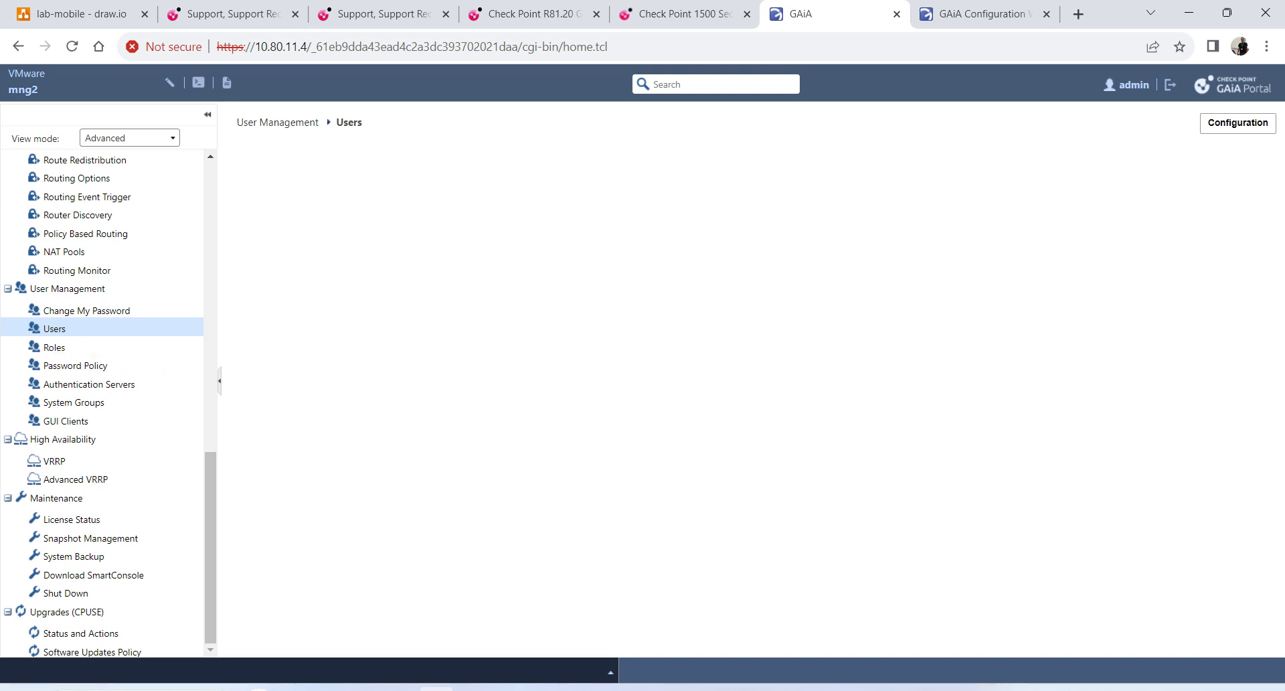
{"action": "left_click", "coordinate": [66, 420]}
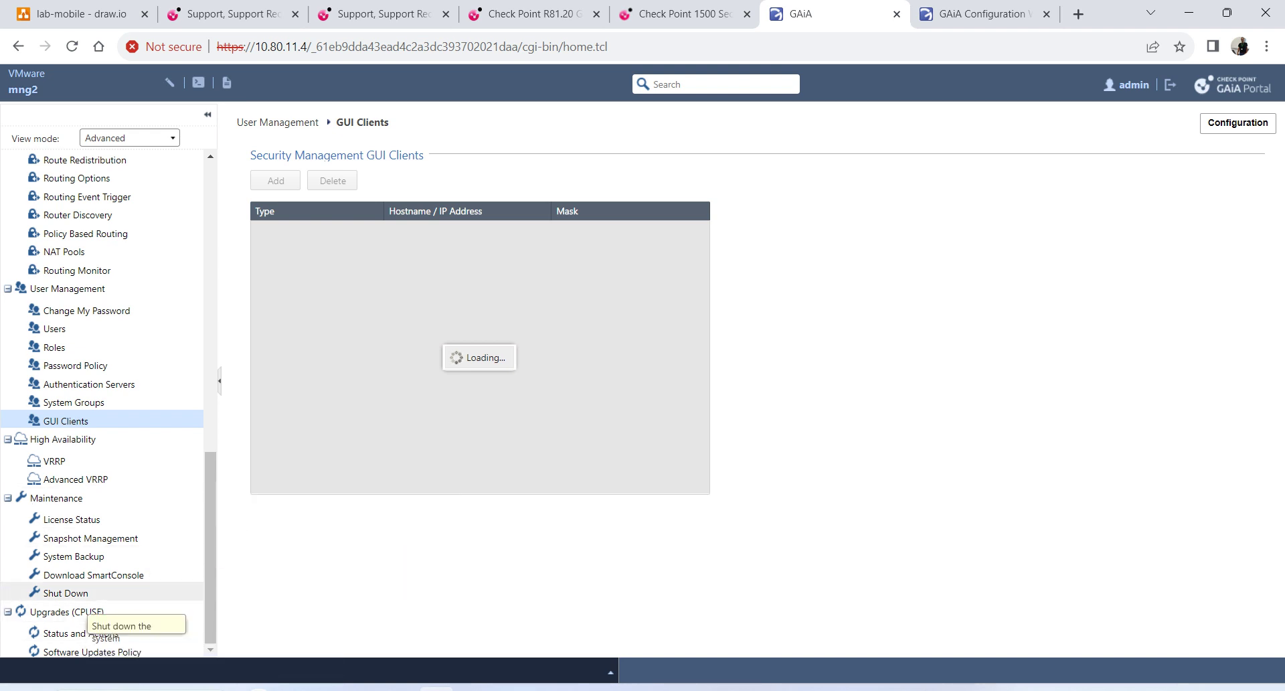
{"action": "left_click", "coordinate": [79, 593]}
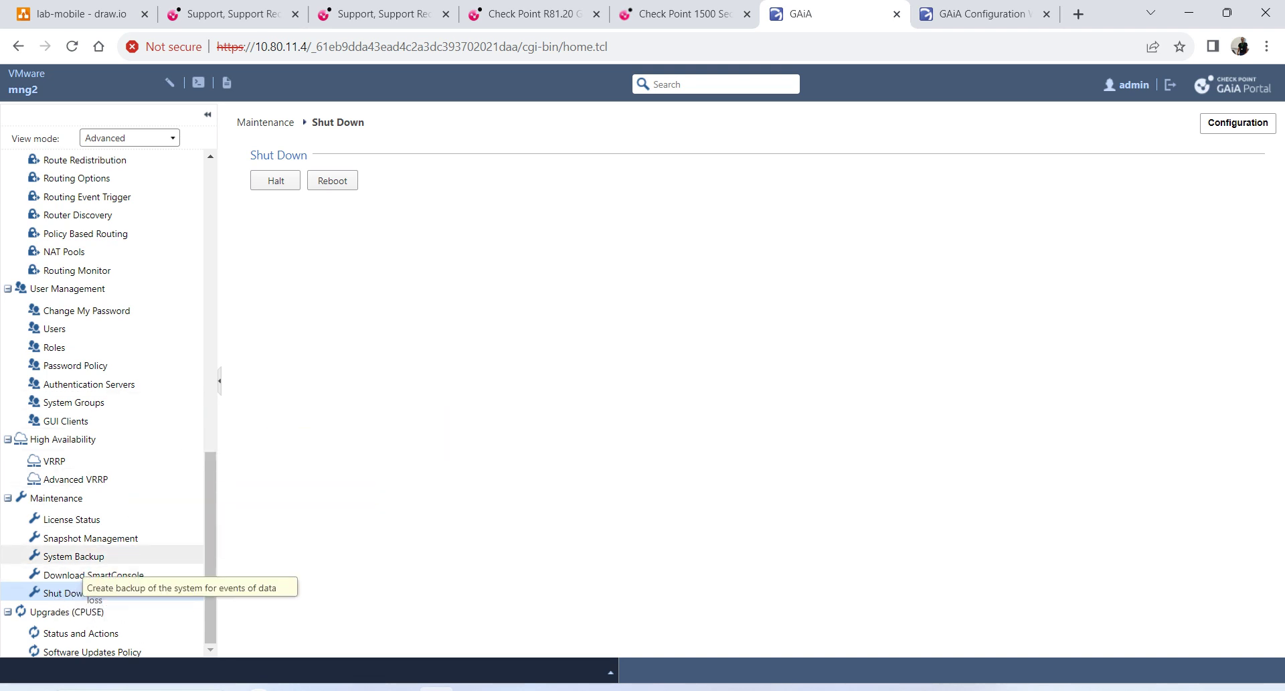
{"action": "left_click", "coordinate": [75, 562]}
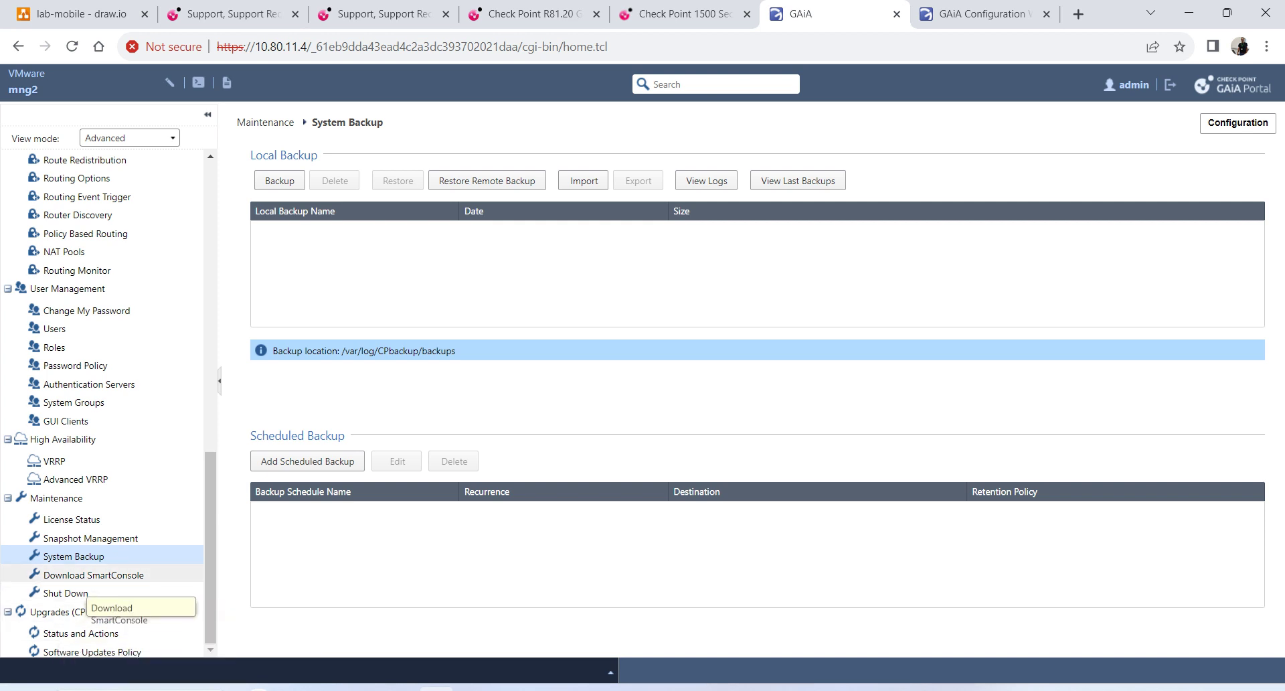
{"action": "left_click", "coordinate": [87, 577]}
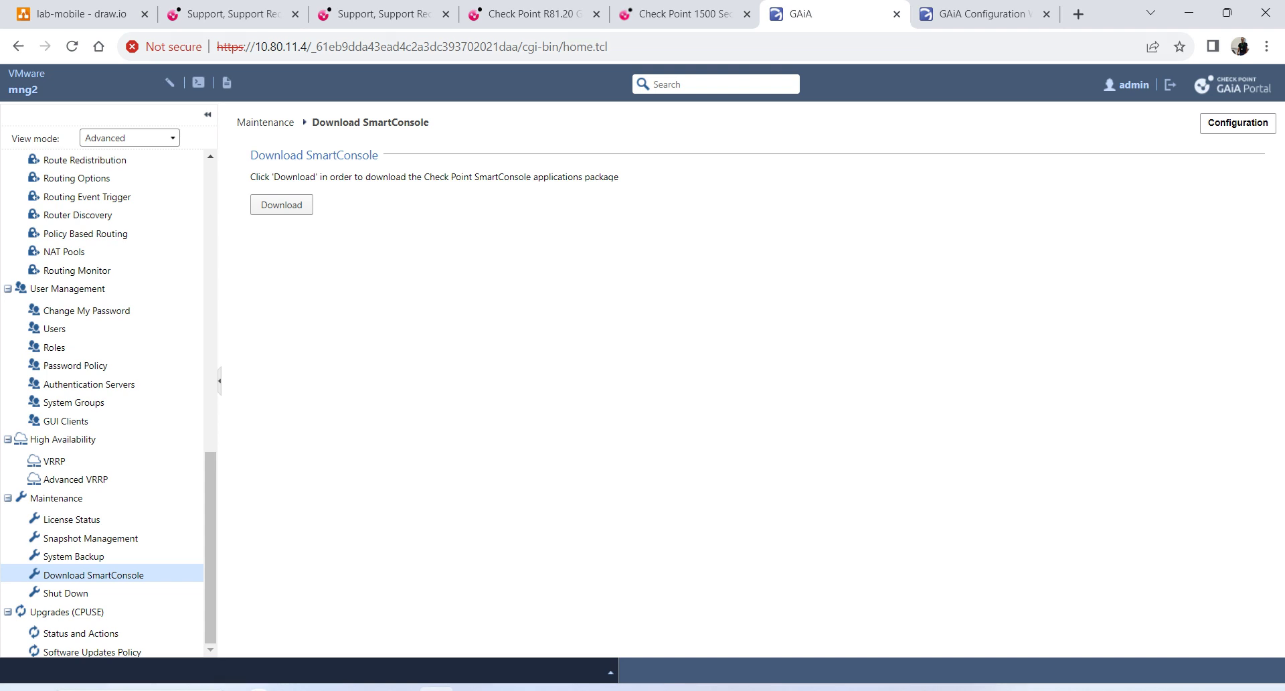
- Dismiss the connection error, log back in to mng2 as admin, and bring the mng2 VM forward
{"action": "left_click", "coordinate": [231, 13]}
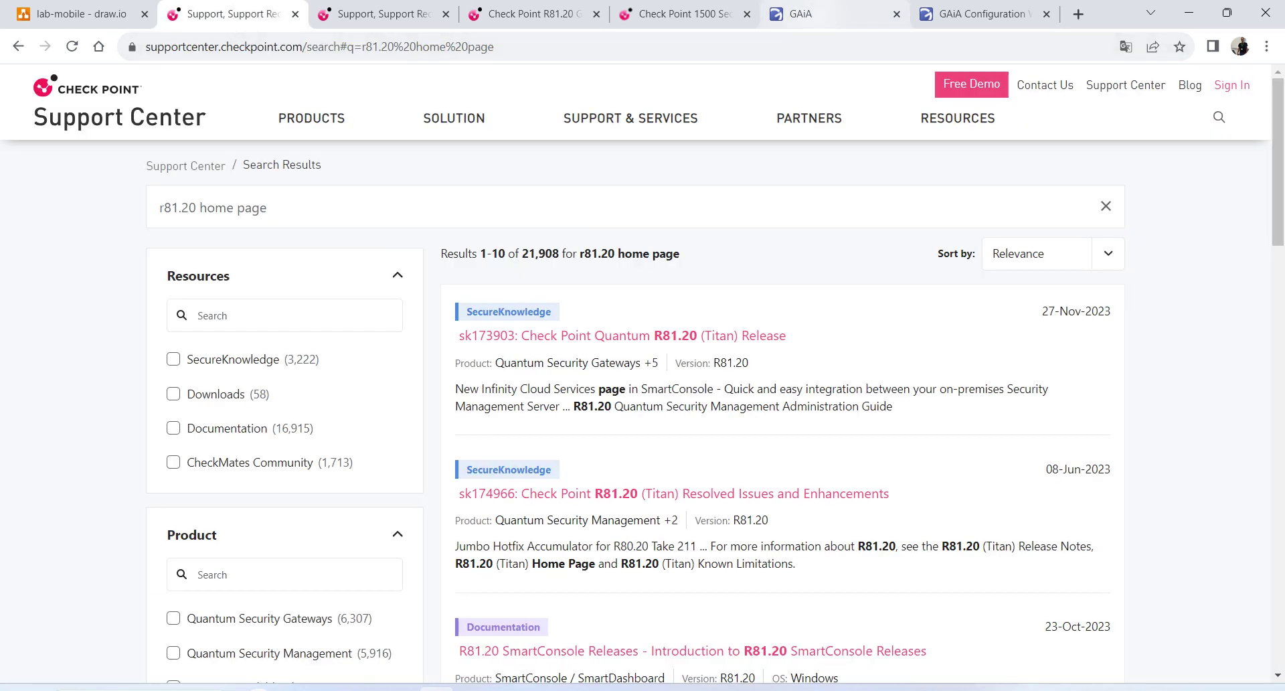
{"action": "key", "text": "ctrl+6"}
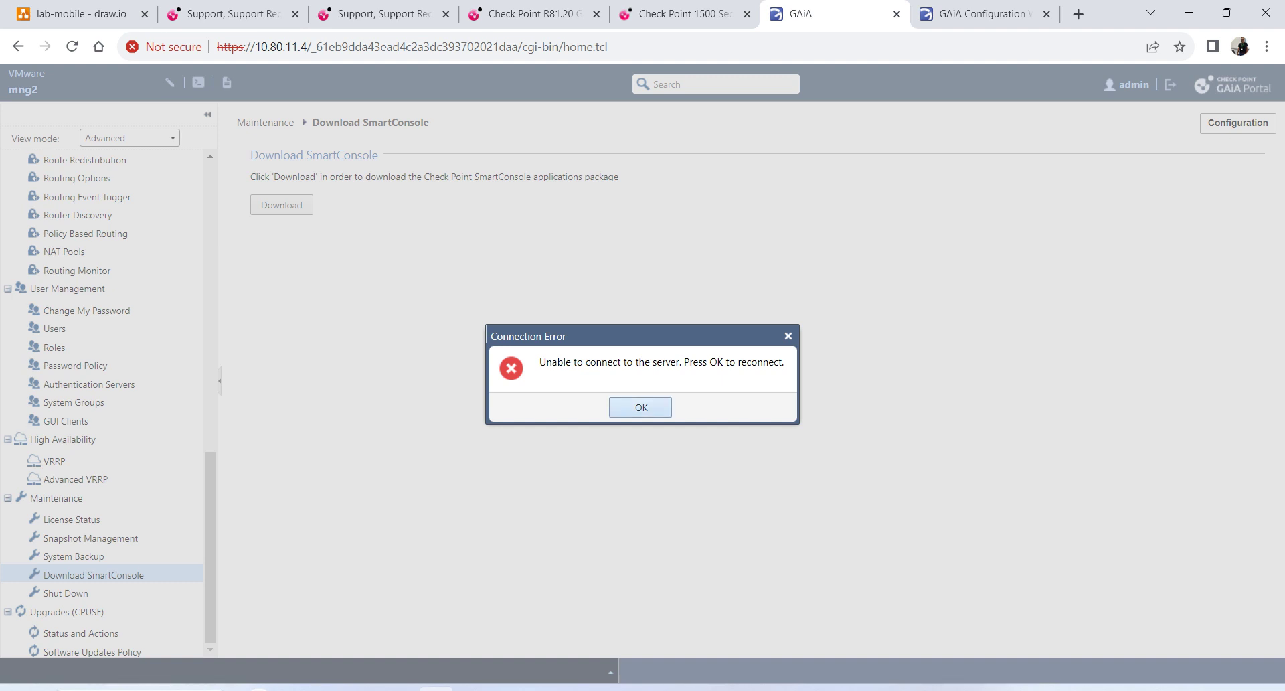
{"action": "key", "text": "Return"}
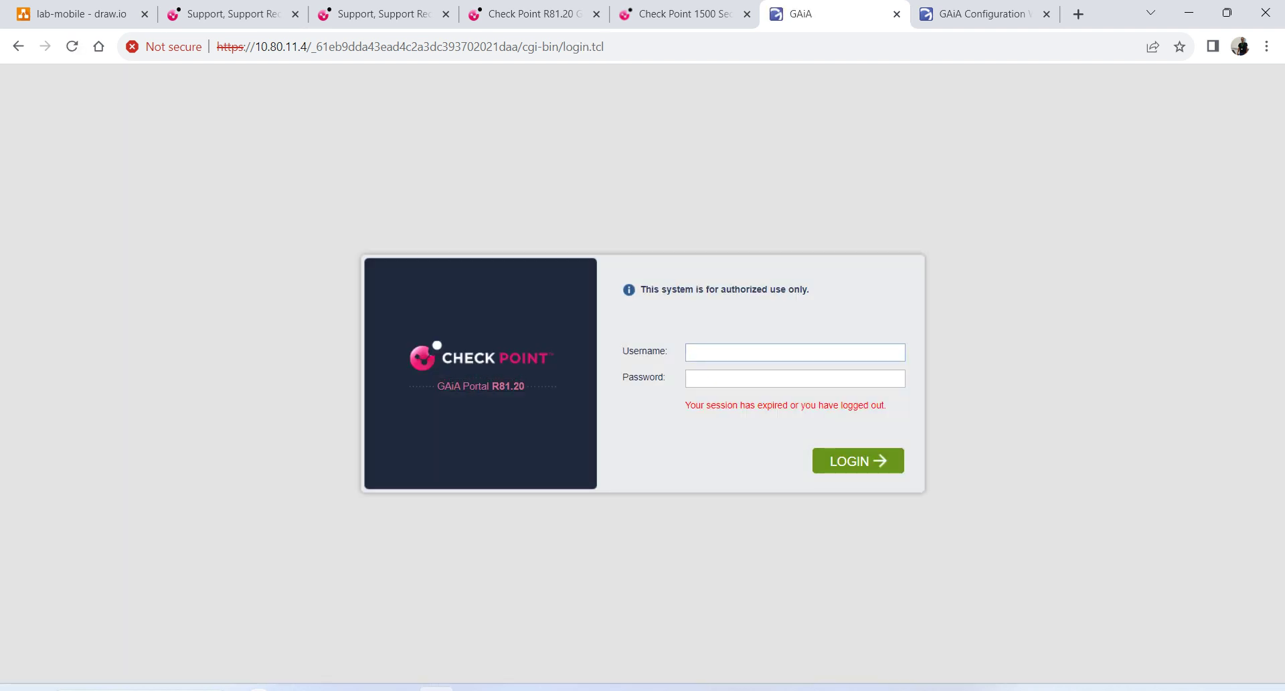
{"action": "type", "text": "admin"}
{"action": "key", "text": "Tab"}
{"action": "key", "text": "Return"}
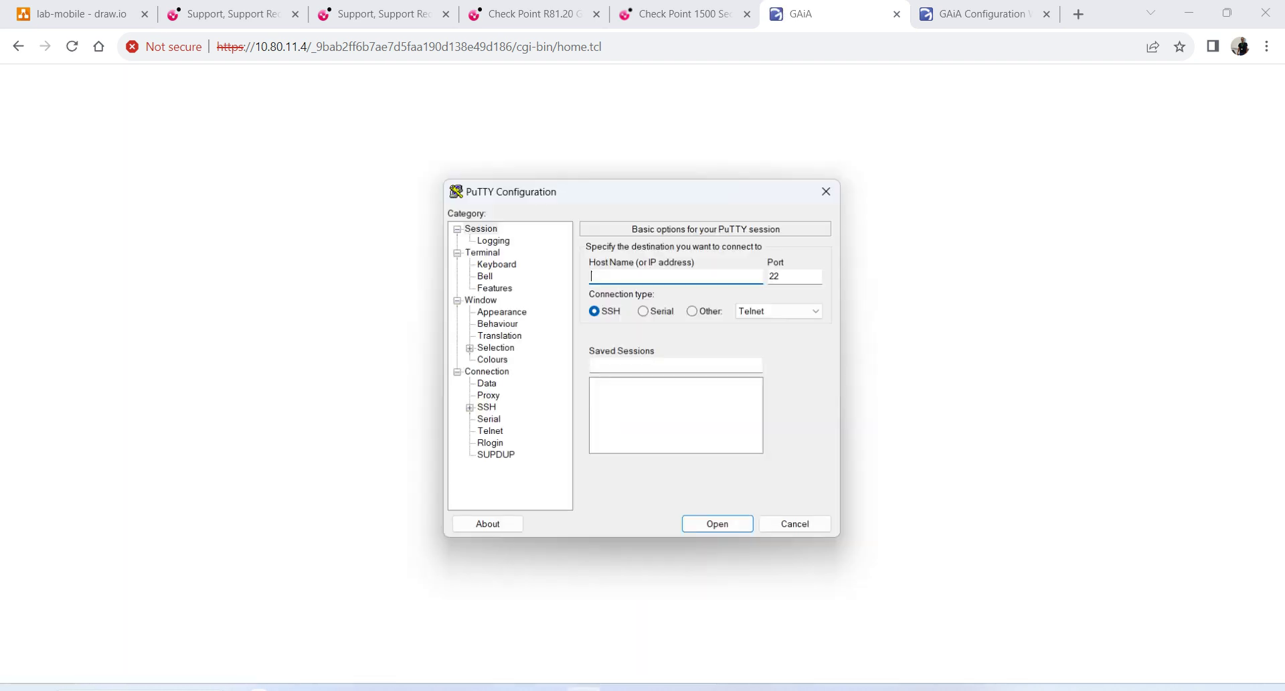
{"action": "mouse_move", "coordinate": [584, 688]}
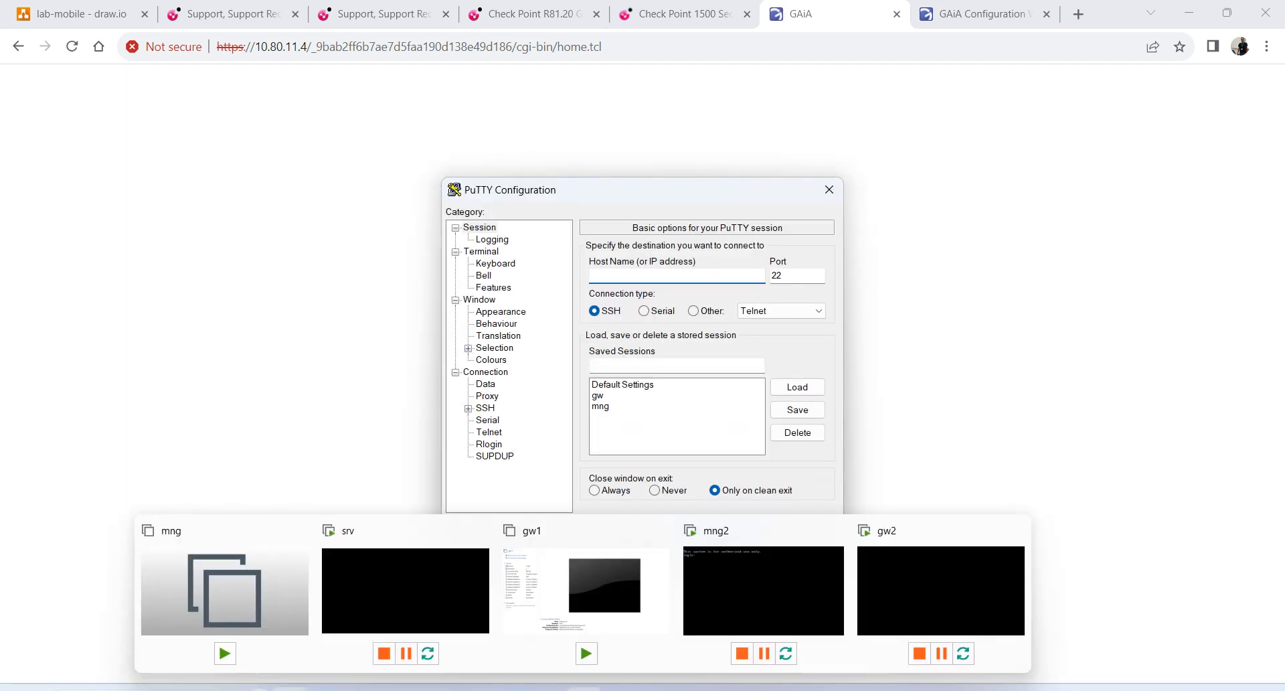
{"action": "left_click", "coordinate": [763, 589]}
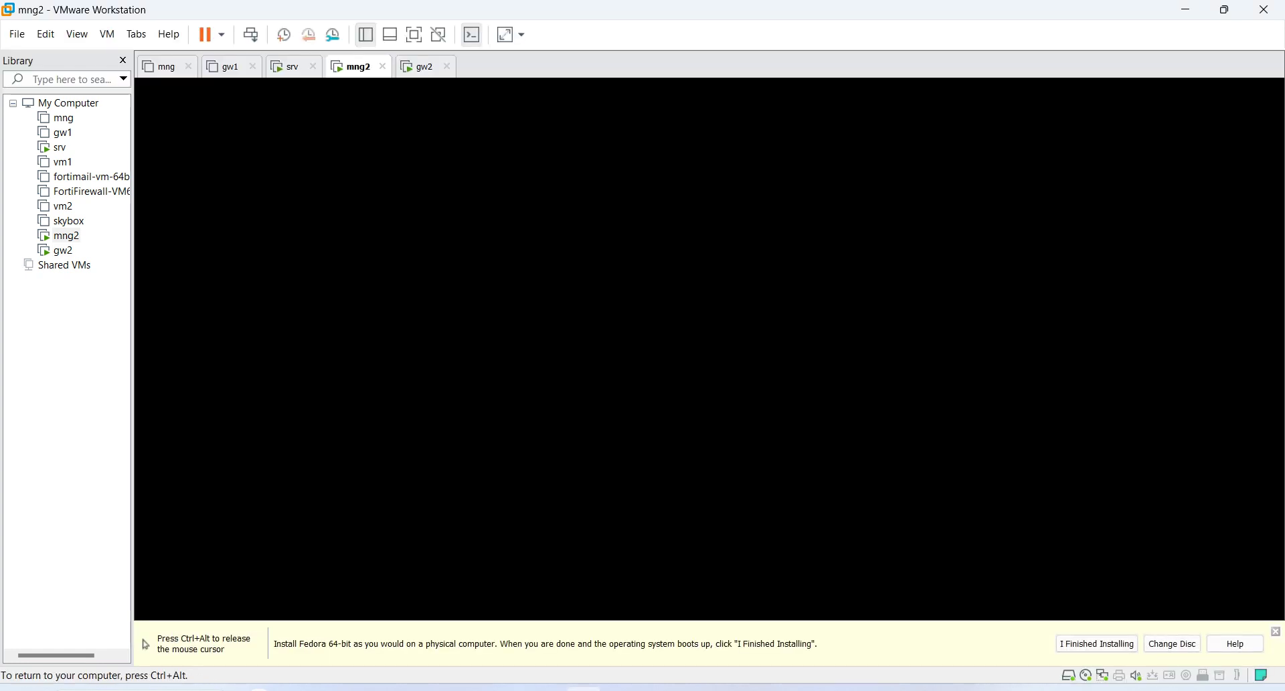
- Log in to the mng2 console as admin and run top with per-CPU lines
{"action": "type", "text": "admin"}
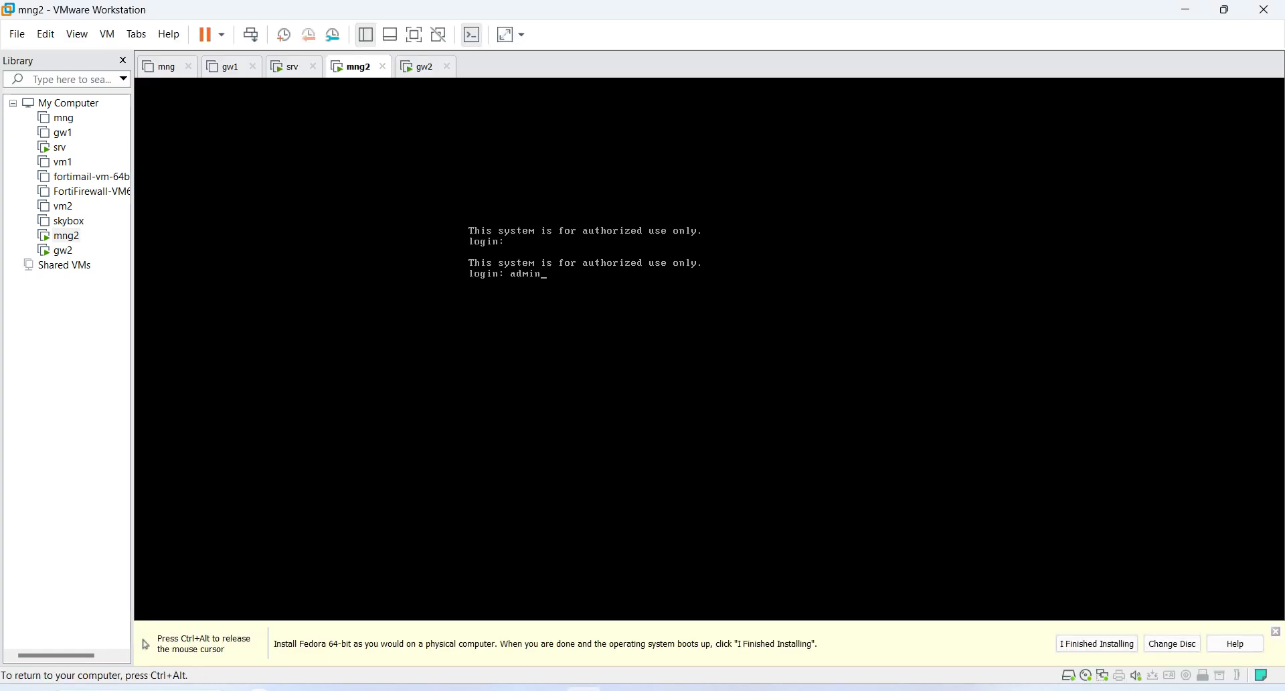
{"action": "key", "text": "Return"}
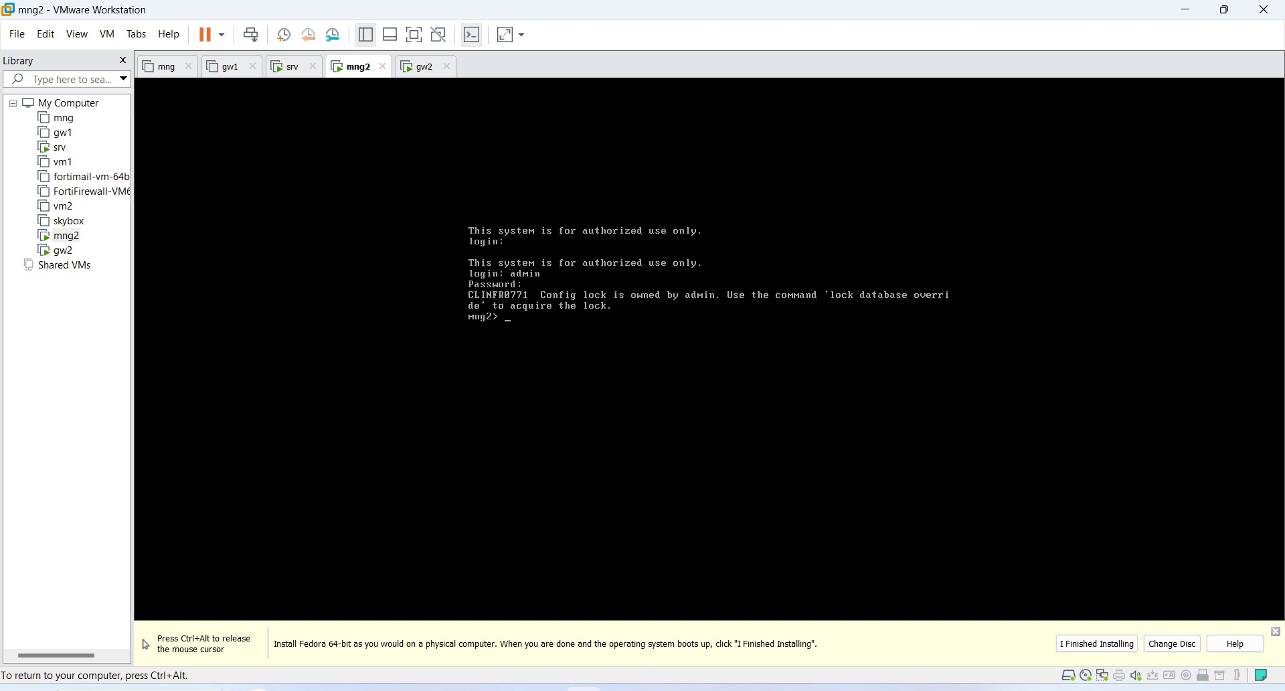
{"action": "type", "text": "top"}
{"action": "key", "text": "Return"}
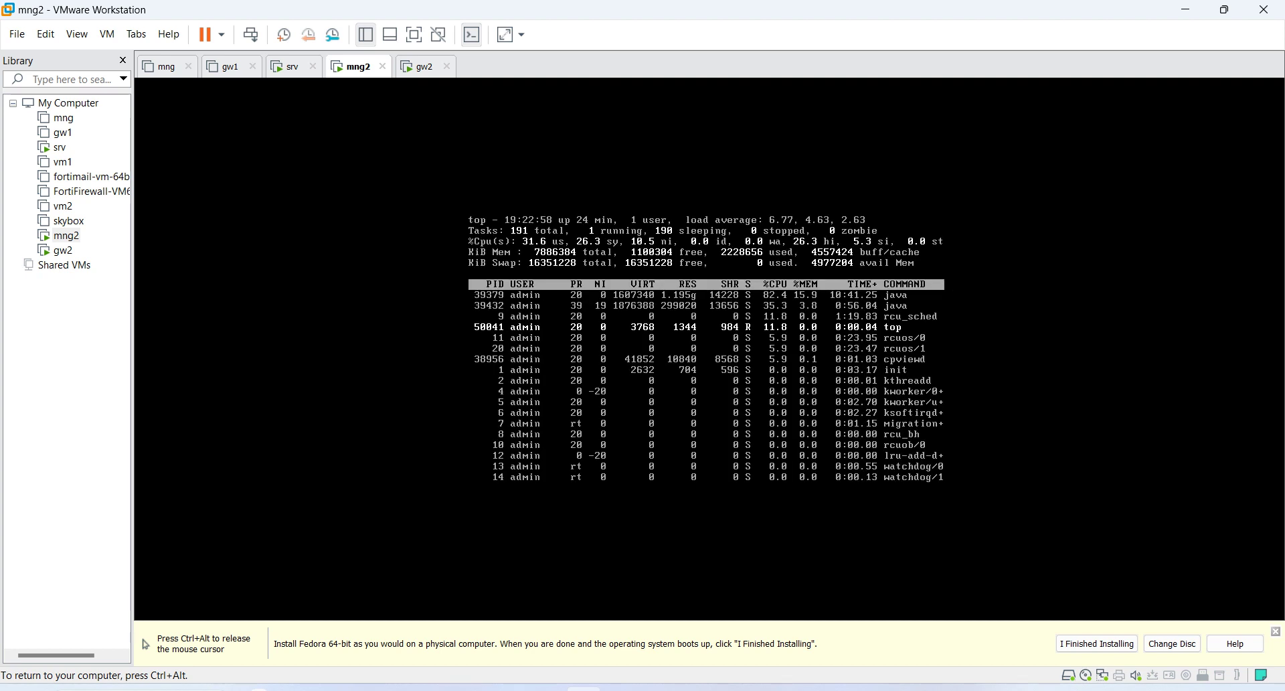
{"action": "key", "text": "1"}
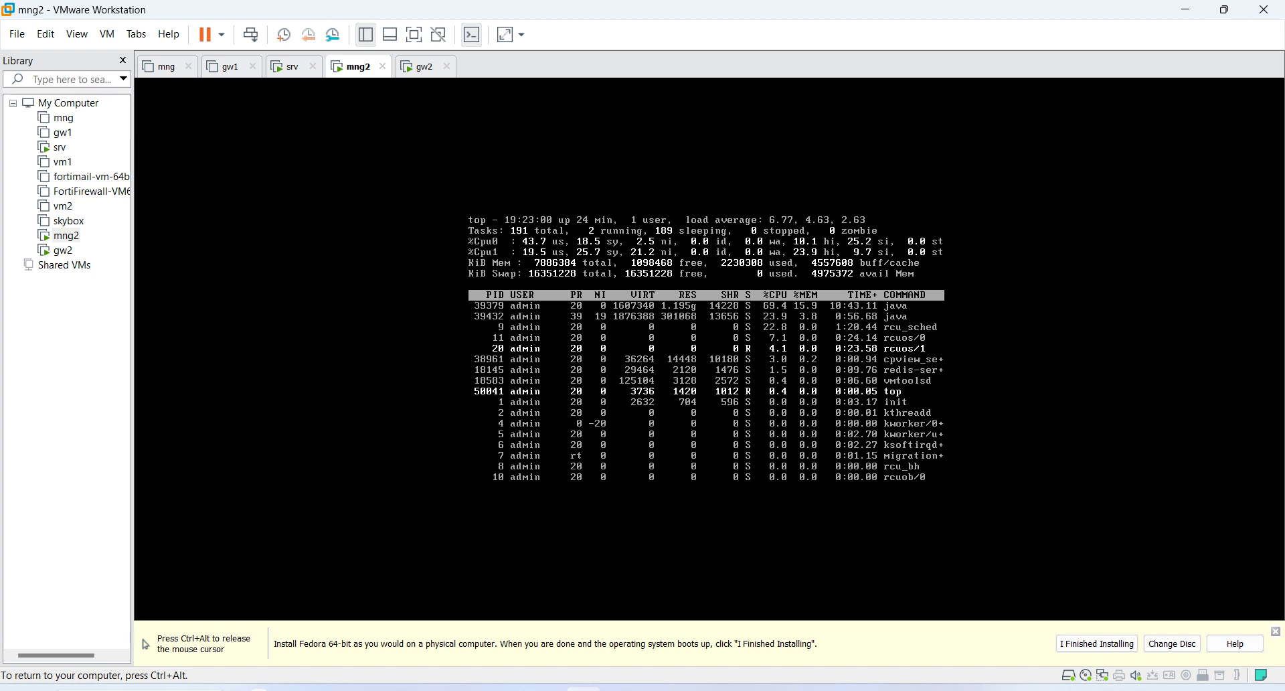
{"action": "key", "text": "ctrl+alt"}
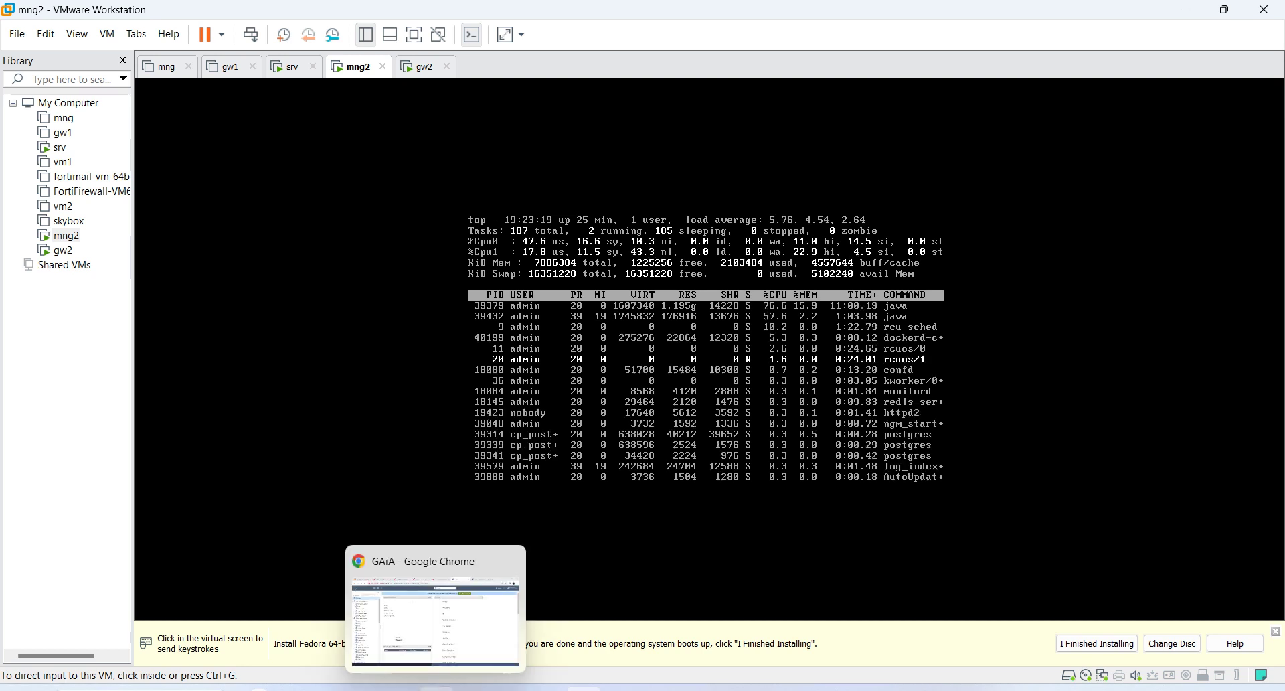
- Look over the support results, R81.20 ISO results and lab diagram, returning to mng2's portal
{"action": "left_click", "coordinate": [411, 626]}
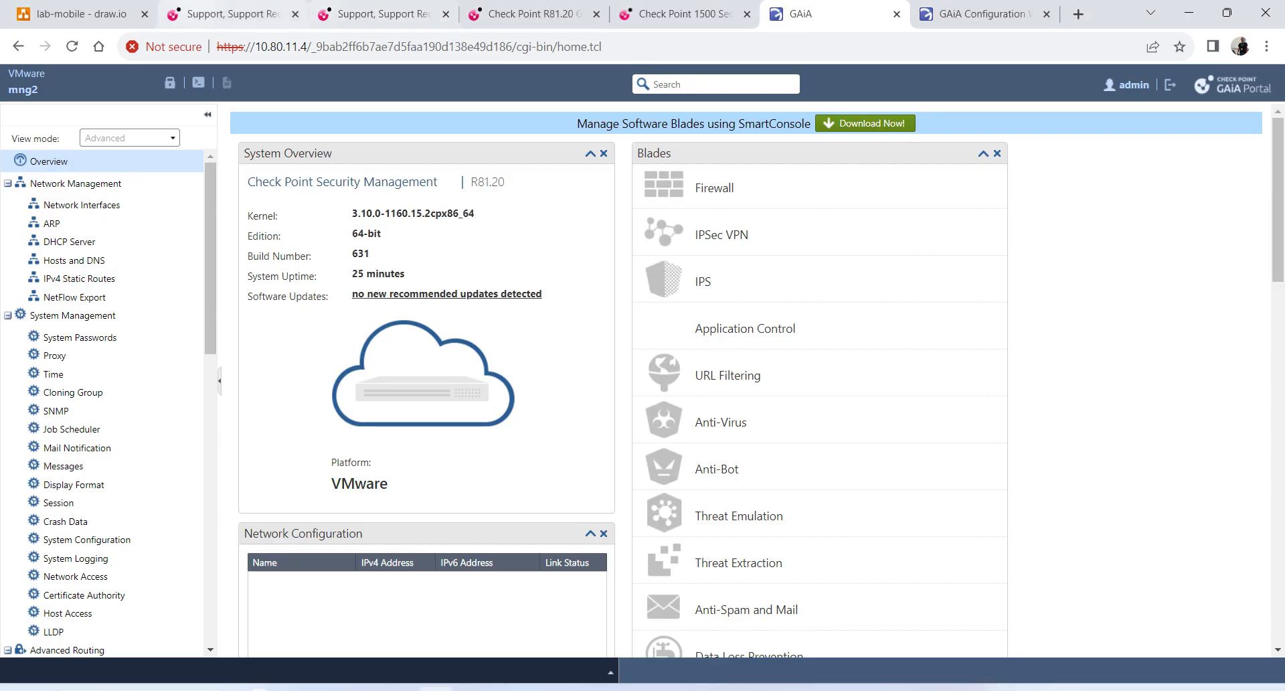
{"action": "left_click", "coordinate": [227, 14]}
{"action": "left_click", "coordinate": [378, 13]}
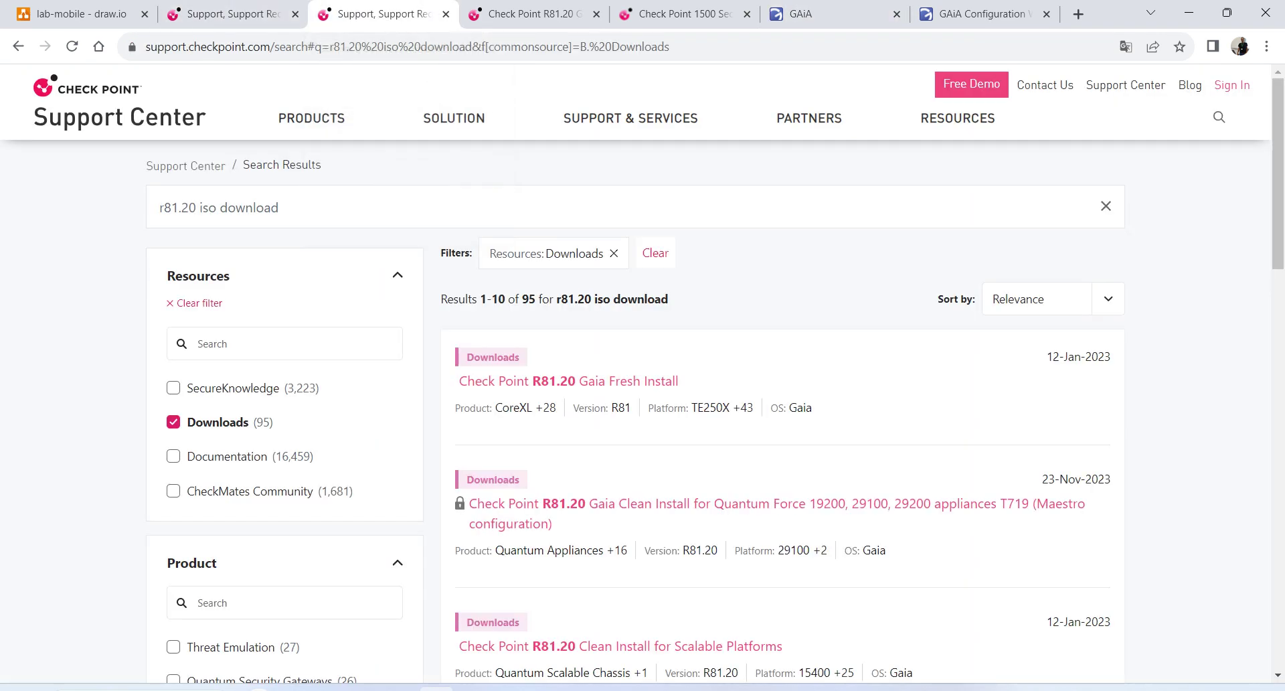
{"action": "left_click", "coordinate": [74, 13]}
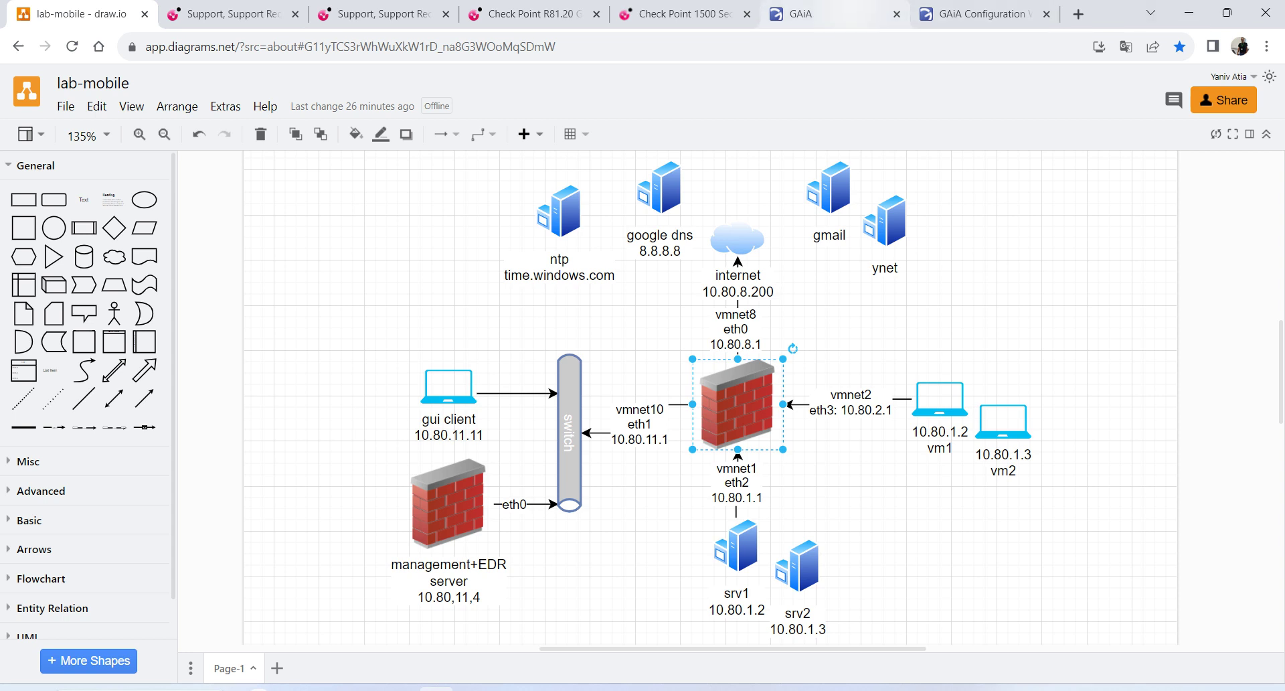
{"action": "left_click", "coordinate": [829, 13]}
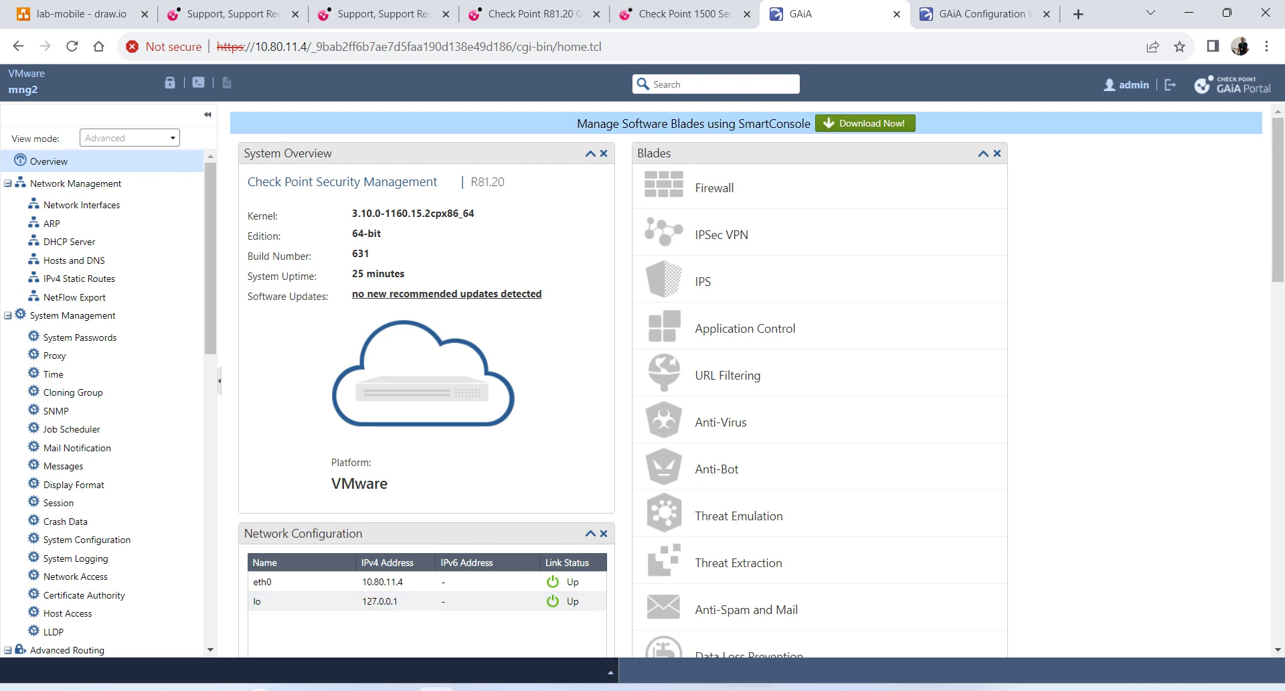
- Open Upgrades Status and Actions, dismiss the hotfix and trial-license banners, then view gw2's wizard summary
{"action": "scroll", "coordinate": [108, 402], "scroll_direction": "down", "scroll_amount": 10}
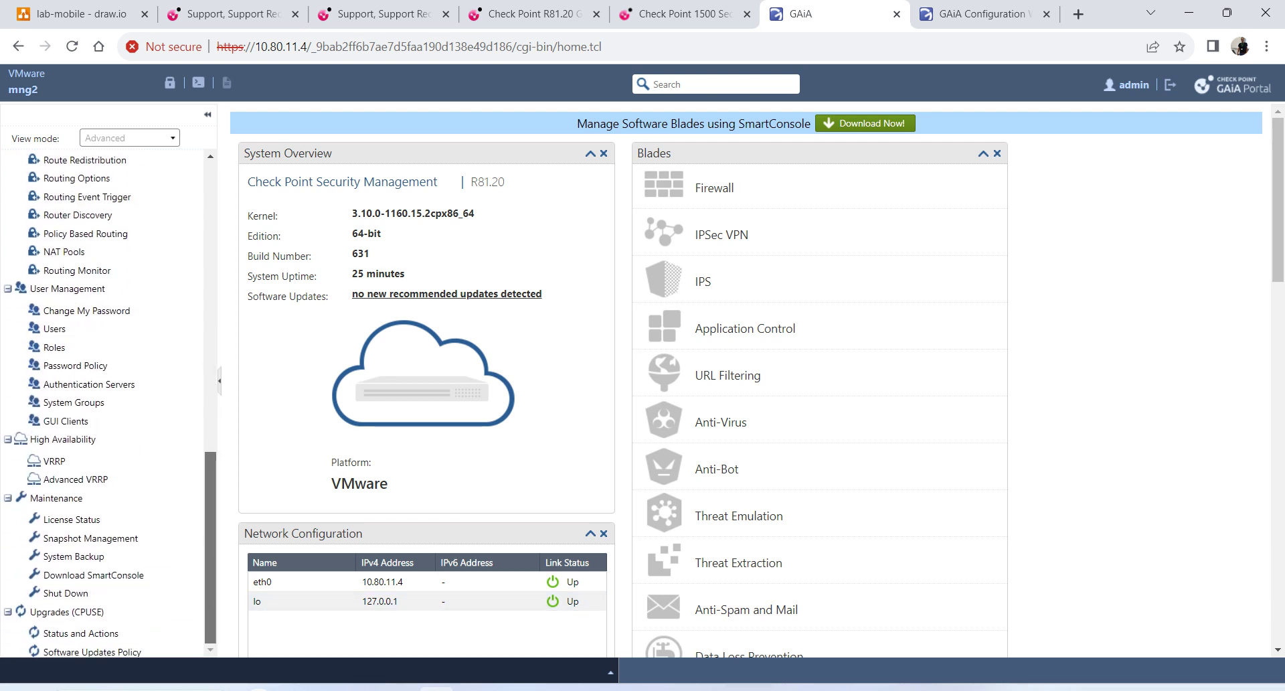
{"action": "left_click", "coordinate": [80, 632]}
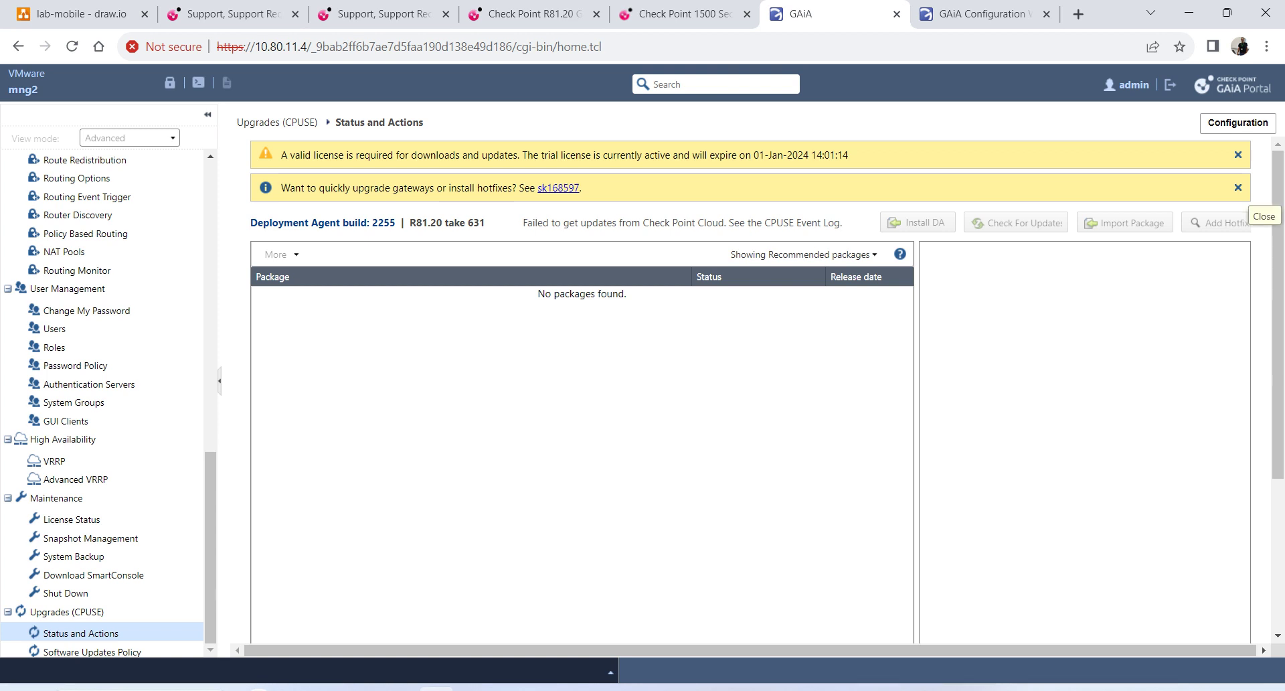
{"action": "left_click", "coordinate": [1237, 187]}
{"action": "left_click", "coordinate": [1237, 154]}
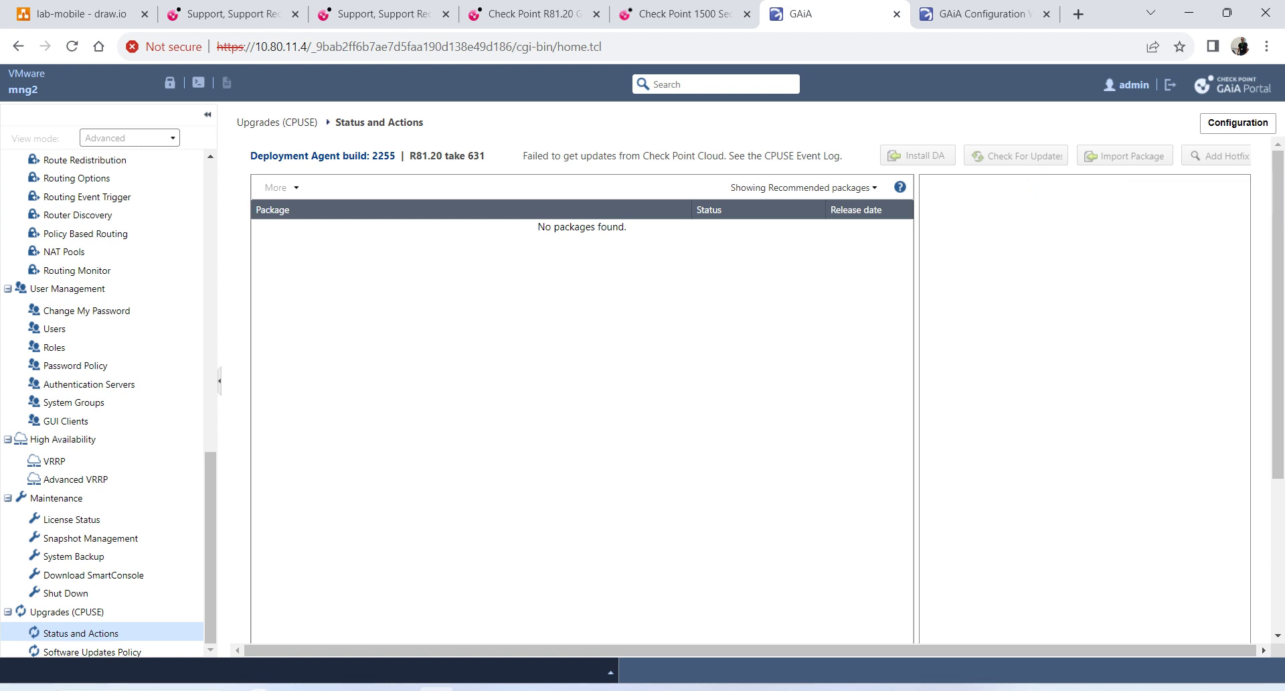
{"action": "mouse_move", "coordinate": [970, 14]}
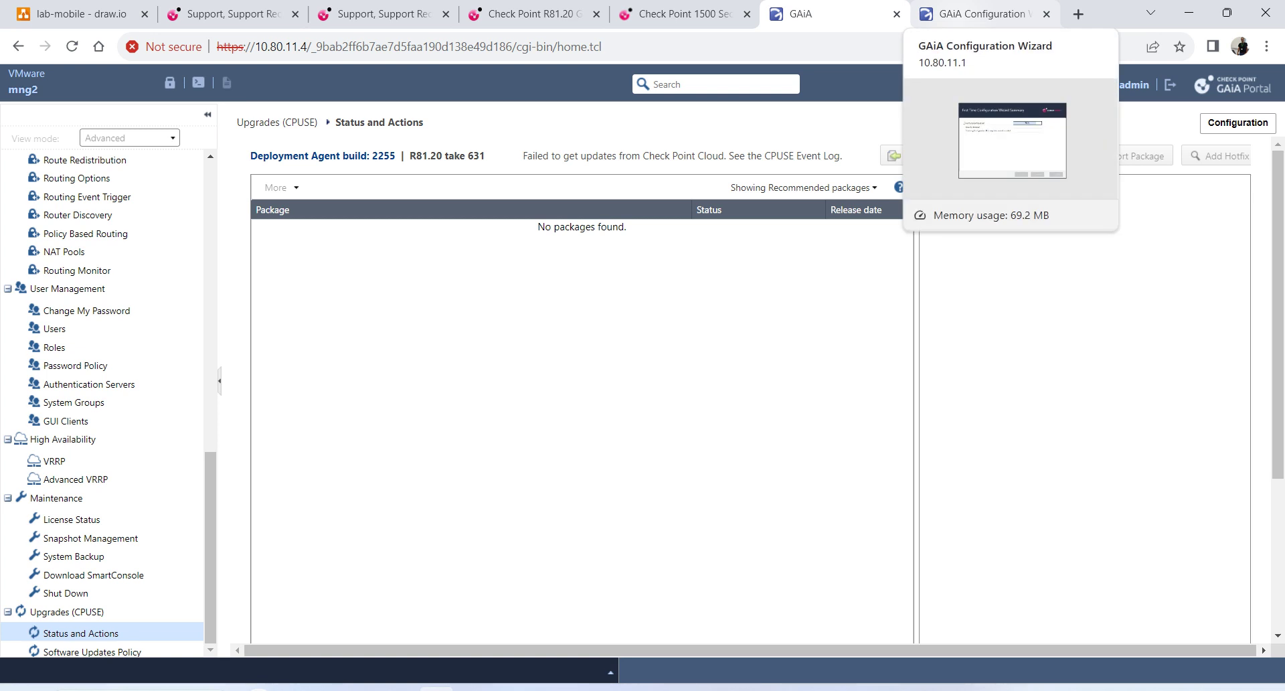
{"action": "left_click", "coordinate": [970, 14]}
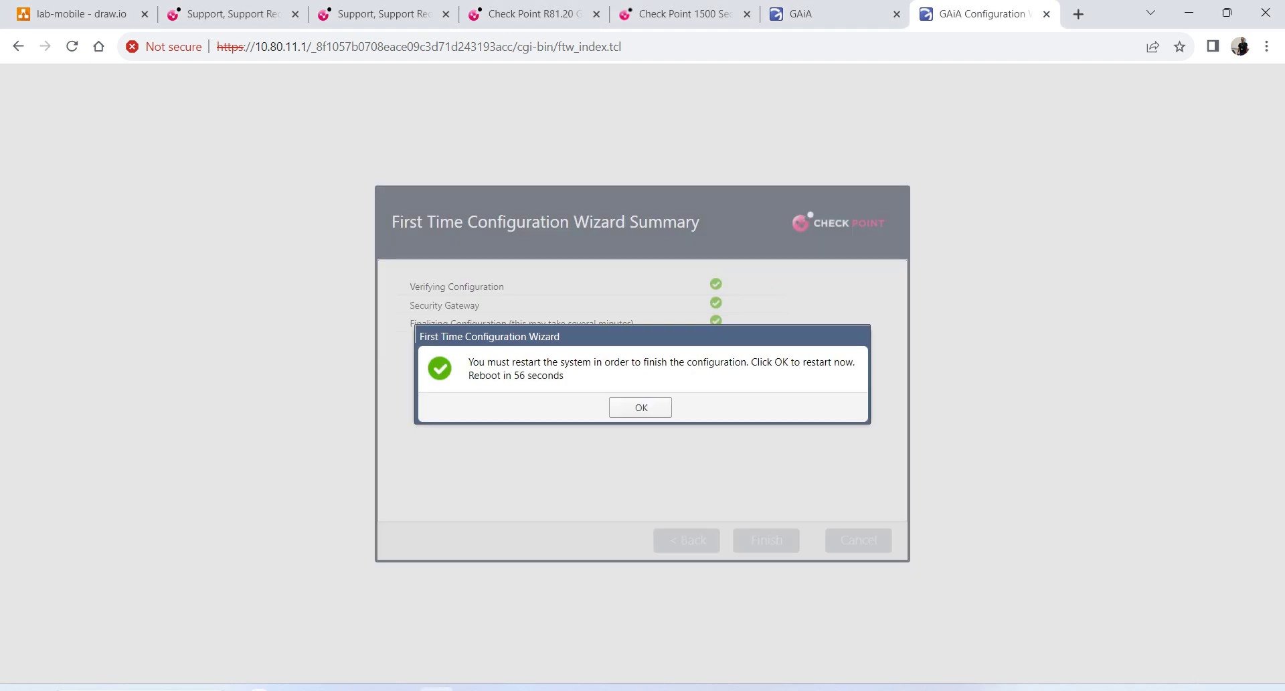
- Restart gw2 to complete setup and log back in to its portal as admin
{"action": "key", "text": "Return"}
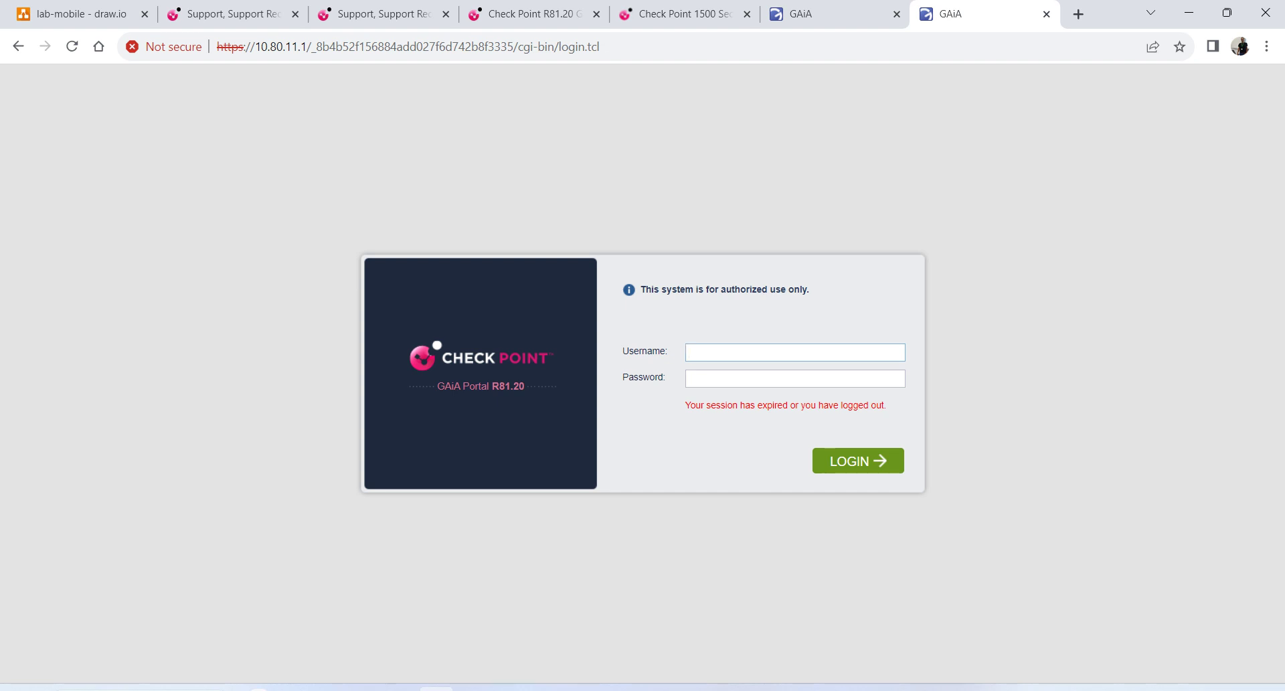
{"action": "type", "text": "admin"}
{"action": "key", "text": "Return"}
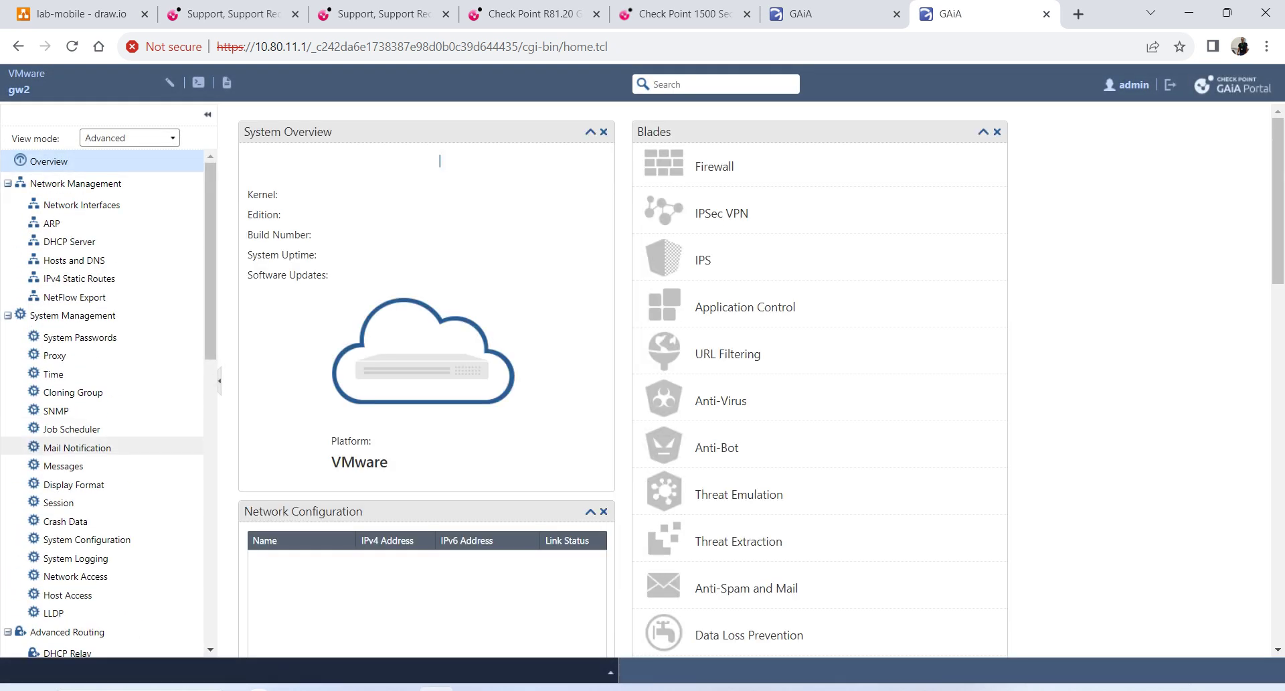
- Move the gw2 portal tab next to the lab diagram and close four leftover Check Point pages
{"action": "left_click", "coordinate": [82, 206]}
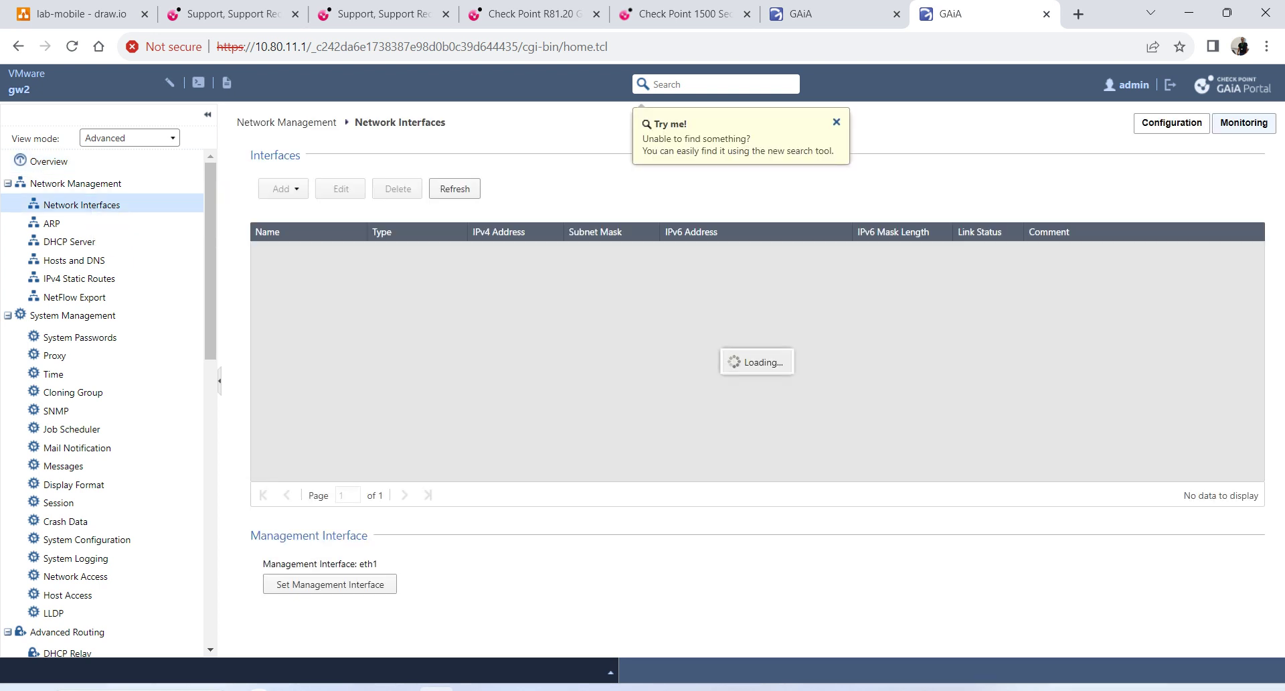
{"action": "left_click", "coordinate": [80, 14]}
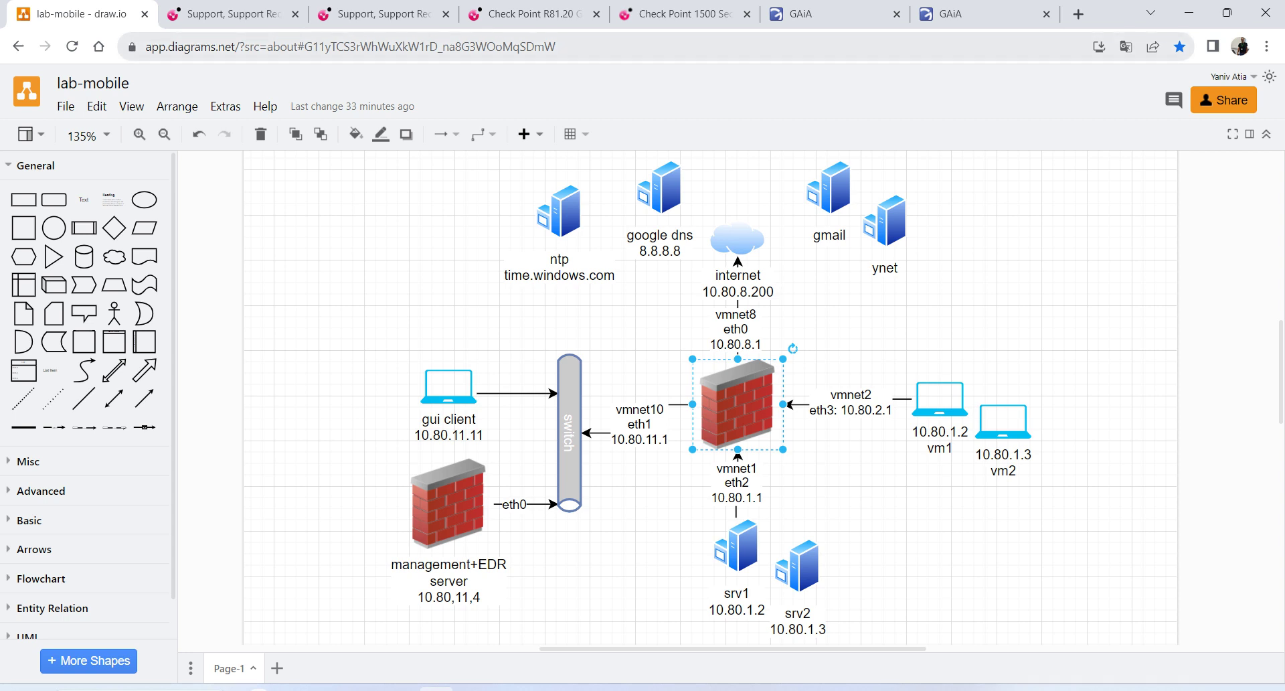
{"action": "left_click", "coordinate": [963, 14]}
{"action": "left_click_drag", "start_coordinate": [963, 13], "coordinate": [211, 13]}
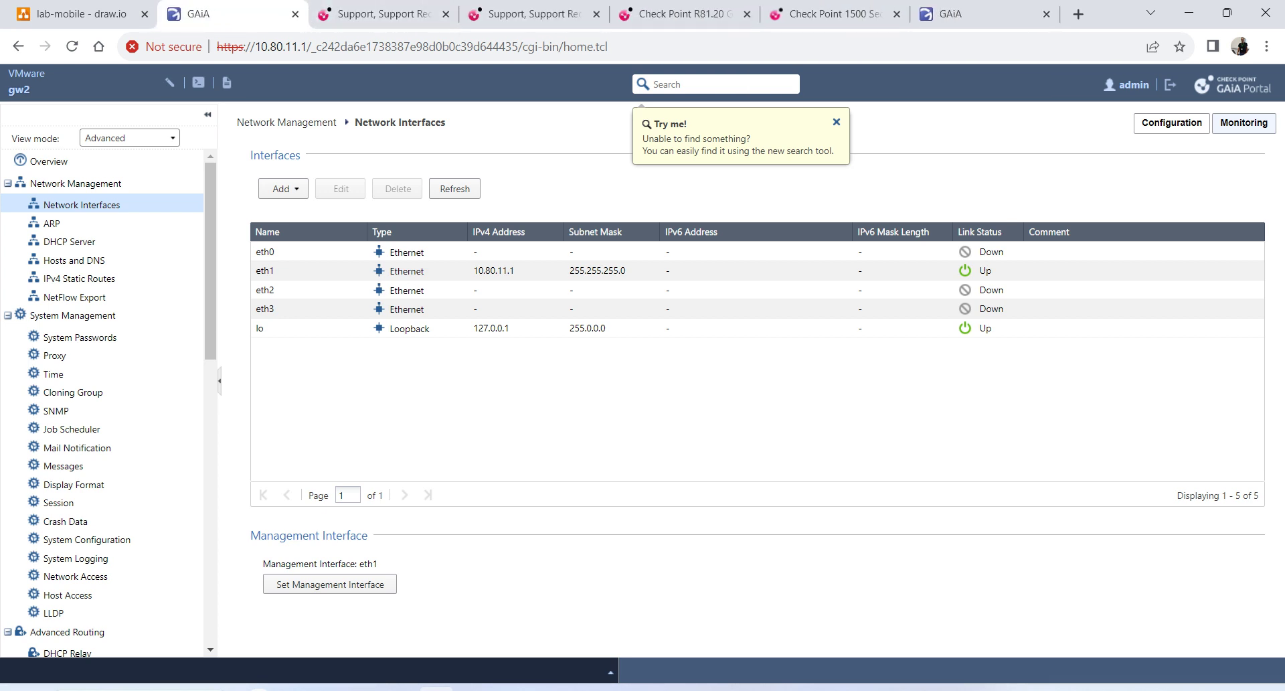
{"action": "left_click", "coordinate": [445, 13]}
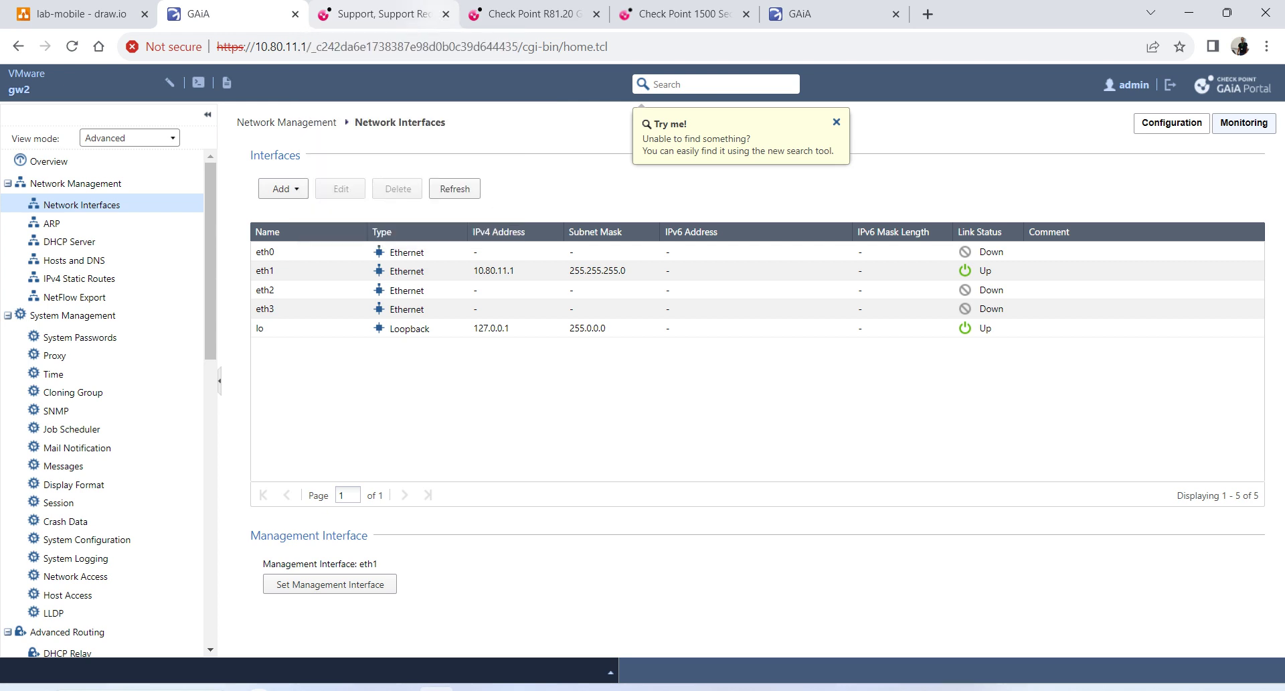
{"action": "left_click", "coordinate": [446, 13]}
{"action": "left_click", "coordinate": [446, 13]}
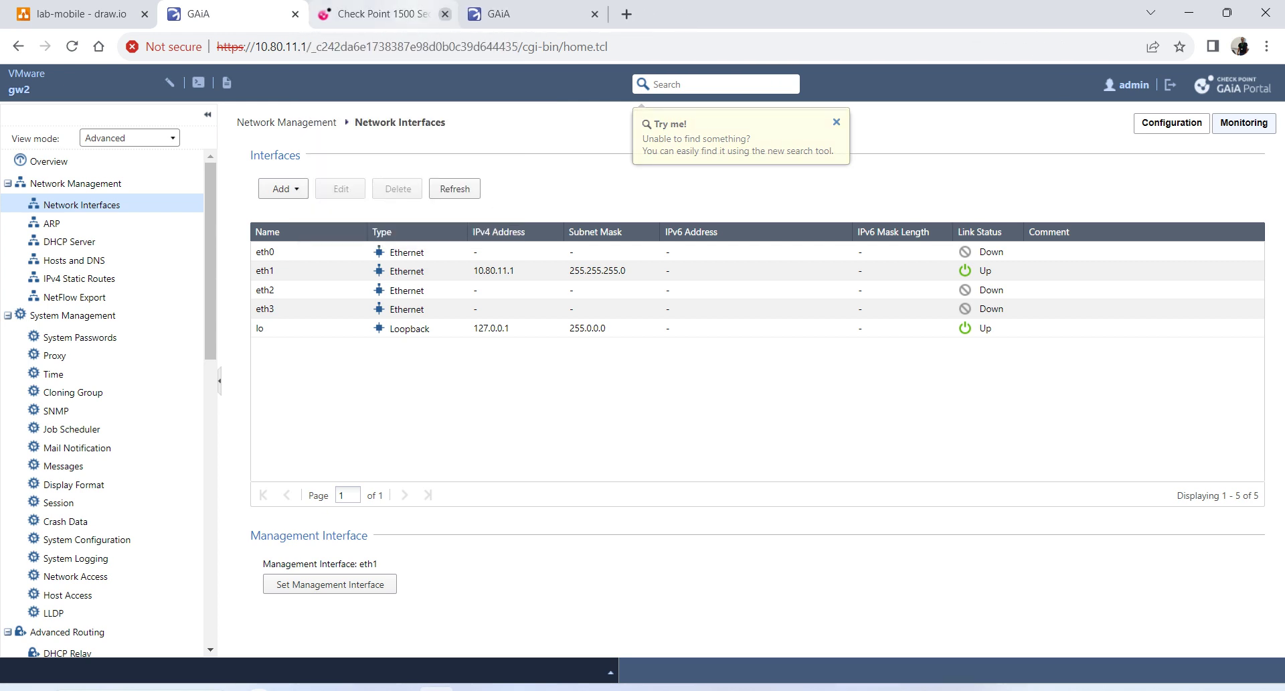
{"action": "left_click", "coordinate": [445, 14]}
{"action": "left_click", "coordinate": [100, 13]}
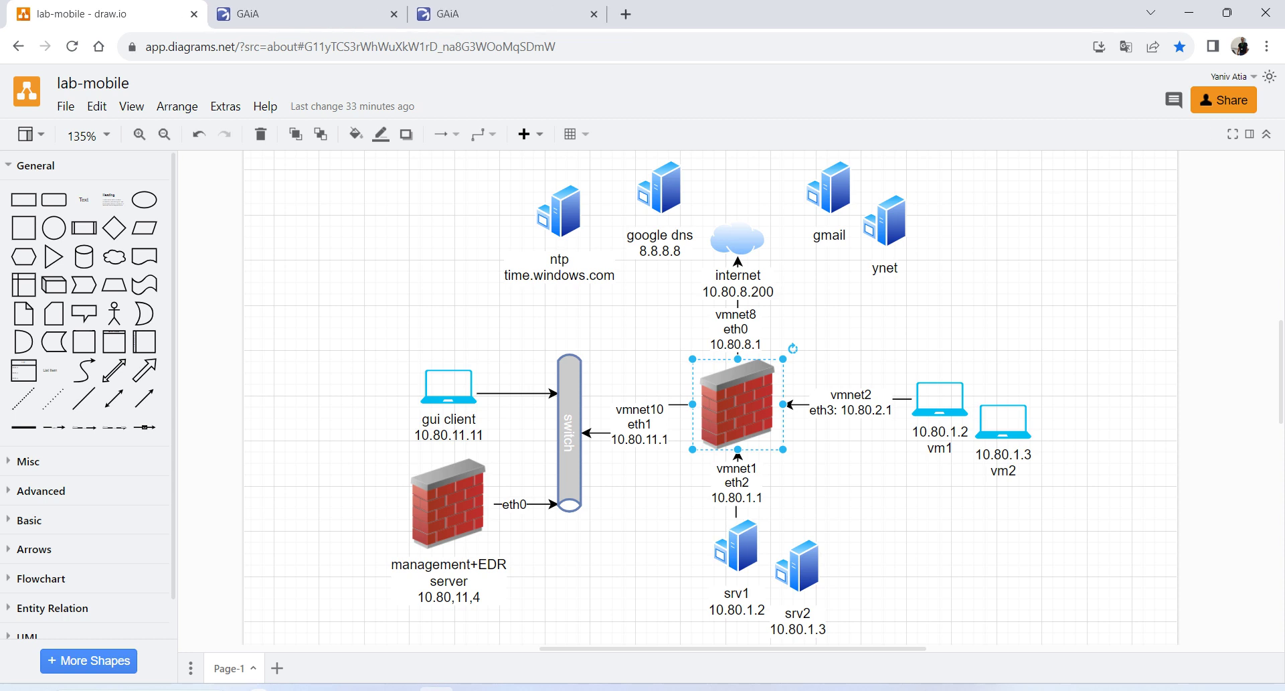
- Enable eth0 with comment 'internet vmnet8', IPv4 10.80.8.1 and mask 255.255.255.0, checked against the diagram
{"action": "left_click", "coordinate": [735, 329]}
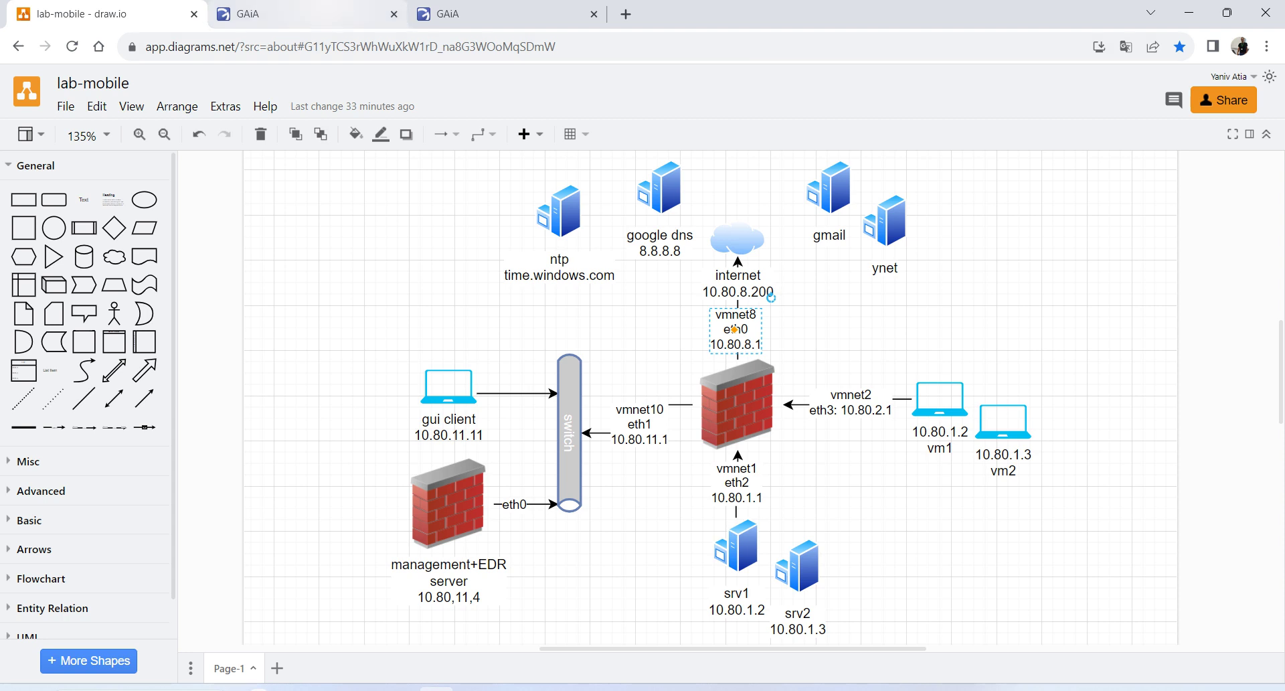
{"action": "left_click", "coordinate": [281, 14]}
{"action": "left_click", "coordinate": [265, 251]}
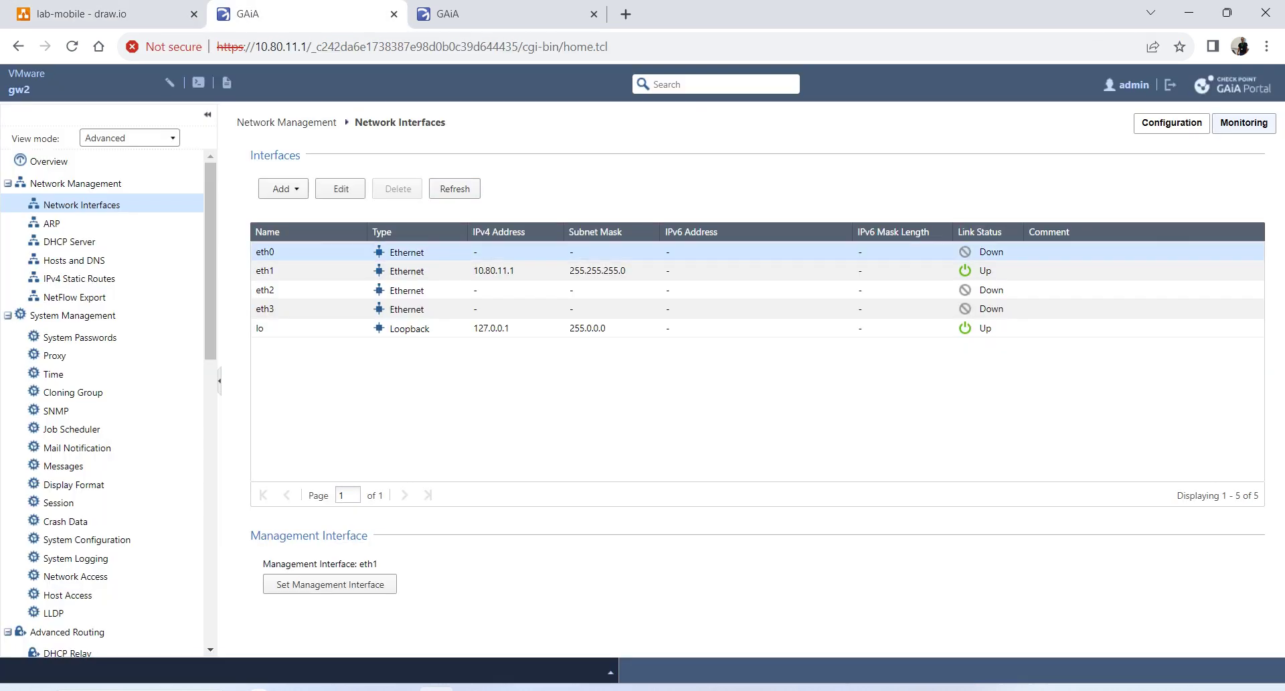
{"action": "key", "text": "space"}
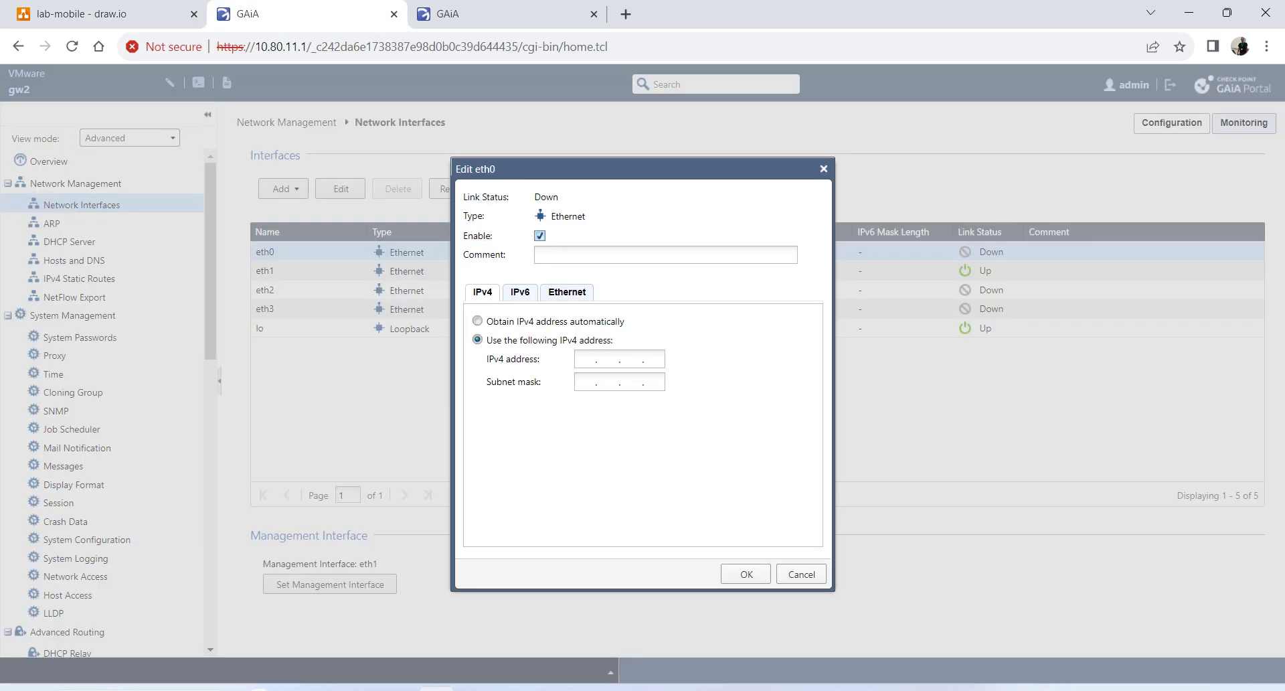
{"action": "left_click", "coordinate": [537, 254]}
{"action": "type", "text": "internet"}
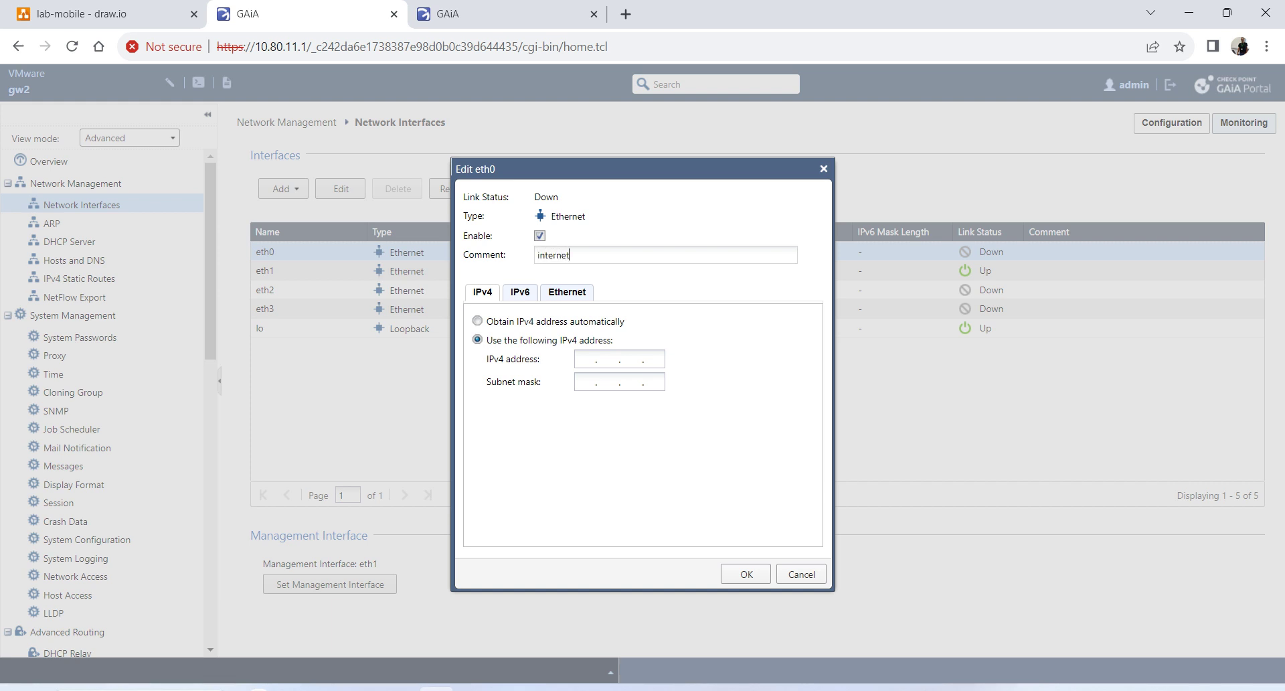
{"action": "type", "text": " vmnet8"}
{"action": "left_click", "coordinate": [584, 359]}
{"action": "type", "text": "10.8"}
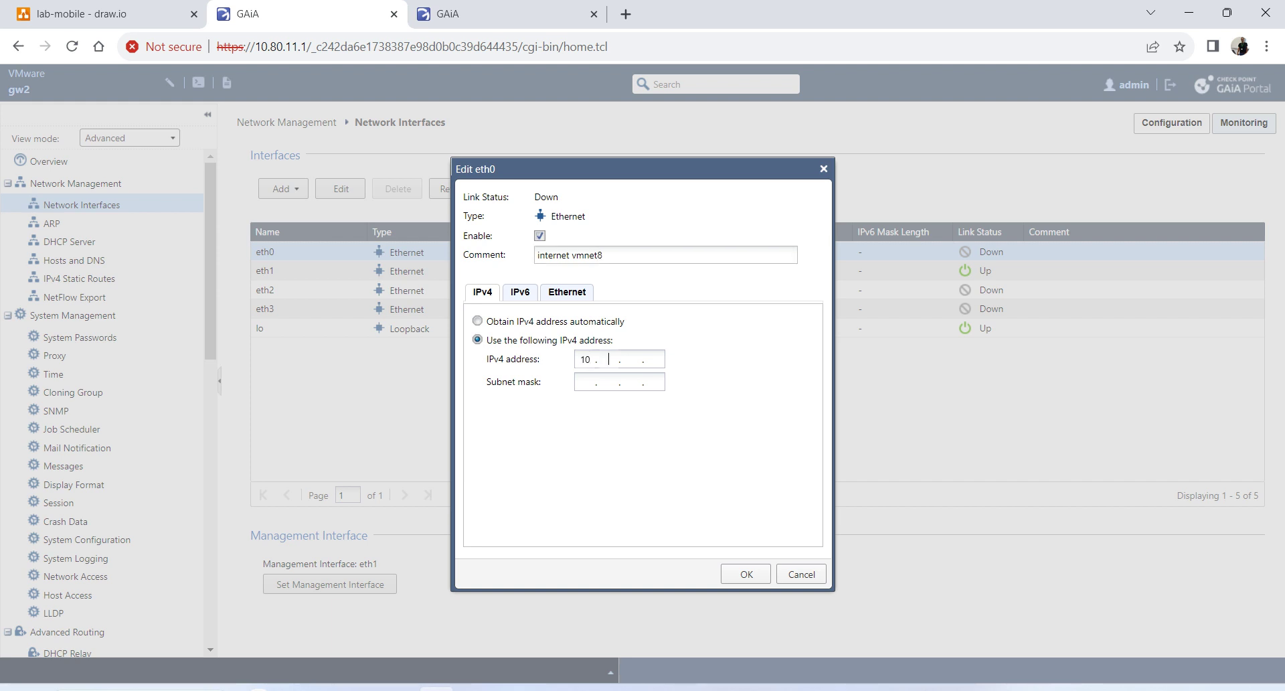
{"action": "type", "text": "0.81255.255.255."}
{"action": "key", "text": "ctrl+1"}
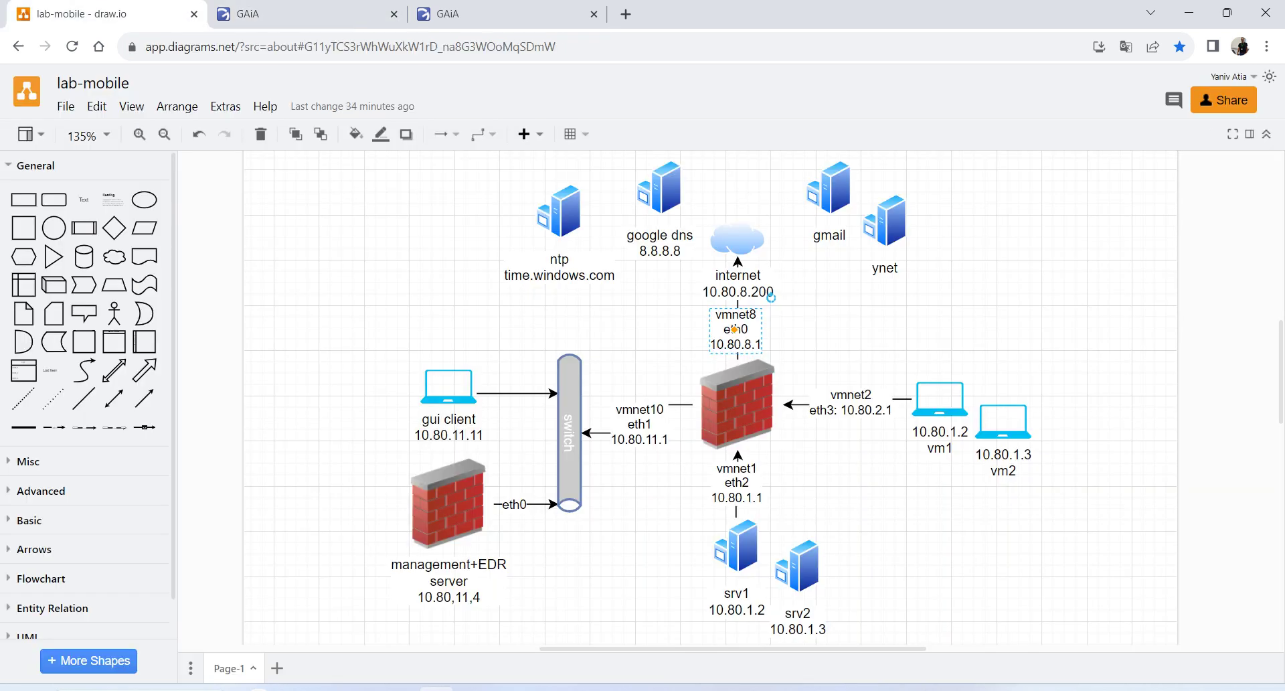
{"action": "key", "text": "ctrl+2"}
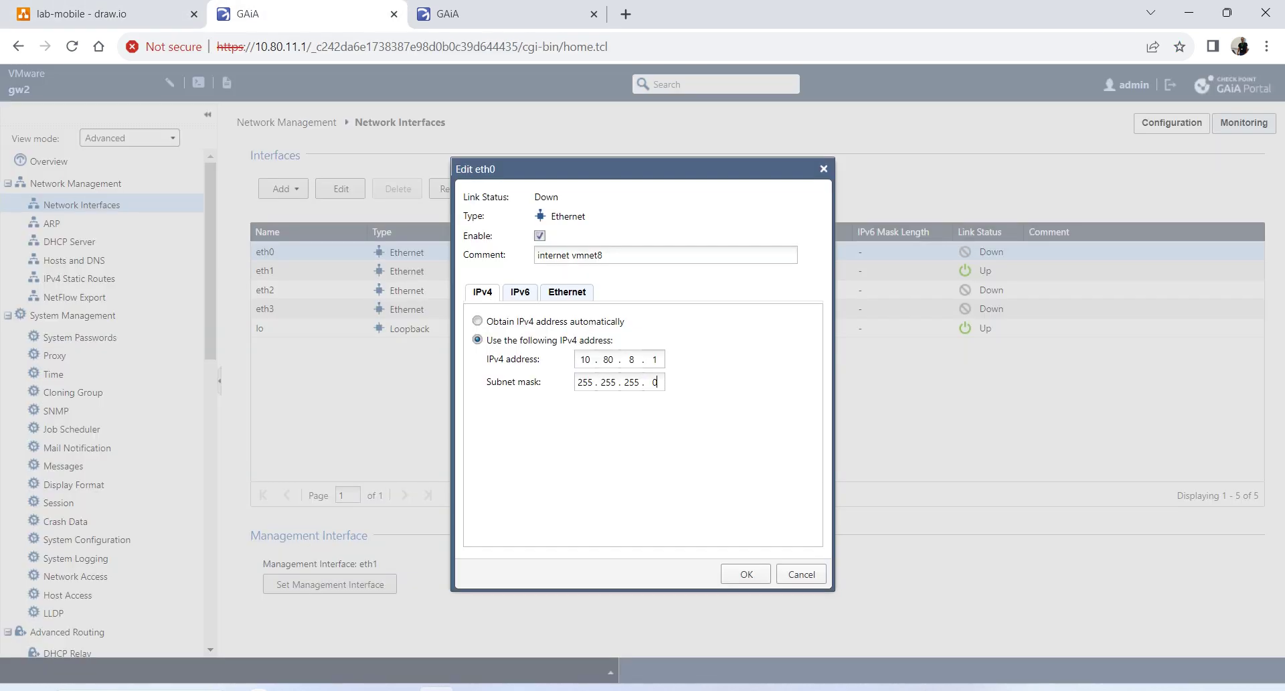
{"action": "key", "text": "Return"}
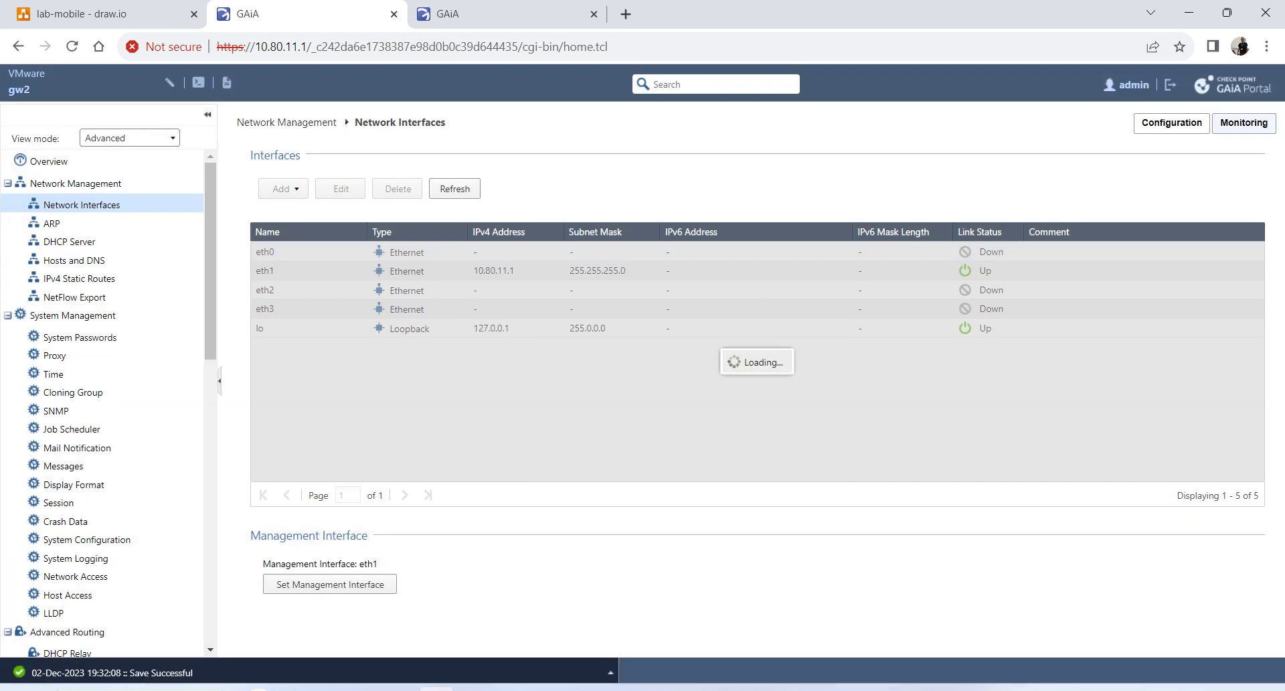
- Give eth1 the comment 'Mgmt vmnet10', confirming the connected-interface caution
{"action": "double_click", "coordinate": [267, 271]}
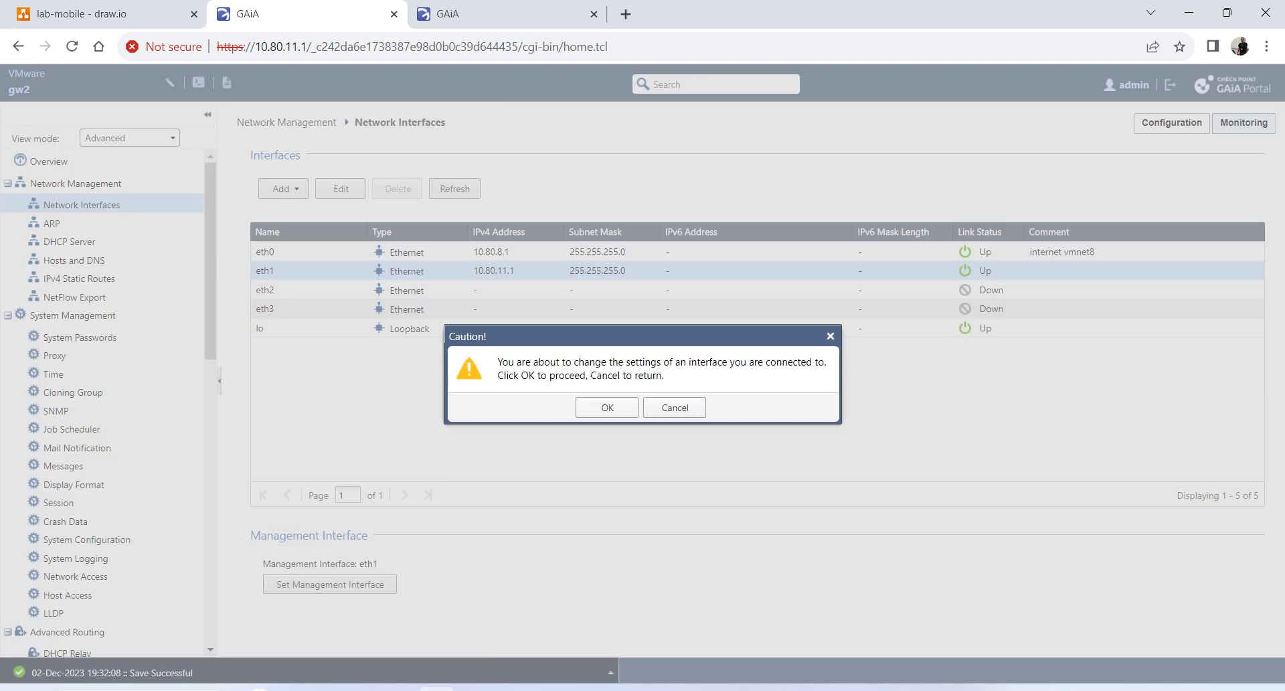
{"action": "left_click", "coordinate": [606, 407]}
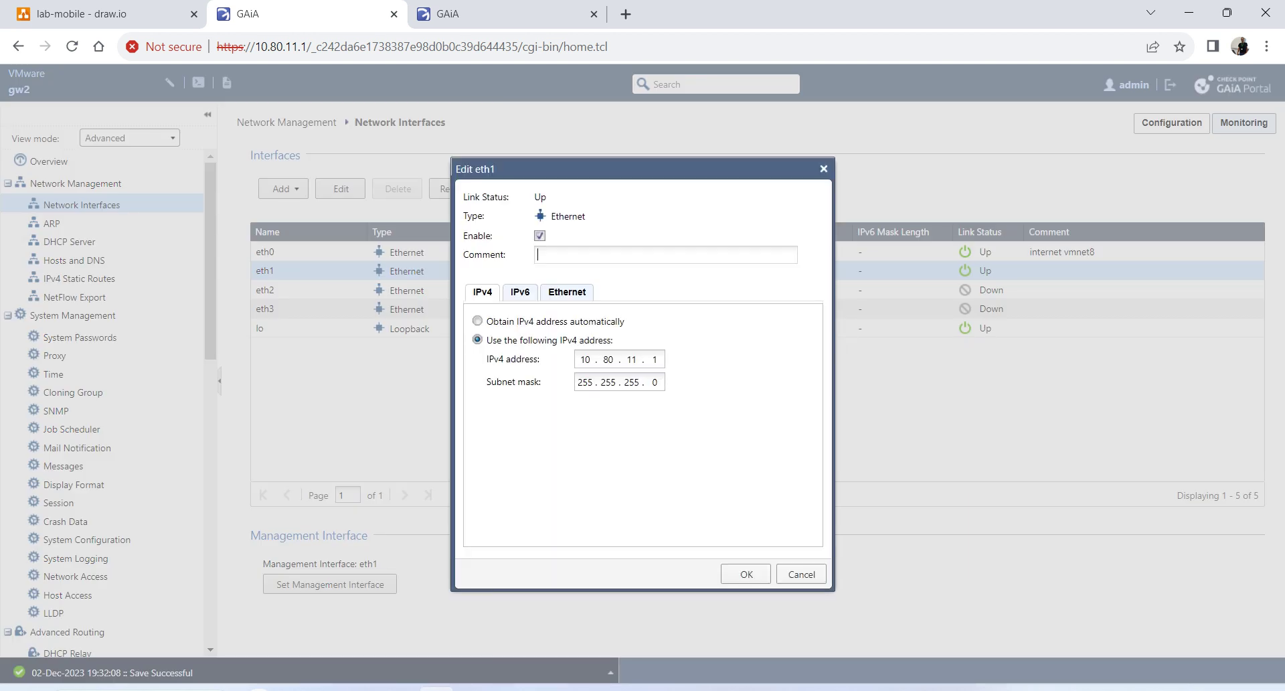
{"action": "type", "text": "Mgmt"}
{"action": "key", "text": "Return"}
{"action": "type", "text": "vmnet10"}
{"action": "left_click", "coordinate": [746, 574]}
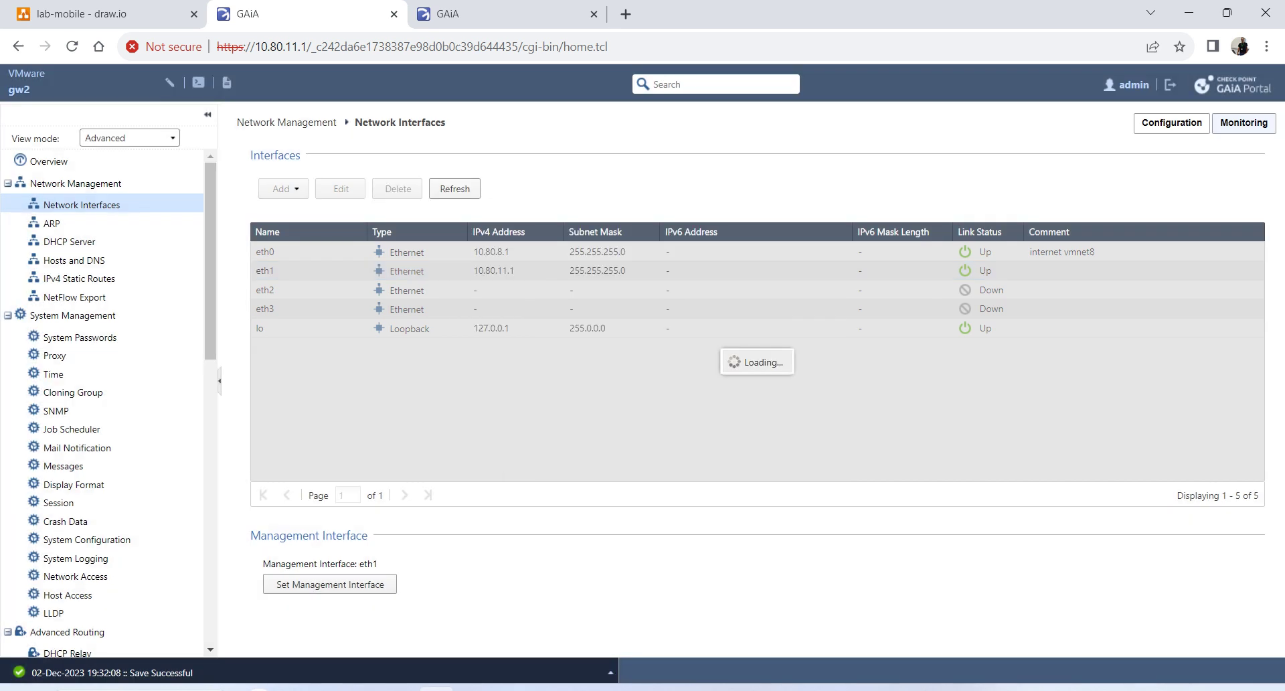
- Enable eth2 with comment 'srv net', IPv4 10.80.1.1 and mask 255.255.255.0
{"action": "double_click", "coordinate": [265, 290]}
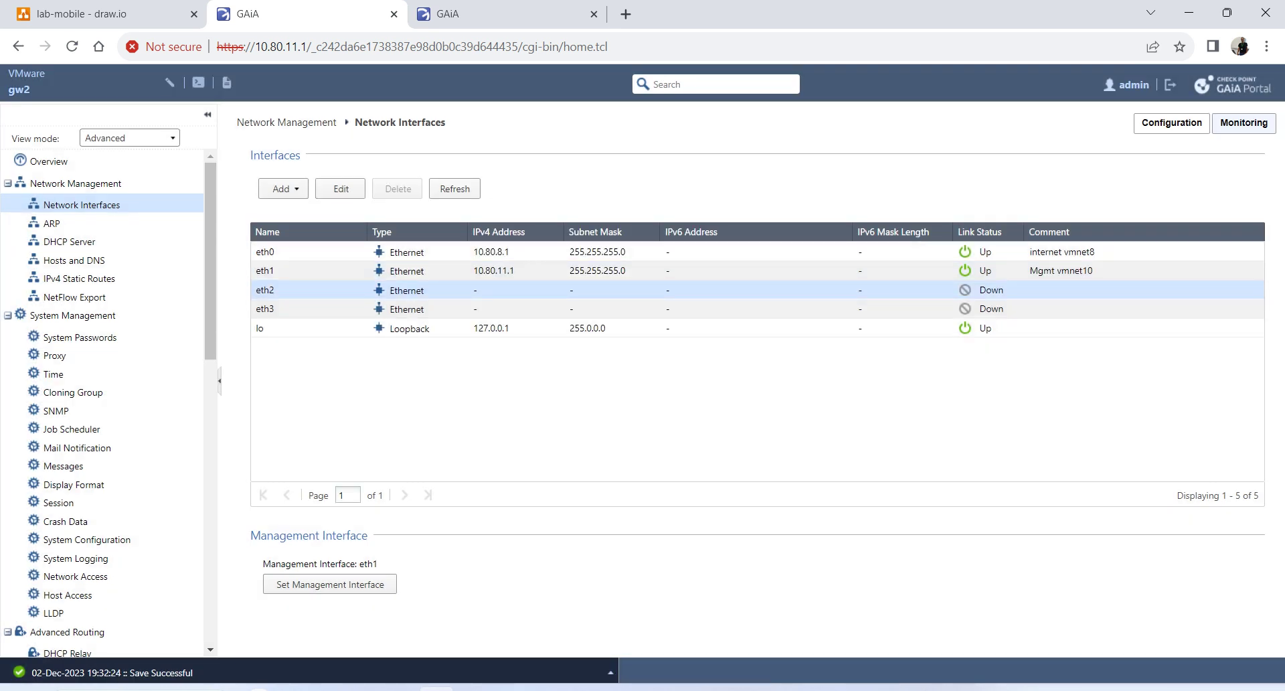
{"action": "left_click", "coordinate": [539, 234]}
{"action": "left_click", "coordinate": [539, 255]}
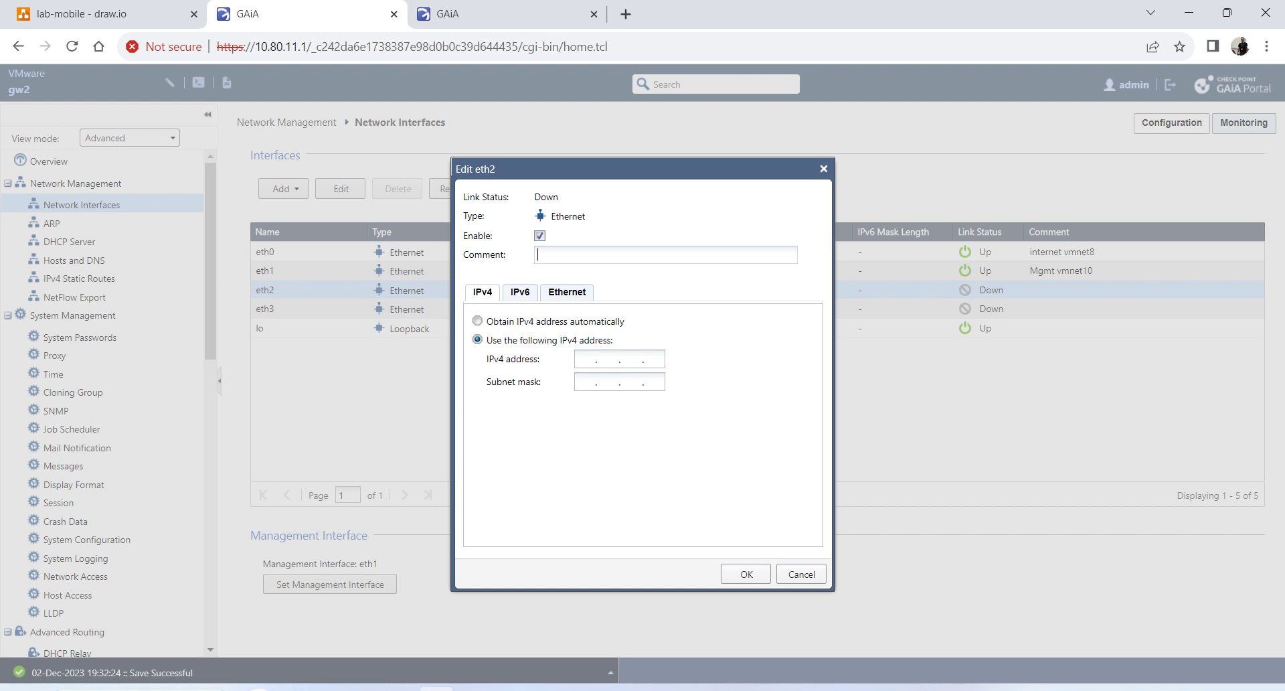
{"action": "type", "text": "srv net"}
{"action": "left_click", "coordinate": [585, 359]}
{"action": "type", "text": "10.80"}
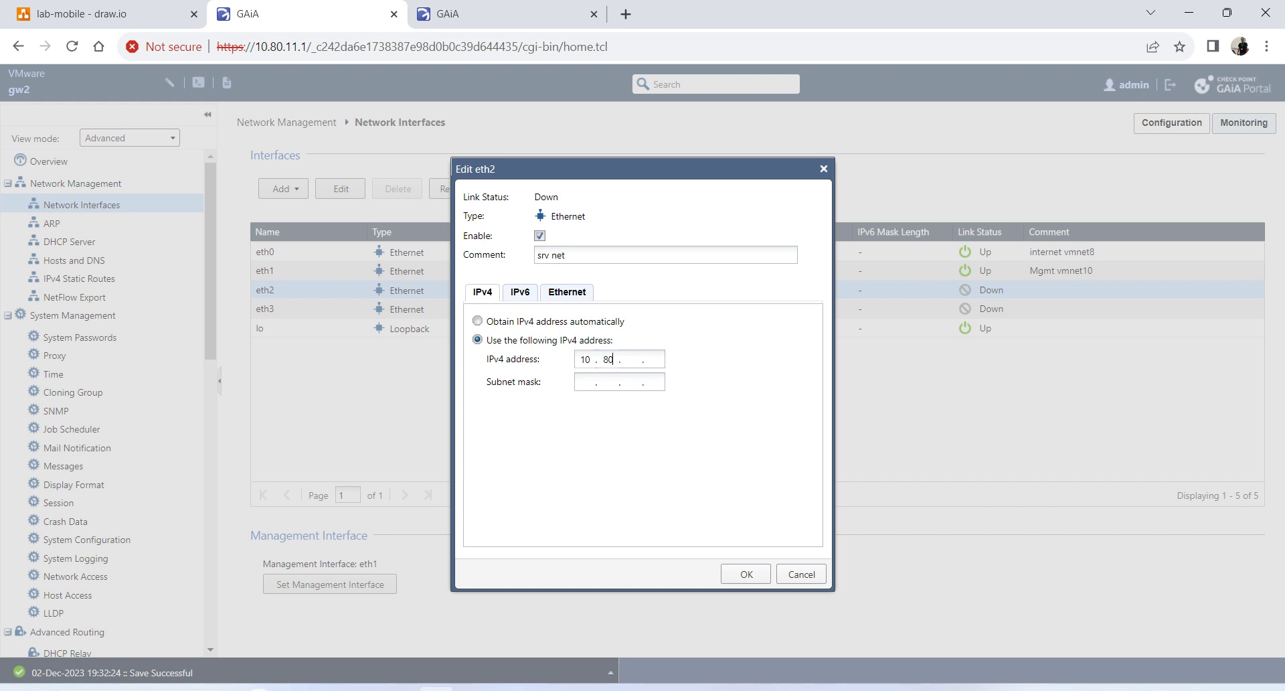
{"action": "type", "text": ".1.1"}
{"action": "type", "text": "255.255.255."}
{"action": "type", "text": "0"}
{"action": "key", "text": "Return"}
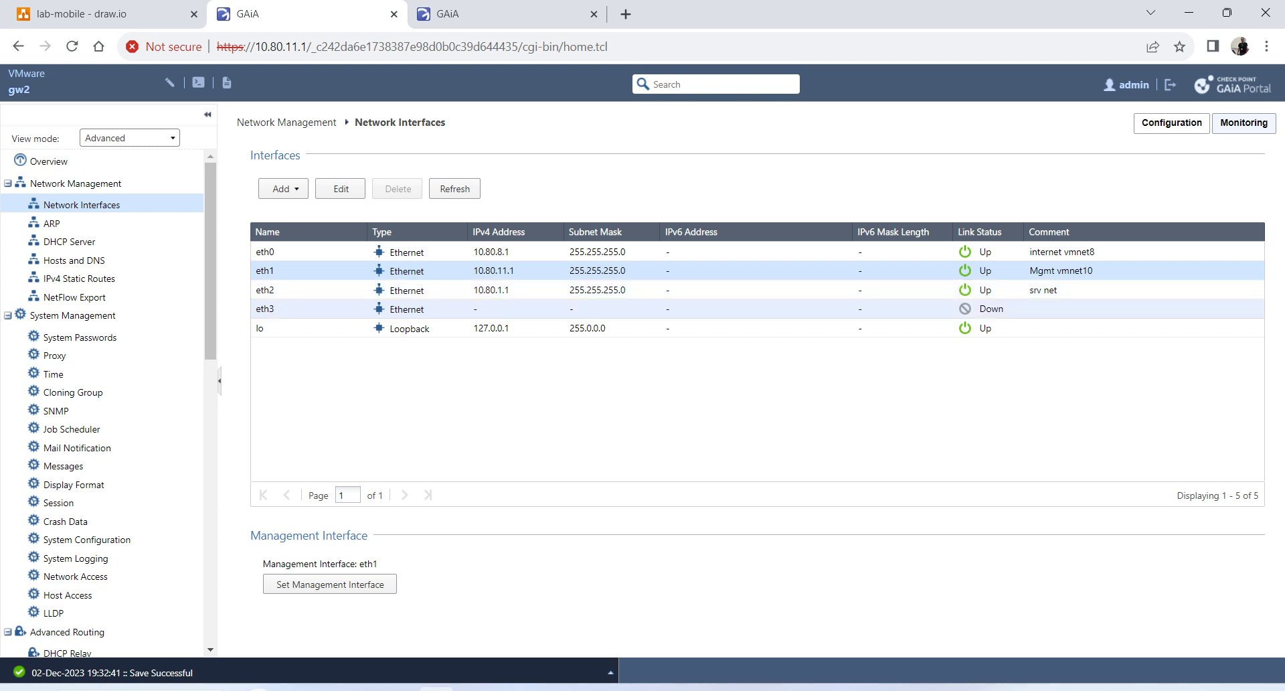
- Enable eth3 with comment 'users net', IPv4 10.80.2.1 and mask 255.255.255.0
{"action": "double_click", "coordinate": [265, 308]}
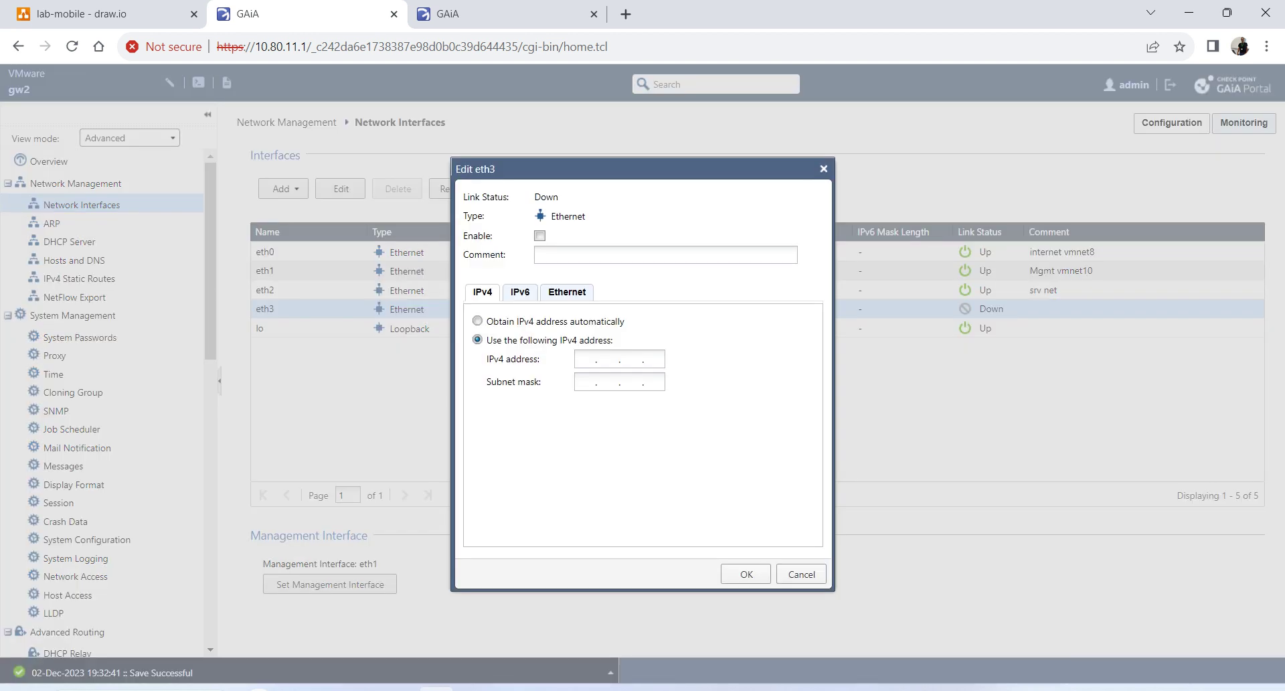
{"action": "left_click", "coordinate": [540, 236]}
{"action": "left_click", "coordinate": [666, 255]}
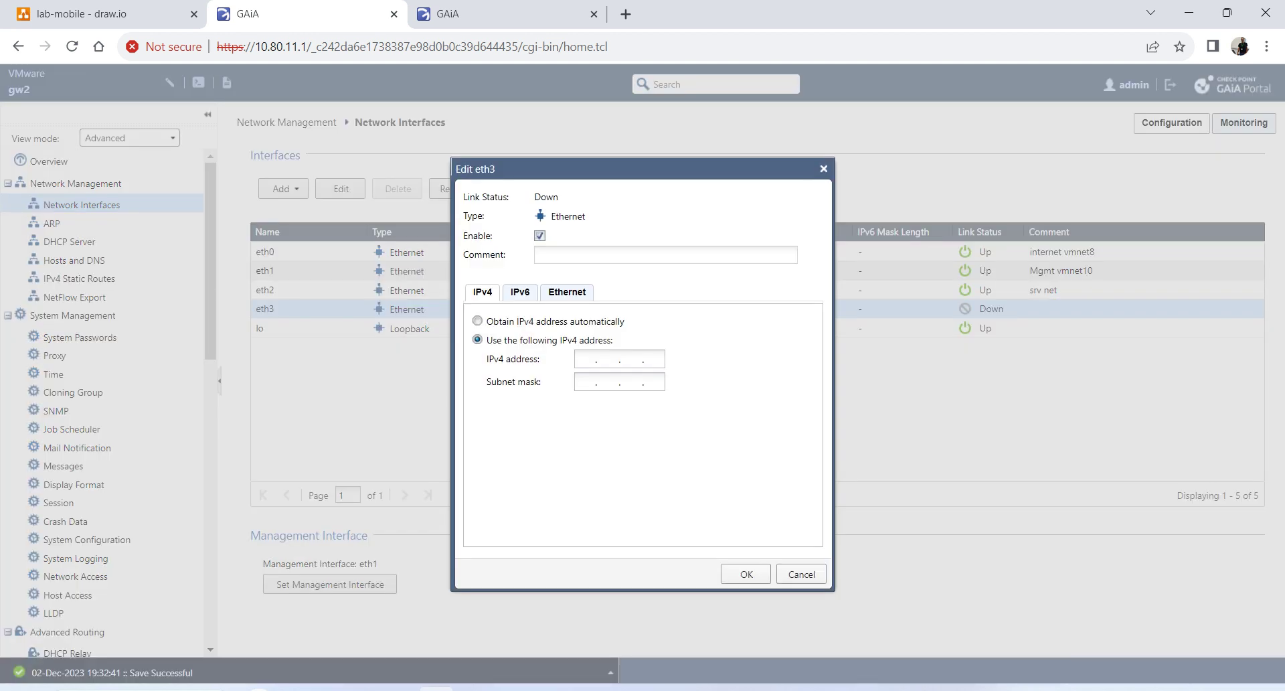
{"action": "type", "text": "users net"}
{"action": "left_click", "coordinate": [584, 360]}
{"action": "type", "text": "10.80"}
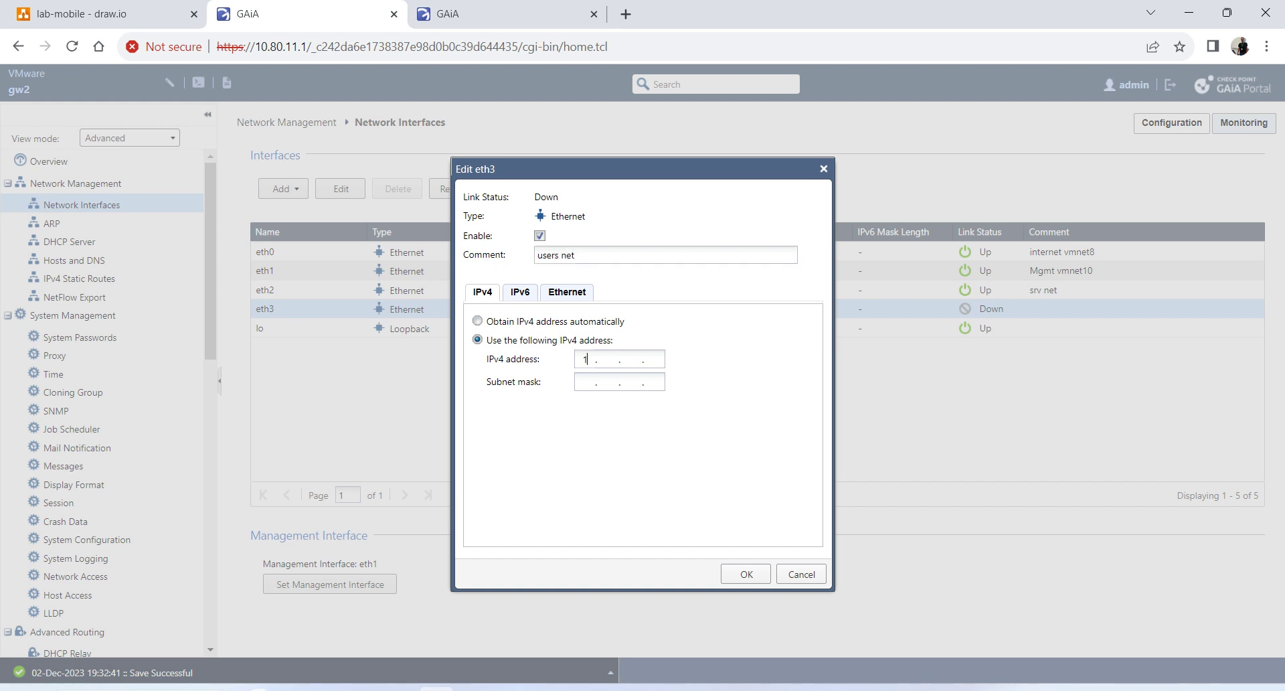
{"action": "type", "text": ".2.1"}
{"action": "key", "text": "Tab"}
{"action": "type", "text": "255 . 255 . 255 . 0"}
{"action": "key", "text": "Return"}
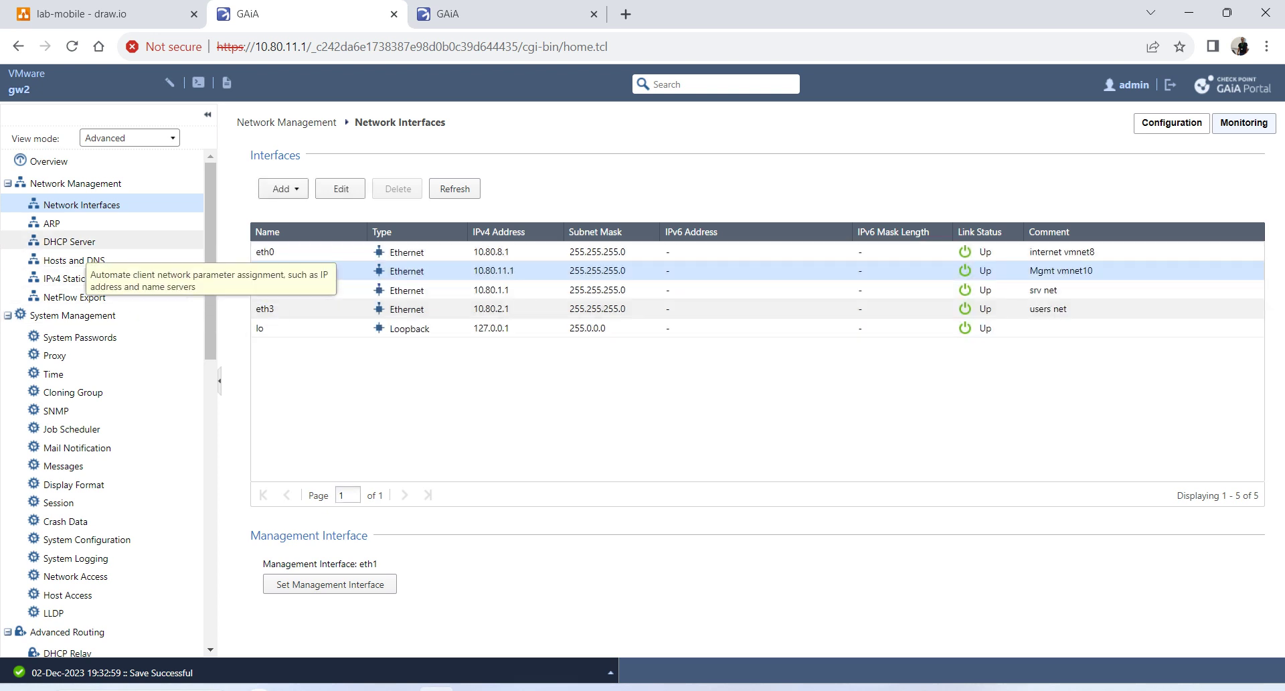
- Change the Default IPv4 static route's gateway from 10.80.11.200 to 10.80.8.200
{"action": "left_click", "coordinate": [74, 259]}
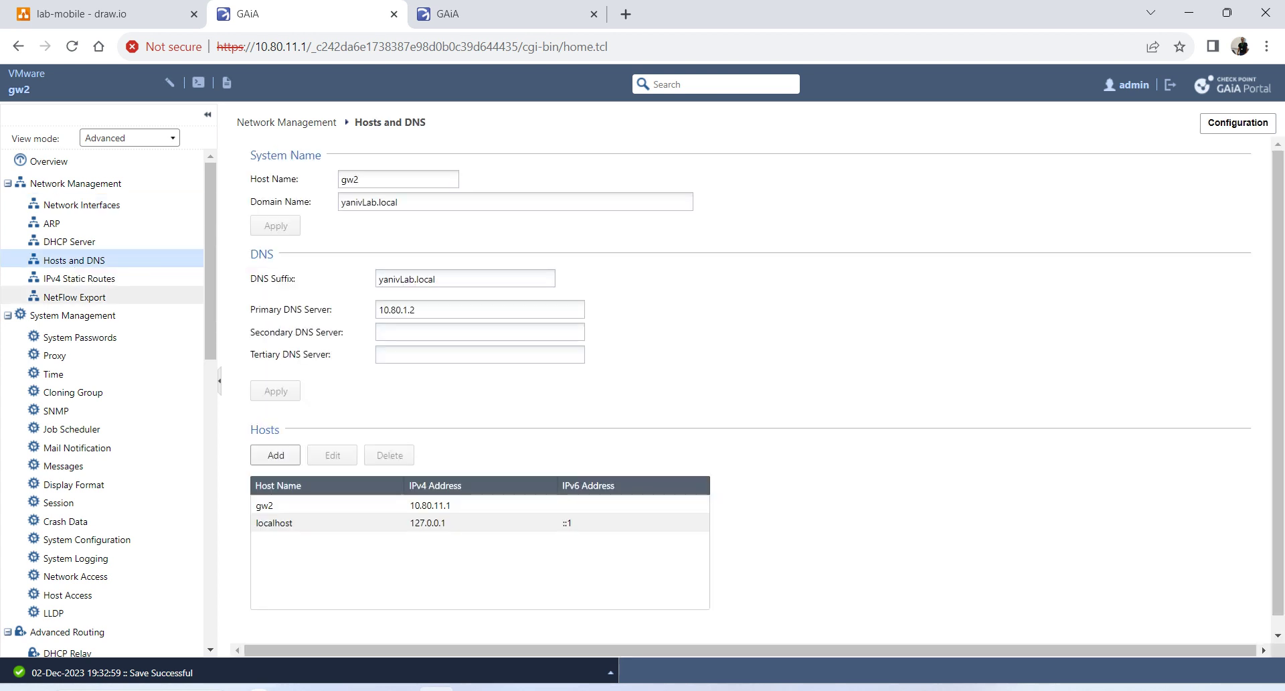
{"action": "left_click", "coordinate": [79, 278]}
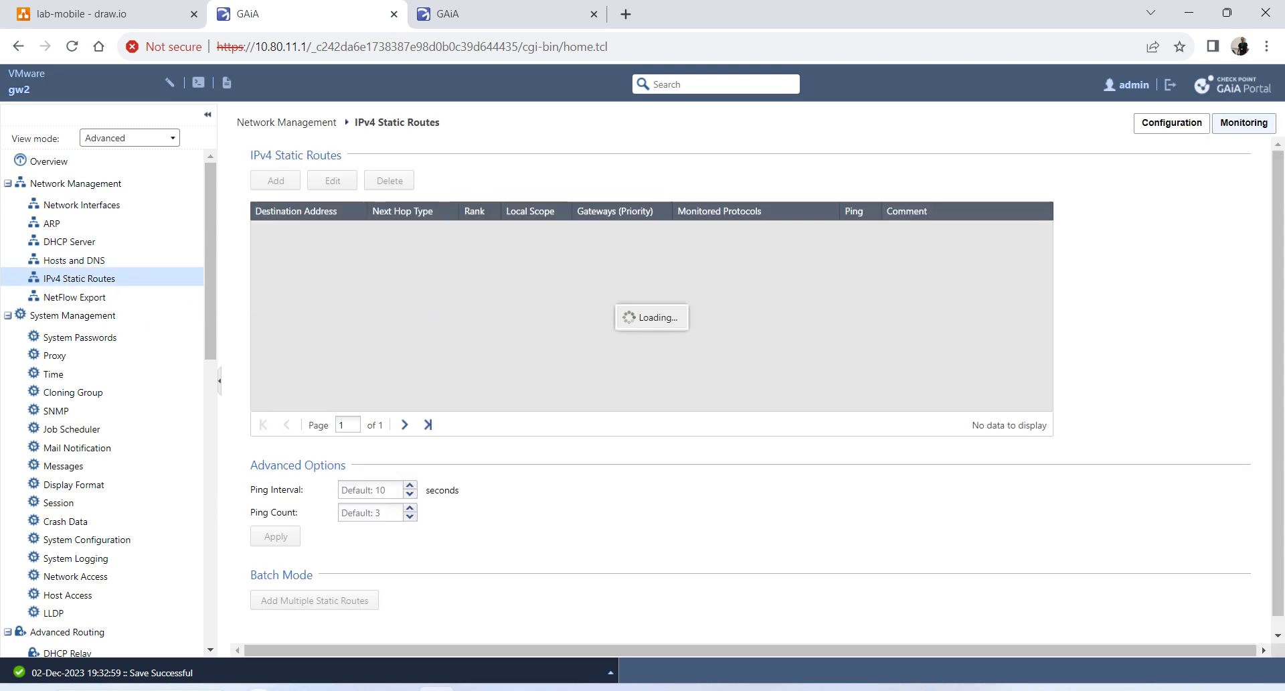
{"action": "double_click", "coordinate": [355, 230]}
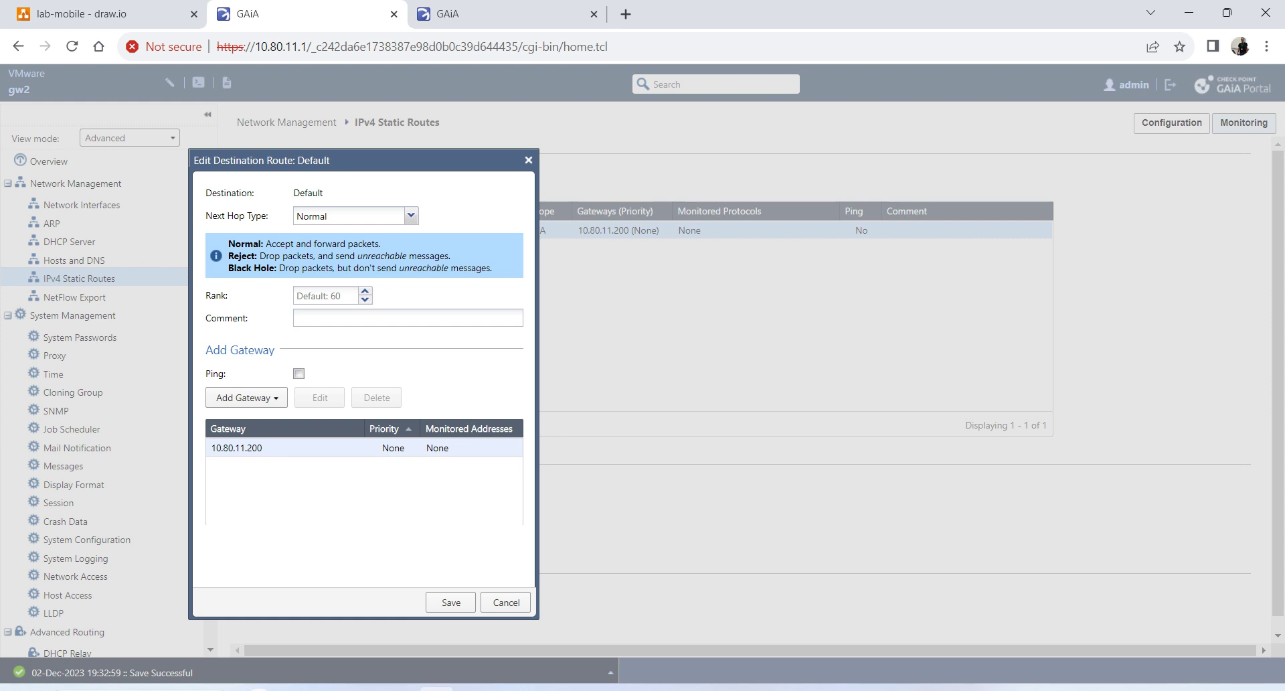
{"action": "double_click", "coordinate": [281, 448]}
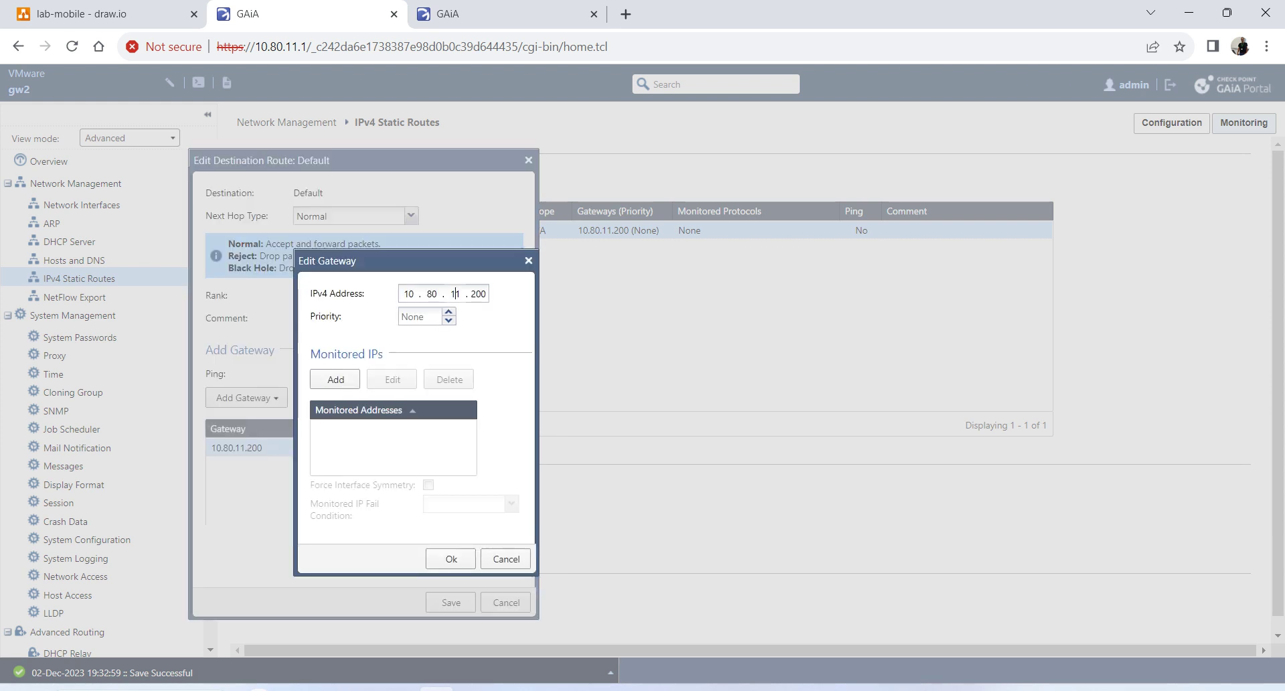
{"action": "double_click", "coordinate": [454, 293]}
{"action": "type", "text": "8"}
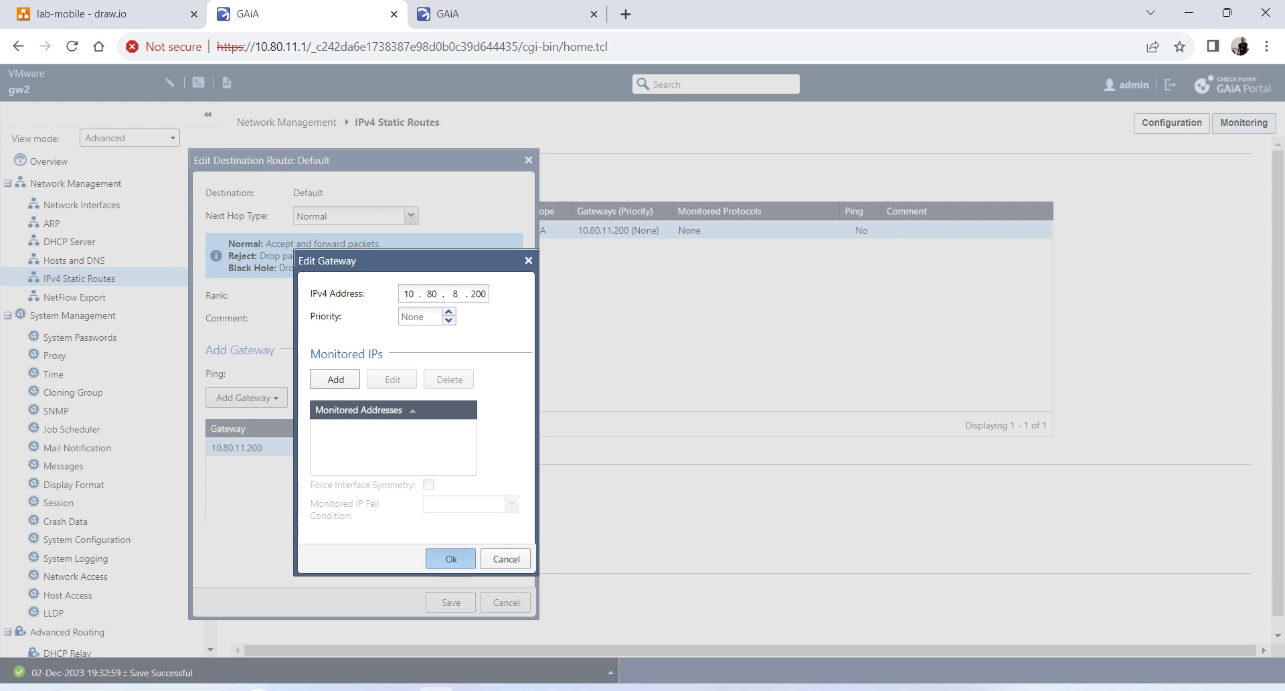
{"action": "left_click", "coordinate": [451, 558]}
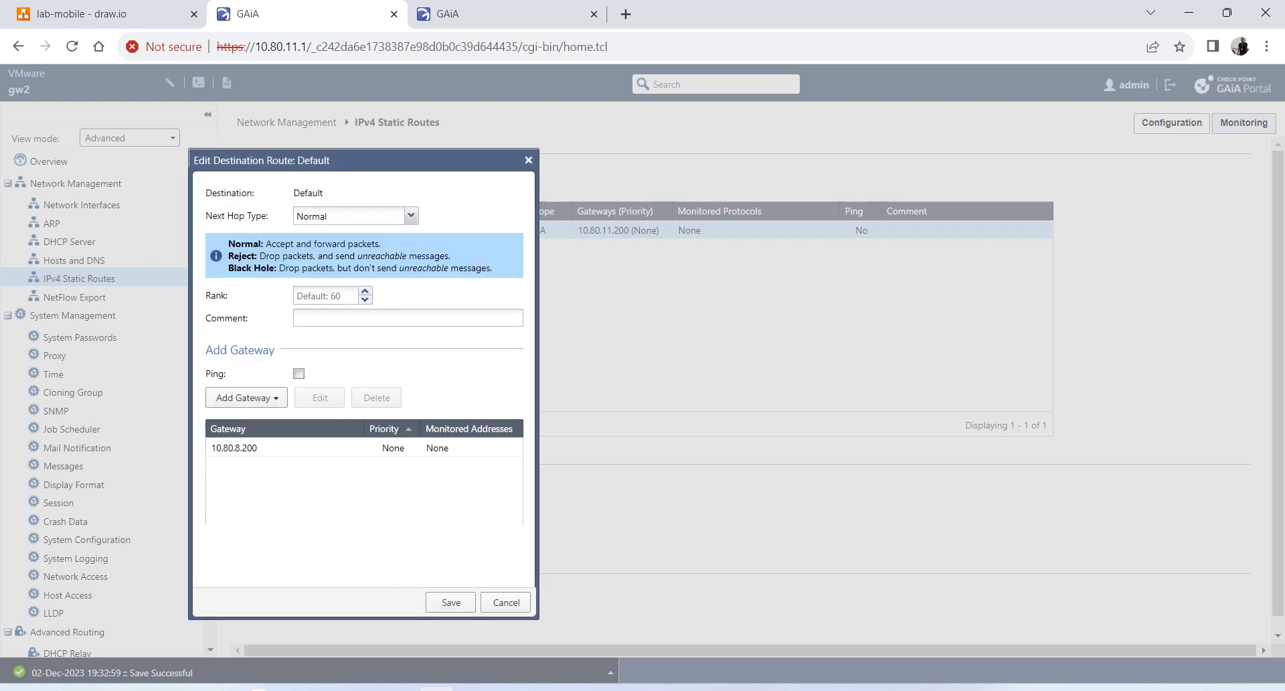
- Comment the default route 'vmnet8 dg', save it, and go to the ARP page
{"action": "left_click", "coordinate": [408, 317]}
{"action": "type", "text": "vmnet8 dg"}
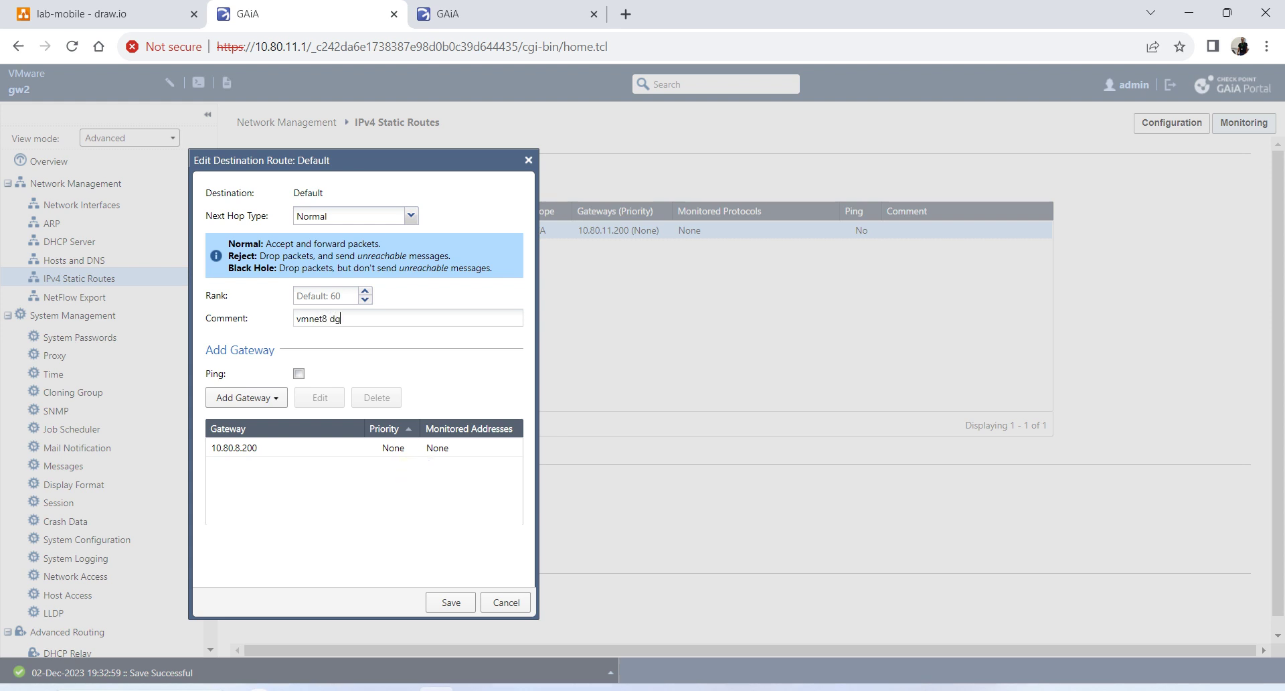
{"action": "left_click", "coordinate": [451, 602]}
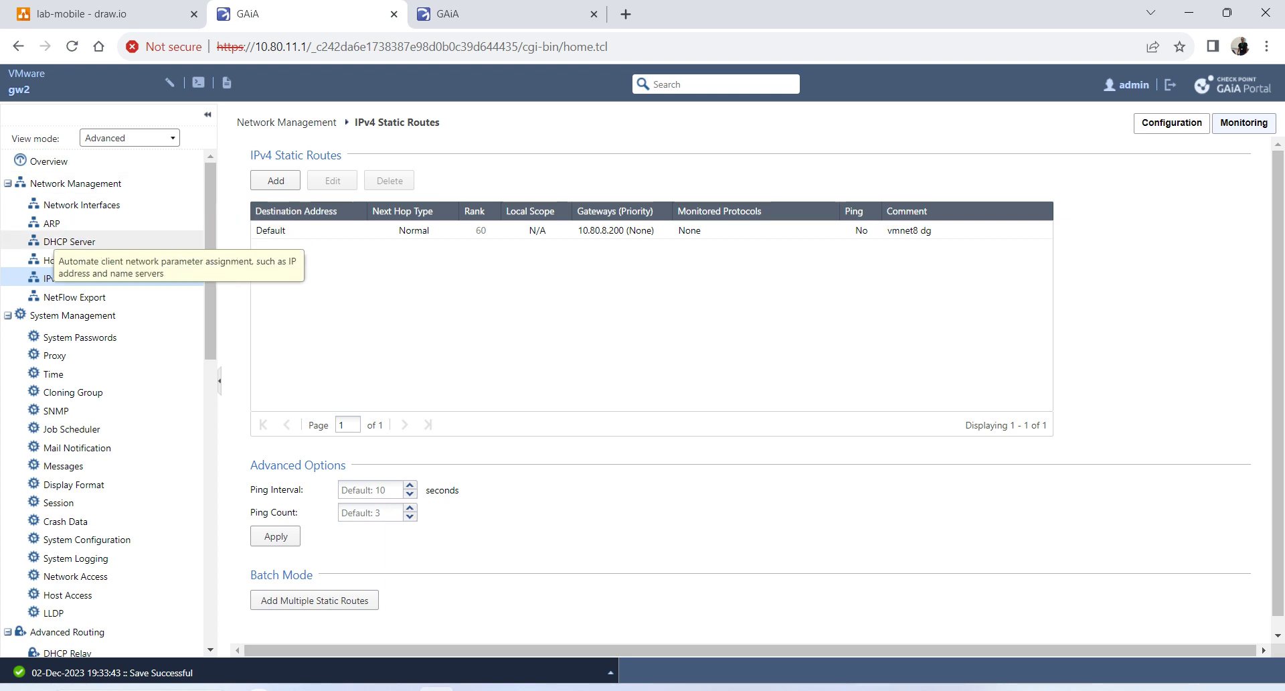
{"action": "left_click", "coordinate": [51, 222]}
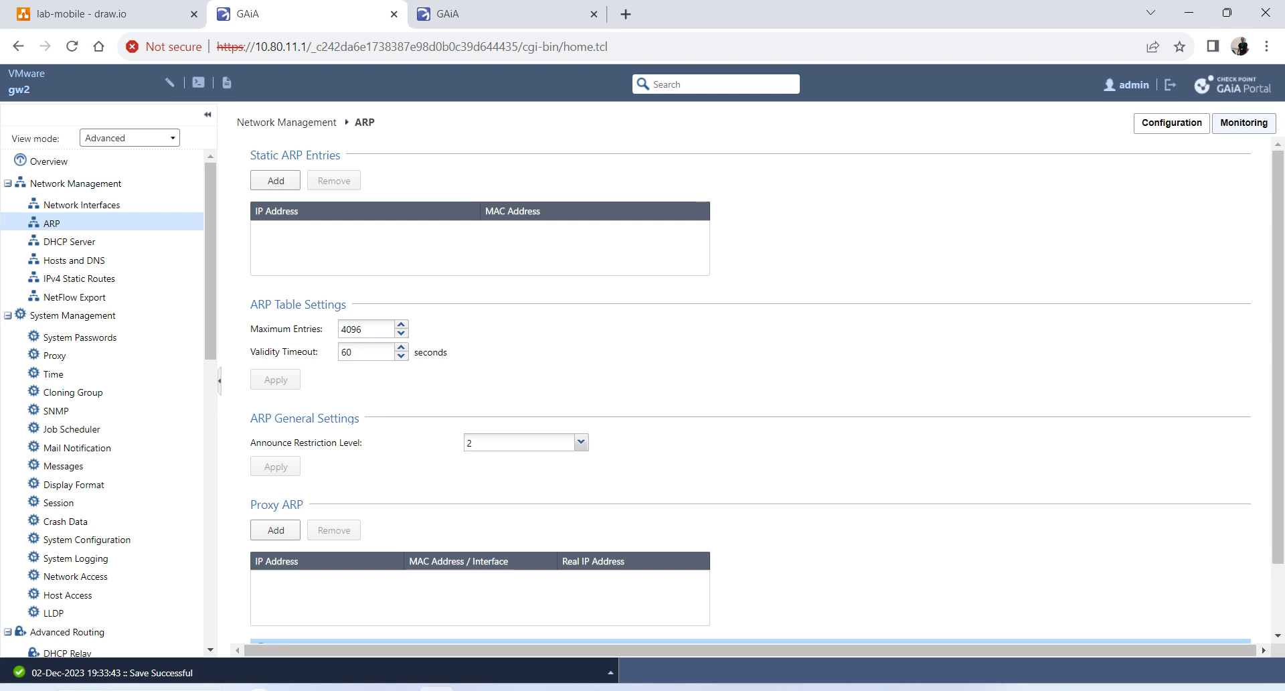
- Switch the gateway's time and date to automatic NTP using ntp.checkpoint.com and ntp2.checkpoint.com
{"action": "left_click", "coordinate": [79, 278]}
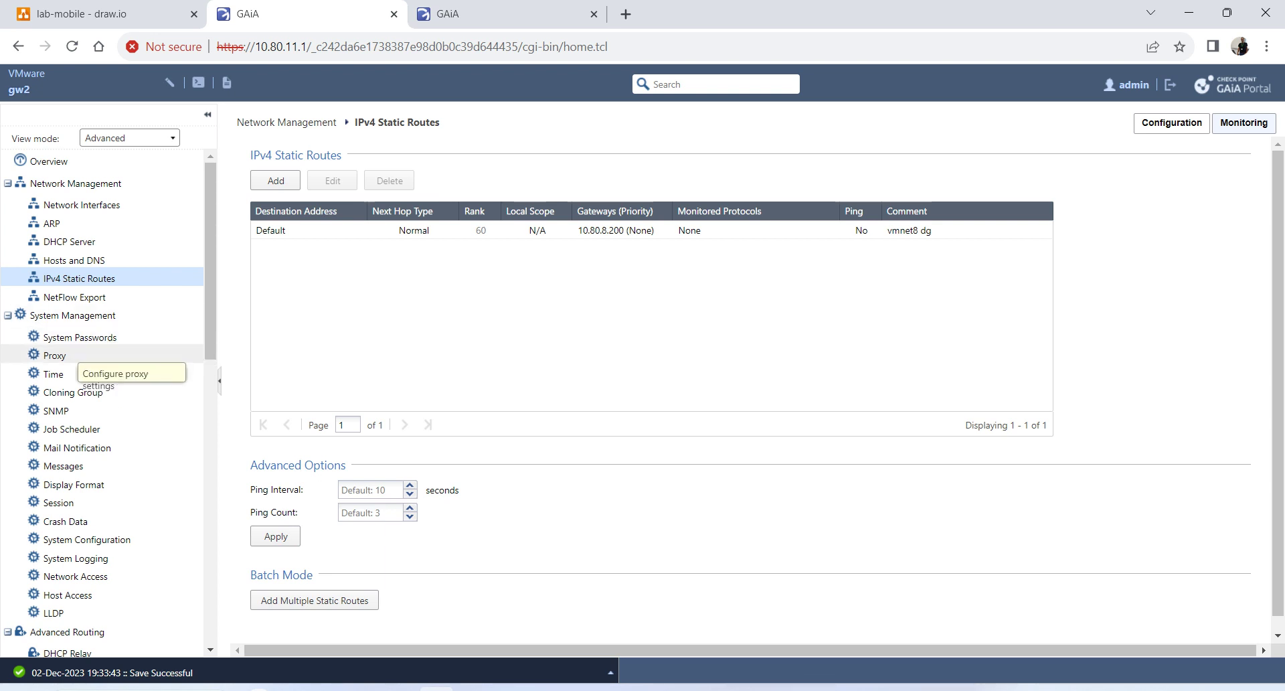
{"action": "left_click", "coordinate": [53, 373]}
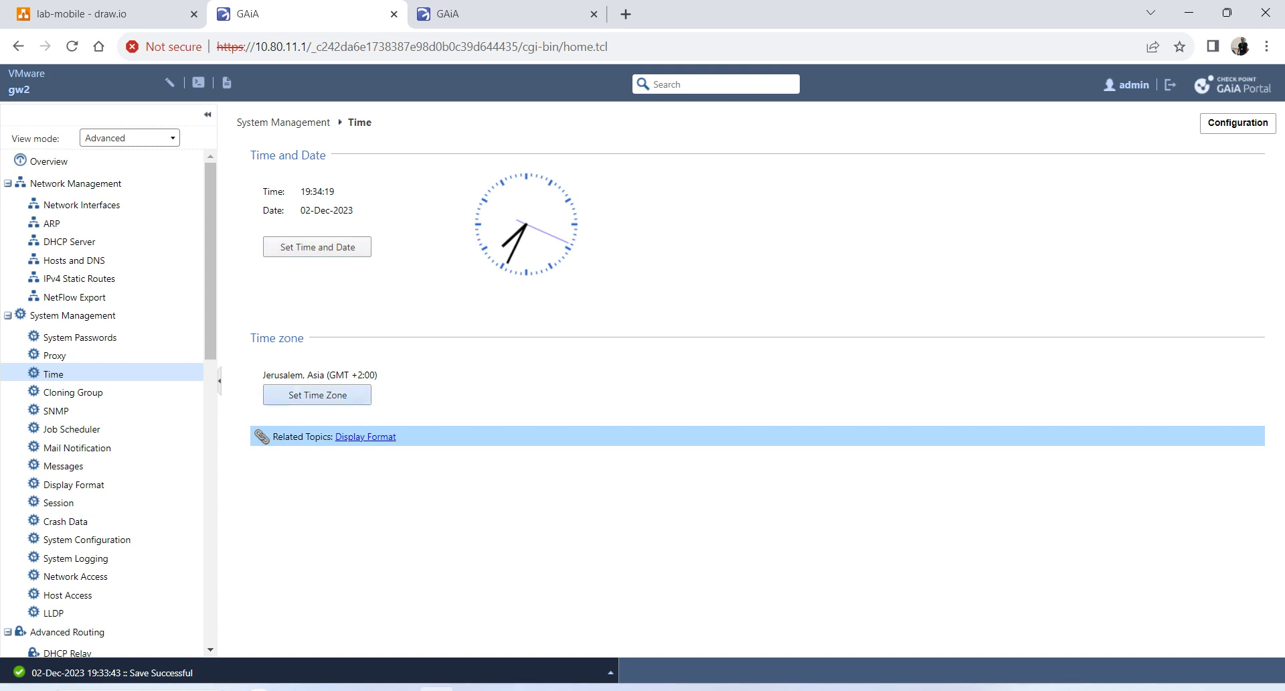
{"action": "left_click", "coordinate": [317, 246]}
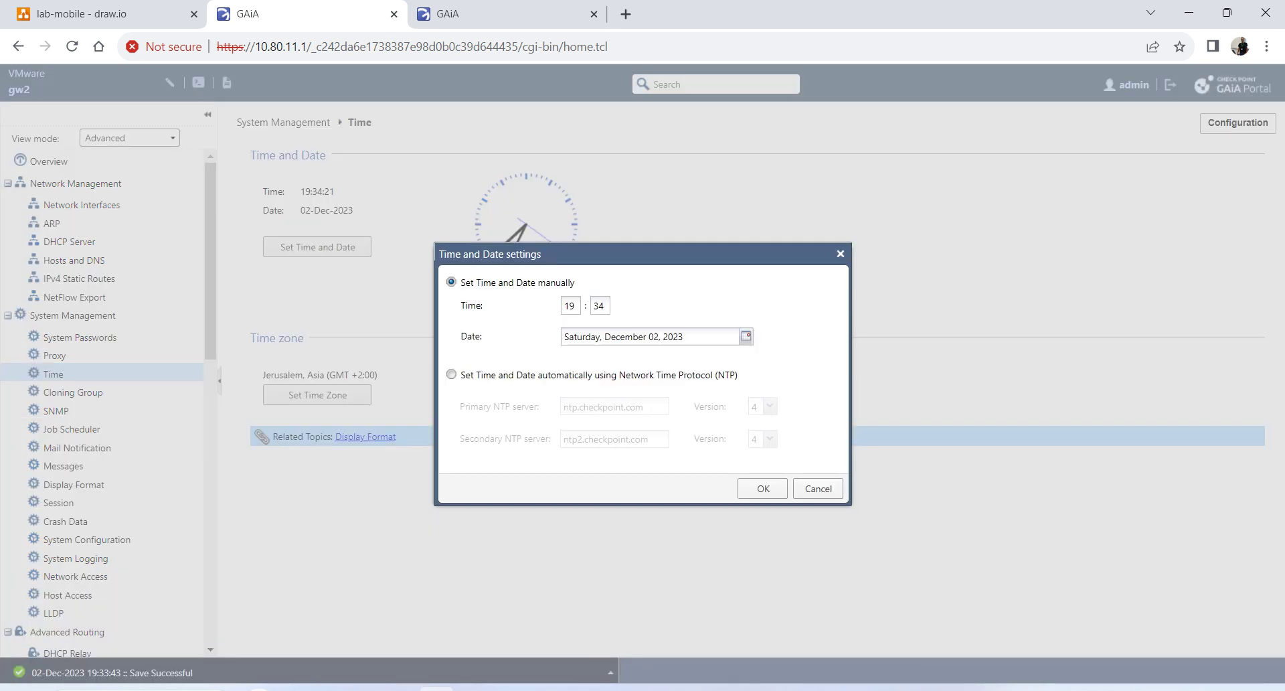
{"action": "left_click", "coordinate": [451, 374]}
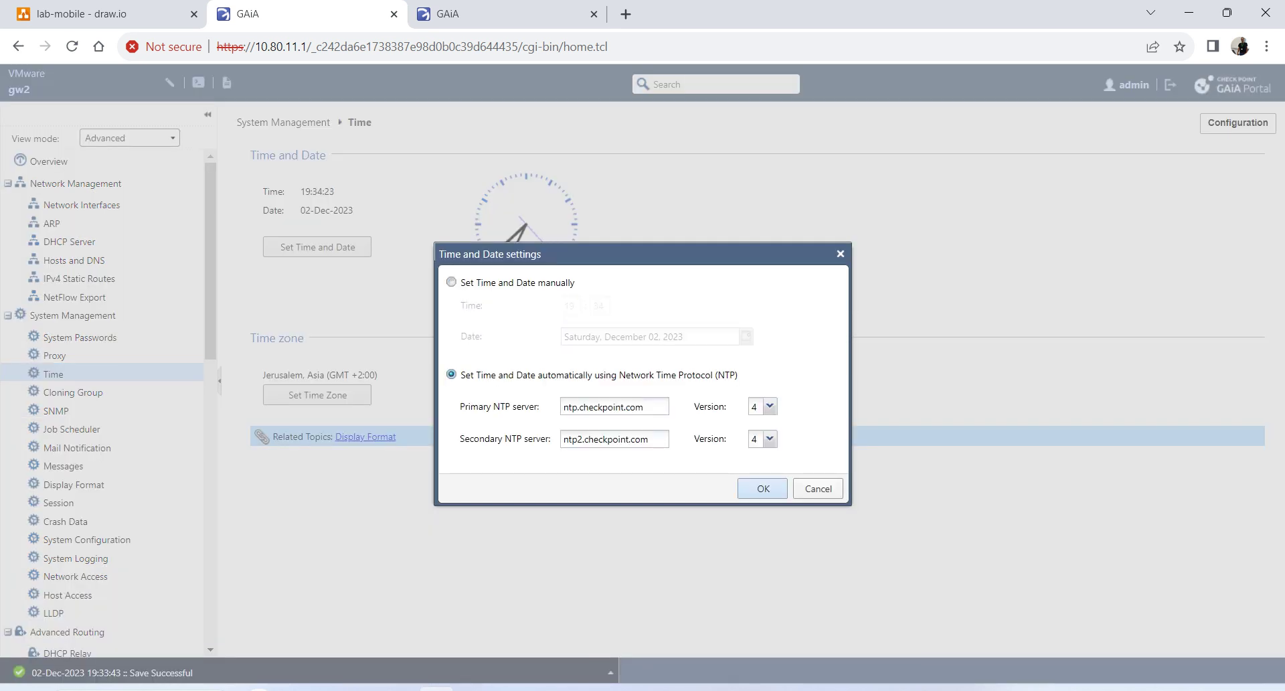
{"action": "left_click", "coordinate": [763, 488]}
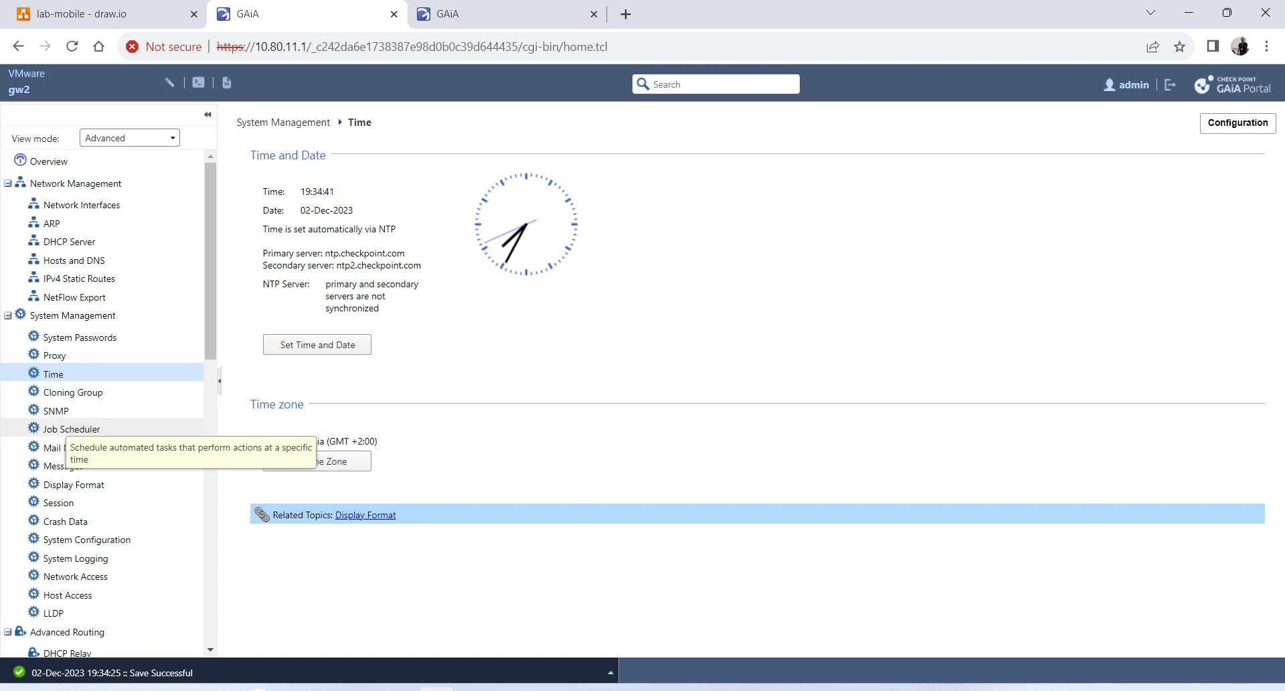
- Look through SNMP, Job Scheduler and Mail Notification, then show the Messages page with its 'authorized use only' banner
{"action": "left_click", "coordinate": [56, 410]}
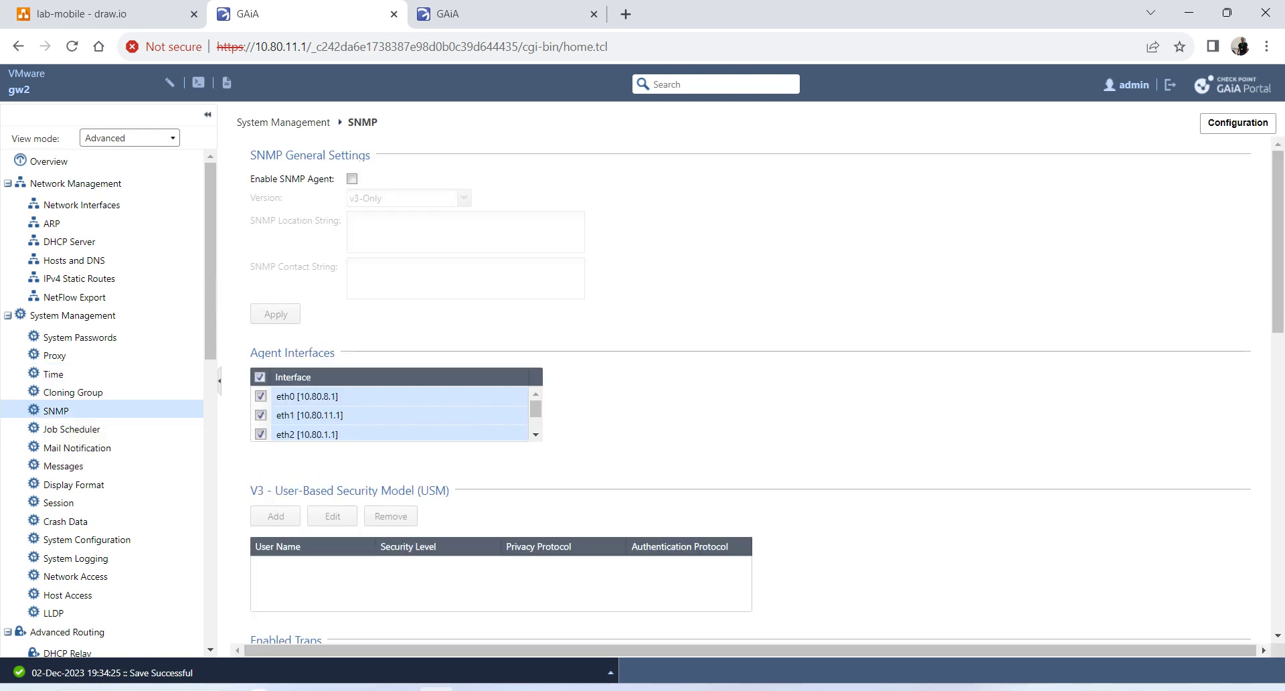
{"action": "scroll", "coordinate": [396, 415], "scroll_direction": "down", "scroll_amount": 3}
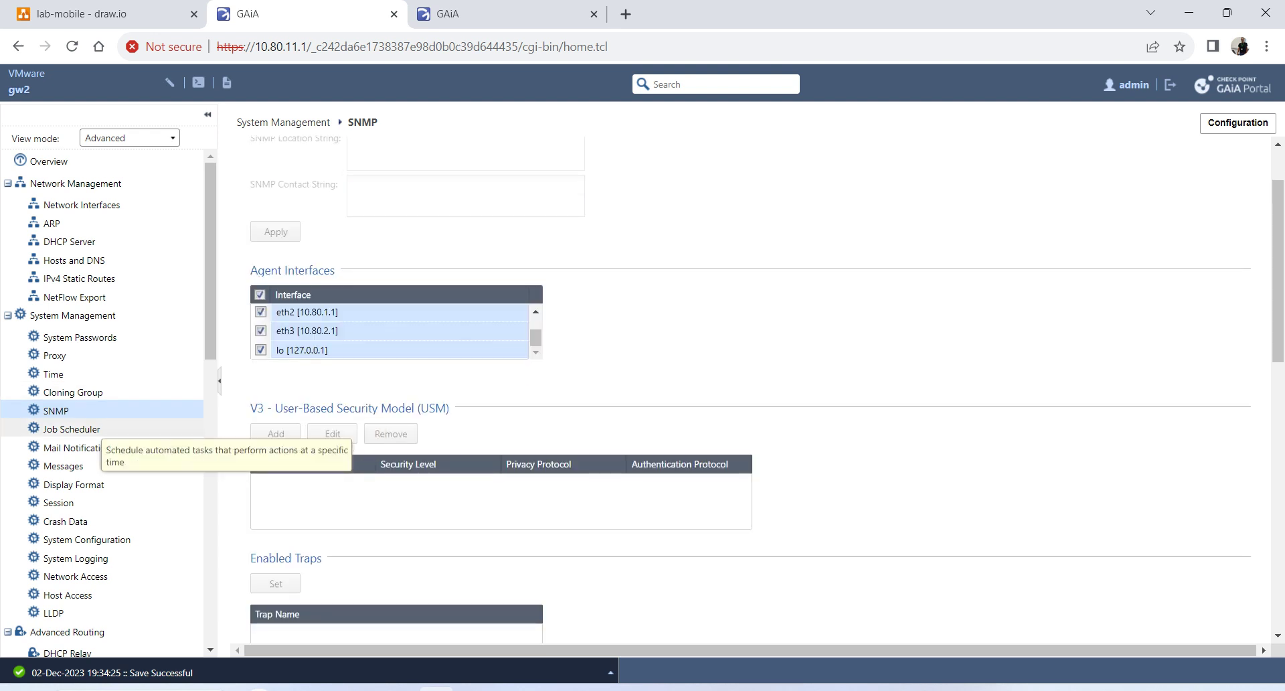
{"action": "left_click", "coordinate": [72, 429]}
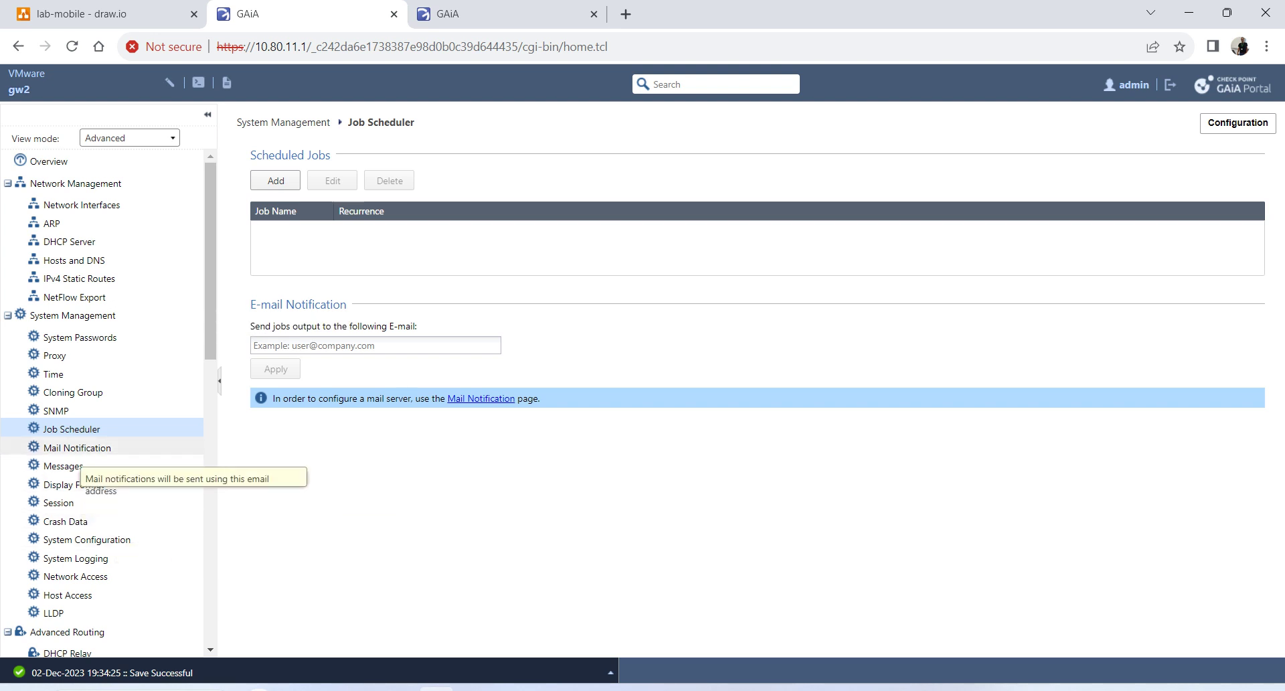
{"action": "left_click", "coordinate": [77, 447]}
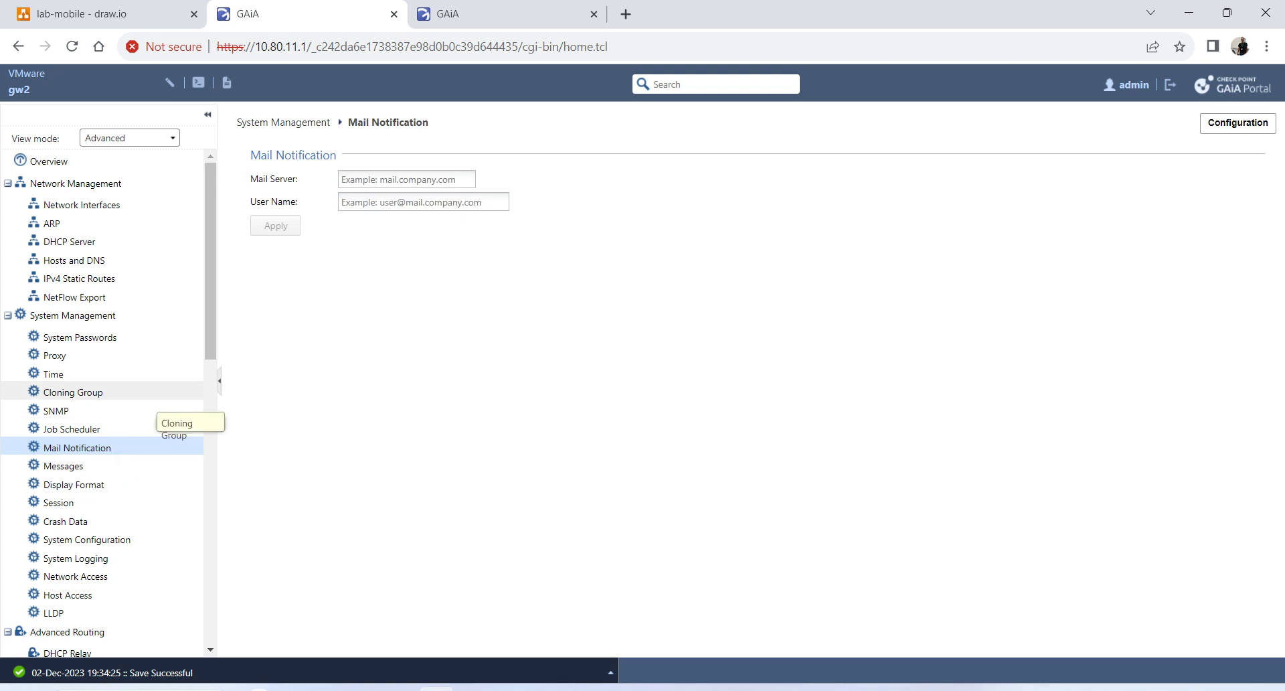
{"action": "left_click", "coordinate": [64, 465]}
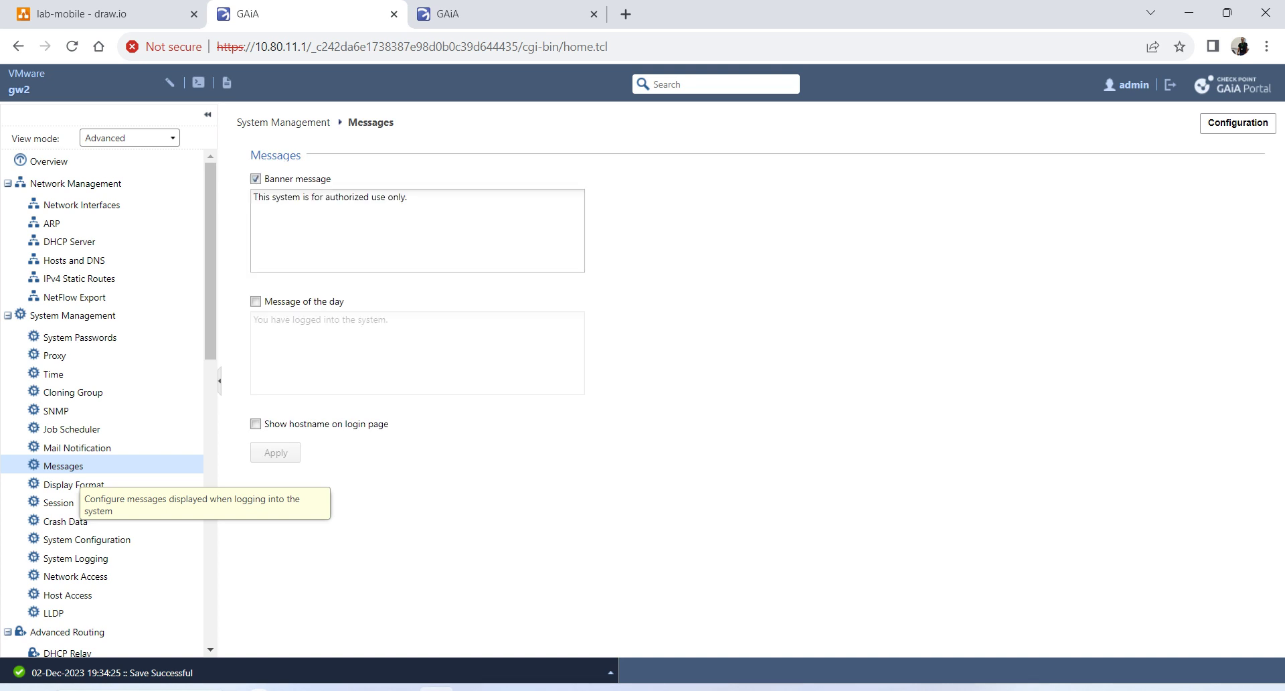
- Insert the lab gateway's name after 'This system' in the banner message
{"action": "scroll", "coordinate": [67, 472], "scroll_direction": "down", "scroll_amount": 5}
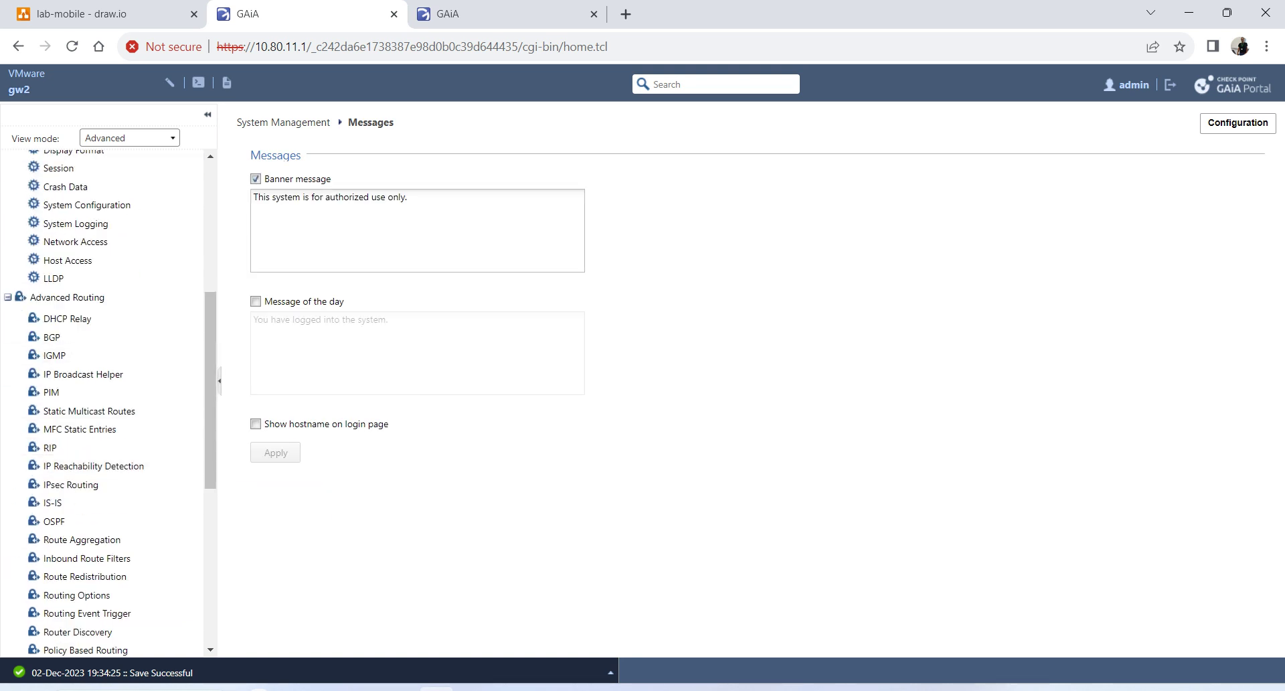
{"action": "left_click", "coordinate": [407, 197]}
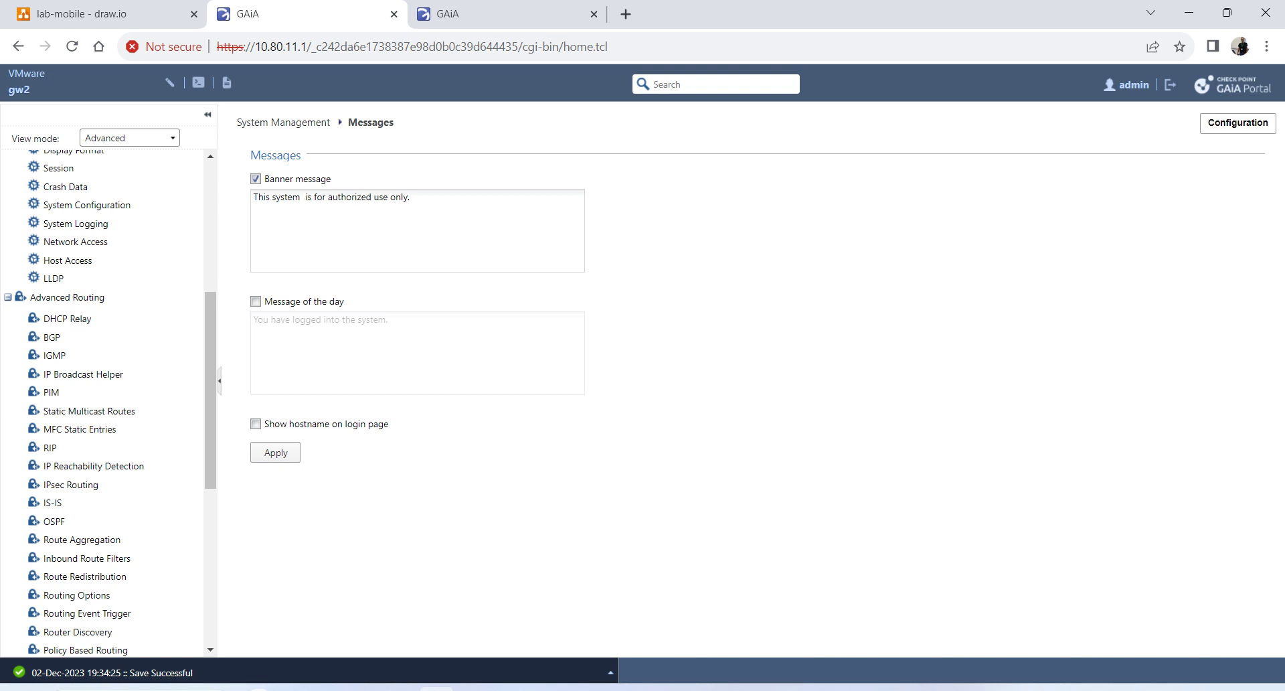
{"action": "type", "text": "yanivLab gw"}
{"action": "scroll", "coordinate": [102, 401], "scroll_direction": "up", "scroll_amount": 2}
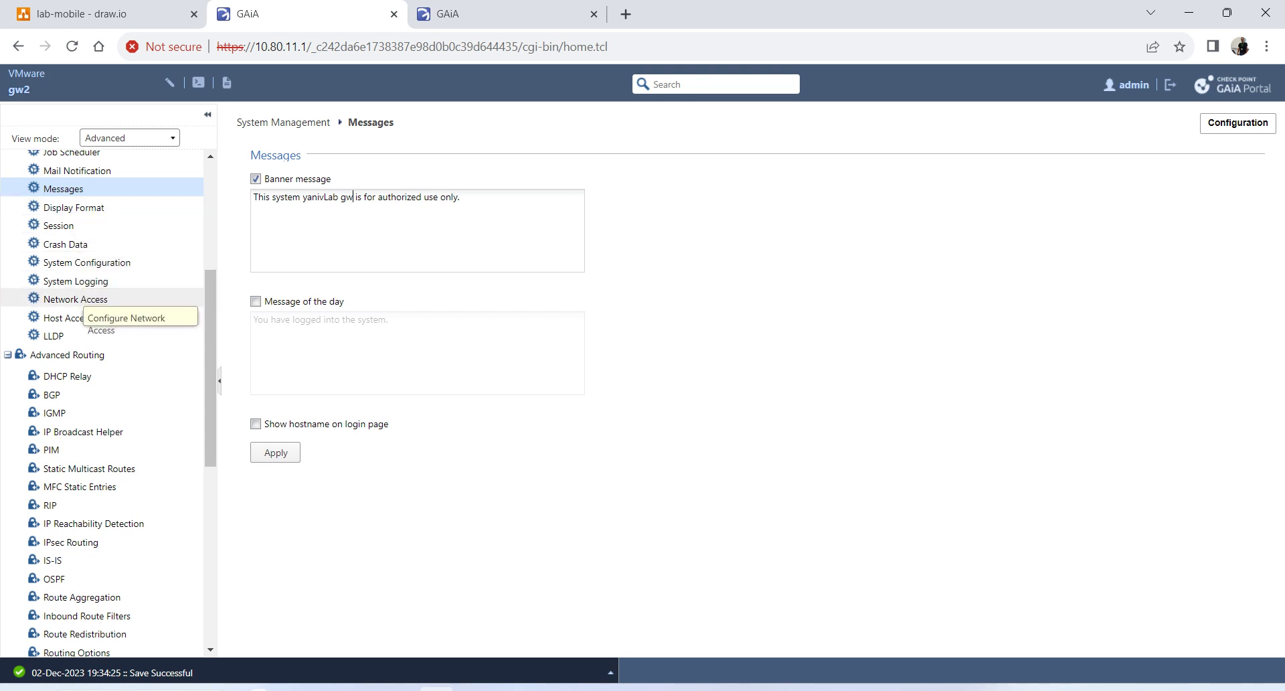
- Stay on the page to keep the banner edit, then go to the System Logging page
{"action": "left_click", "coordinate": [75, 281]}
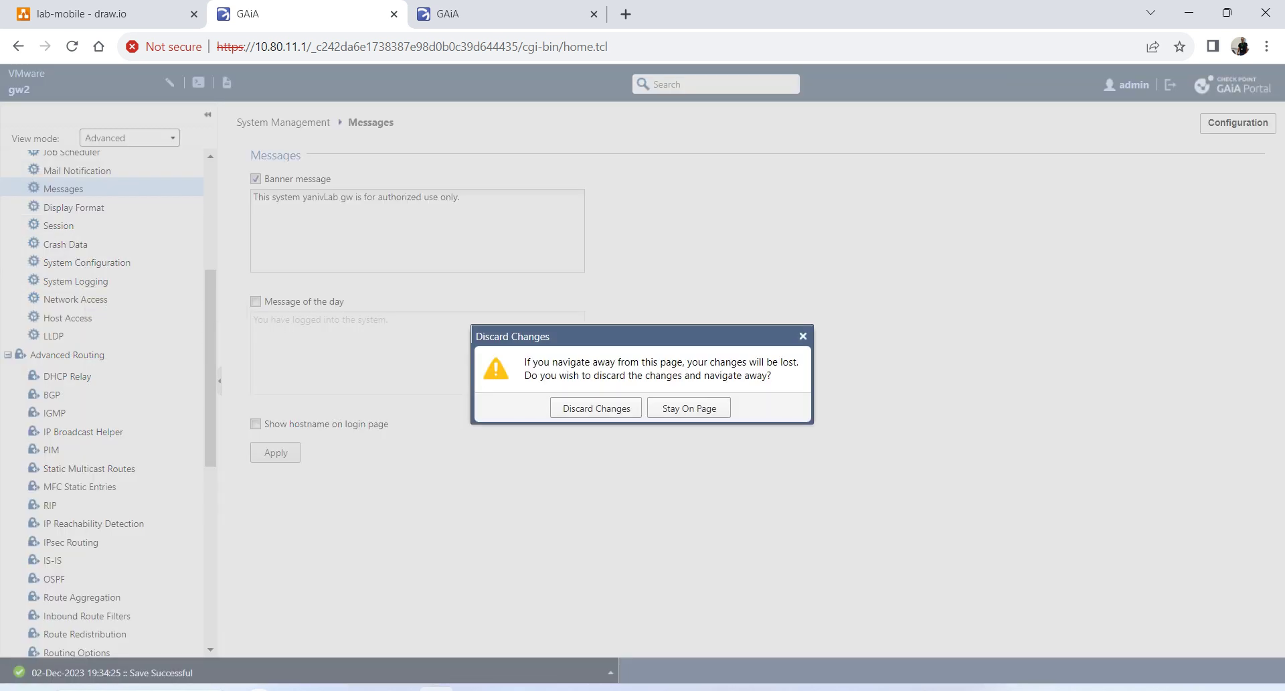
{"action": "left_click", "coordinate": [689, 407]}
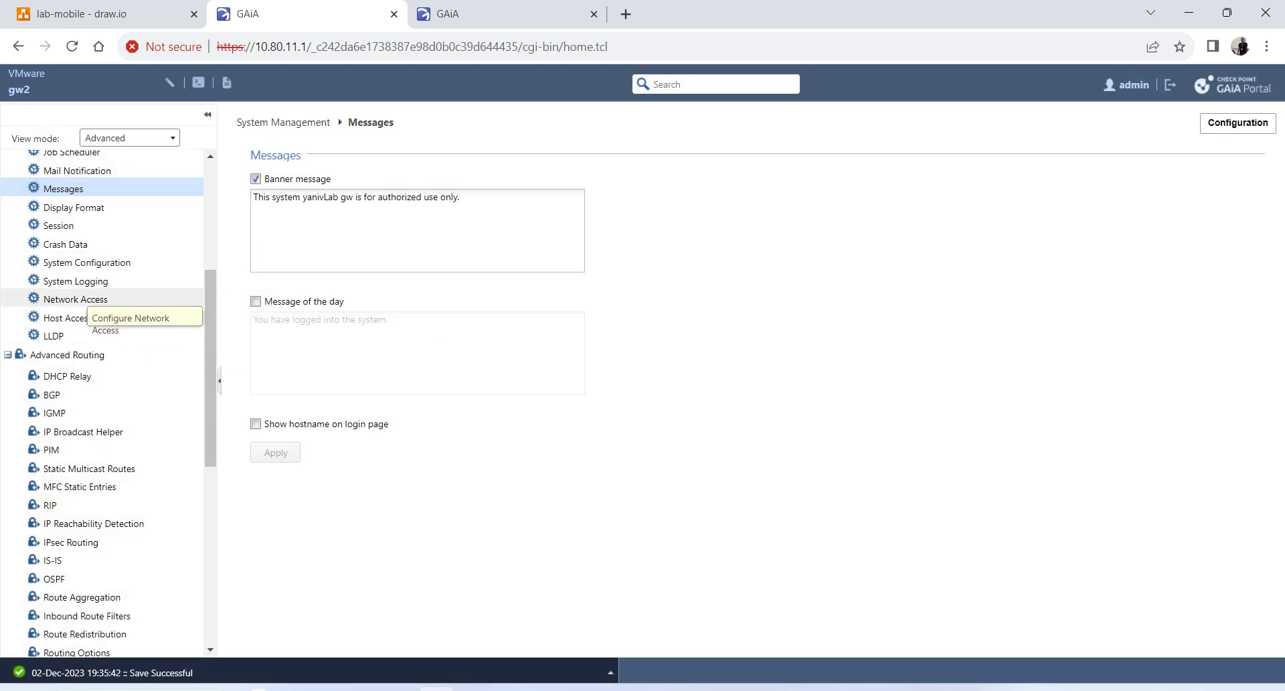
{"action": "left_click", "coordinate": [75, 281]}
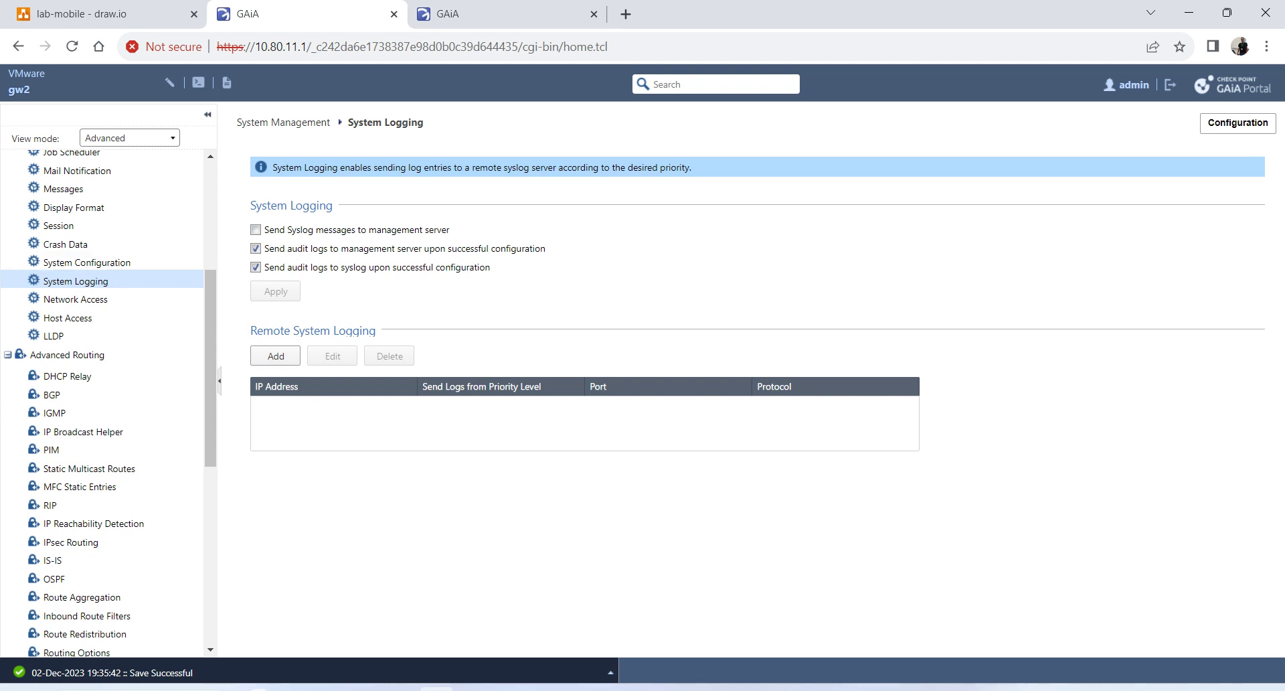
- In Host Access, allow host 10.80.11.11 and begin entering 10.80.8.11 as a second host
{"action": "left_click", "coordinate": [67, 298]}
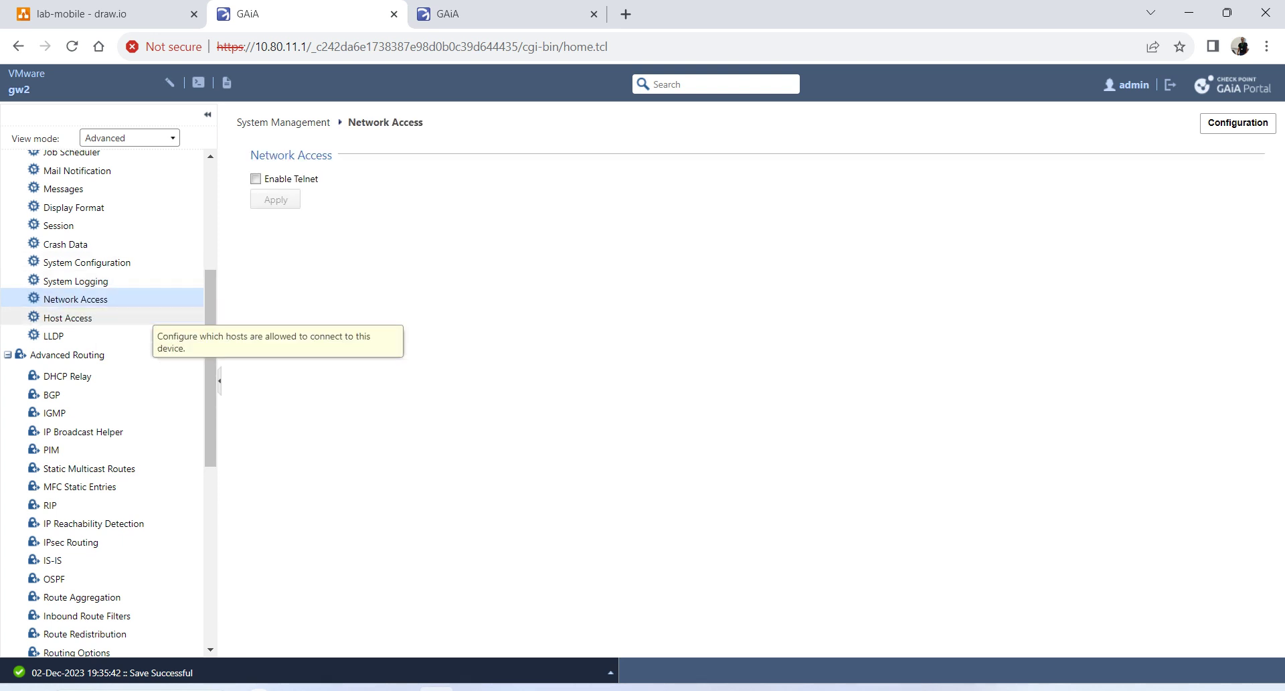
{"action": "left_click", "coordinate": [142, 316]}
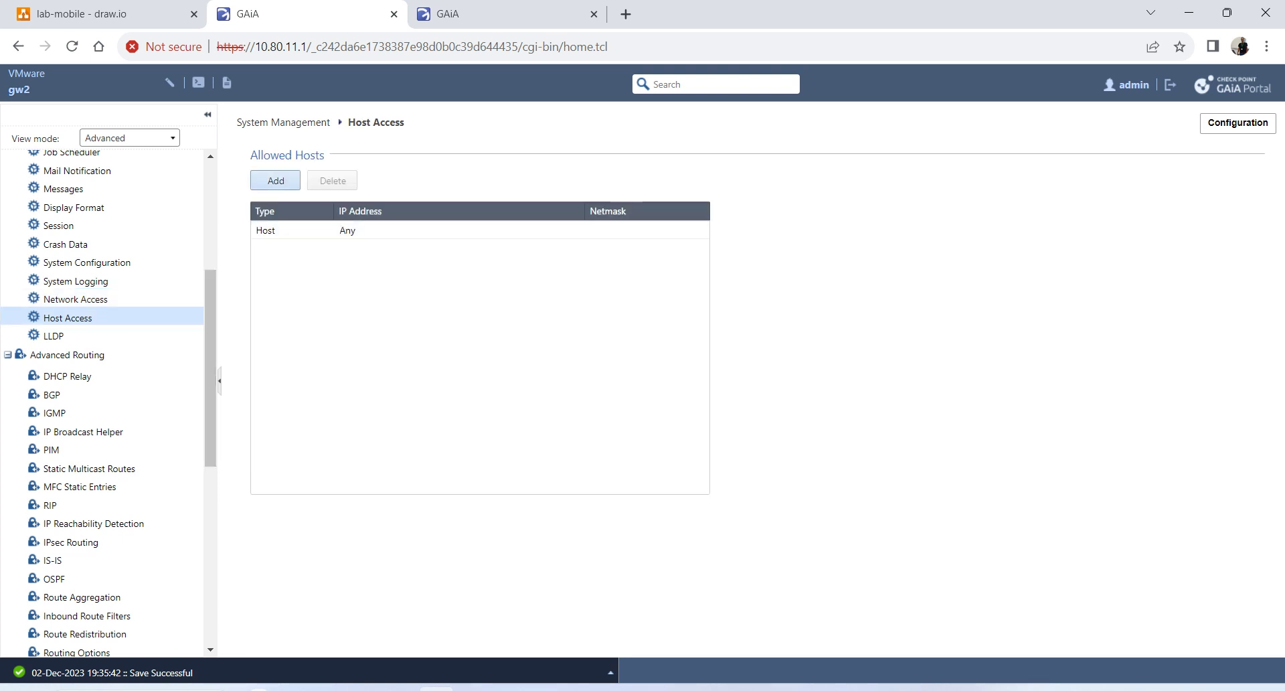
{"action": "left_click", "coordinate": [275, 180]}
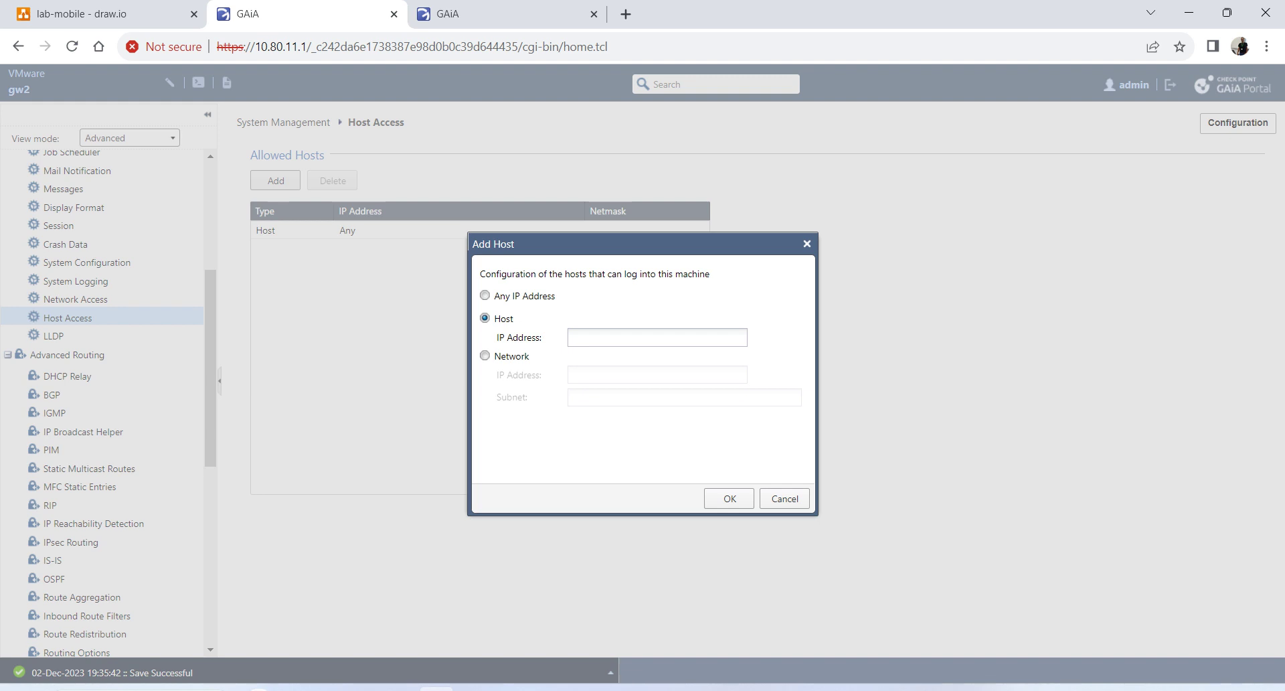
{"action": "type", "text": "10.80.11"}
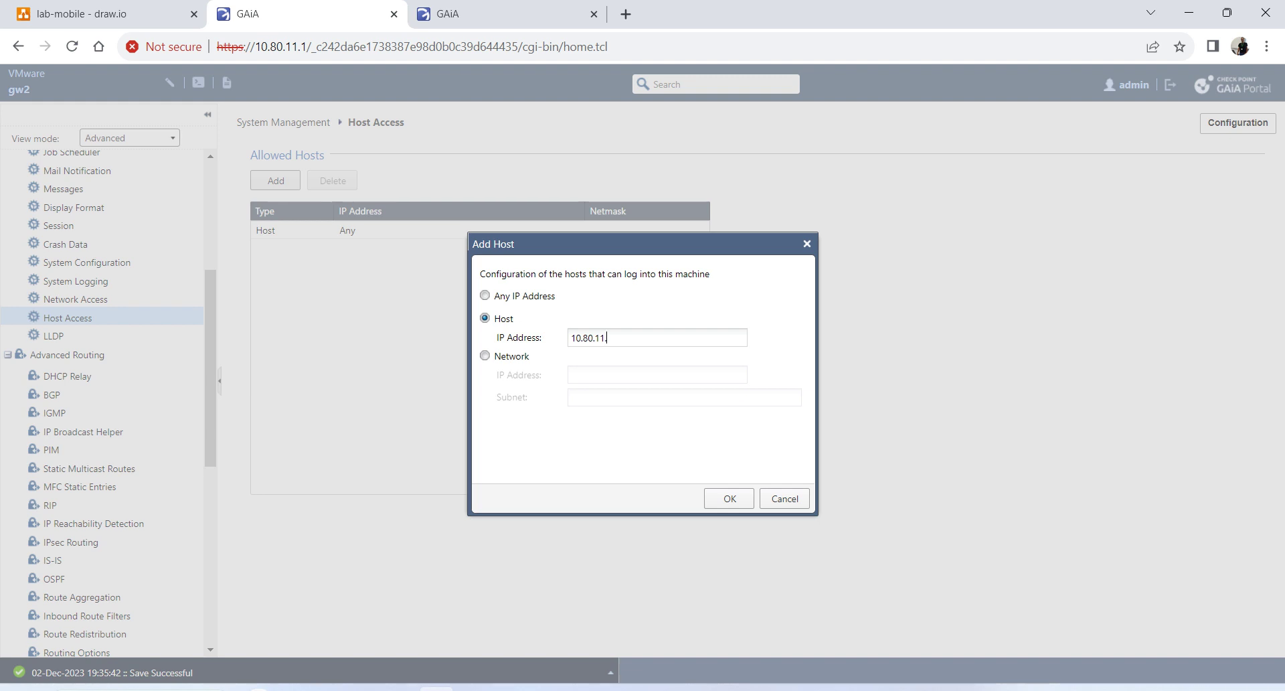
{"action": "type", "text": ".11"}
{"action": "key", "text": "Return"}
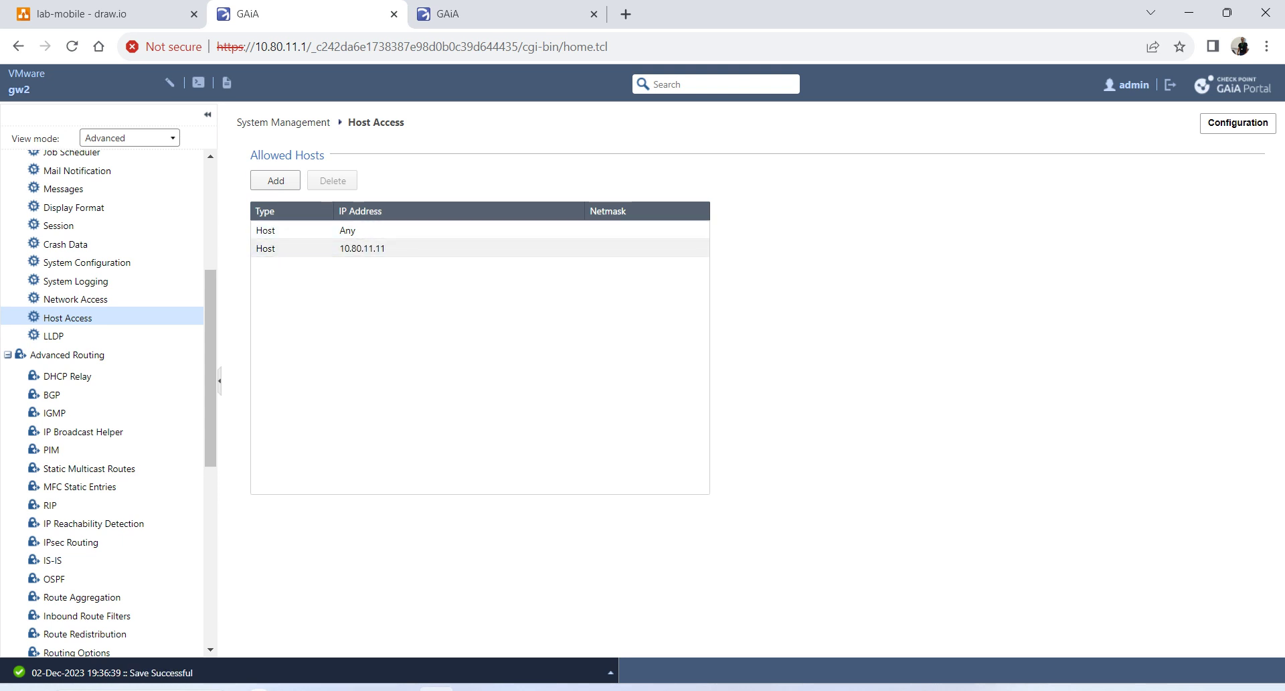
{"action": "key", "text": "Return"}
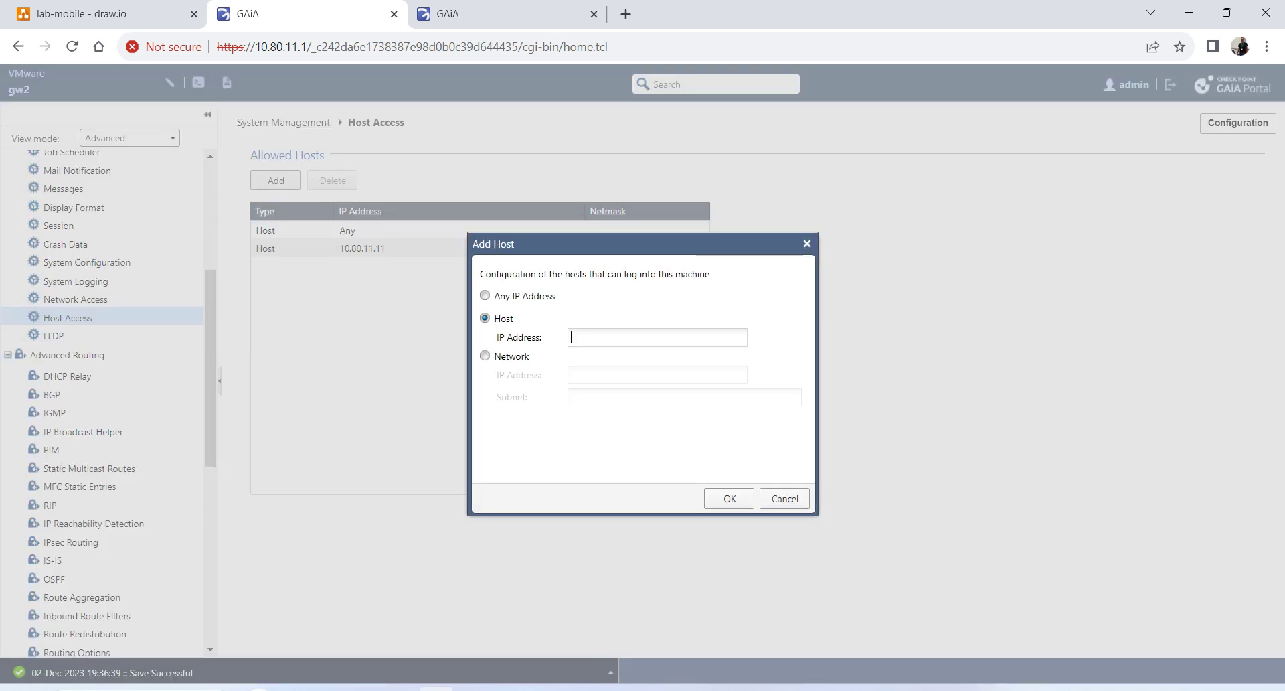
{"action": "type", "text": "10.80.8.11"}
{"action": "key", "text": "alt+Tab"}
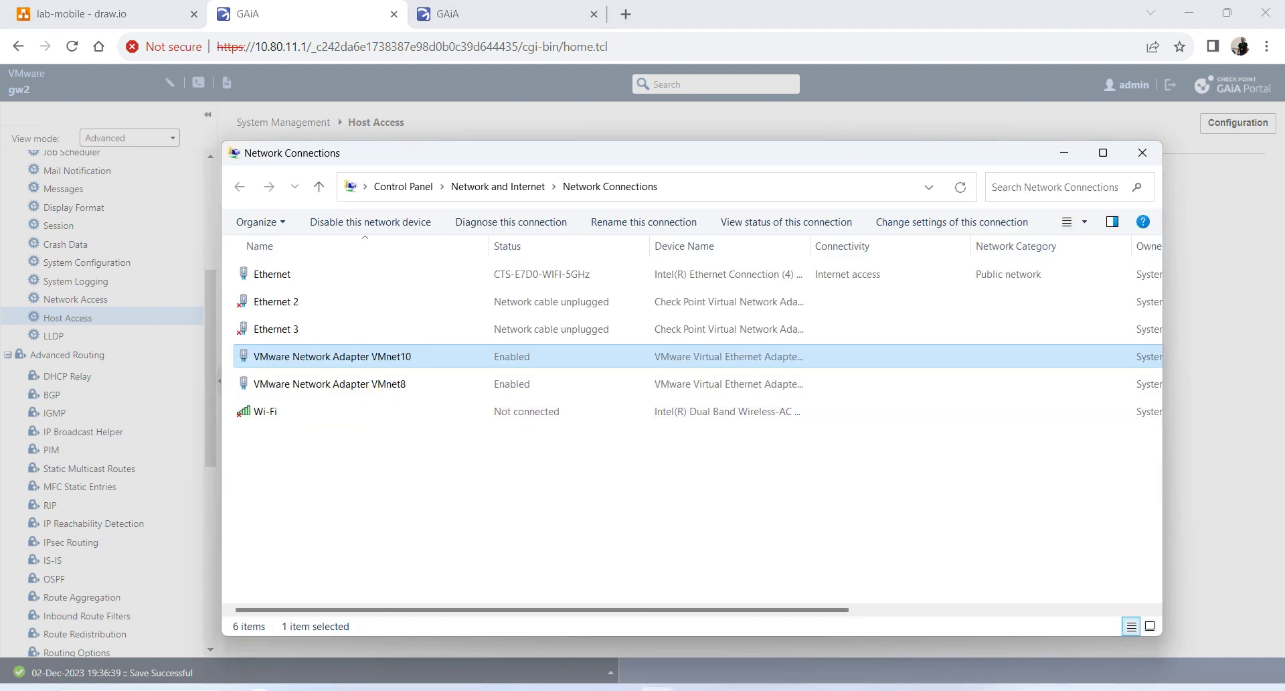
{"action": "left_click", "coordinate": [329, 384]}
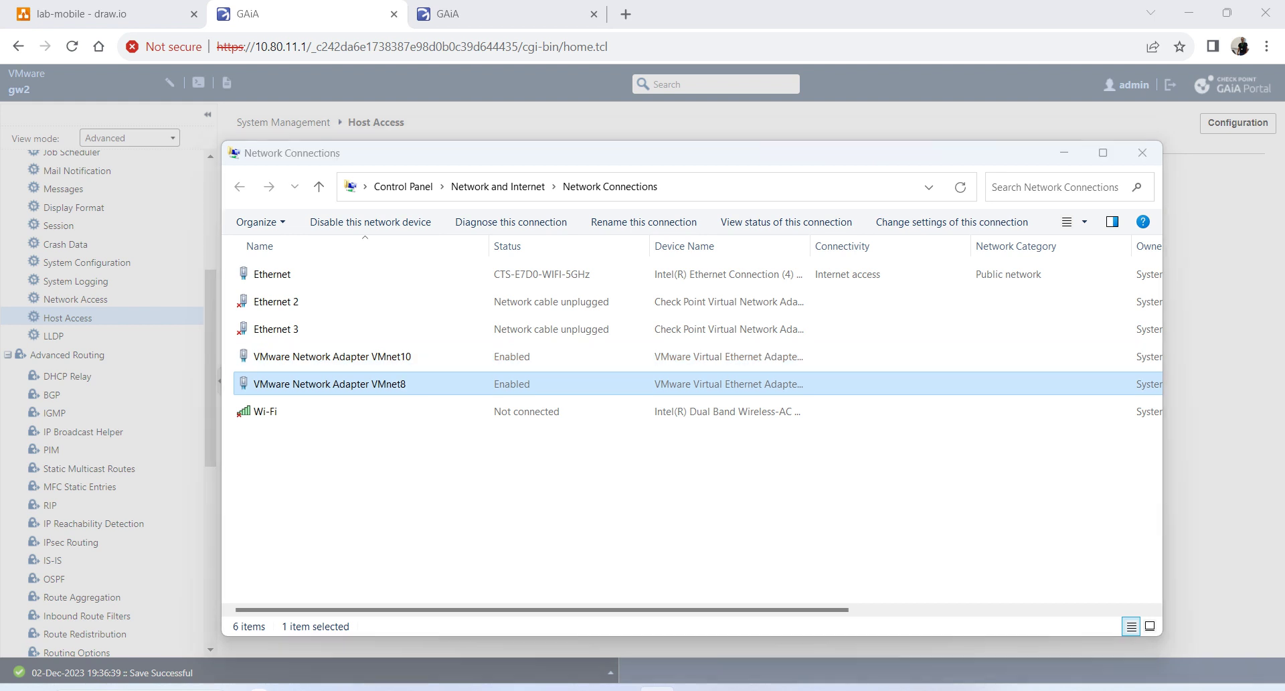
{"action": "double_click", "coordinate": [330, 384]}
{"action": "left_click", "coordinate": [559, 343]}
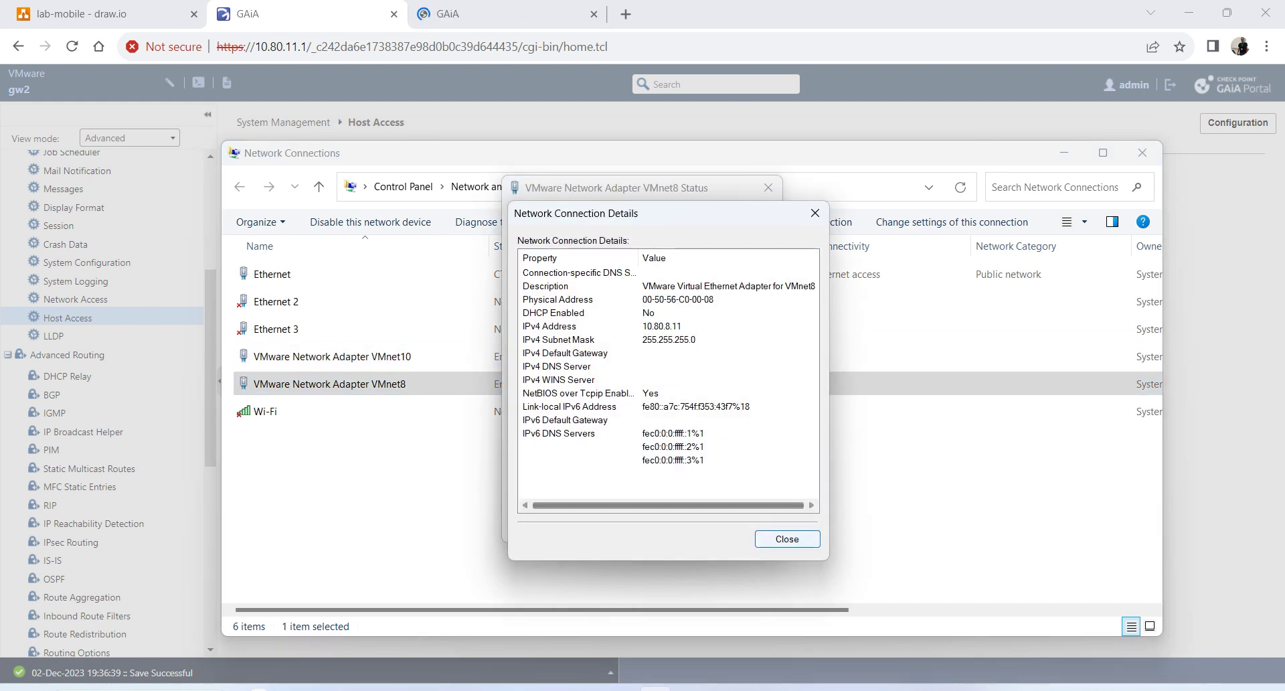
{"action": "key", "text": "Escape"}
{"action": "key", "text": "Escape"}
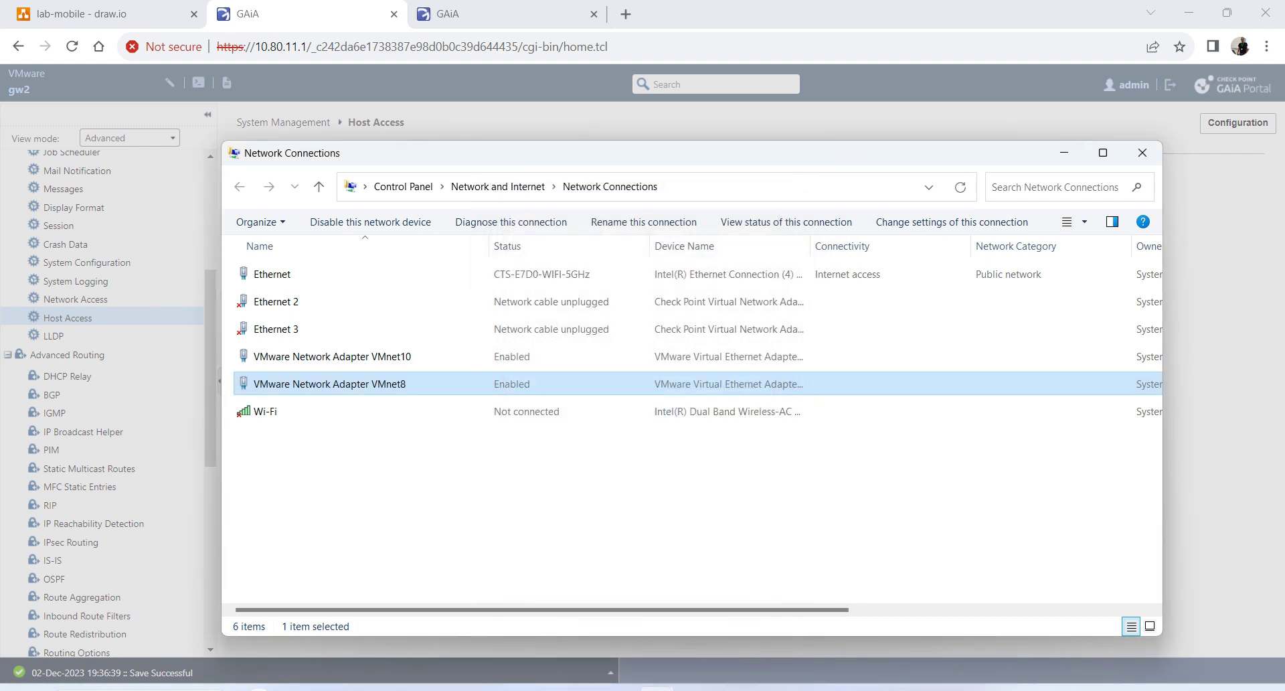
{"action": "left_click", "coordinate": [1063, 152]}
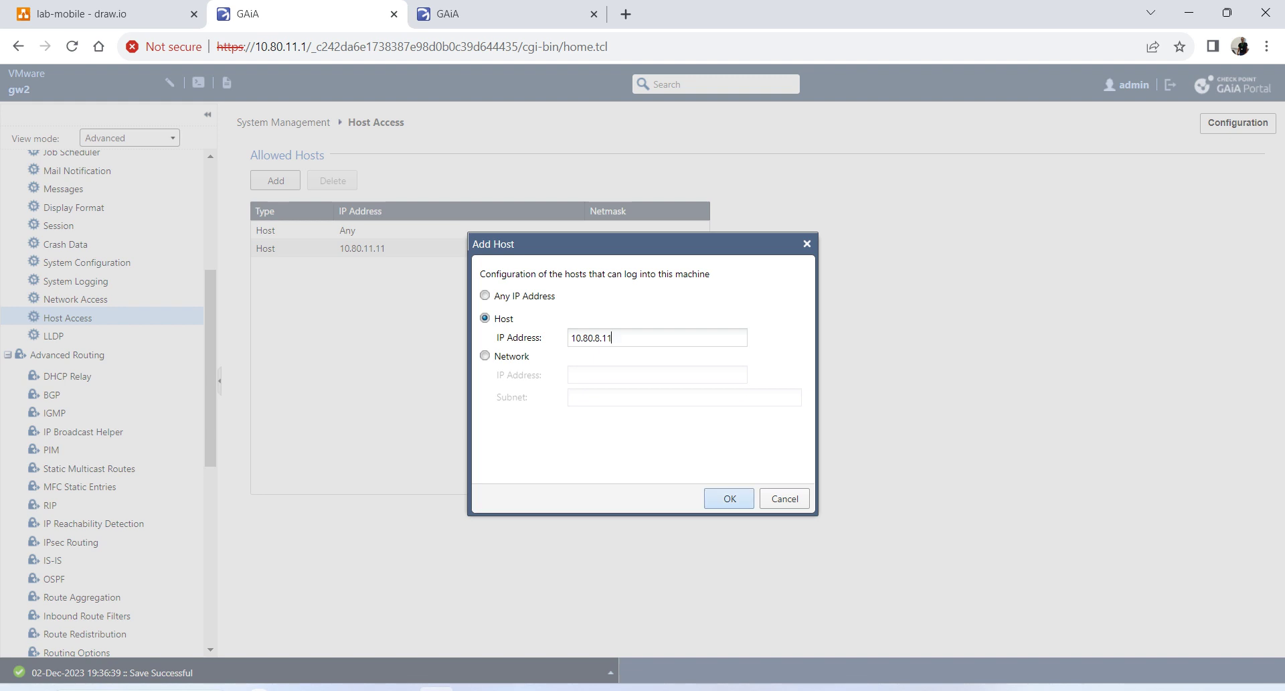
- Confirm allowed host 10.80.8.11 and remove the Any host entry from Host Access
{"action": "left_click", "coordinate": [729, 498]}
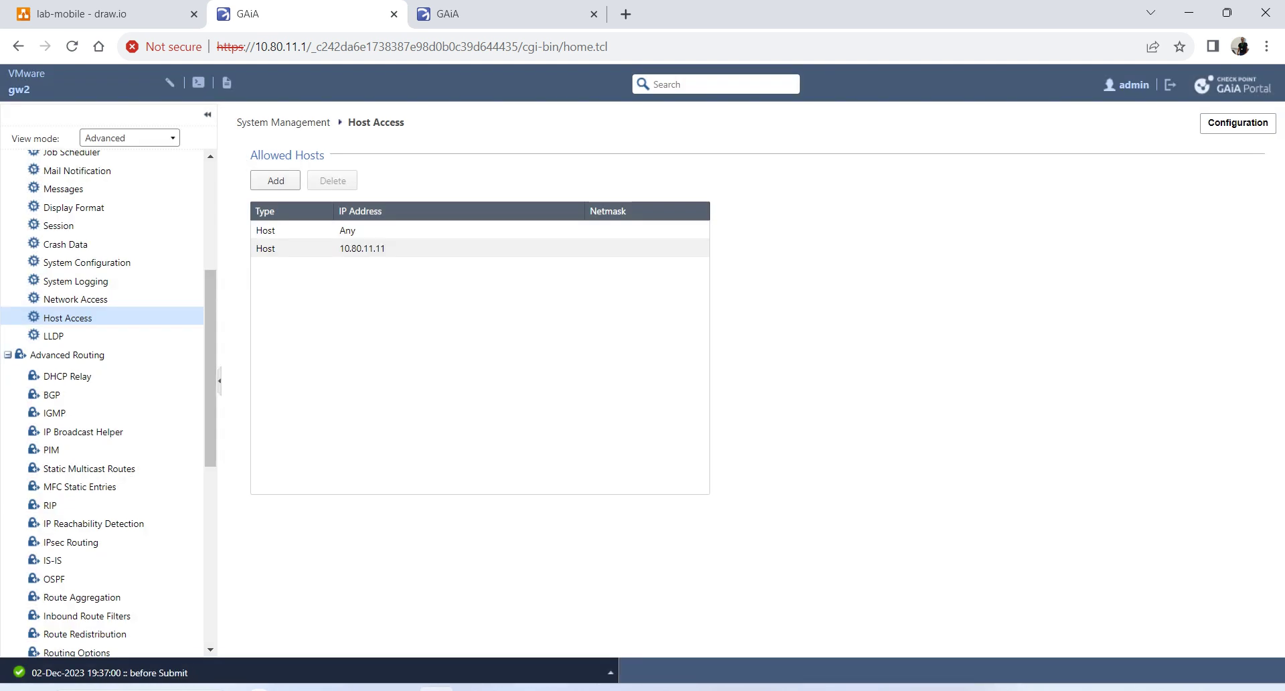
{"action": "left_click", "coordinate": [348, 230]}
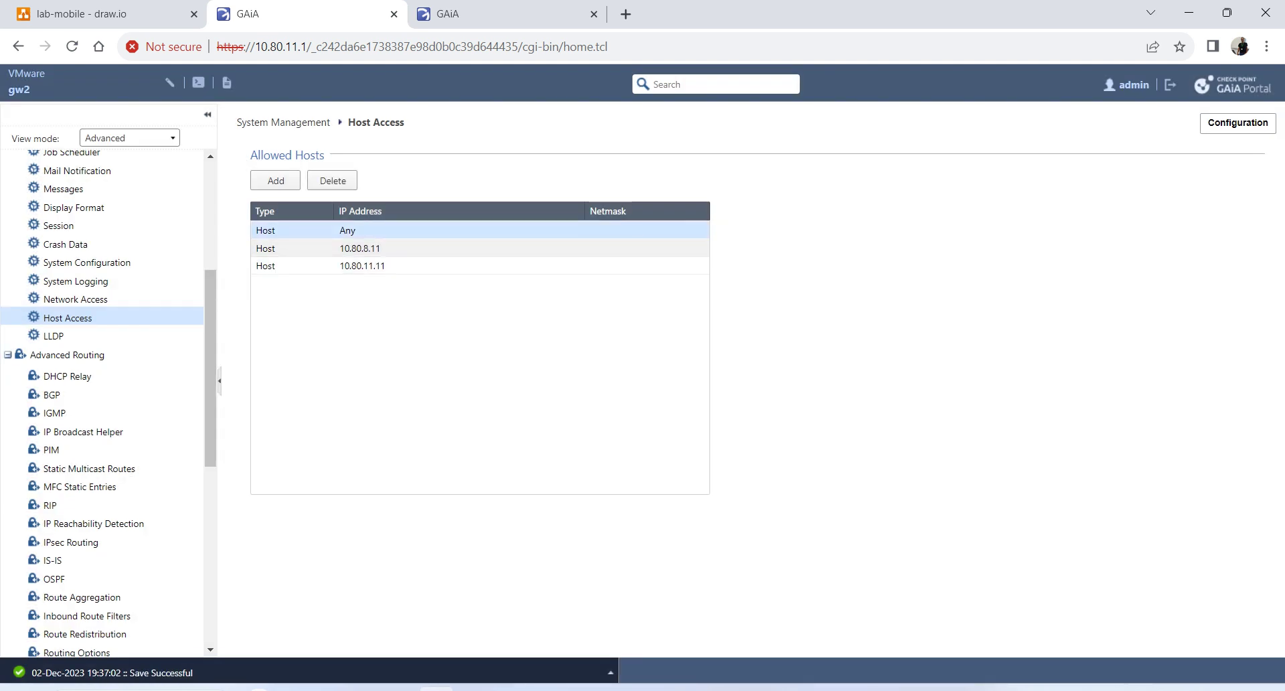
{"action": "left_click", "coordinate": [332, 180]}
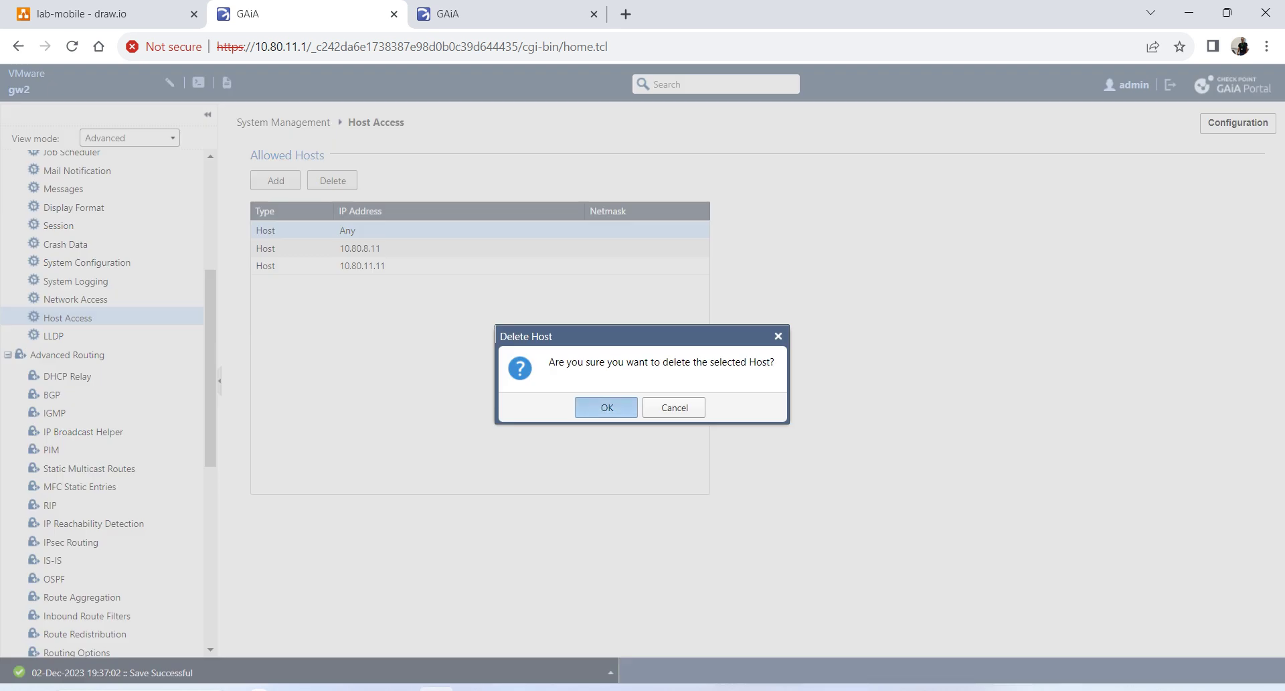
{"action": "left_click", "coordinate": [606, 407]}
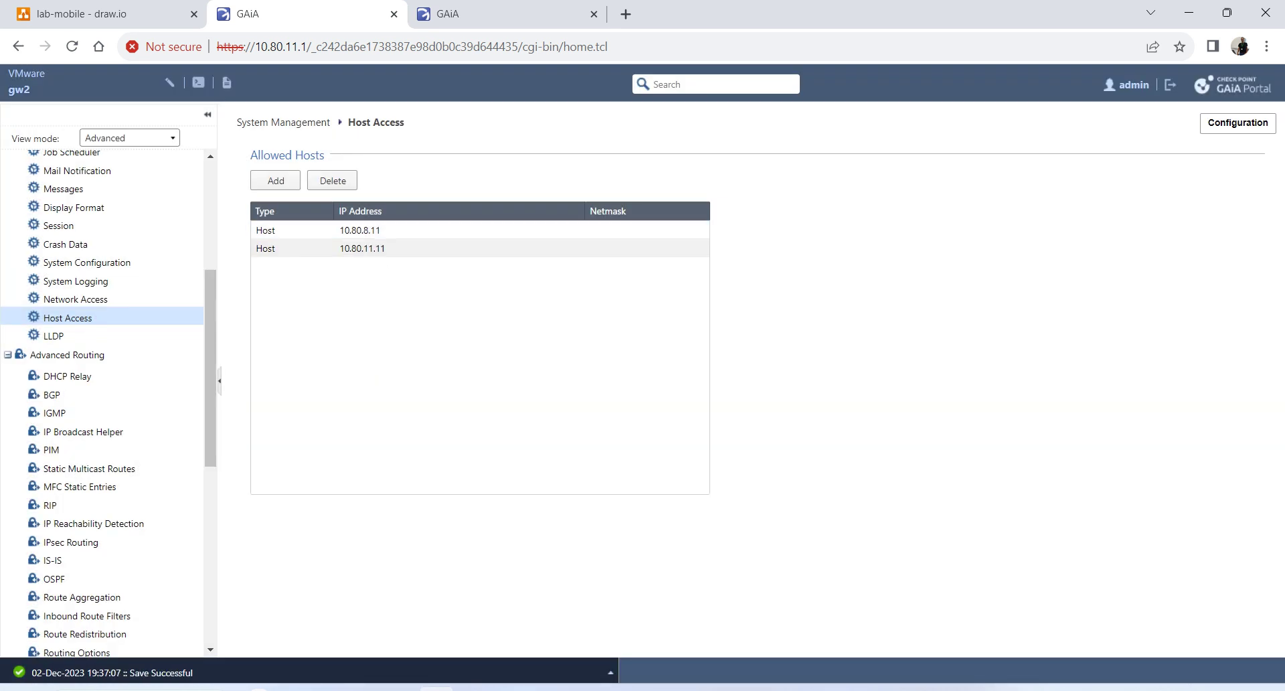
- View the LLDP and DHCP Relay pages, then switch to the lab-mobile network diagram
{"action": "left_click", "coordinate": [53, 335]}
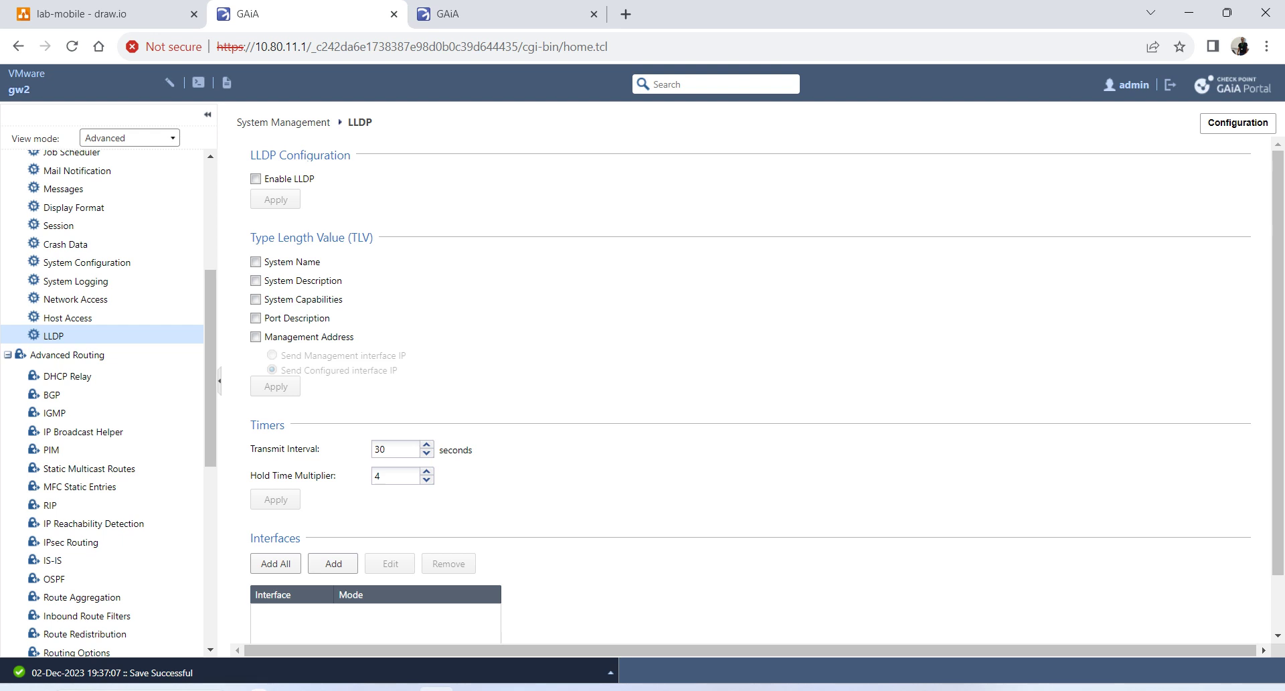
{"action": "left_click", "coordinate": [63, 376]}
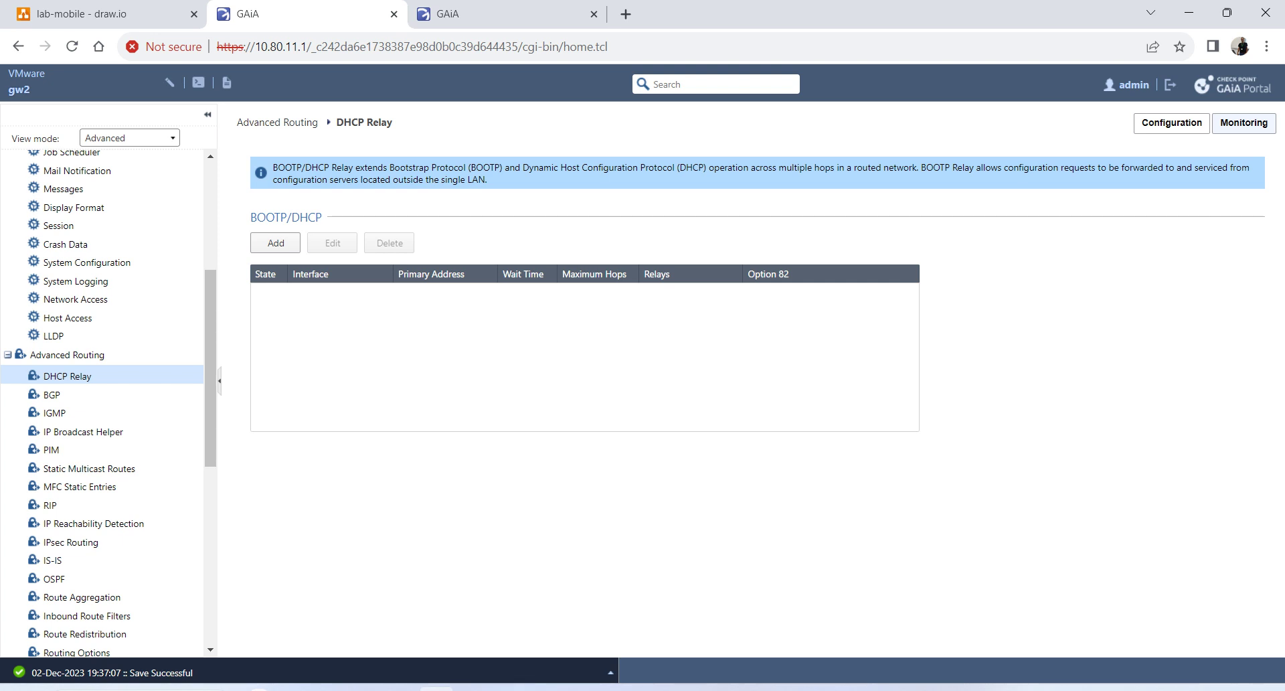
{"action": "key", "text": "ctrl+1"}
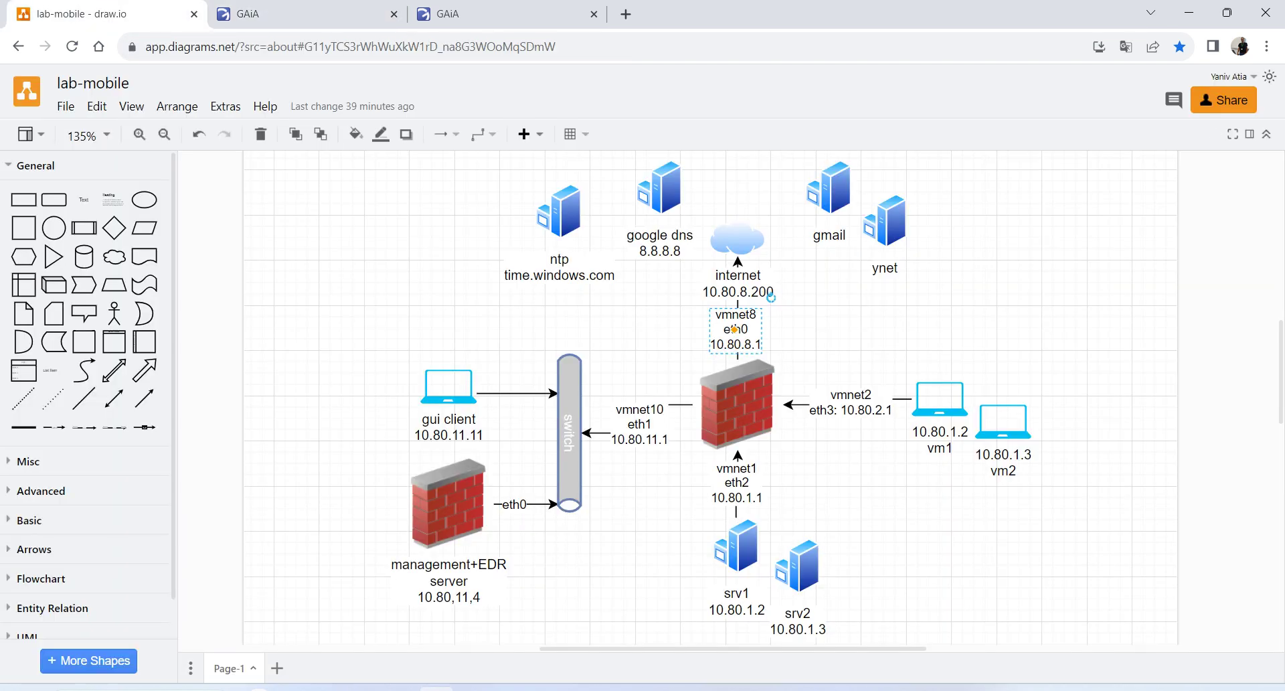
- Try enlarging the ynet server icon, undo it, and return to gw2's DHCP Relay page
{"action": "key", "text": "Escape"}
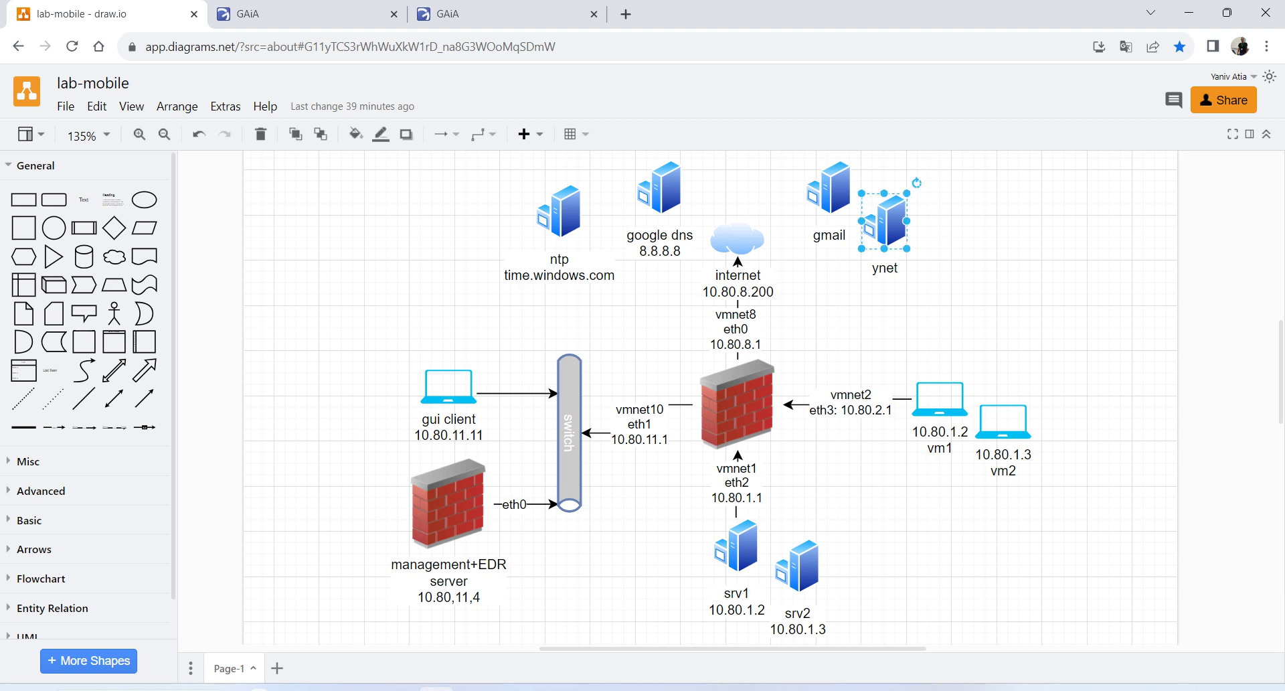
{"action": "left_click_drag", "start_coordinate": [906, 248], "coordinate": [986, 343]}
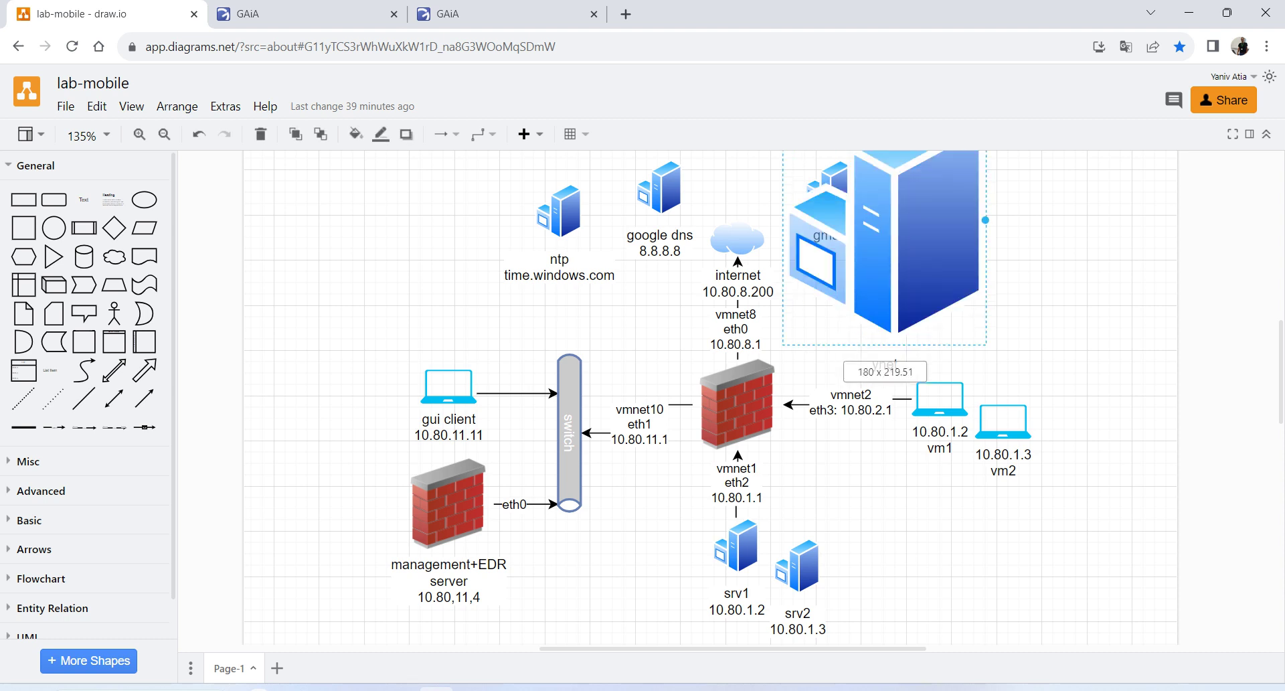
{"action": "key", "text": "ctrl+z"}
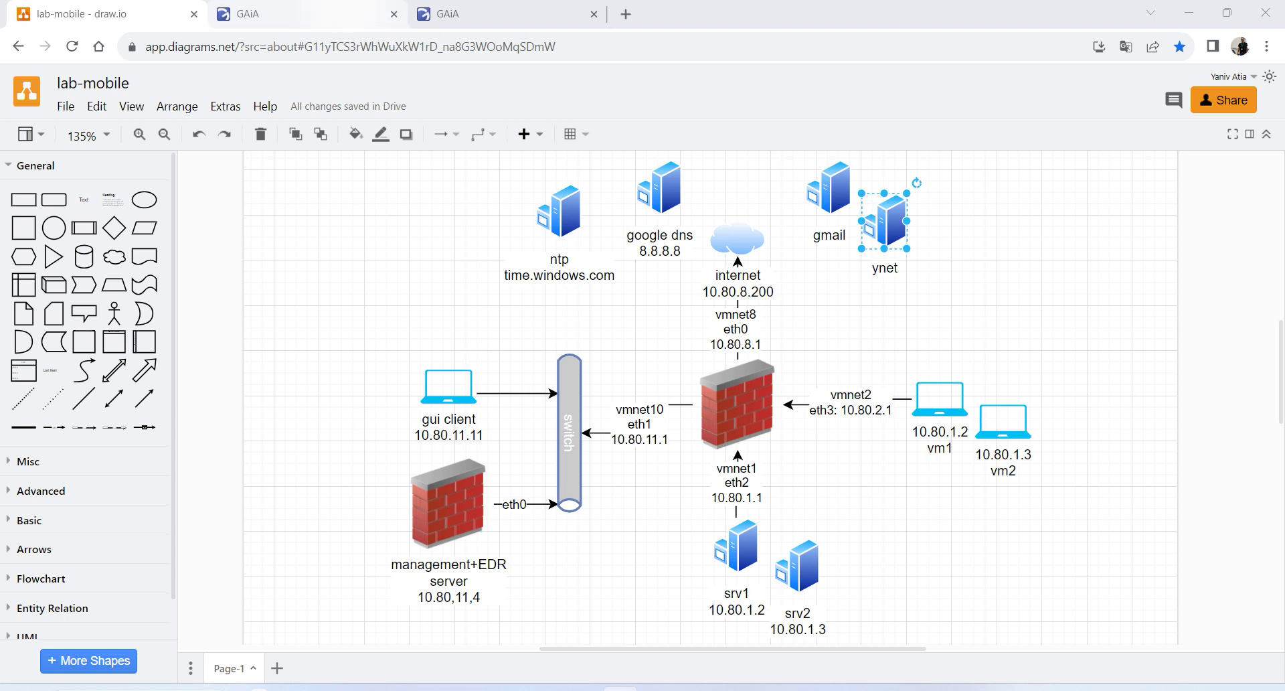
{"action": "left_click", "coordinate": [301, 14]}
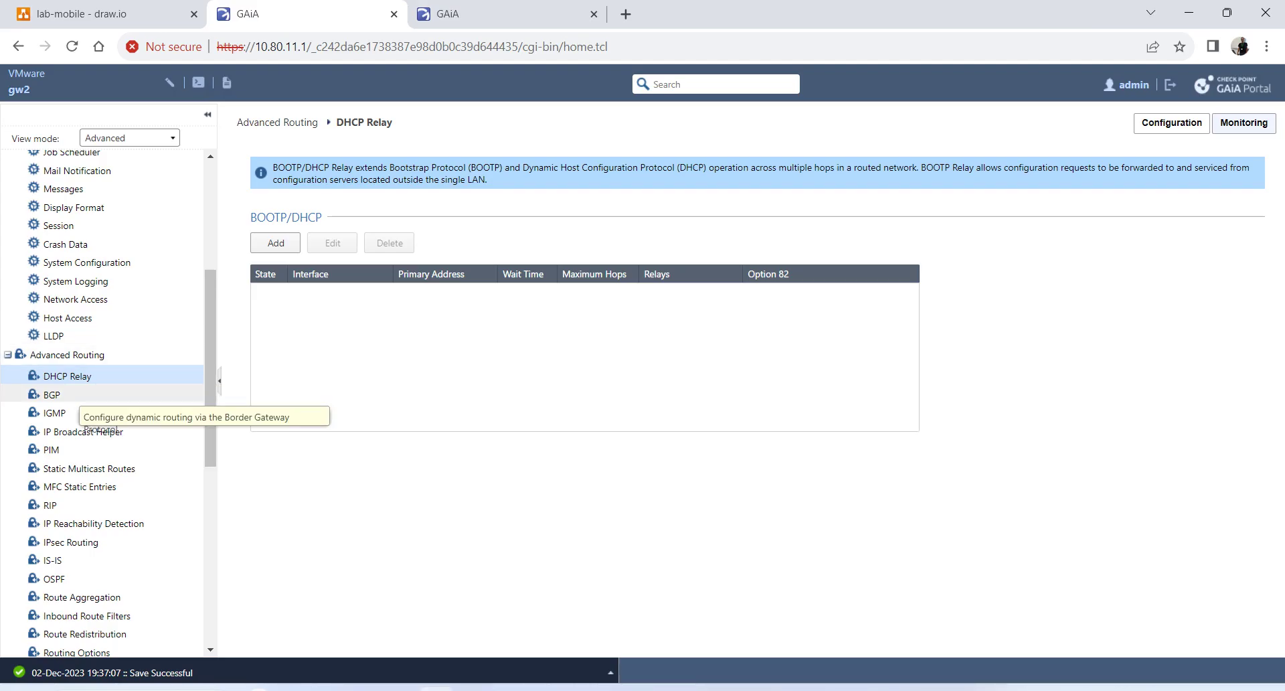
- Browse BGP, PIM, Change My Password, Users and the monitorRole role, ending on Password Policy
{"action": "left_click", "coordinate": [52, 394]}
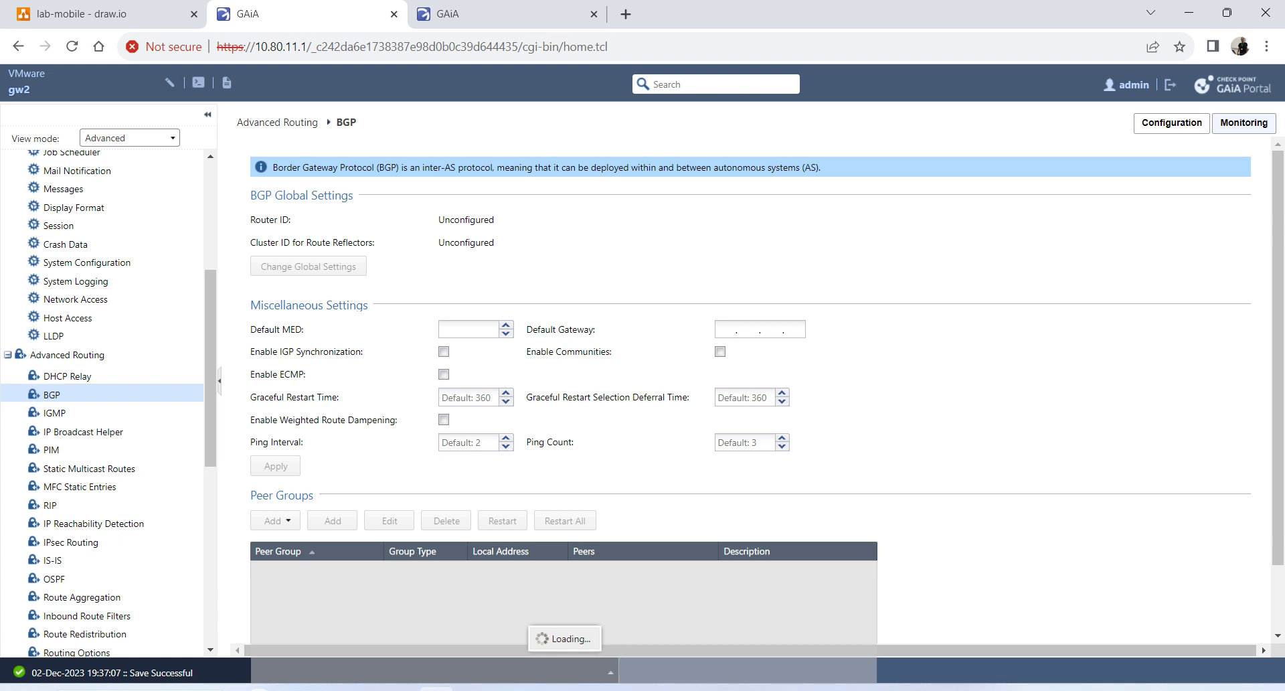
{"action": "scroll", "coordinate": [101, 394], "scroll_direction": "down", "scroll_amount": 1}
{"action": "scroll", "coordinate": [100, 401], "scroll_direction": "down", "scroll_amount": 2}
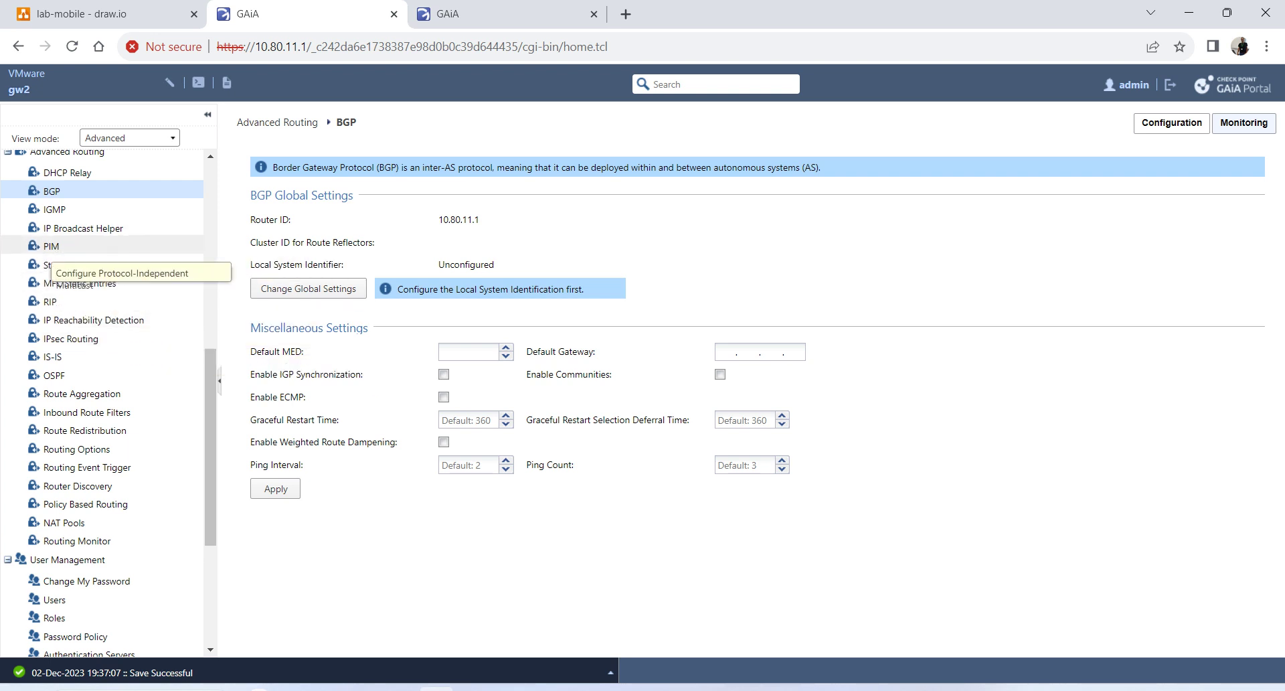
{"action": "left_click", "coordinate": [50, 245]}
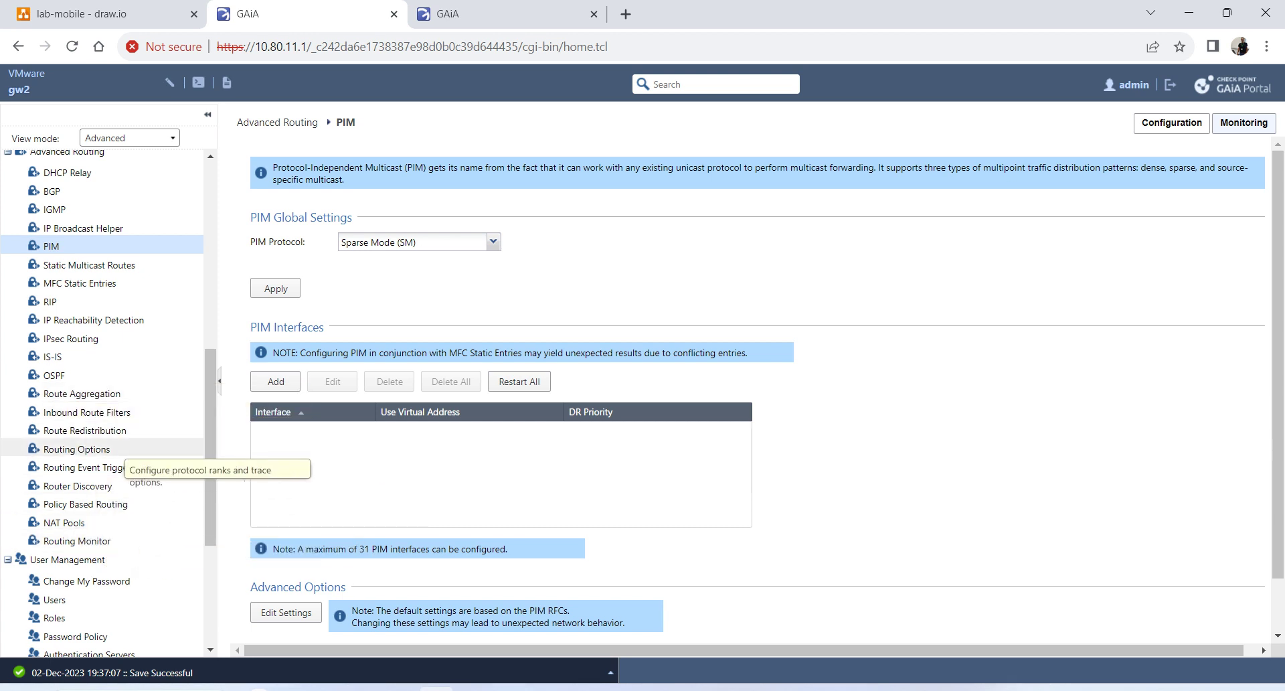
{"action": "scroll", "coordinate": [100, 455], "scroll_direction": "down", "scroll_amount": 4}
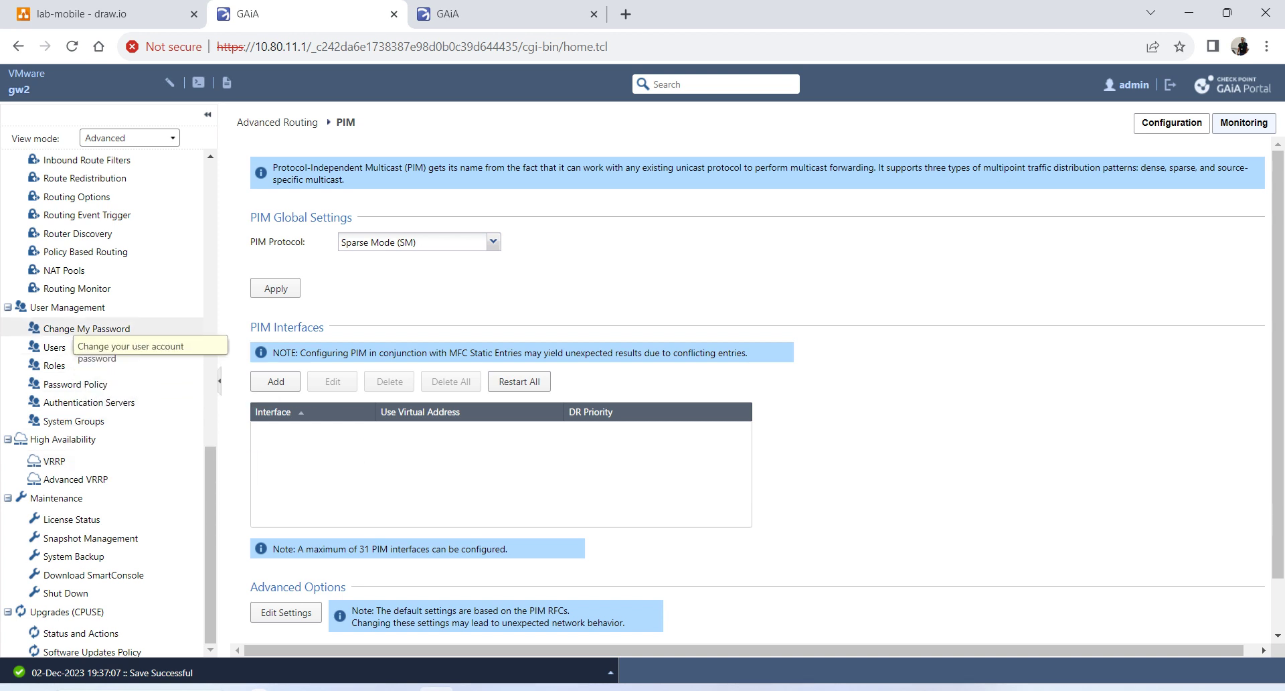
{"action": "left_click", "coordinate": [67, 328]}
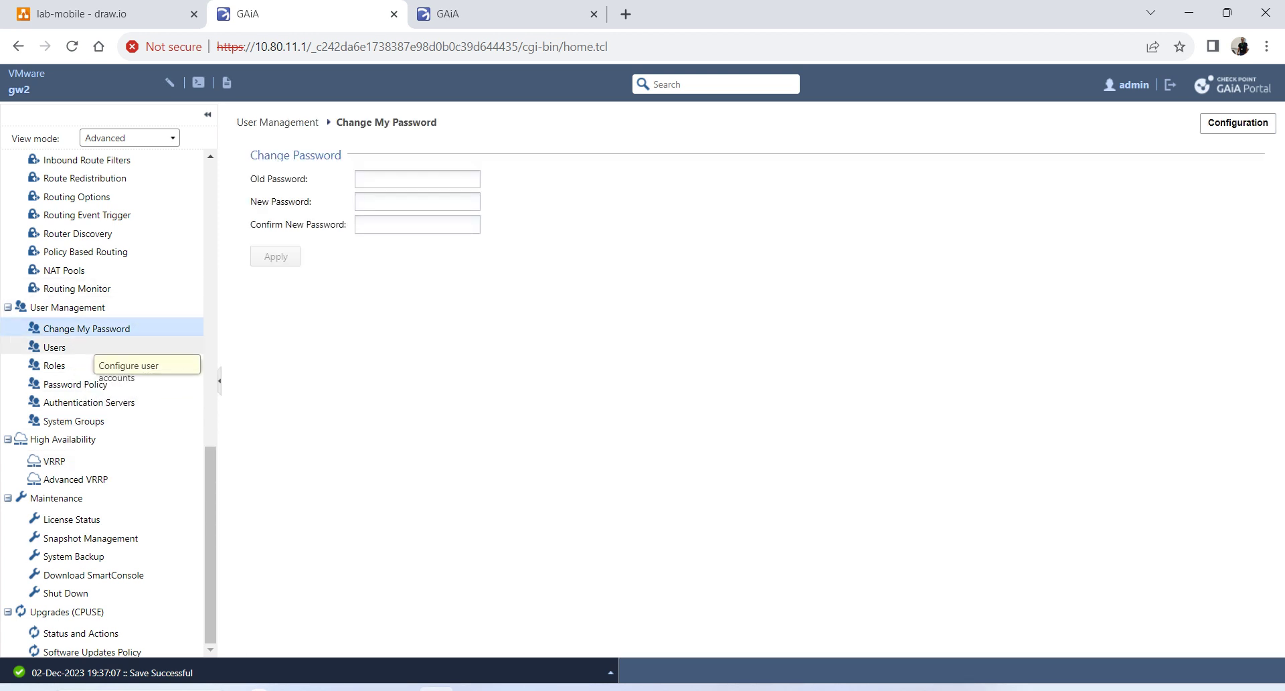
{"action": "left_click", "coordinate": [54, 347]}
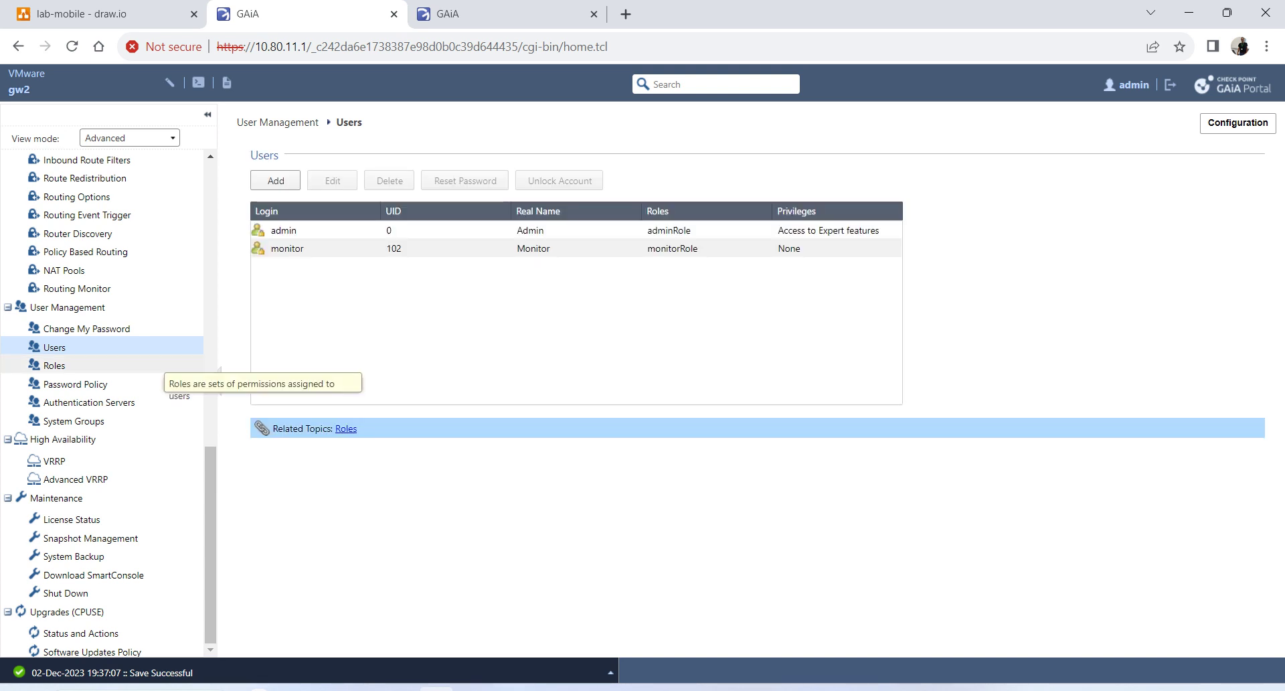
{"action": "left_click", "coordinate": [54, 365]}
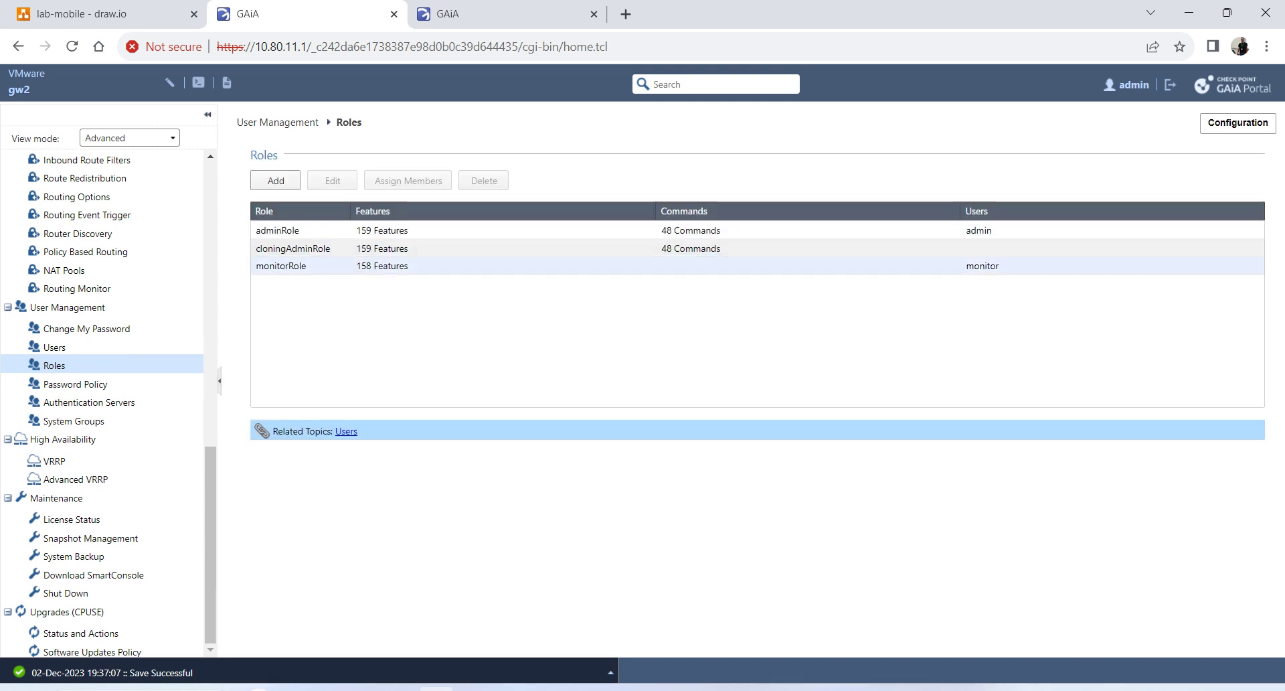
{"action": "left_click", "coordinate": [281, 266]}
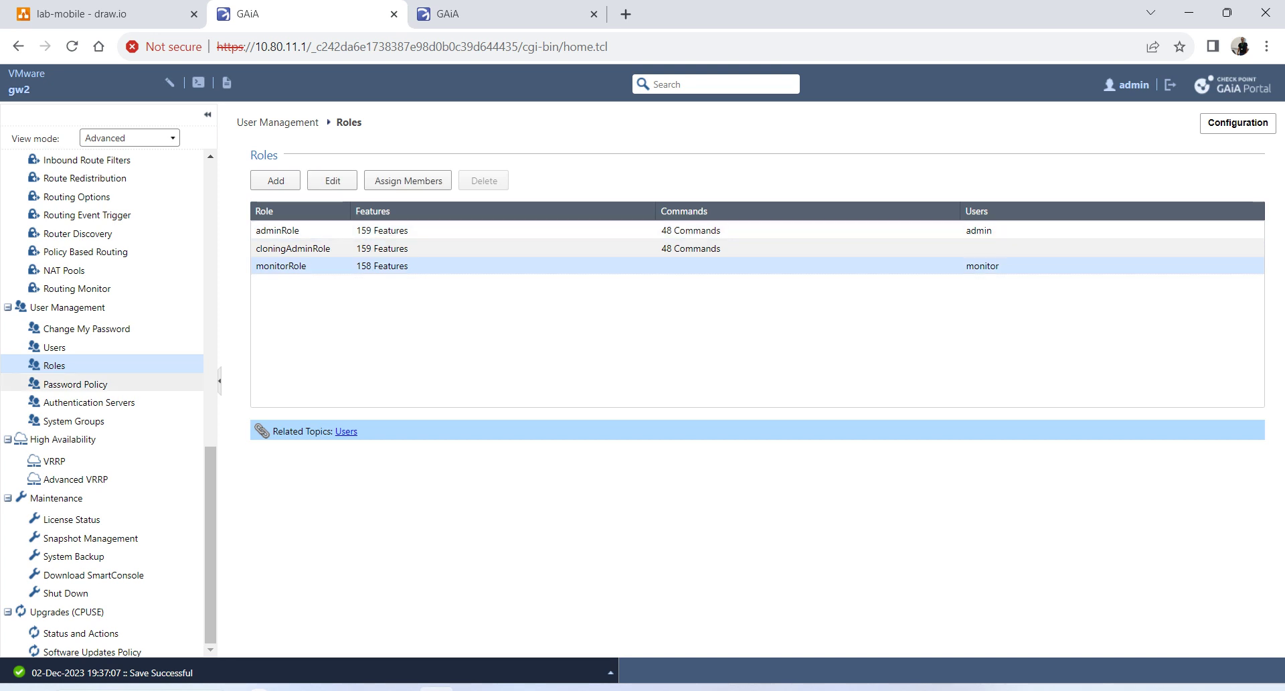
{"action": "left_click", "coordinate": [168, 384]}
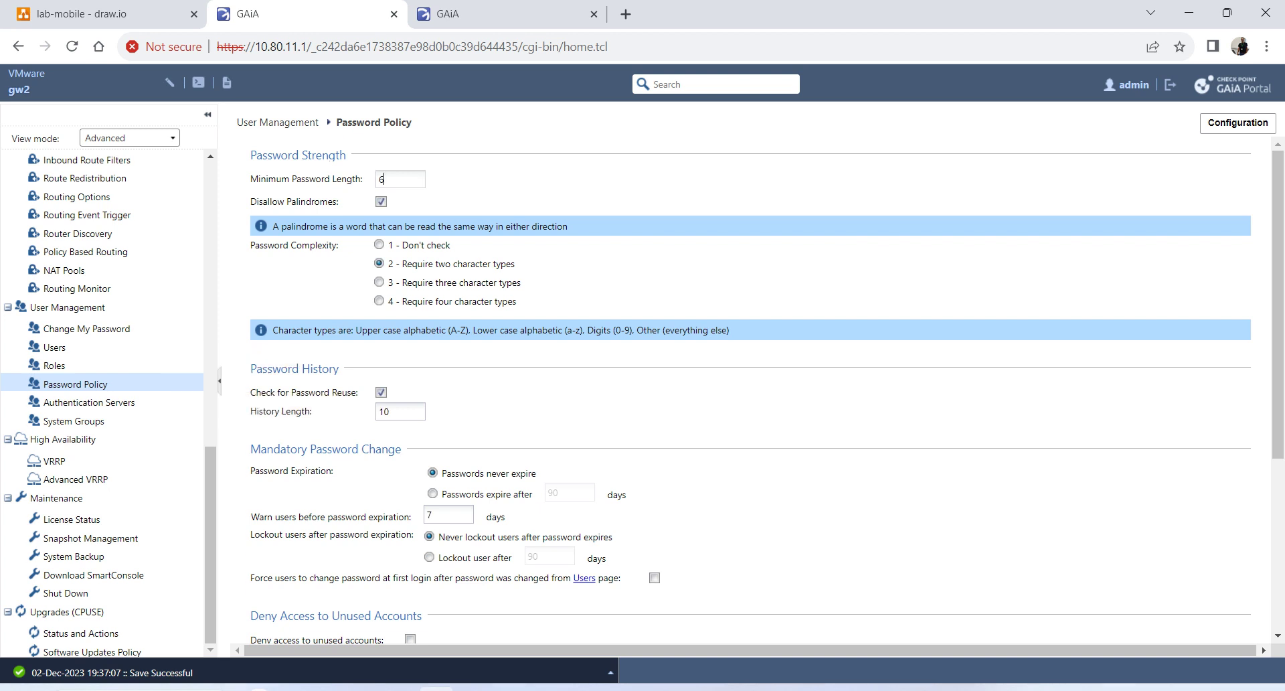
- Set the minimum password length to 8, leaving expired accounts never locked
{"action": "double_click", "coordinate": [380, 178]}
{"action": "type", "text": "8"}
{"action": "scroll", "coordinate": [749, 395], "scroll_direction": "down", "scroll_amount": 1}
{"action": "scroll", "coordinate": [749, 394], "scroll_direction": "down", "scroll_amount": 3}
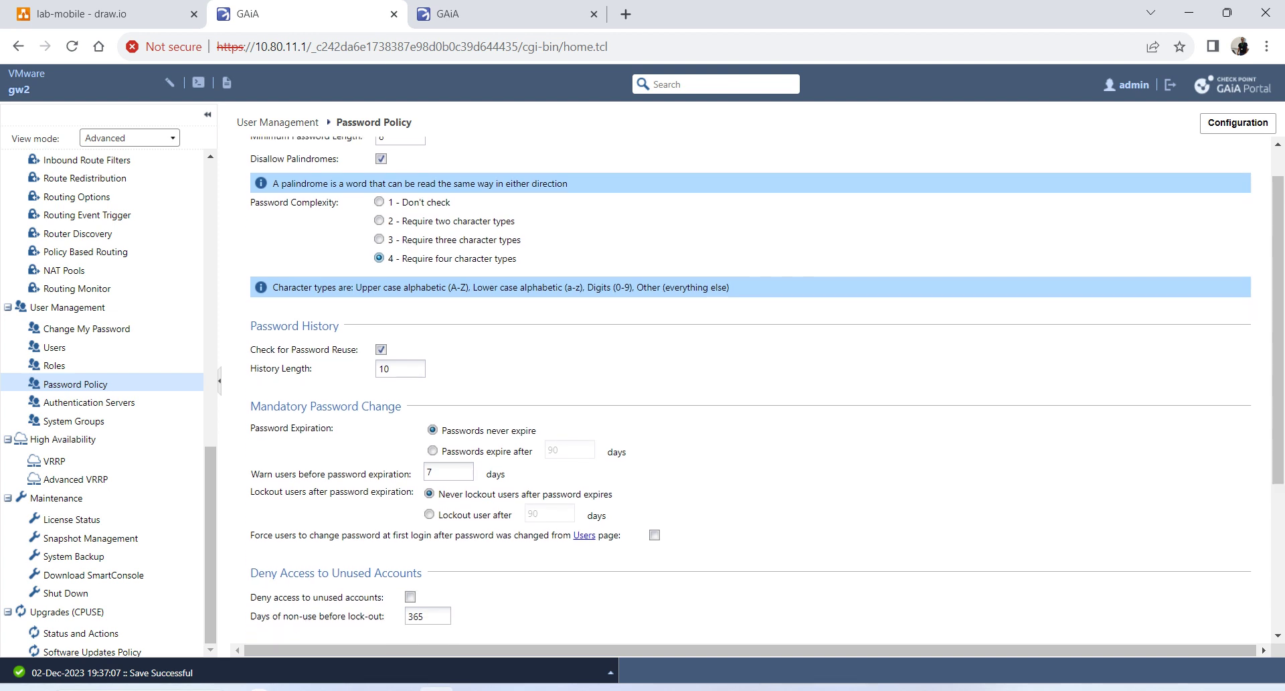
{"action": "scroll", "coordinate": [749, 395], "scroll_direction": "down", "scroll_amount": 3}
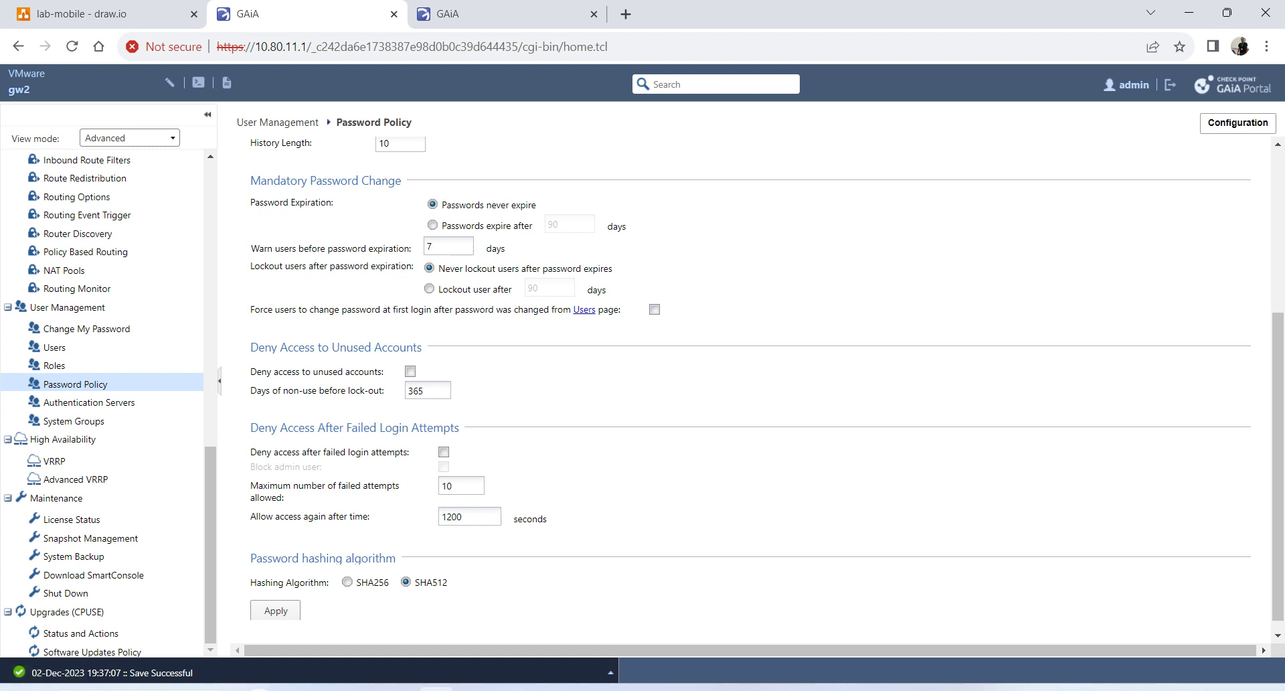
{"action": "left_click", "coordinate": [429, 288]}
{"action": "left_click", "coordinate": [429, 267]}
- Deny access after 5 failed login attempts and apply the password policy
{"action": "scroll", "coordinate": [749, 383], "scroll_direction": "down", "scroll_amount": 1}
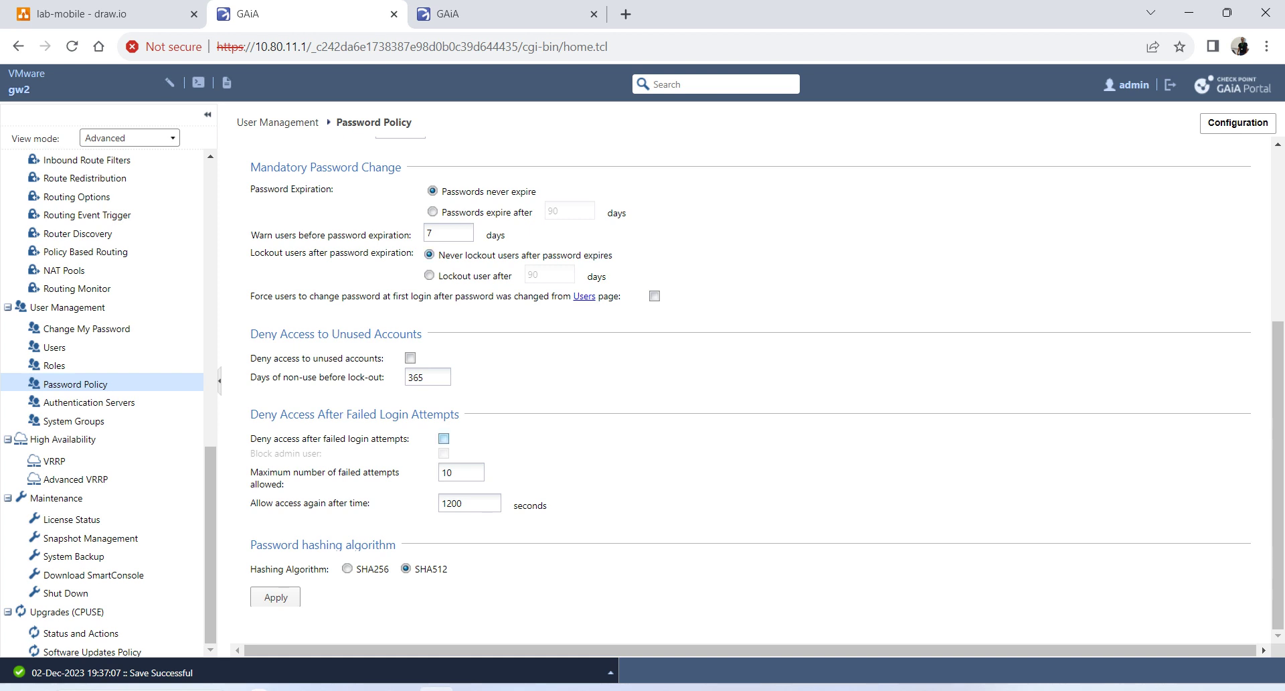
{"action": "left_click", "coordinate": [443, 438]}
{"action": "key", "text": "ctrl+a"}
{"action": "type", "text": "5"}
{"action": "left_click", "coordinate": [276, 596]}
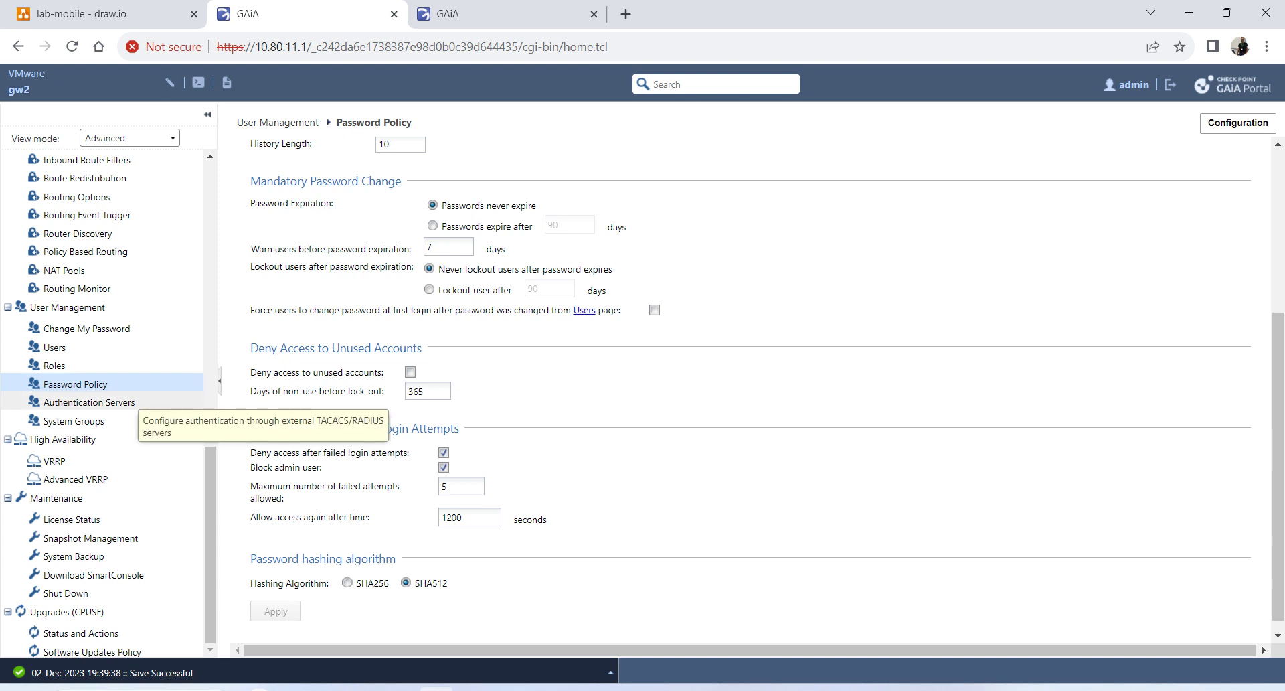
{"action": "left_click", "coordinate": [134, 401]}
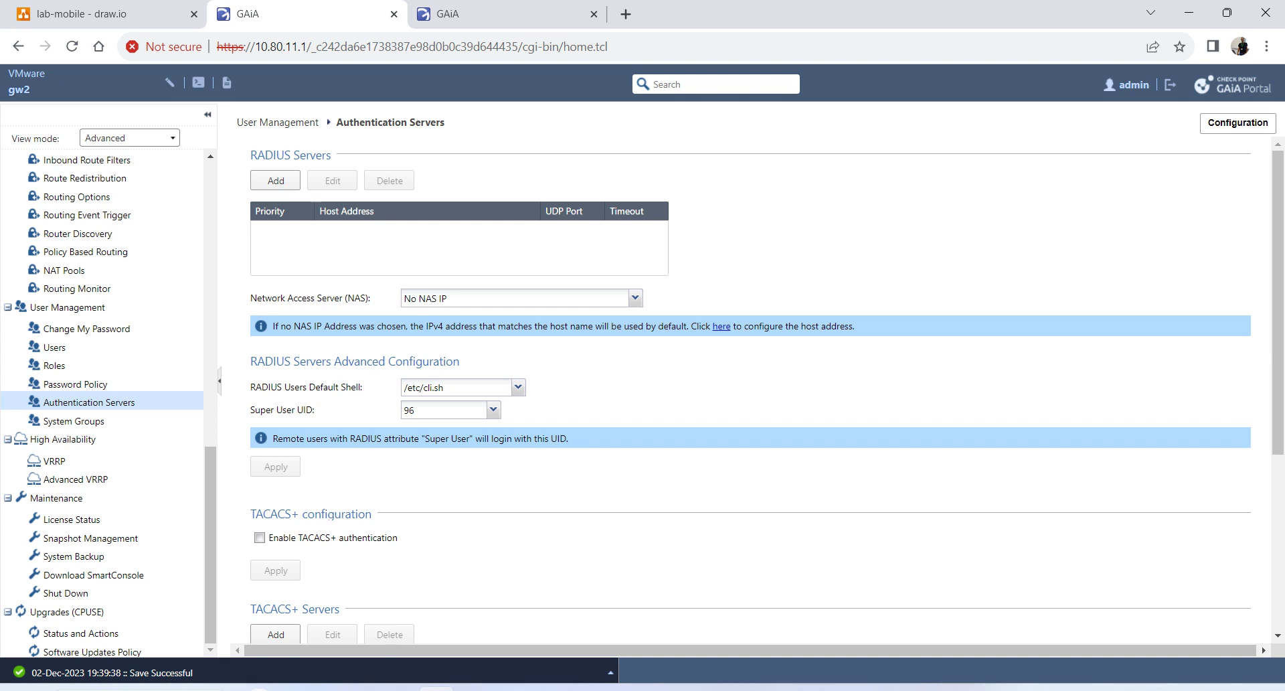
- Look through the Users, Authentication Servers and System Groups pages
{"action": "left_click", "coordinate": [57, 347]}
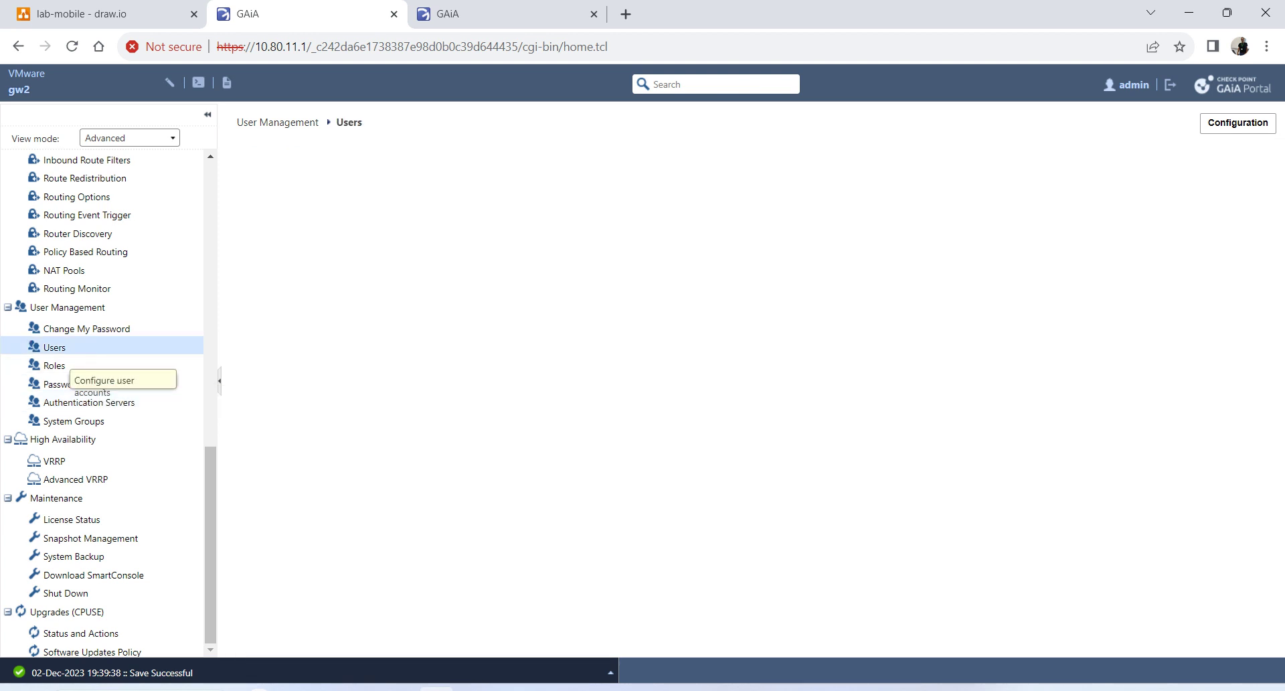
{"action": "left_click", "coordinate": [89, 401]}
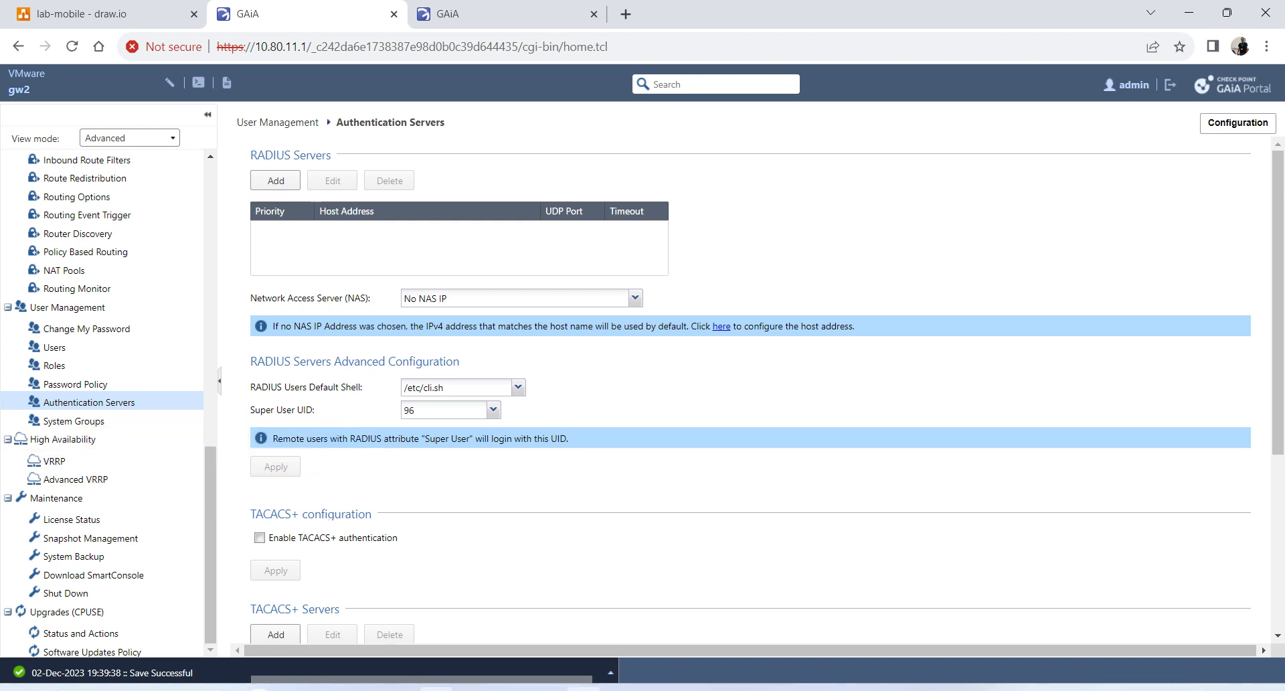
{"action": "mouse_move", "coordinate": [582, 687]}
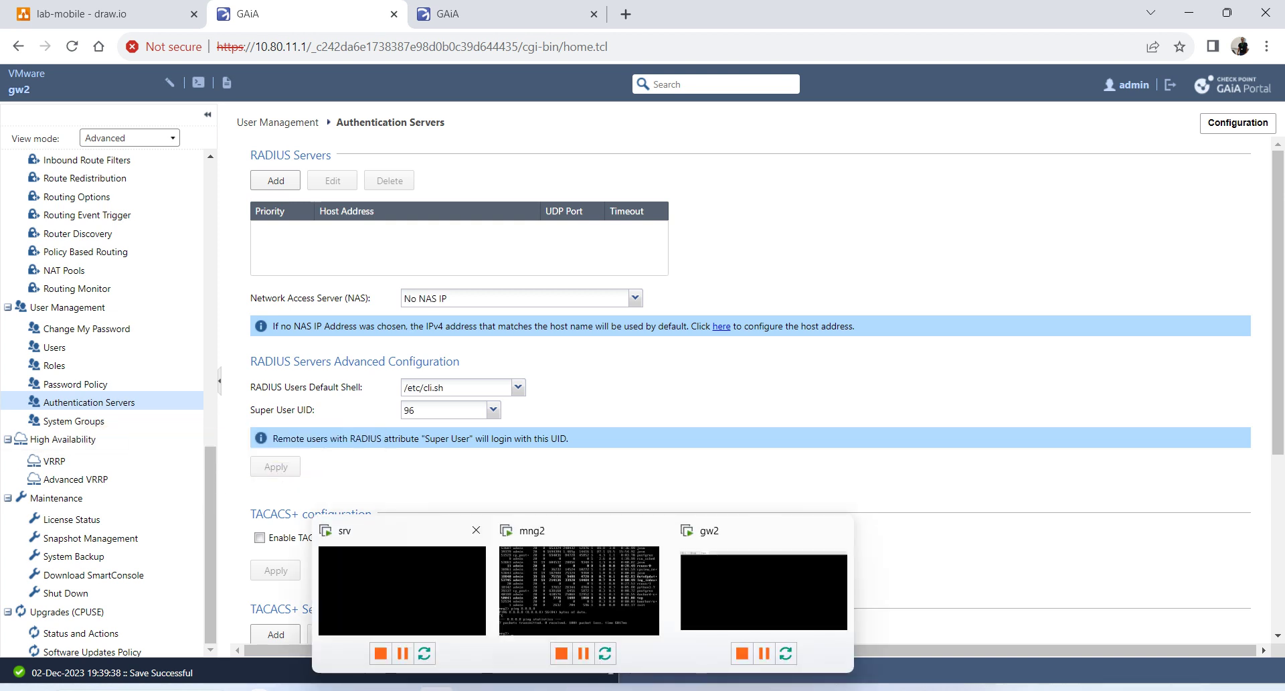
{"action": "mouse_move", "coordinate": [402, 588]}
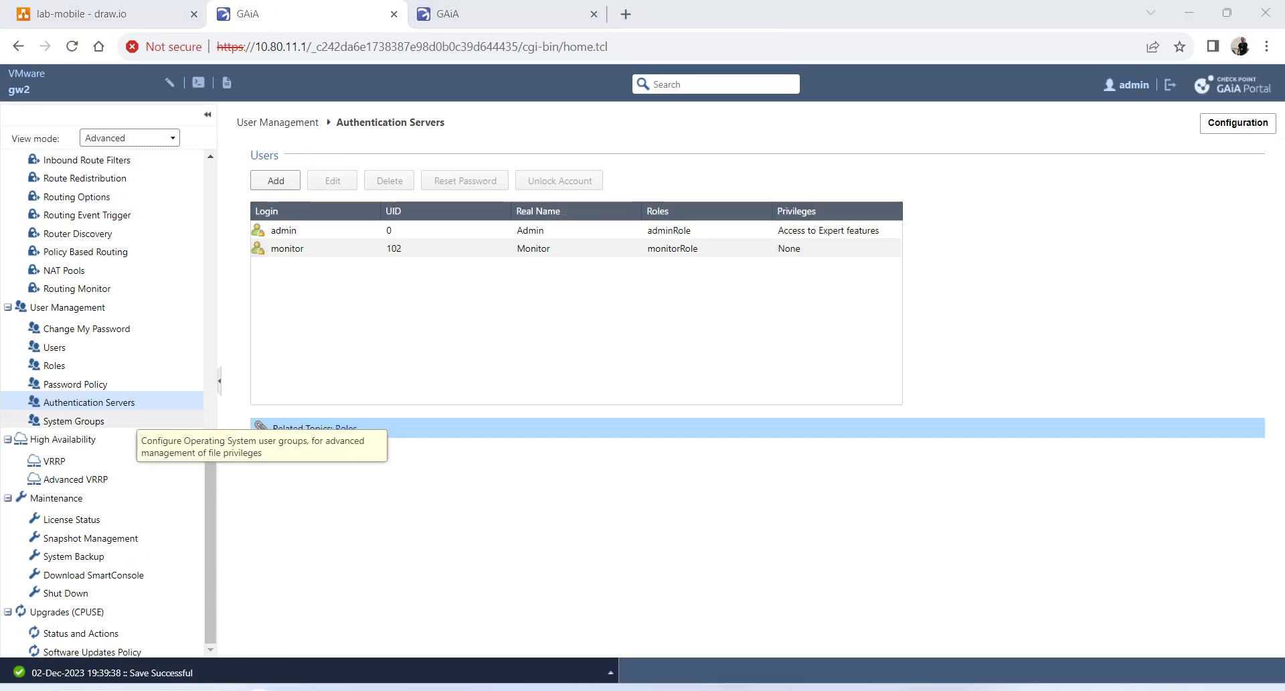
{"action": "left_click", "coordinate": [127, 421]}
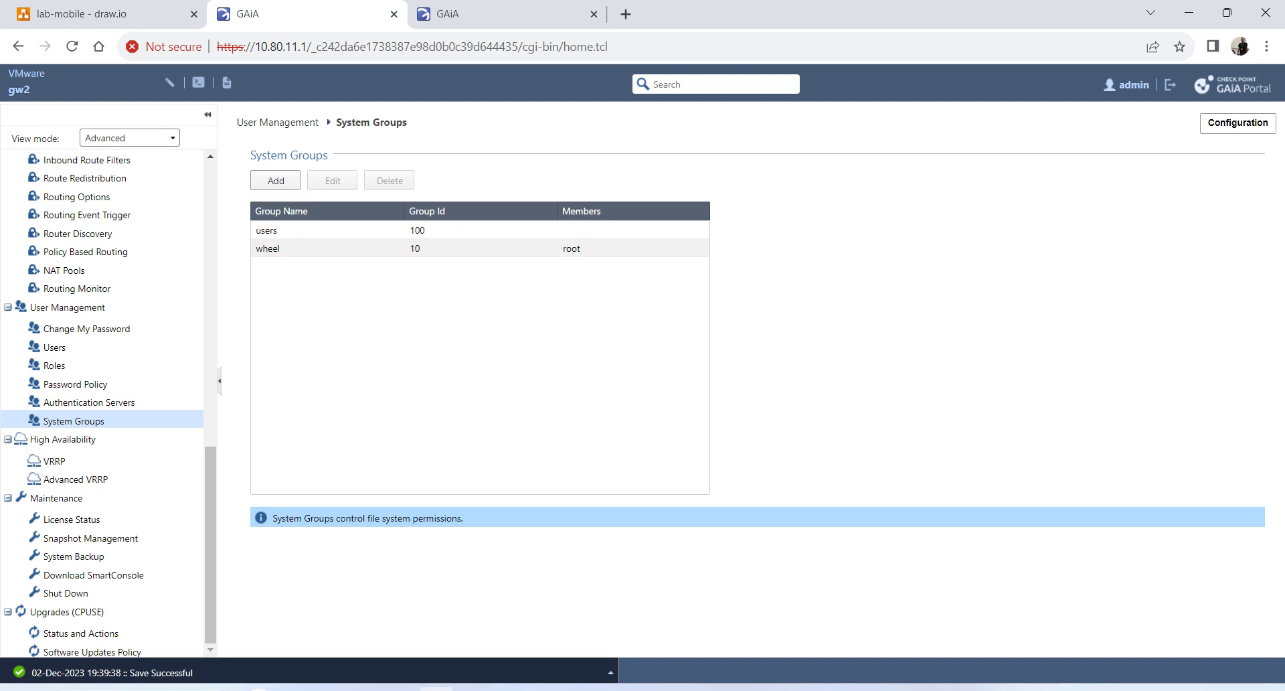
- Check License Status, Snapshot Management, System Backup and Shut Down, ending on Upgrades Status and Actions
{"action": "left_click", "coordinate": [72, 519]}
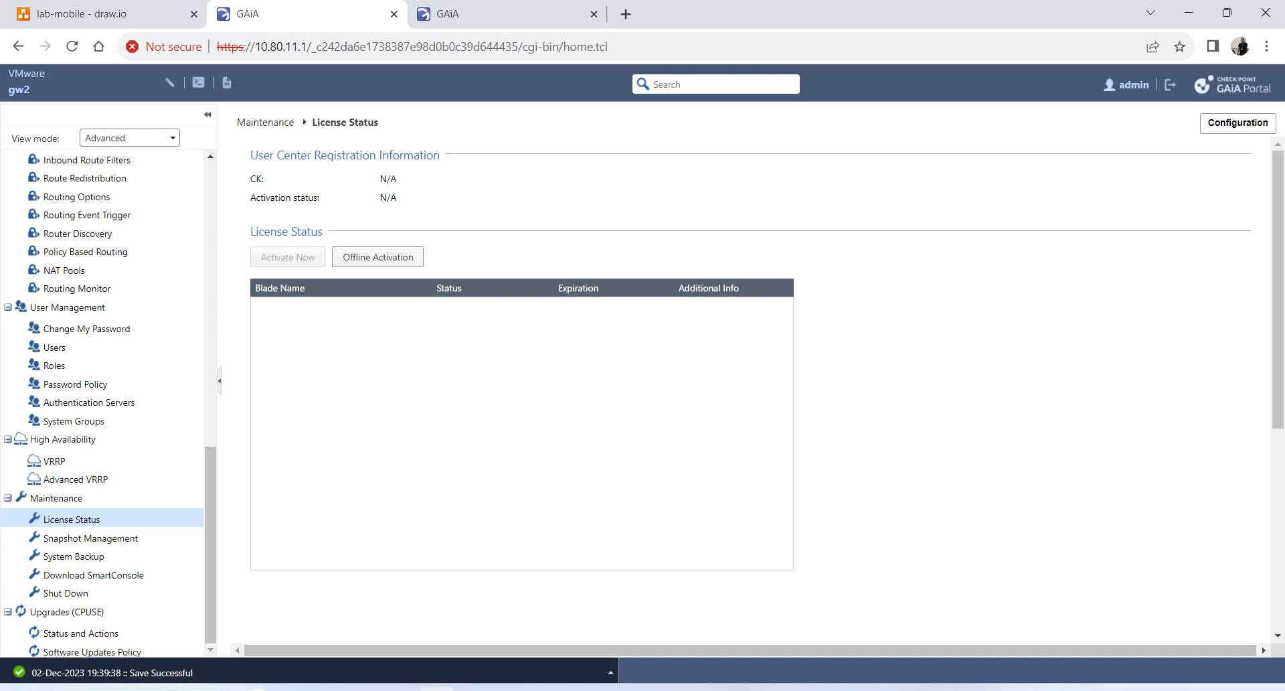
{"action": "left_click", "coordinate": [124, 538]}
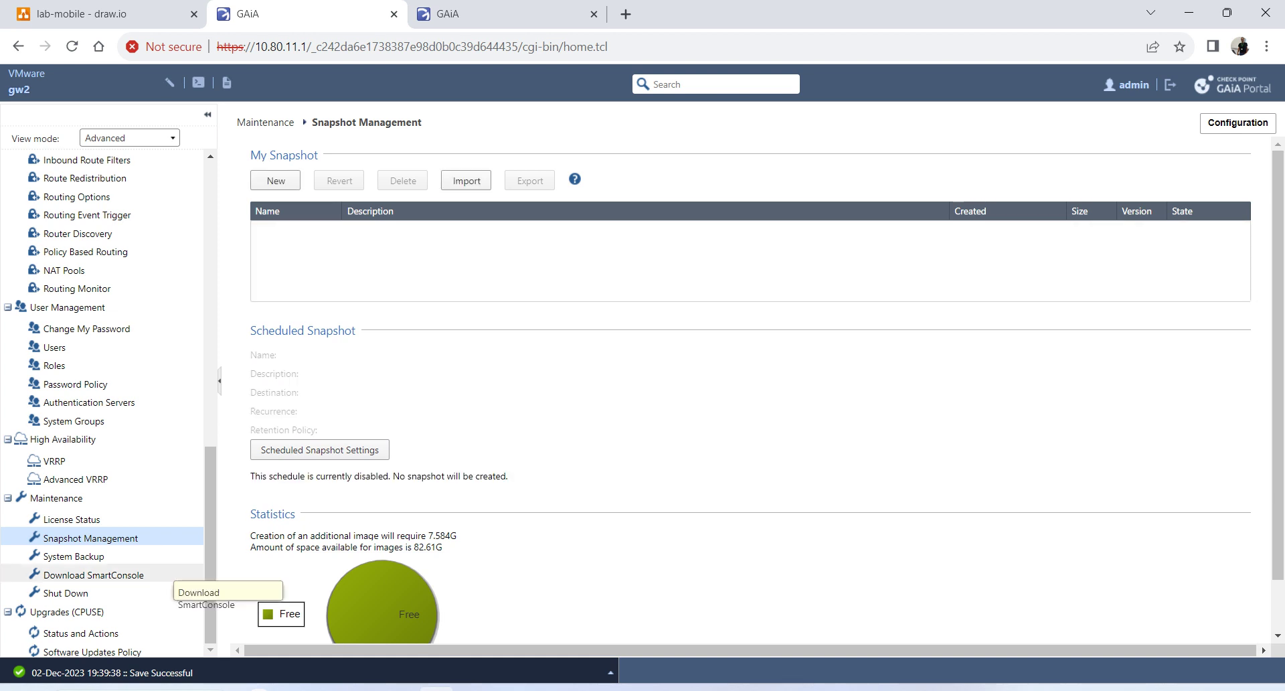
{"action": "left_click", "coordinate": [144, 557]}
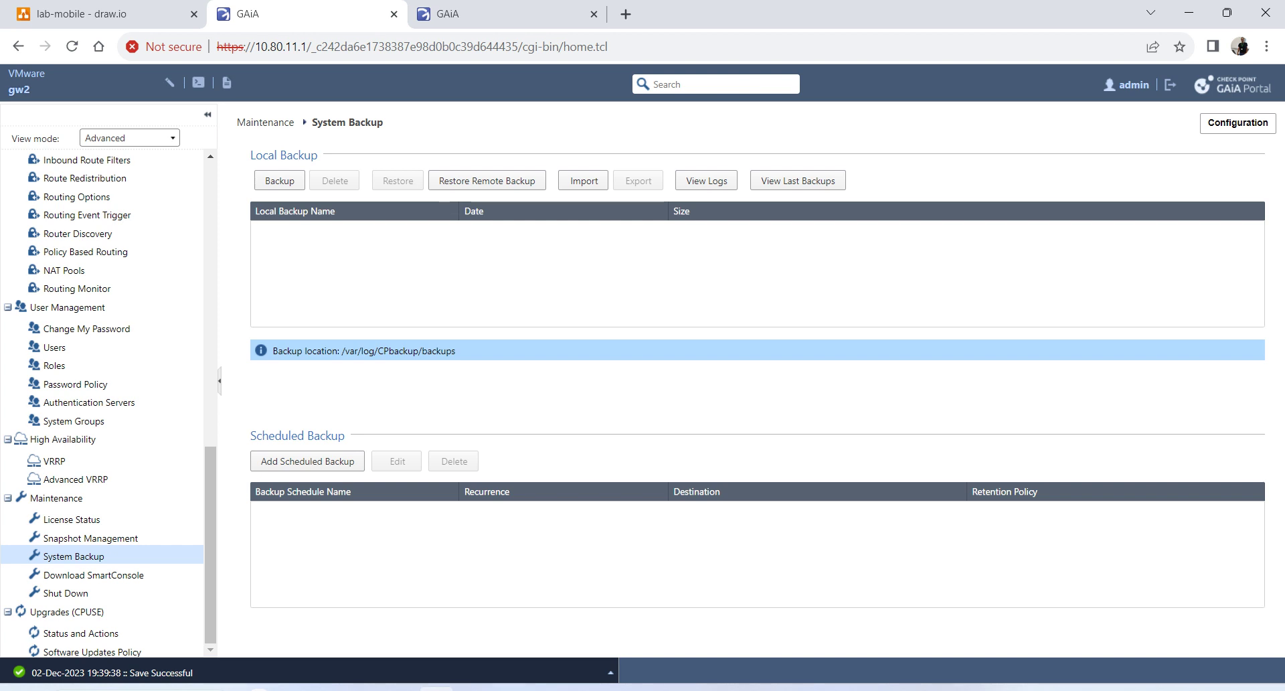
{"action": "left_click", "coordinate": [117, 593]}
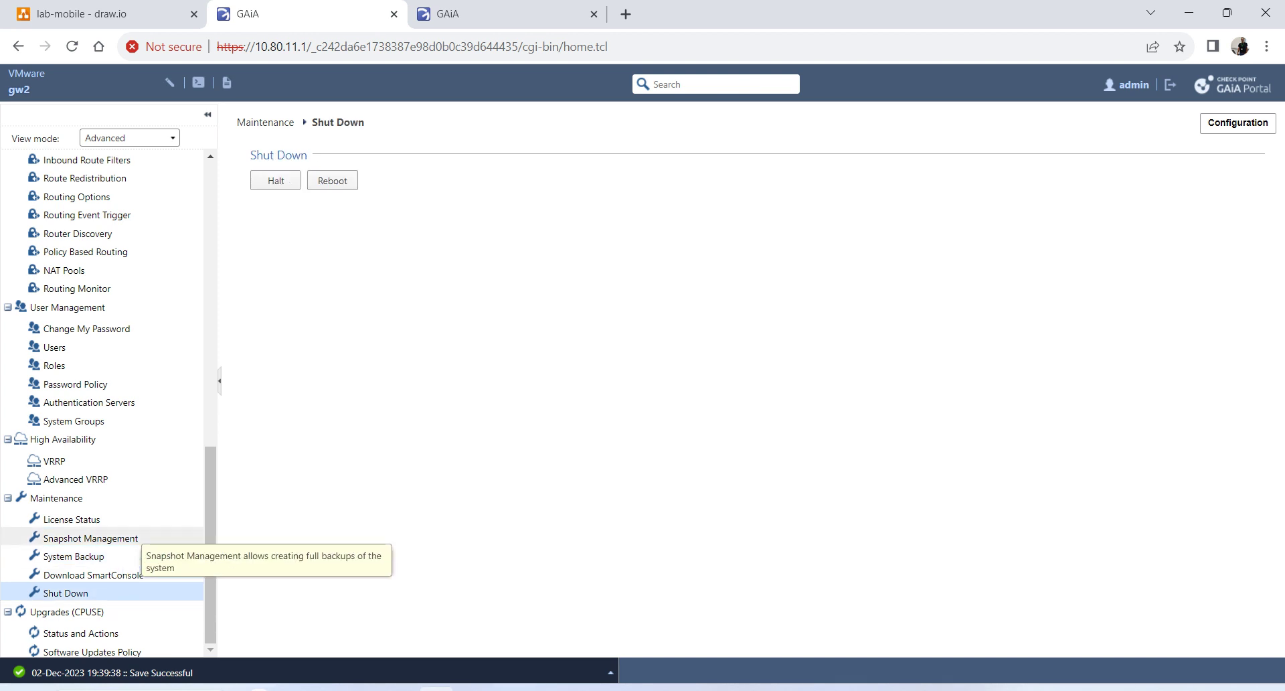
{"action": "left_click", "coordinate": [135, 633]}
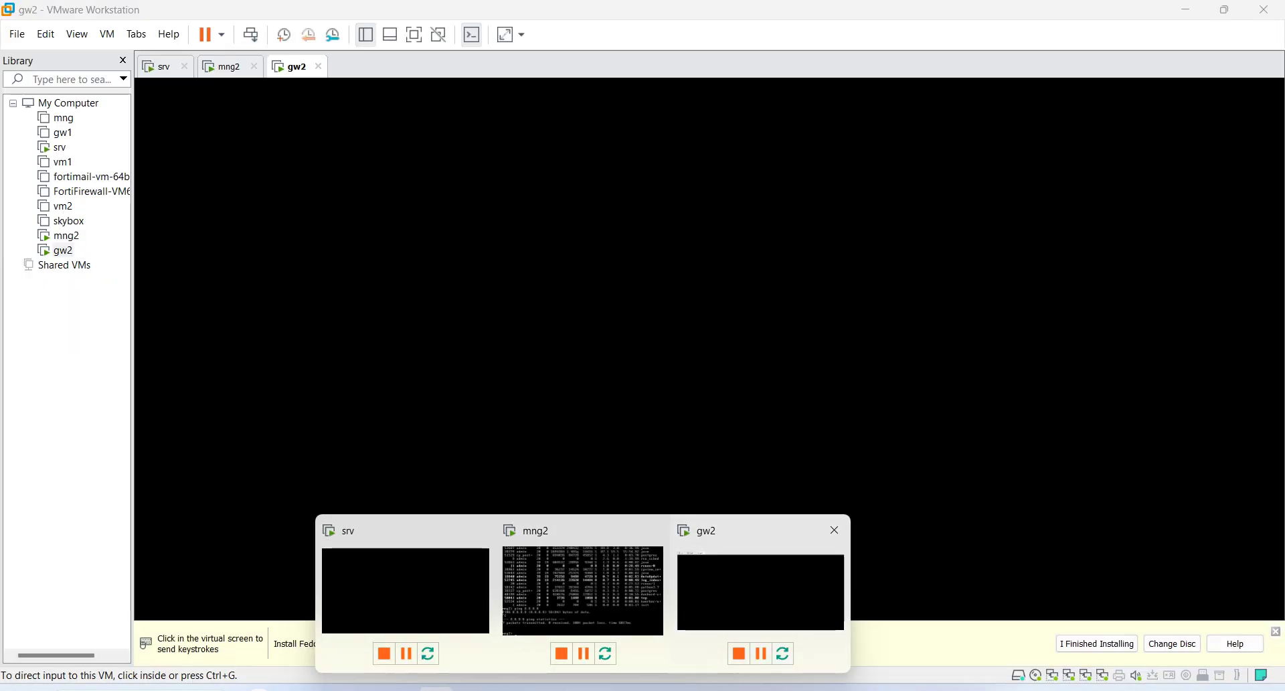
- Log in to the gw2 VM console as admin
{"action": "left_click", "coordinate": [760, 589]}
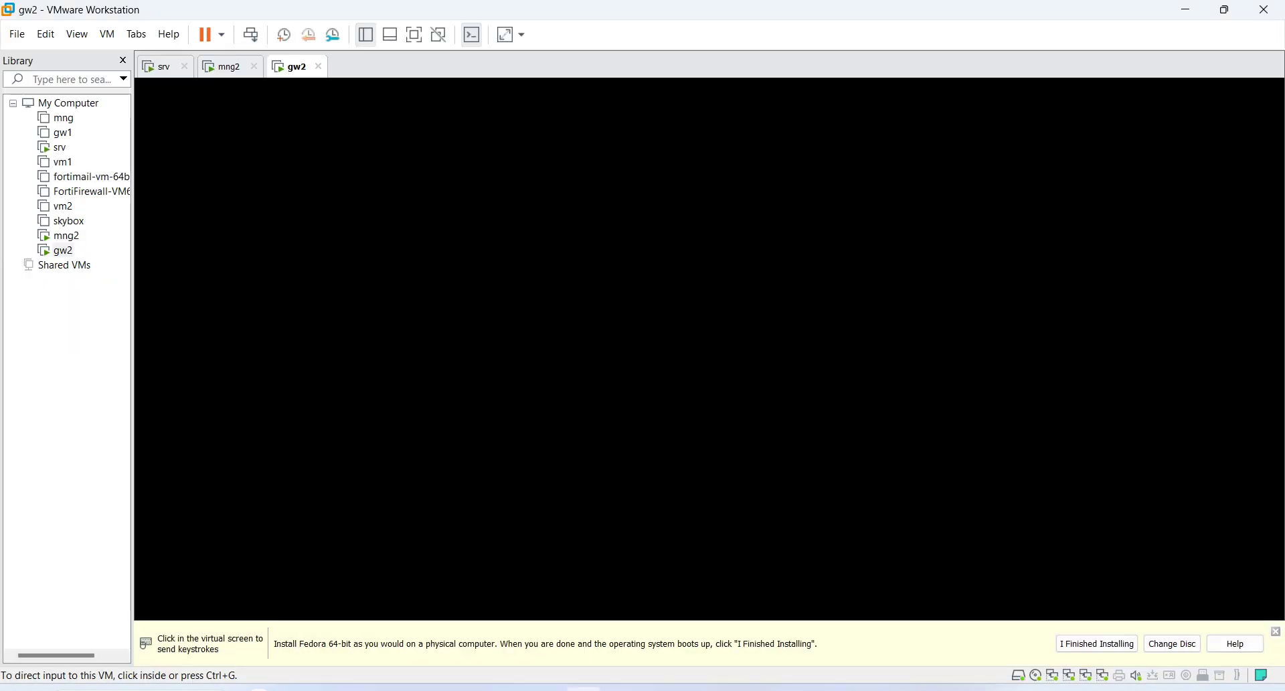
{"action": "left_click", "coordinate": [761, 588]}
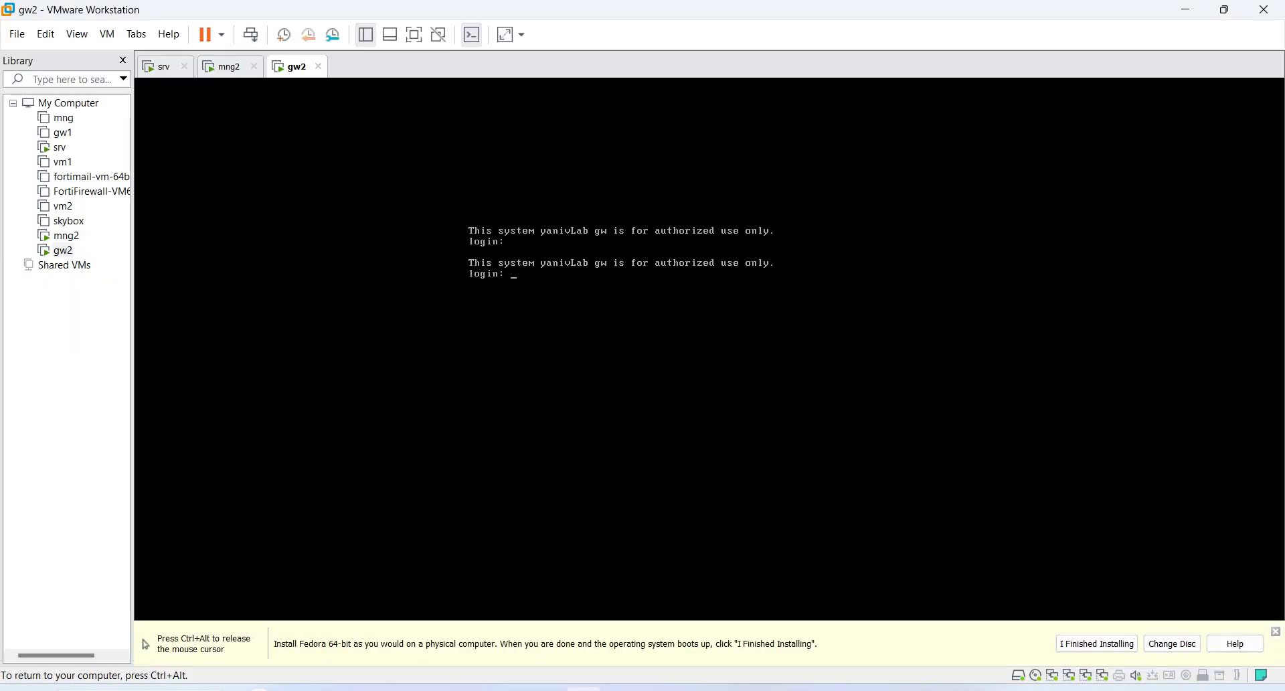
{"action": "type", "text": "admin"}
{"action": "key", "text": "Return"}
{"action": "key", "text": "Return"}
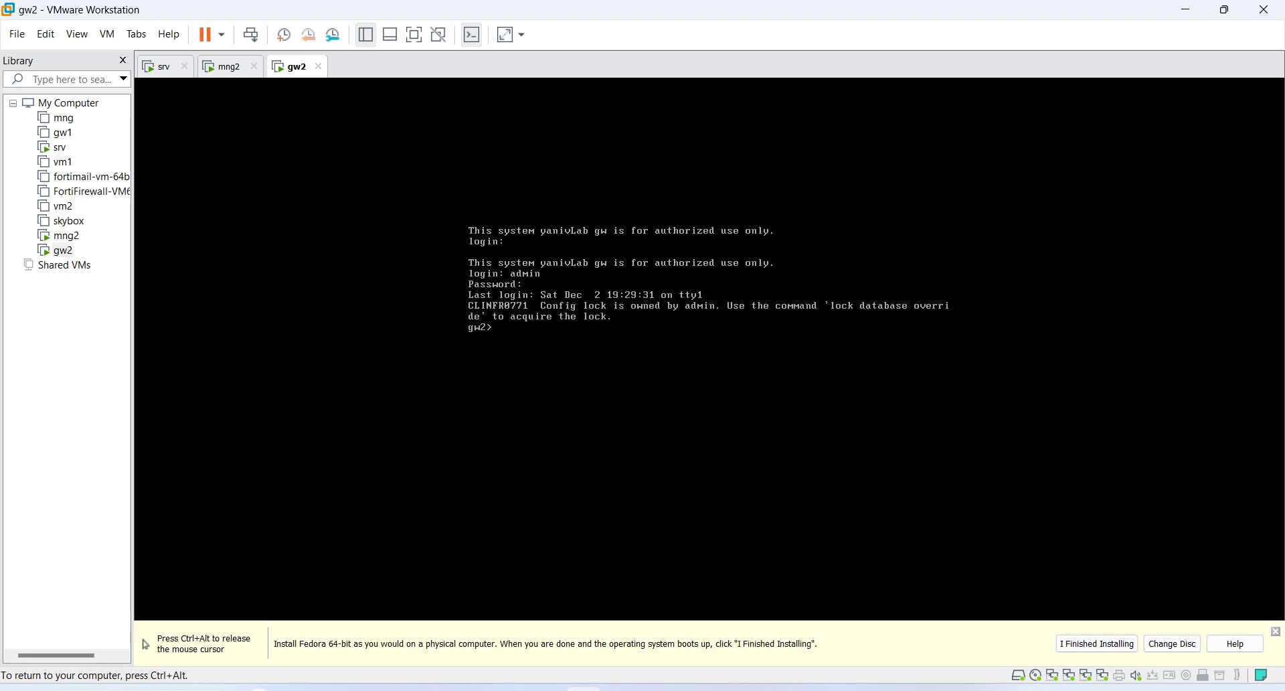
- Ping 8.8.8.8 and checkpoint.com from gw2, stopping each with Ctrl+C, then switch to the srv VM
{"action": "type", "text": "ping 8.8.8.8"}
{"action": "key", "text": "Return"}
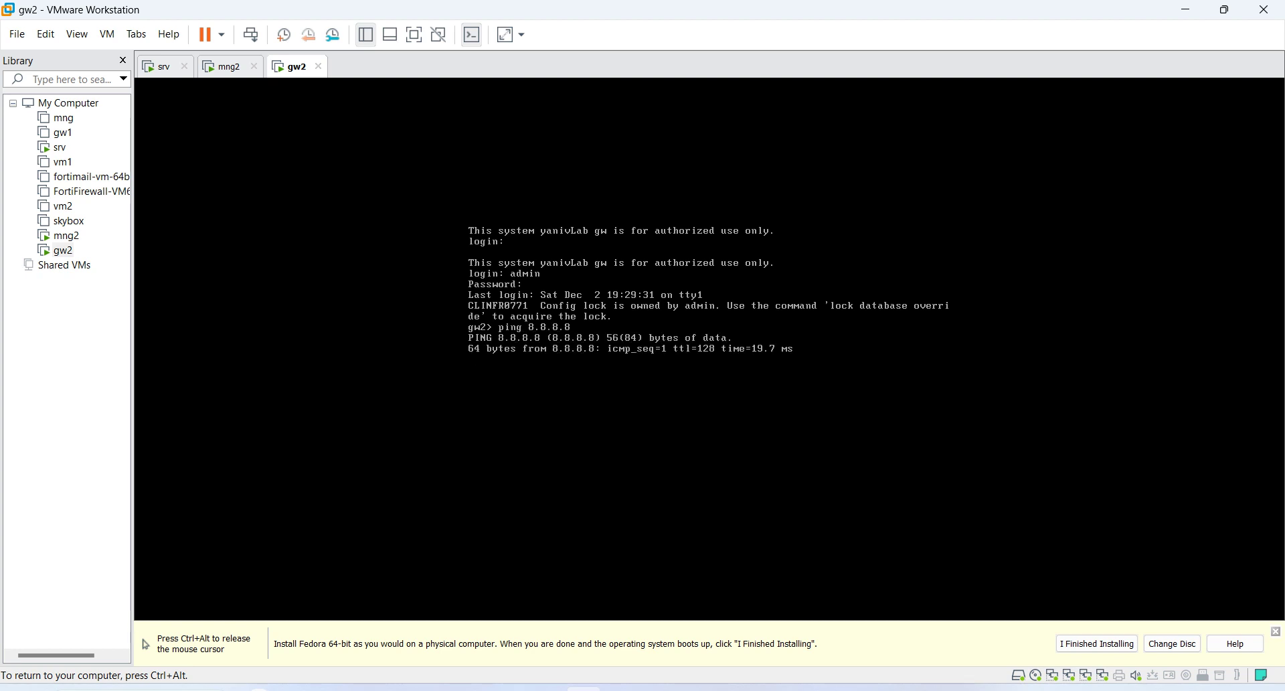
{"action": "key", "text": "ctrl+c"}
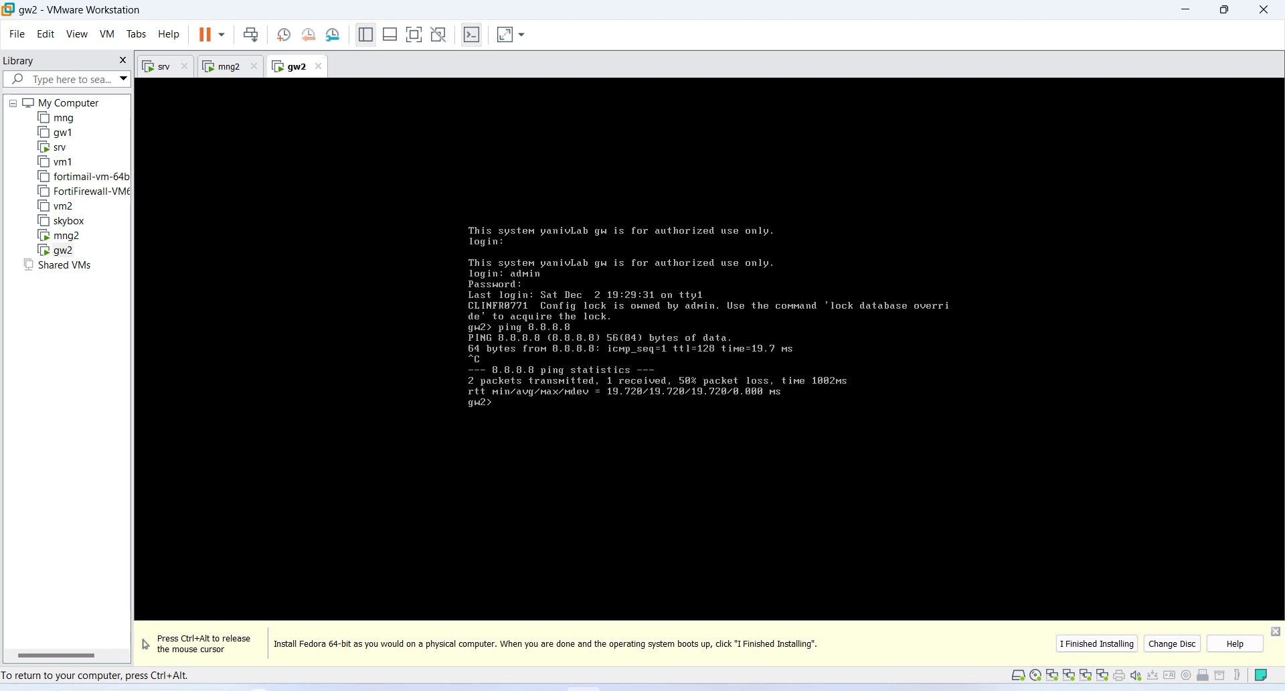
{"action": "type", "text": "ping checkpoint.com"}
{"action": "key", "text": "ctrl+c"}
{"action": "key", "text": "ctrl+alt"}
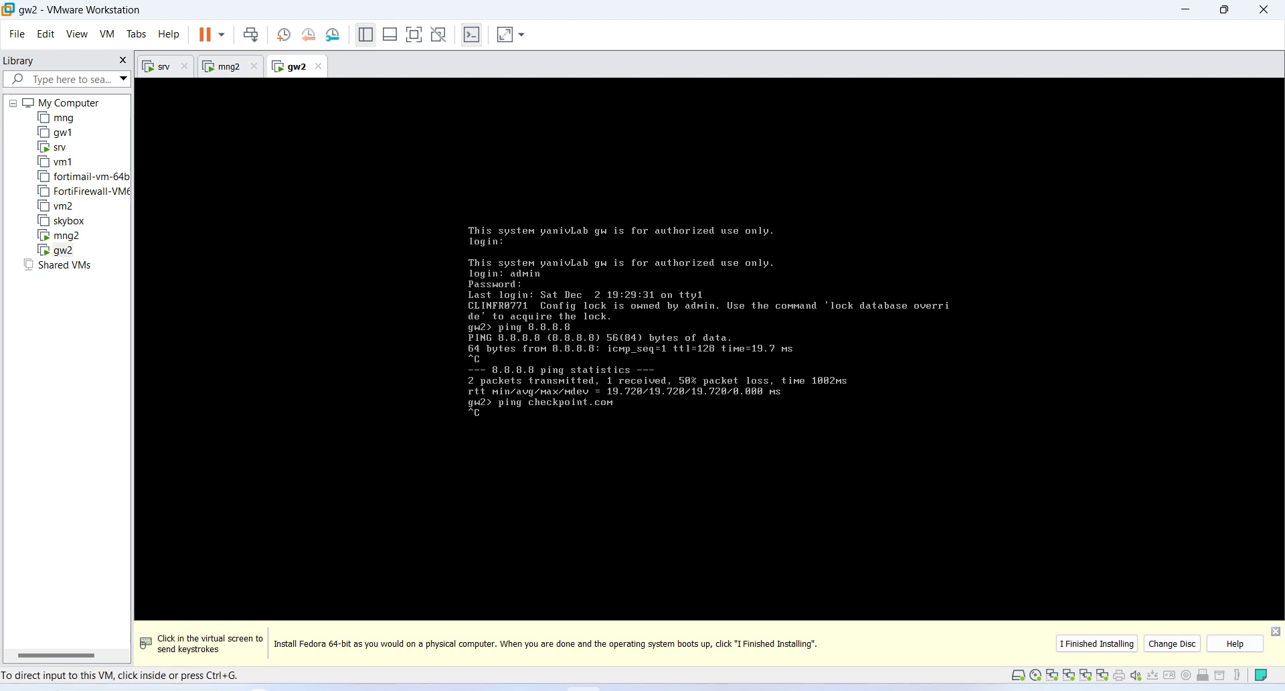
{"action": "key", "text": "ctrl+Tab"}
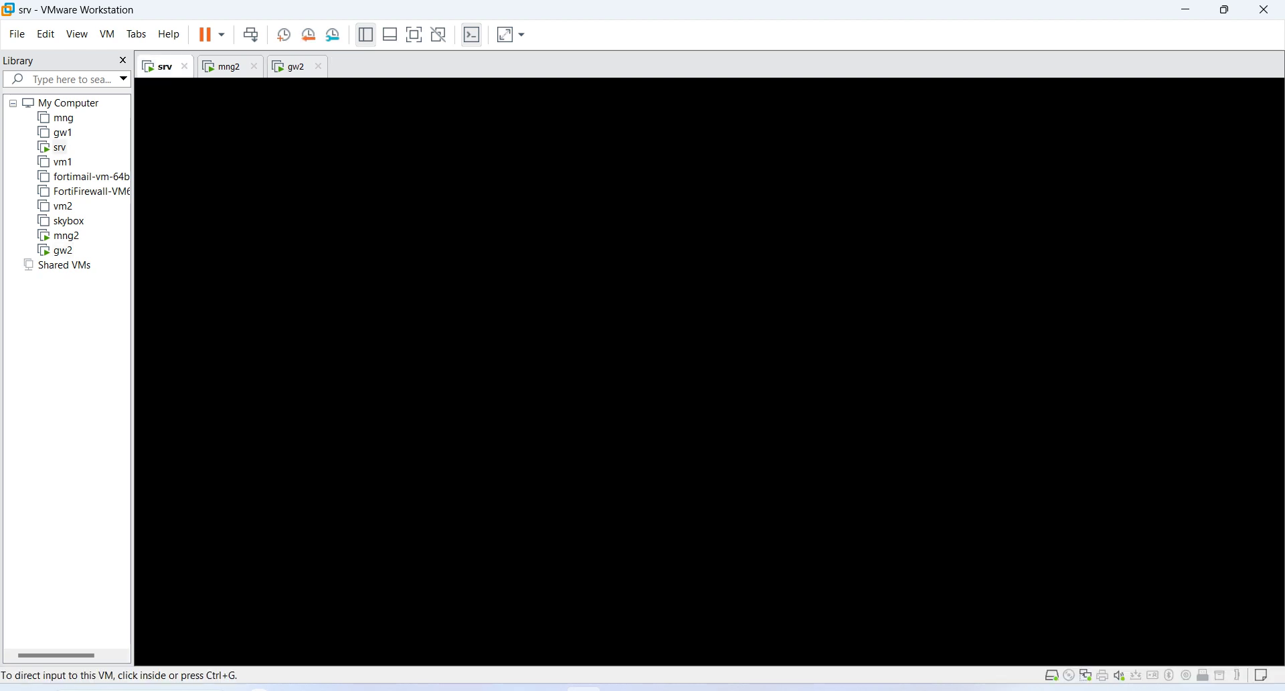
- Sign in to the srv Windows server with the Administrator account password
{"action": "key", "text": "ctrl+g"}
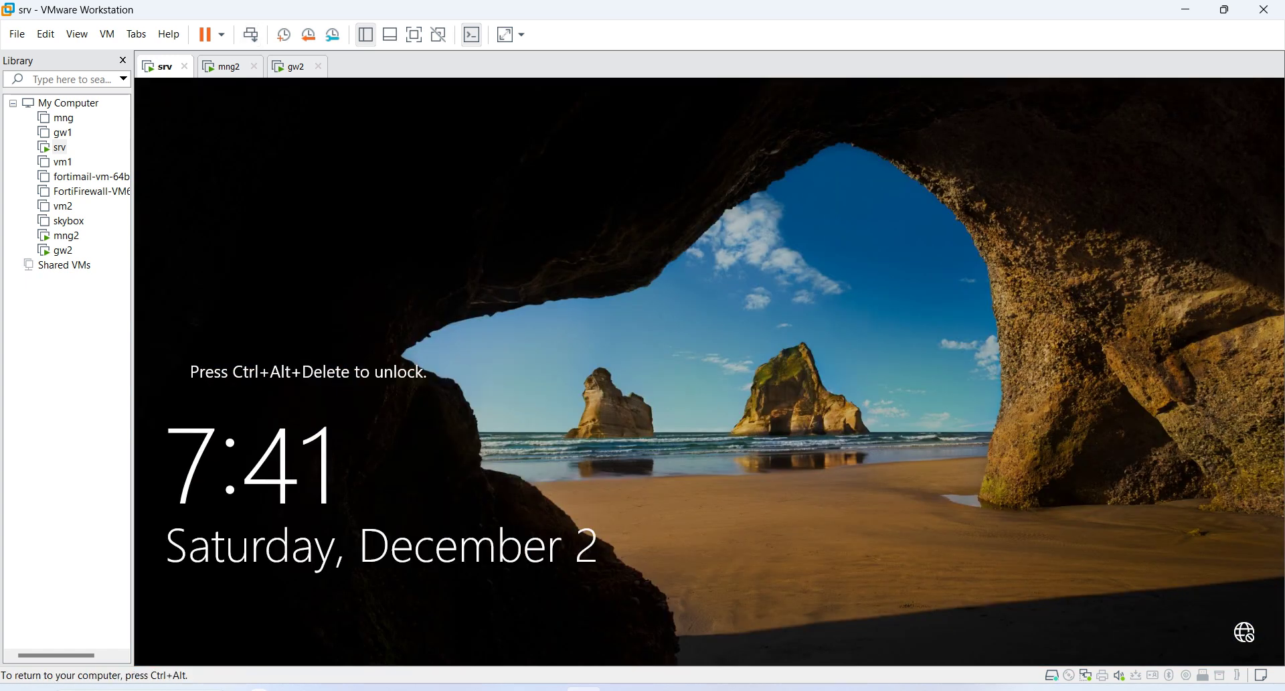
{"action": "key", "text": "ctrl+alt+Insert"}
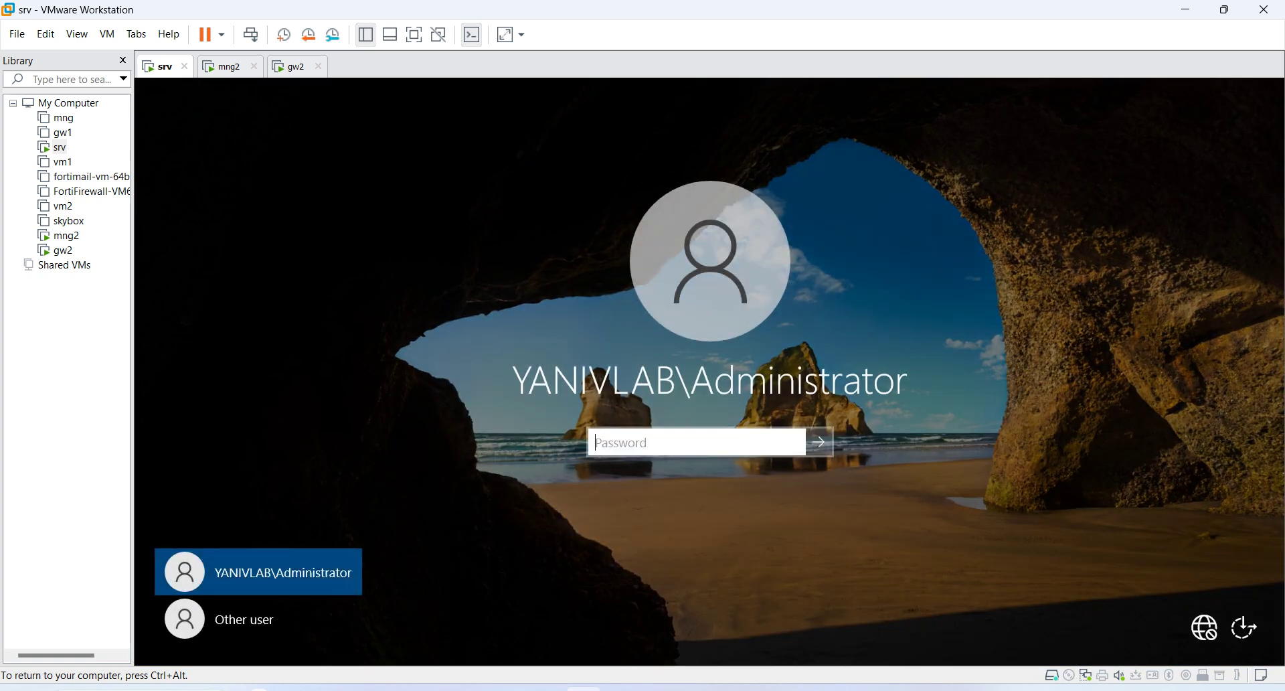
{"action": "type", "text": "•••••••••"}
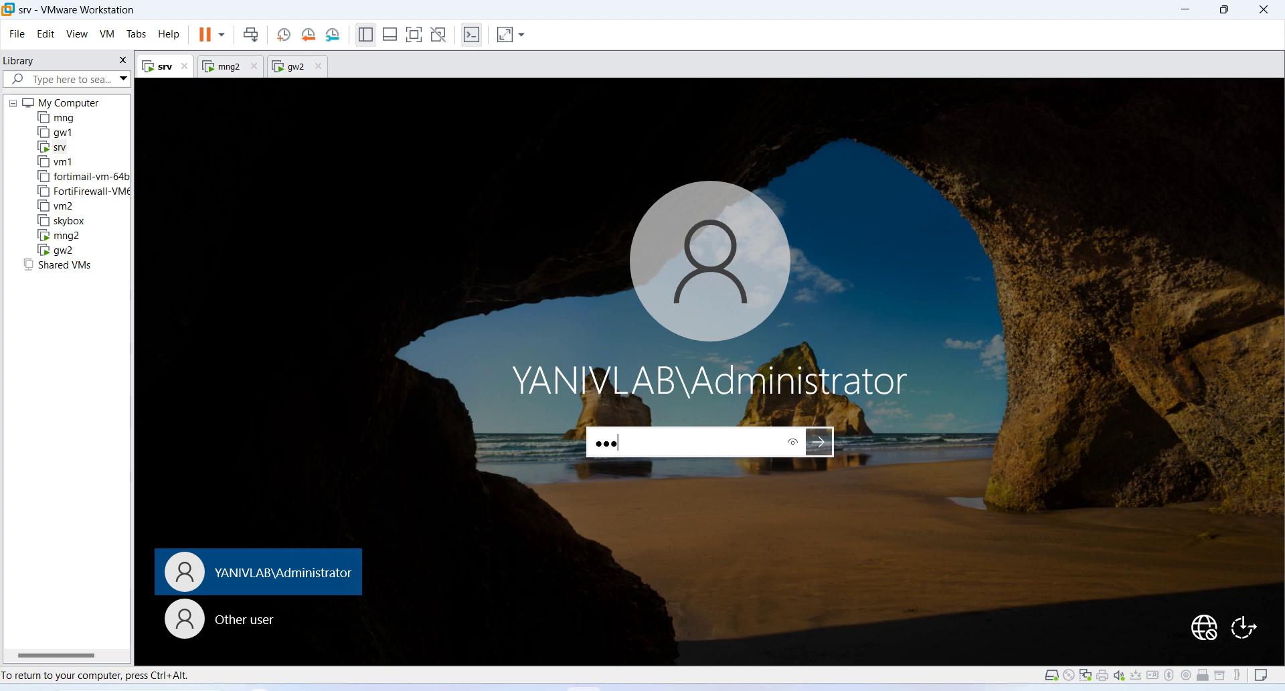
{"action": "key", "text": "Return"}
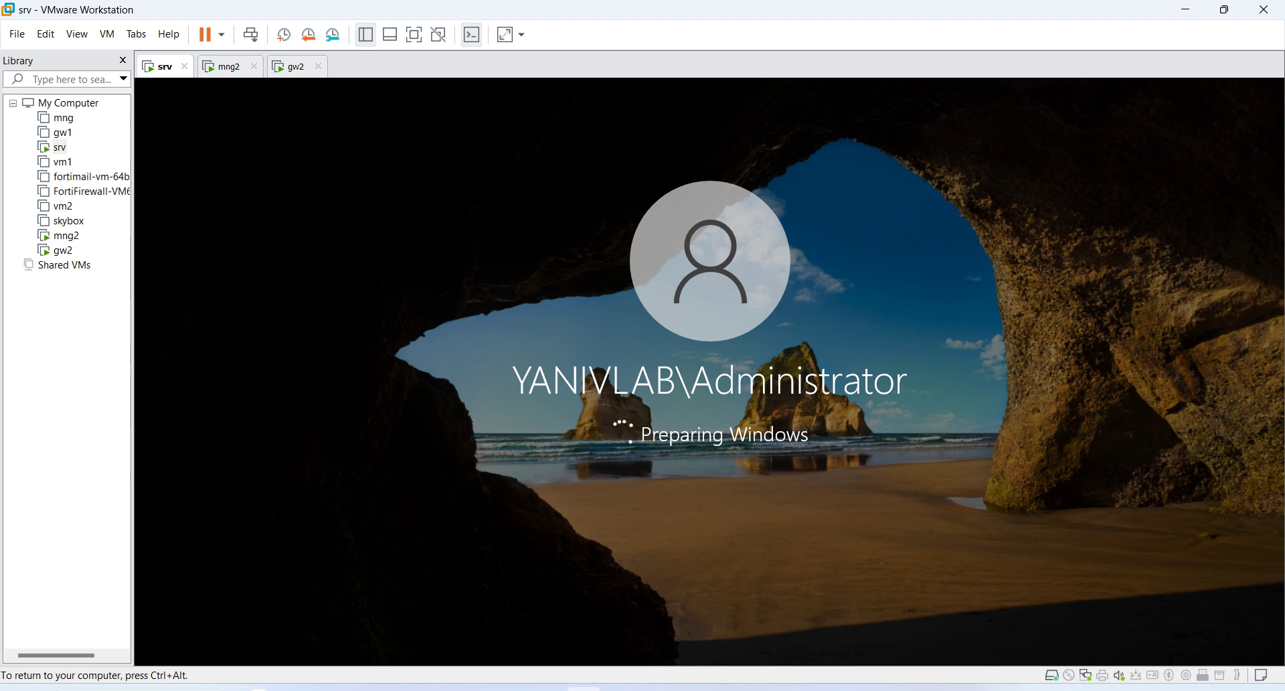
- Briefly check the gw2 console, then go back to the srv VM
{"action": "key", "text": "ctrl+alt"}
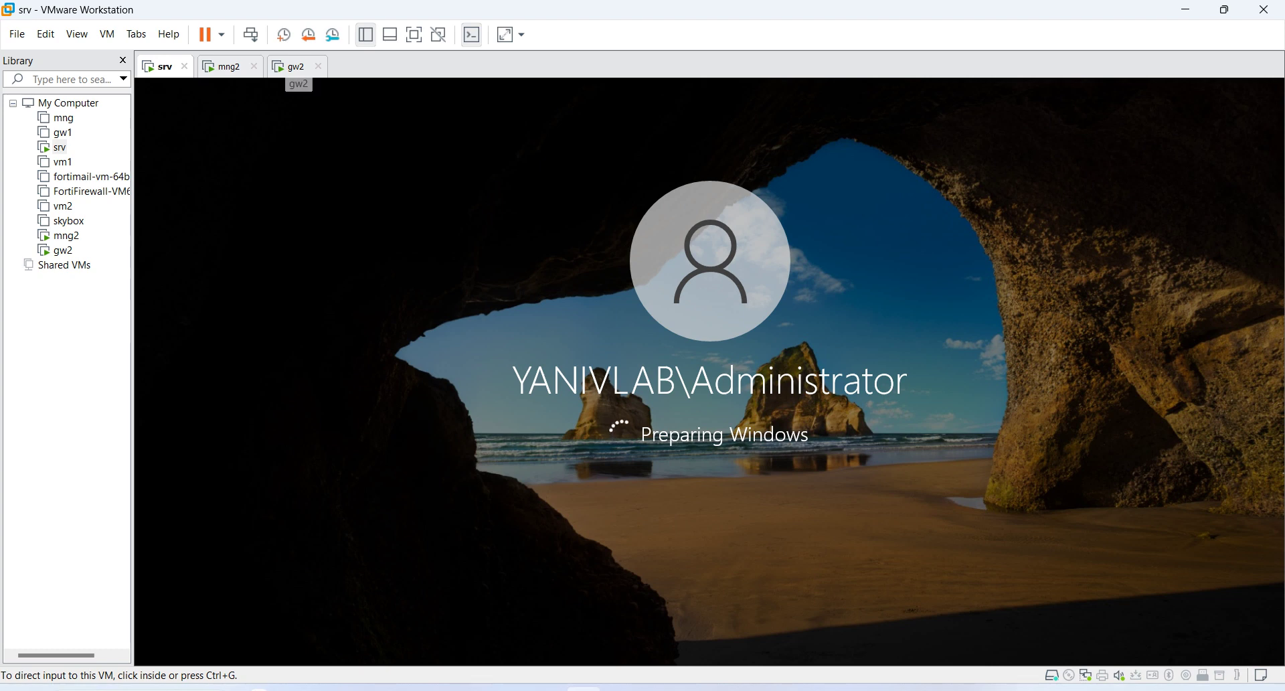
{"action": "left_click", "coordinate": [295, 66]}
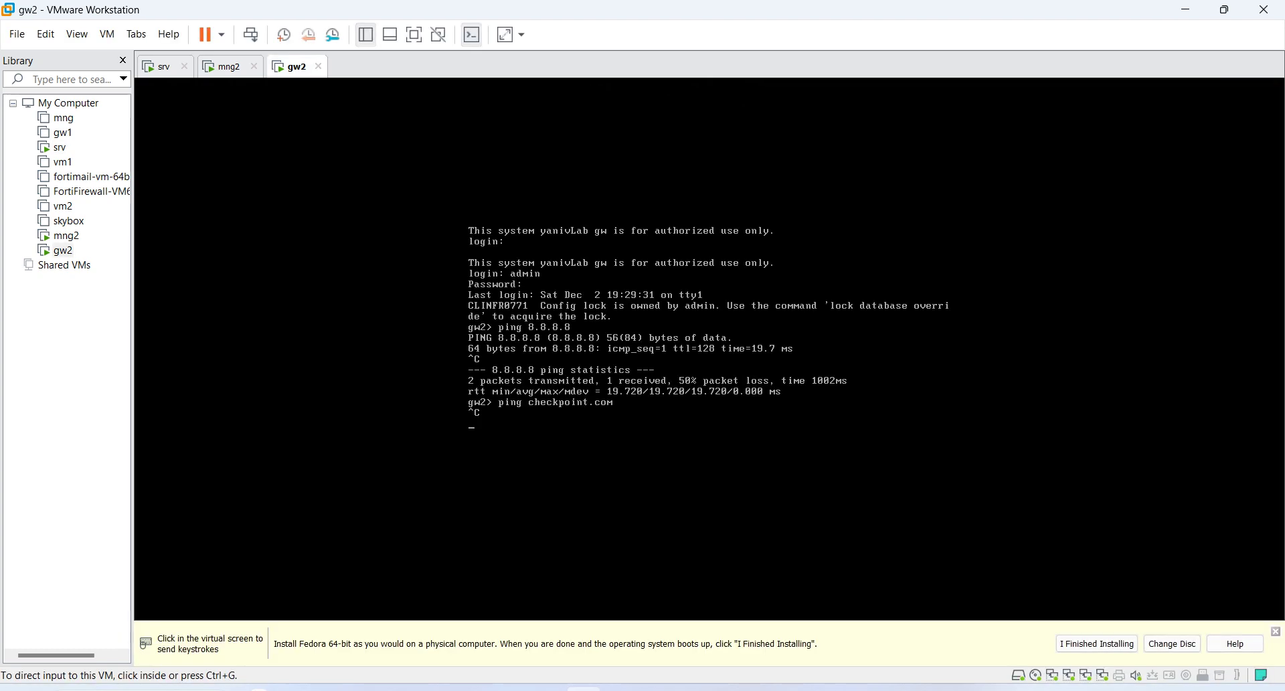
{"action": "key", "text": "ctrl+g"}
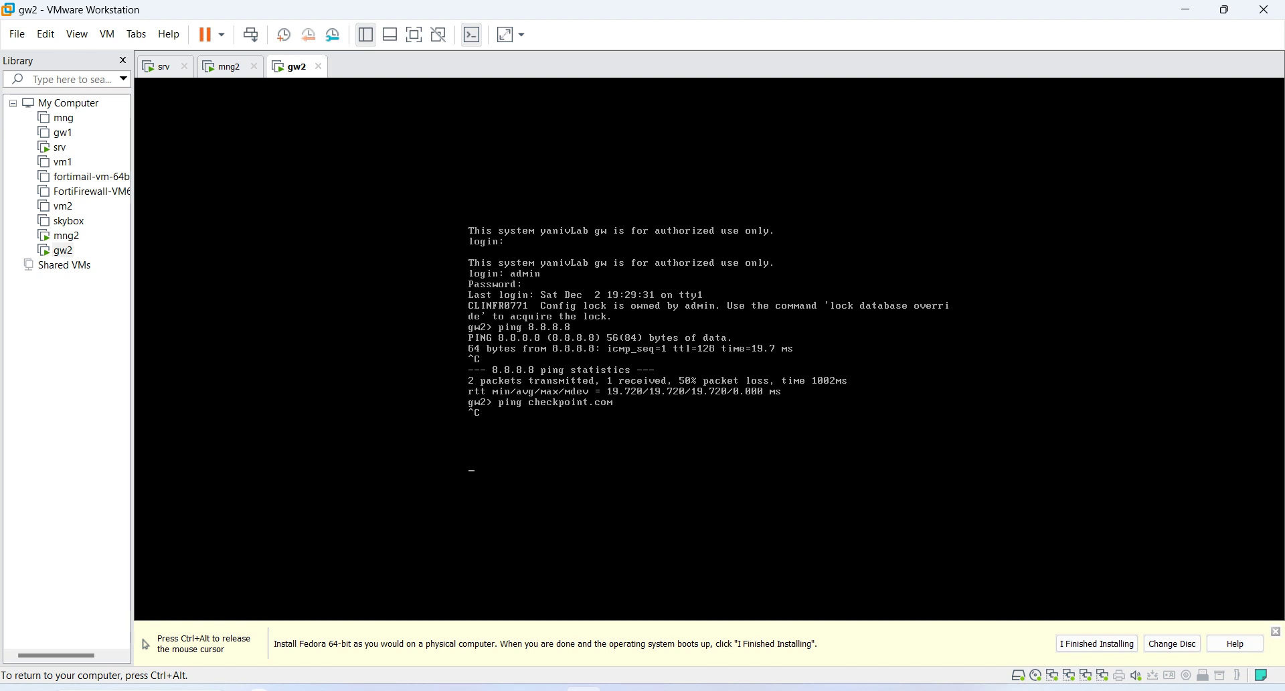
{"action": "key", "text": "ctrl+alt"}
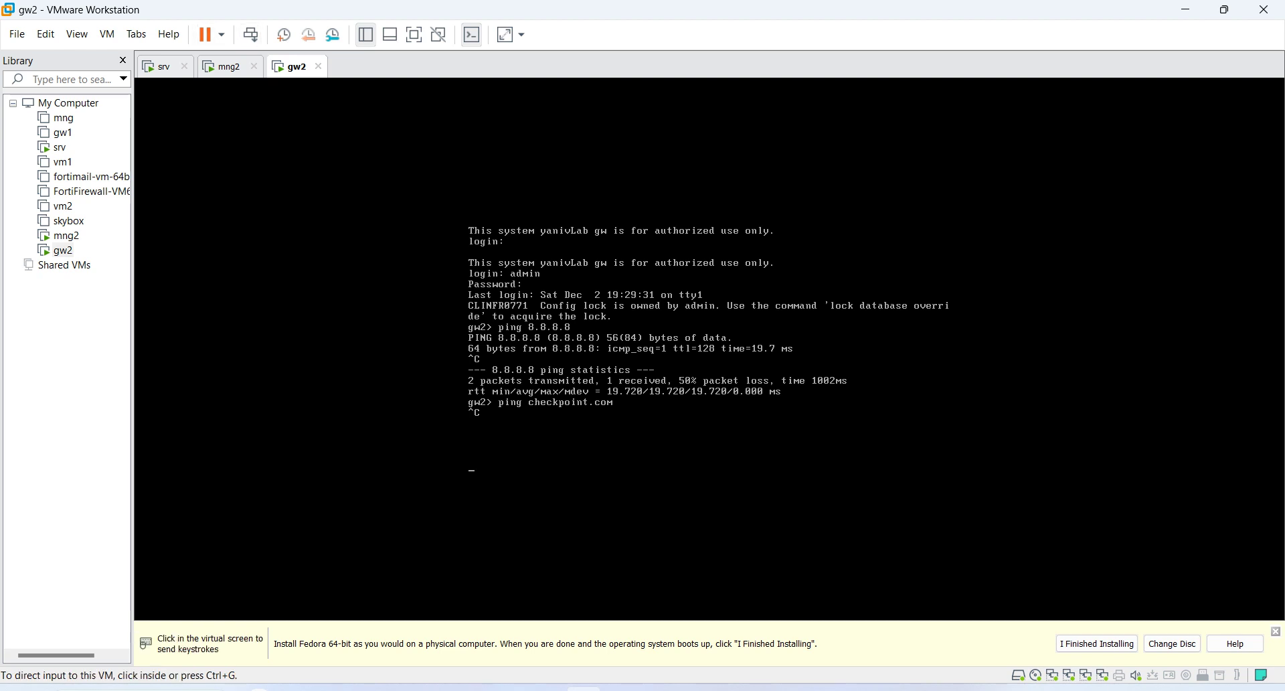
{"action": "key", "text": "ctrl+Tab"}
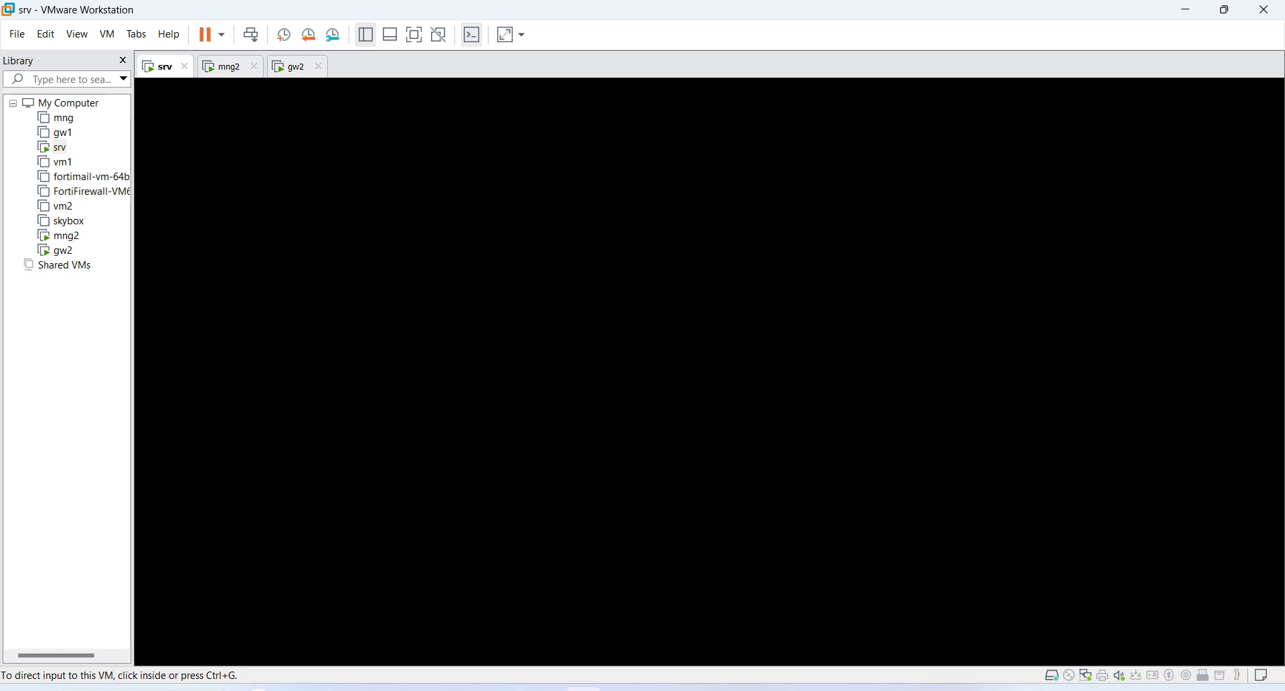
- On the srv desktop, open an administrator command prompt and run ping 8.8.8.8
{"action": "key", "text": "ctrl+g"}
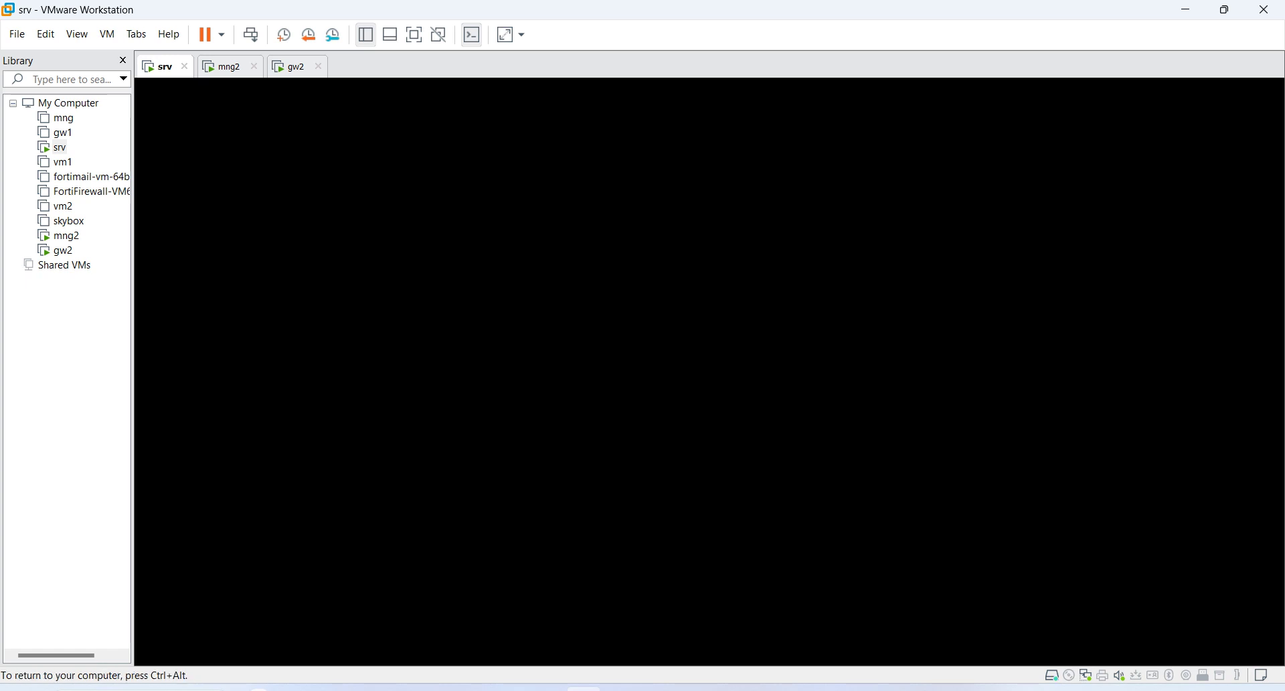
{"action": "key", "text": "ctrl+alt"}
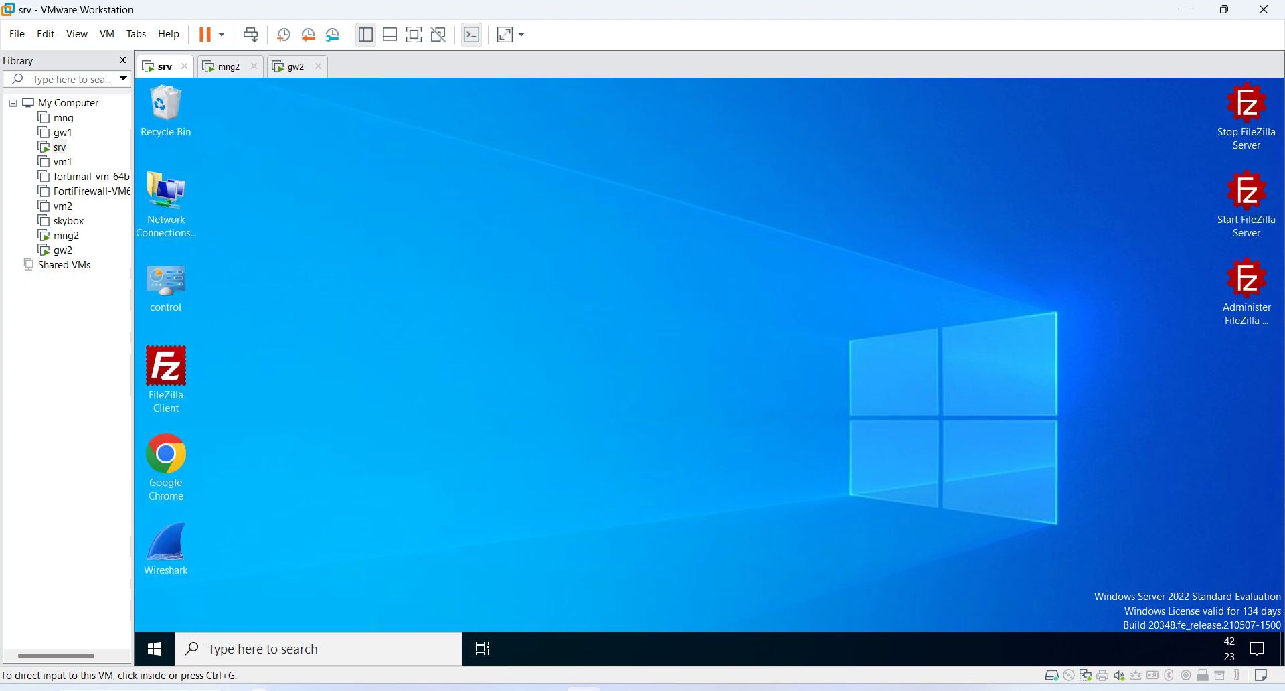
{"action": "left_click", "coordinate": [715, 372]}
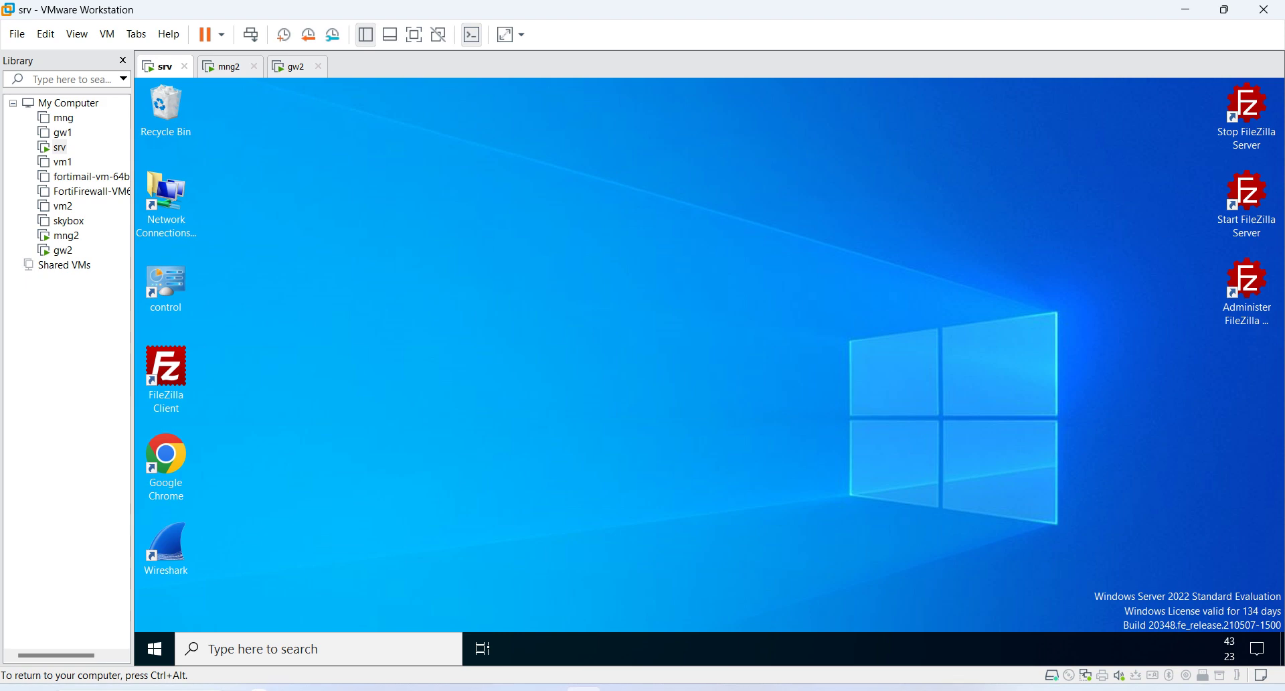
{"action": "key", "text": "ctrl+alt"}
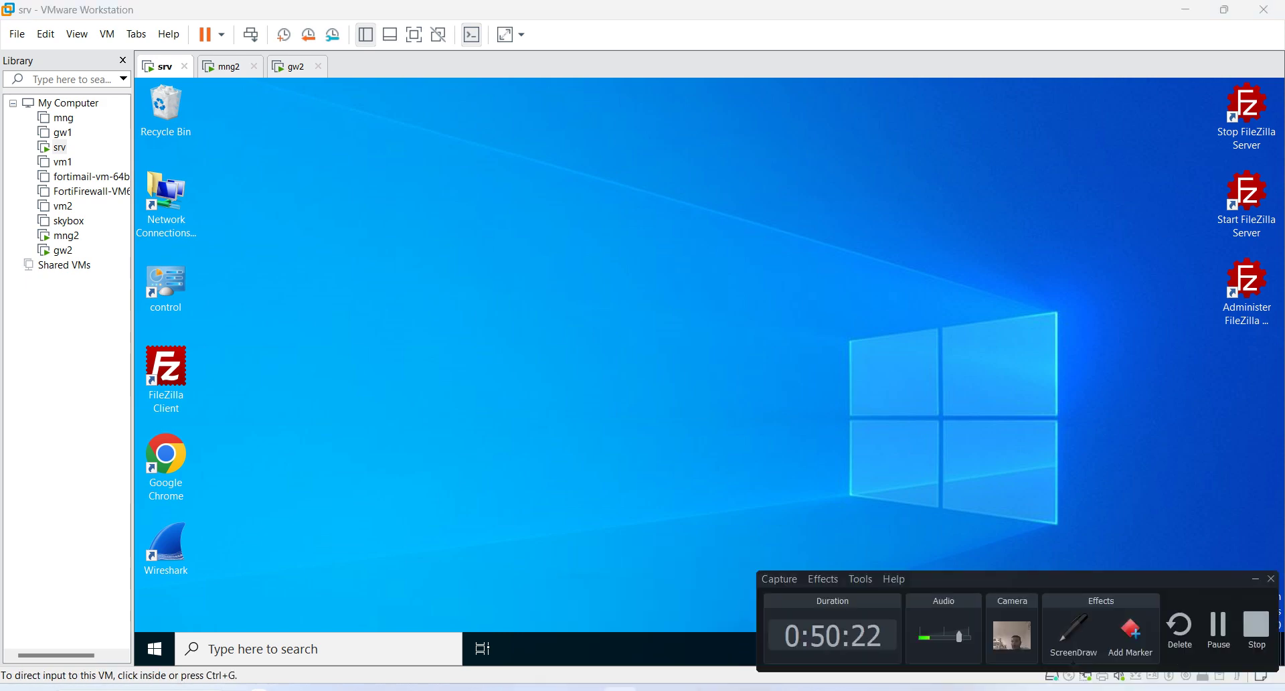
{"action": "left_click", "coordinate": [801, 285]}
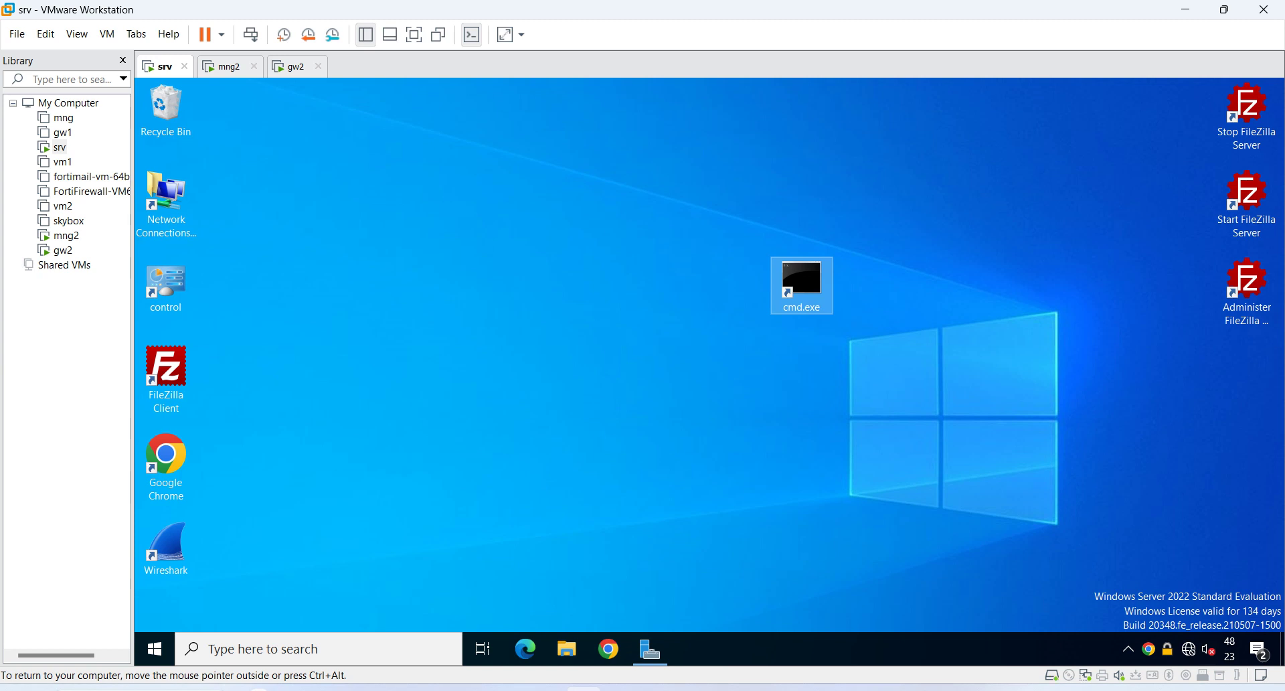
{"action": "key", "text": "Return"}
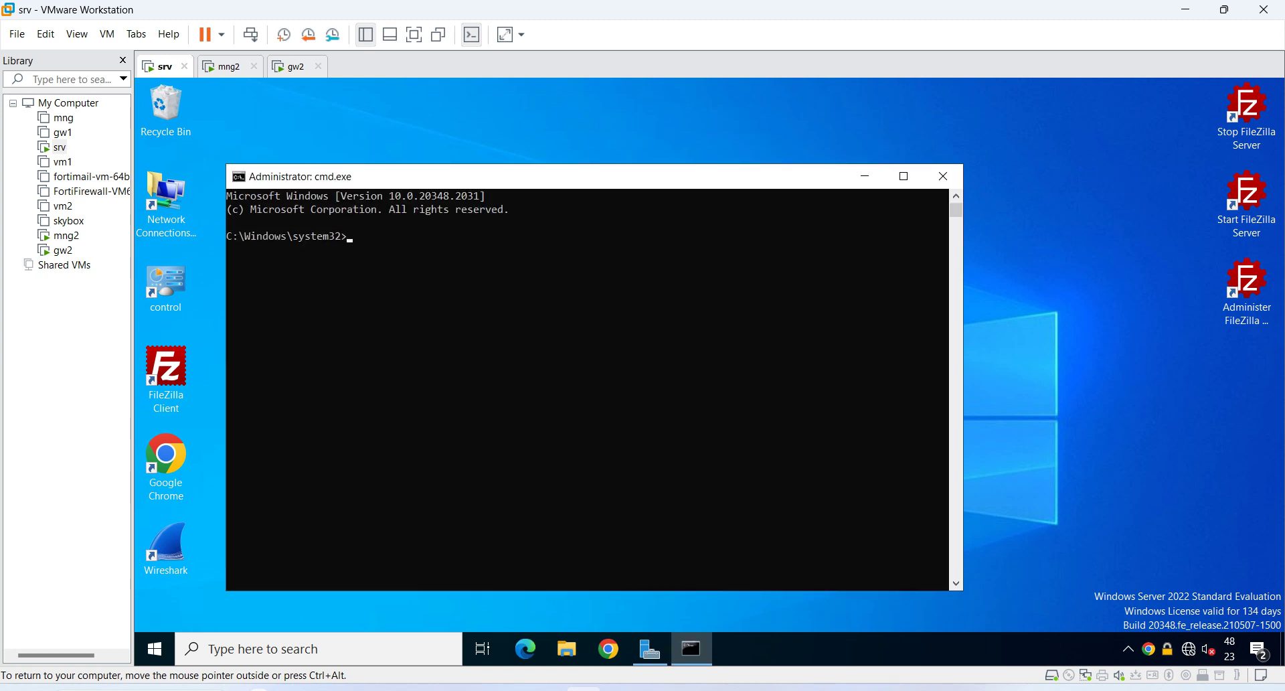
{"action": "type", "text": "ping 8.8.8.8"}
{"action": "key", "text": "Return"}
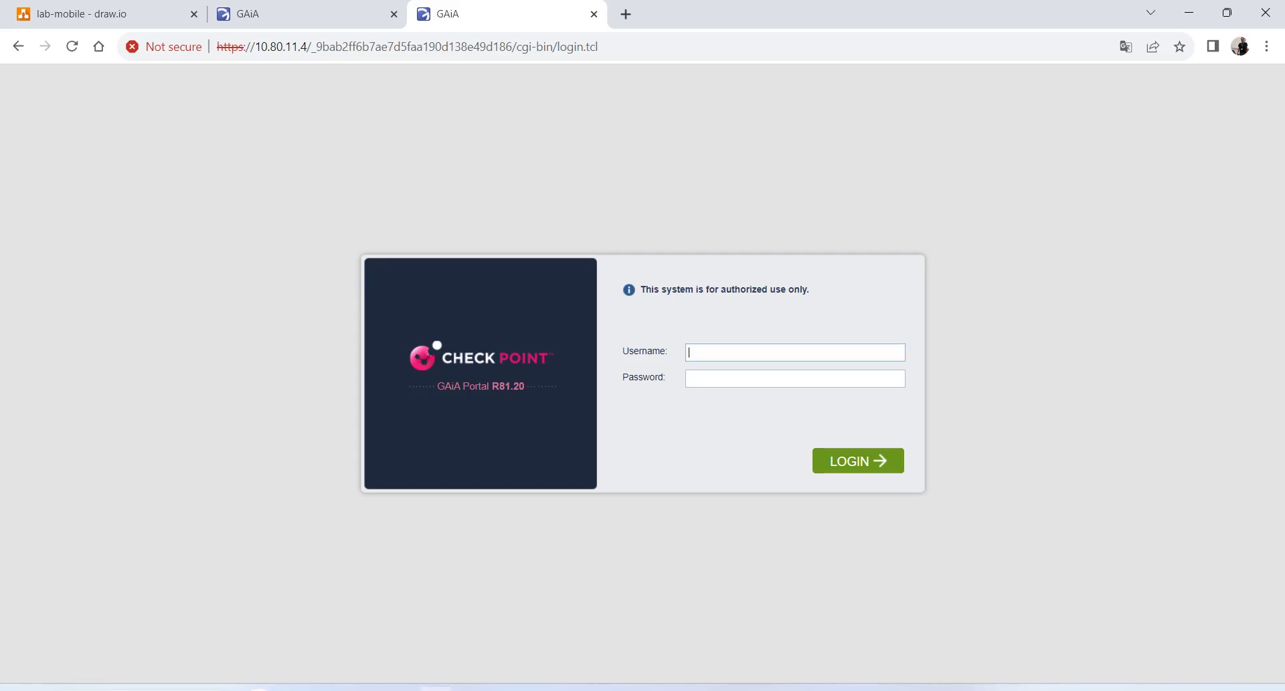
- Review the lab-mobile diagram, selecting the central red firewall shape, and glance at the GAiA page
{"action": "key", "text": "ctrl+1"}
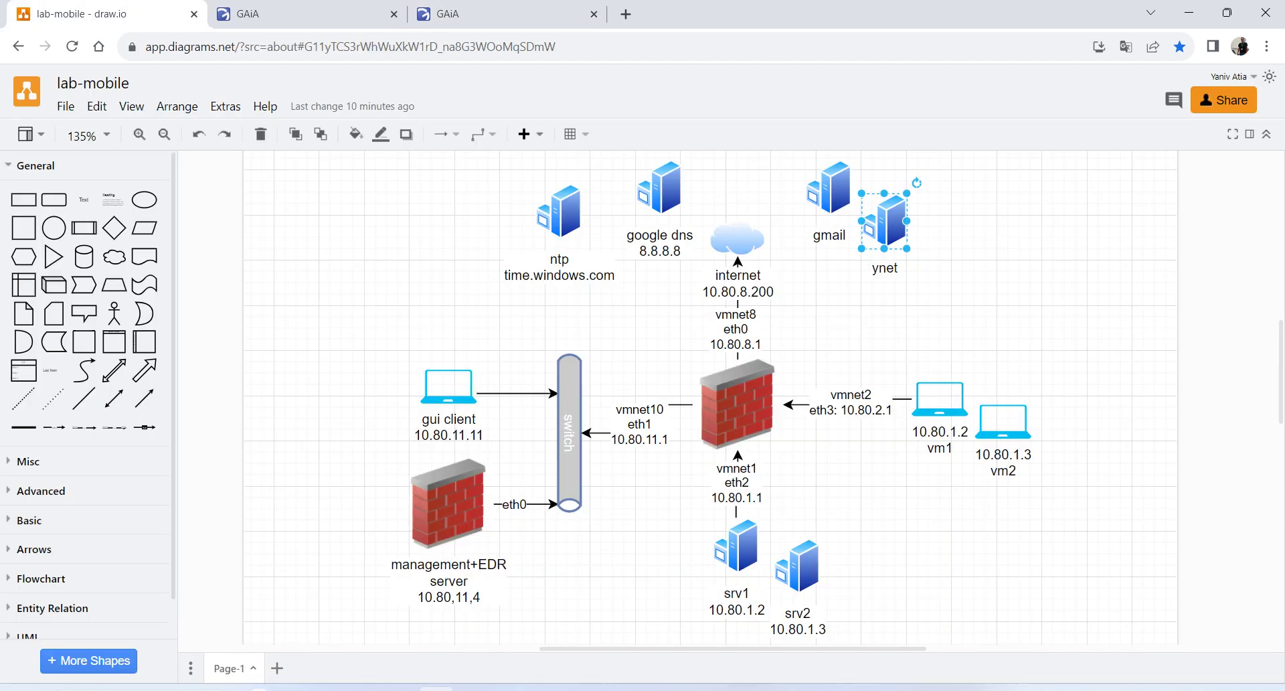
{"action": "key", "text": "super"}
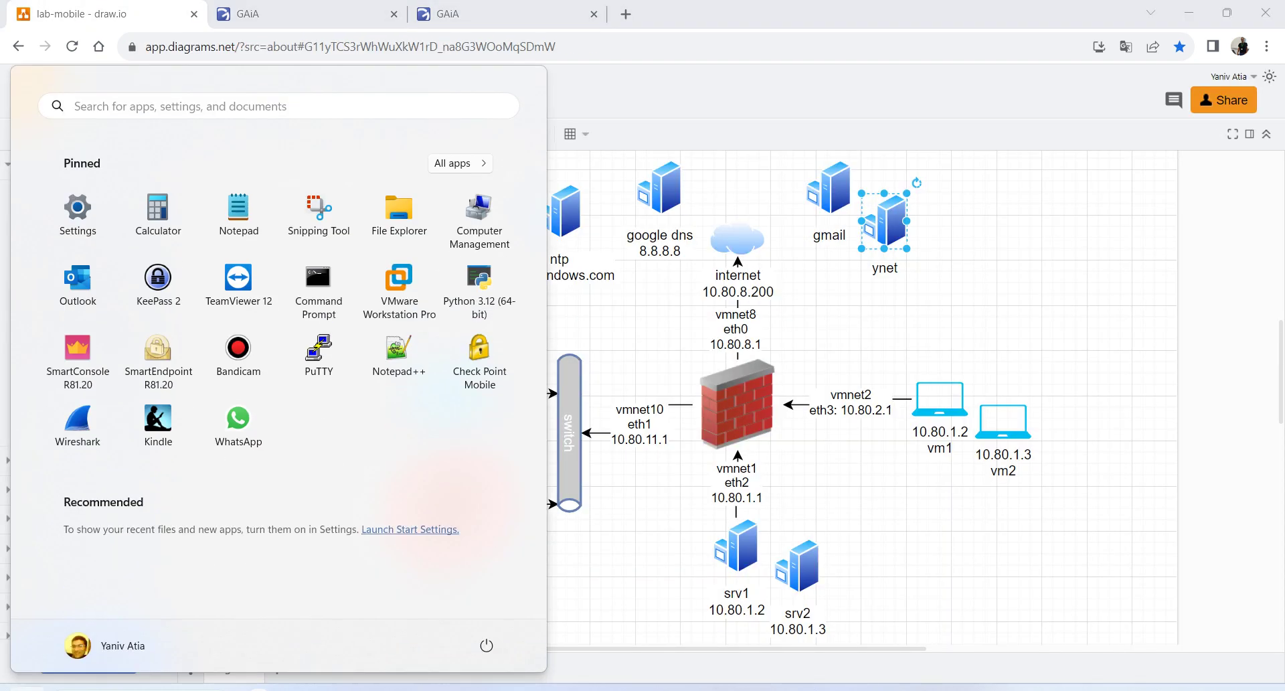
{"action": "key", "text": "super"}
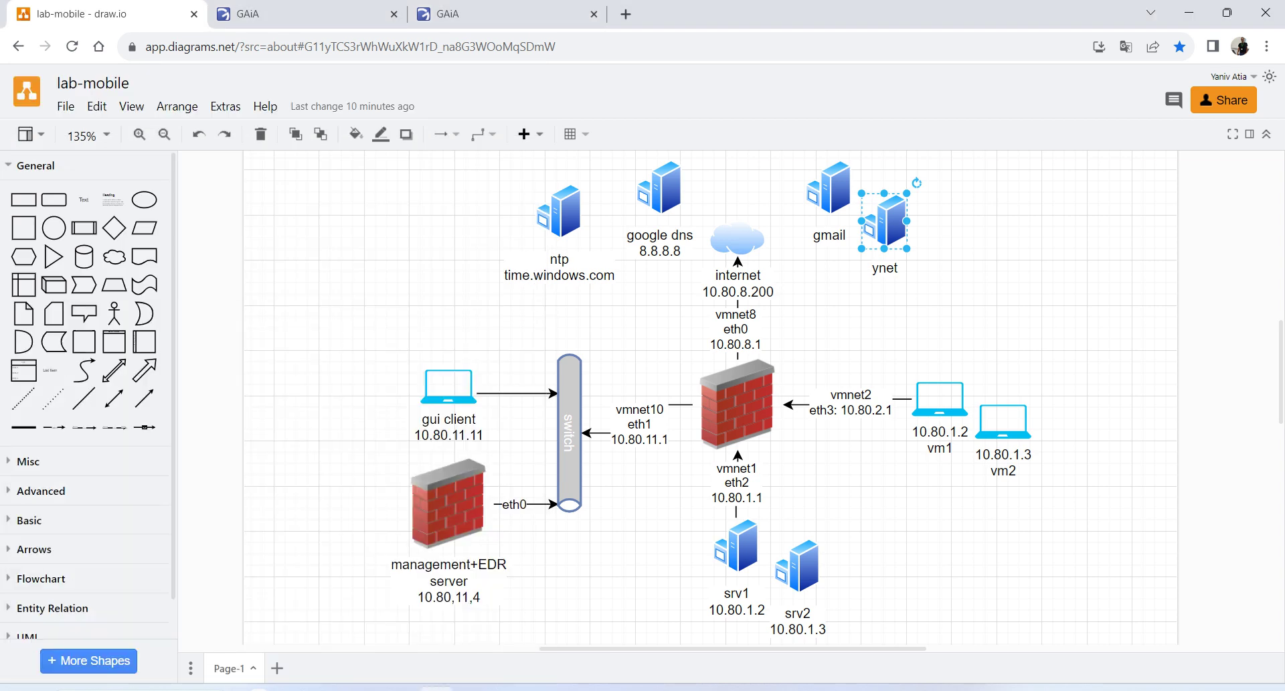
{"action": "left_click", "coordinate": [737, 403]}
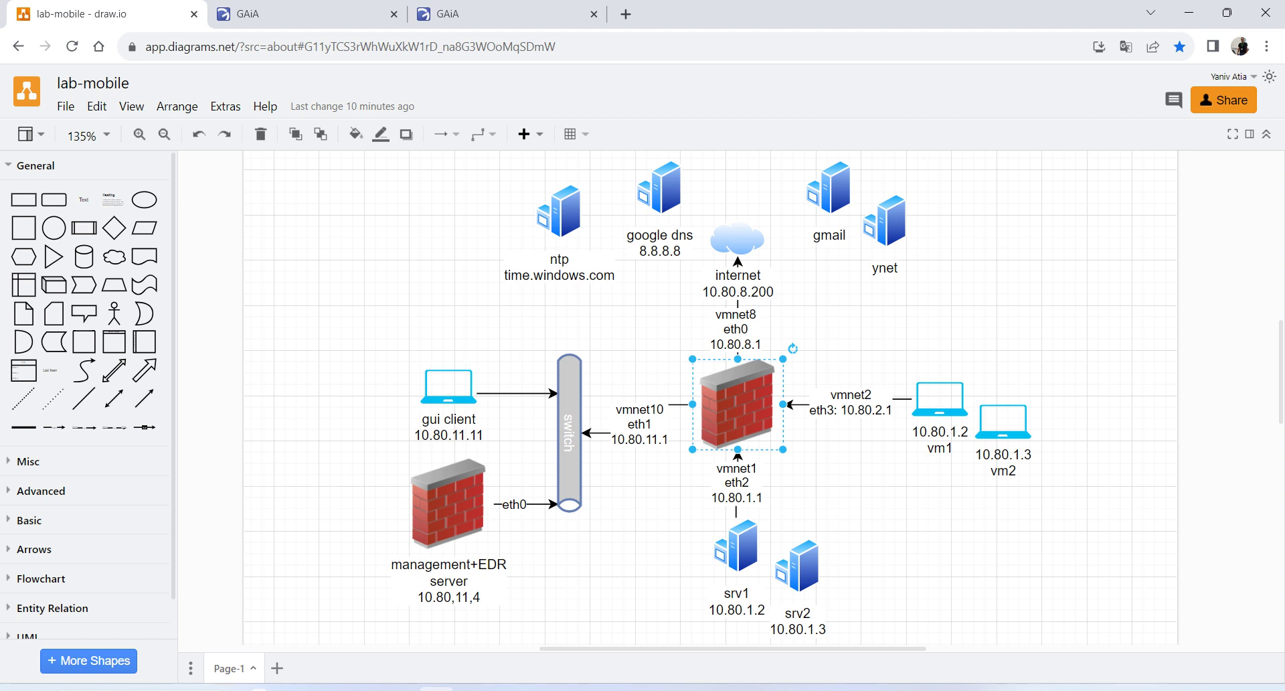
{"action": "key", "text": "ctrl+3"}
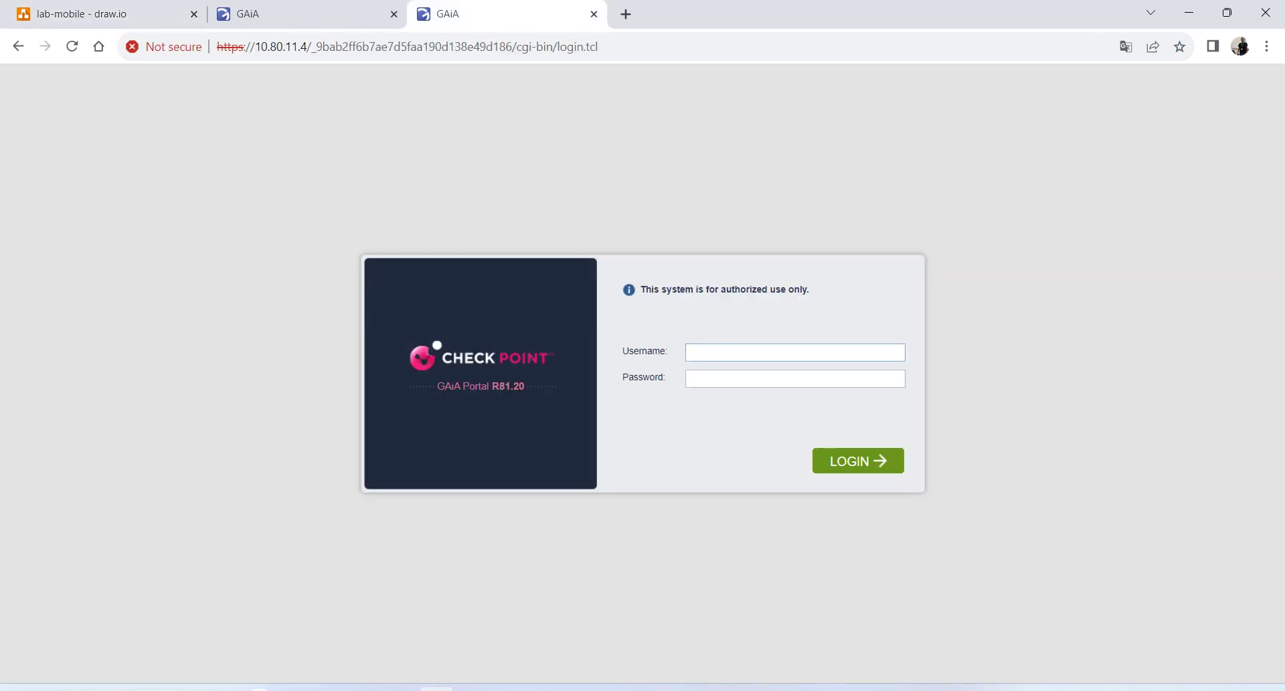
{"action": "key", "text": "ctrl+1"}
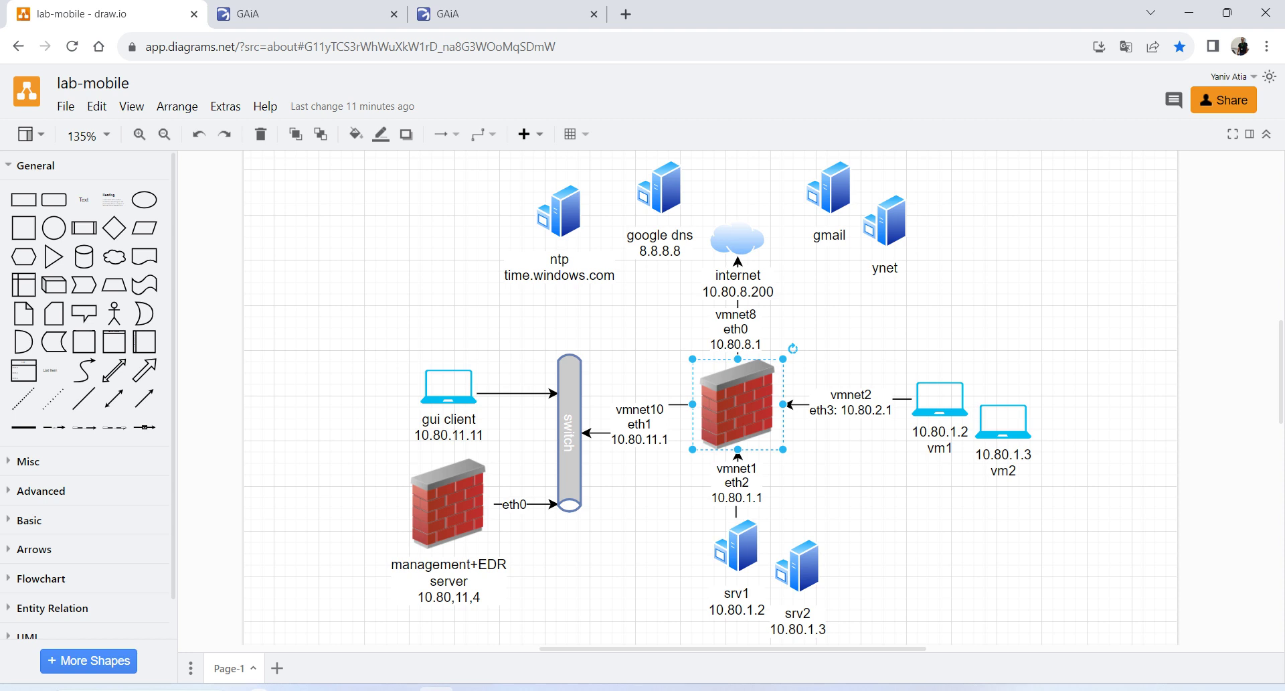
- Launch SmartConsole R81.20, view the system overview, then return to the SmartConsole login on the VM
{"action": "key", "text": "super"}
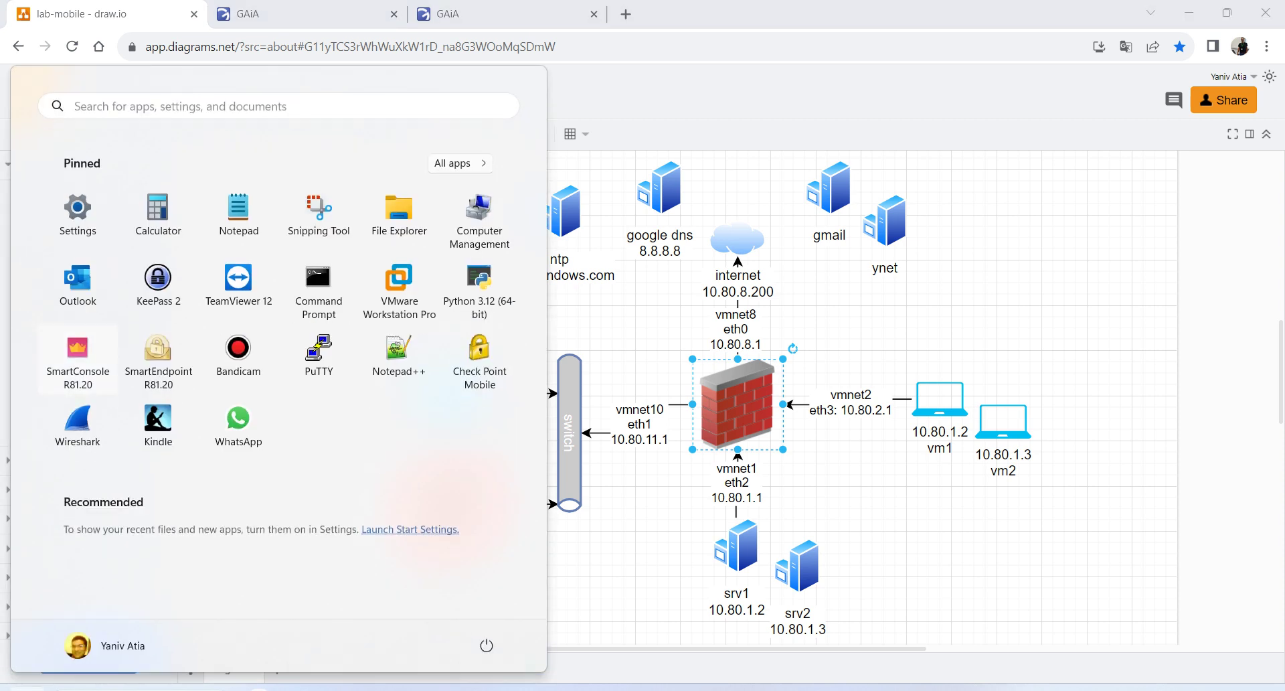
{"action": "key", "text": "super"}
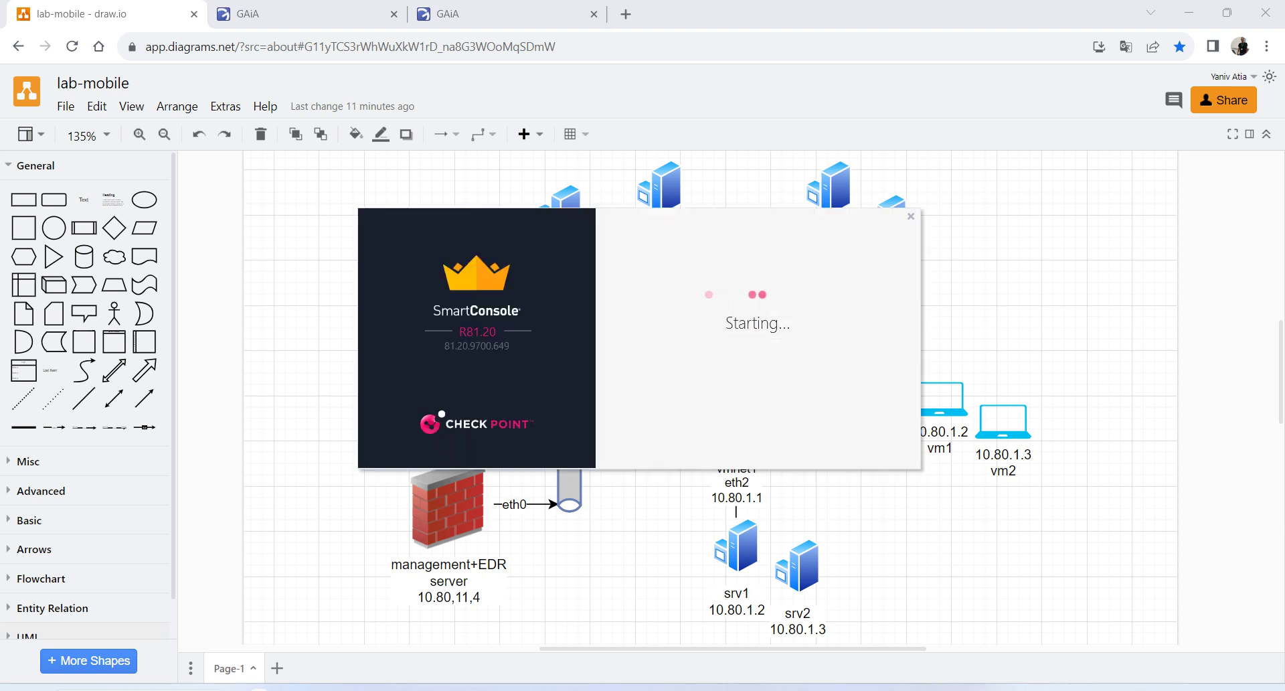
{"action": "key", "text": "super"}
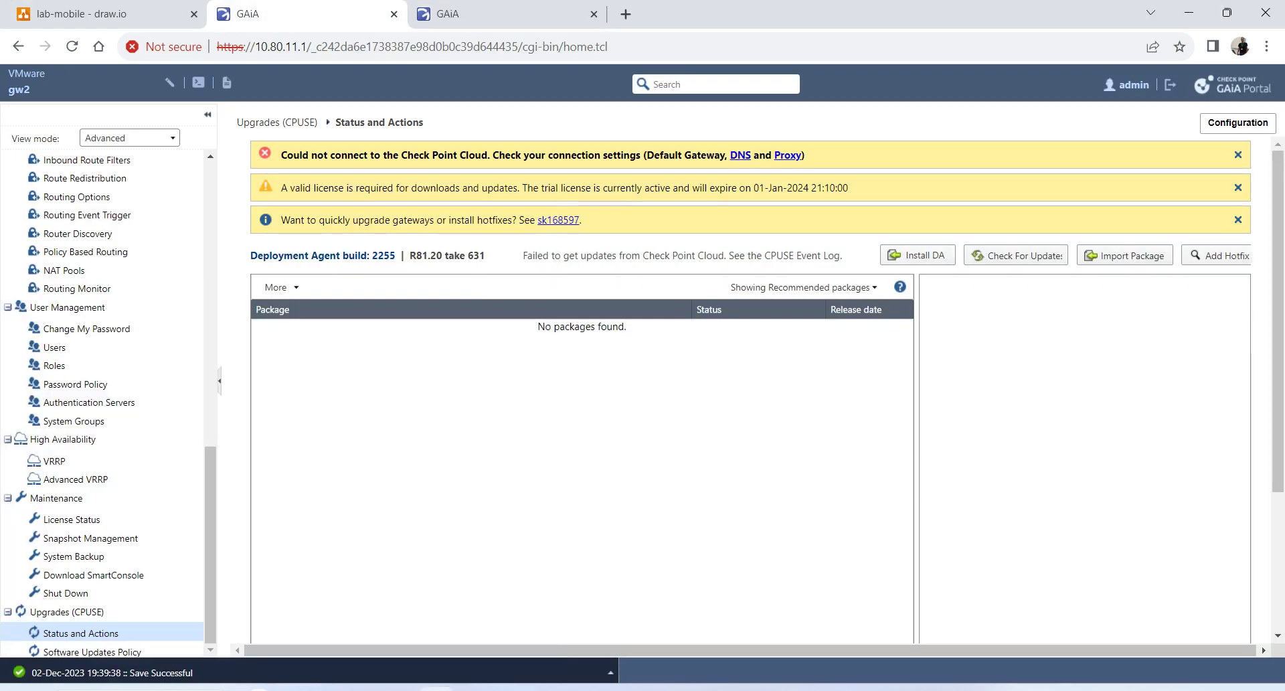
{"action": "scroll", "coordinate": [107, 402], "scroll_direction": "up", "scroll_amount": 10}
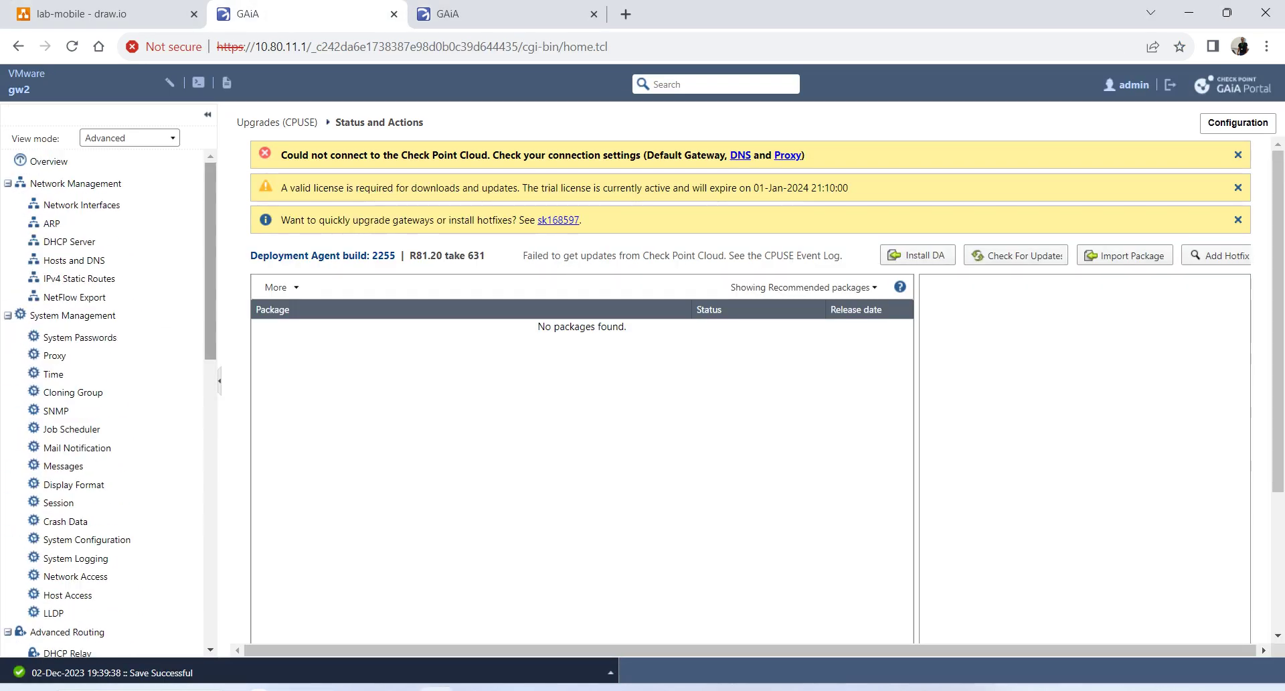
{"action": "left_click", "coordinate": [85, 163]}
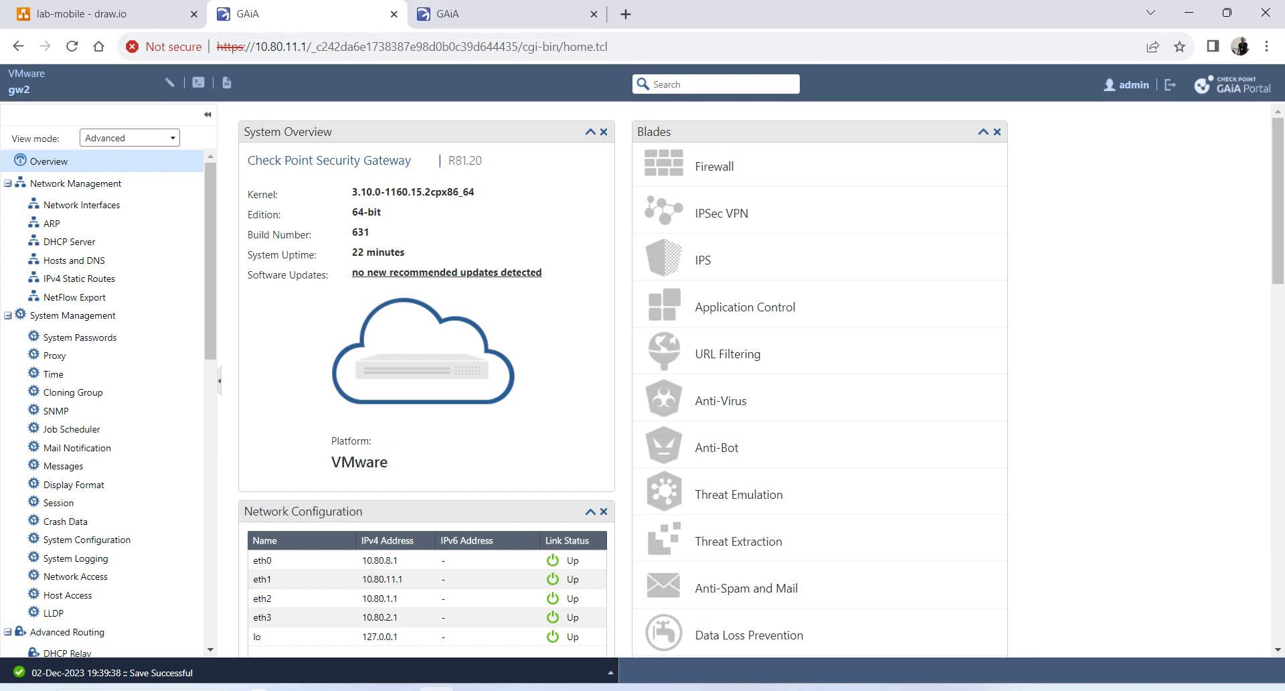
{"action": "left_click", "coordinate": [80, 13]}
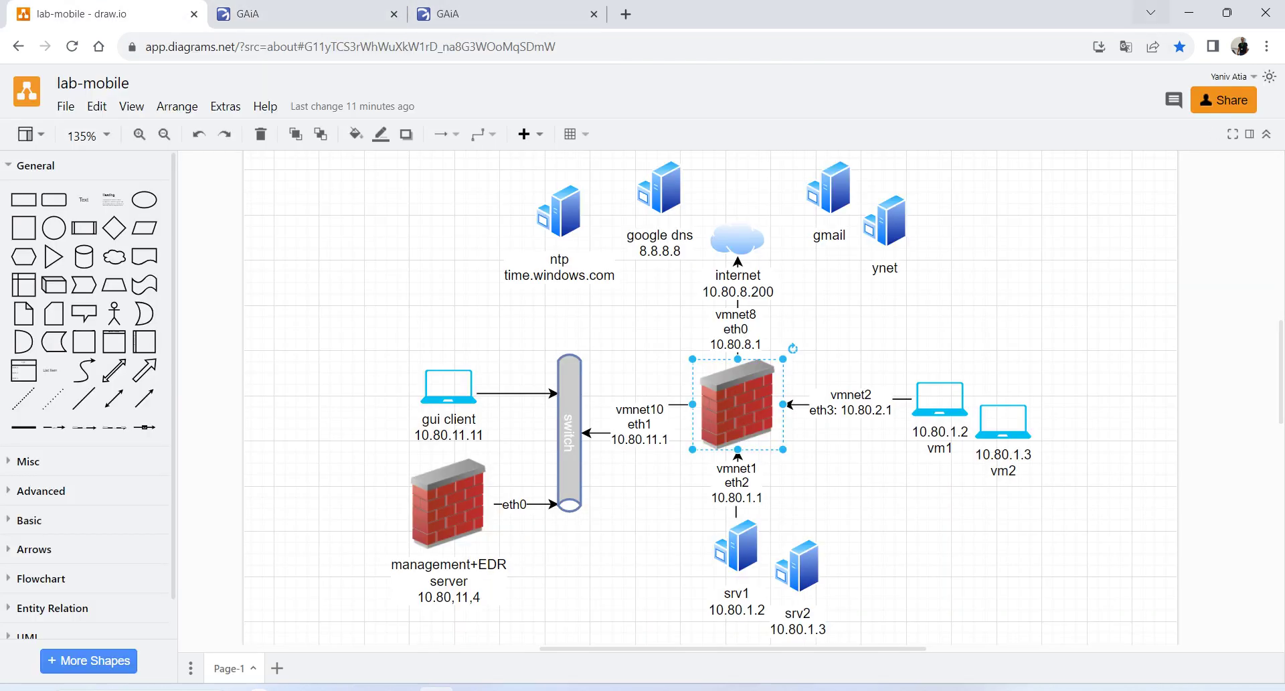
{"action": "left_click", "coordinate": [1189, 13]}
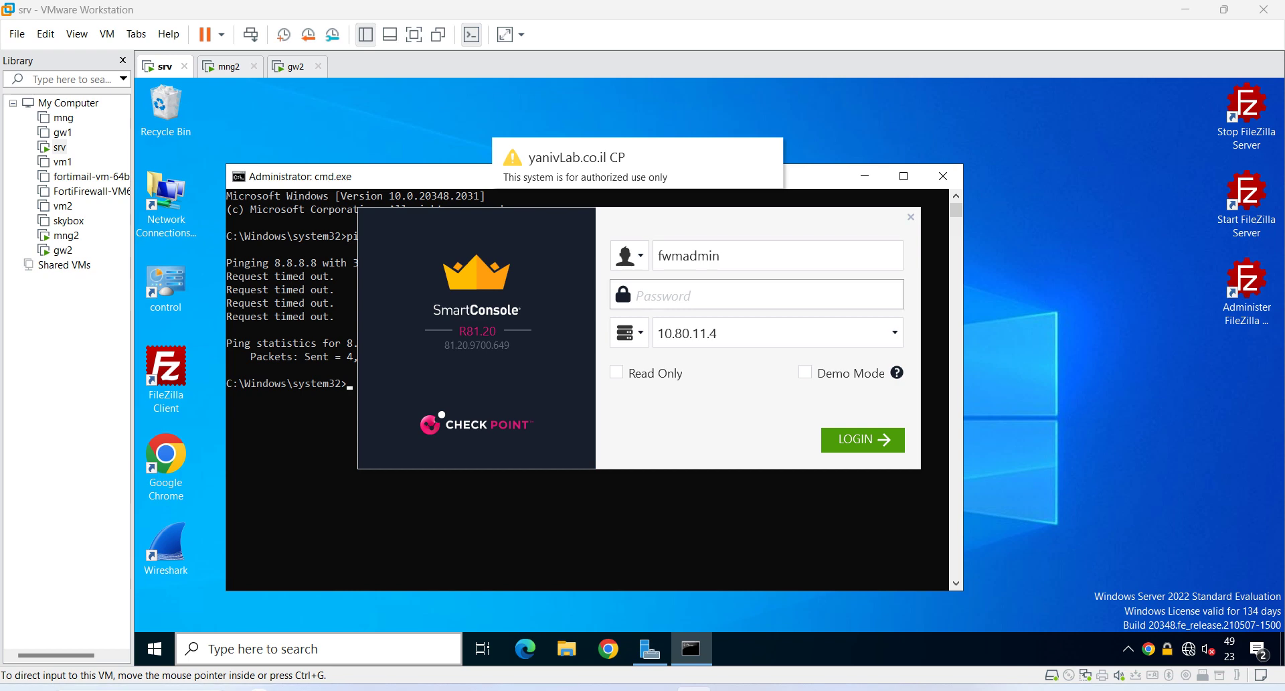
- Log in to SmartConsole server 10.80.11.4 with the account password
{"action": "left_click", "coordinate": [776, 255]}
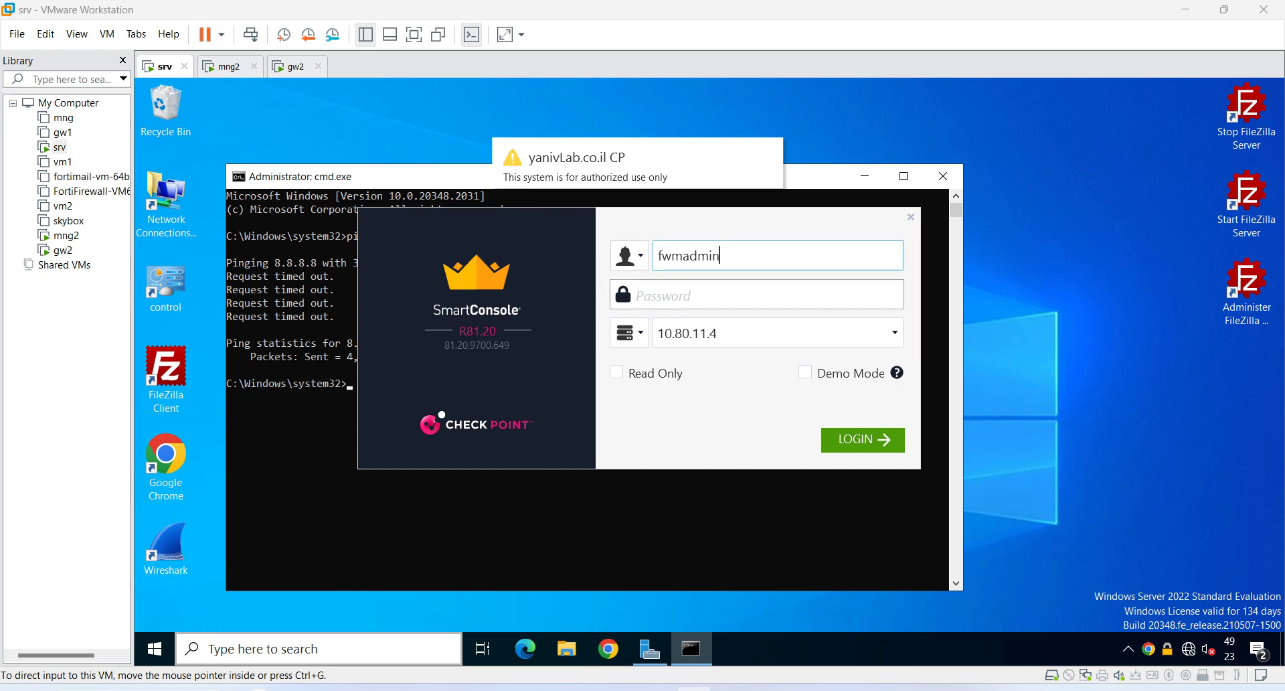
{"action": "key", "text": "Tab"}
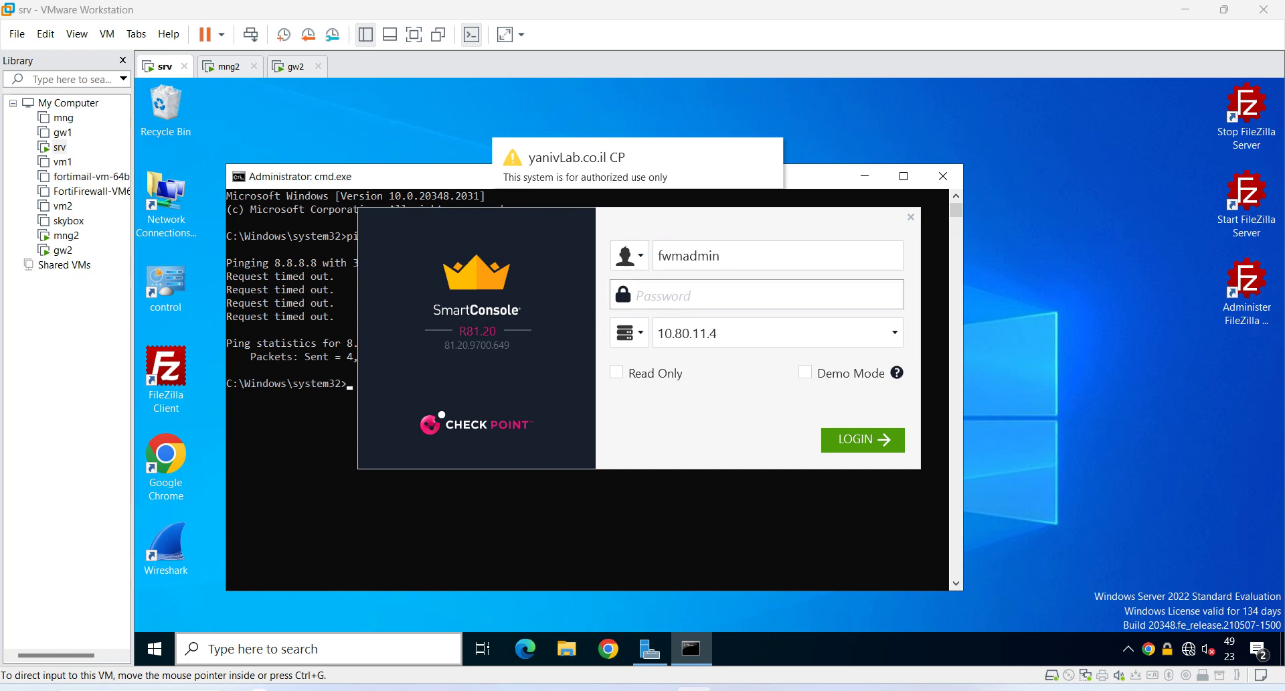
{"action": "type", "text": "**********"}
{"action": "key", "text": "Return"}
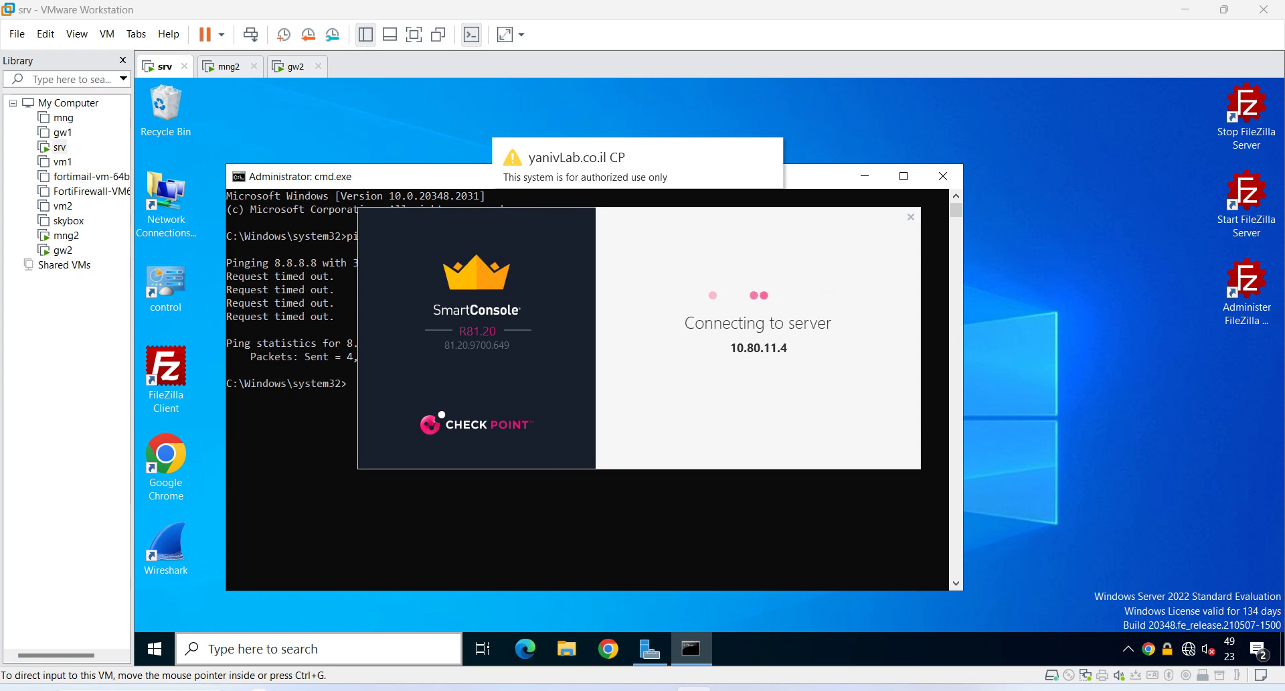
- Rerun top on the mng2 management server console, then release the VM input
{"action": "key", "text": "ctrl+Tab"}
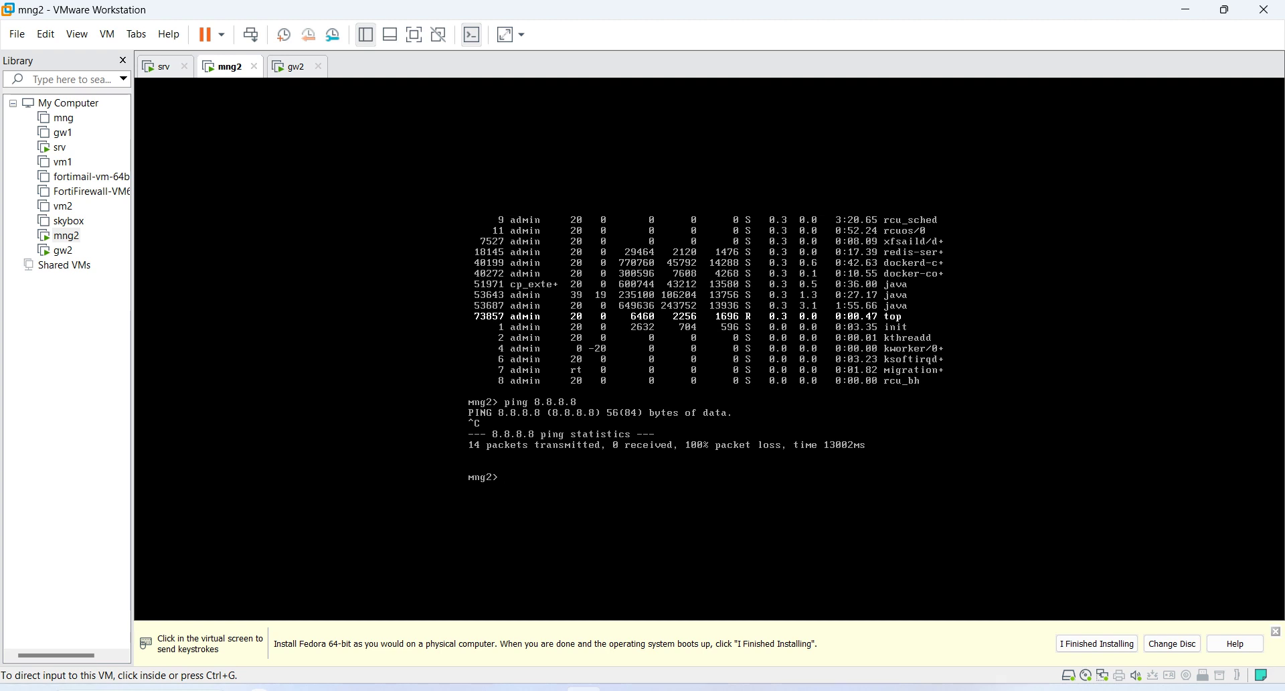
{"action": "key", "text": "ctrl+g"}
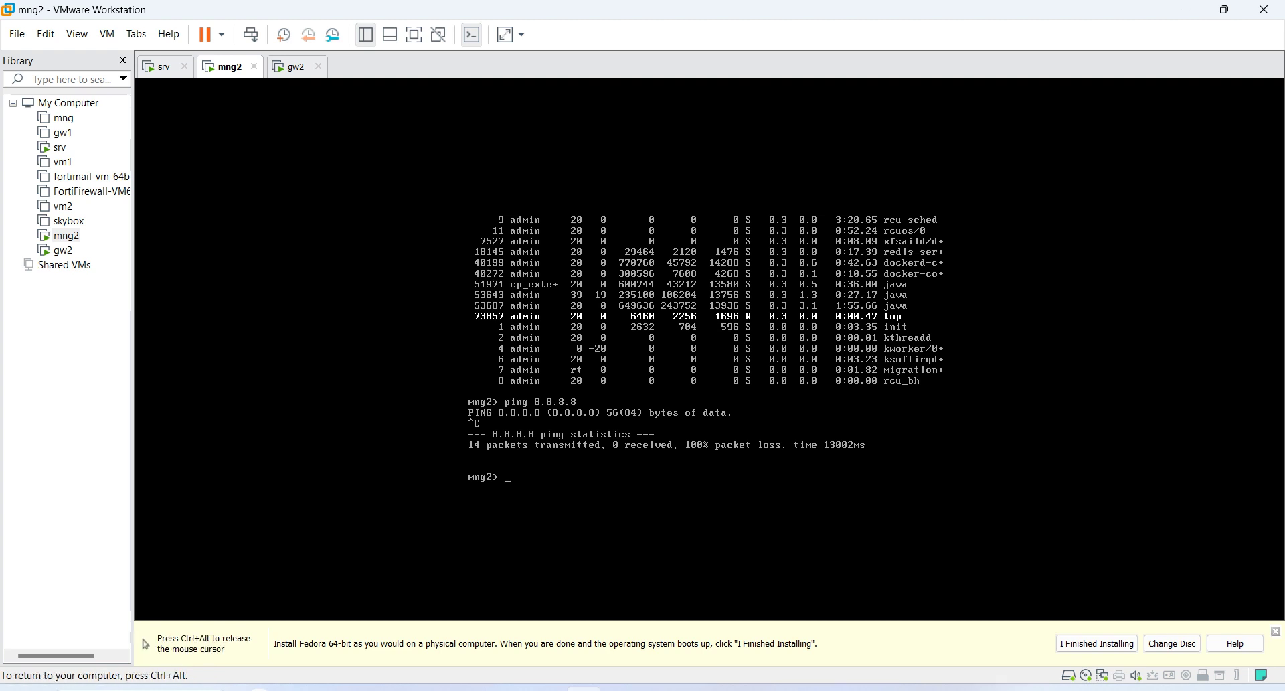
{"action": "key", "text": "Up"}
{"action": "key", "text": "Up"}
{"action": "key", "text": "Return"}
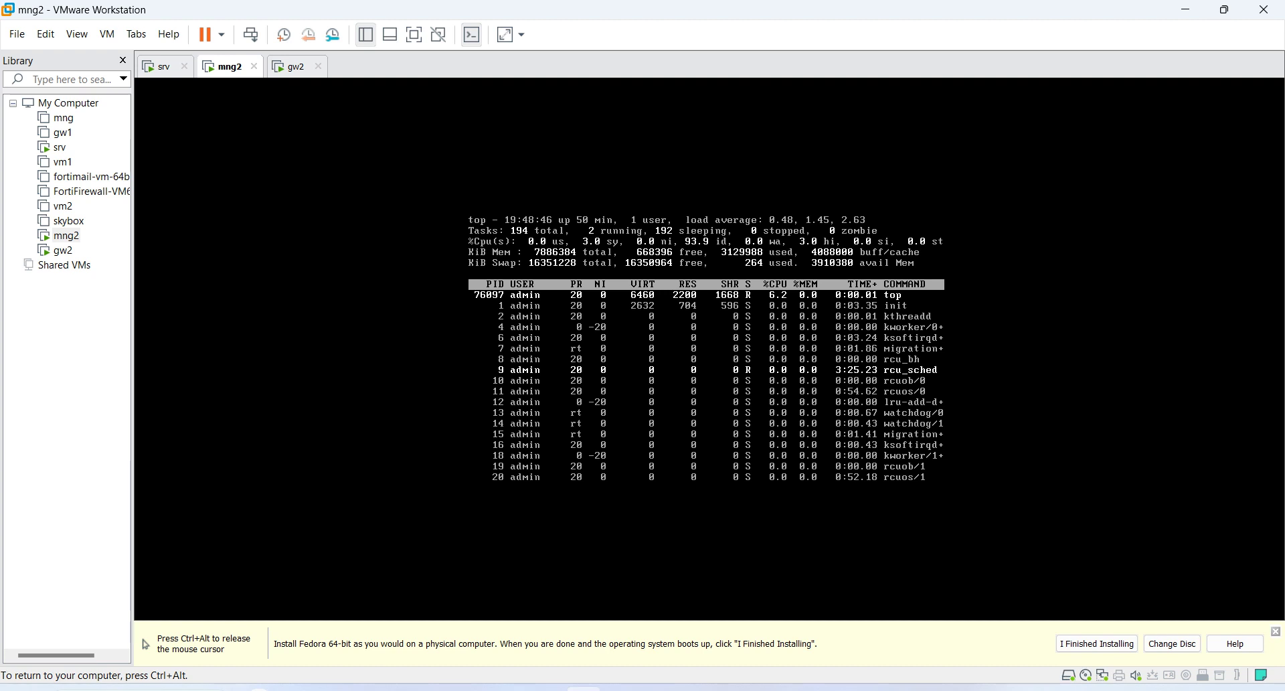
{"action": "key", "text": "ctrl+alt"}
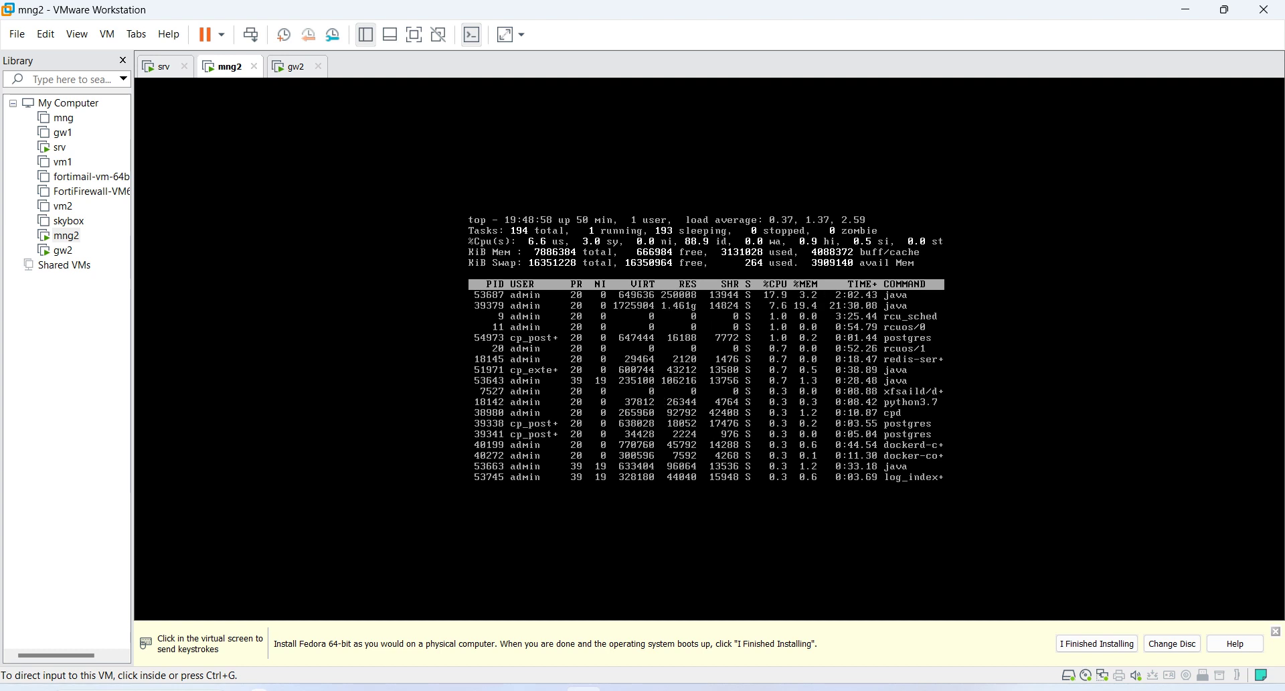
{"action": "key", "text": "alt"}
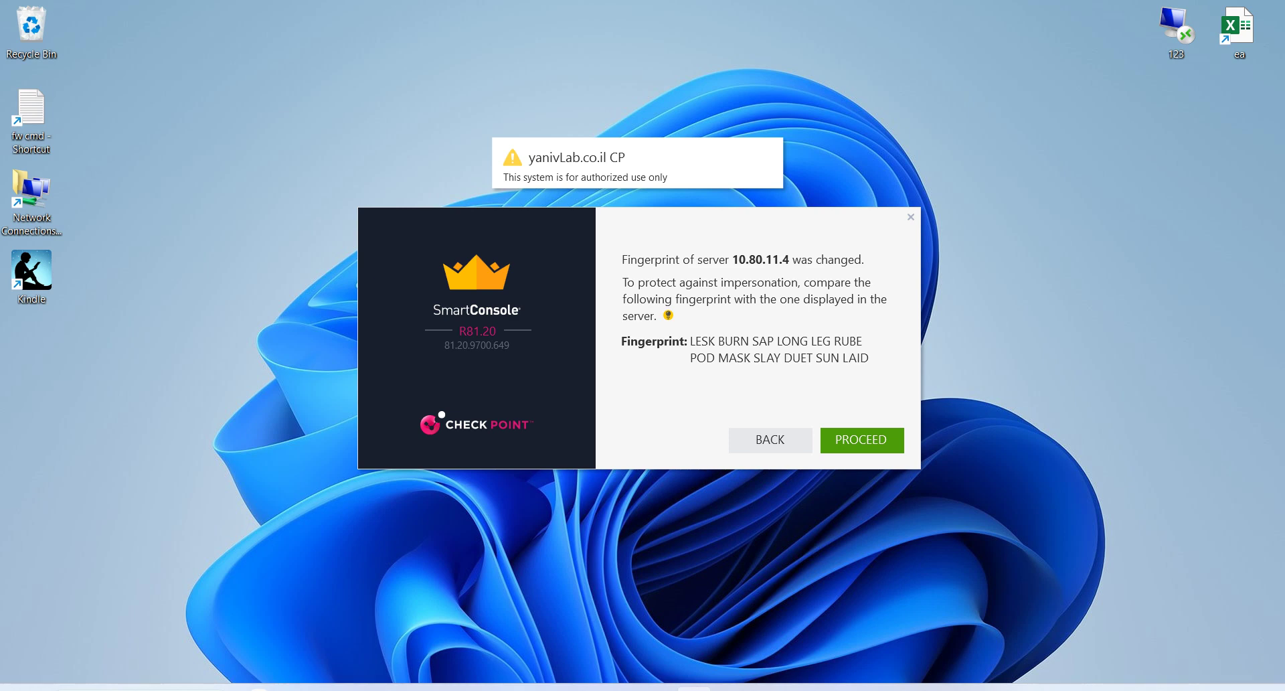
- Accept the changed server fingerprint, hide Validations, and set the Cleanup rule's Track to Log
{"action": "key", "text": "Return"}
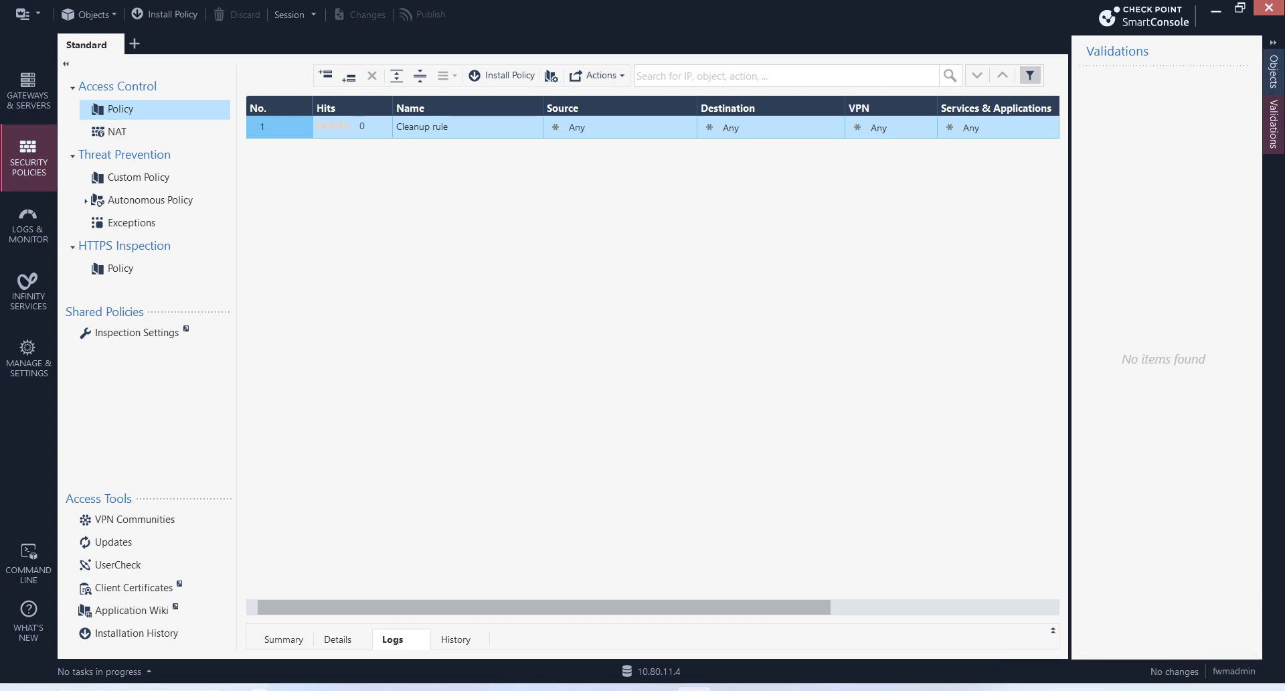
{"action": "left_click", "coordinate": [1272, 43]}
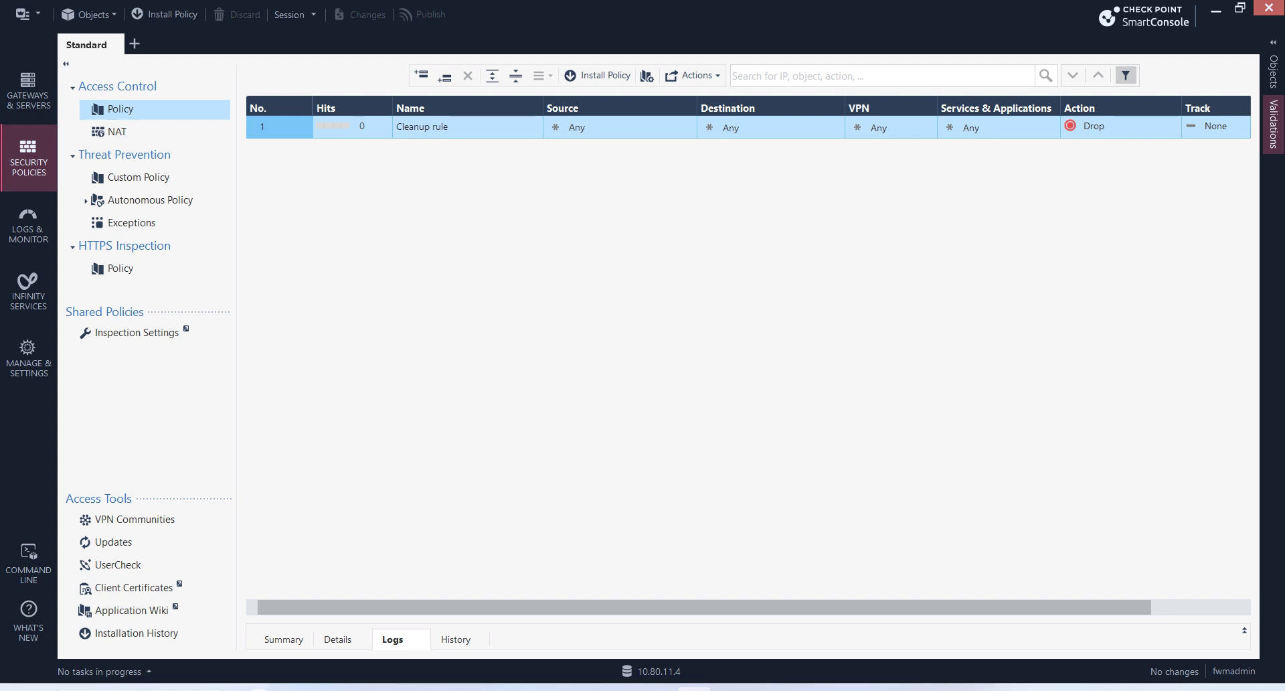
{"action": "left_click", "coordinate": [1215, 126]}
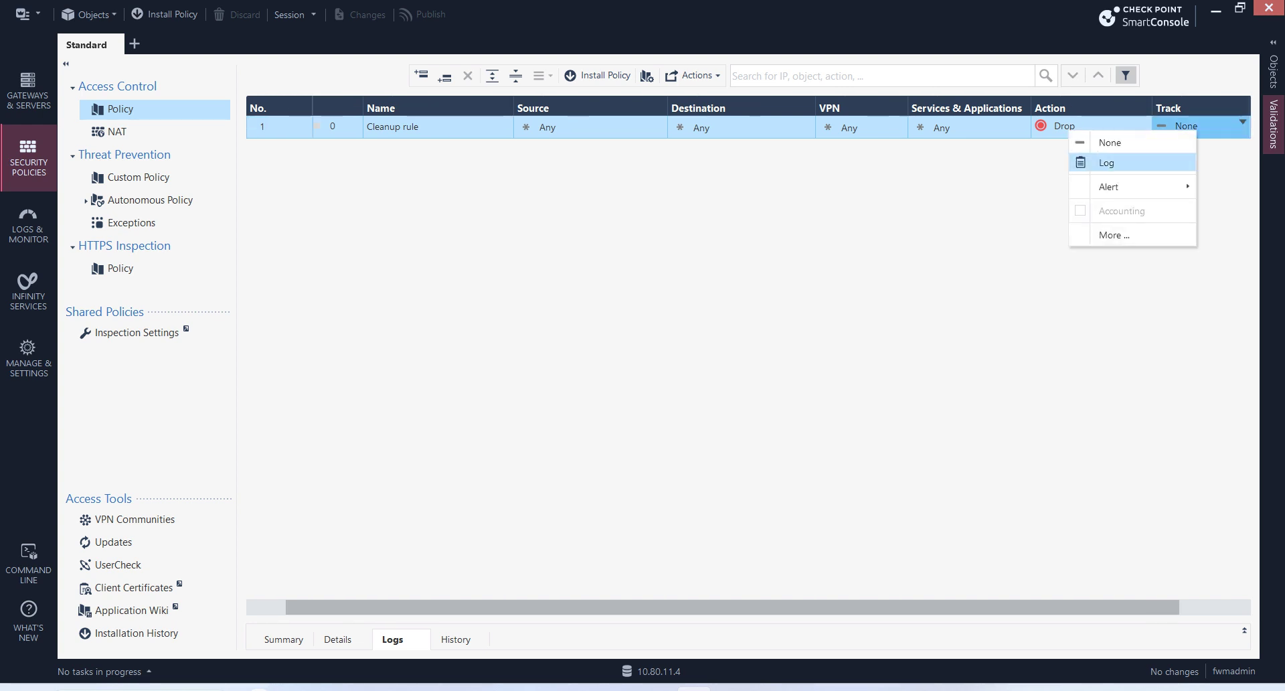
{"action": "left_click", "coordinate": [1106, 163]}
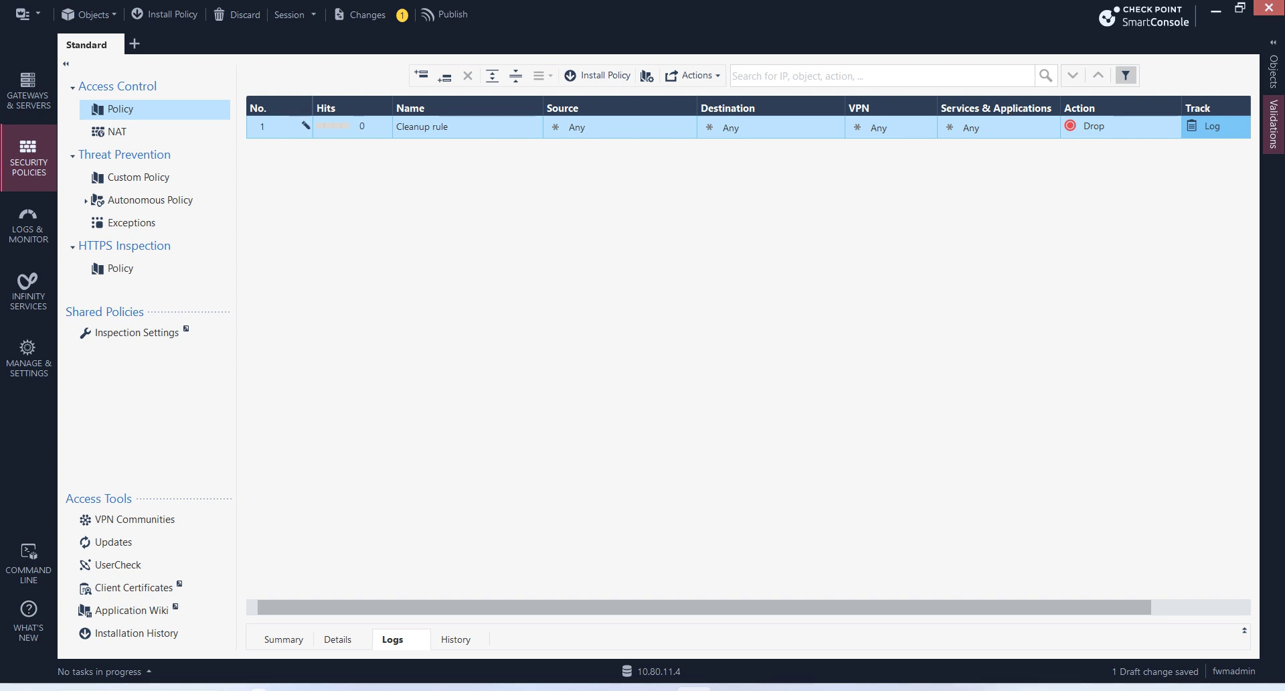
{"action": "right_click", "coordinate": [277, 119]}
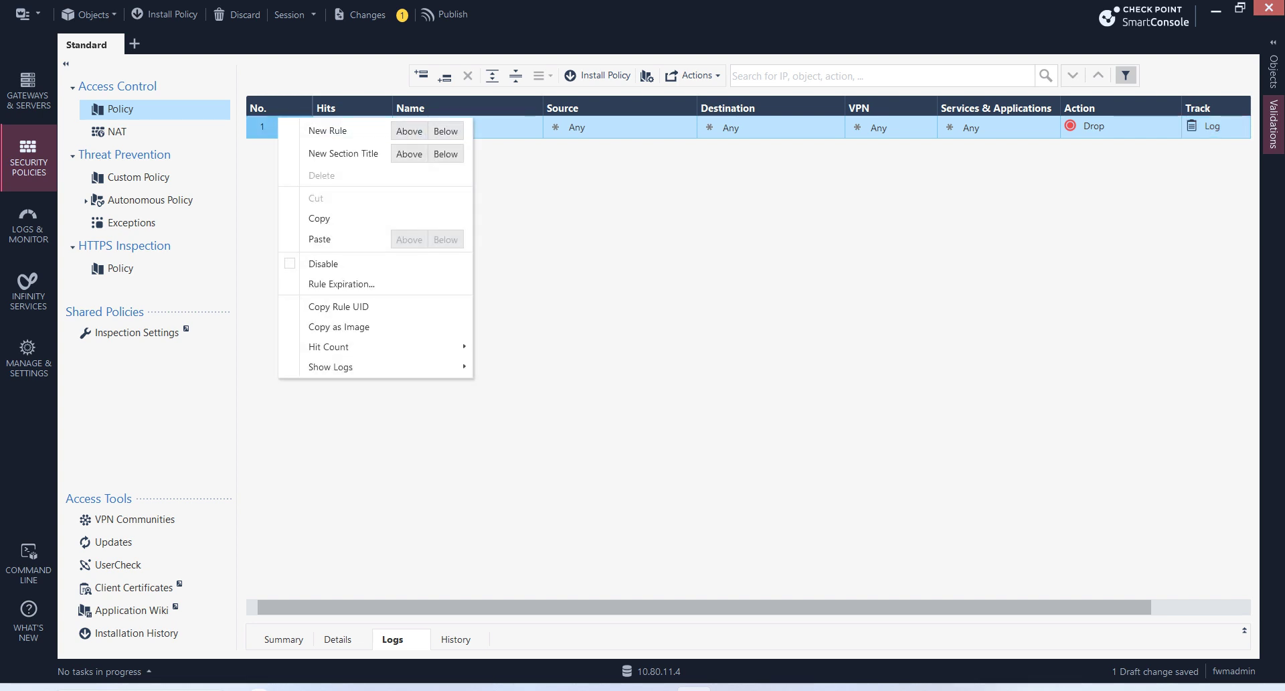
- Insert a new rule above the Cleanup rule and bring up its source object list
{"action": "key", "text": "Escape"}
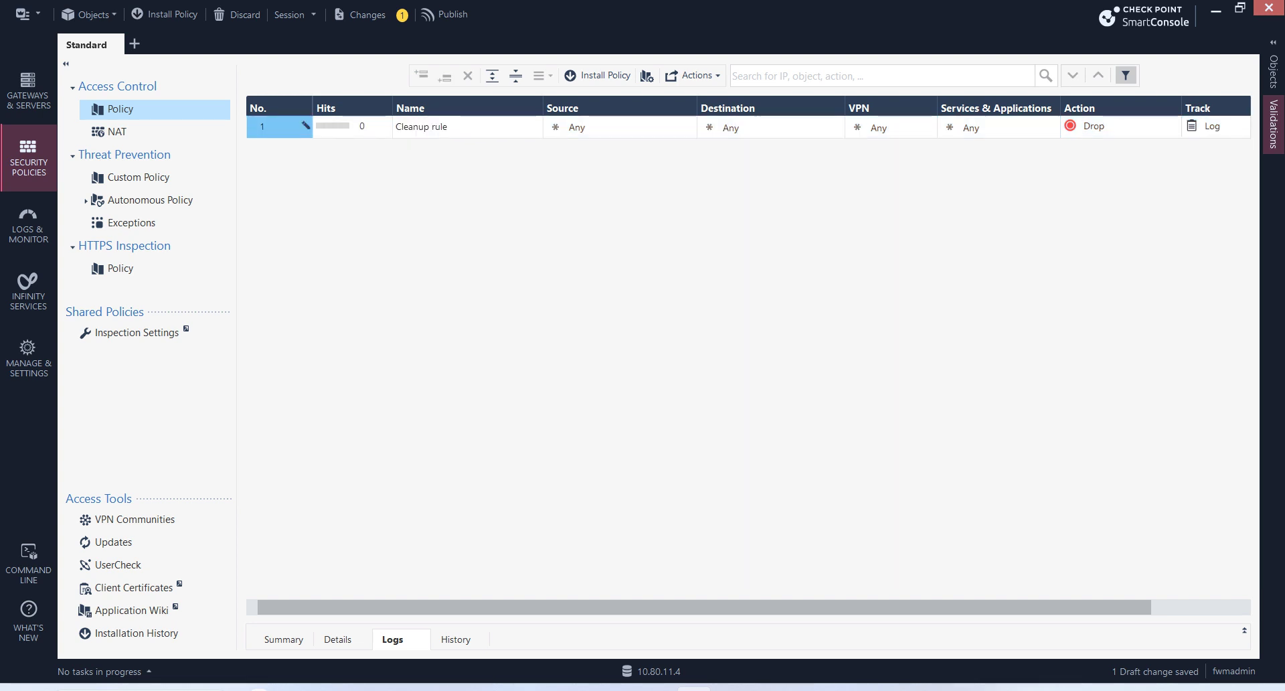
{"action": "key", "text": "ctrl+shift+a"}
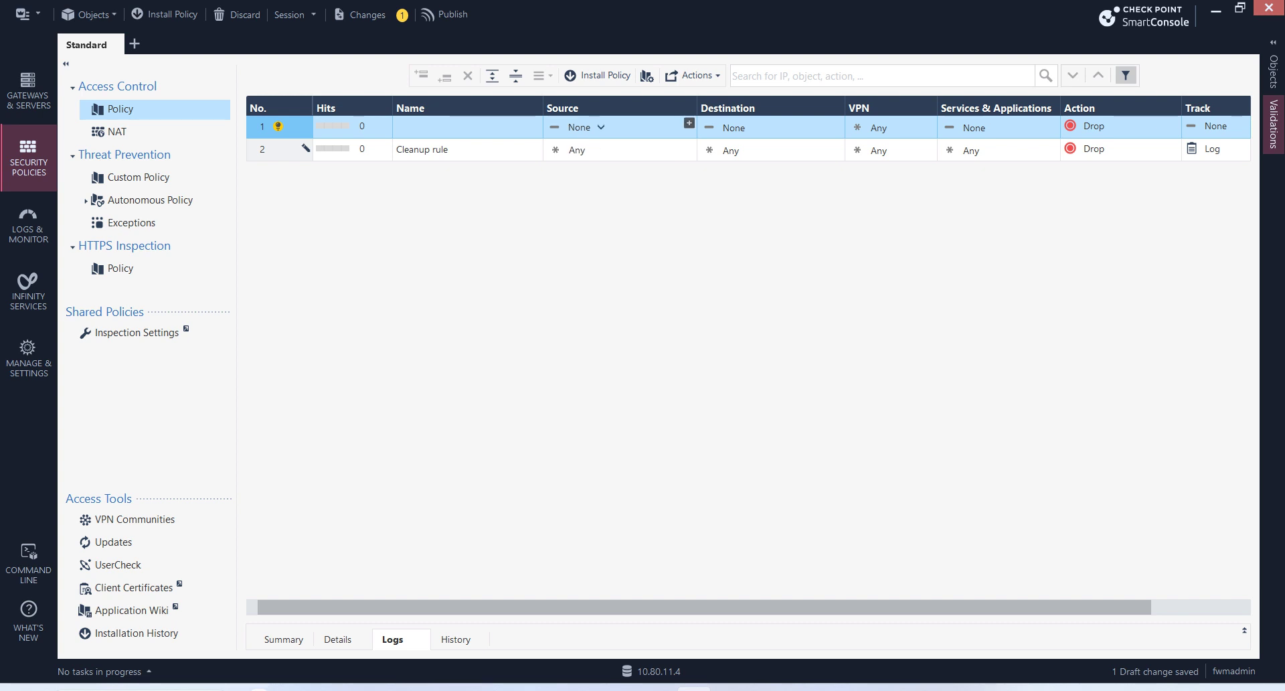
{"action": "left_click", "coordinate": [689, 123]}
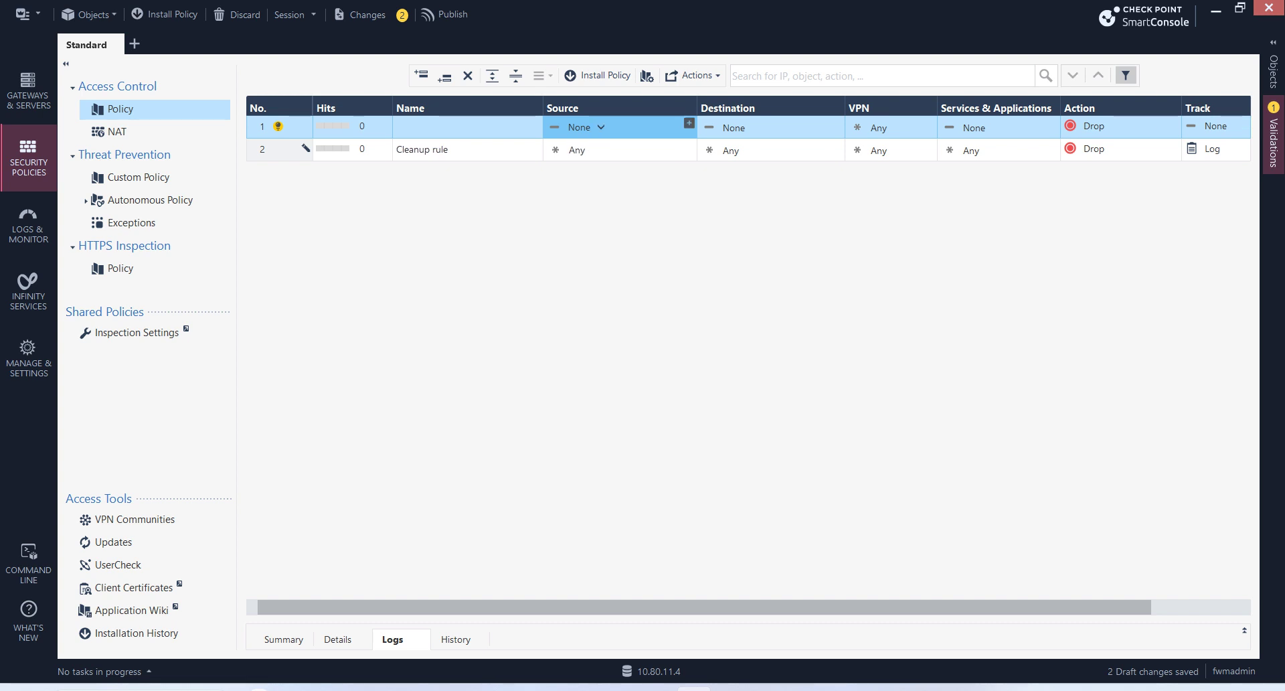
{"action": "left_click", "coordinate": [688, 122]}
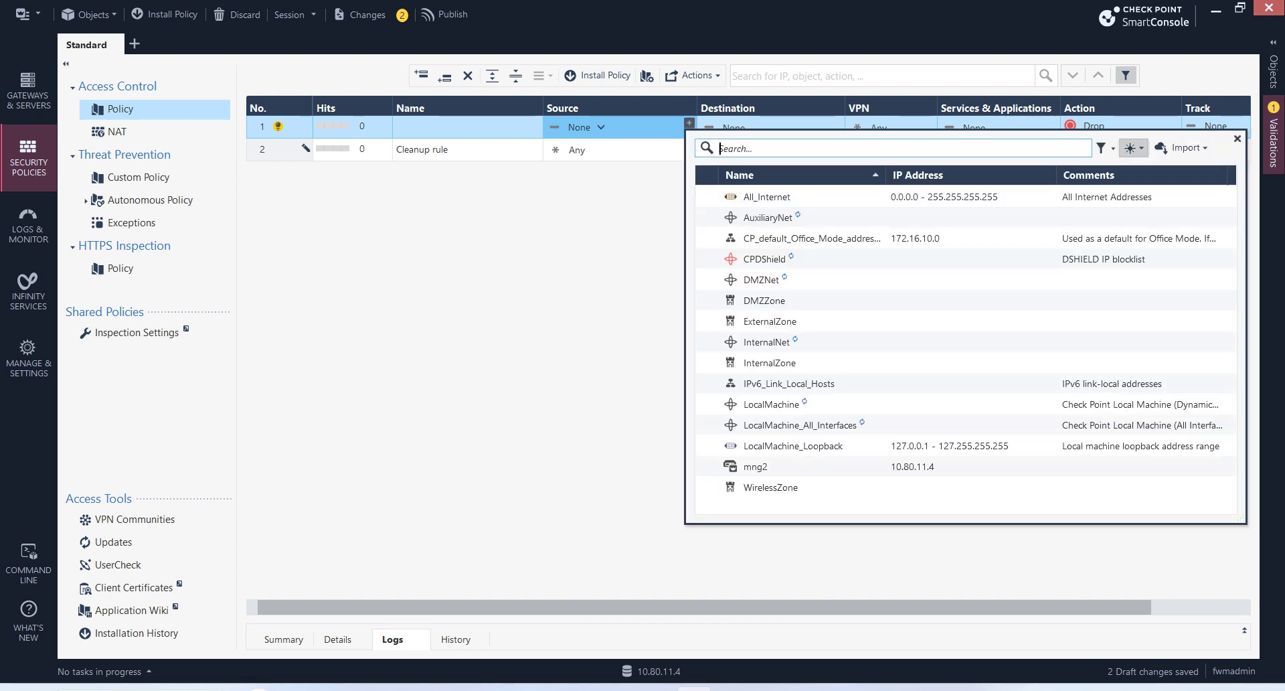
- Create an orange host gui11 at 10.80.11.11 as the new rule's source
{"action": "left_click", "coordinate": [1130, 148]}
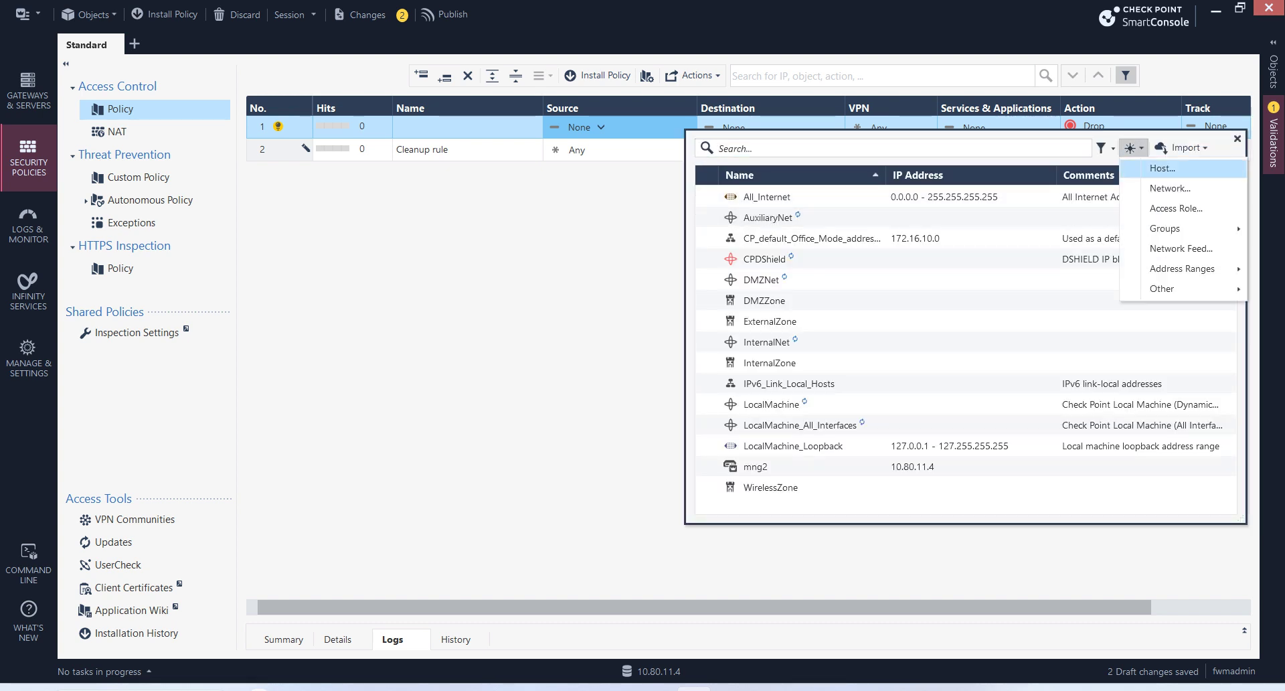
{"action": "left_click", "coordinate": [1162, 168]}
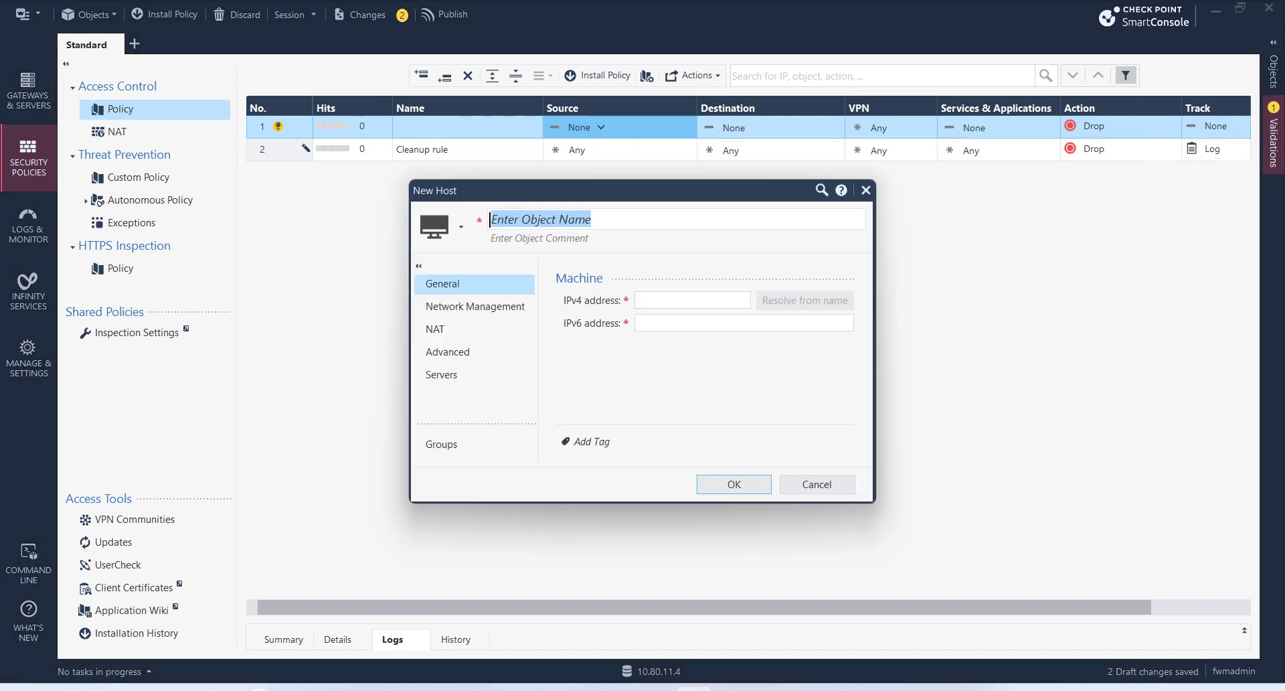
{"action": "type", "text": "gui"}
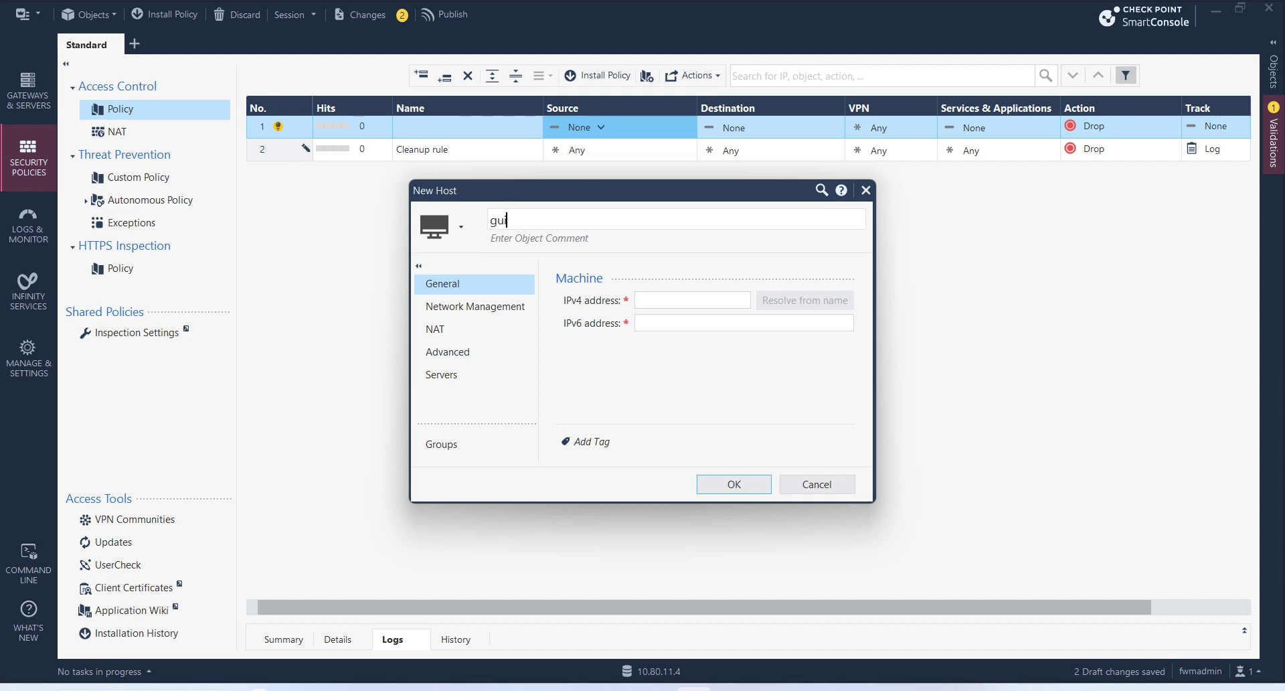
{"action": "type", "text": "11"}
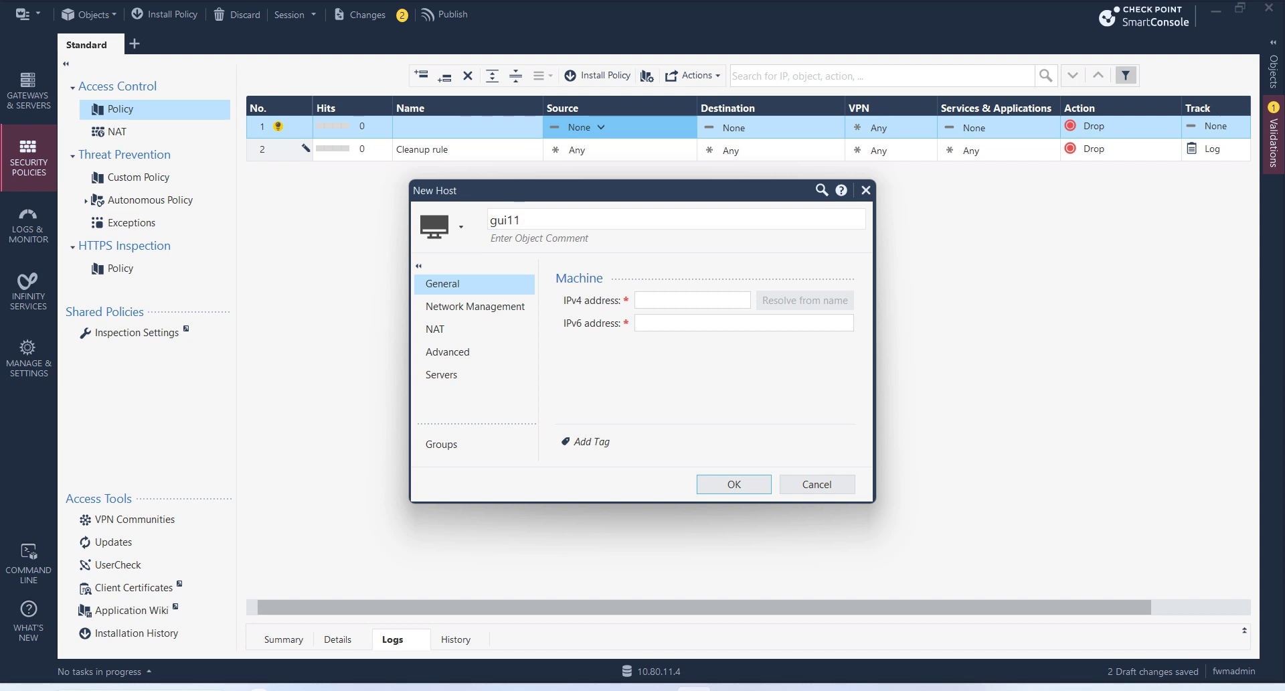
{"action": "left_click", "coordinate": [460, 226]}
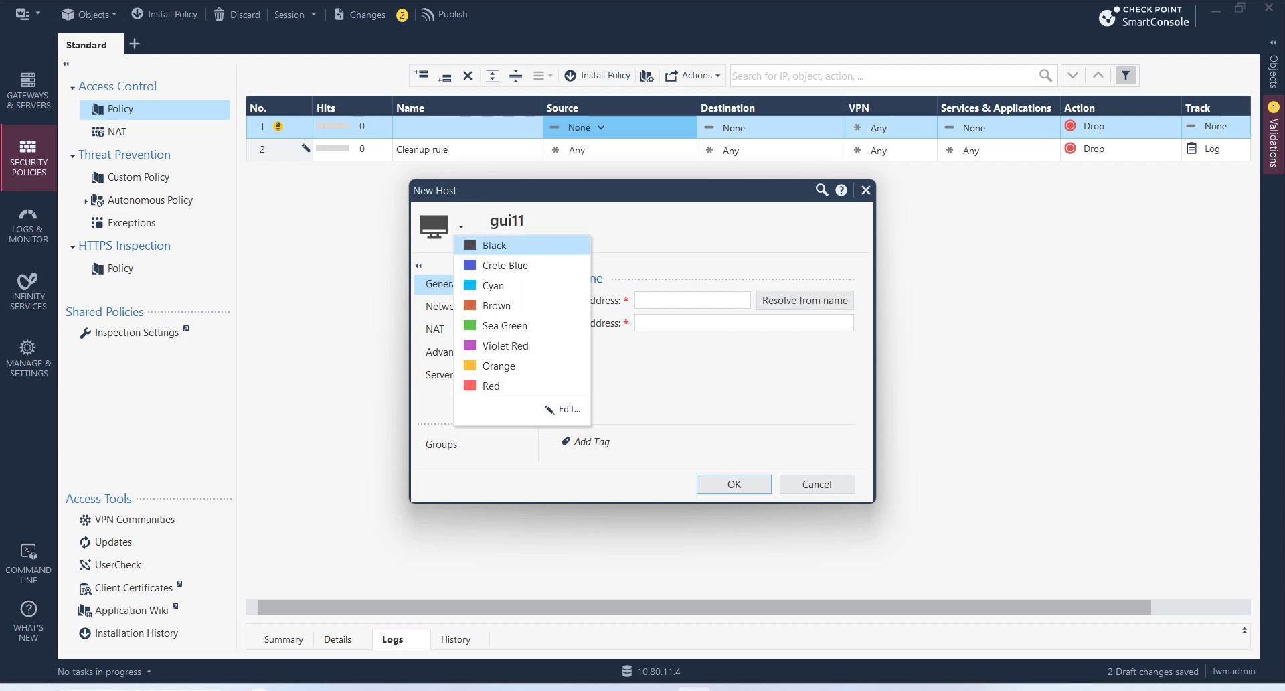
{"action": "left_click", "coordinate": [498, 365]}
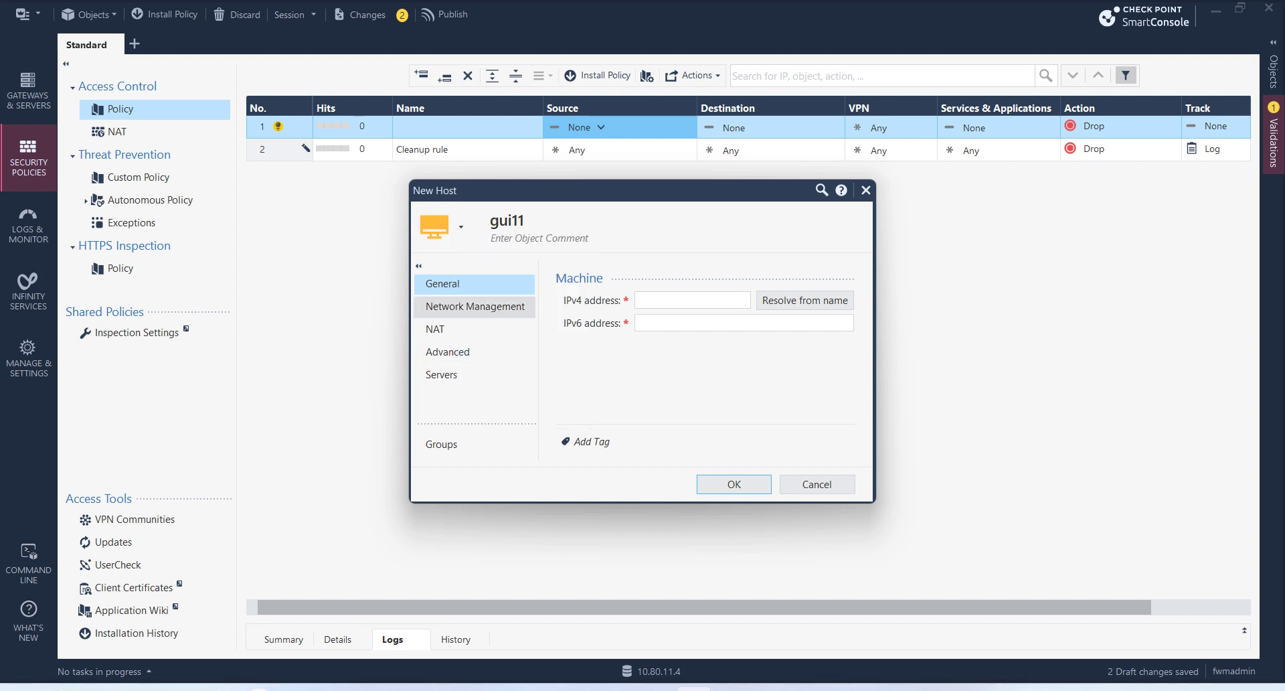
{"action": "left_click", "coordinate": [669, 300]}
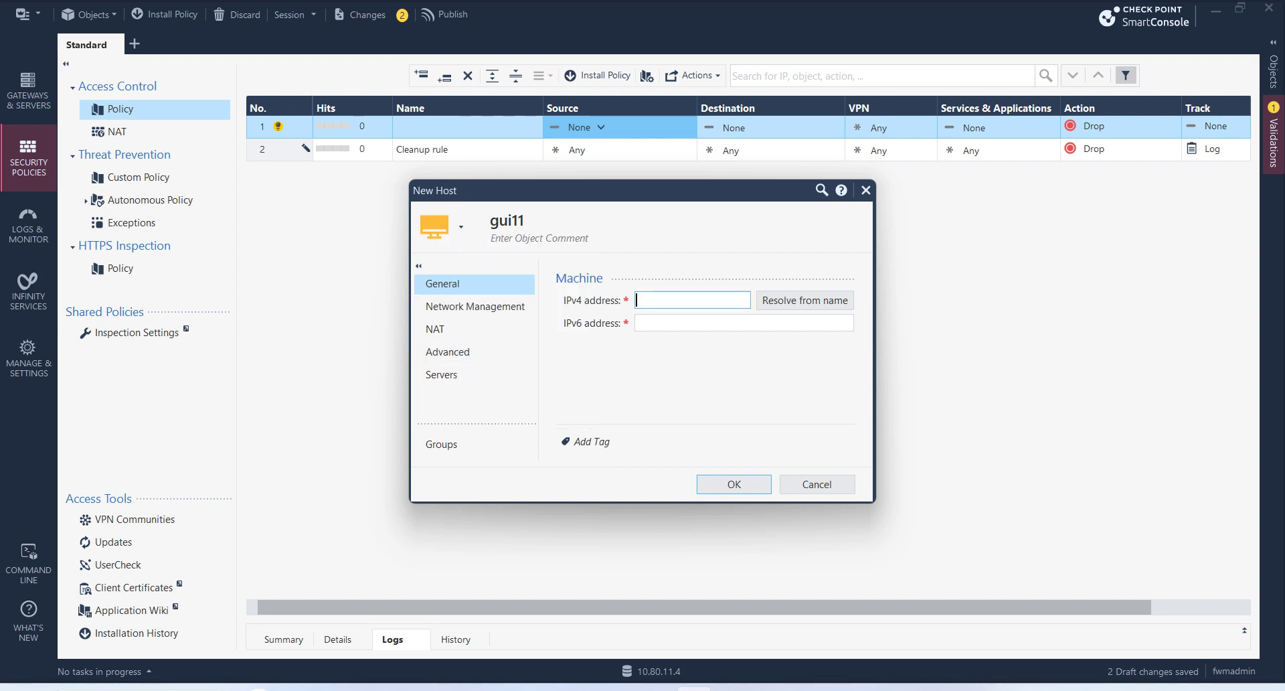
{"action": "type", "text": "10.80.11.11"}
{"action": "key", "text": "Return"}
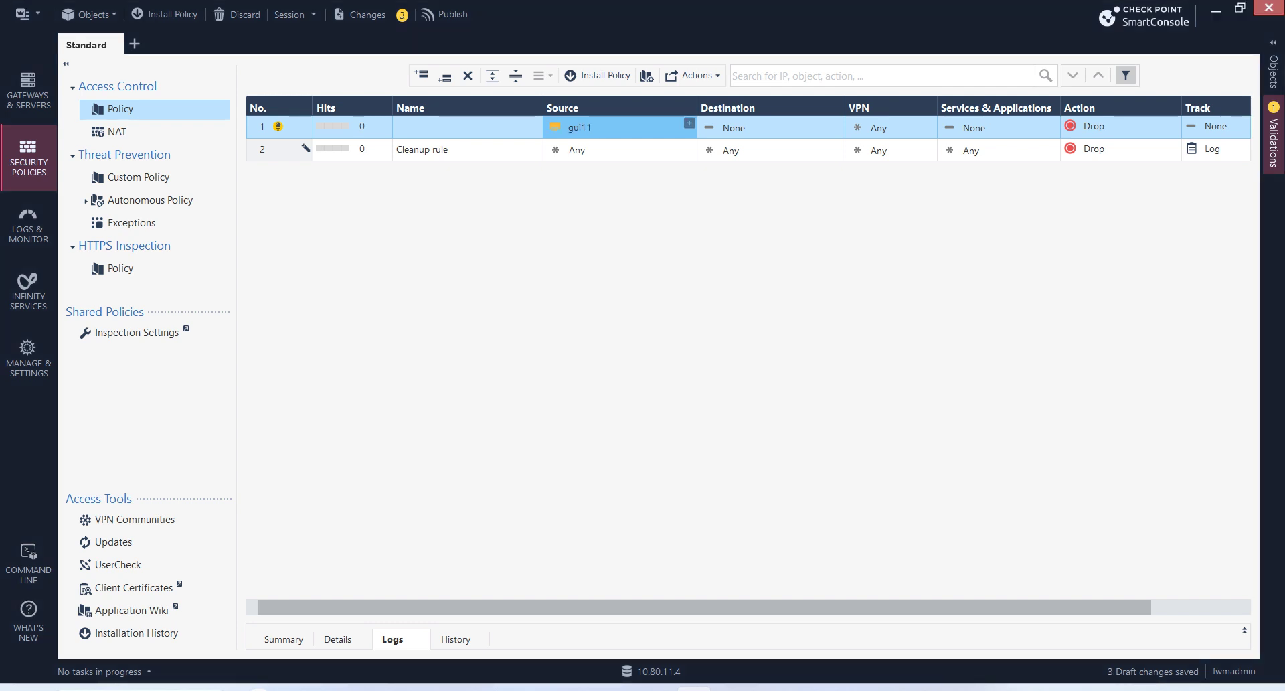
{"action": "left_click", "coordinate": [837, 123]}
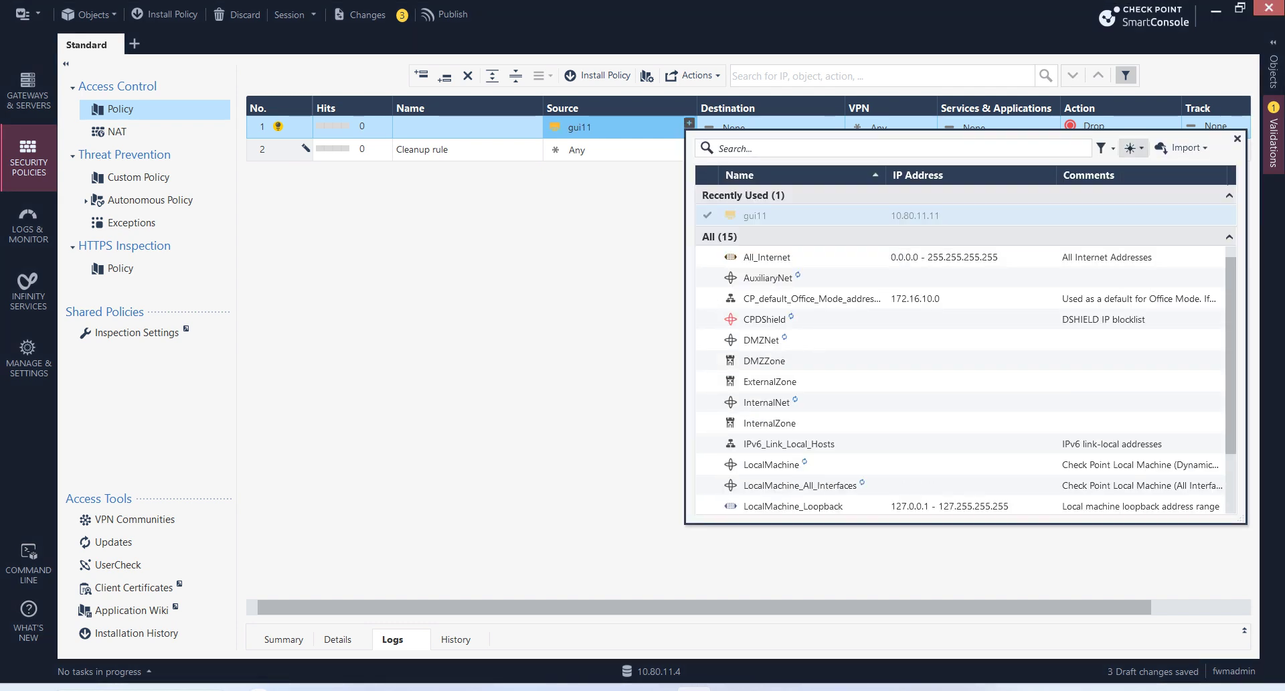
- Create a new orange host gui8 with IPv4 address 10.80.8.11
{"action": "left_click", "coordinate": [1132, 147]}
{"action": "left_click", "coordinate": [1162, 168]}
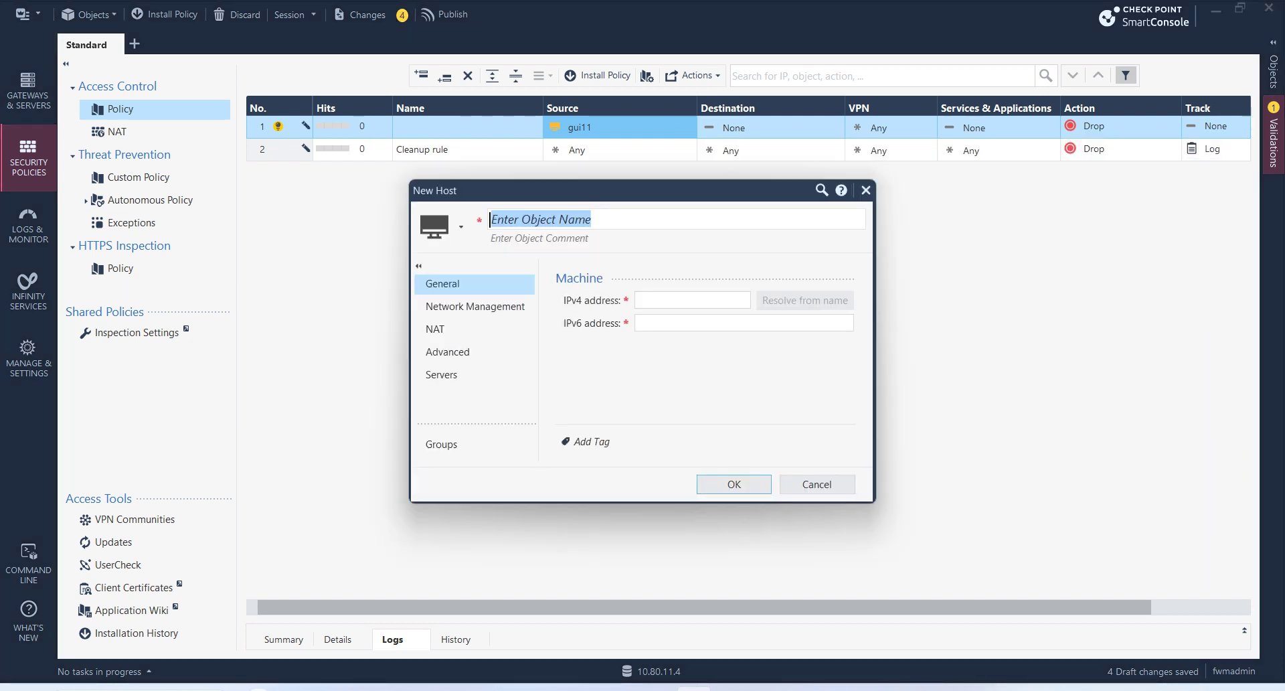
{"action": "type", "text": "gui8"}
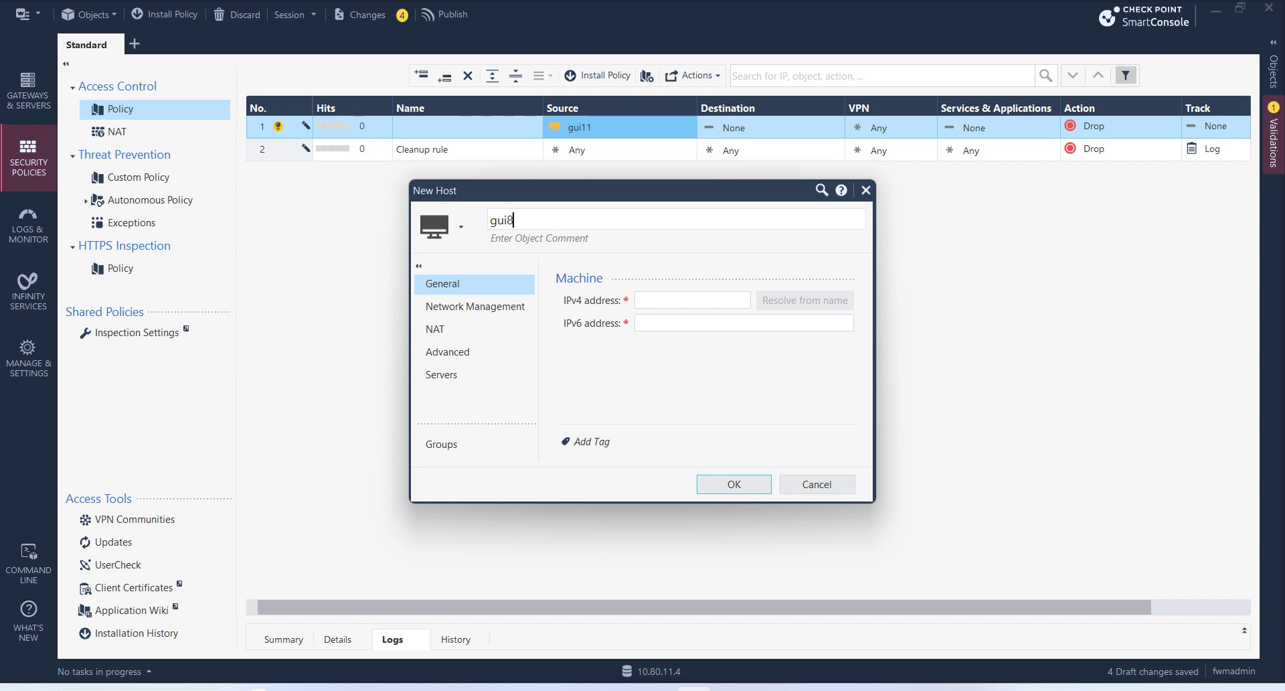
{"action": "left_click", "coordinate": [692, 300]}
{"action": "type", "text": "10"}
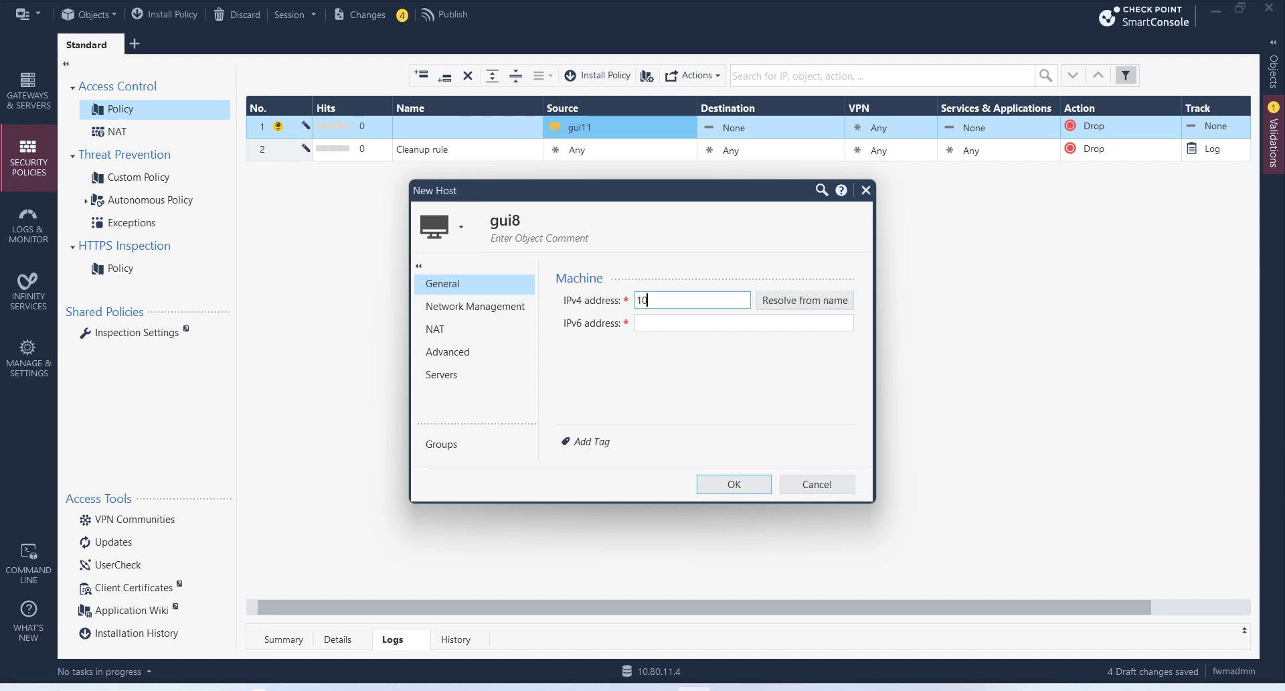
{"action": "type", "text": ".80.8.11"}
{"action": "left_click", "coordinate": [460, 226]}
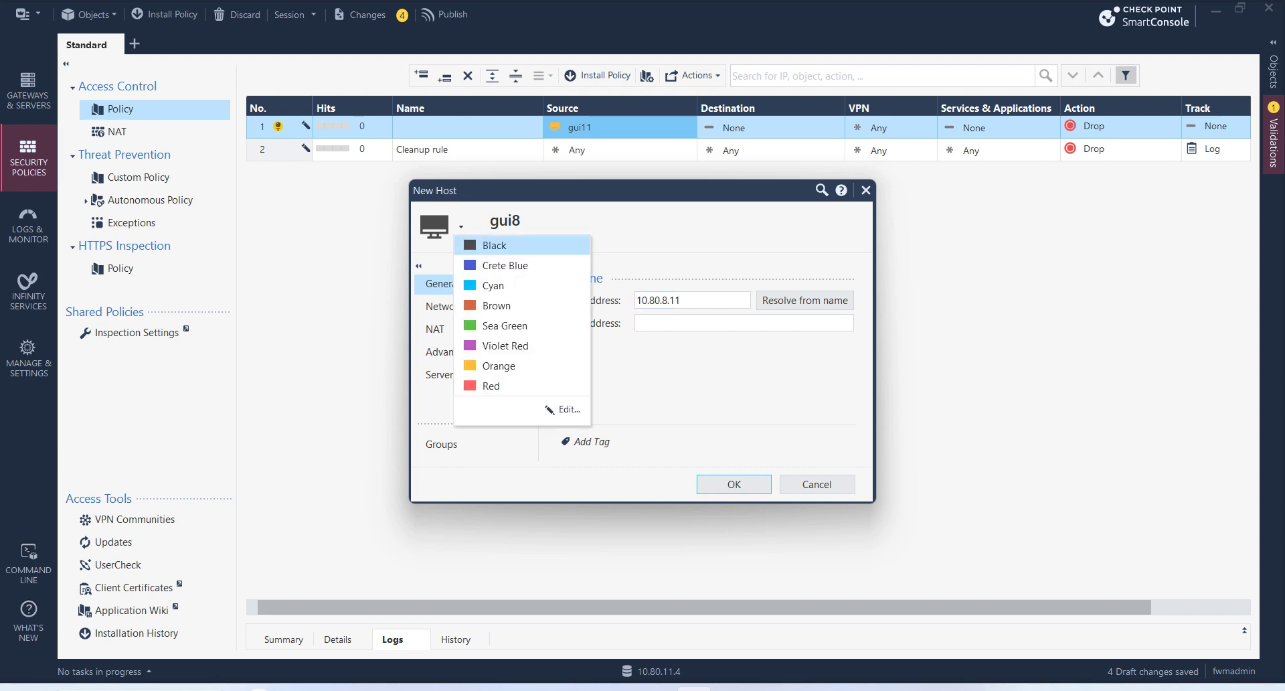
{"action": "left_click", "coordinate": [475, 365]}
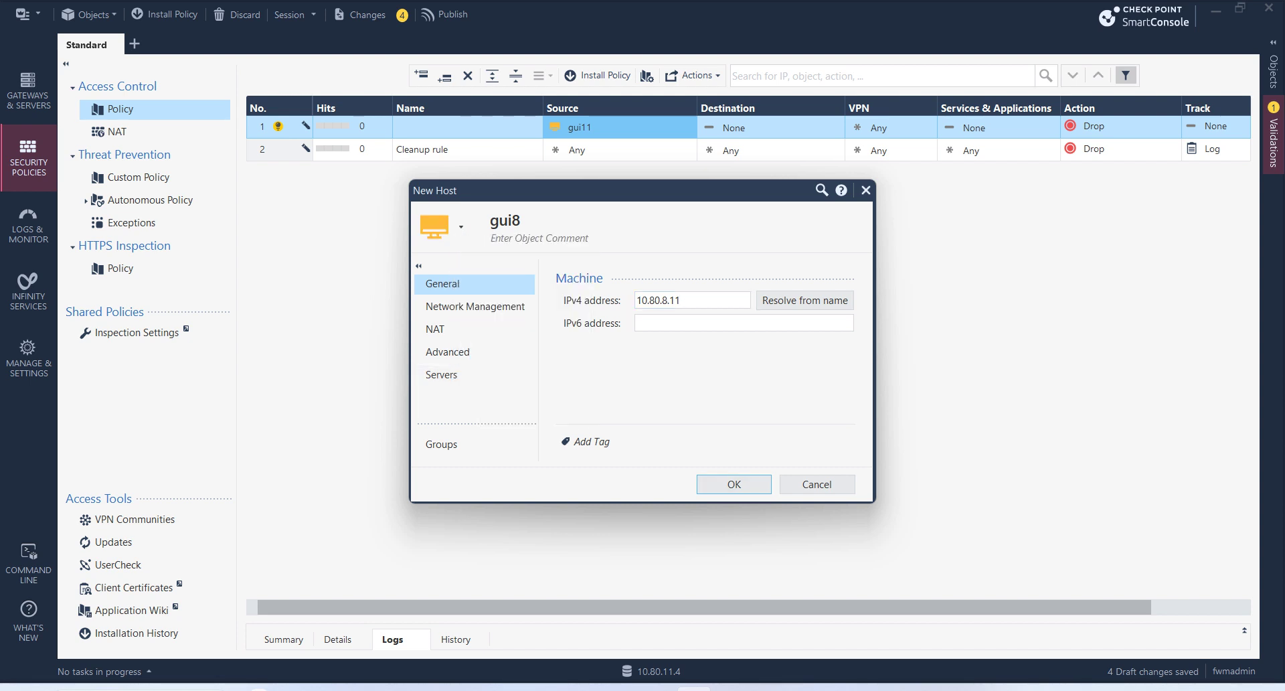
{"action": "key", "text": "Return"}
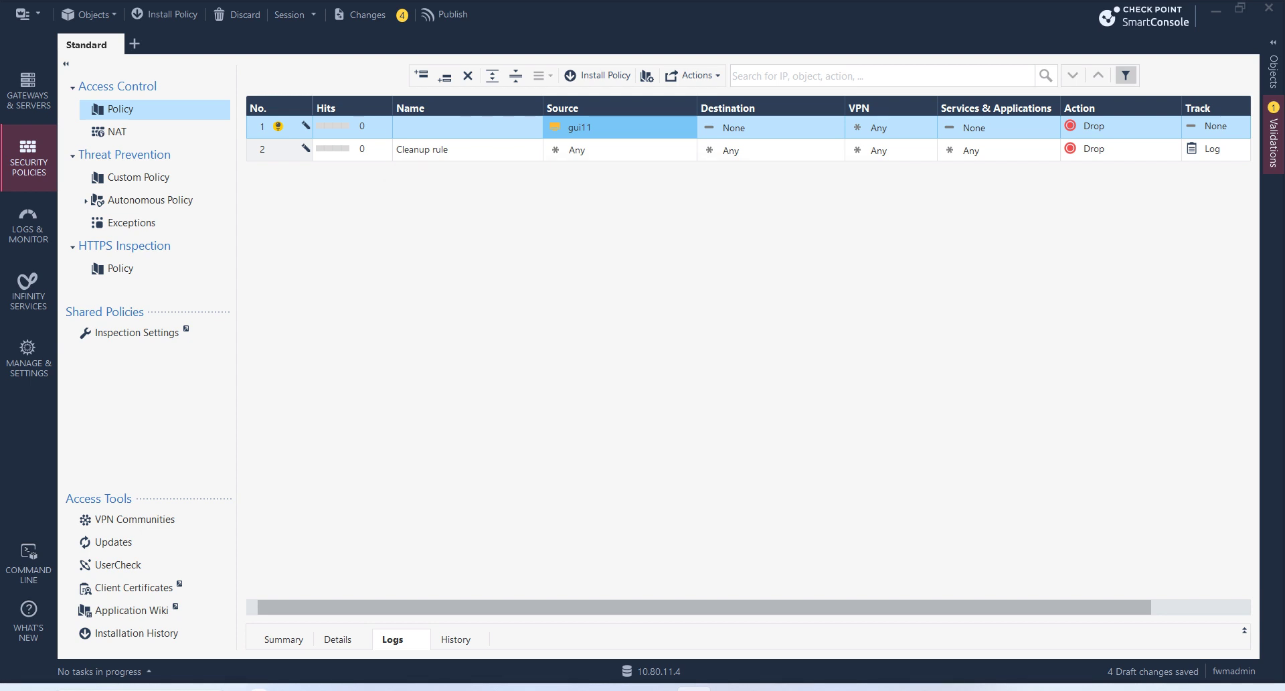
{"action": "left_click", "coordinate": [769, 134]}
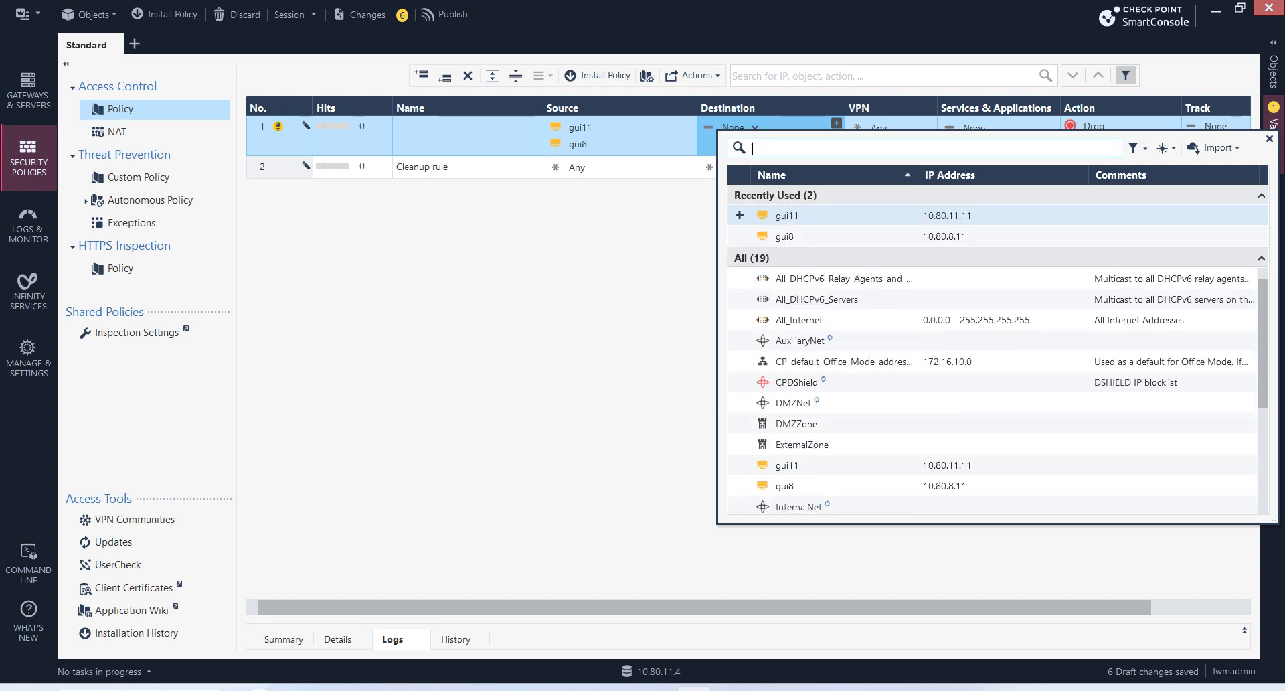
- Pick mng2 as rule 1's destination, recolour mng2 Orange, and save through the not-responding prompt
{"action": "scroll", "coordinate": [870, 402], "scroll_direction": "down", "scroll_amount": 3}
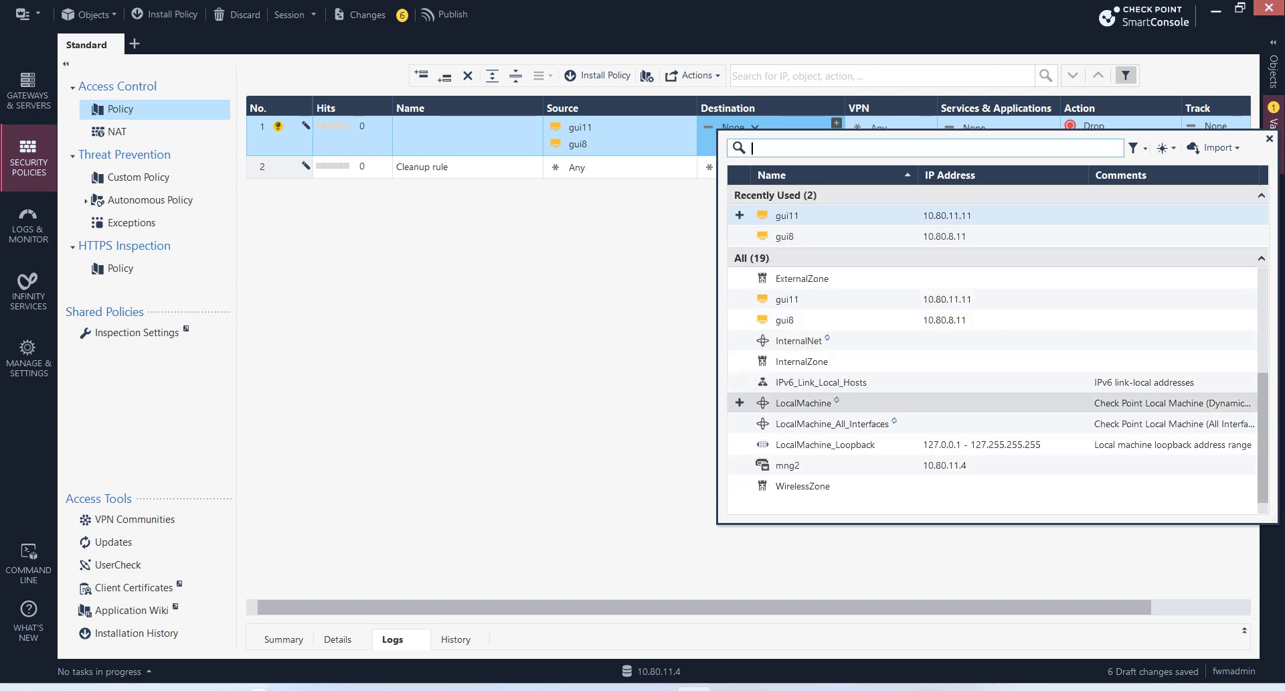
{"action": "left_click", "coordinate": [740, 466]}
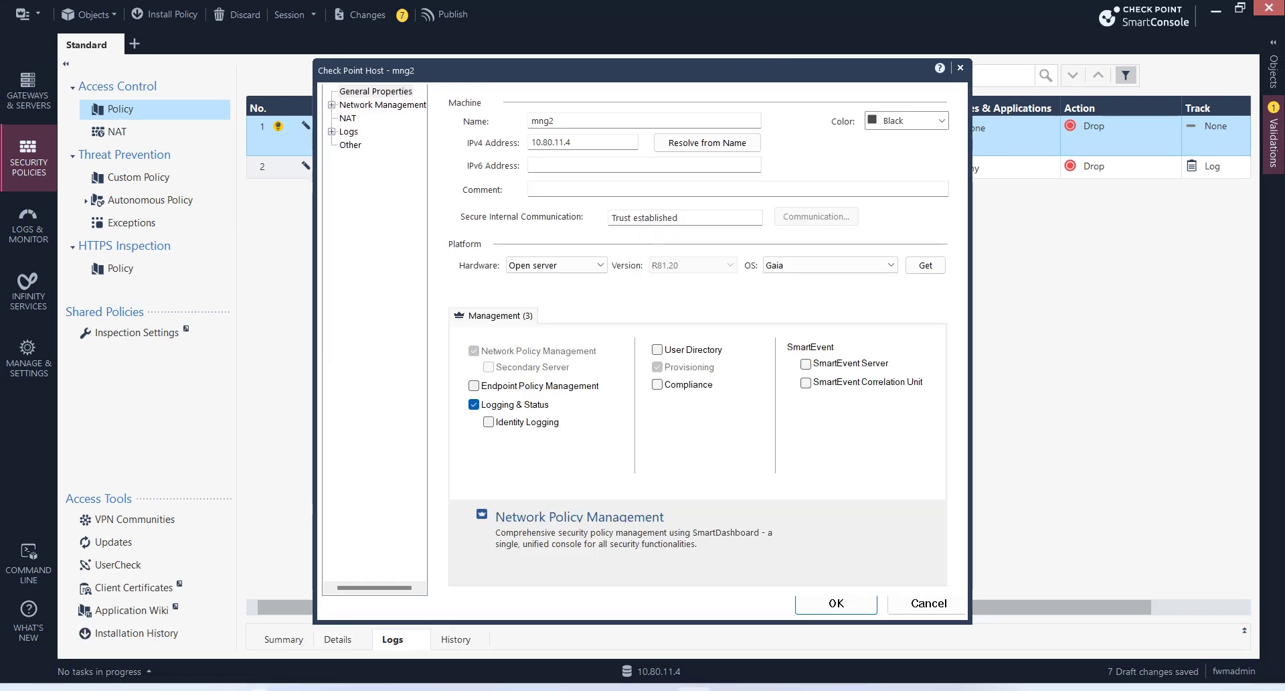
{"action": "key", "text": "alt+Down"}
{"action": "key", "text": "Down"}
{"action": "key", "text": "Down"}
{"action": "key", "text": "Down"}
{"action": "key", "text": "Down"}
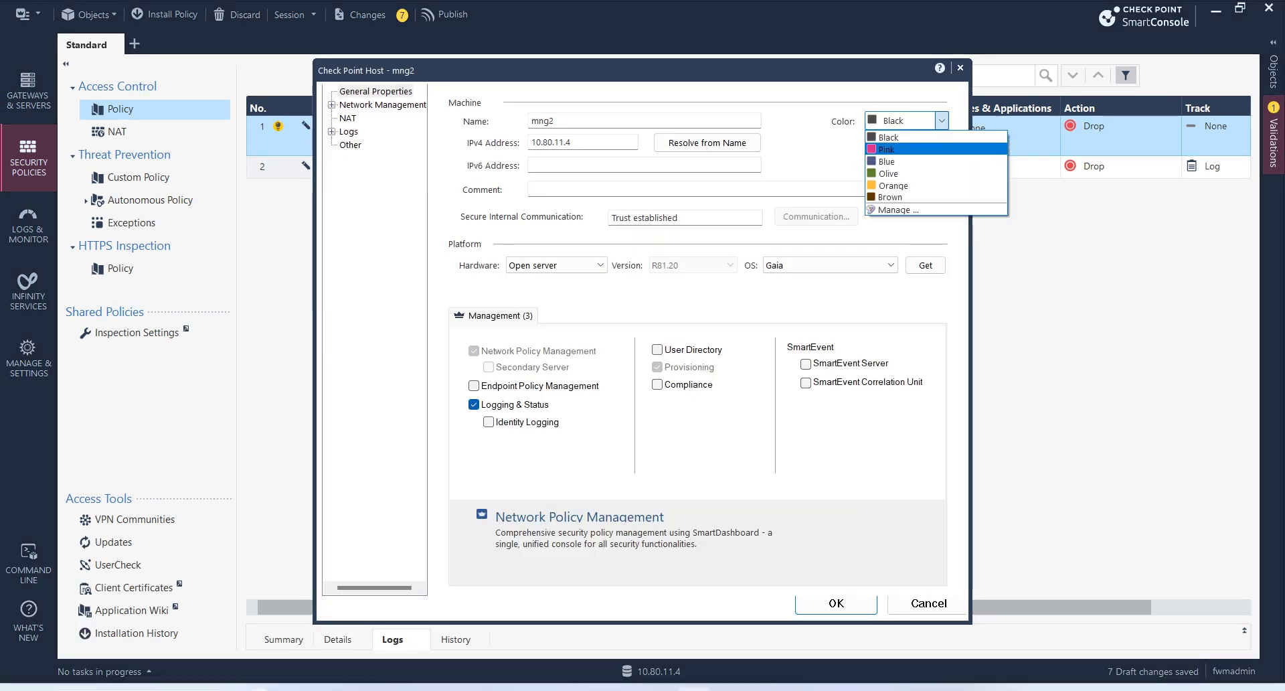
{"action": "key", "text": "Return"}
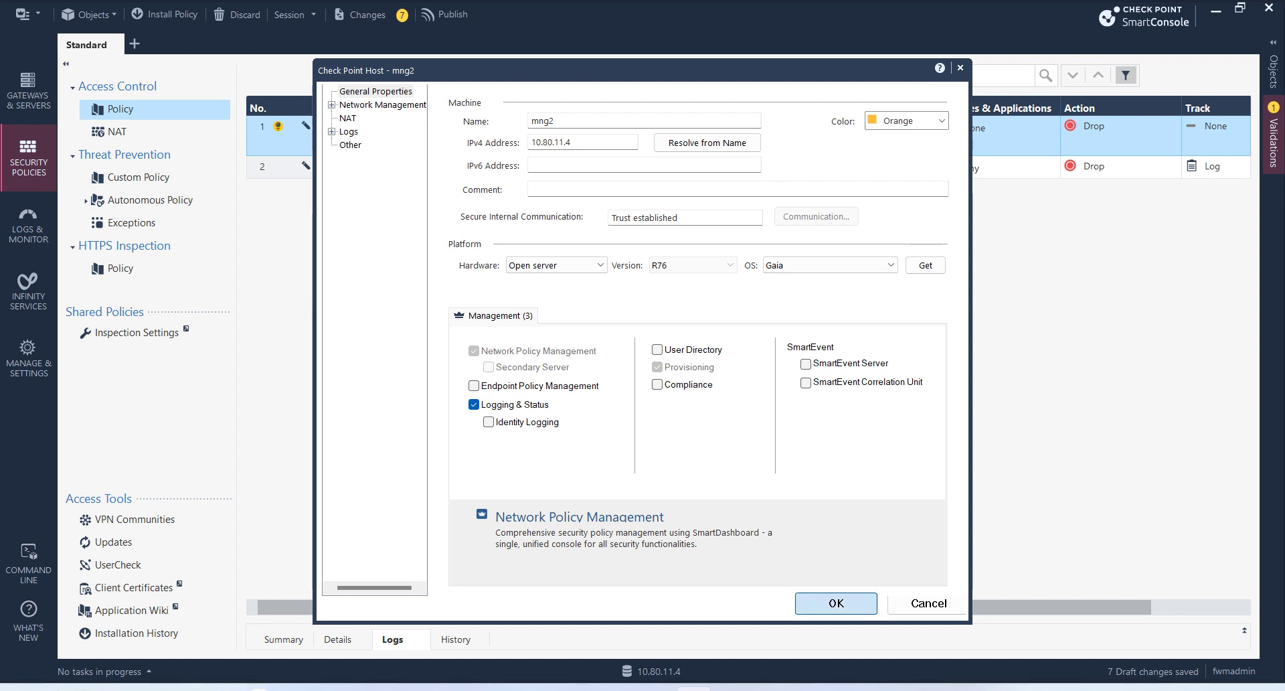
{"action": "key", "text": "Return"}
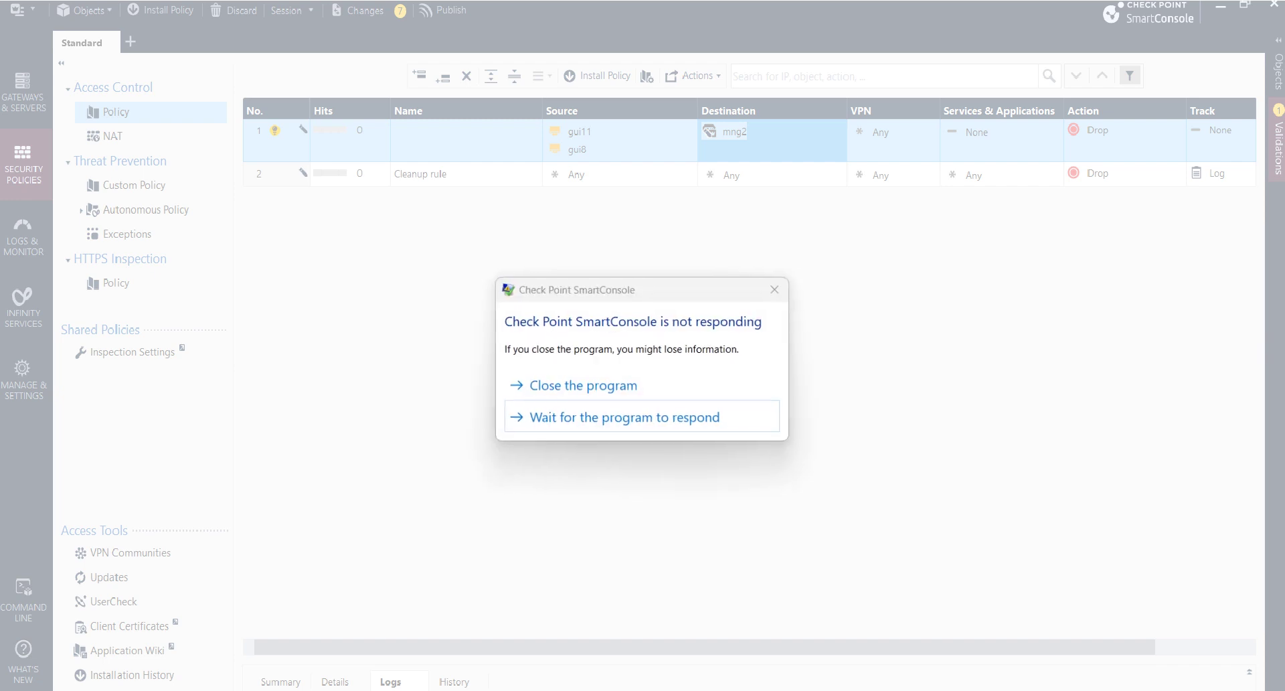
{"action": "key", "text": "Return"}
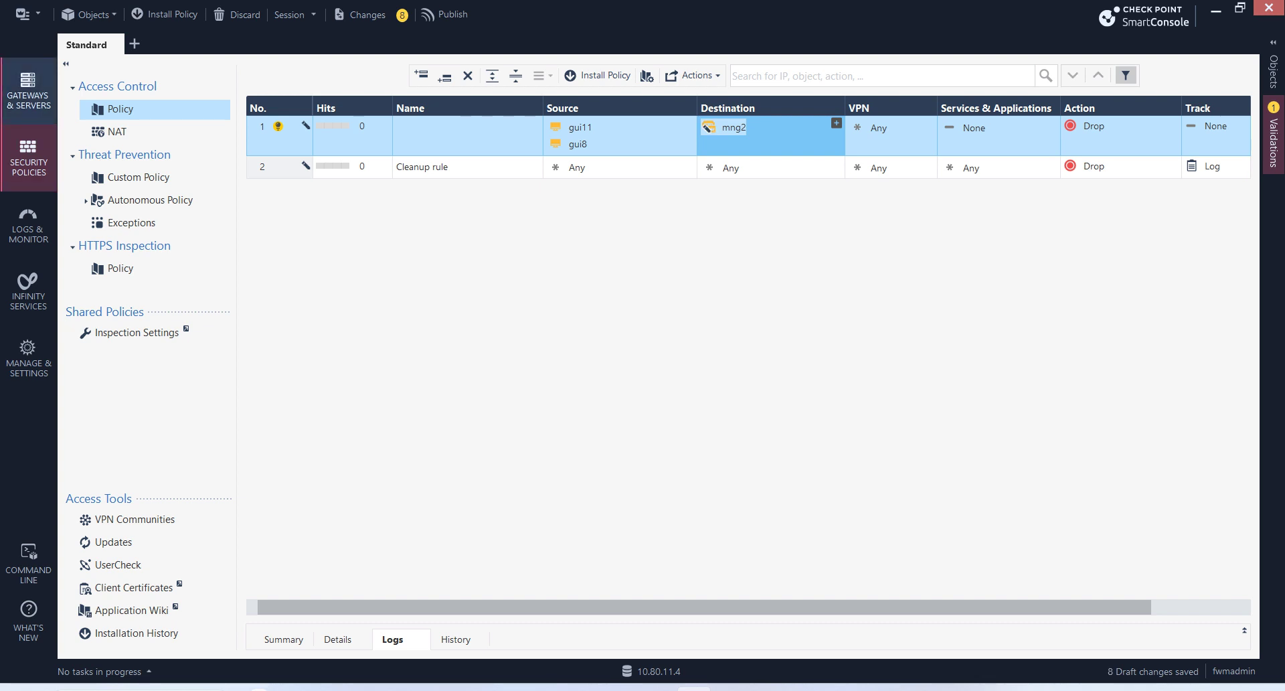
- From Gateways & Servers, create a new Gateway using Classic mode
{"action": "left_click", "coordinate": [28, 94]}
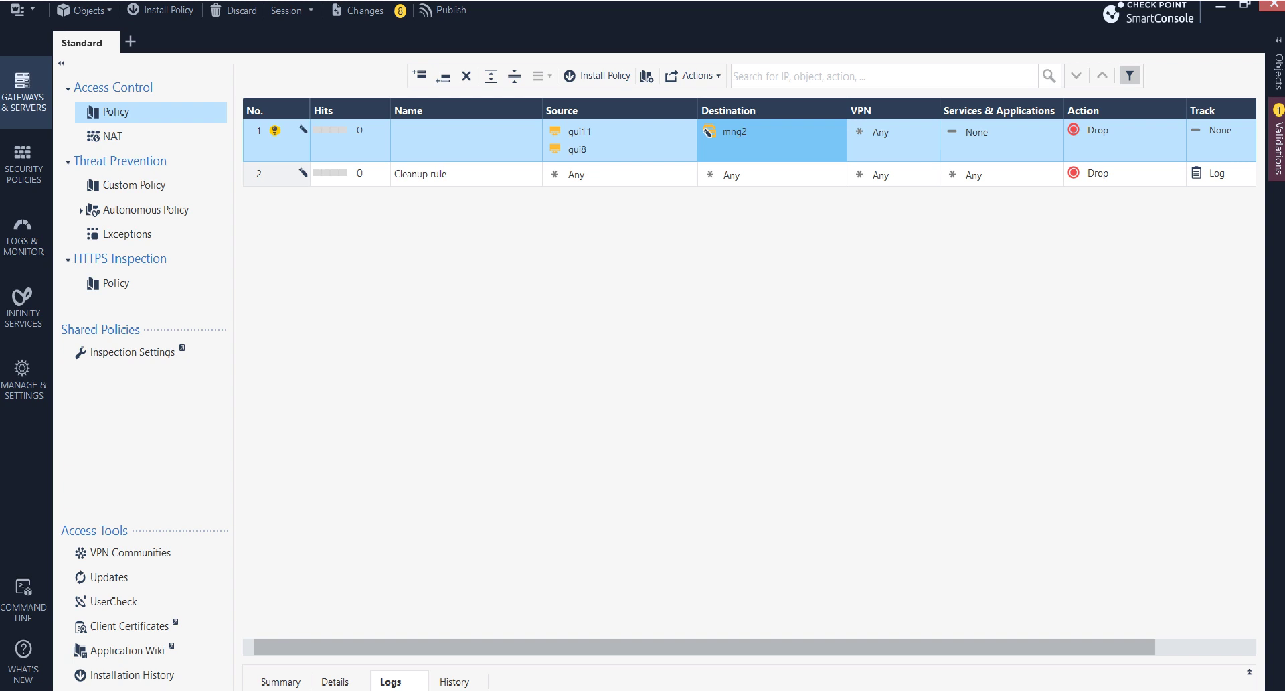
{"action": "key", "text": "ctrl+1"}
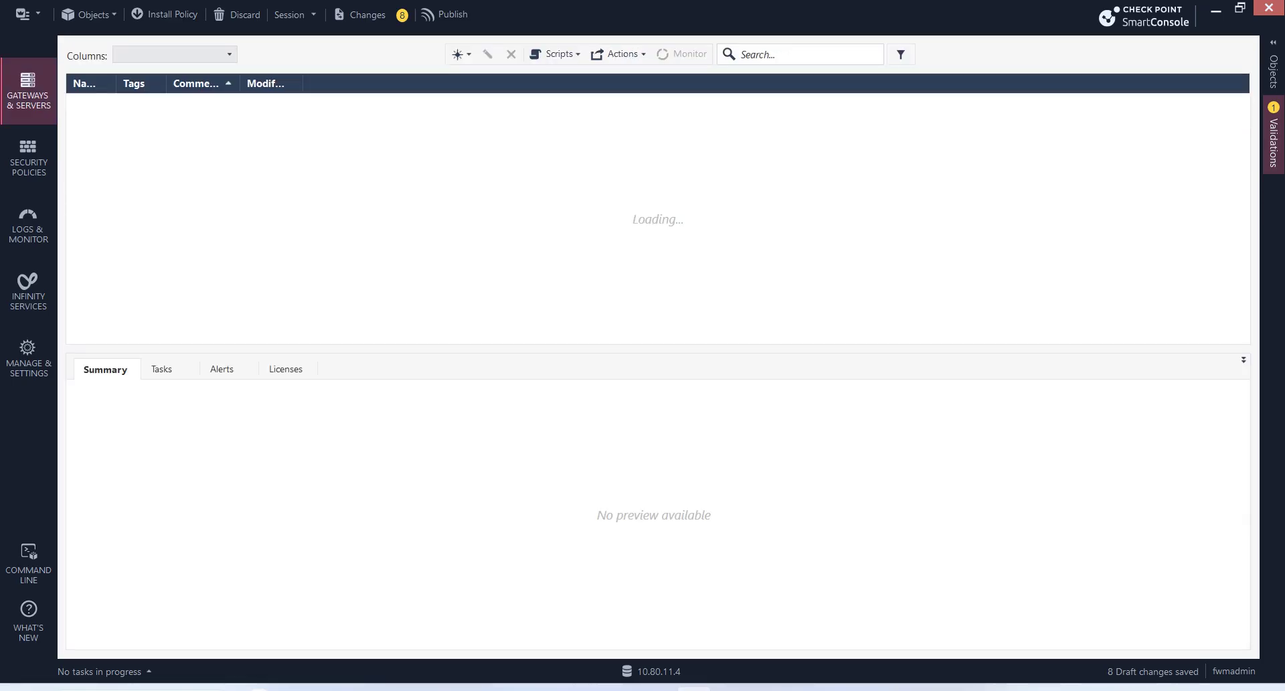
{"action": "left_click", "coordinate": [461, 54]}
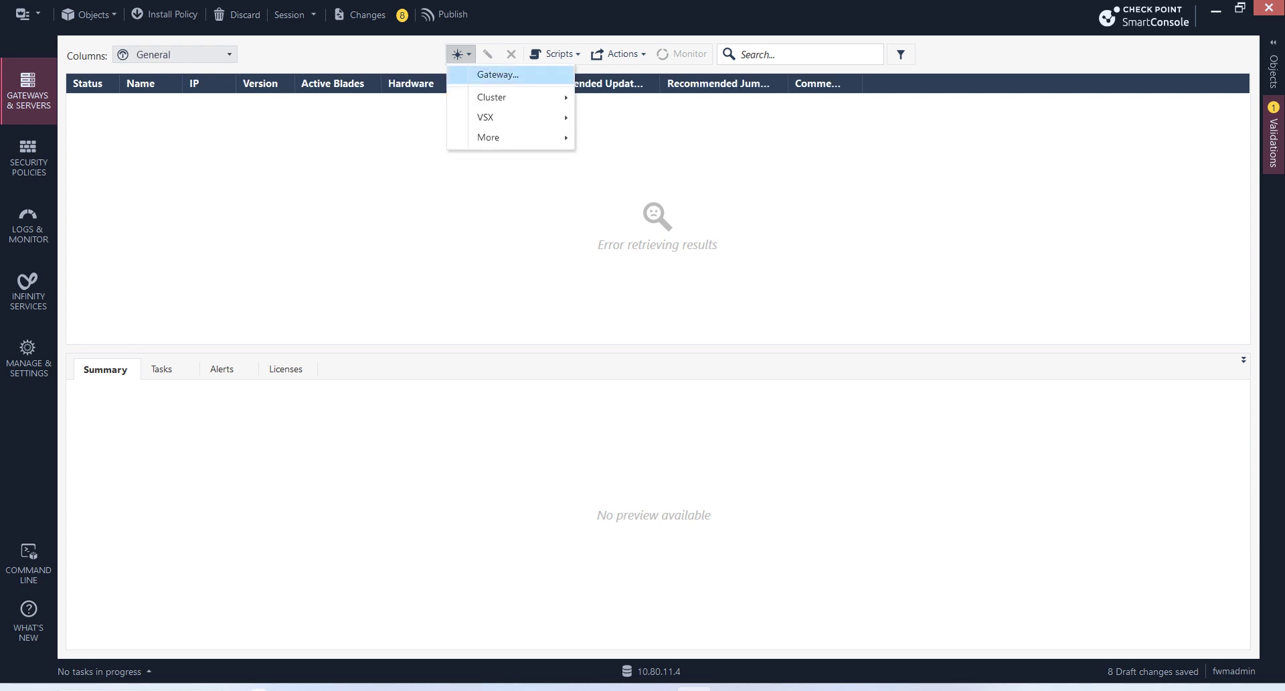
{"action": "key", "text": "Return"}
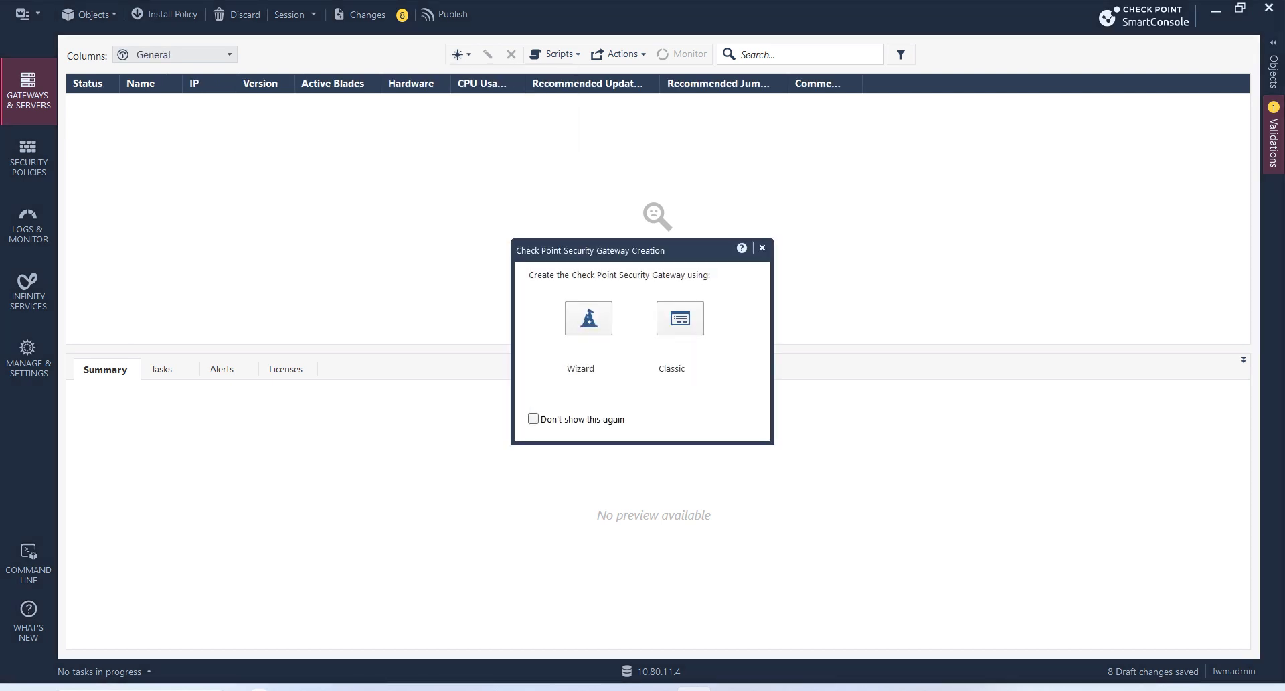
{"action": "left_click", "coordinate": [680, 318]}
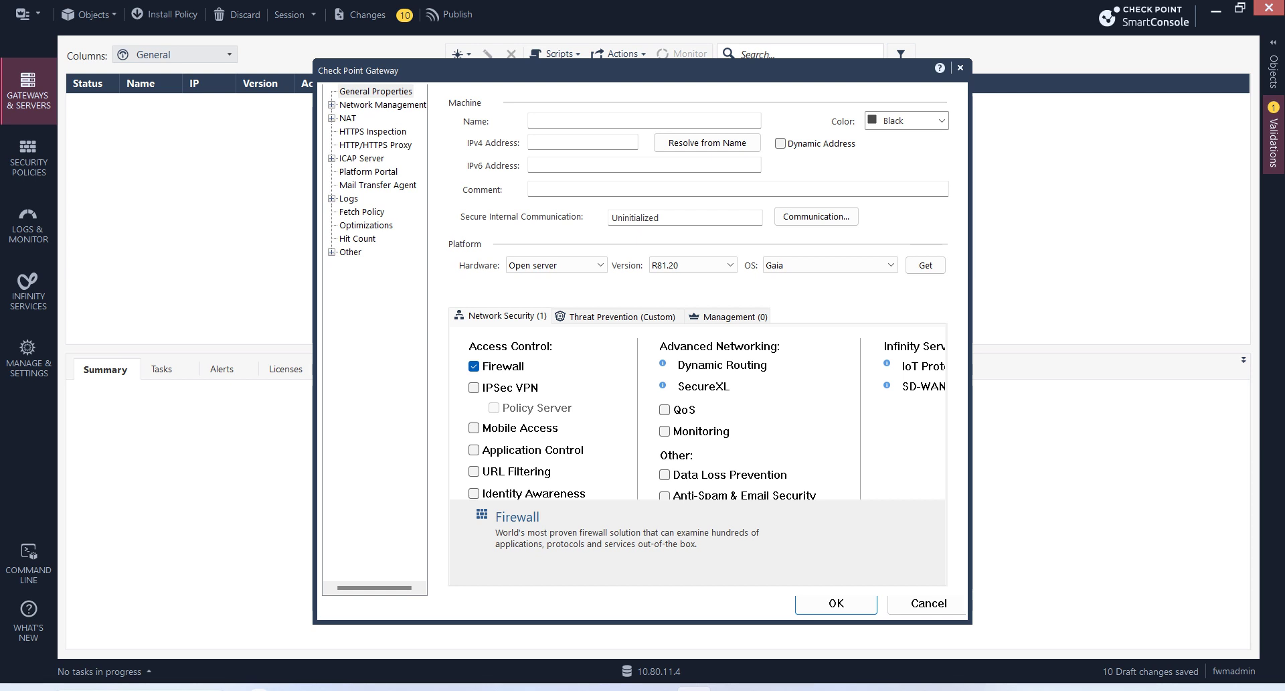
- Name the new gateway gw2 and open colour management
{"action": "left_click", "coordinate": [531, 120]}
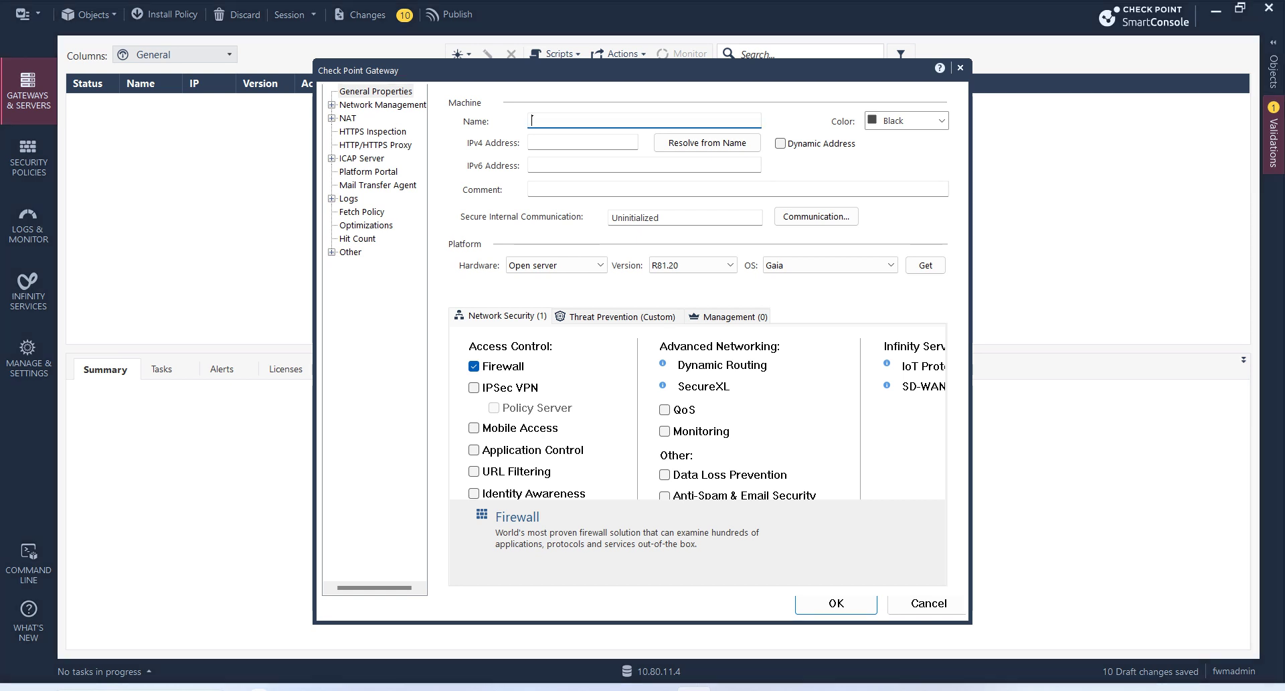
{"action": "type", "text": "gw2"}
{"action": "left_click", "coordinate": [906, 120]}
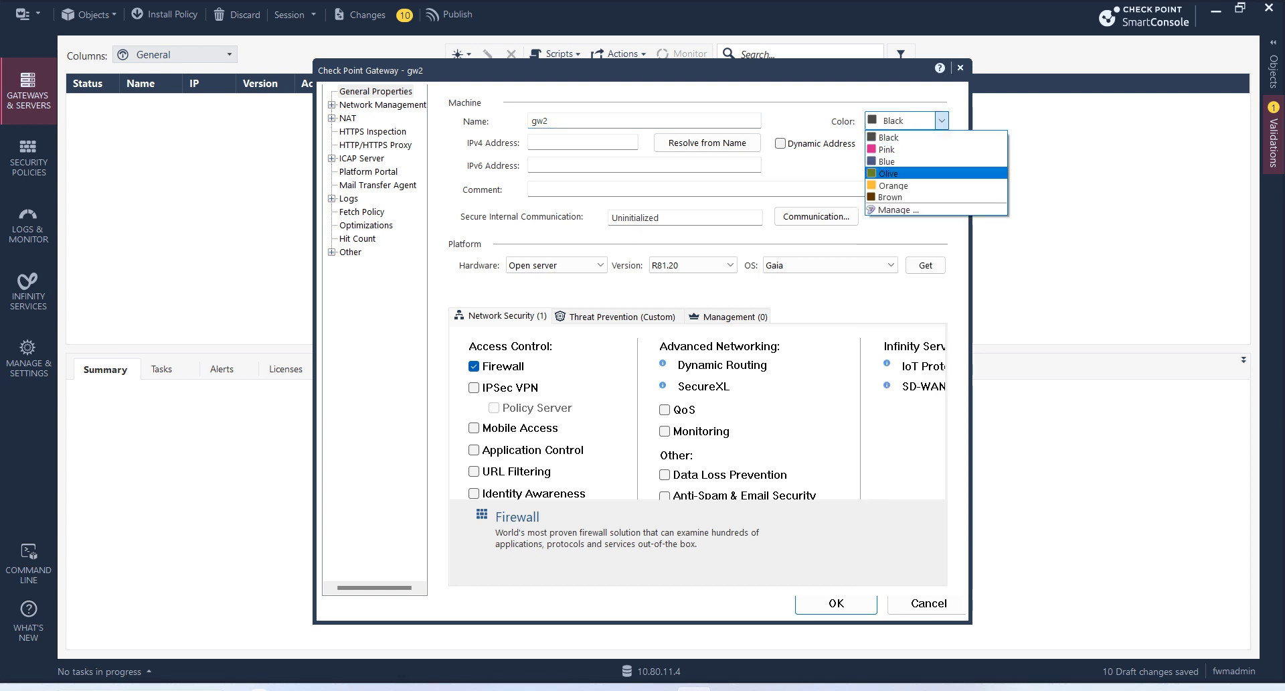
{"action": "key", "text": "Return"}
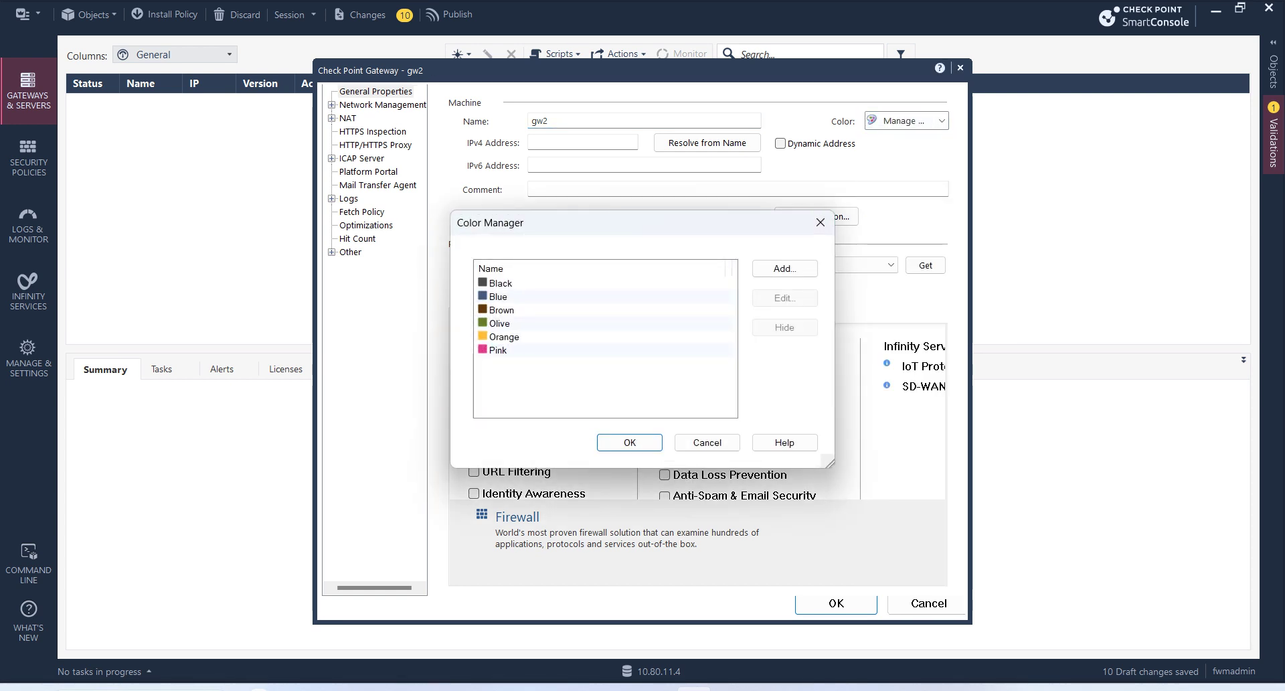
- Add a Firebrick colour in the Color Manager and assign it to gw2
{"action": "left_click", "coordinate": [785, 268]}
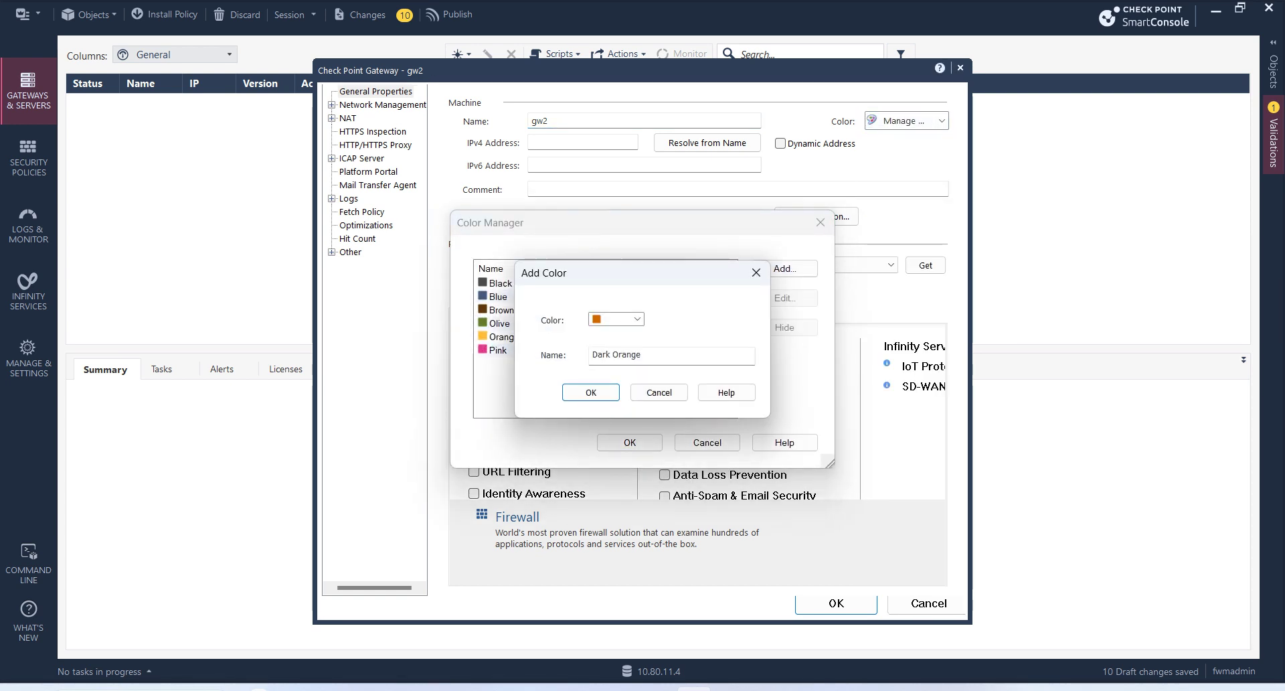
{"action": "left_click", "coordinate": [637, 319]}
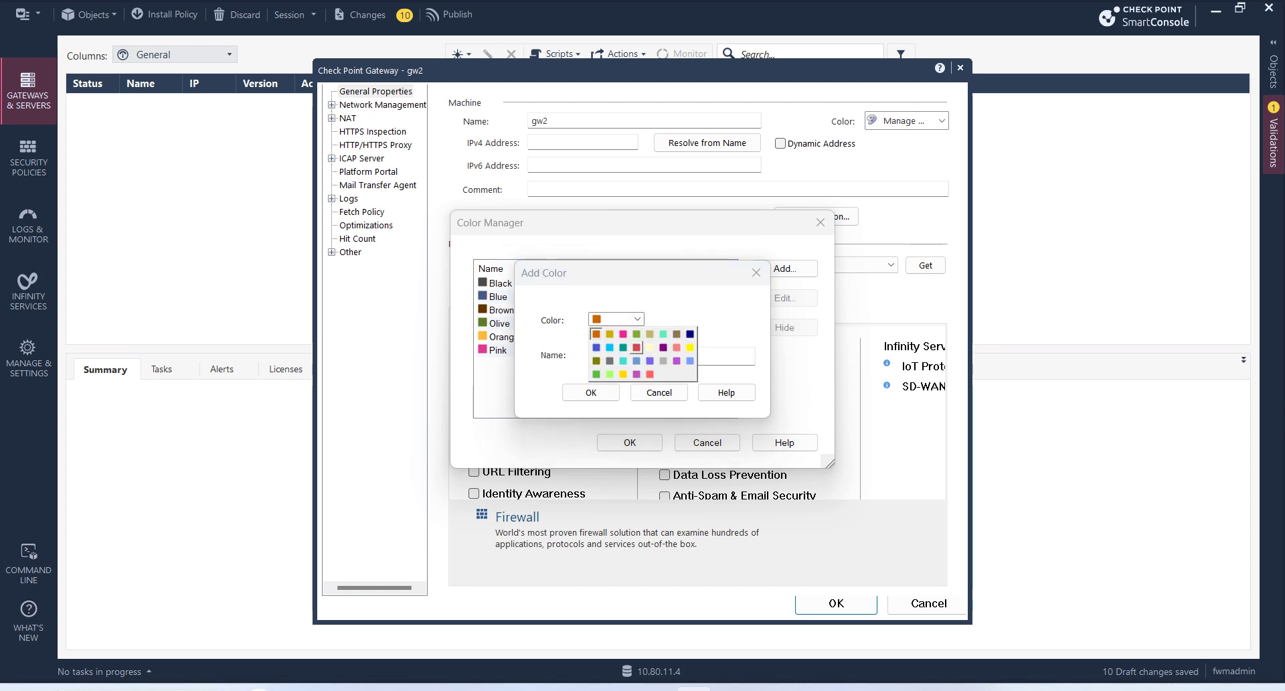
{"action": "left_click", "coordinate": [636, 347]}
{"action": "left_click", "coordinate": [590, 392]}
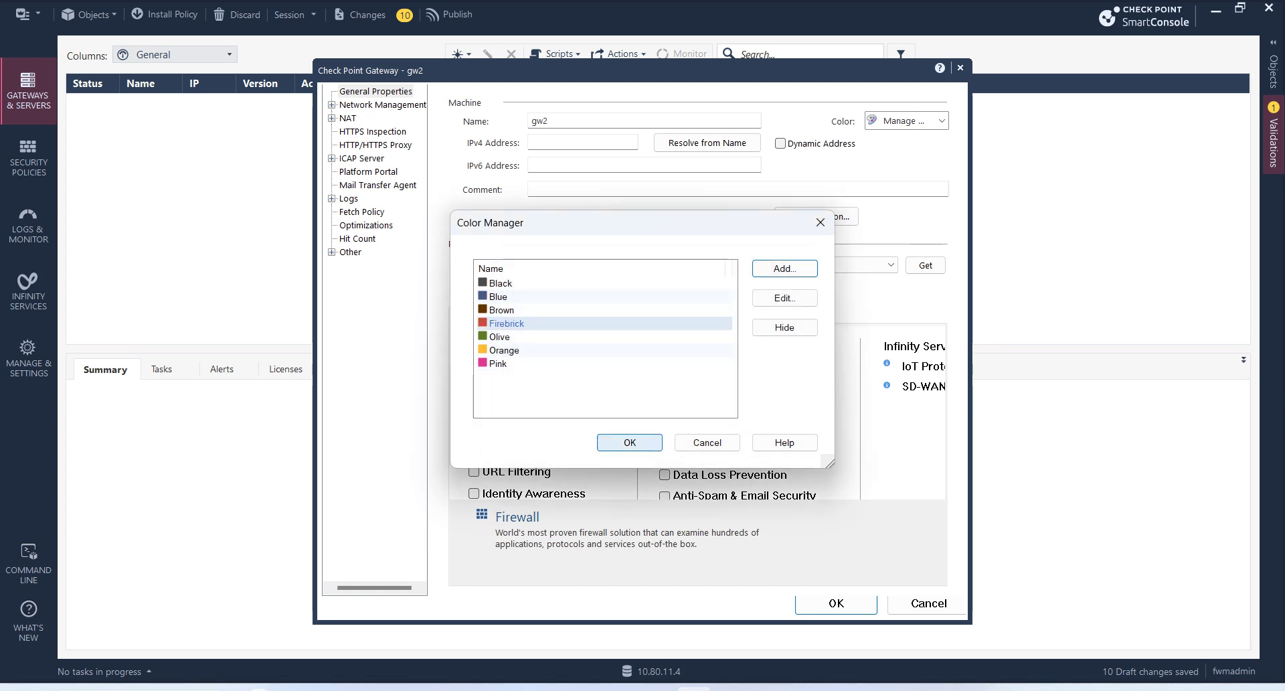
{"action": "left_click", "coordinate": [629, 443]}
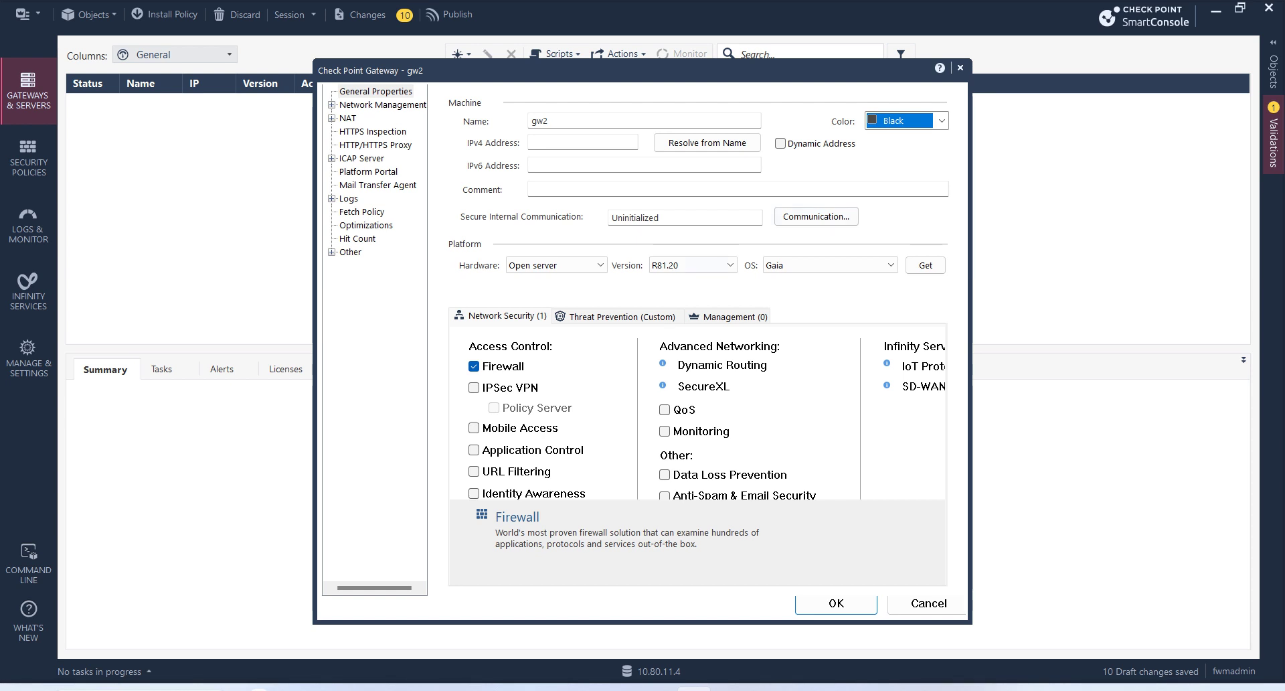
{"action": "key", "text": "alt+Down"}
{"action": "key", "text": "Down"}
{"action": "key", "text": "Down"}
{"action": "key", "text": "Down"}
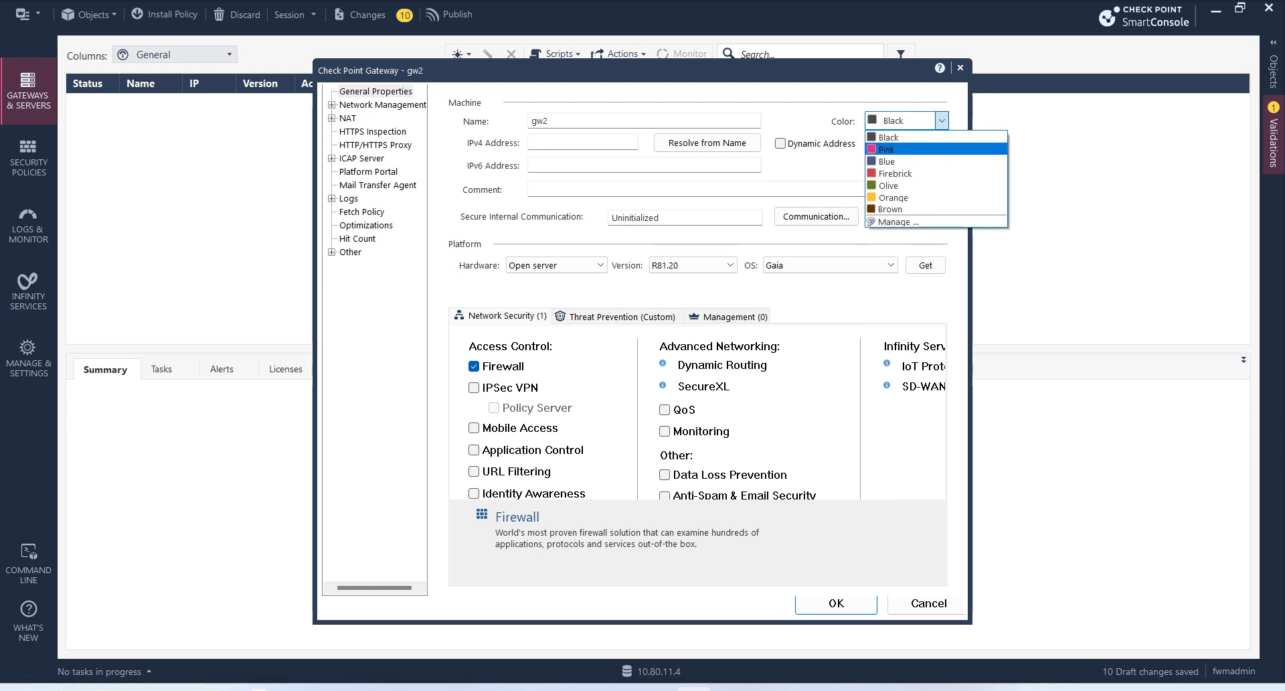
{"action": "key", "text": "Return"}
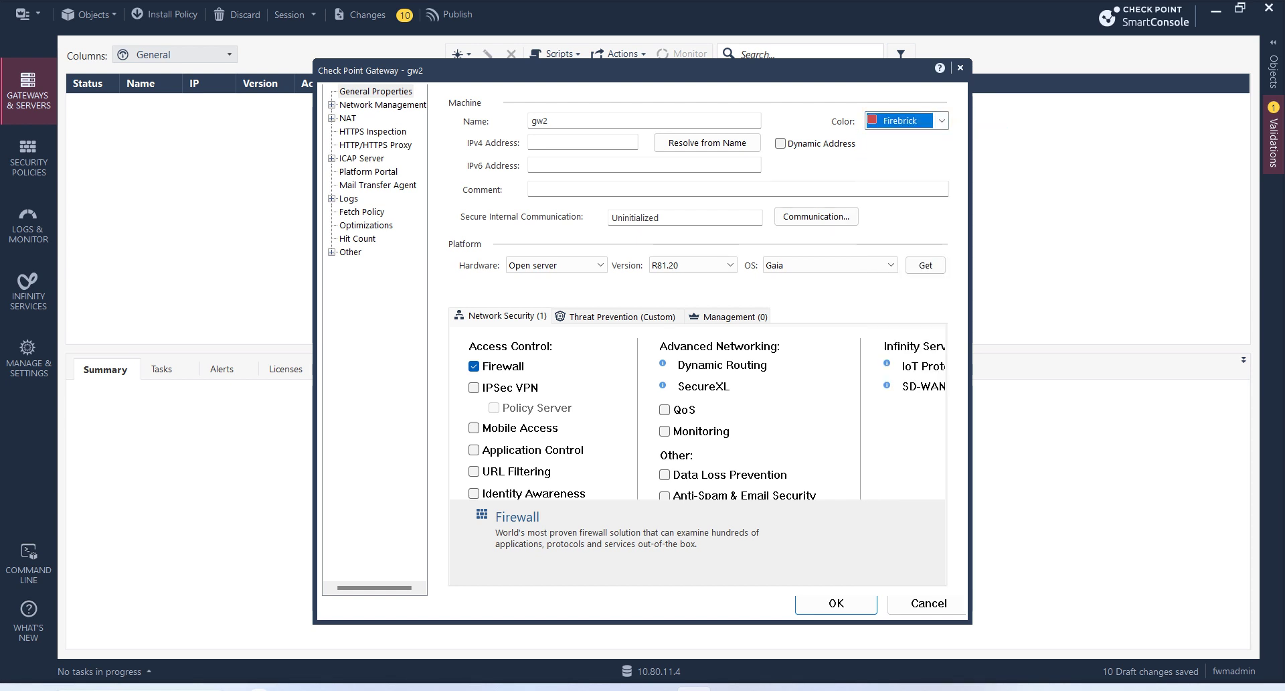
- Give gw2 IPv4 address 10.80.11.1 and initialize SIC trust using a one-time password
{"action": "left_click", "coordinate": [531, 142]}
{"action": "type", "text": "1"}
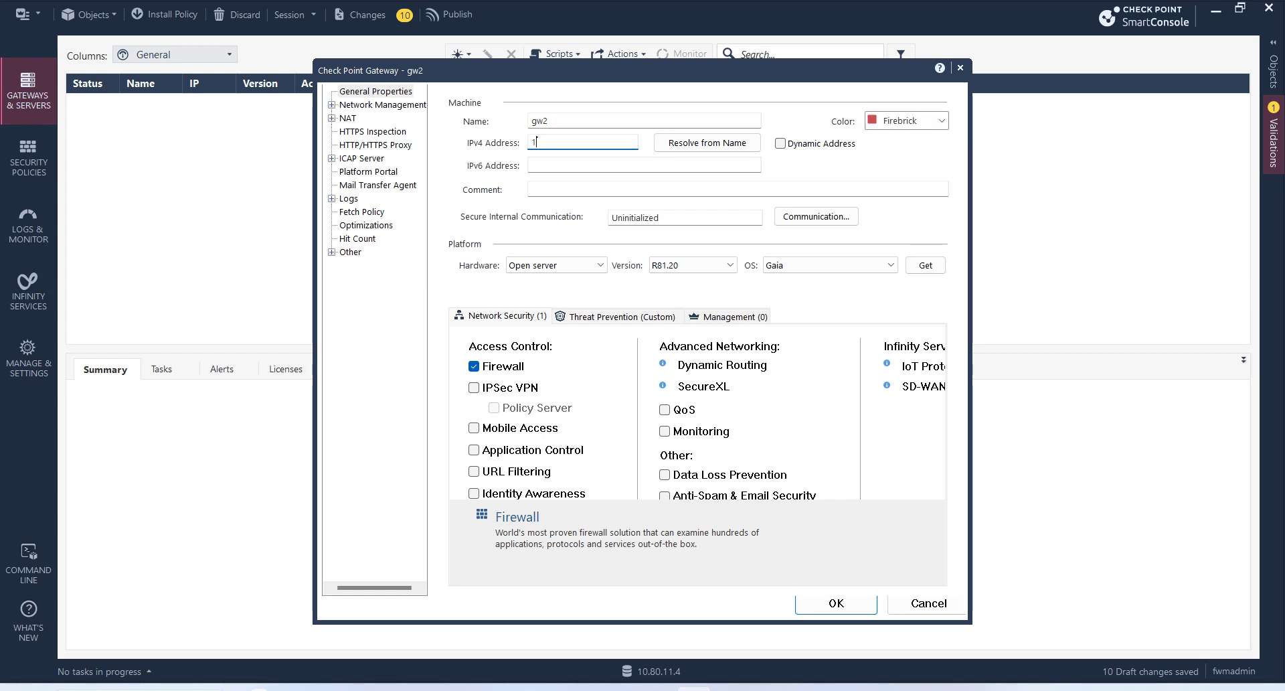
{"action": "type", "text": "0.80.11.1"}
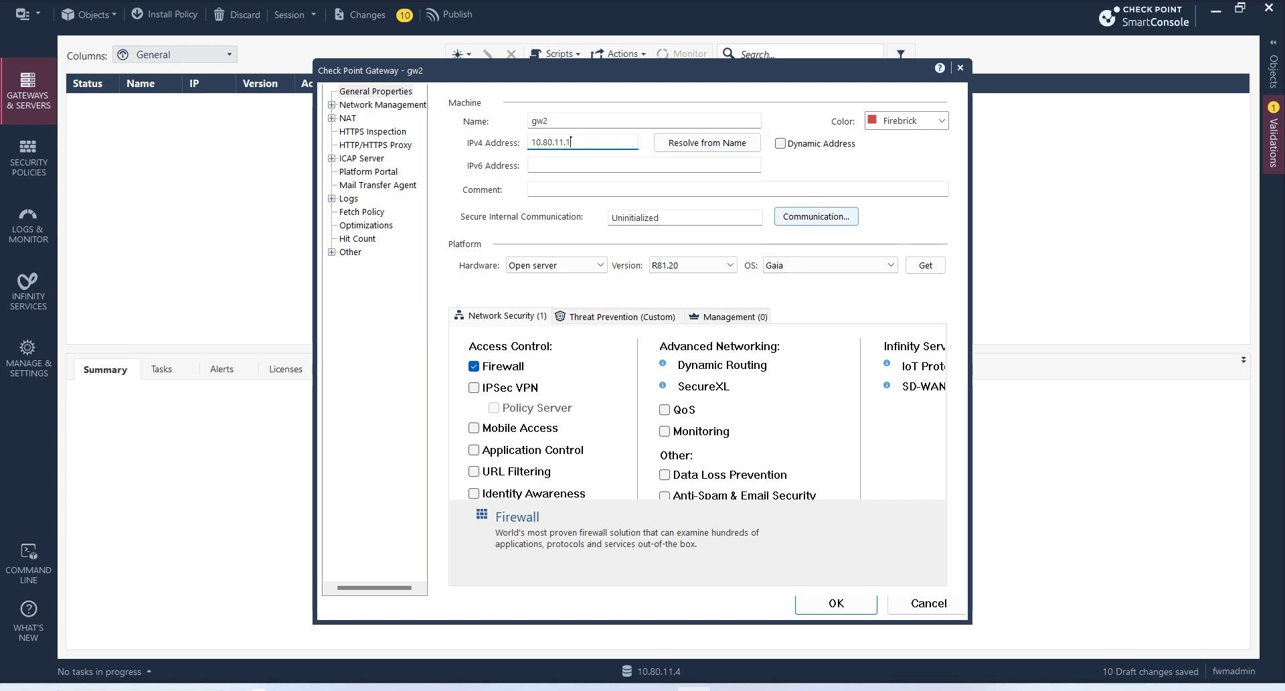
{"action": "left_click", "coordinate": [816, 217]}
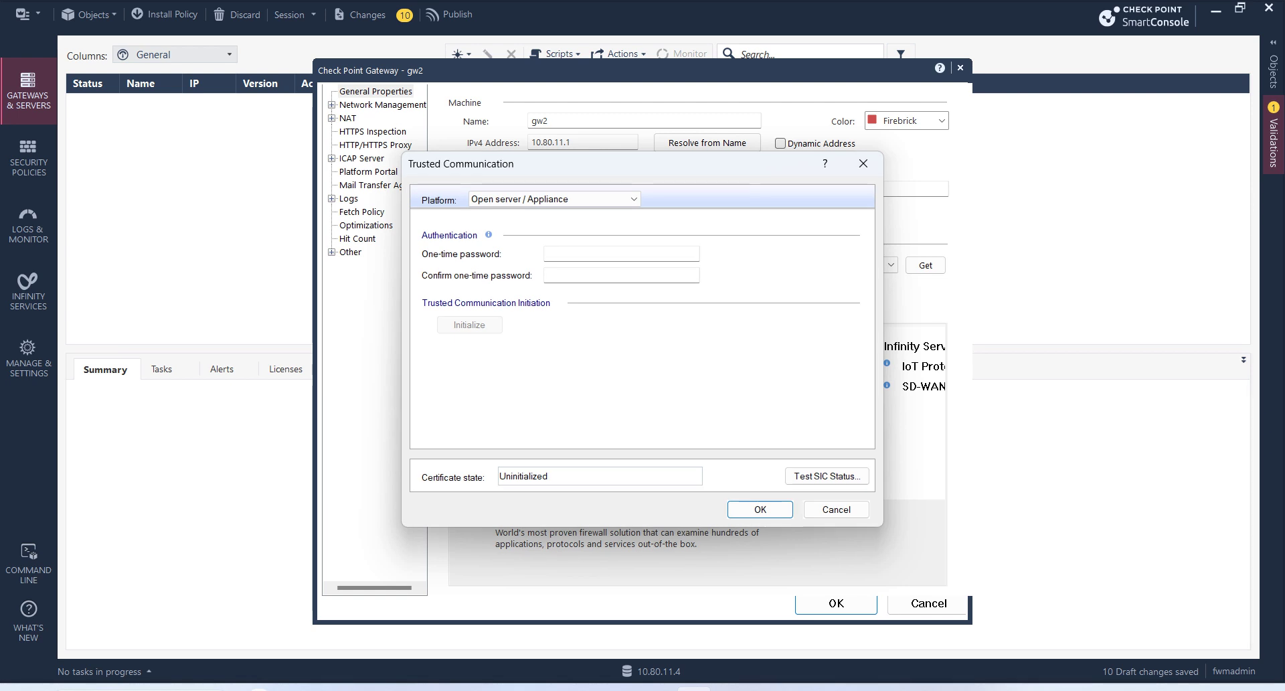
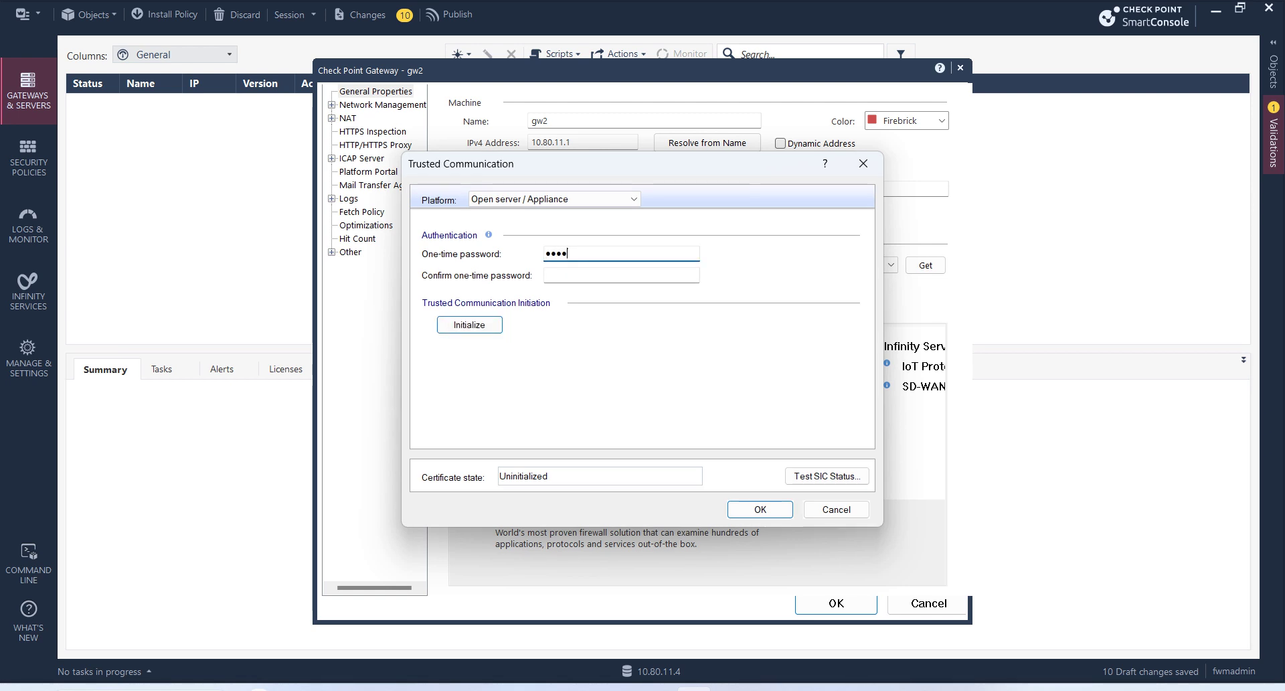
{"action": "key", "text": "Tab"}
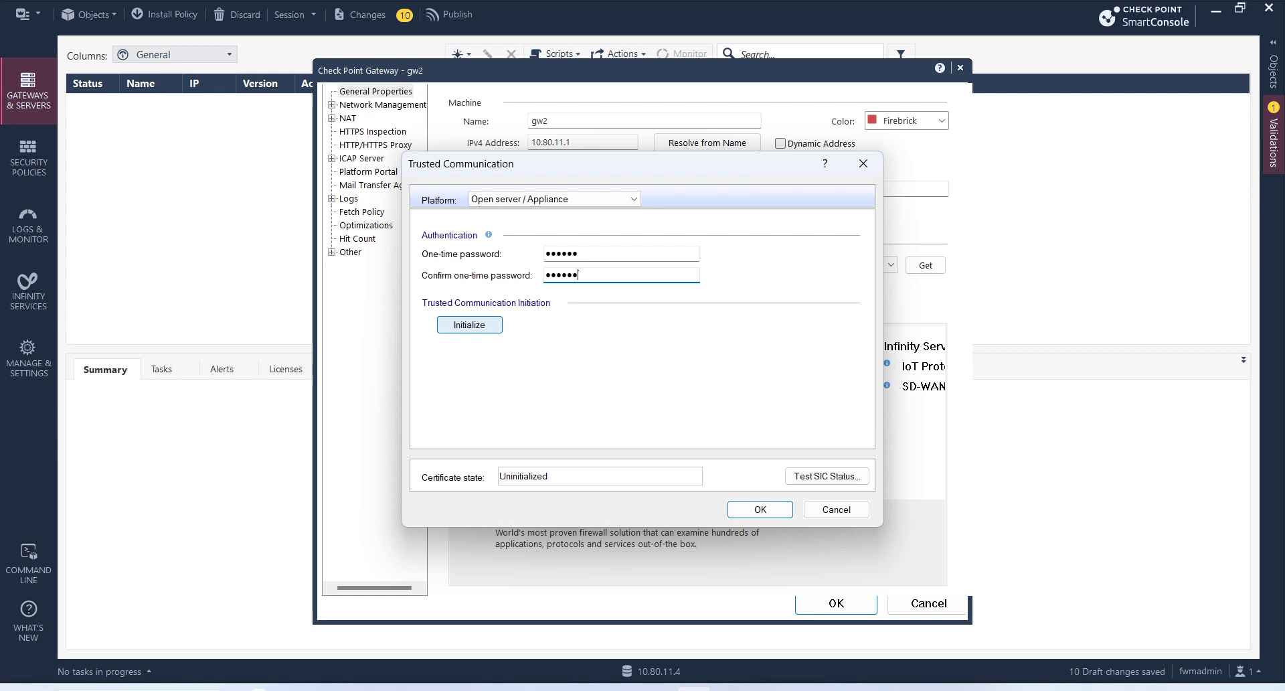
{"action": "left_click", "coordinate": [469, 325]}
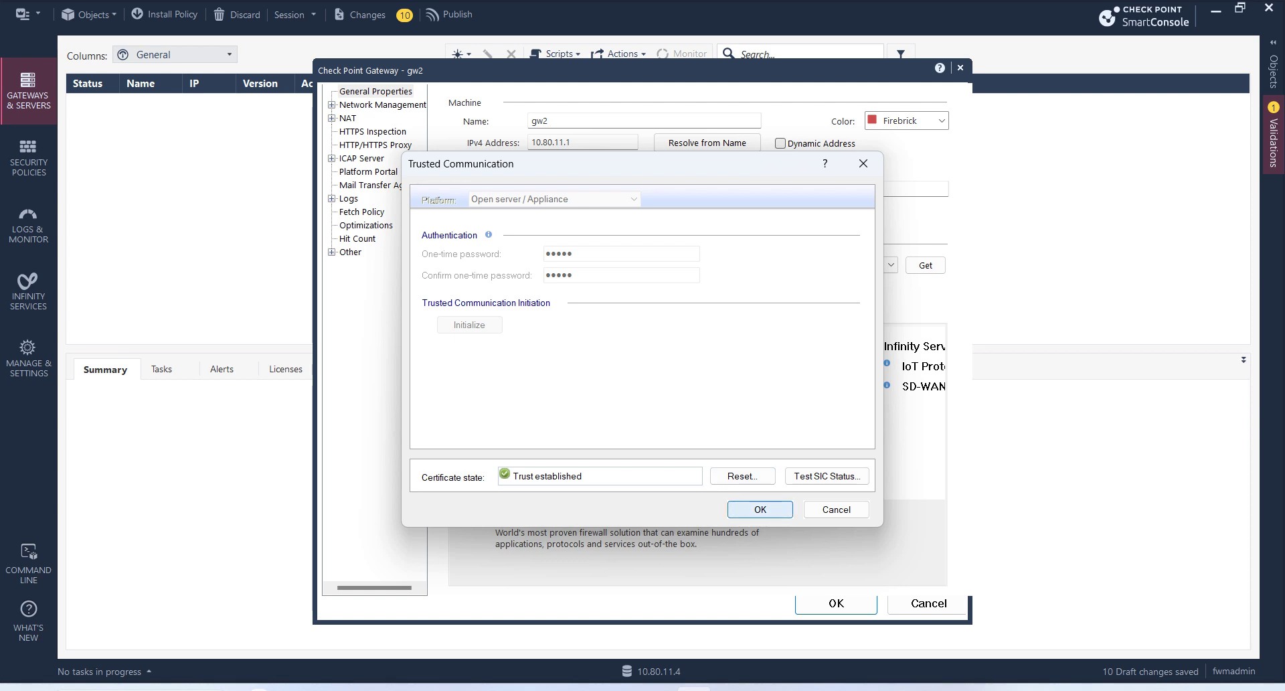
- Close the trust and topology results after reviewing eth0, eth1 and eth3, then go to Network Management
{"action": "left_click", "coordinate": [759, 509]}
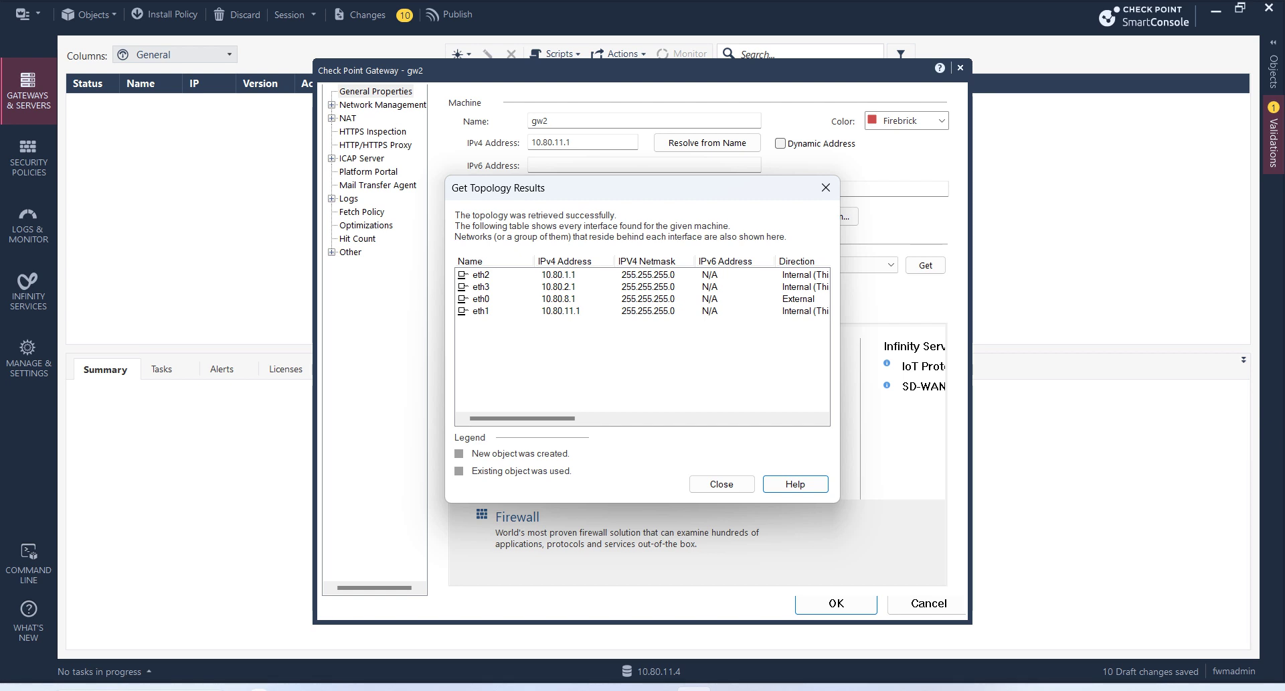
{"action": "left_click", "coordinate": [481, 310]}
{"action": "left_click", "coordinate": [481, 299]}
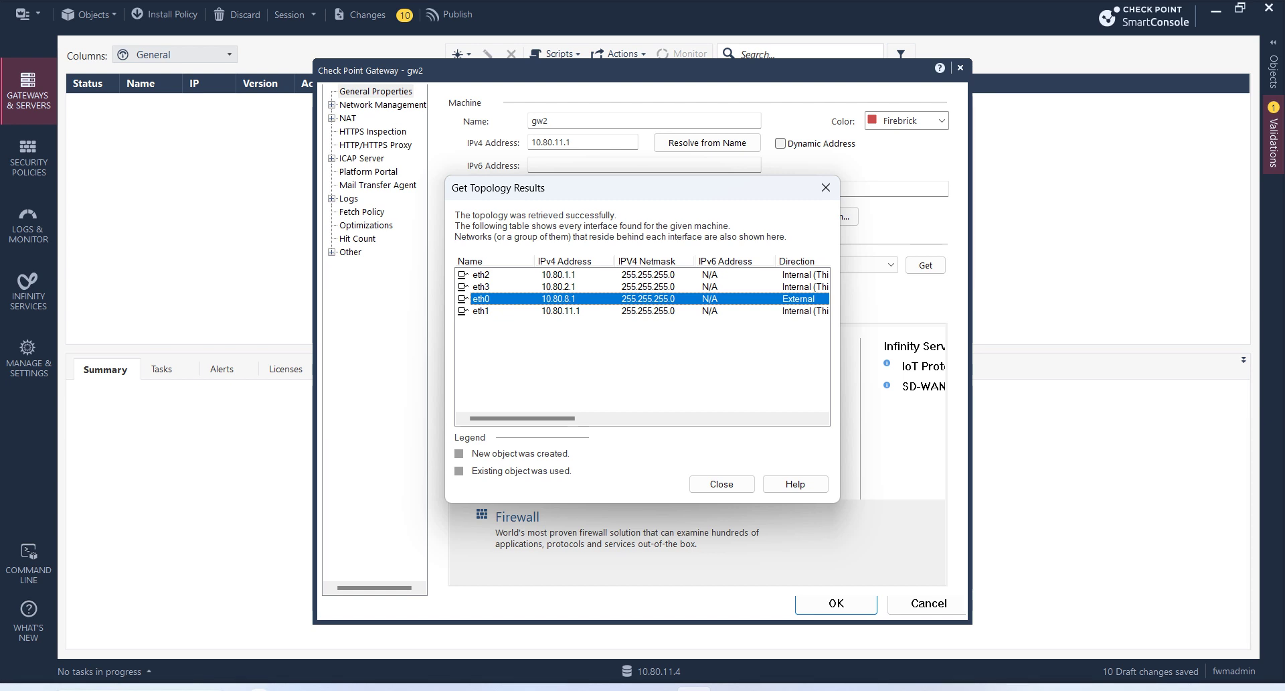
{"action": "left_click", "coordinate": [481, 287]}
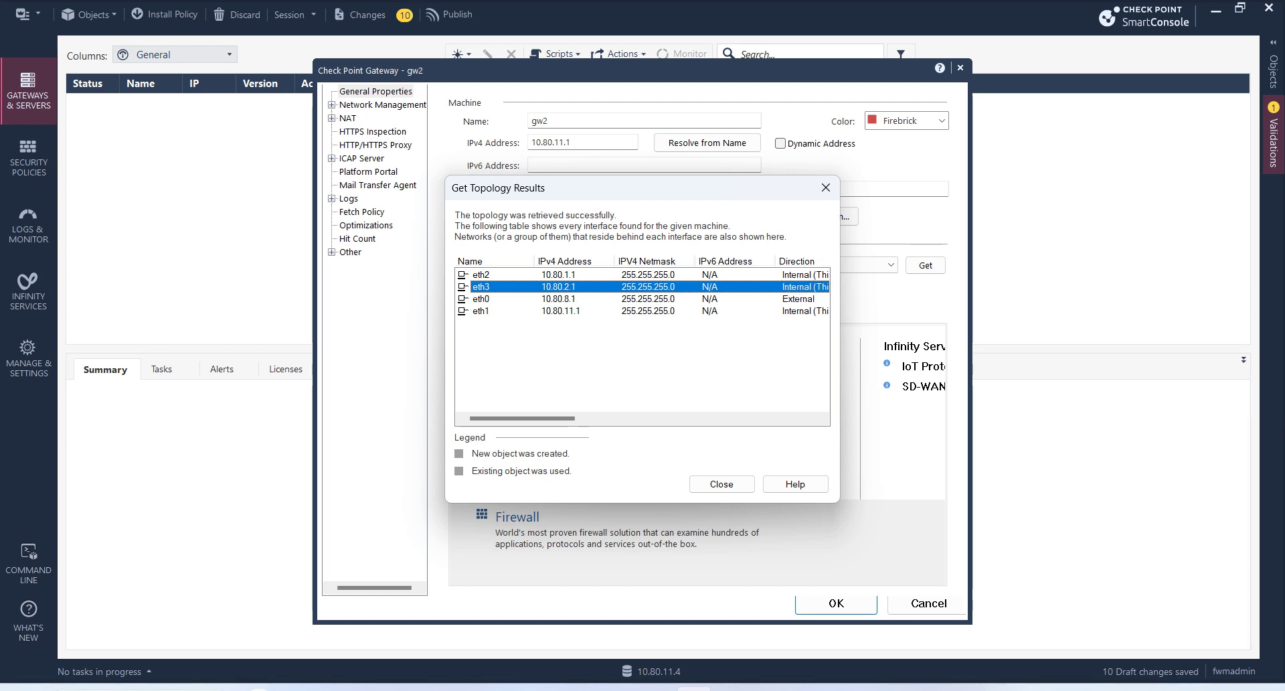
{"action": "left_click", "coordinate": [722, 484]}
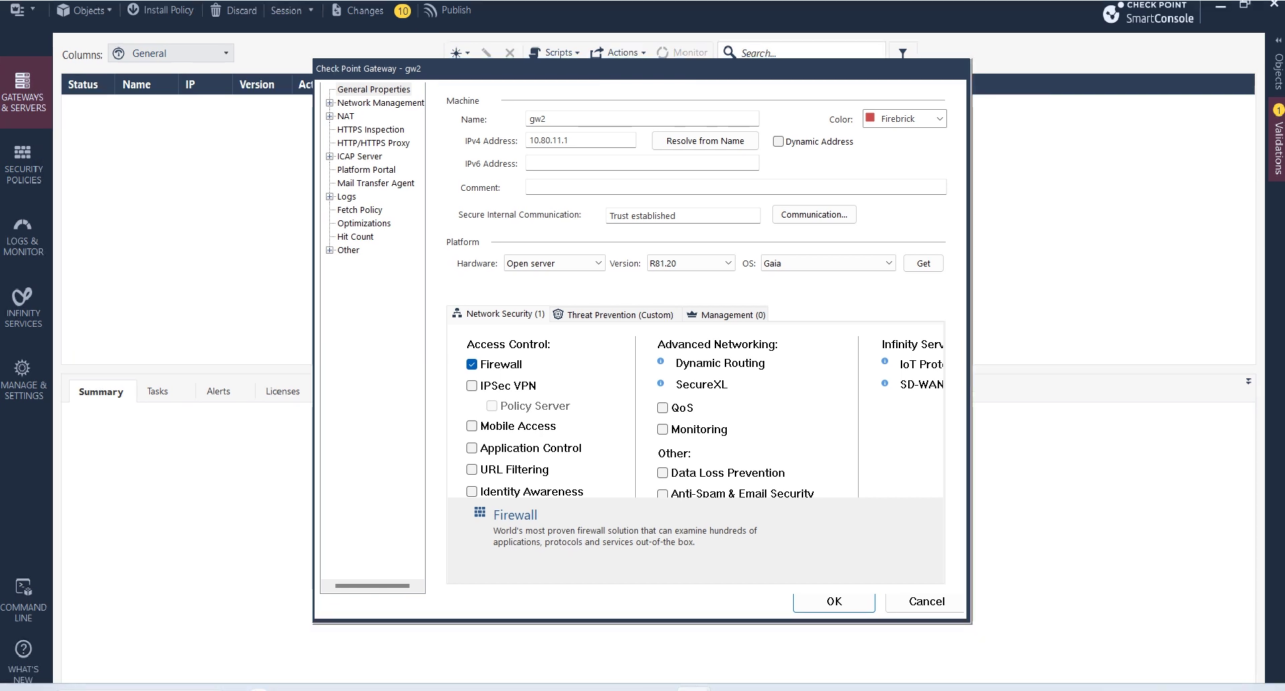
{"action": "left_click", "coordinate": [530, 187]}
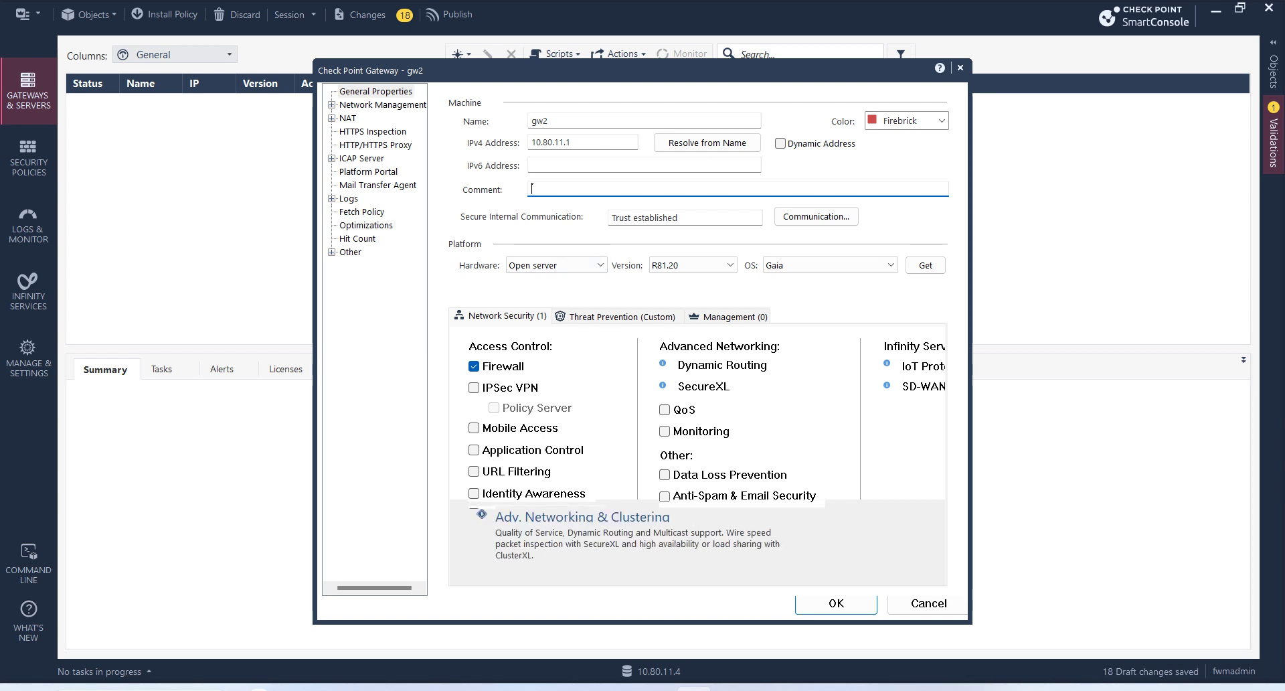
{"action": "key", "text": "Down"}
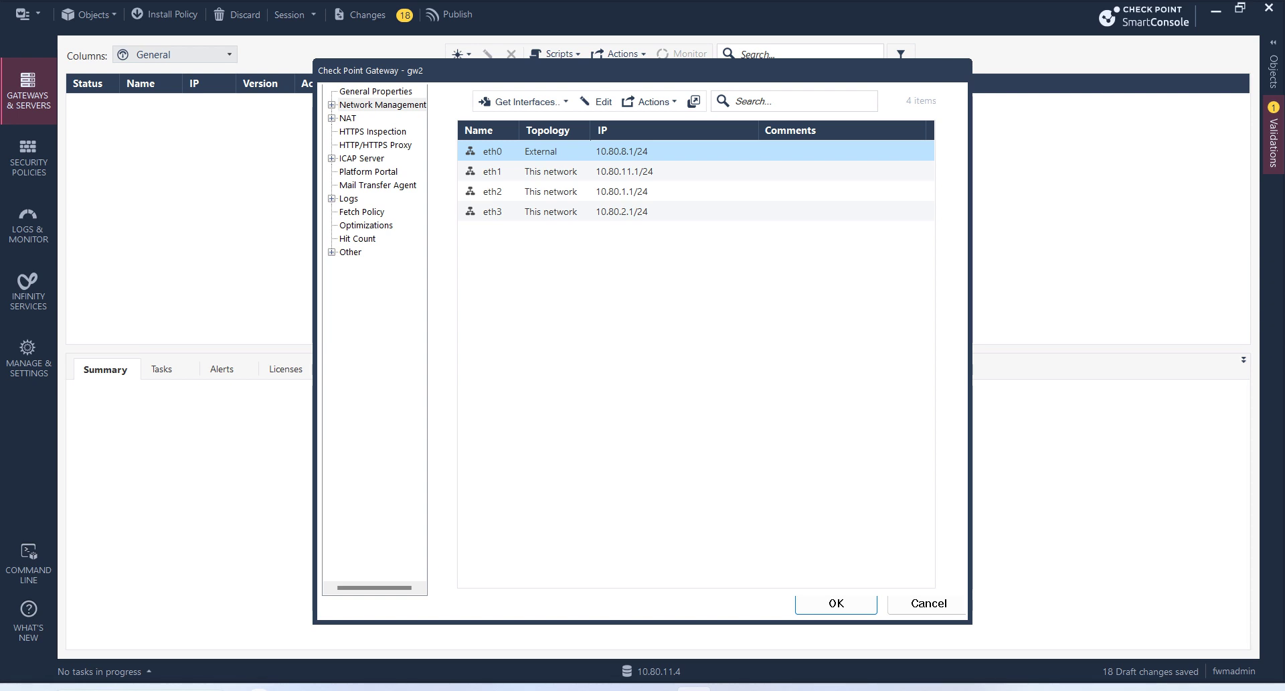
- Comment eth0 as 'internet vmnet8' and set its security zone according to topology (ExternalZone)
{"action": "double_click", "coordinate": [470, 151]}
{"action": "left_click", "coordinate": [669, 300]}
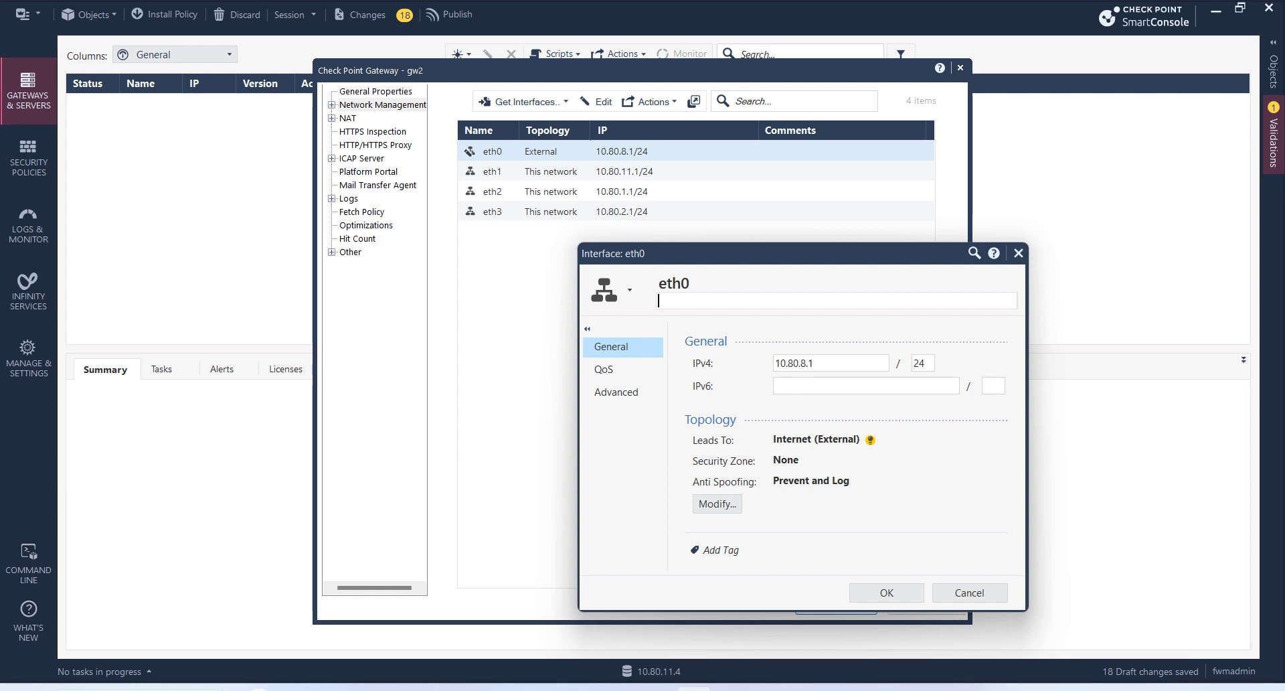
{"action": "type", "text": "internet vmnet8"}
{"action": "left_click", "coordinate": [716, 503]}
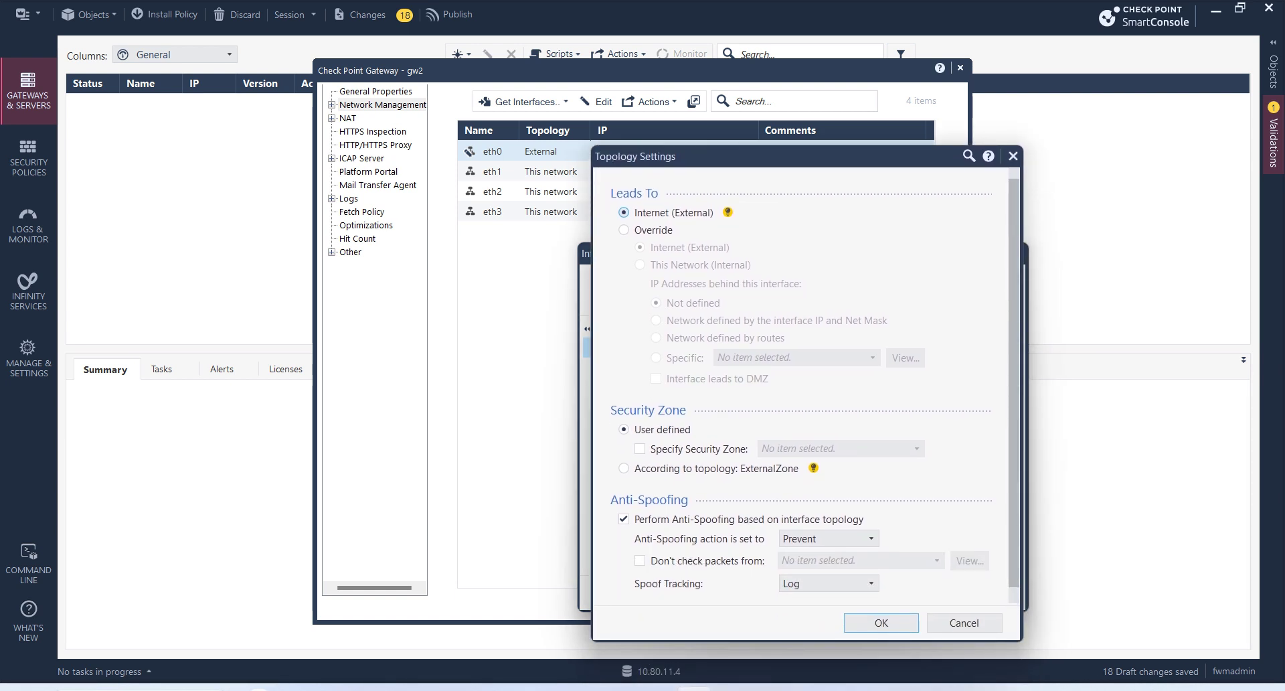
{"action": "left_click", "coordinate": [639, 448]}
{"action": "left_click", "coordinate": [624, 467]}
{"action": "key", "text": "Return"}
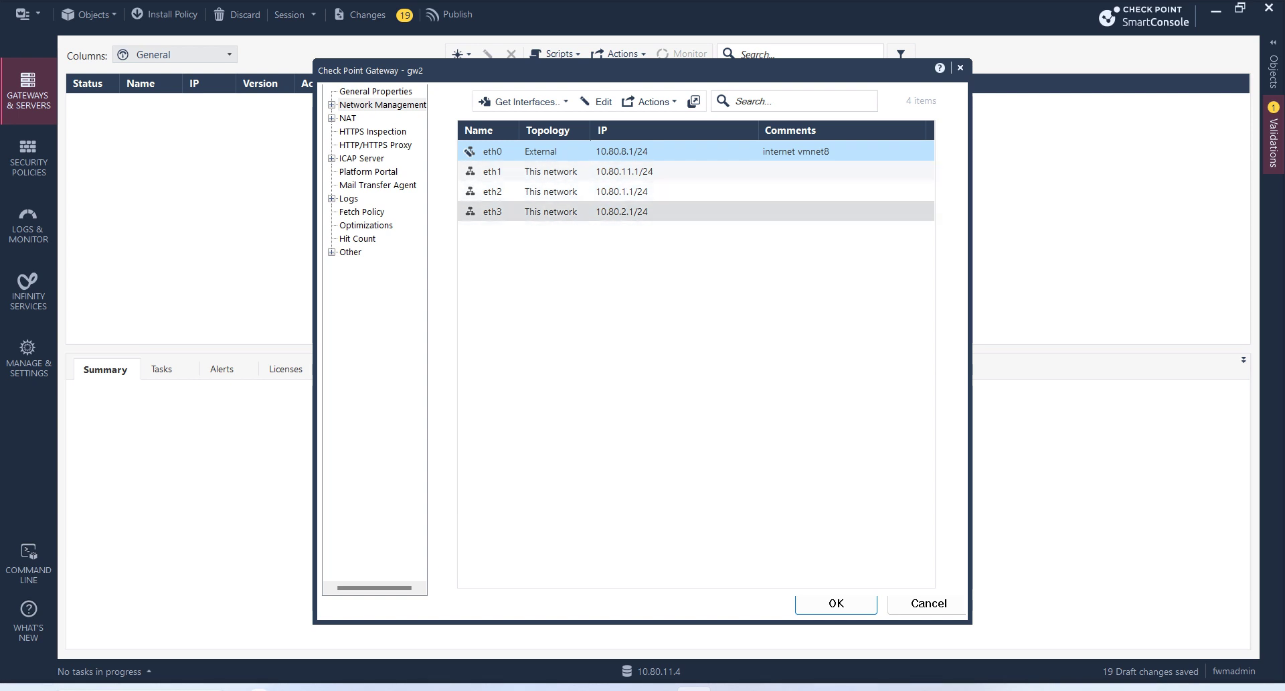
- Enter the comment 'srv net vmnet1' on interface eth1
{"action": "left_click", "coordinate": [549, 171]}
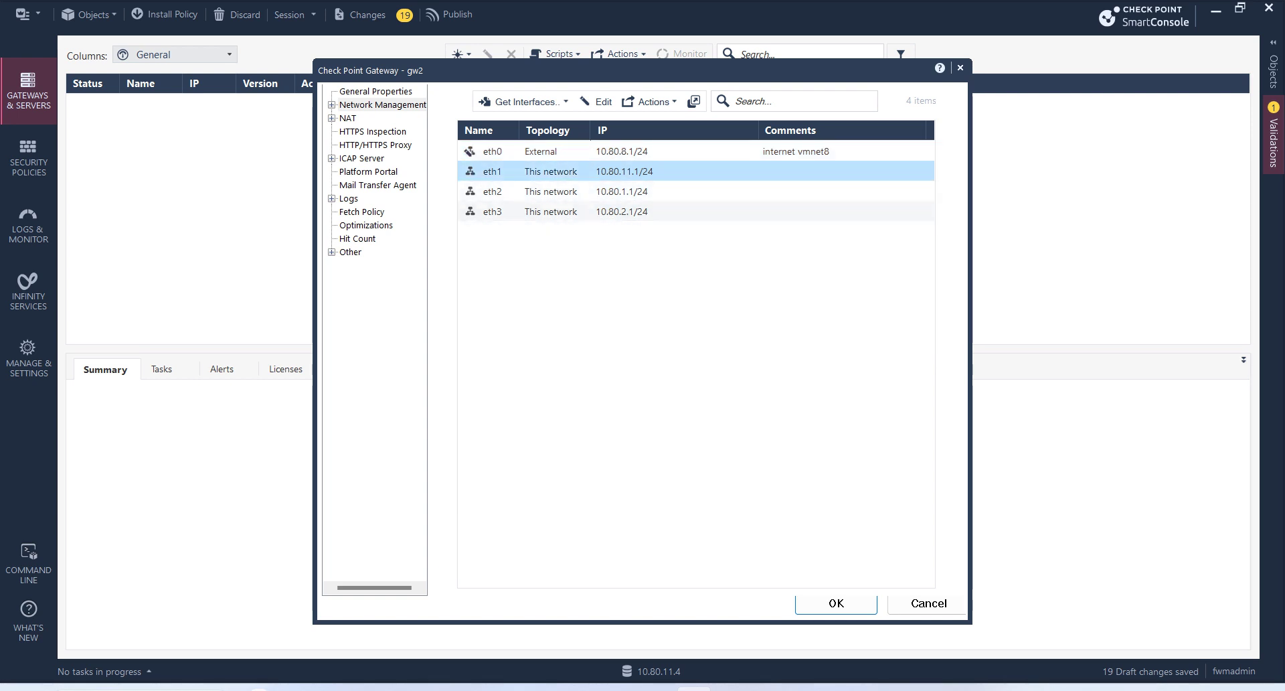
{"action": "double_click", "coordinate": [548, 171]}
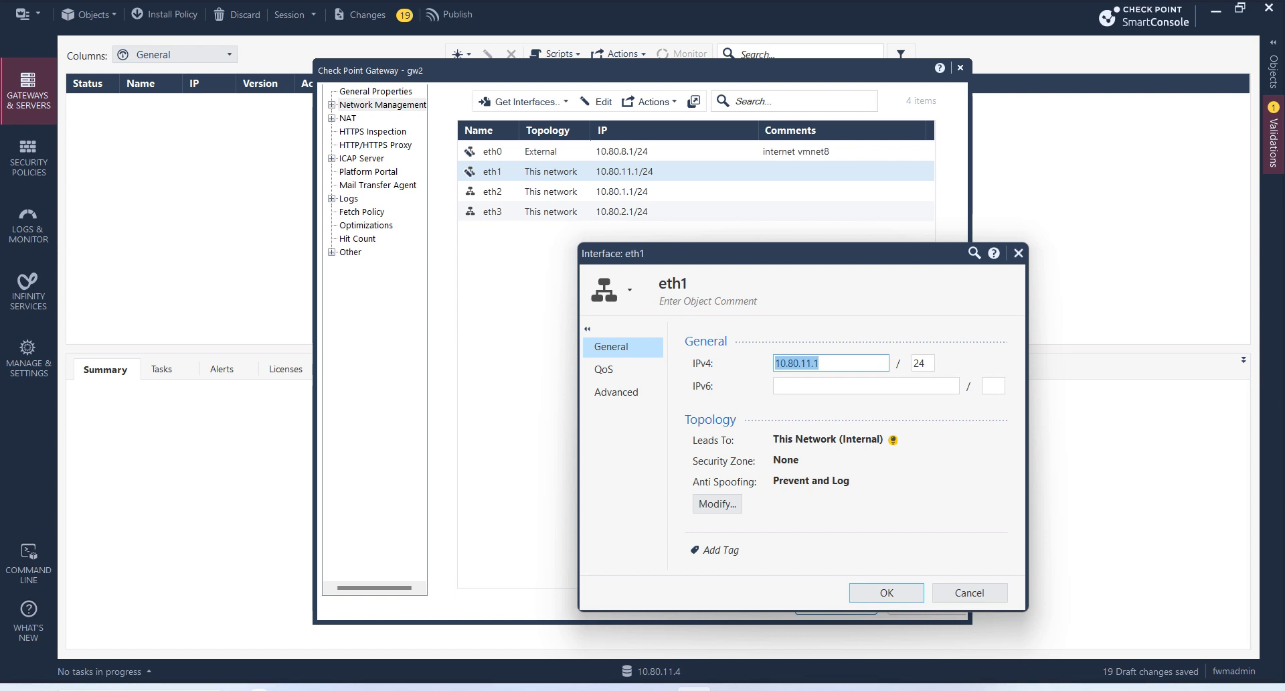
{"action": "left_click", "coordinate": [659, 300]}
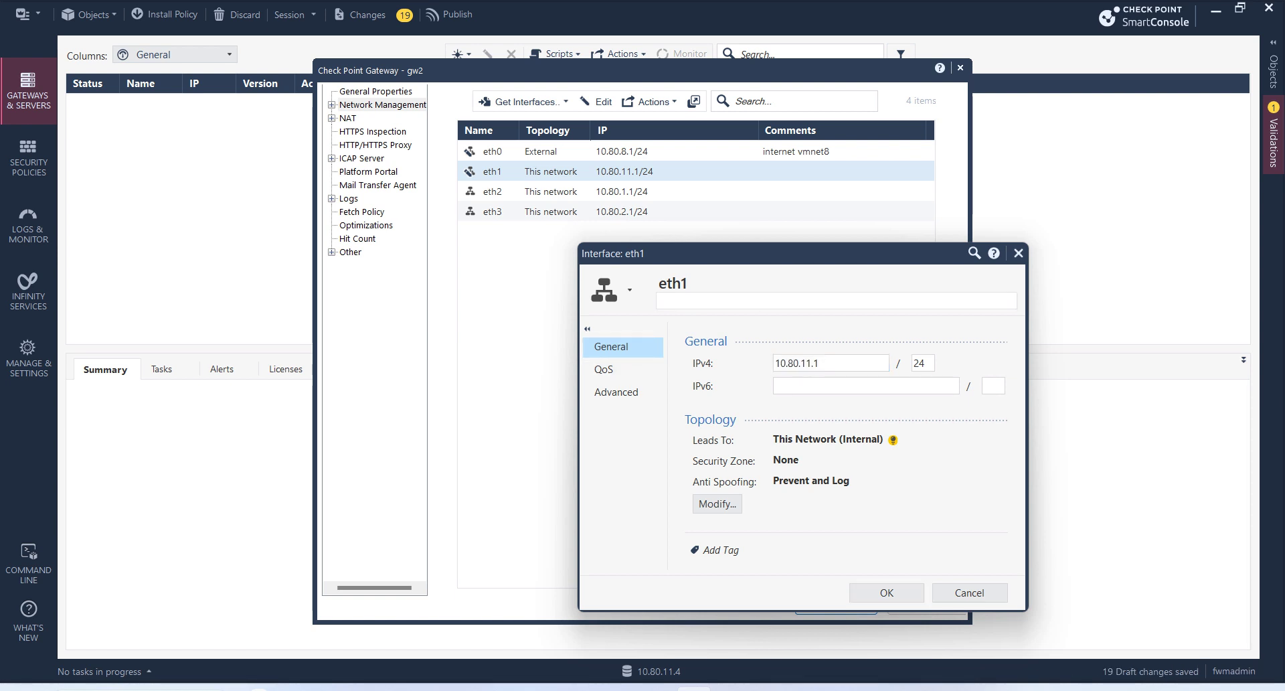
{"action": "type", "text": "srv net vmnet1"}
{"action": "key", "text": "Return"}
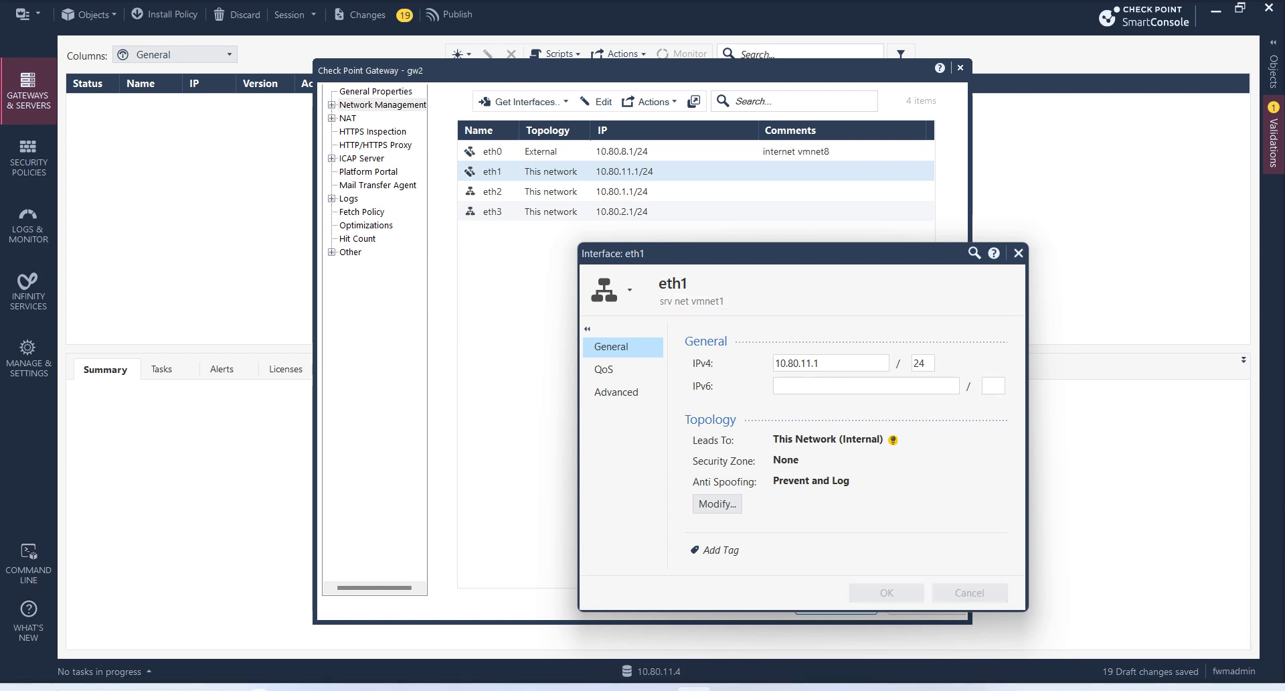
- Replace eth1's comment with 'Mgmt vmnet10'
{"action": "left_click", "coordinate": [492, 191]}
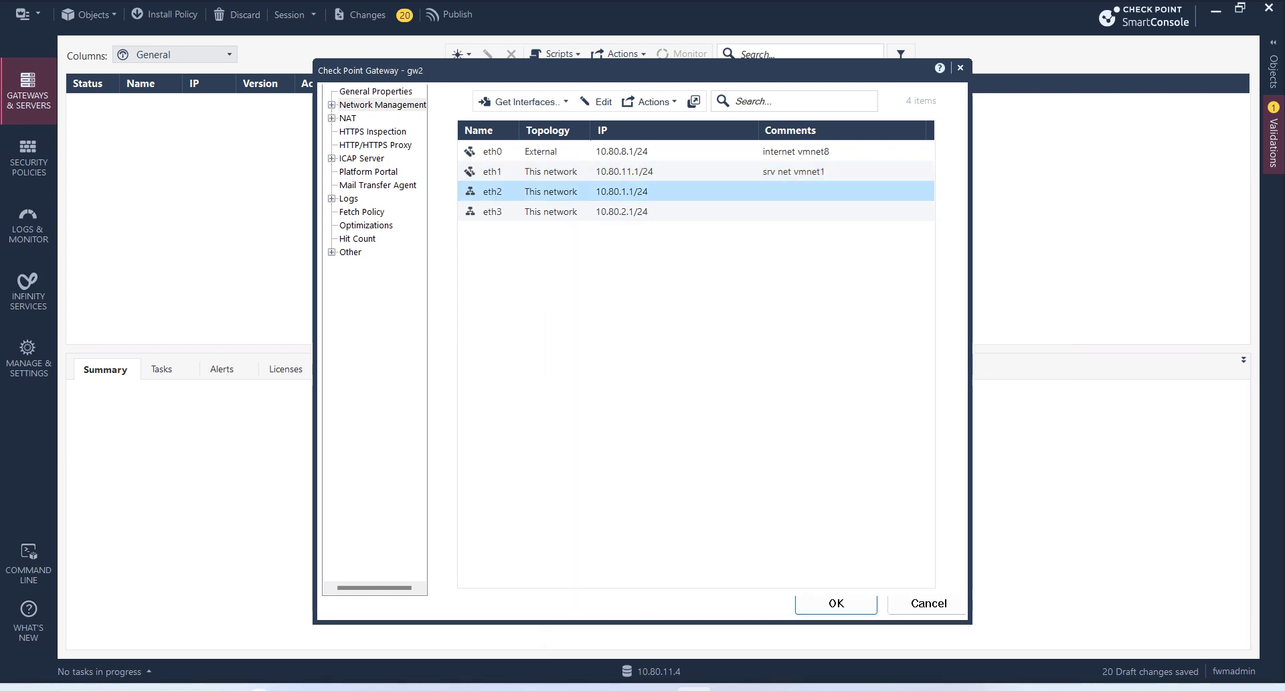
{"action": "double_click", "coordinate": [492, 191]}
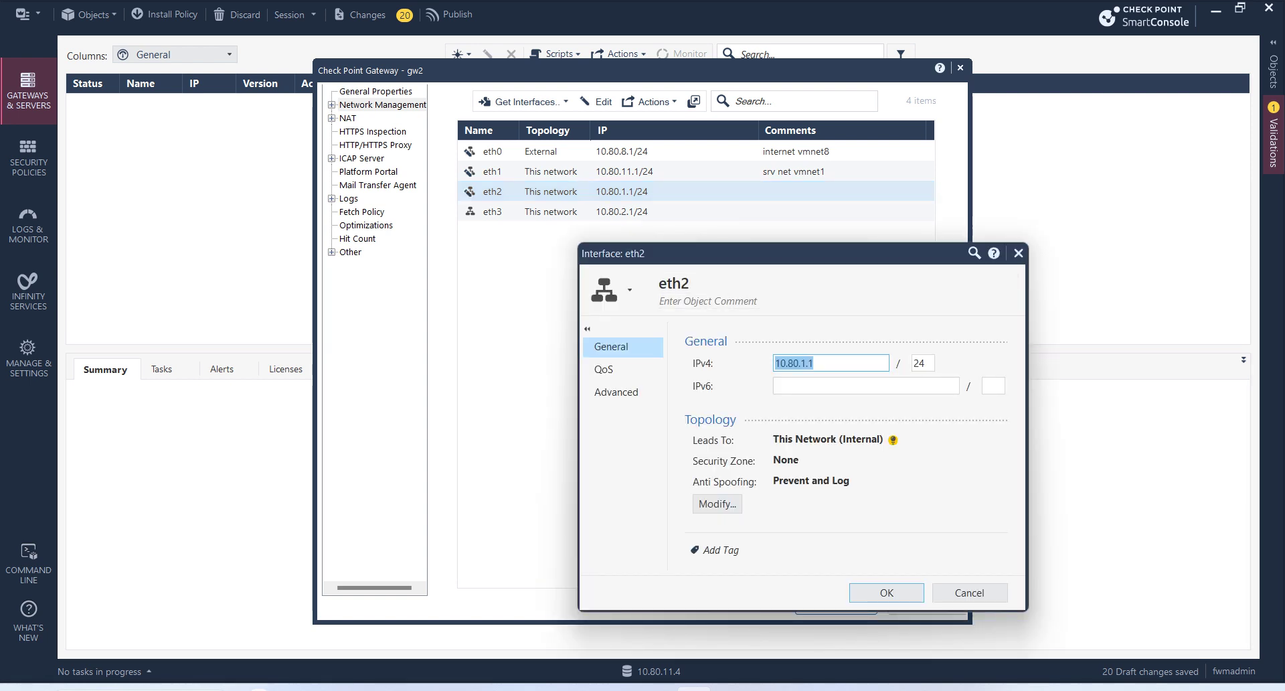
{"action": "left_click", "coordinate": [969, 592]}
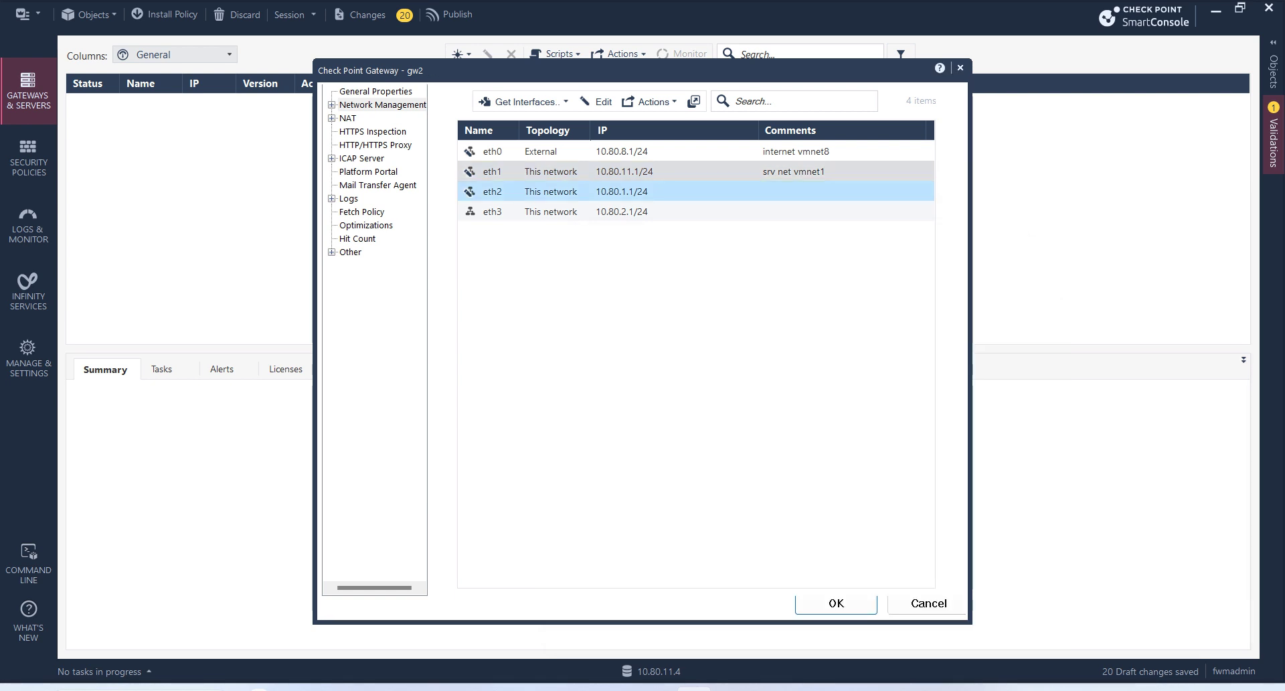
{"action": "left_click", "coordinate": [492, 171]}
{"action": "double_click", "coordinate": [492, 171]}
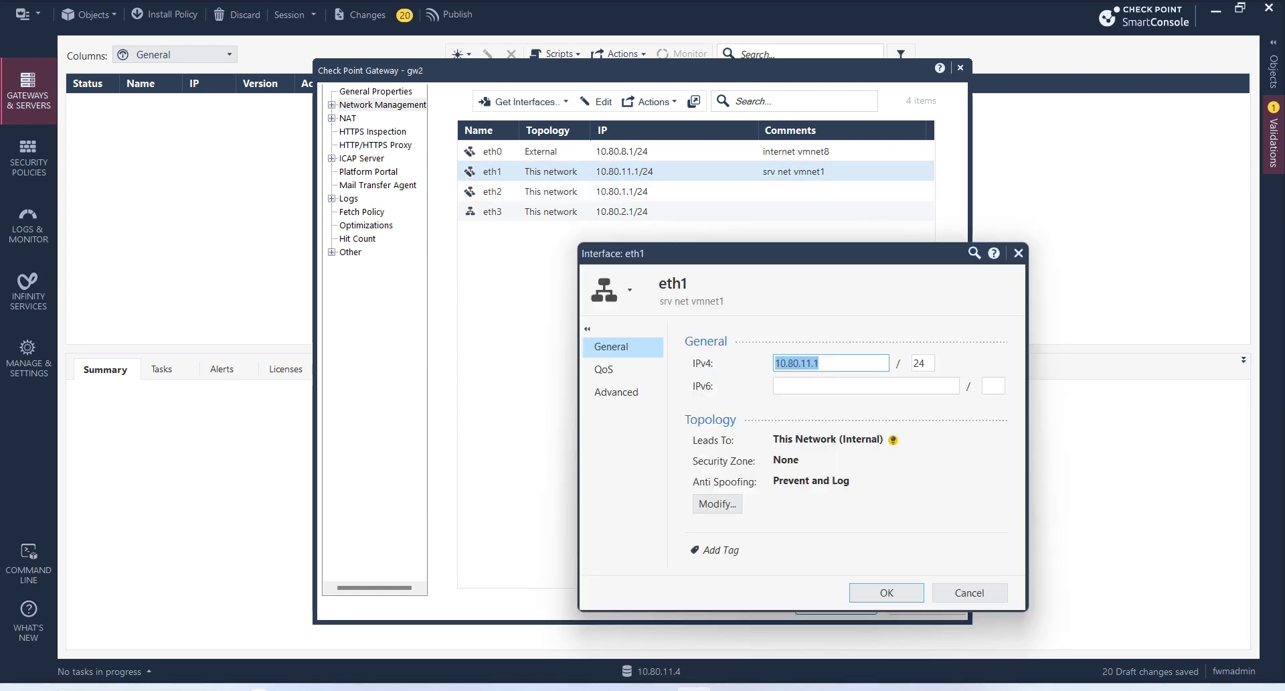
{"action": "left_click", "coordinate": [836, 300]}
{"action": "key", "text": "BackSpace"}
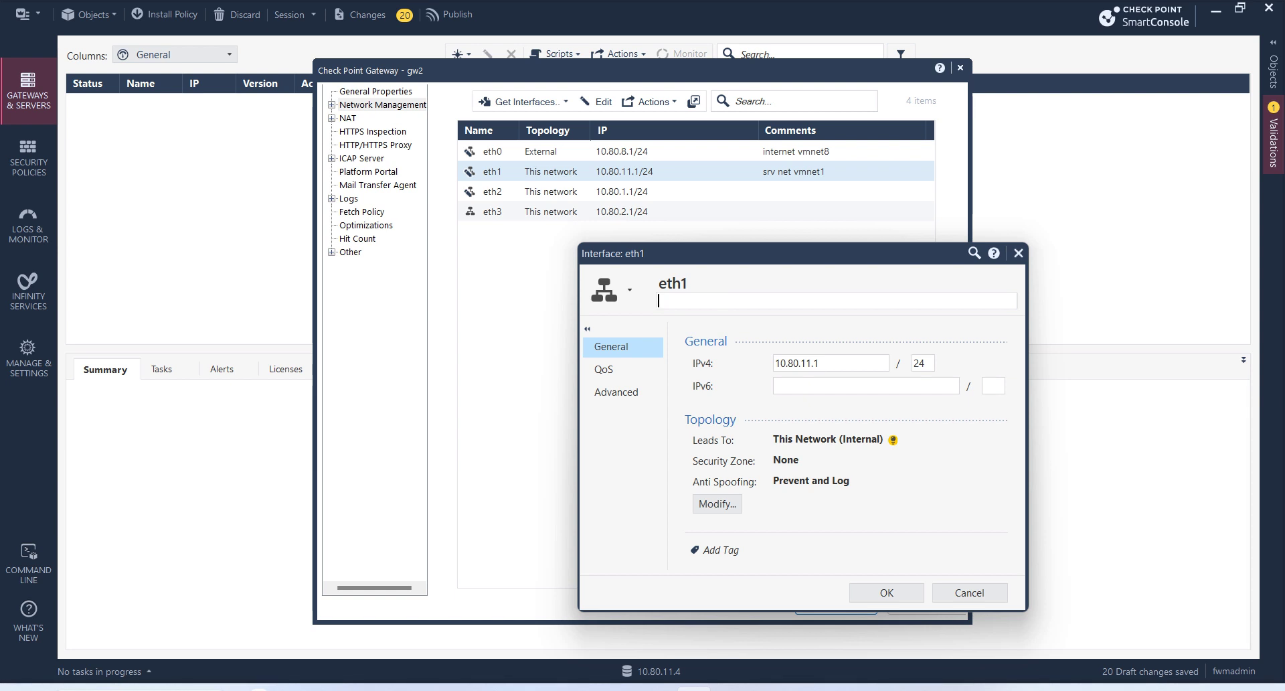
{"action": "type", "text": "Mgmt vmnet10"}
{"action": "left_click", "coordinate": [886, 592]}
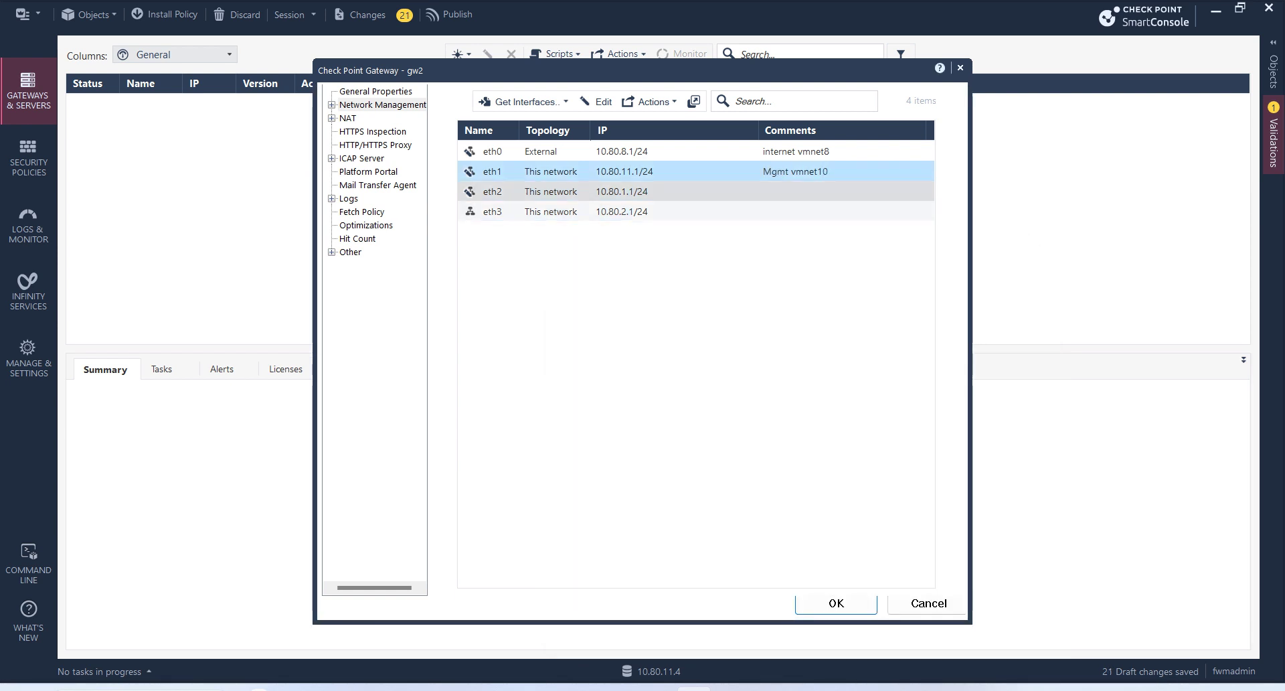
- Comment interface eth2 as 'srv net vmnet1'
{"action": "left_click", "coordinate": [492, 191]}
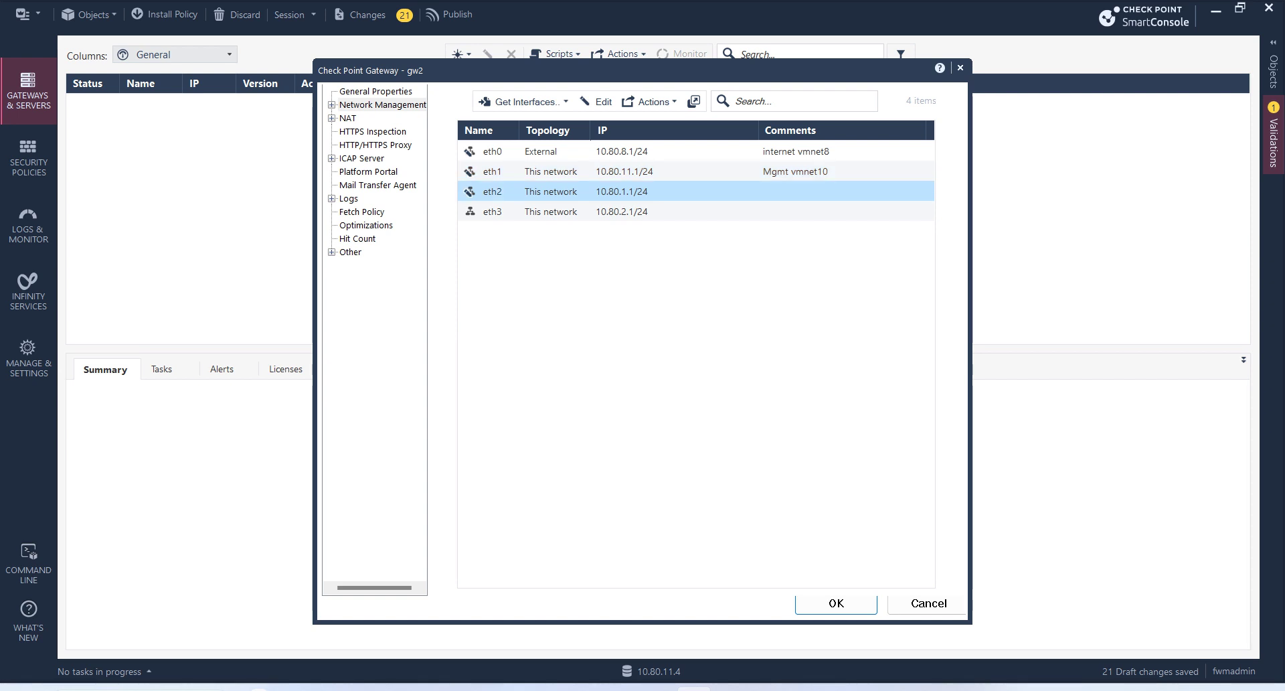
{"action": "double_click", "coordinate": [492, 191]}
{"action": "key", "text": "shift+Tab"}
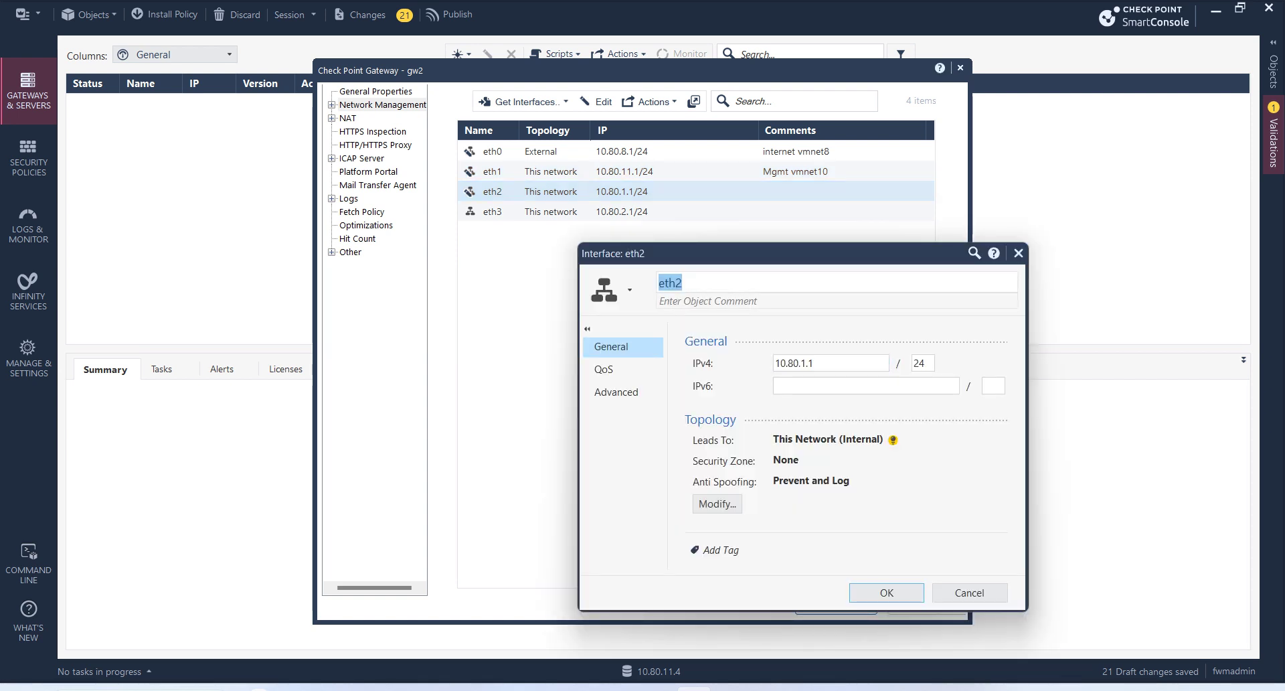
{"action": "key", "text": "Tab"}
{"action": "type", "text": "srv net vmnet1"}
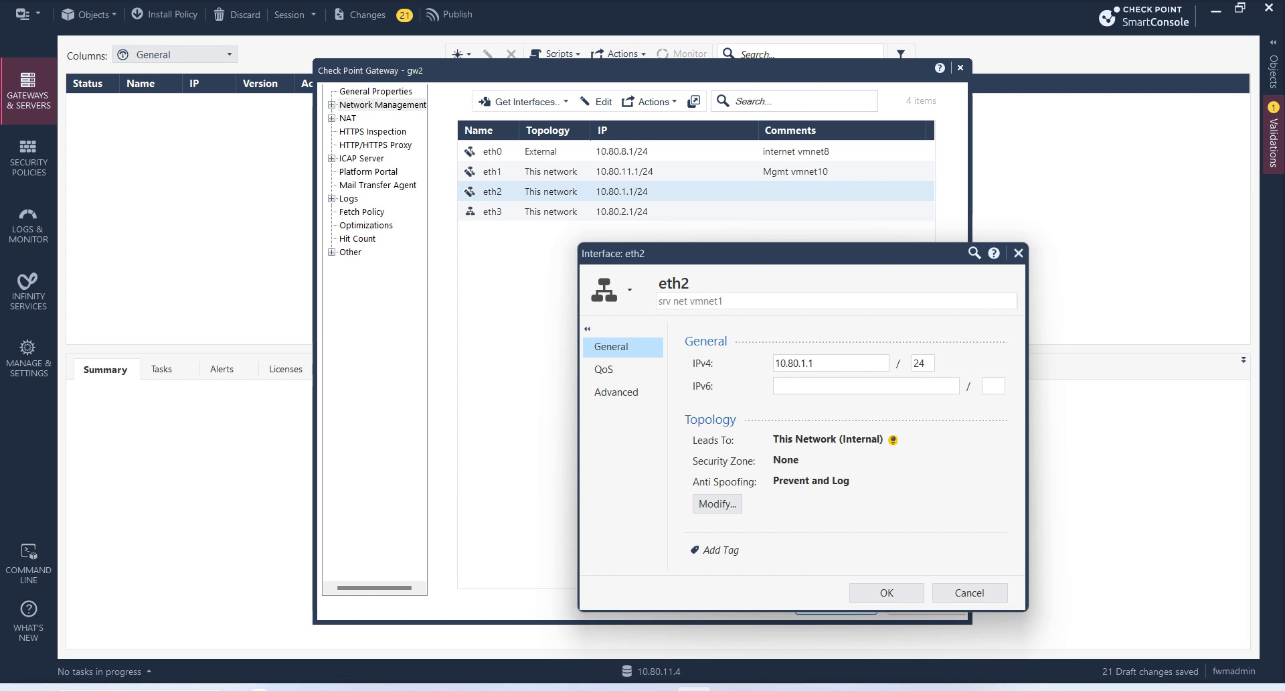
{"action": "key", "text": "Return"}
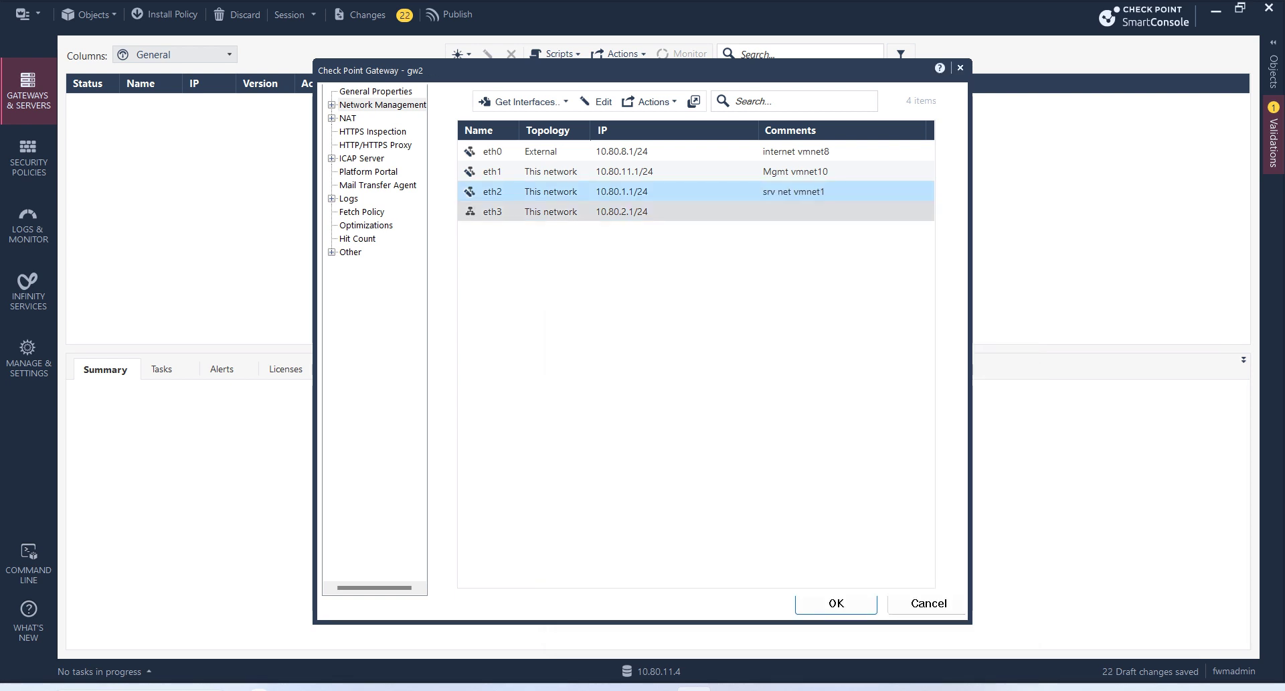
- Comment interface eth3 as 'users net vmnet2'
{"action": "left_click", "coordinate": [491, 212]}
{"action": "double_click", "coordinate": [492, 211]}
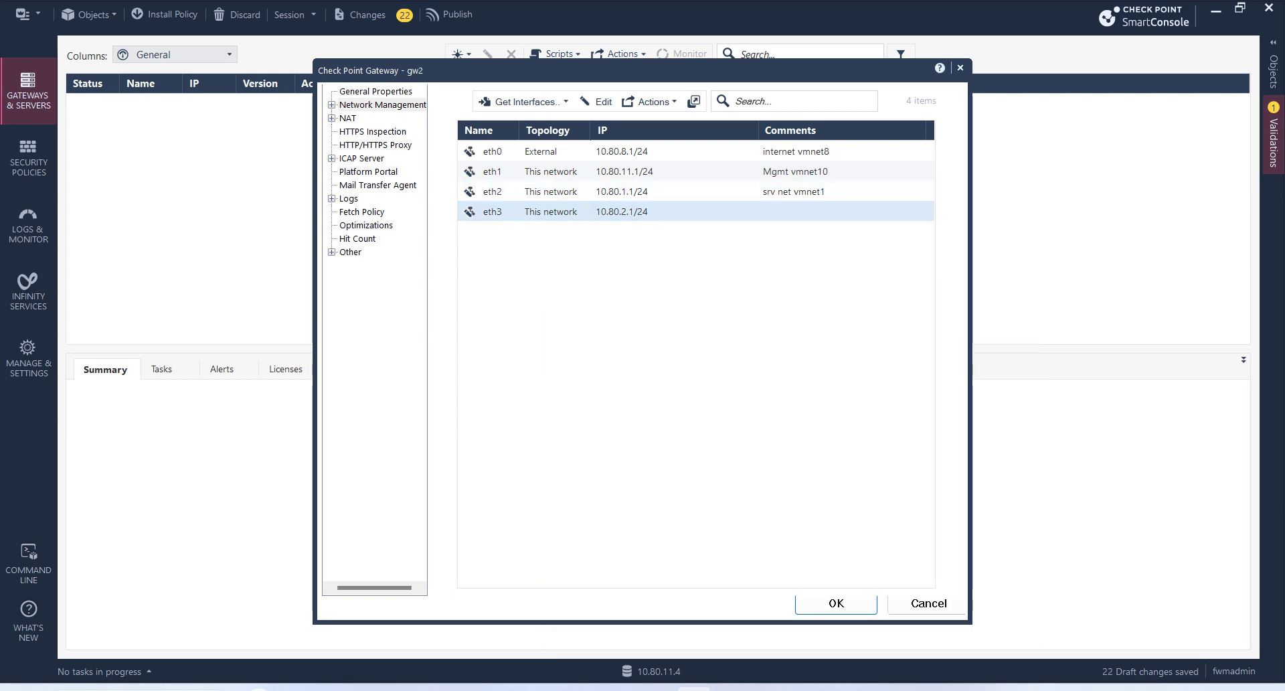
{"action": "left_click", "coordinate": [708, 300]}
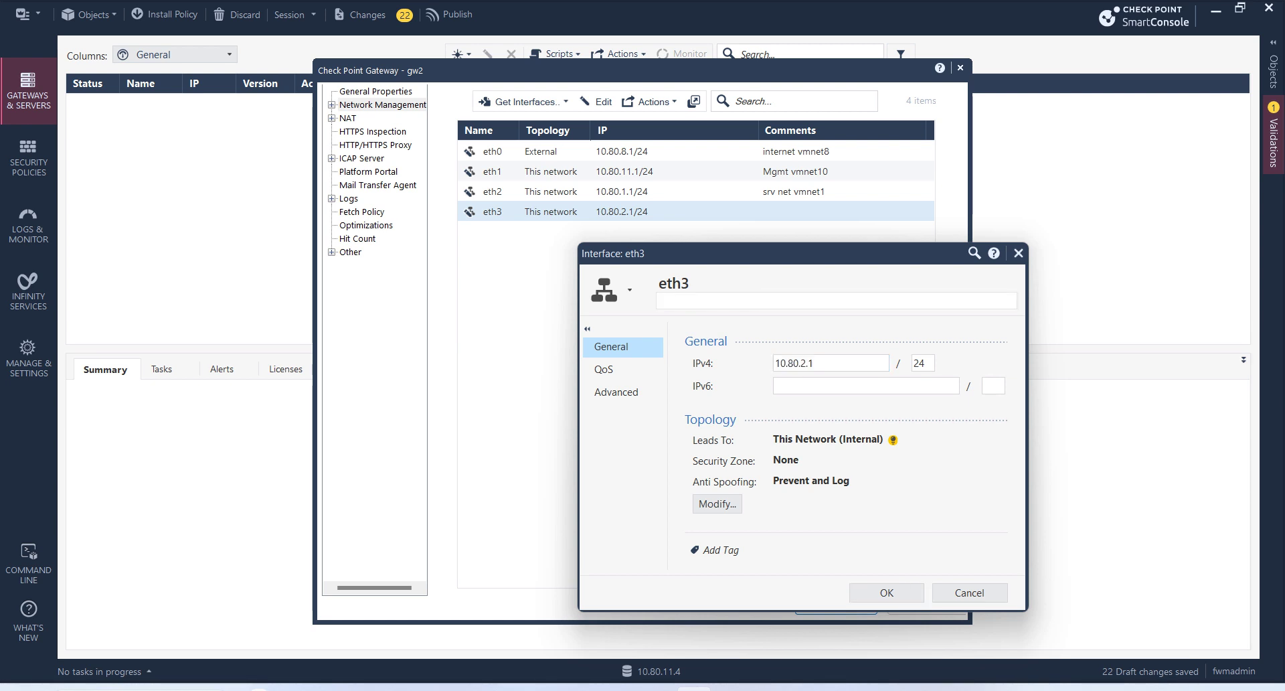
{"action": "type", "text": "users net vmnet2"}
{"action": "key", "text": "Return"}
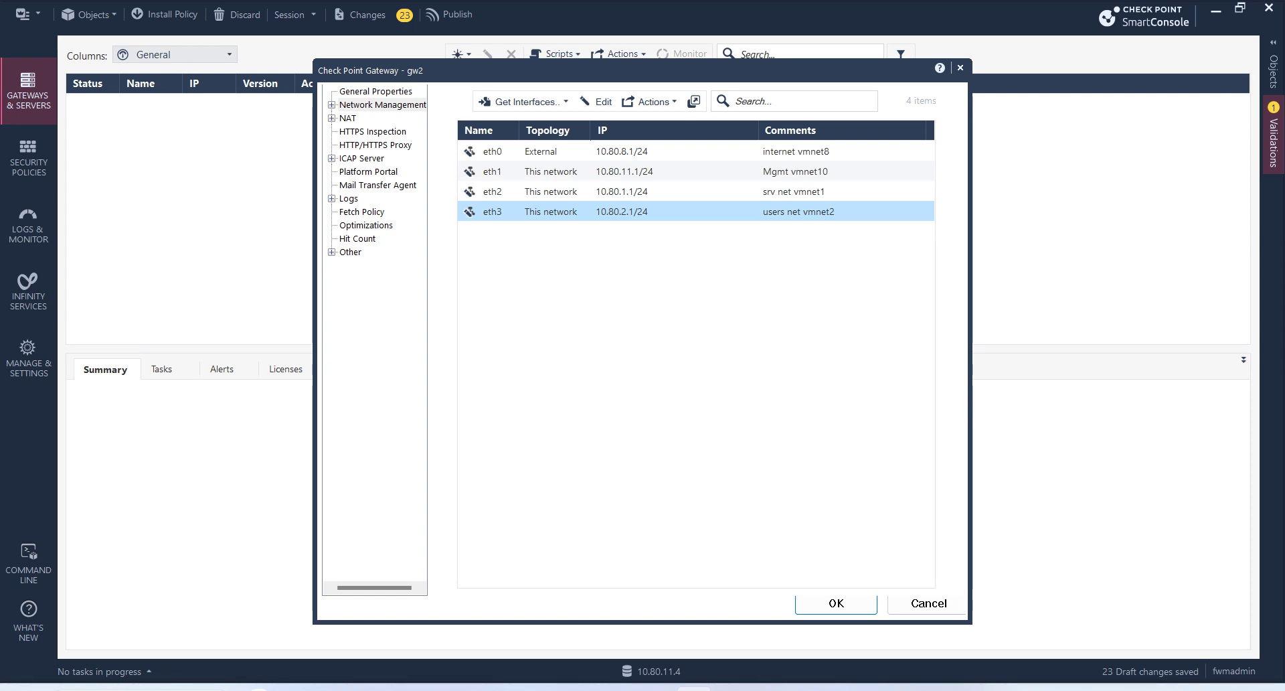
- Review gw2's Network Security and Threat Prevention blades in General Properties, then submit with OK
{"action": "left_click", "coordinate": [375, 91]}
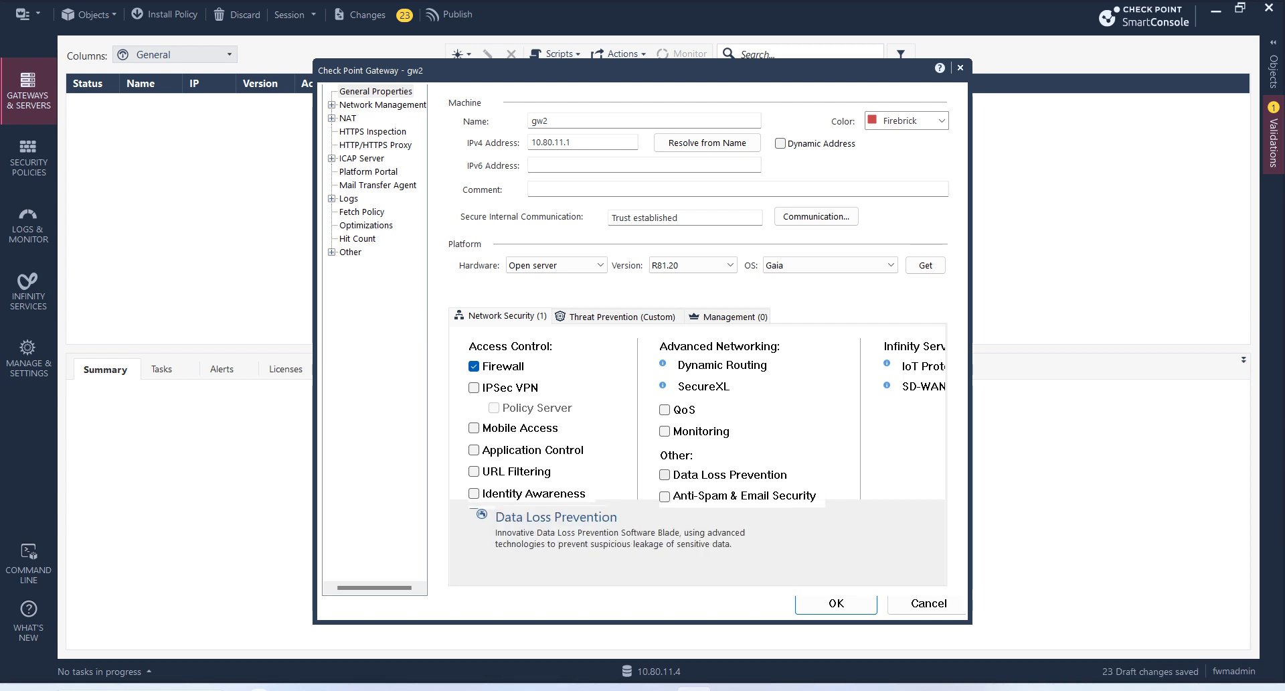
{"action": "left_click", "coordinate": [622, 316]}
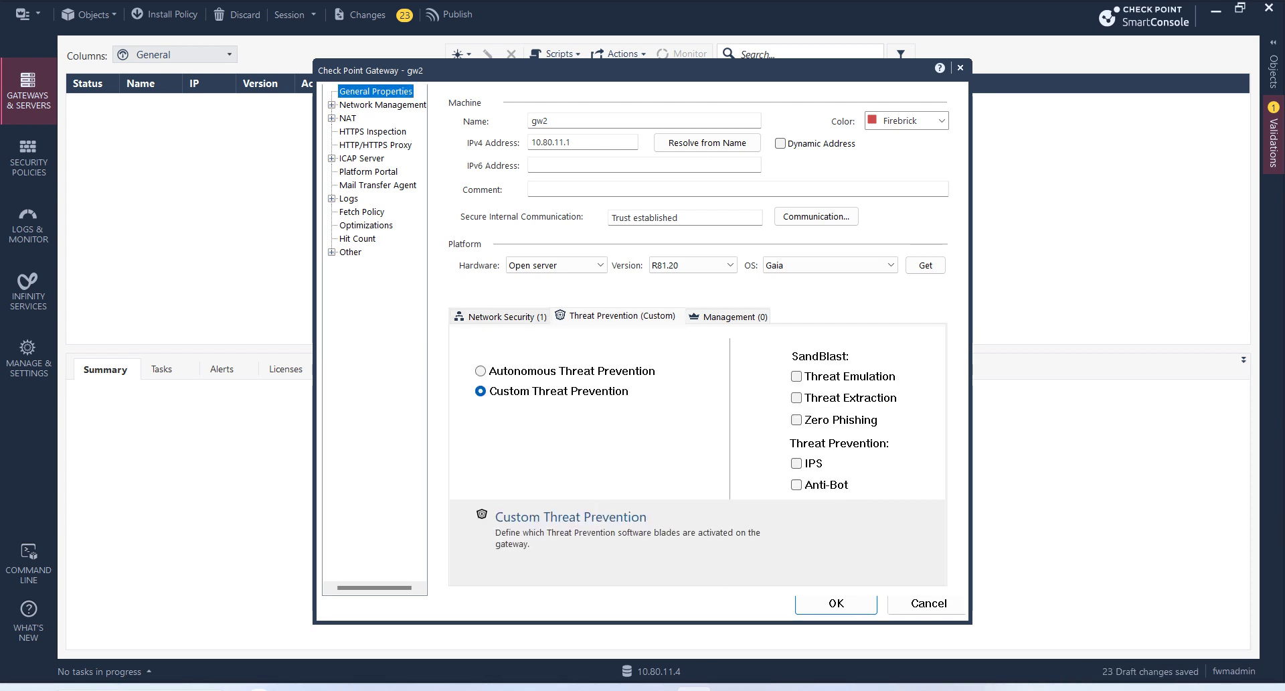
{"action": "left_click", "coordinate": [501, 316]}
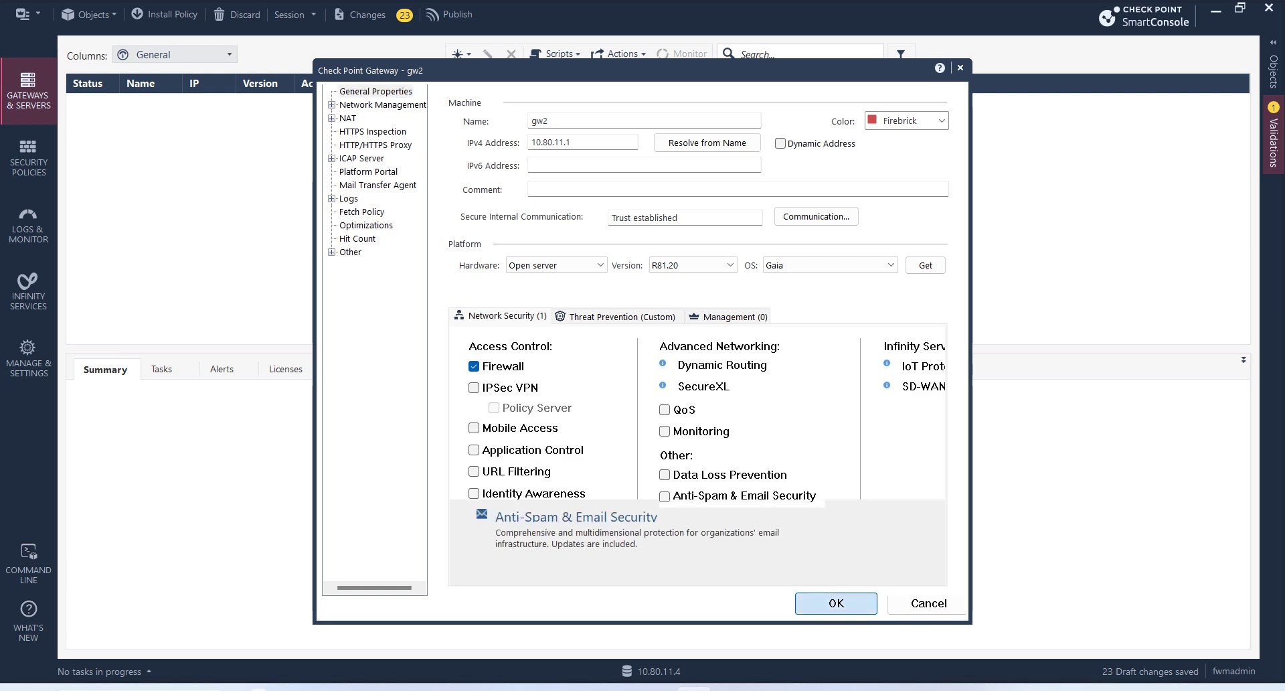
{"action": "key", "text": "Return"}
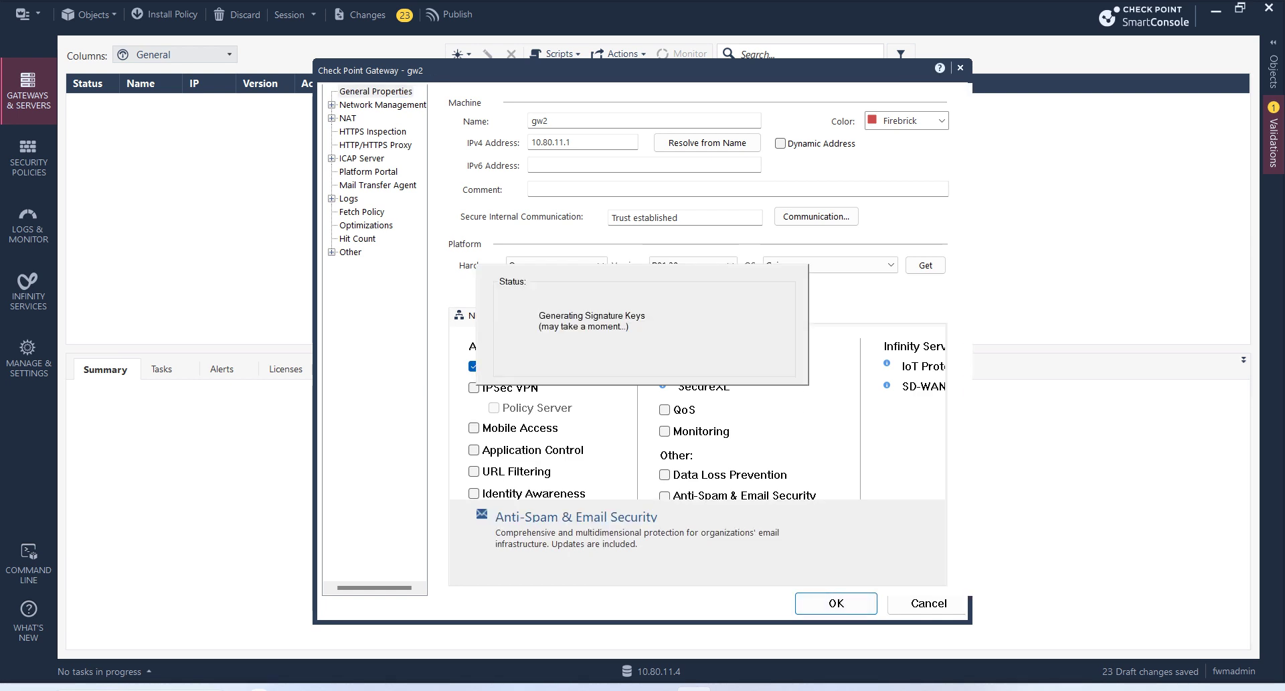
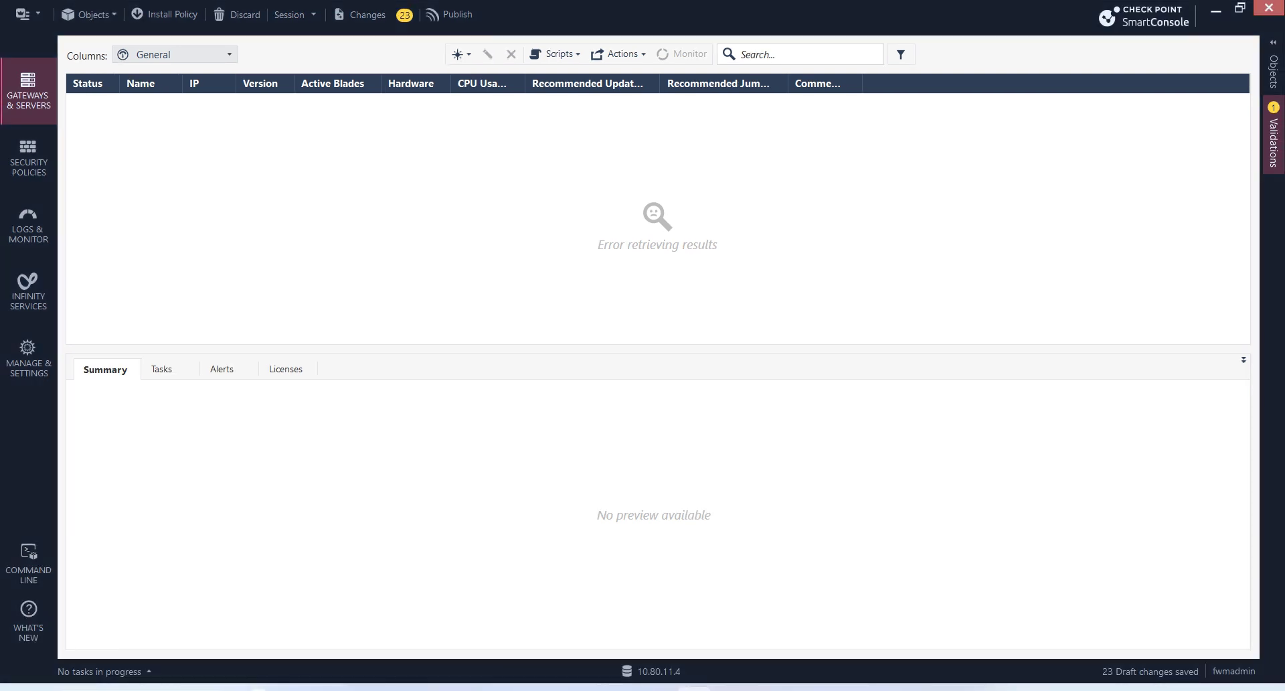
- In the security policy, add gw2 to rule 1's destination alongside mng2
{"action": "left_click", "coordinate": [28, 158]}
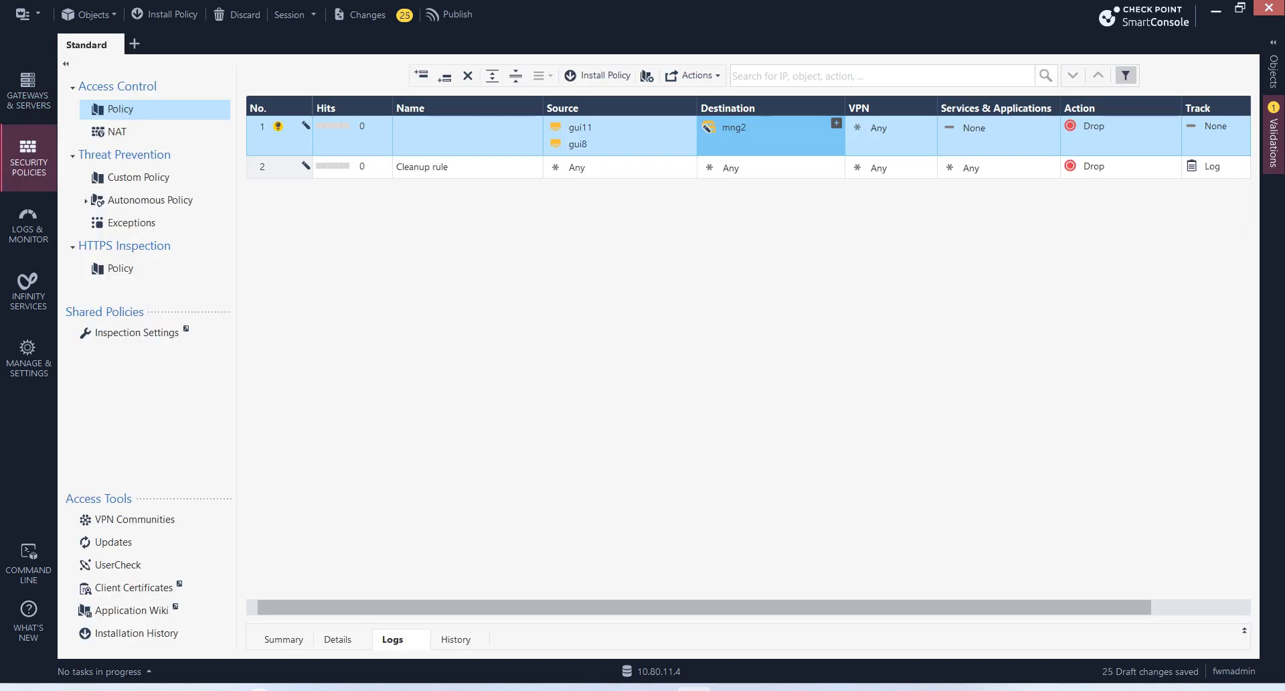
{"action": "left_click", "coordinate": [835, 122]}
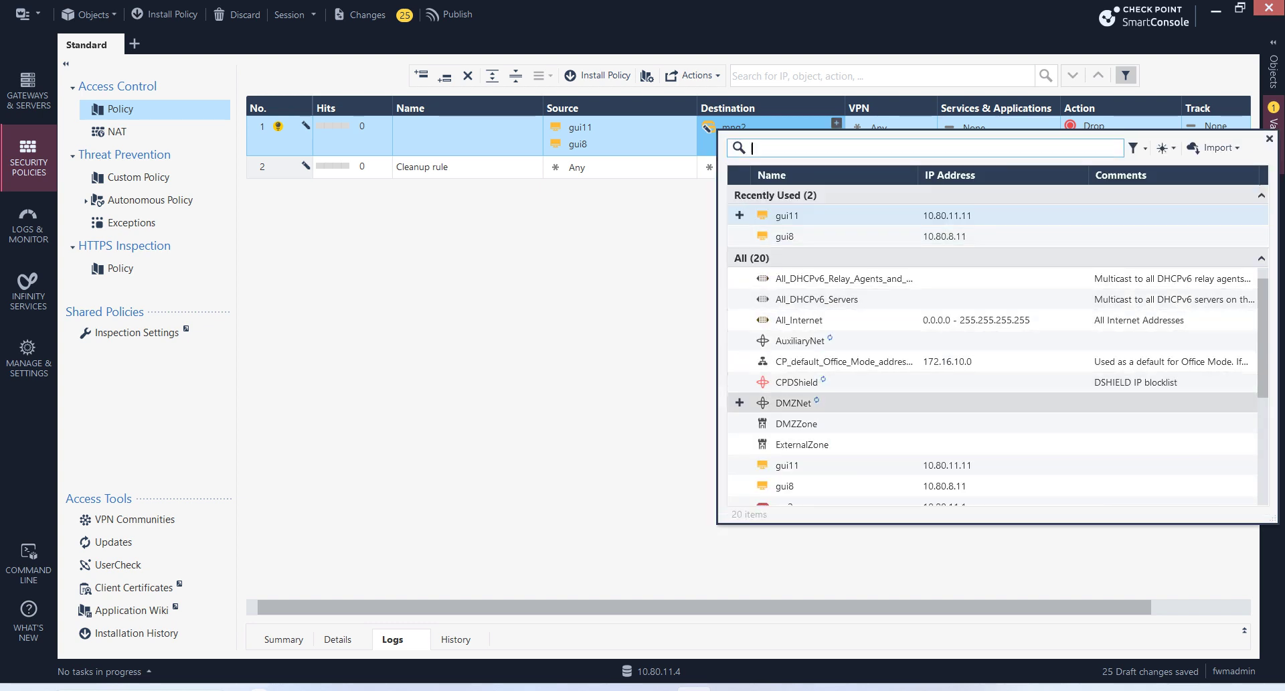
{"action": "scroll", "coordinate": [990, 402], "scroll_direction": "down", "scroll_amount": 3}
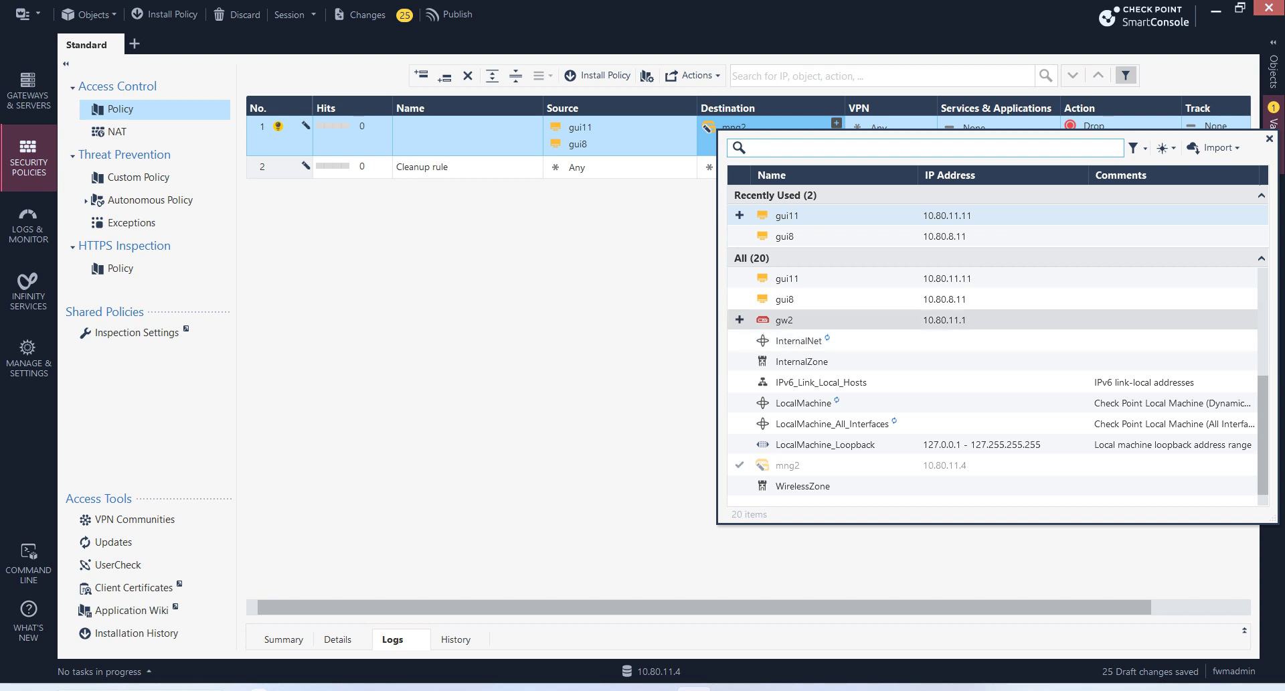
{"action": "left_click", "coordinate": [739, 319]}
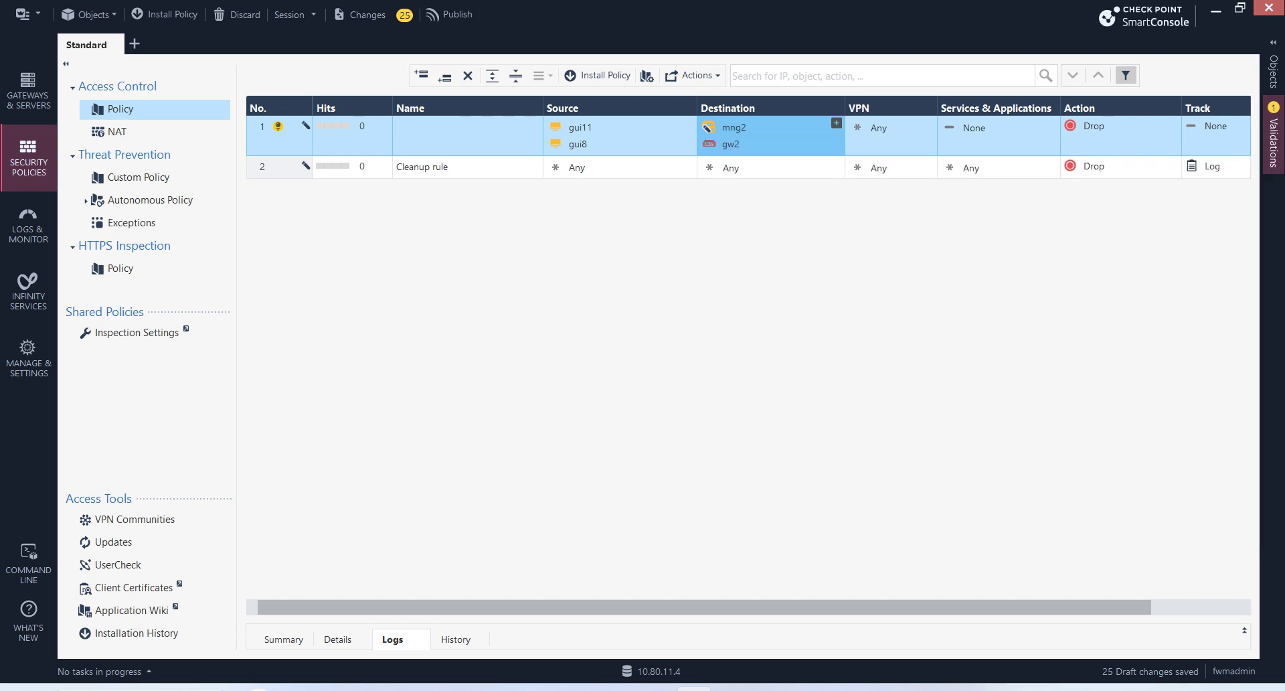
- Set rule 1 to Any service, Accept action and Log tracking
{"action": "left_click", "coordinate": [995, 127]}
{"action": "left_click", "coordinate": [995, 127]}
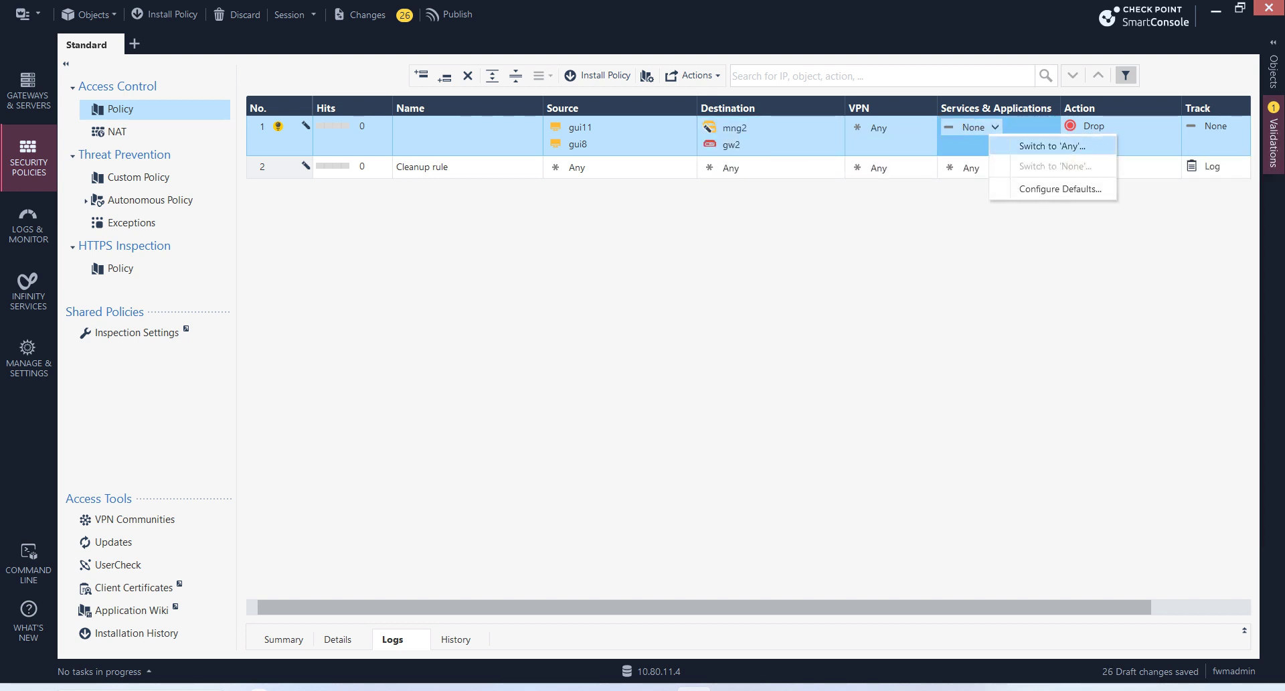
{"action": "left_click", "coordinate": [1051, 146]}
{"action": "left_click", "coordinate": [1122, 127]}
{"action": "left_click", "coordinate": [1121, 128]}
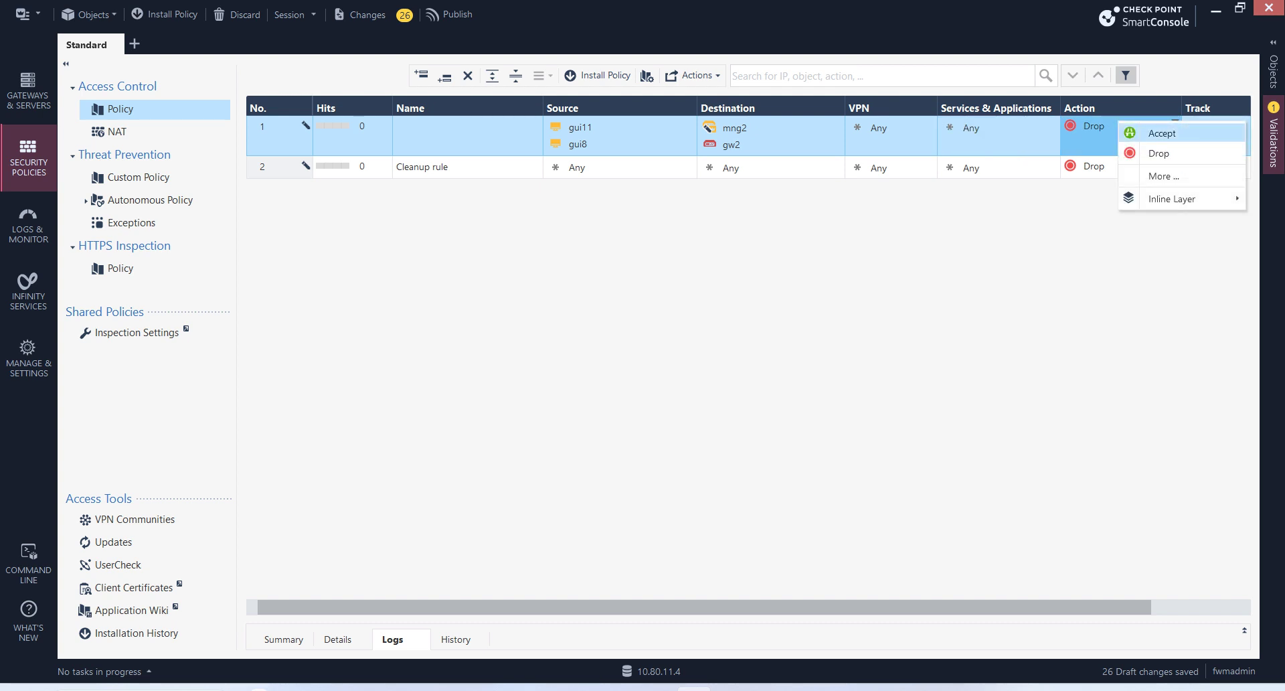
{"action": "left_click", "coordinate": [1162, 133]}
{"action": "left_click", "coordinate": [1198, 127]}
{"action": "left_click", "coordinate": [1197, 127]}
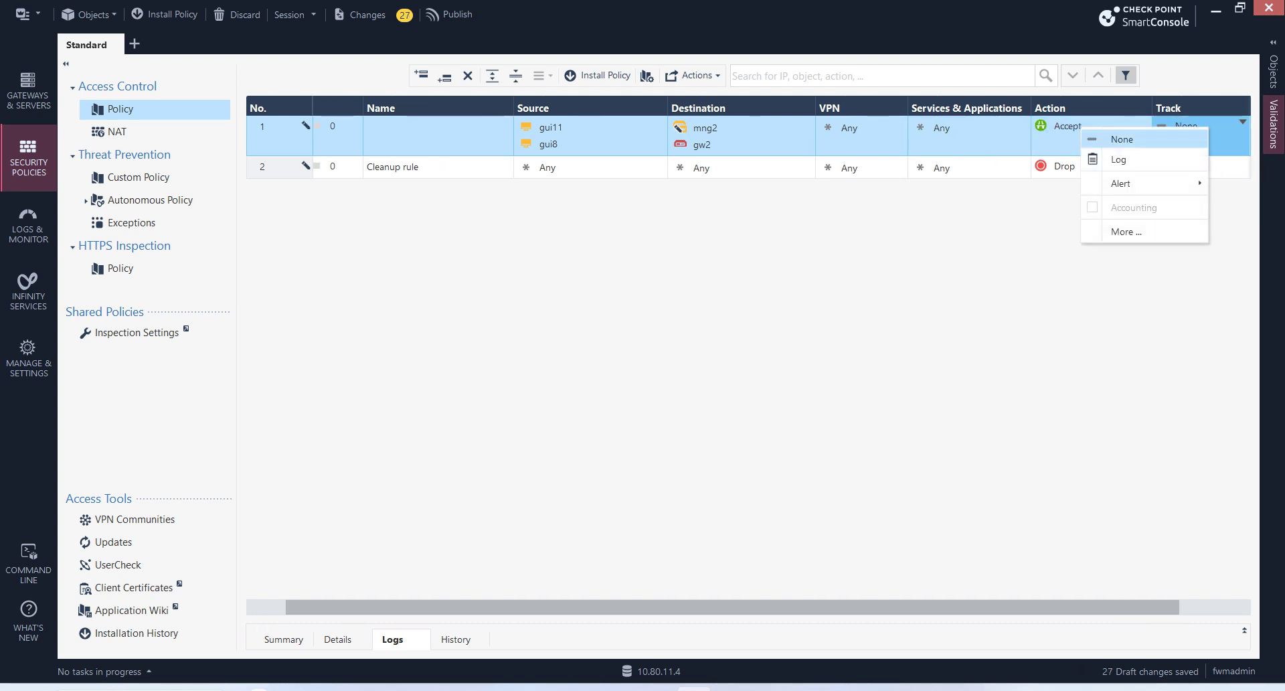
{"action": "left_click", "coordinate": [1118, 159]}
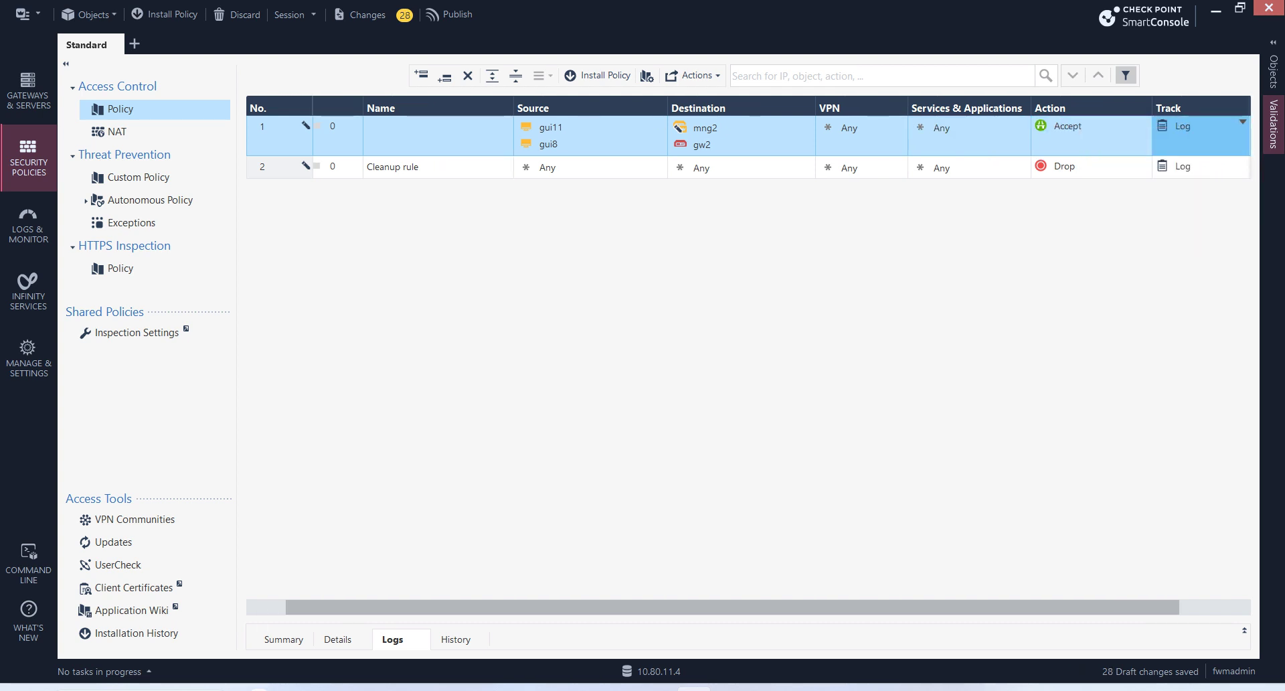
- Insert a new rule below rule 1 with mng2 and gw2 copied into its source
{"action": "right_click", "coordinate": [274, 136]}
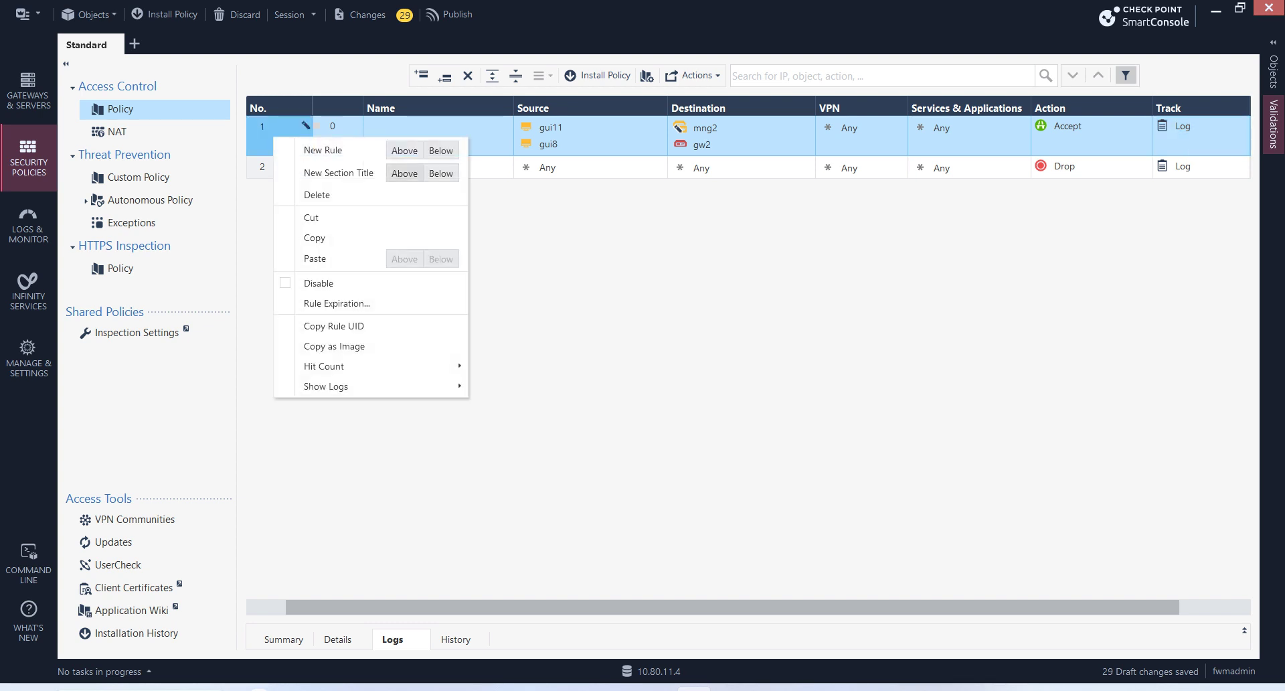
{"action": "left_click", "coordinate": [440, 150]}
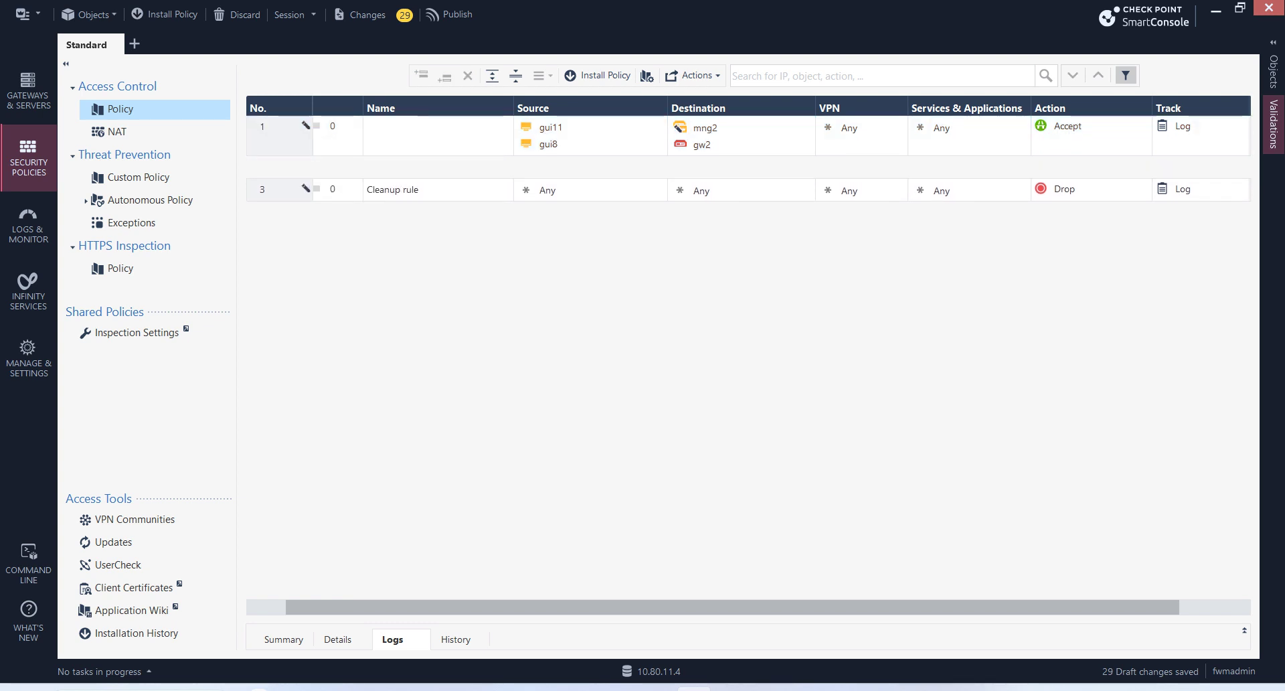
{"action": "left_click", "coordinate": [701, 144]}
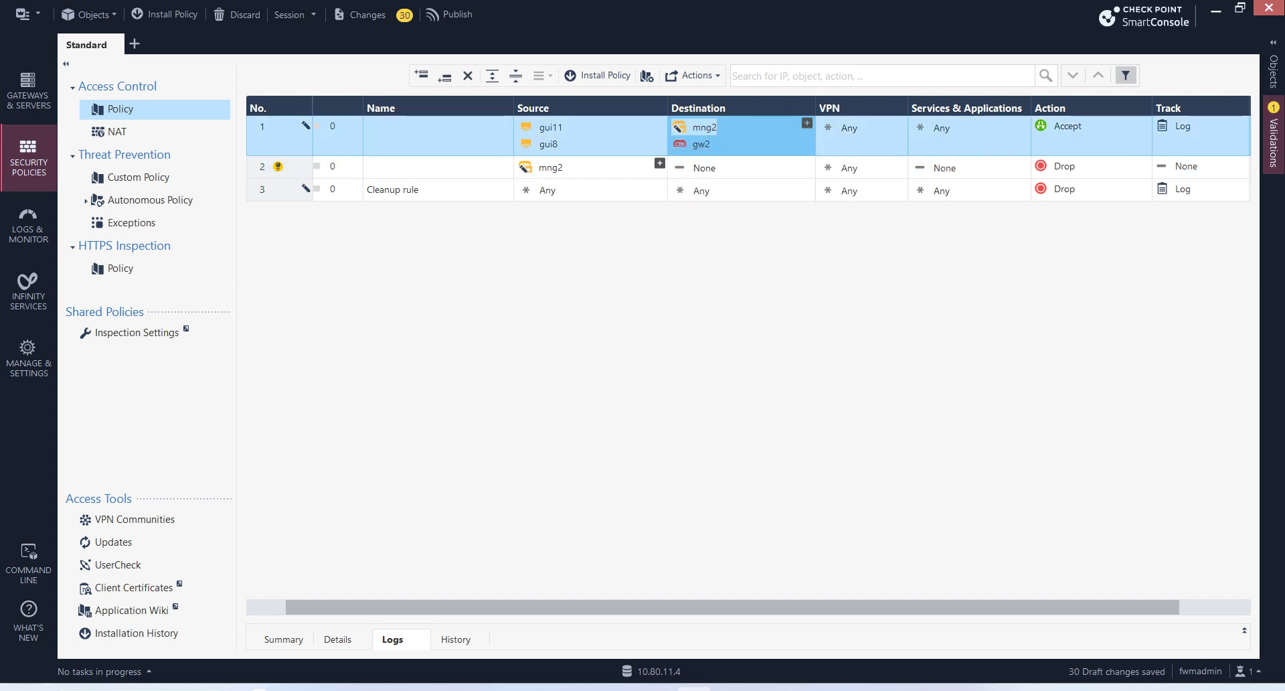
{"action": "left_click_drag", "start_coordinate": [703, 127], "coordinate": [549, 168]}
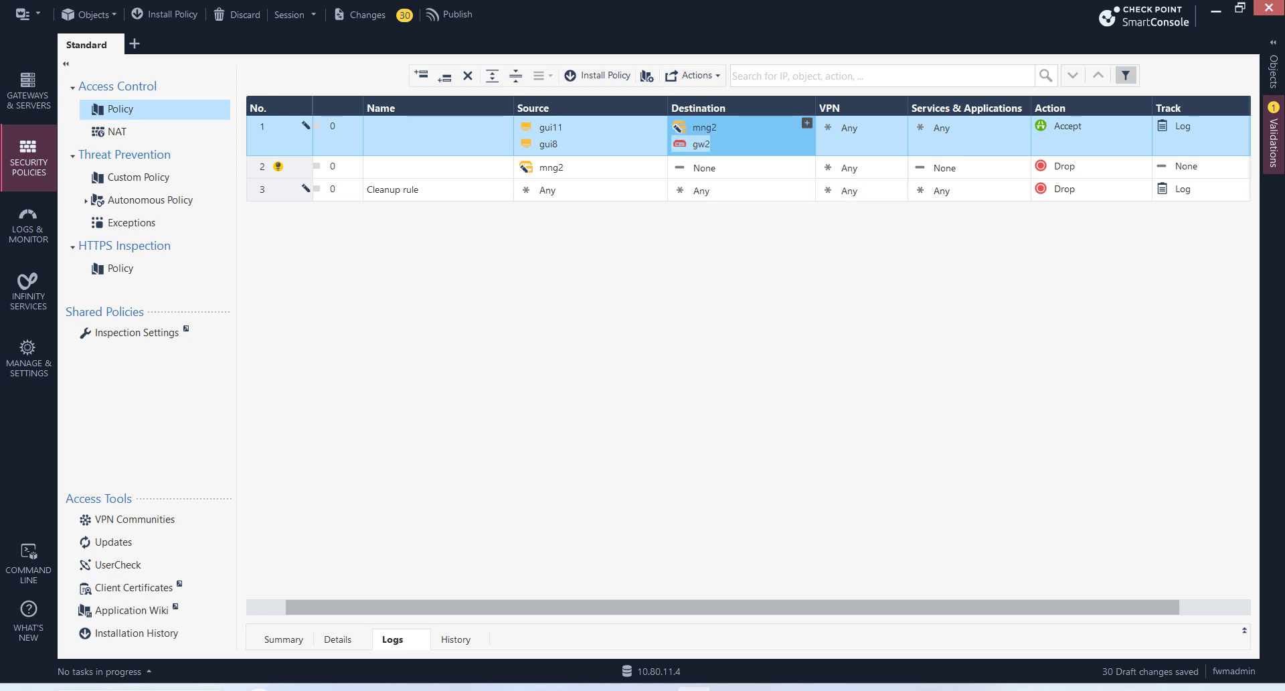
{"action": "left_click_drag", "start_coordinate": [700, 144], "coordinate": [549, 176]}
- Set rule 2's destination to ExternalZone
{"action": "left_click", "coordinate": [736, 175]}
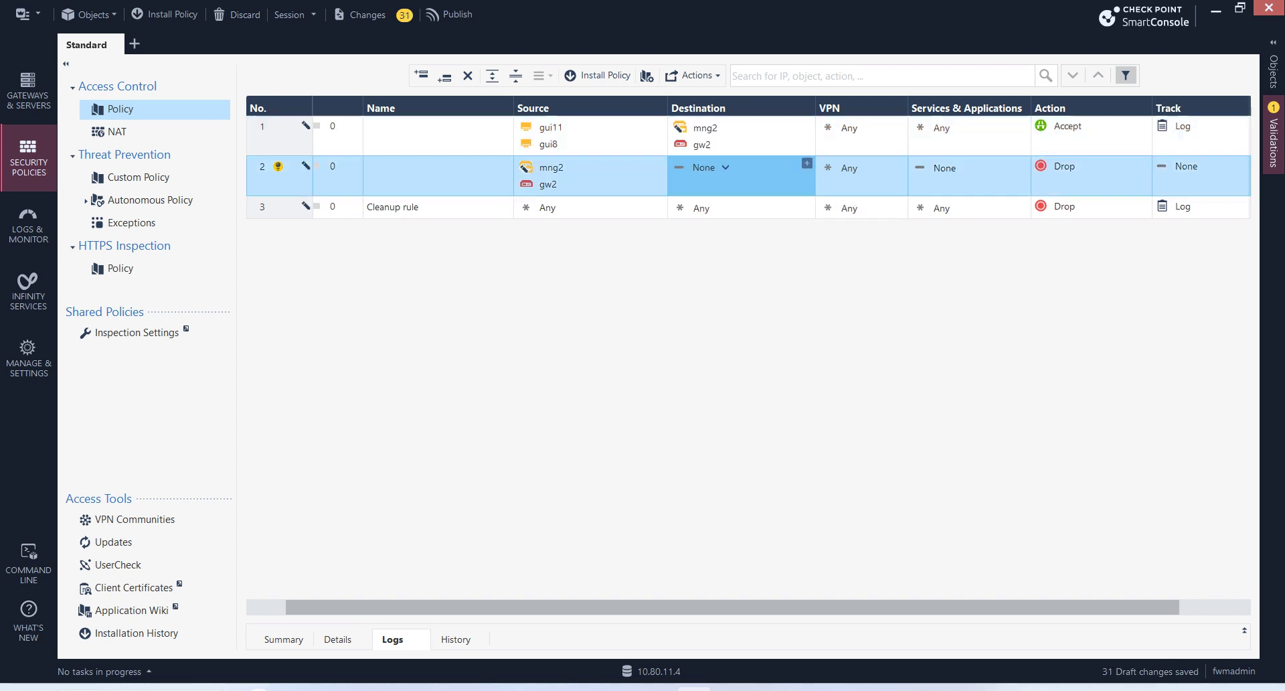
{"action": "left_click", "coordinate": [806, 163]}
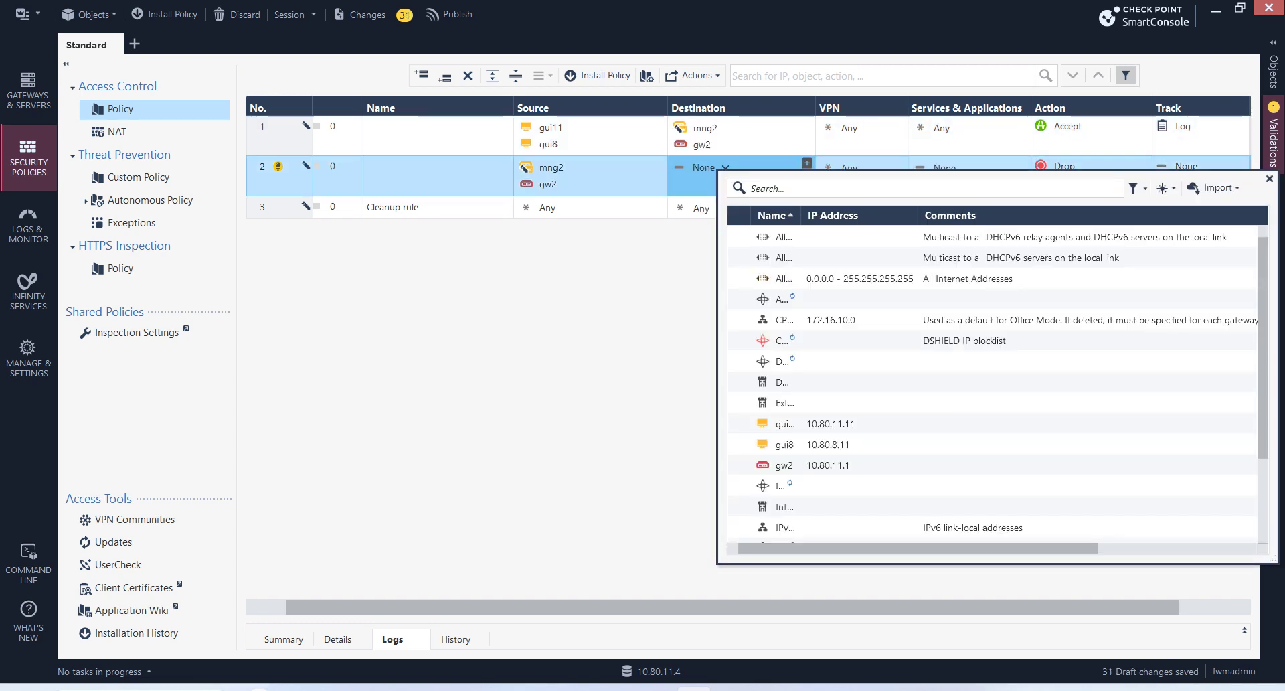
{"action": "type", "text": "ex"}
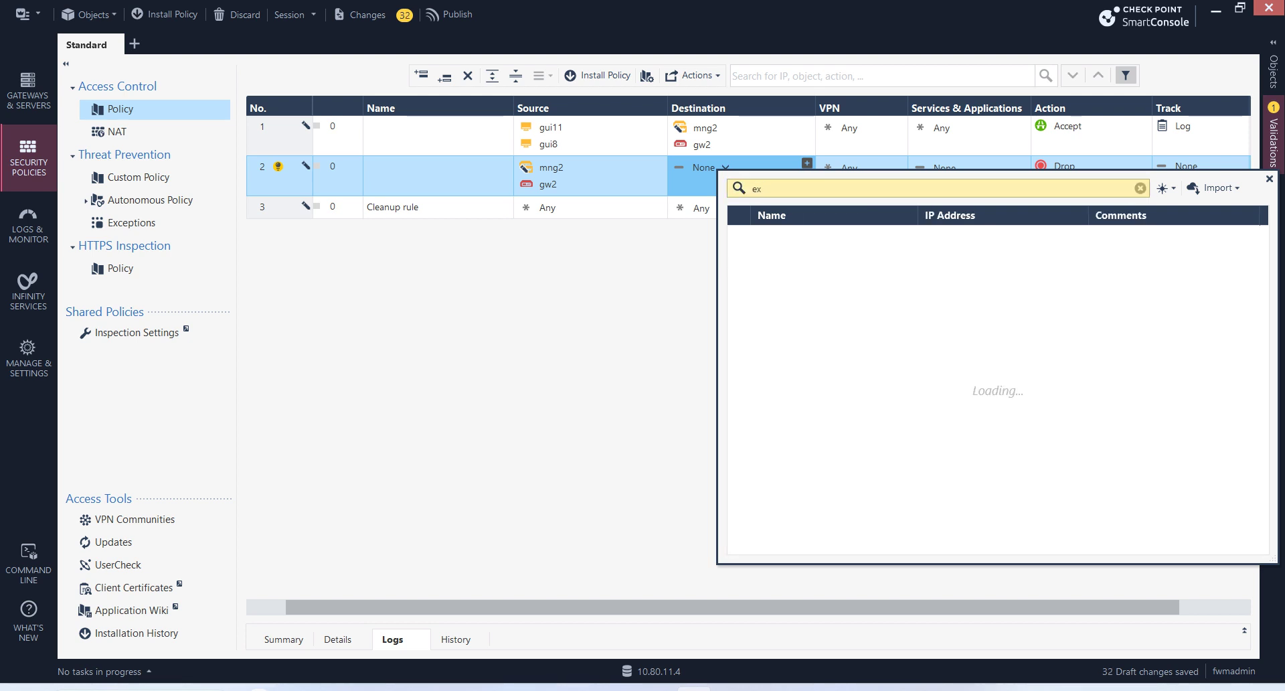
{"action": "key", "text": "Down"}
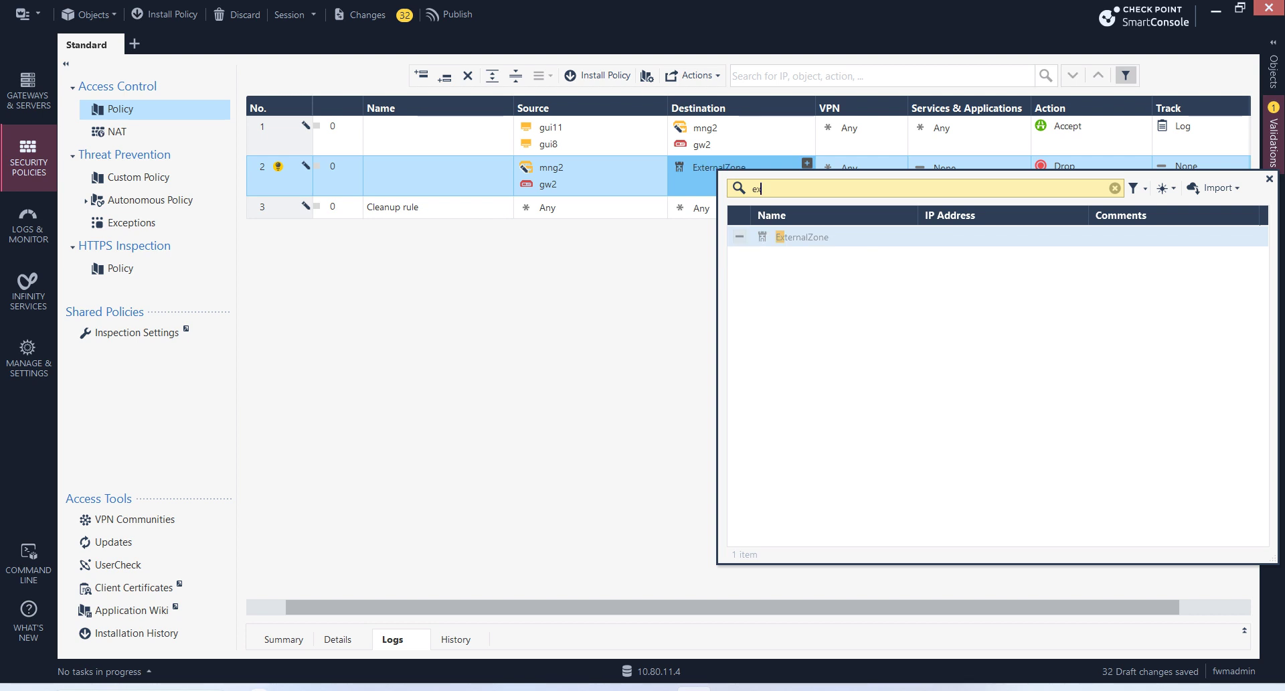
{"action": "key", "text": "Return"}
{"action": "key", "text": "Tab"}
{"action": "key", "text": "Tab"}
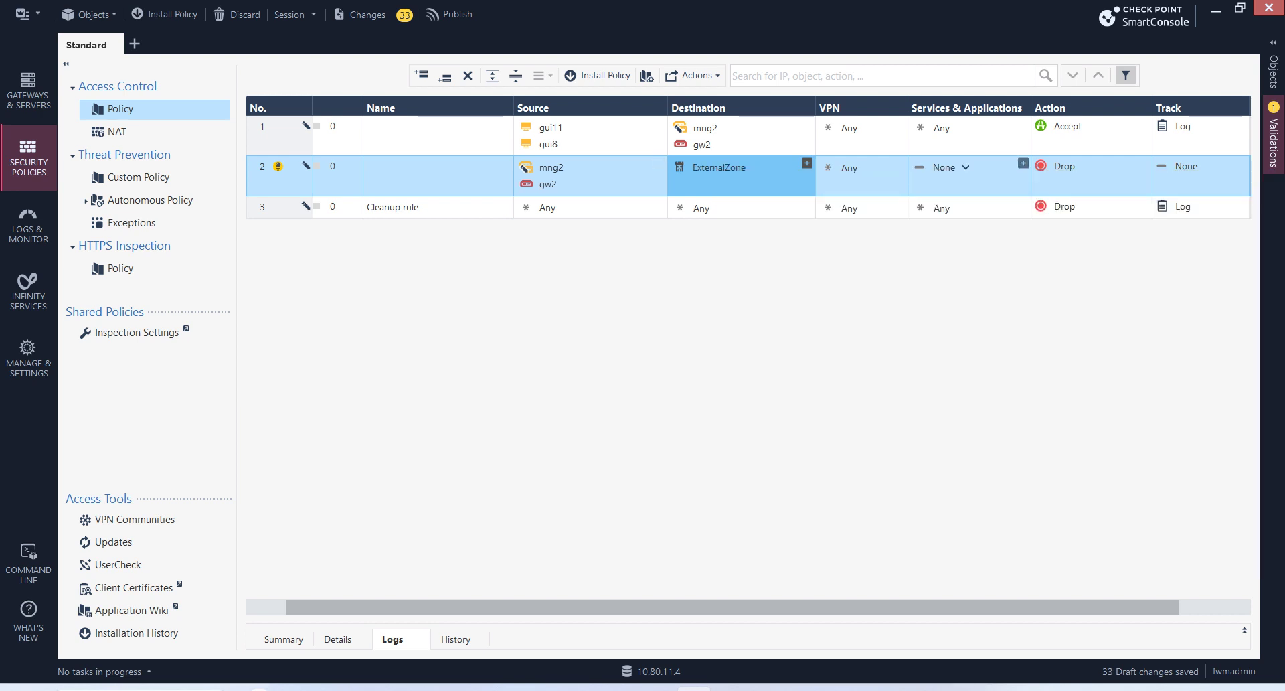
{"action": "key", "text": "Return"}
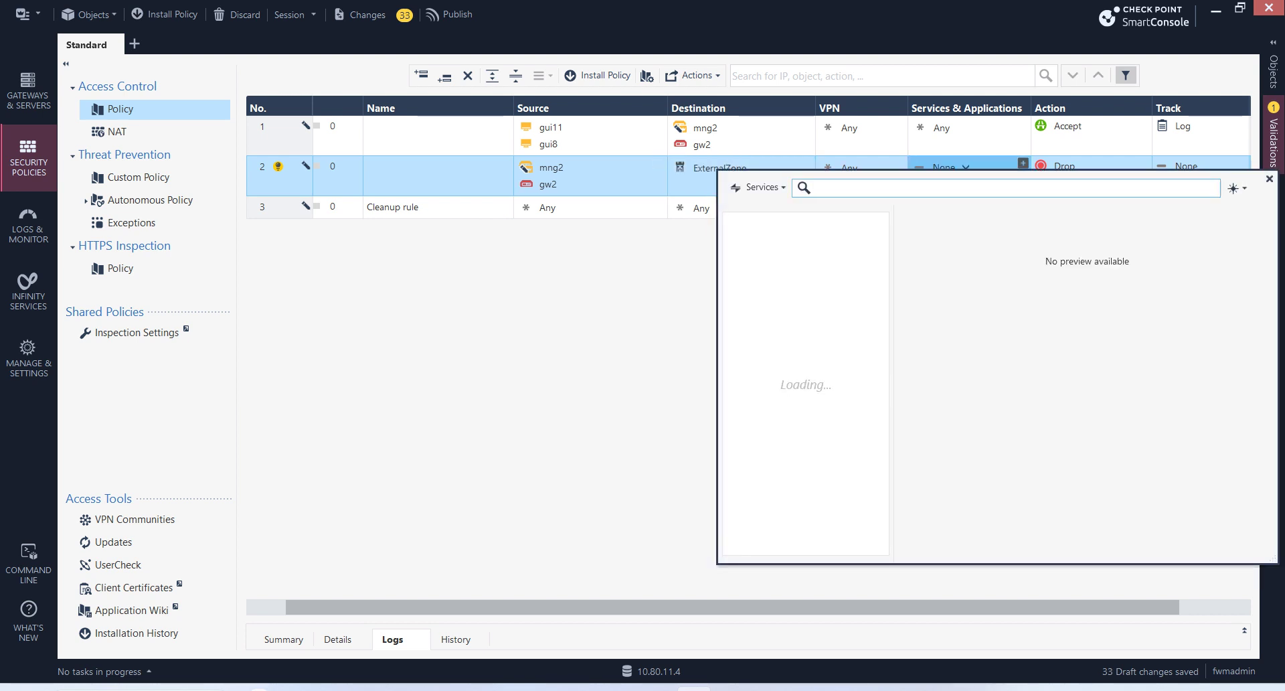
- Add the http (80) and https (443) services to rule 2
{"action": "type", "text": "http"}
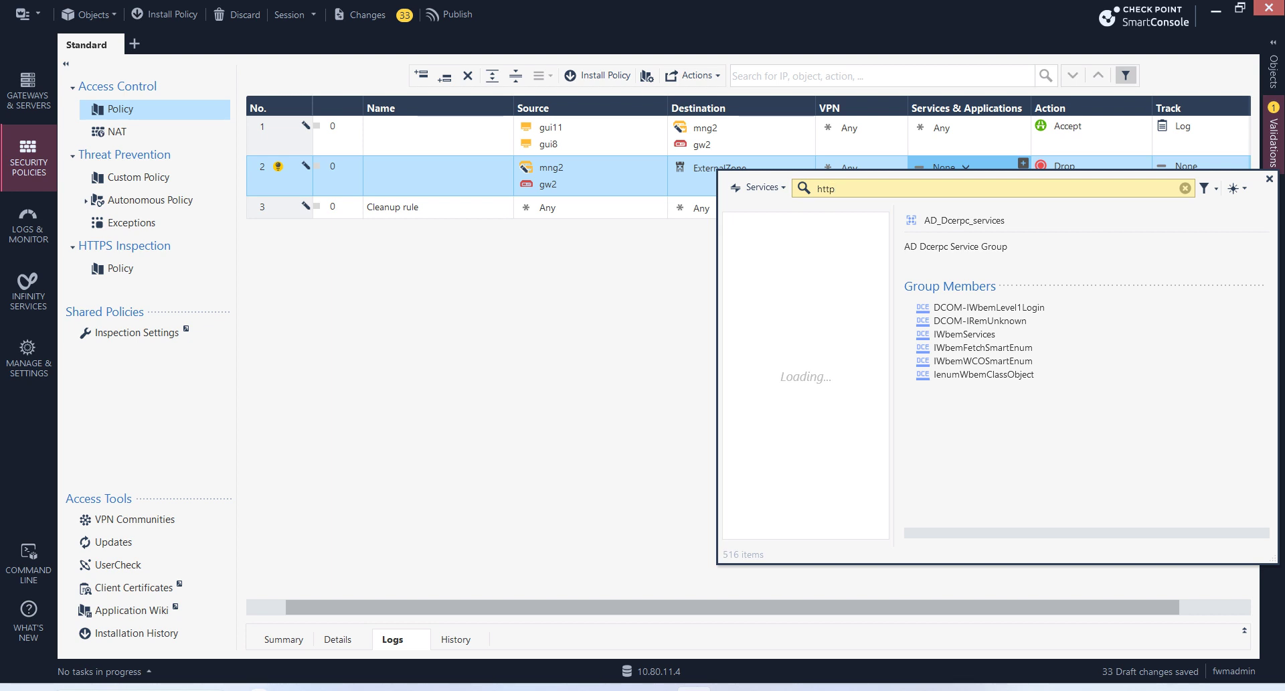
{"action": "key", "text": "BackSpace"}
{"action": "key", "text": "BackSpace"}
{"action": "key", "text": "BackSpace"}
{"action": "key", "text": "BackSpace"}
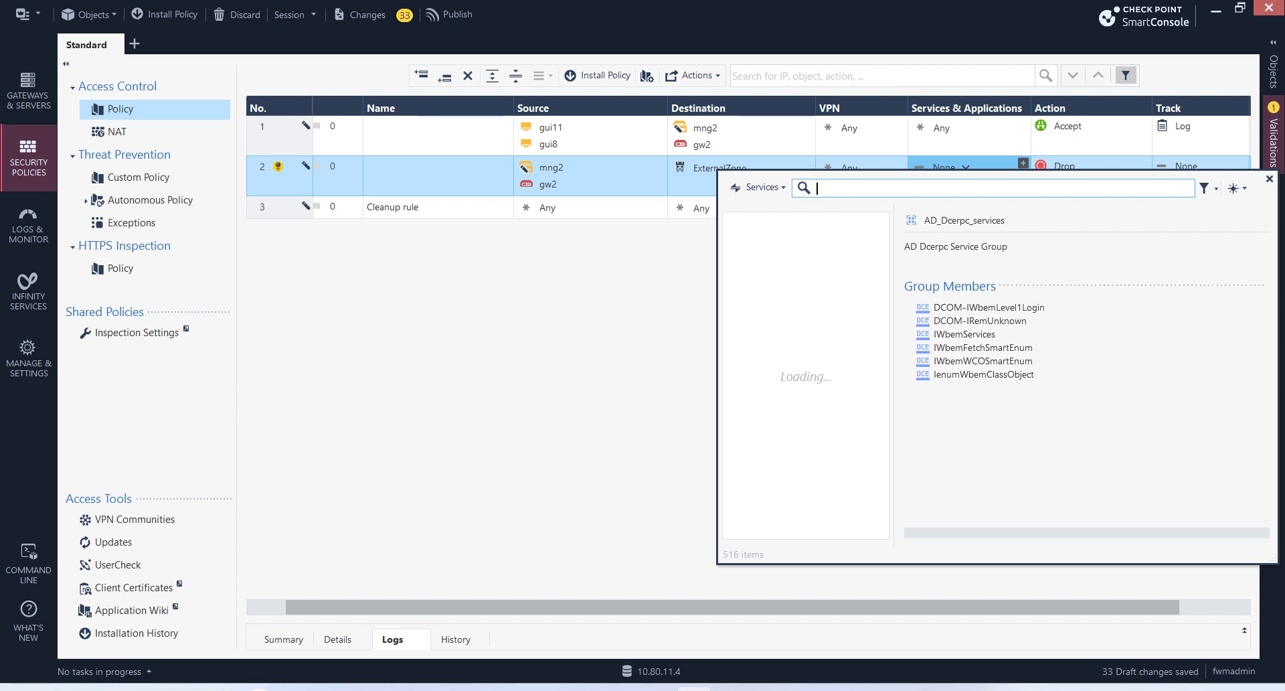
{"action": "type", "text": "80"}
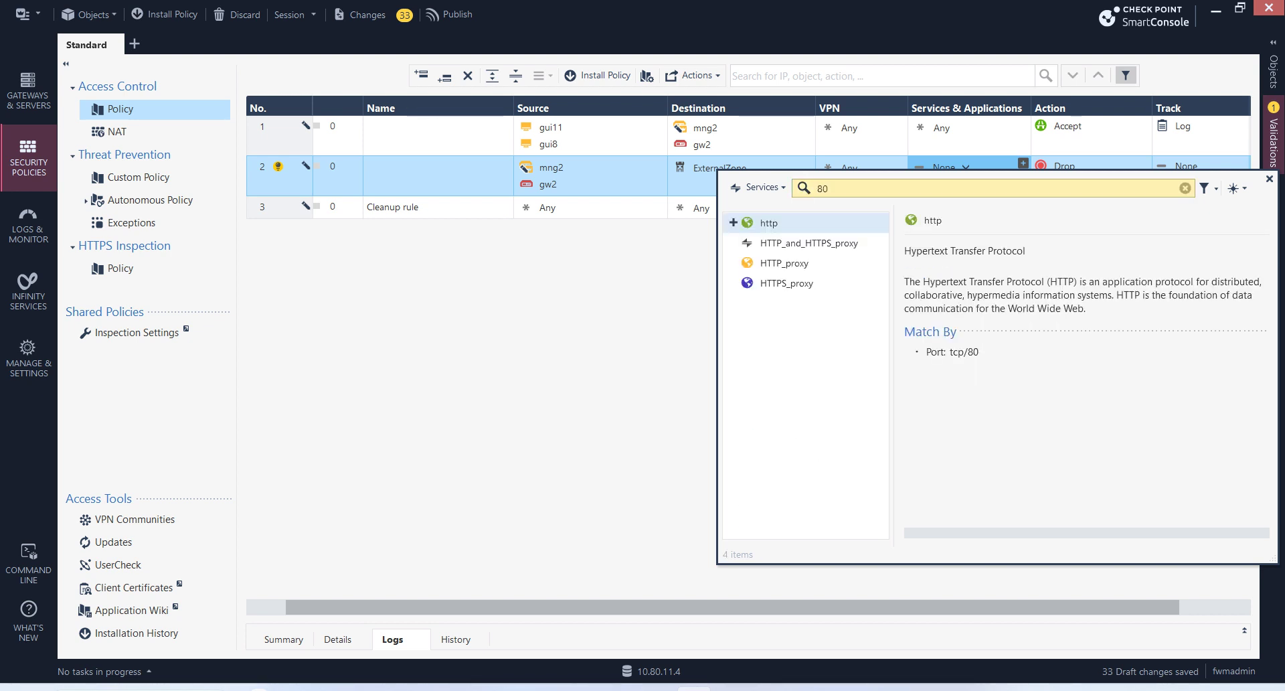
{"action": "key", "text": "Return"}
{"action": "type", "text": "443"}
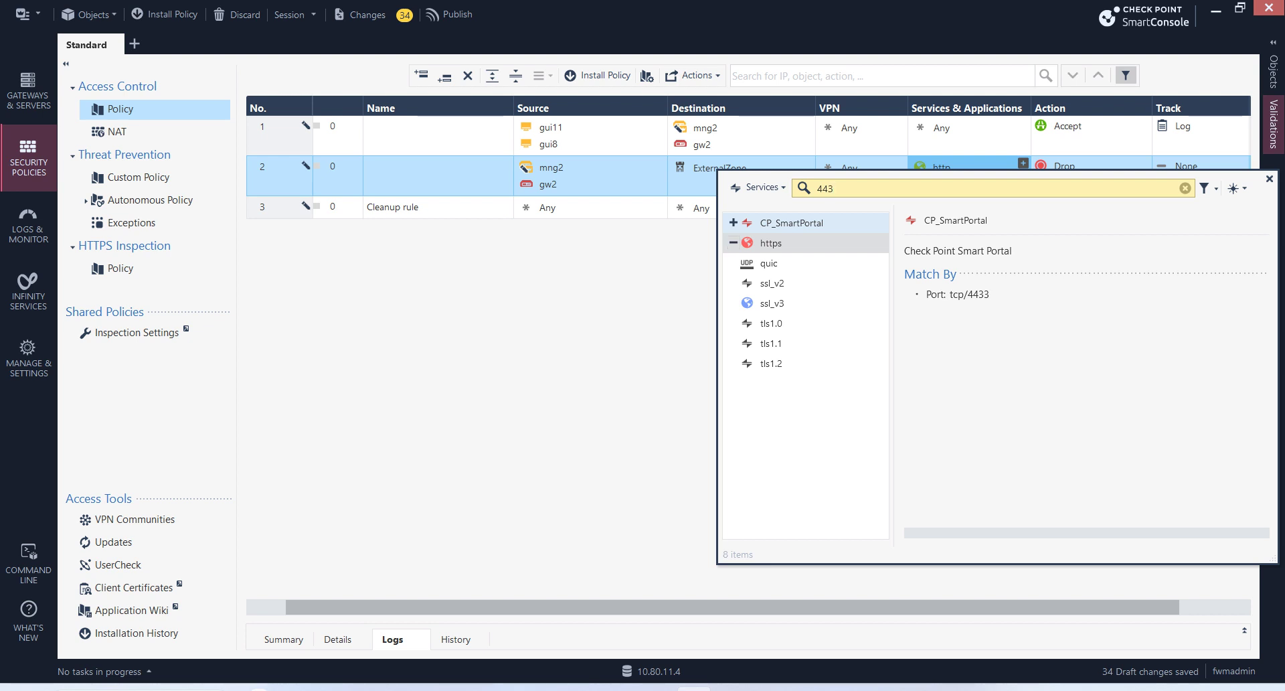
{"action": "left_click", "coordinate": [315, 198]}
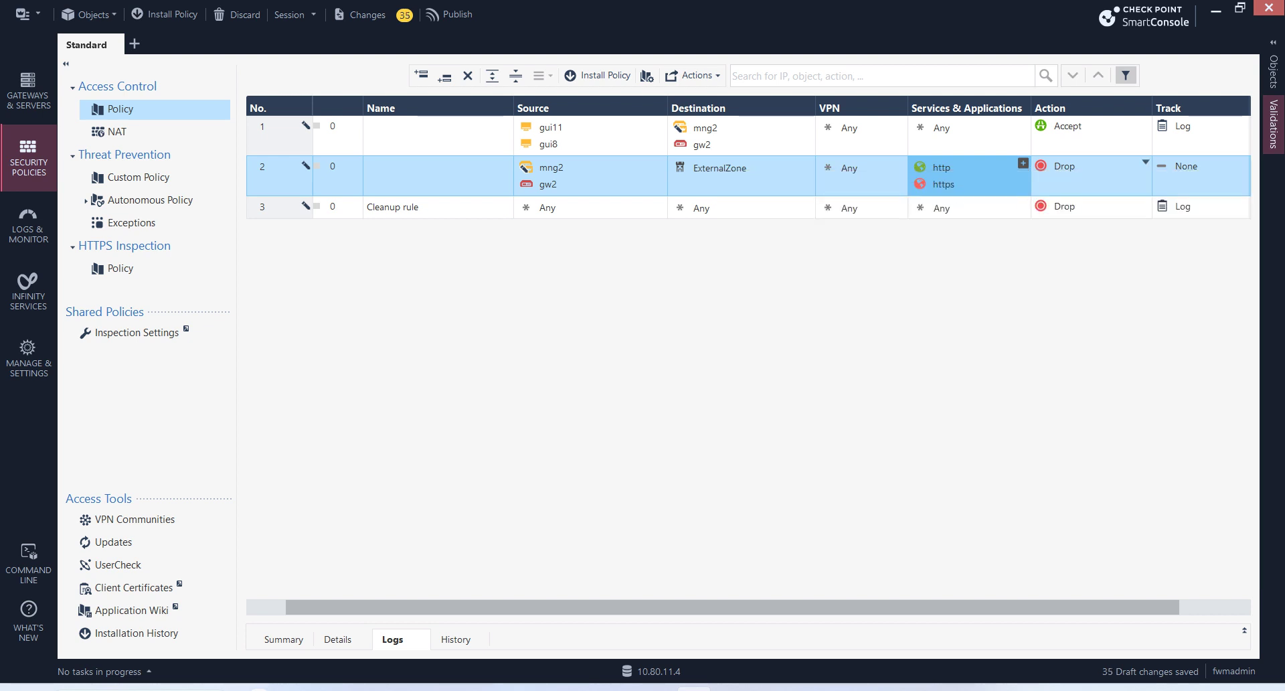
- Set rule 2's action to Accept and its tracking to Log
{"action": "key", "text": "Right"}
{"action": "key", "text": "Return"}
{"action": "key", "text": "Up"}
{"action": "key", "text": "Return"}
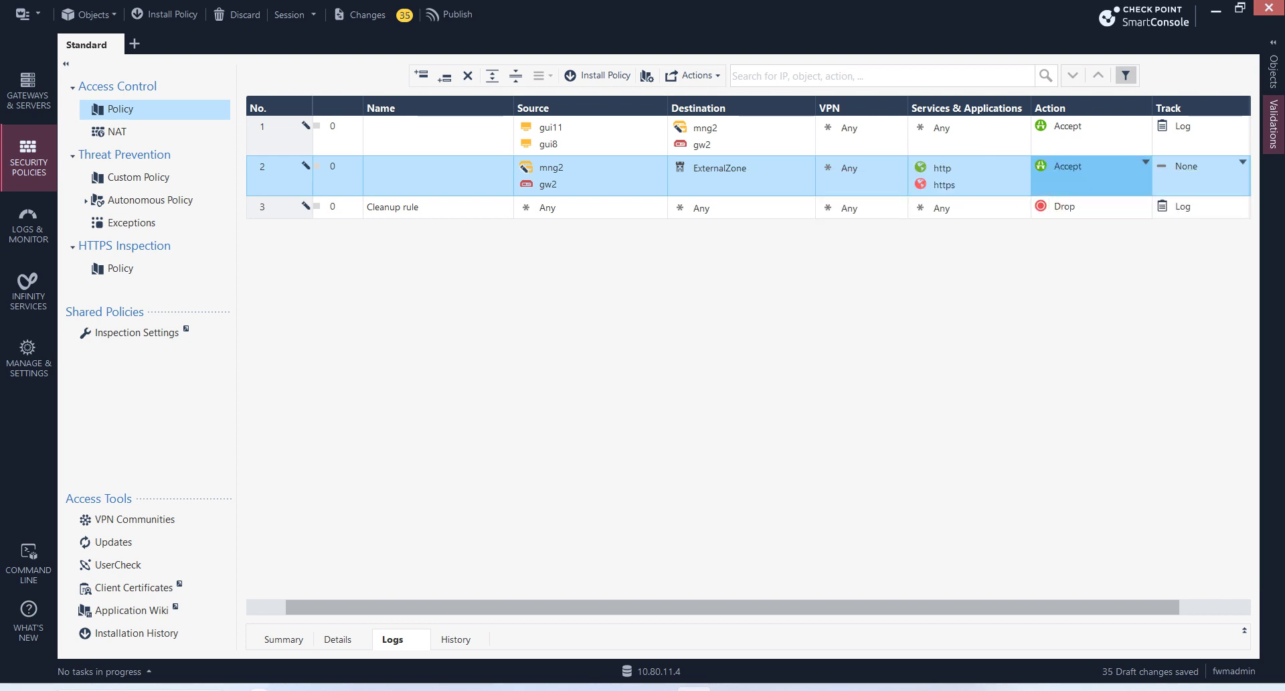
{"action": "key", "text": "Right"}
{"action": "key", "text": "Return"}
{"action": "key", "text": "Down"}
{"action": "key", "text": "Return"}
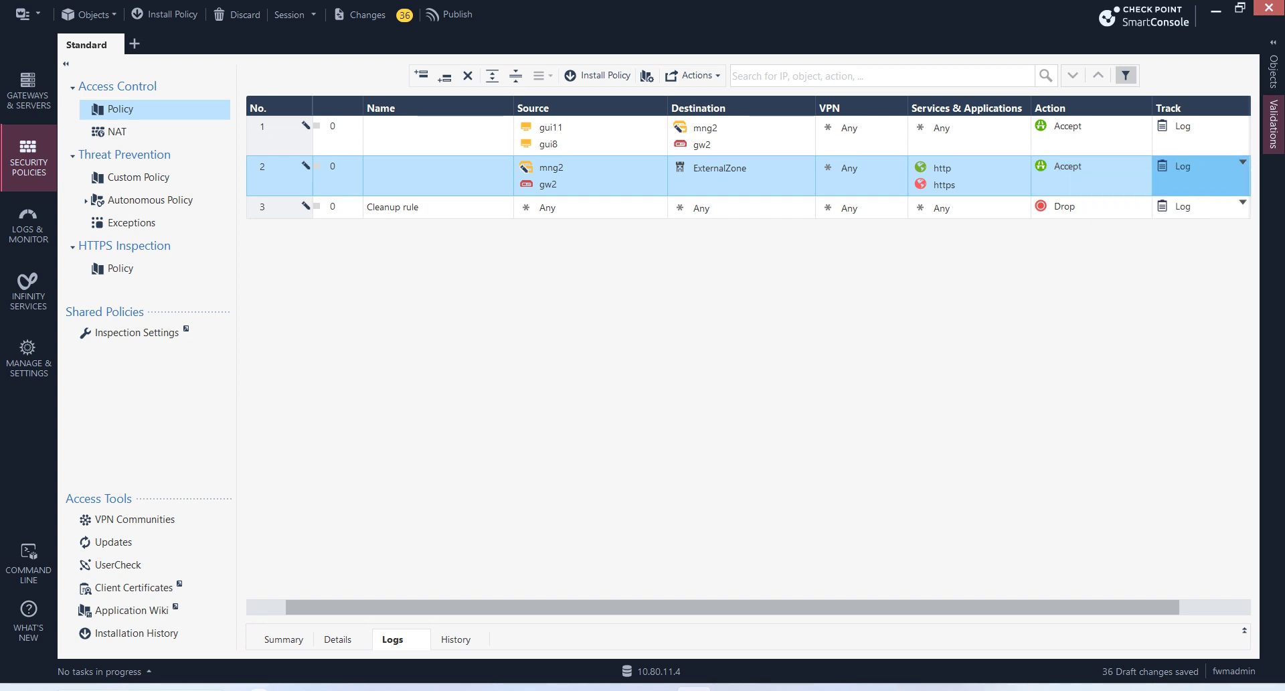
{"action": "key", "text": "Home"}
{"action": "key", "text": "shift+F10"}
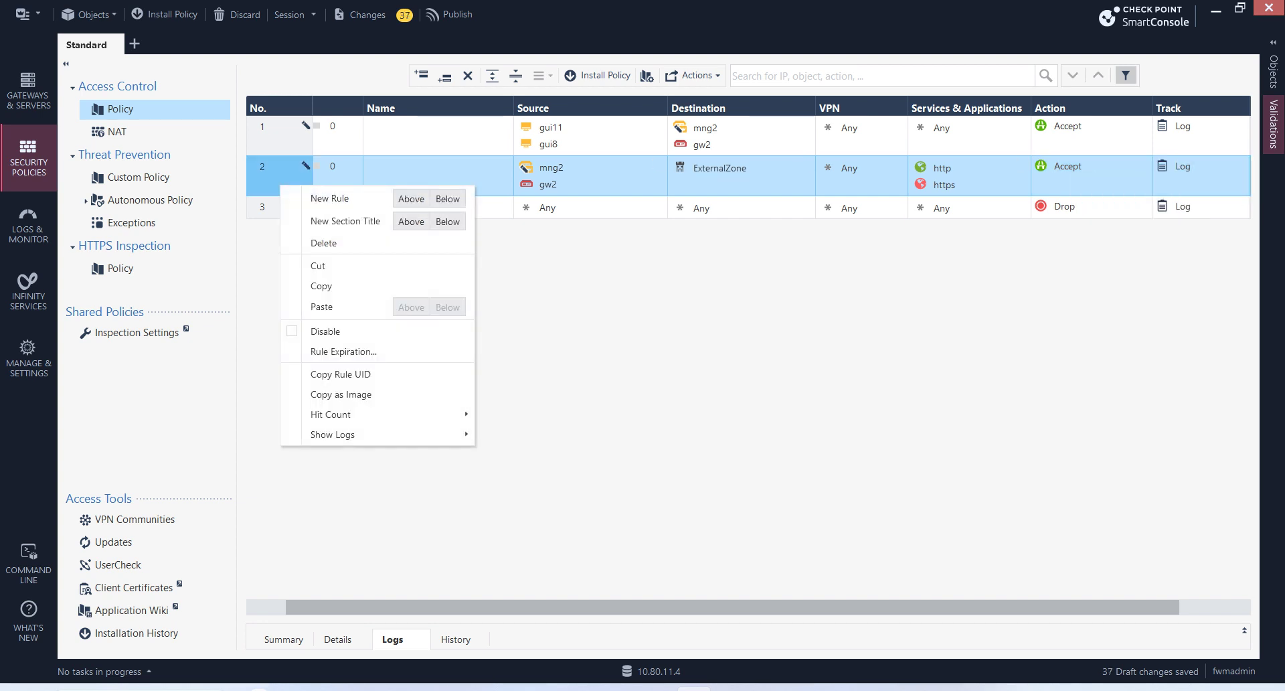
- Insert a new rule 3 below rule 2 and open its source object picker
{"action": "key", "text": "Down"}
{"action": "key", "text": "Right"}
{"action": "key", "text": "Right"}
{"action": "key", "text": "Return"}
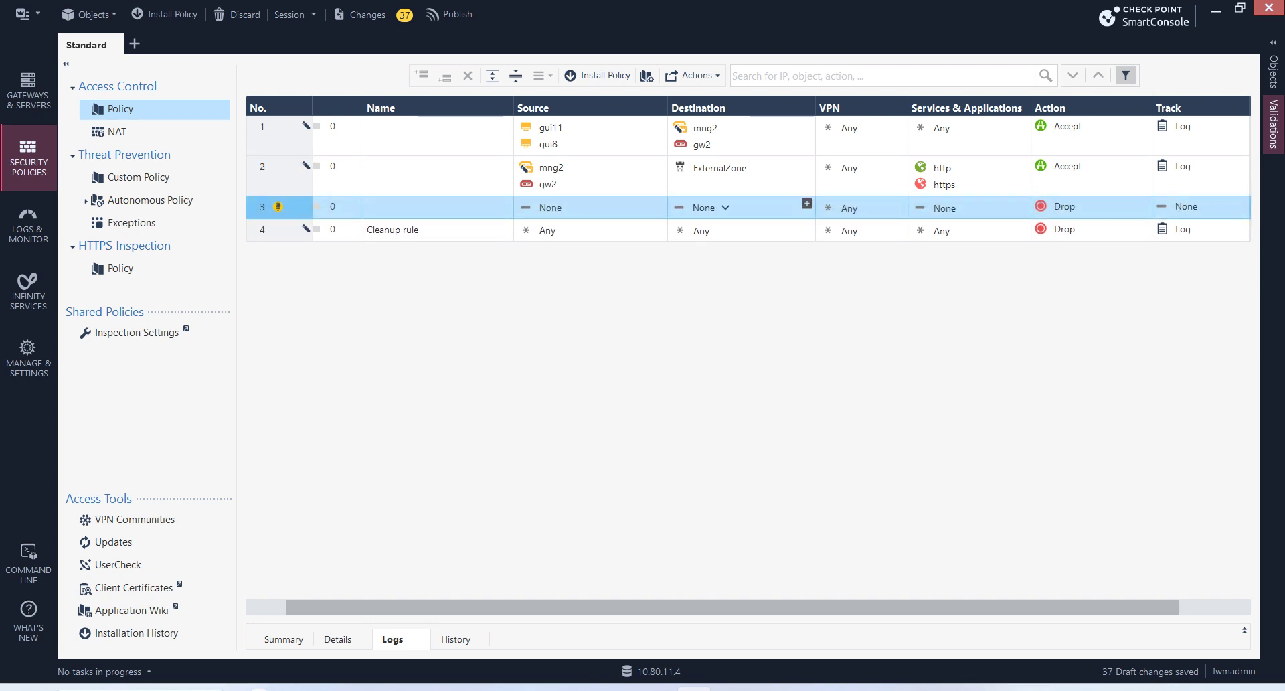
{"action": "key", "text": "Left"}
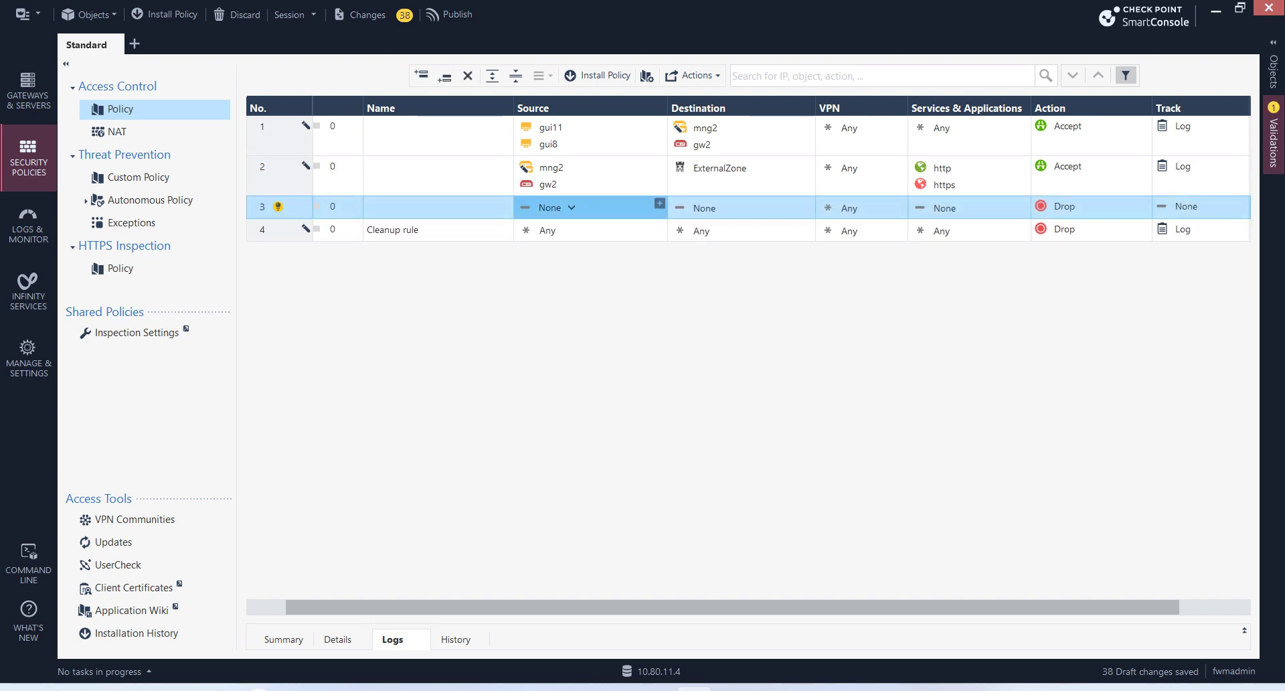
{"action": "key", "text": "Return"}
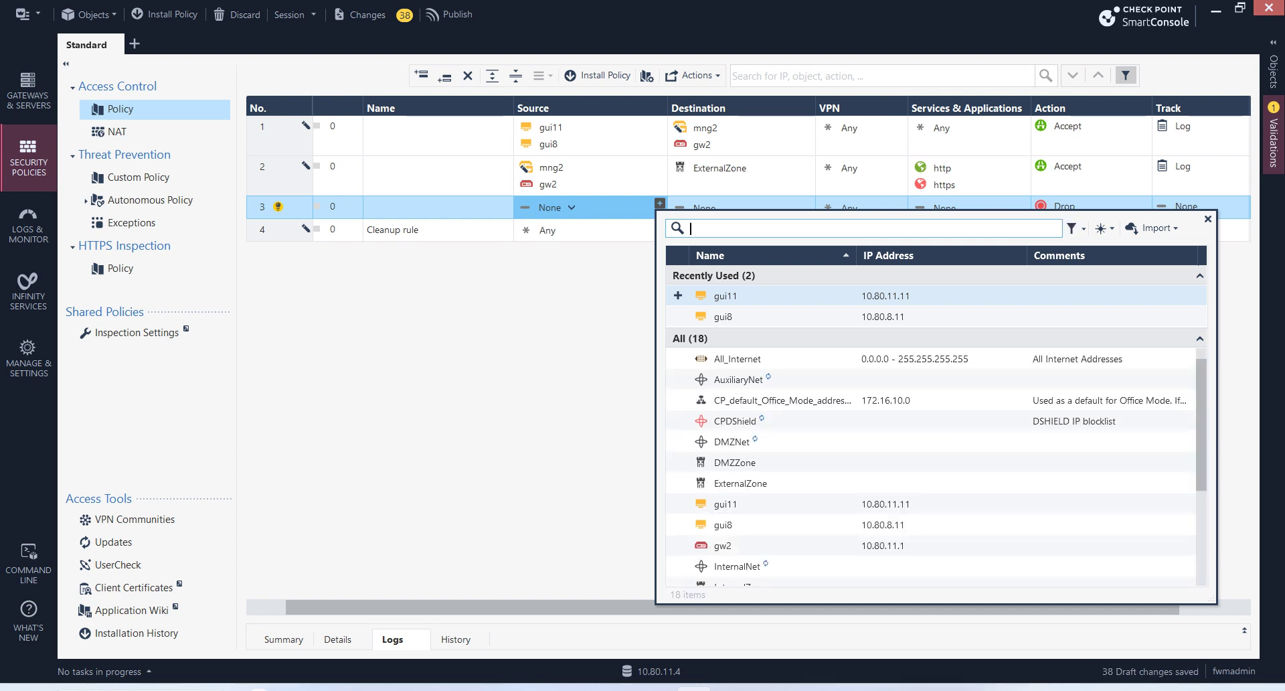
{"action": "type", "text": "s"}
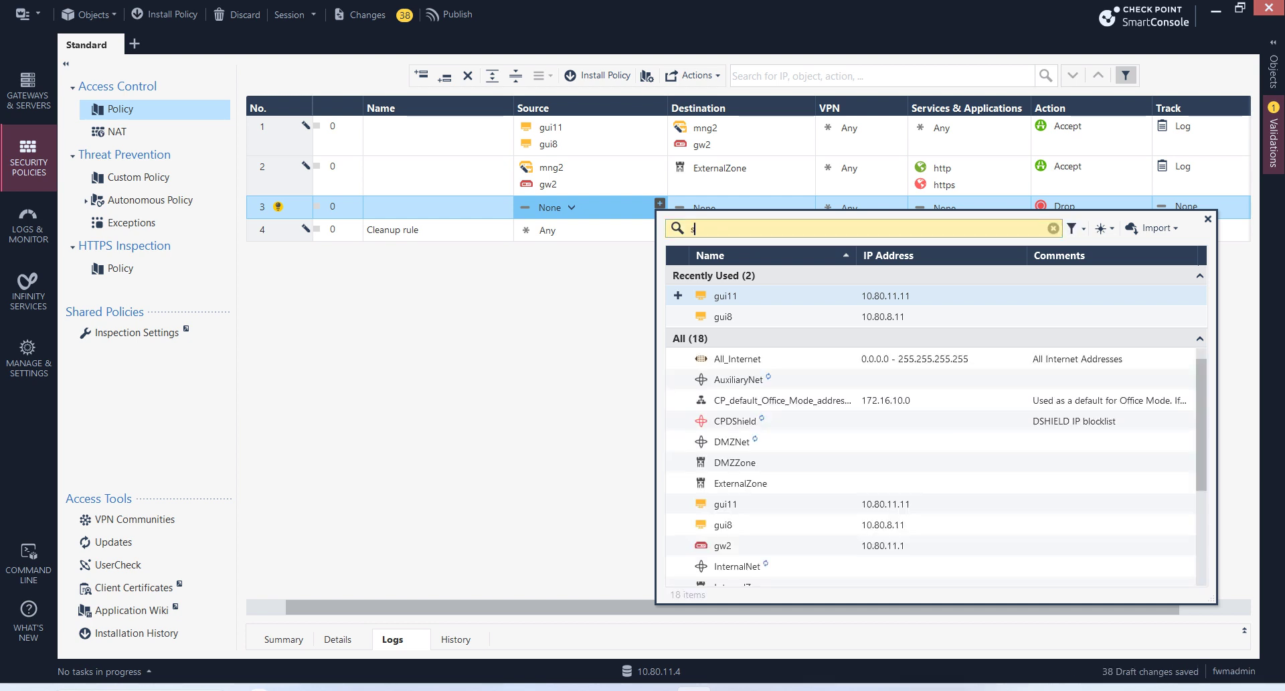
{"action": "key", "text": "BackSpace"}
- Create host srv at 10.80.1.2 in Sea Green as rule 3's source
{"action": "left_click", "coordinate": [1100, 228]}
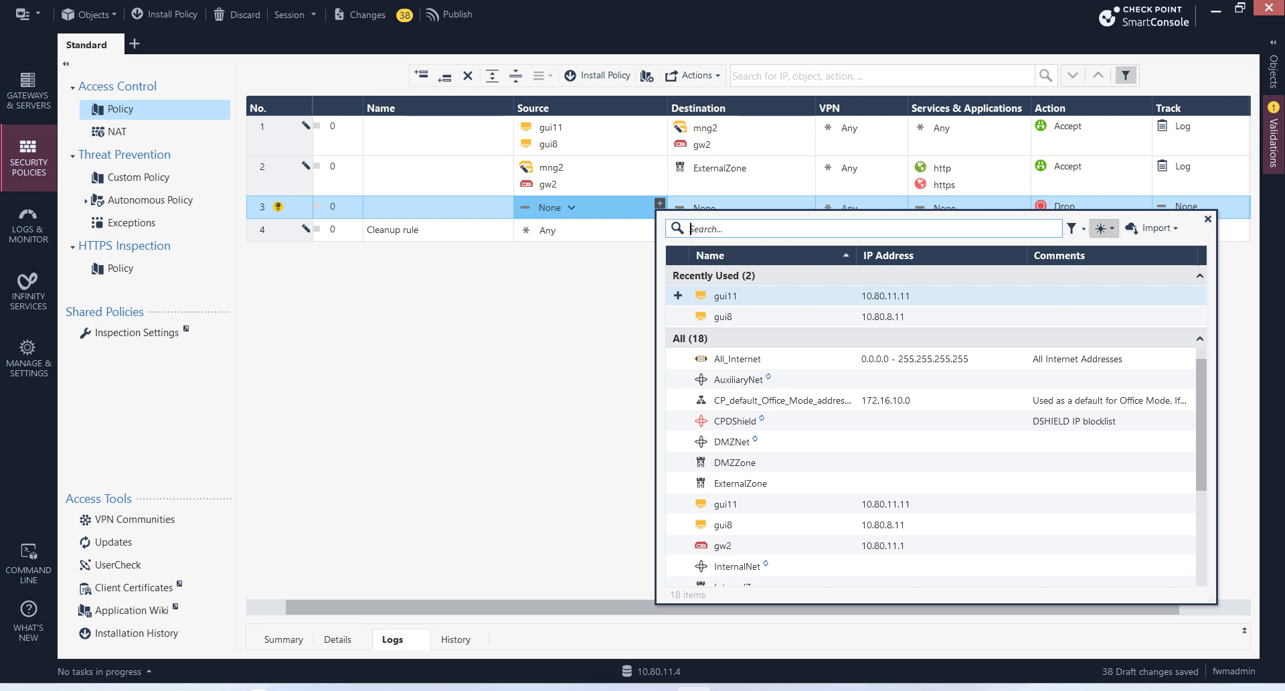
{"action": "left_click", "coordinate": [1132, 249]}
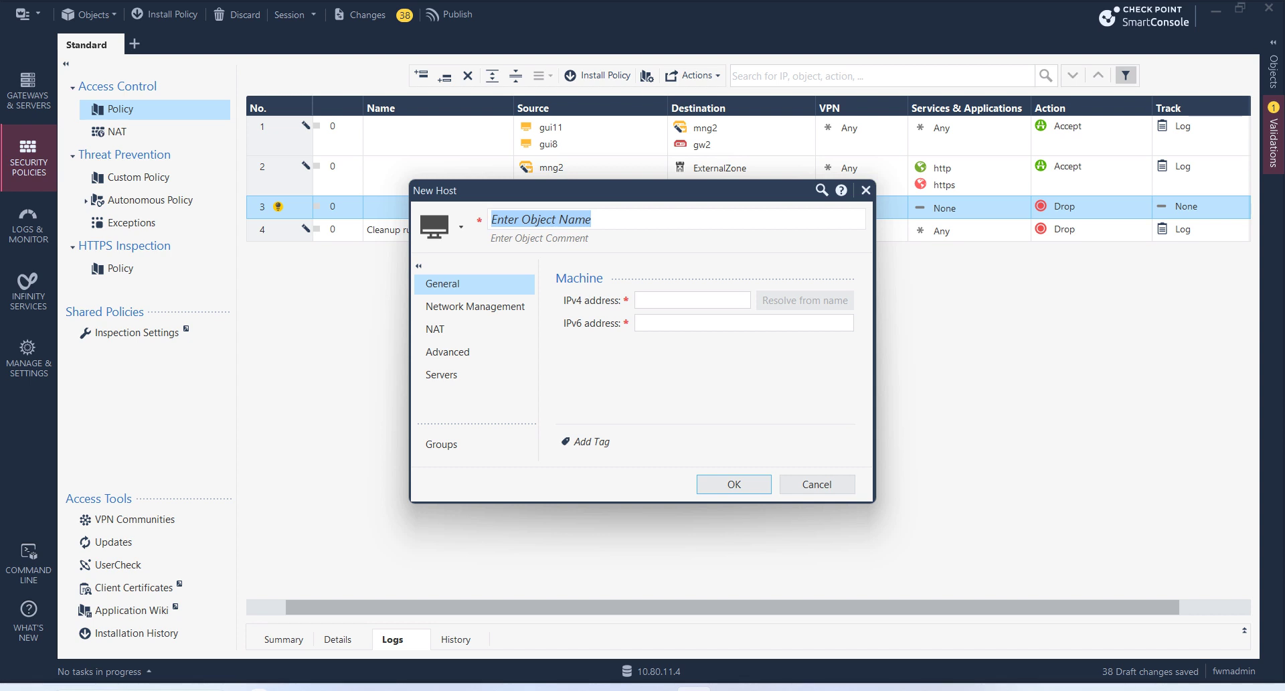
{"action": "type", "text": "srv"}
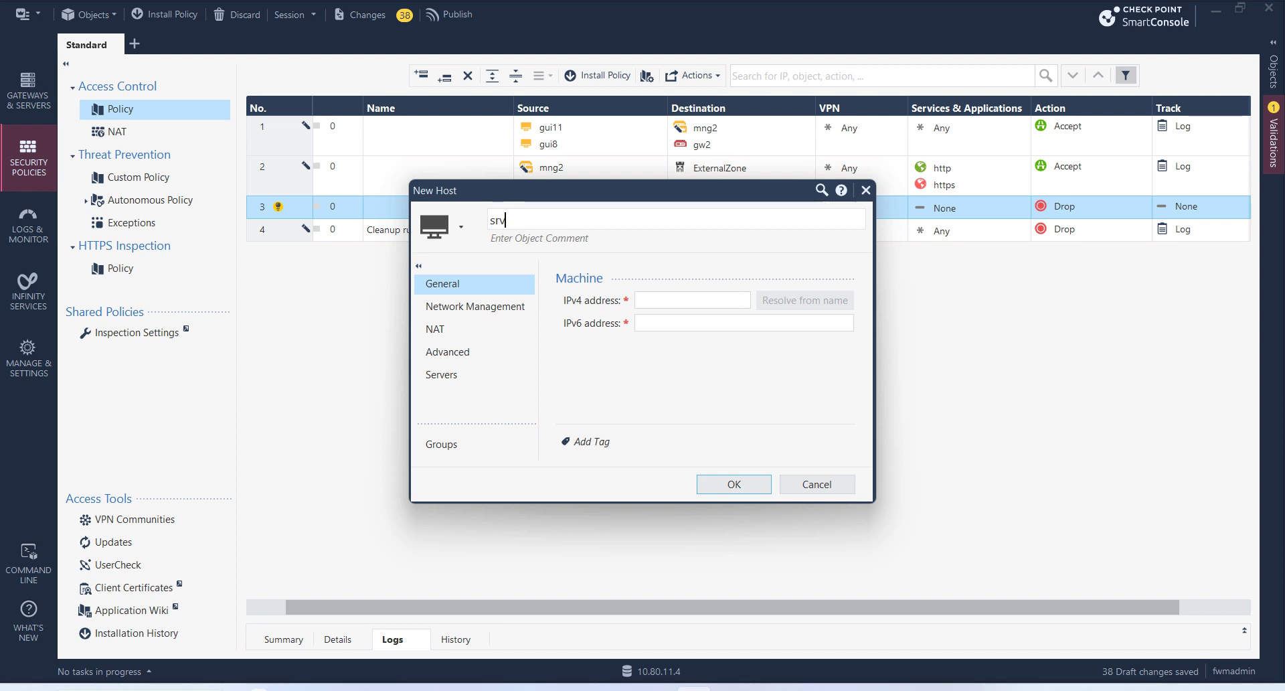
{"action": "left_click", "coordinate": [692, 300]}
{"action": "type", "text": "10.80"}
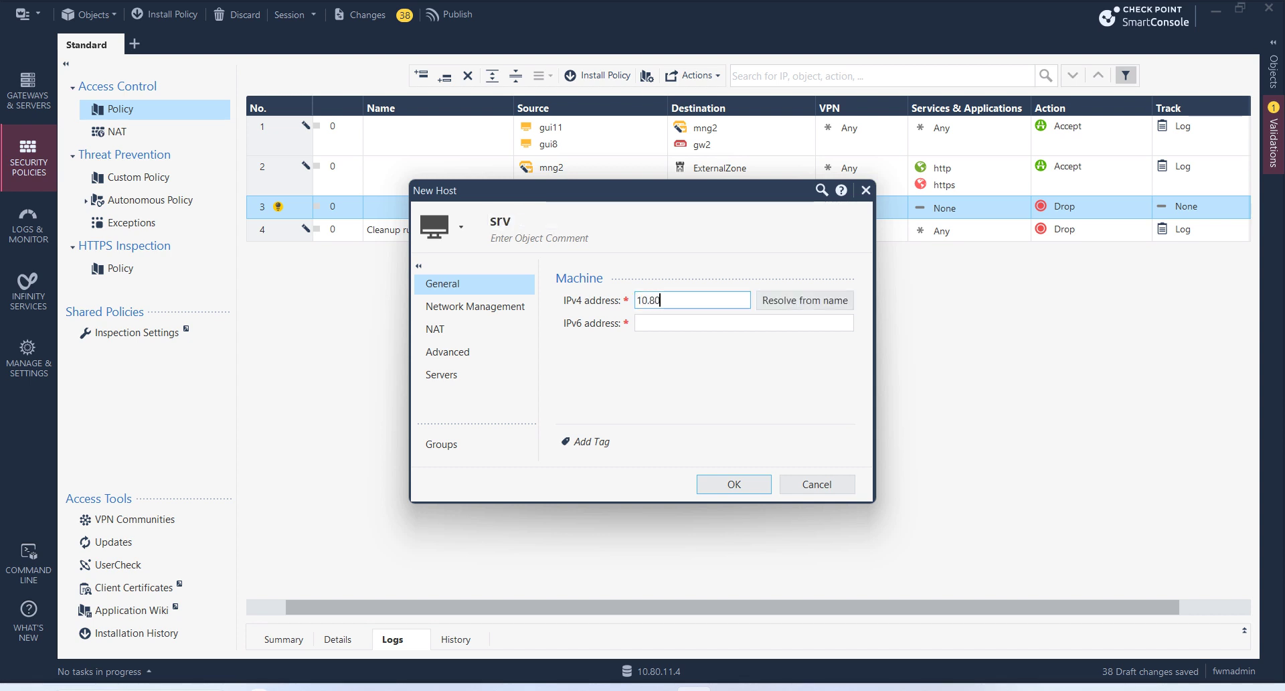
{"action": "type", "text": ".1.2"}
{"action": "left_click", "coordinate": [461, 226]}
{"action": "key", "text": "Down"}
{"action": "key", "text": "Down"}
{"action": "key", "text": "Down"}
{"action": "key", "text": "Down"}
{"action": "key", "text": "Return"}
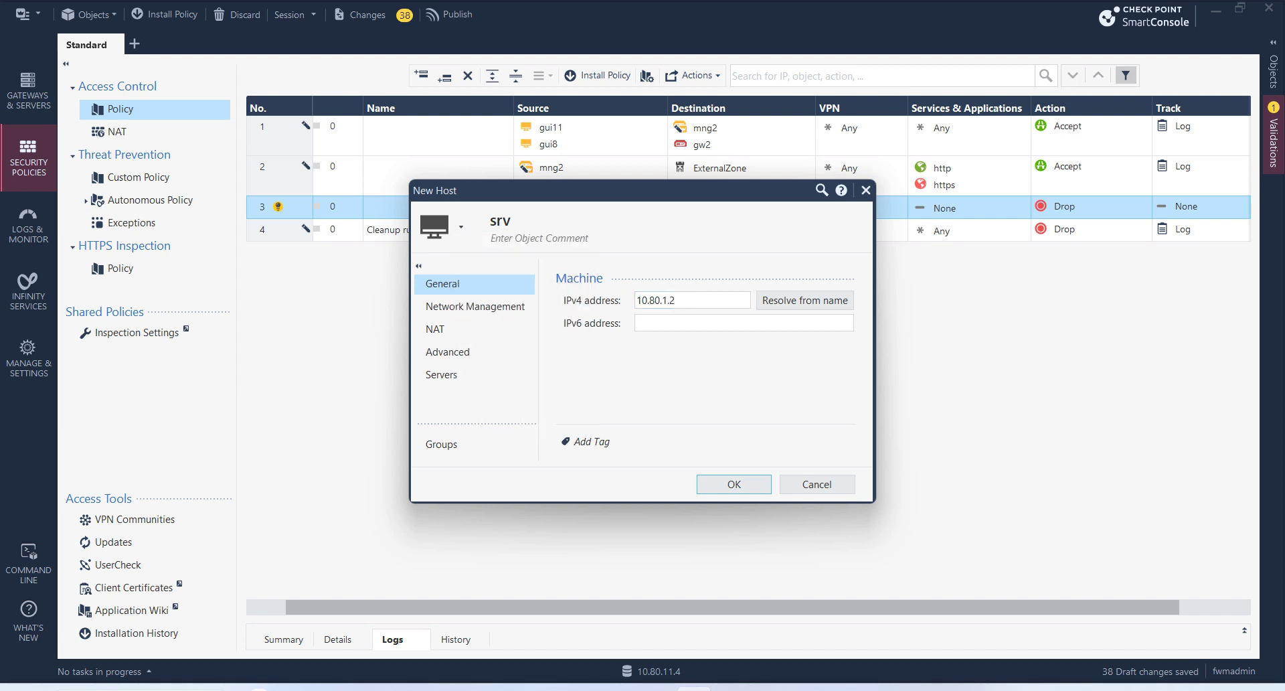
{"action": "key", "text": "Return"}
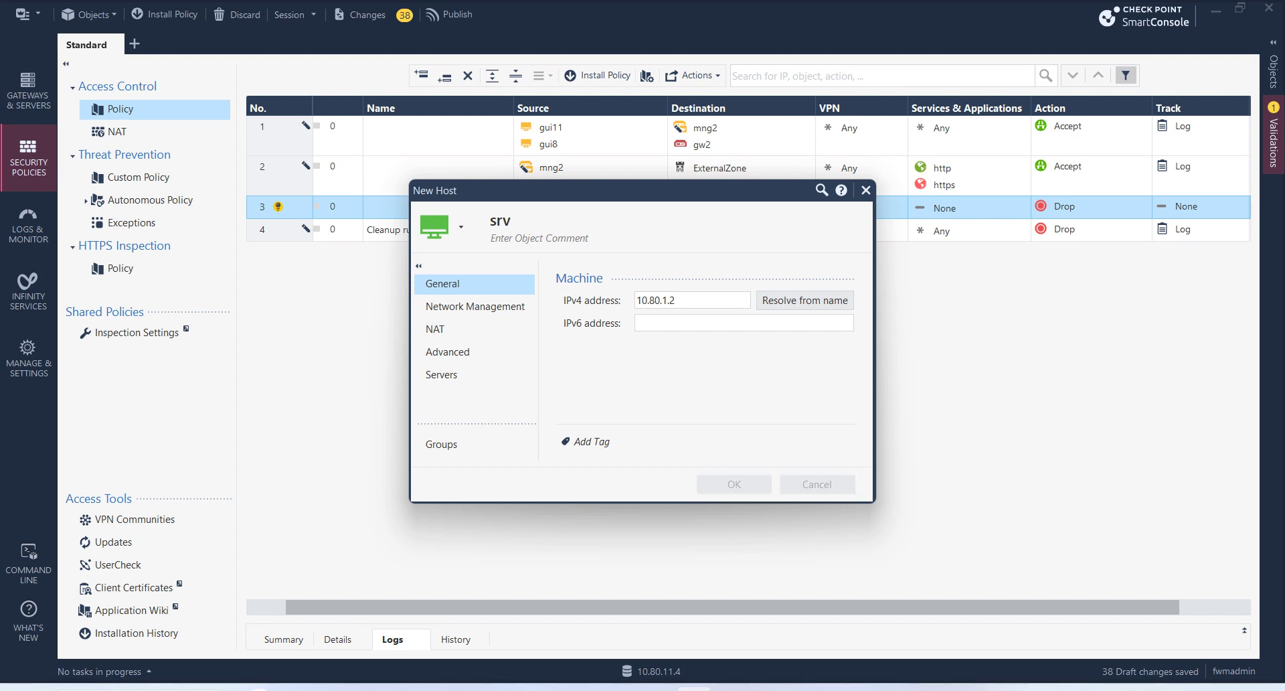
- Paste ExternalZone from rule 2 into rule 3's destination
{"action": "left_click", "coordinate": [720, 169]}
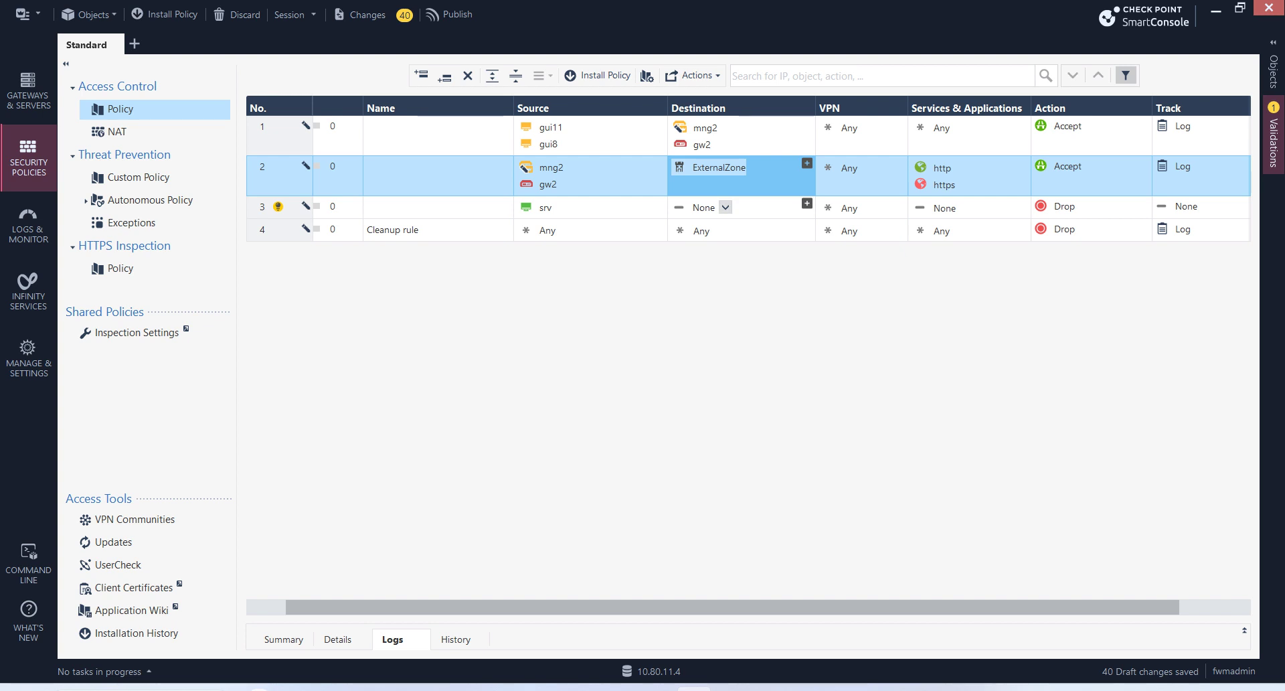
{"action": "right_click", "coordinate": [720, 209]}
{"action": "key", "text": "Escape"}
{"action": "key", "text": "ctrl+v"}
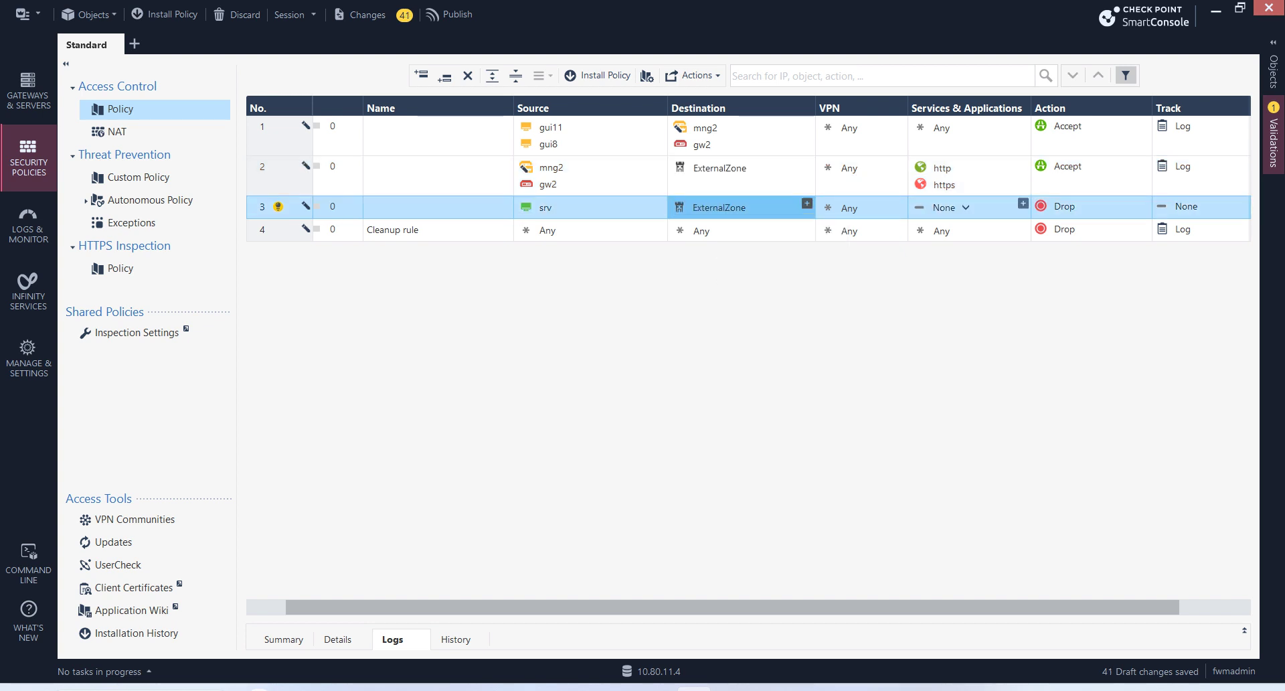
- Give rule 3 the domain-udp service, Accept action and Log tracking
{"action": "left_click", "coordinate": [1023, 203]}
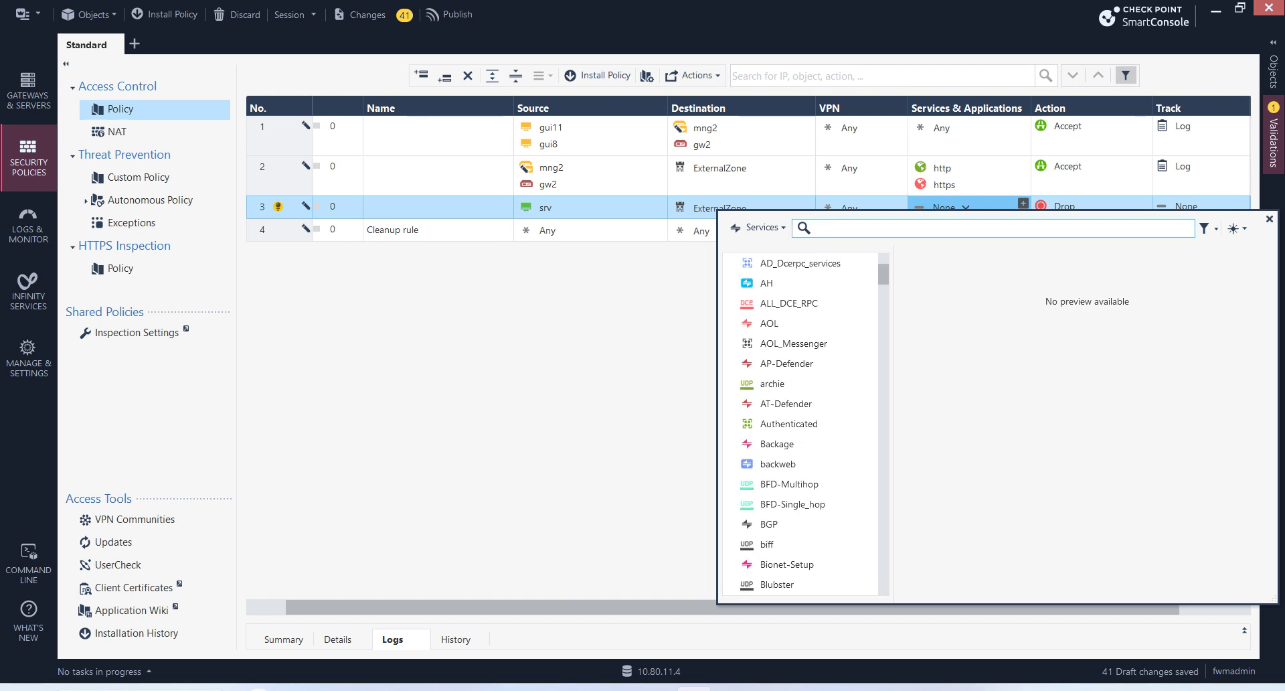
{"action": "type", "text": "domai"}
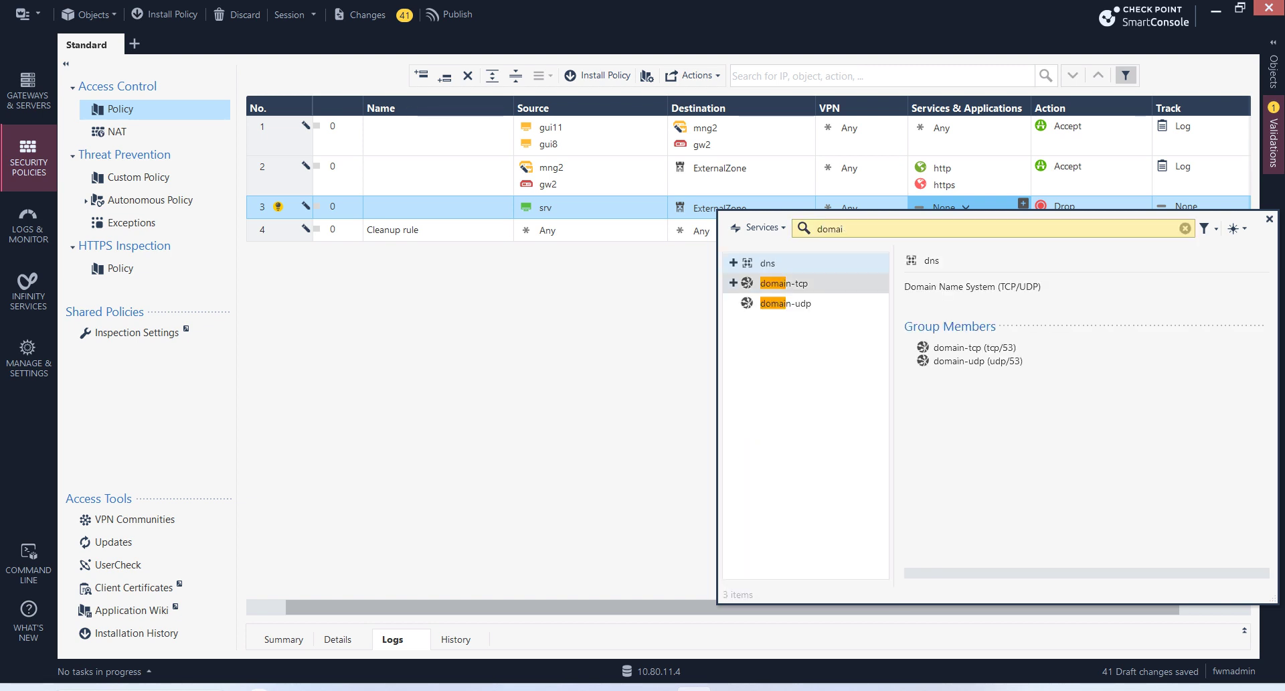
{"action": "left_click", "coordinate": [733, 303]}
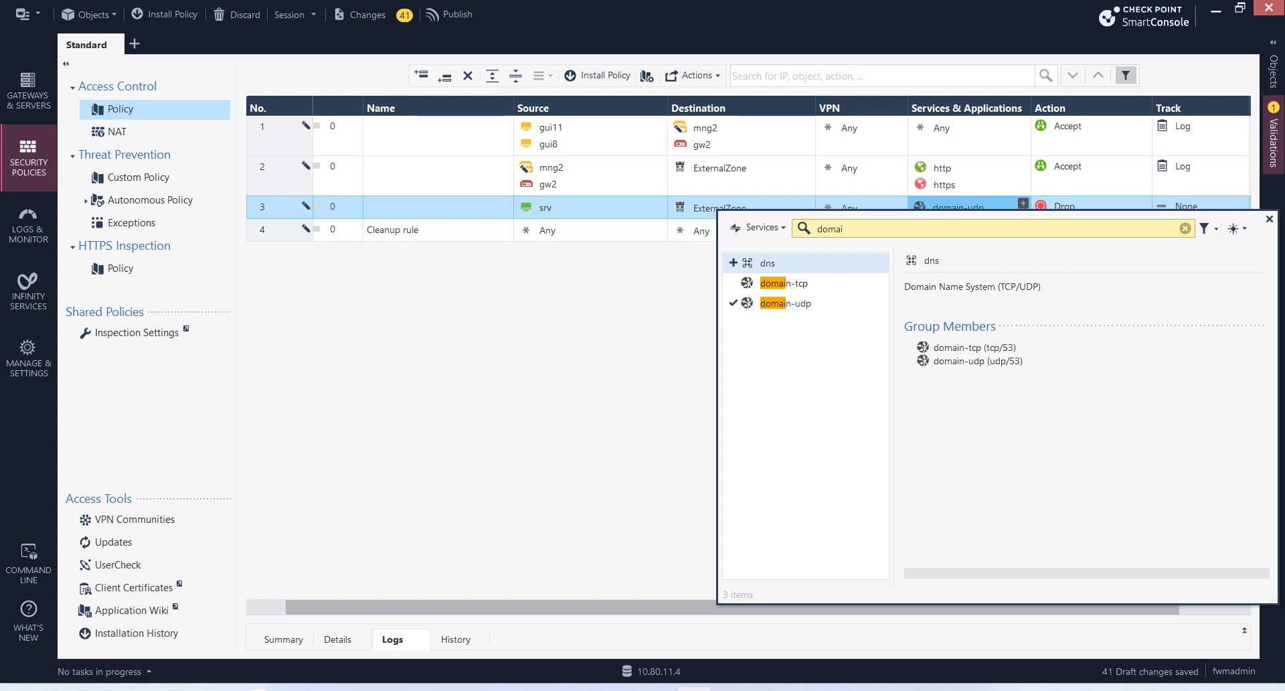
{"action": "left_click", "coordinate": [1064, 207]}
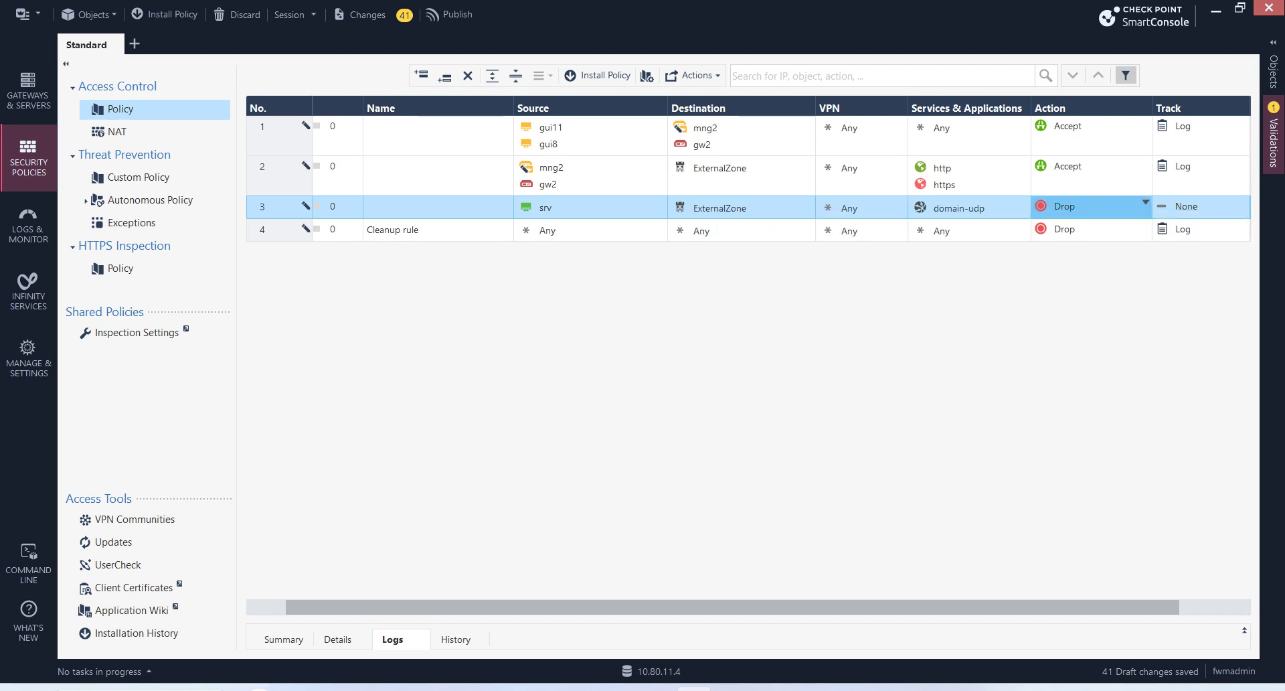
{"action": "left_click", "coordinate": [1087, 216]}
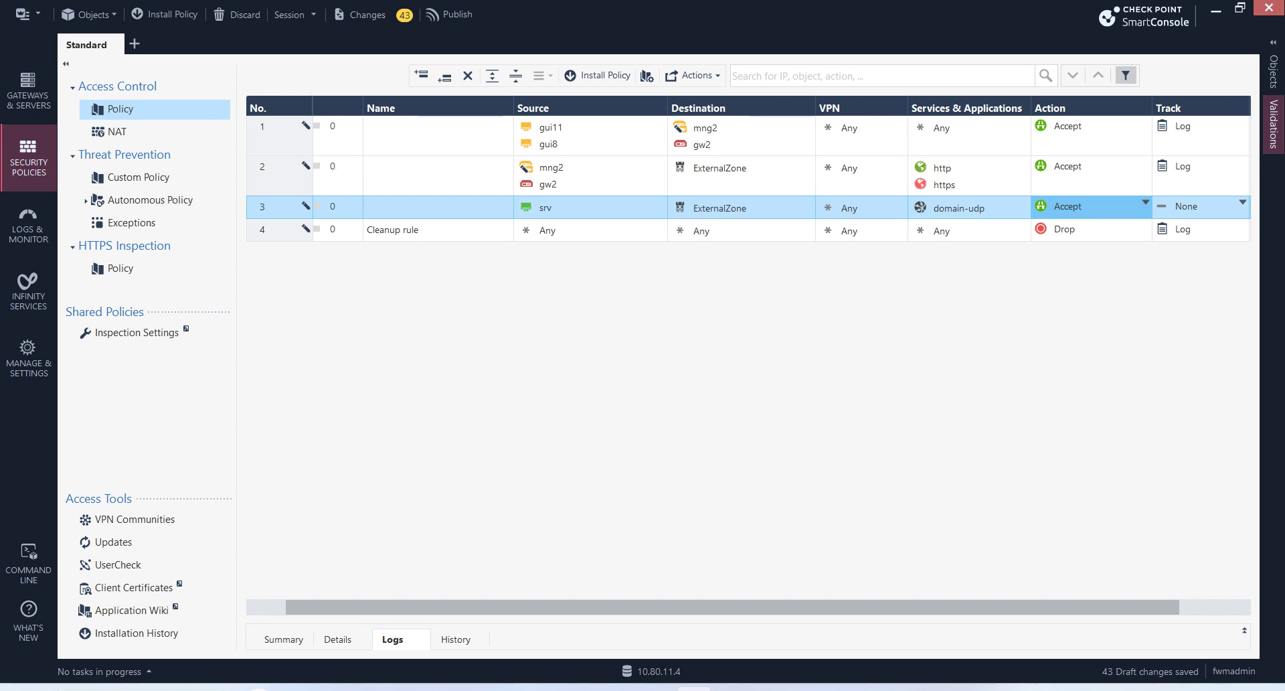
{"action": "left_click", "coordinate": [1181, 207]}
{"action": "left_click", "coordinate": [1097, 244]}
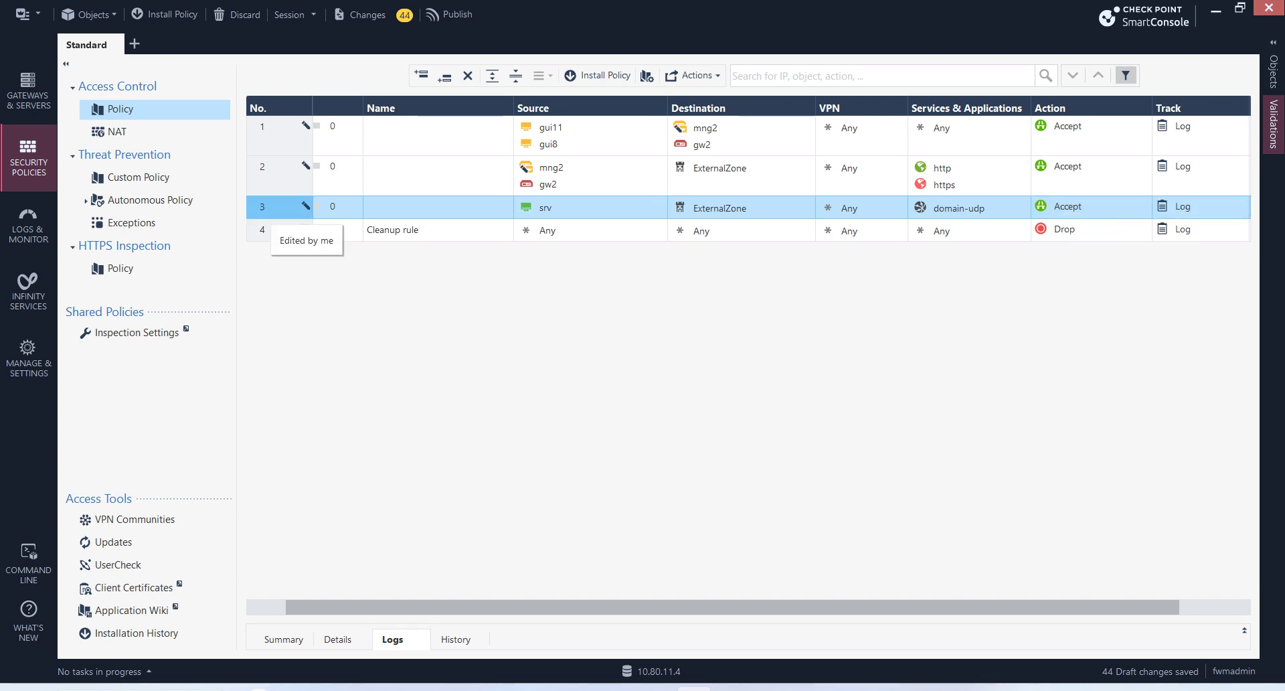
- Insert a new rule above the srv rule with mng2 and gw2 pasted as source
{"action": "right_click", "coordinate": [267, 207]}
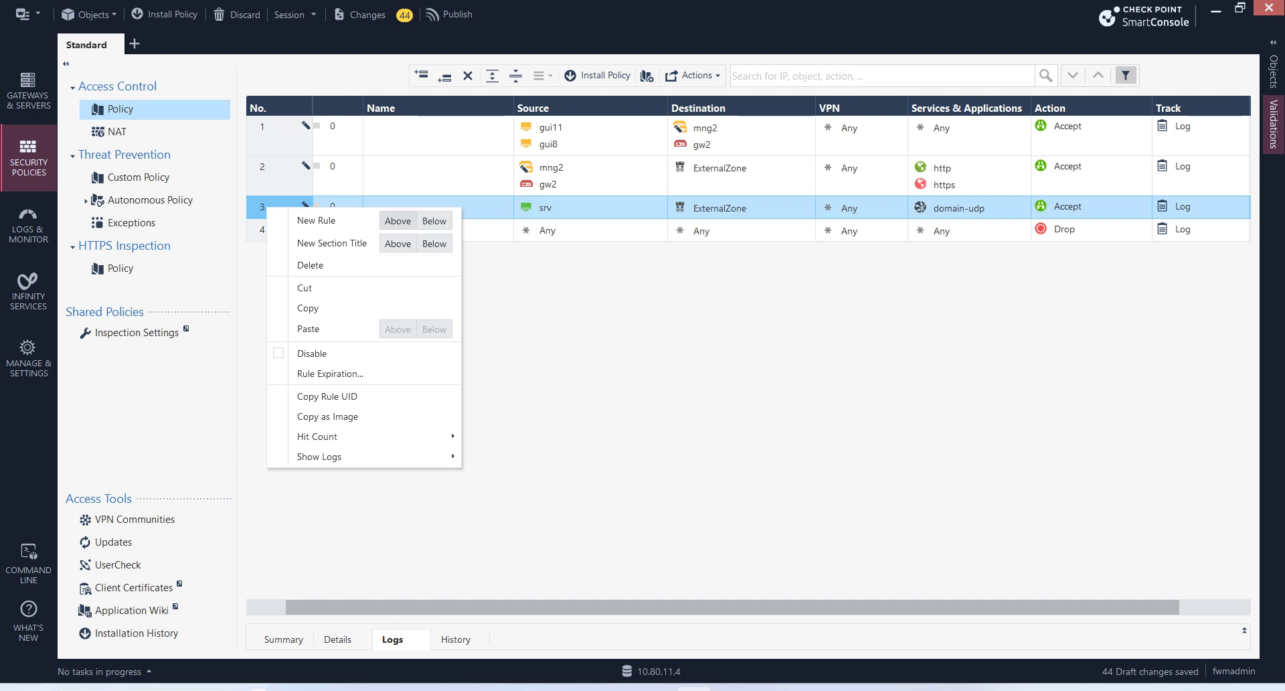
{"action": "left_click", "coordinate": [397, 221]}
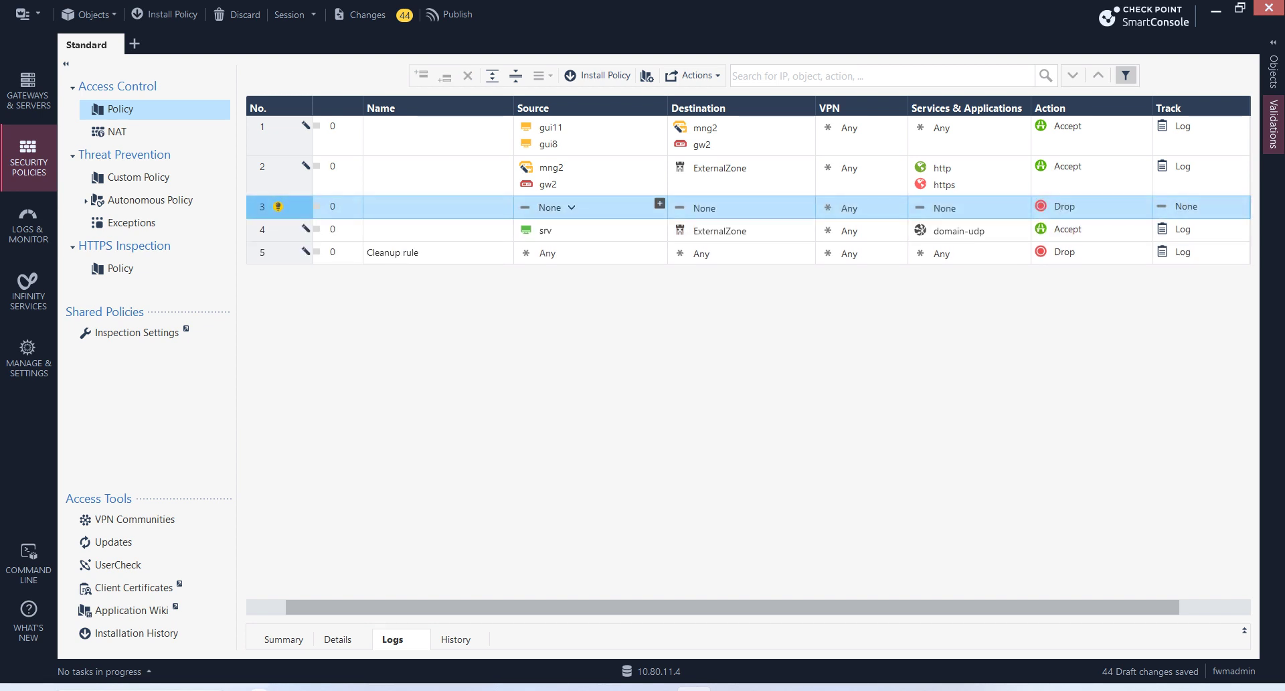
{"action": "left_click", "coordinate": [549, 175]}
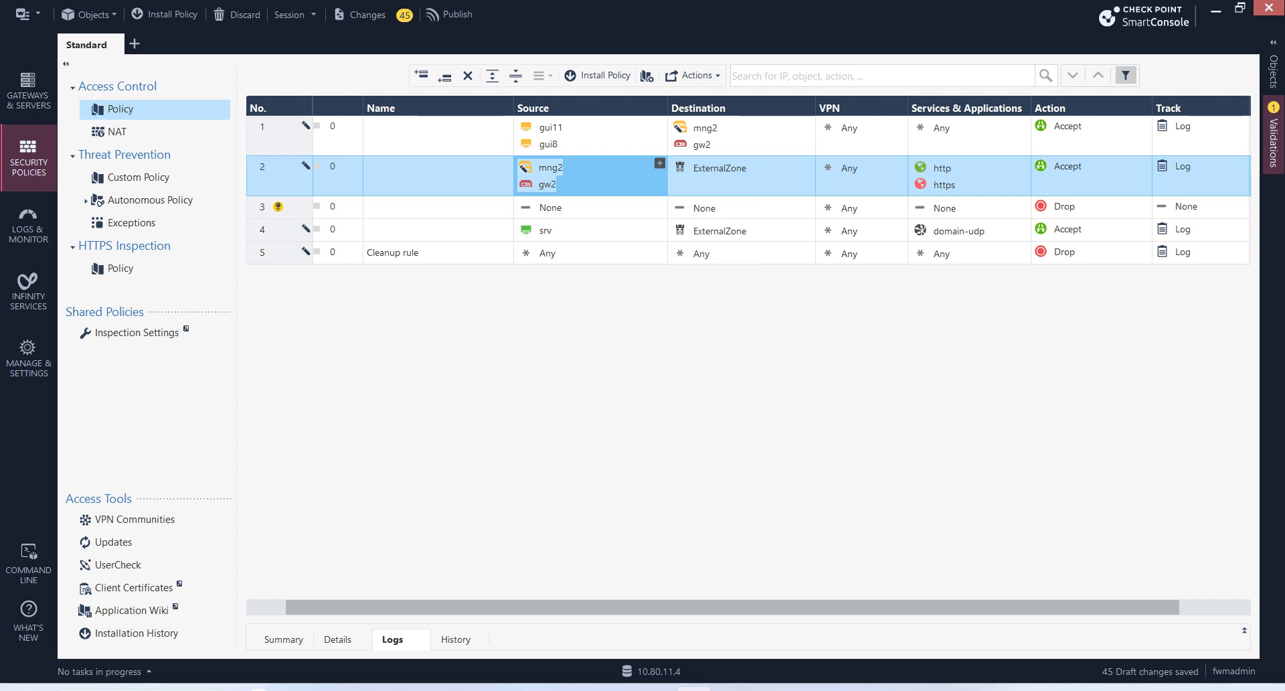
{"action": "left_click", "coordinate": [550, 207]}
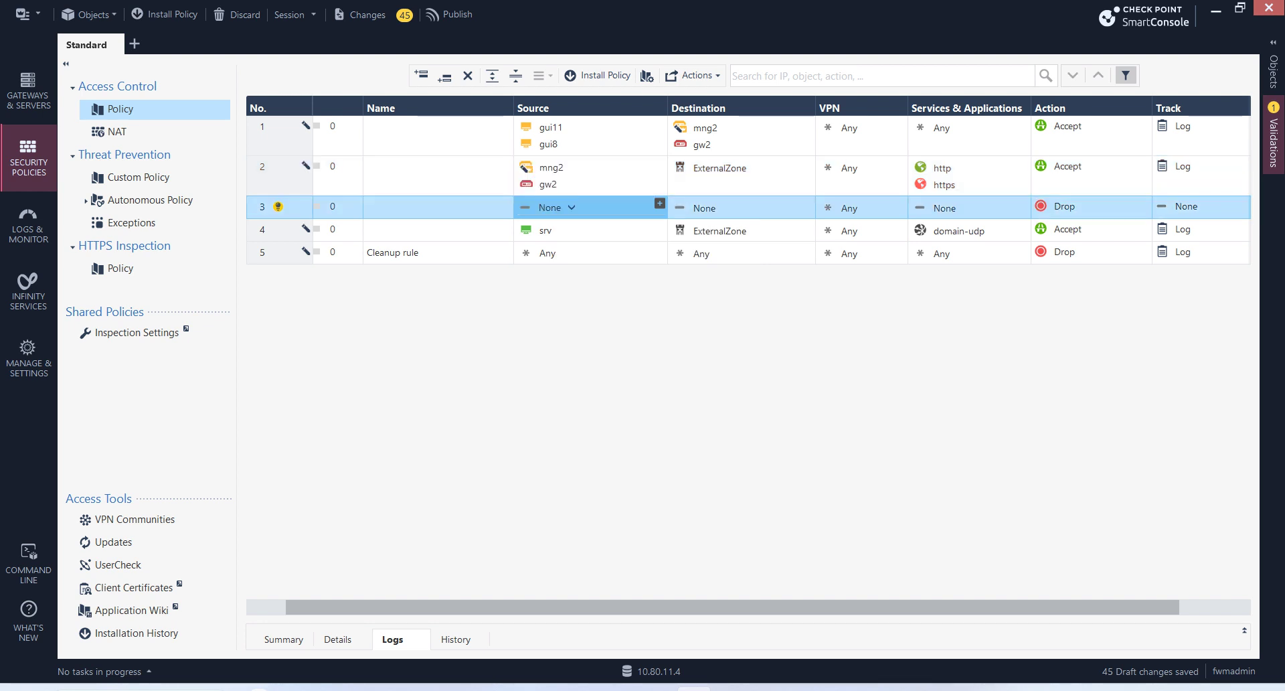
{"action": "key", "text": "ctrl+v"}
- Set the new rule's destination to srv and its service to domain-udp
{"action": "left_click", "coordinate": [720, 168]}
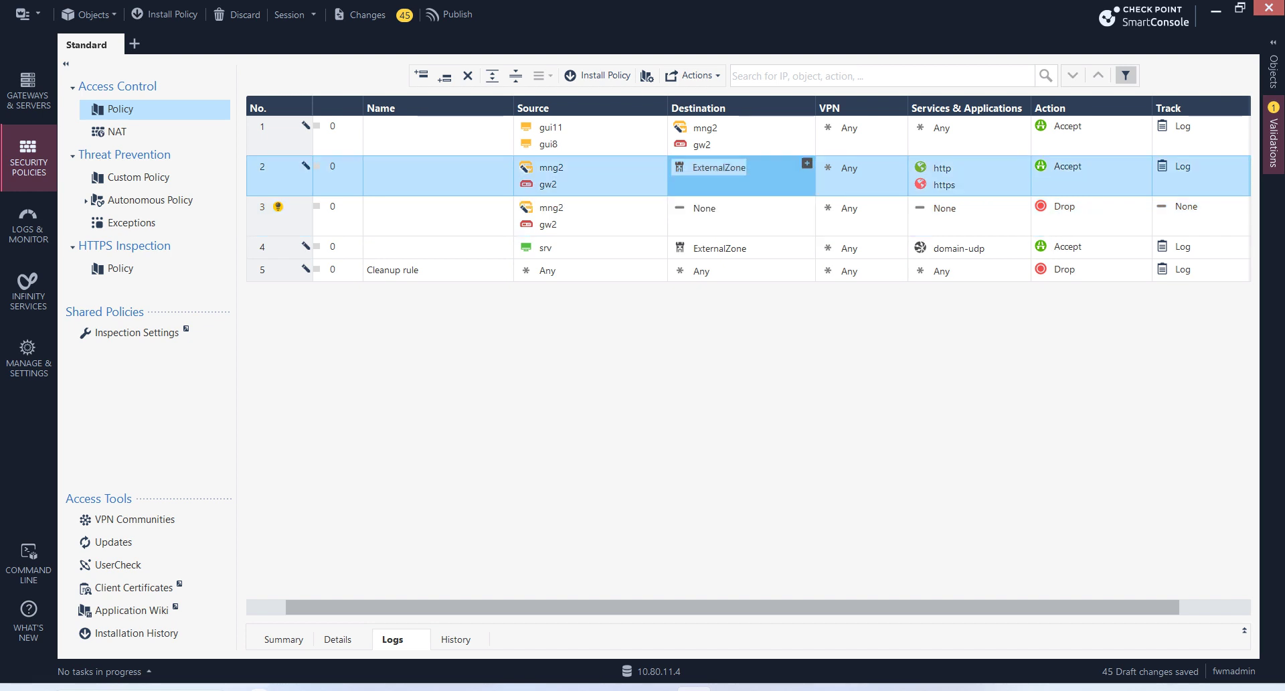
{"action": "left_click", "coordinate": [545, 248]}
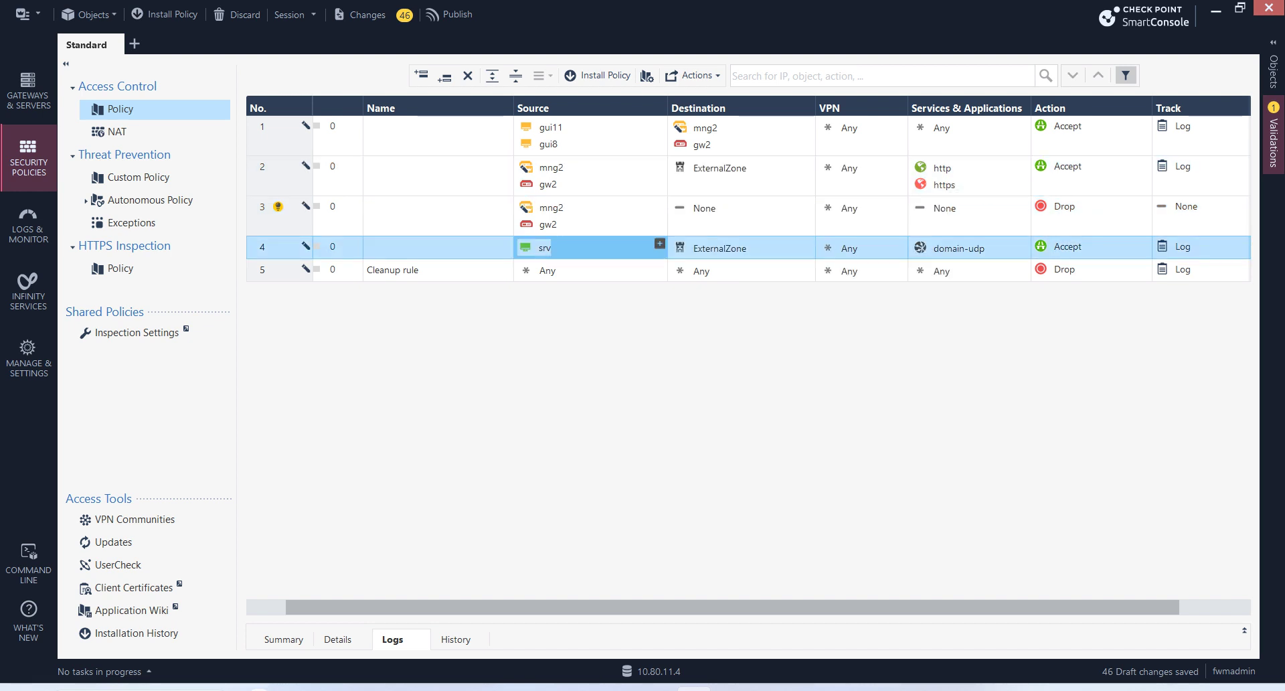
{"action": "left_click", "coordinate": [709, 214]}
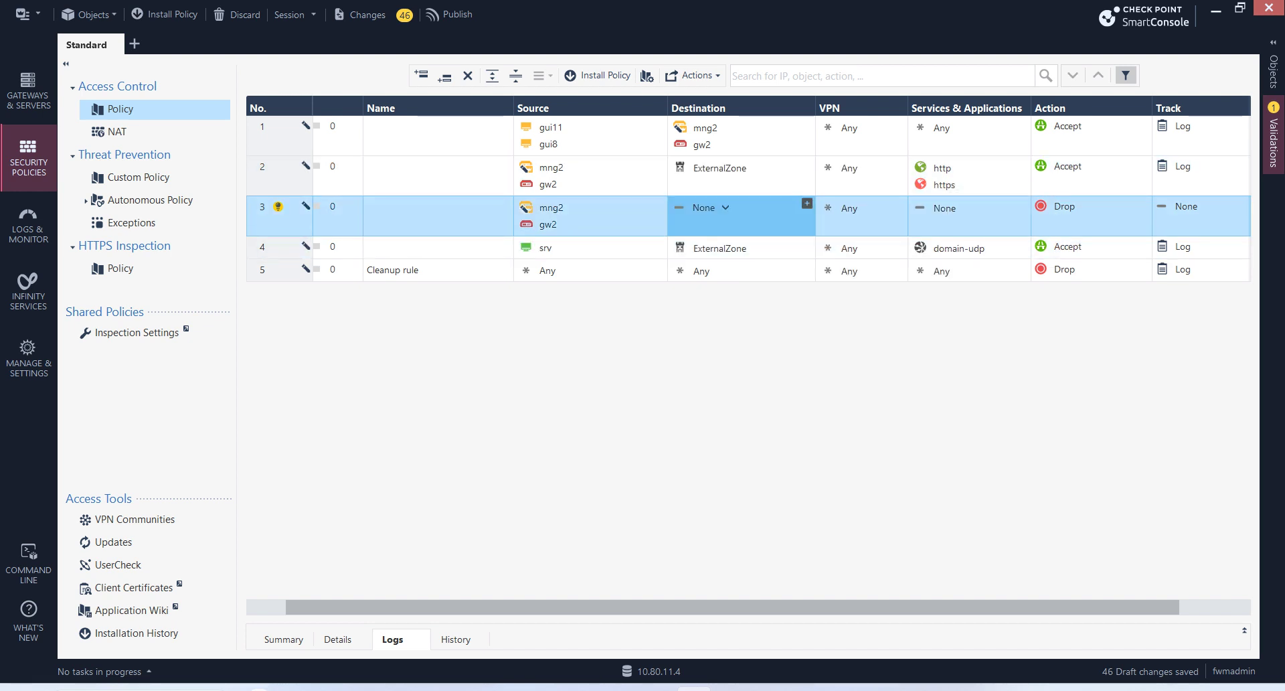
{"action": "key", "text": "ctrl+v"}
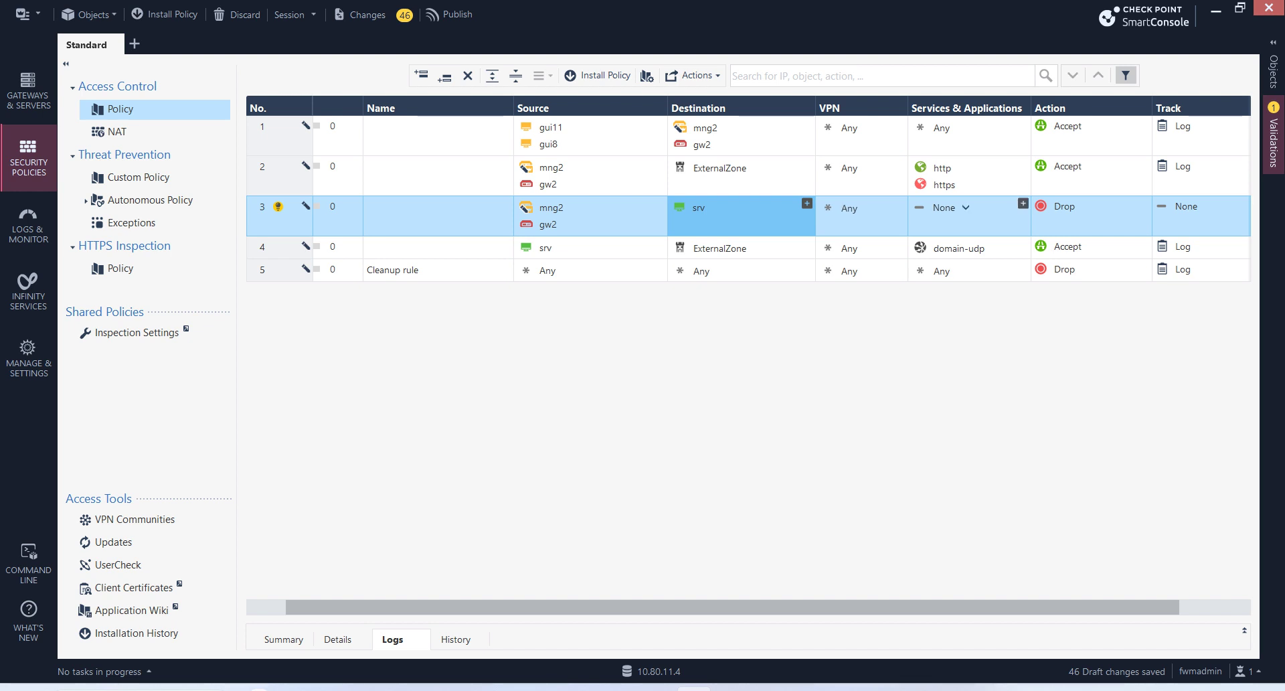
{"action": "left_click_drag", "start_coordinate": [958, 248], "coordinate": [958, 209]}
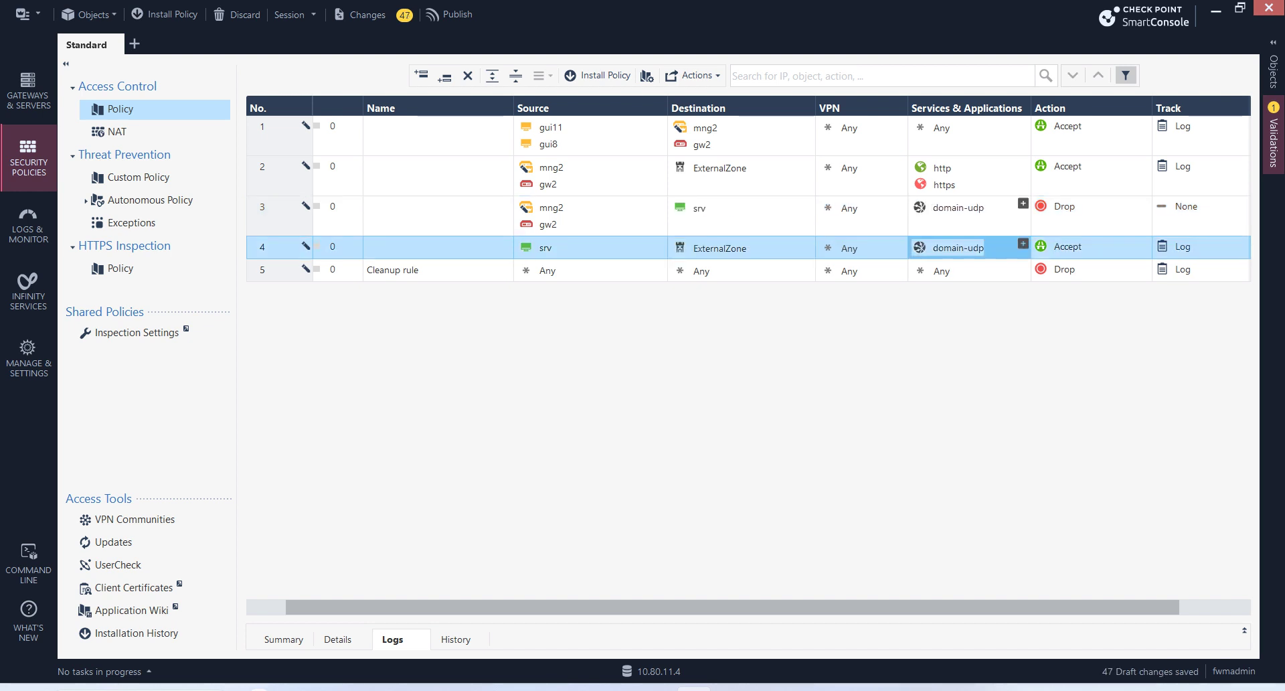
- Set the new rule 3's action to Accept and its tracking to Log
{"action": "left_click", "coordinate": [1084, 214]}
{"action": "left_click", "coordinate": [1145, 201]}
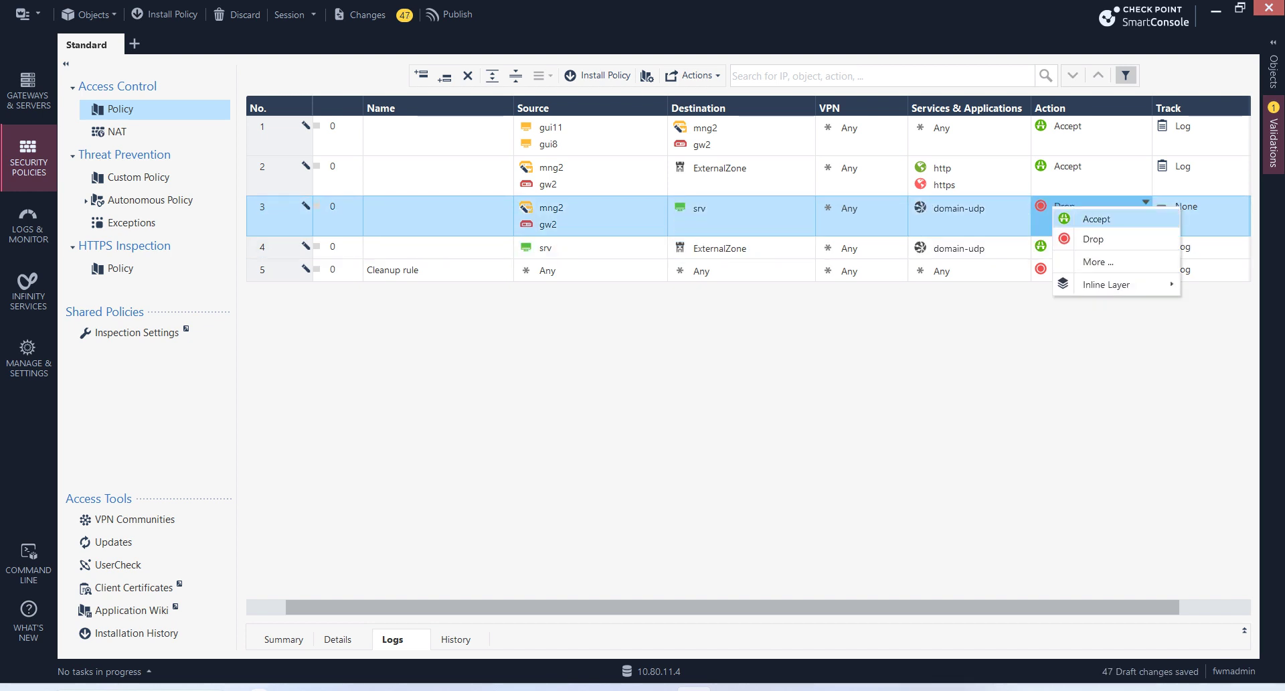
{"action": "key", "text": "Return"}
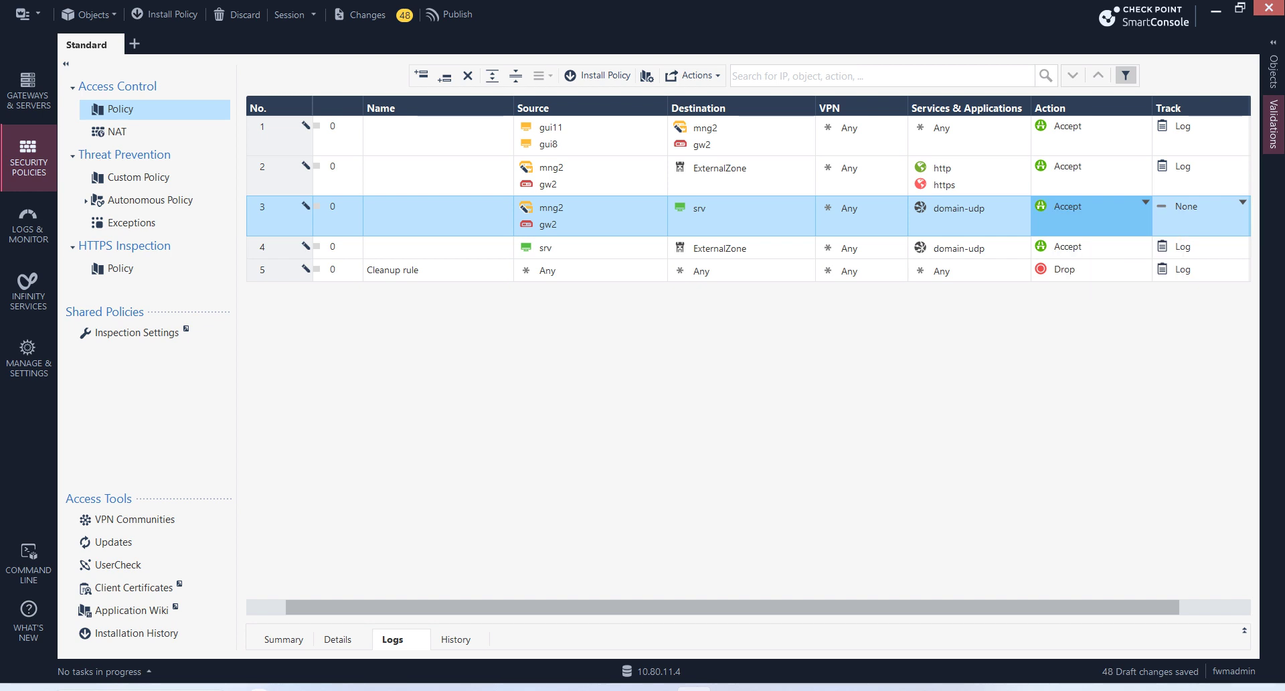
{"action": "left_click", "coordinate": [1198, 214]}
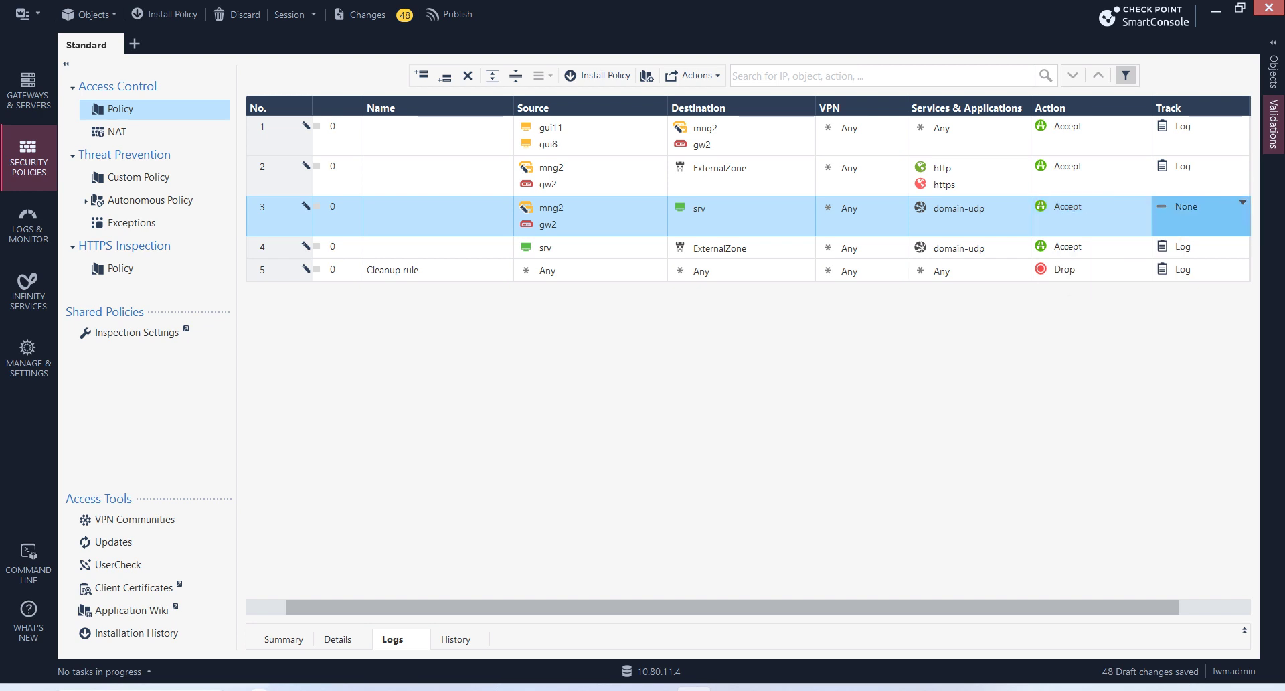
{"action": "left_click", "coordinate": [1243, 202]}
{"action": "key", "text": "Return"}
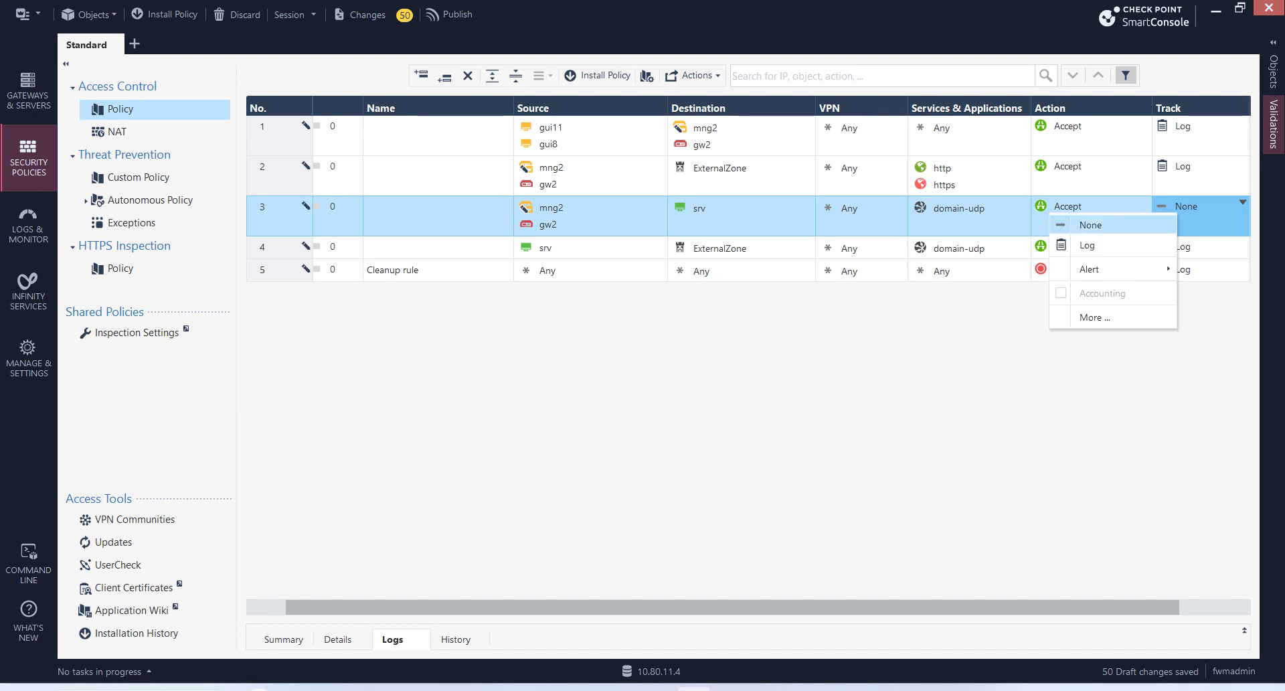
{"action": "left_click", "coordinate": [1071, 245]}
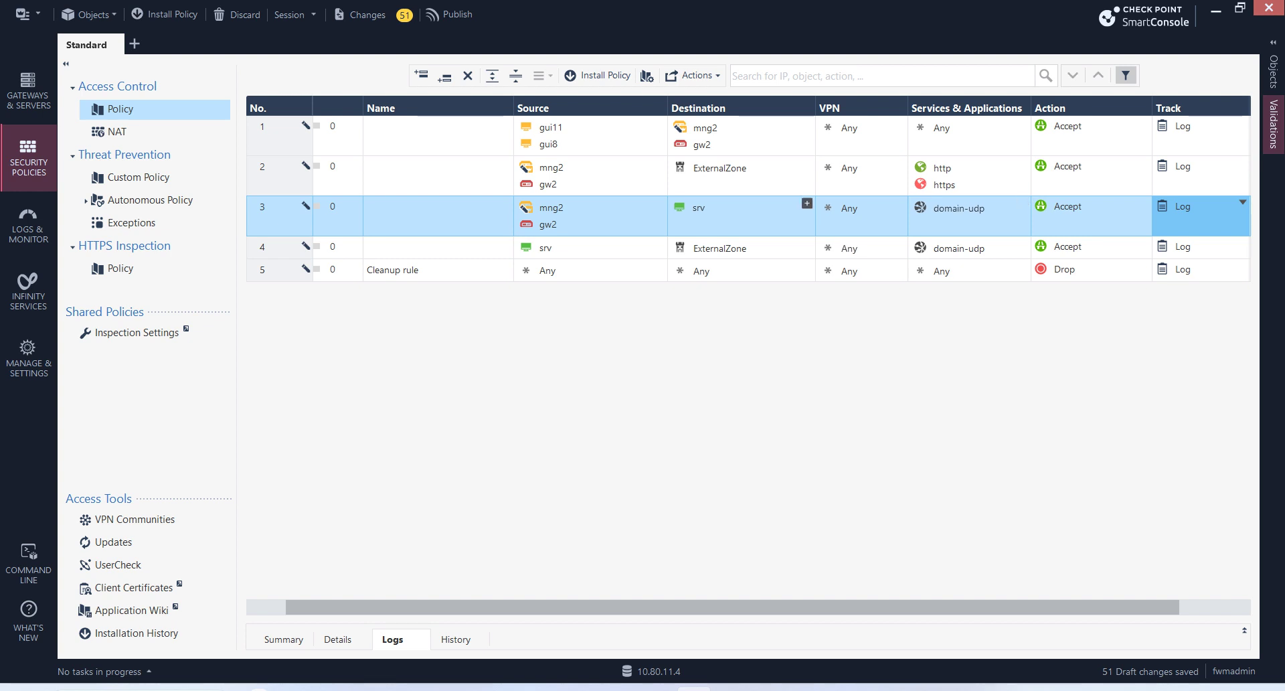
- Name rule 1 'gui access' and rule 2 'cp internet access'
{"action": "mouse_move", "coordinate": [699, 208]}
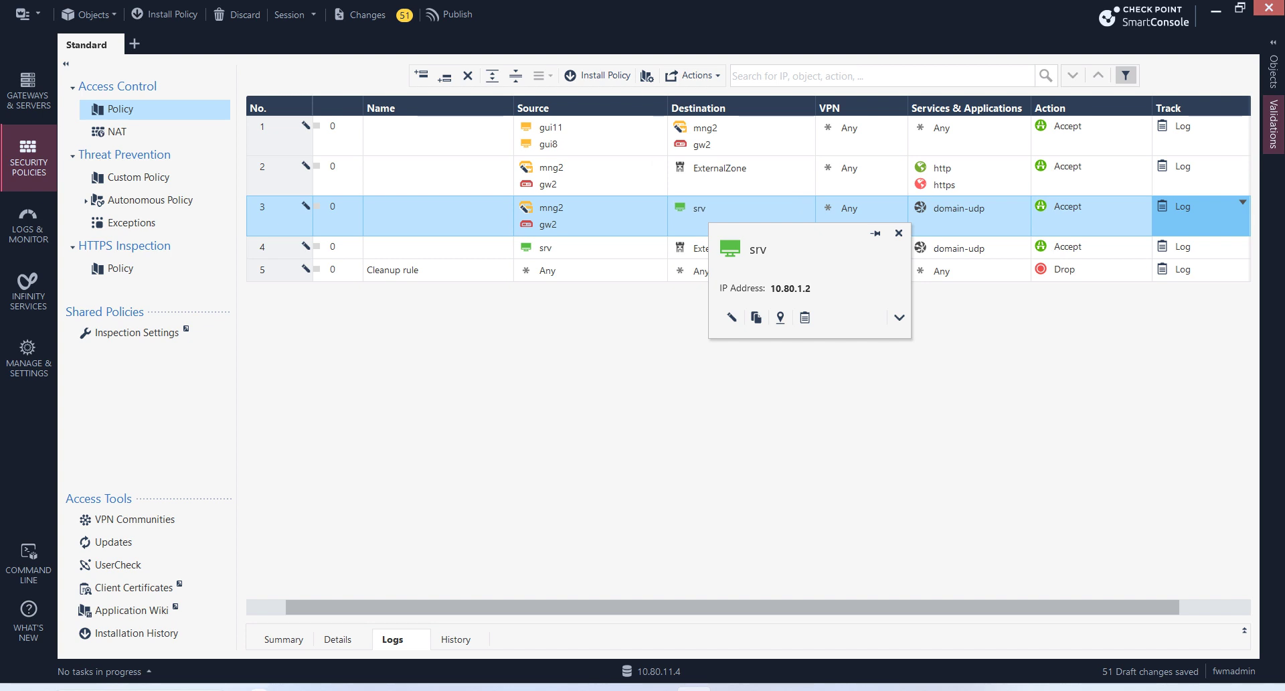
{"action": "left_click", "coordinate": [438, 135]}
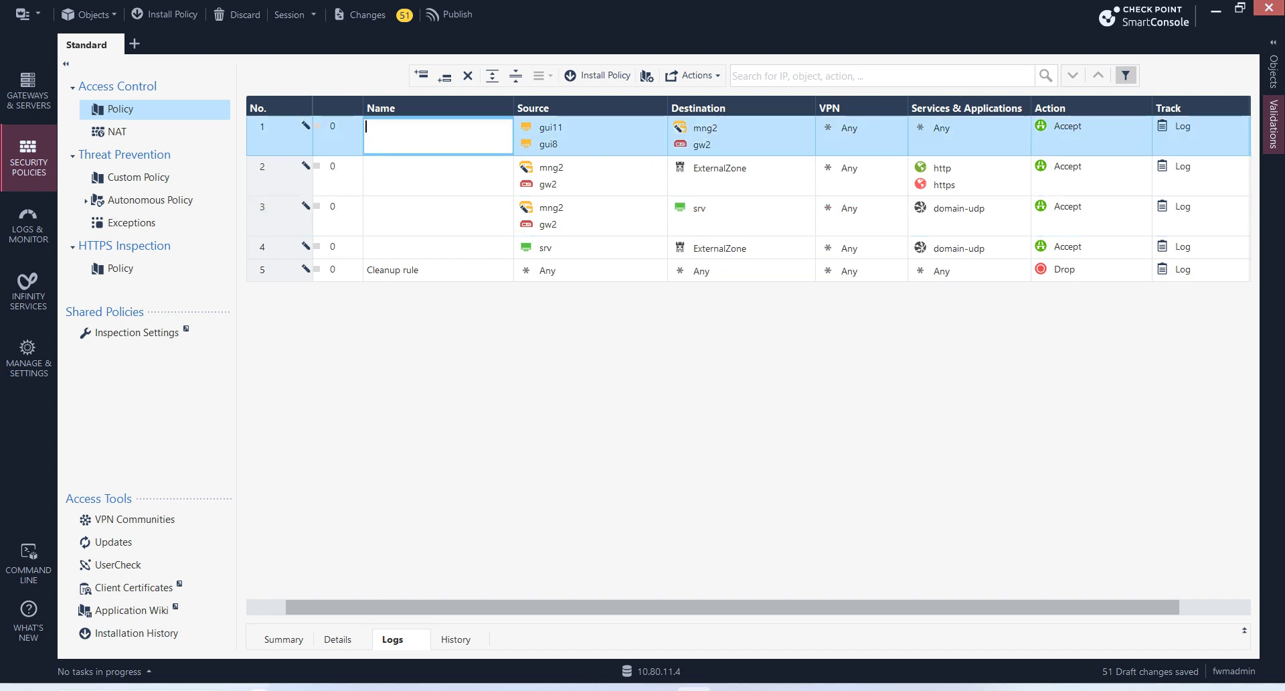
{"action": "type", "text": "gui access"}
{"action": "key", "text": "Return"}
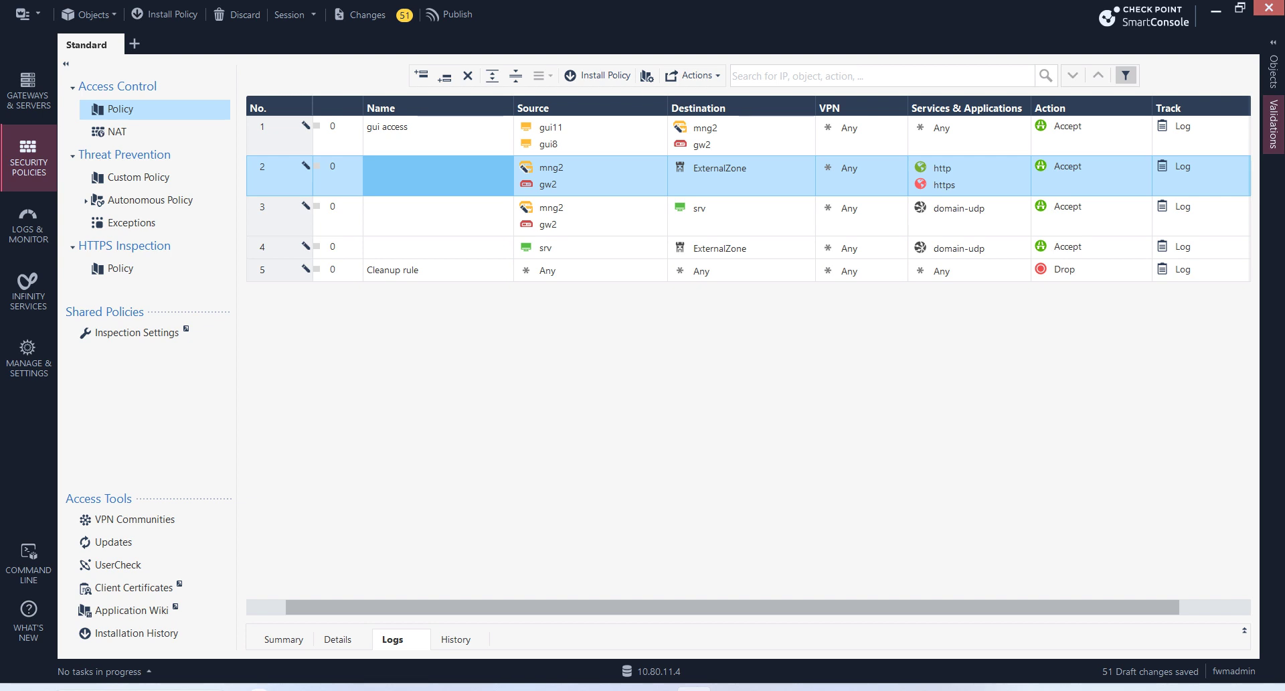
{"action": "key", "text": "Return"}
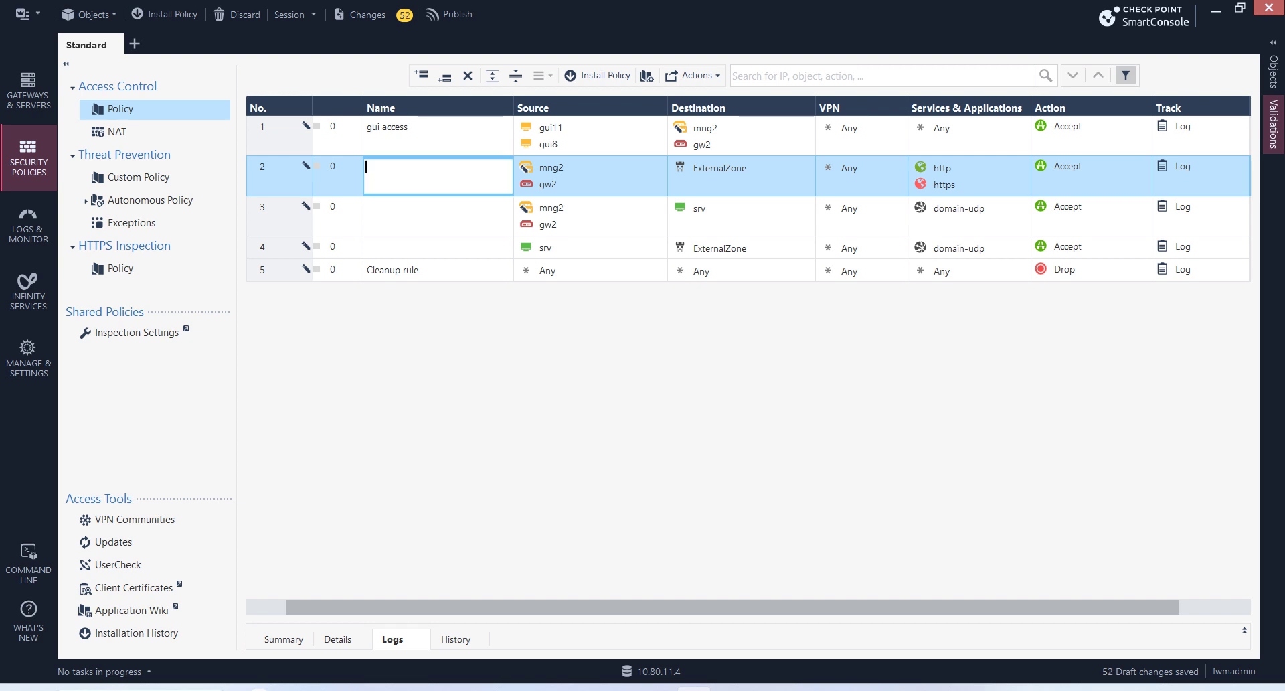
{"action": "type", "text": "cp internet access"}
{"action": "key", "text": "Return"}
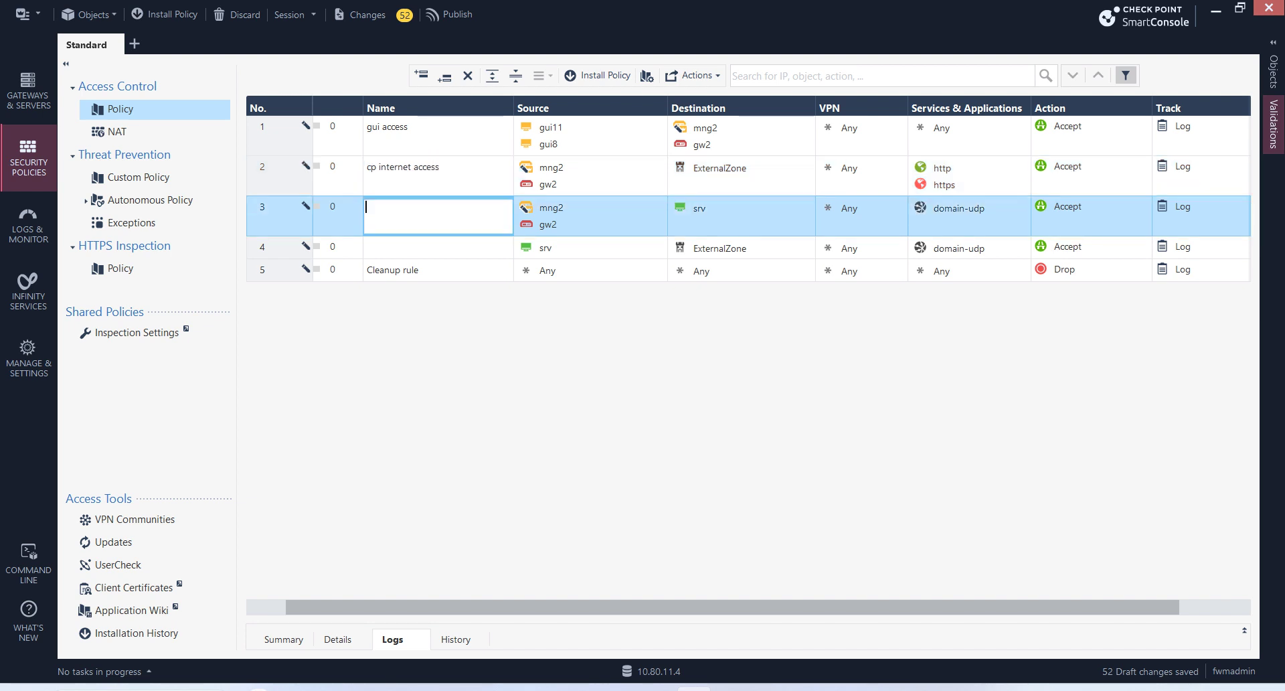
- Name rule 3 'cp dns services' and rule 4 'srv dns services'
{"action": "type", "text": "cp dns services"}
{"action": "left_click", "coordinate": [438, 247]}
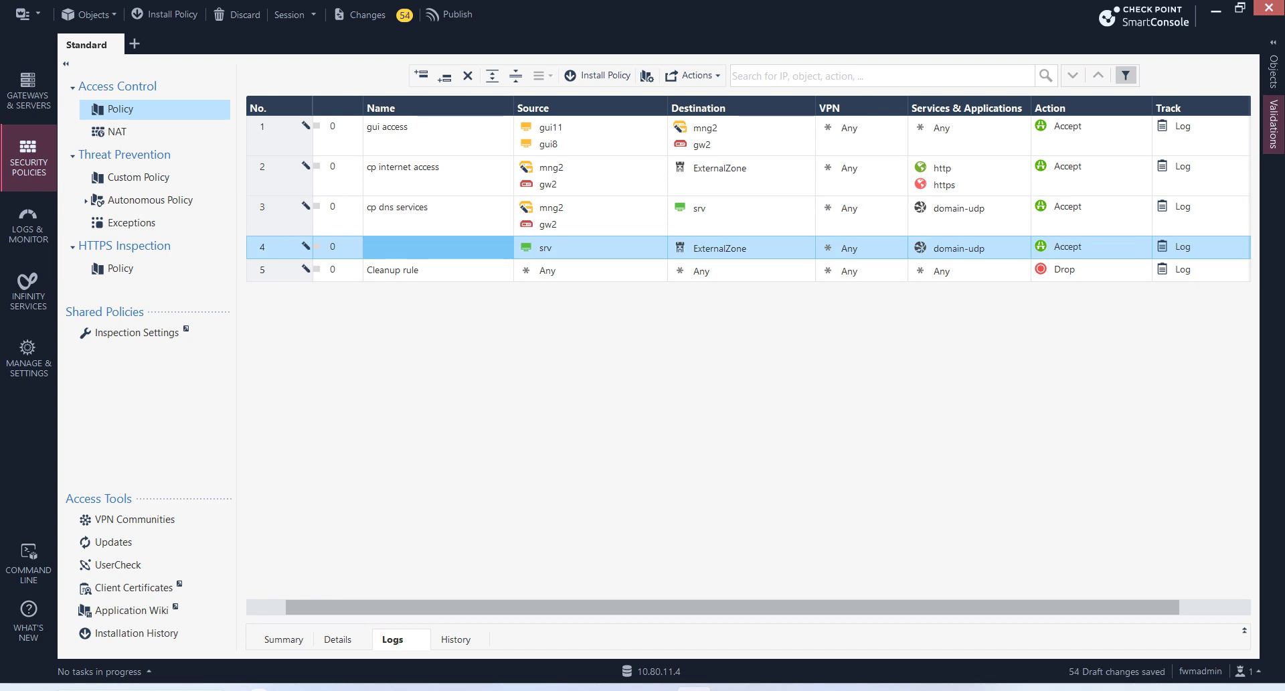
{"action": "left_click", "coordinate": [438, 246]}
{"action": "type", "text": "srv"}
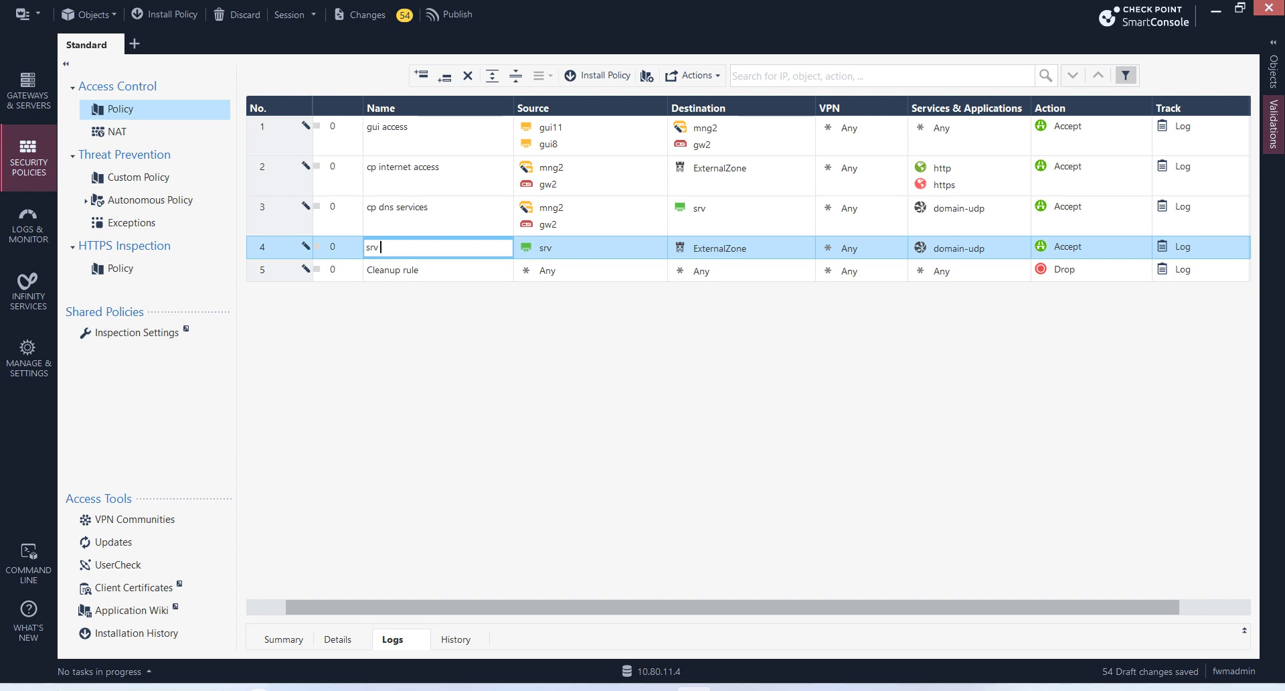
{"action": "type", "text": "dns services"}
{"action": "left_click", "coordinate": [582, 247]}
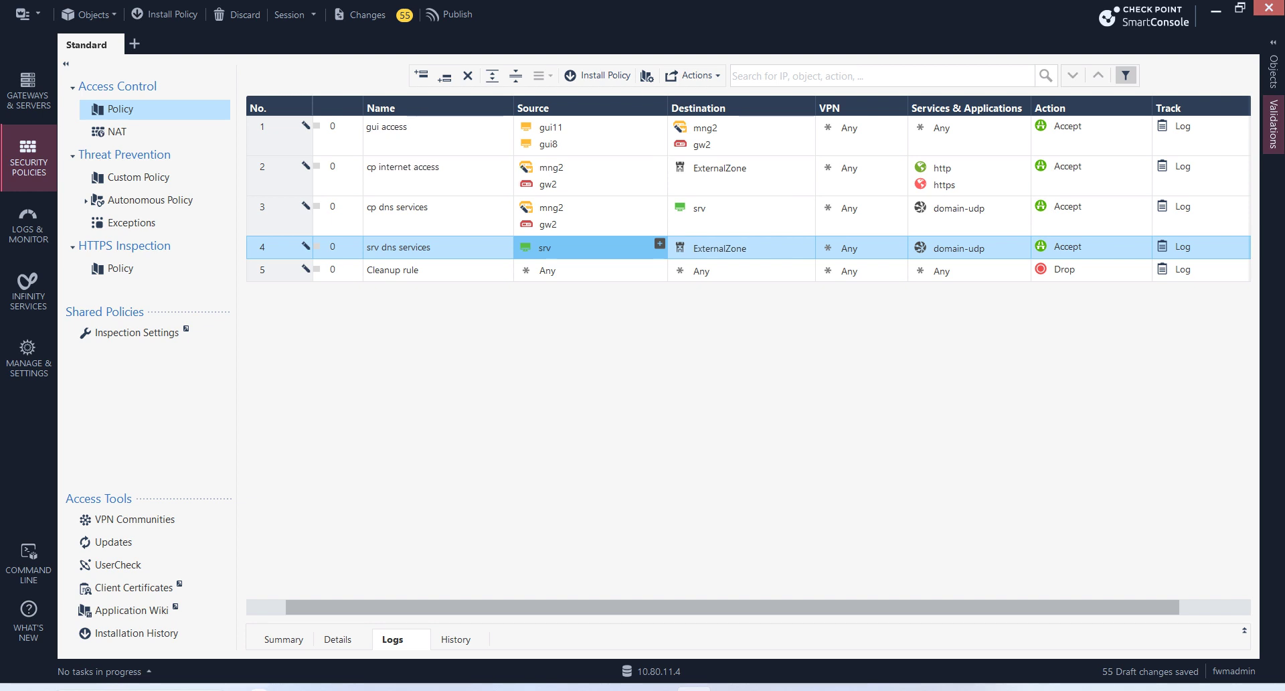
{"action": "right_click", "coordinate": [286, 143]}
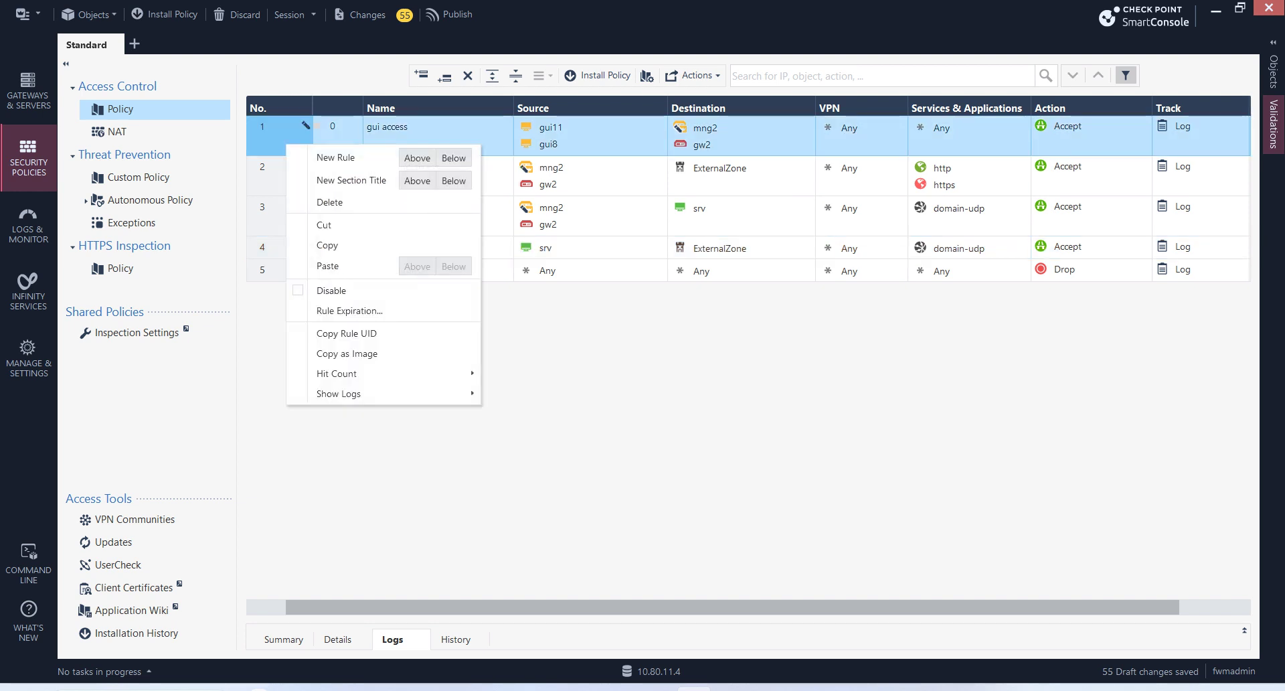
- Insert a new rule below rule 1 with mng2 and gw2 pasted as destination
{"action": "left_click", "coordinate": [454, 158]}
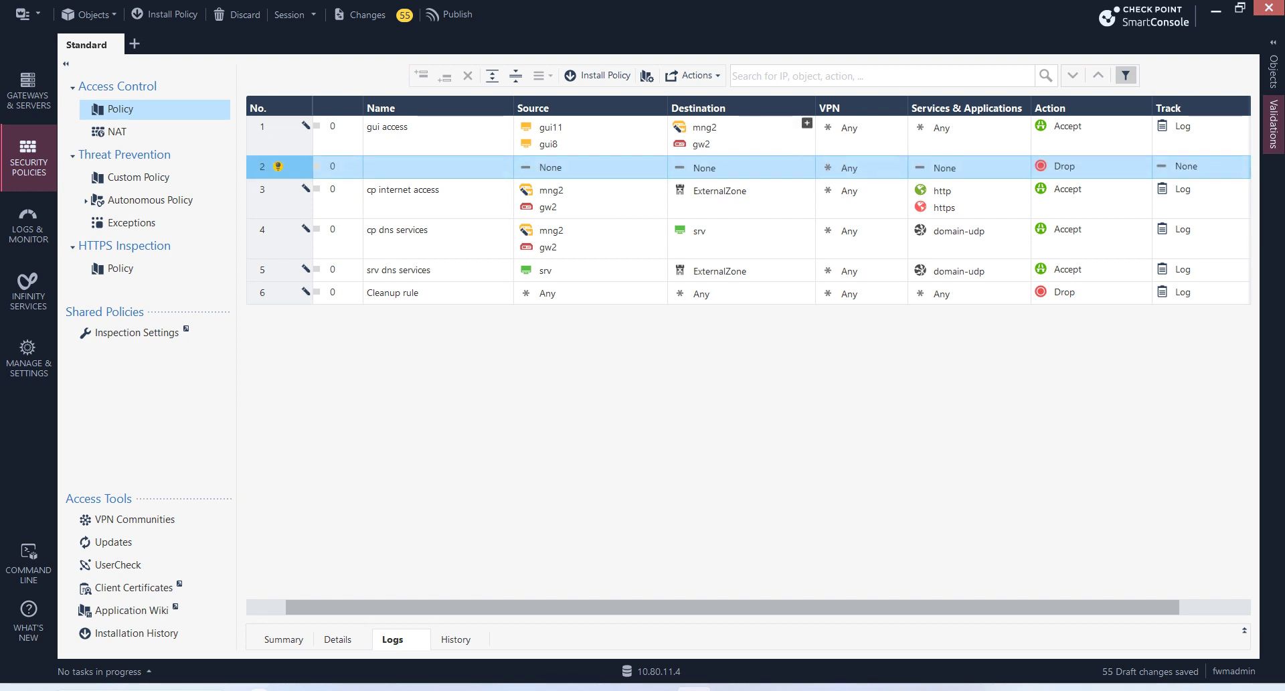
{"action": "left_click", "coordinate": [703, 128]}
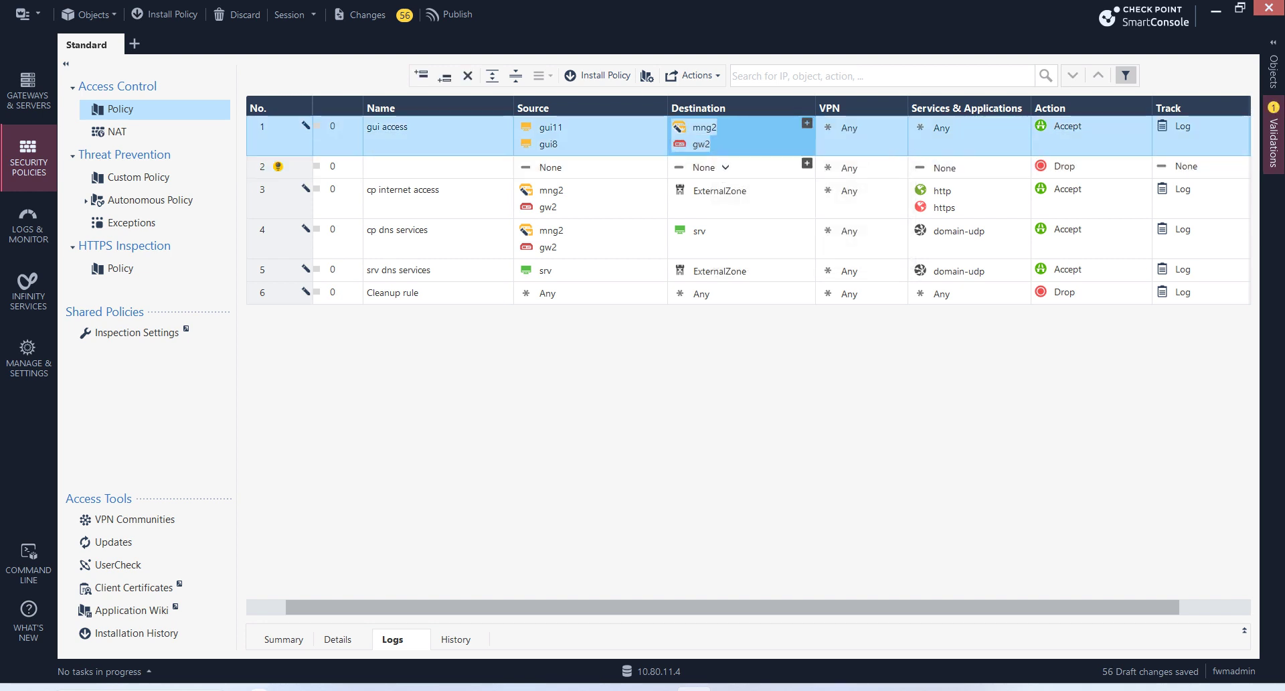
{"action": "left_click", "coordinate": [736, 167]}
{"action": "key", "text": "ctrl+v"}
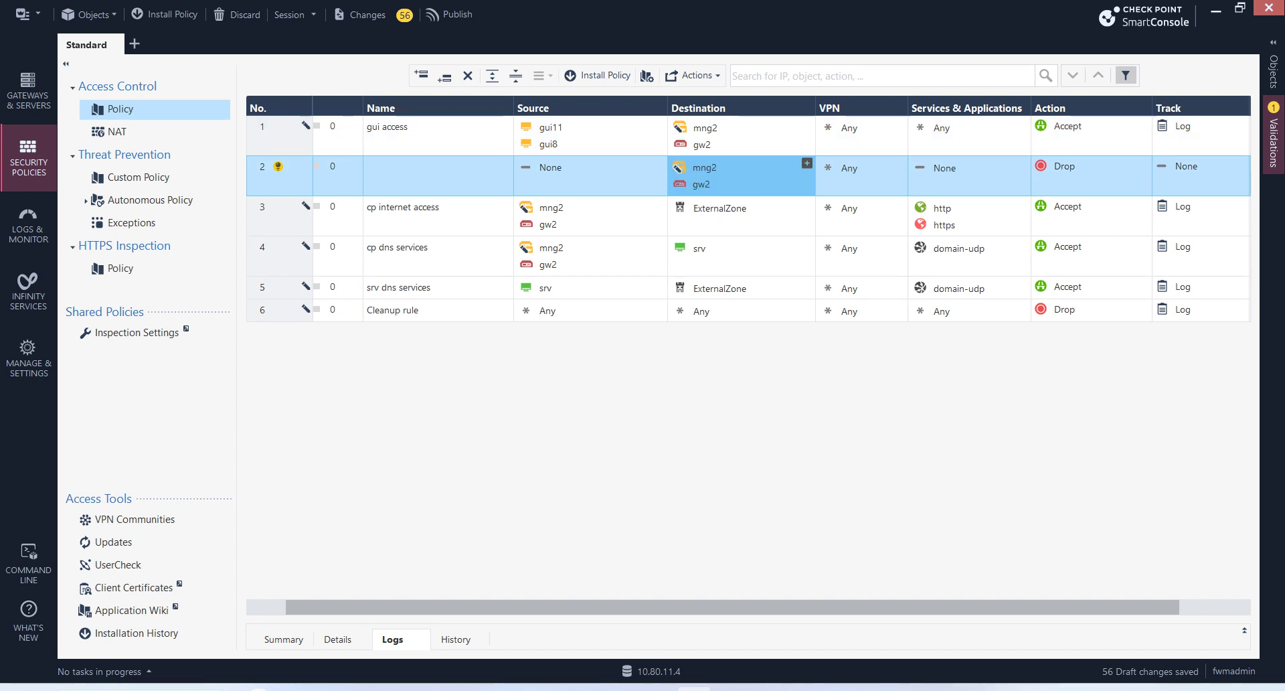
- Set the new rule's services to Any and its tracking to Log
{"action": "left_click", "coordinate": [944, 167]}
{"action": "left_click", "coordinate": [966, 167]}
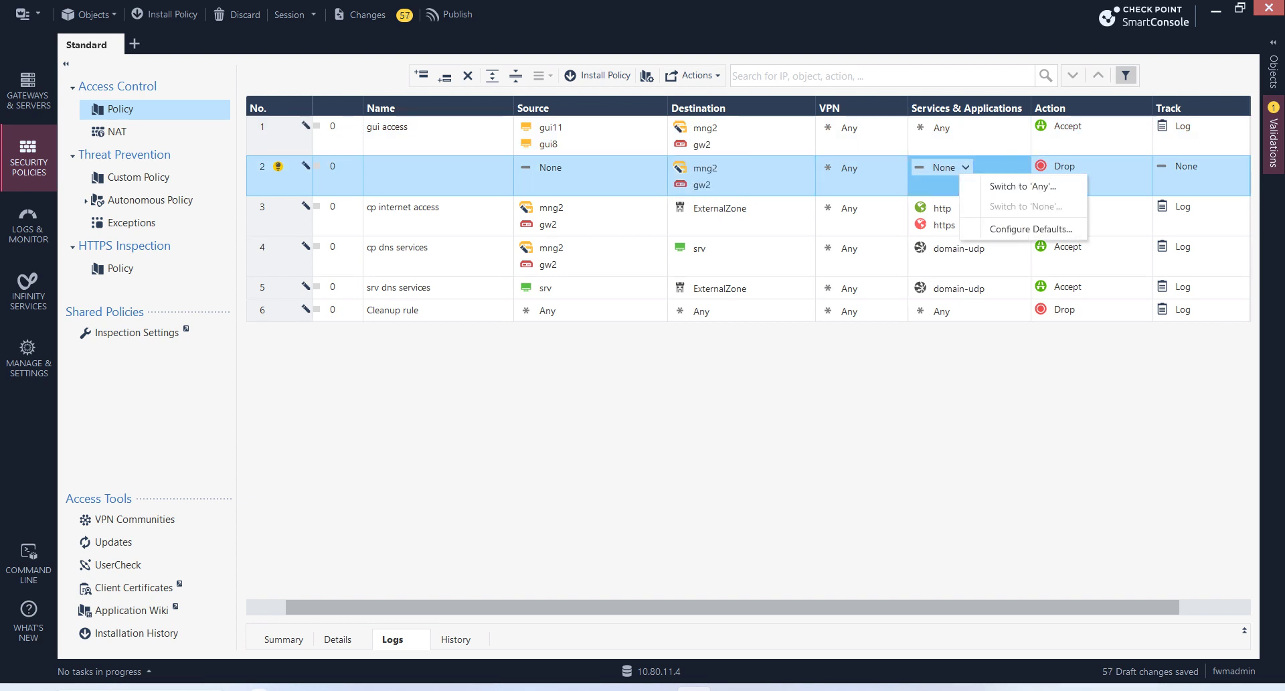
{"action": "left_click", "coordinate": [1022, 186]}
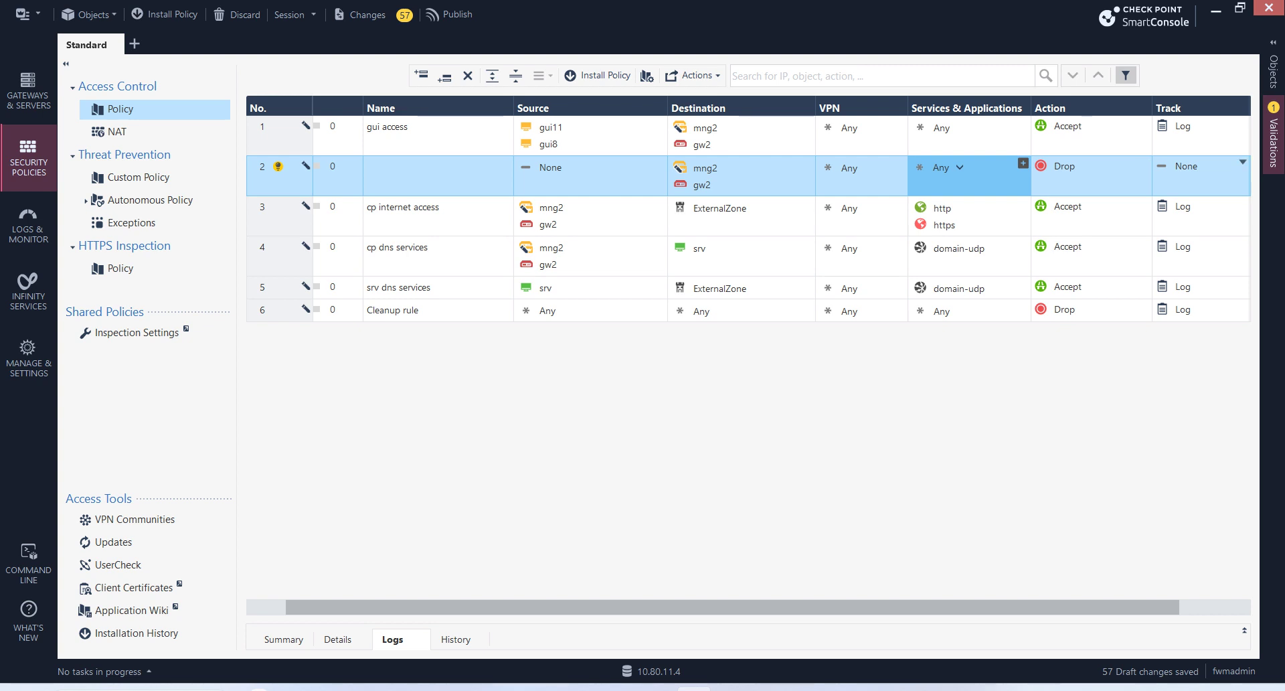
{"action": "left_click", "coordinate": [1187, 167]}
{"action": "left_click", "coordinate": [1243, 162]}
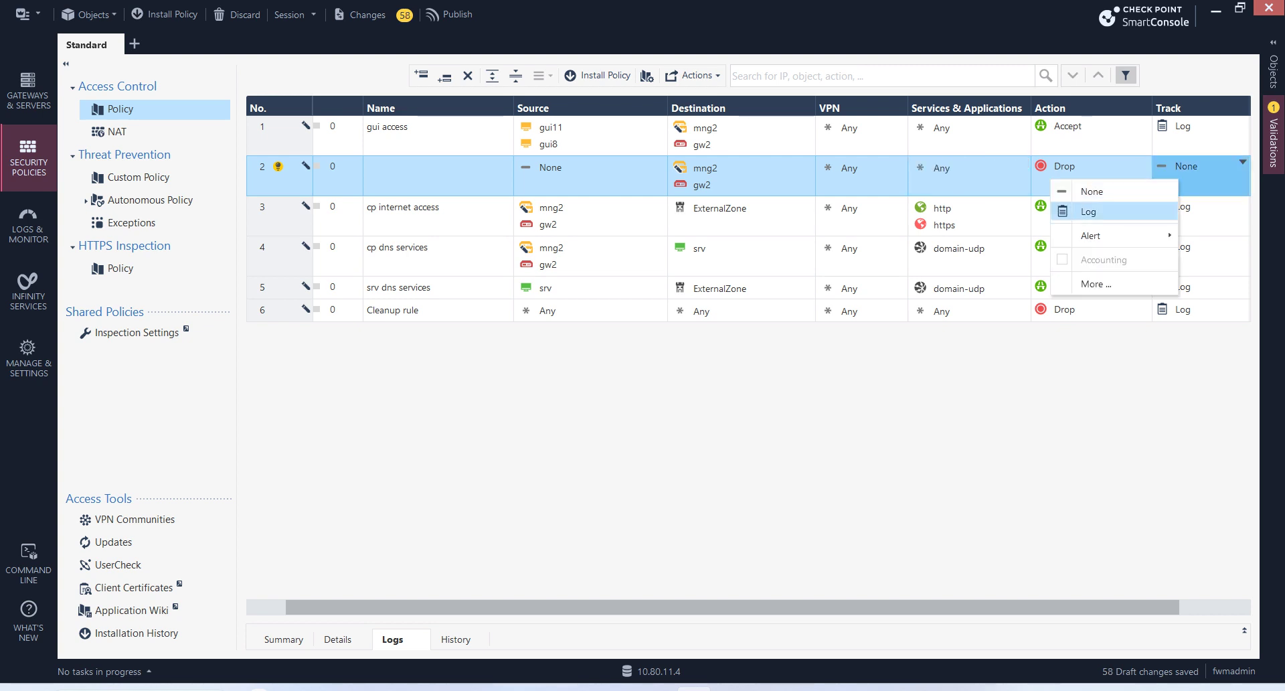
{"action": "left_click", "coordinate": [1087, 212]}
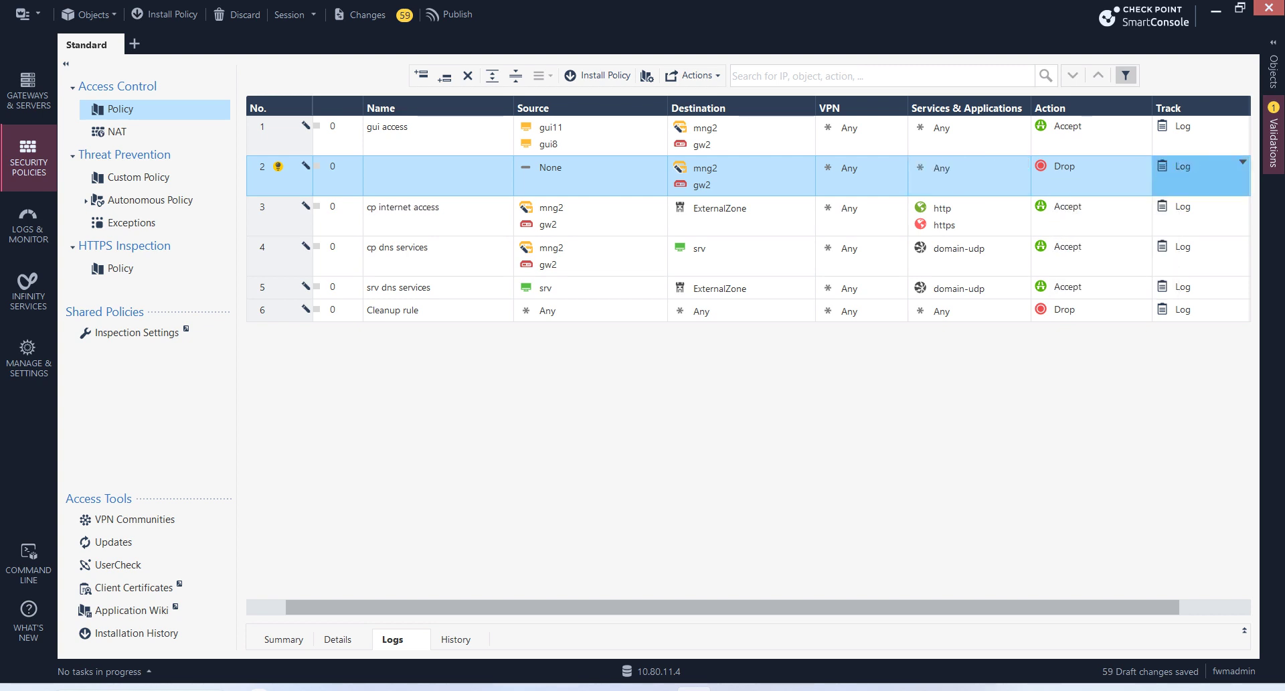
- Name the new rule 'Stealth rule' and set its source to Any
{"action": "left_click", "coordinate": [402, 176]}
{"action": "type", "text": "S"}
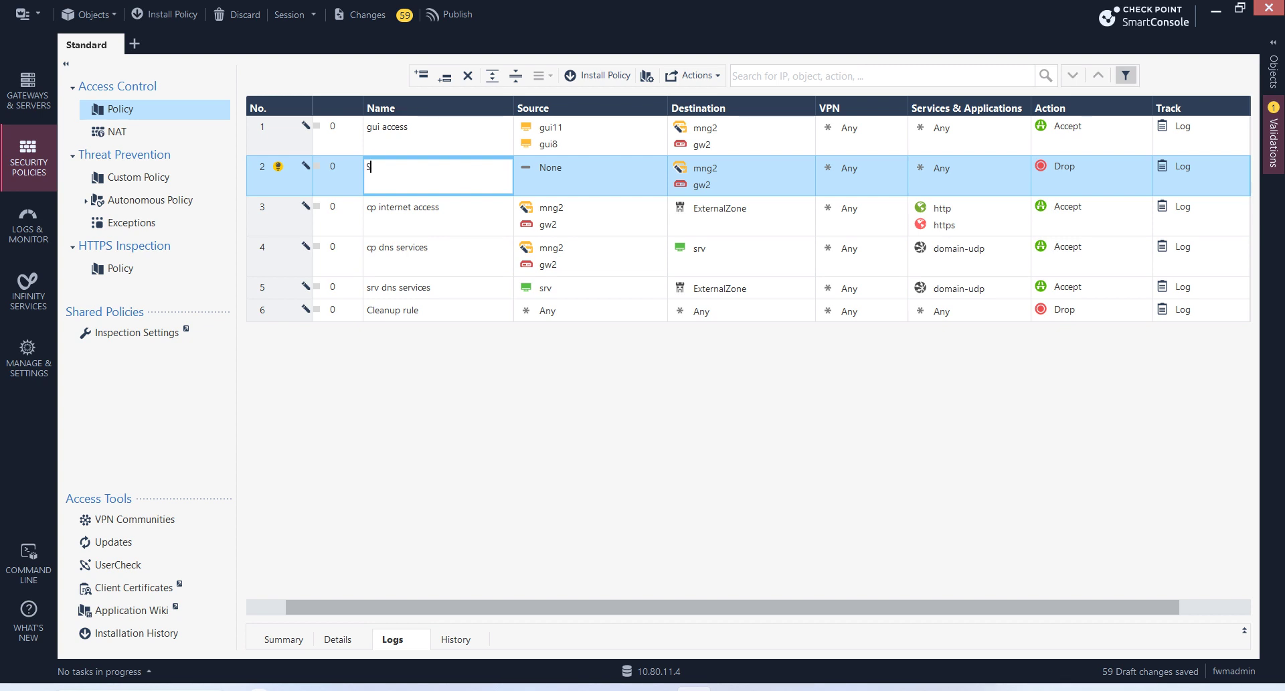
{"action": "type", "text": "tealth rule"}
{"action": "left_click", "coordinate": [281, 134]}
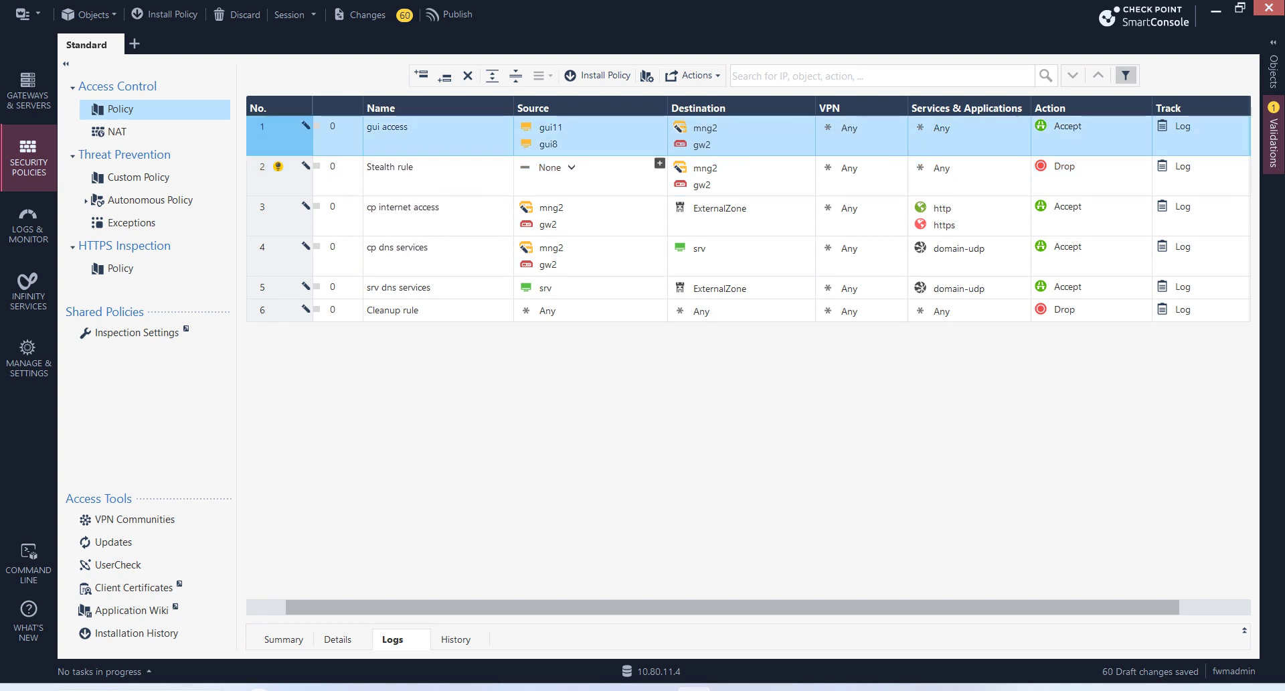
{"action": "left_click", "coordinate": [556, 167]}
{"action": "left_click", "coordinate": [570, 167]}
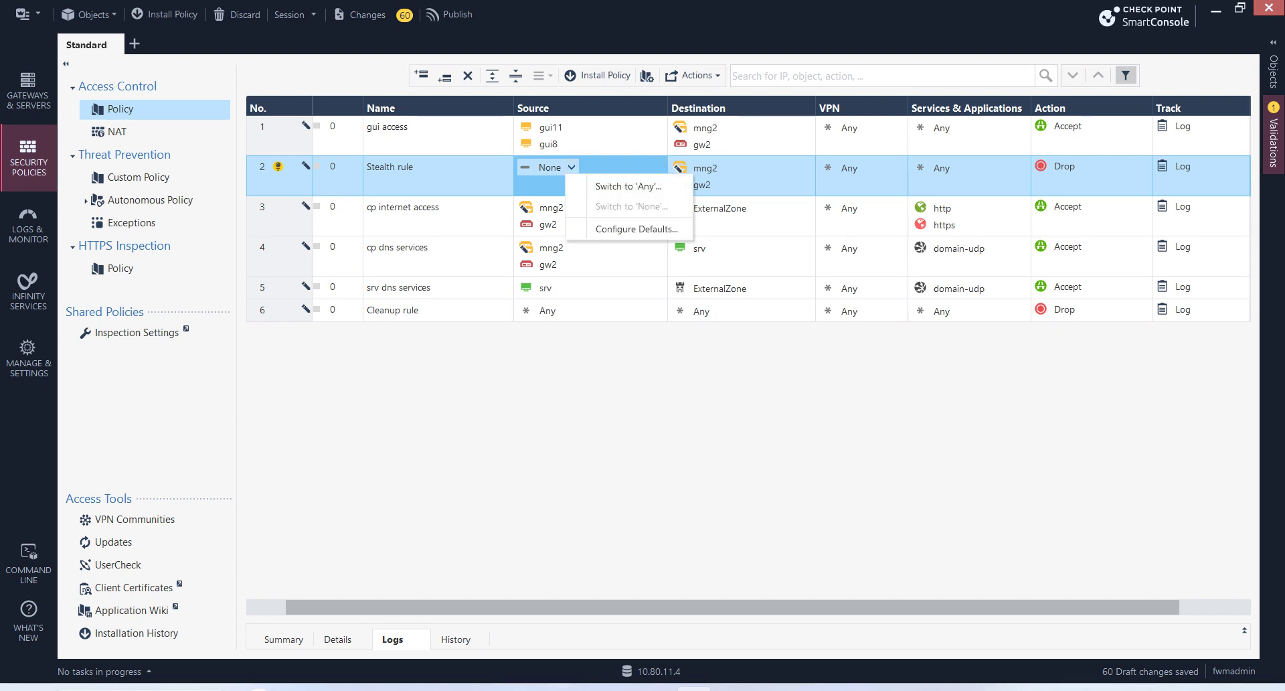
{"action": "left_click", "coordinate": [628, 186]}
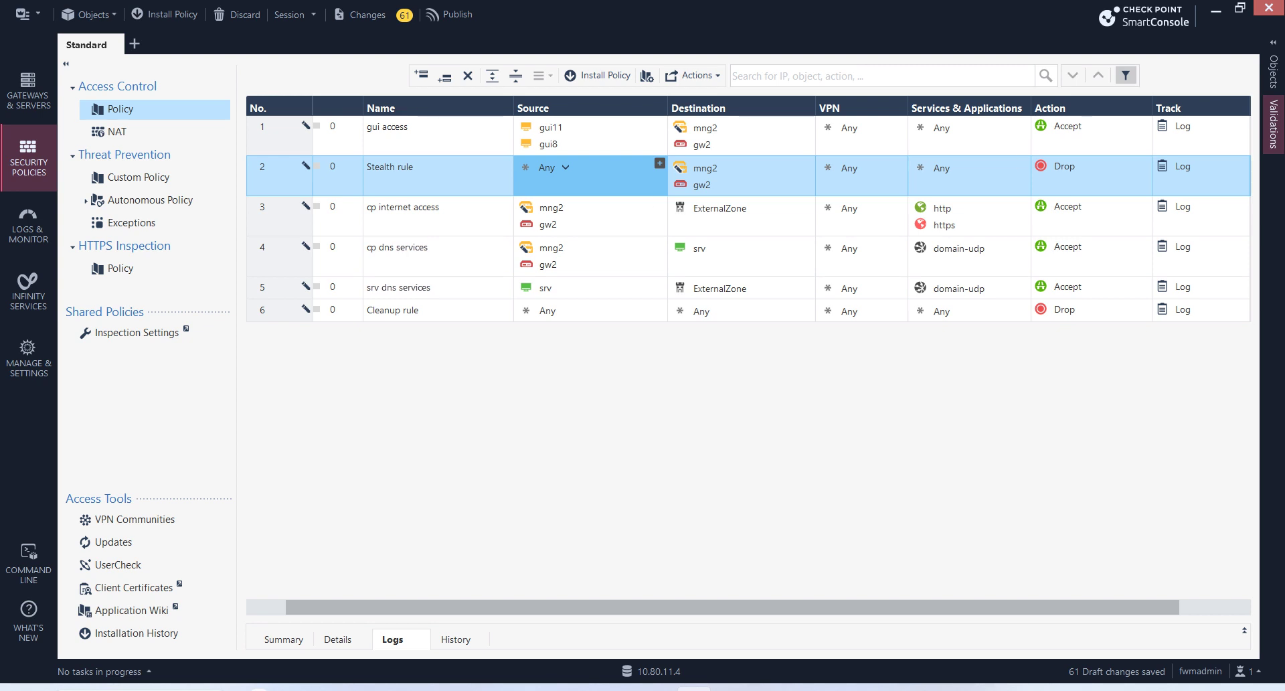
{"action": "left_click", "coordinate": [415, 310]}
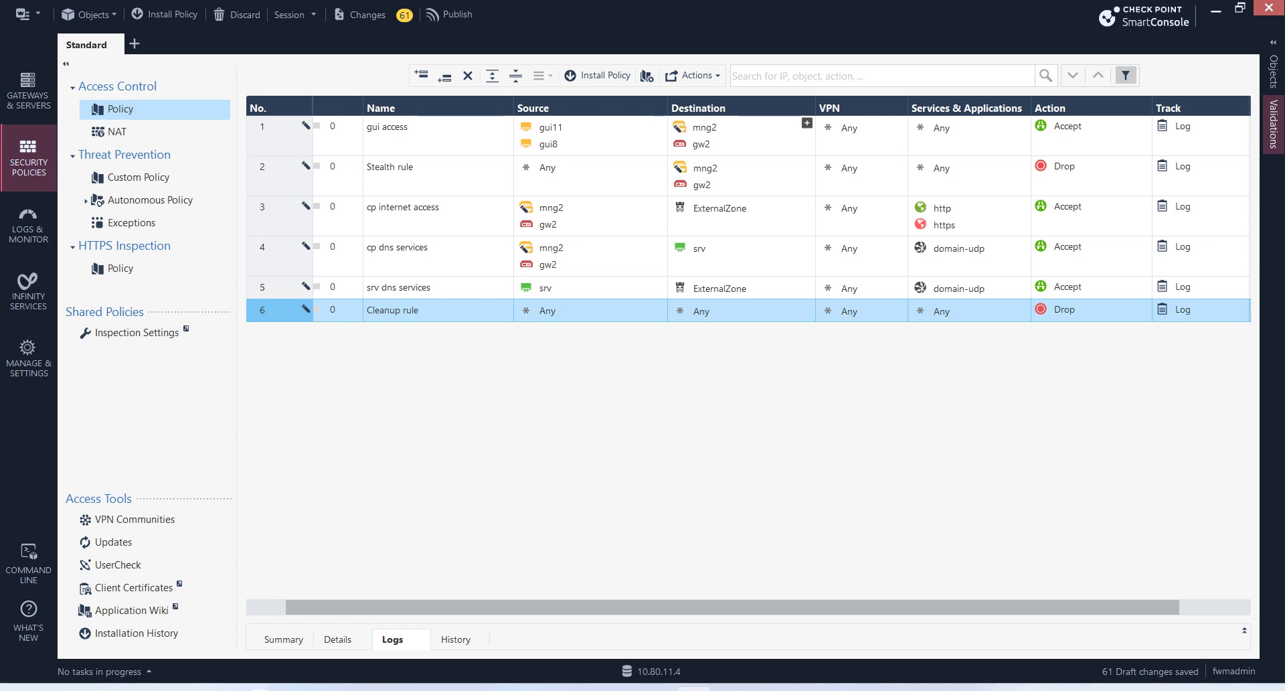
{"action": "mouse_move", "coordinate": [701, 184]}
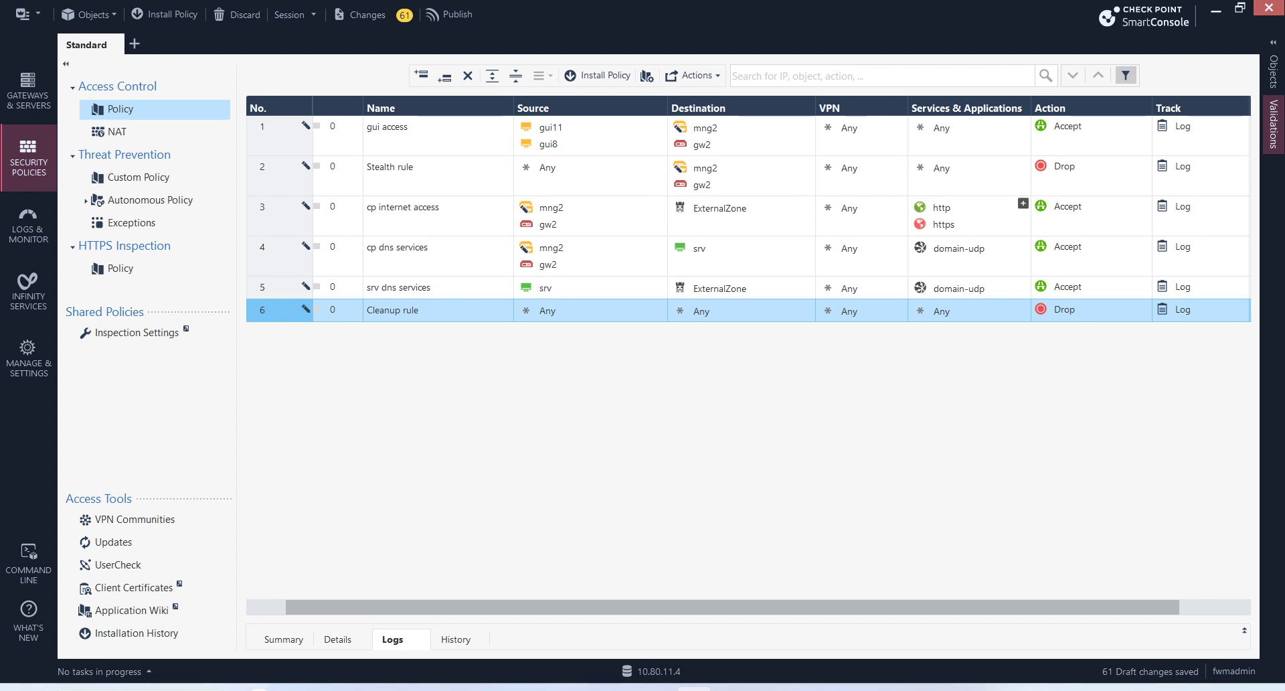
{"action": "mouse_move", "coordinate": [940, 207]}
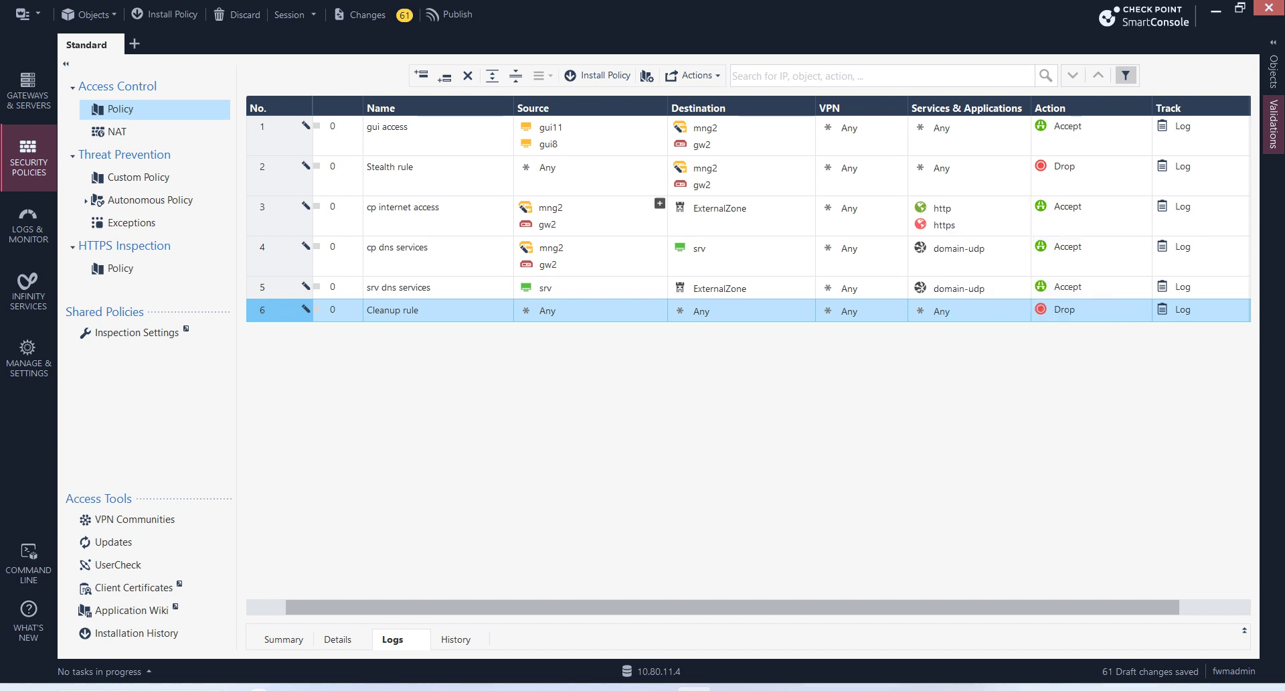
{"action": "left_click", "coordinate": [589, 254]}
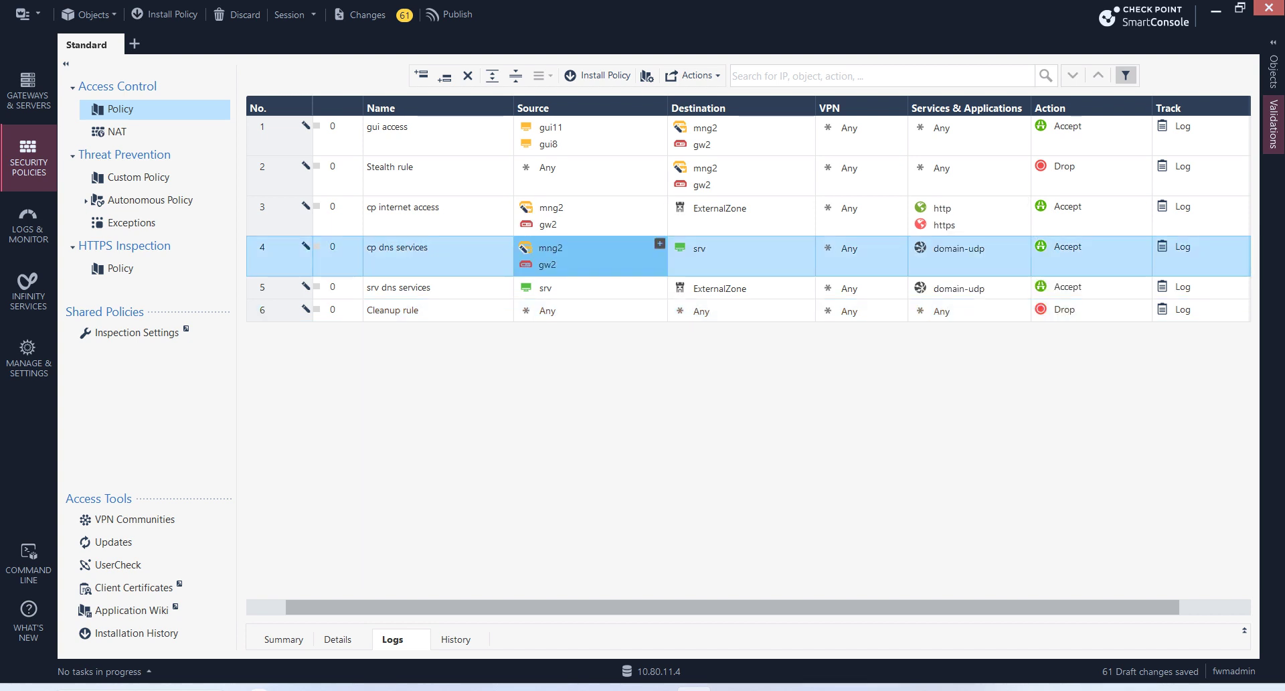
{"action": "left_click", "coordinate": [589, 287]}
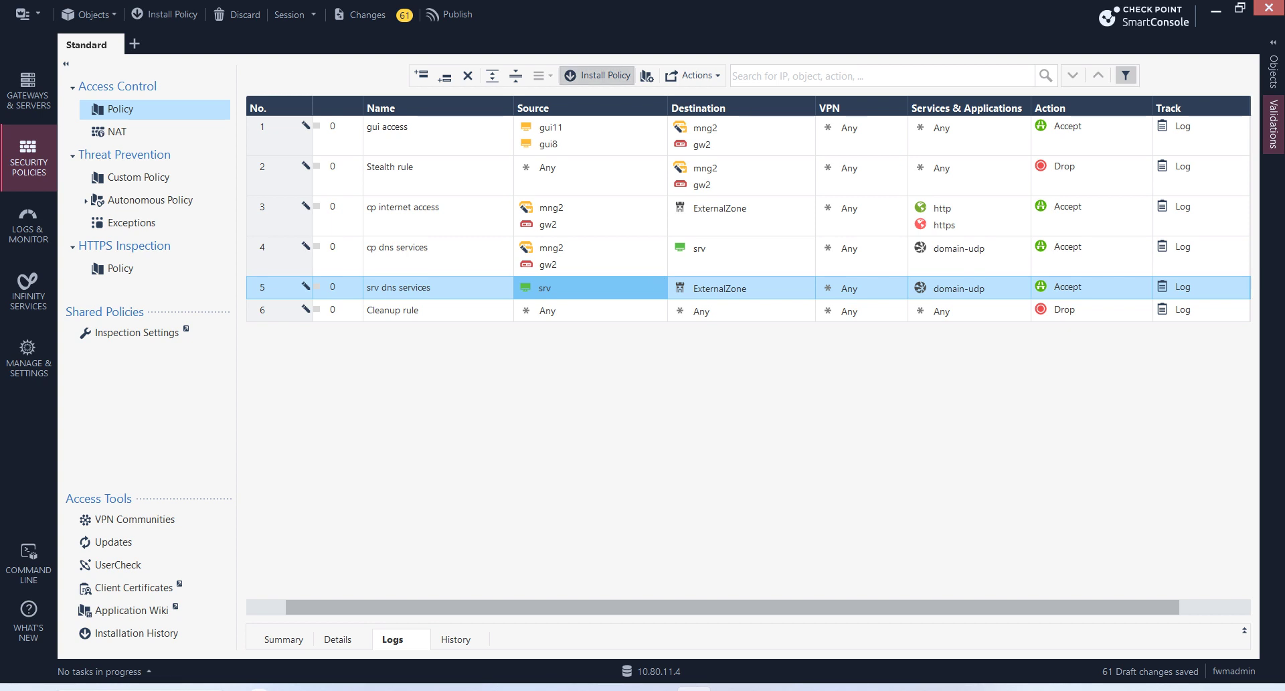
- Publish the session with description 'first policy' and start installing the policy
{"action": "left_click", "coordinate": [597, 75]}
{"action": "left_click", "coordinate": [573, 355]}
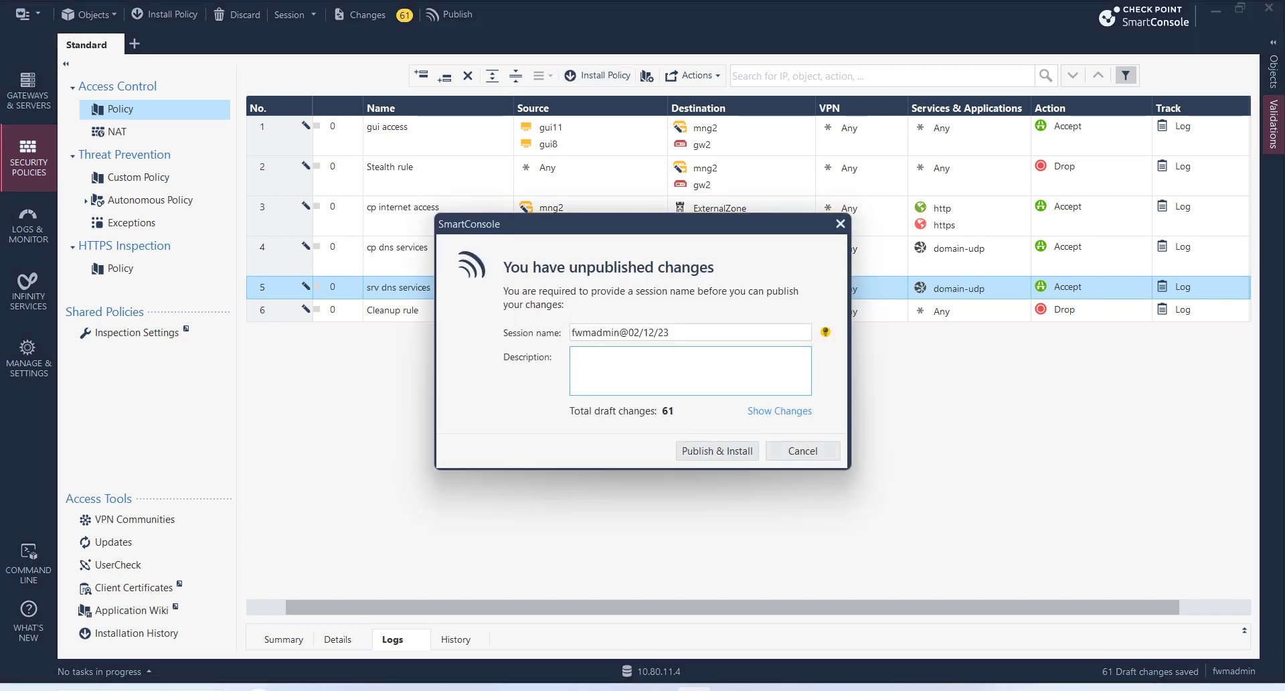
{"action": "type", "text": "first"}
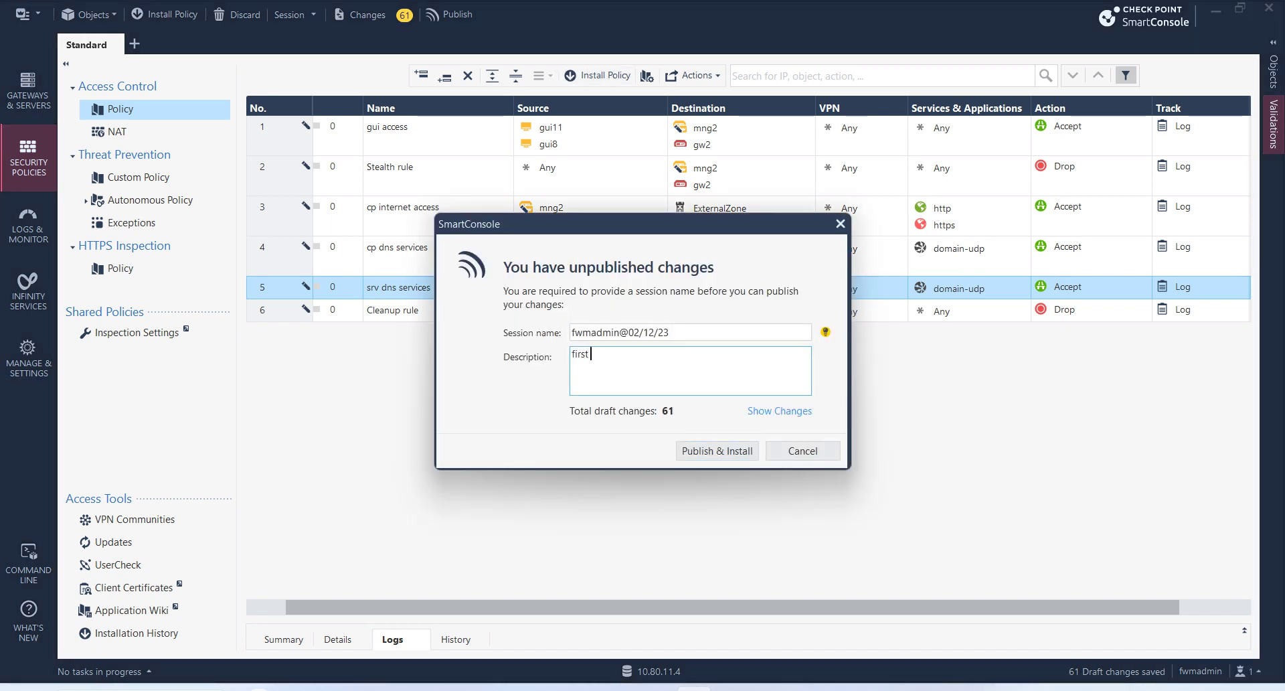
{"action": "type", "text": " policy"}
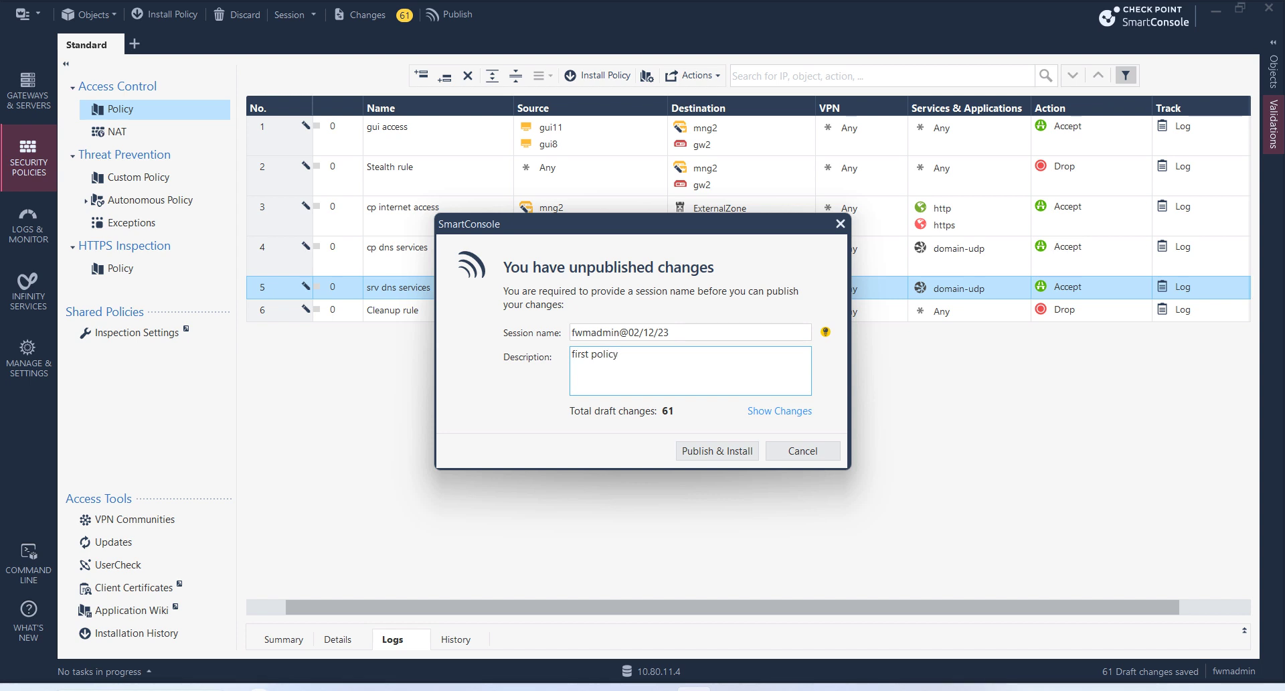
{"action": "left_click", "coordinate": [717, 450]}
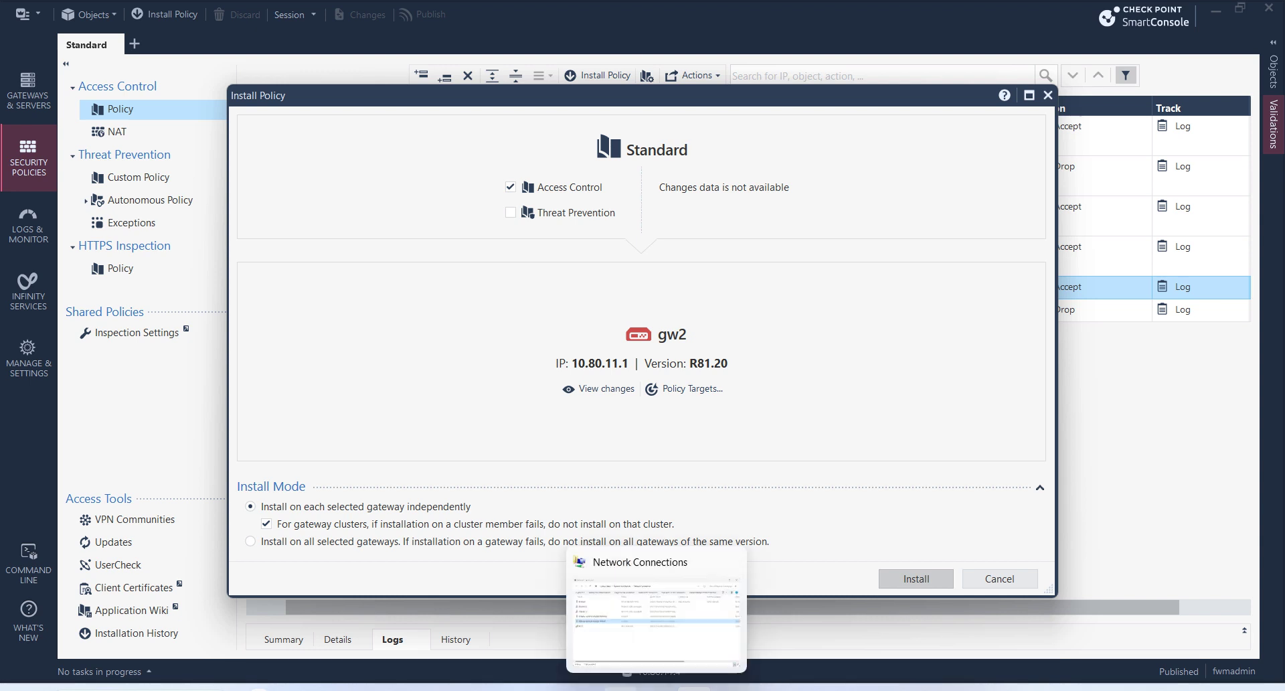
- Confirm in Recent Tasks that the Standard policy installed on gw2, then open Manage & Settings
{"action": "mouse_move", "coordinate": [619, 688]}
{"action": "left_click", "coordinate": [620, 642]}
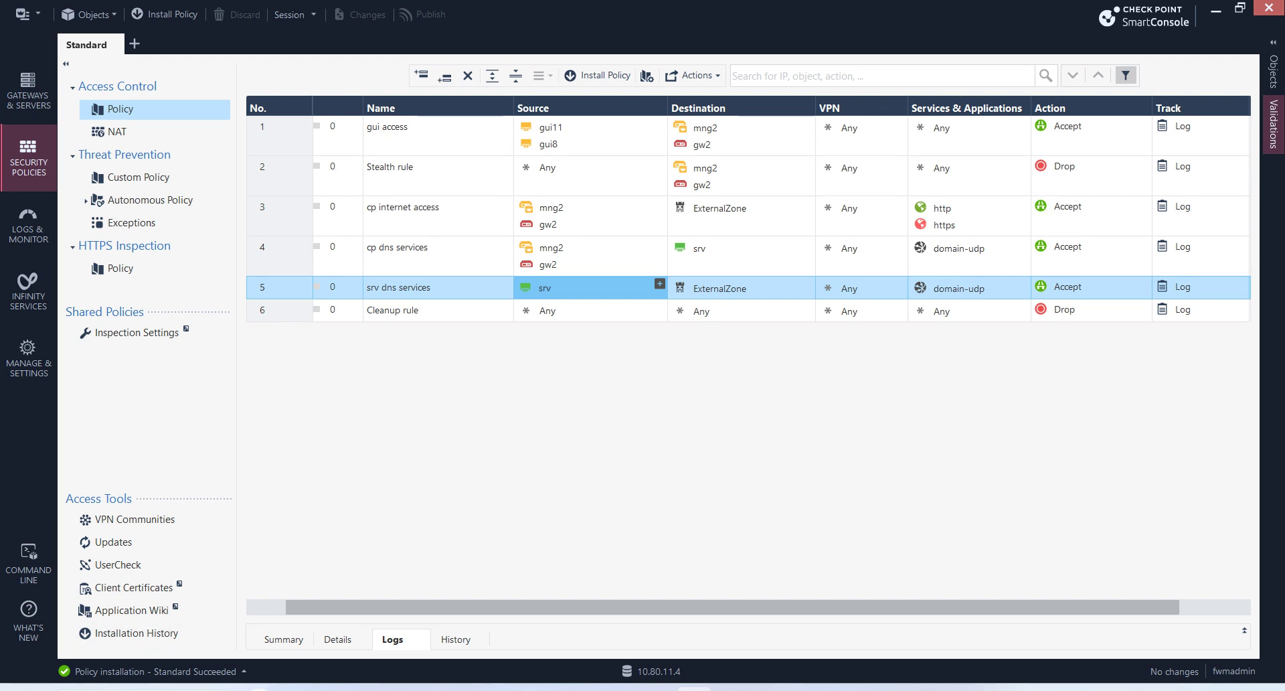
{"action": "left_click", "coordinate": [154, 670]}
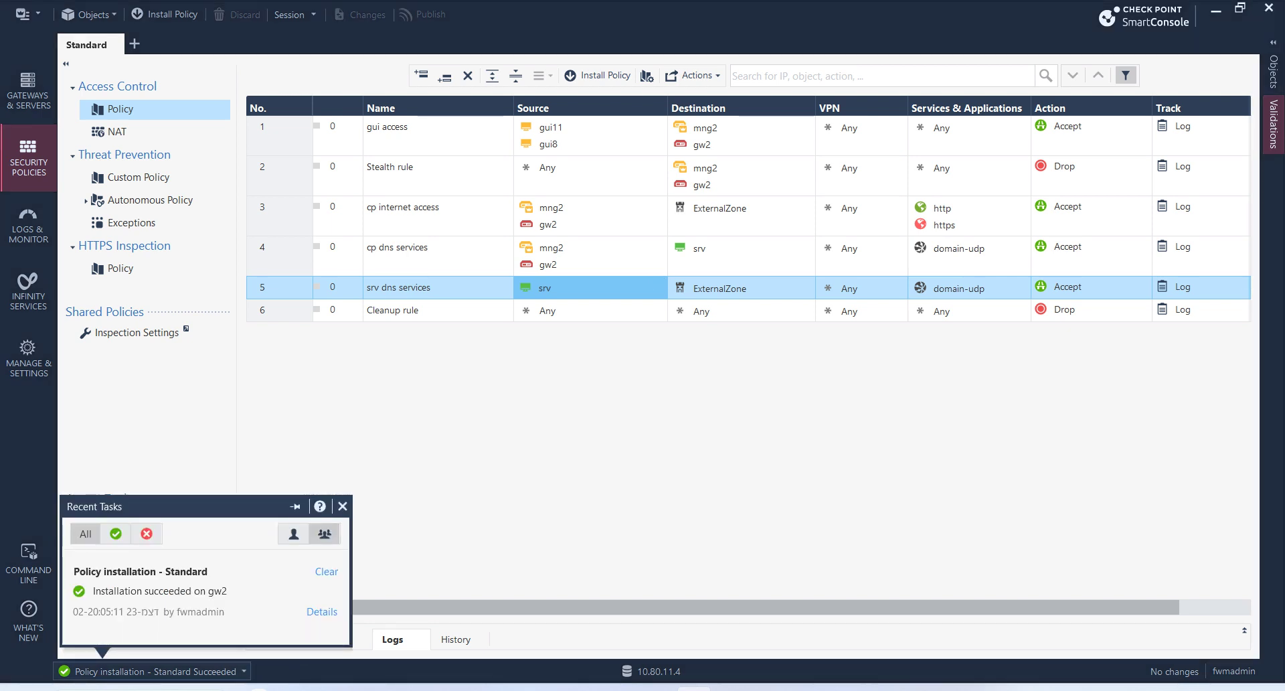
{"action": "left_click", "coordinate": [29, 354]}
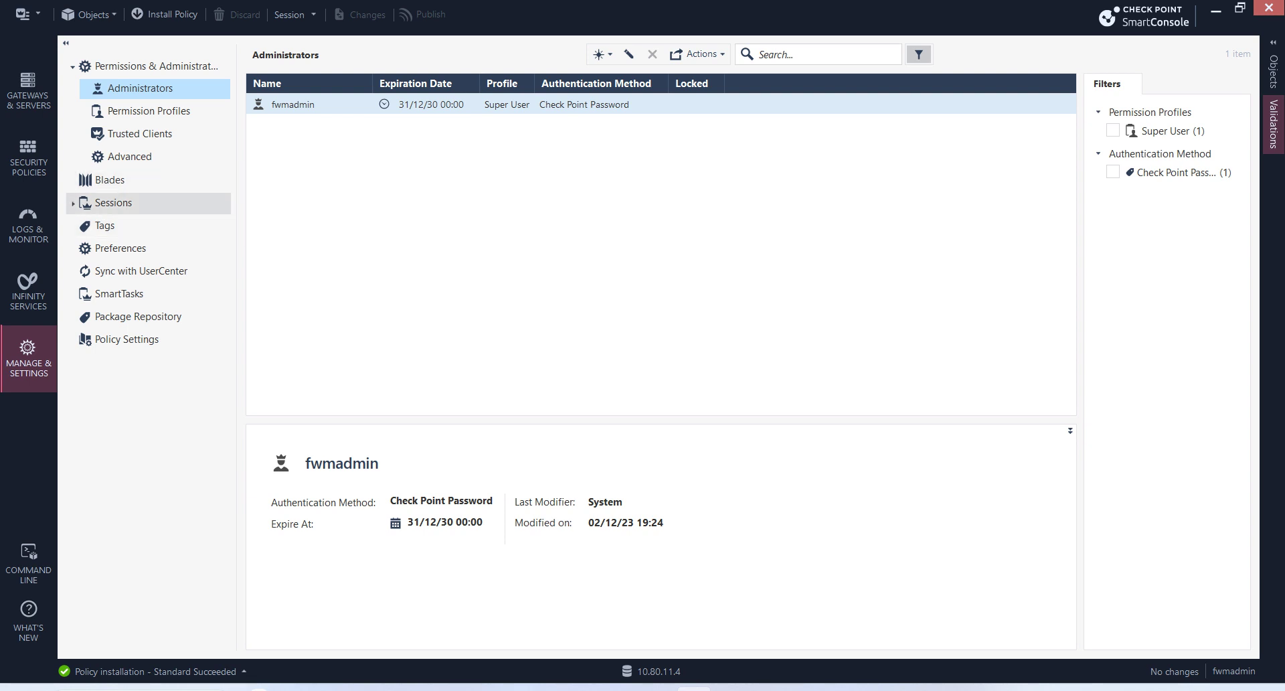
- Expand Sessions and review the list of published revisions
{"action": "left_click", "coordinate": [72, 203]}
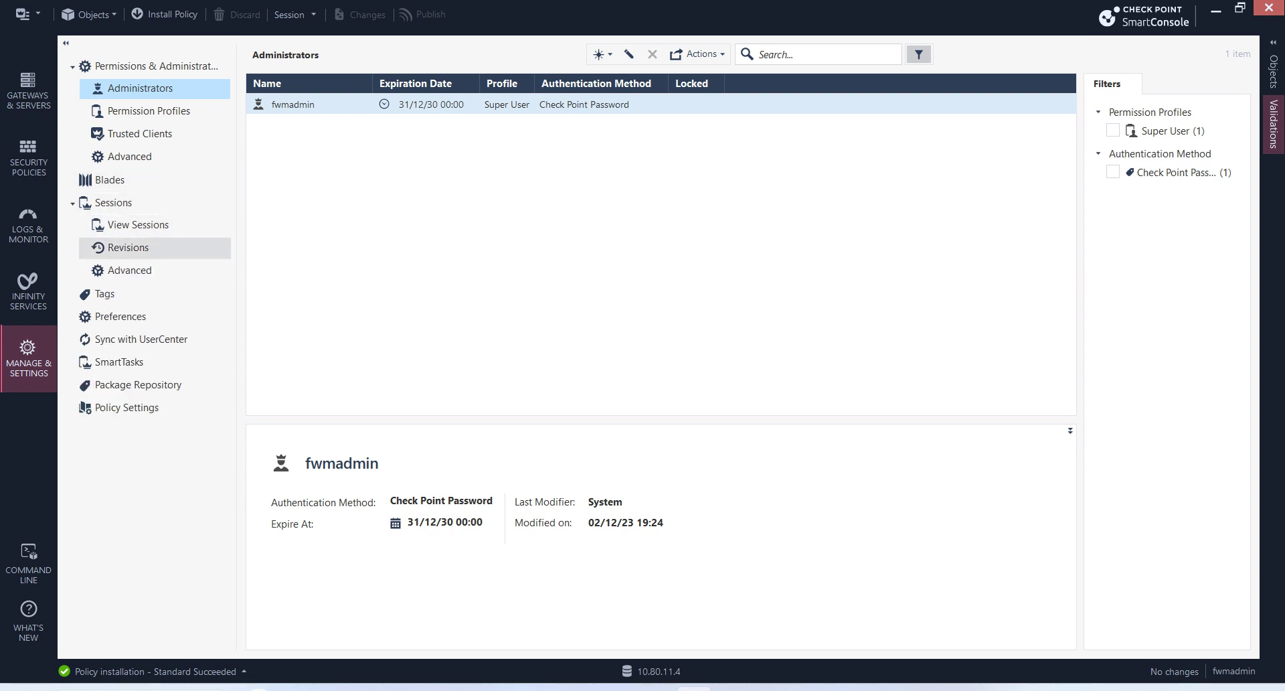
{"action": "left_click", "coordinate": [127, 247]}
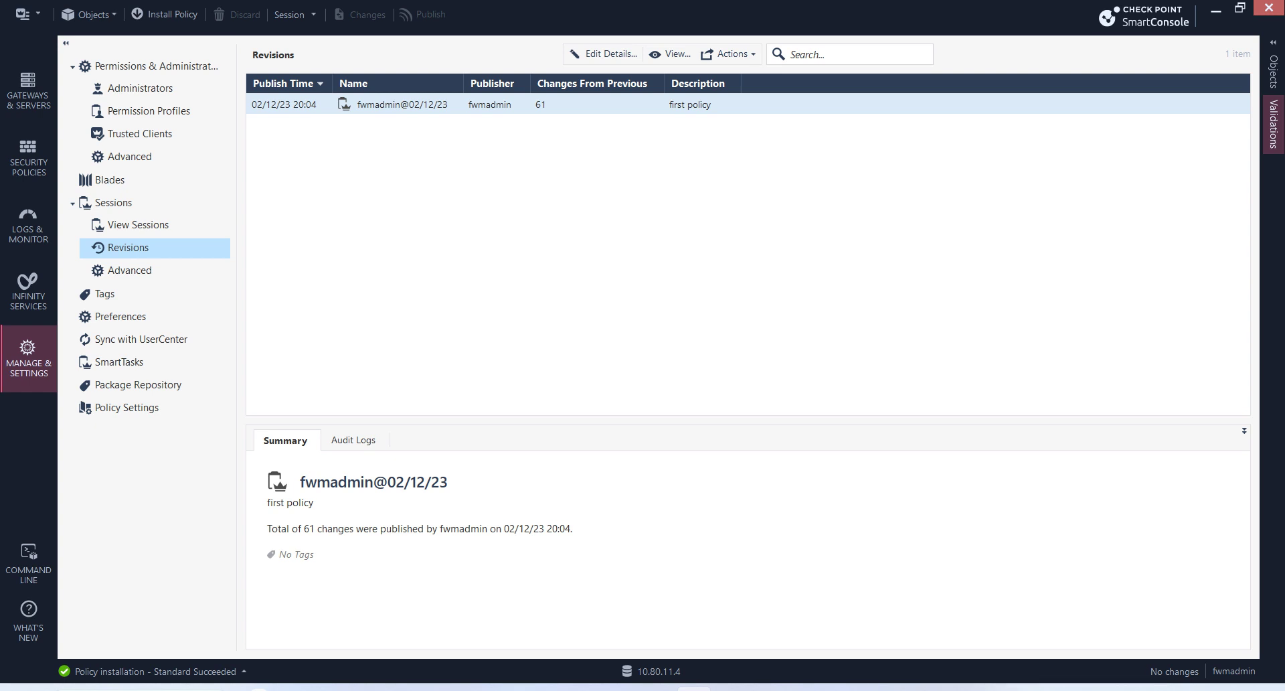
{"action": "left_click", "coordinate": [28, 158]}
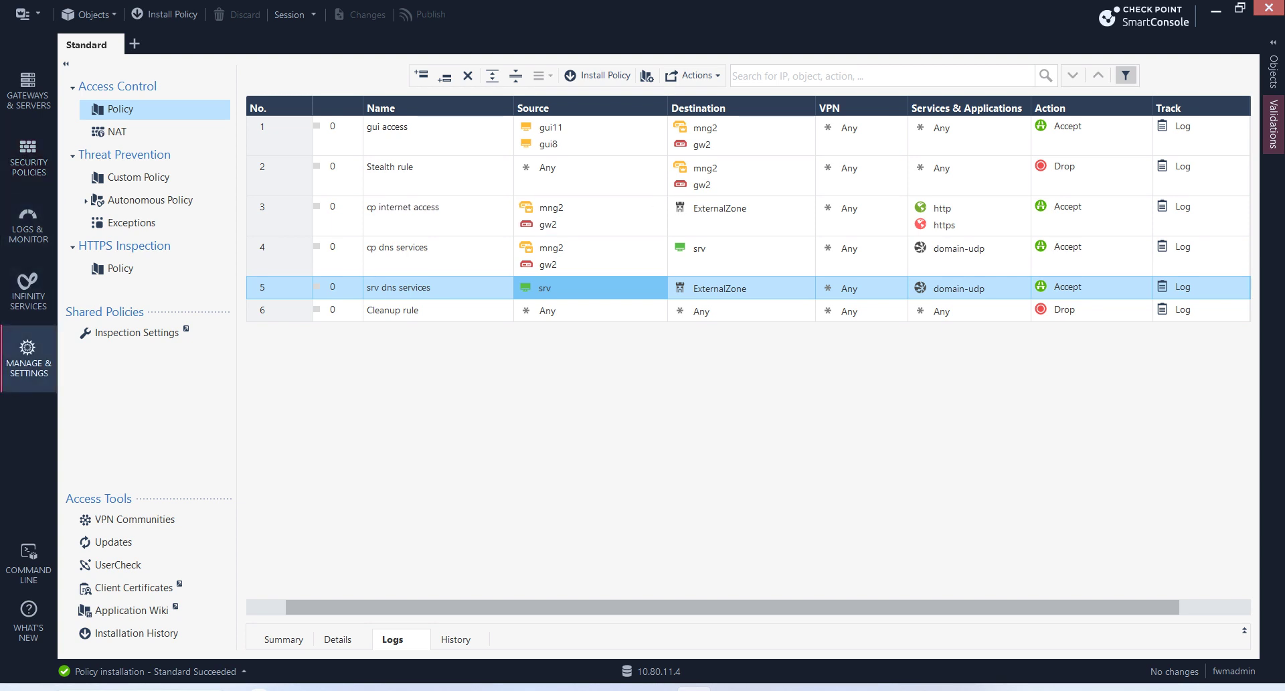
{"action": "left_click", "coordinate": [28, 360]}
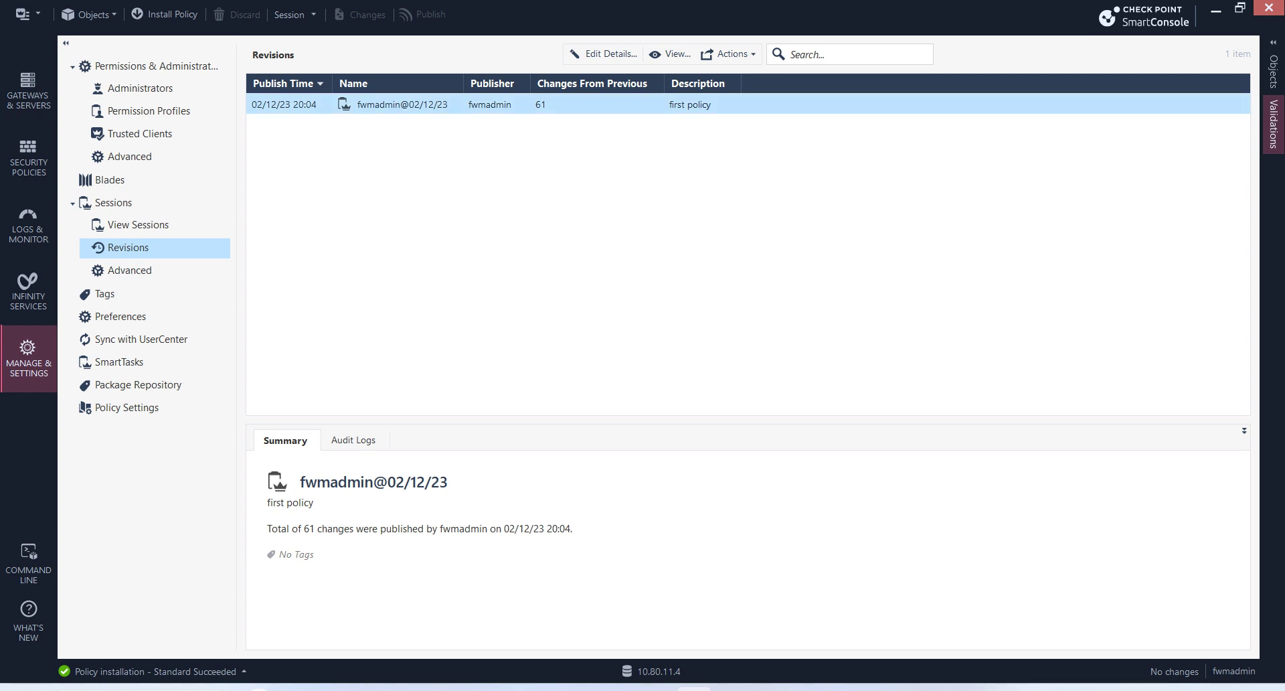
- Open the first policy revision in read-only view, then switch to the lab network diagram
{"action": "right_click", "coordinate": [358, 105]}
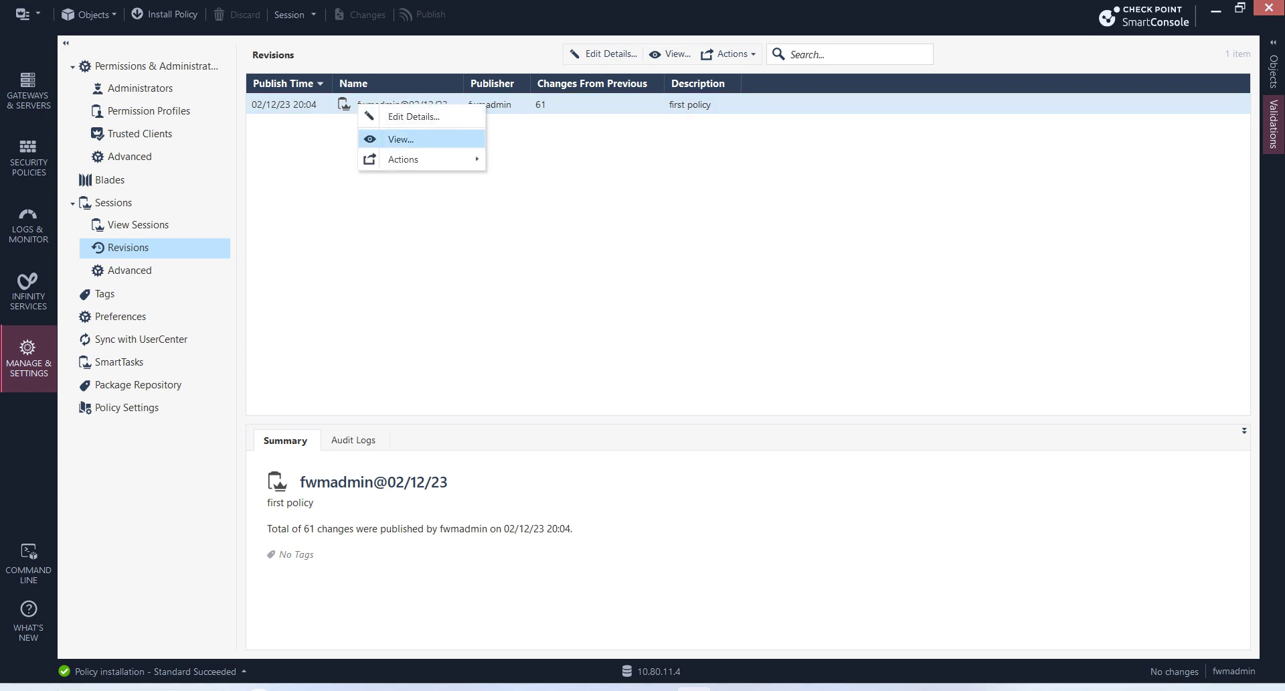
{"action": "left_click", "coordinate": [401, 139]}
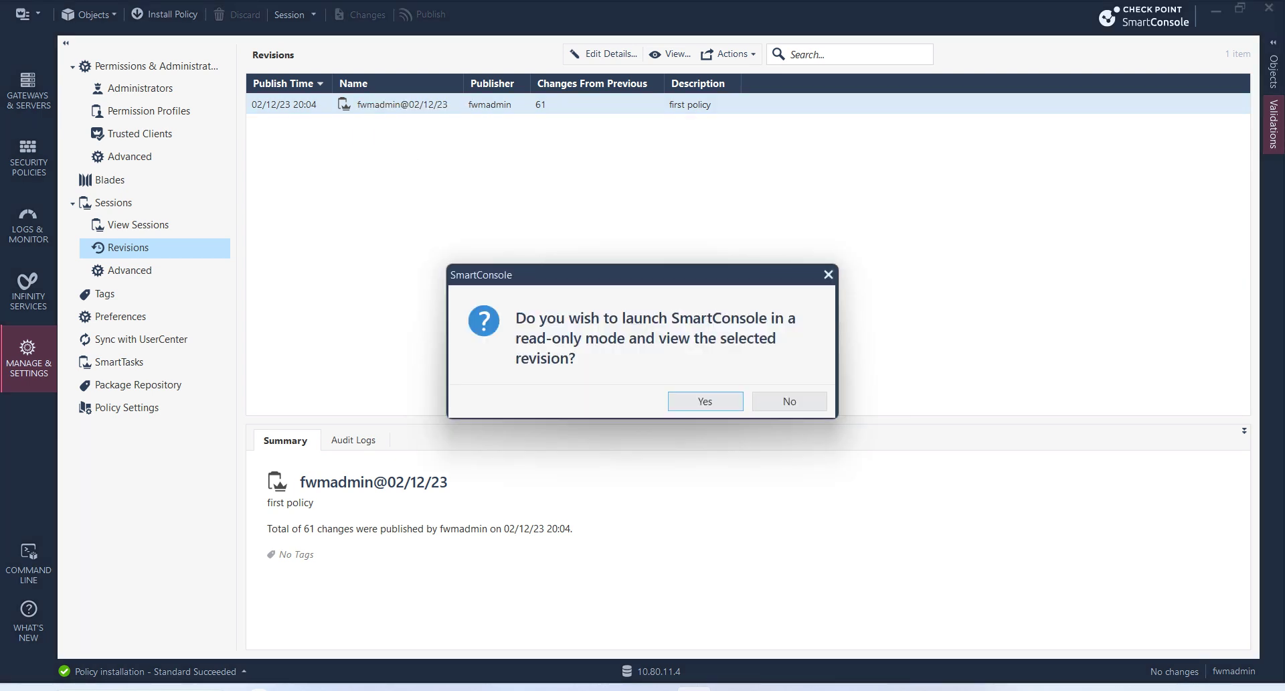
{"action": "key", "text": "Return"}
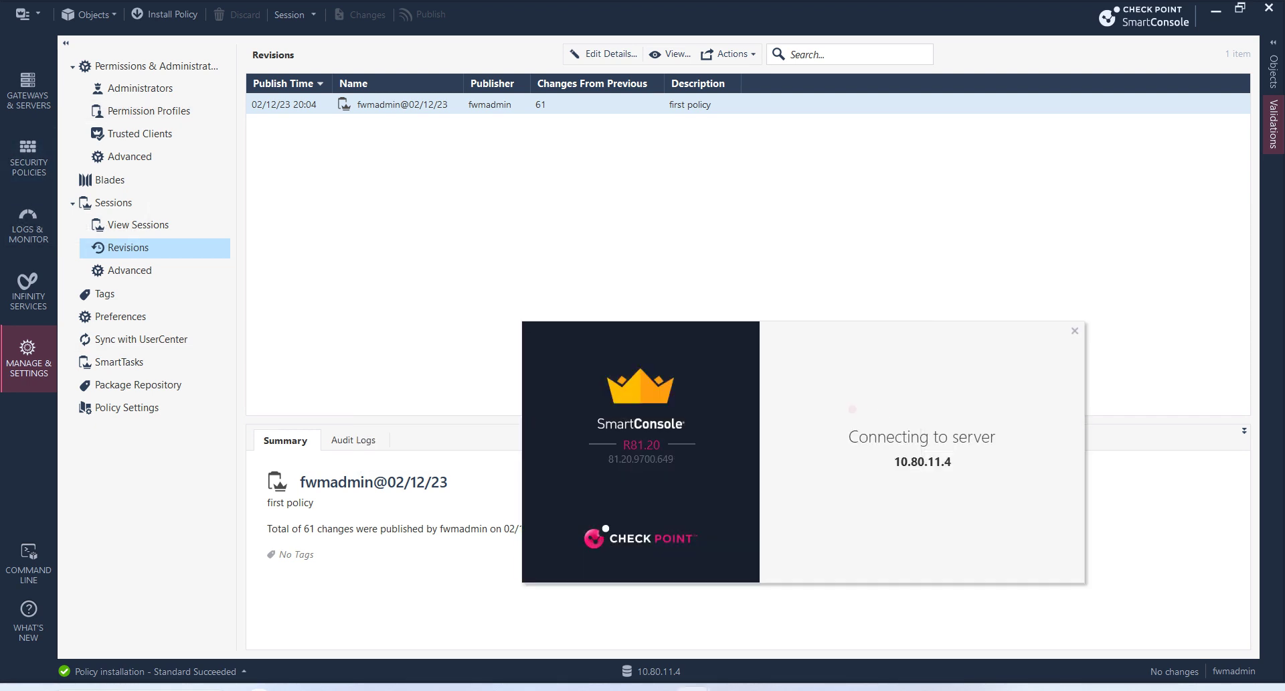
{"action": "key", "text": "alt+Tab"}
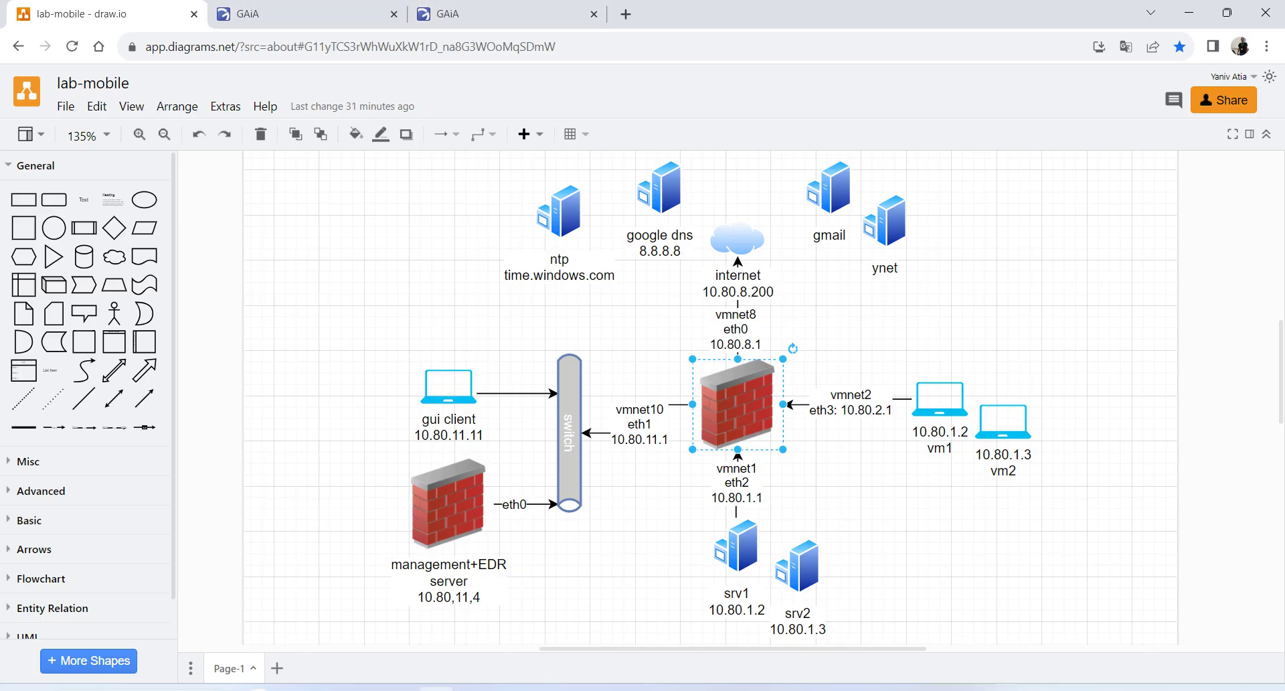
- Wake the gw2 virtual machine console with Enter, then release input from it
{"action": "mouse_move", "coordinate": [546, 689]}
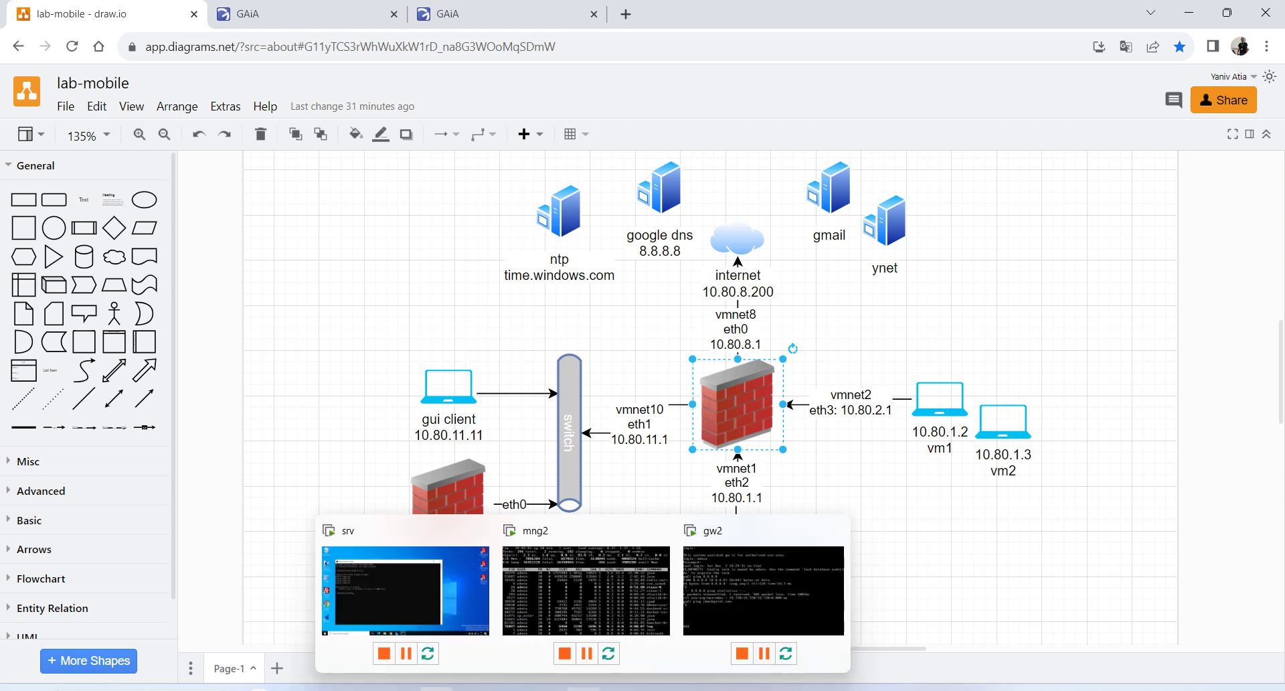
{"action": "left_click", "coordinate": [762, 588]}
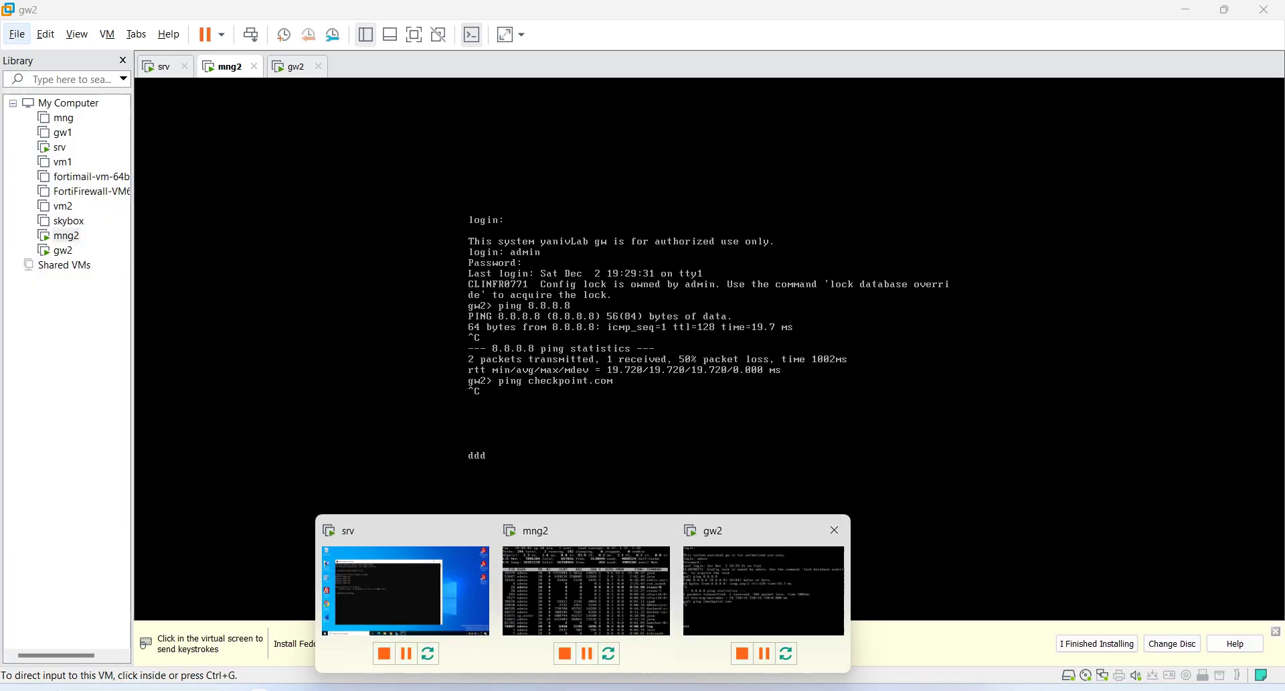
{"action": "left_click", "coordinate": [763, 589]}
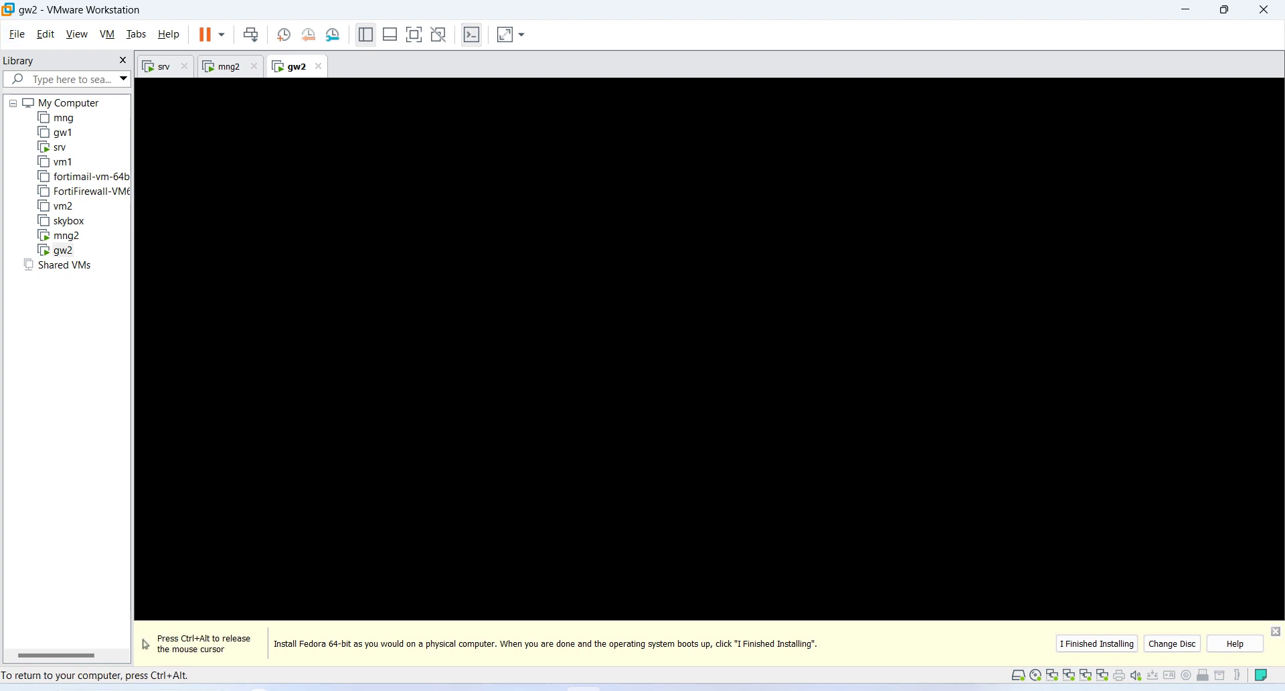
{"action": "key", "text": "Return"}
{"action": "key", "text": "Return"}
{"action": "key", "text": "Return"}
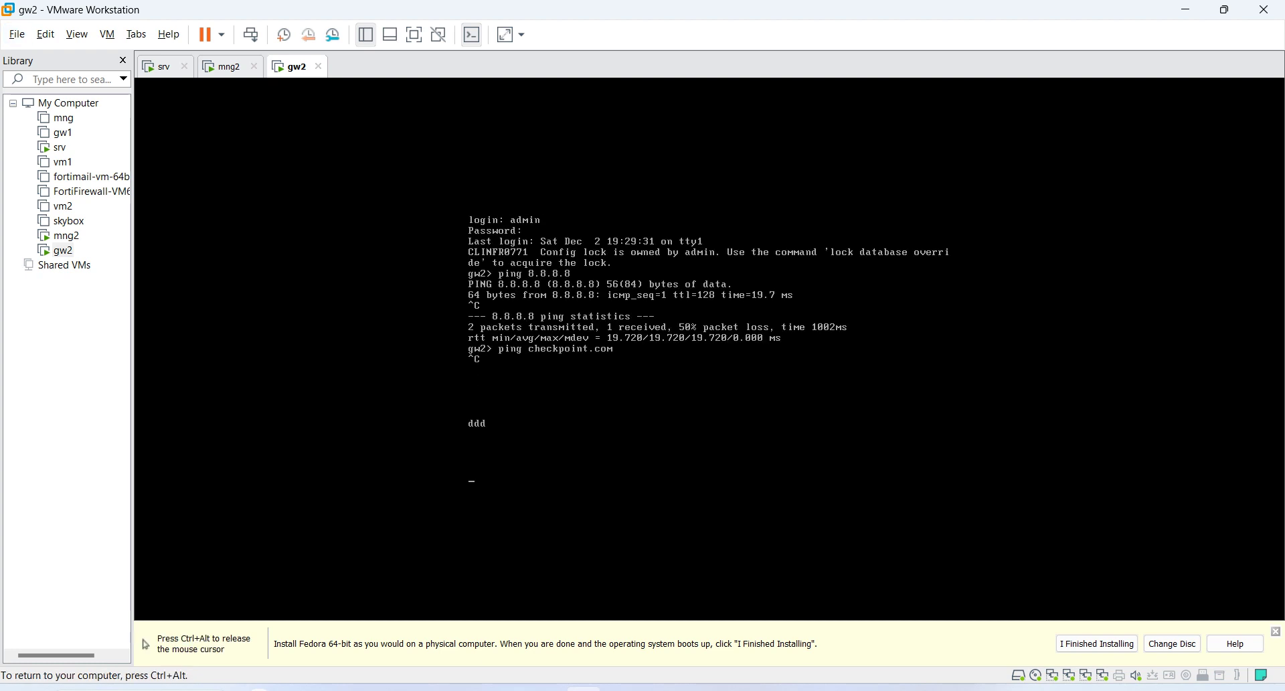
{"action": "key", "text": "ctrl+alt"}
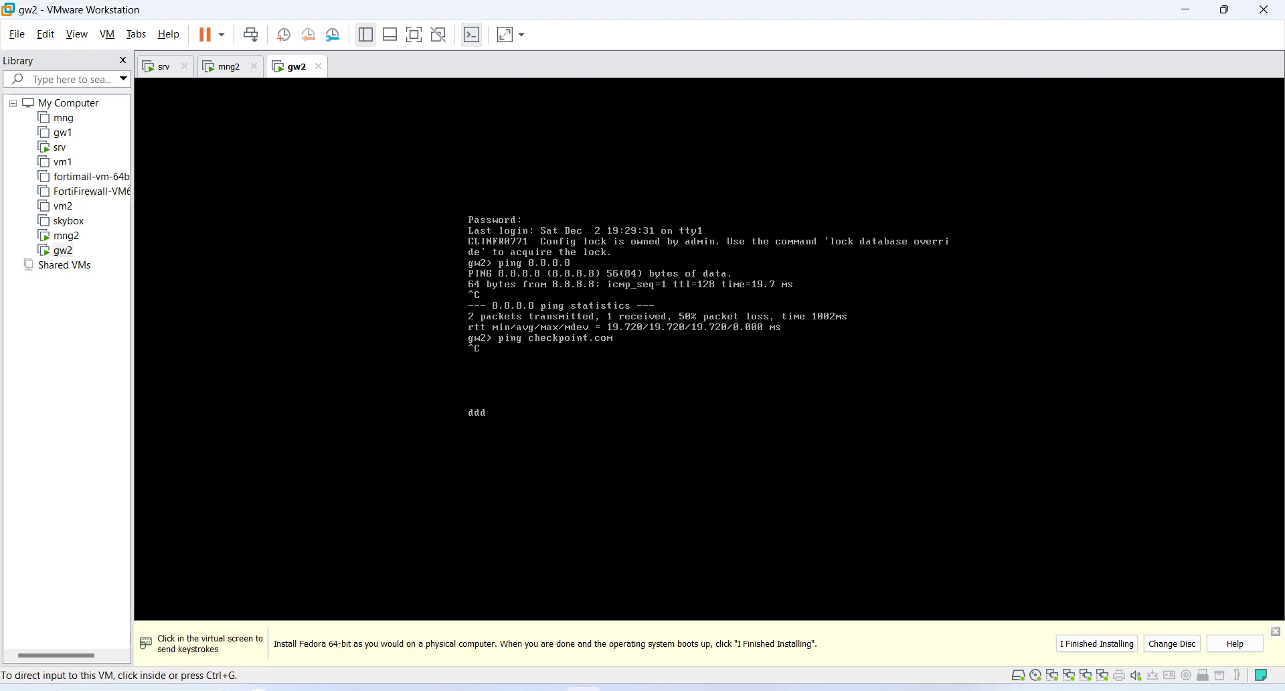
- Return from the lab network diagram and bring up the srv virtual machine
{"action": "key", "text": "alt+Tab"}
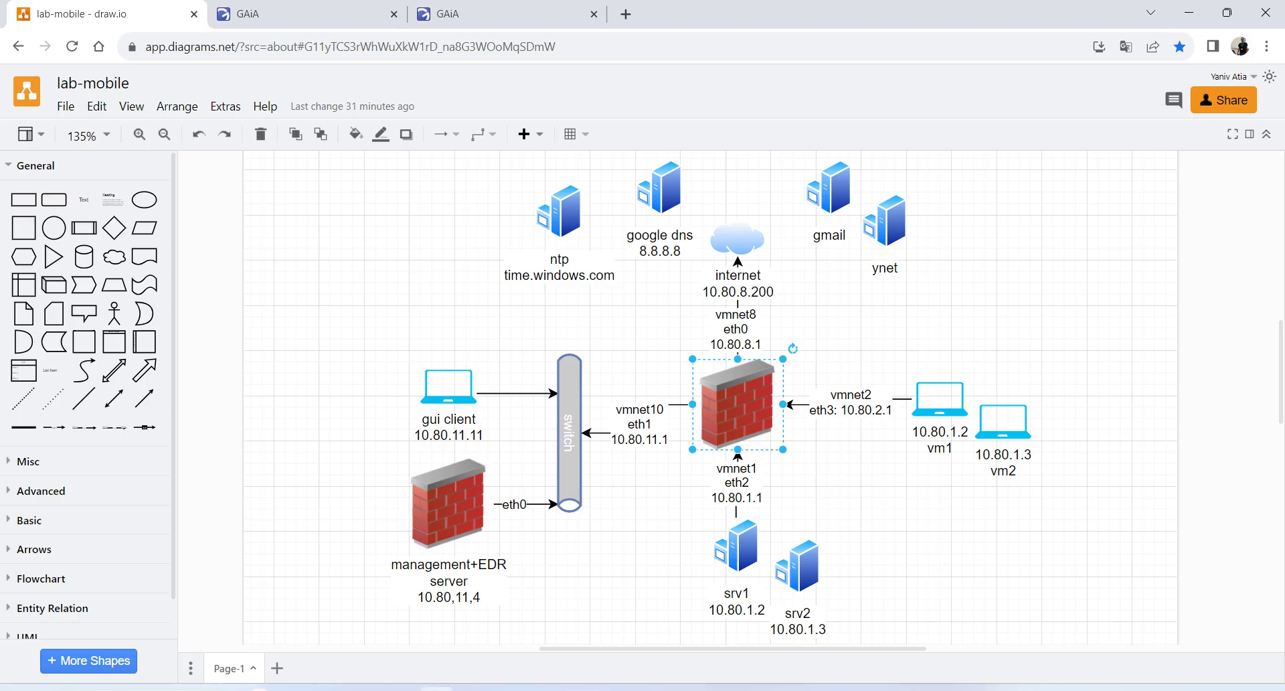
{"action": "mouse_move", "coordinate": [583, 688]}
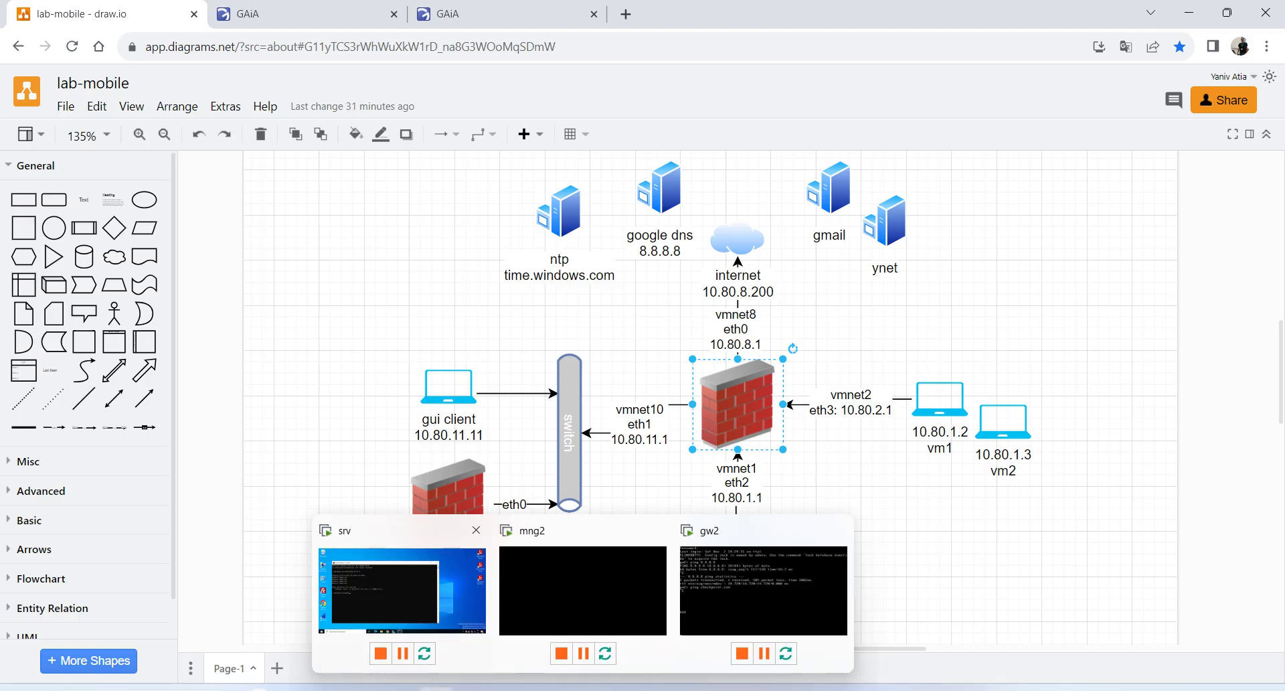
{"action": "left_click", "coordinate": [401, 589]}
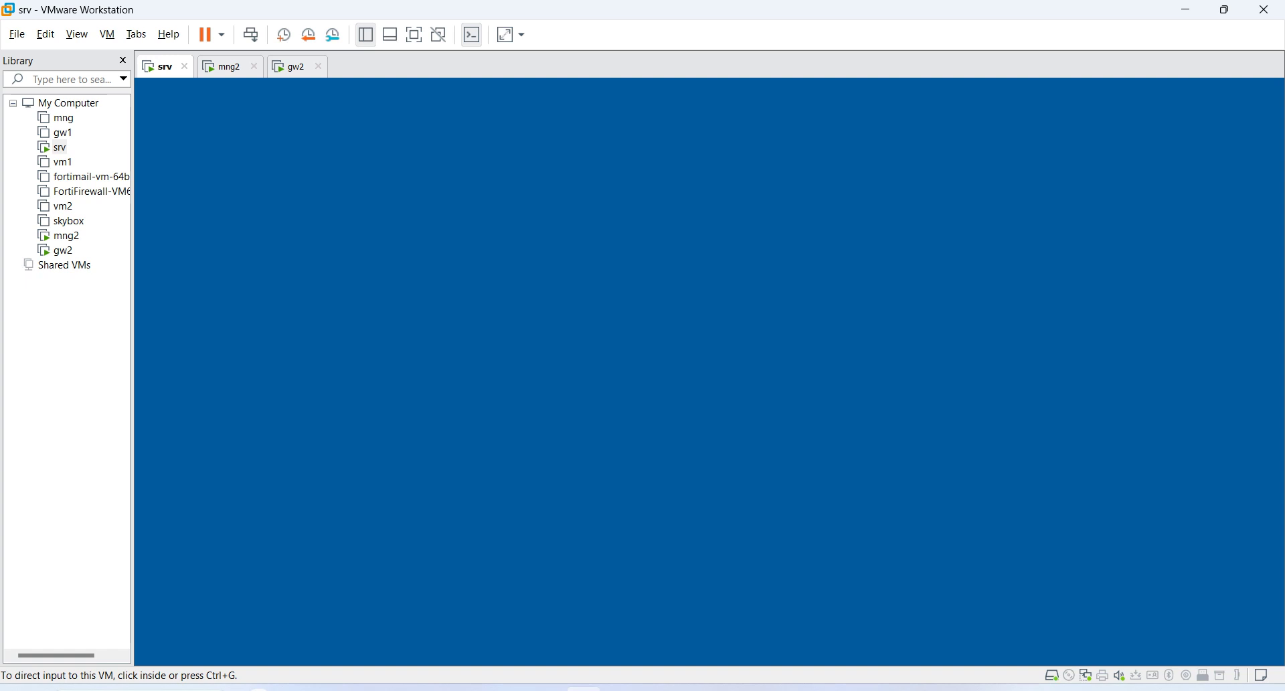
- Sign in to srv with the account password and rerun ping 8.8.8.8, then stop it
{"action": "key", "text": "ctrl+g"}
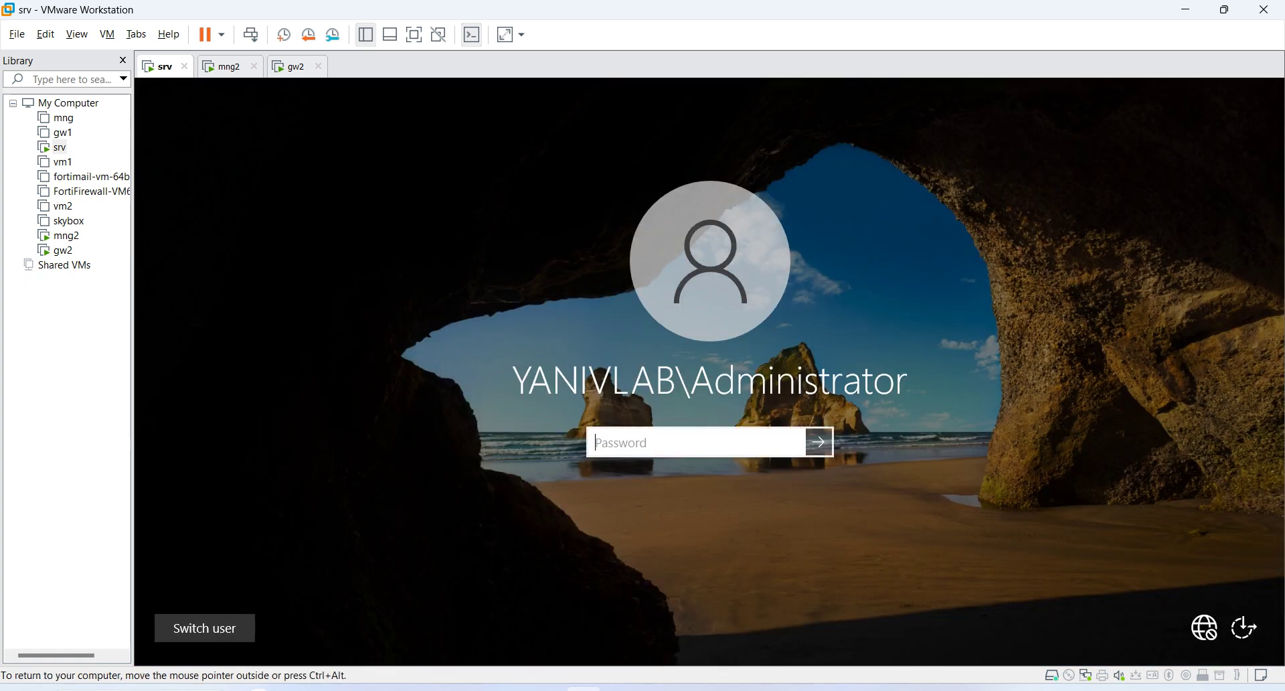
{"action": "type", "text": "•••••••••"}
{"action": "key", "text": "Return"}
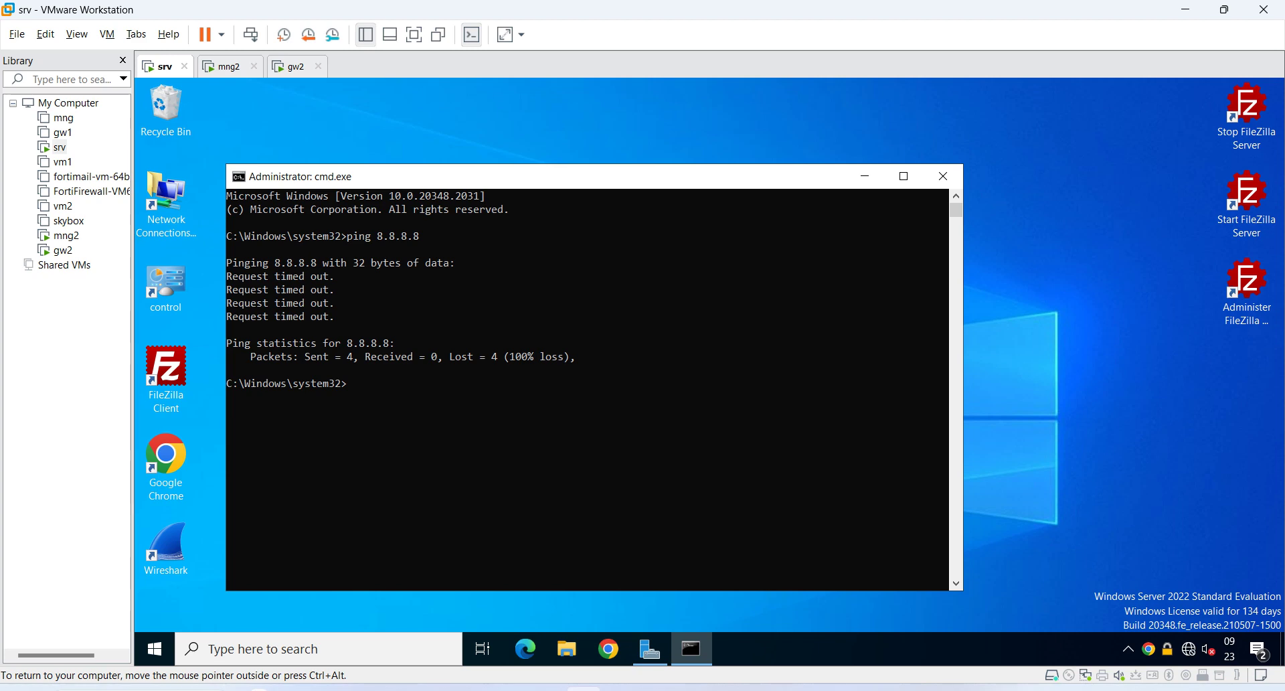
{"action": "key", "text": "Up"}
{"action": "key", "text": "Return"}
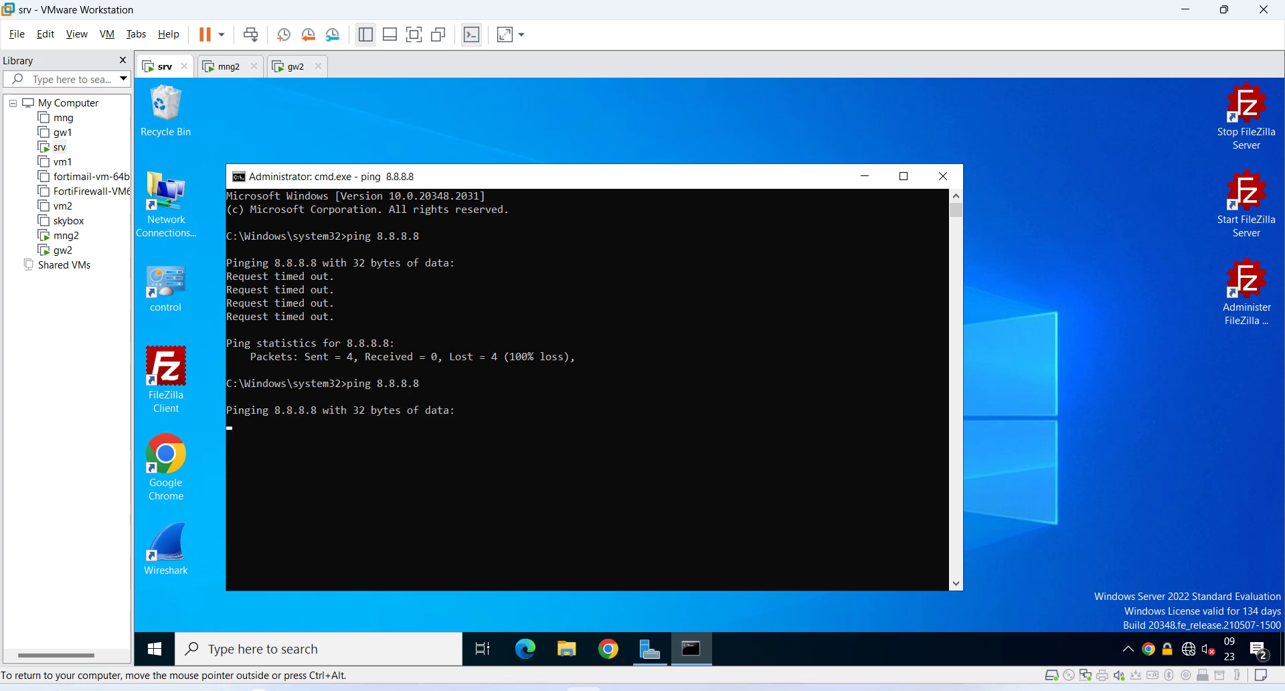
{"action": "key", "text": "ctrl+c"}
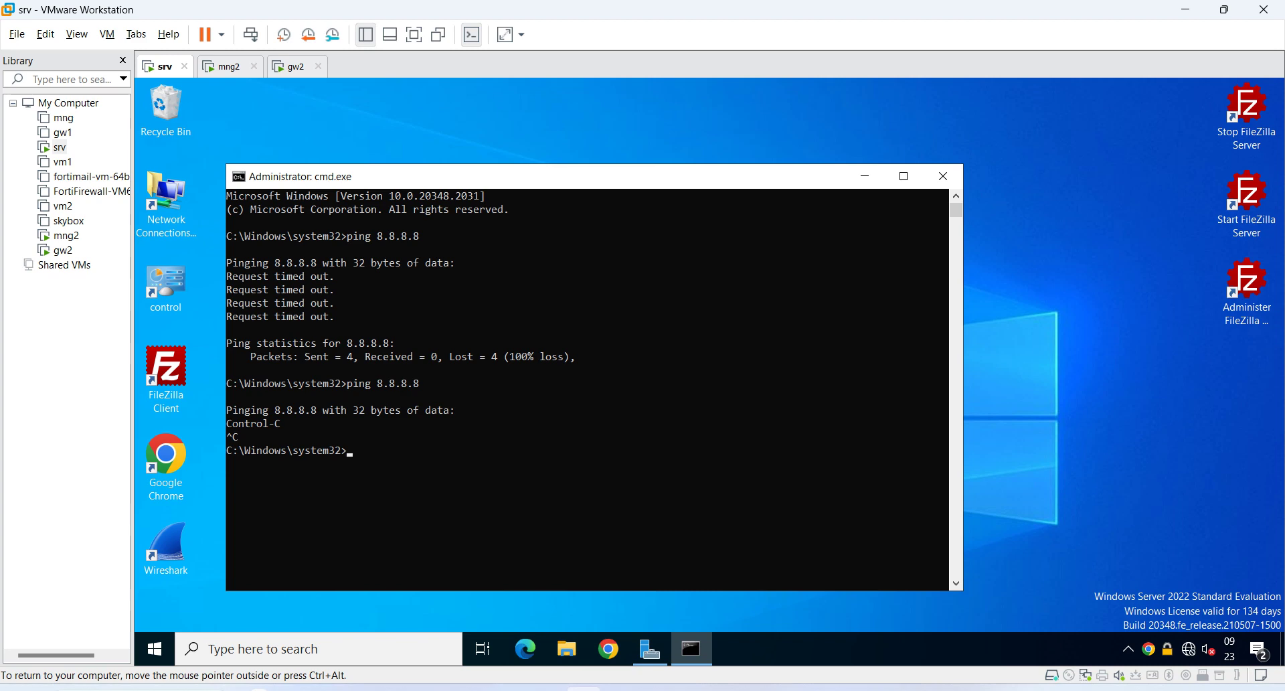
- Look up checkpoint.com, then list the ARP table and mark the 10.80.1.1 gateway entry
{"action": "type", "text": "nslookup checkpoint.com"}
{"action": "key", "text": "Return"}
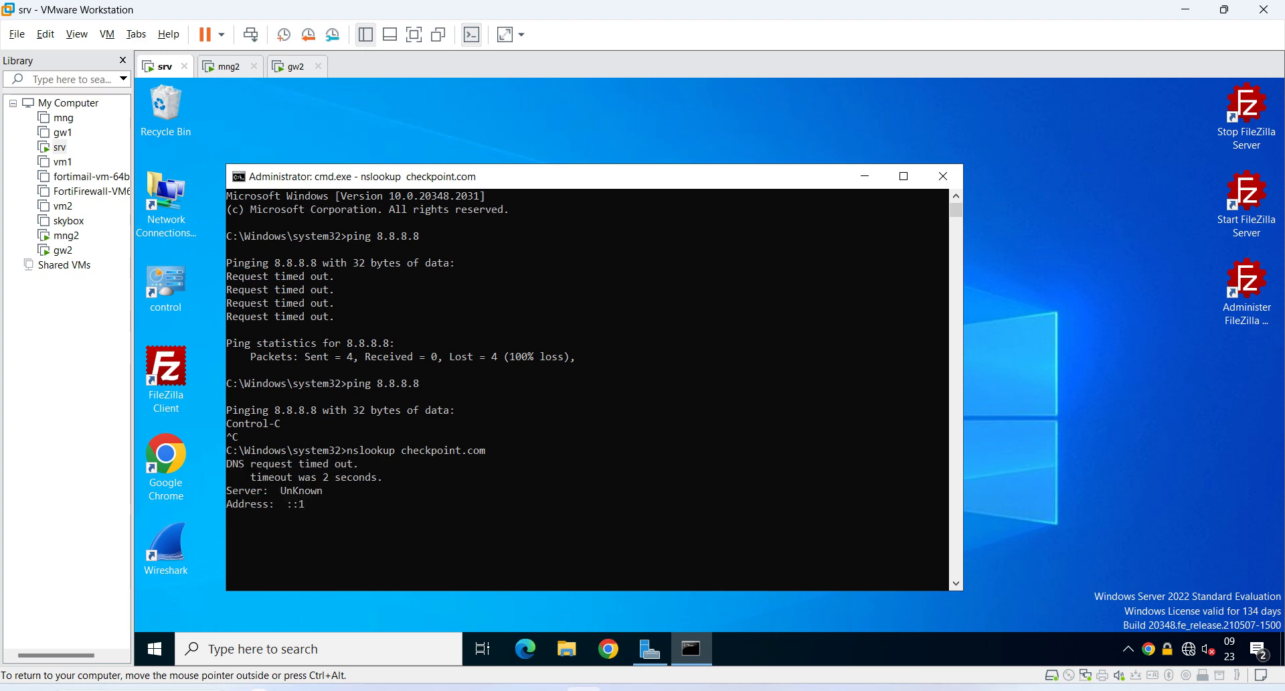
{"action": "left_click_drag", "start_coordinate": [669, 176], "coordinate": [749, 154]}
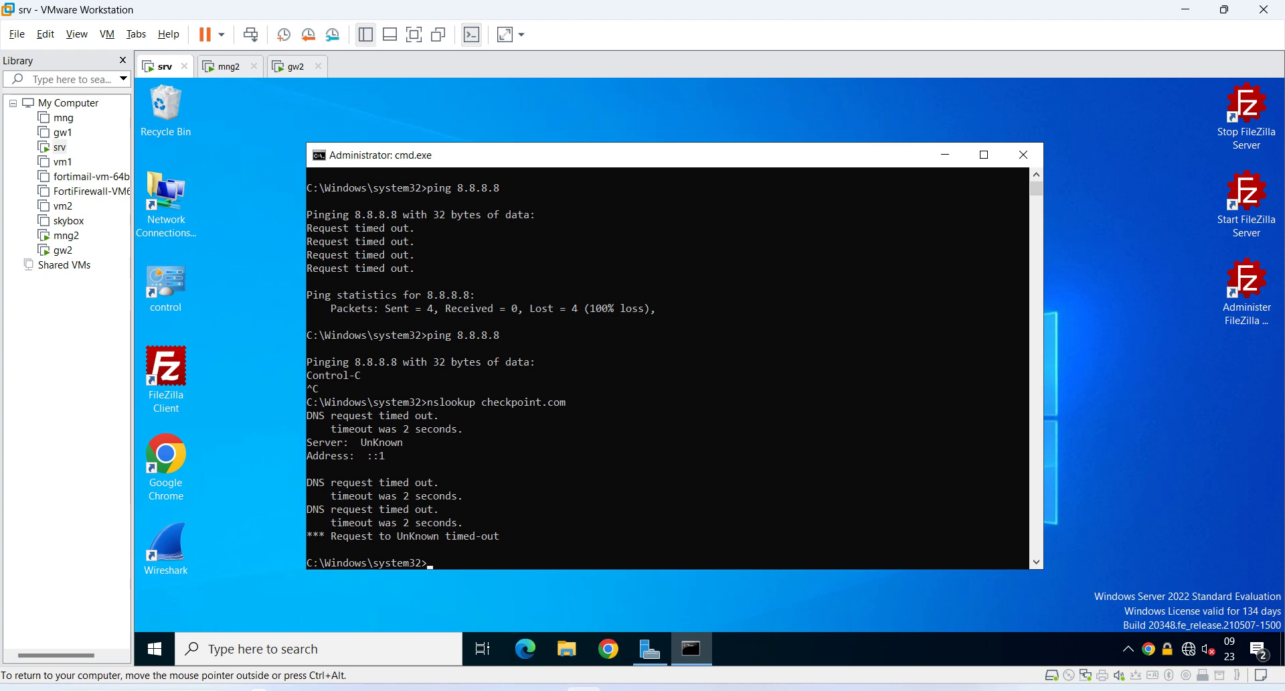
{"action": "type", "text": "arp -a"}
{"action": "key", "text": "Return"}
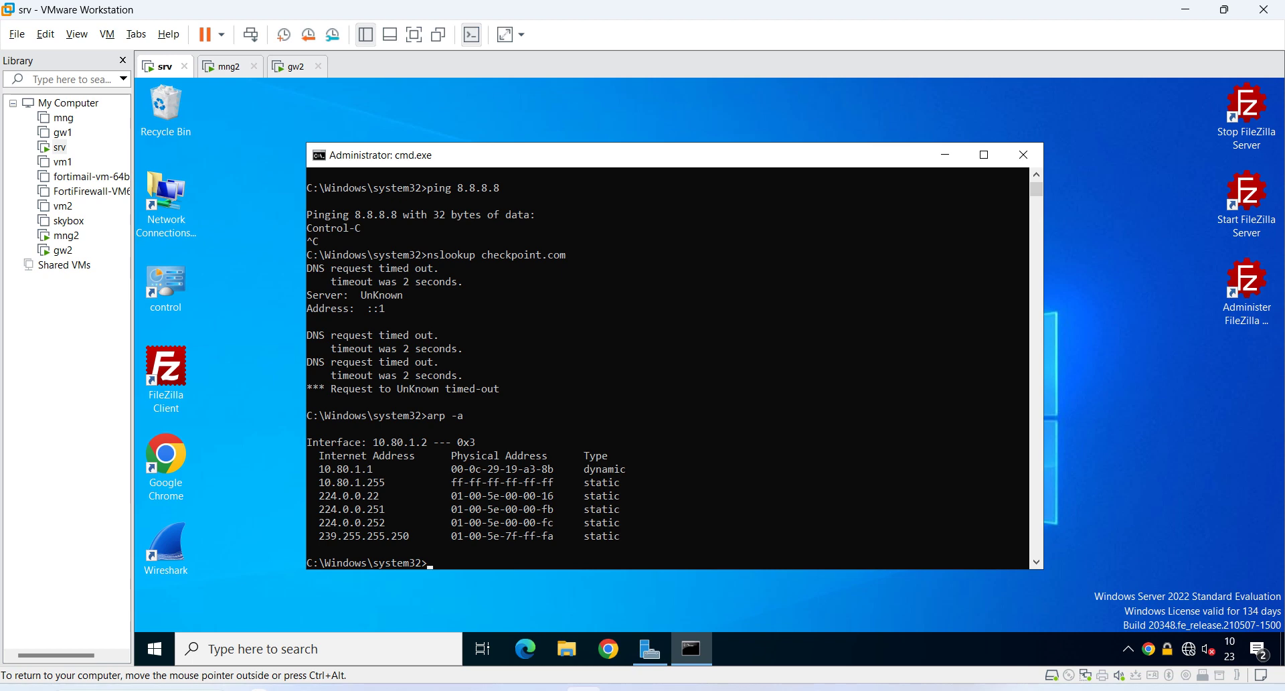
{"action": "left_click_drag", "start_coordinate": [318, 469], "coordinate": [559, 468]}
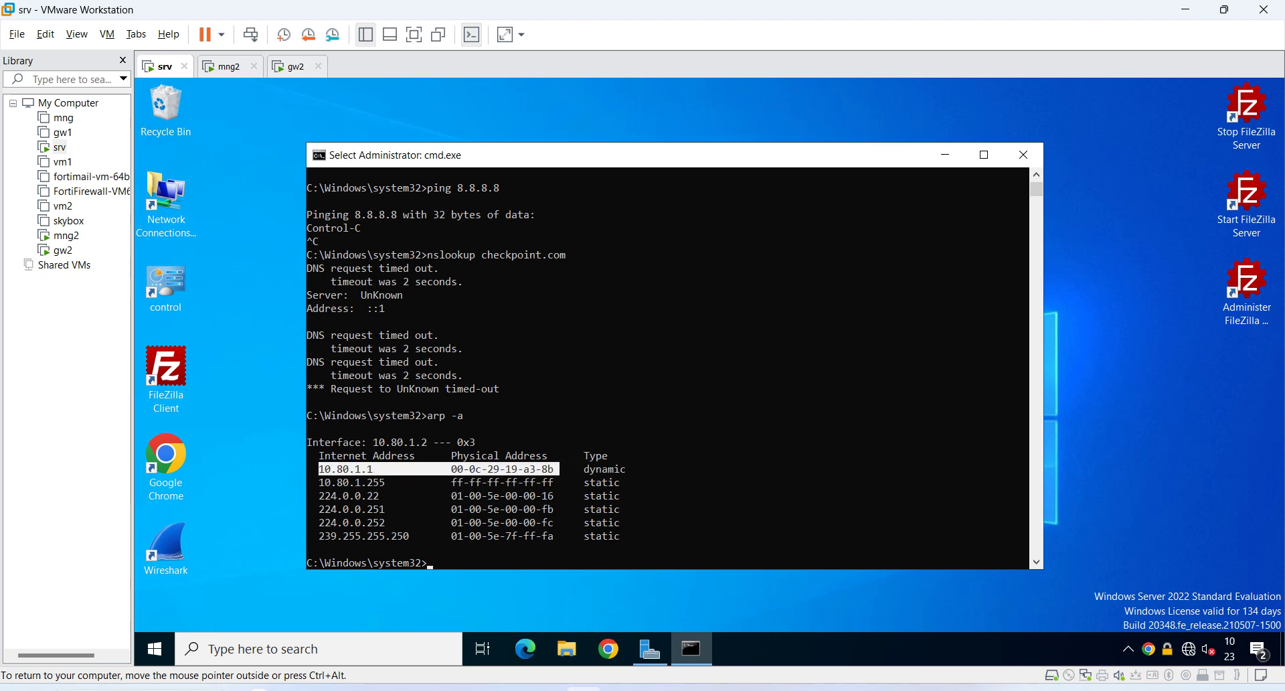
{"action": "key", "text": "Return"}
- Rerun the checkpoint.com lookup and look up ynet.co.il; both time out
{"action": "key", "text": "Up"}
{"action": "key", "text": "Up"}
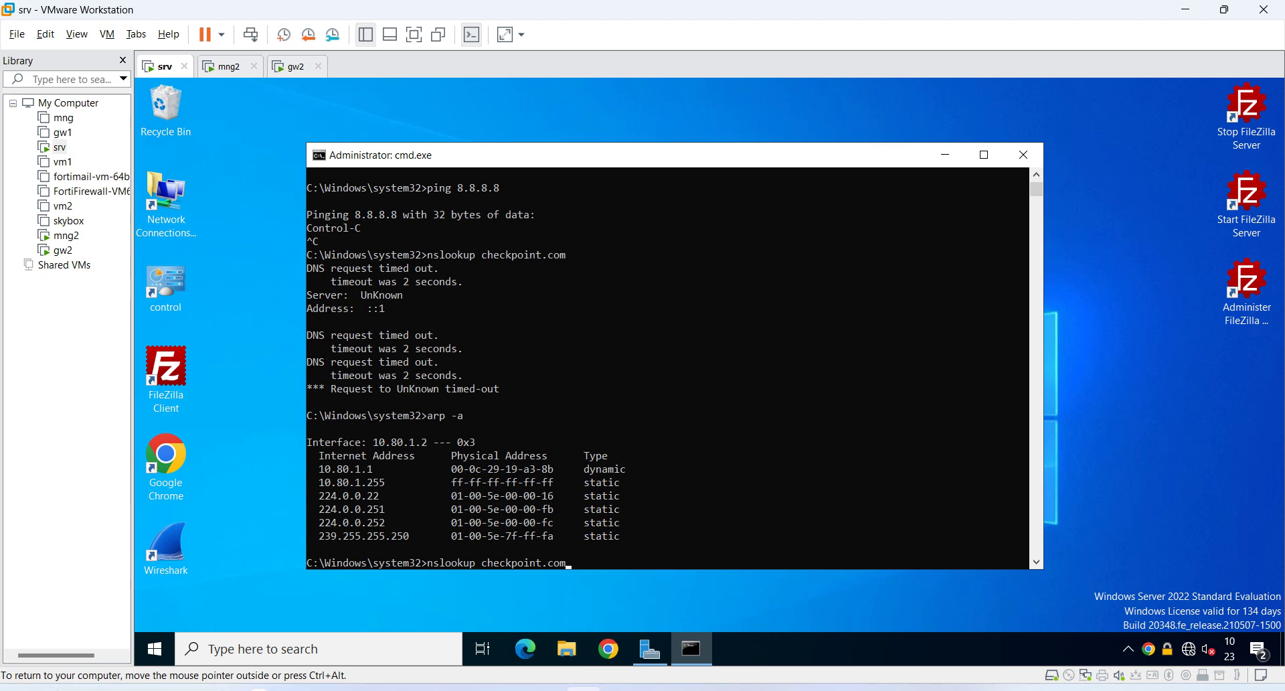
{"action": "key", "text": "Return"}
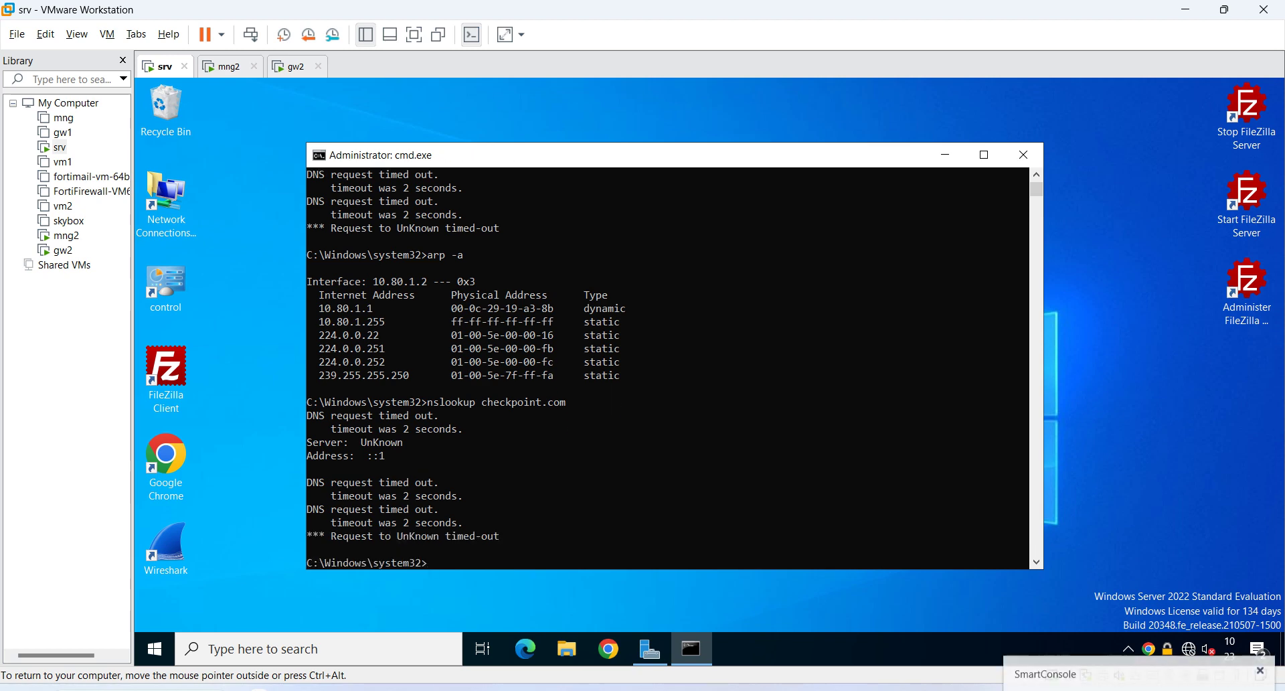
{"action": "key", "text": "Up"}
{"action": "key", "text": "BackSpace"}
{"action": "key", "text": "BackSpace"}
{"action": "key", "text": "BackSpace"}
{"action": "key", "text": "BackSpace"}
{"action": "key", "text": "BackSpace"}
{"action": "key", "text": "BackSpace"}
{"action": "key", "text": "BackSpace"}
{"action": "key", "text": "BackSpace"}
{"action": "key", "text": "BackSpace"}
{"action": "key", "text": "BackSpace"}
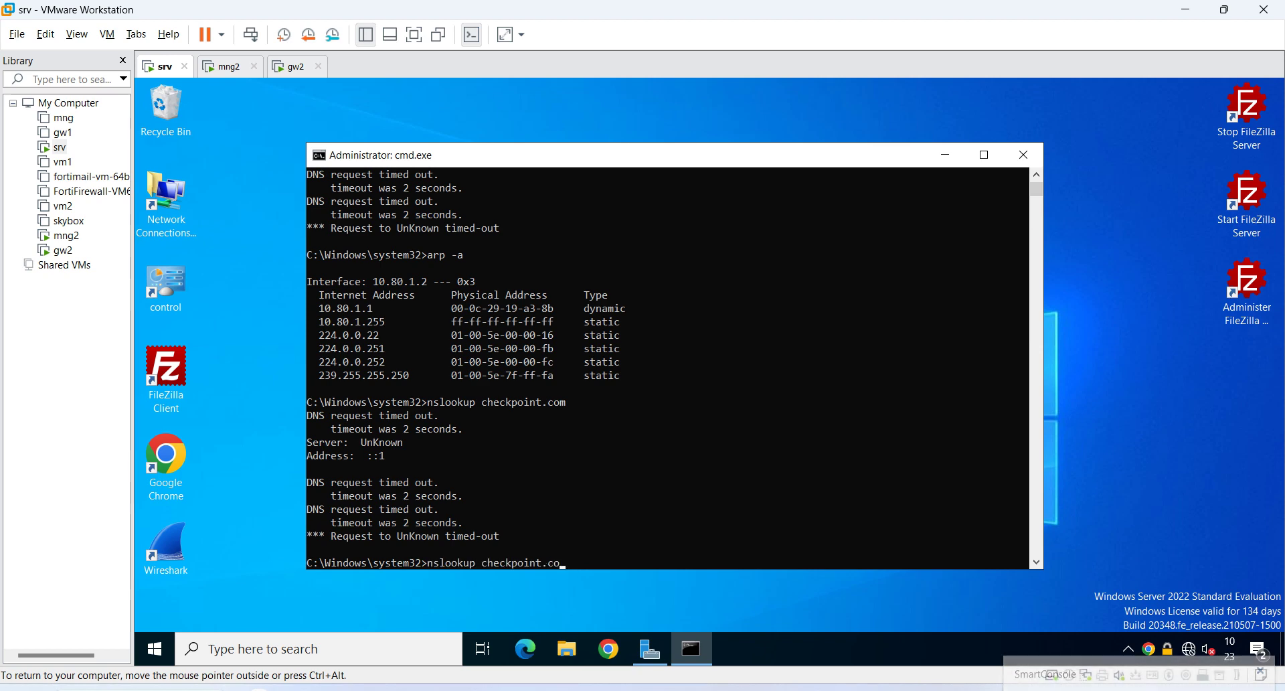
{"action": "key", "text": "BackSpace"}
{"action": "key", "text": "BackSpace"}
{"action": "key", "text": "BackSpace"}
{"action": "key", "text": "BackSpace"}
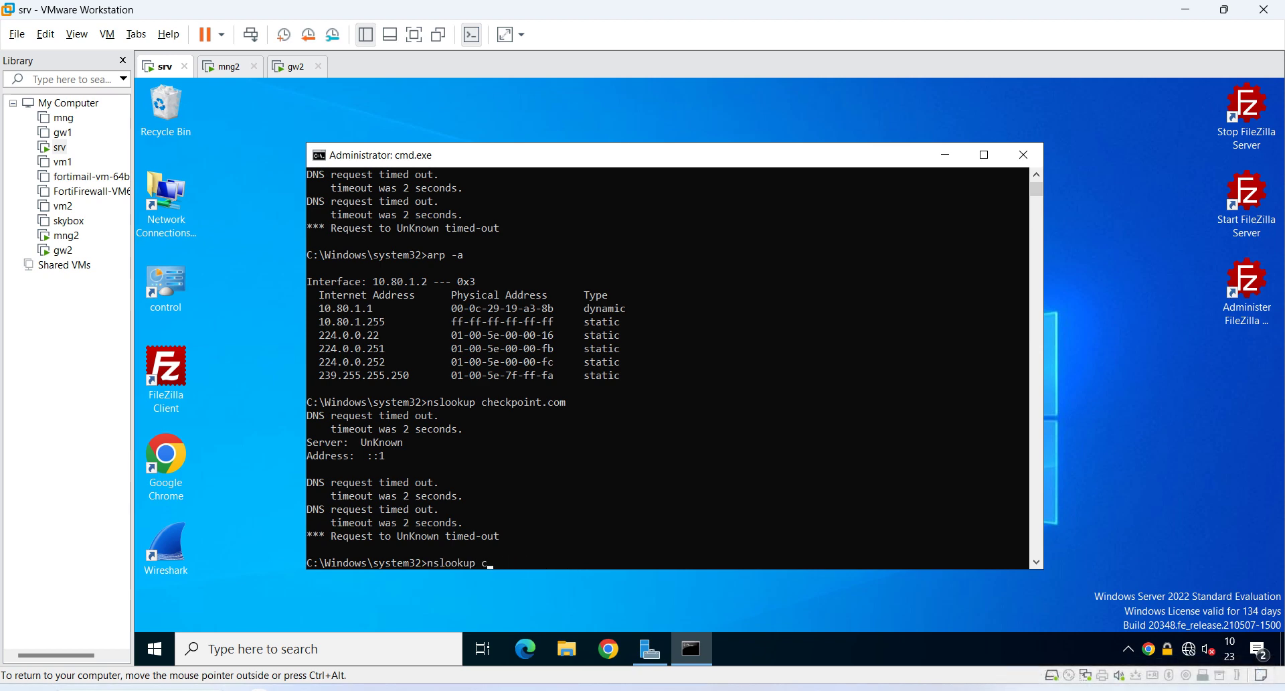
{"action": "type", "text": "ynet.co.il"}
{"action": "key", "text": "Return"}
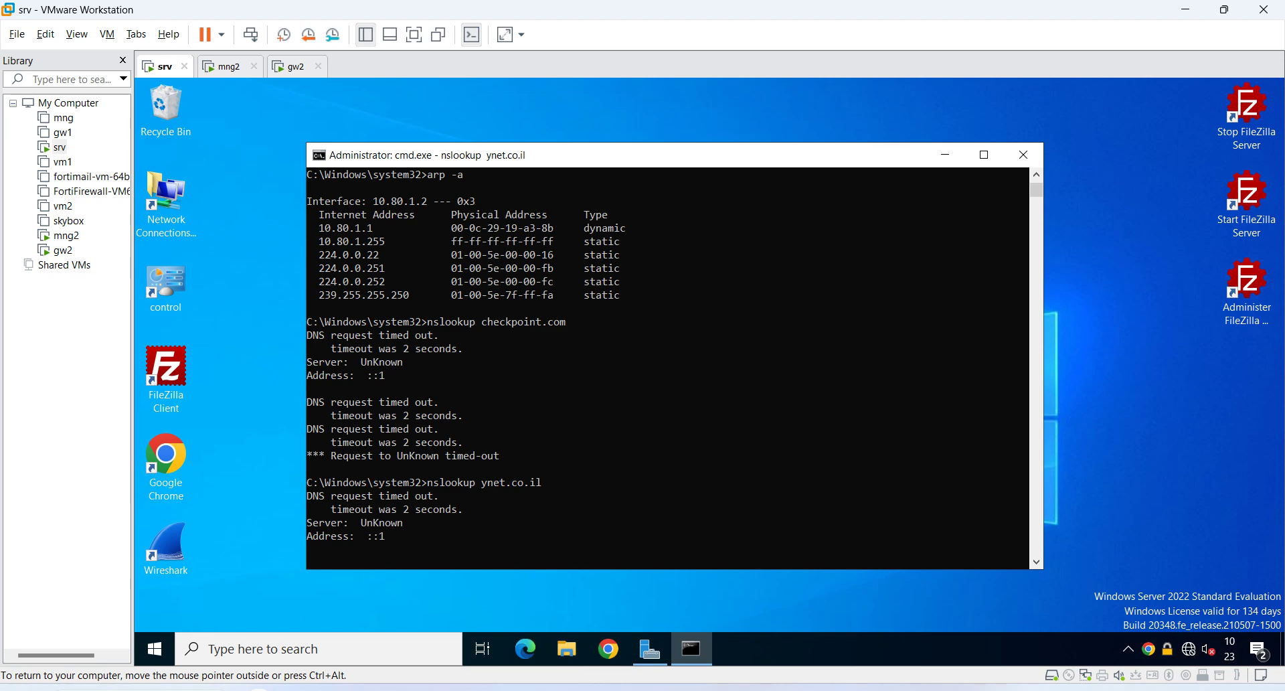
{"action": "key", "text": "ctrl+alt"}
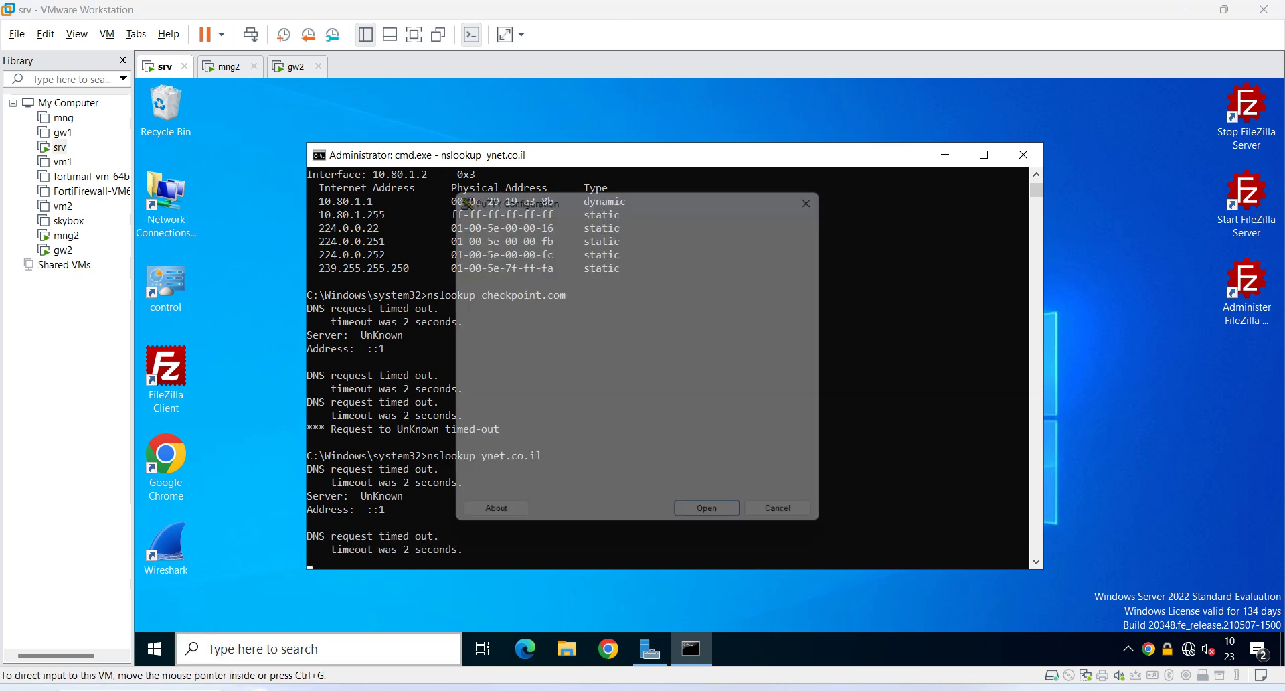
- Connect the saved gw PuTTY session and log in as admin
{"action": "double_click", "coordinate": [598, 395]}
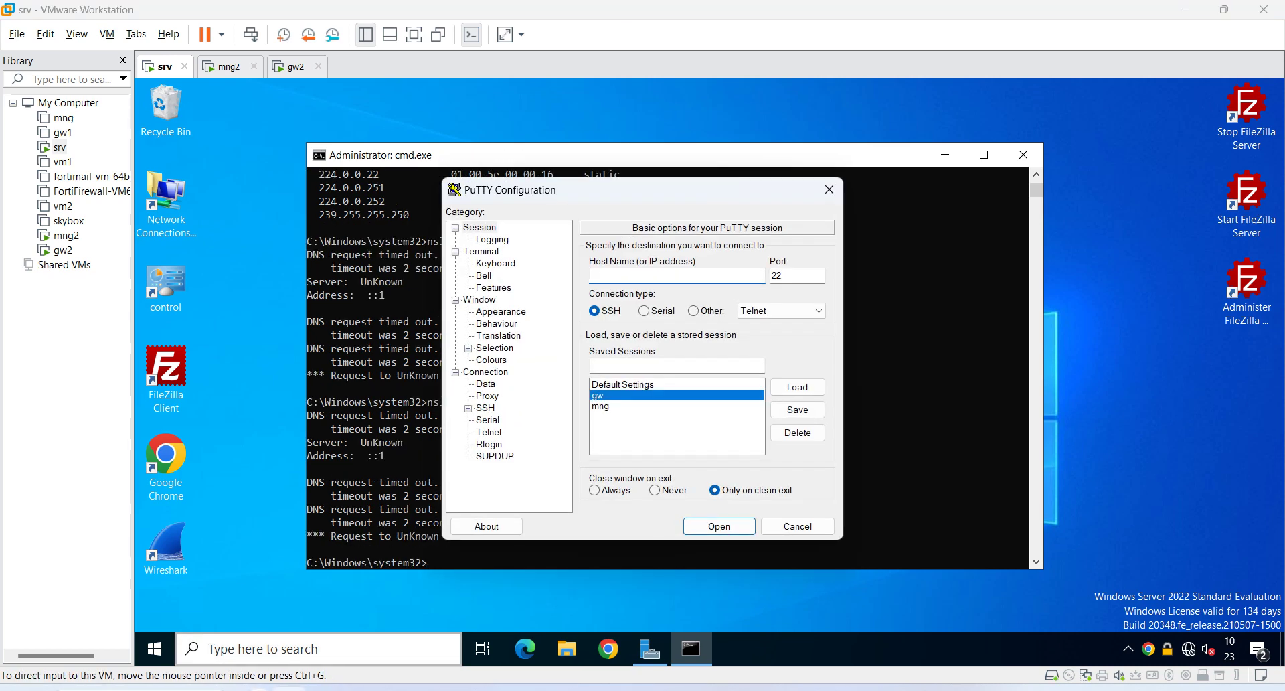
{"action": "type", "text": "admin"}
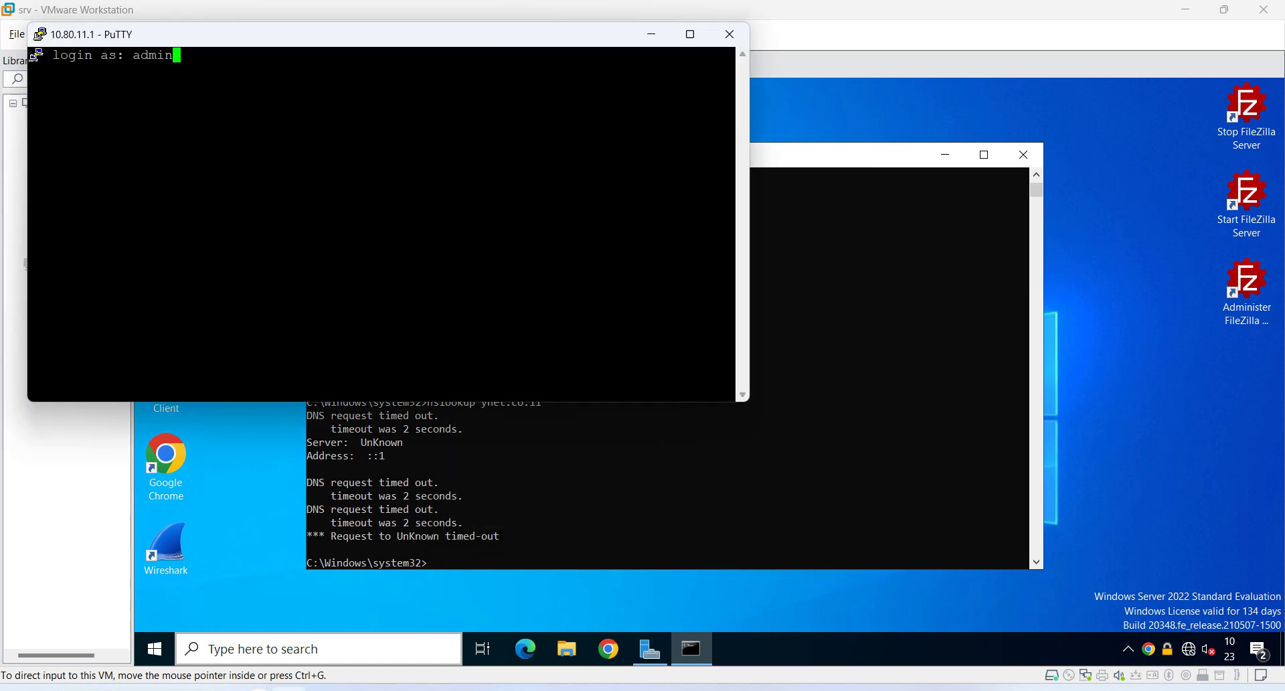
{"action": "key", "text": "Return"}
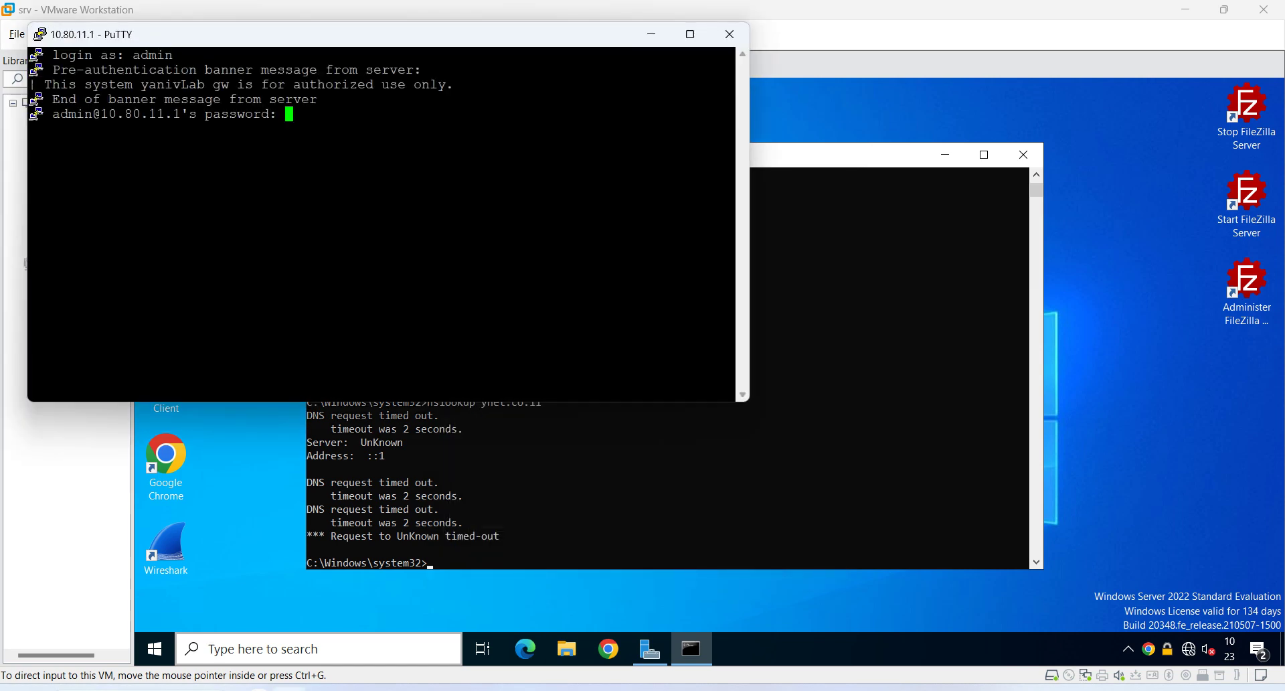
{"action": "key", "text": "Return"}
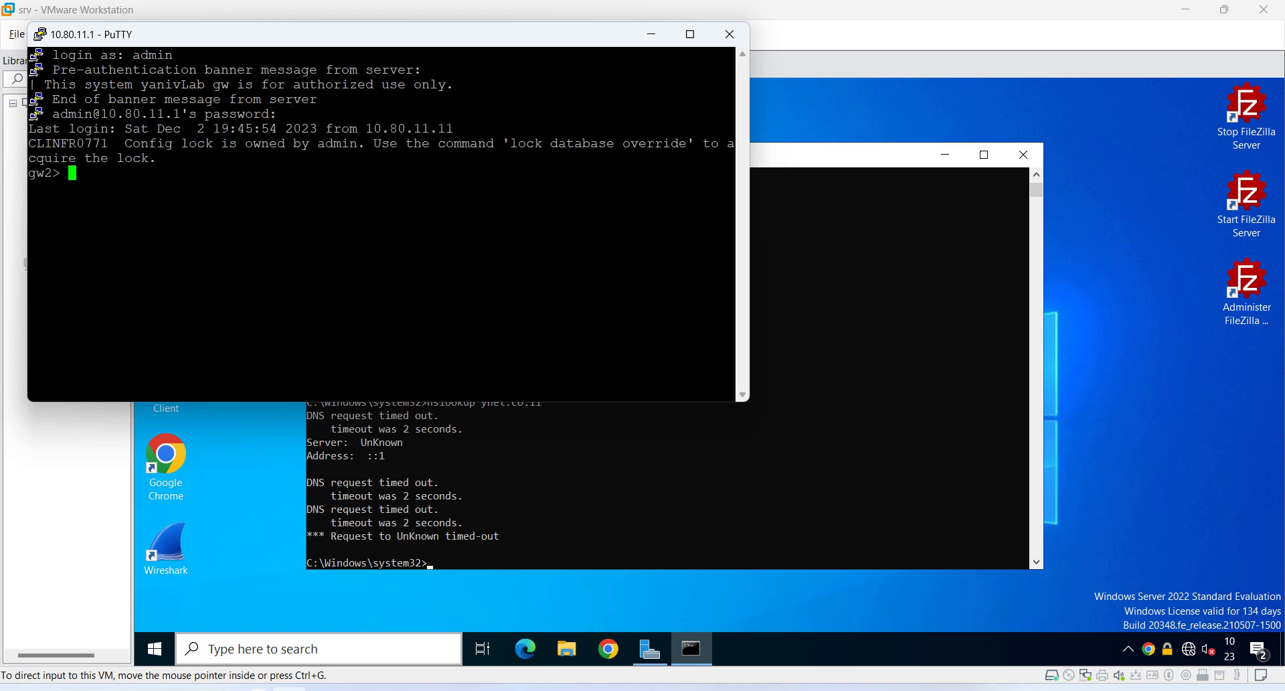
- Take the configuration lock with 'lock database override'
{"action": "type", "text": "lock"}
{"action": "key", "text": "Tab"}
{"action": "type", "text": "d"}
{"action": "key", "text": "Tab"}
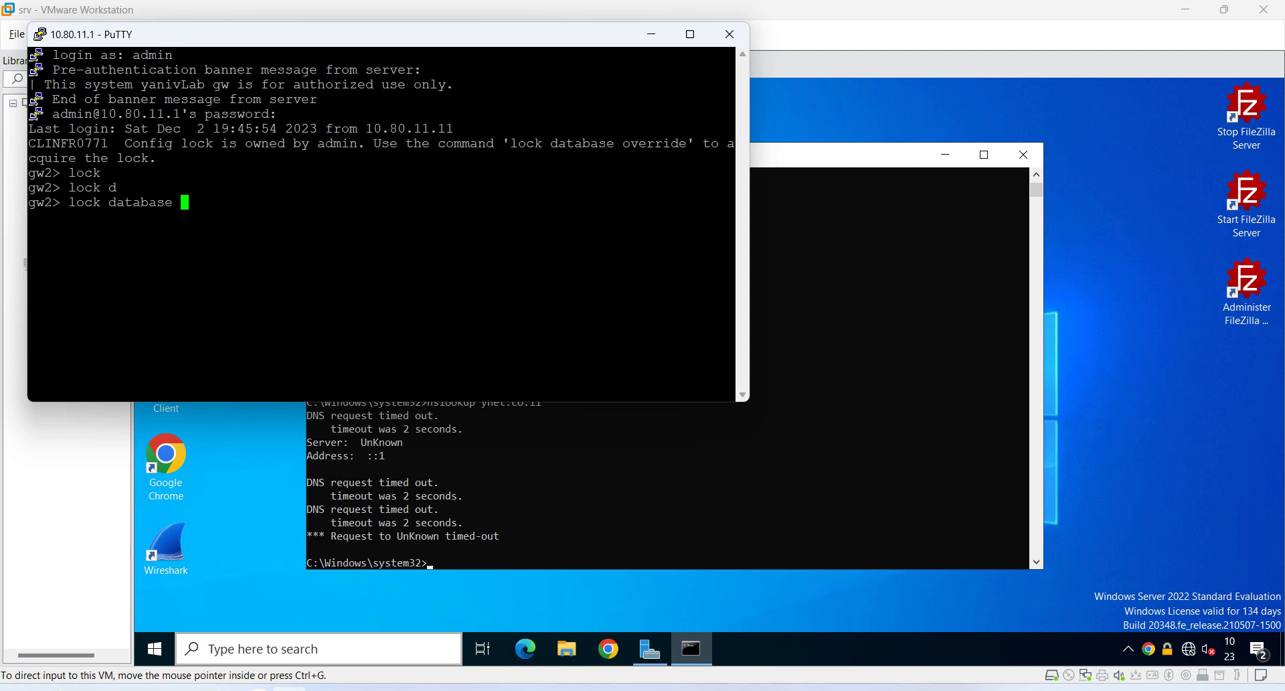
{"action": "type", "text": "o"}
{"action": "key", "text": "Tab"}
{"action": "key", "text": "Return"}
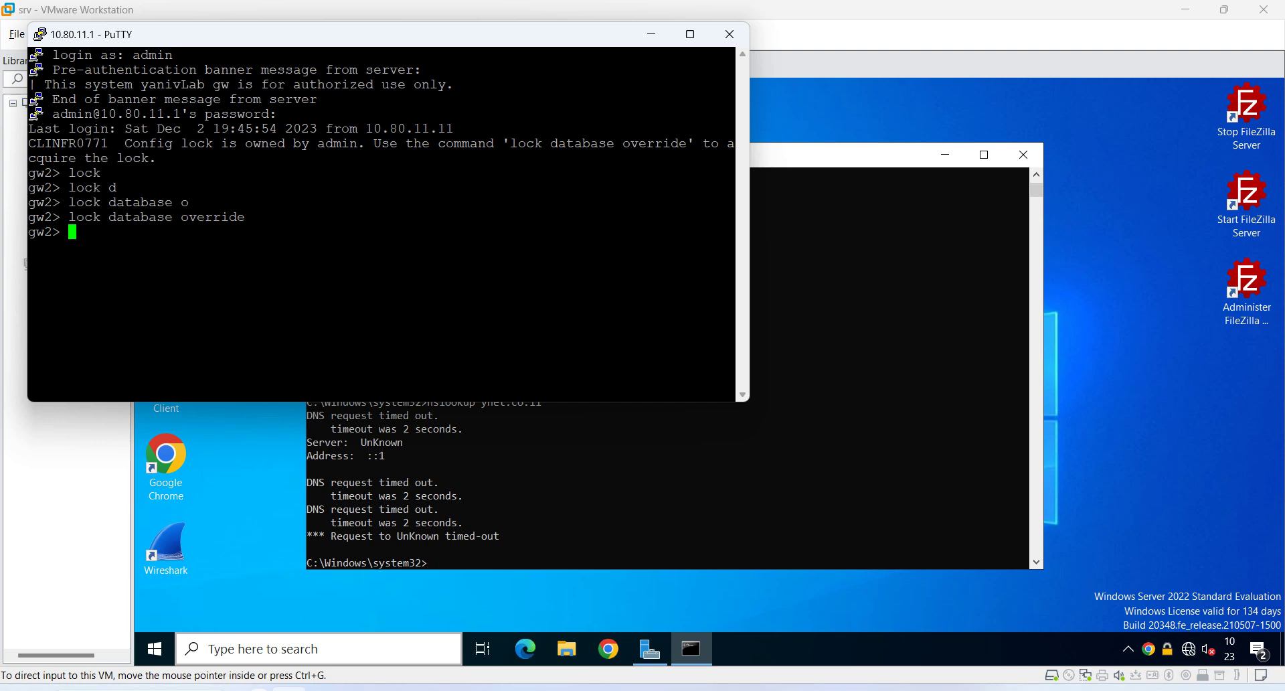
- Set and confirm a new expert password with 'set expert-password'
{"action": "type", "text": "set exp"}
{"action": "key", "text": "Tab"}
{"action": "type", "text": "p"}
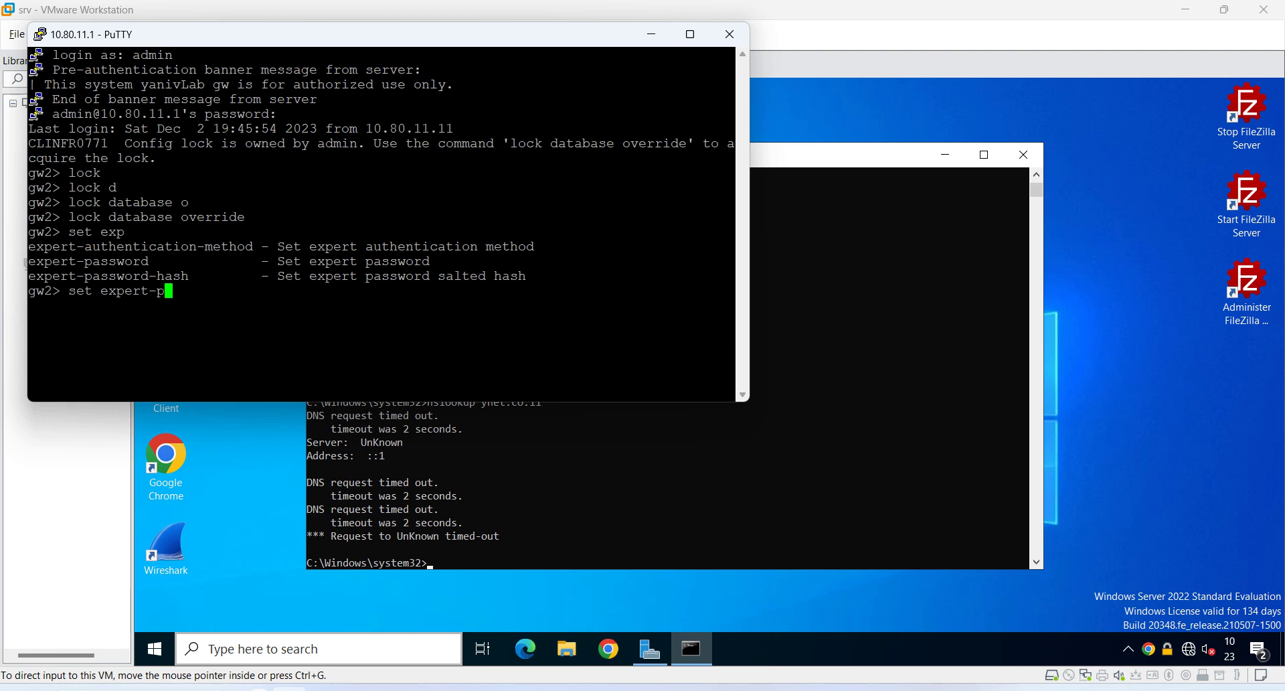
{"action": "key", "text": "Tab"}
{"action": "key", "text": "Return"}
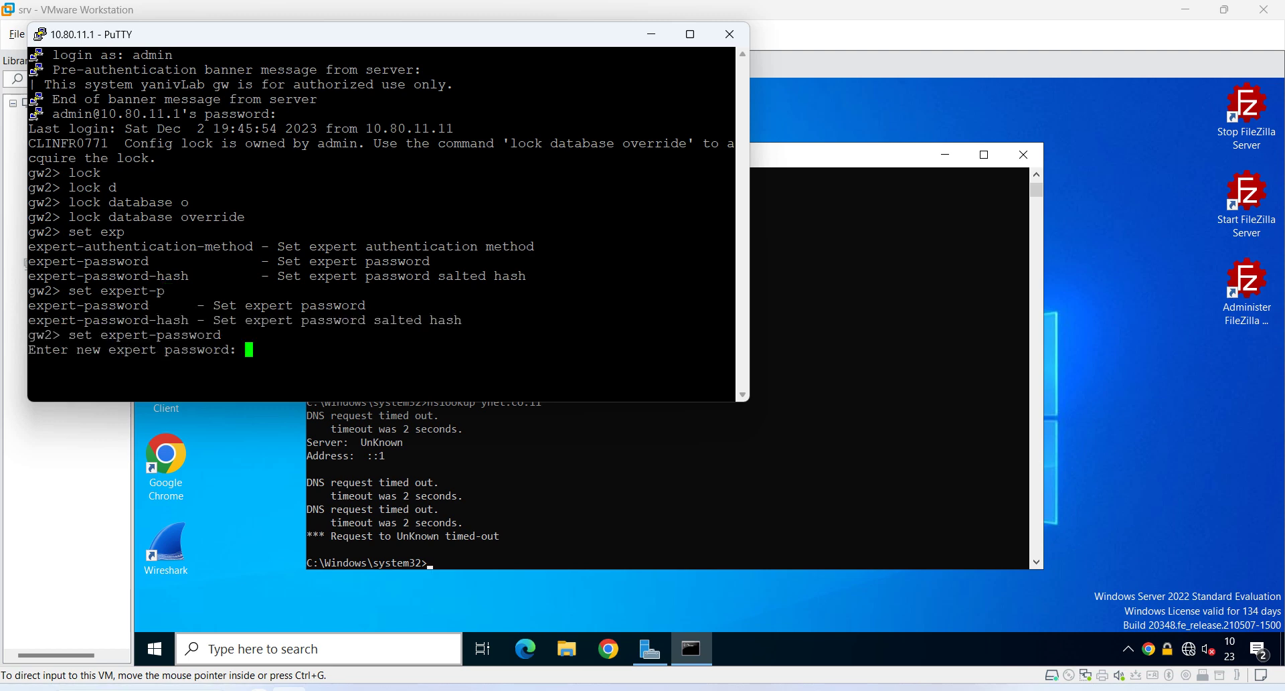
{"action": "key", "text": "Return"}
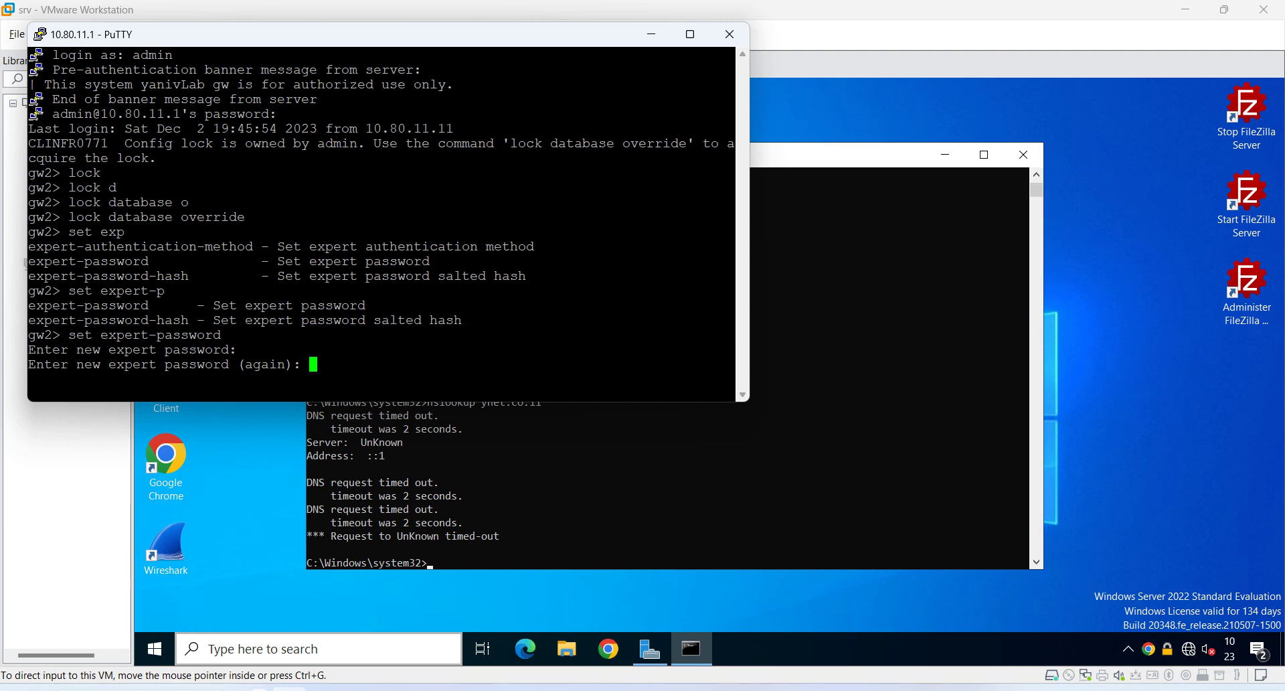
{"action": "key", "text": "Return"}
- Set the admin user's shell to /bin/bash
{"action": "type", "text": "set user "}
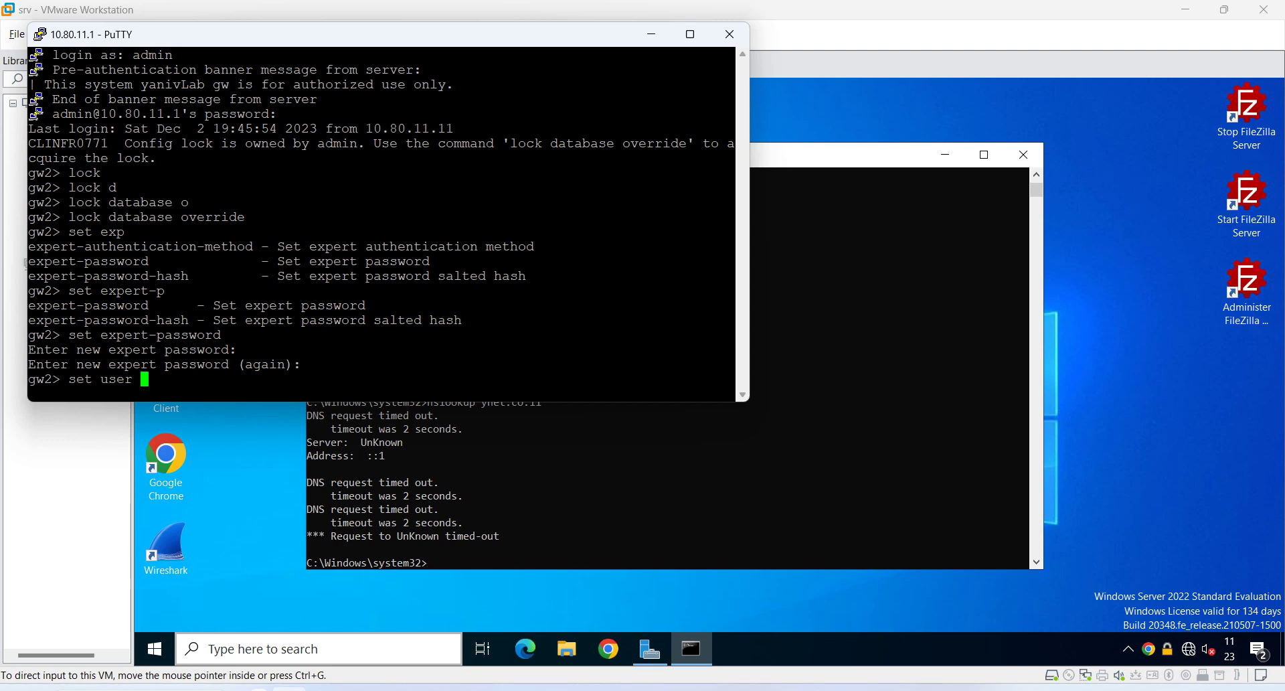
{"action": "type", "text": "admin sh"}
{"action": "key", "text": "Tab"}
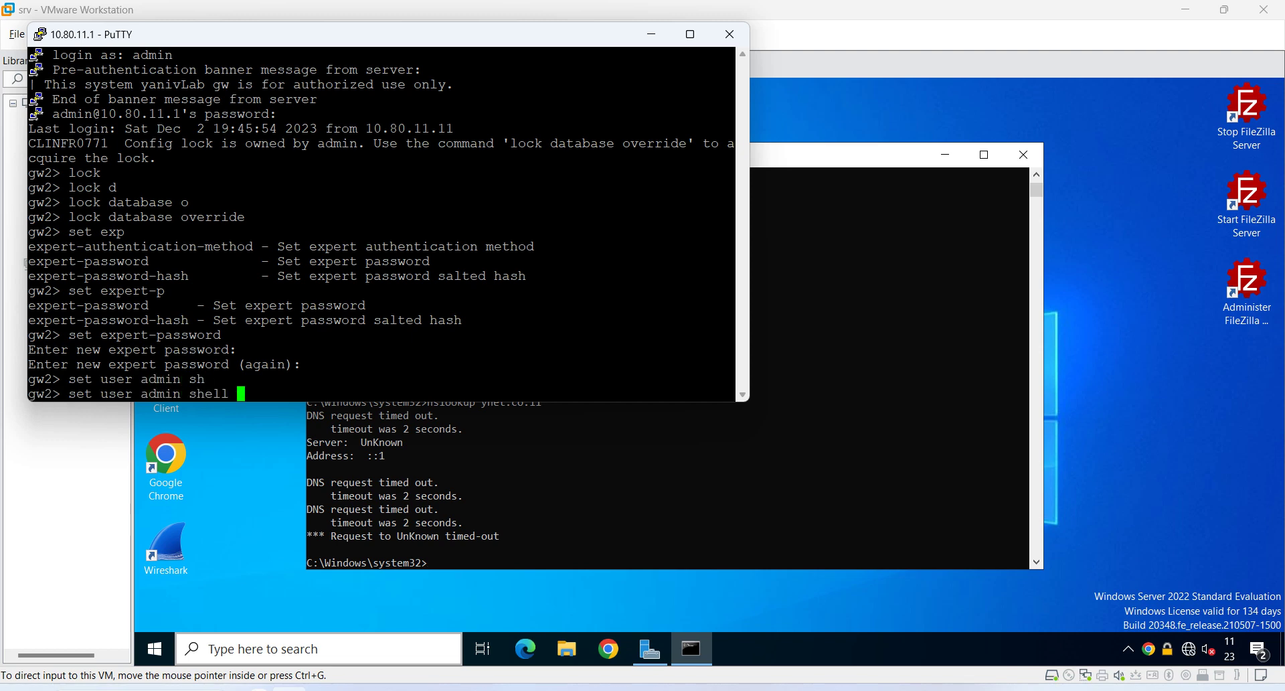
{"action": "type", "text": "/b"}
{"action": "key", "text": "Tab"}
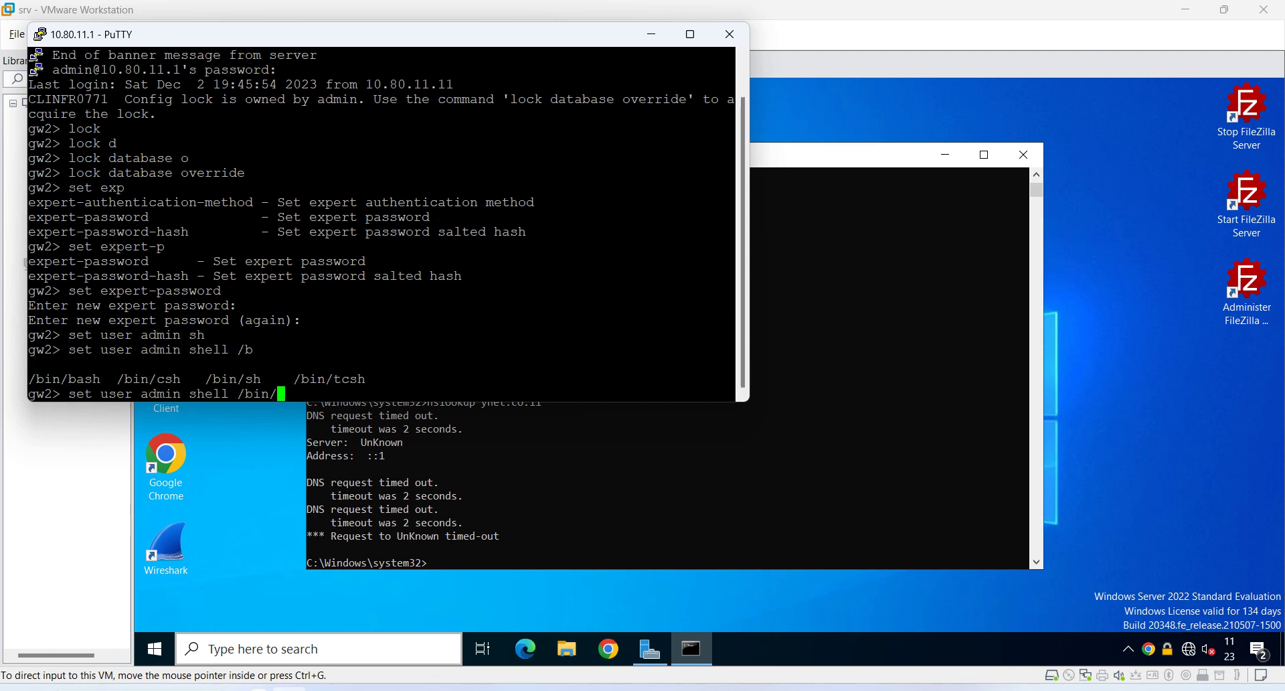
{"action": "type", "text": "b"}
{"action": "key", "text": "Tab"}
{"action": "key", "text": "Return"}
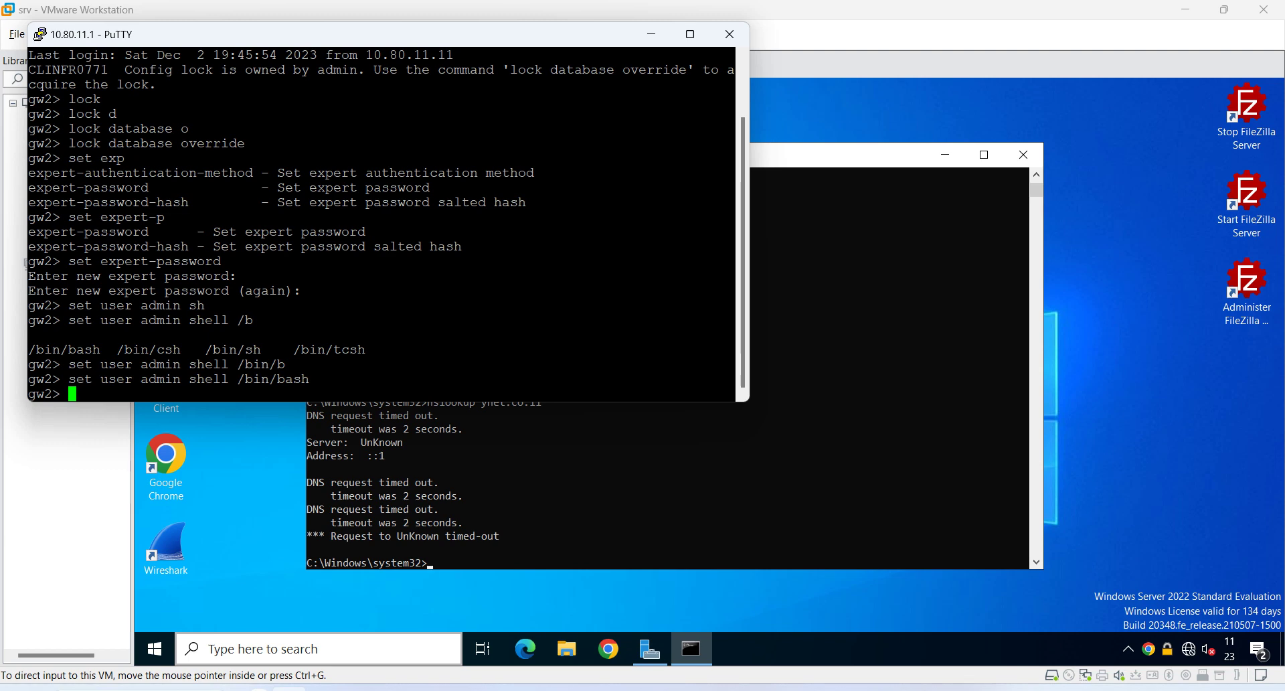
- Save the gateway configuration and enter expert mode with the expert password
{"action": "type", "text": "save con"}
{"action": "type", "text": "fig"}
{"action": "key", "text": "Return"}
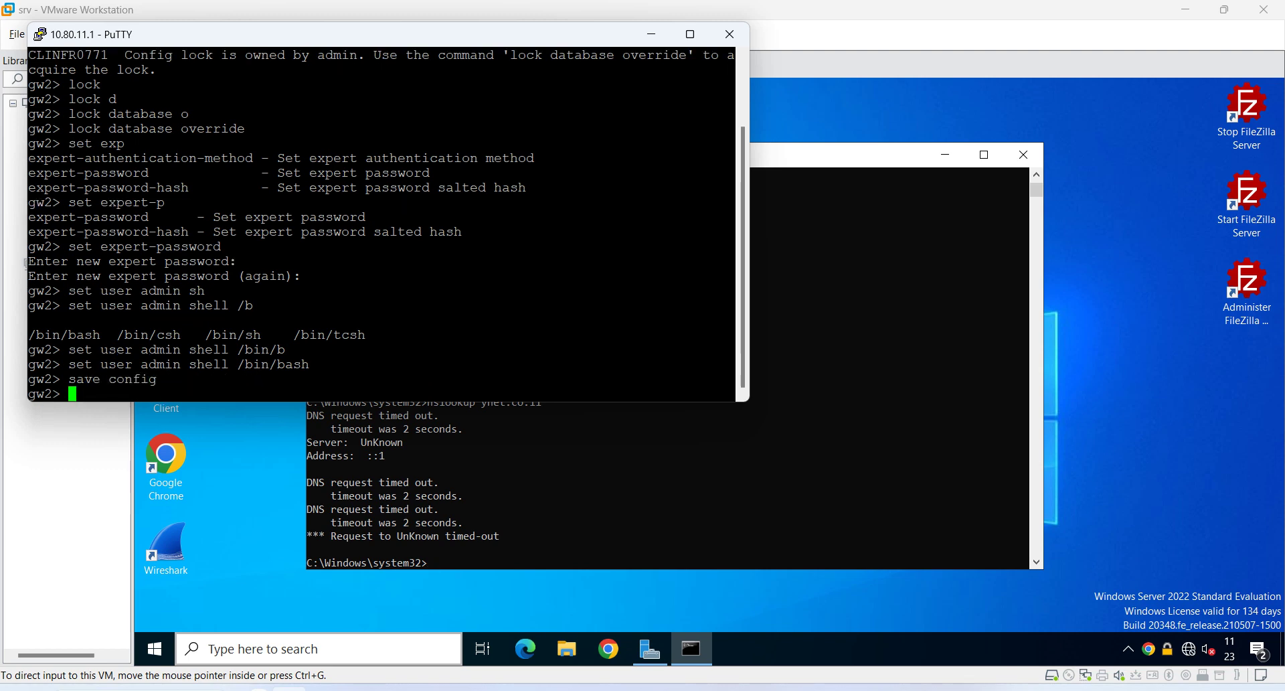
{"action": "type", "text": "exp"}
{"action": "key", "text": "Tab"}
{"action": "key", "text": "Return"}
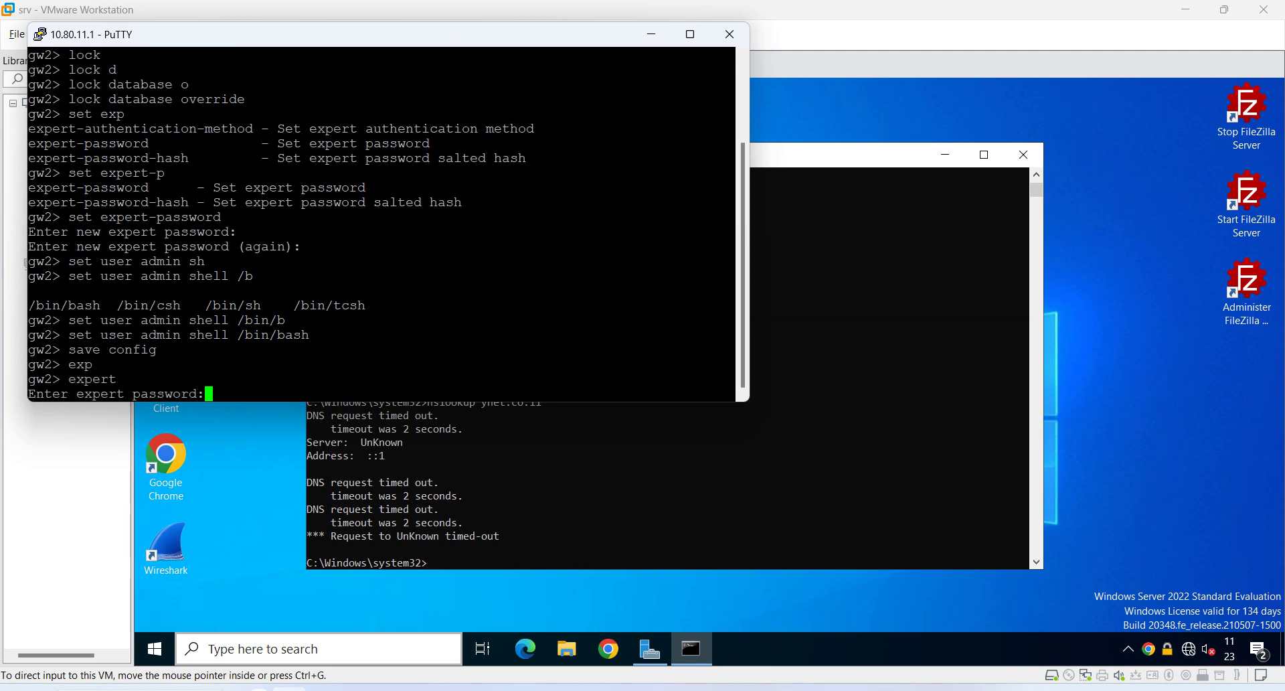
{"action": "key", "text": "Return"}
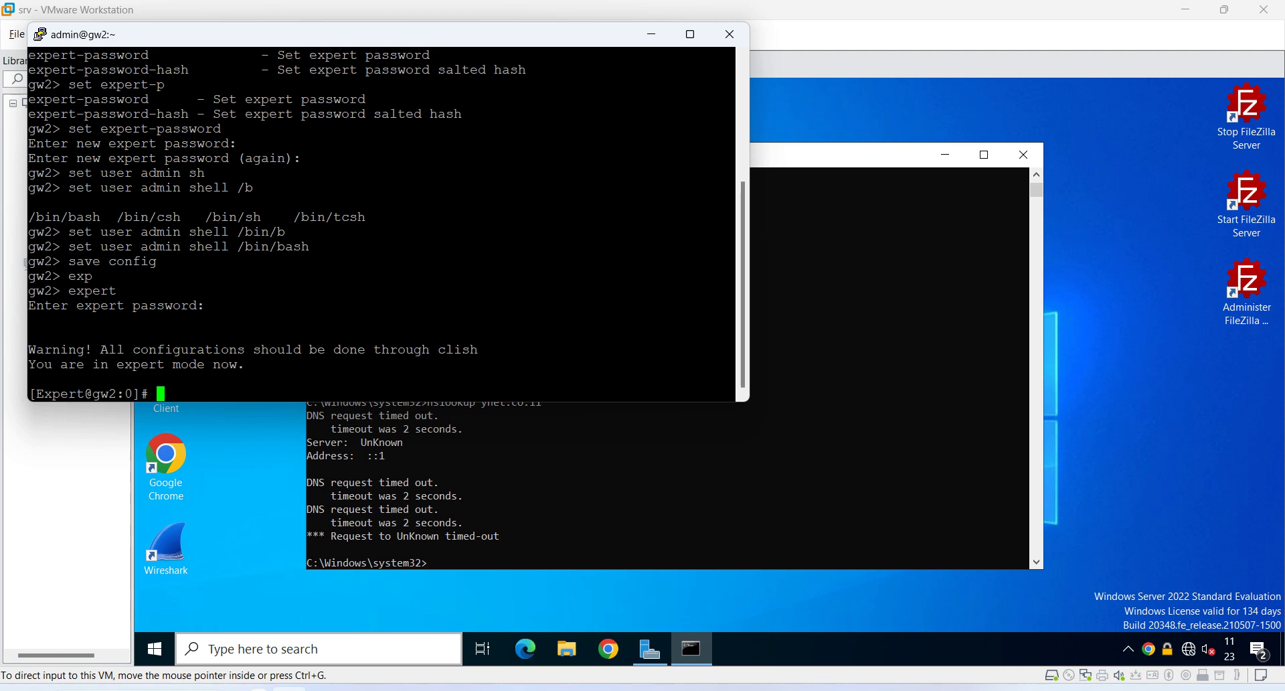
- Start 'fw ctl zdebug drop | grep 10.80.1.2' on gw2 and rerun srv's ynet.co.il lookup
{"action": "type", "text": "fw ctl zdebug drop "}
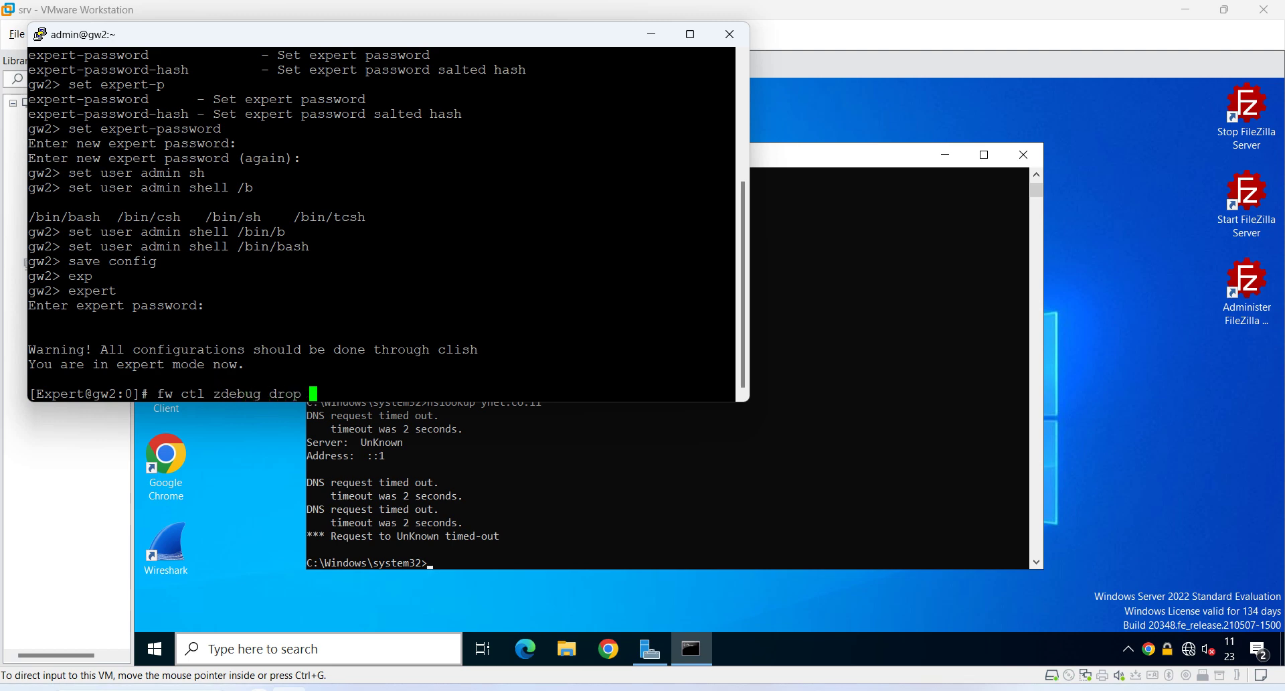
{"action": "type", "text": "| grep 10.80.1.2"}
{"action": "key", "text": "Return"}
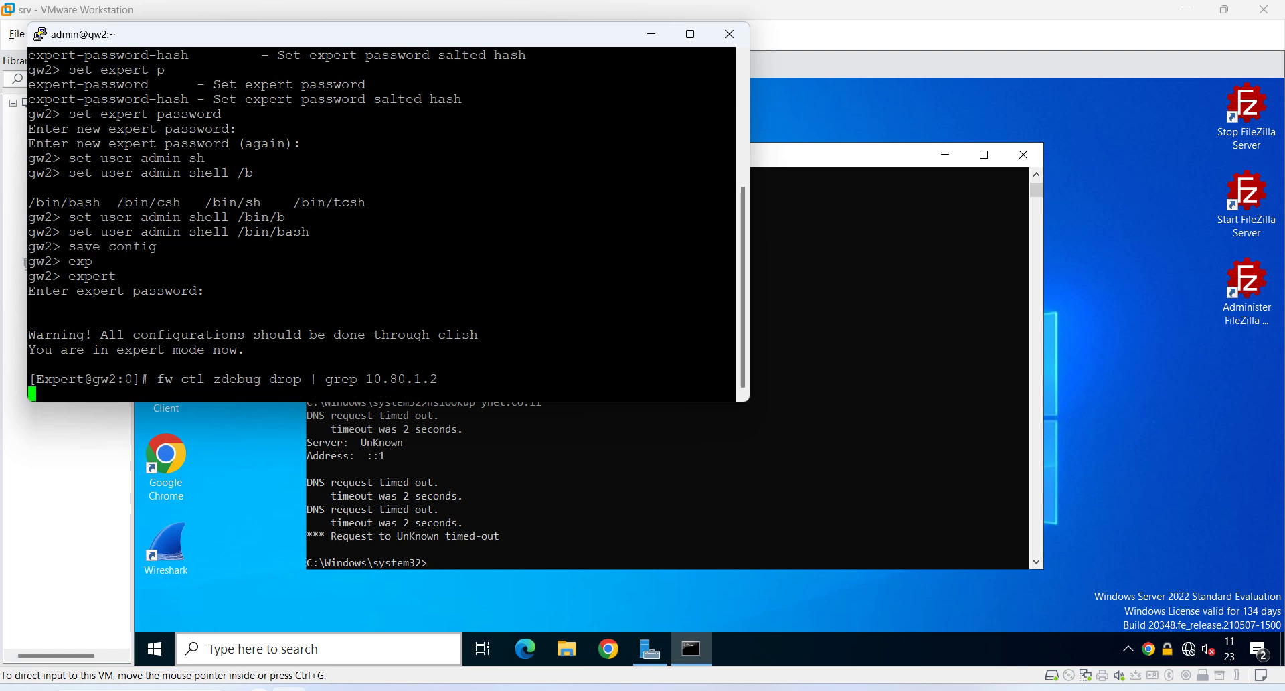
{"action": "key", "text": "super+Down"}
{"action": "key", "text": "super+Down"}
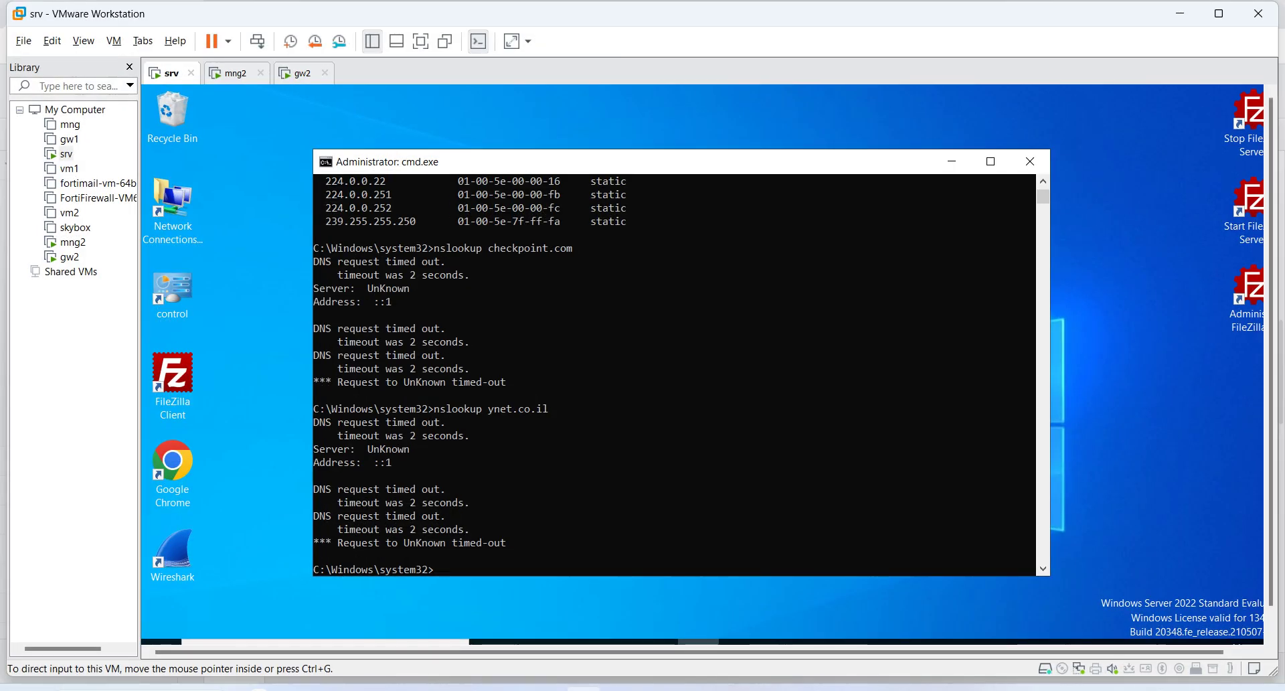
{"action": "left_click_drag", "start_coordinate": [468, 14], "coordinate": [650, 75]}
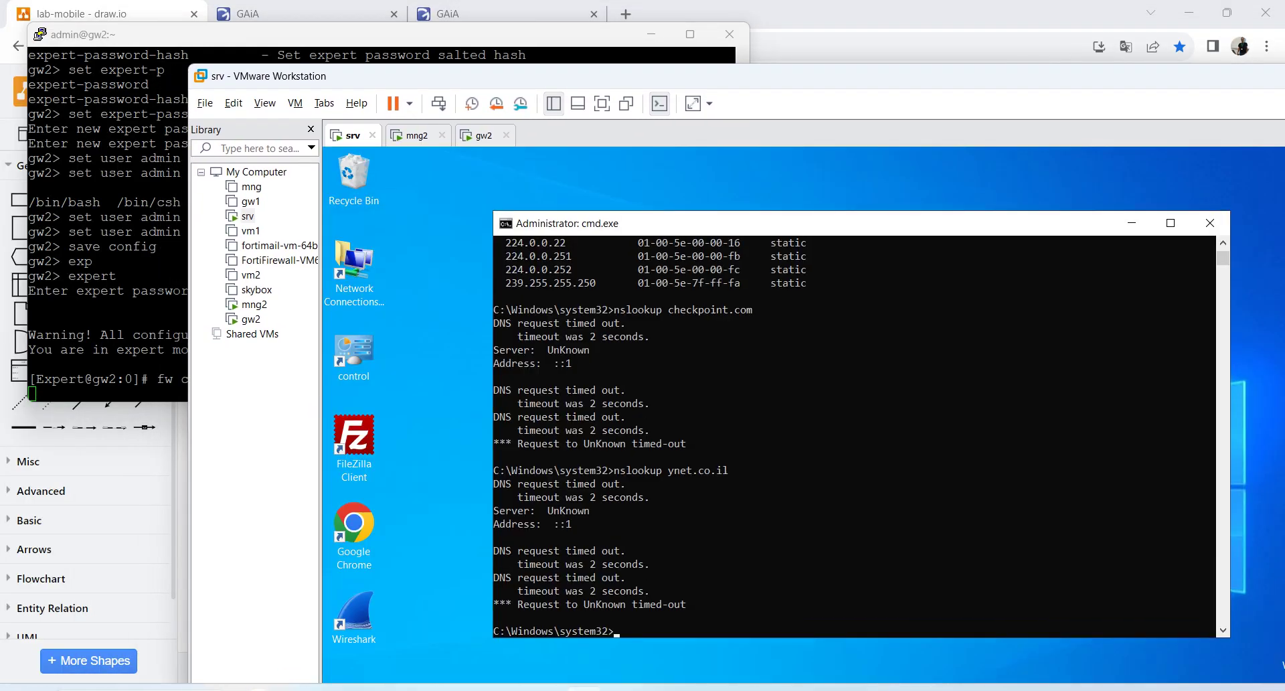
{"action": "left_click", "coordinate": [755, 362]}
{"action": "key", "text": "Up"}
{"action": "key", "text": "Return"}
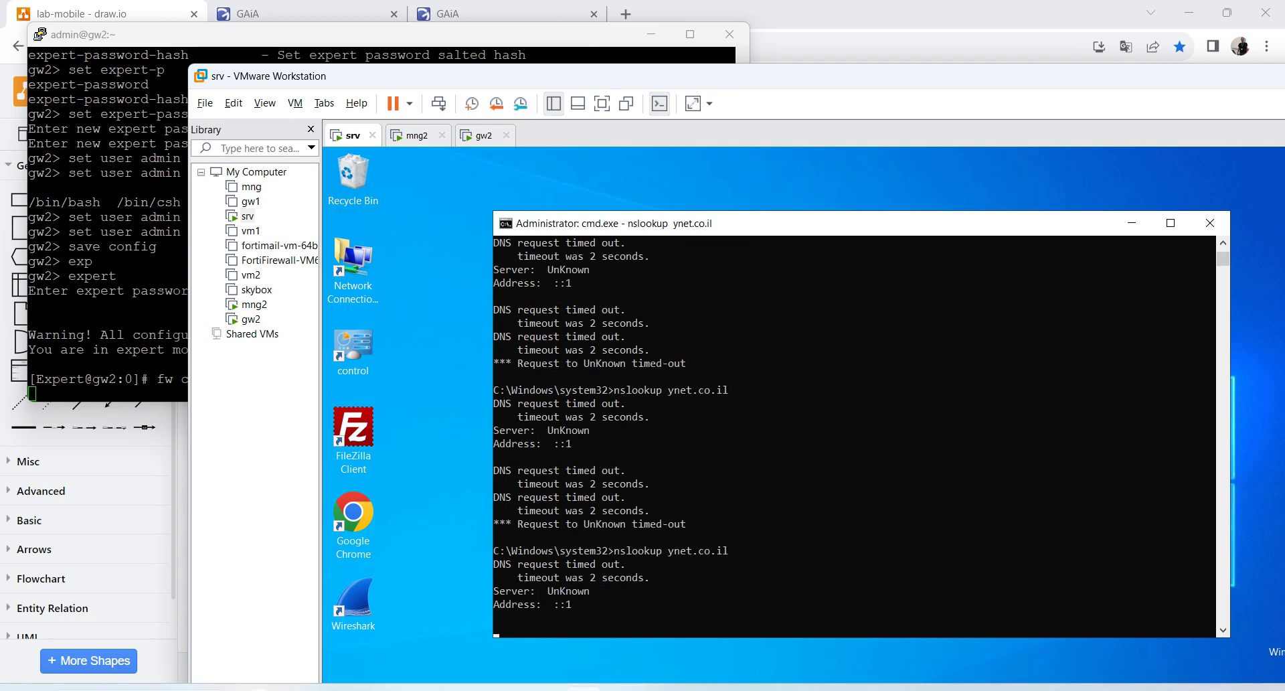
- Stop the drop debug and ping 8.8.8.8 from gw2, getting 2 of 2 replies
{"action": "key", "text": "alt+Tab"}
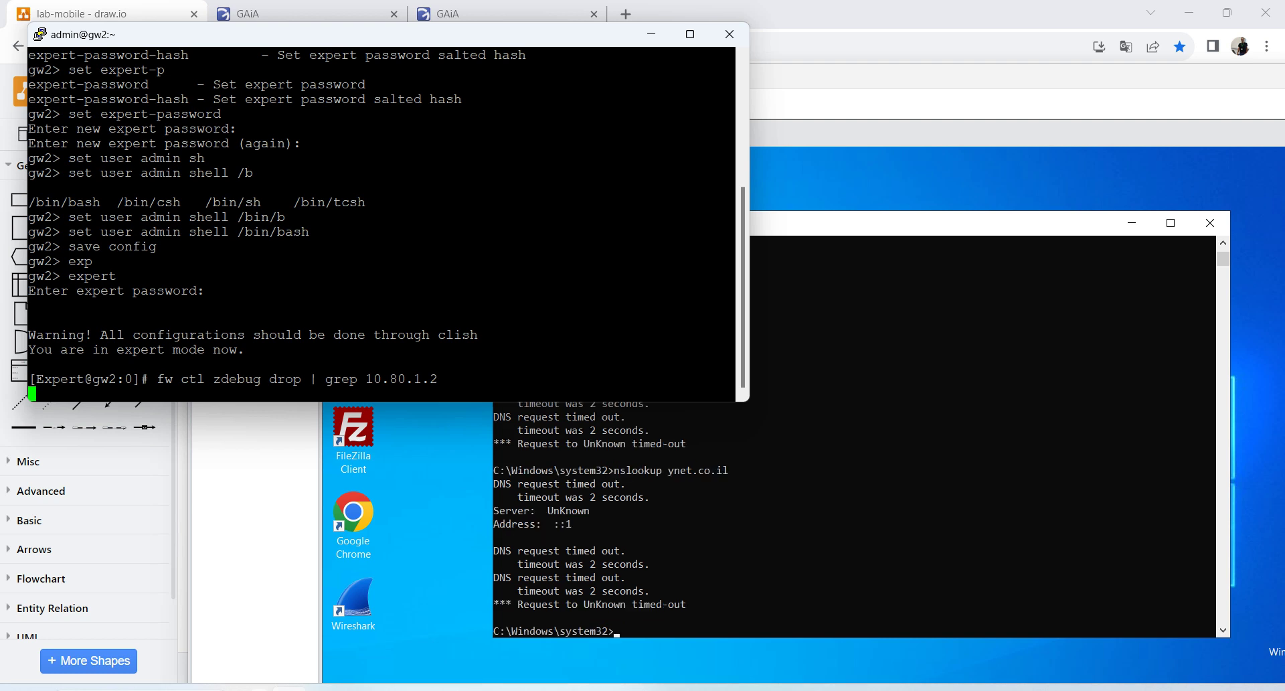
{"action": "key", "text": "ctrl+c"}
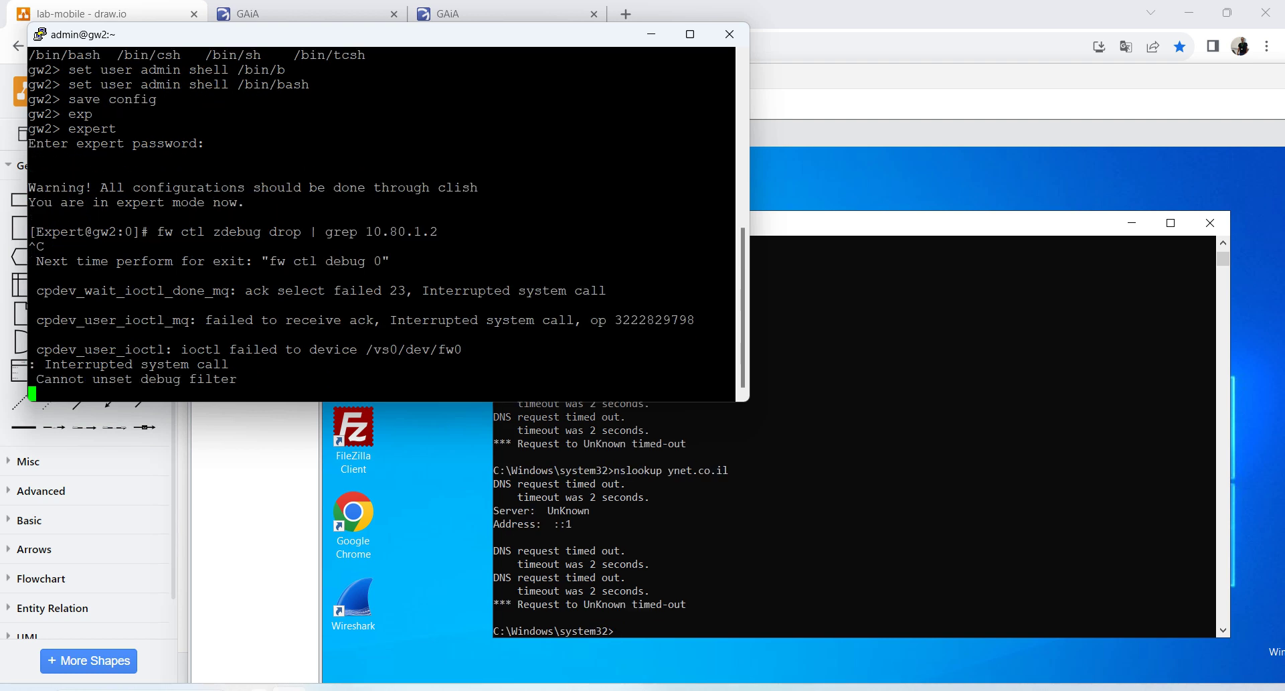
{"action": "type", "text": "pi"}
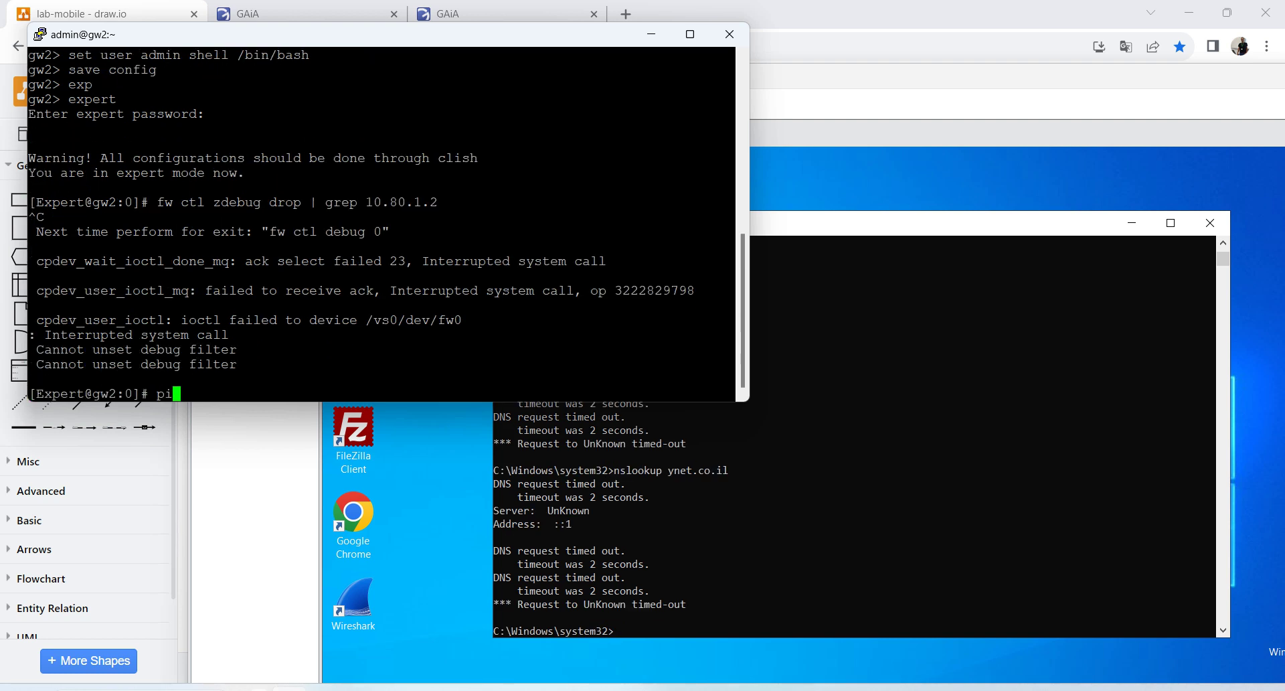
{"action": "type", "text": "ng 8.8.8.8"}
{"action": "key", "text": "Return"}
{"action": "key", "text": "ctrl+c"}
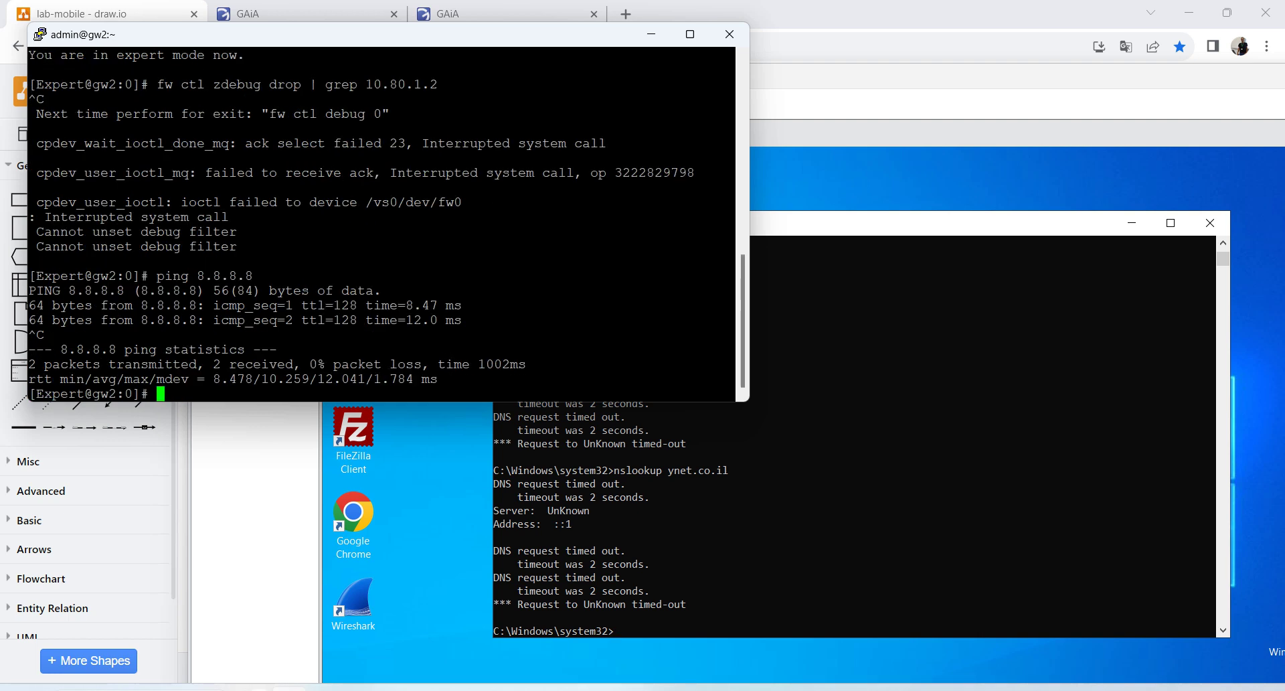
{"action": "left_click", "coordinate": [695, 689]}
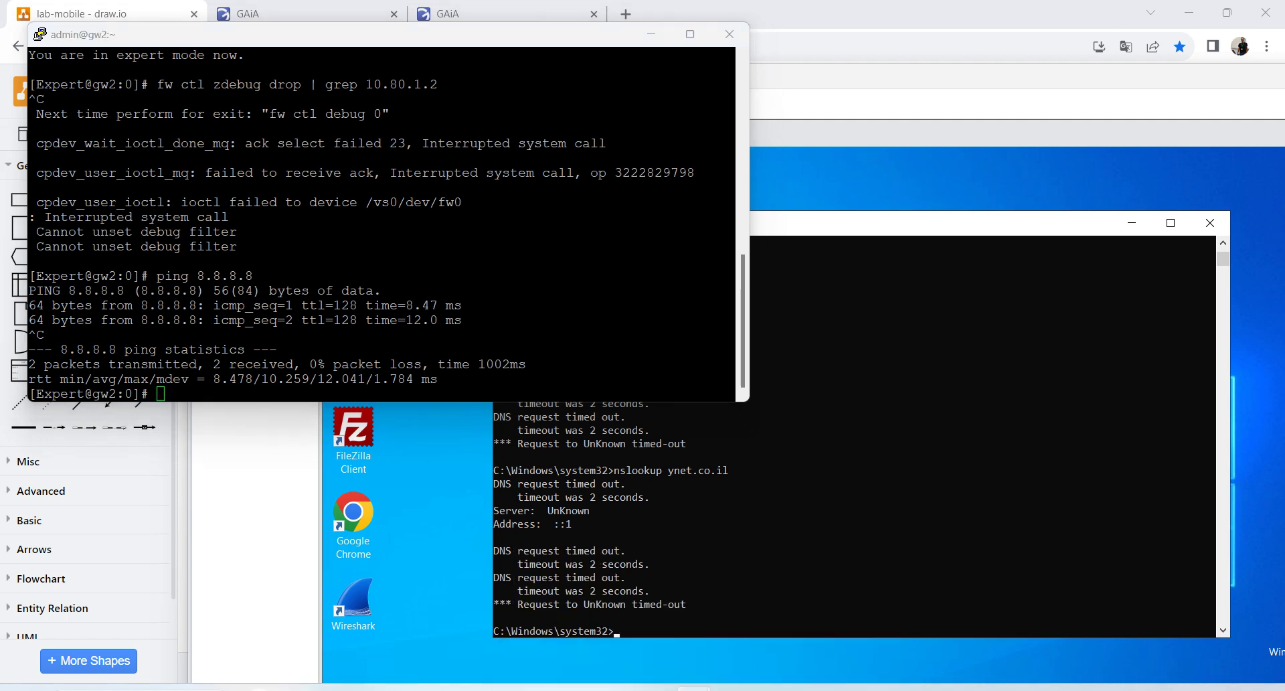
{"action": "left_click", "coordinate": [783, 621]}
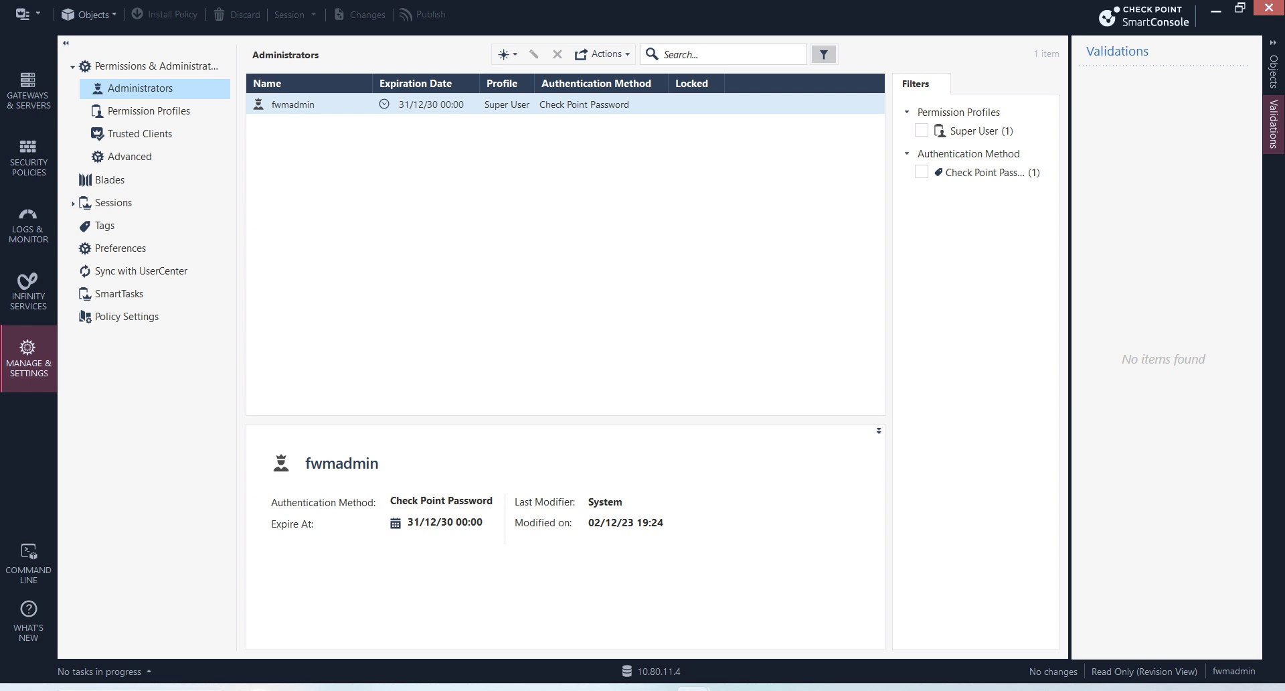
- Show the Standard access rulebase with hit counts and expand the Logs pane, checking History
{"action": "left_click", "coordinate": [28, 158]}
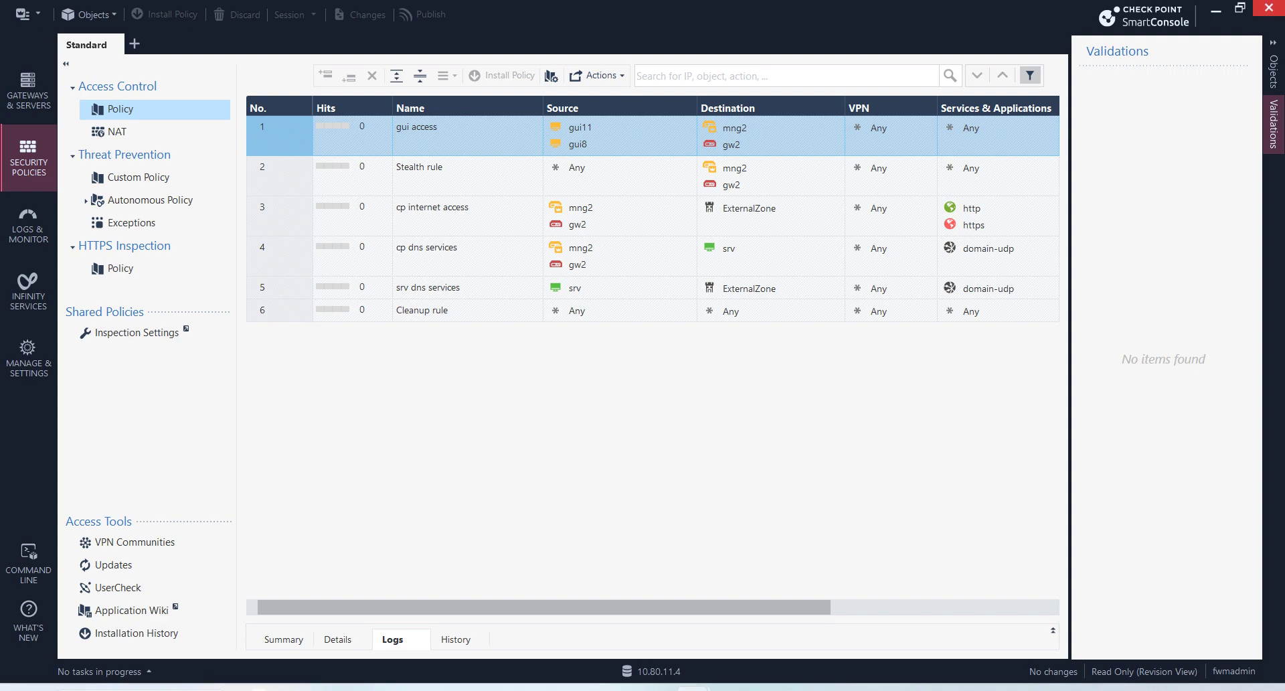
{"action": "left_click", "coordinate": [1267, 7]}
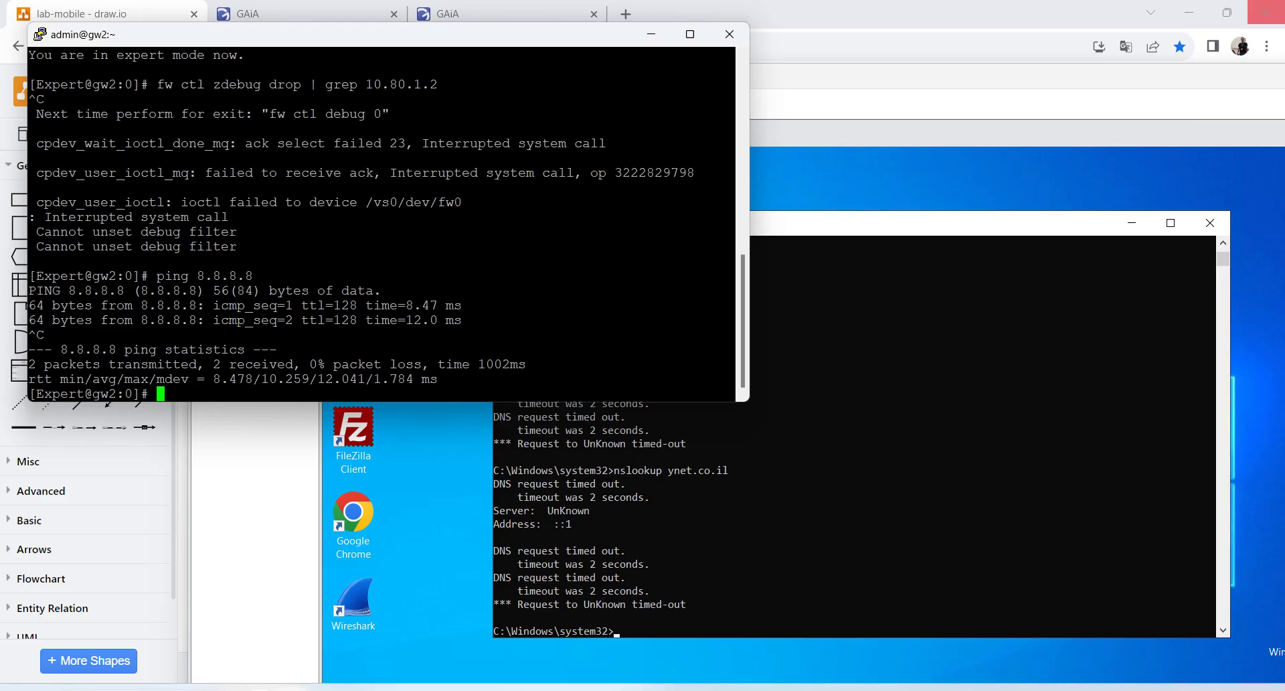
{"action": "left_click", "coordinate": [698, 688]}
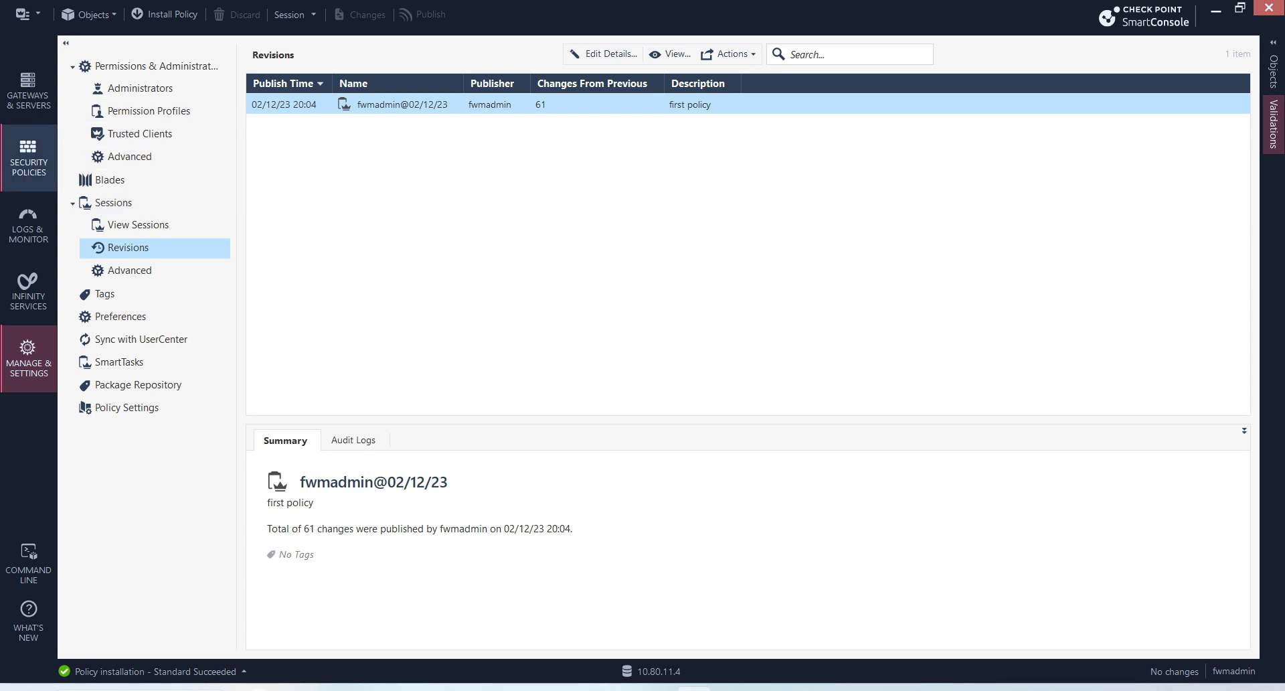
{"action": "left_click", "coordinate": [28, 158]}
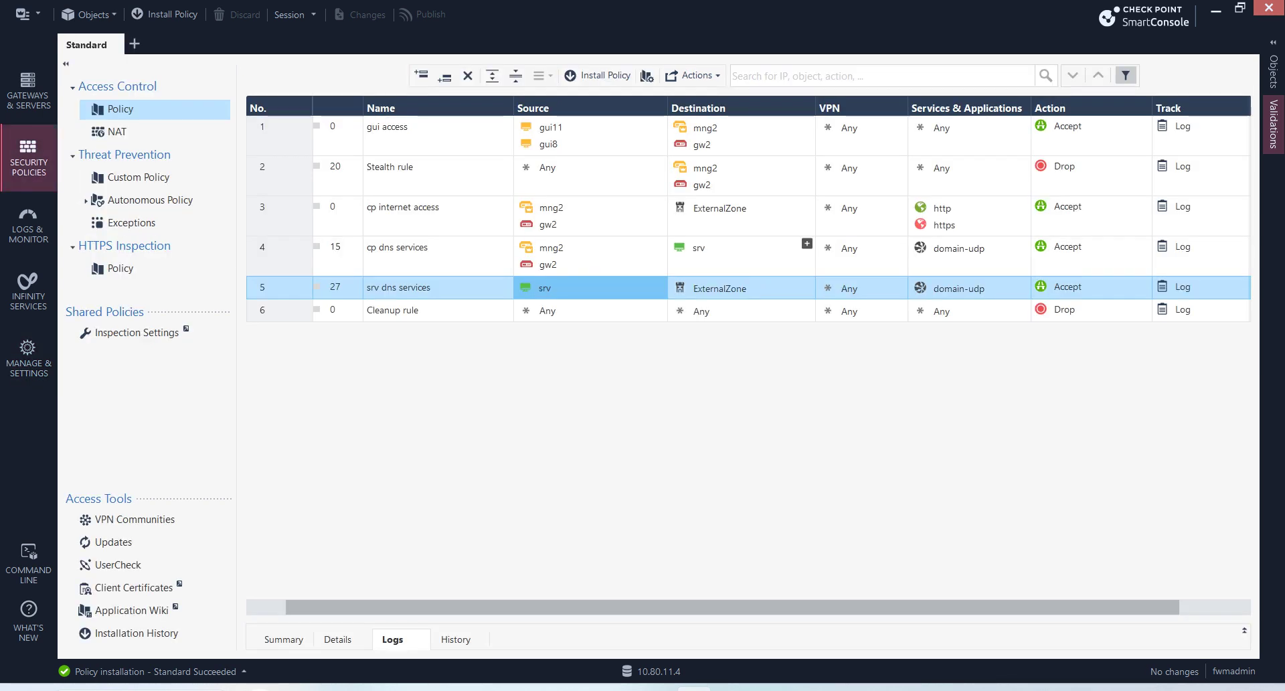
{"action": "mouse_move", "coordinate": [699, 248]}
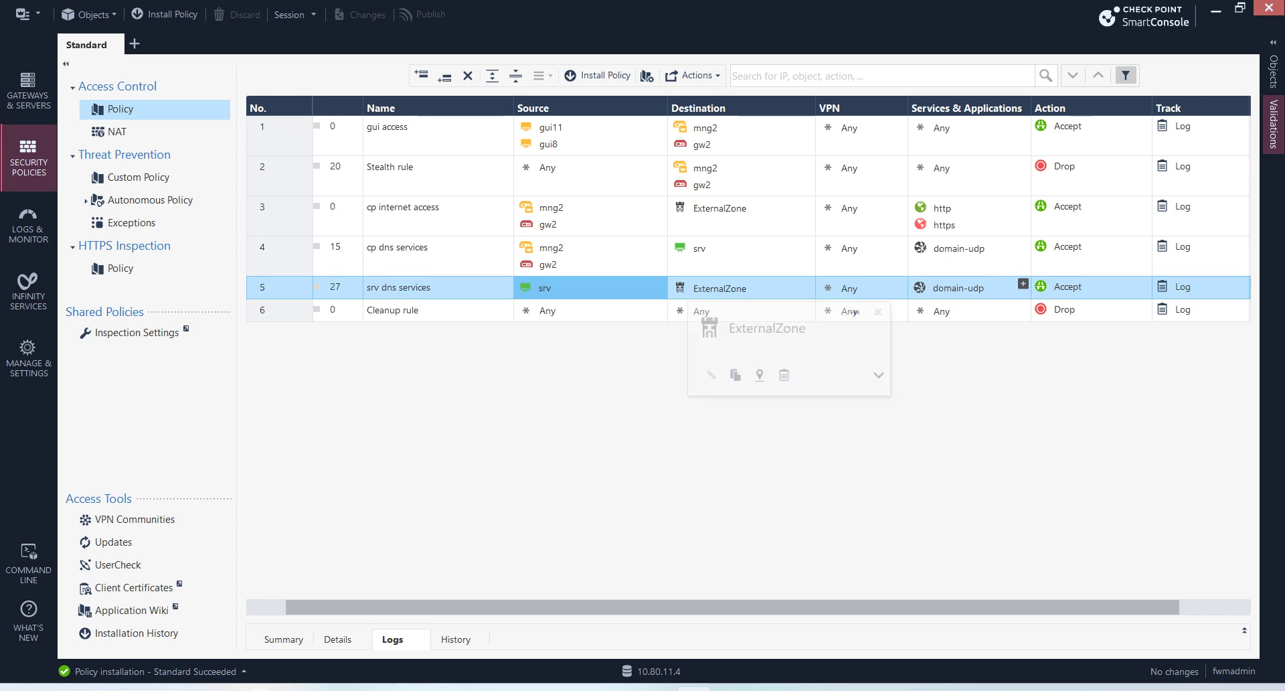
{"action": "mouse_move", "coordinate": [958, 288]}
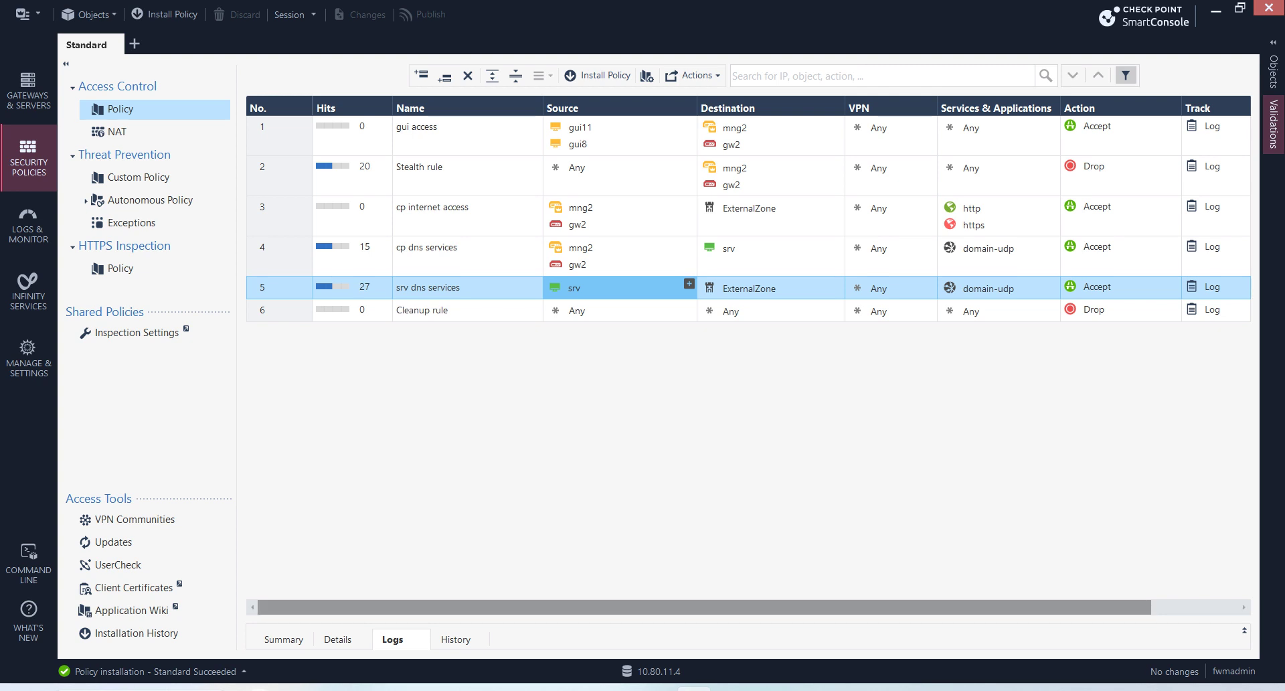
{"action": "left_click", "coordinate": [392, 639]}
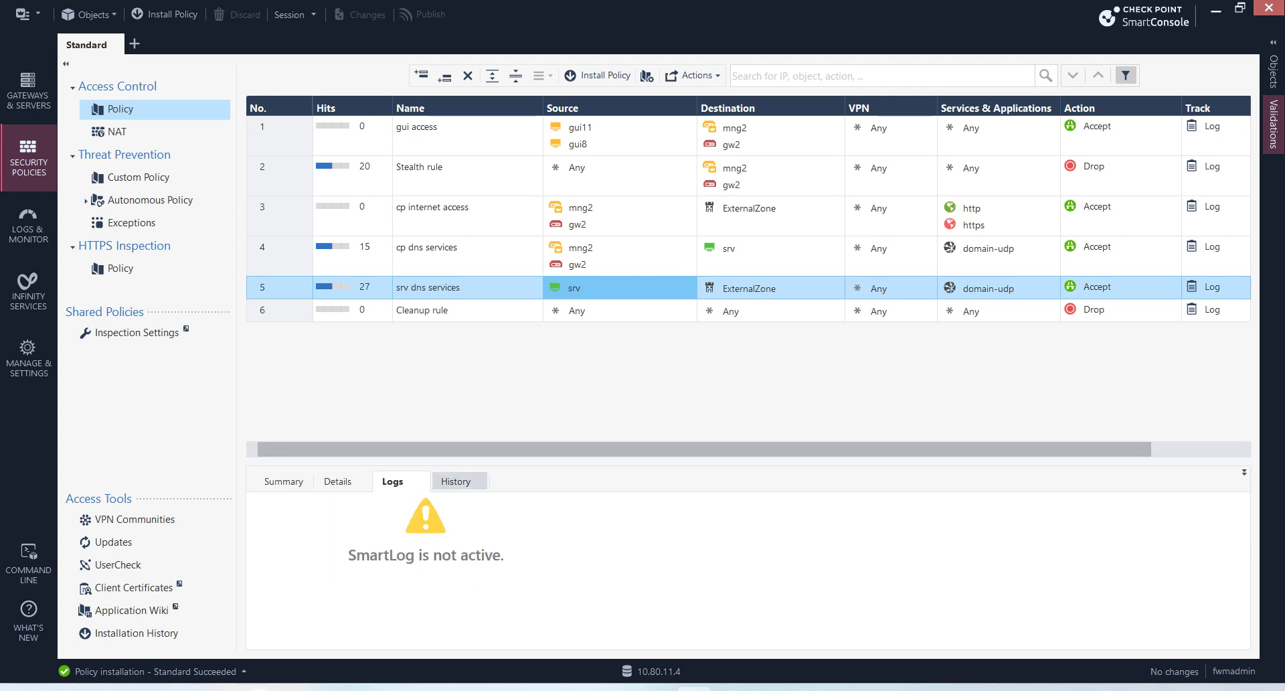
{"action": "left_click", "coordinate": [456, 481]}
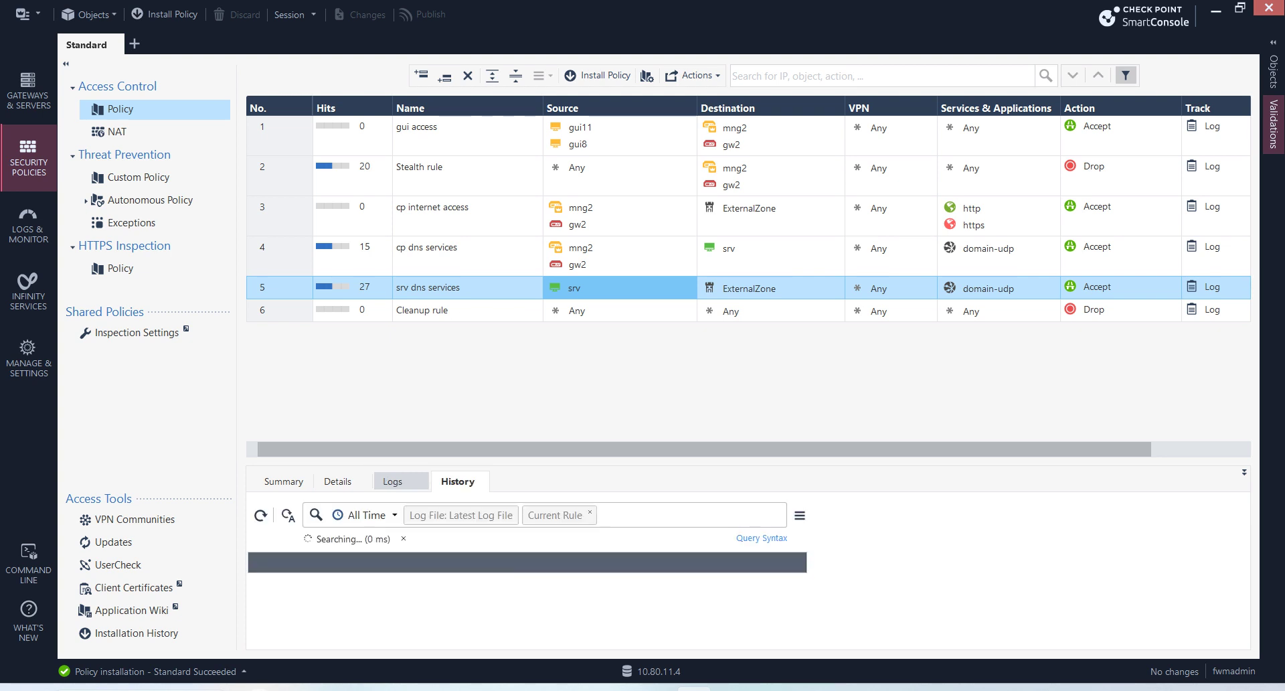
{"action": "left_click", "coordinate": [392, 481]}
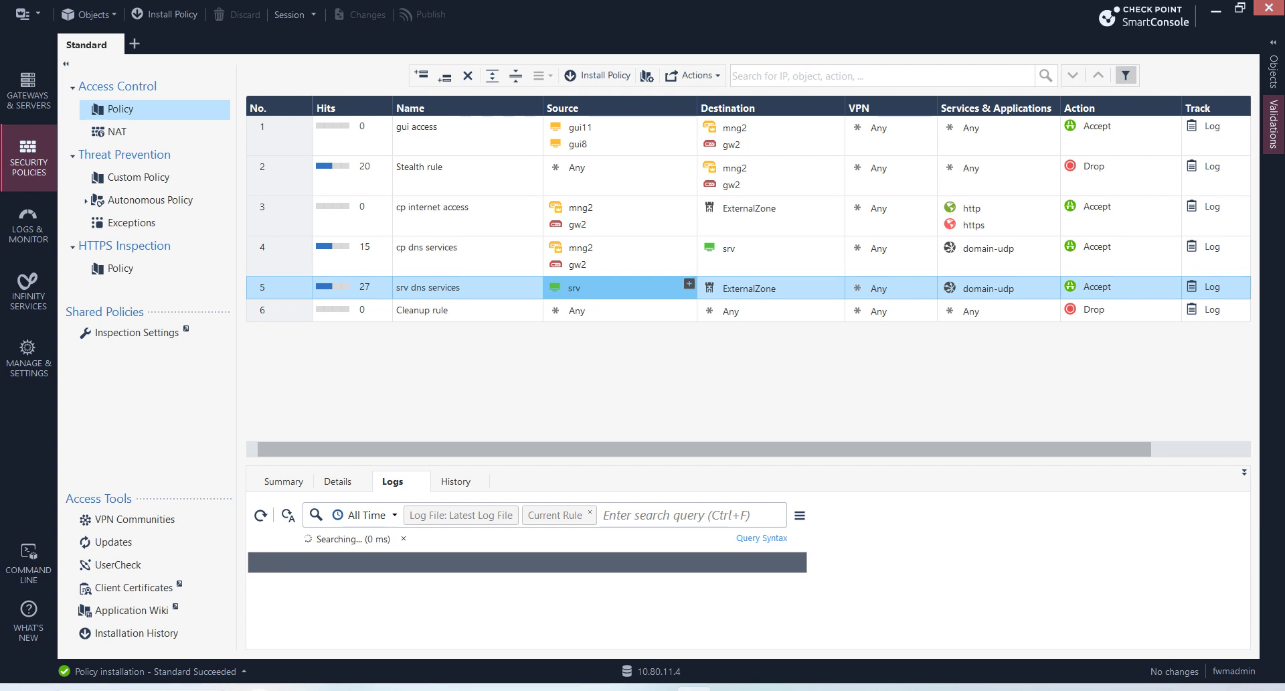
{"action": "mouse_move", "coordinate": [576, 289]}
- Run ipconfig on srv and select its IPv4 address 10.80.1.2 (gateway 10.80.1.1)
{"action": "mouse_move", "coordinate": [583, 688]}
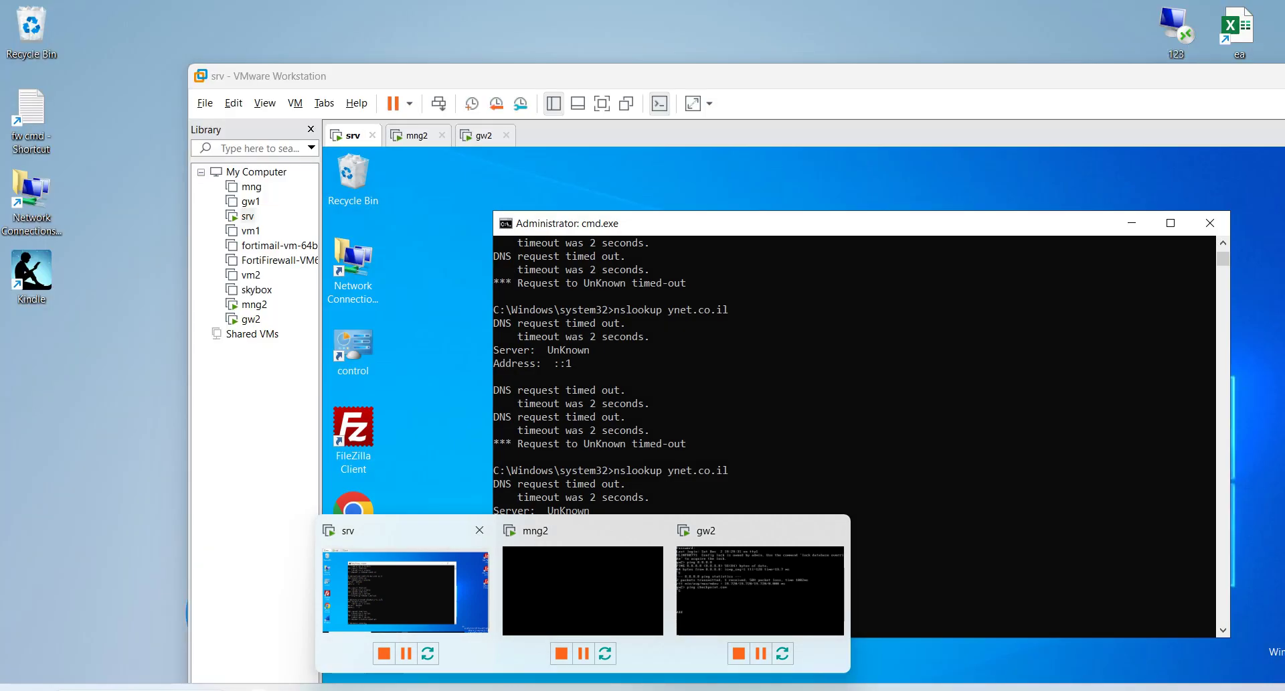
{"action": "left_click", "coordinate": [405, 589]}
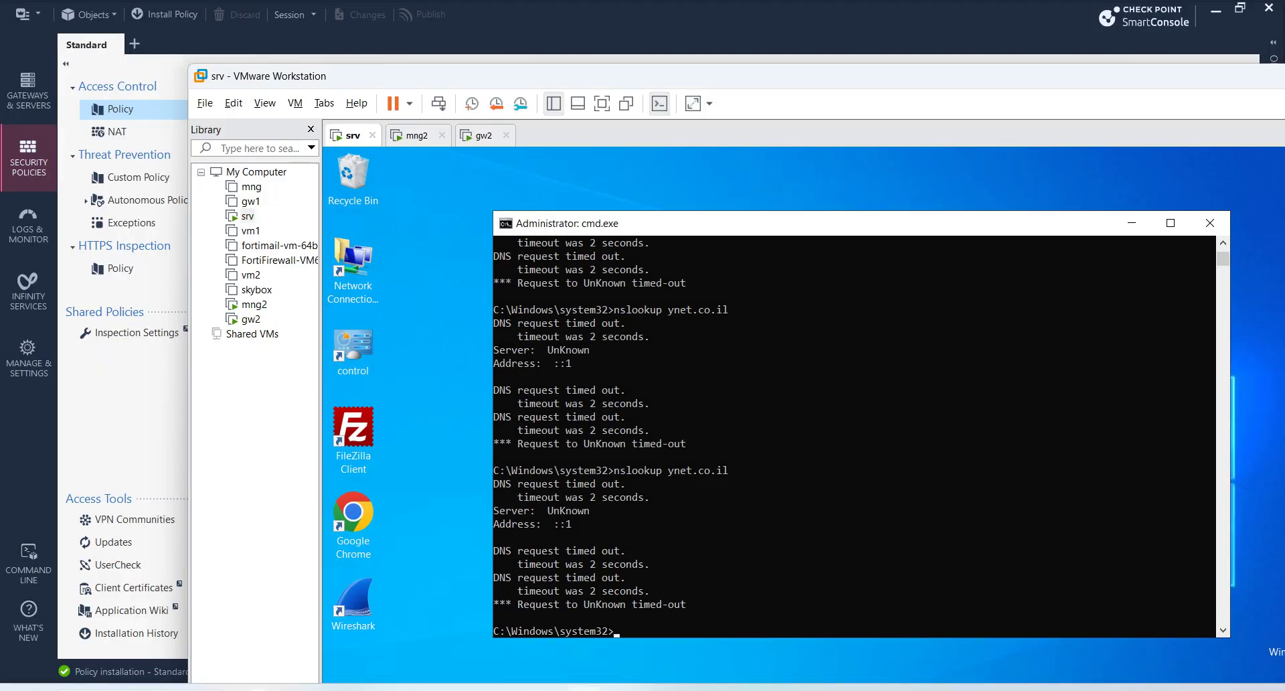
{"action": "type", "text": "ipconfig"}
{"action": "key", "text": "Return"}
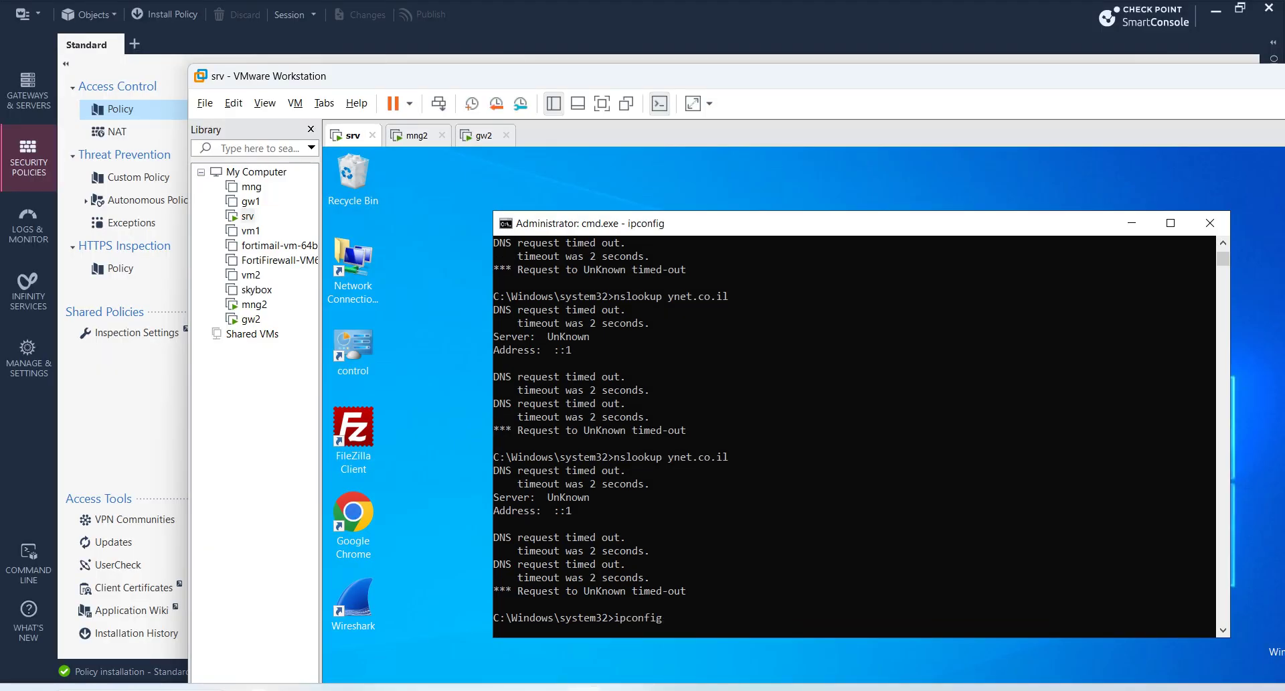
{"action": "left_click_drag", "start_coordinate": [728, 577], "coordinate": [786, 577]}
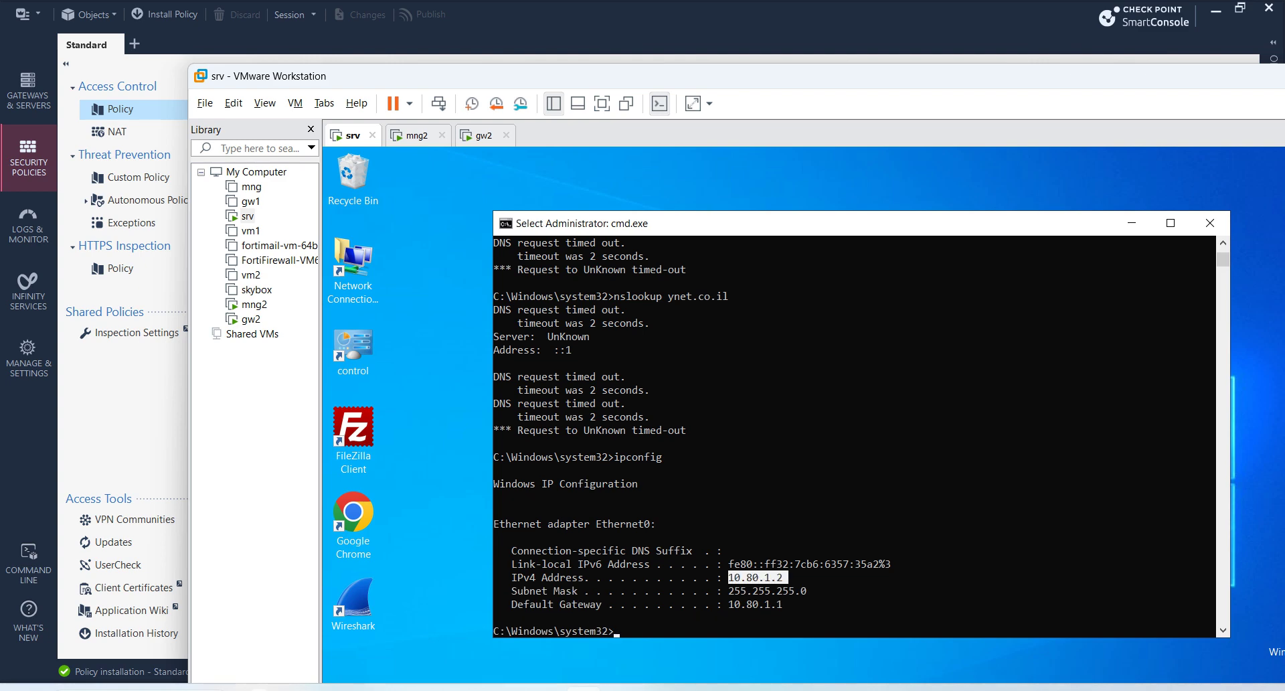
{"action": "key", "text": "alt+Tab"}
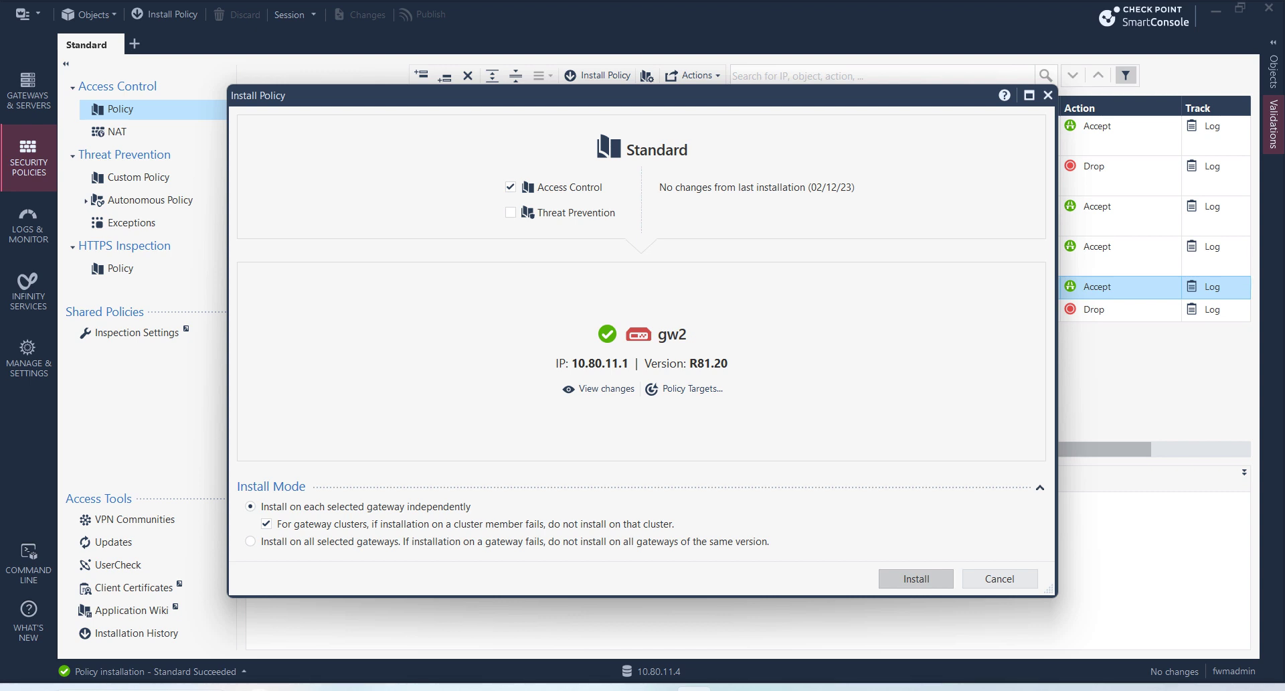
- Install the Standard Access Control policy on gw2 and wait for it to succeed
{"action": "key", "text": "Escape"}
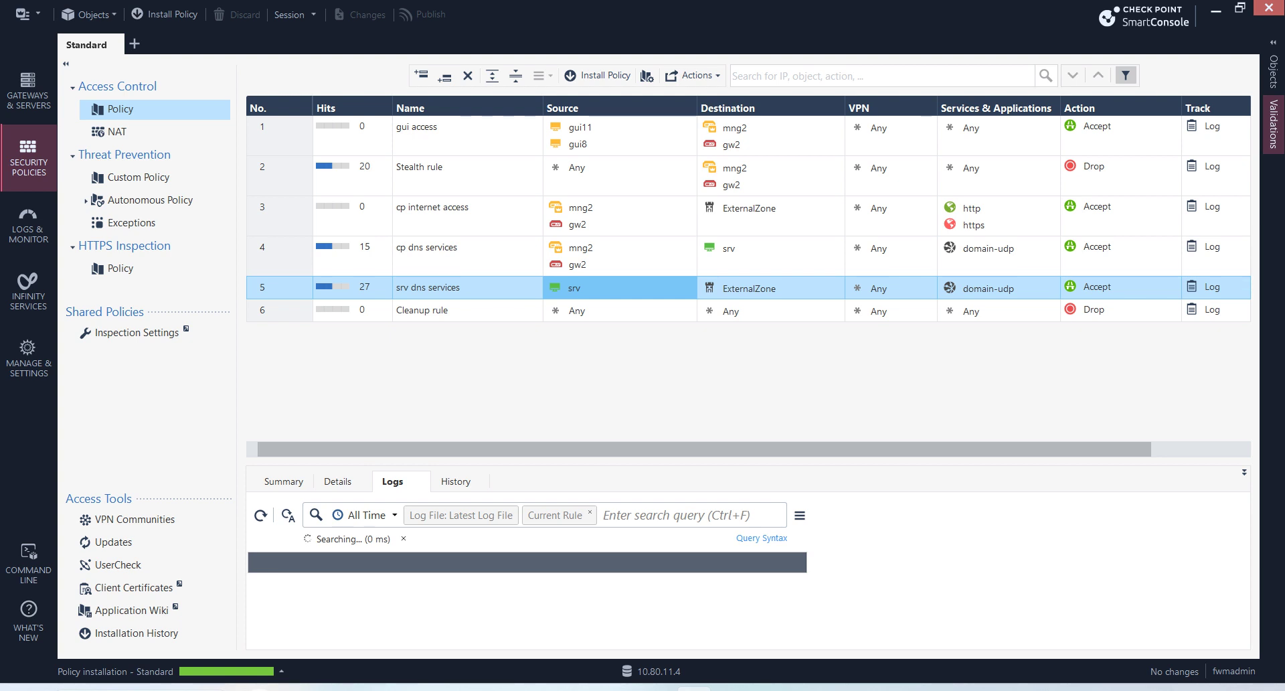
{"action": "mouse_move", "coordinate": [694, 689]}
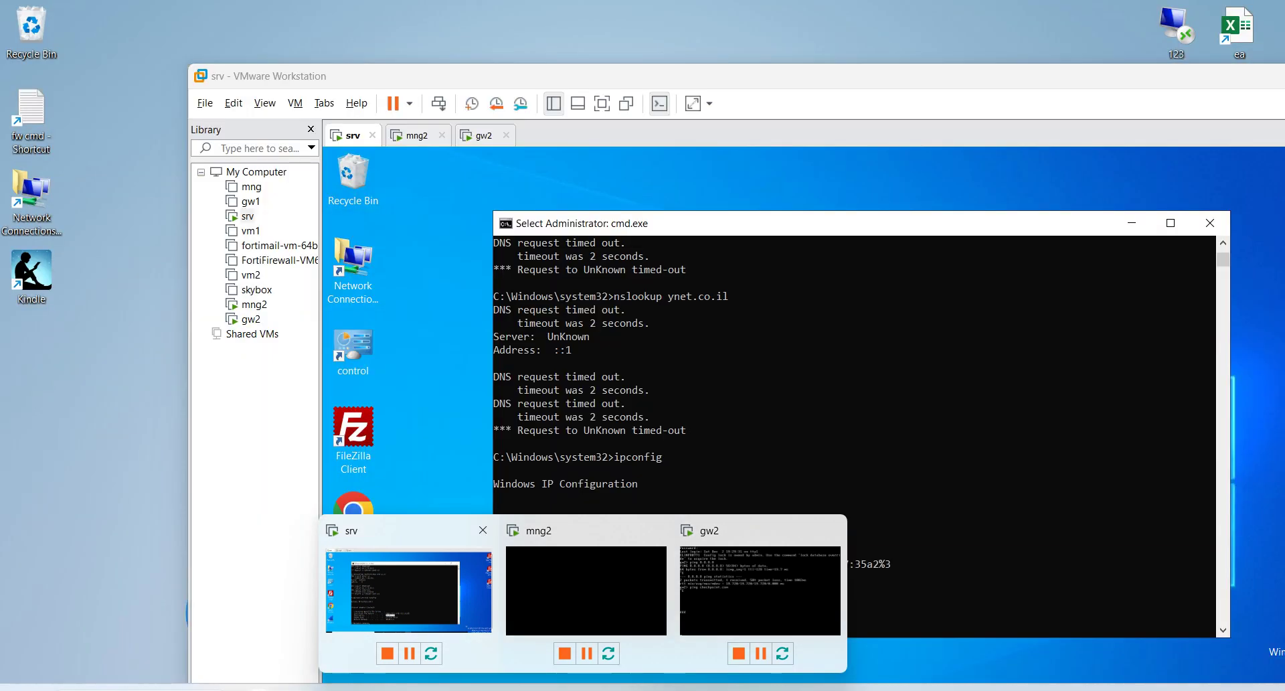
- Rerun ipconfig and the ynet.co.il lookup on srv, which still times out
{"action": "left_click", "coordinate": [408, 588]}
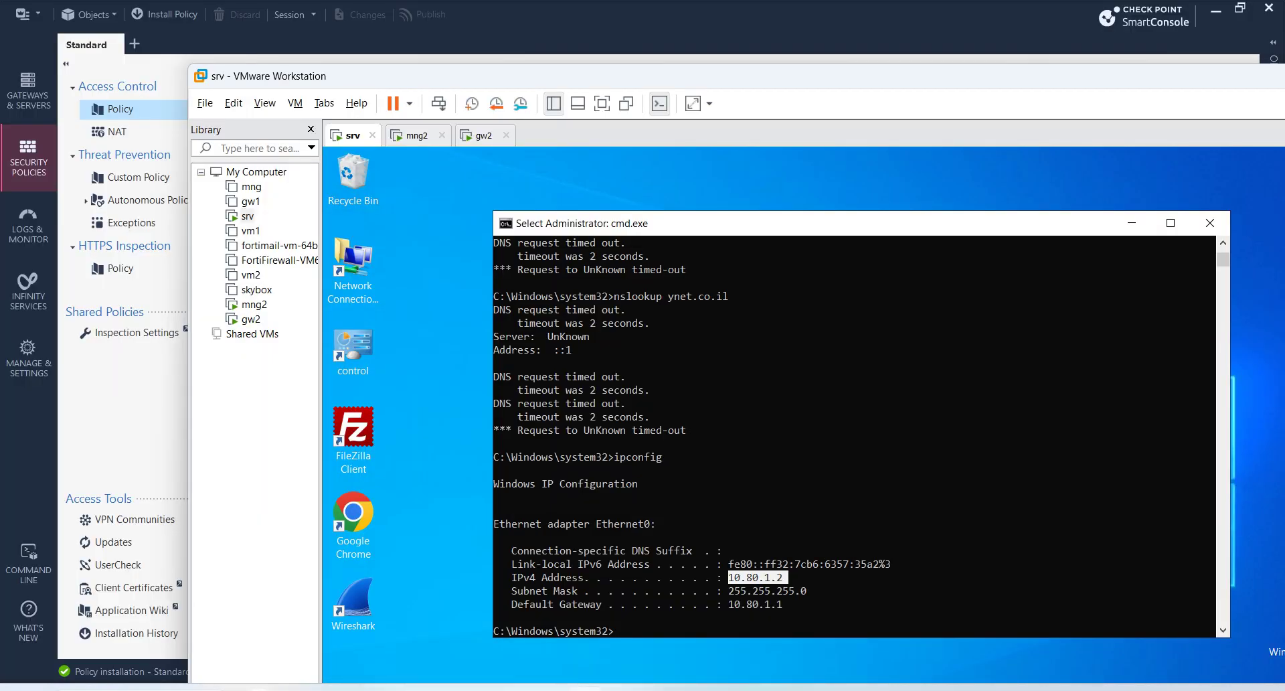
{"action": "key", "text": "Up"}
{"action": "key", "text": "Return"}
{"action": "key", "text": "Up"}
{"action": "key", "text": "Up"}
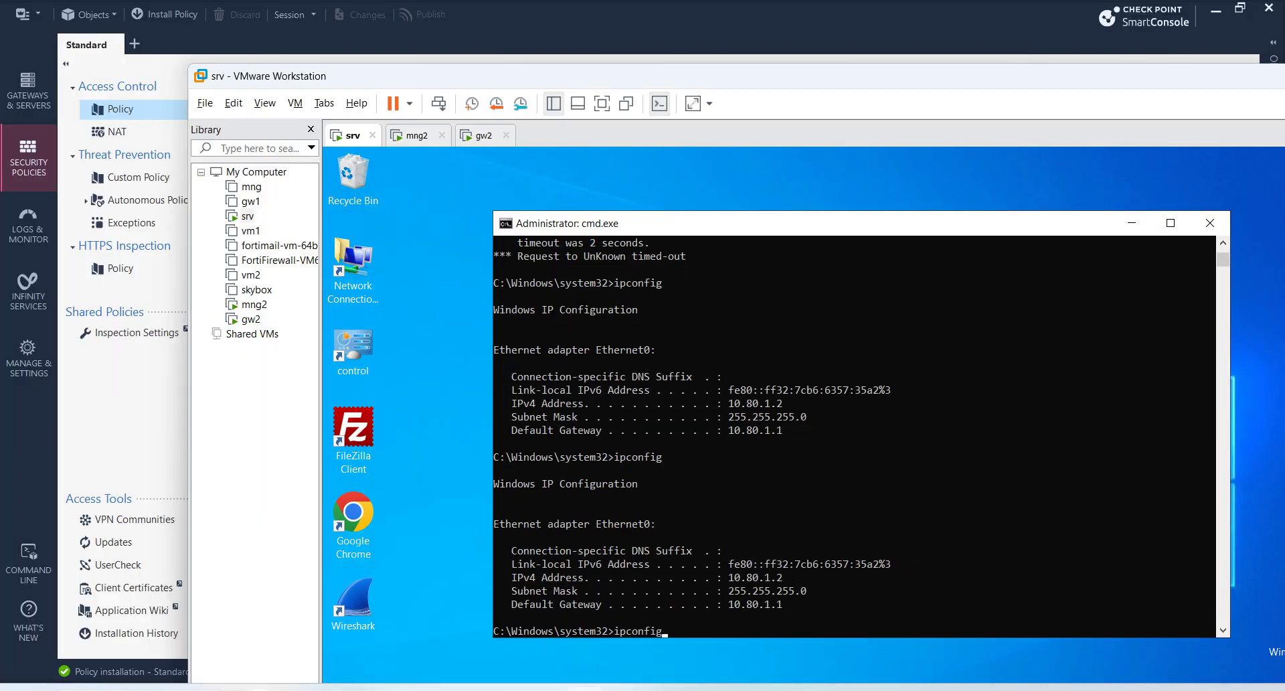
{"action": "key", "text": "Return"}
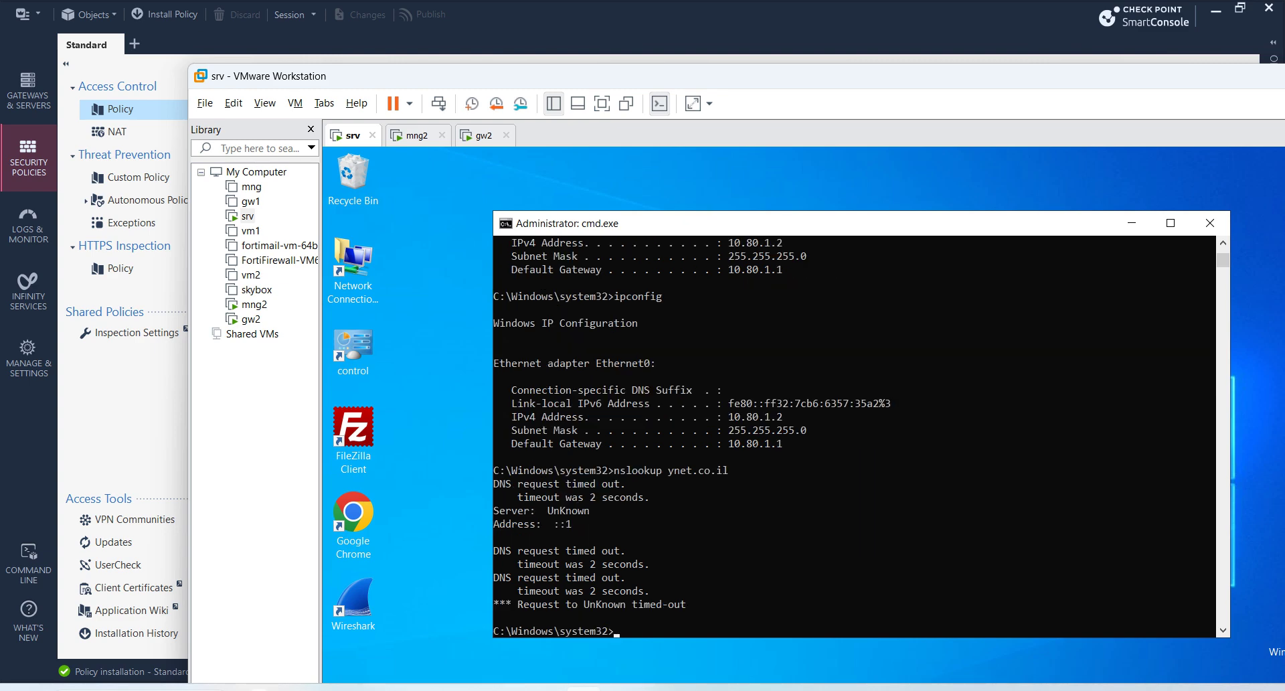
{"action": "key", "text": "super+Up"}
{"action": "left_click_drag", "start_coordinate": [669, 20], "coordinate": [671, 38]}
{"action": "left_click", "coordinate": [1270, 37]}
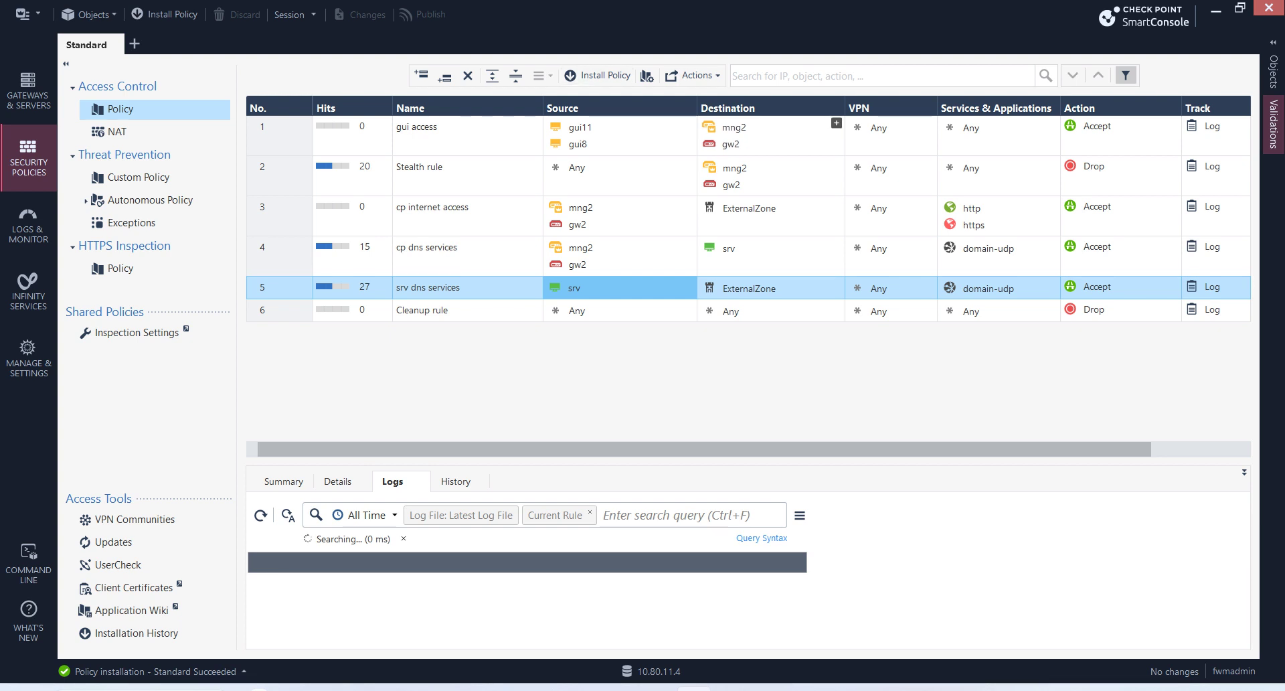
- Enable 'Hide internal networks behind the Gateway's external IP' in gw2's NAT settings and save
{"action": "left_click", "coordinate": [730, 144]}
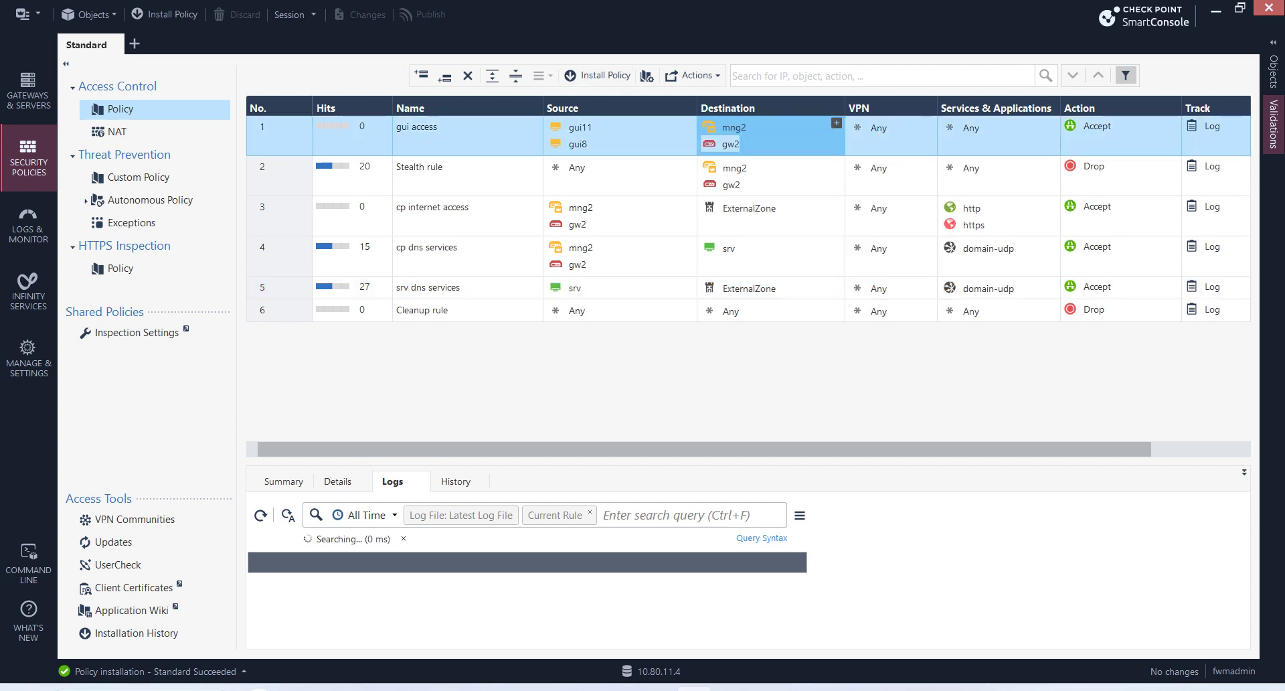
{"action": "double_click", "coordinate": [730, 144]}
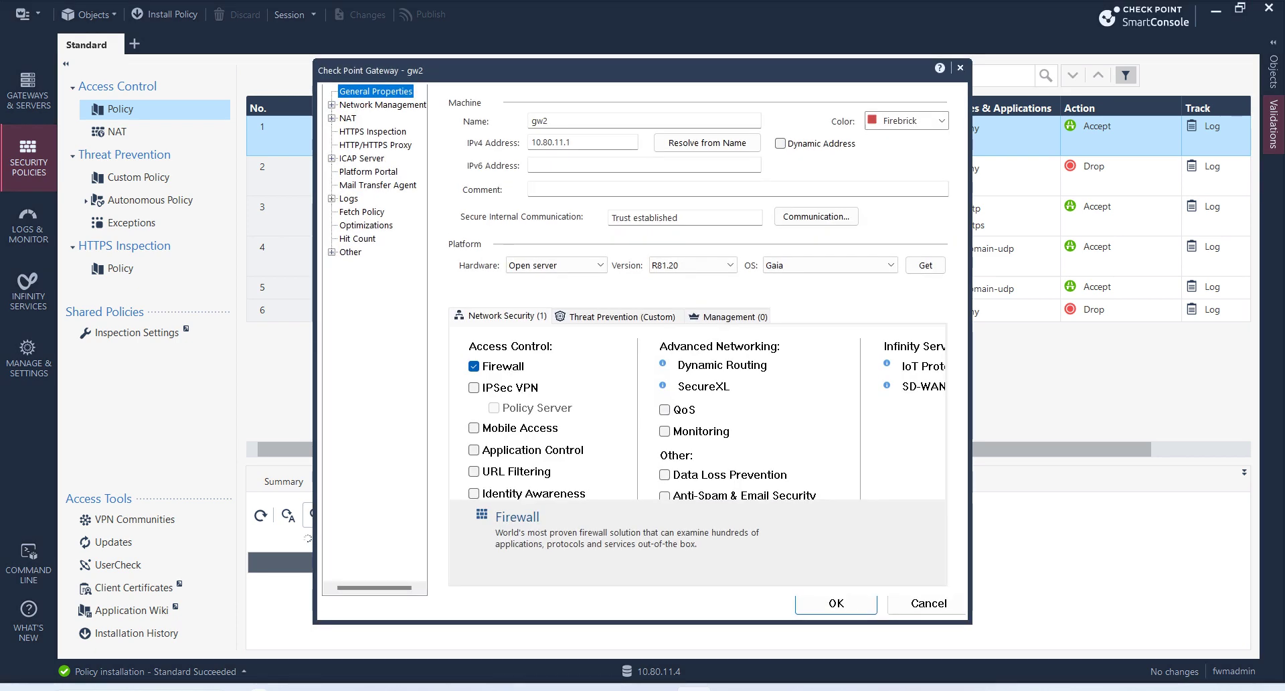
{"action": "left_click", "coordinate": [382, 104]}
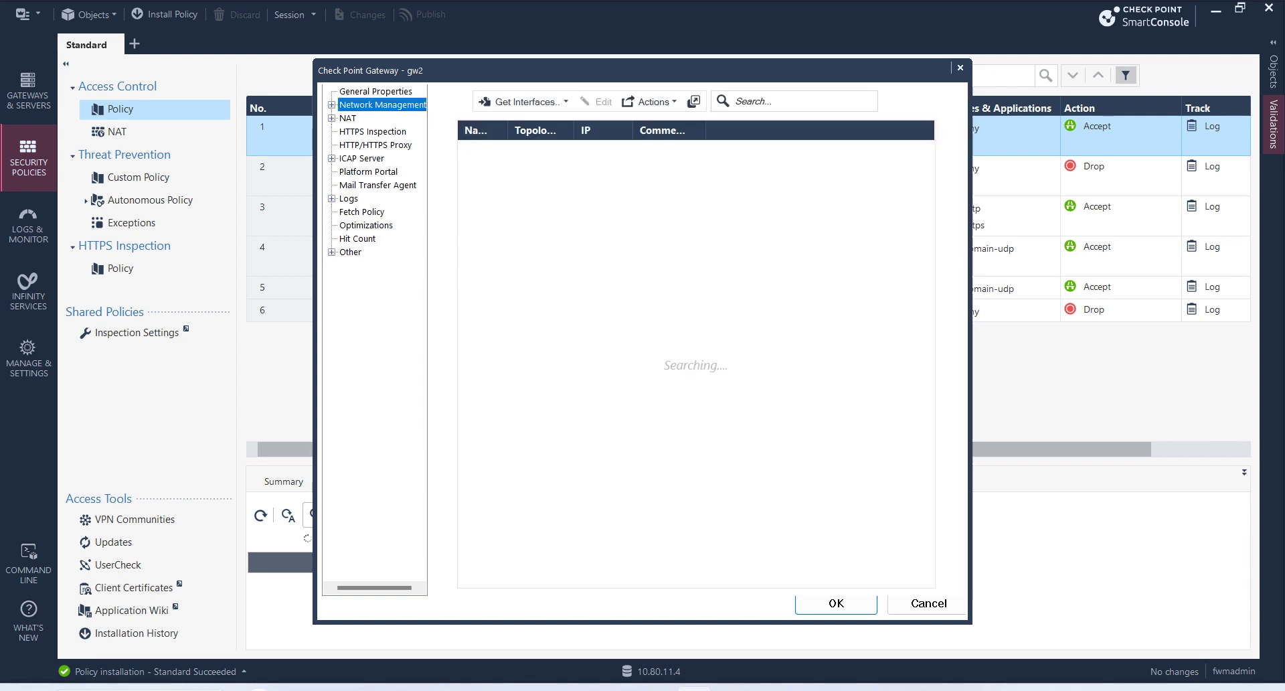
{"action": "left_click", "coordinate": [348, 118]}
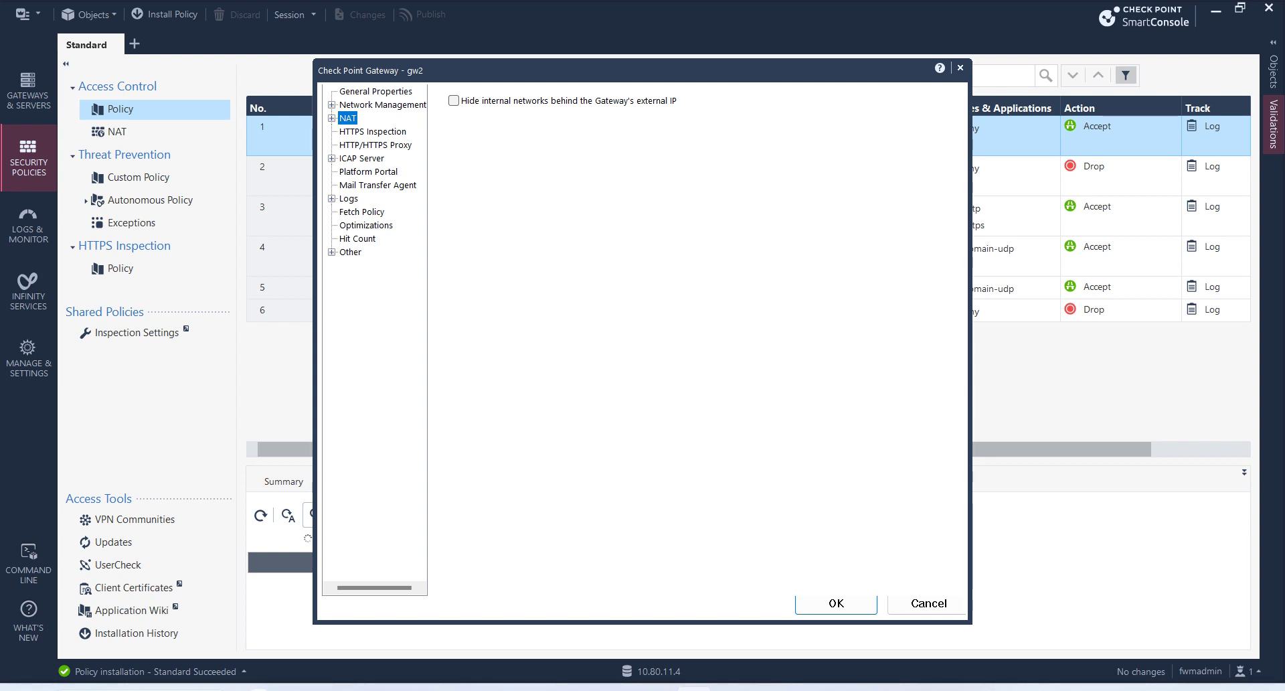
{"action": "key", "text": "Tab"}
{"action": "key", "text": "space"}
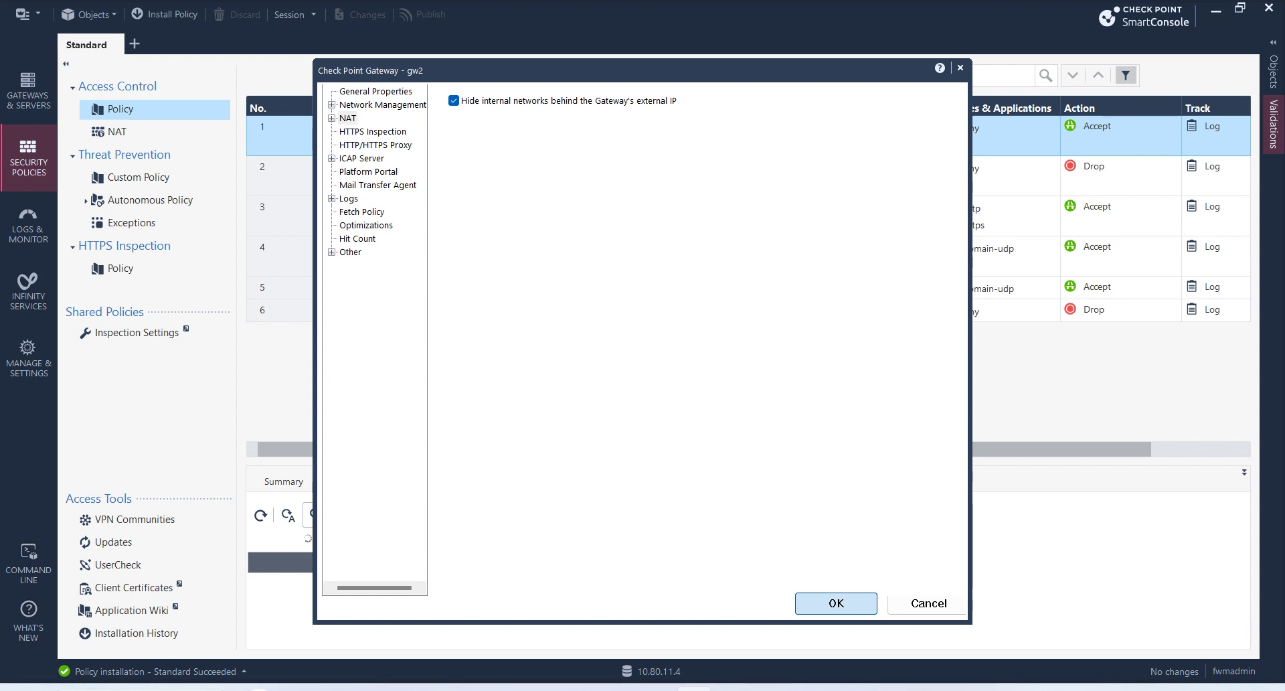
{"action": "left_click", "coordinate": [836, 602]}
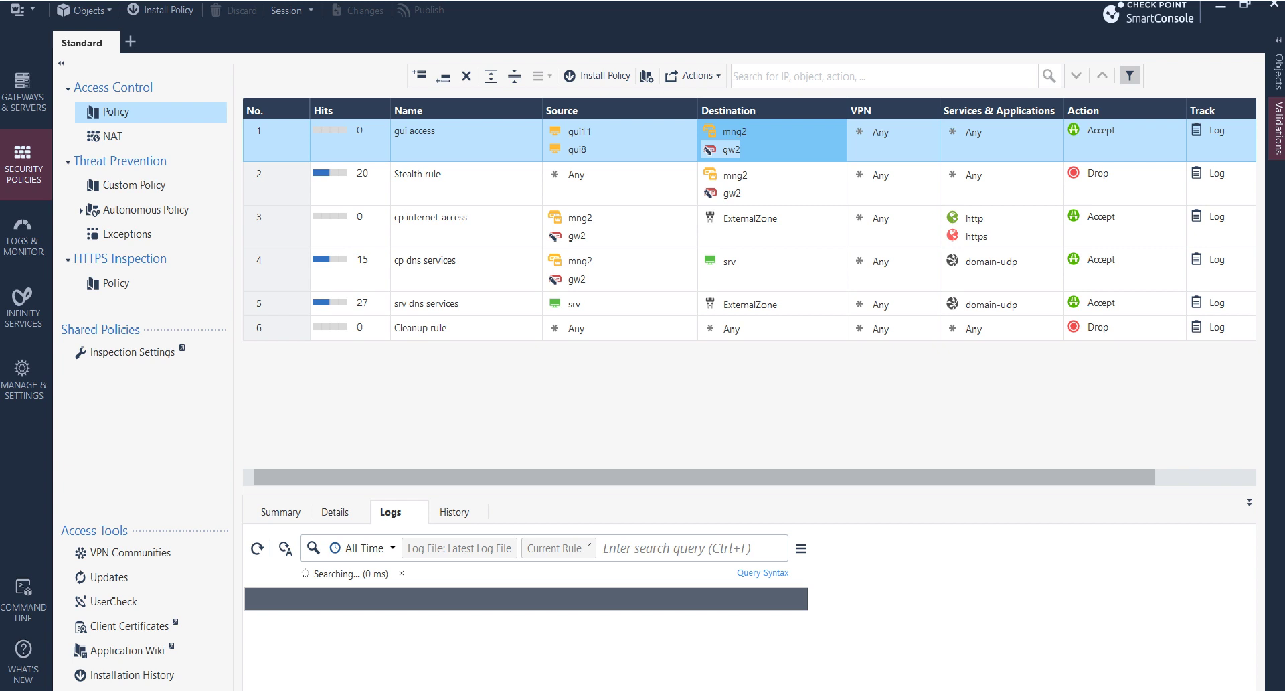
- Compare gw2's General Properties IPv4 address with its external eth0 interface, 10.80.8.1/24
{"action": "mouse_move", "coordinate": [731, 149]}
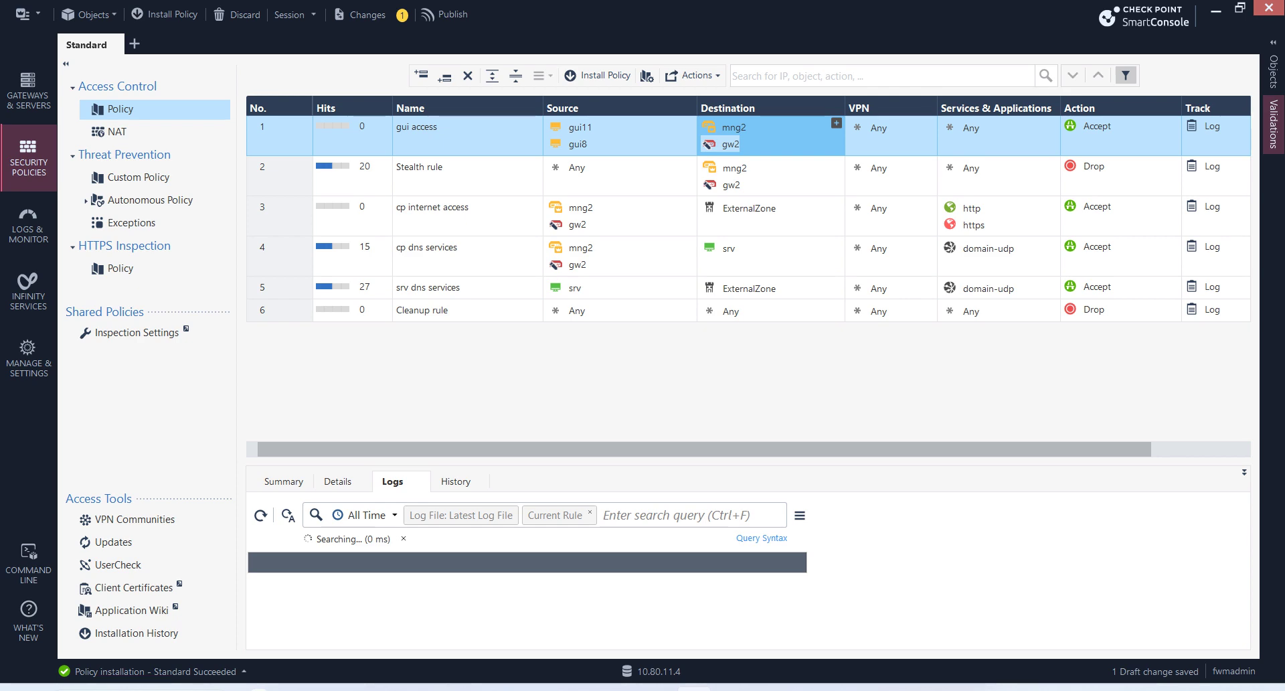
{"action": "double_click", "coordinate": [729, 144]}
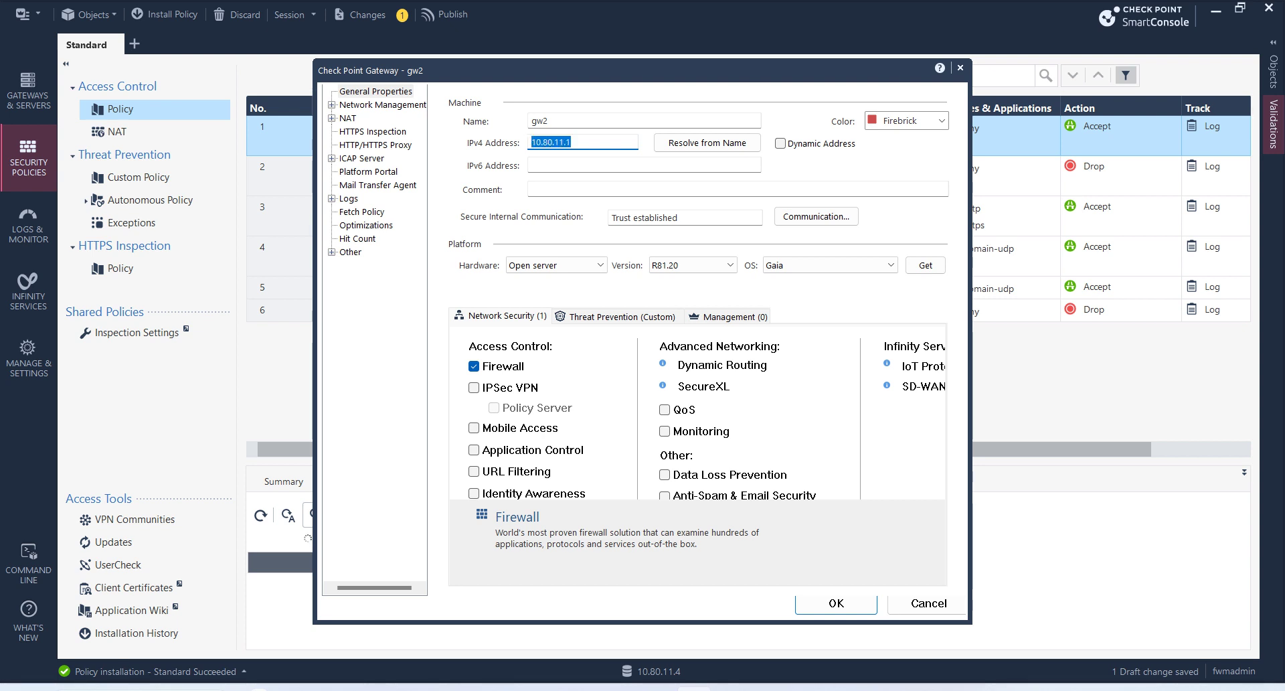
{"action": "left_click", "coordinate": [382, 104]}
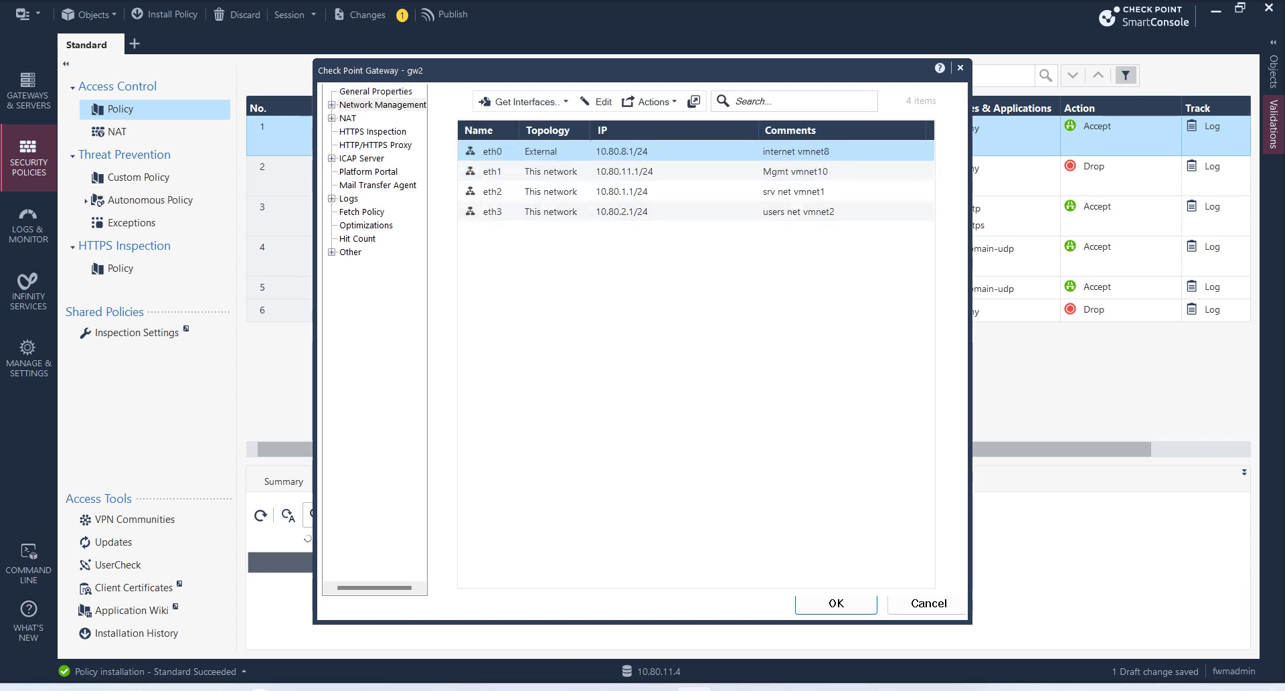
{"action": "left_click", "coordinate": [375, 91]}
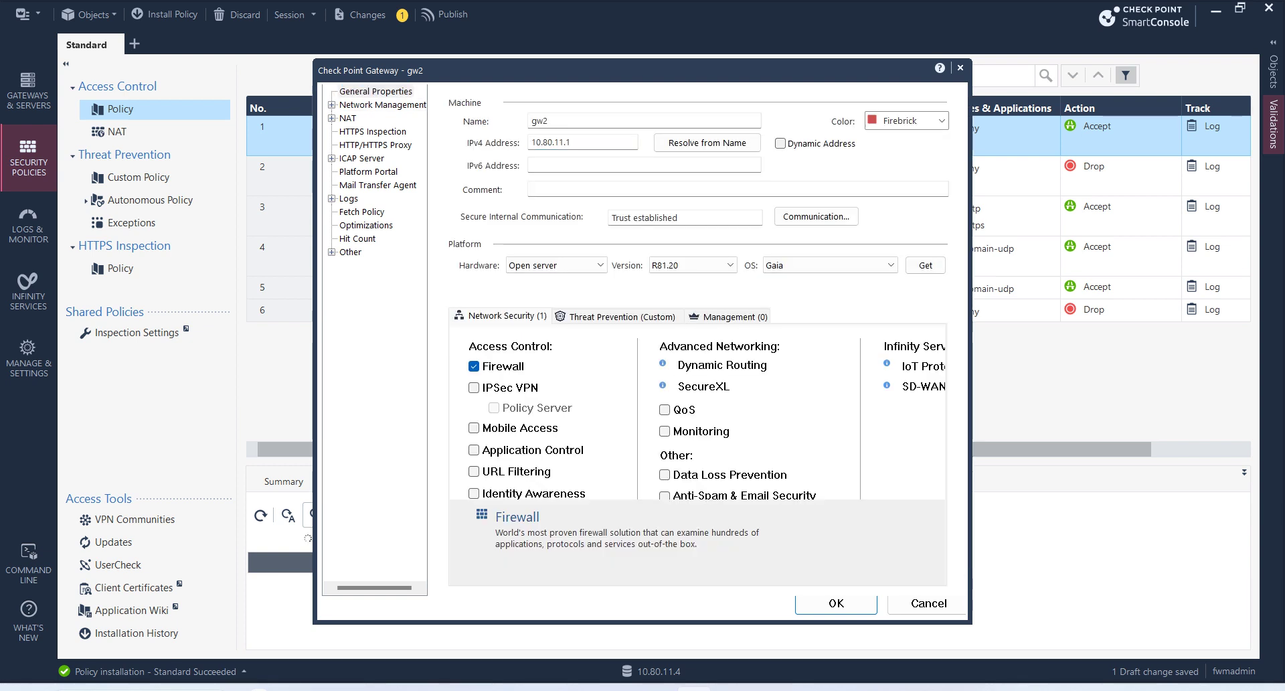
{"action": "left_click", "coordinate": [582, 142]}
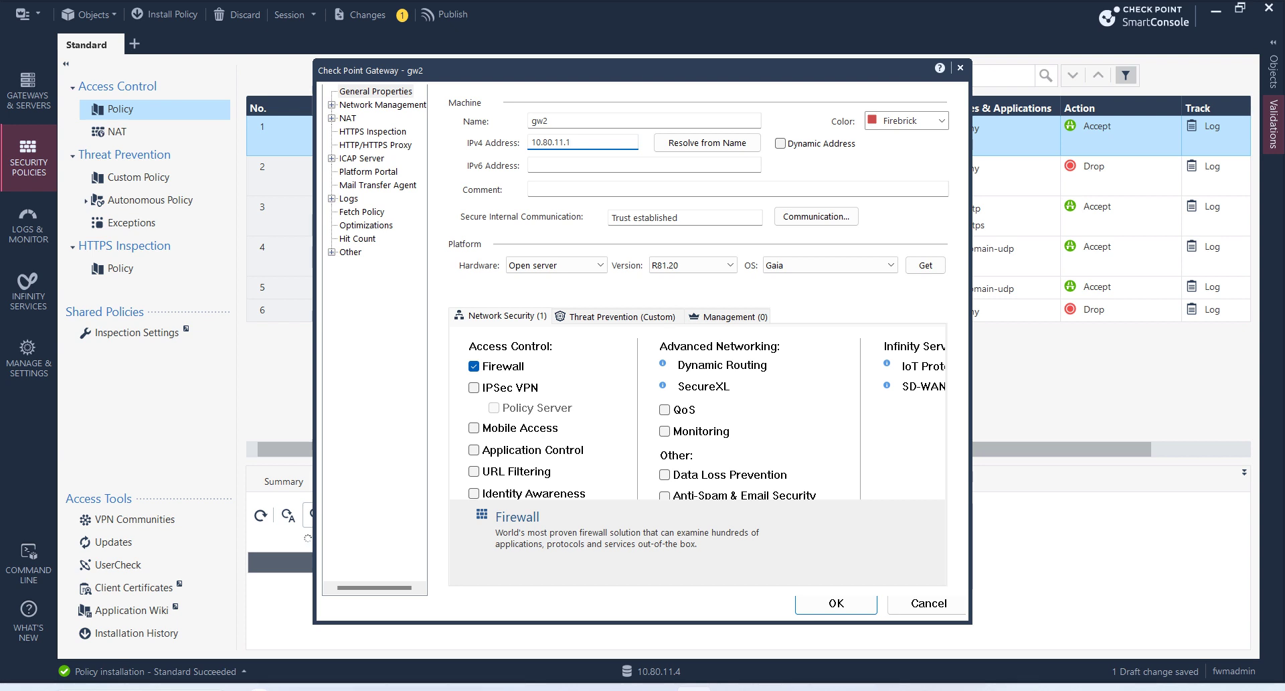
{"action": "left_click", "coordinate": [382, 104]}
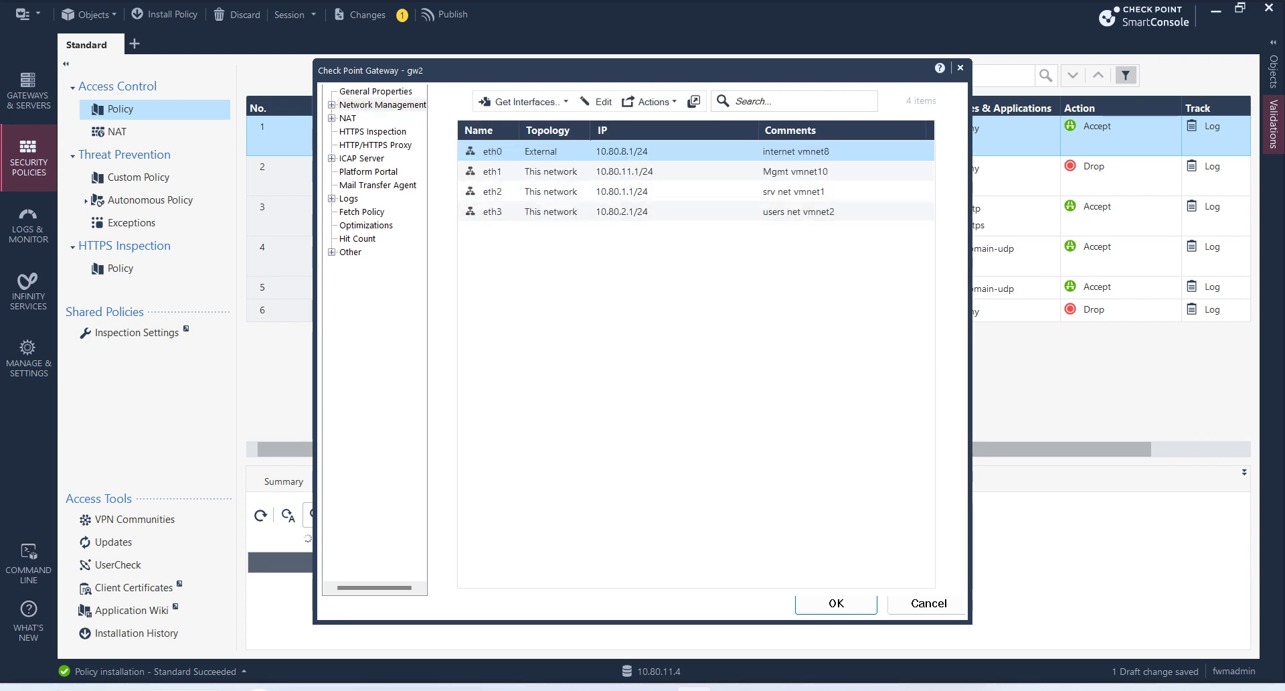
{"action": "left_click", "coordinate": [375, 91]}
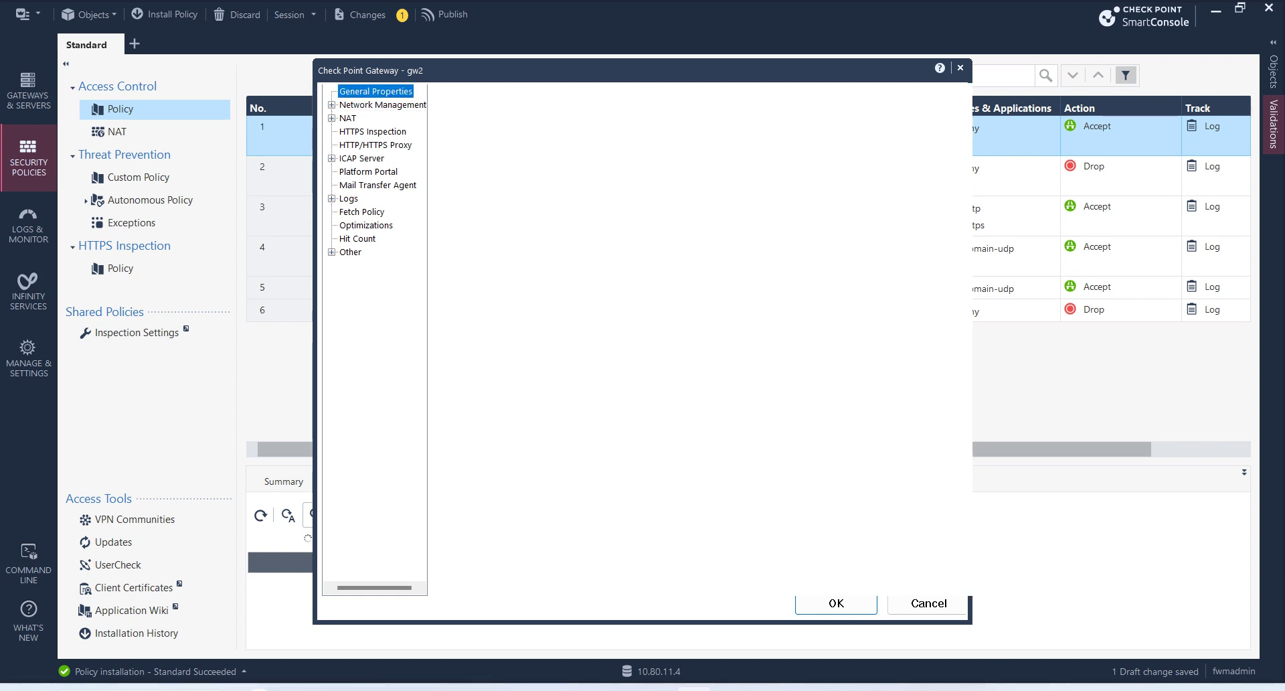
- Change gw2's IPv4 address to 10.80.8.1
{"action": "left_click_drag", "start_coordinate": [571, 141], "coordinate": [554, 142]}
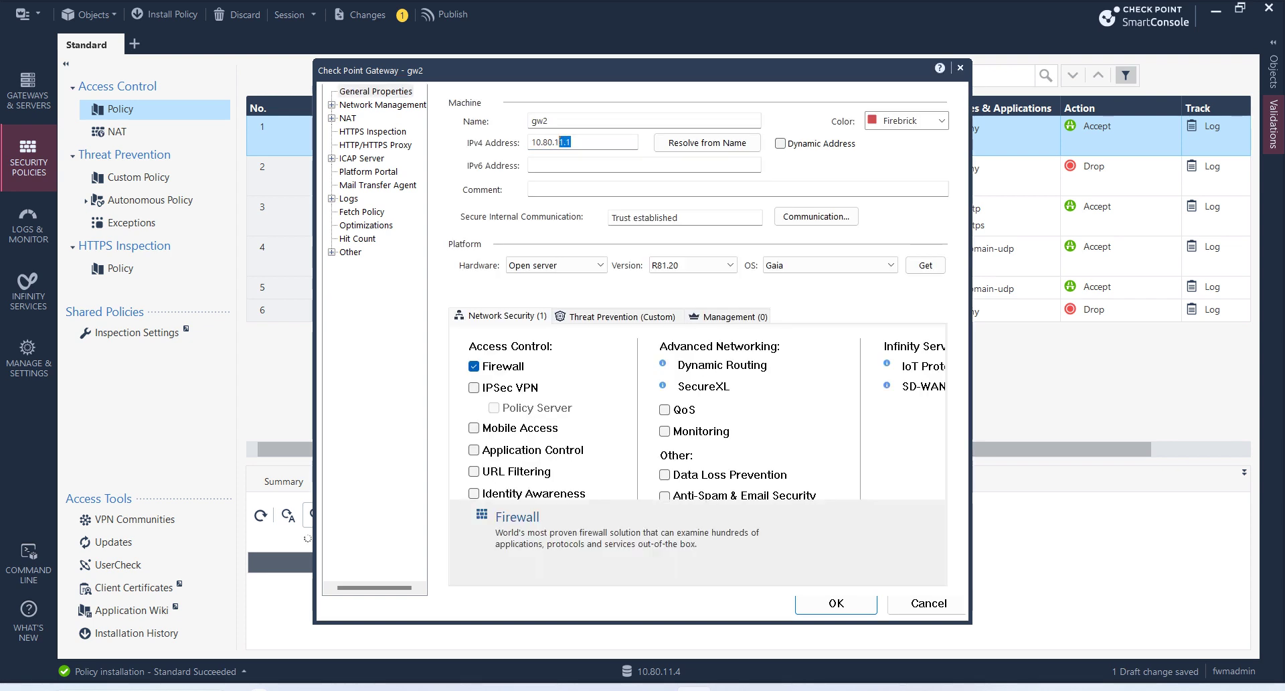
{"action": "type", "text": "8.1"}
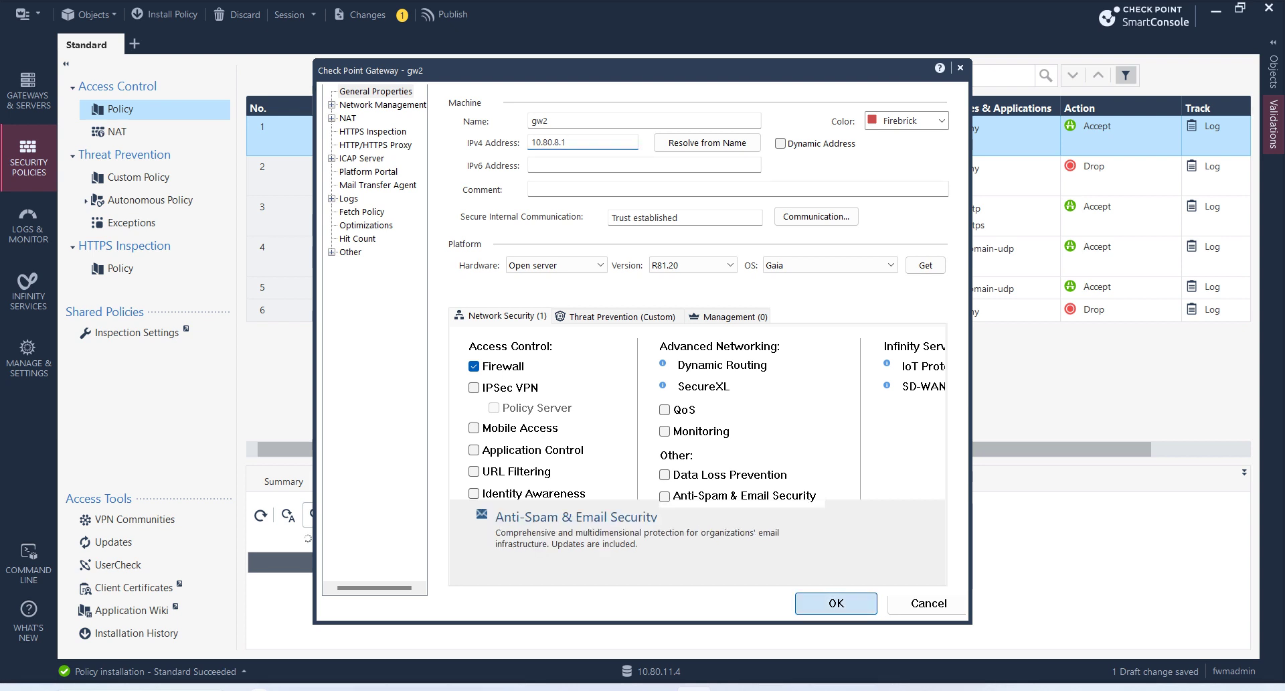
{"action": "key", "text": "Return"}
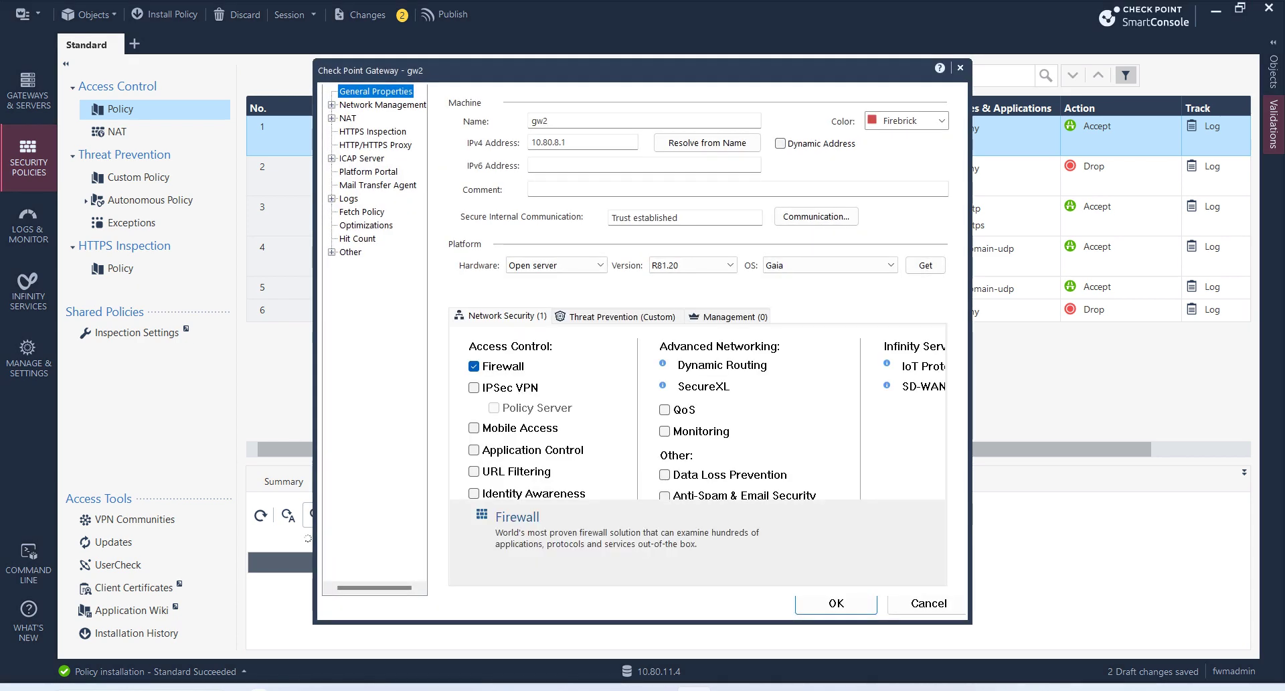
- Test gw2's SIC status, confirm it reports Communicating, and save the gateway properties
{"action": "left_click", "coordinate": [816, 216]}
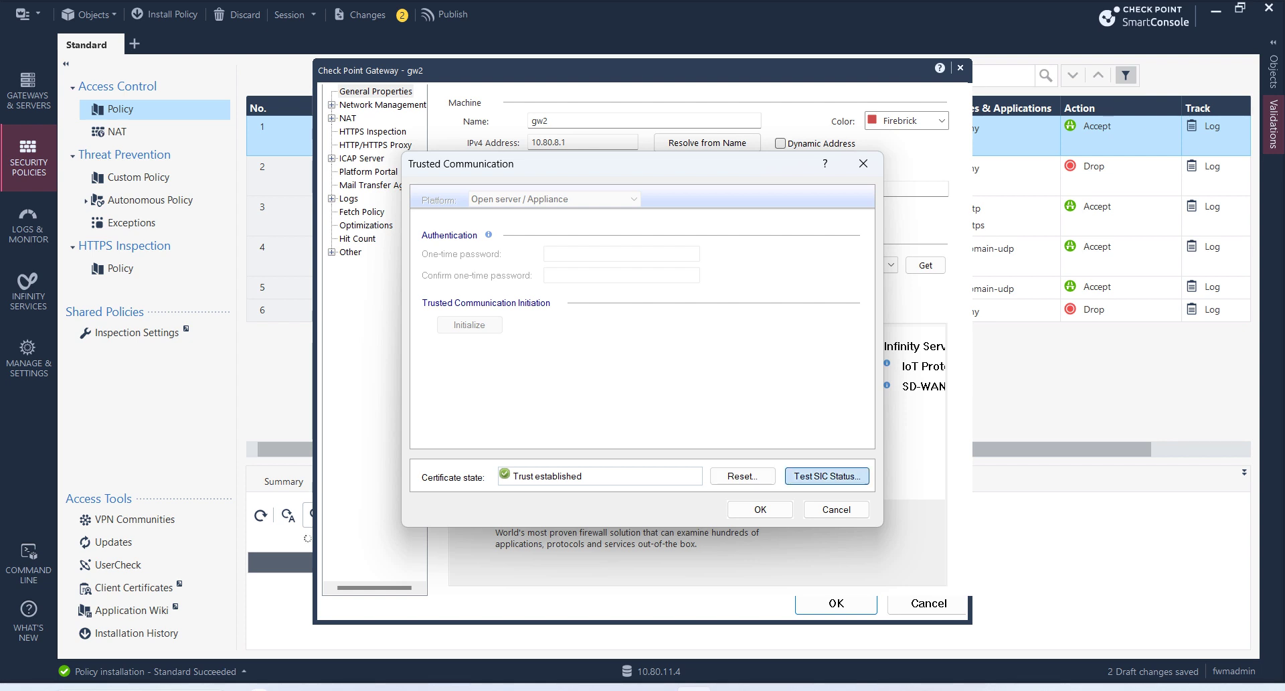
{"action": "left_click", "coordinate": [827, 476]}
{"action": "double_click", "coordinate": [590, 261]}
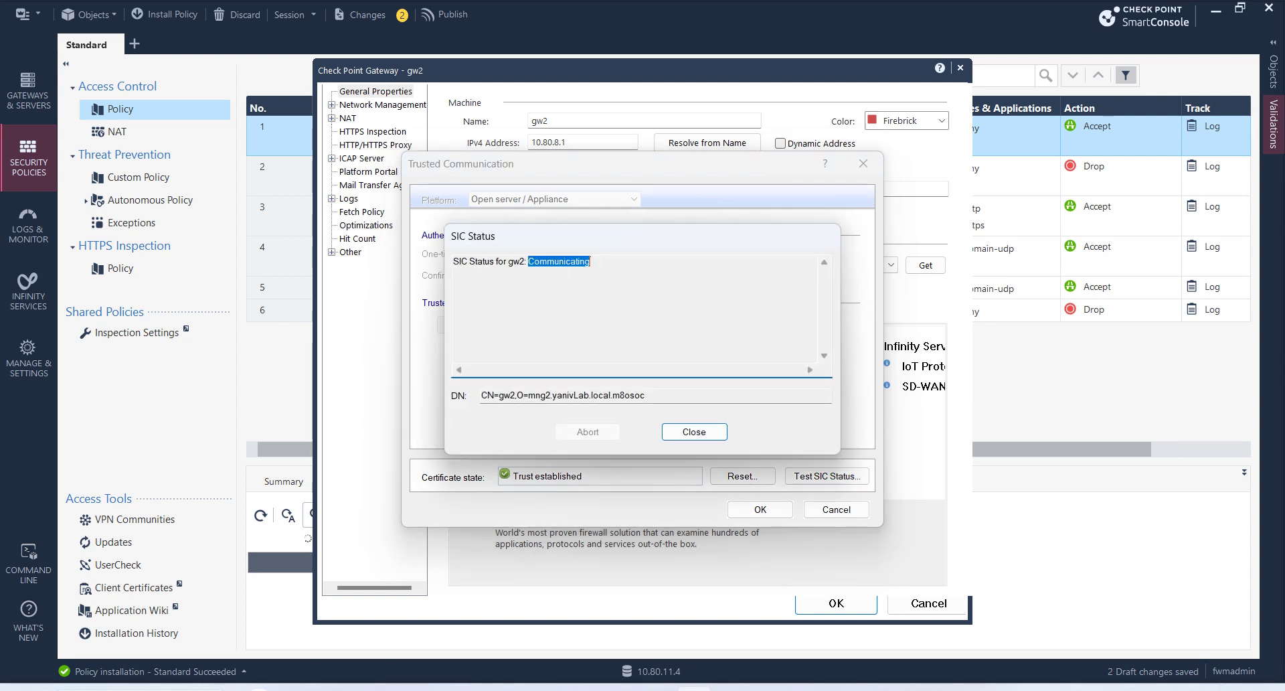
{"action": "left_click", "coordinate": [693, 432]}
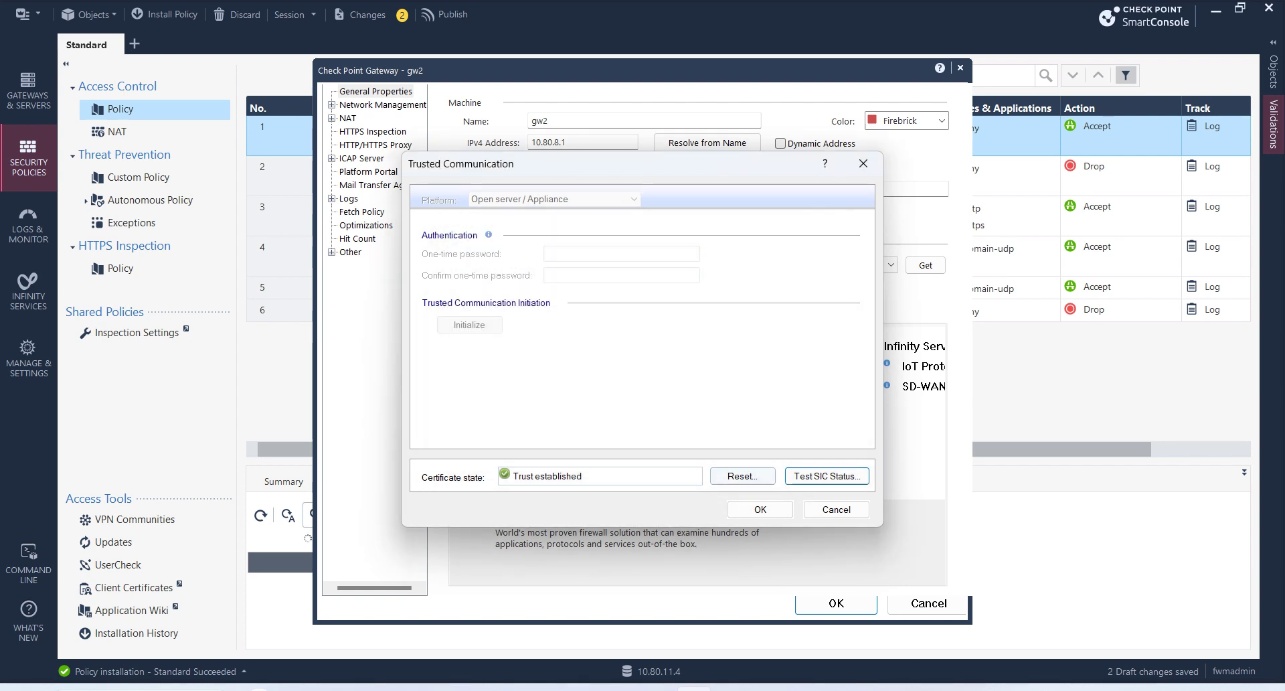
{"action": "left_click", "coordinate": [760, 509]}
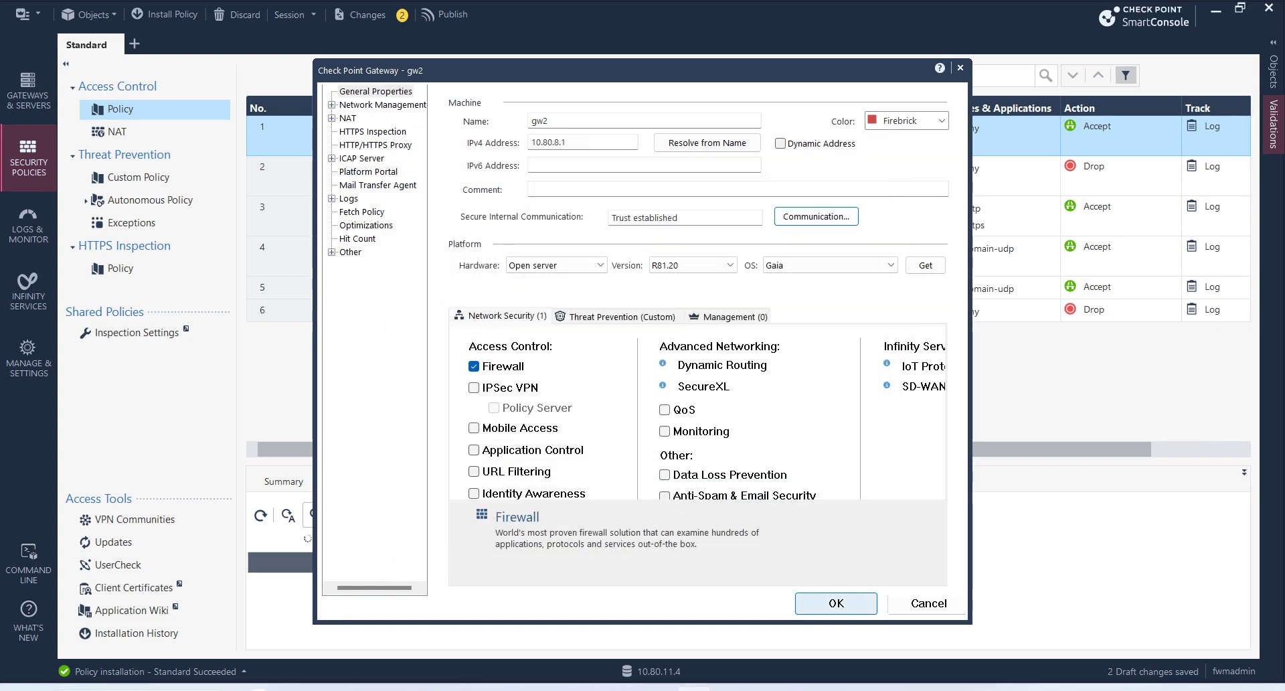
{"action": "left_click", "coordinate": [836, 602]}
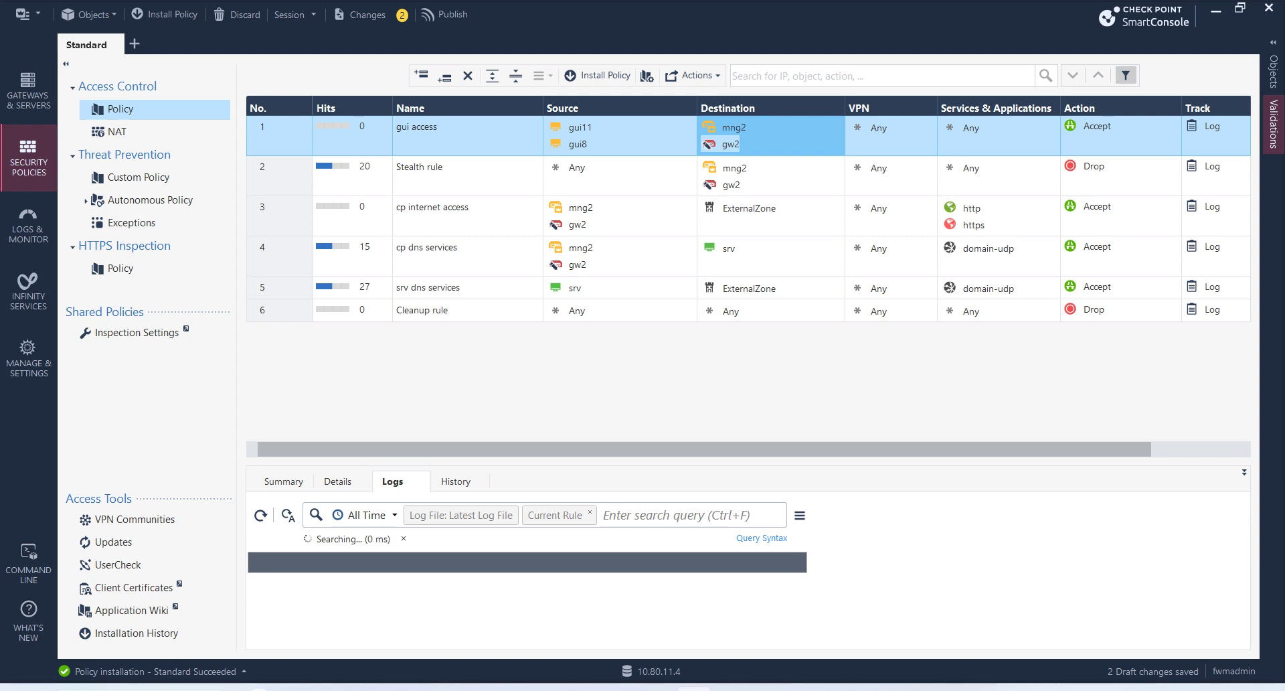
- Publish and install the changes as 'second install - nat', then select eth0 in the draw.io diagram
{"action": "key", "text": "ctrl+shift+Return"}
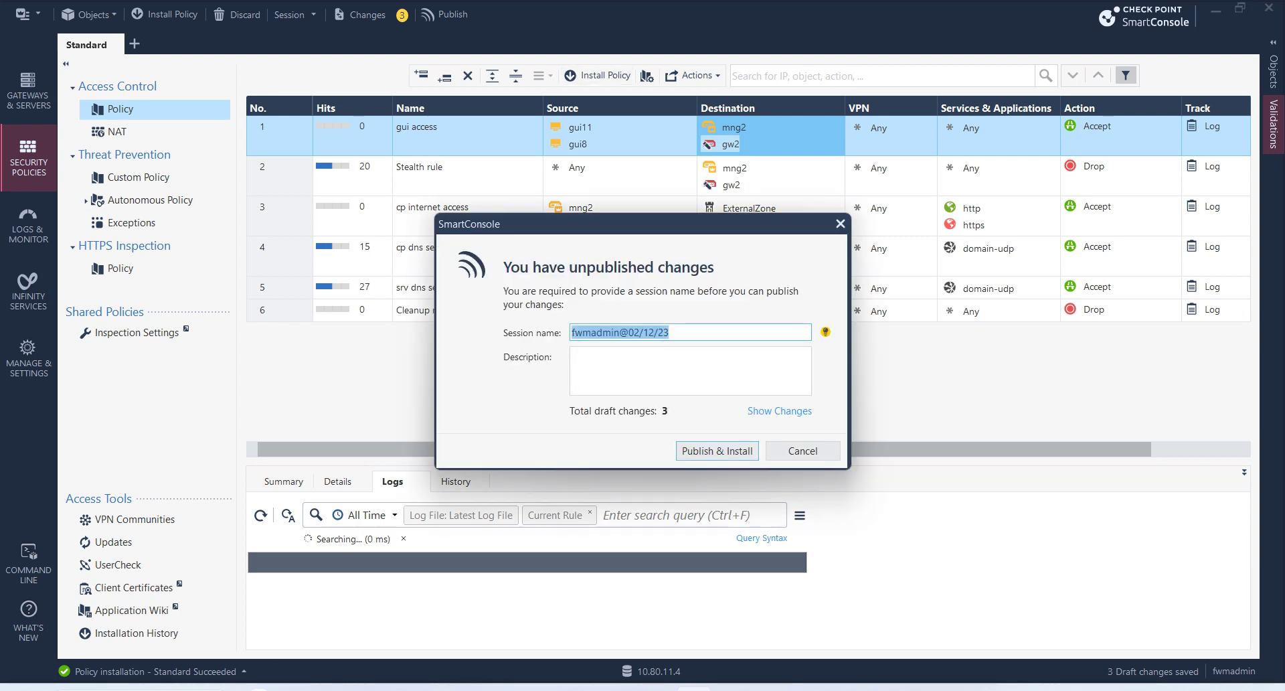
{"action": "left_click", "coordinate": [690, 370]}
{"action": "type", "text": "s"}
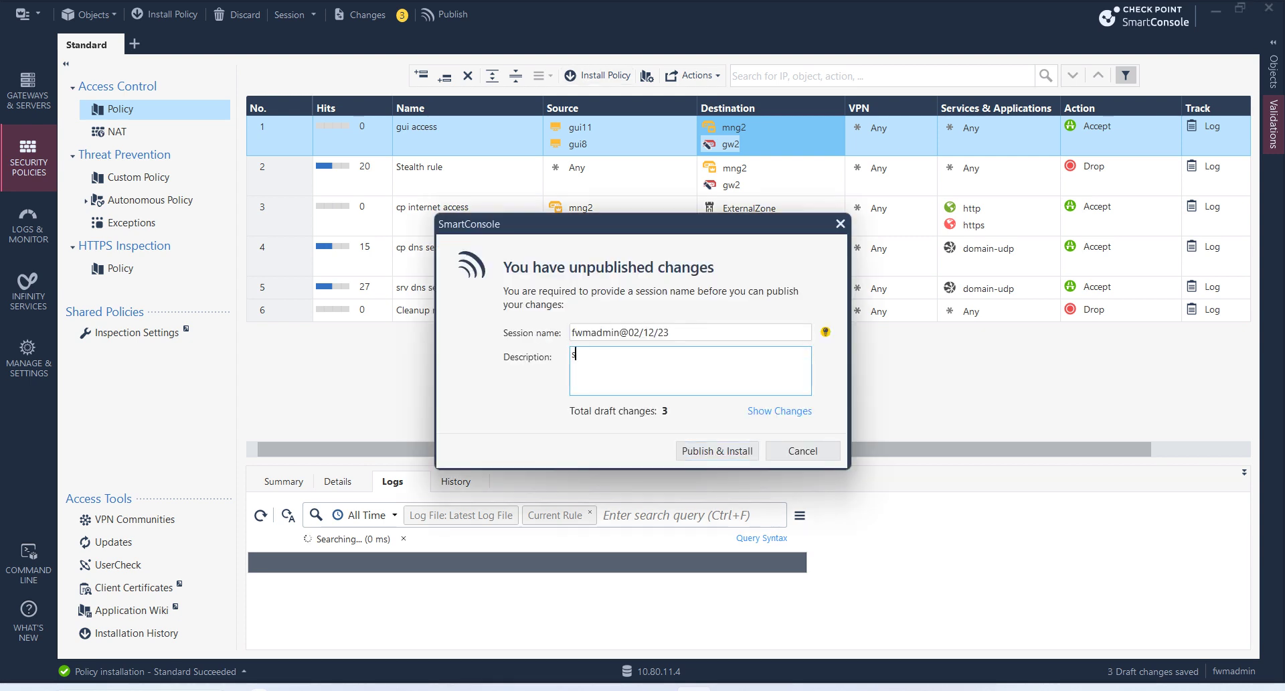
{"action": "type", "text": "econd install - nat"}
{"action": "left_click", "coordinate": [716, 450]}
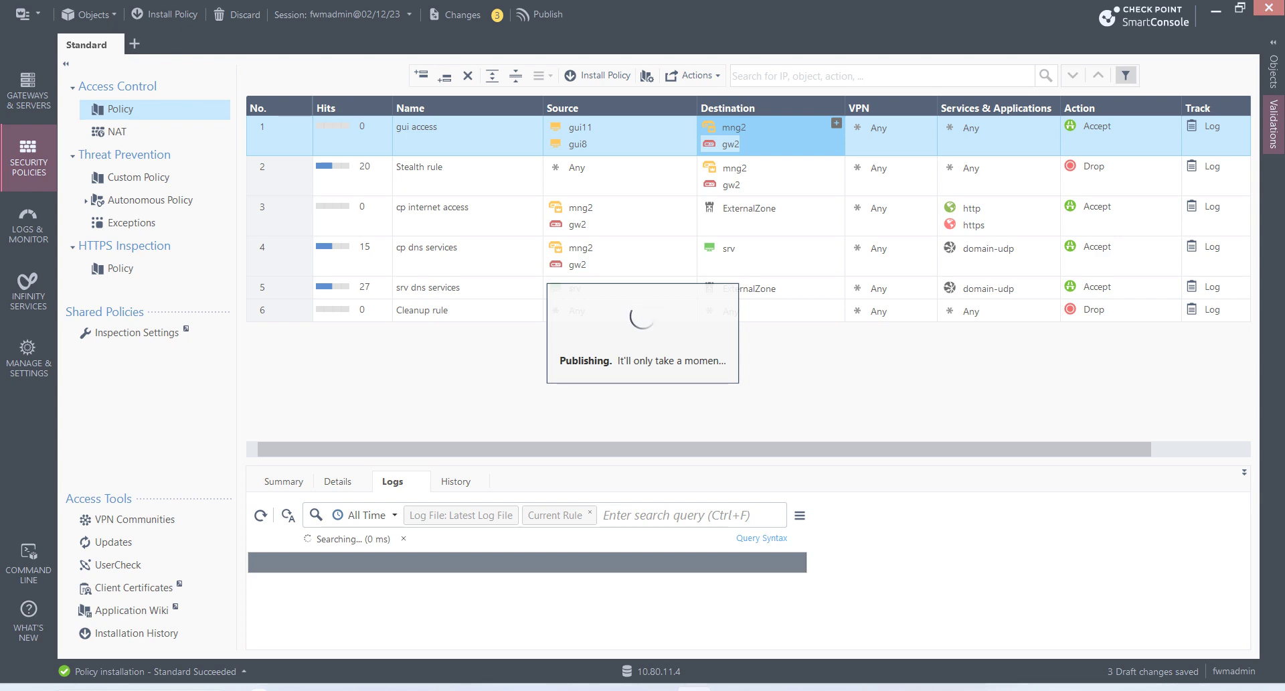
{"action": "key", "text": "alt+Tab"}
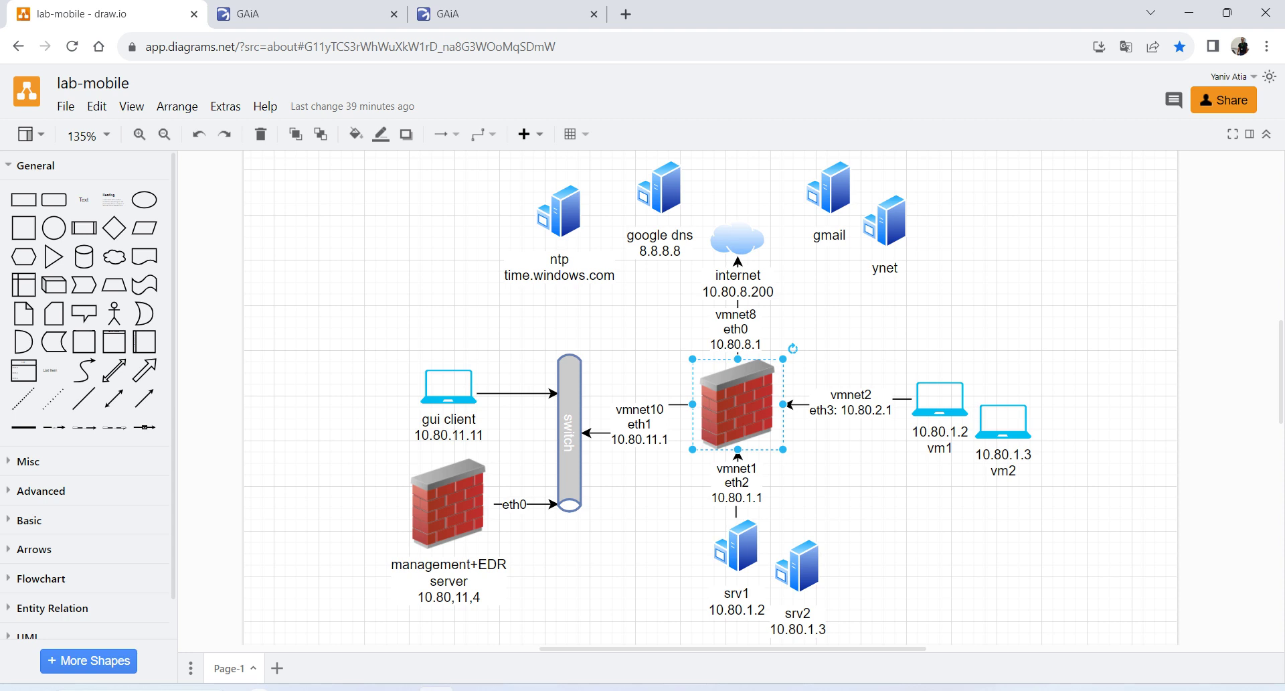
{"action": "left_click", "coordinate": [735, 329]}
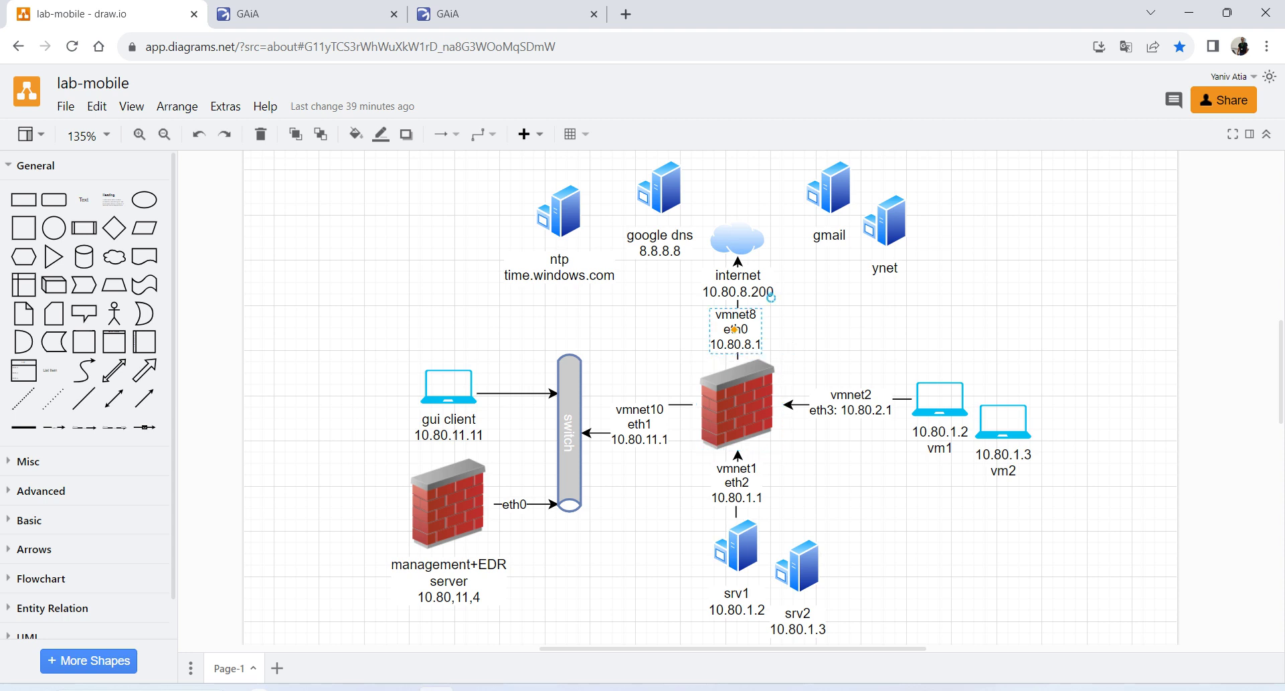
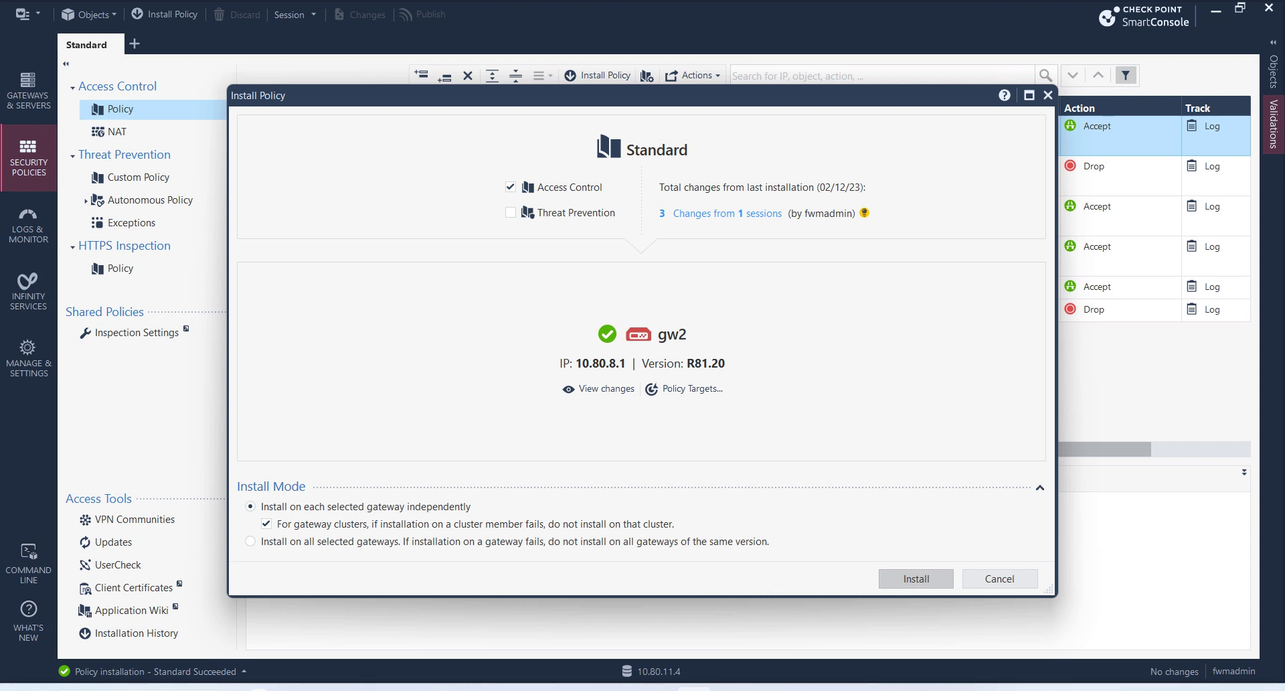
- Start installing the Standard policy on gw2 and clear the NOT action:Accept log filter
{"action": "key", "text": "Return"}
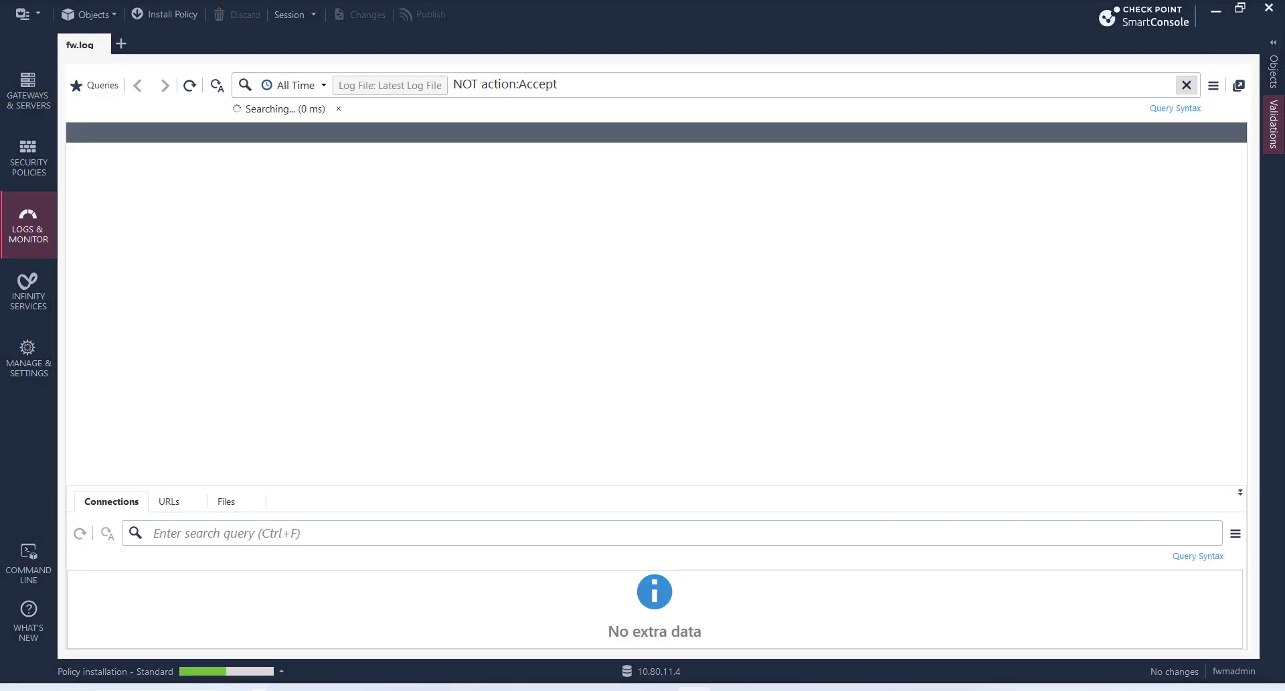
{"action": "left_click", "coordinate": [1185, 85]}
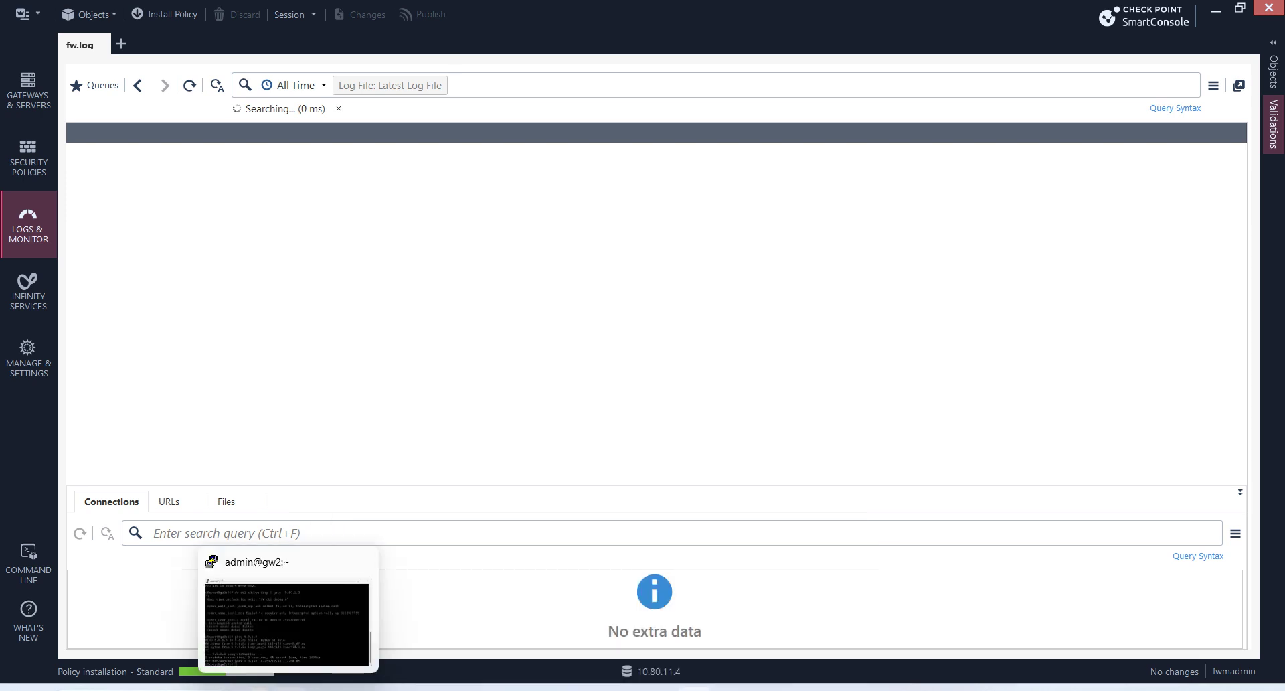
- Check gw2's running processes with top, then quit the listing
{"action": "left_click", "coordinate": [288, 622]}
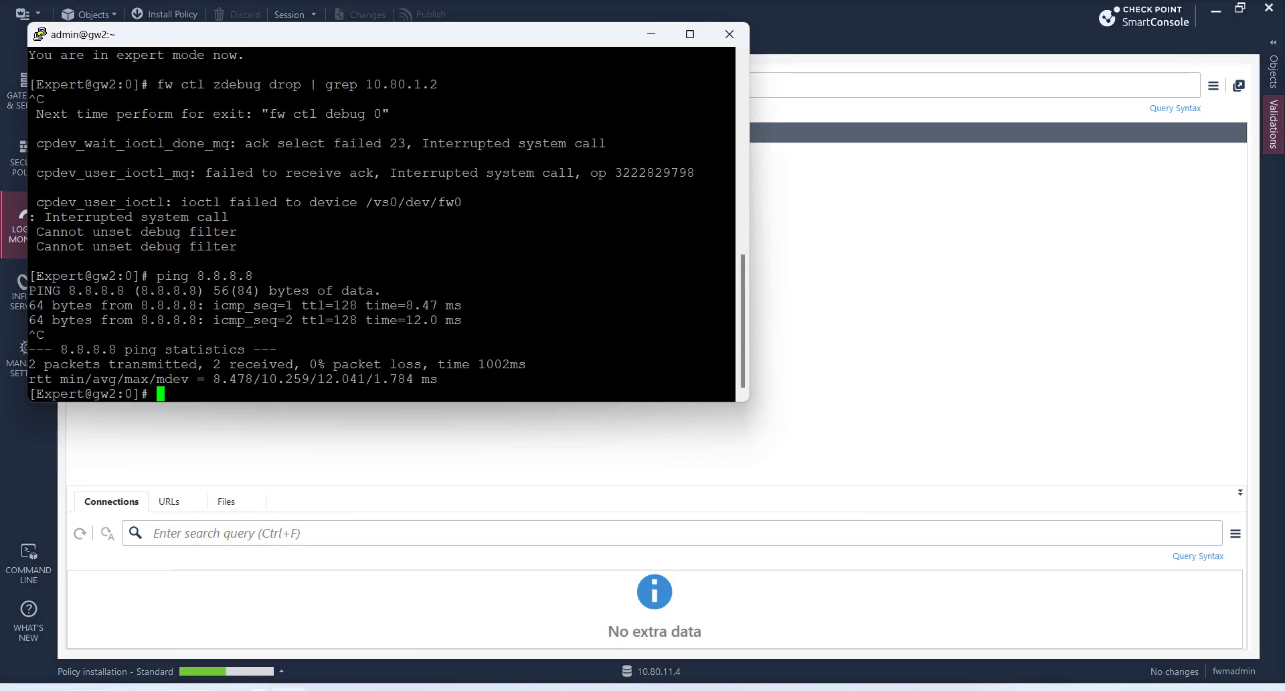
{"action": "type", "text": "top"}
{"action": "key", "text": "Return"}
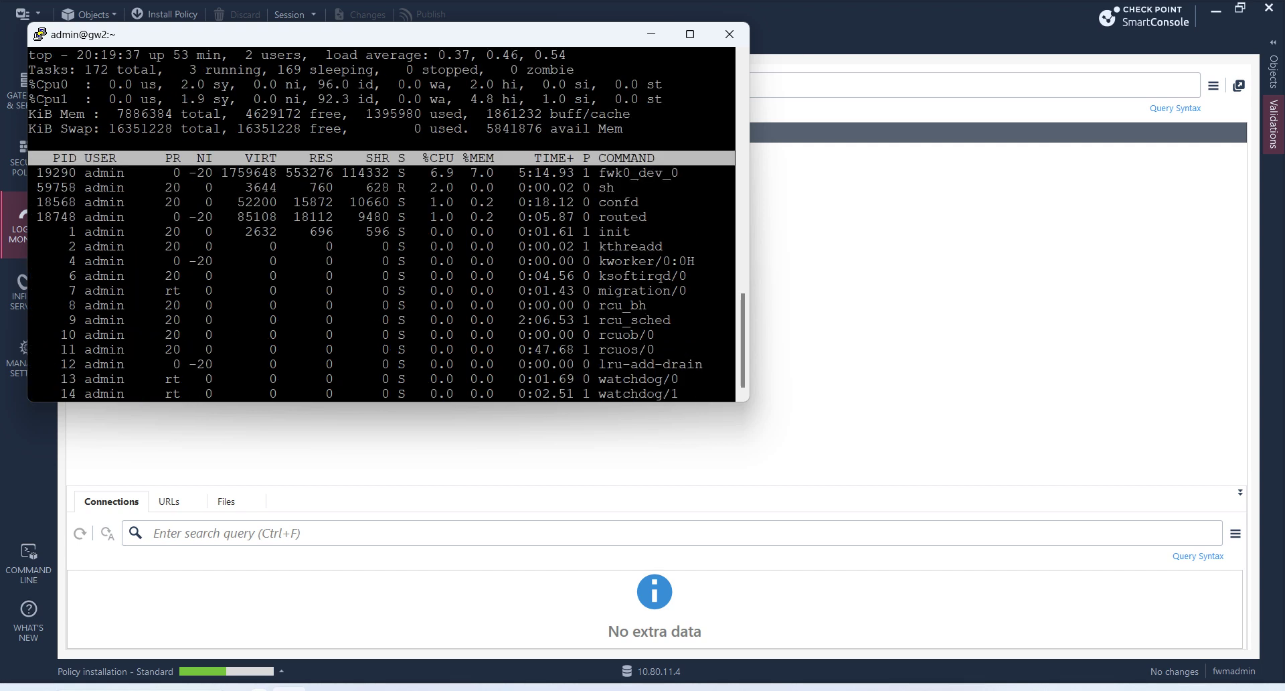
{"action": "key", "text": "q"}
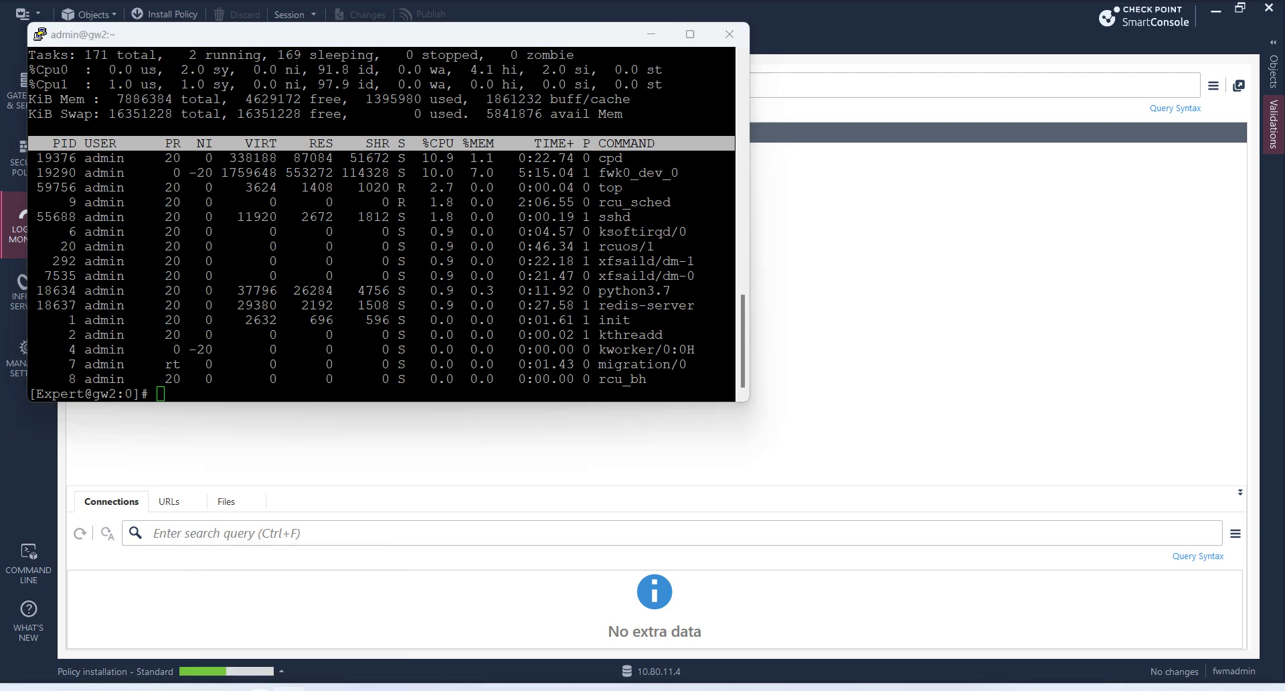
- Open the saved mng PuTTY session, accept the host key, and log in as admin
{"action": "right_click", "coordinate": [288, 688]}
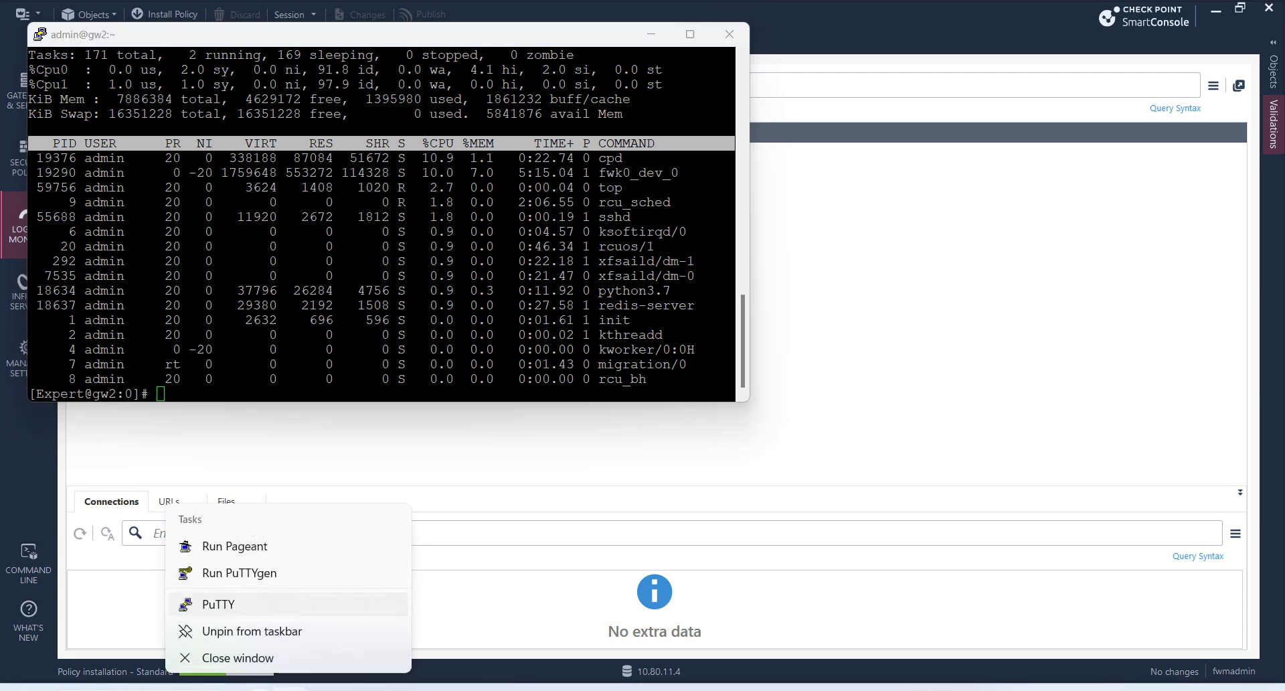
{"action": "left_click", "coordinate": [218, 604]}
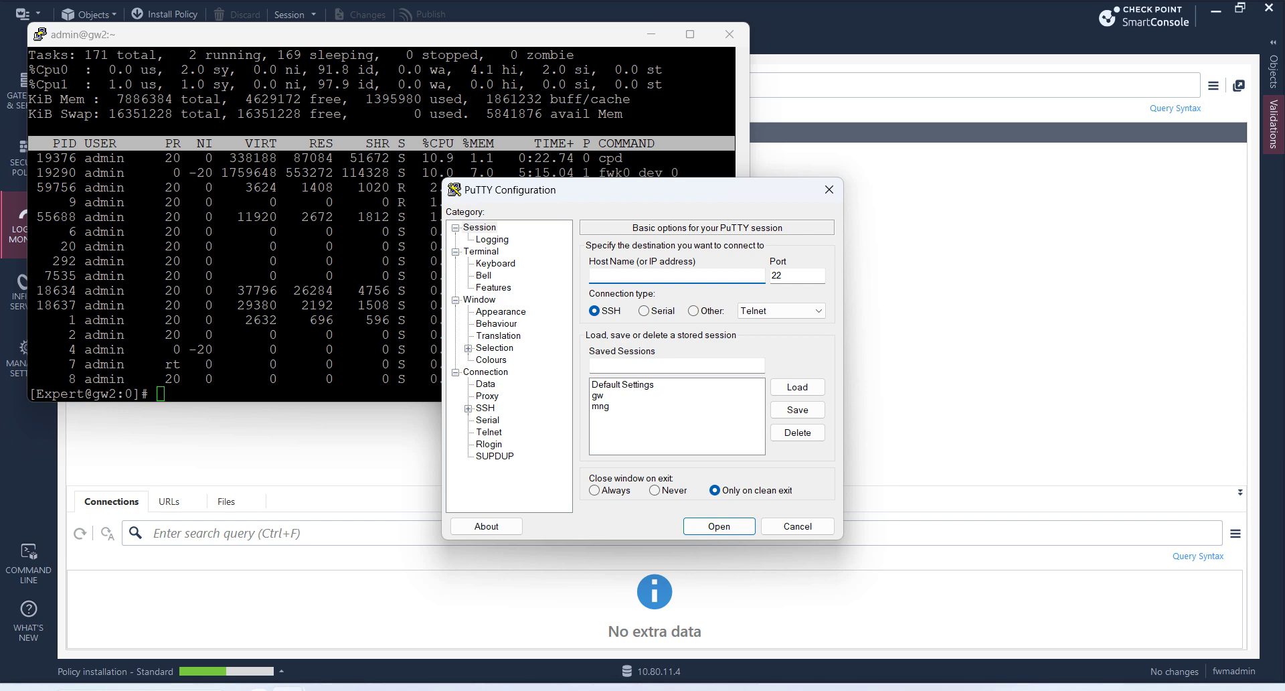
{"action": "double_click", "coordinate": [601, 406]}
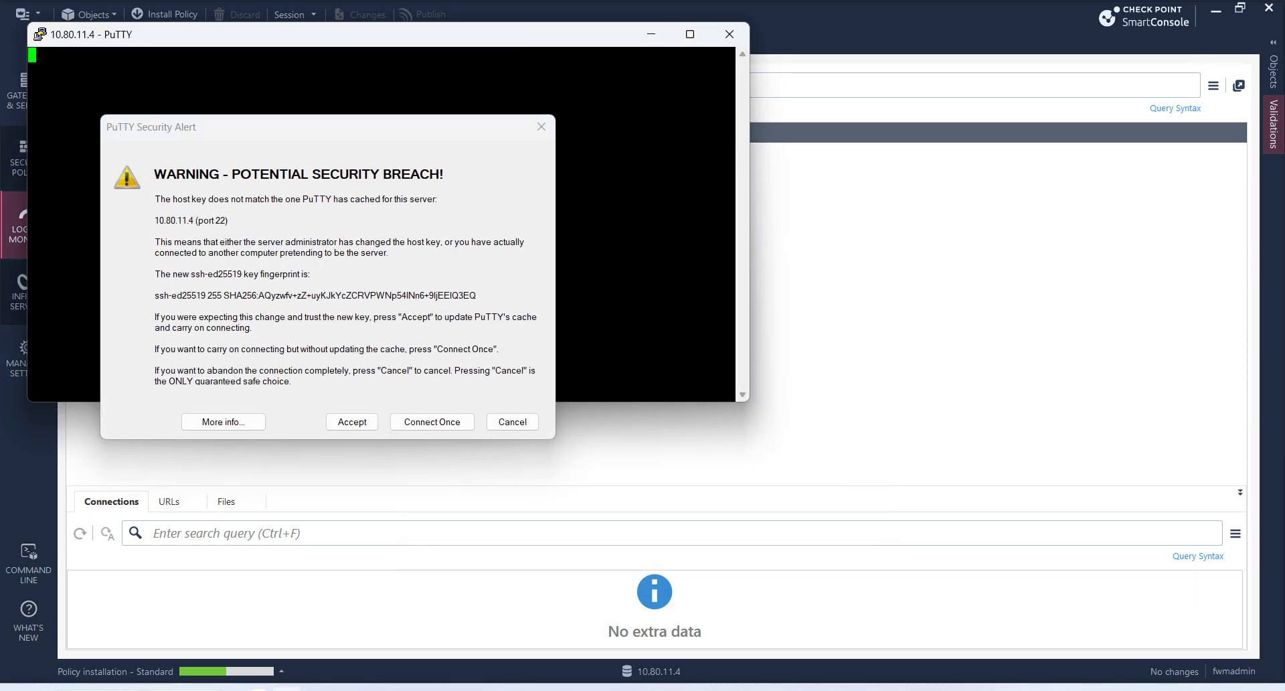
{"action": "left_click", "coordinate": [352, 421]}
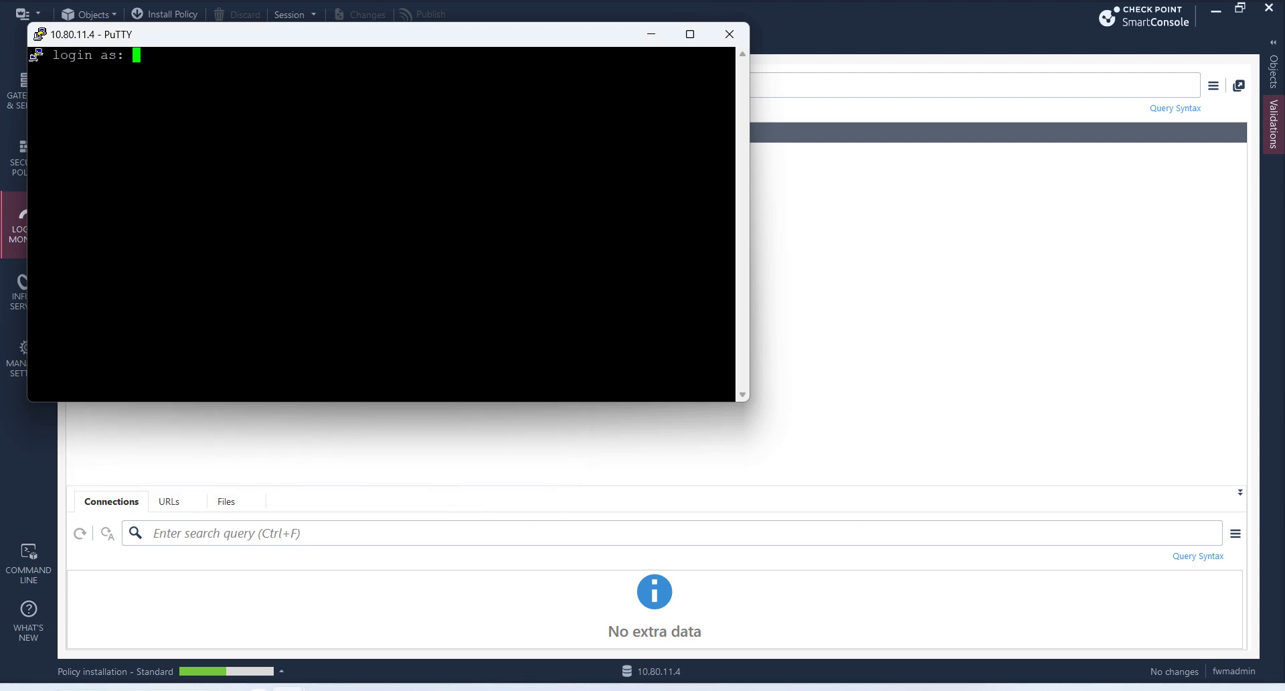
{"action": "left_click_drag", "start_coordinate": [375, 34], "coordinate": [630, 187]}
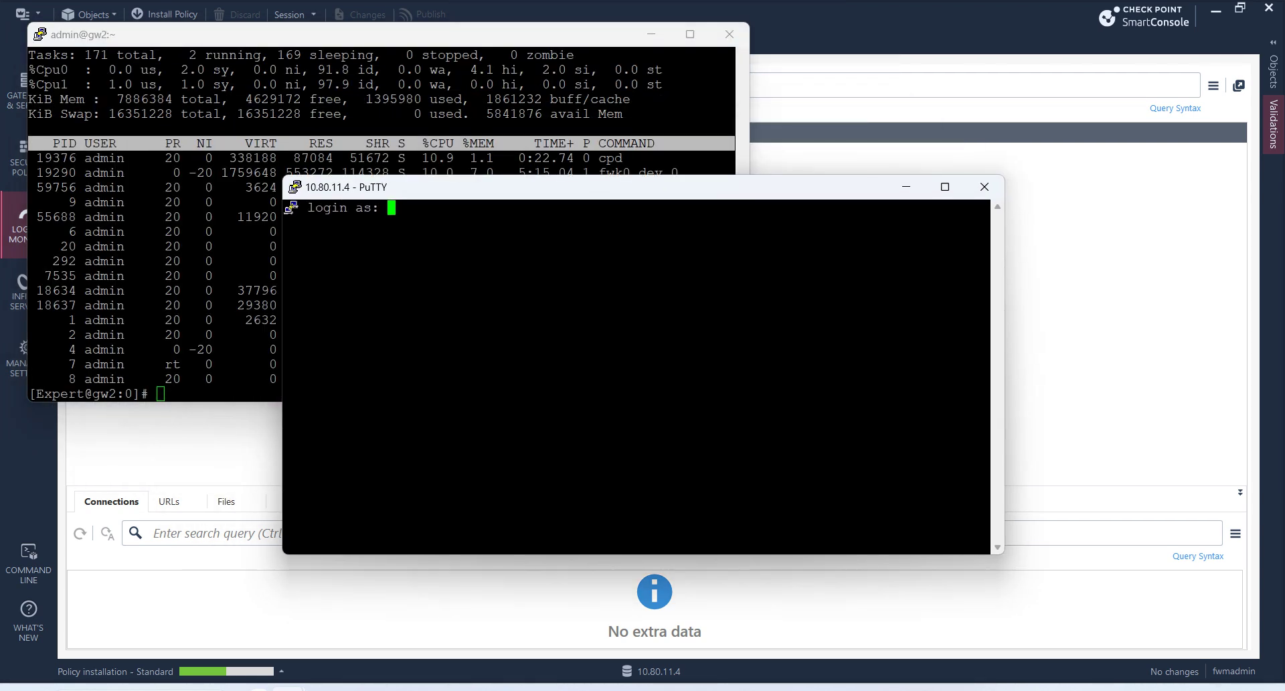
{"action": "type", "text": "admin"}
{"action": "key", "text": "Return"}
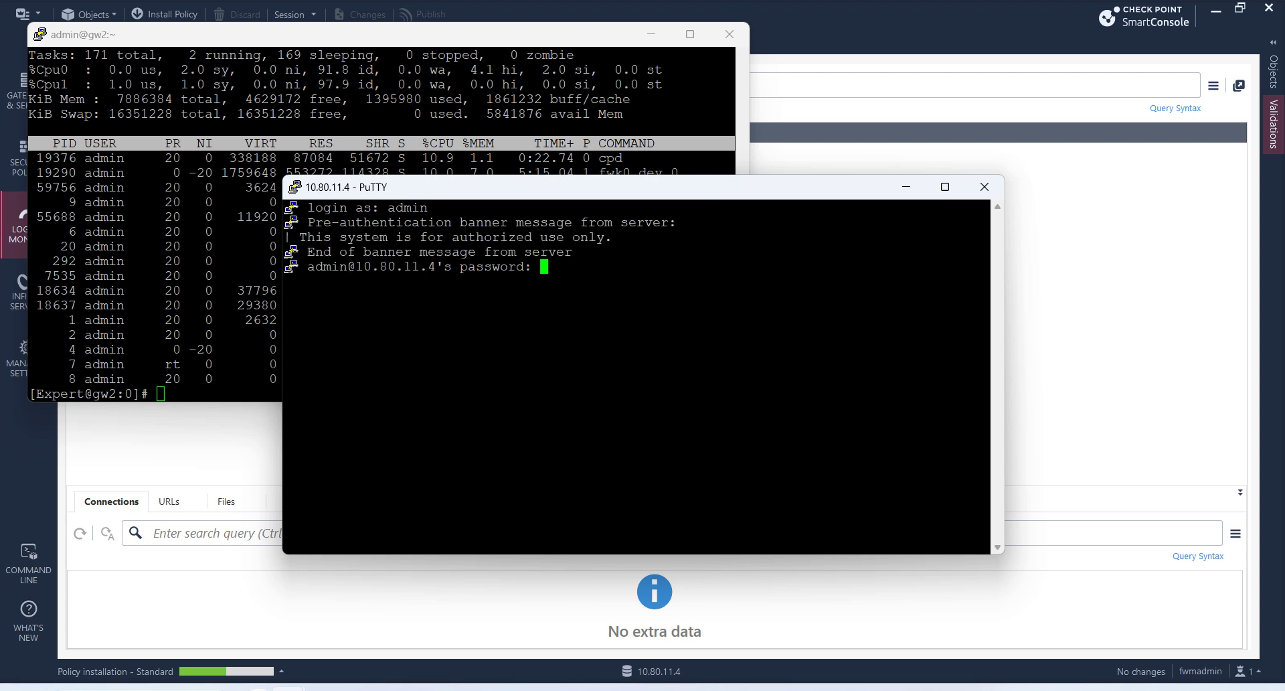
{"action": "key", "text": "Return"}
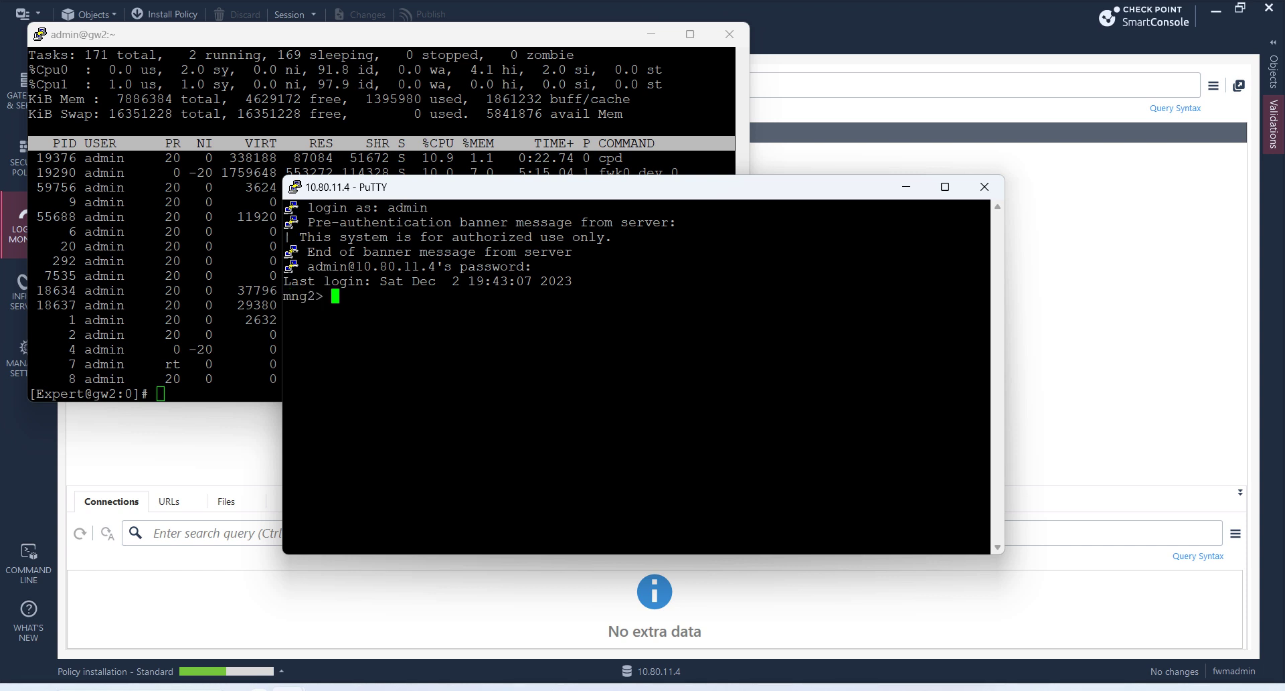
- Set and confirm a new expert password with set expert-password
{"action": "type", "text": "set exp"}
{"action": "key", "text": "Tab"}
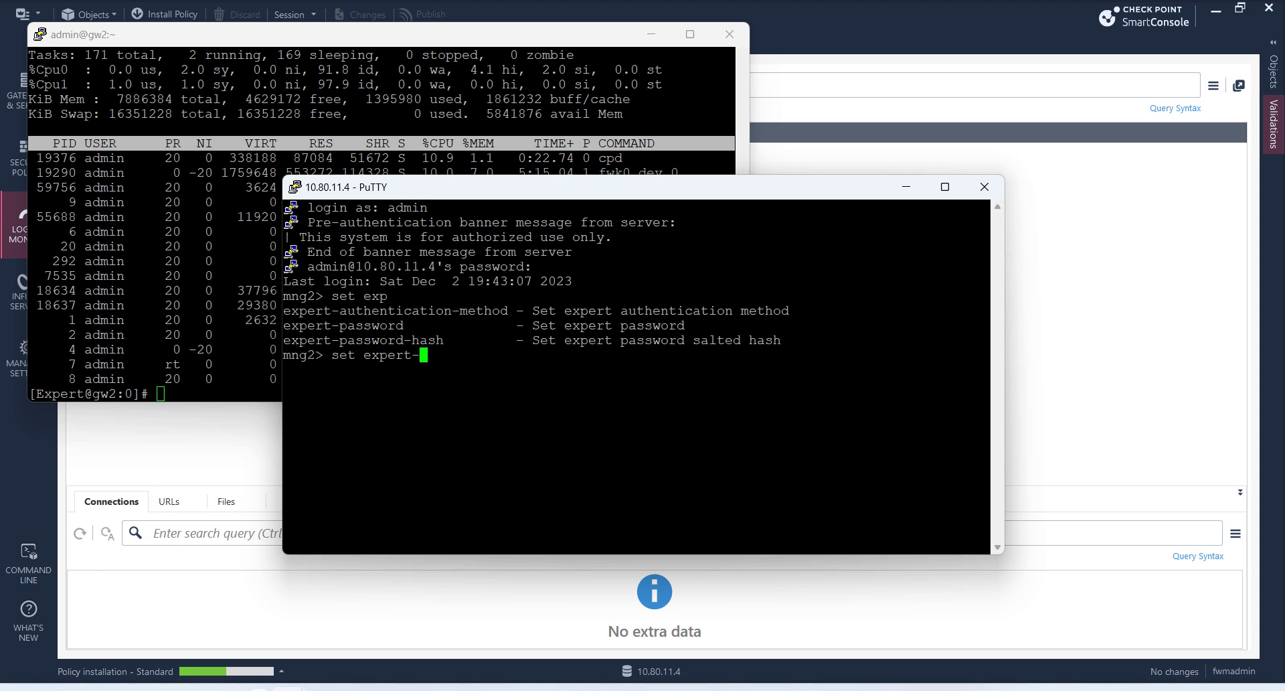
{"action": "type", "text": "p"}
{"action": "key", "text": "Tab"}
{"action": "key", "text": "Return"}
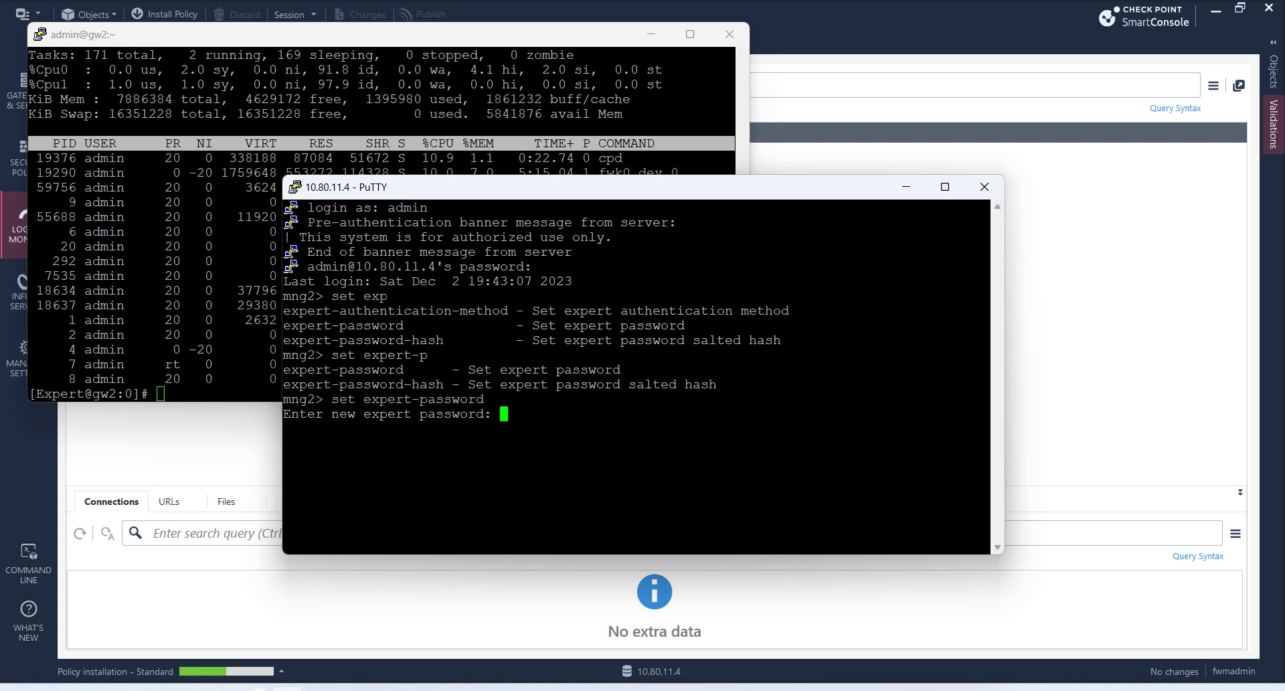
{"action": "key", "text": "Return"}
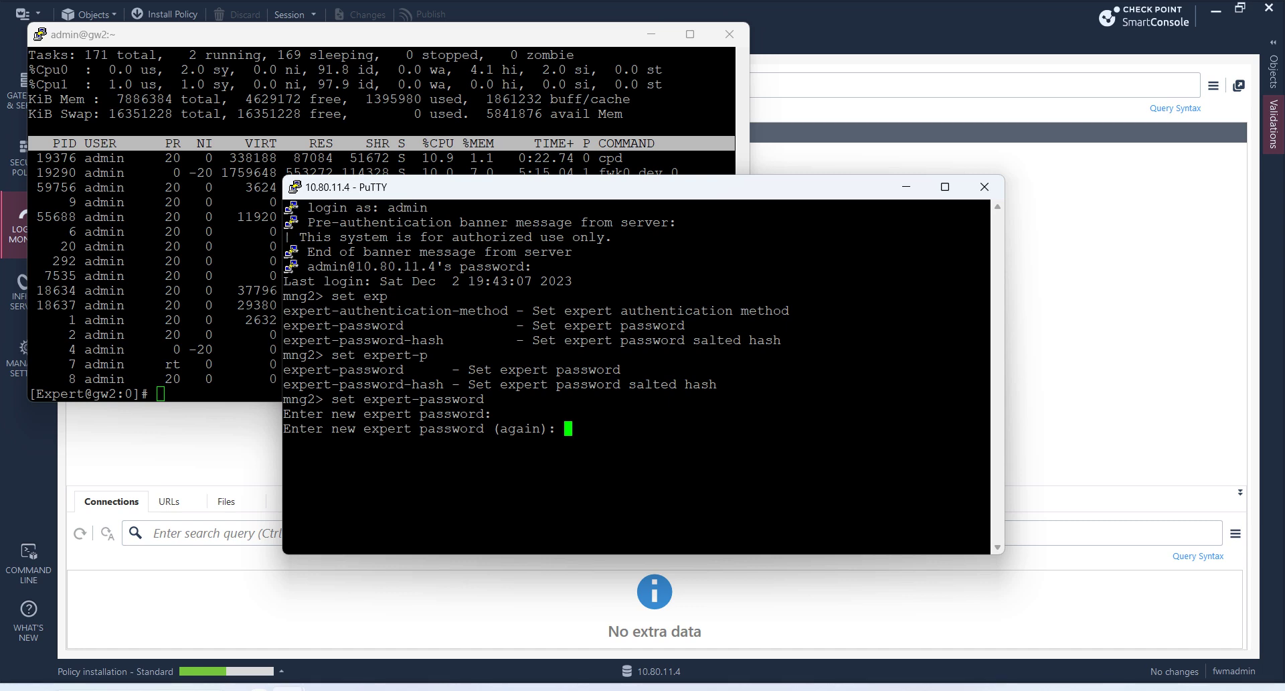
{"action": "key", "text": "Return"}
- Set the admin user's shell to /bin/bash
{"action": "type", "text": "set user a"}
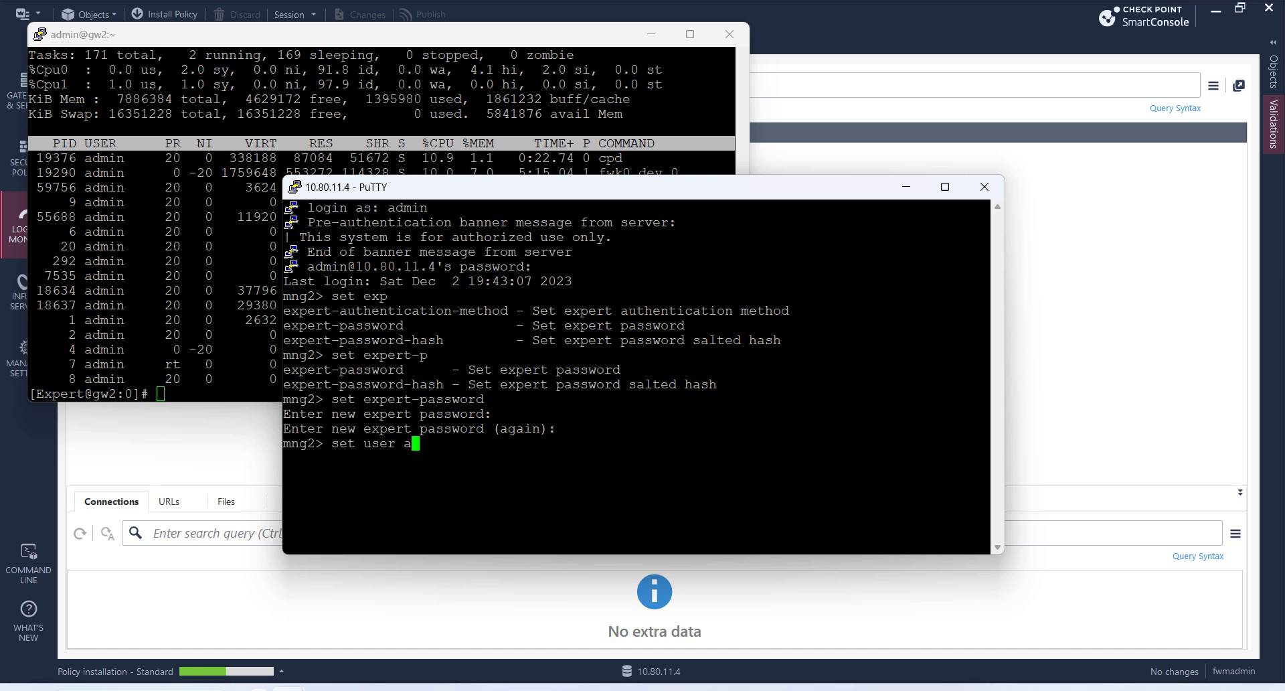
{"action": "type", "text": "dm"}
{"action": "key", "text": "Tab"}
{"action": "type", "text": "sh"}
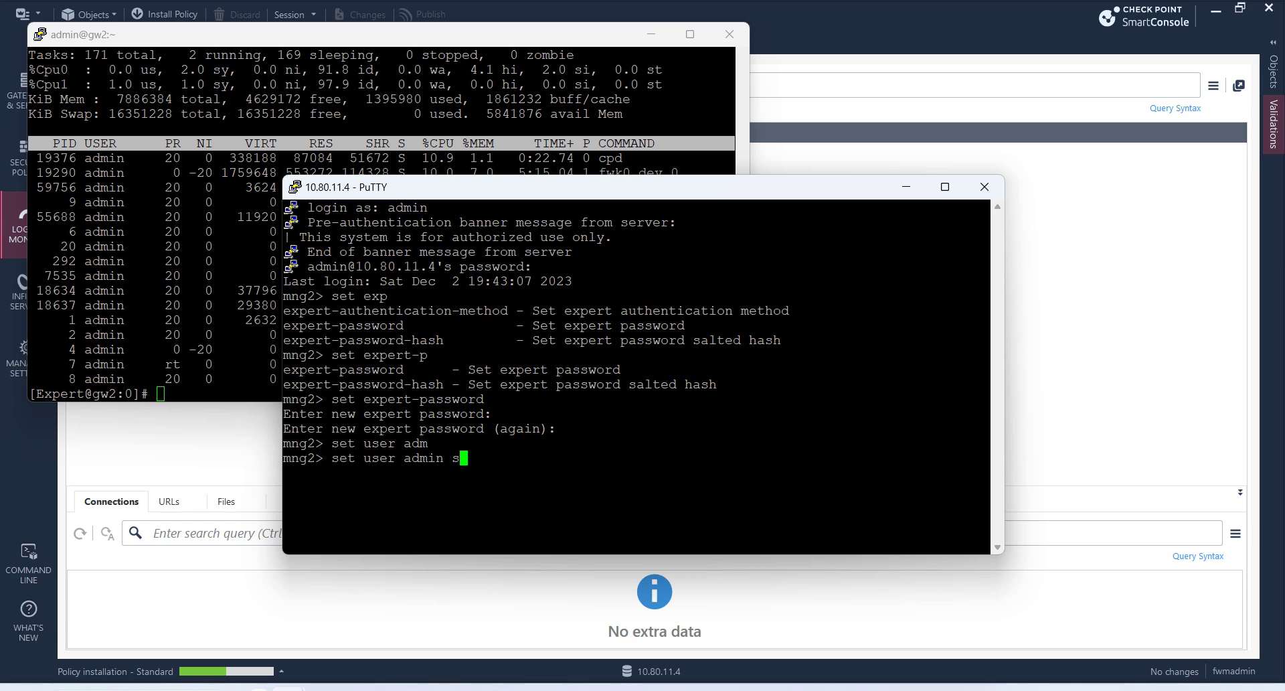
{"action": "key", "text": "Tab"}
{"action": "type", "text": "/b"}
{"action": "key", "text": "Tab"}
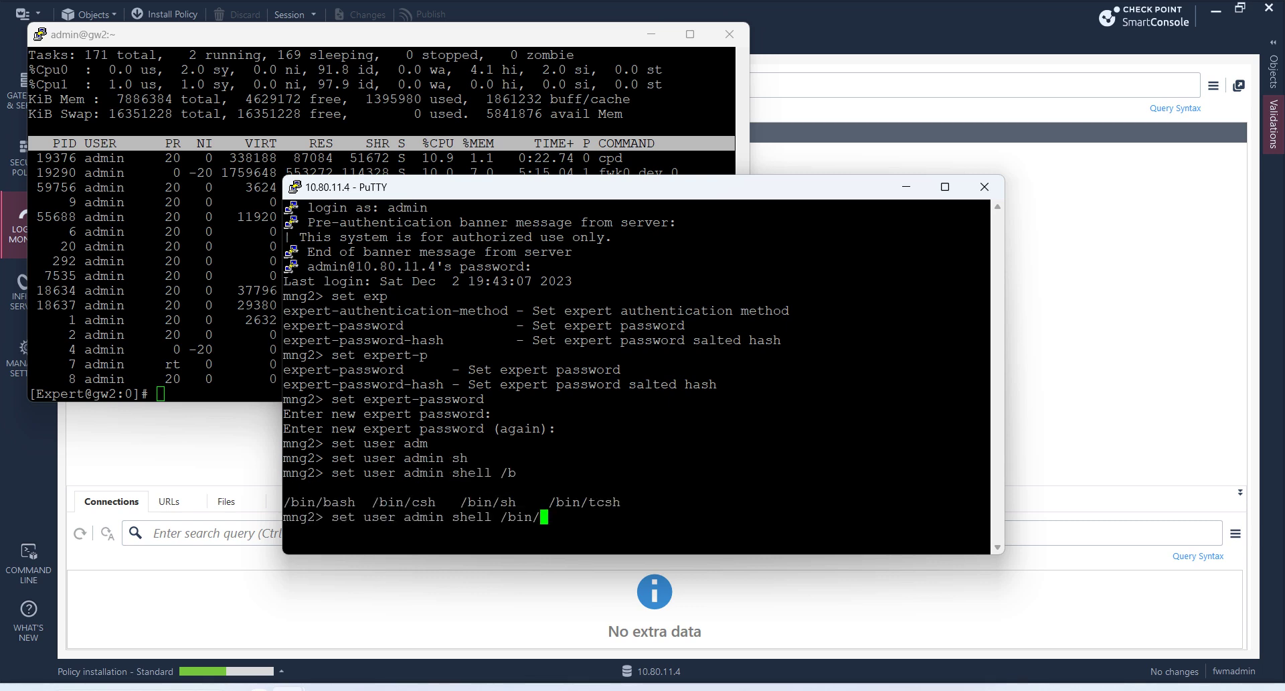
{"action": "type", "text": "b"}
{"action": "key", "text": "Tab"}
{"action": "key", "text": "Return"}
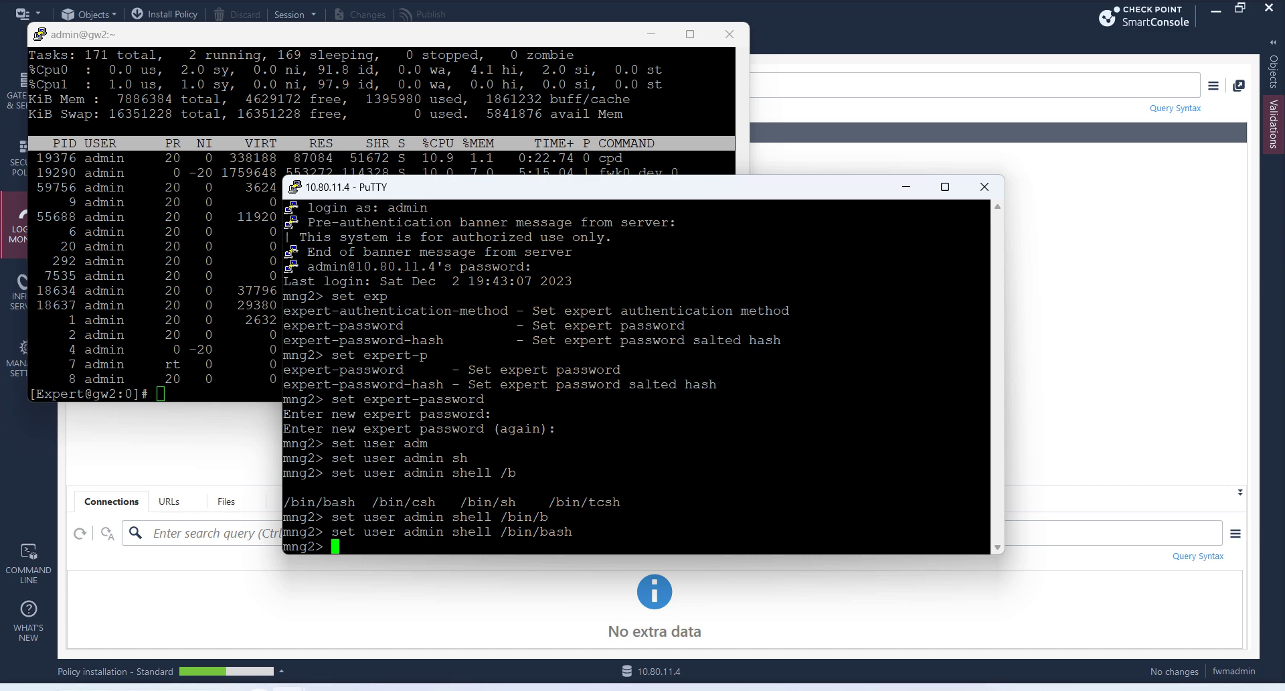
- Save the configuration and enter expert mode with the expert password
{"action": "type", "text": "save config"}
{"action": "key", "text": "Return"}
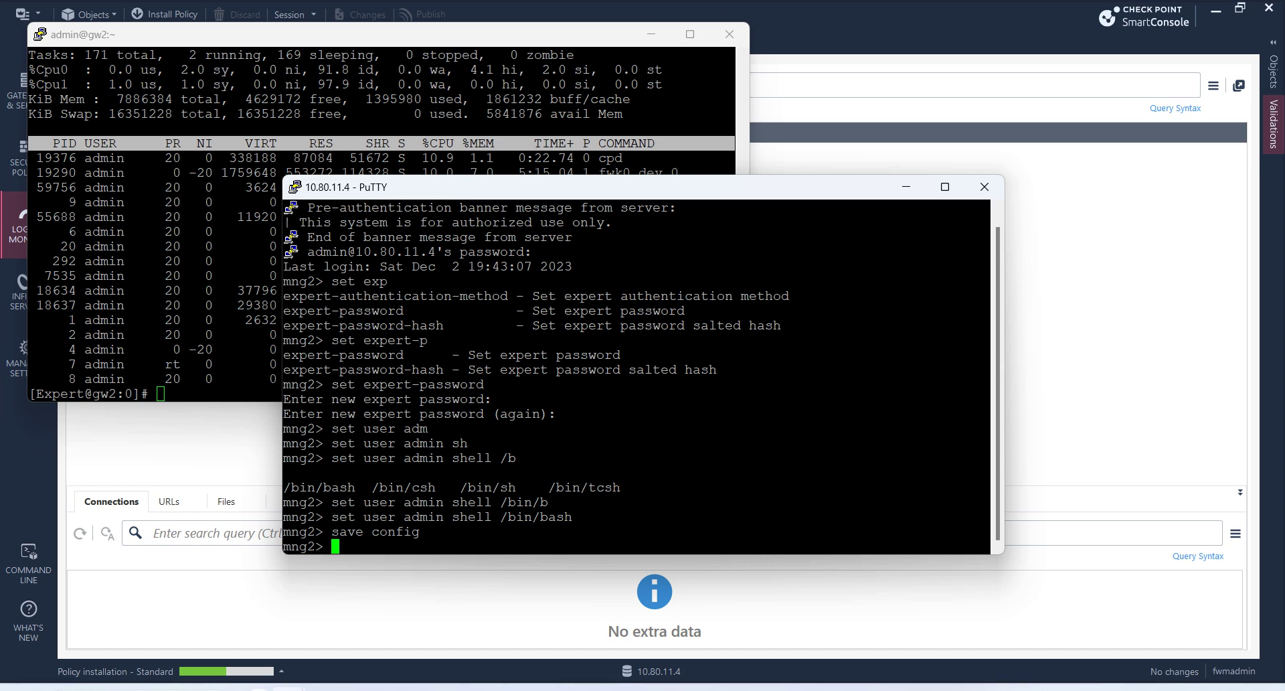
{"action": "type", "text": "exp"}
{"action": "key", "text": "Tab"}
{"action": "key", "text": "Return"}
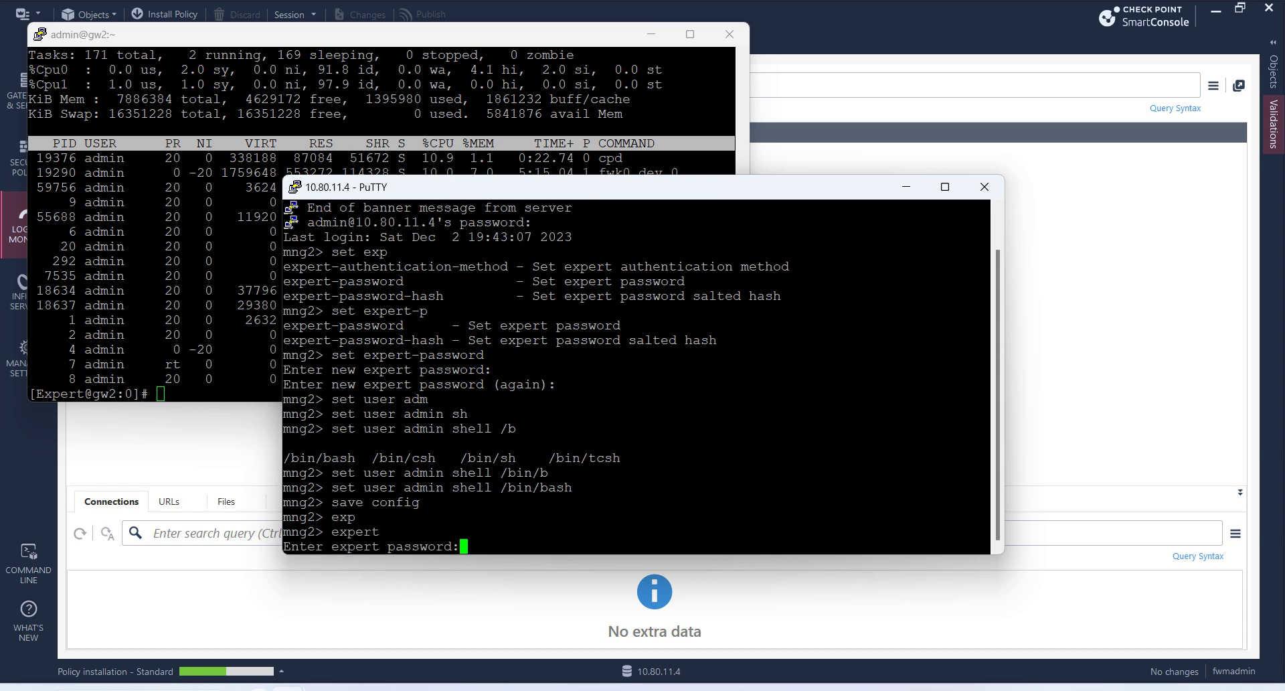
{"action": "key", "text": "Return"}
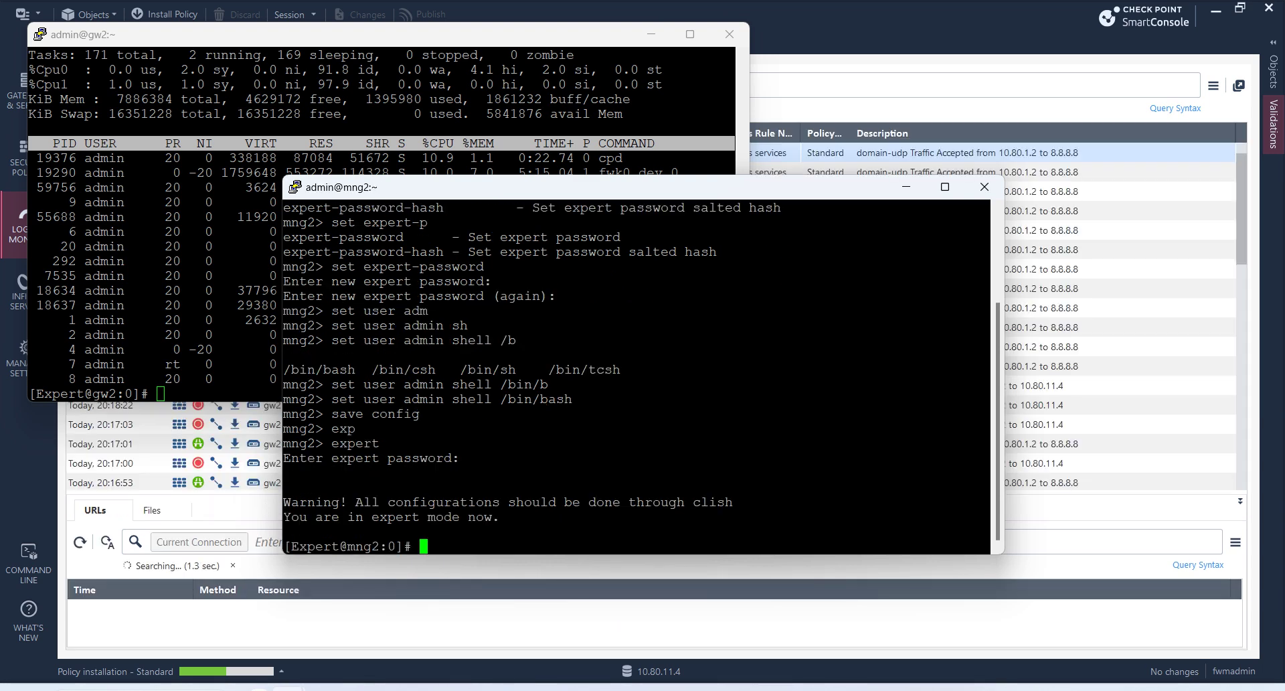
- Run top on mng2 and select the 10.59 load average value
{"action": "type", "text": "top"}
{"action": "key", "text": "Return"}
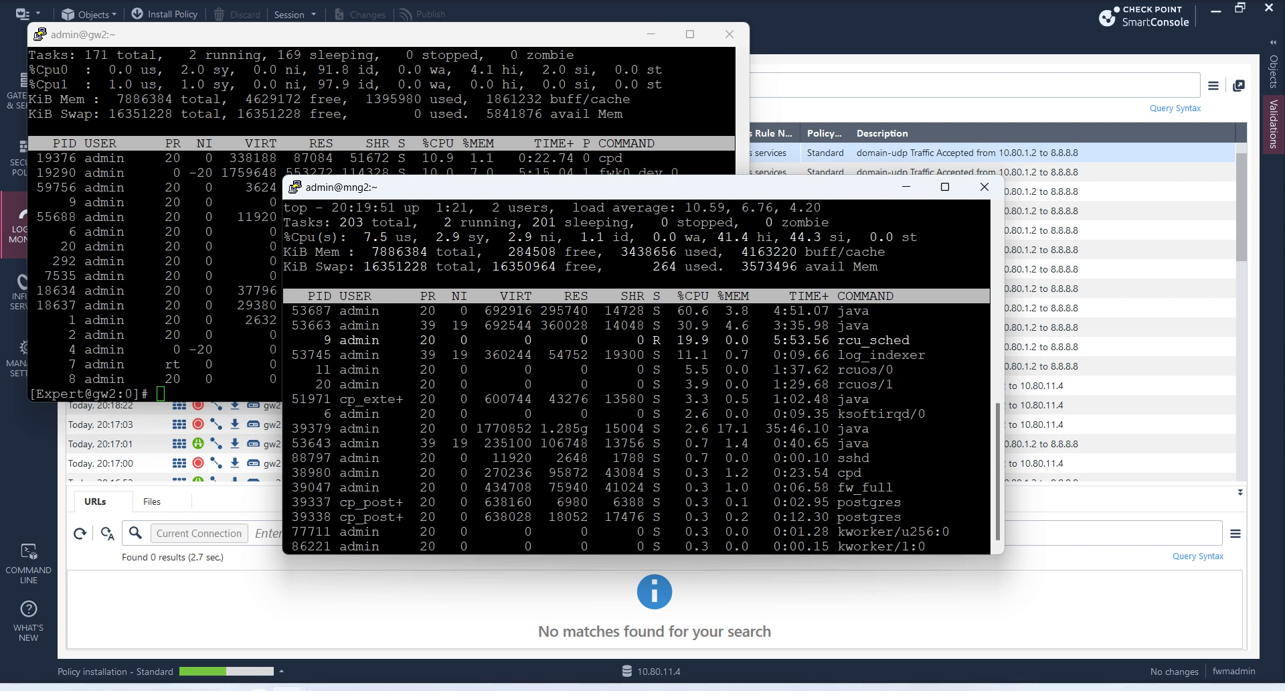
{"action": "double_click", "coordinate": [704, 207]}
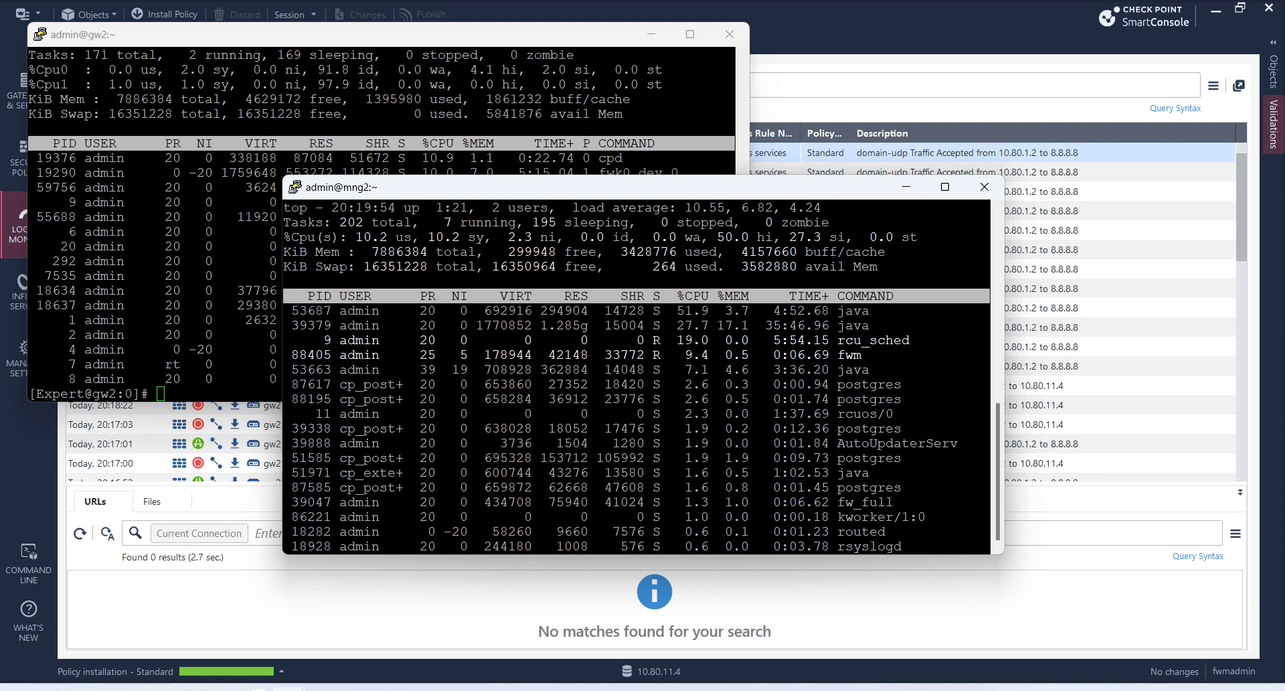
{"action": "type", "text": "q"}
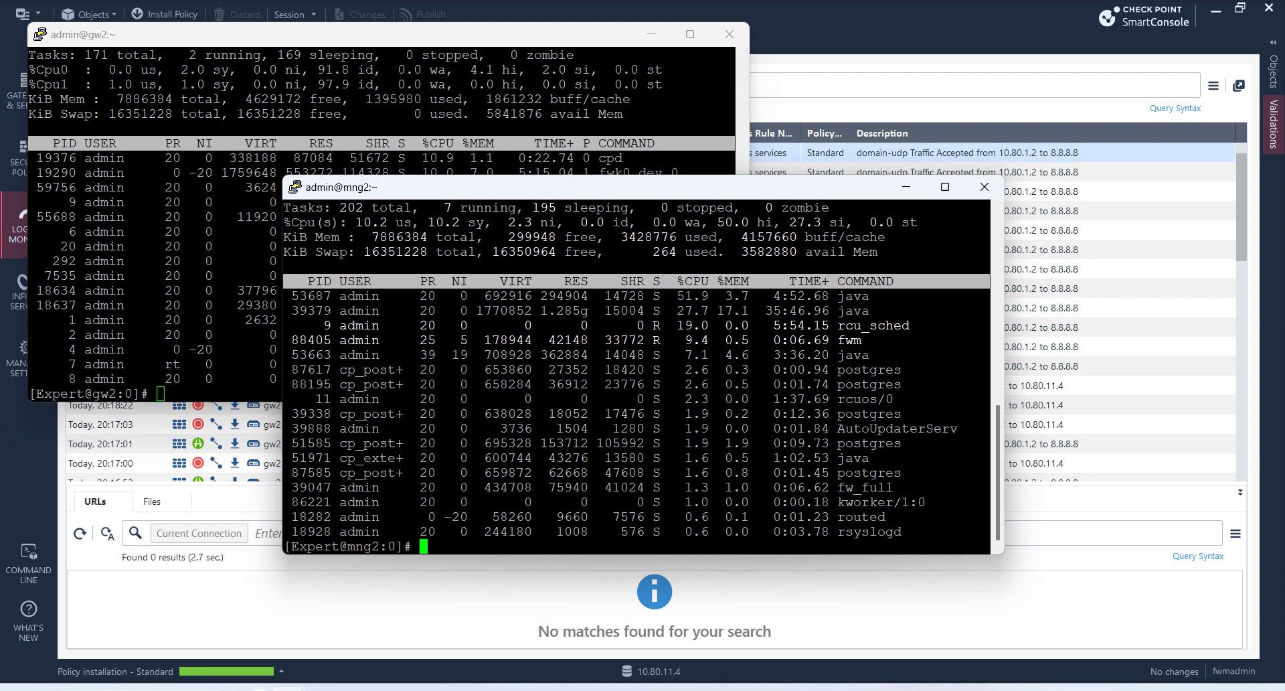
{"action": "type", "text": "curl"}
{"action": "type", "text": "cli "}
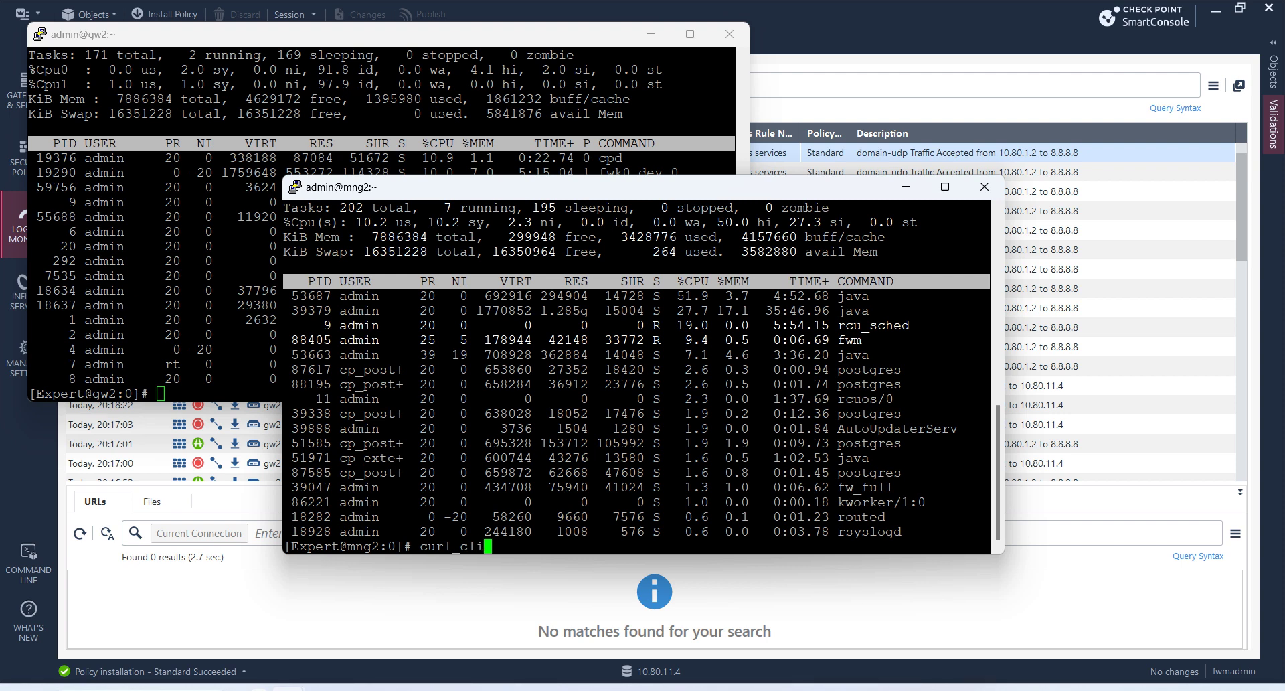
{"action": "type", "text": "-vk https://updates"}
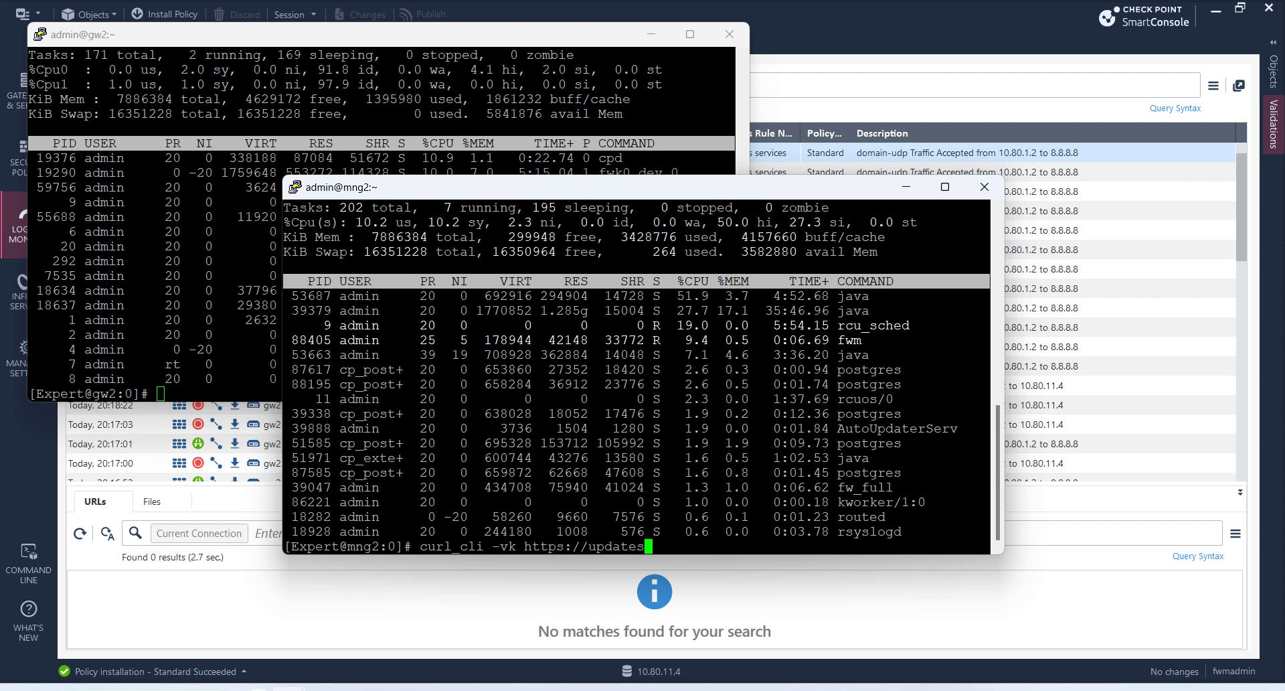
{"action": "type", "text": ".checkpoint.com"}
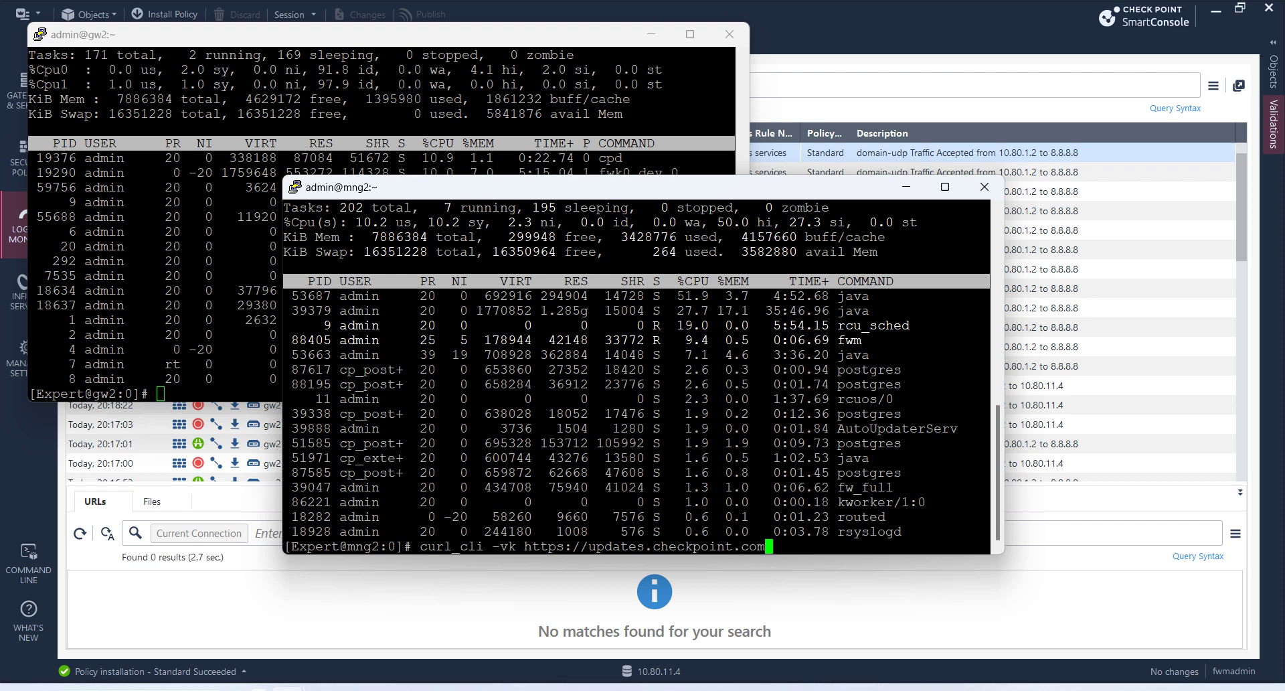
{"action": "key", "text": "Return"}
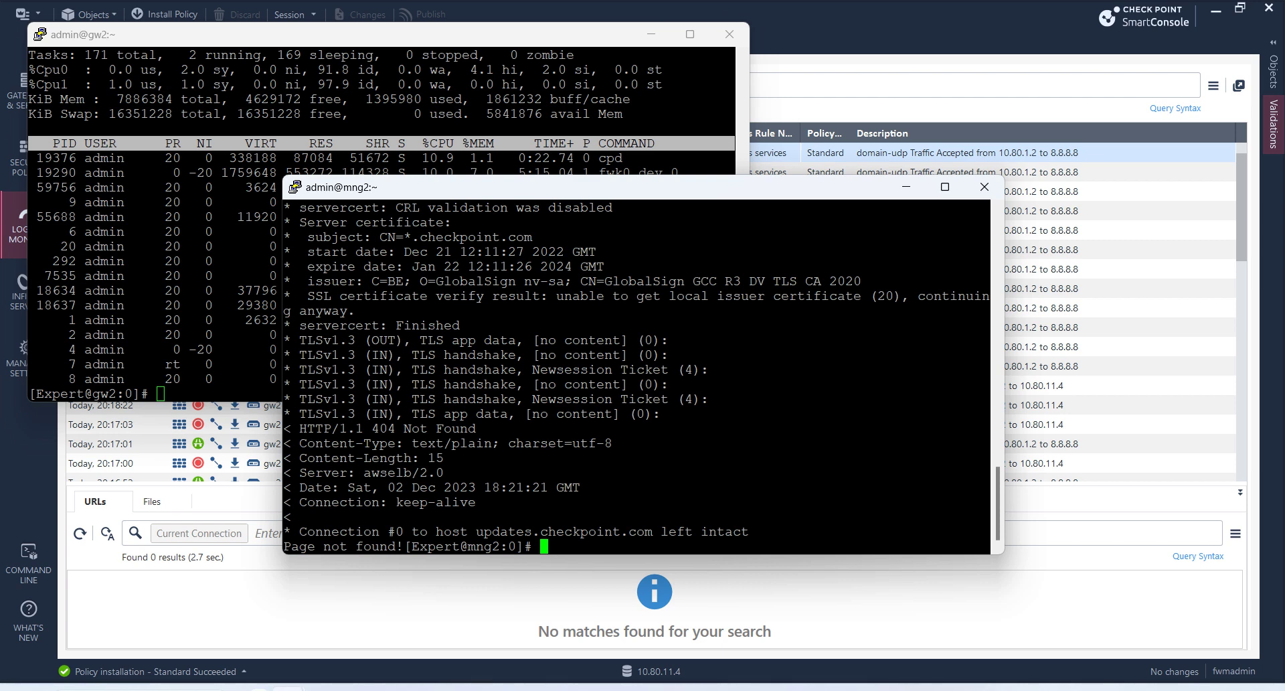
{"action": "left_click_drag", "start_coordinate": [413, 237], "coordinate": [532, 237]}
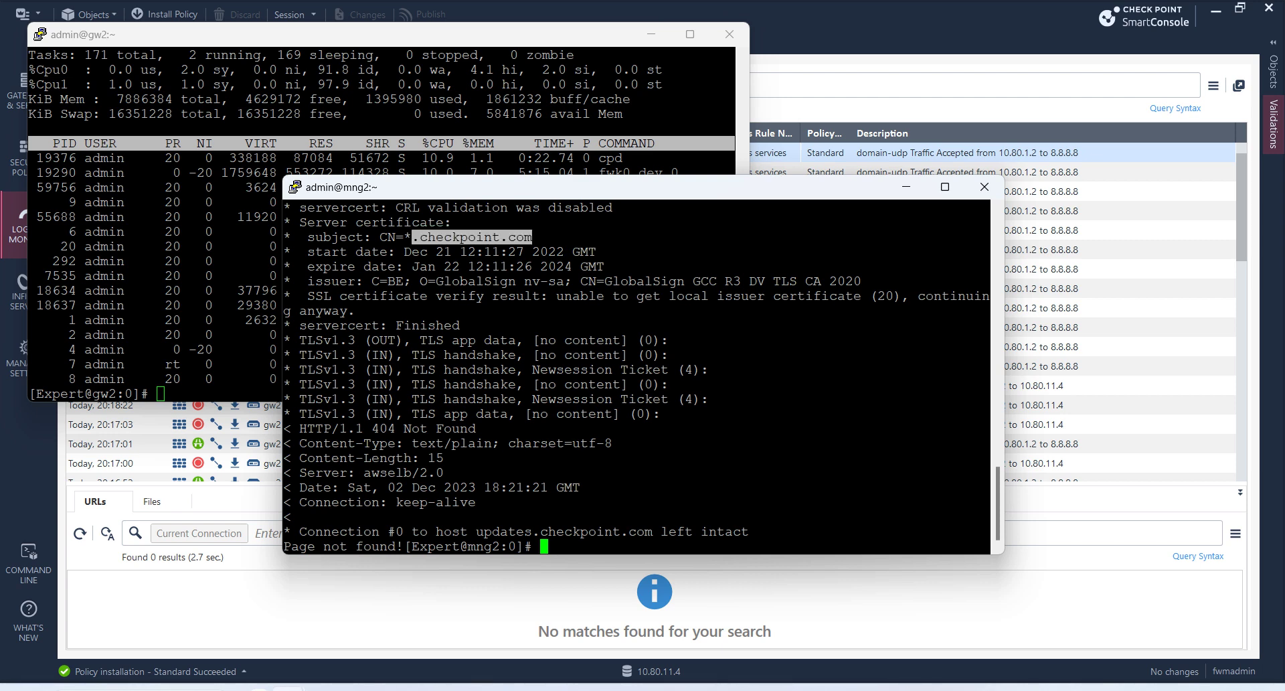
- Submit the admin login on the gateway's Gaia Portal at 10.80.11.1, then check SmartConsole
{"action": "left_click", "coordinate": [435, 610]}
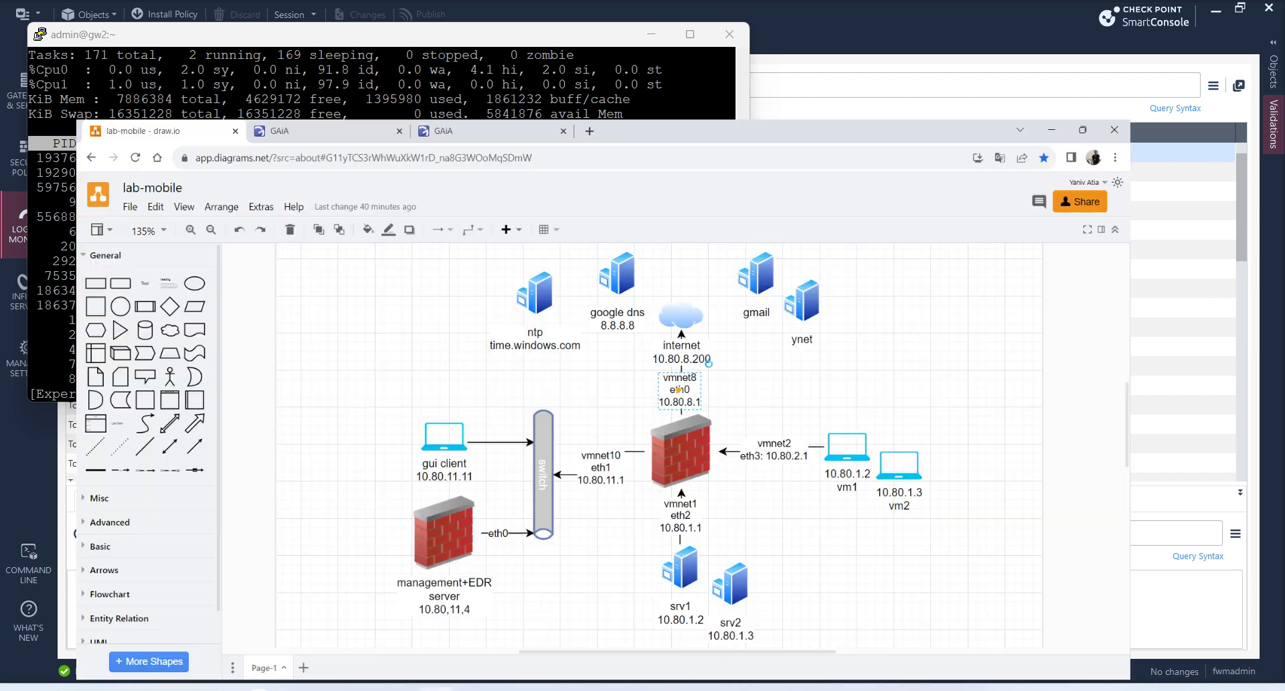
{"action": "left_click", "coordinate": [304, 14]}
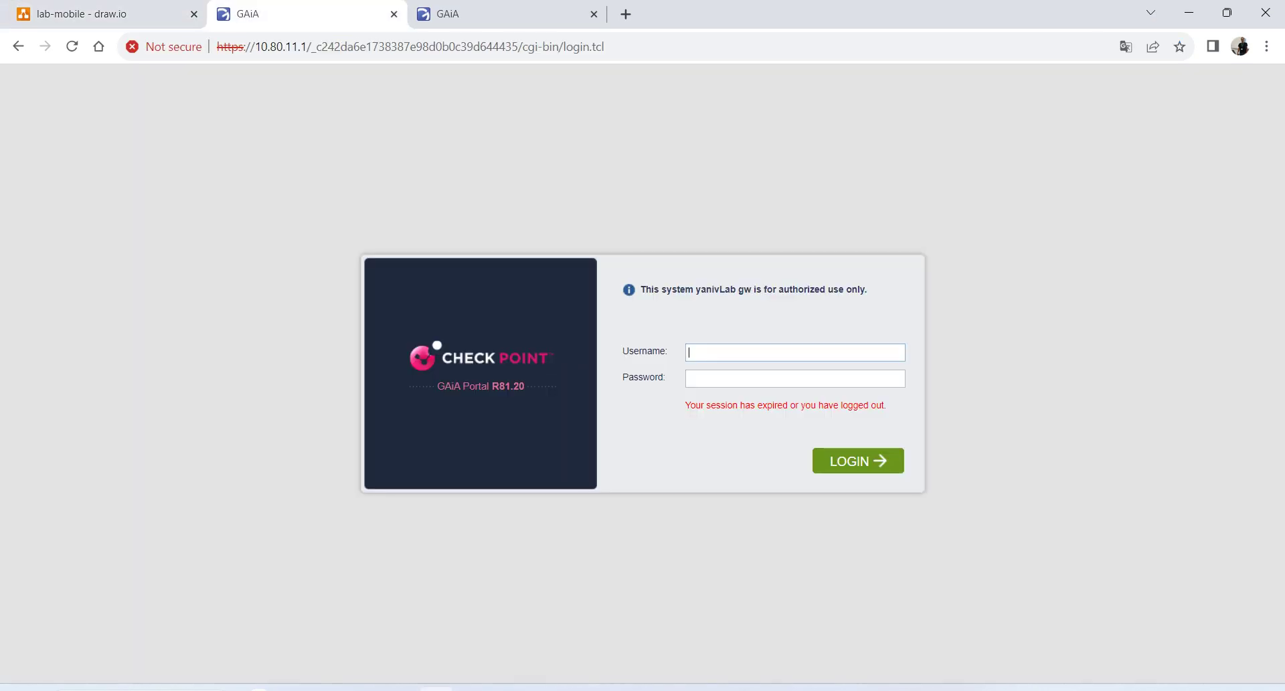
{"action": "type", "text": "admin"}
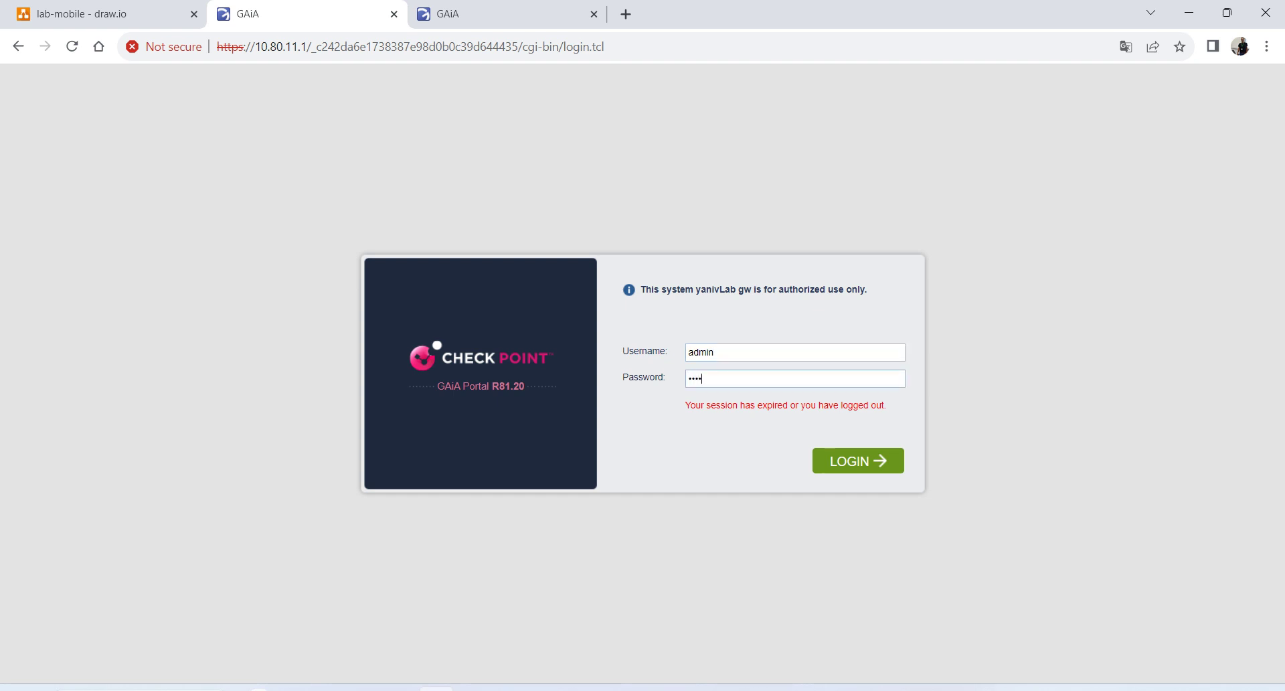
{"action": "key", "text": "Return"}
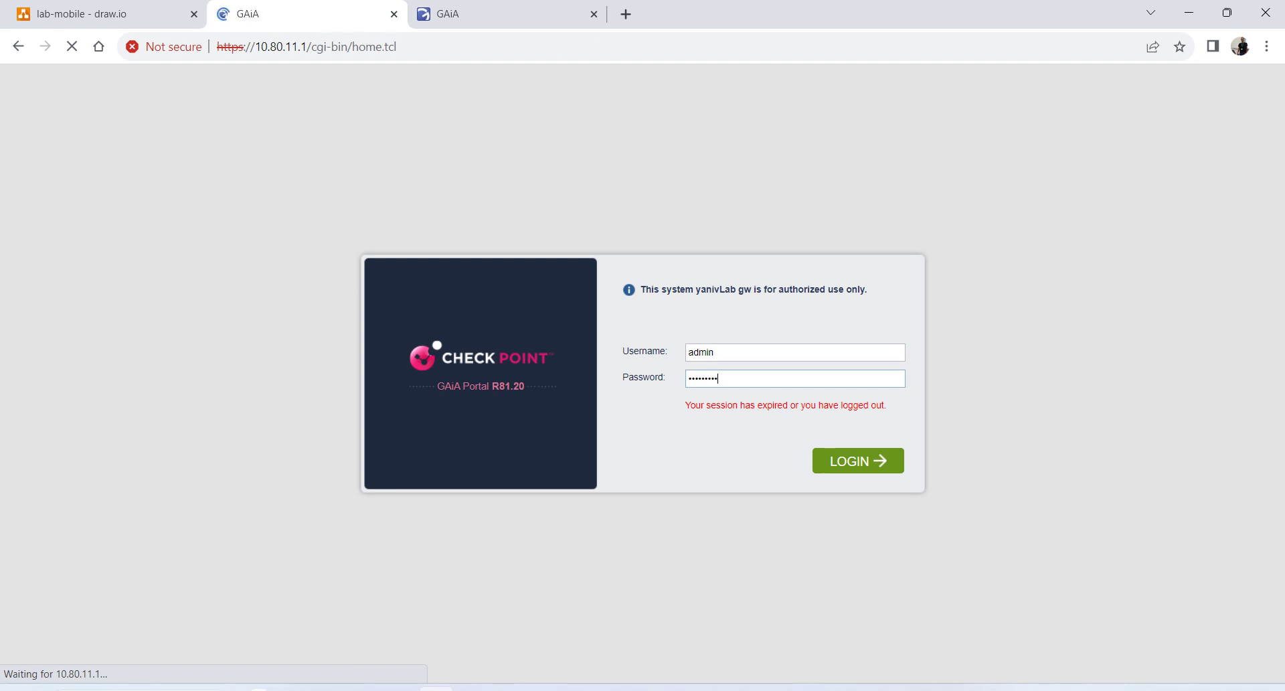
{"action": "left_click", "coordinate": [694, 687]}
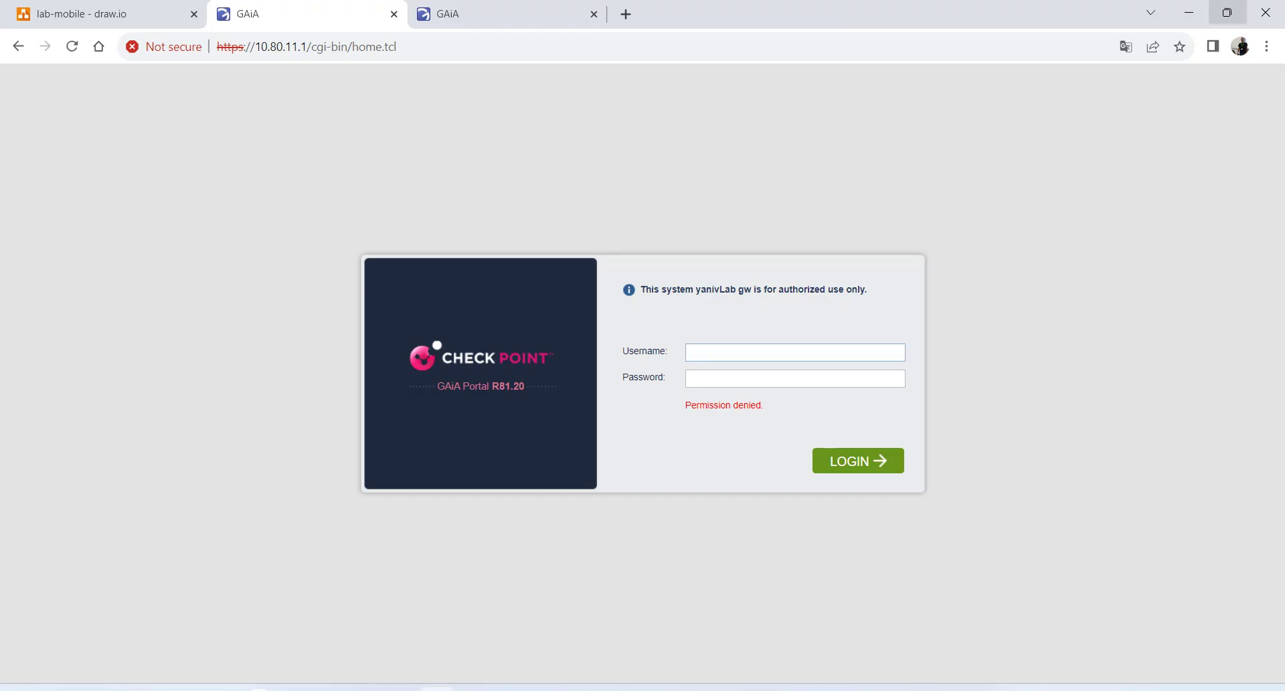
- Retry the Gaia Portal login with the admin username and password
{"action": "left_click", "coordinate": [689, 352]}
{"action": "type", "text": "admin"}
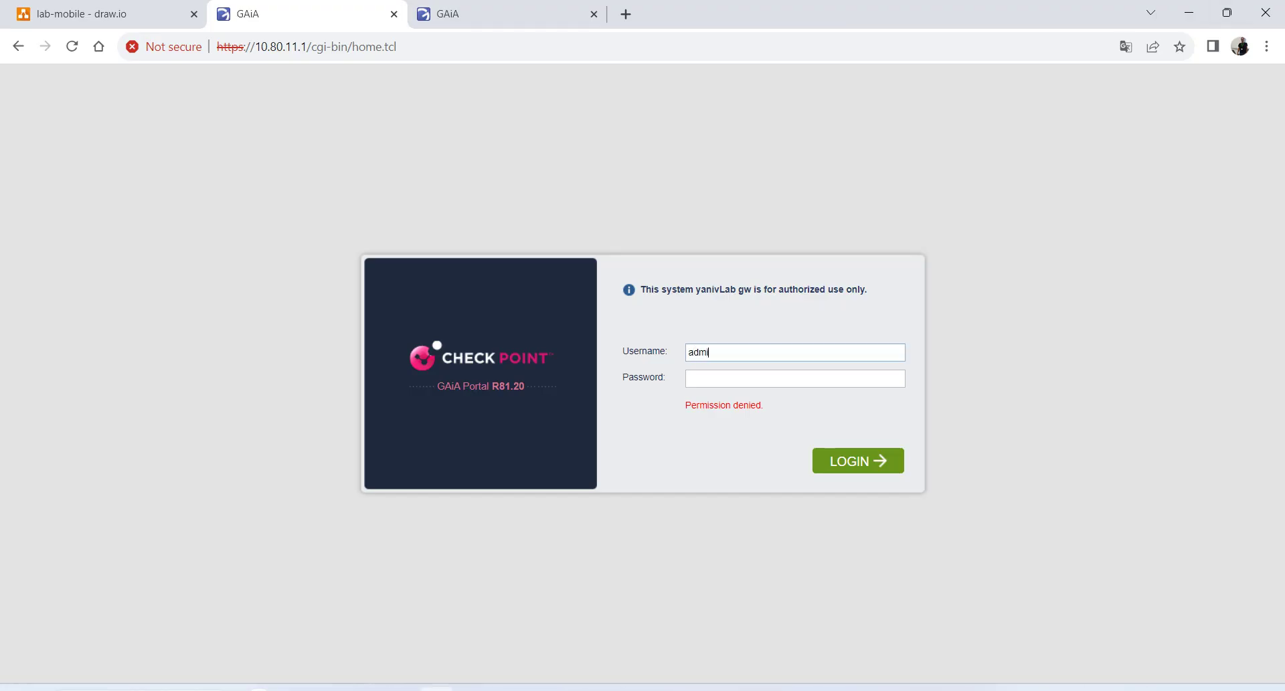
{"action": "key", "text": "Tab"}
{"action": "type", "text": "•••••••••"}
{"action": "key", "text": "Return"}
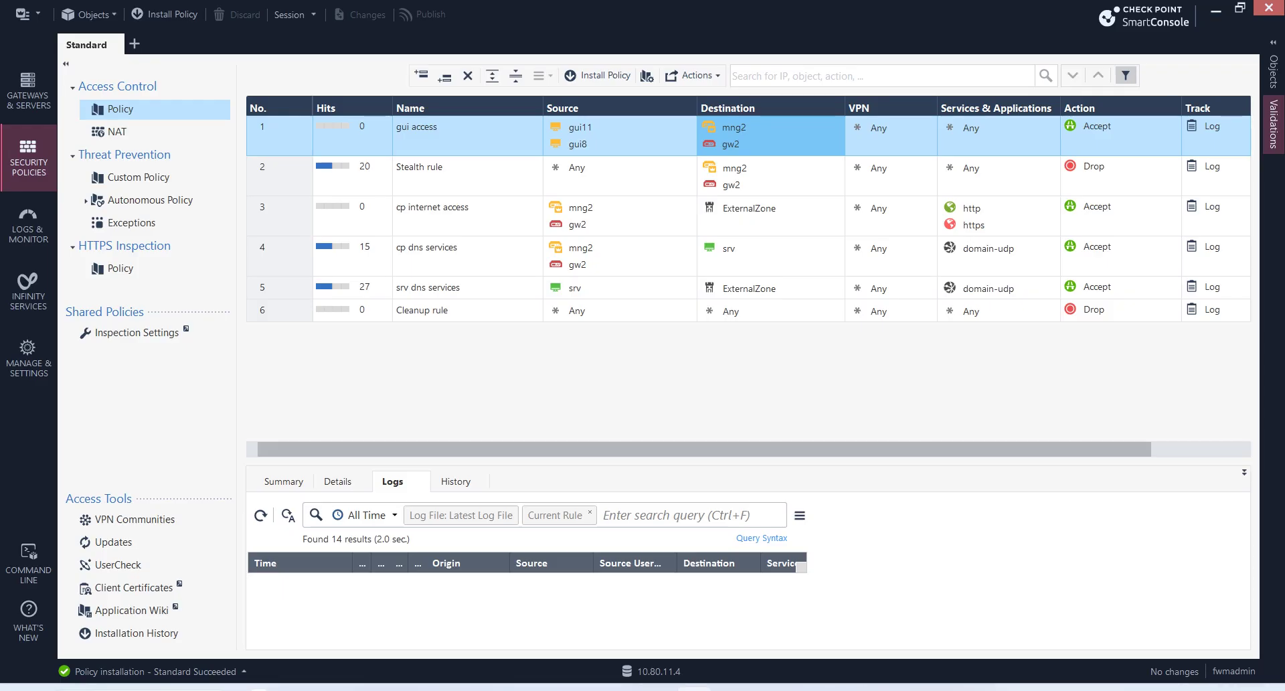
- In the log profile editor, add the Xlate (NAT) Destination IP and Source IP fields
{"action": "left_click", "coordinate": [28, 224]}
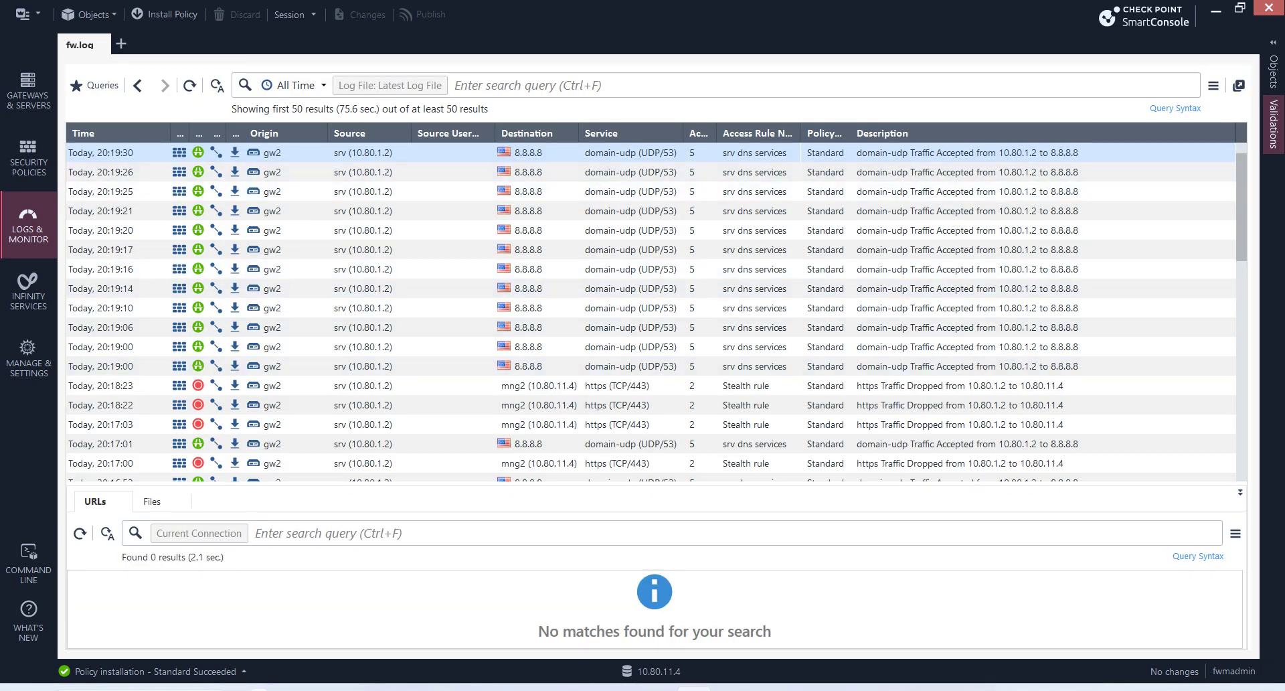
{"action": "right_click", "coordinate": [435, 132]}
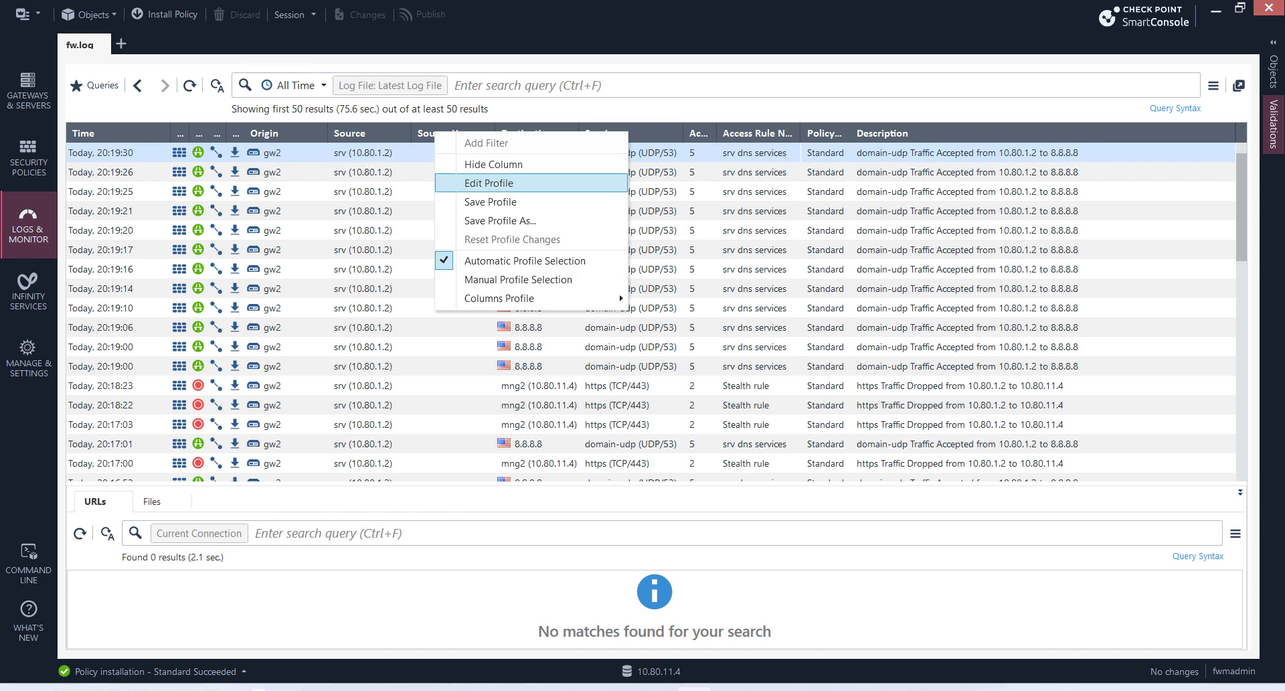
{"action": "left_click", "coordinate": [489, 183]}
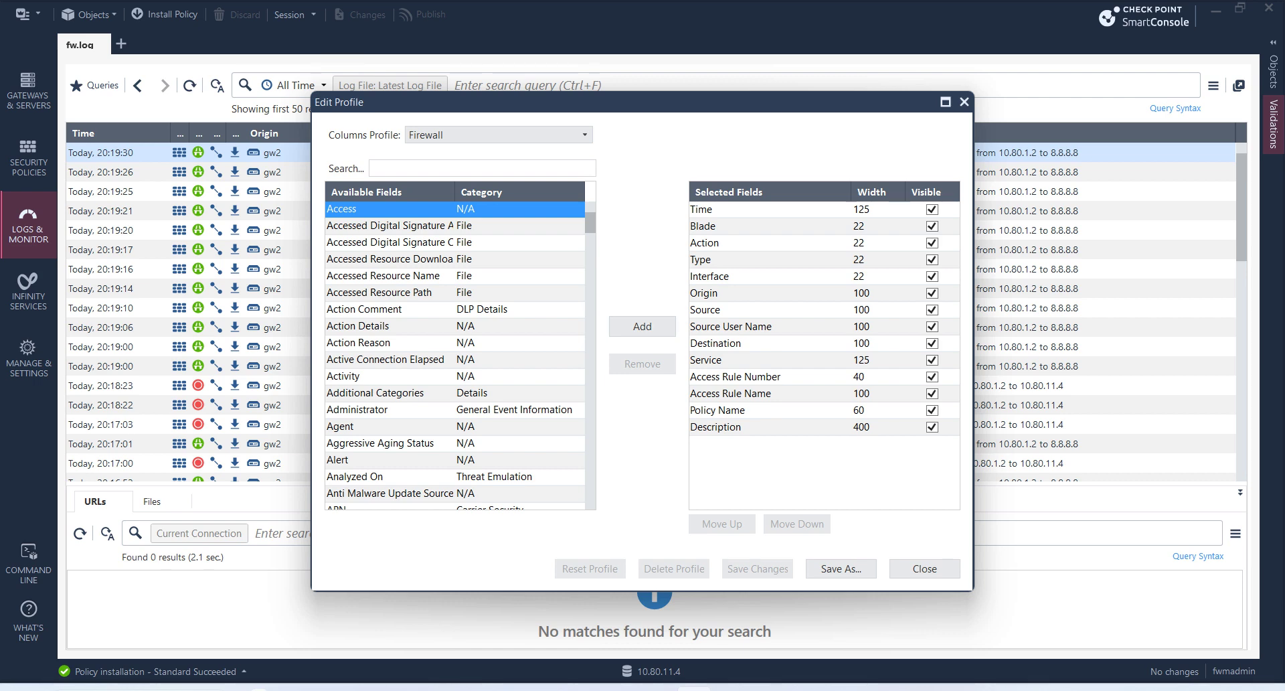
{"action": "left_click", "coordinate": [481, 168]}
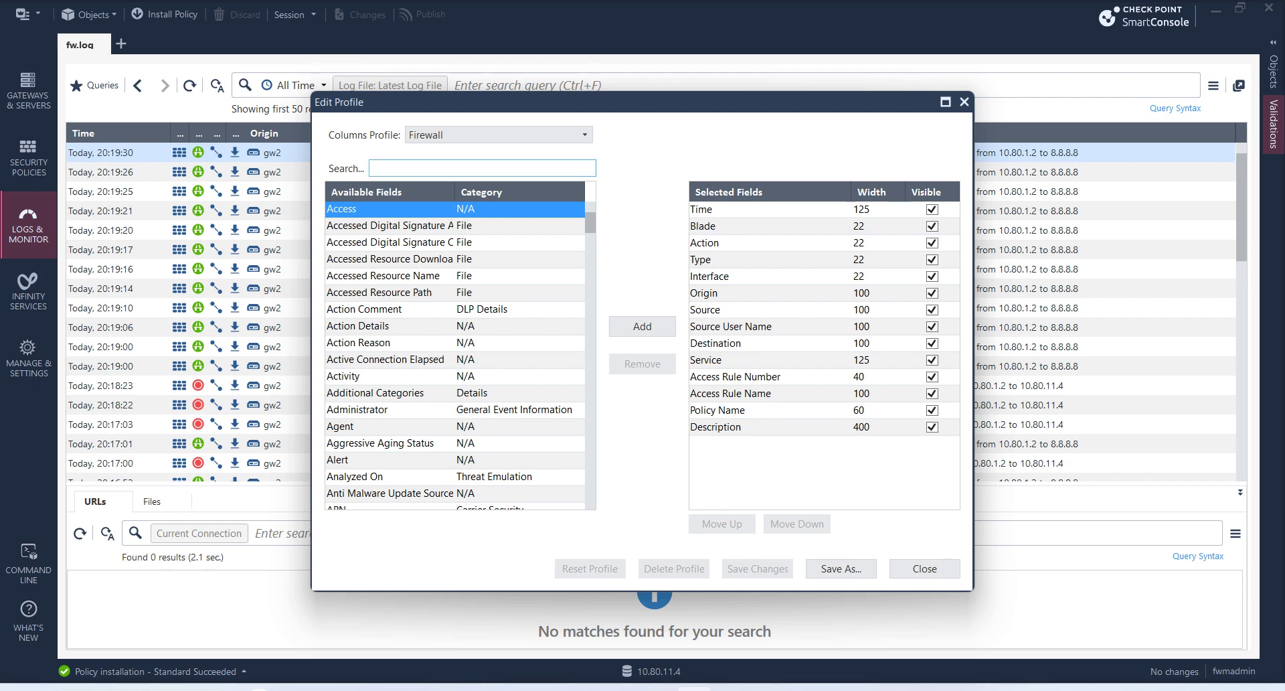
{"action": "type", "text": "xlat"}
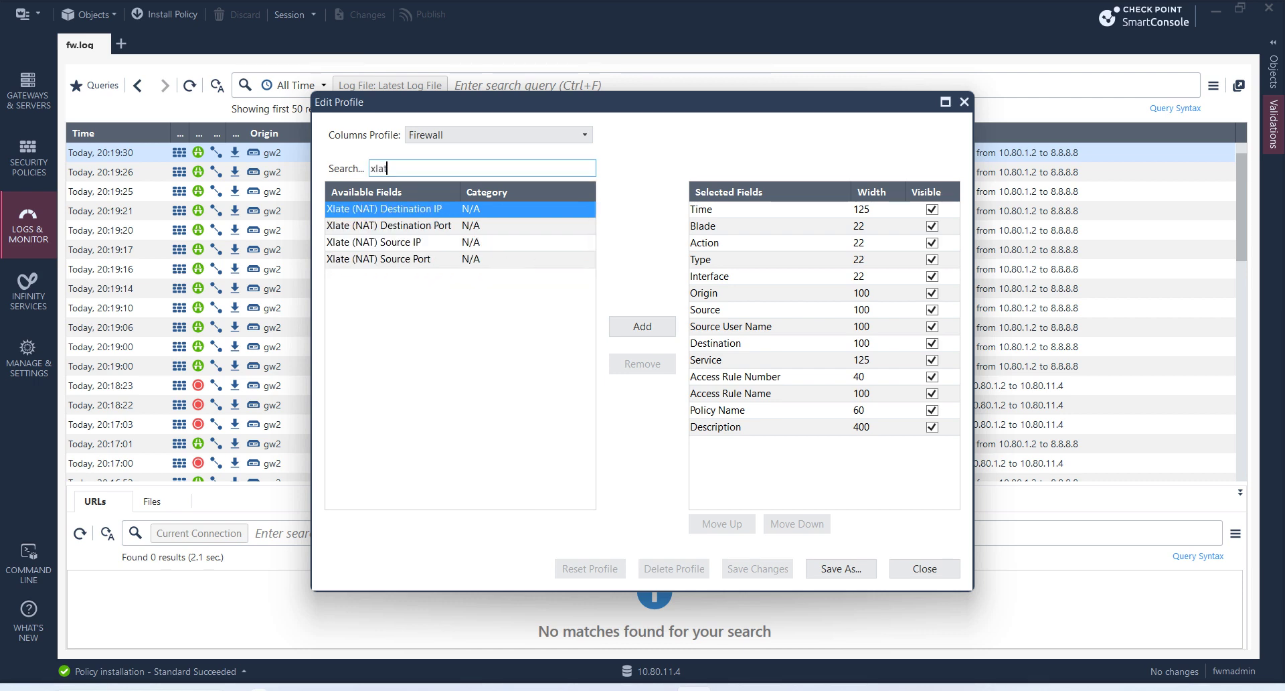
{"action": "key", "text": "Tab"}
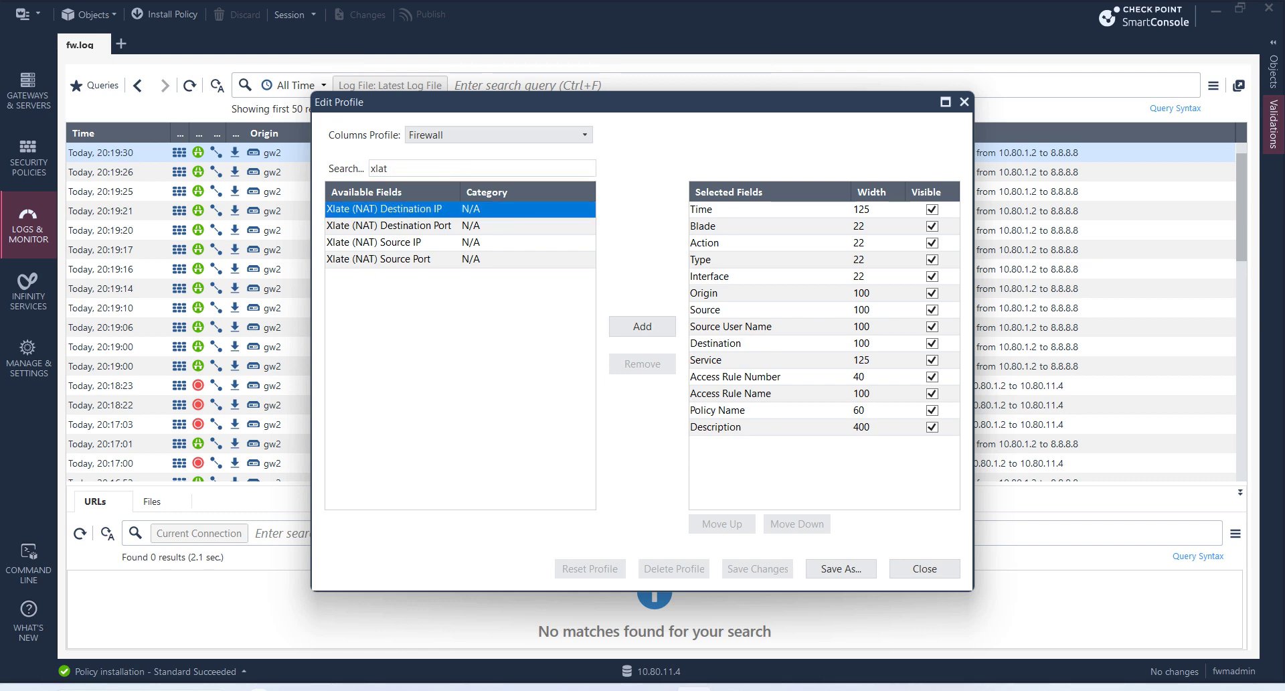
{"action": "key", "text": "Tab"}
{"action": "key", "text": "space"}
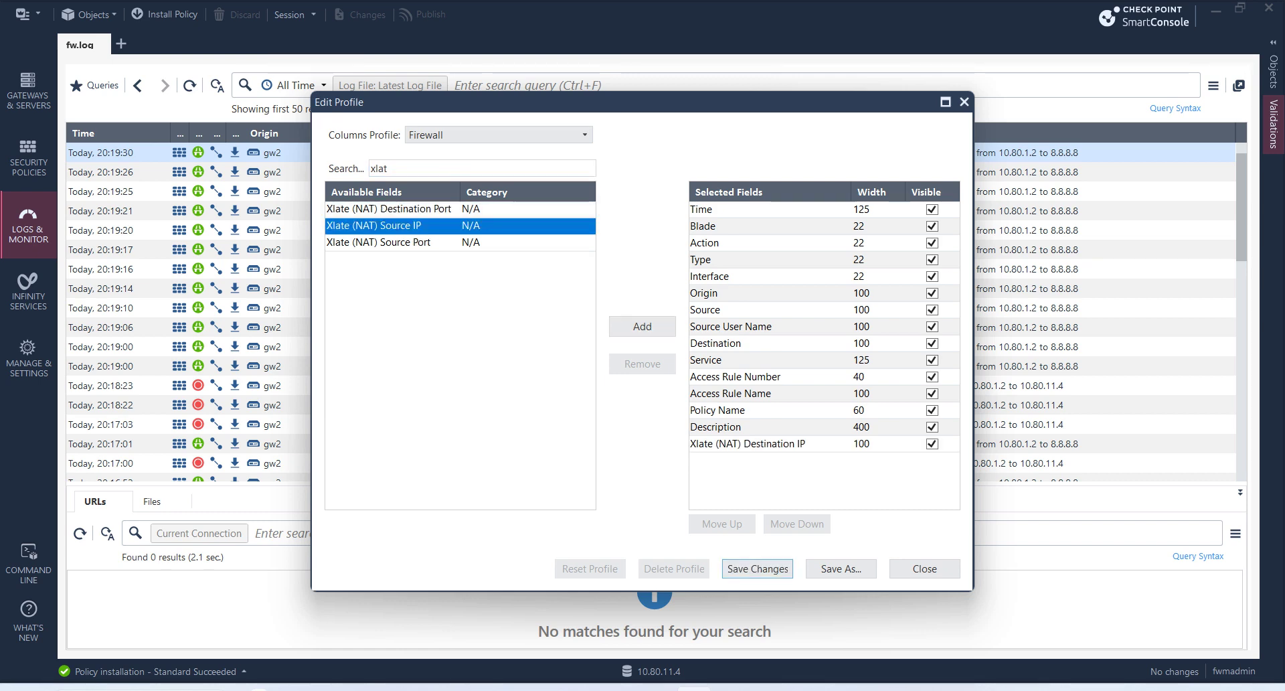
{"action": "key", "text": "Tab"}
{"action": "key", "text": "space"}
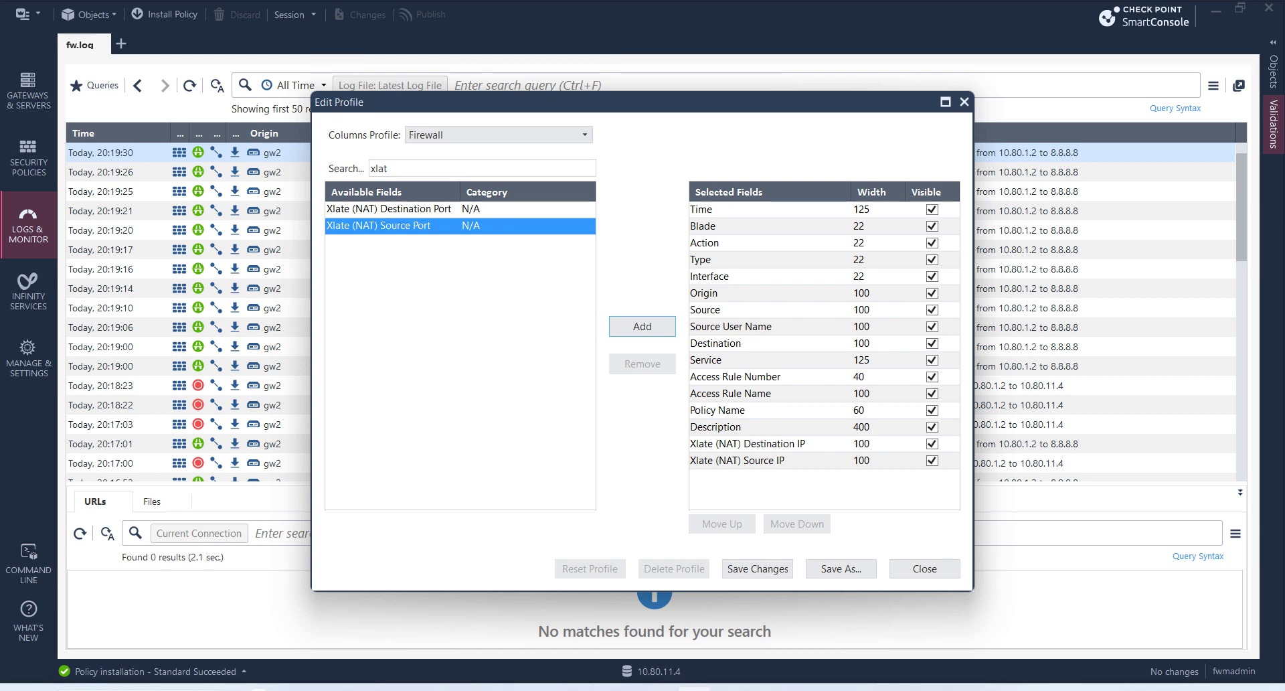
- Move the Xlate columns right after Destination and Source, then close the editor
{"action": "left_click", "coordinate": [746, 443]}
{"action": "left_click", "coordinate": [721, 524]}
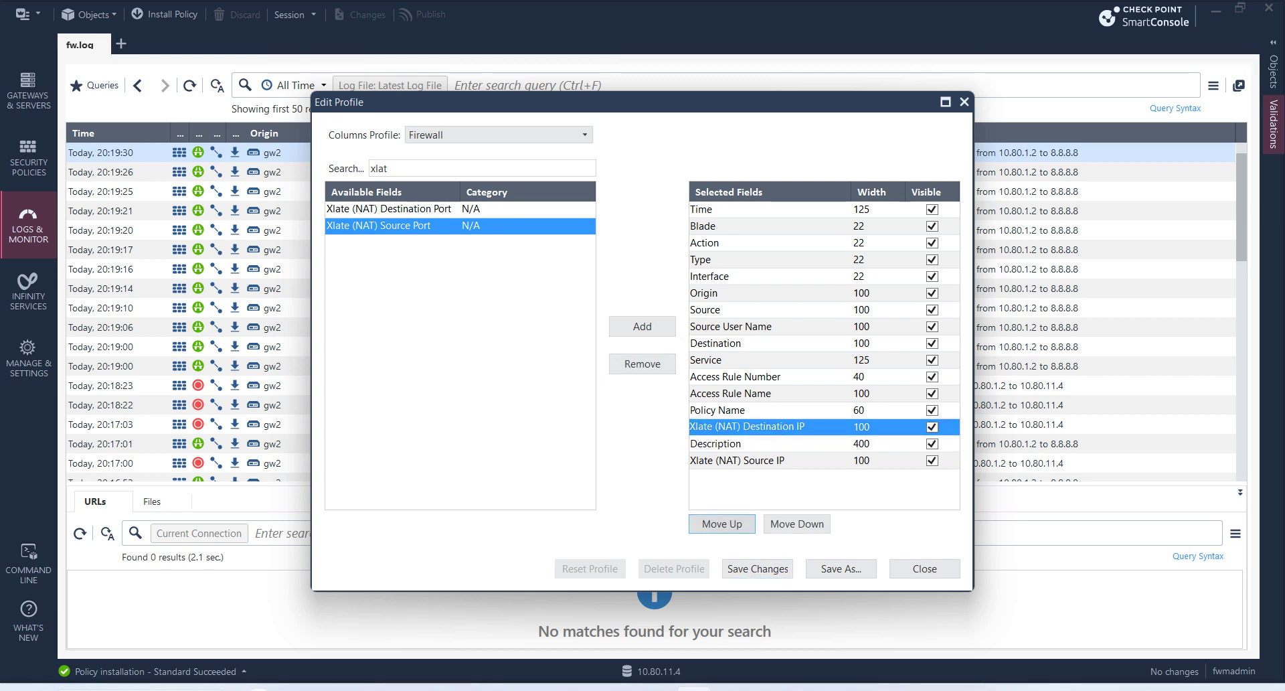
{"action": "left_click", "coordinate": [721, 524]}
{"action": "left_click", "coordinate": [722, 524]}
{"action": "left_click", "coordinate": [721, 524]}
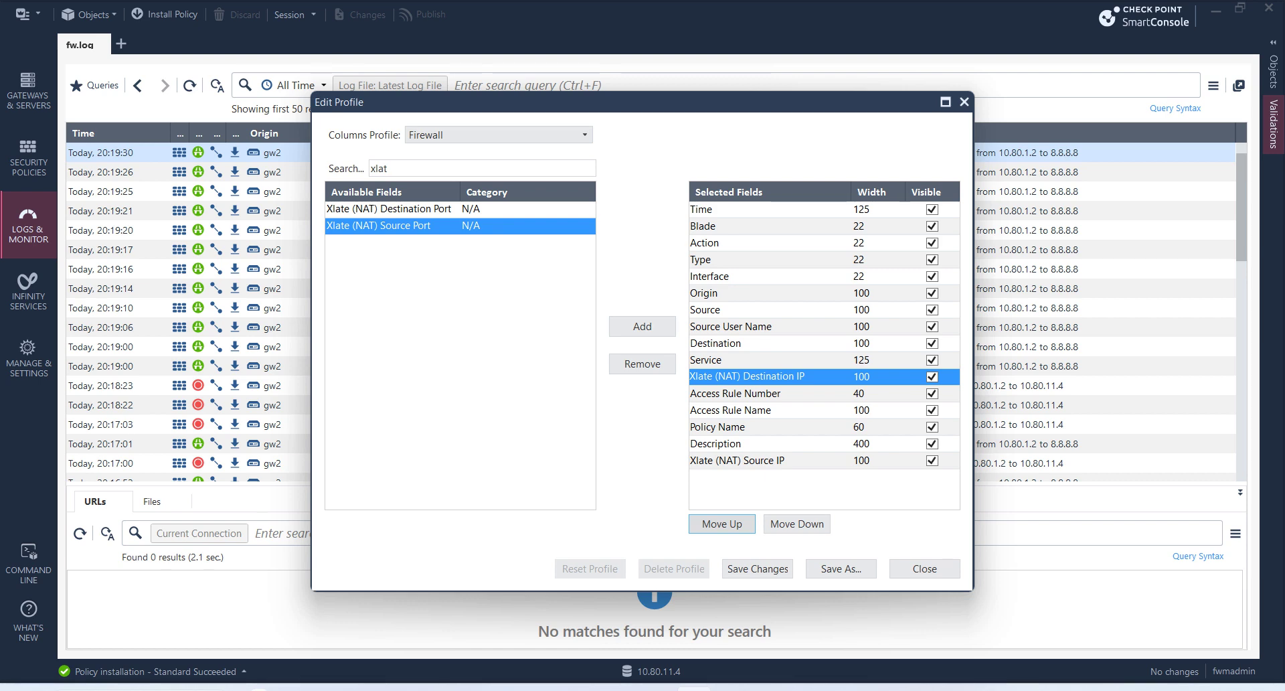
{"action": "left_click", "coordinate": [721, 524]}
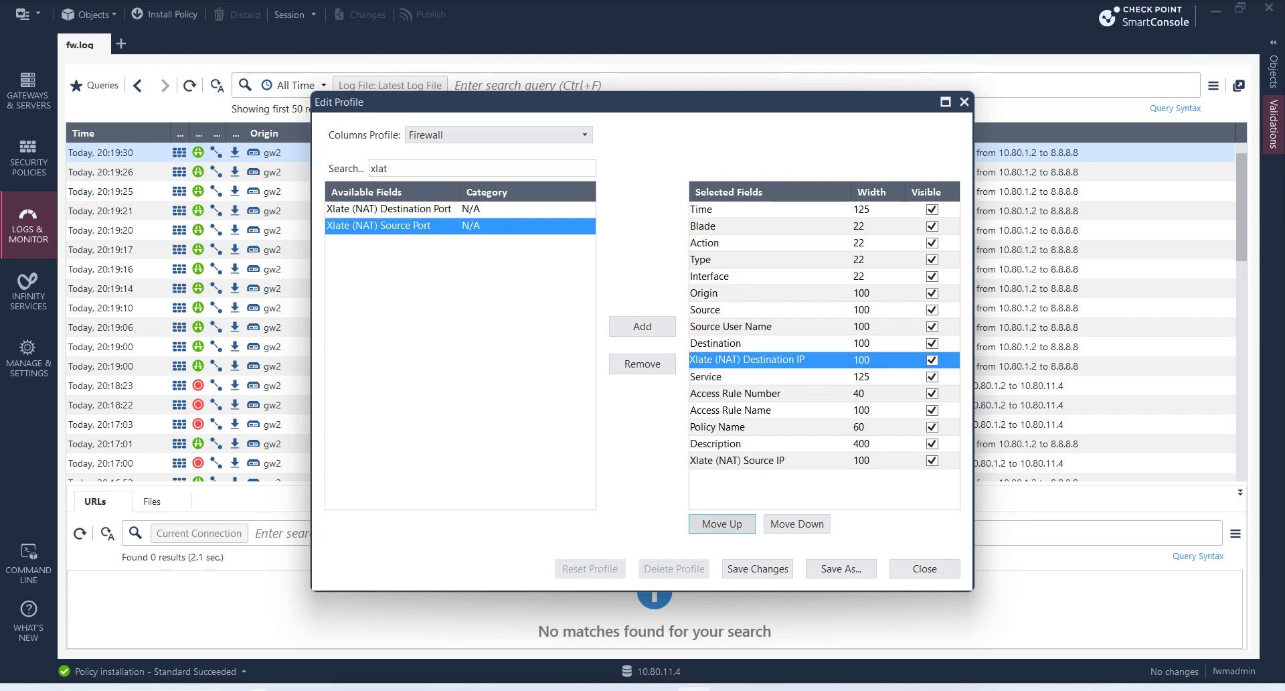
{"action": "left_click", "coordinate": [736, 460]}
{"action": "left_click", "coordinate": [721, 524]}
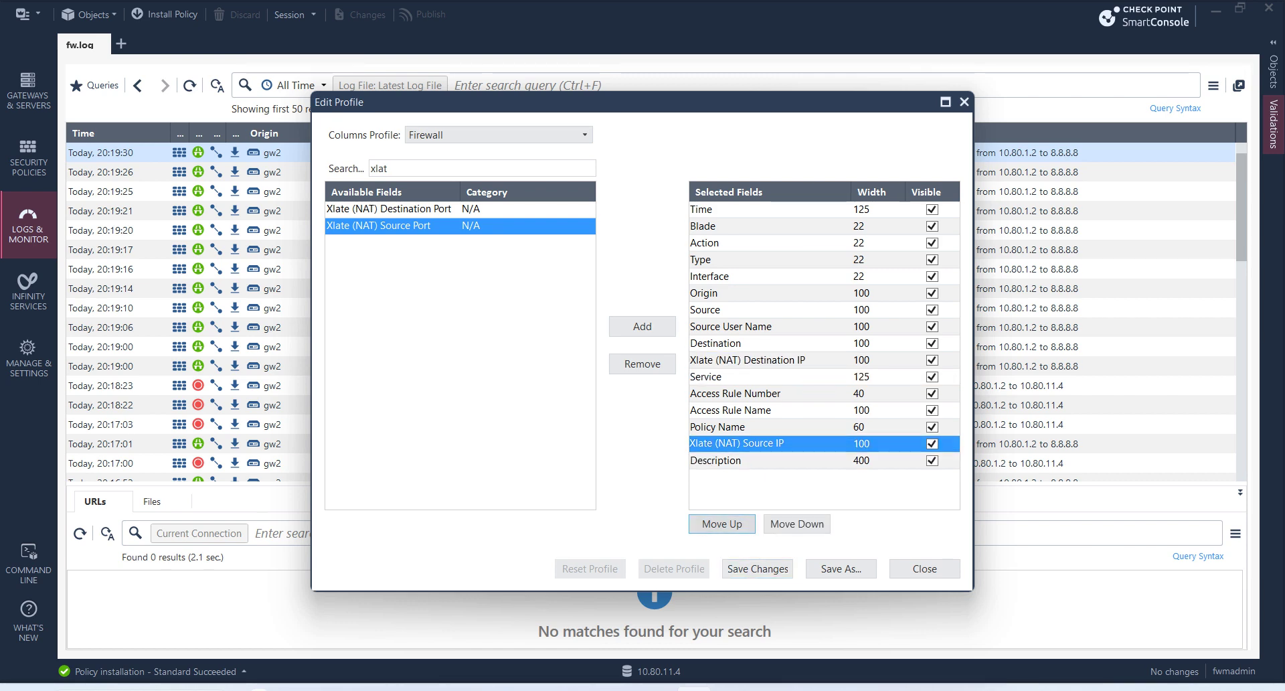
{"action": "left_click", "coordinate": [721, 524]}
{"action": "left_click", "coordinate": [722, 524]}
{"action": "left_click", "coordinate": [722, 524]}
{"action": "left_click", "coordinate": [721, 524]}
{"action": "left_click", "coordinate": [721, 524]}
{"action": "left_click", "coordinate": [722, 524]}
{"action": "left_click", "coordinate": [721, 524]}
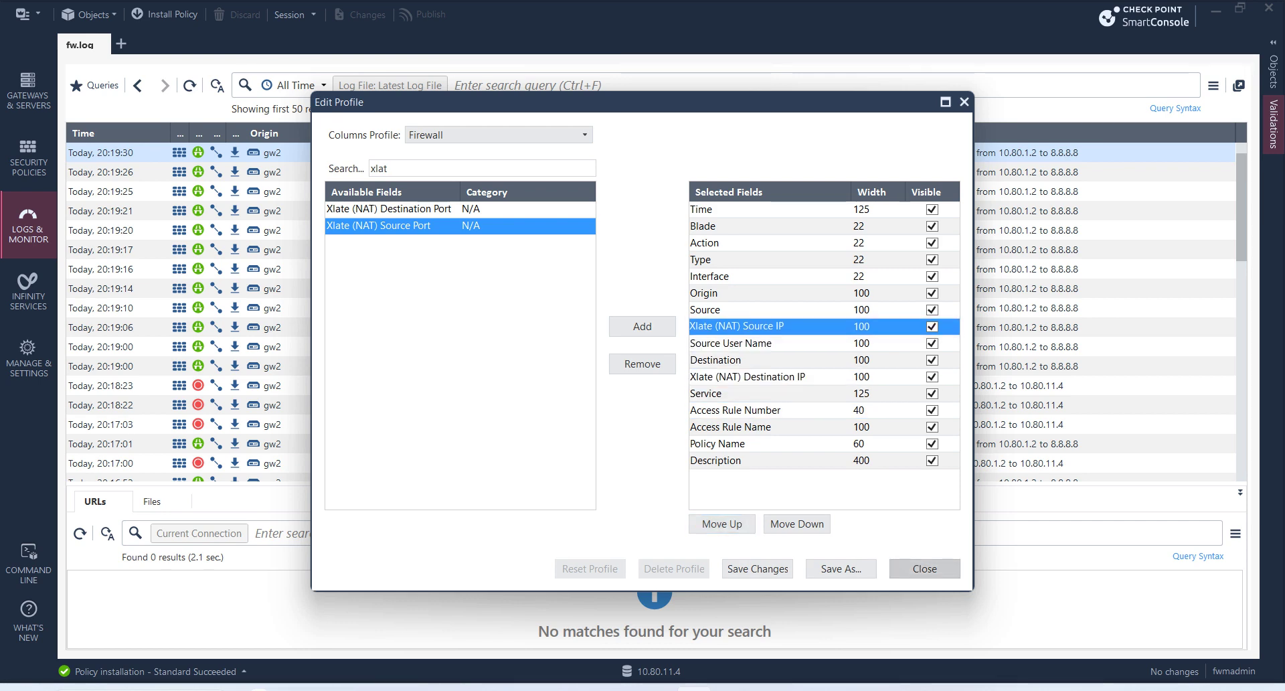
{"action": "left_click", "coordinate": [924, 568]}
- Save the column profile changes and browse the newest fw.log entries
{"action": "left_click", "coordinate": [622, 398]}
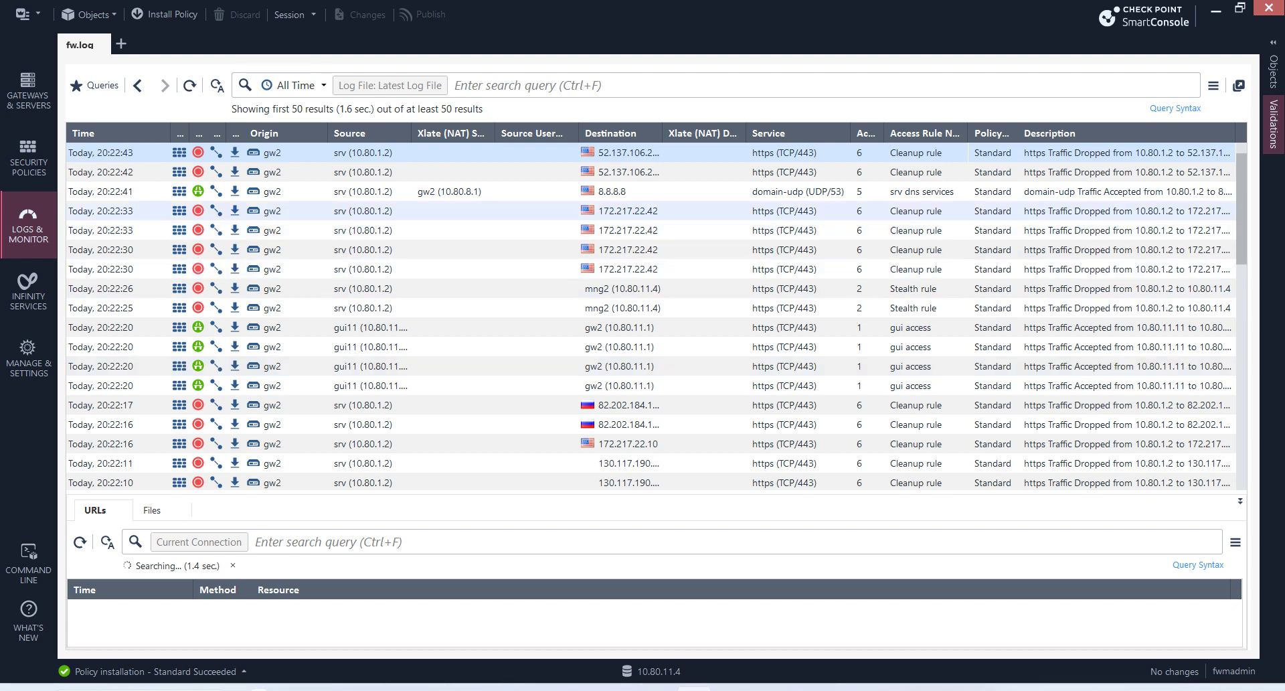
{"action": "left_click", "coordinate": [468, 191]}
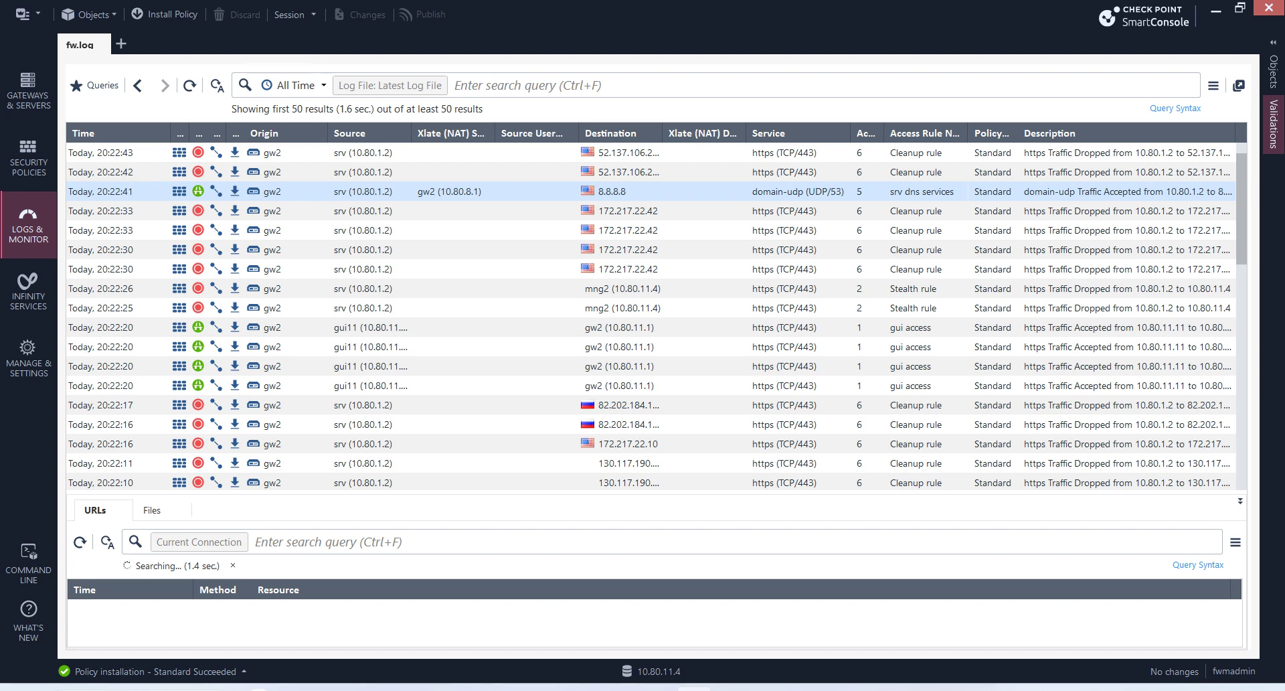
{"action": "left_click", "coordinate": [468, 152]}
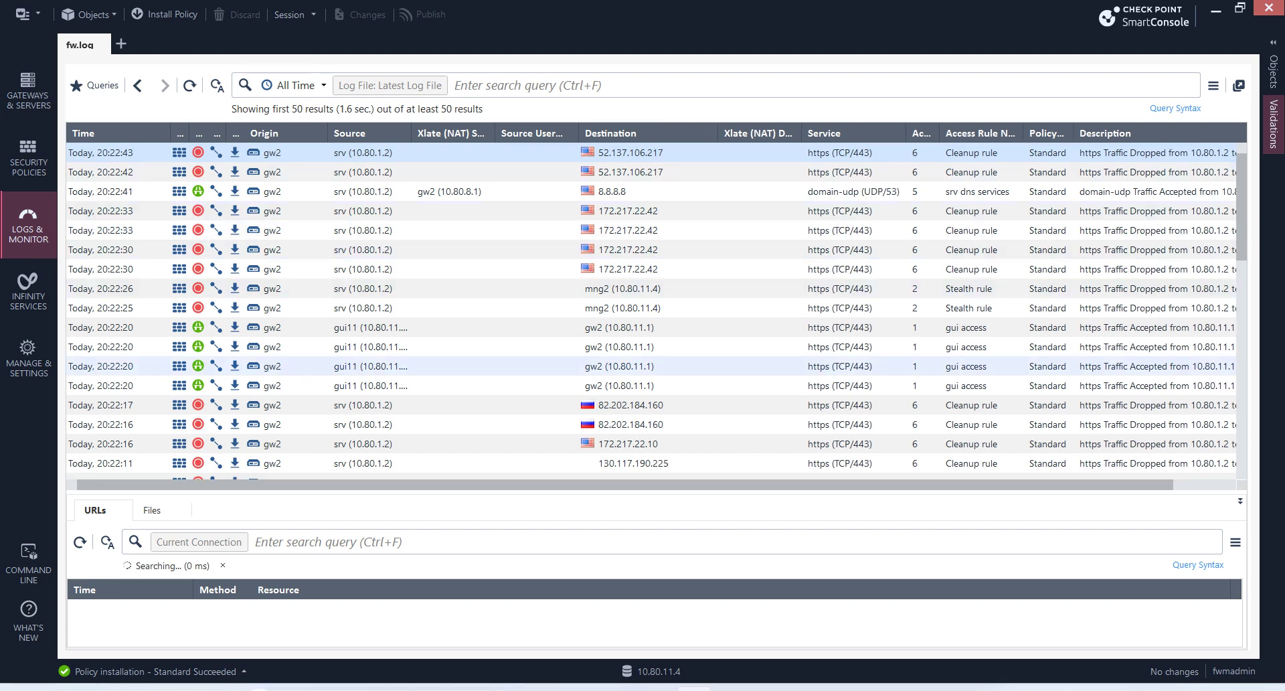
{"action": "scroll", "coordinate": [655, 308], "scroll_direction": "down", "scroll_amount": 2}
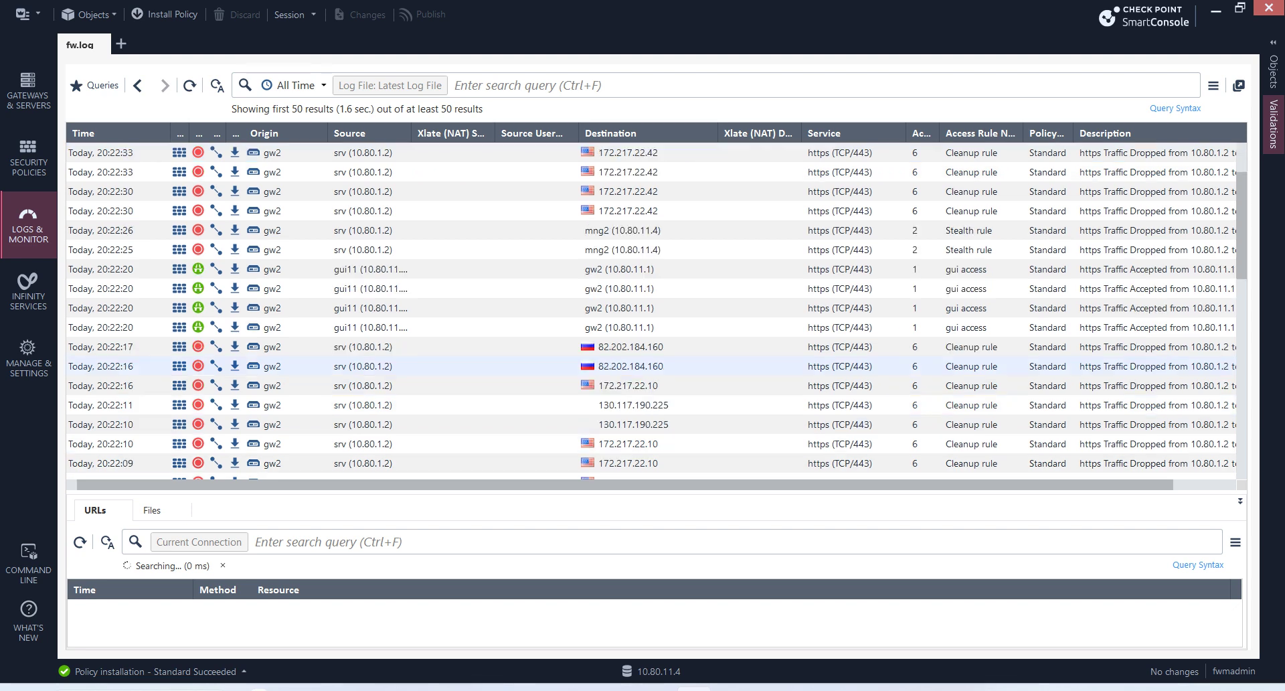
{"action": "scroll", "coordinate": [655, 308], "scroll_direction": "up", "scroll_amount": 2}
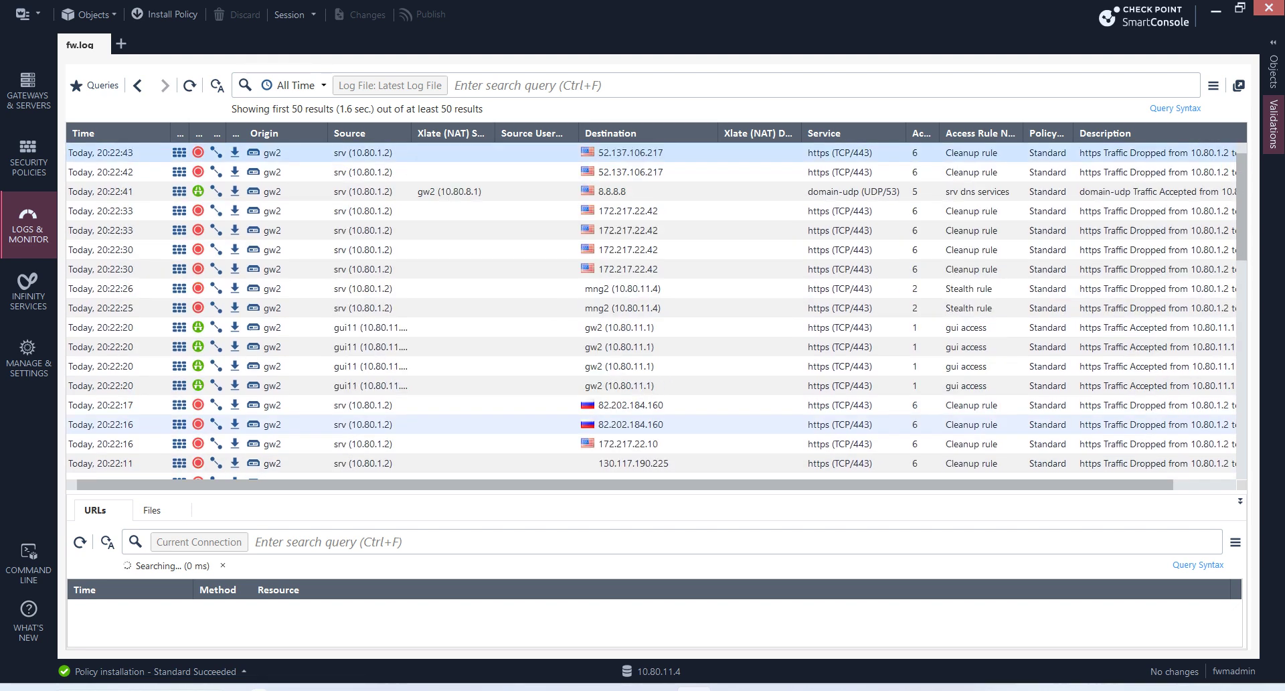
- Inspect the full details of the 20:22:41 DNS log entry to 8.8.8.8
{"action": "left_click", "coordinate": [656, 191]}
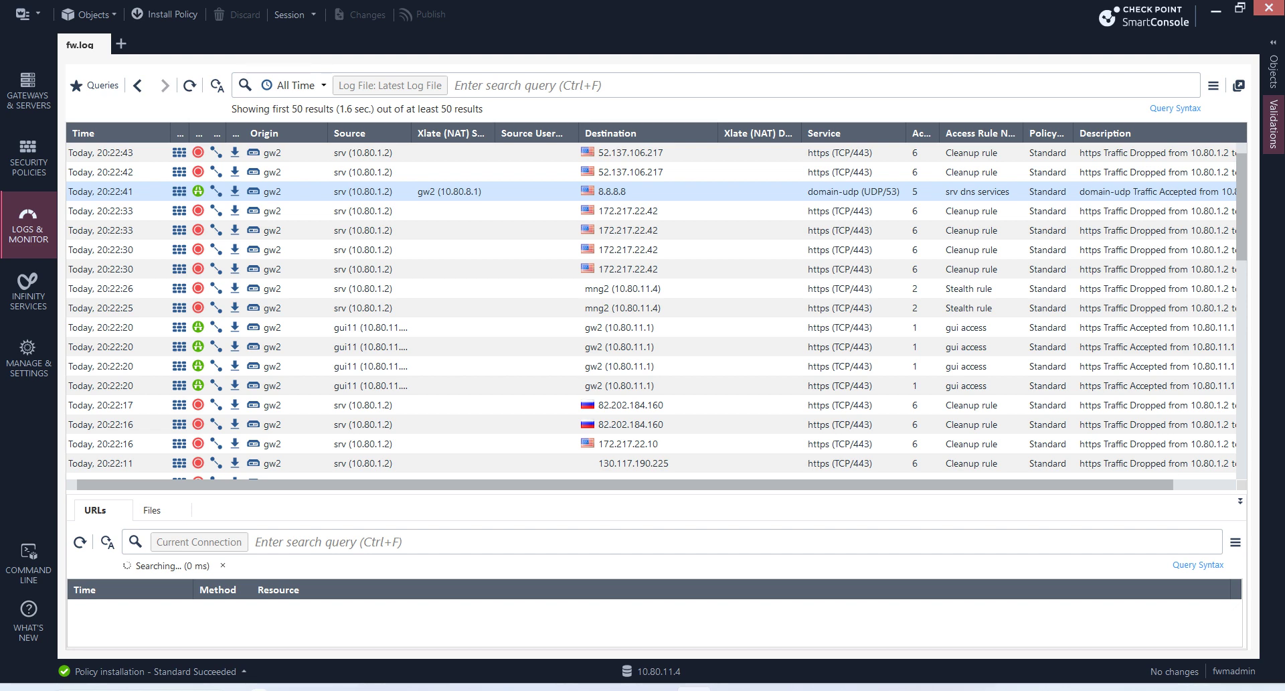
{"action": "double_click", "coordinate": [656, 191]}
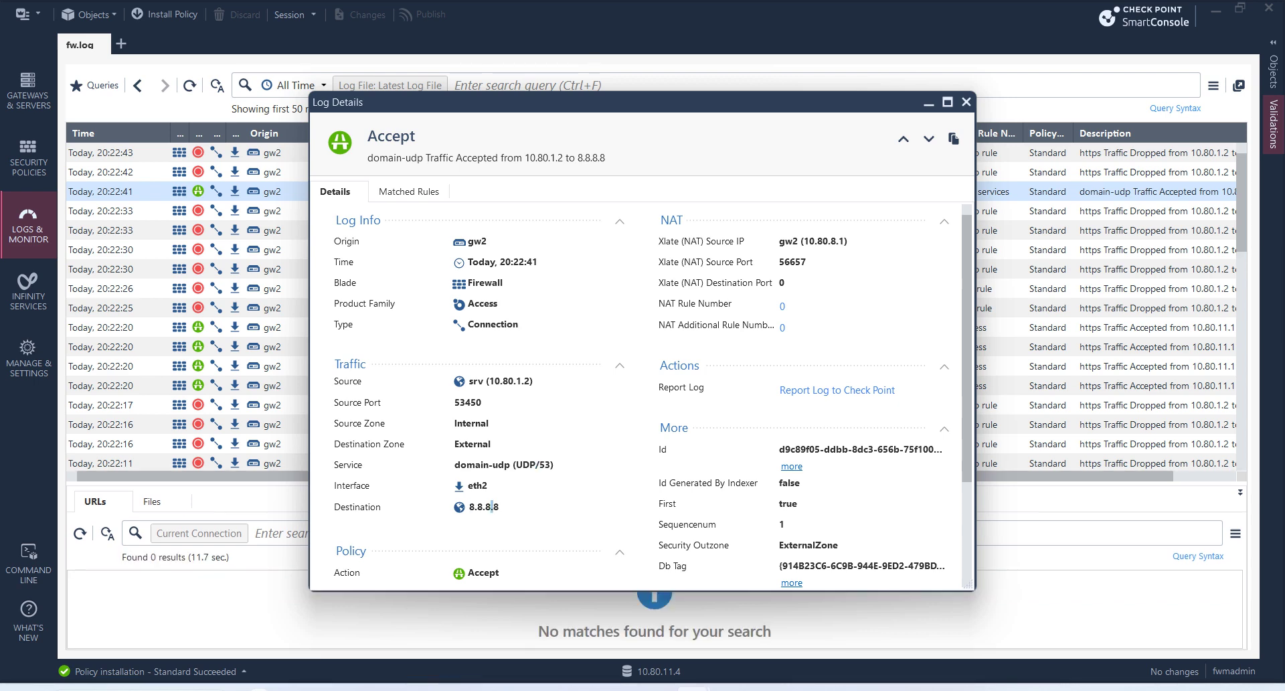
{"action": "double_click", "coordinate": [491, 506]}
{"action": "left_click", "coordinate": [965, 102]}
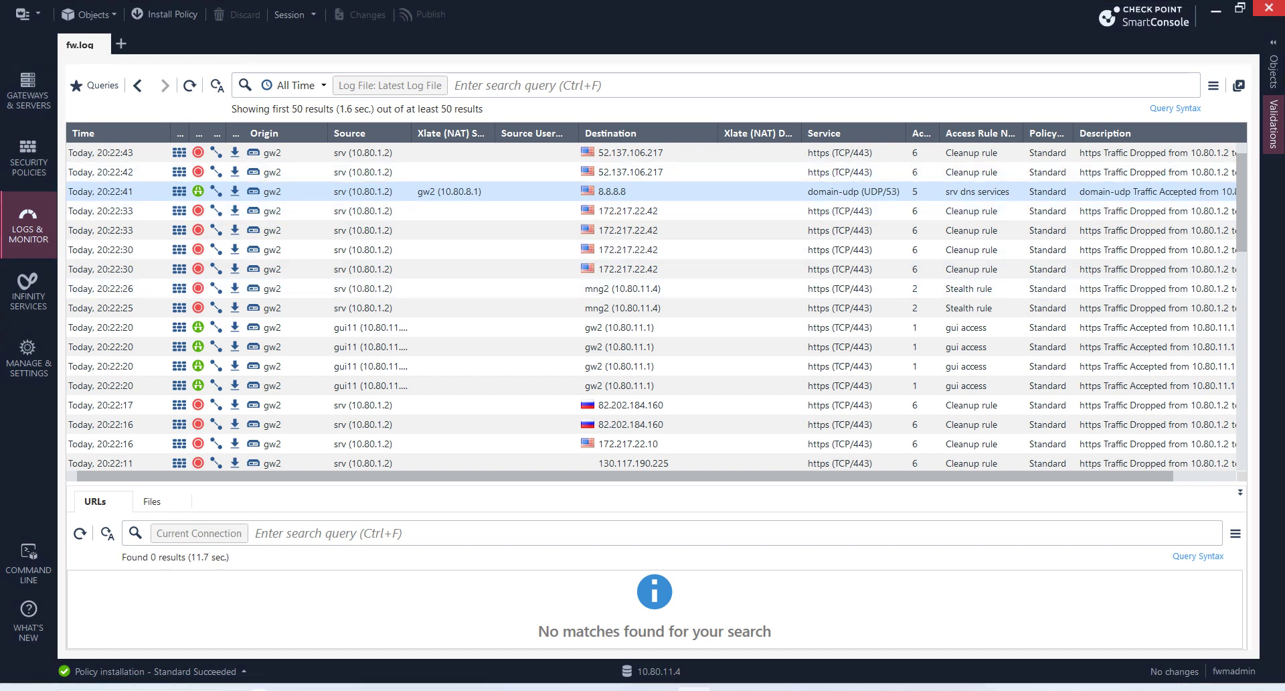
- Run Check For Updates on gw2's Upgrades (CPUSE) page, then go to the 10.80.11.4 tab
{"action": "left_click", "coordinate": [1268, 8]}
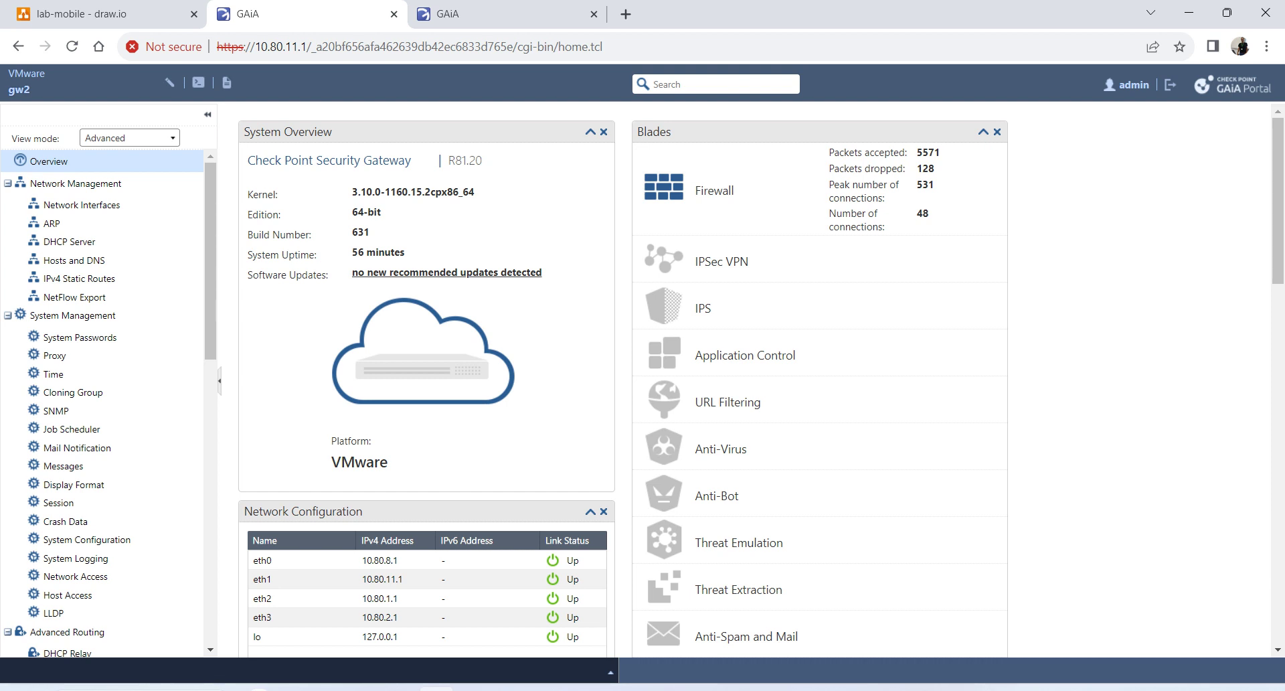
{"action": "left_click", "coordinate": [446, 271]}
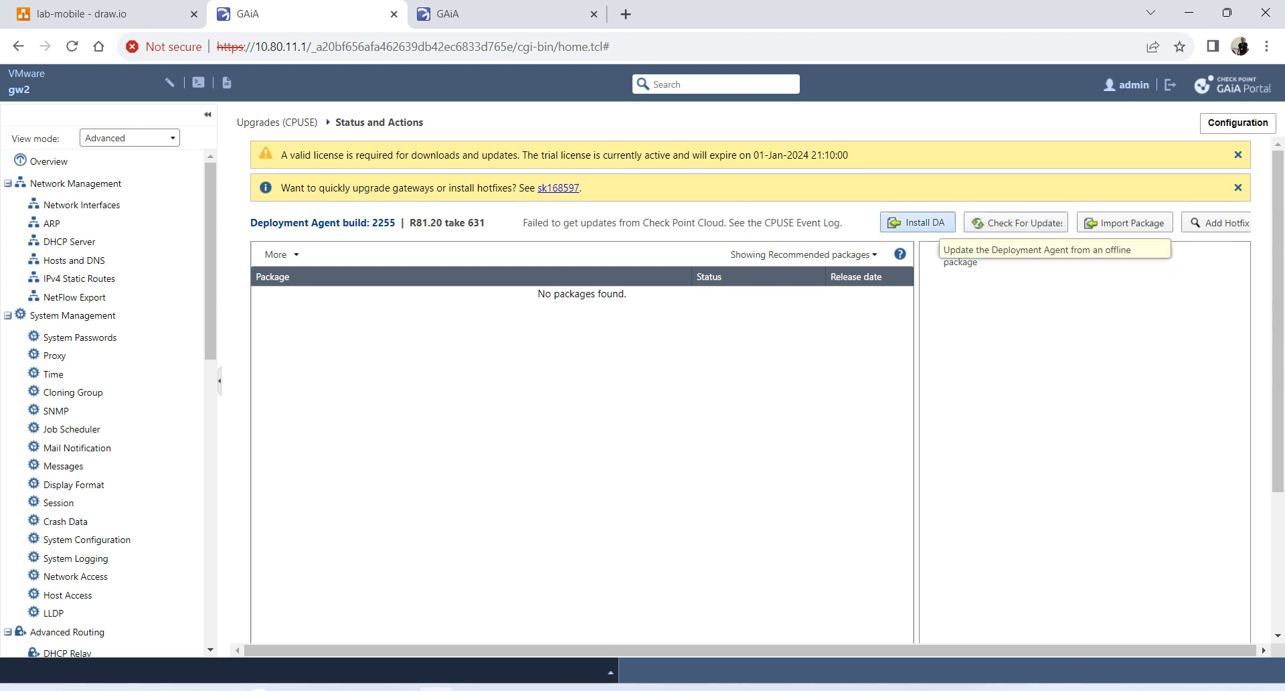
{"action": "left_click", "coordinate": [1015, 222]}
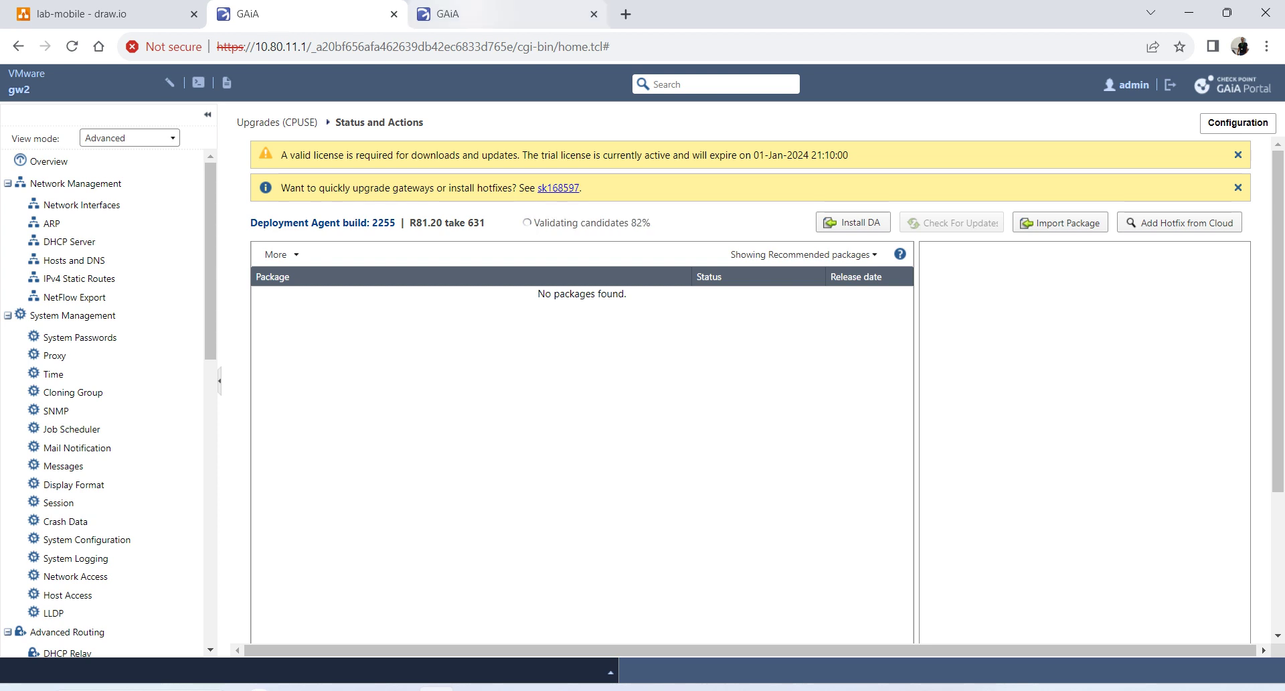
{"action": "key", "text": "ctrl+Tab"}
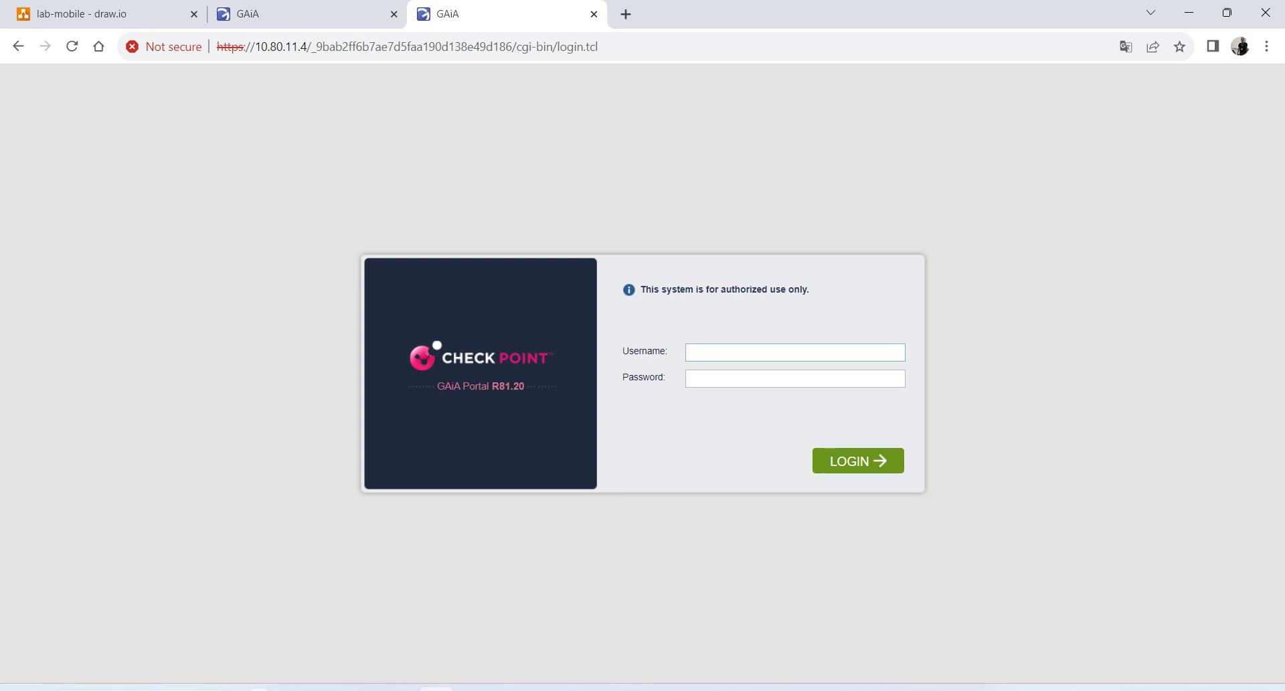
- Log in to mng2's Gaia Portal as admin and override the configuration lock
{"action": "type", "text": "admin"}
{"action": "key", "text": "Return"}
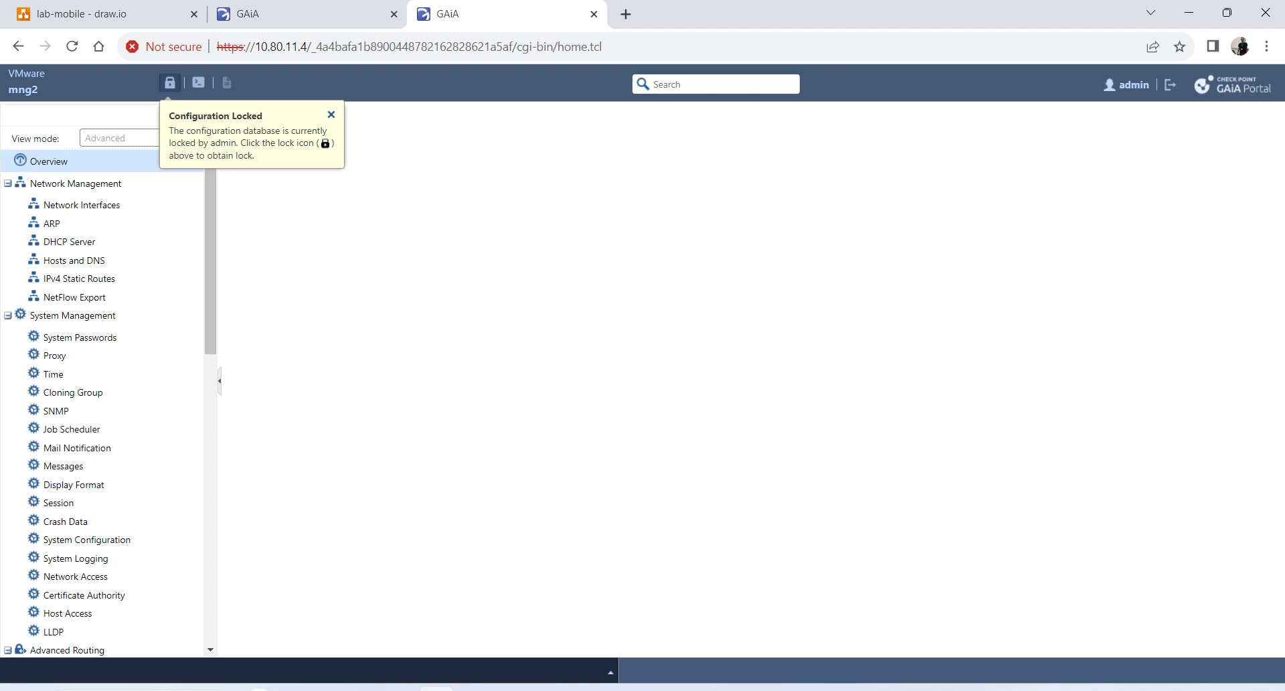
{"action": "left_click", "coordinate": [170, 83]}
{"action": "left_click", "coordinate": [605, 408]}
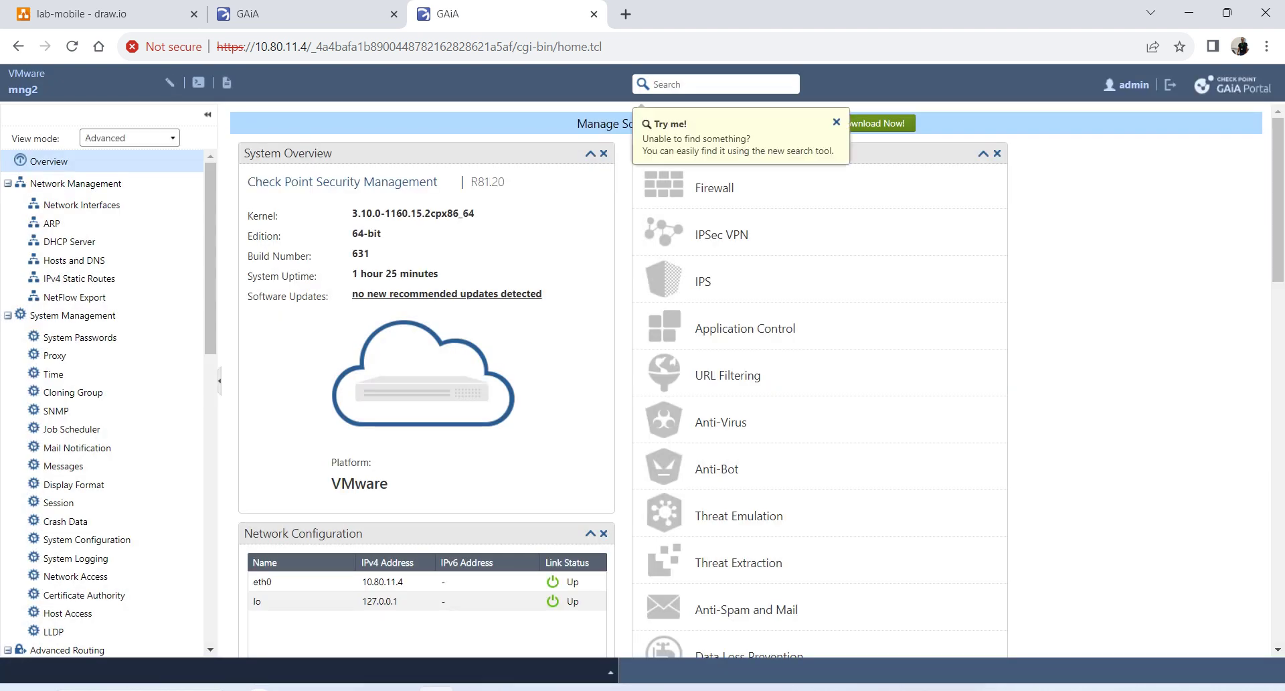
- Open mng2's Upgrades (CPUSE) status page and compare progress with the gw2 tab
{"action": "left_click", "coordinate": [880, 124]}
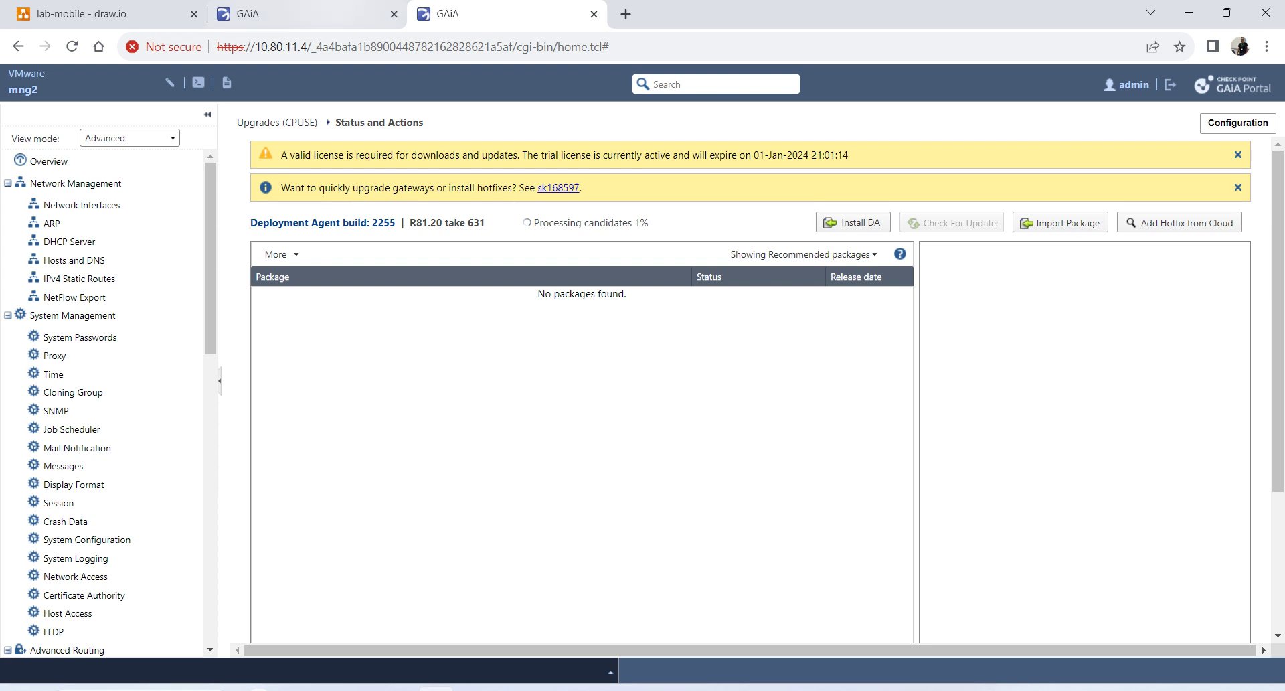
{"action": "key", "text": "ctrl+shift+Tab"}
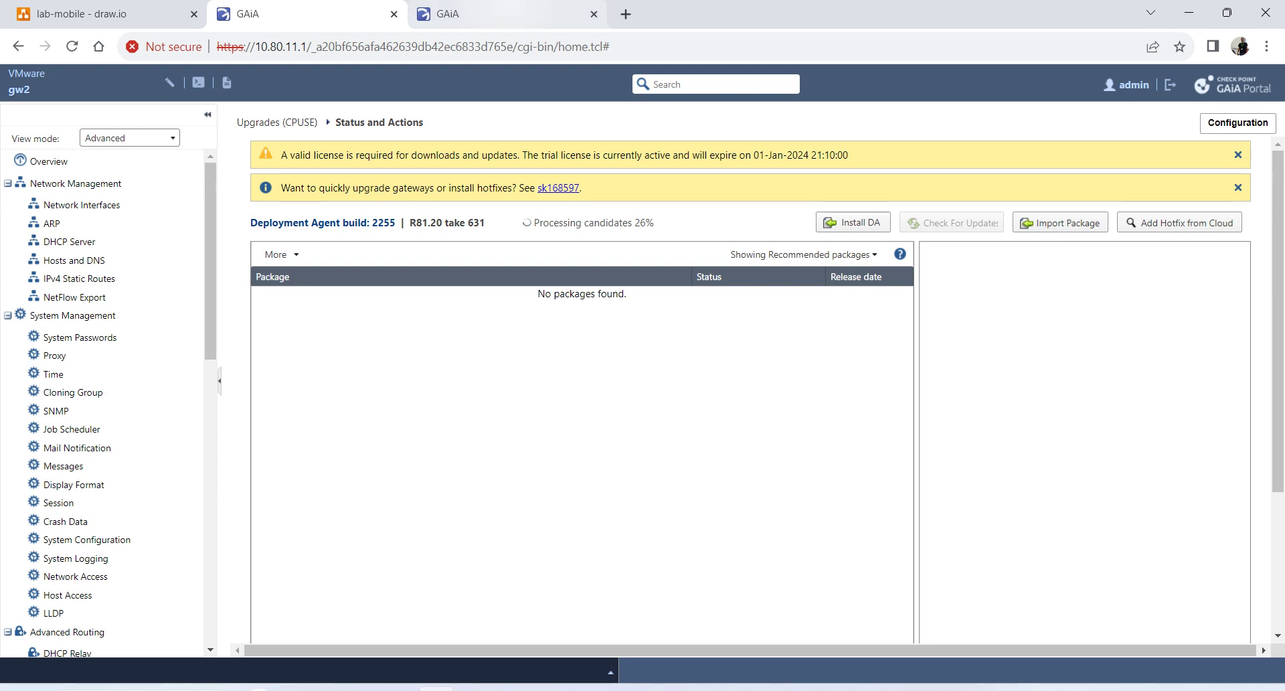
{"action": "key", "text": "ctrl+Tab"}
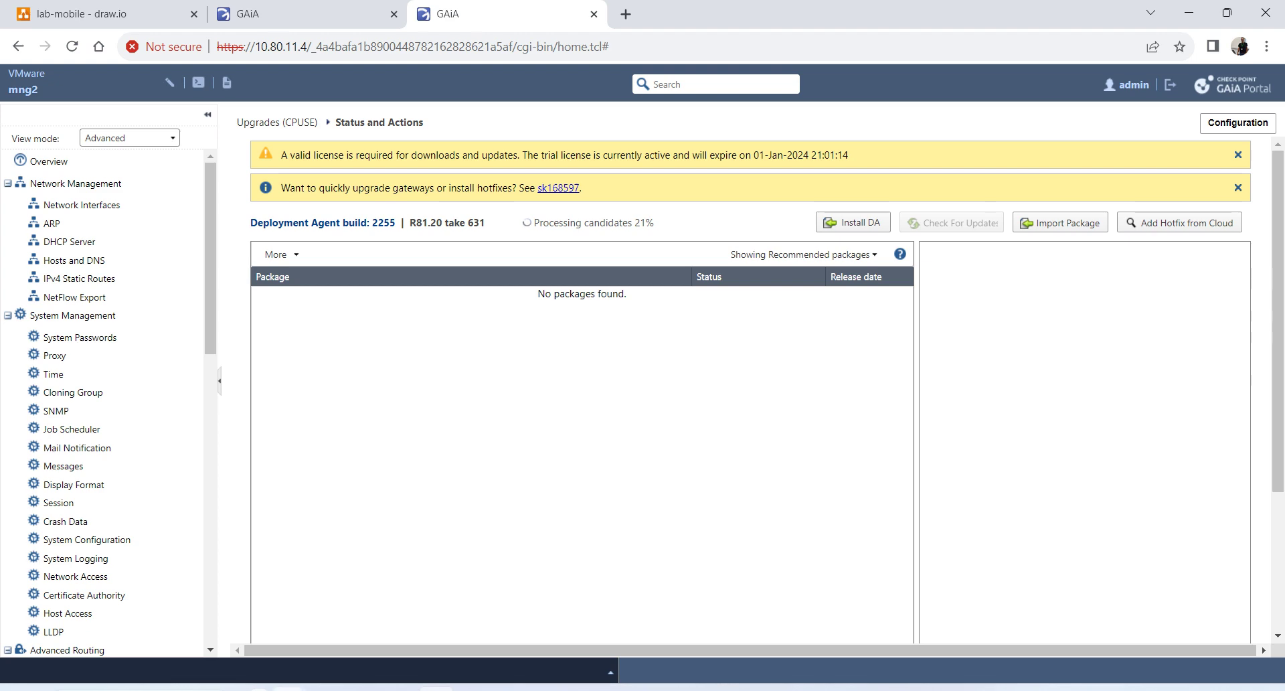
- Peek at the mng2 and gw2 PuTTY terminals from the taskbar, then return to Chrome
{"action": "mouse_move", "coordinate": [288, 688]}
{"action": "mouse_move", "coordinate": [378, 618]}
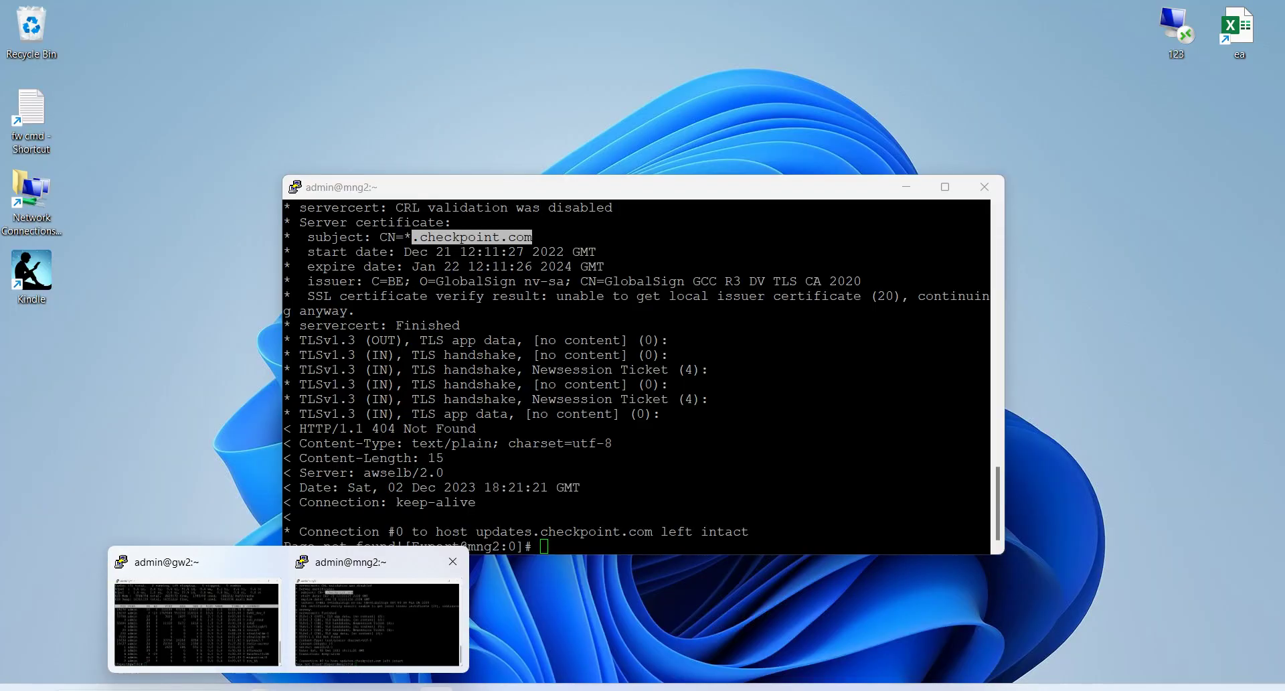
{"action": "mouse_move", "coordinate": [197, 619]}
{"action": "mouse_move", "coordinate": [435, 686]}
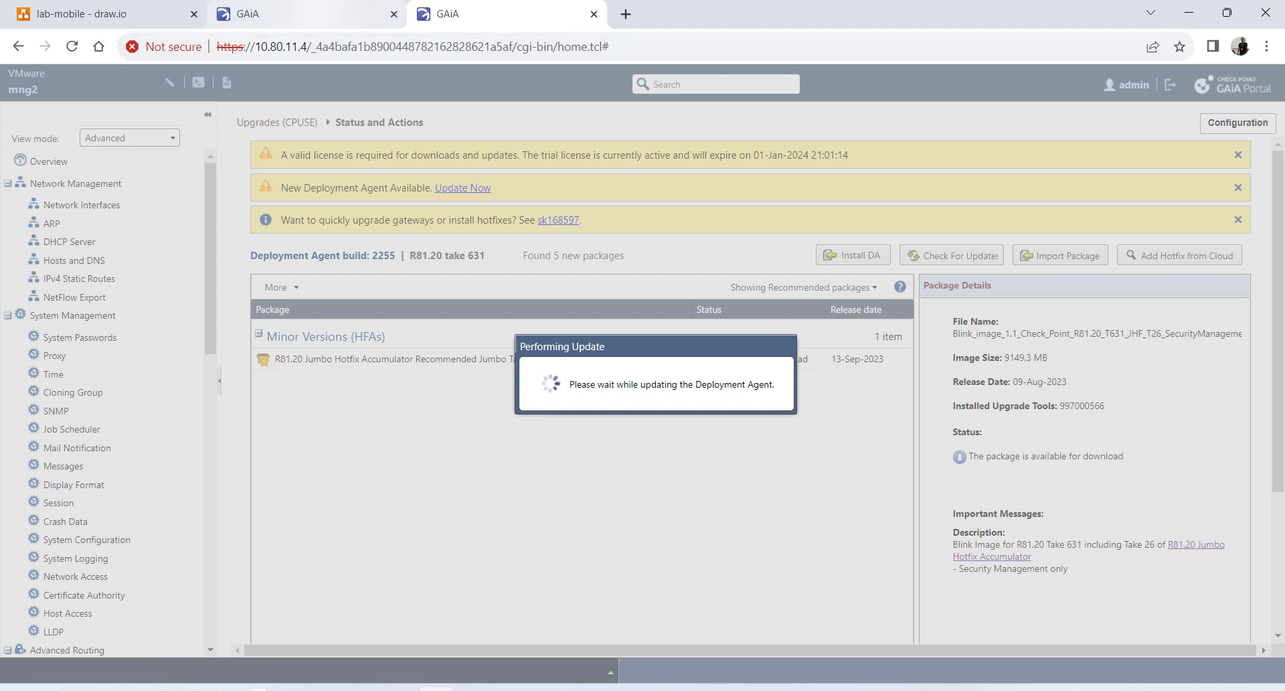
- Check gw2's CPUSE update progress, then return to the mng2 portal tab
{"action": "key", "text": "ctrl+shift+Tab"}
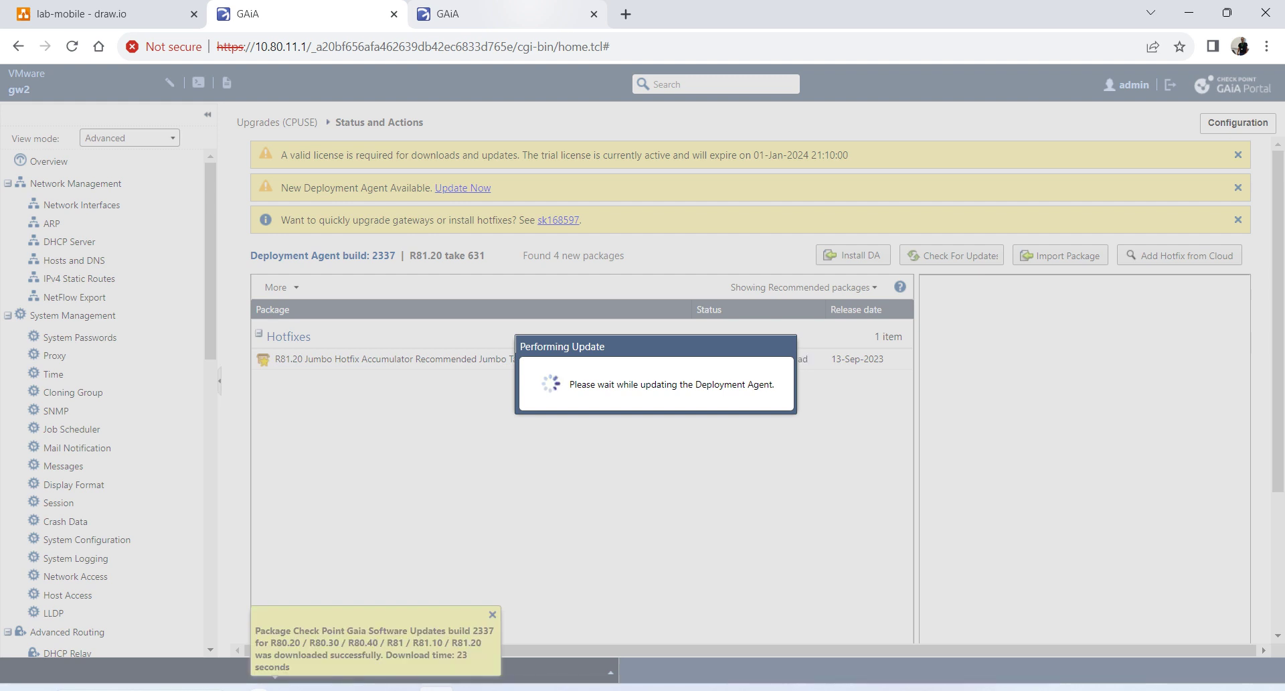
{"action": "mouse_move", "coordinate": [502, 15]}
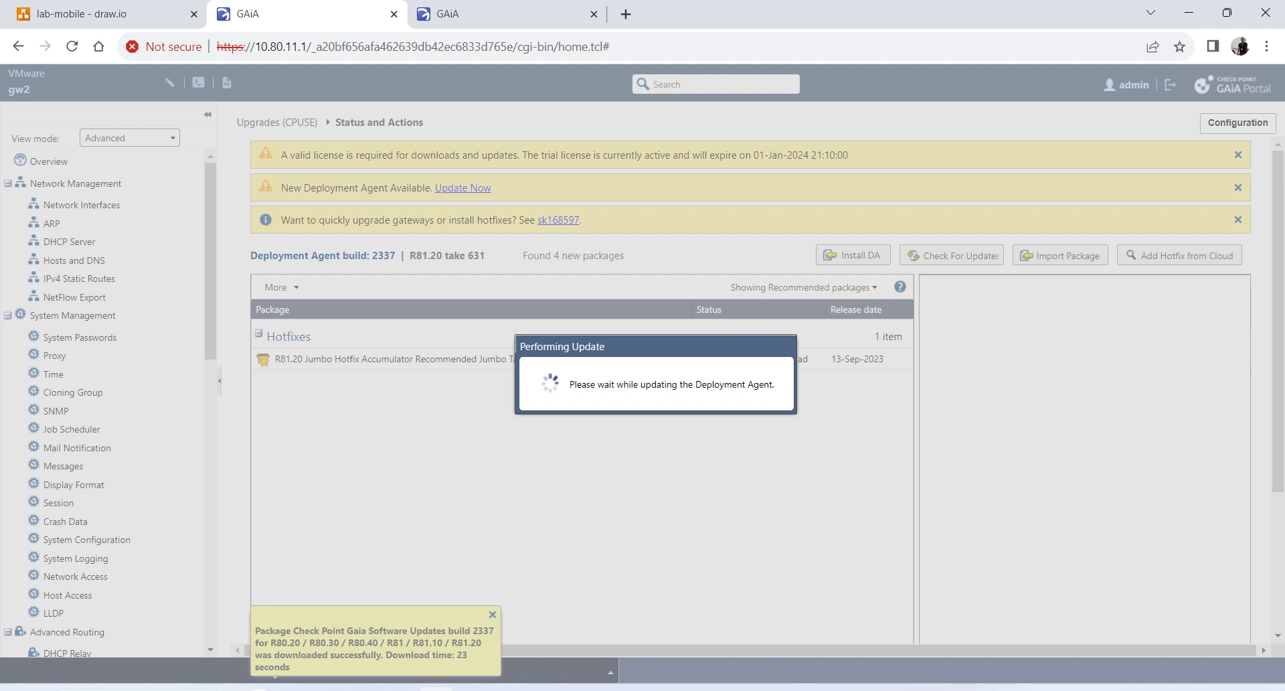
{"action": "key", "text": "ctrl+Tab"}
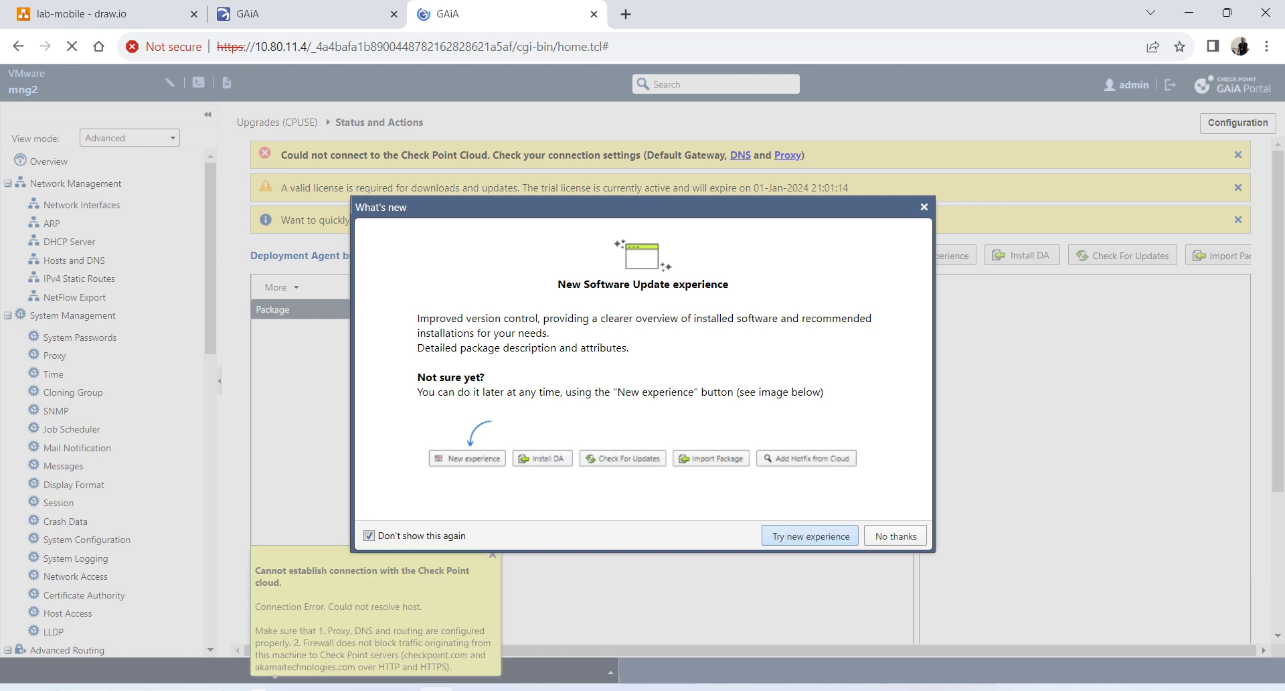
- Reload both portals, take the configuration lock on mng2 and open its Available Updates page
{"action": "key", "text": "ctrl+shift+Tab"}
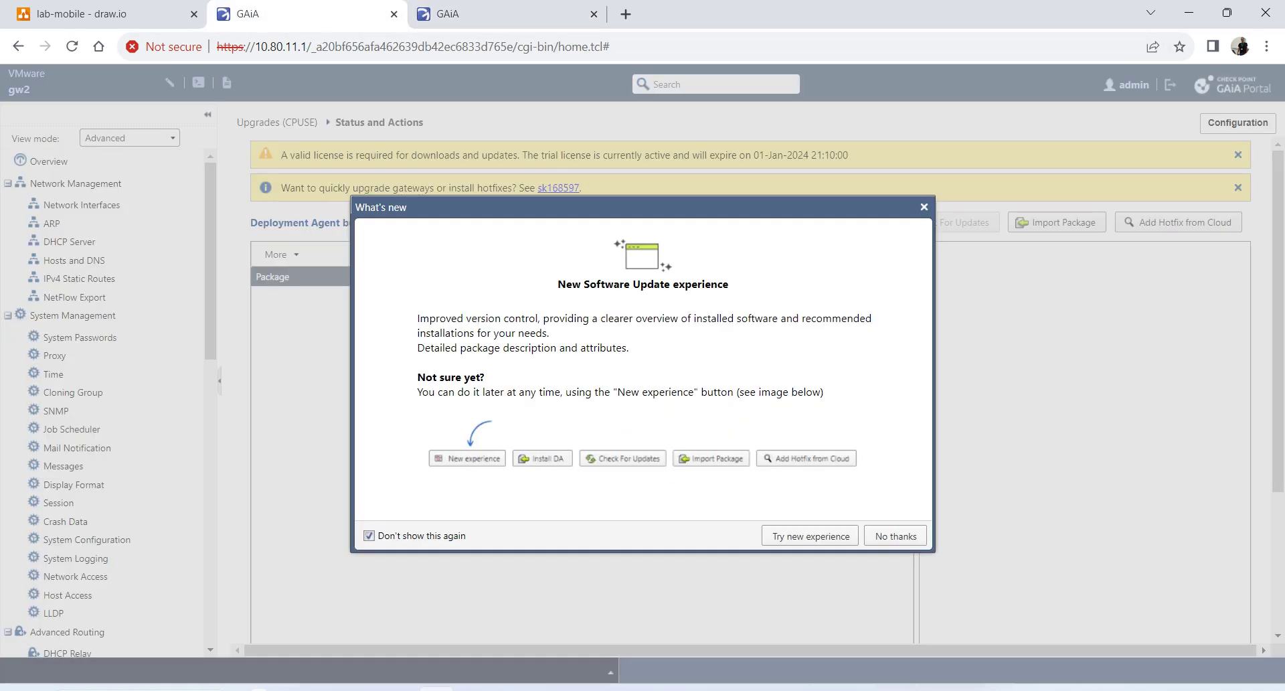
{"action": "key", "text": "Return"}
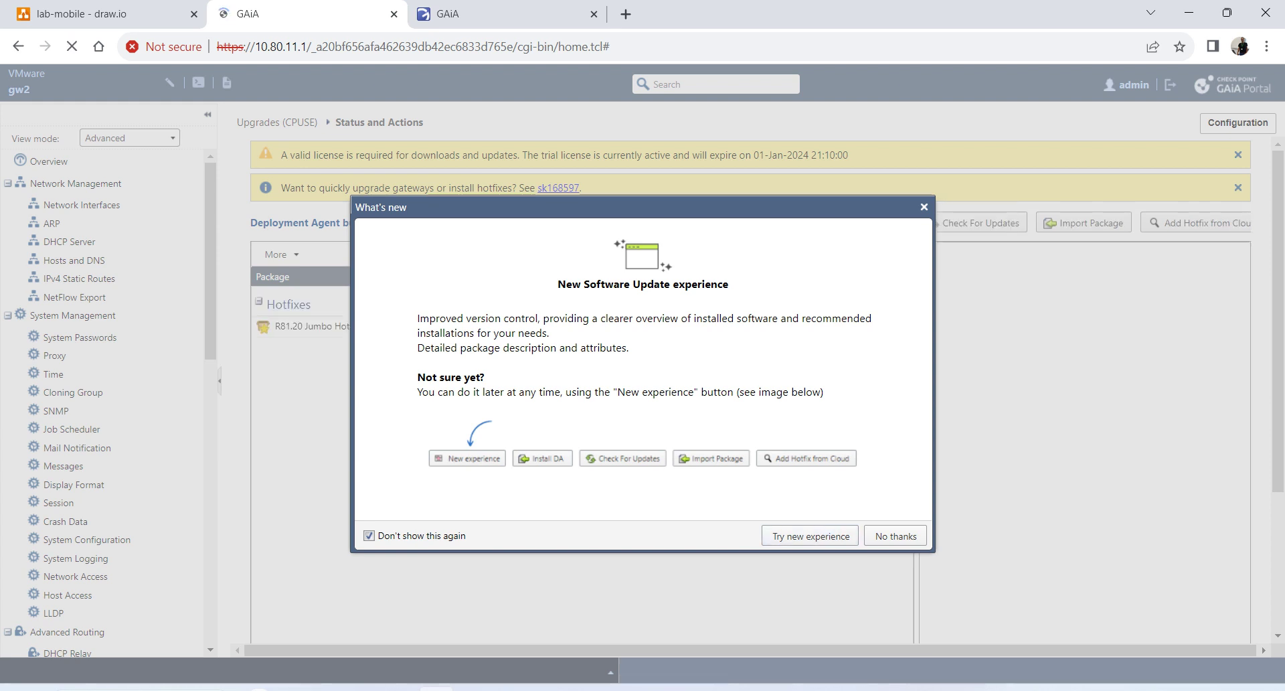
{"action": "key", "text": "ctrl+Tab"}
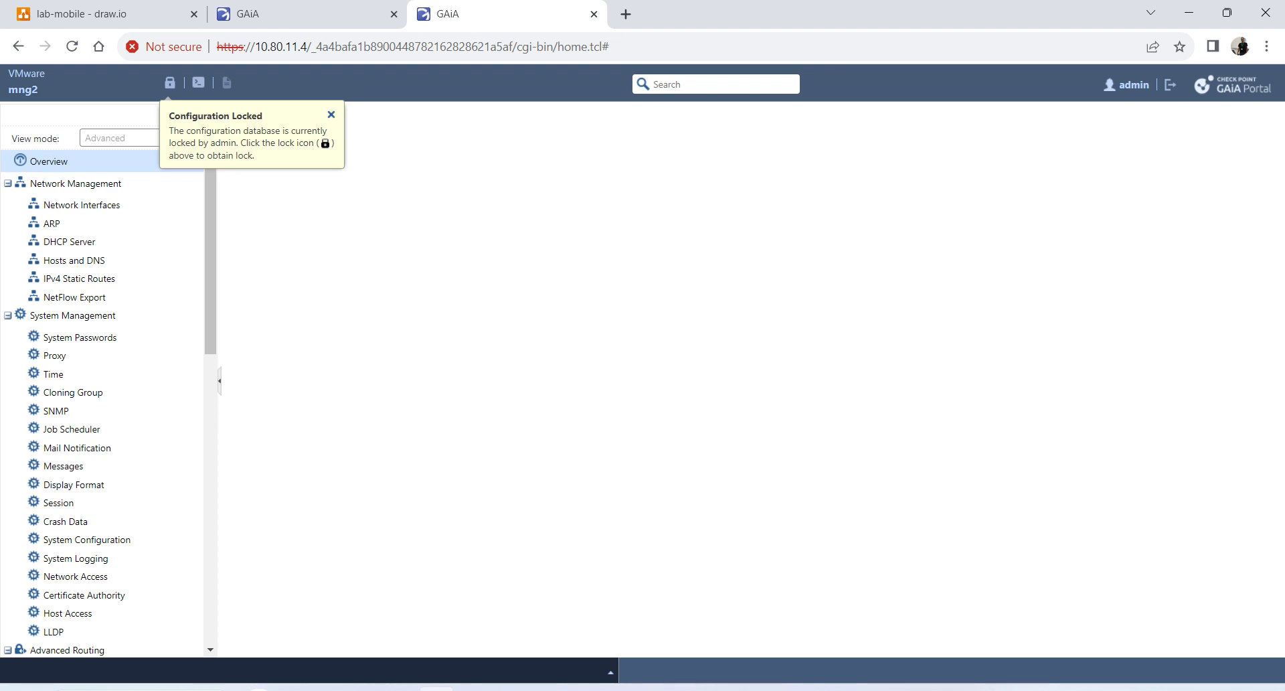
{"action": "left_click", "coordinate": [170, 82]}
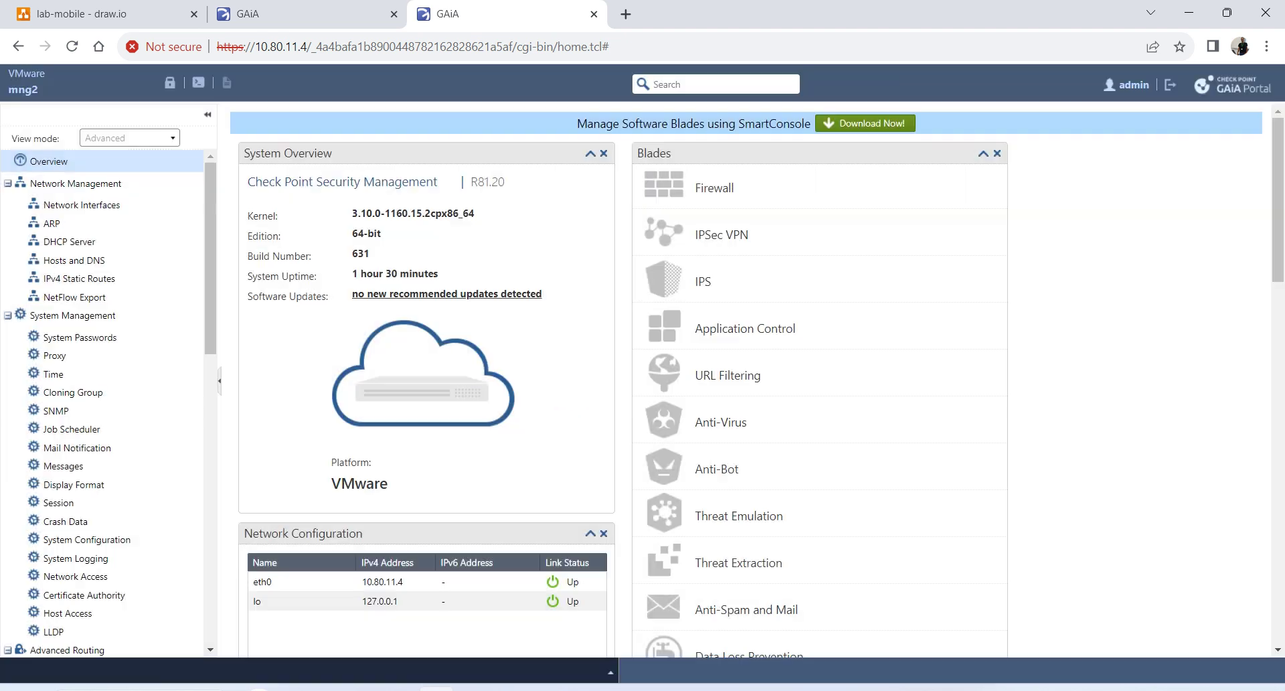
{"action": "left_click", "coordinate": [607, 407]}
{"action": "scroll", "coordinate": [107, 402], "scroll_direction": "down", "scroll_amount": 10}
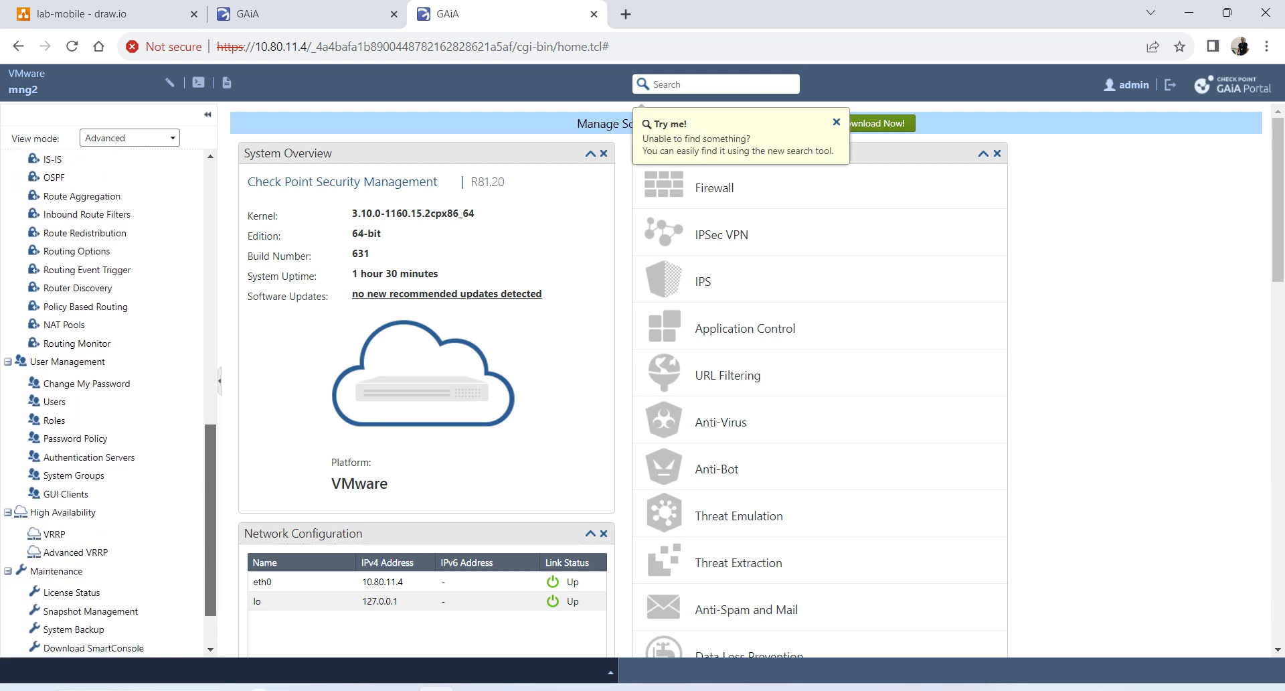
{"action": "scroll", "coordinate": [107, 402], "scroll_direction": "down", "scroll_amount": 1}
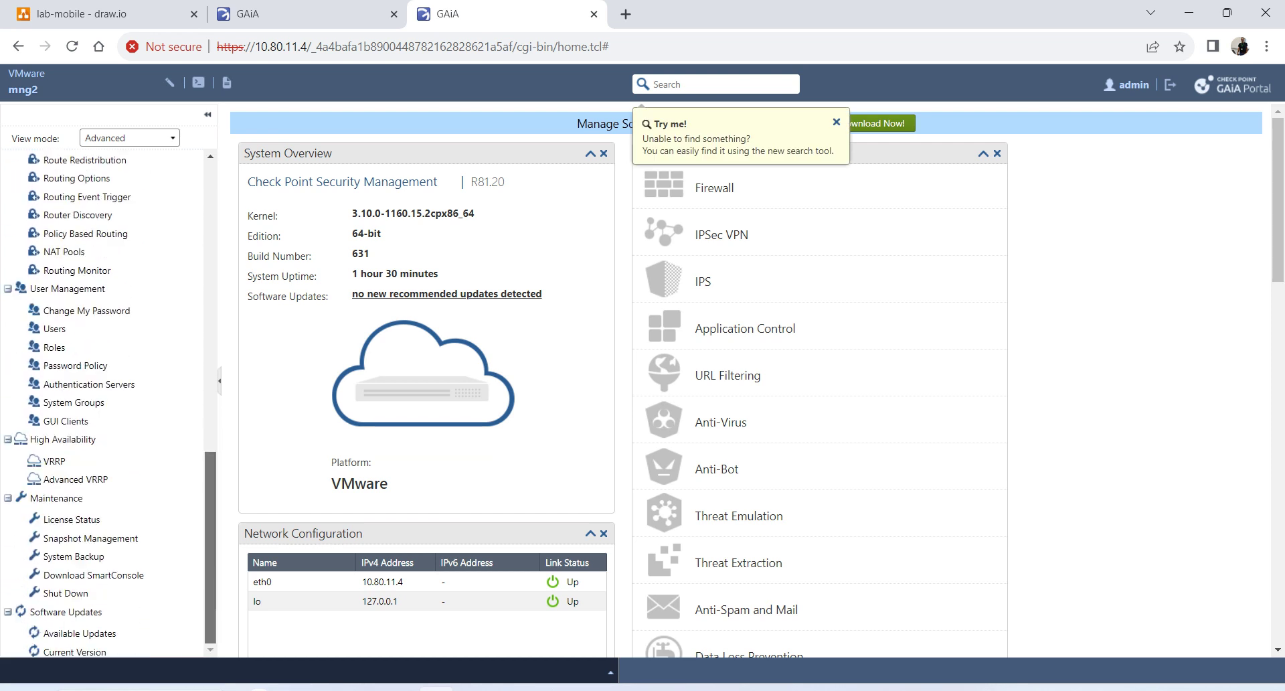
{"action": "left_click", "coordinate": [79, 633]}
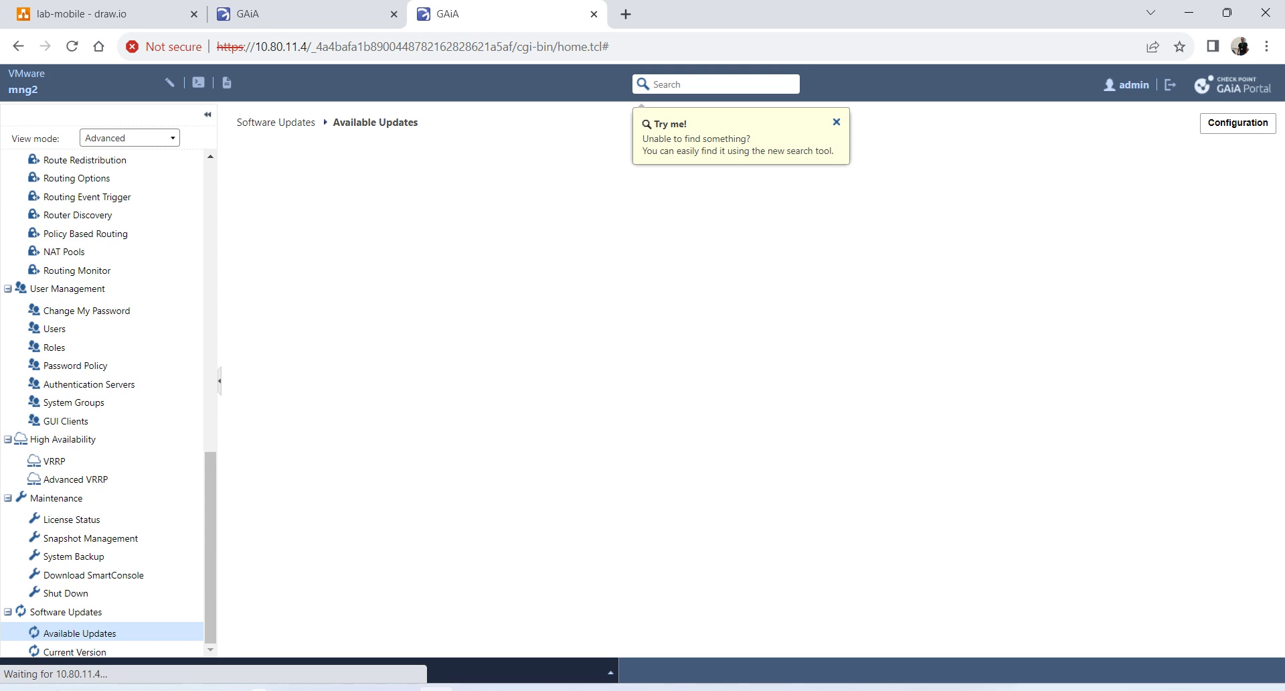
- Take the configuration lock on gw2 and open its Software Updates › Available Updates page
{"action": "key", "text": "ctrl+shift+Tab"}
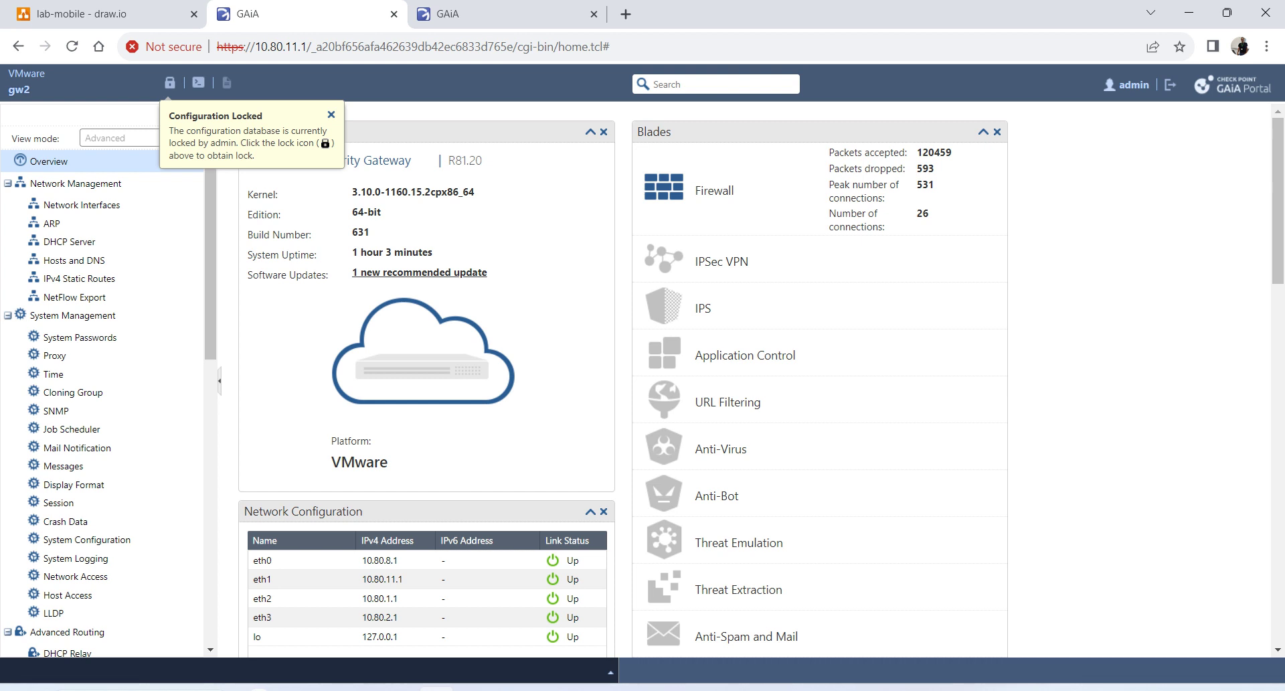
{"action": "left_click", "coordinate": [170, 82]}
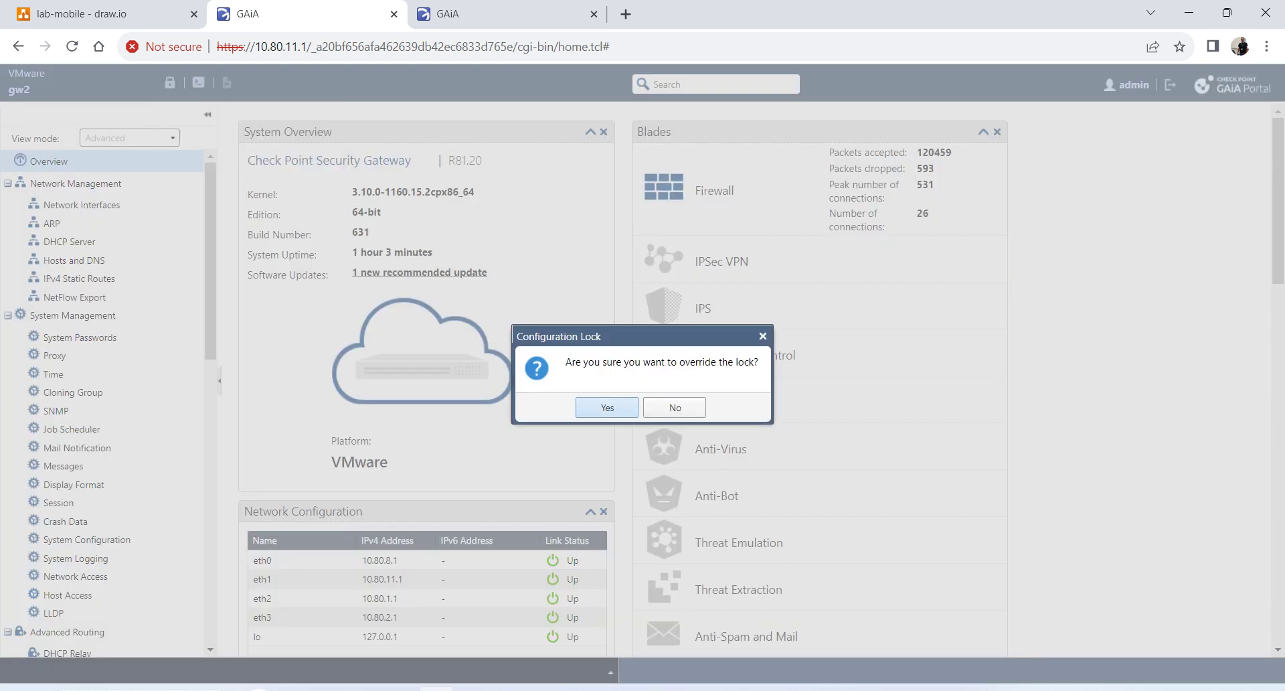
{"action": "mouse_move", "coordinate": [326, 689]}
{"action": "key", "text": "Return"}
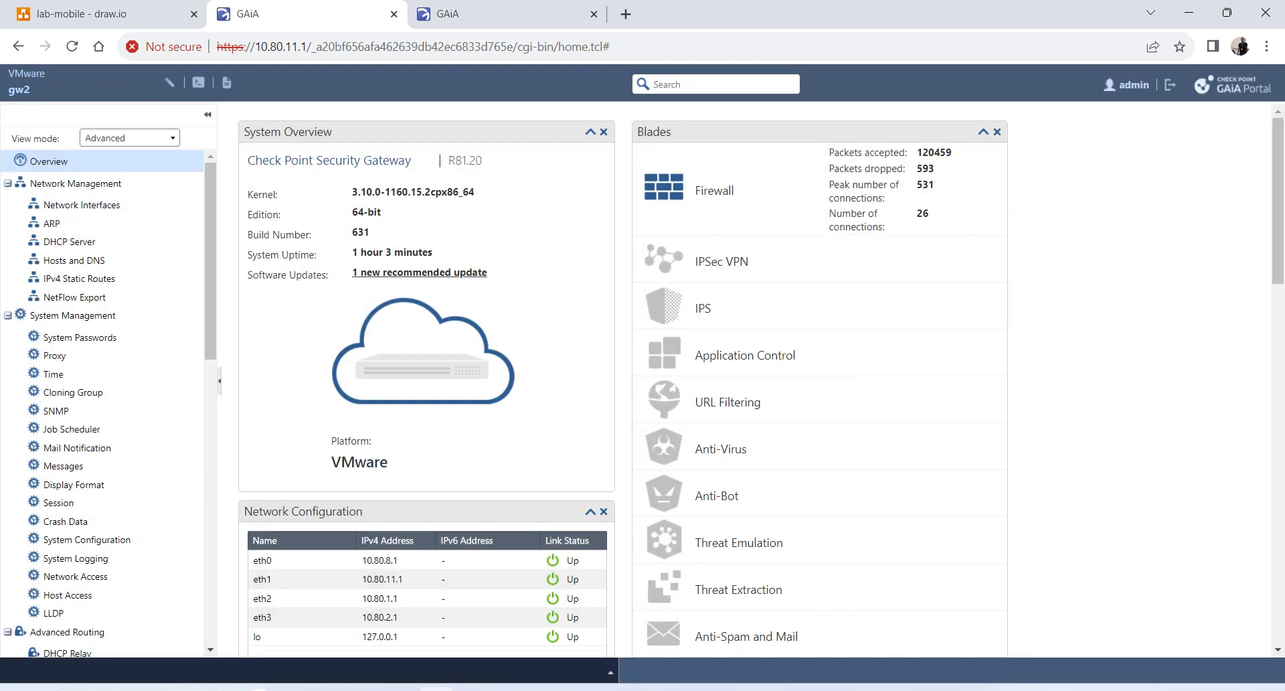
{"action": "scroll", "coordinate": [107, 401], "scroll_direction": "down", "scroll_amount": 13}
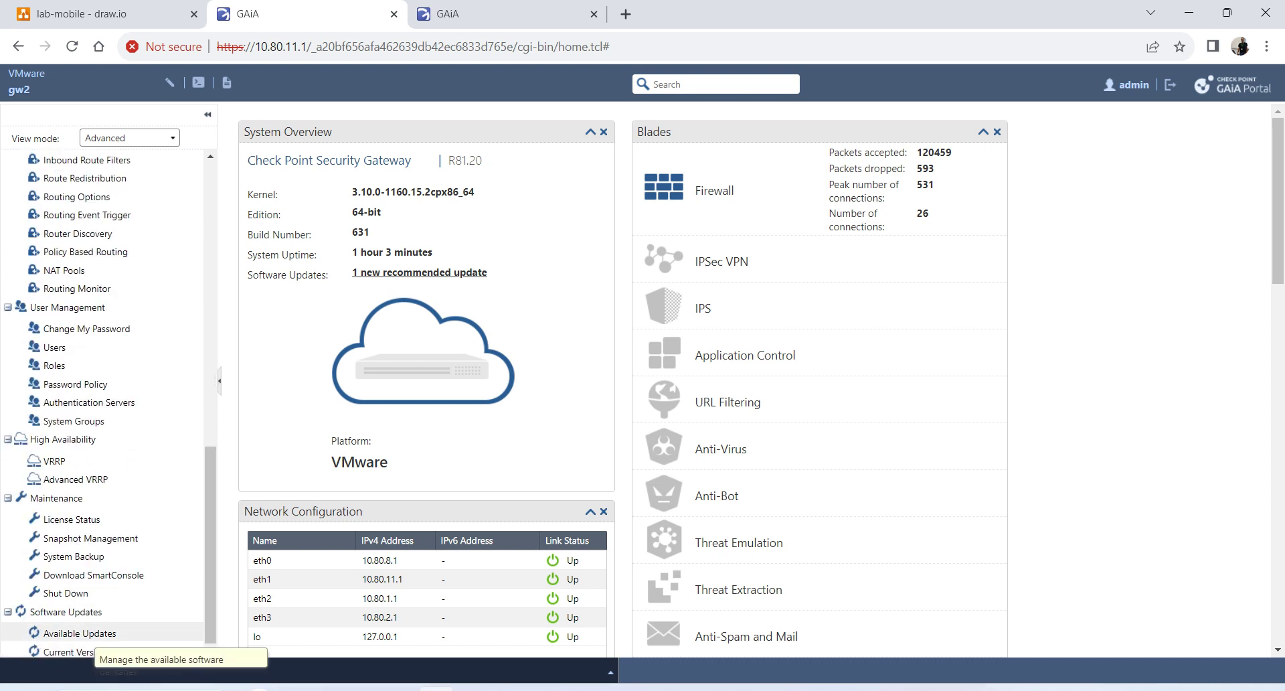
{"action": "left_click", "coordinate": [74, 633]}
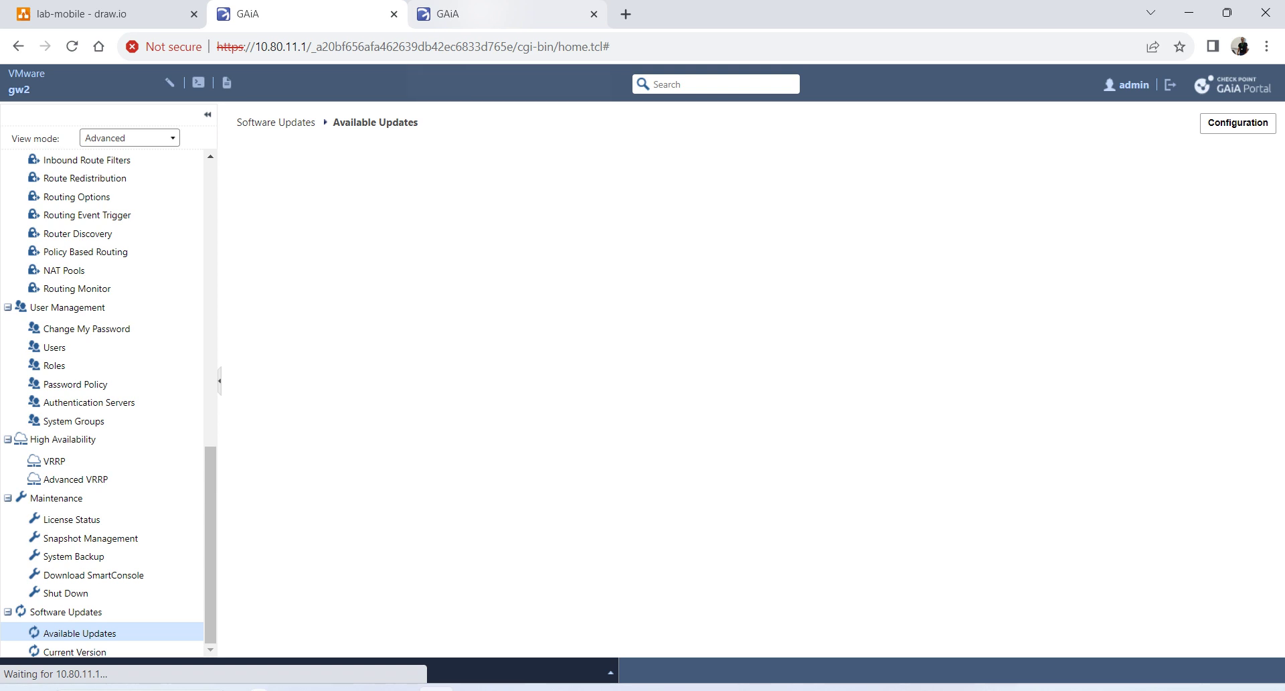
- On mng2, view the recommended R81.20 Jumbo Hotfix Take 26 (1962 MB) details, then start a new browser tab
{"action": "left_click", "coordinate": [442, 13]}
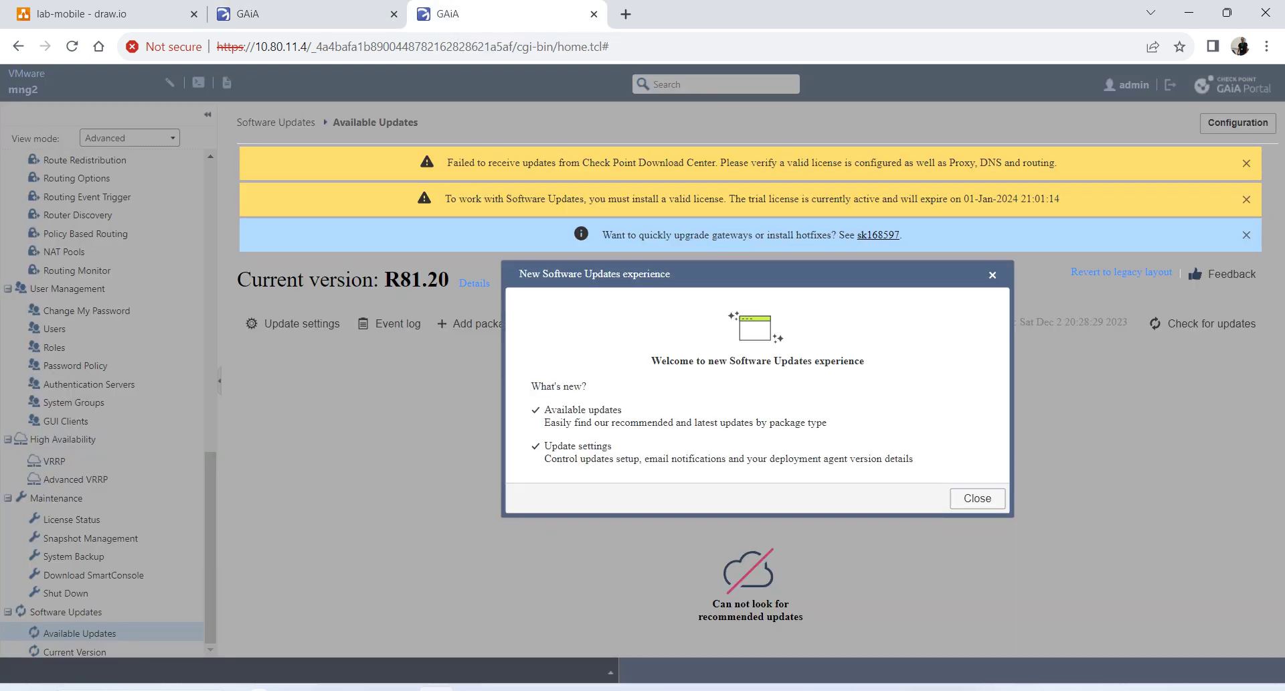
{"action": "key", "text": "Escape"}
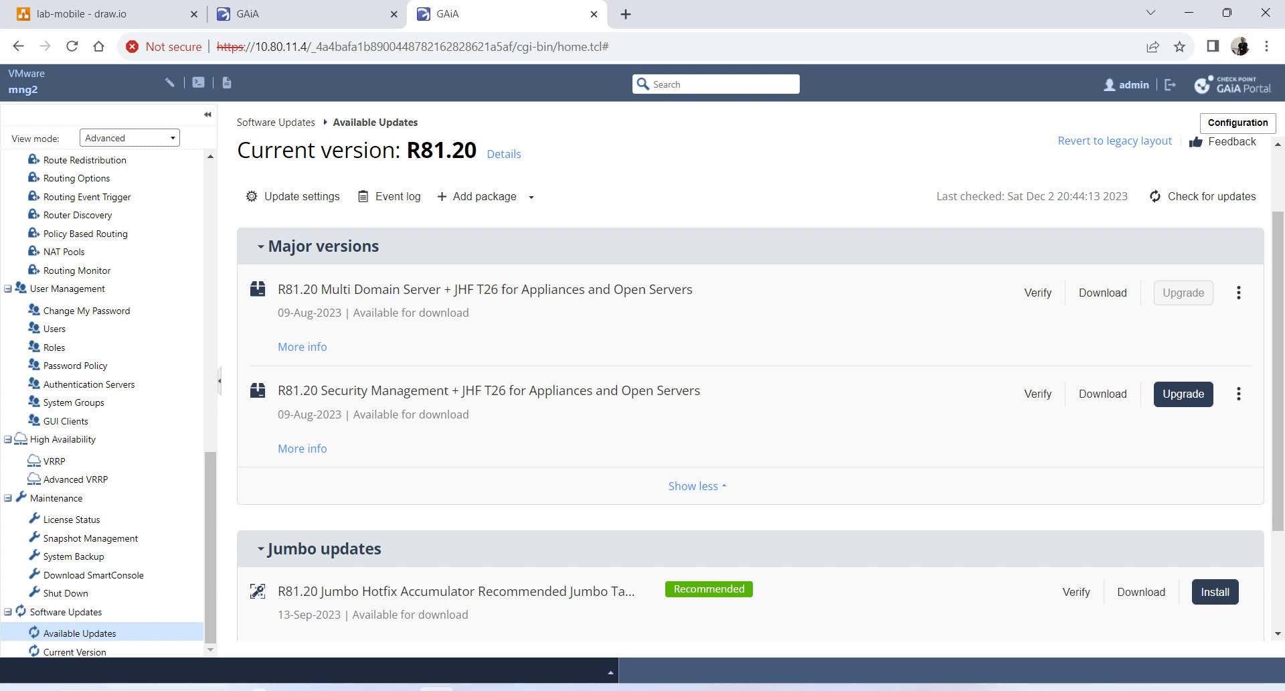
{"action": "scroll", "coordinate": [761, 389], "scroll_direction": "down", "scroll_amount": 2}
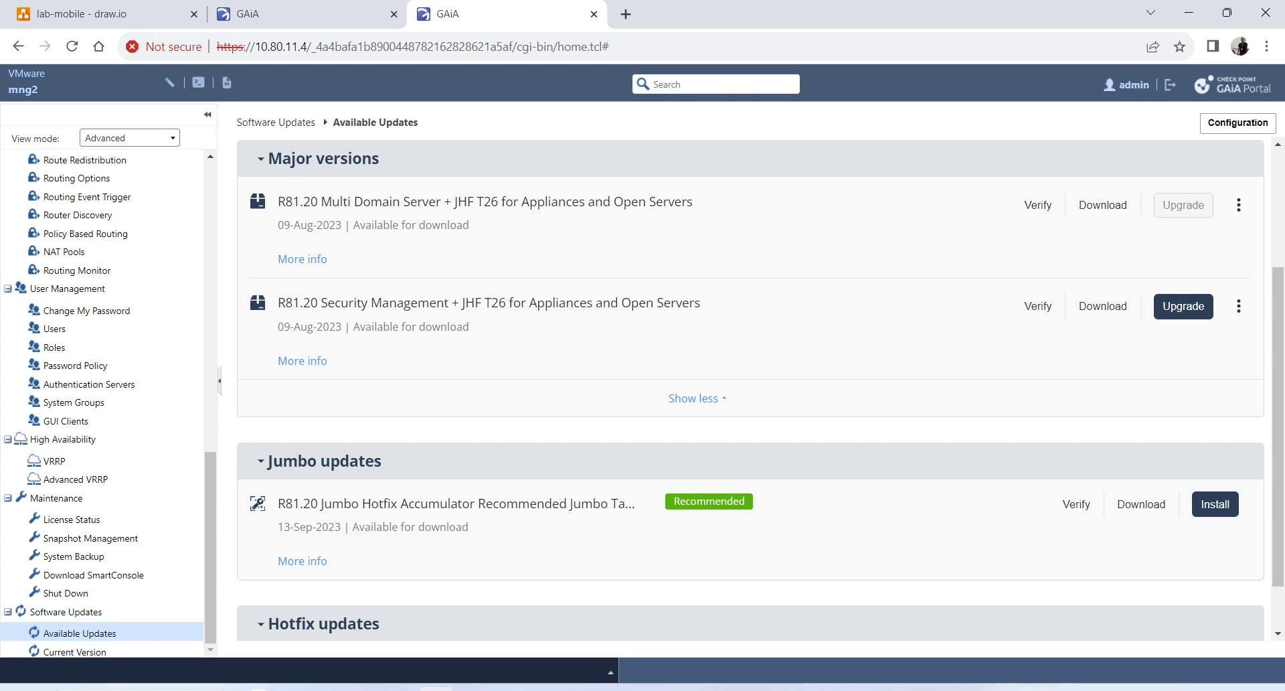
{"action": "left_click", "coordinate": [302, 361]}
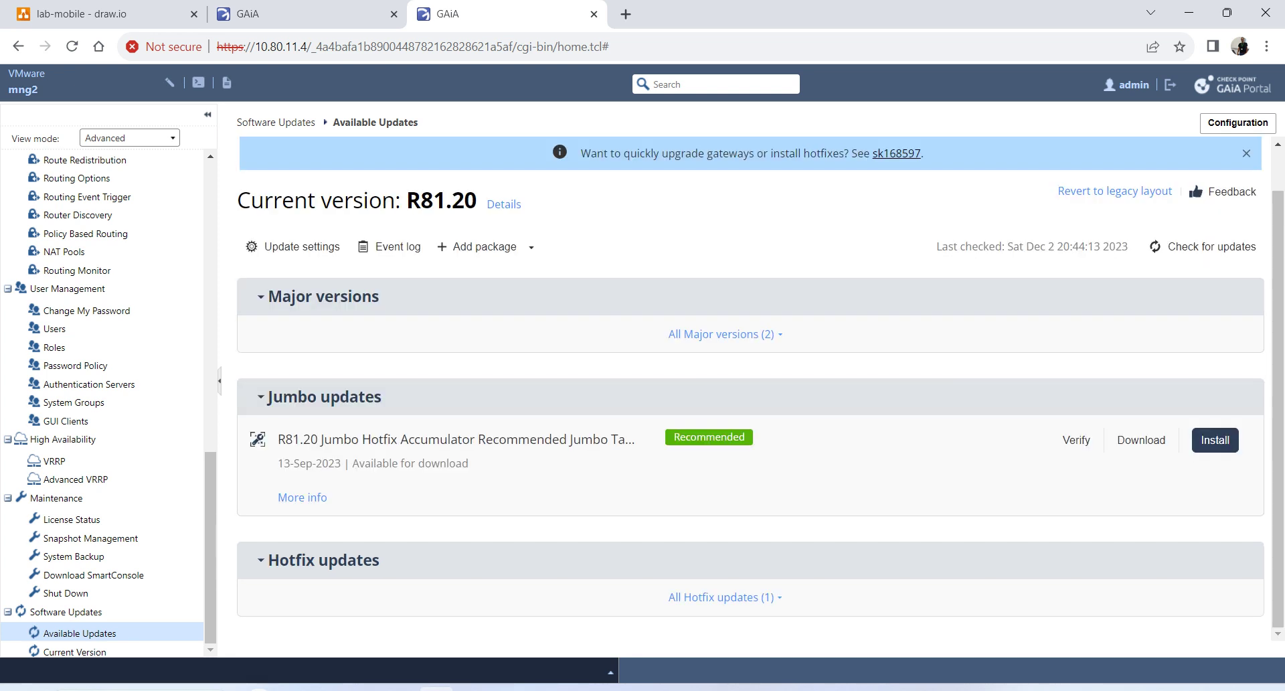
{"action": "left_click", "coordinate": [302, 496]}
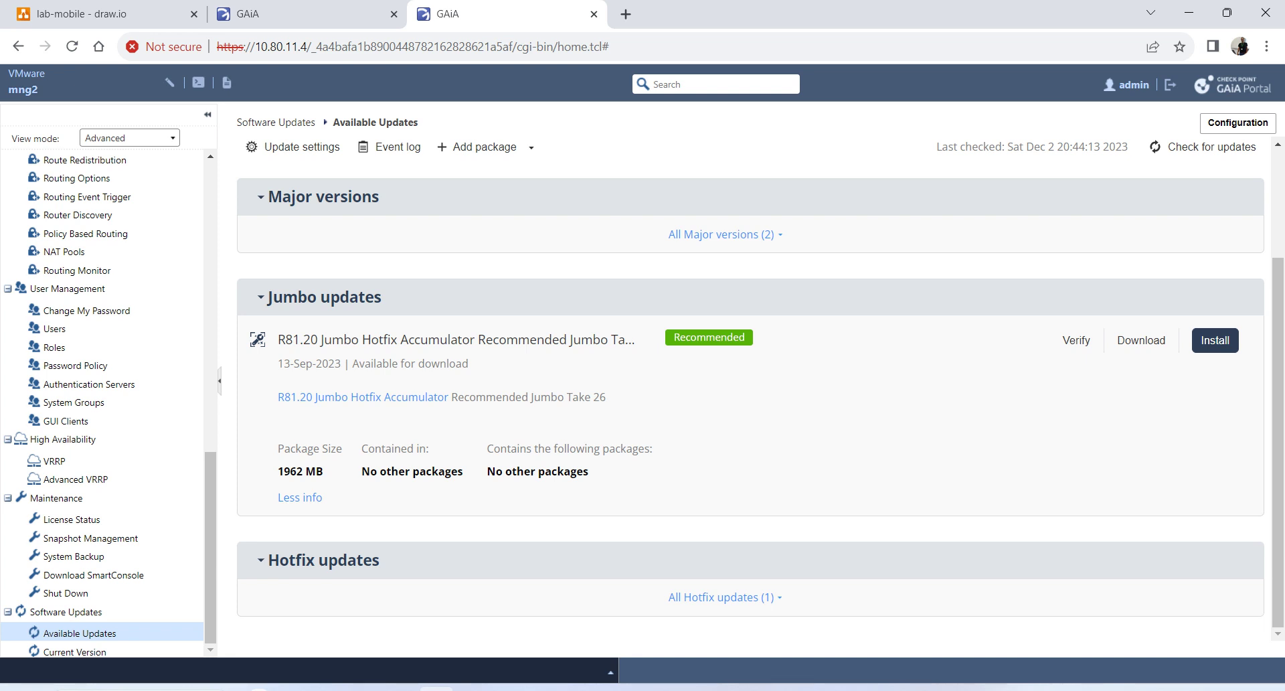
{"action": "mouse_move", "coordinate": [590, 397]}
{"action": "left_mouse_down"}
{"action": "mouse_move", "coordinate": [568, 396]}
{"action": "mouse_move", "coordinate": [606, 396]}
{"action": "left_mouse_up"}
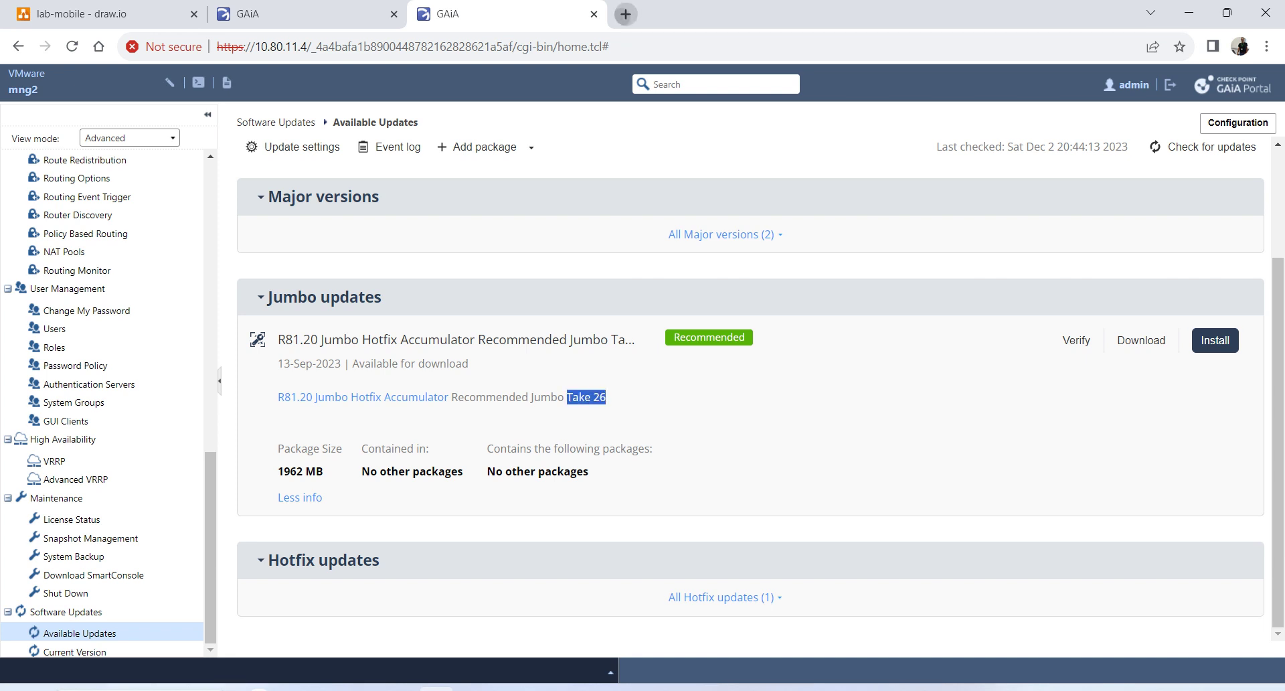
{"action": "left_click", "coordinate": [626, 13]}
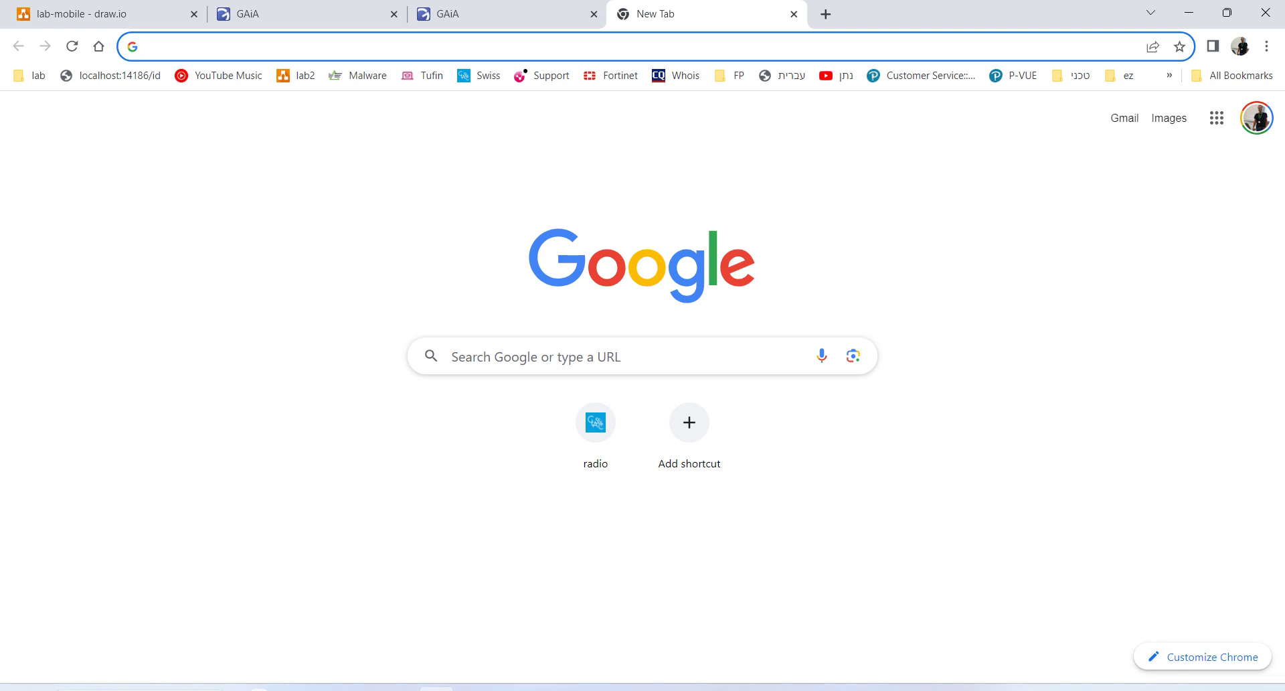
- Search the Check Point support site for 'hfa r81.20' and open the R81.20 Jumbo Hotfix Accumulator Downloads page
{"action": "left_click", "coordinate": [544, 75]}
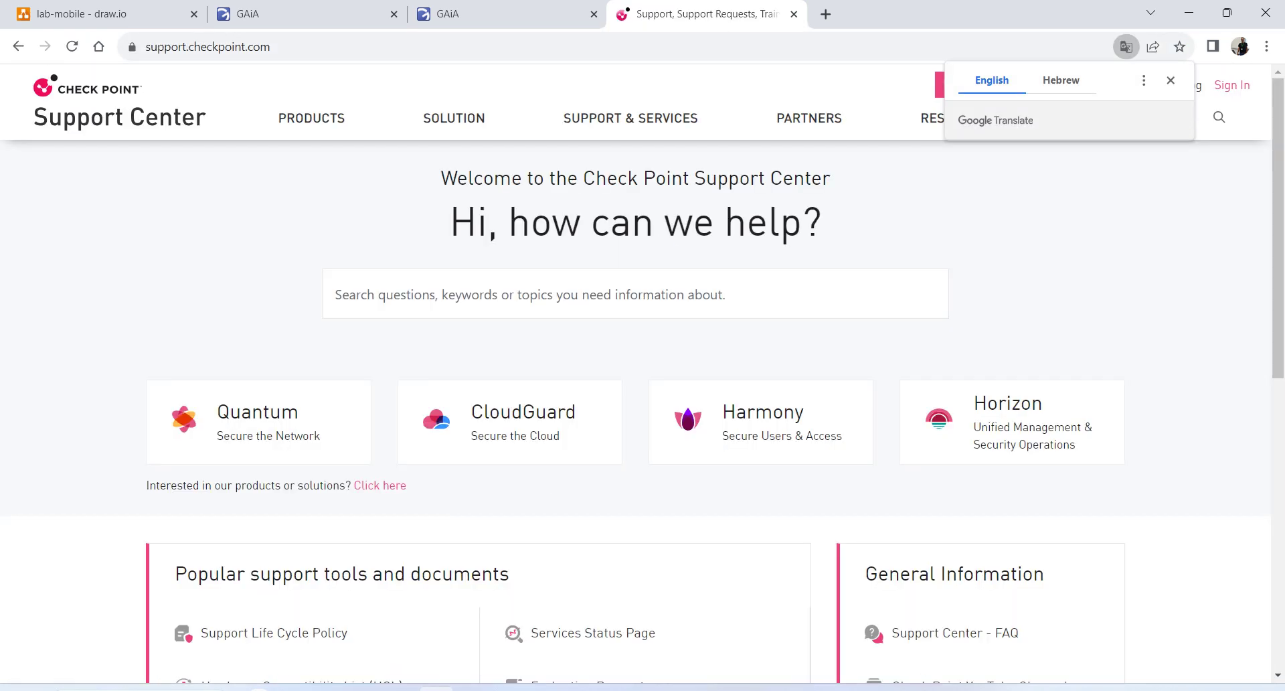
{"action": "left_click", "coordinate": [336, 295]}
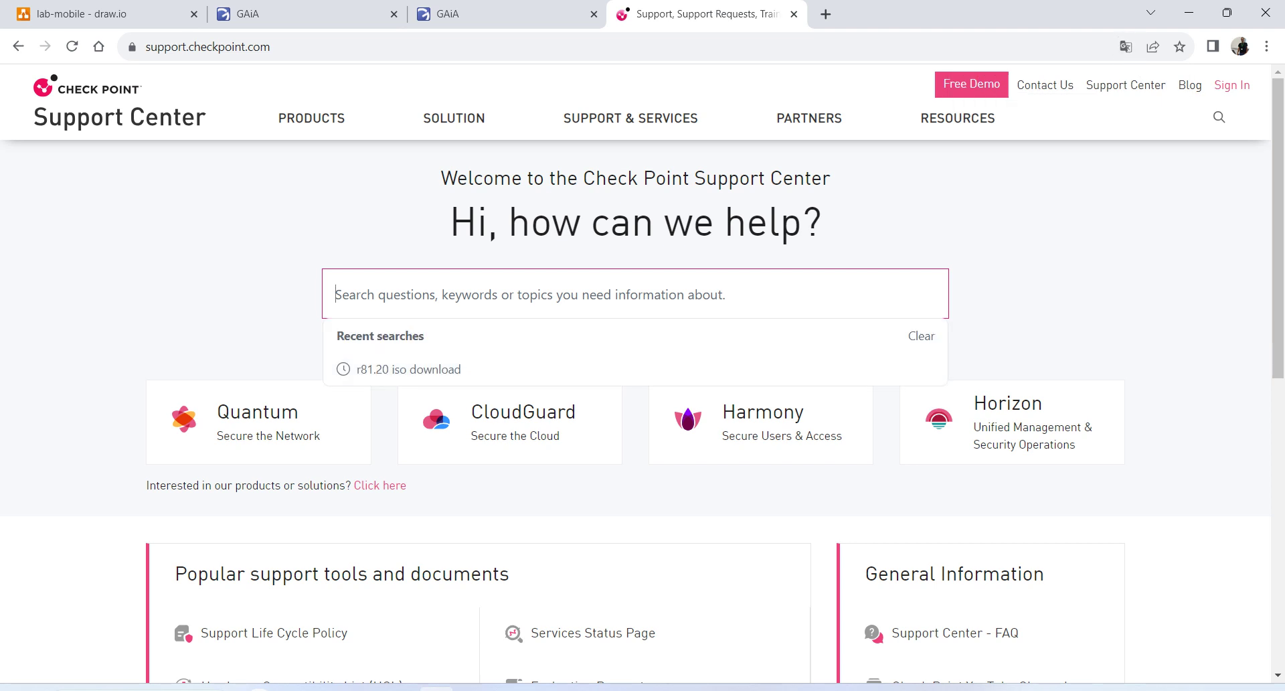
{"action": "type", "text": "hfa"}
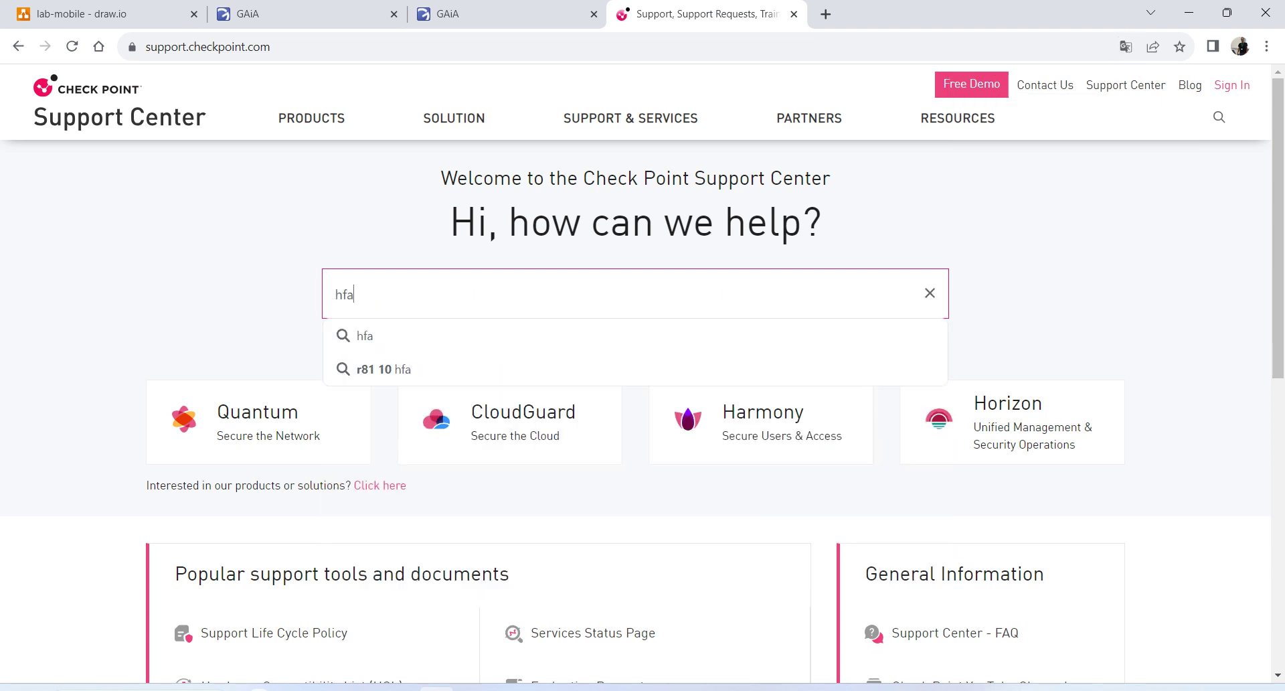
{"action": "key", "text": "Return"}
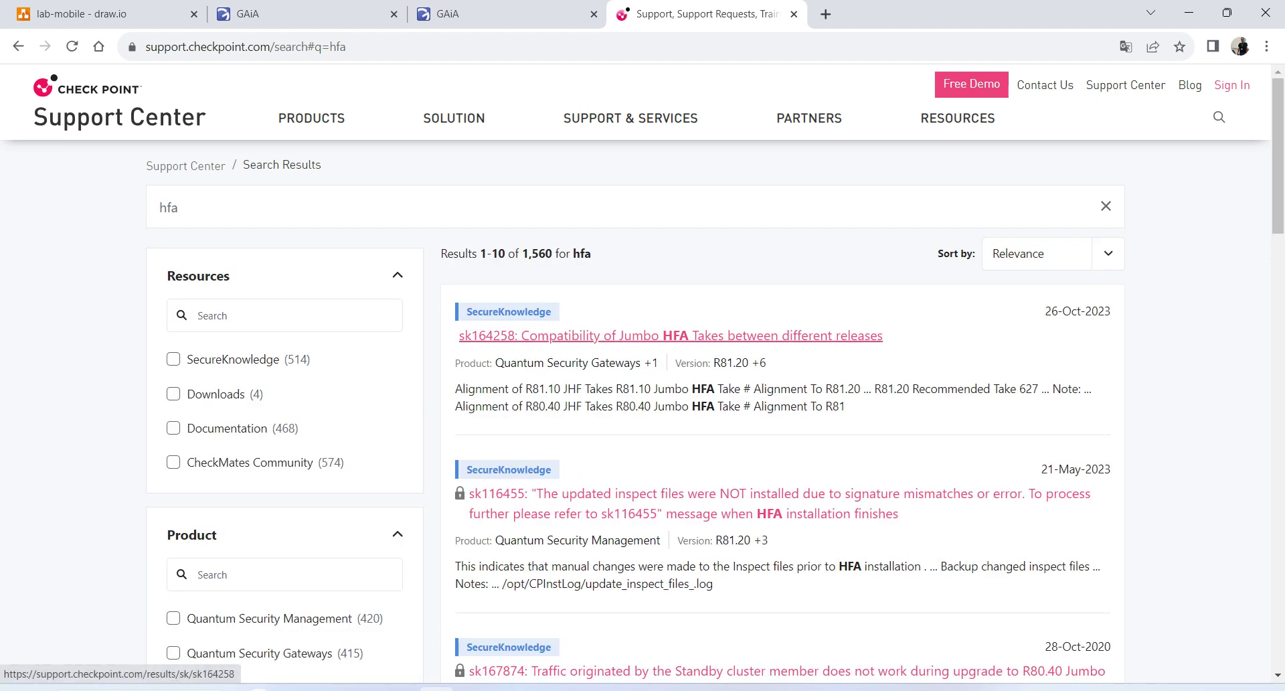
{"action": "left_click", "coordinate": [181, 207]}
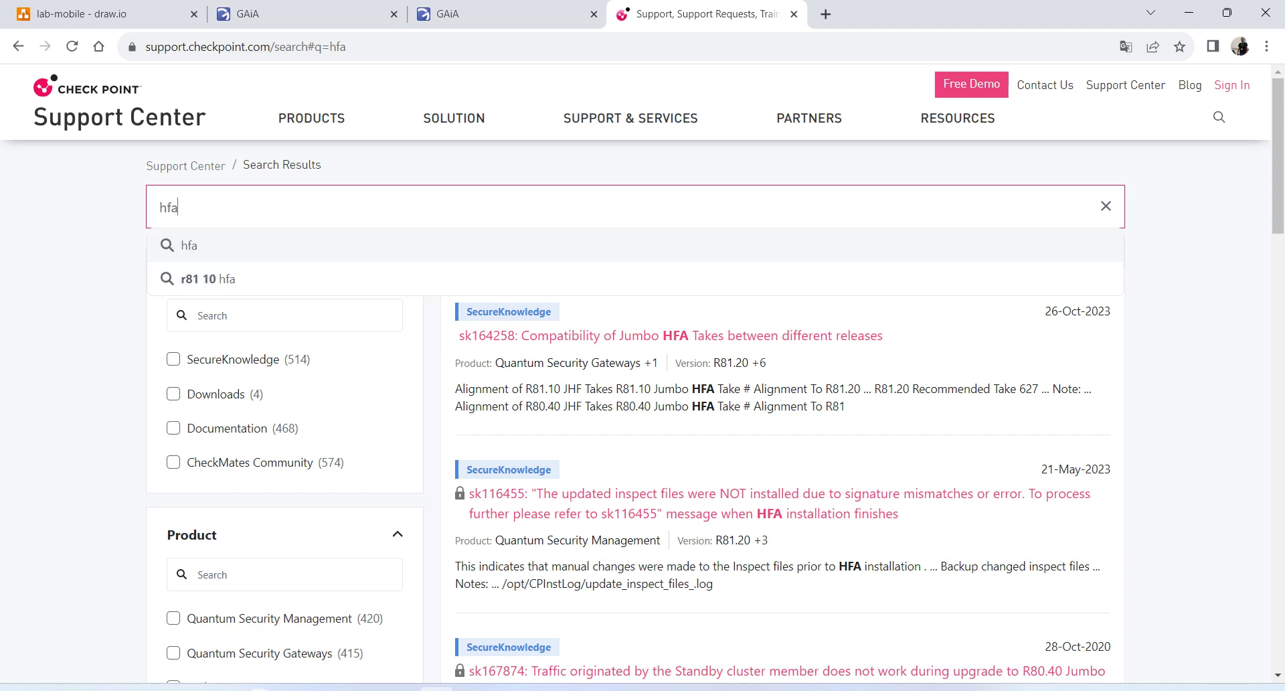
{"action": "type", "text": "r81.20"}
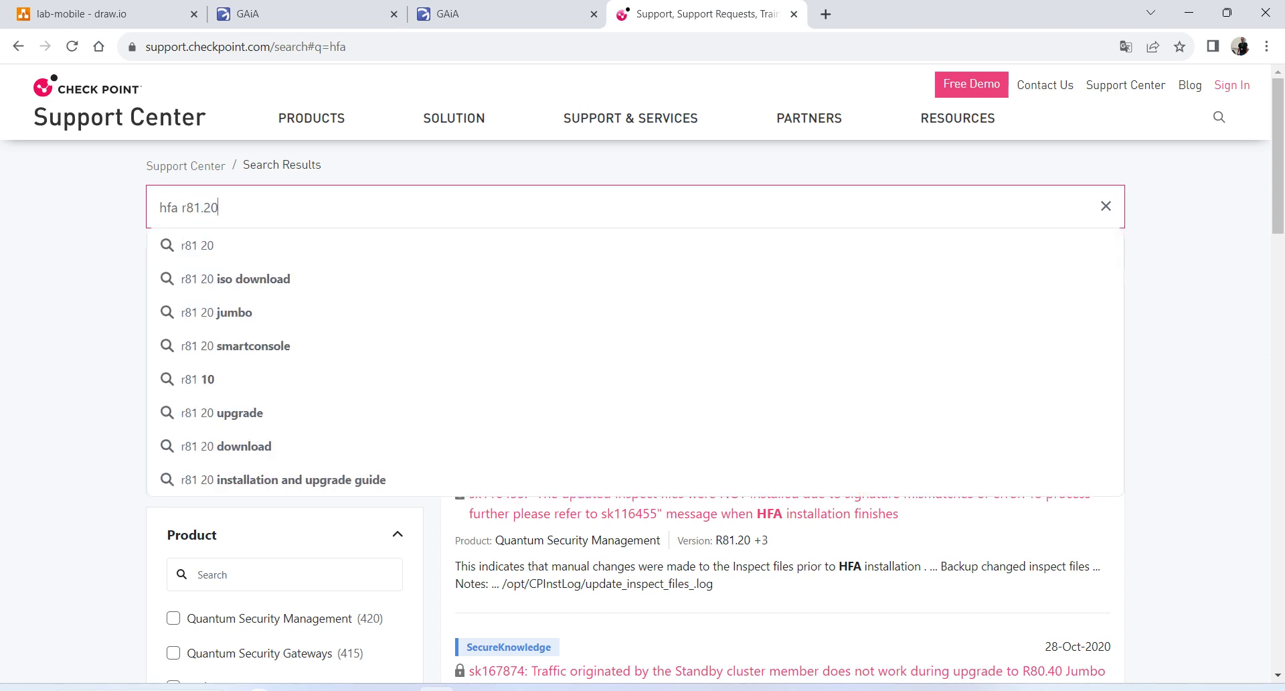
{"action": "key", "text": "Return"}
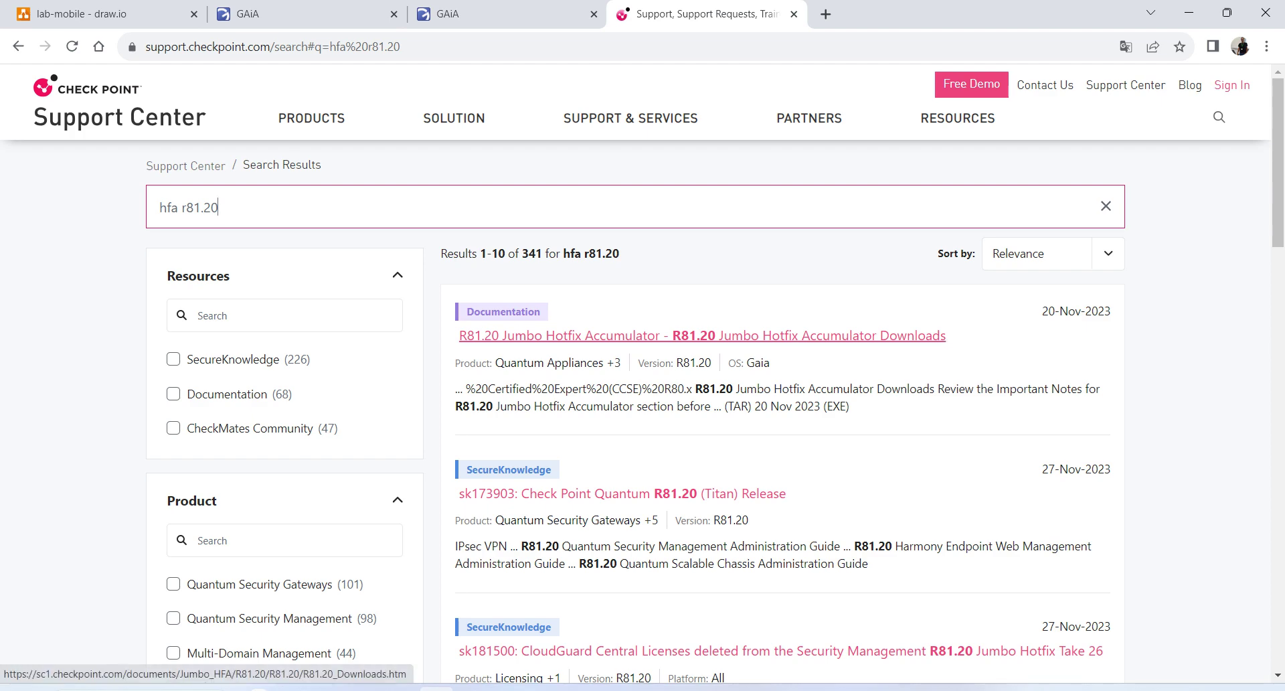
{"action": "left_click", "coordinate": [702, 335]}
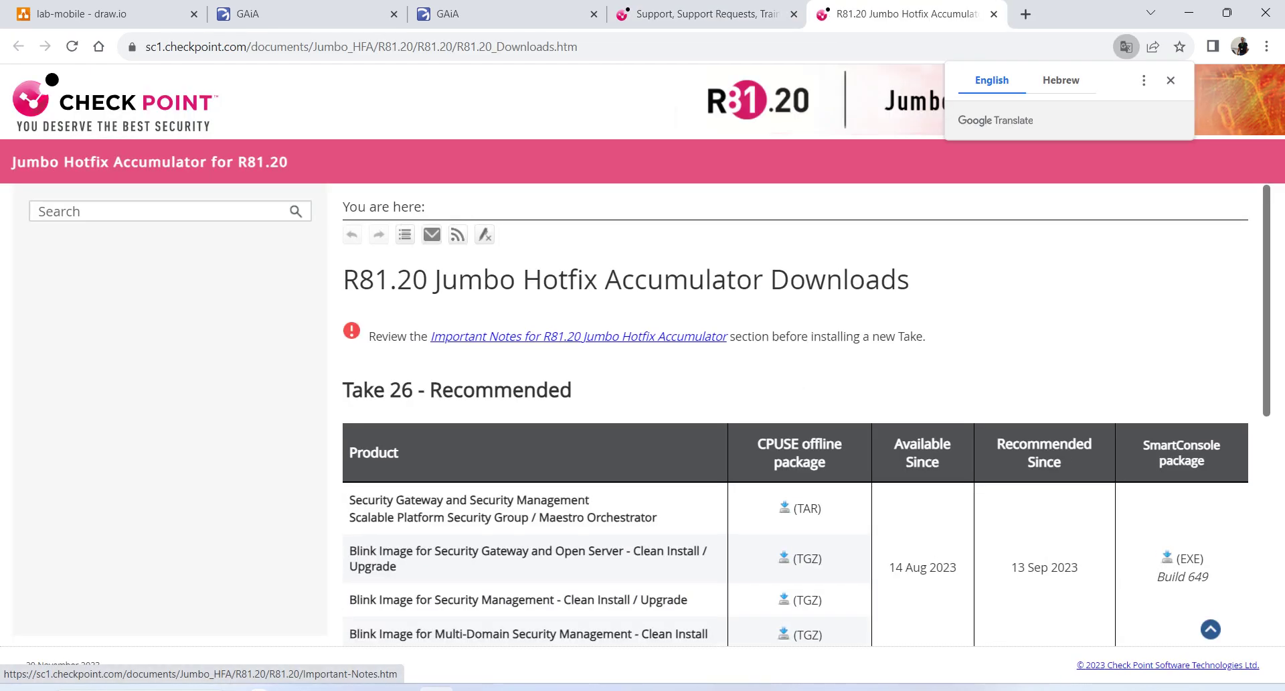
- Confirm the JUMBO_HF T26 bundle is already in Downloads > cp, then return to the mng2 portal
{"action": "scroll", "coordinate": [795, 415], "scroll_direction": "down", "scroll_amount": 1}
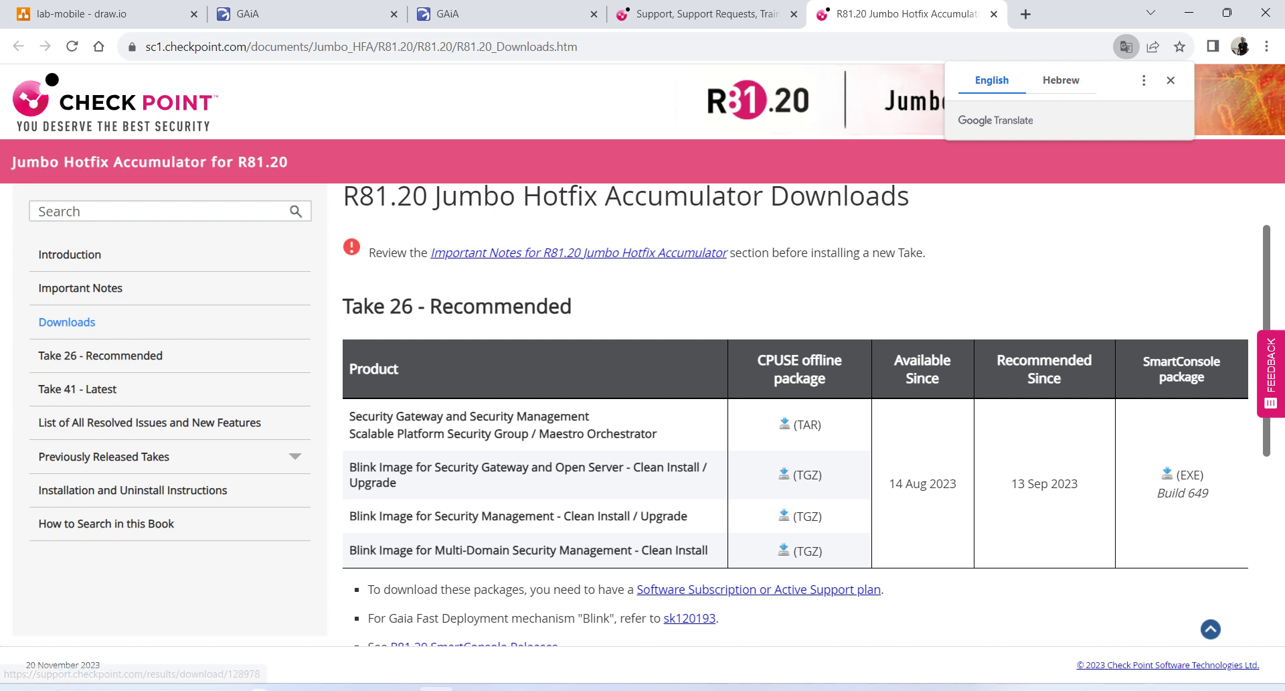
{"action": "left_click", "coordinate": [287, 690]}
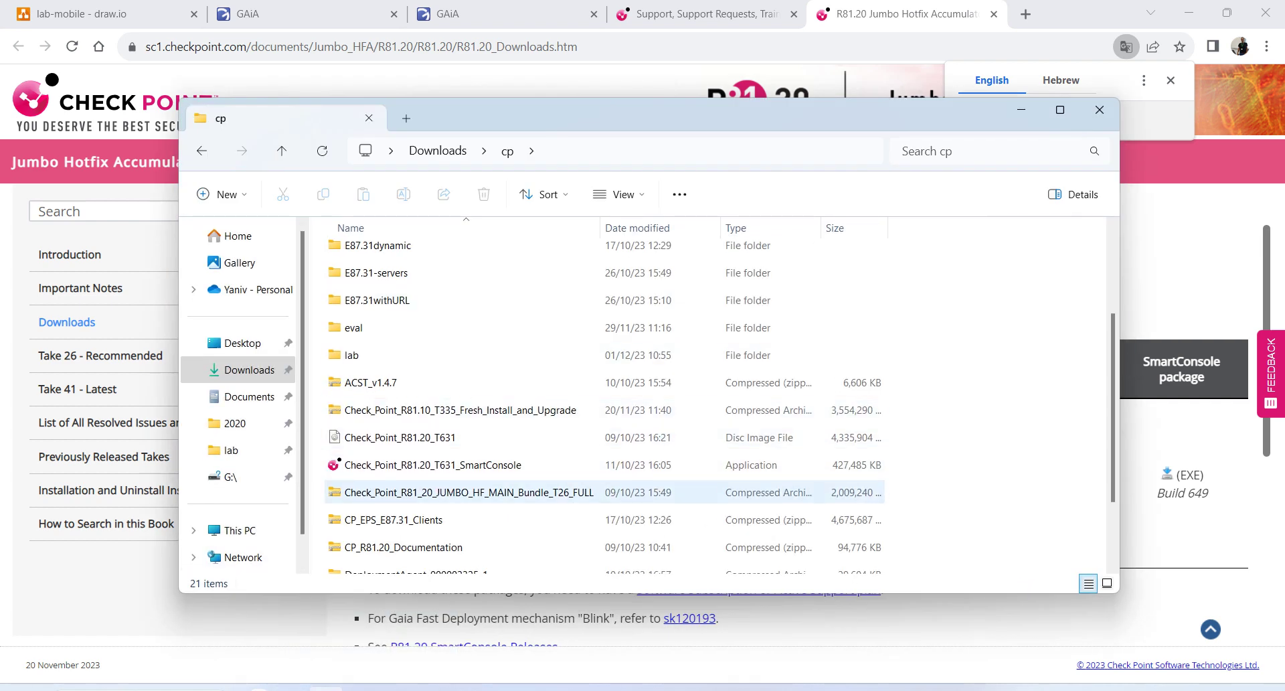
{"action": "left_click", "coordinate": [469, 492]}
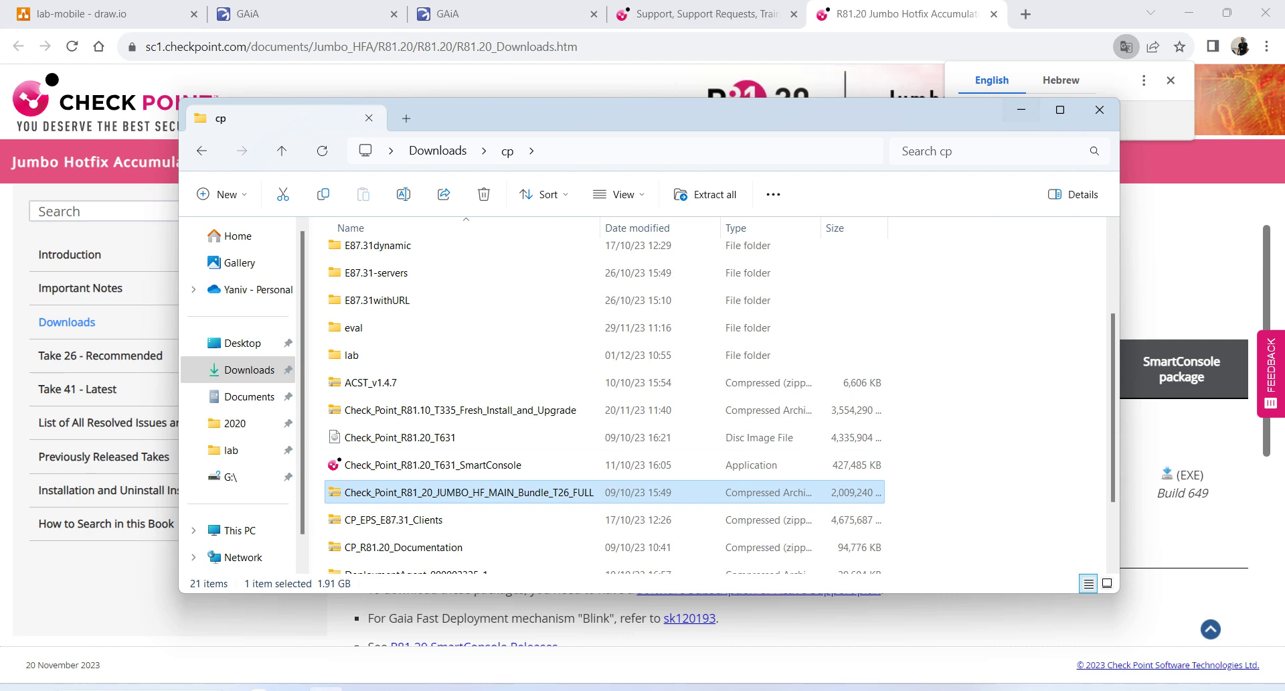
{"action": "key", "text": "alt+Tab"}
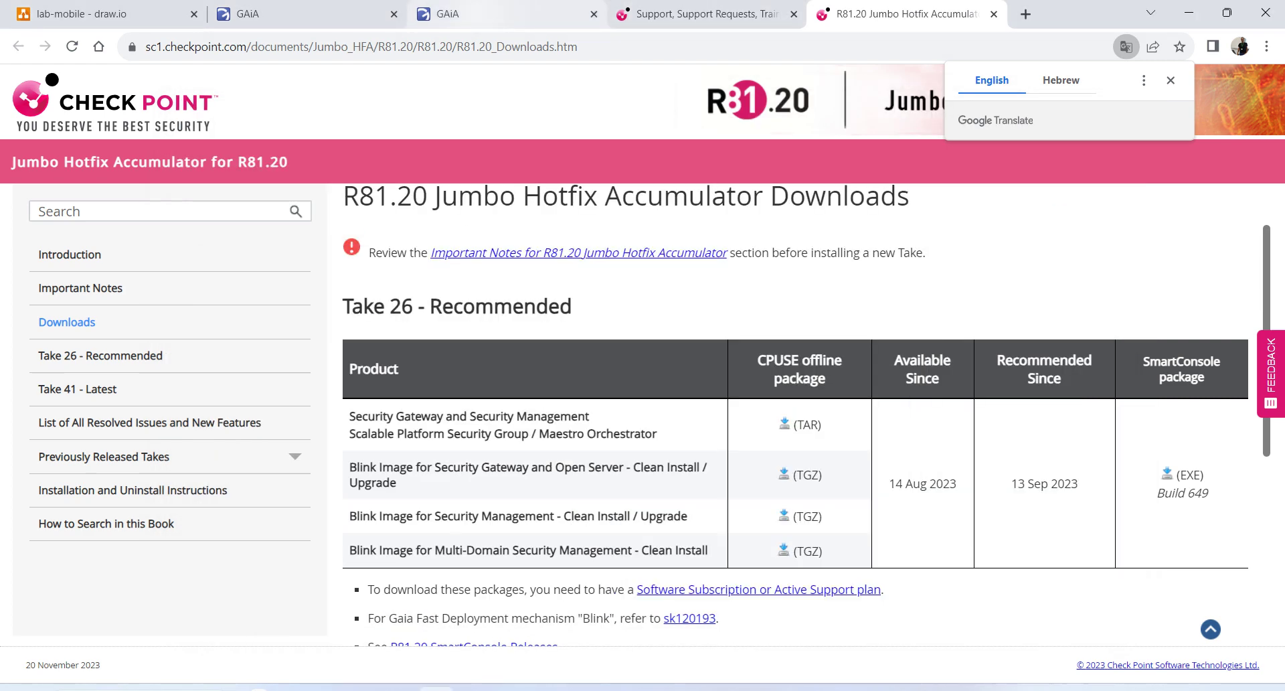
{"action": "key", "text": "ctrl+3"}
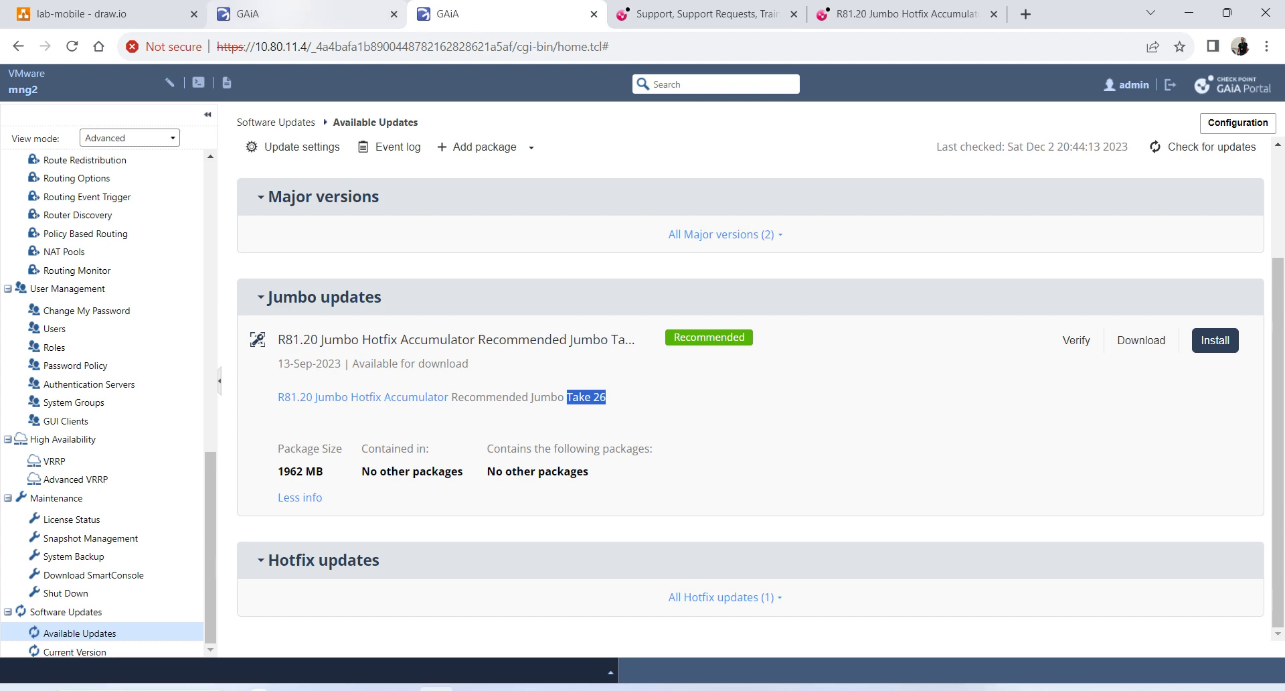
- On mng2, choose Add package > Upload package from local and browse to Downloads > cp
{"action": "key", "text": "ctrl+2"}
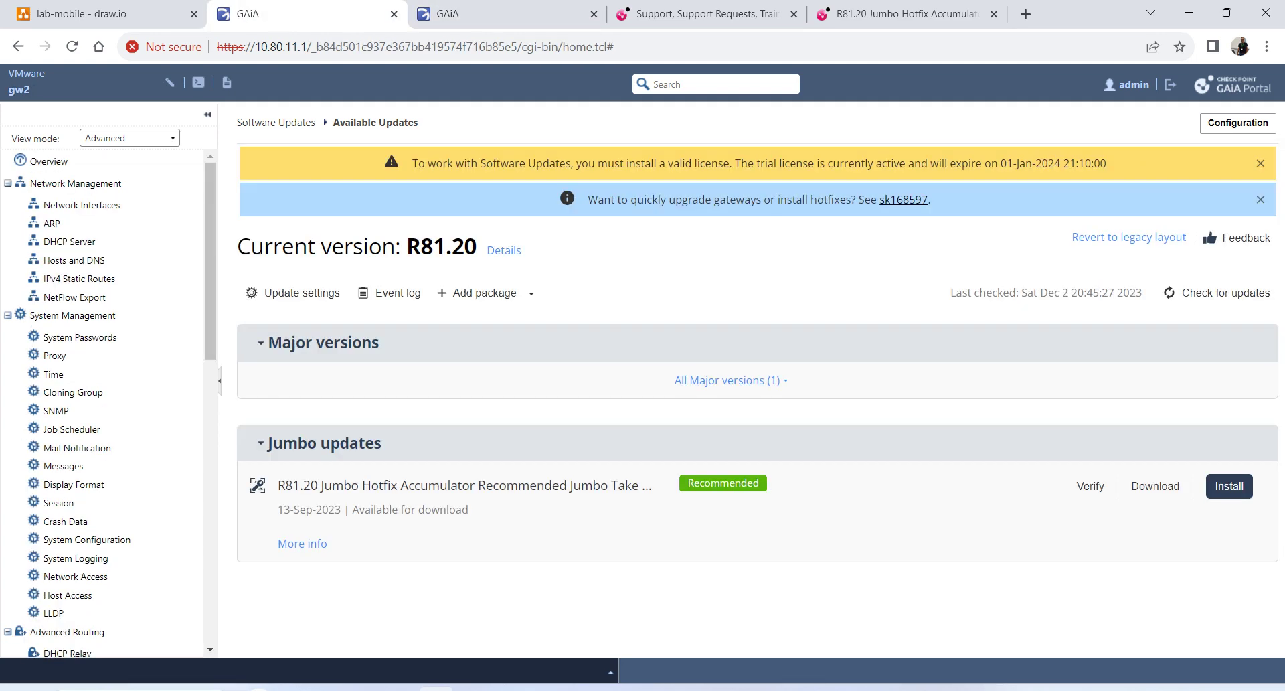
{"action": "key", "text": "ctrl+3"}
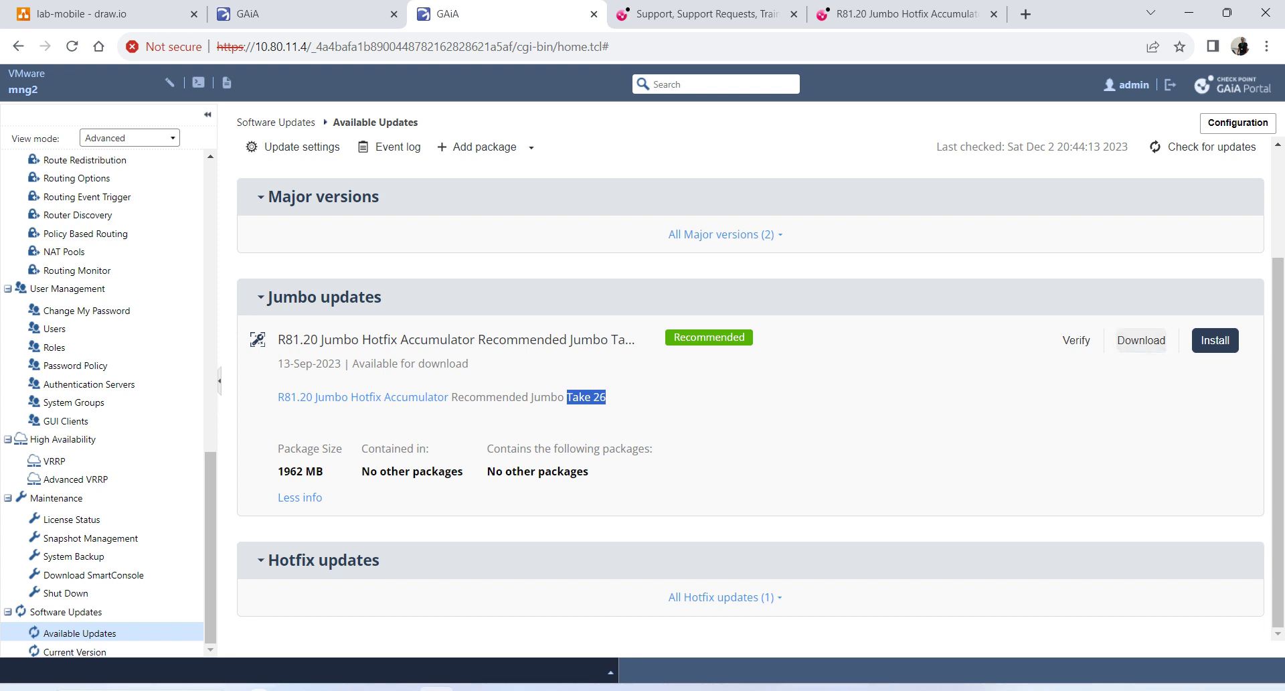
{"action": "scroll", "coordinate": [751, 385], "scroll_direction": "up", "scroll_amount": 2}
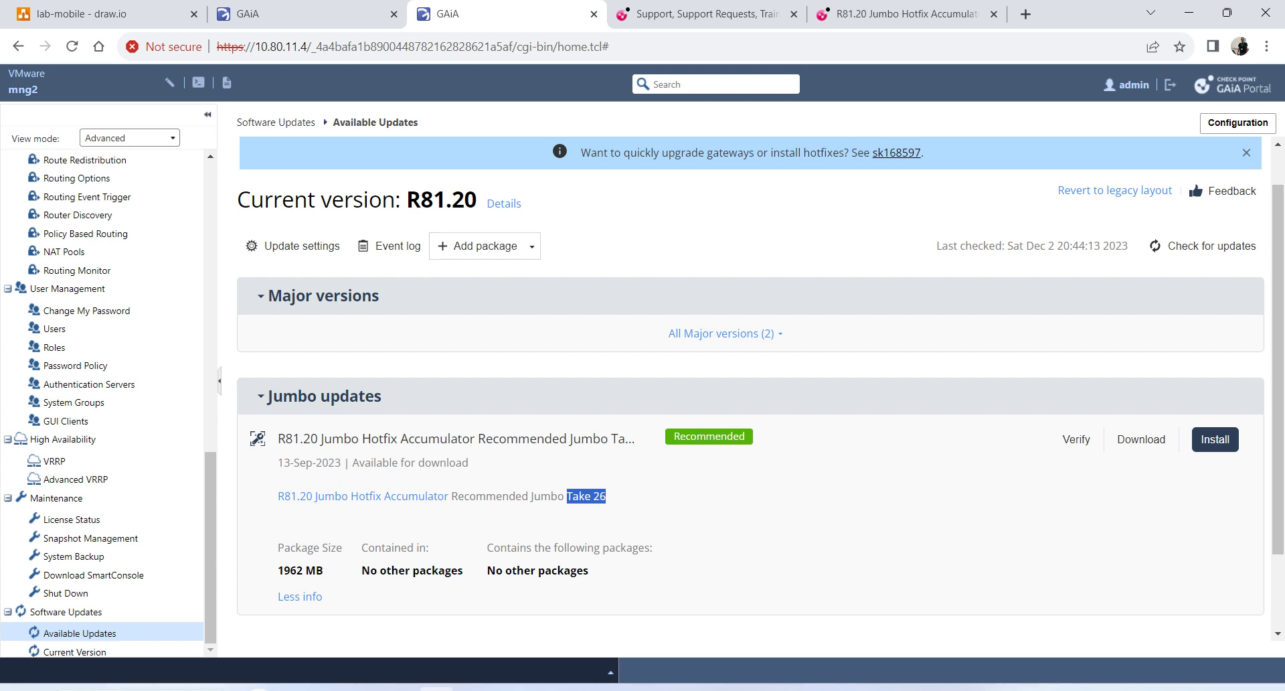
{"action": "left_click", "coordinate": [478, 245]}
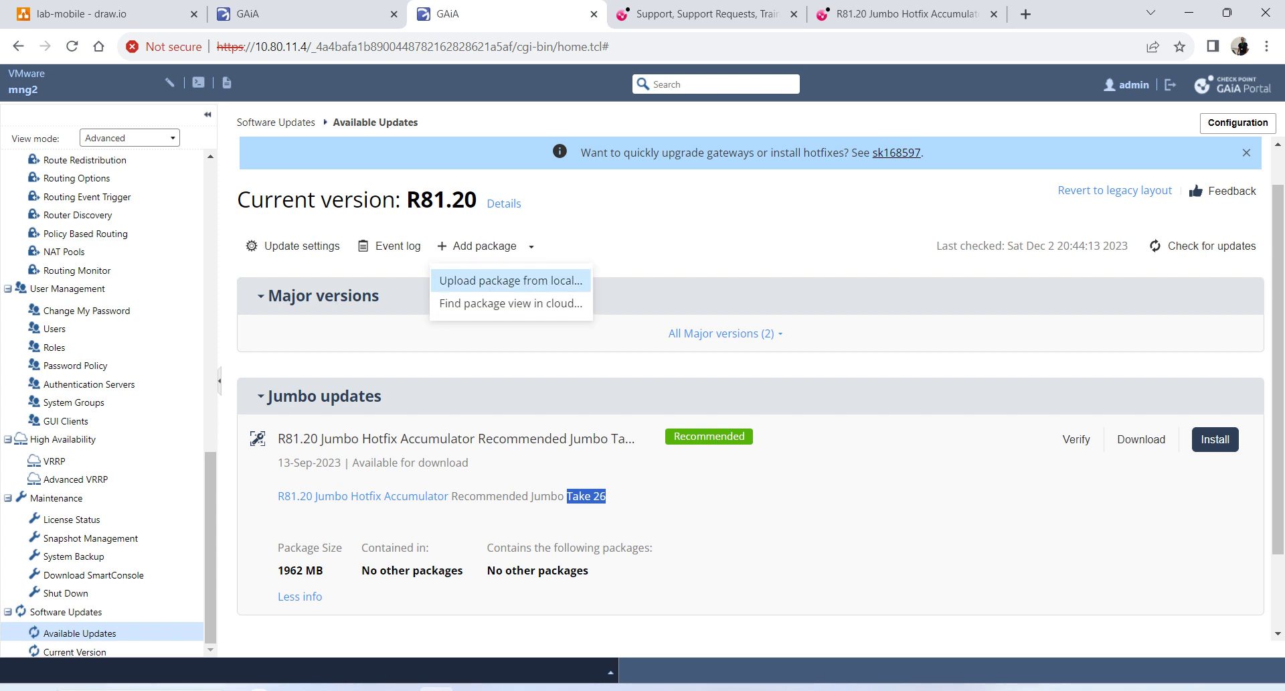
{"action": "left_click", "coordinate": [509, 280]}
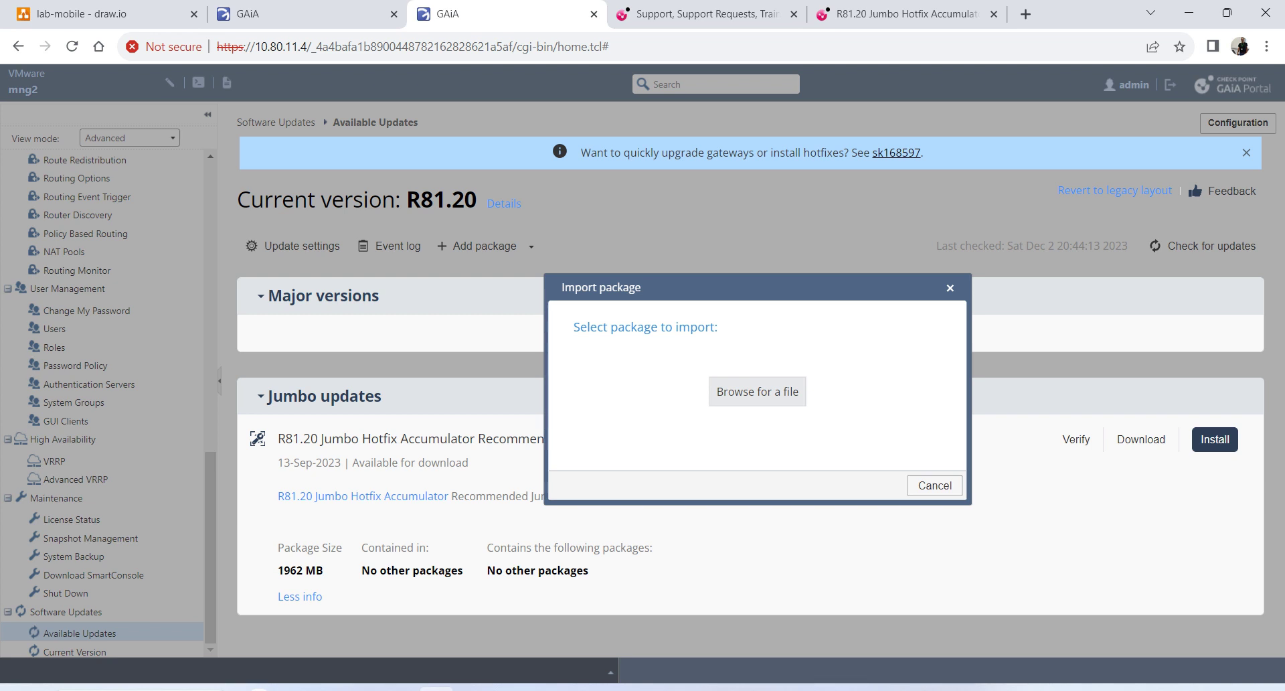
{"action": "left_click", "coordinate": [756, 390]}
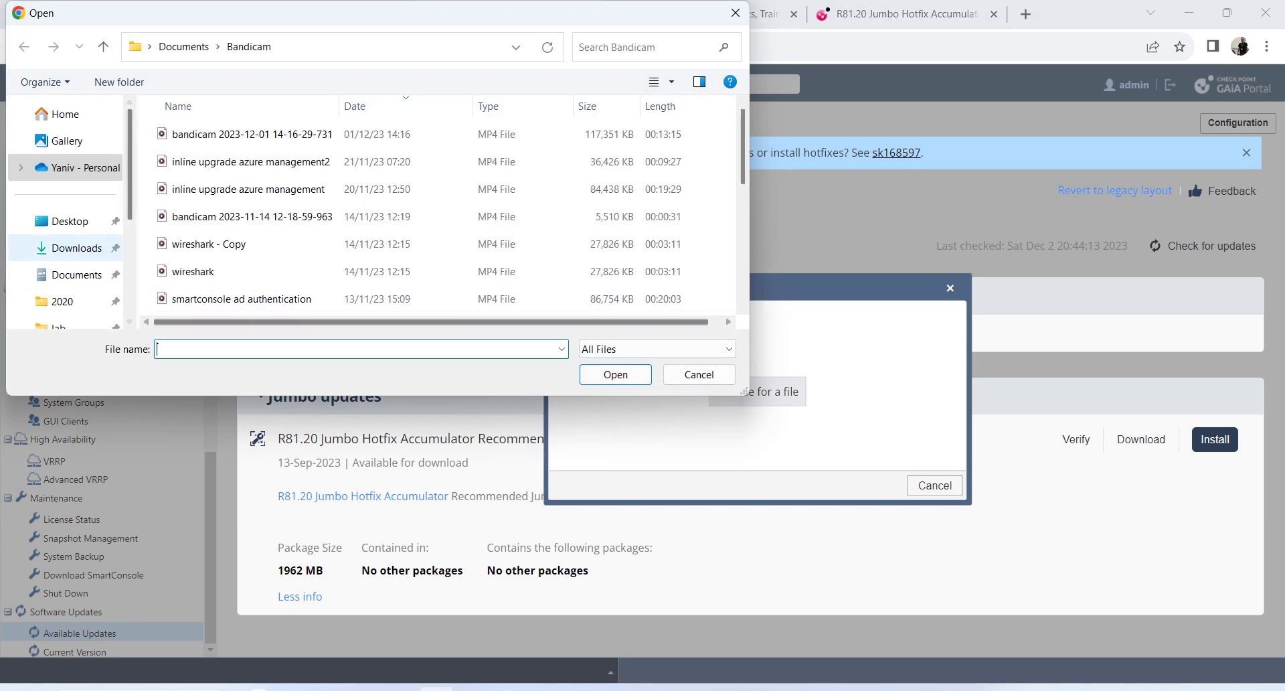
{"action": "left_click", "coordinate": [77, 248]}
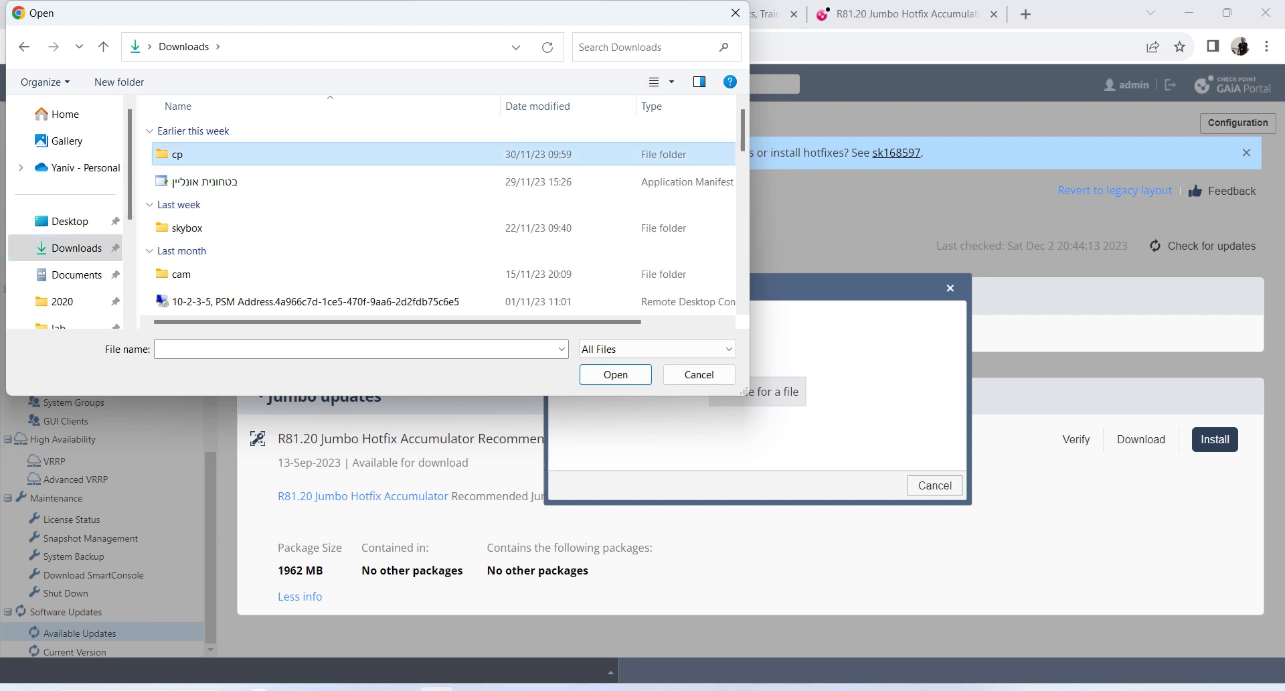
{"action": "double_click", "coordinate": [194, 158]}
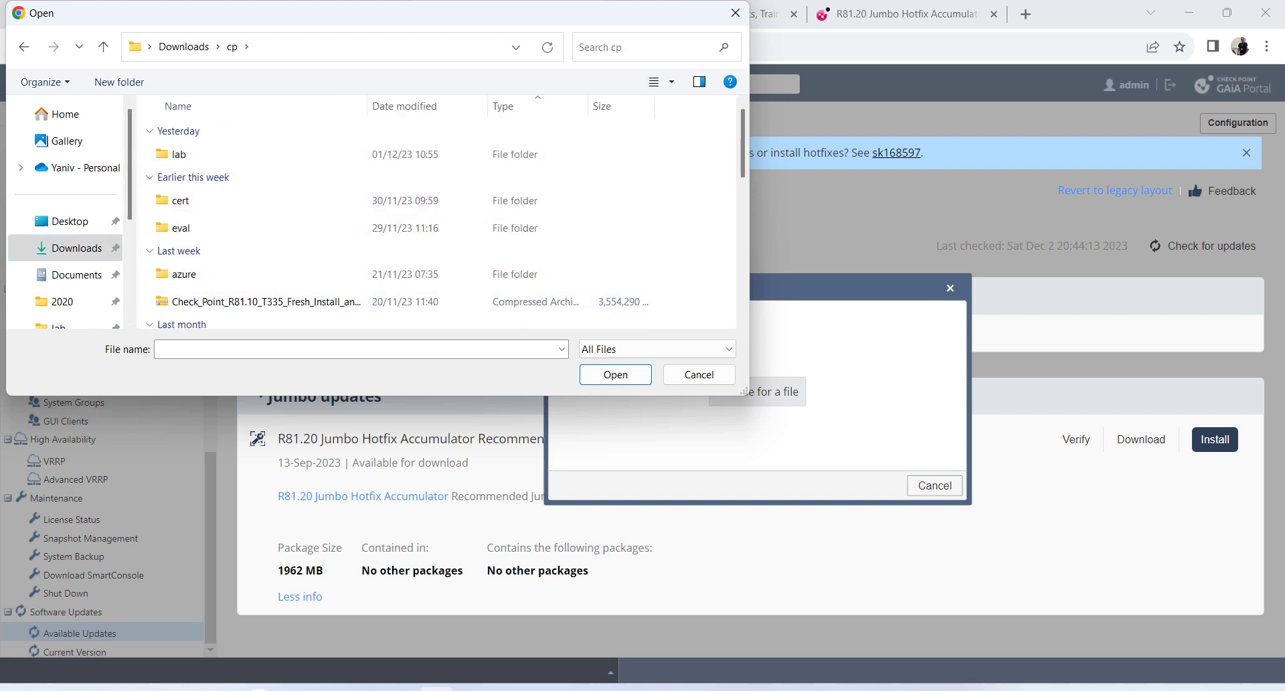
- Sort by date modified and import Check_Point_R81_20_JUMBO_HF_MAIN_Bundle_T26_FULL.tar on mng2
{"action": "scroll", "coordinate": [441, 214], "scroll_direction": "down", "scroll_amount": 2}
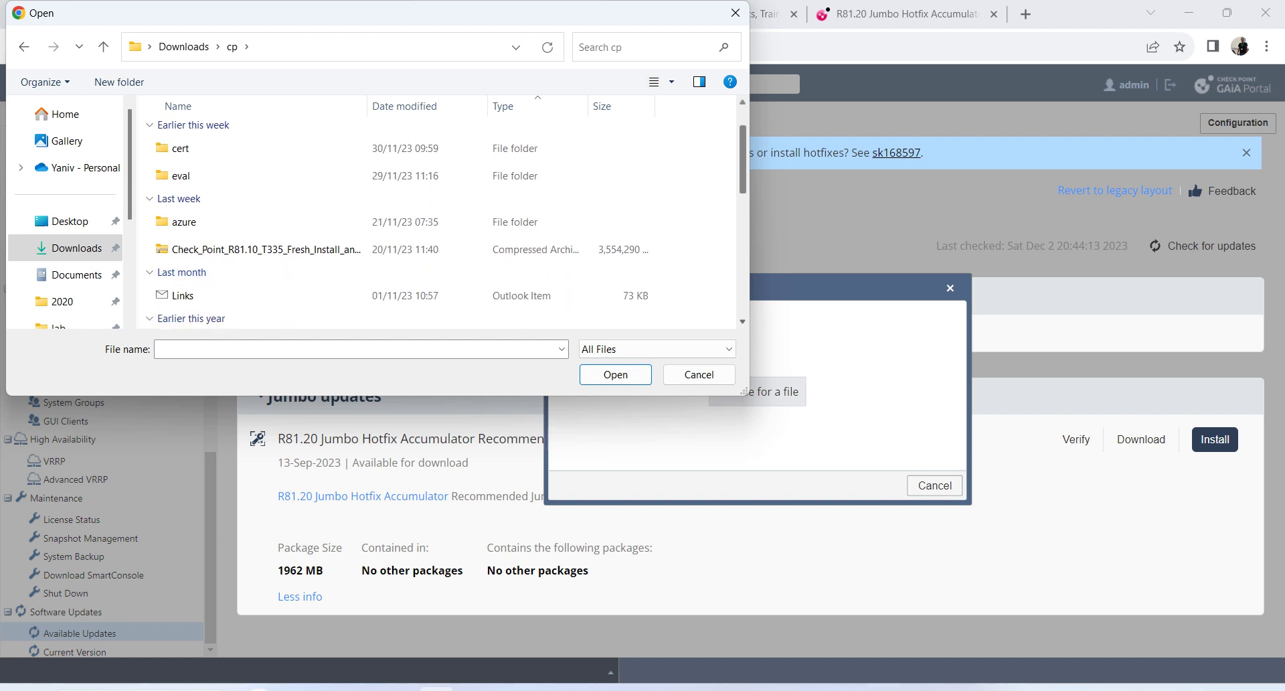
{"action": "scroll", "coordinate": [441, 214], "scroll_direction": "down", "scroll_amount": 2}
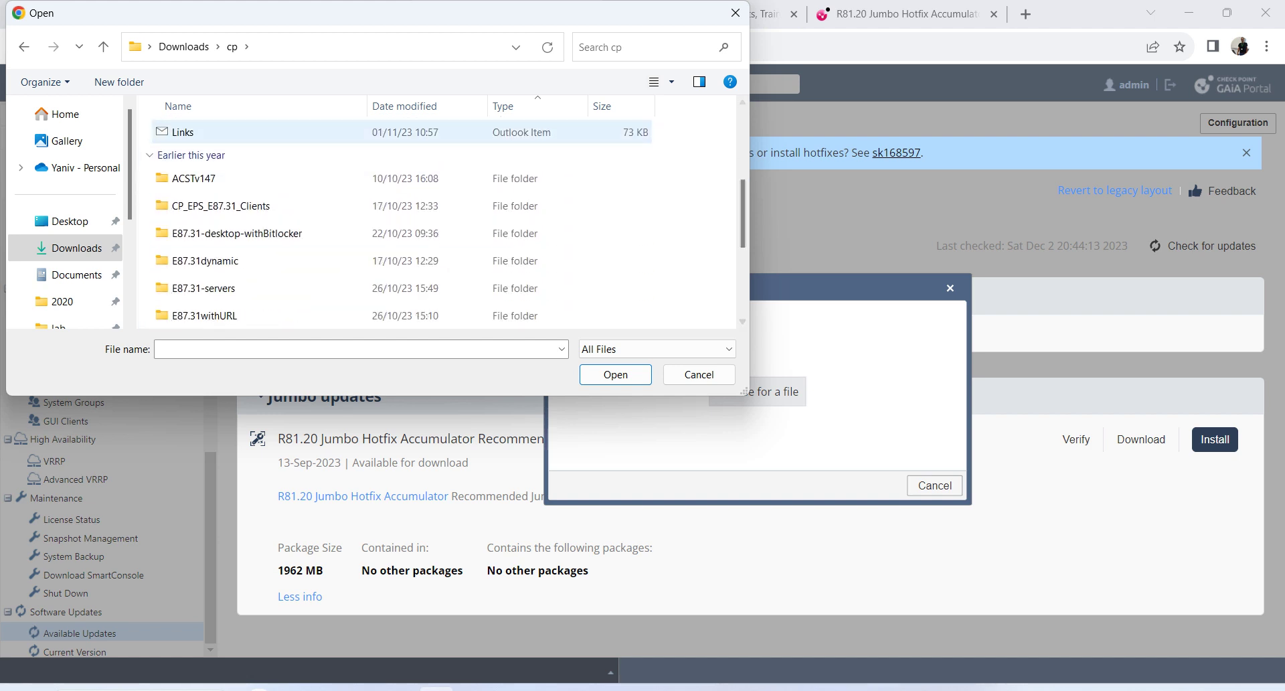
{"action": "left_click", "coordinate": [421, 106]}
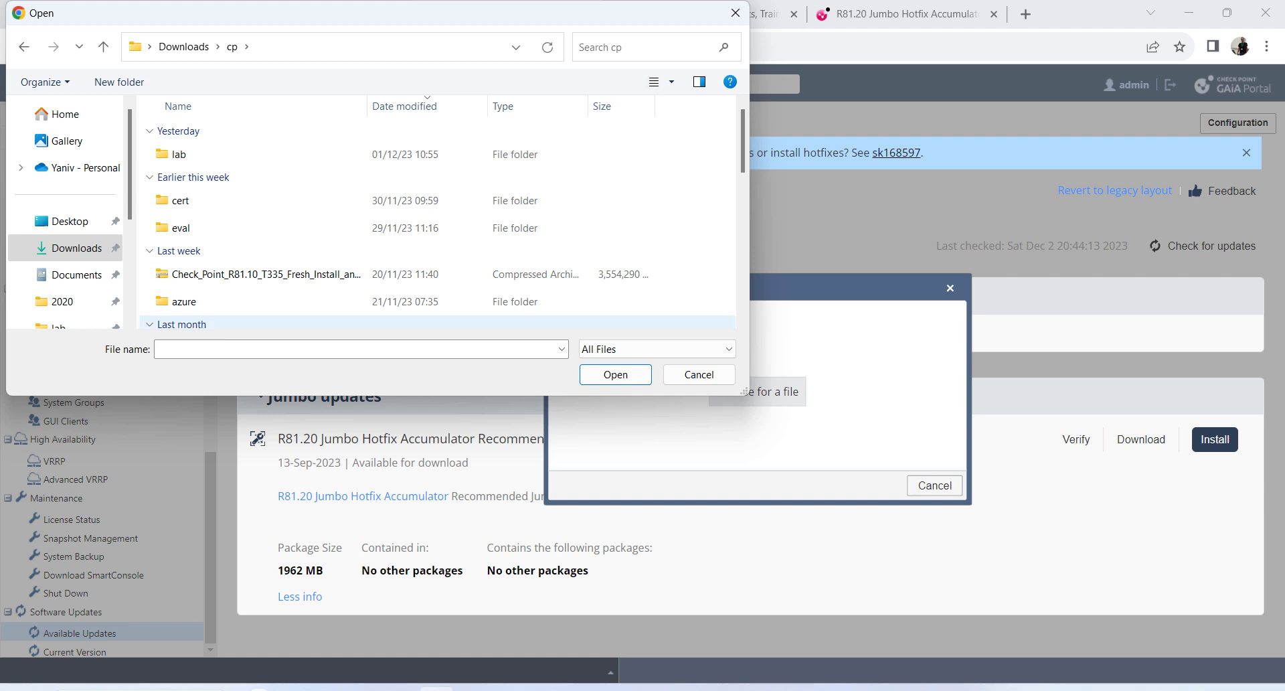
{"action": "left_click_drag", "start_coordinate": [368, 106], "coordinate": [537, 106]}
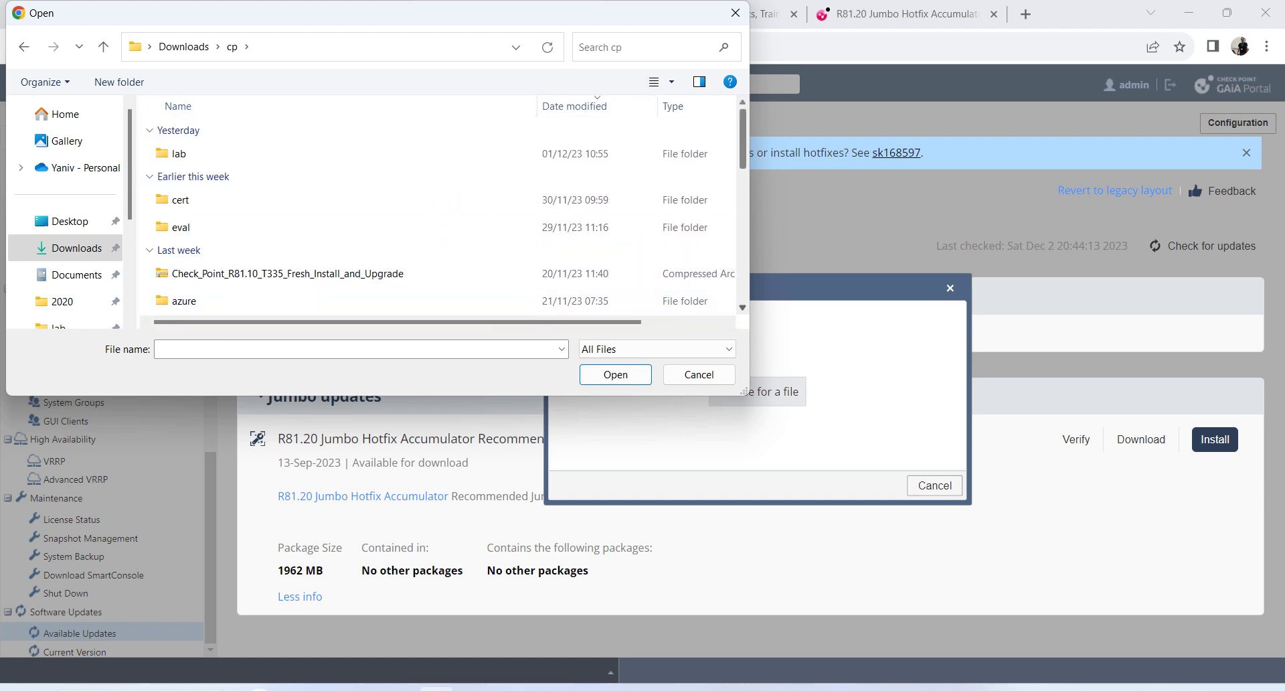
{"action": "scroll", "coordinate": [441, 207], "scroll_direction": "down", "scroll_amount": 3}
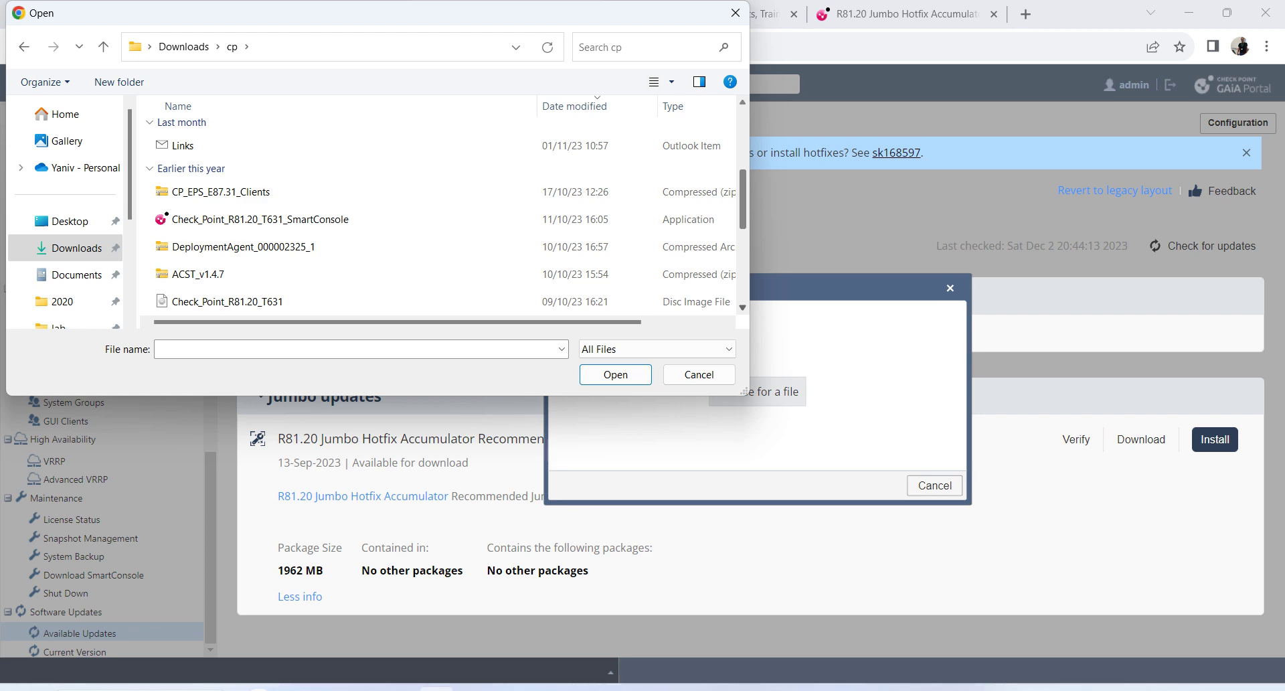
{"action": "scroll", "coordinate": [441, 212], "scroll_direction": "down", "scroll_amount": 1}
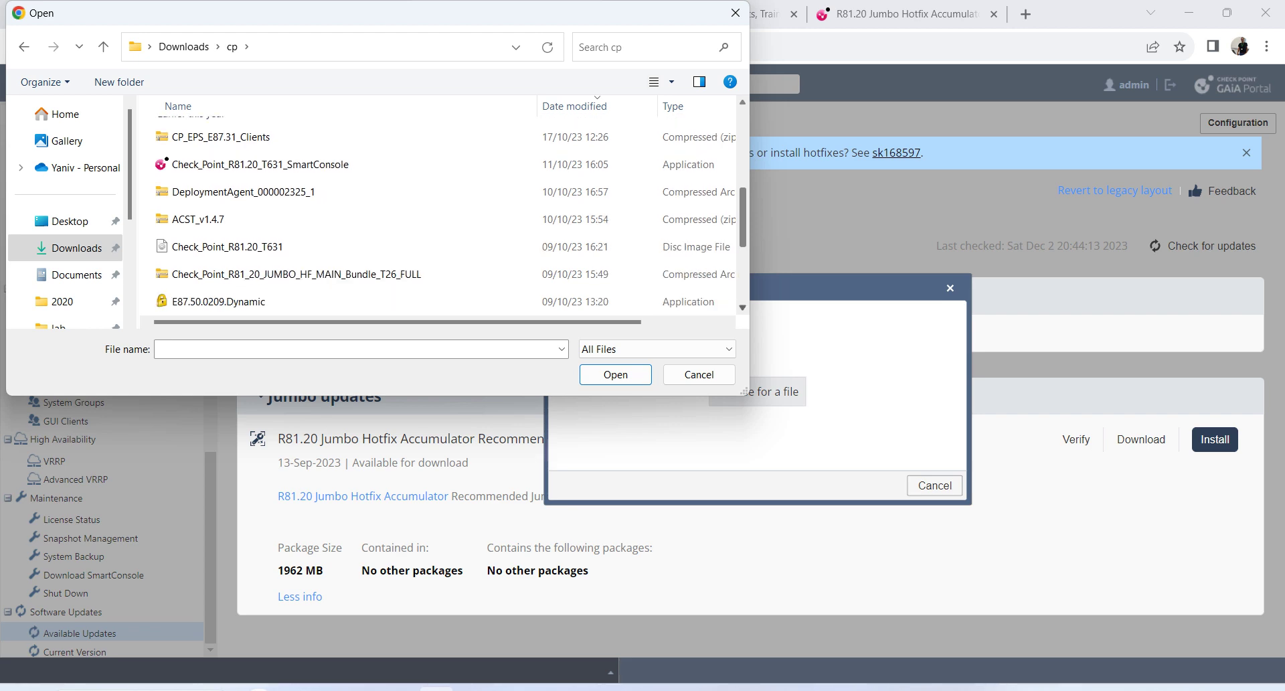
{"action": "double_click", "coordinate": [297, 274]}
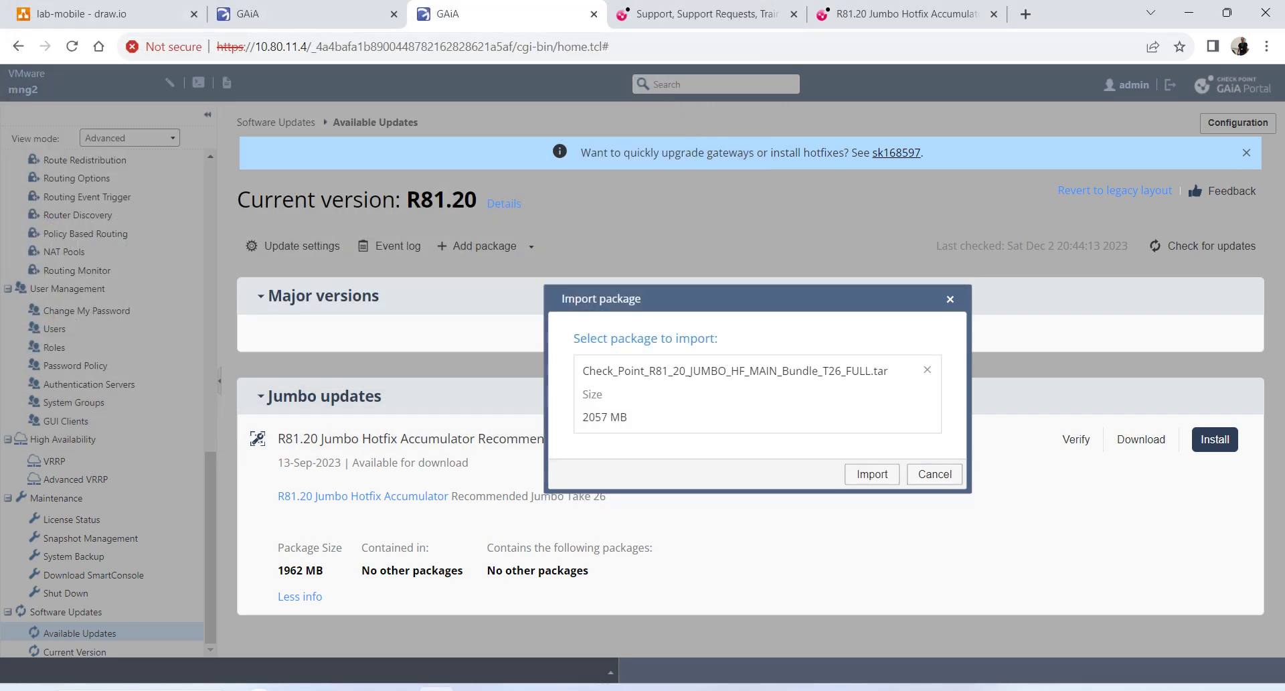
{"action": "key", "text": "Return"}
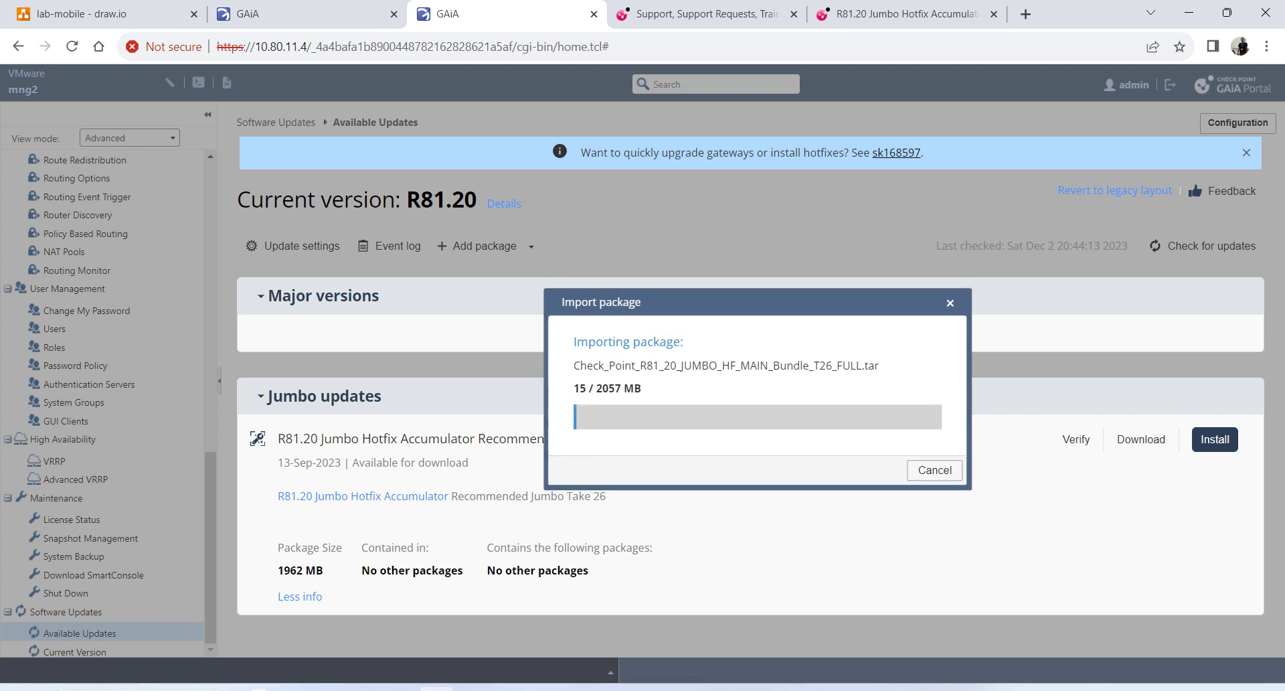
{"action": "left_click", "coordinate": [301, 14]}
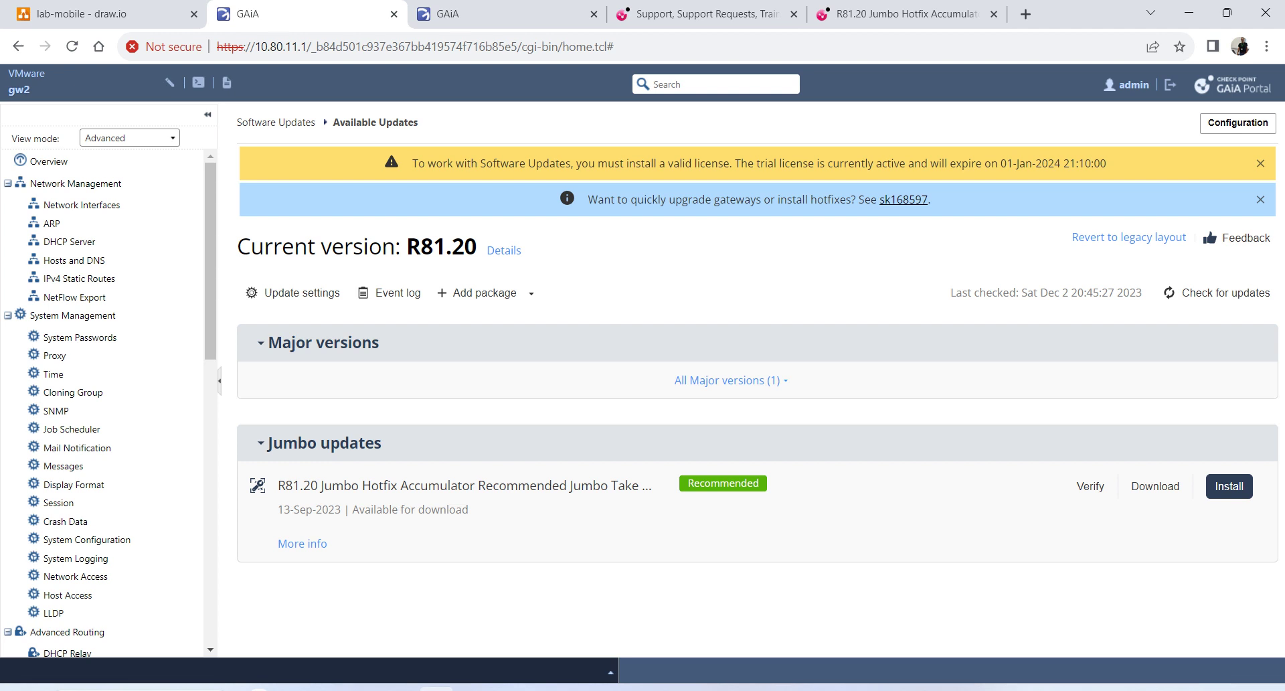
- Upload the JUMBO_HF T26 bundle from the local computer on gw2 and start its import
{"action": "left_click", "coordinate": [482, 292]}
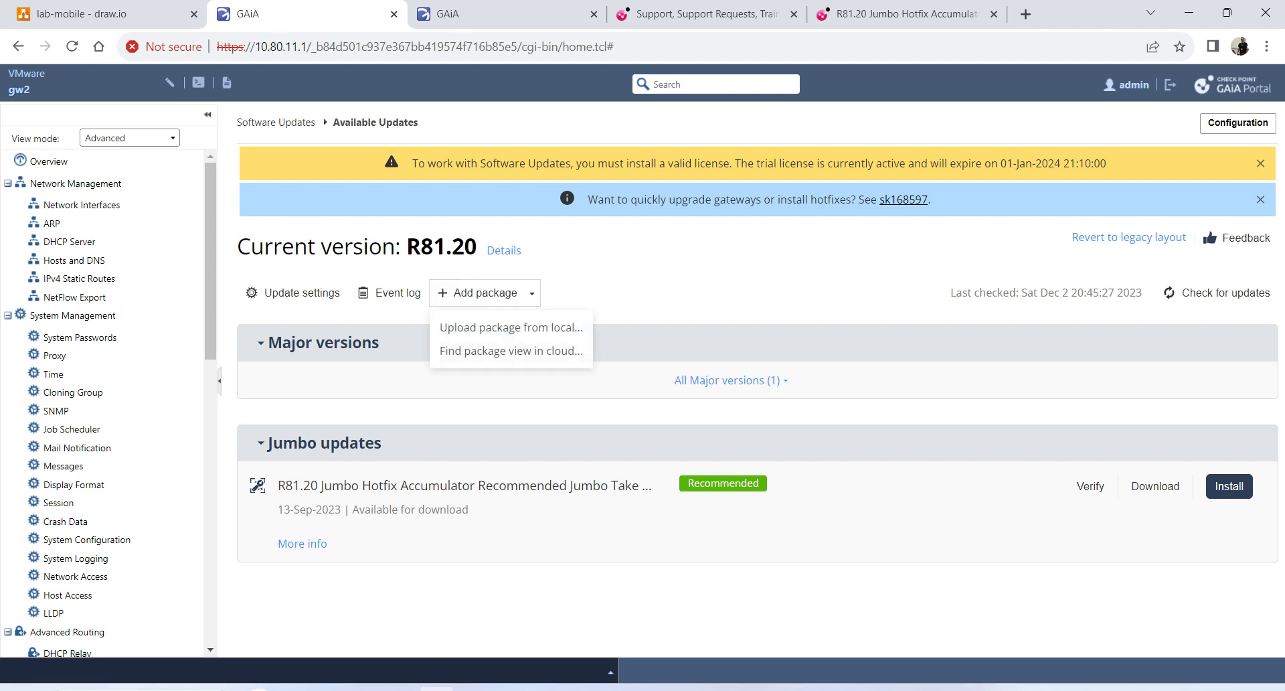
{"action": "left_click", "coordinate": [510, 327]}
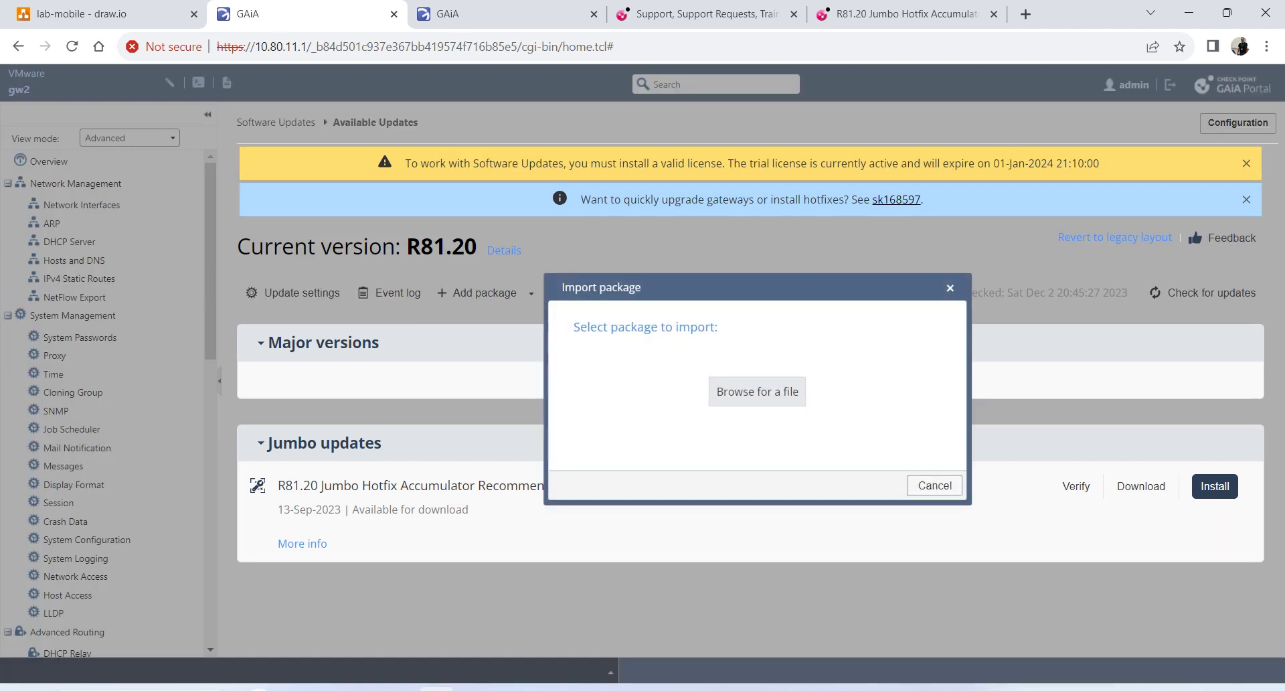
{"action": "left_click", "coordinate": [743, 391]}
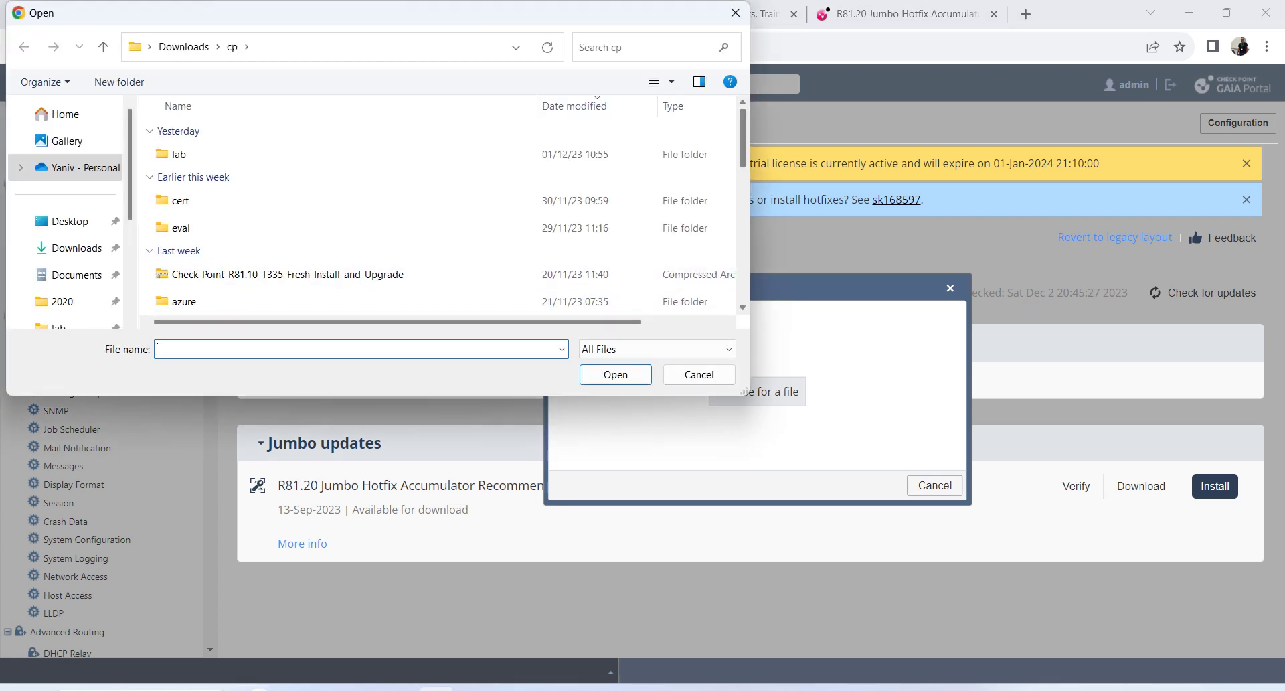
{"action": "scroll", "coordinate": [402, 274], "scroll_direction": "down", "scroll_amount": 2}
{"action": "scroll", "coordinate": [435, 215], "scroll_direction": "down", "scroll_amount": 2}
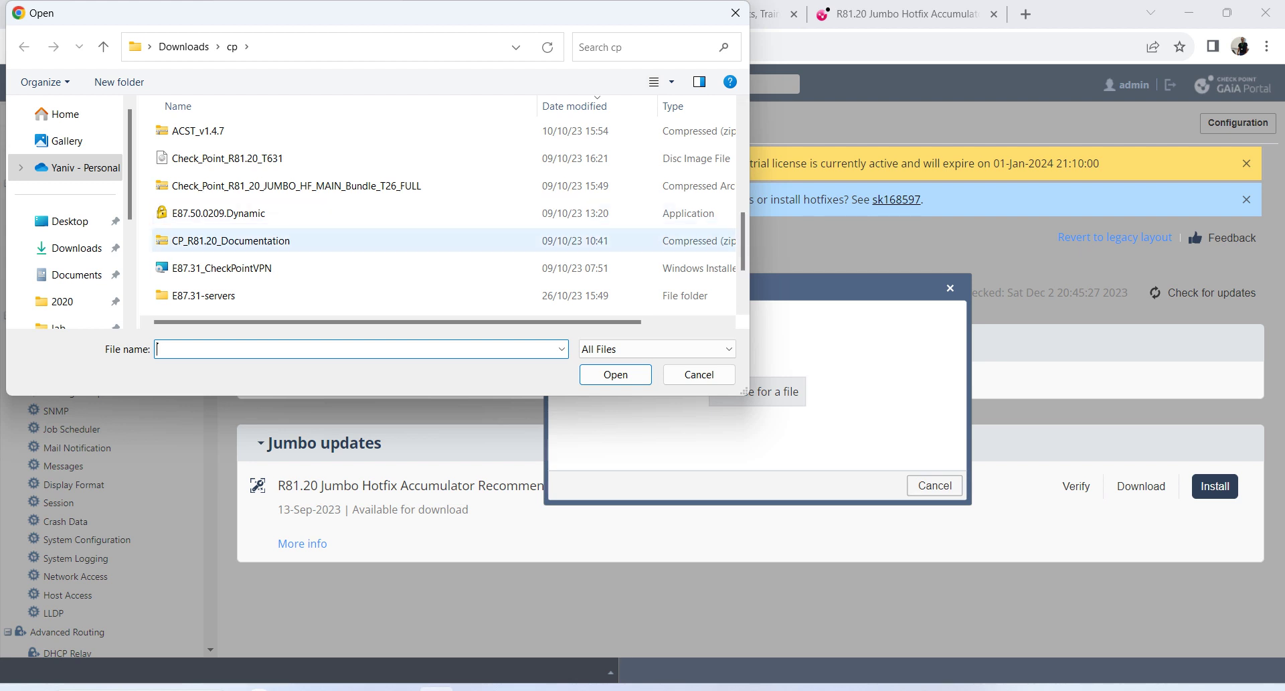
{"action": "left_click", "coordinate": [294, 186]}
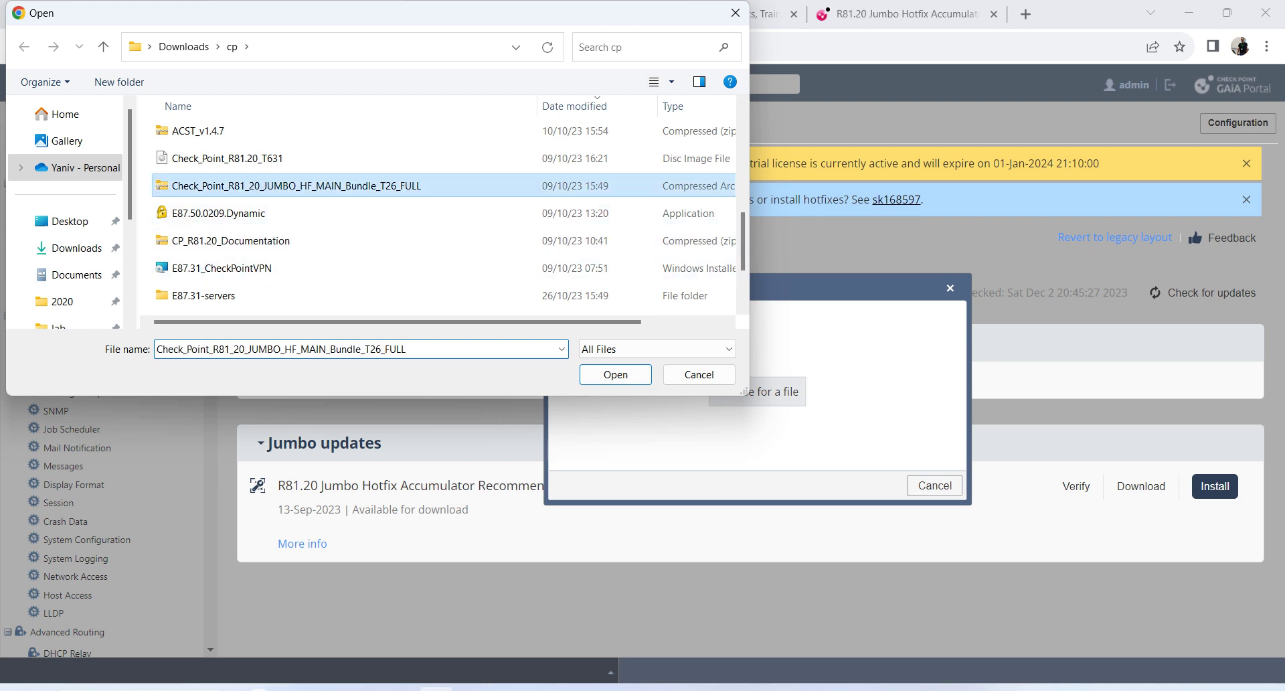
{"action": "left_click", "coordinate": [615, 374]}
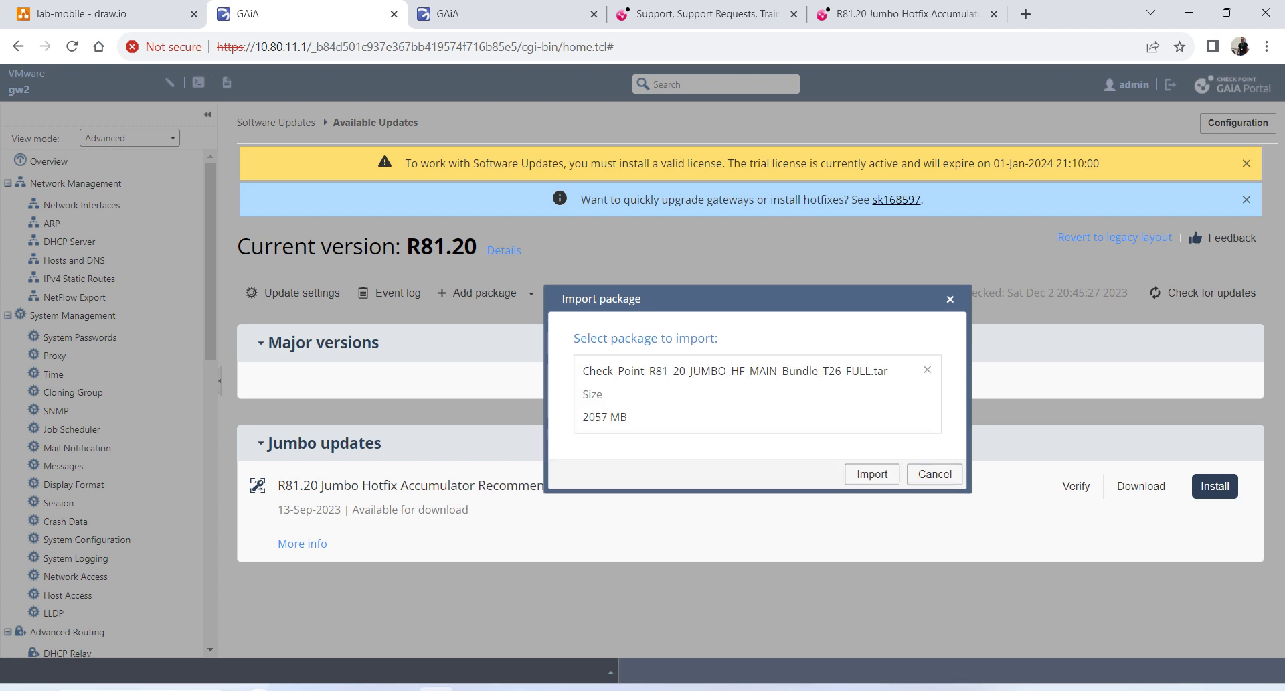
{"action": "left_click", "coordinate": [872, 473]}
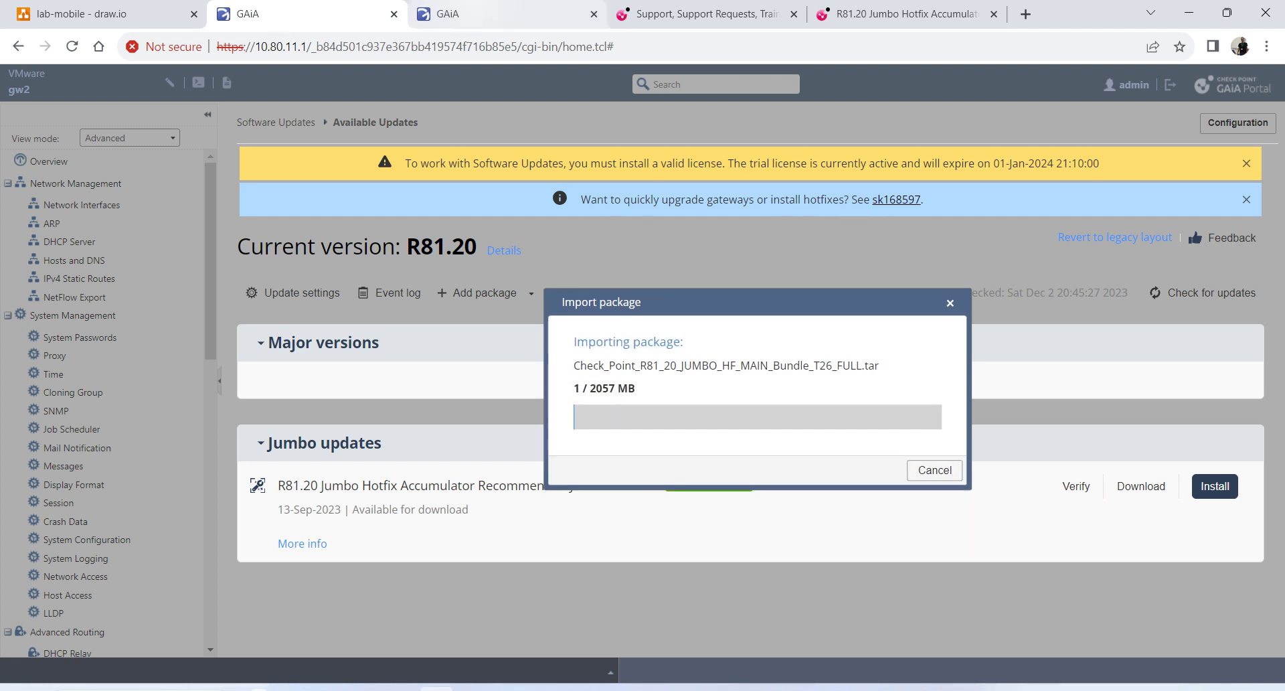
{"action": "left_click", "coordinate": [447, 13]}
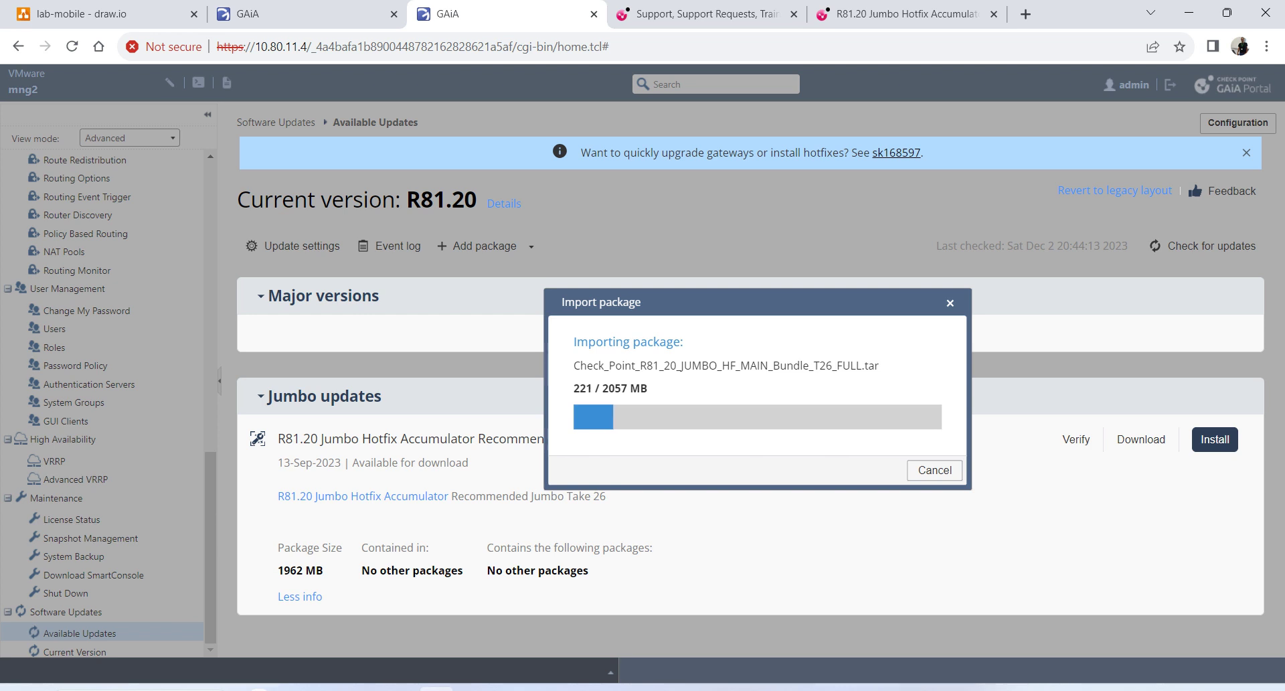
- Check that mng2's Take 26 import keeps advancing, now at 226 of 2057 MB
{"action": "mouse_move", "coordinate": [584, 689]}
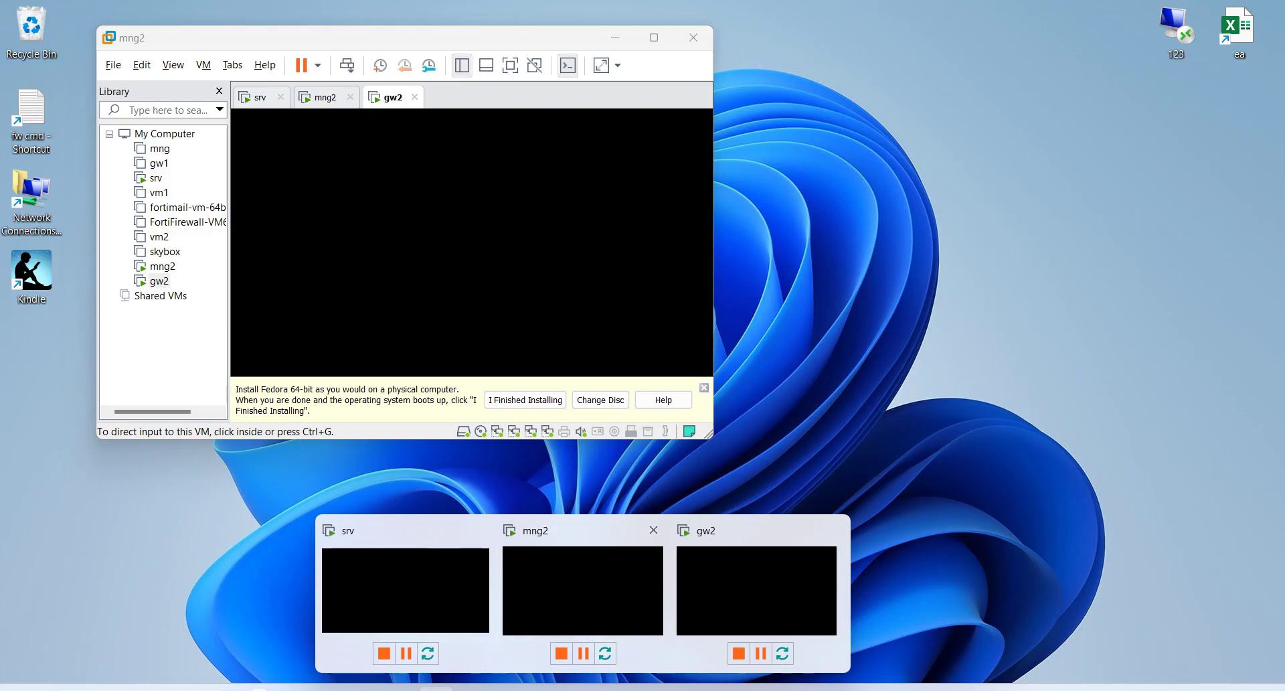
- Bring VMware Workstation forward and look at the VM > Snapshot menu without taking a snapshot
{"action": "left_click", "coordinate": [582, 588]}
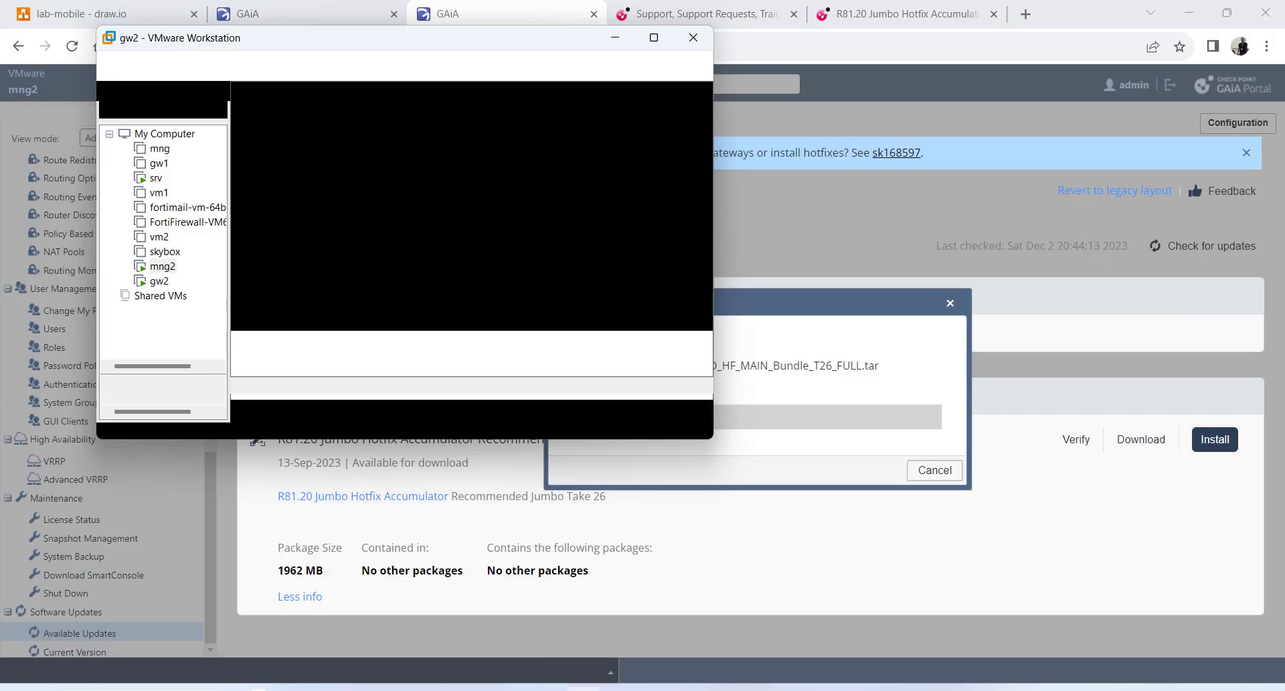
{"action": "key", "text": "alt+m"}
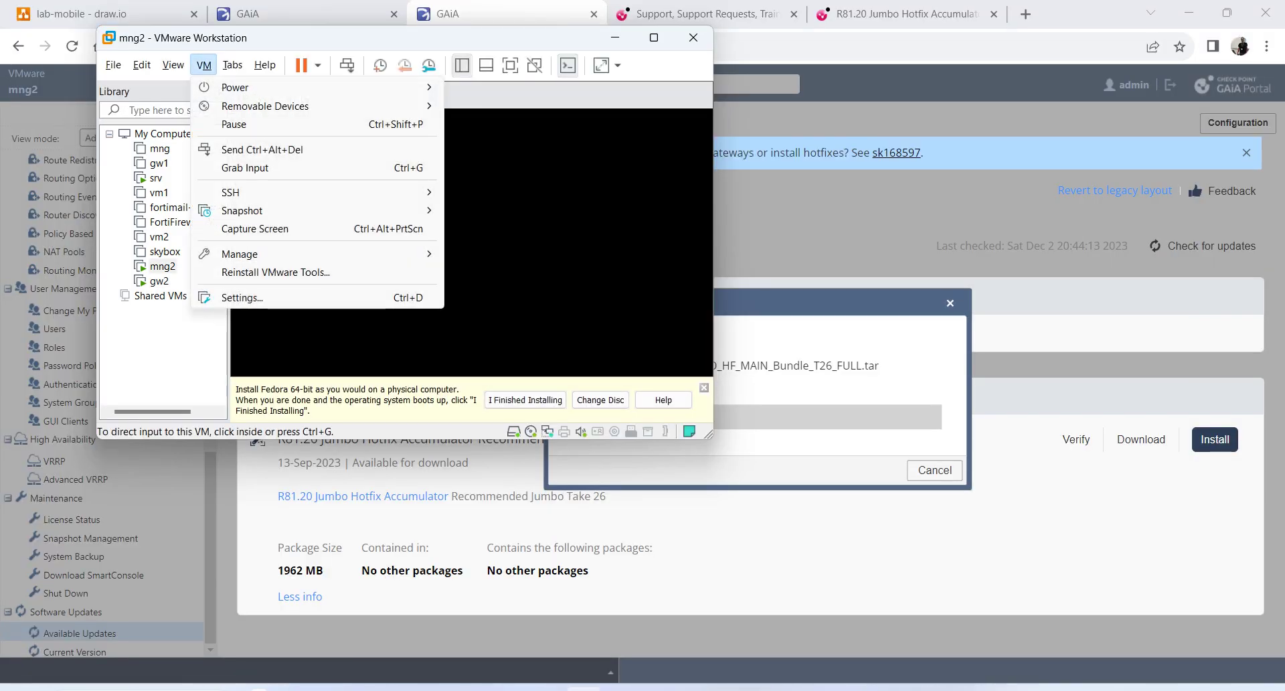
{"action": "mouse_move", "coordinate": [243, 210]}
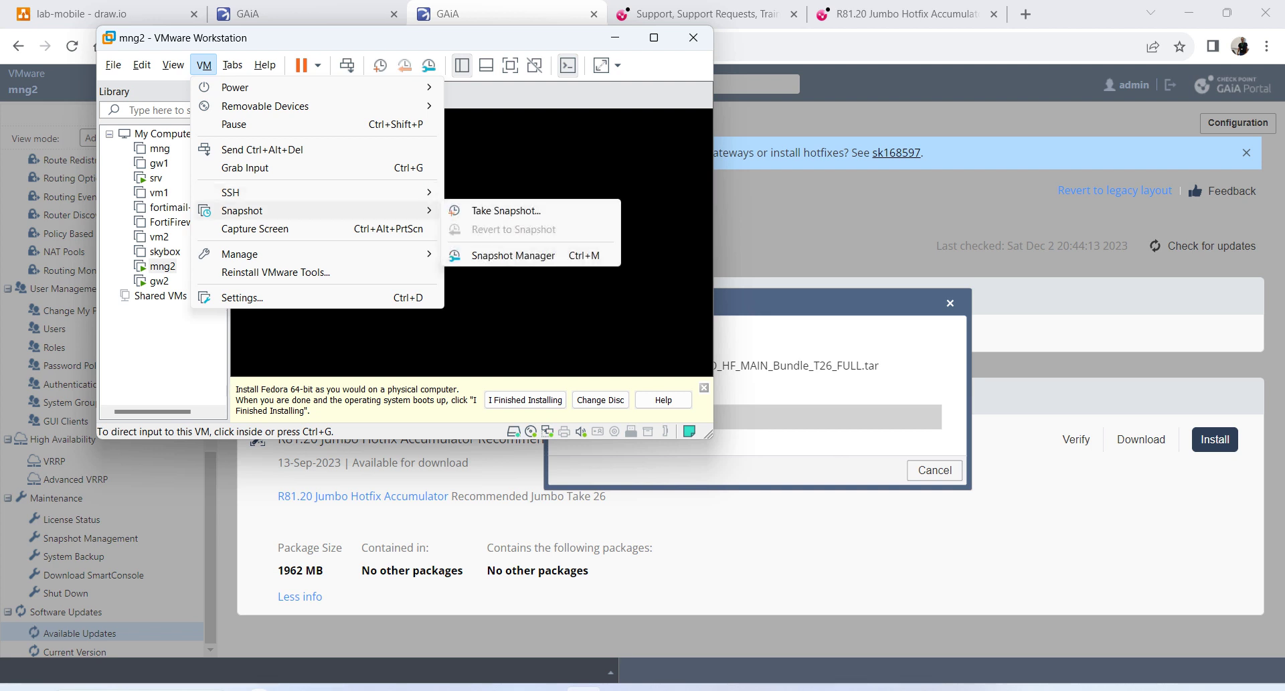
{"action": "key", "text": "Right"}
{"action": "left_click", "coordinate": [162, 266]}
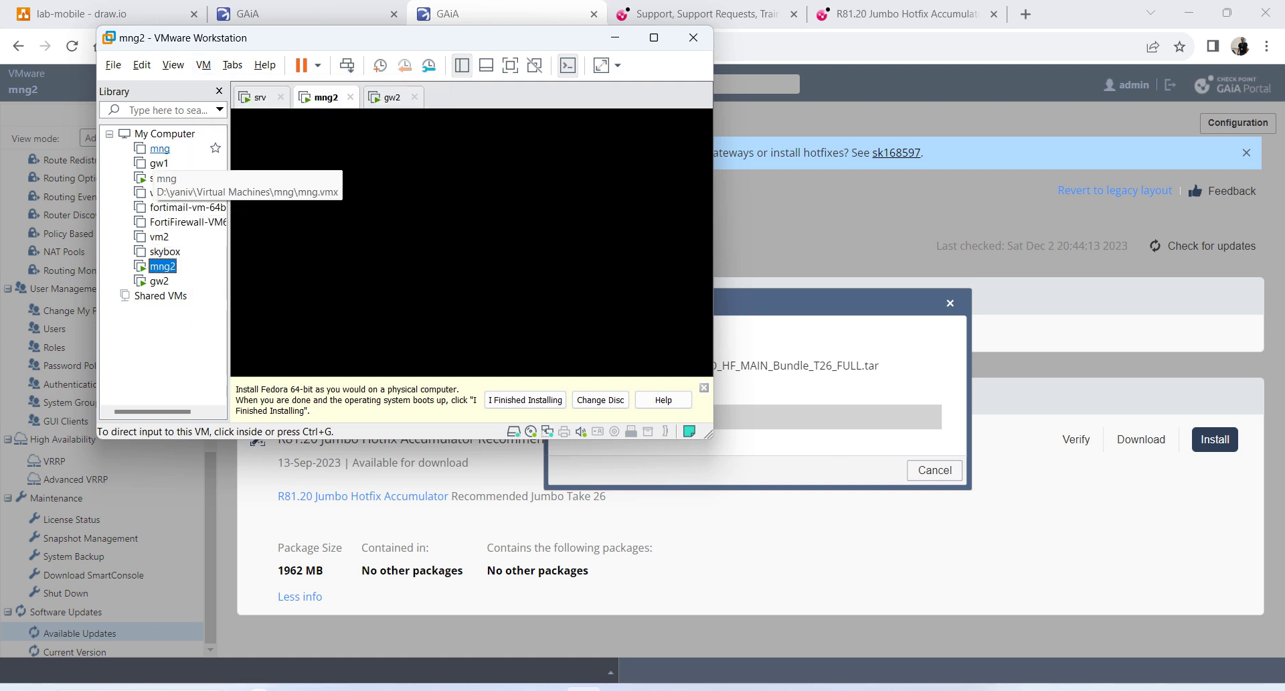
- Open the mng VM's Snapshot Manager, review snapshots done and done2, and close it
{"action": "left_click", "coordinate": [160, 148]}
{"action": "right_click", "coordinate": [159, 148]}
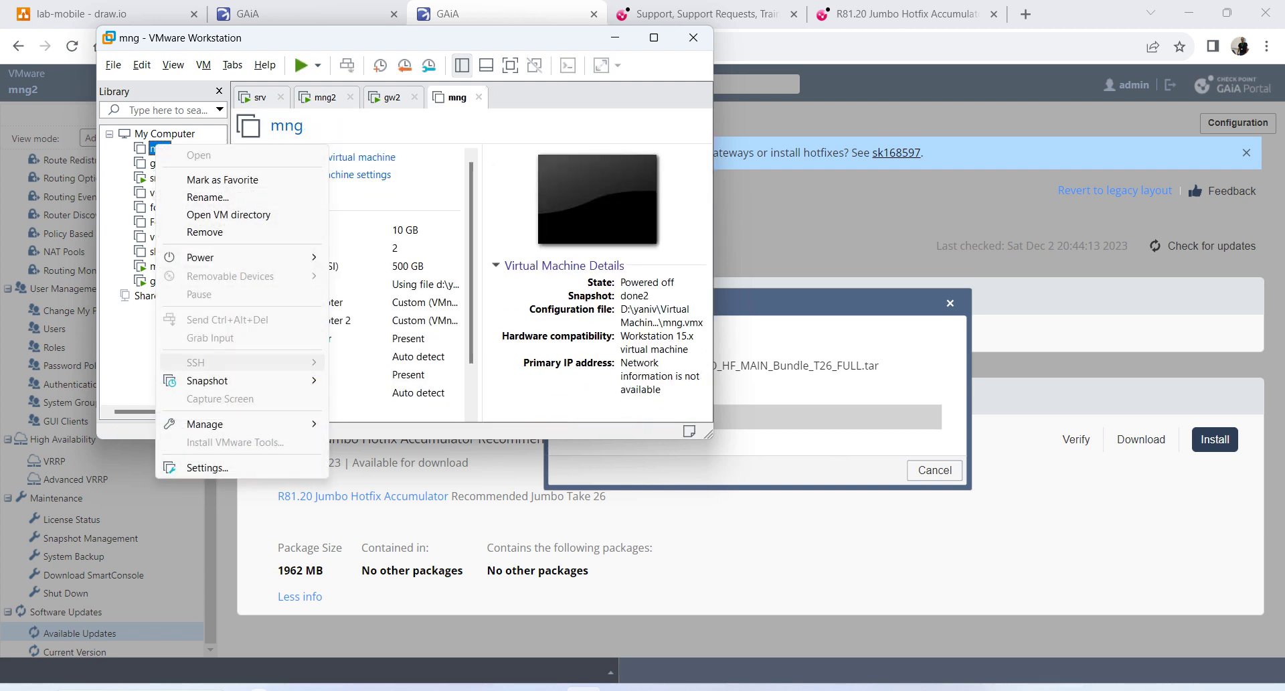
{"action": "mouse_move", "coordinate": [208, 380]}
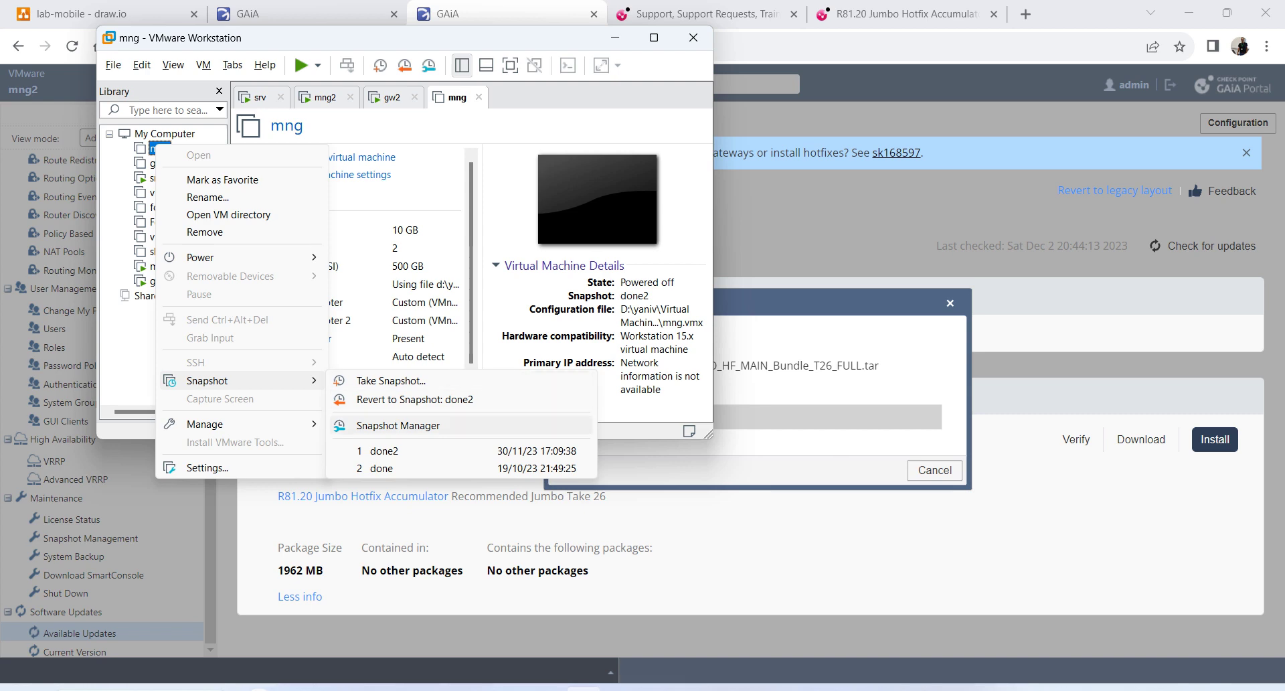
{"action": "left_click", "coordinate": [399, 426]}
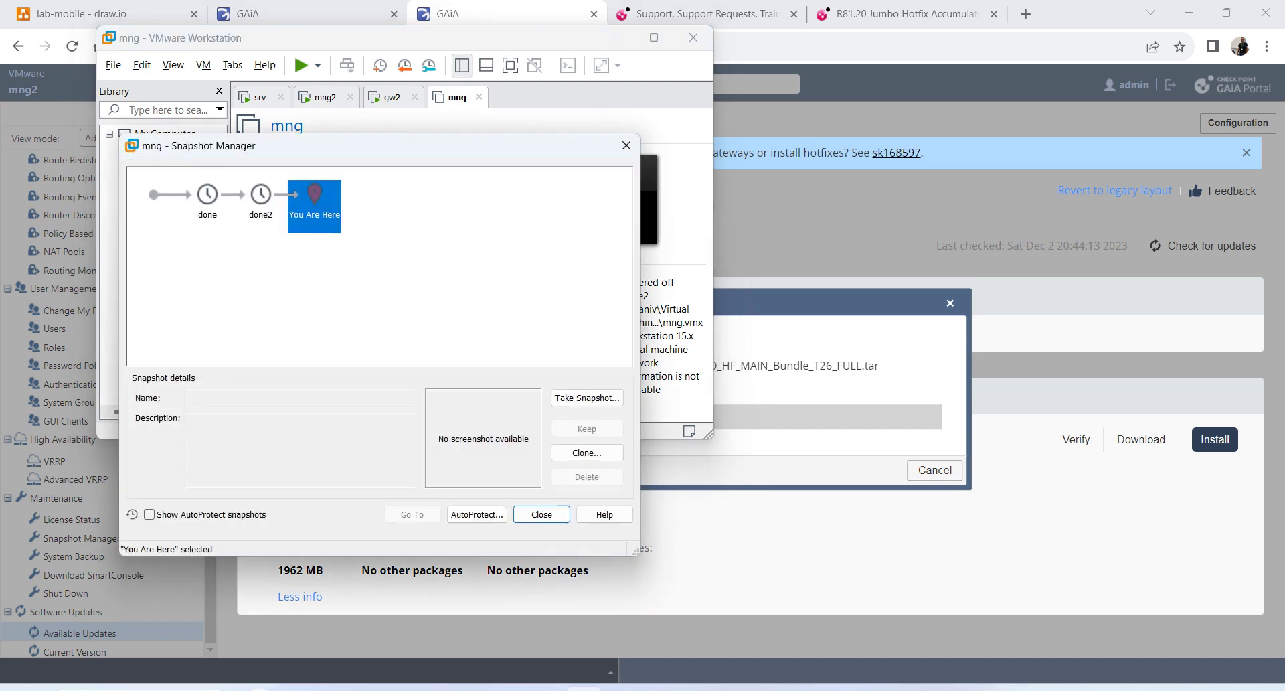
{"action": "left_click", "coordinate": [261, 200]}
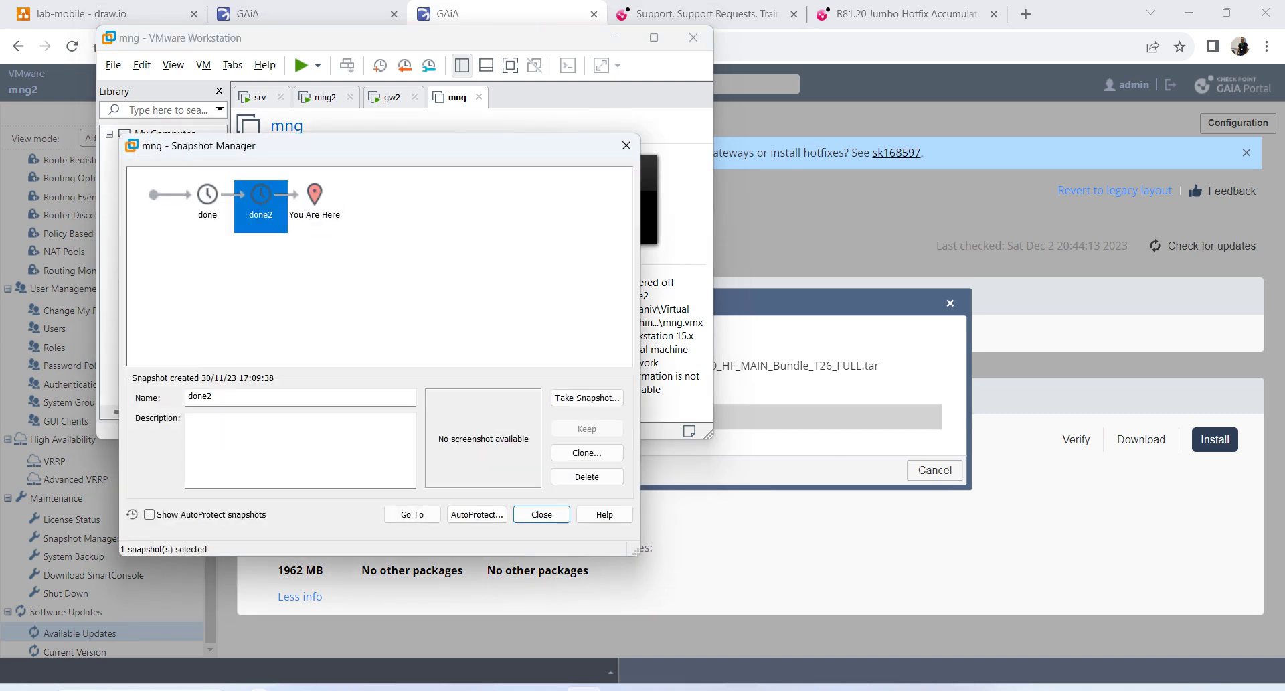
{"action": "left_click", "coordinate": [207, 201]}
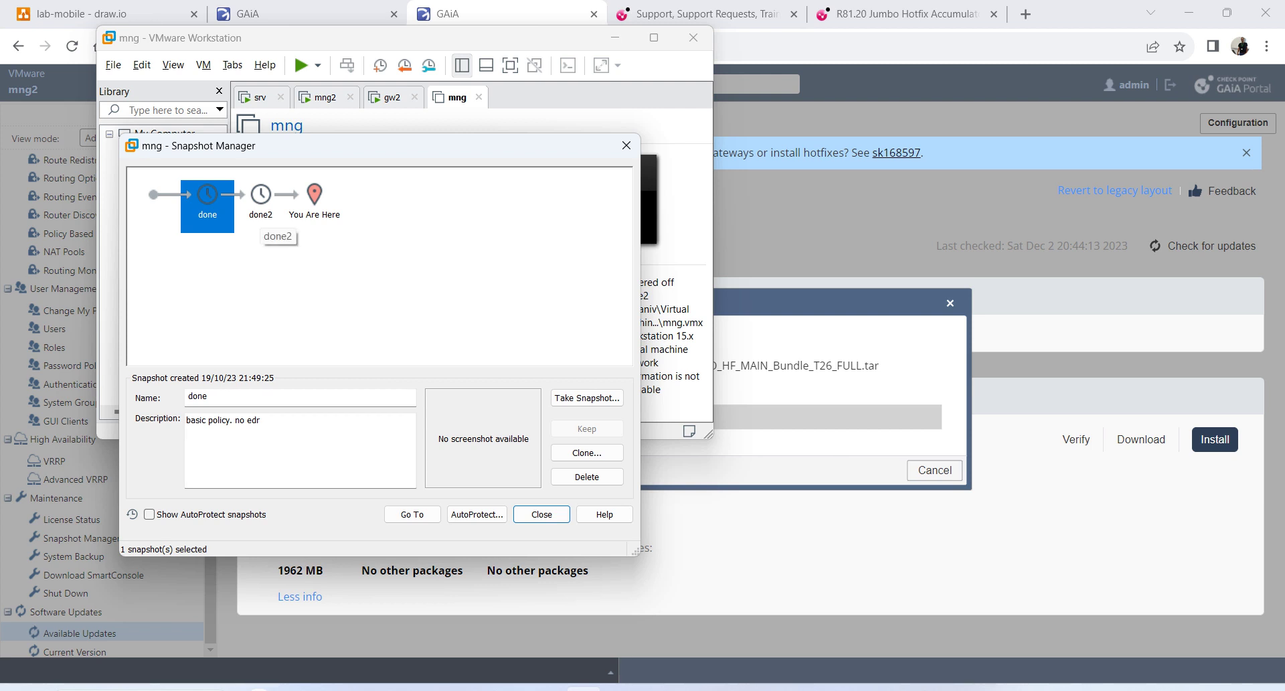
{"action": "left_click", "coordinate": [261, 198]}
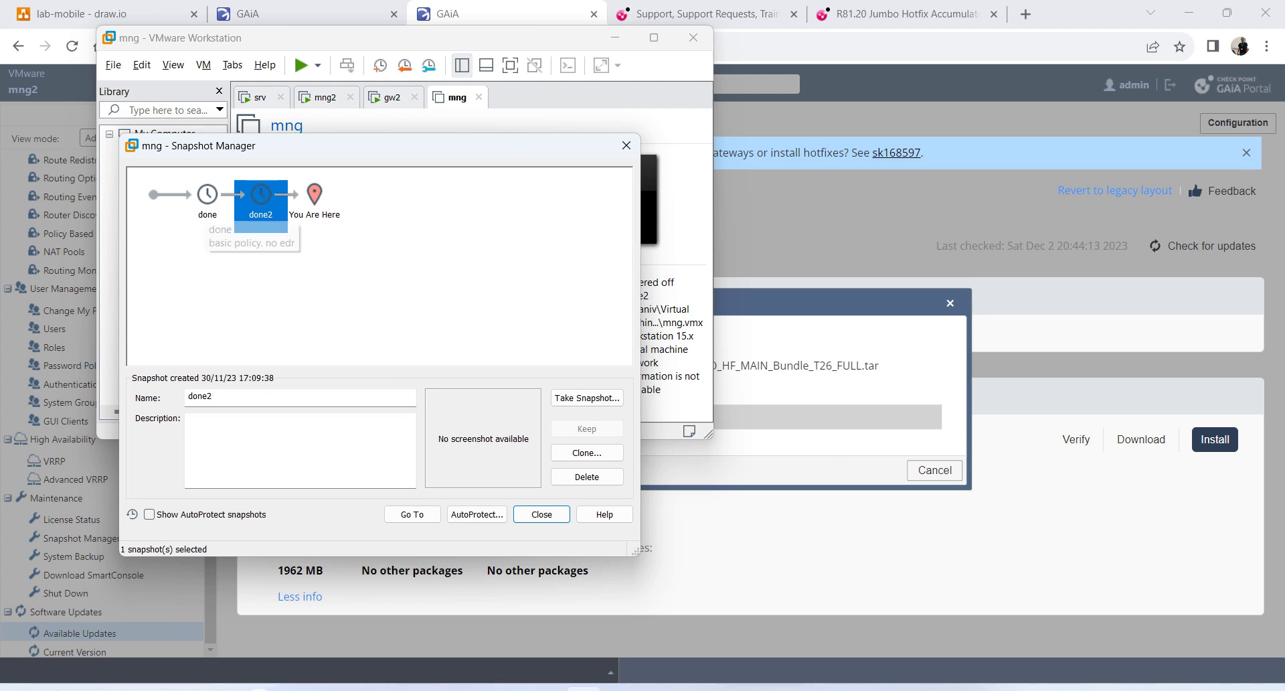
{"action": "left_click", "coordinate": [207, 197]}
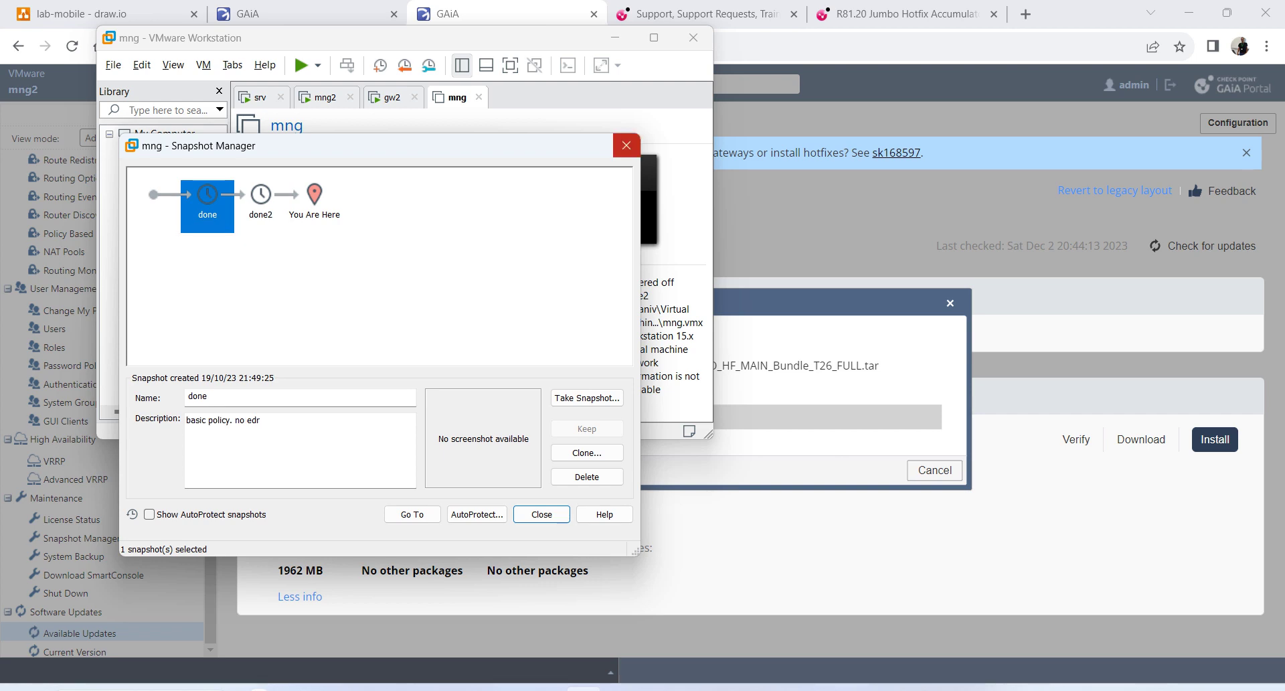
{"action": "left_click", "coordinate": [626, 145]}
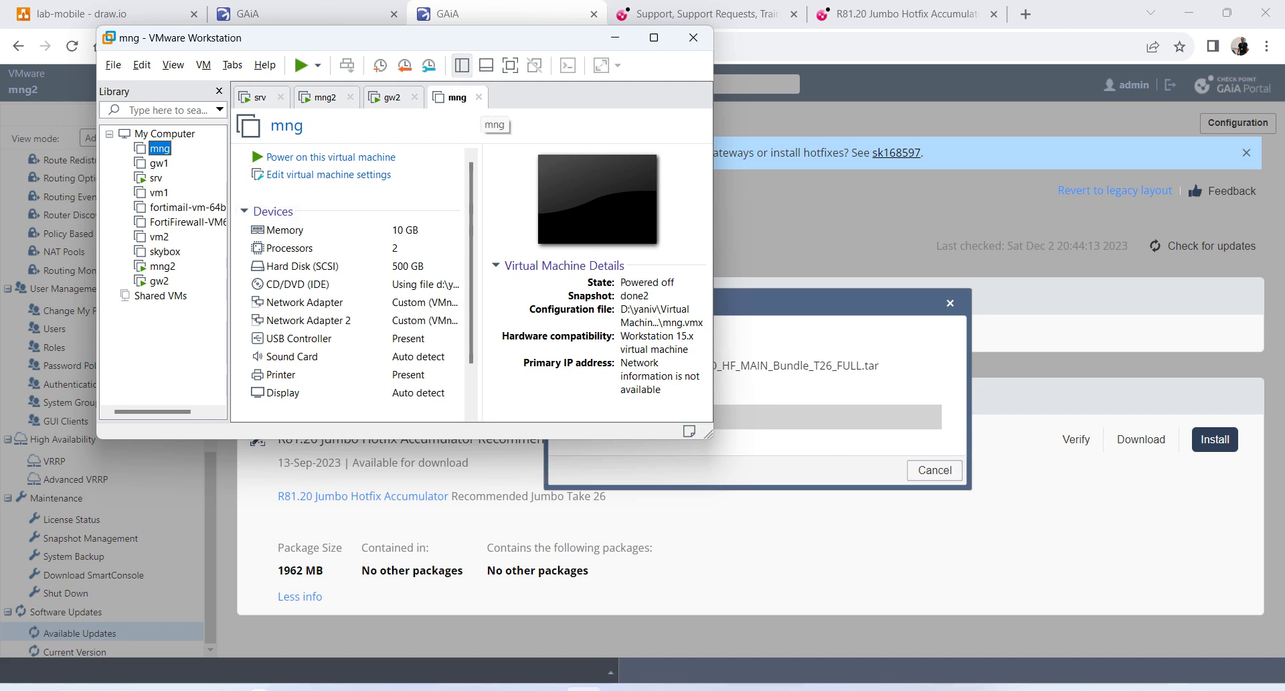
- Close the mng VM tab and check imports: mng2 at 440 of 2057 MB, gw2 at 308 MB
{"action": "left_click", "coordinate": [478, 97]}
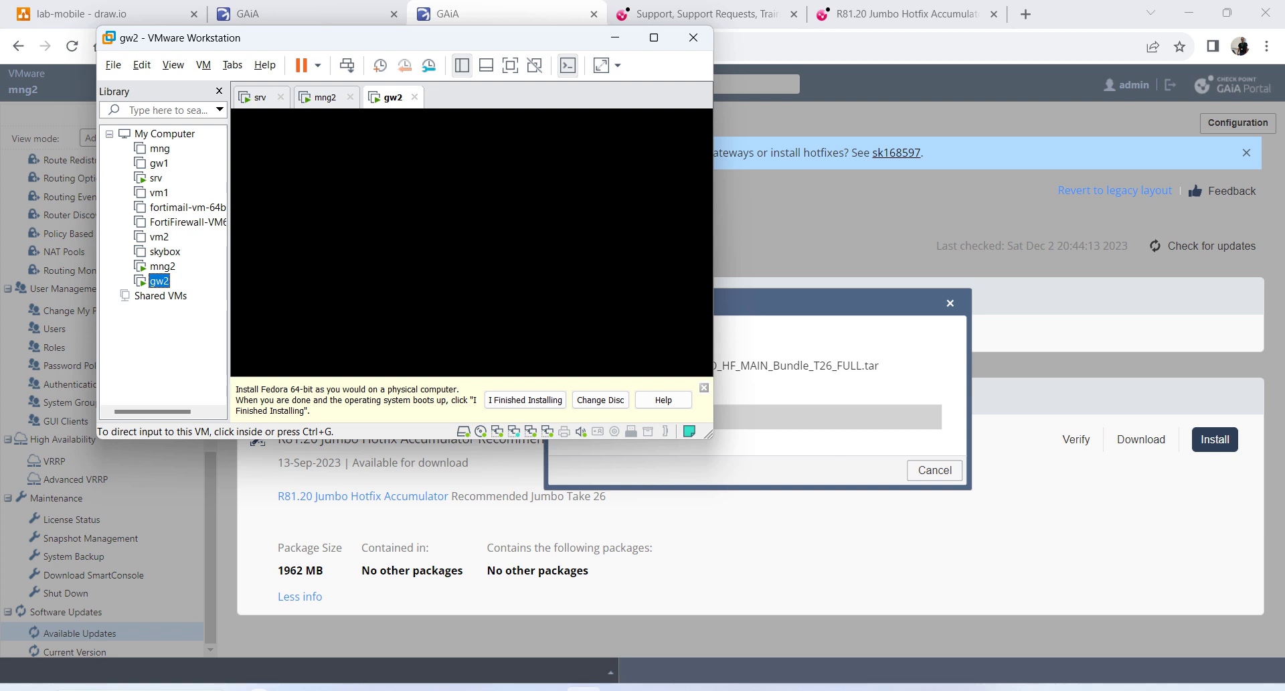
{"action": "key", "text": "alt+Tab"}
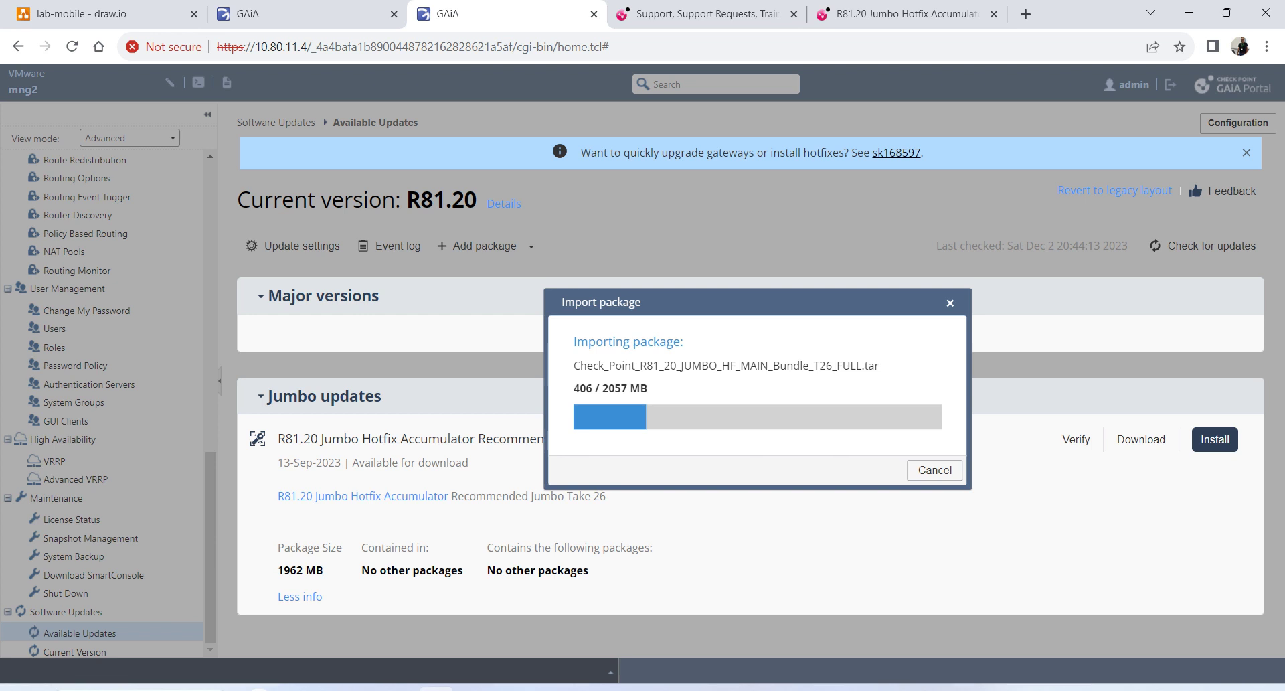
{"action": "key", "text": "ctrl+shift+Tab"}
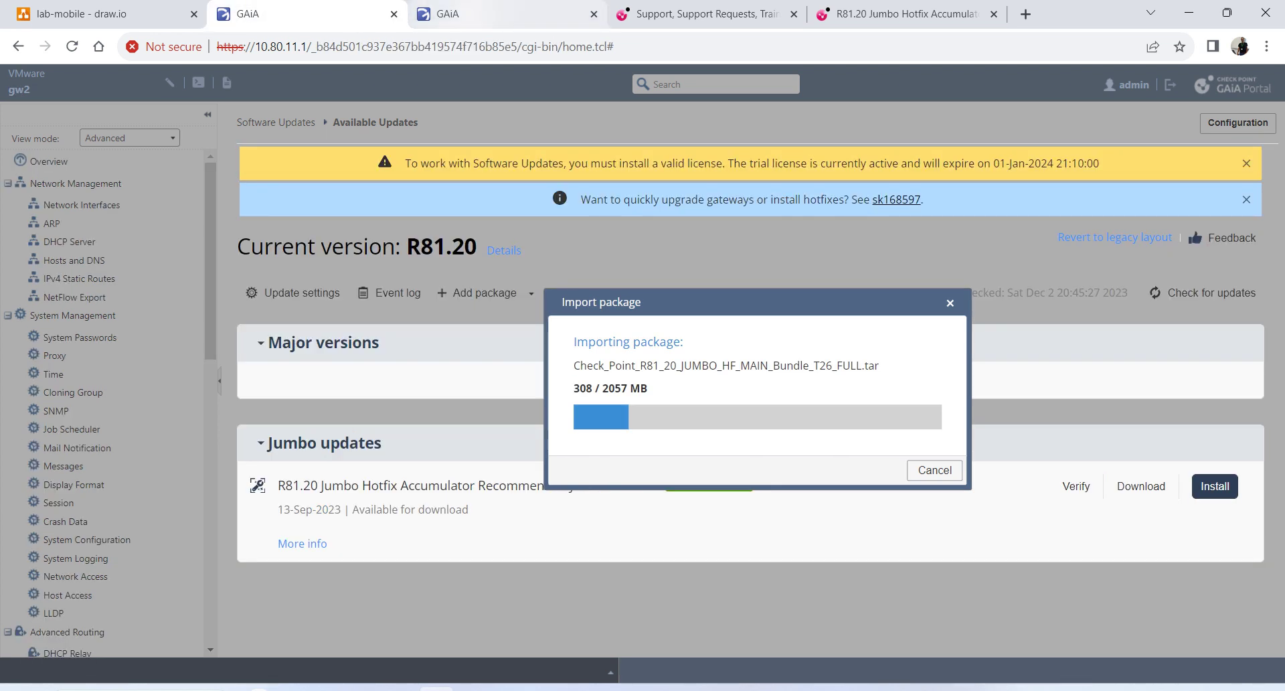
{"action": "left_click", "coordinate": [469, 14]}
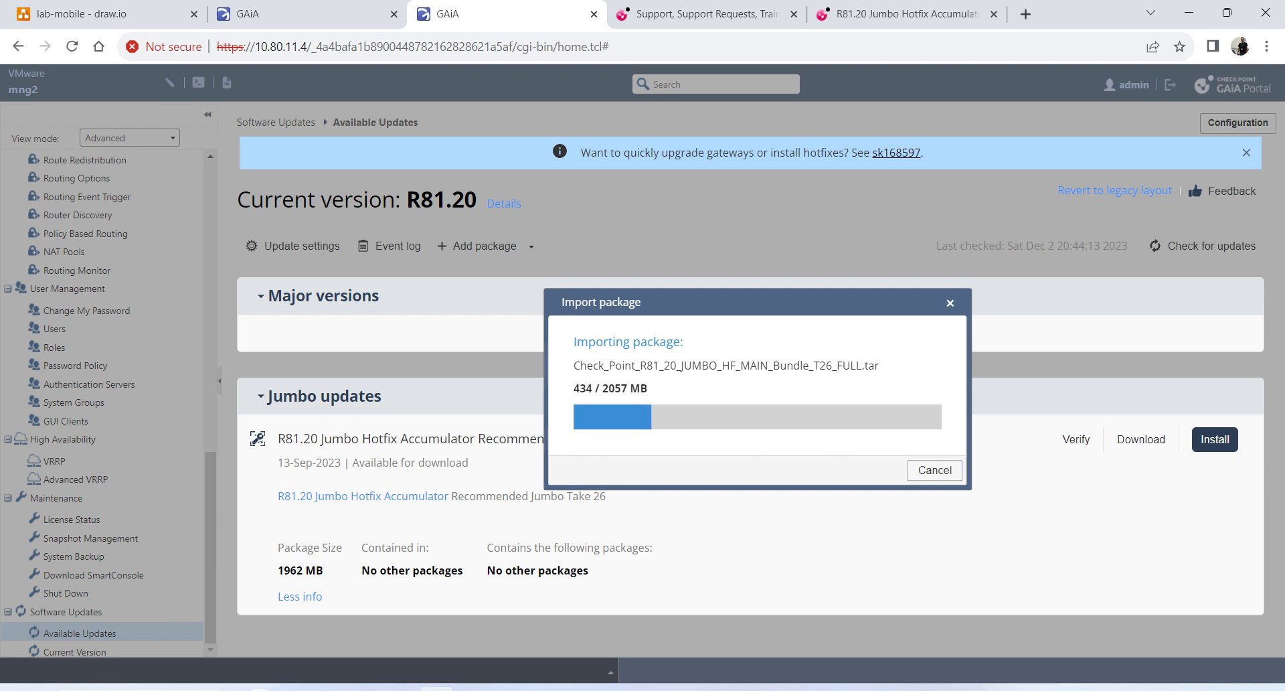
- Run clish -c 'show configuration' in mng2's PuTTY session and copy all output to the clipboard
{"action": "mouse_move", "coordinate": [288, 686]}
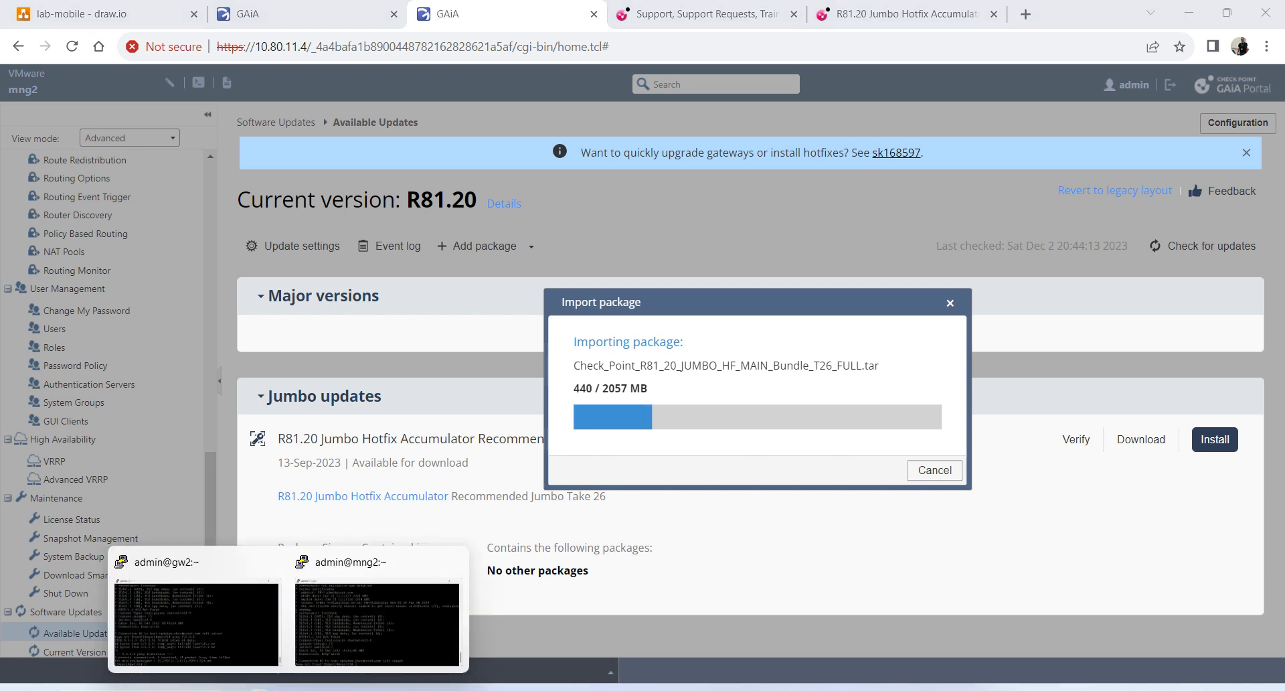
{"action": "left_click", "coordinate": [377, 622]}
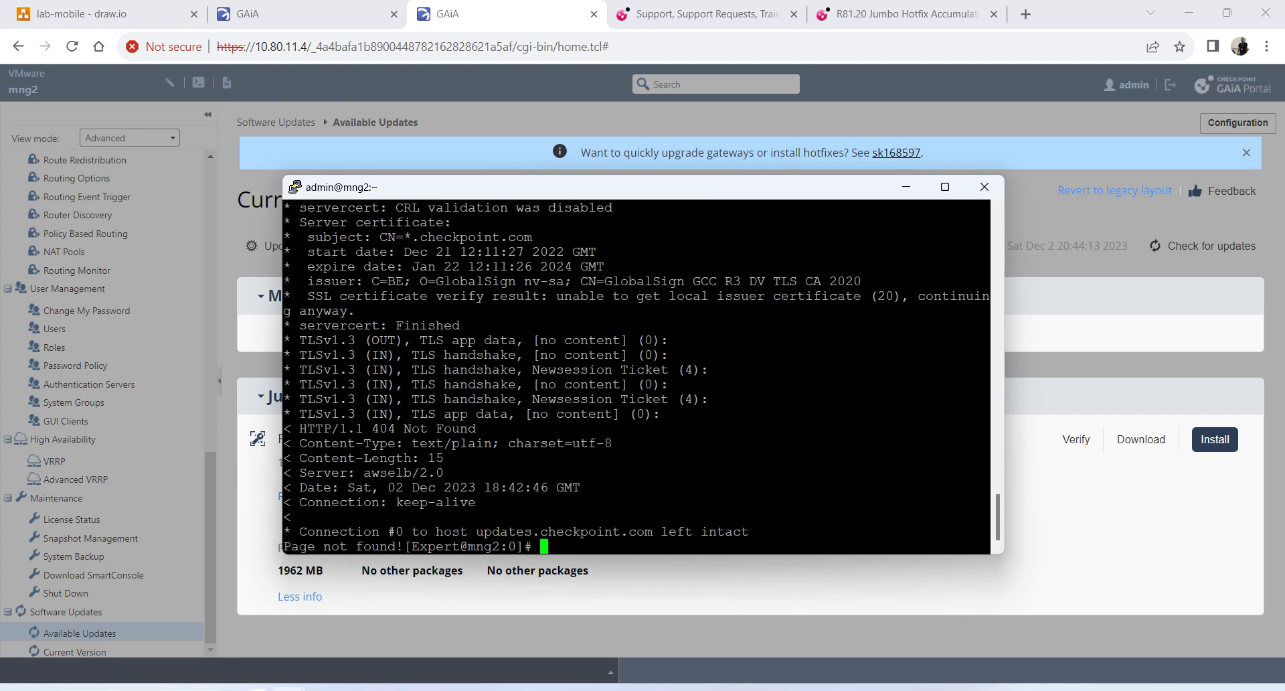
{"action": "key", "text": "Return"}
{"action": "key", "text": "Return"}
{"action": "key", "text": "Return"}
{"action": "key", "text": "Return"}
{"action": "type", "text": "cl"}
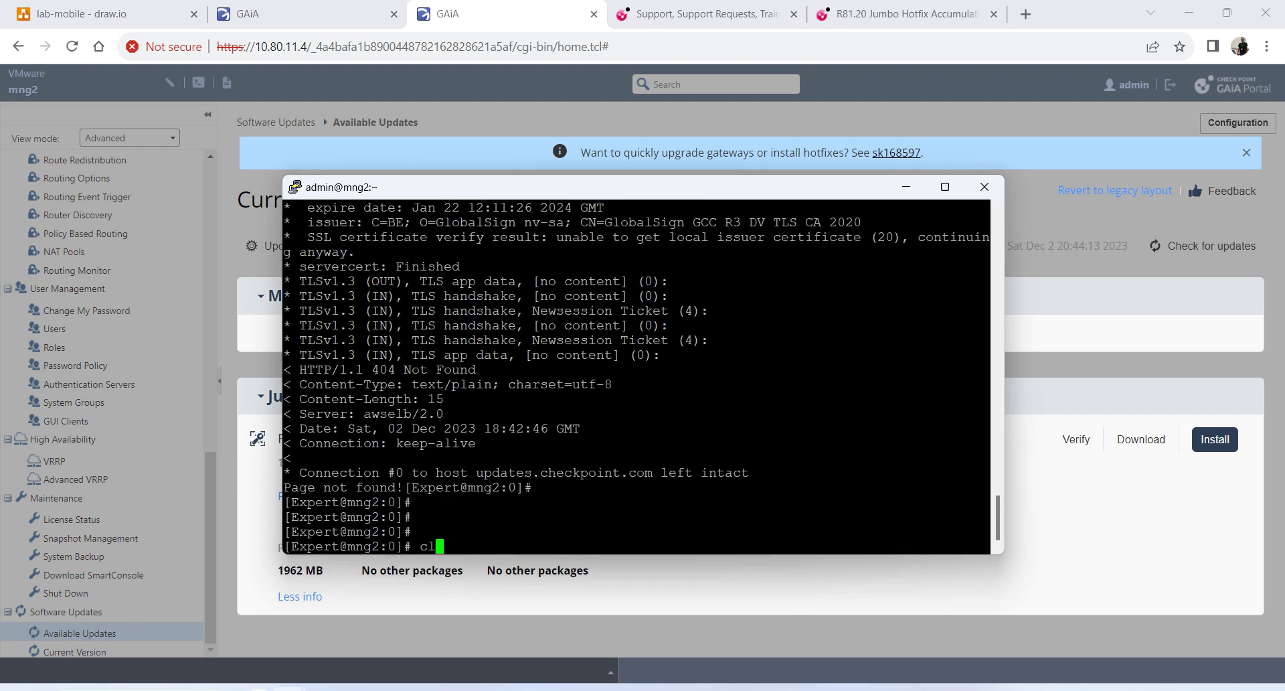
{"action": "type", "text": "ish -c 'show configuration'"}
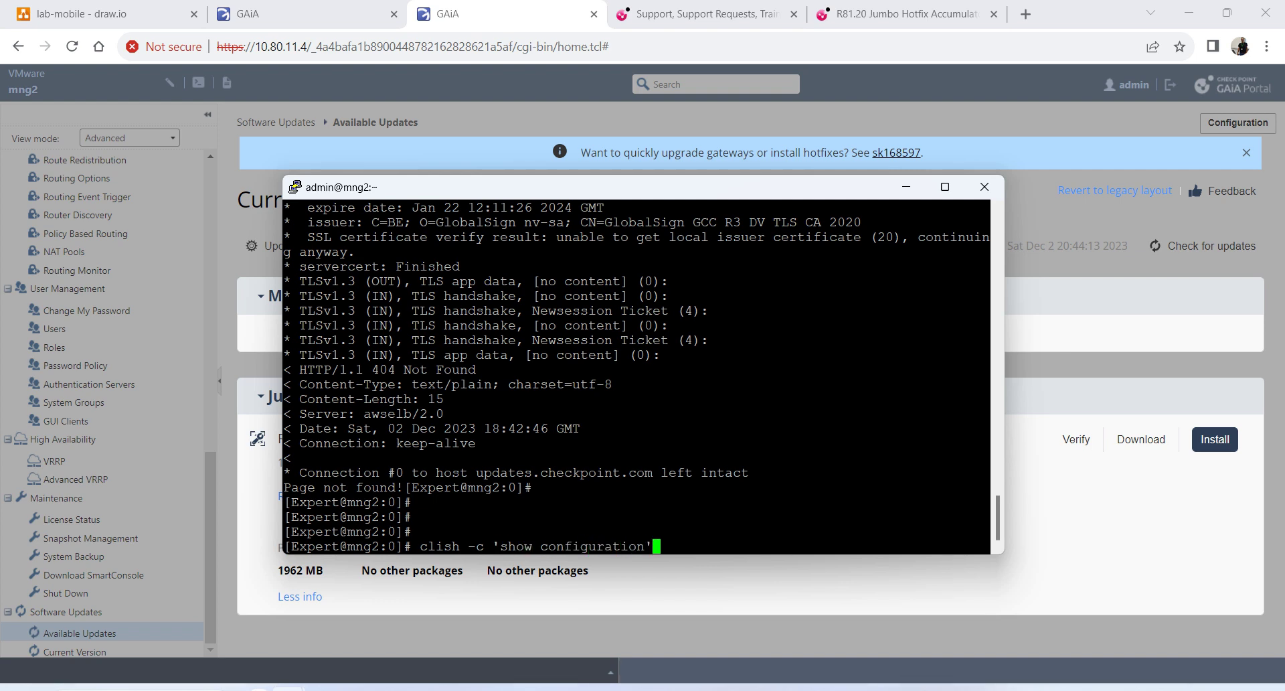
{"action": "key", "text": "Return"}
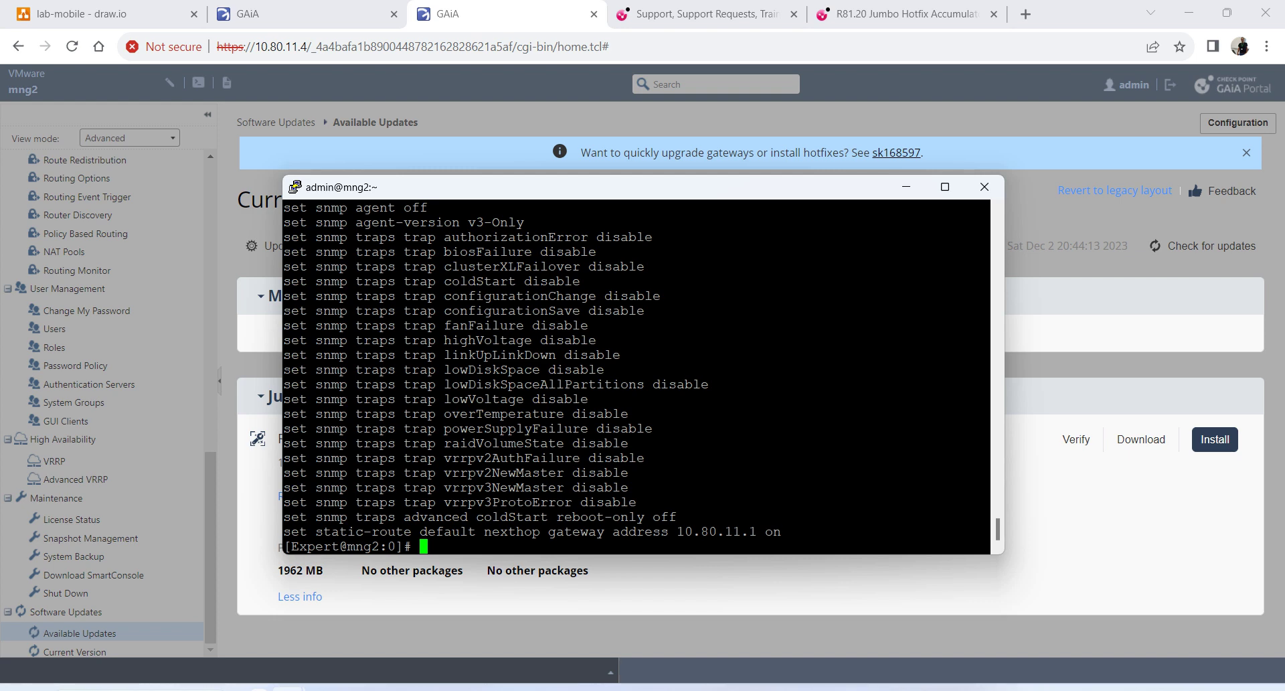
{"action": "right_click", "coordinate": [617, 189]}
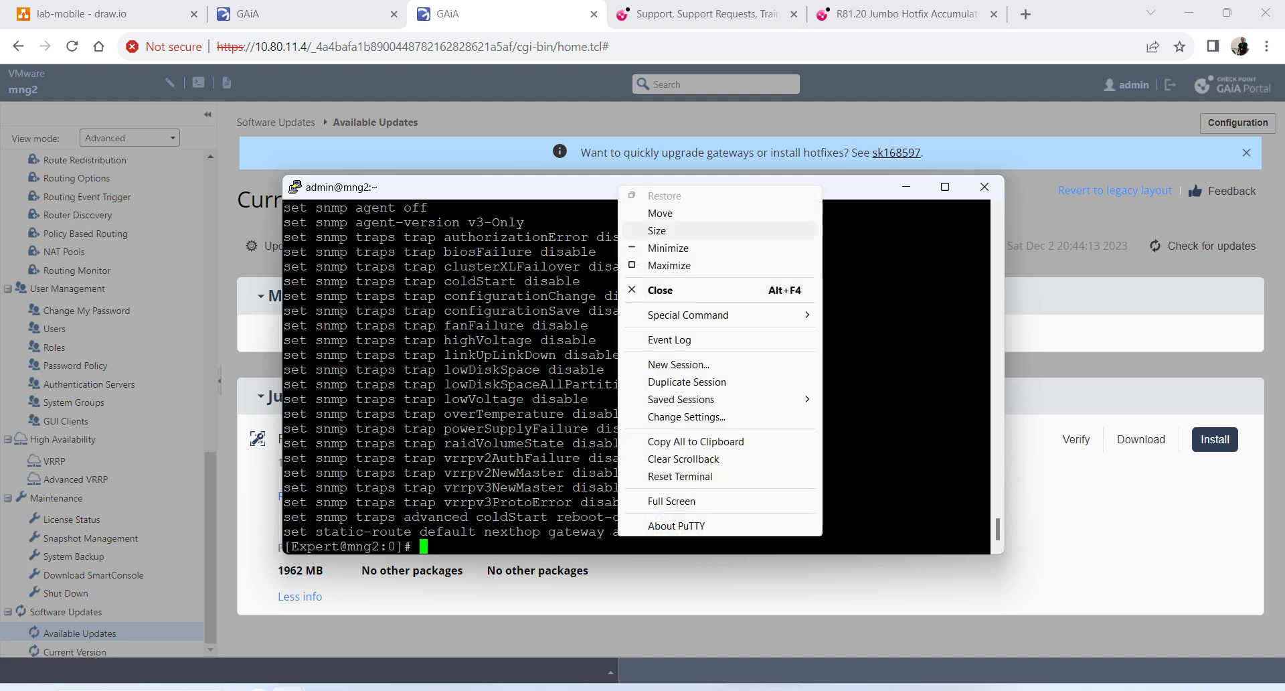
{"action": "key", "text": "Return"}
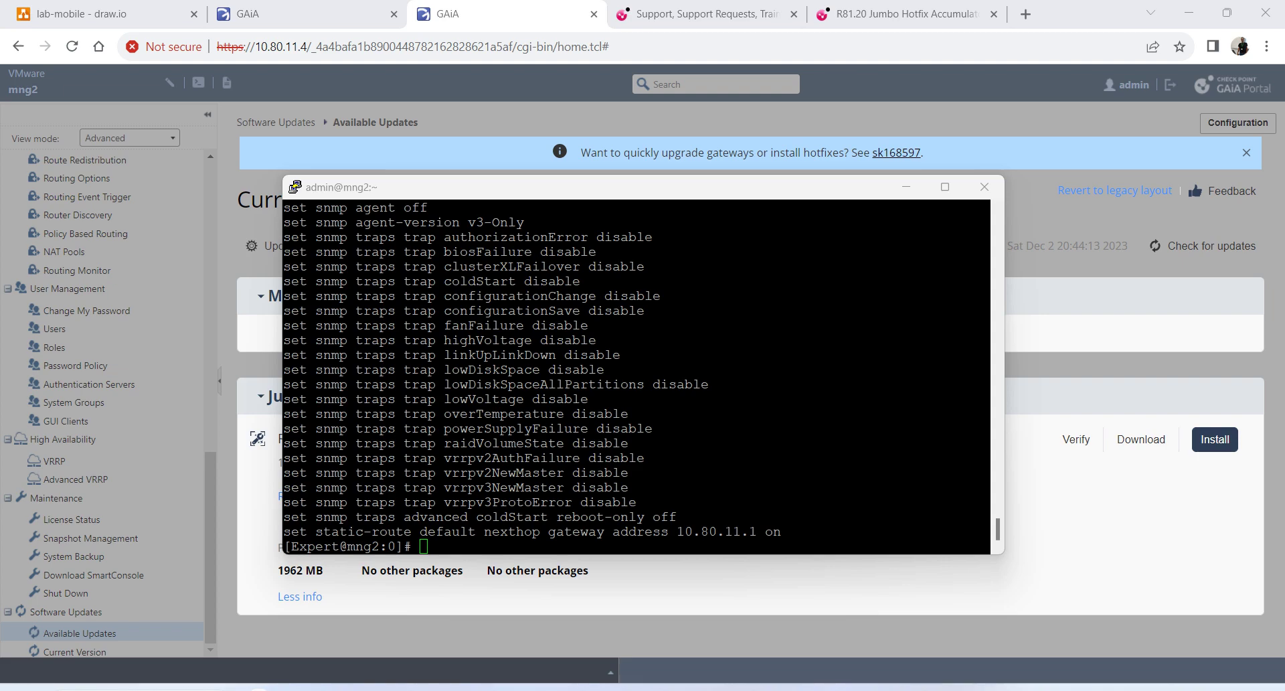
- Paste the copied mng2 terminal output into a new Notepad++ tab
{"action": "key", "text": "alt+Tab"}
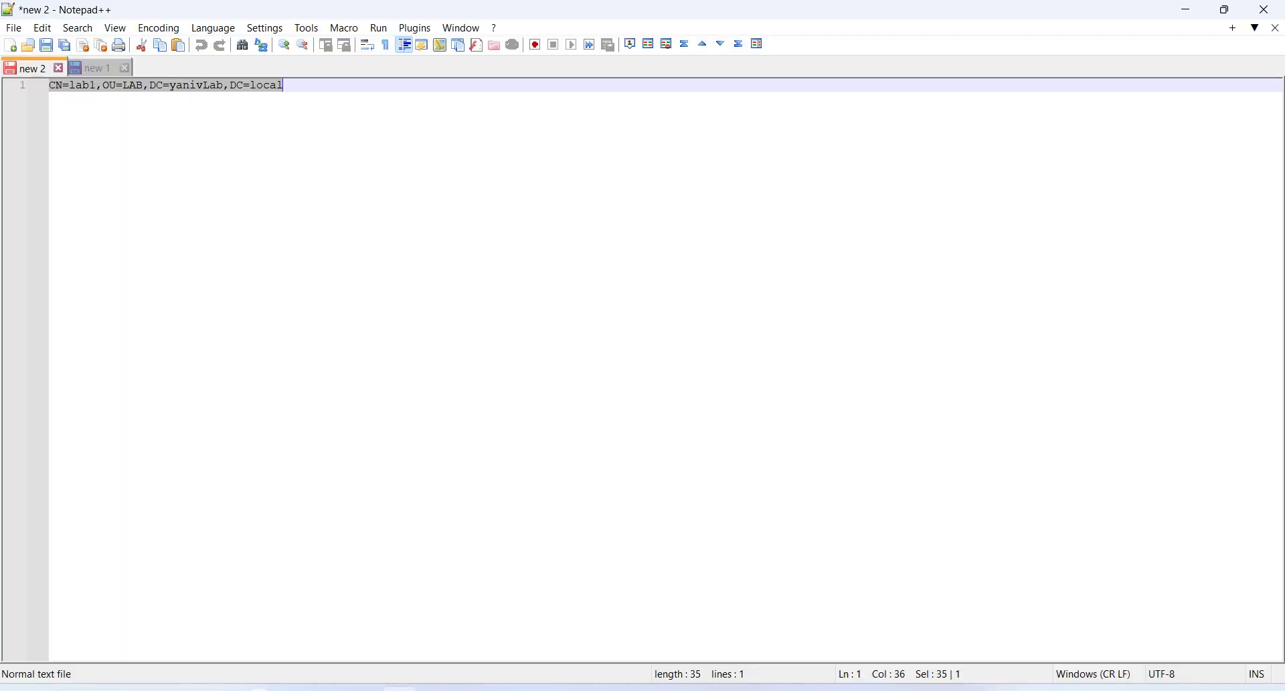
{"action": "key", "text": "ctrl+n"}
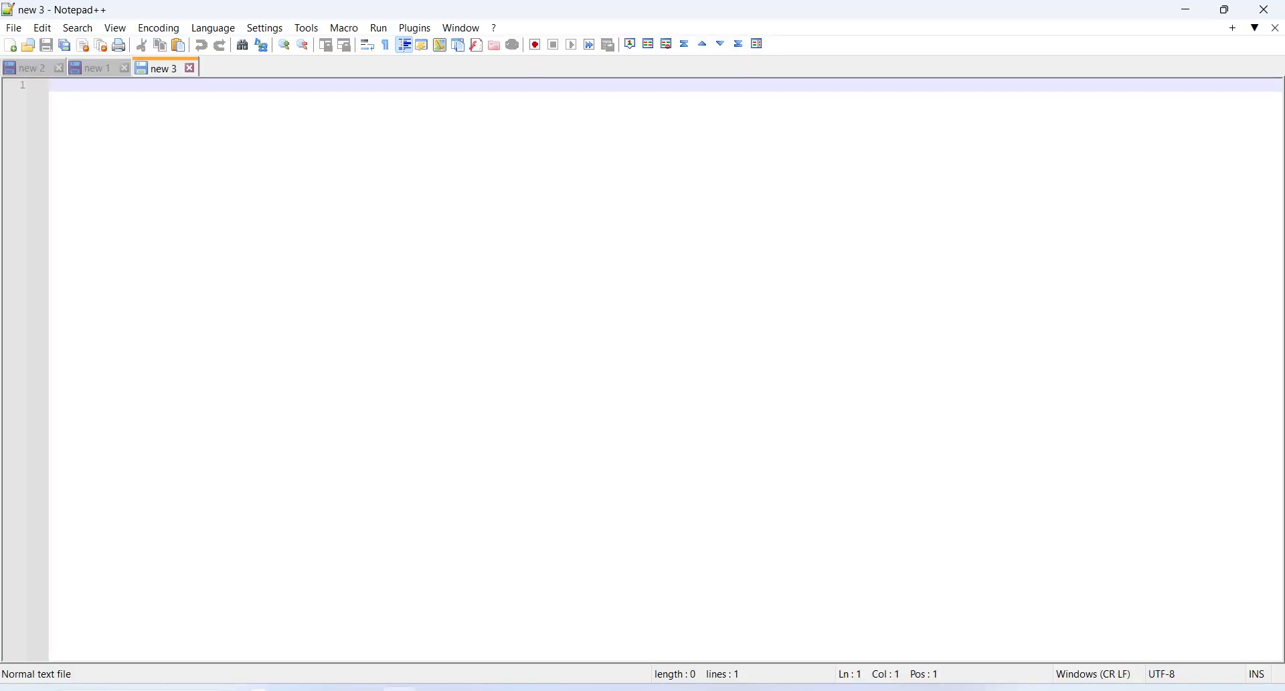
{"action": "right_click", "coordinate": [195, 134]}
{"action": "left_click", "coordinate": [238, 181]}
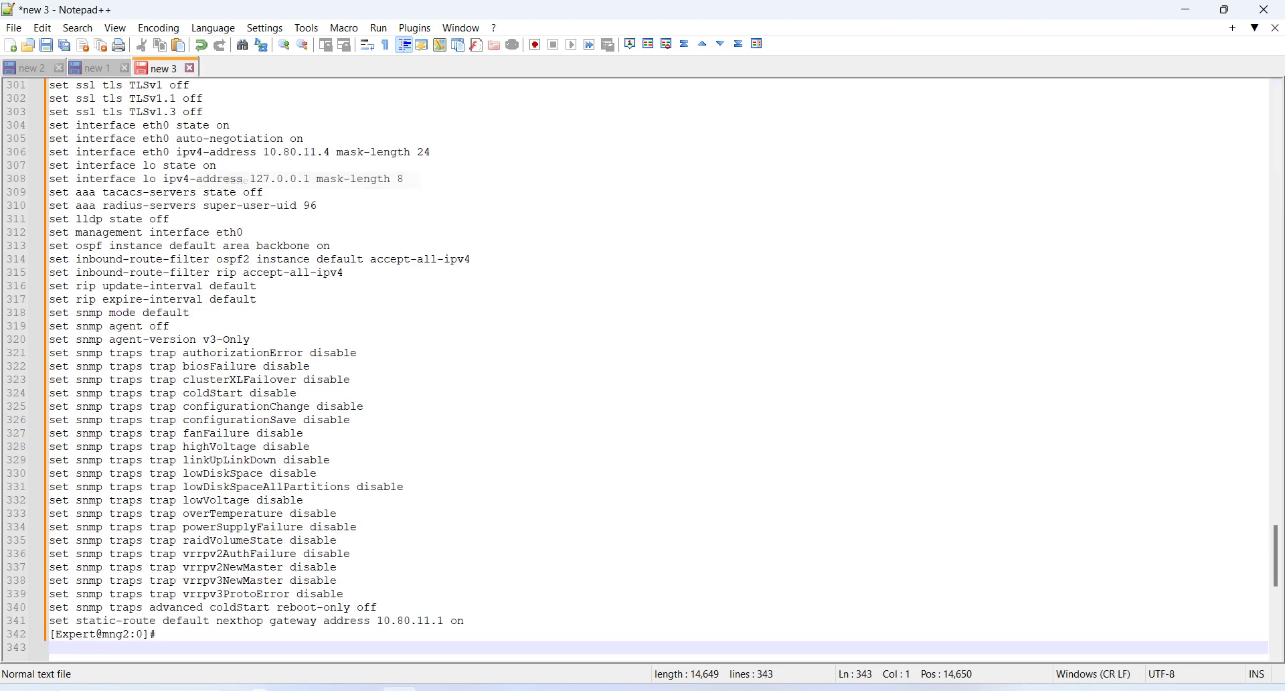
{"action": "scroll", "coordinate": [635, 361], "scroll_direction": "up", "scroll_amount": 20}
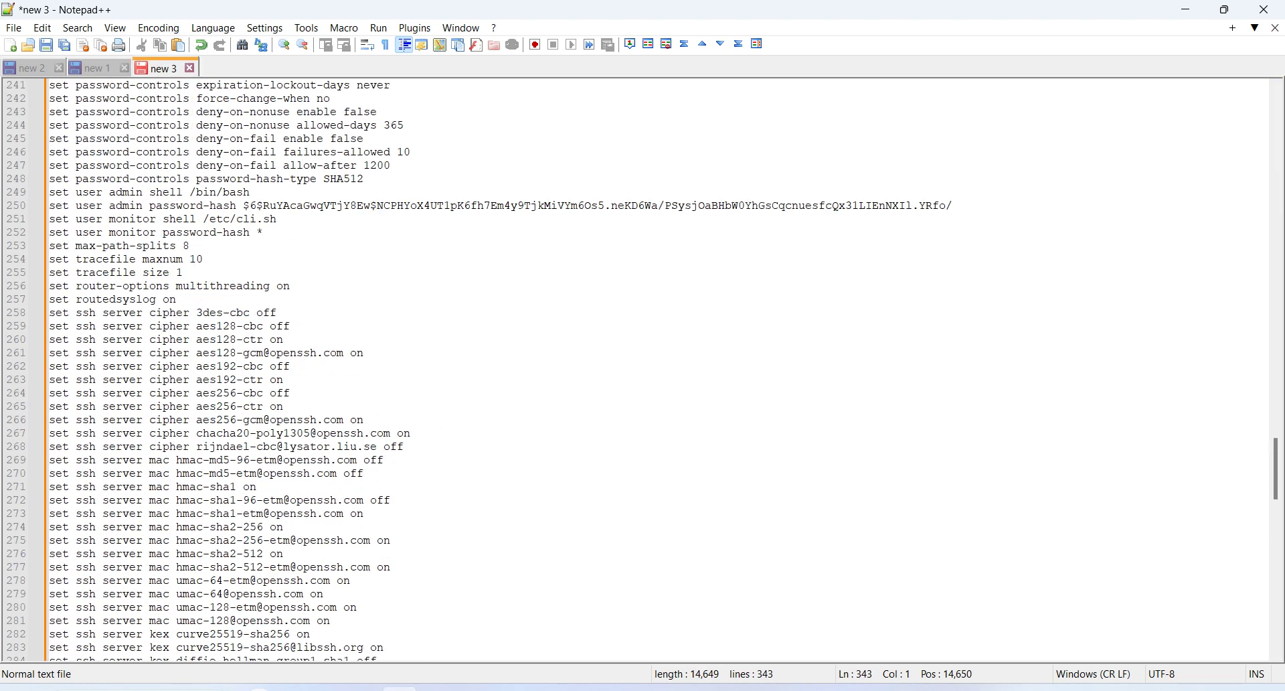
{"action": "scroll", "coordinate": [635, 361], "scroll_direction": "down", "scroll_amount": 11}
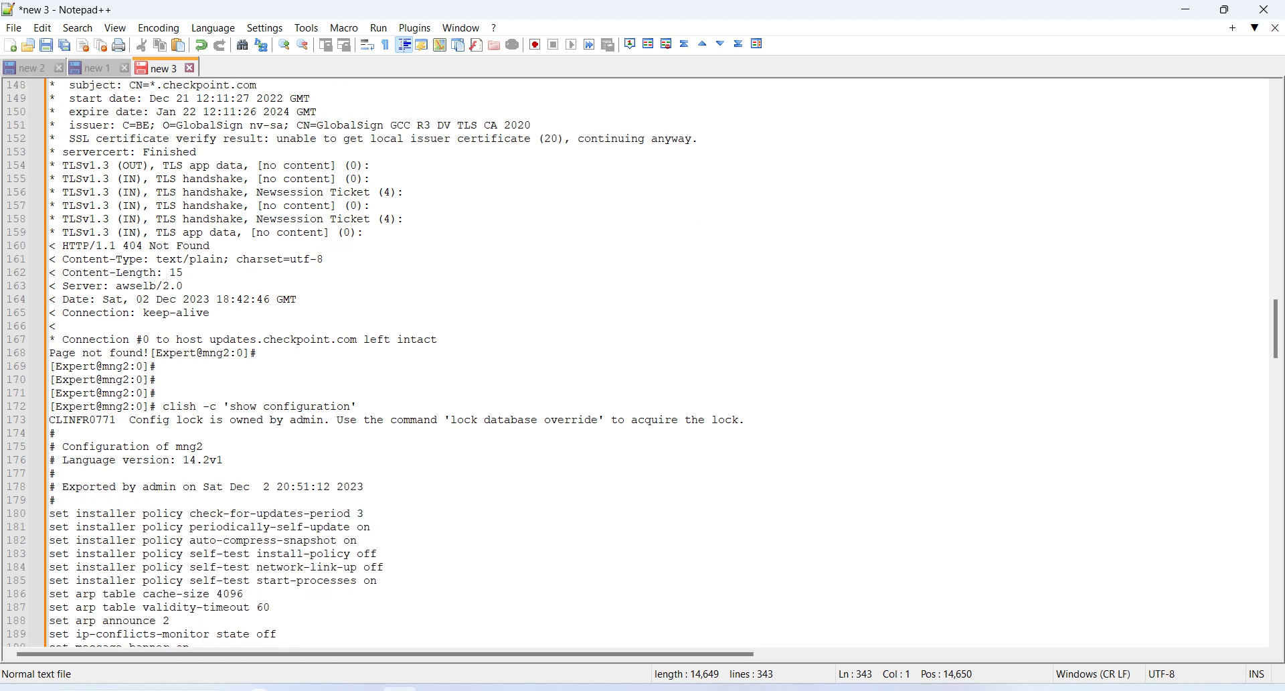
- Delete everything above the show configuration line, then go back to Chrome
{"action": "left_click", "coordinate": [50, 406]}
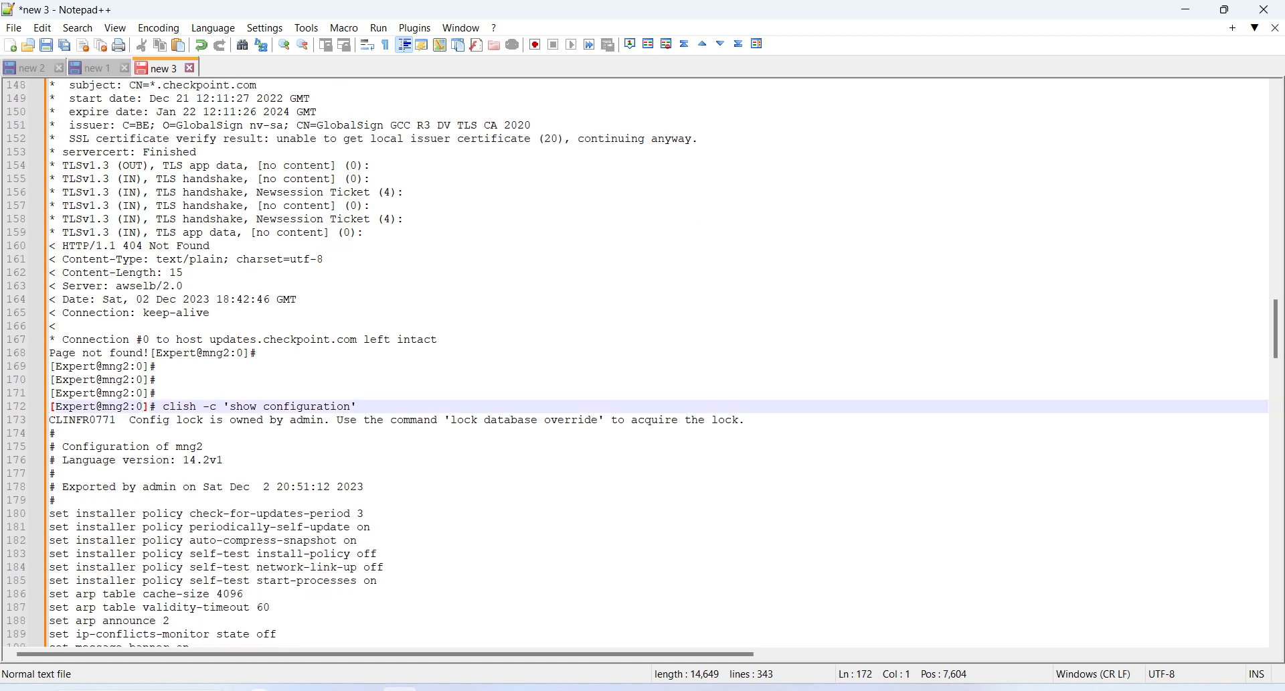
{"action": "key", "text": "ctrl+shift+Home"}
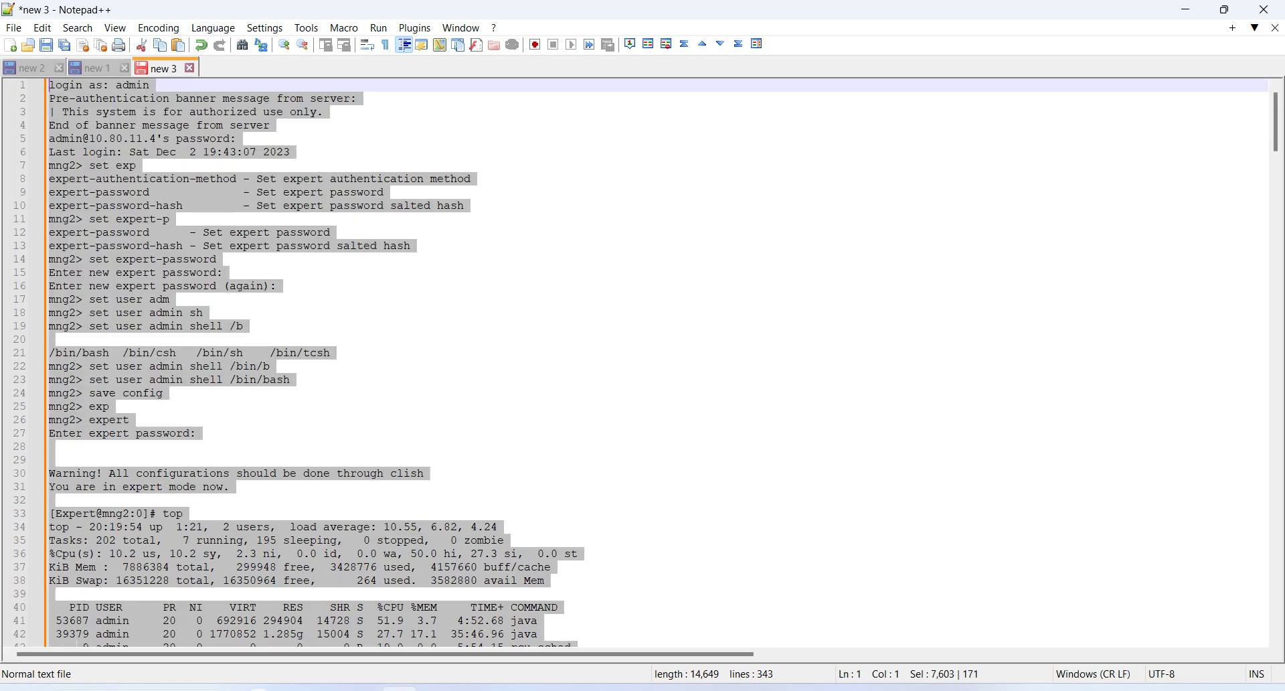
{"action": "key", "text": "Delete"}
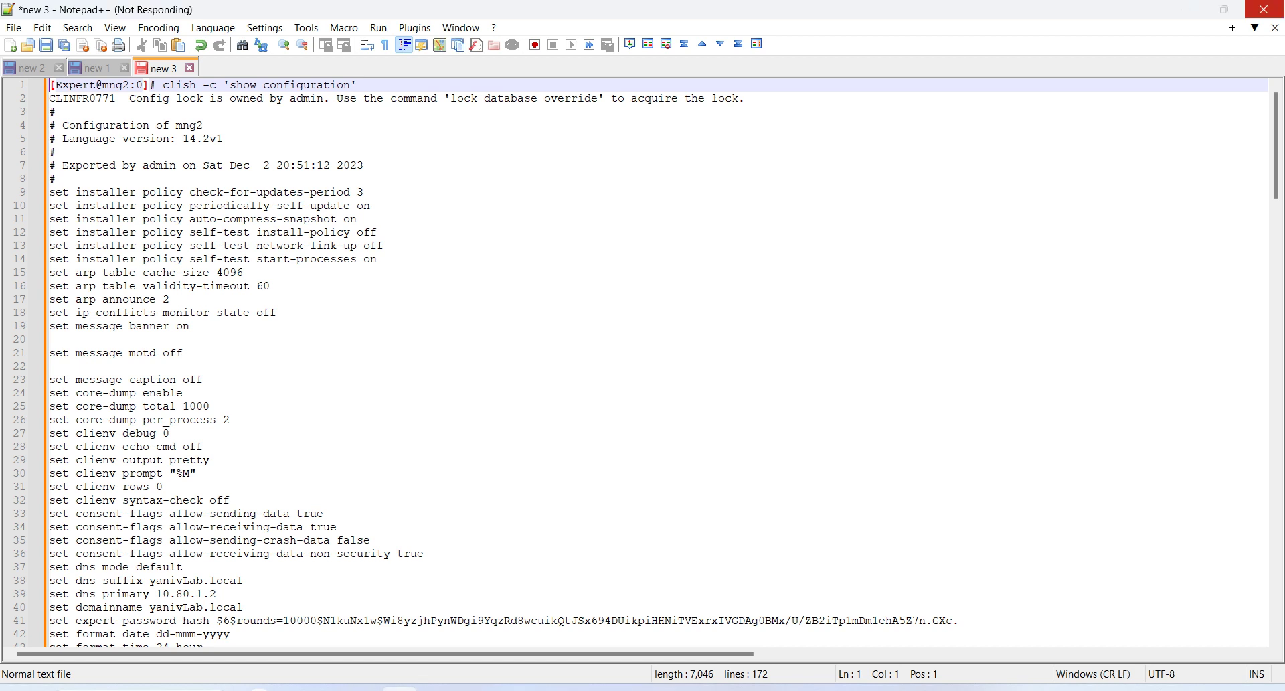
{"action": "mouse_move", "coordinate": [400, 688]}
{"action": "mouse_move", "coordinate": [400, 689]}
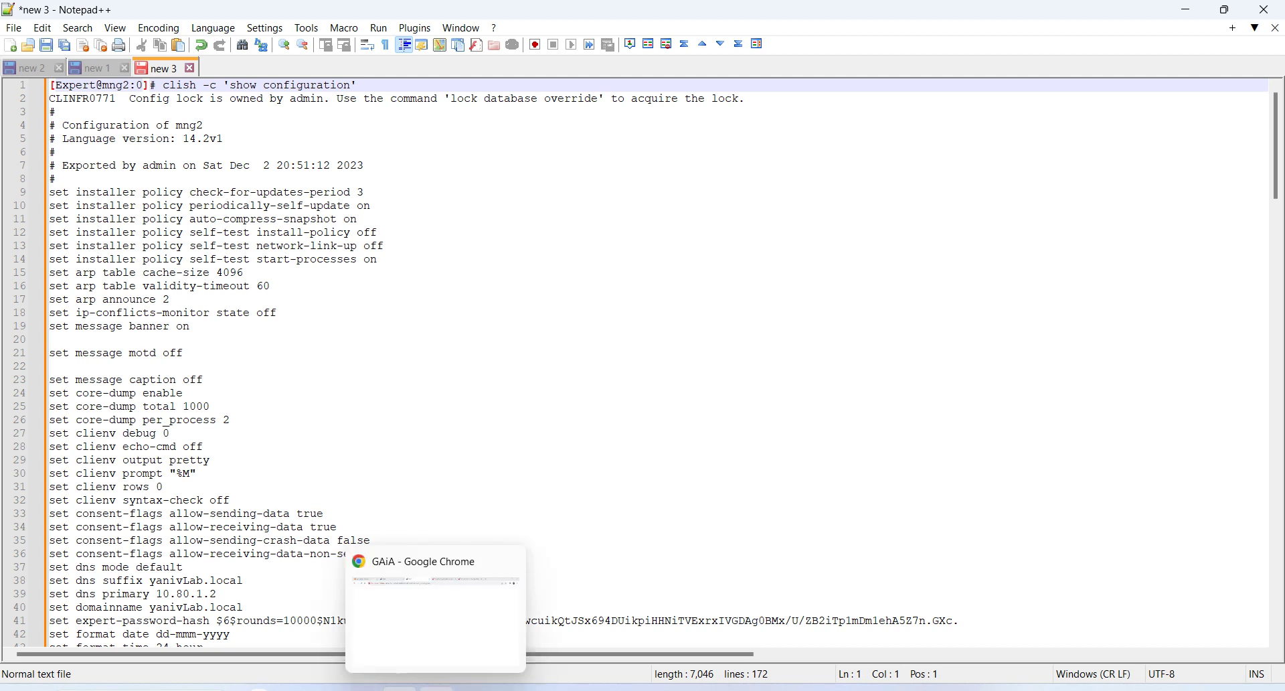
{"action": "left_click", "coordinate": [436, 689]}
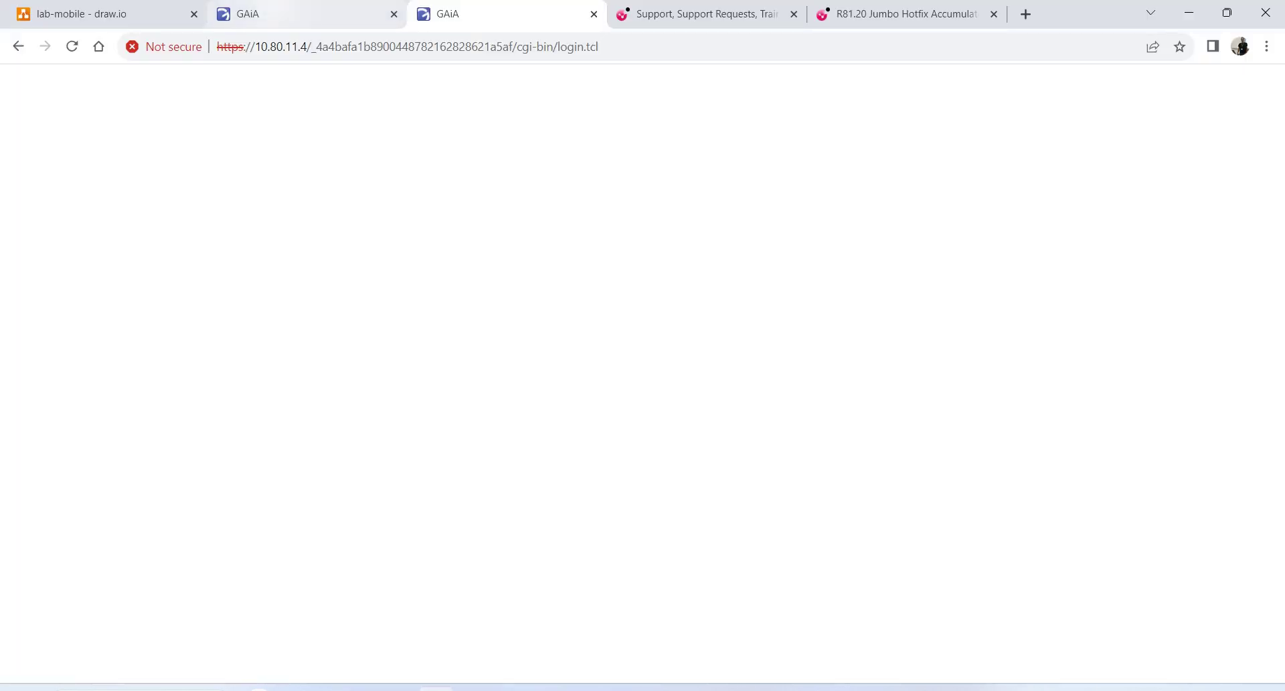
- Check the gw2 portal's import progress, then bring the admin@mng2 PuTTY terminal forward
{"action": "left_click", "coordinate": [301, 14]}
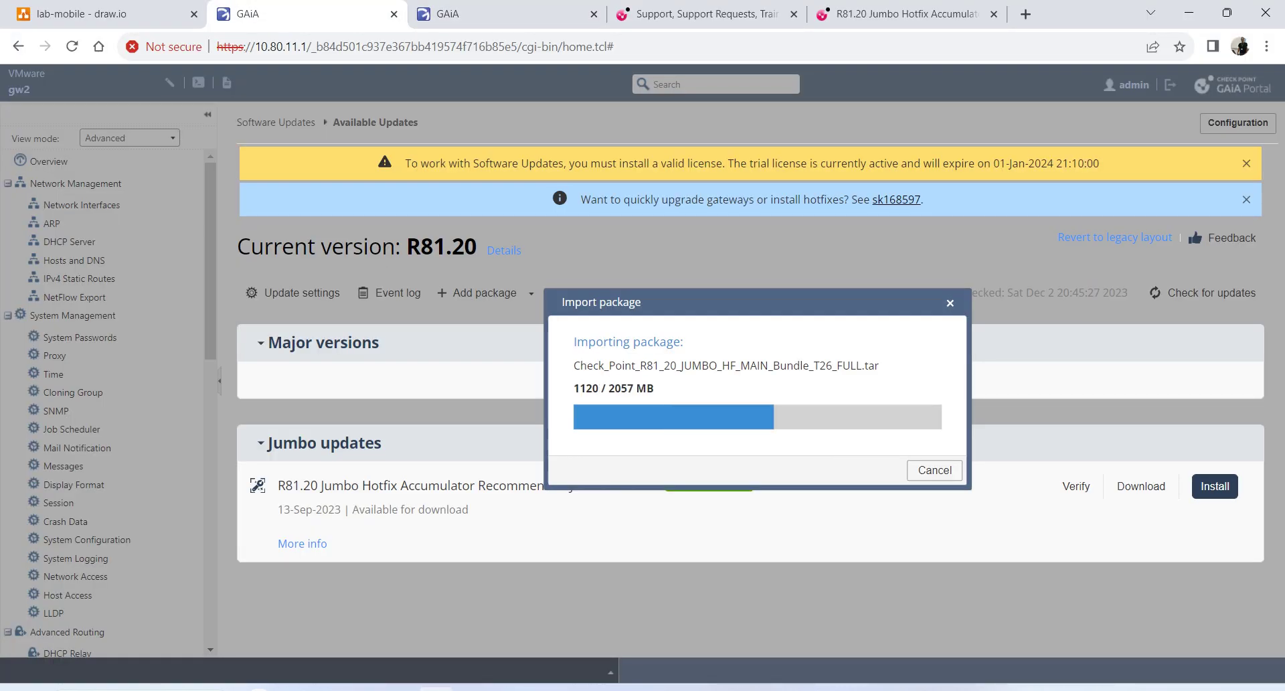
{"action": "left_click", "coordinate": [488, 14]}
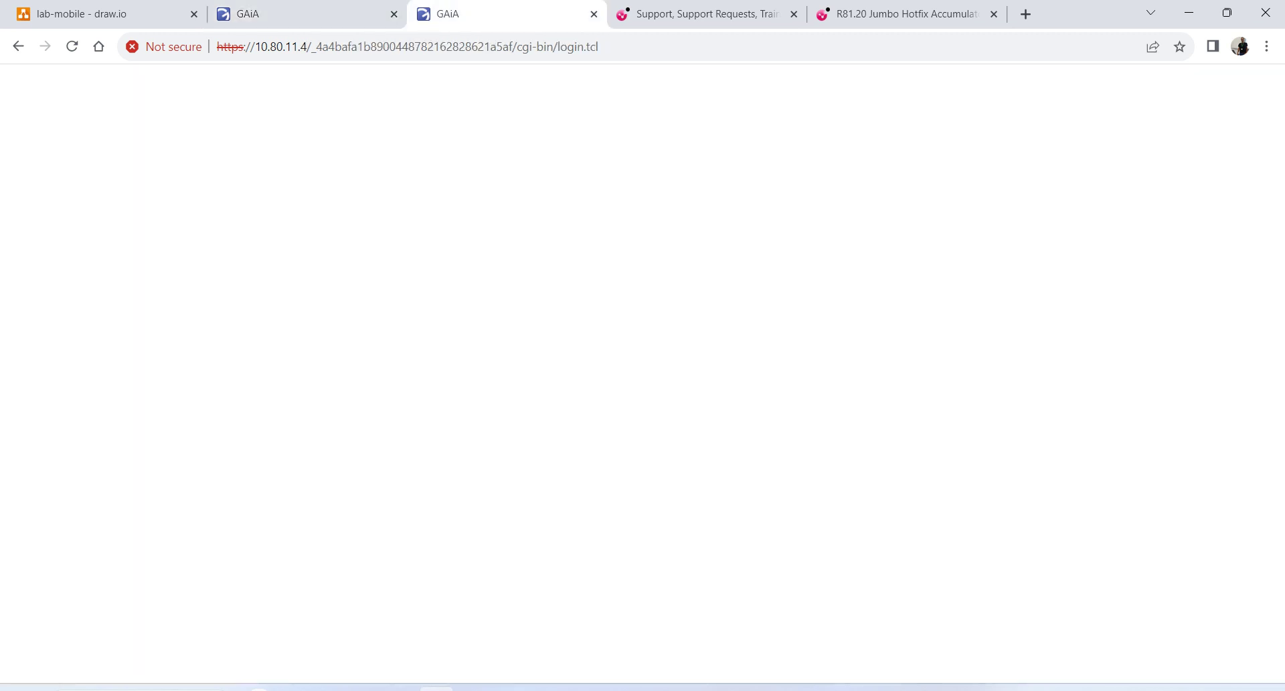
{"action": "mouse_move", "coordinate": [287, 688]}
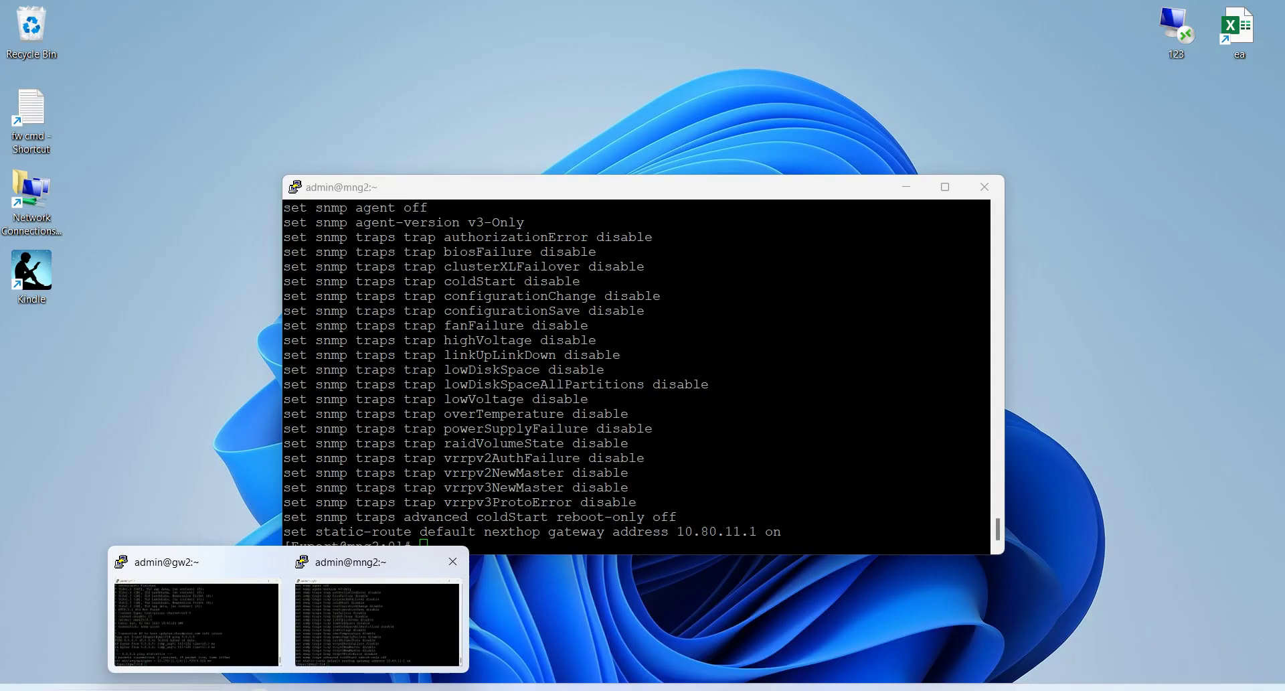
{"action": "left_click", "coordinate": [378, 622]}
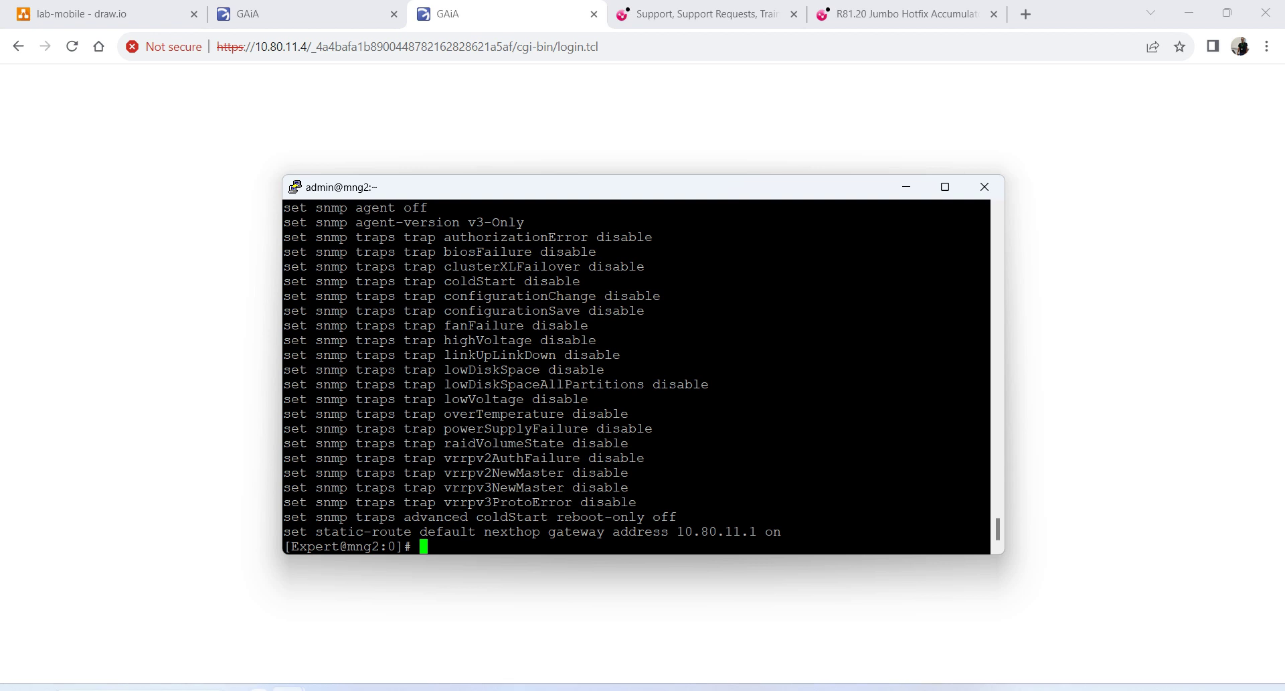
- Leave PuTTY, look at the expired gw2 portal tab, and reopen the 10.80.11.4 management tab
{"action": "key", "text": "super"}
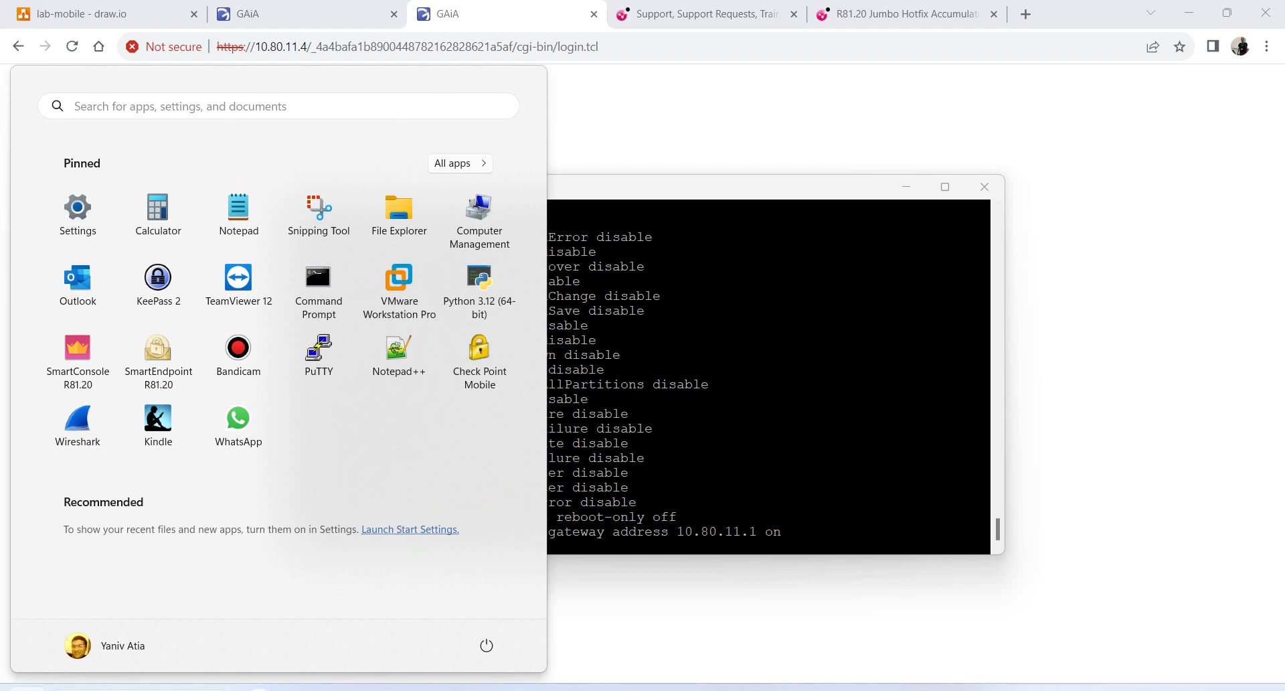
{"action": "key", "text": "Escape"}
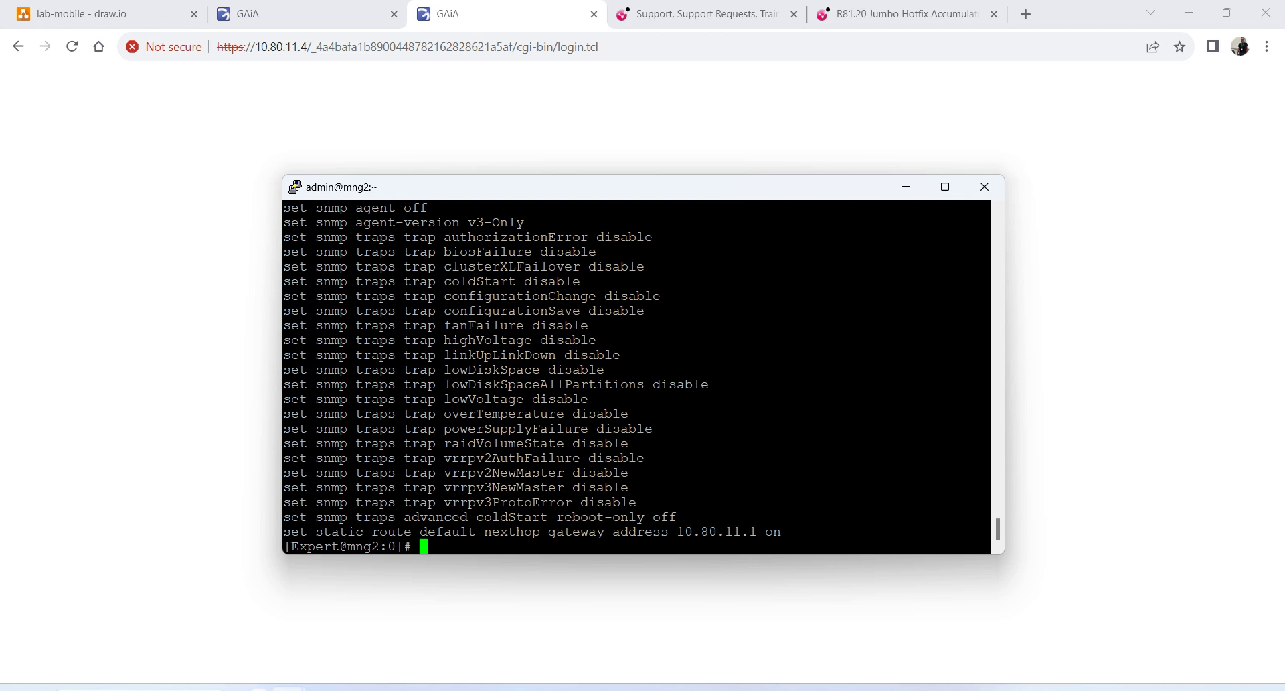
{"action": "key", "text": "ctrl+shift+Tab"}
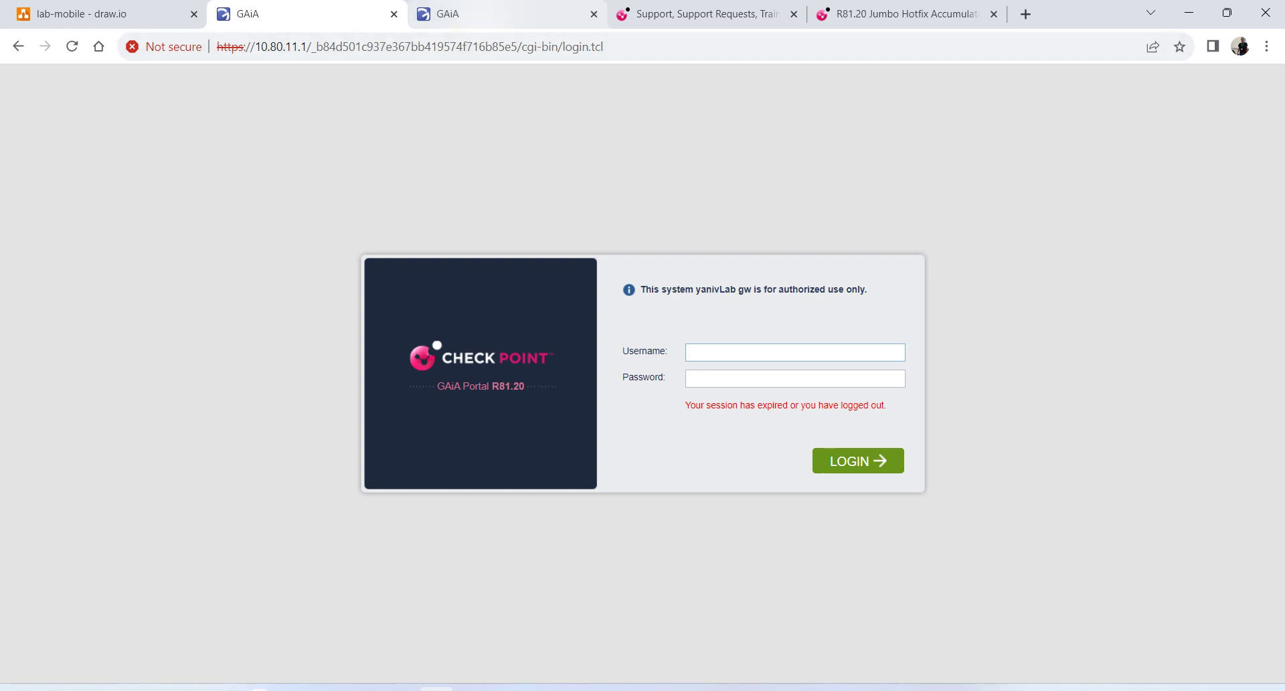
{"action": "left_click", "coordinate": [505, 13]}
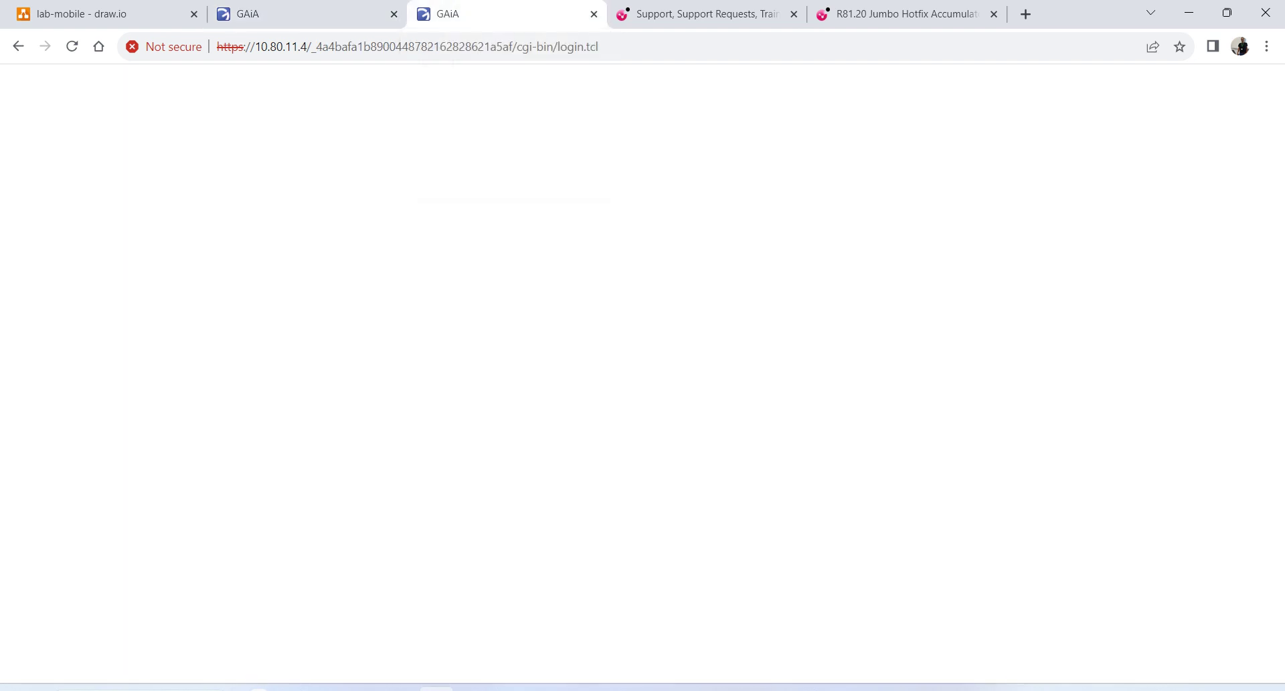